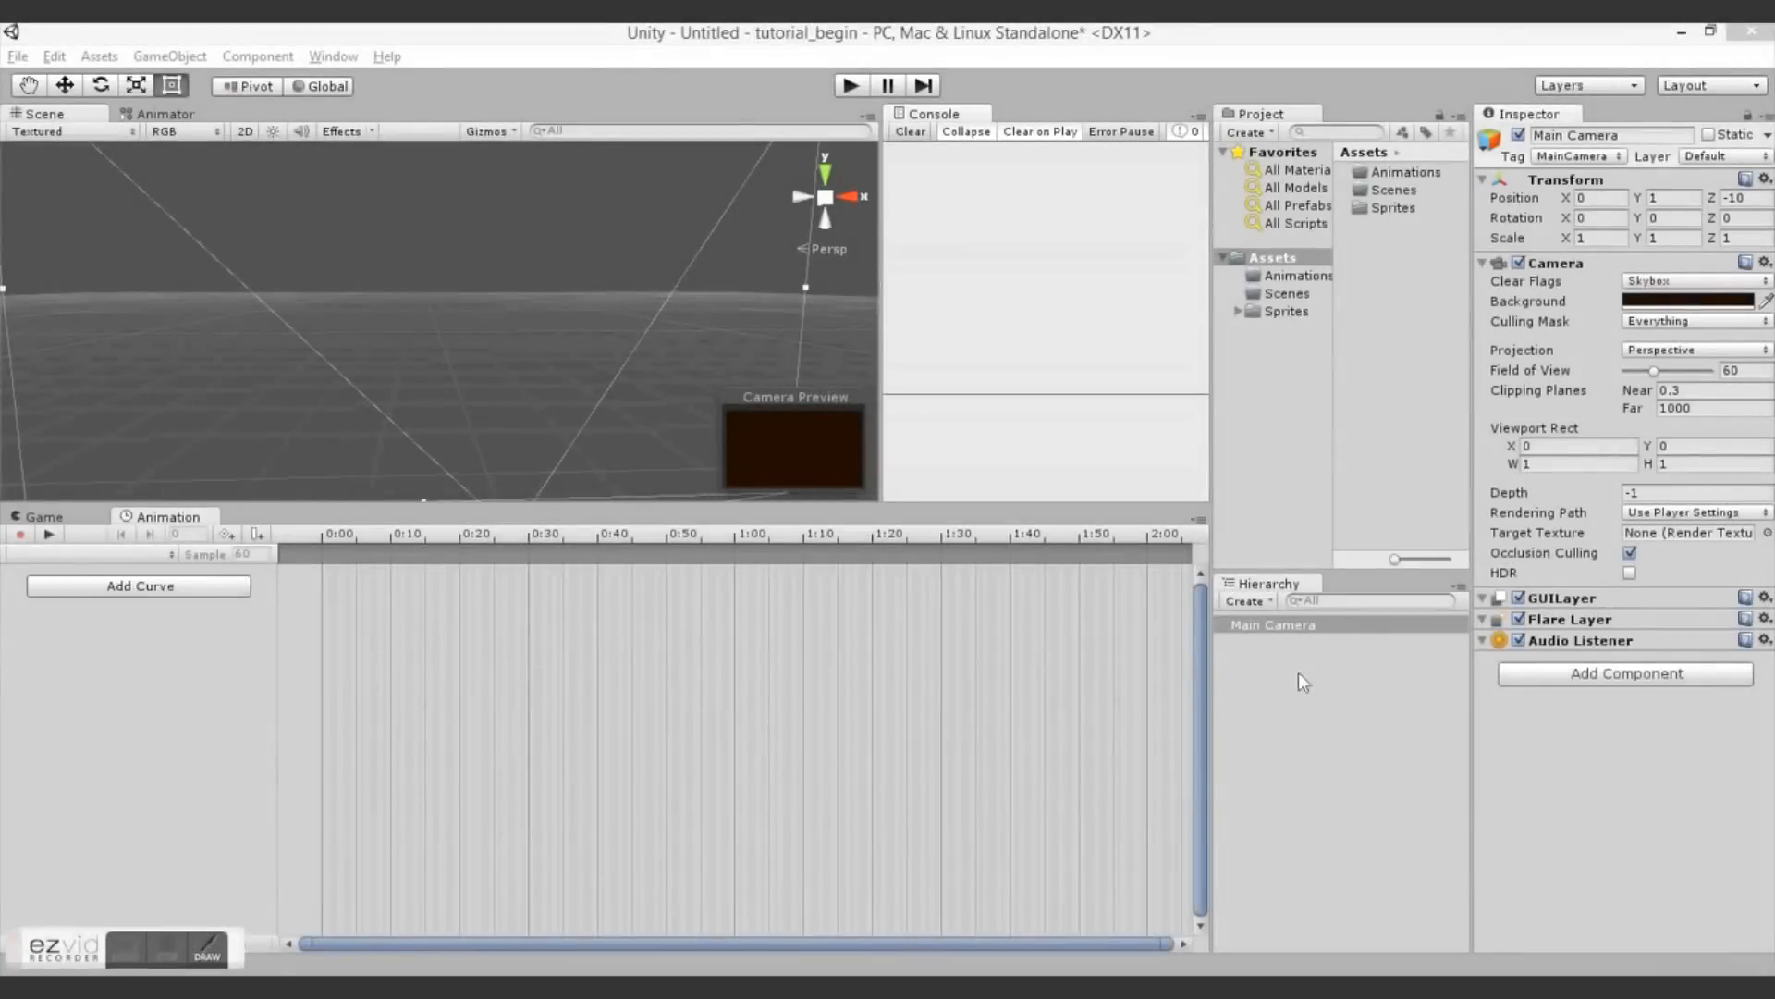
# - Create a UI Canvas under Main Camera in the hierarchy
pyautogui.rightClick(1312, 674)
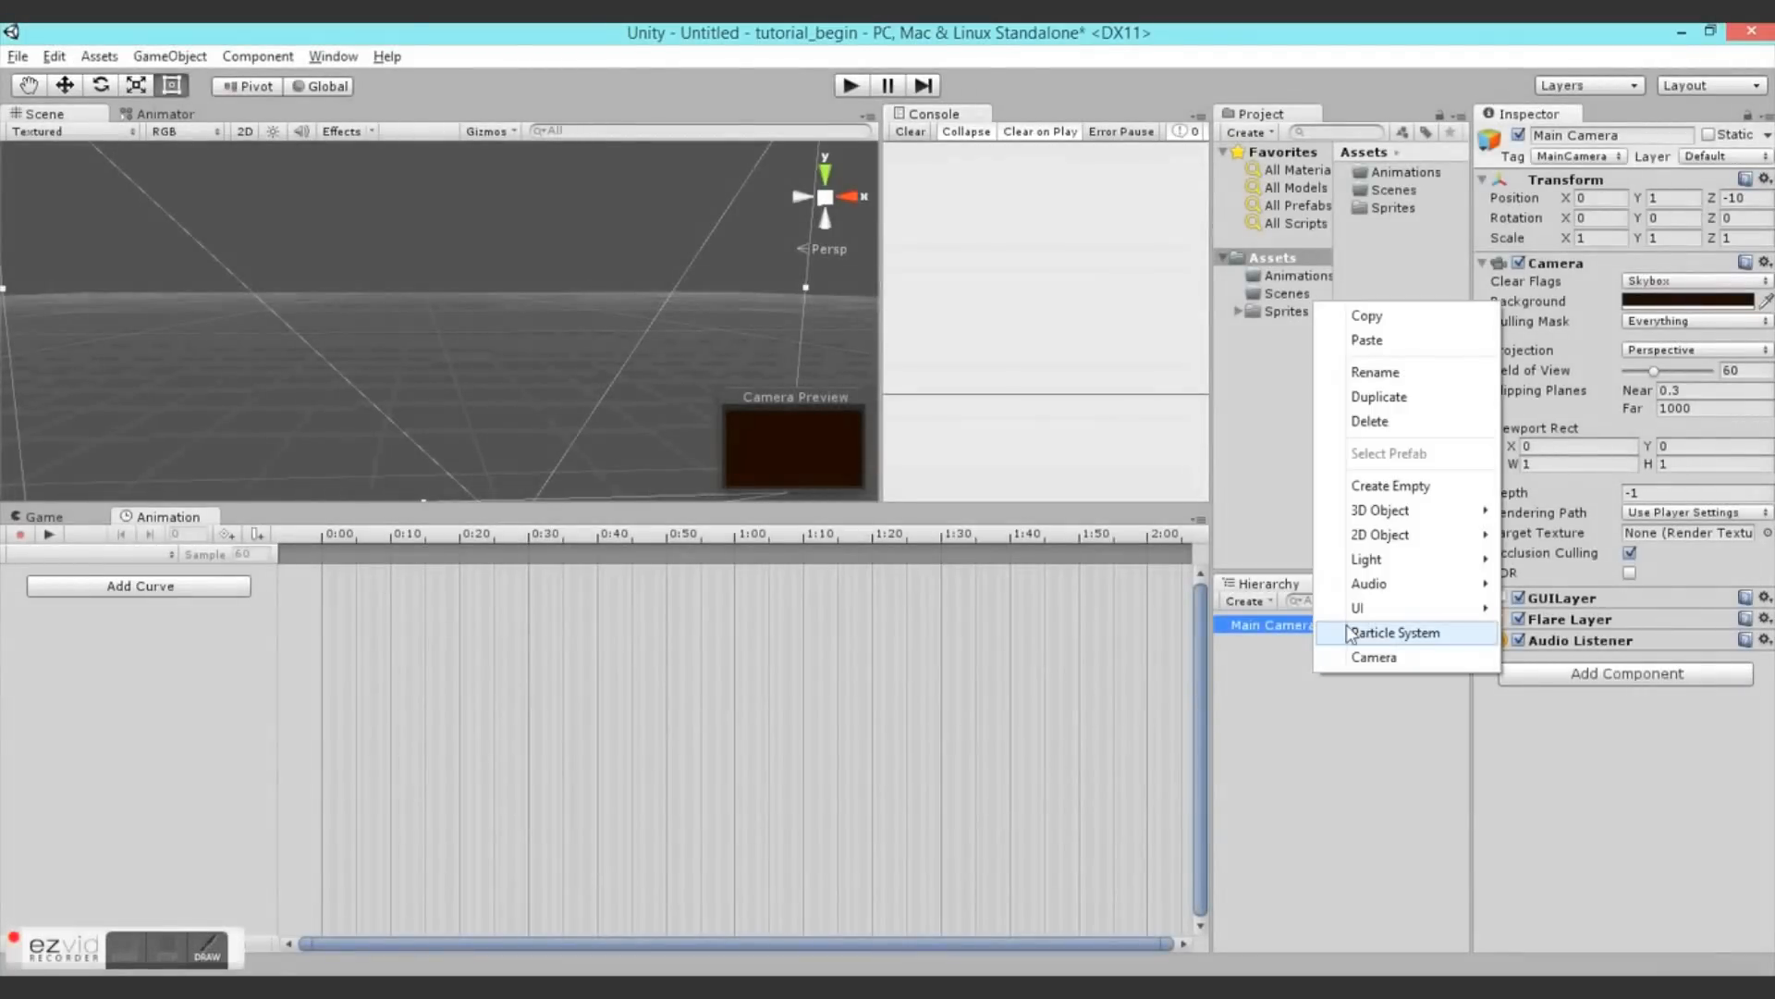
pyautogui.moveTo(1359, 607)
pyautogui.click(1206, 828)
pyautogui.moveTo(473, 436); pyautogui.dragTo(629, 263, button='middle')
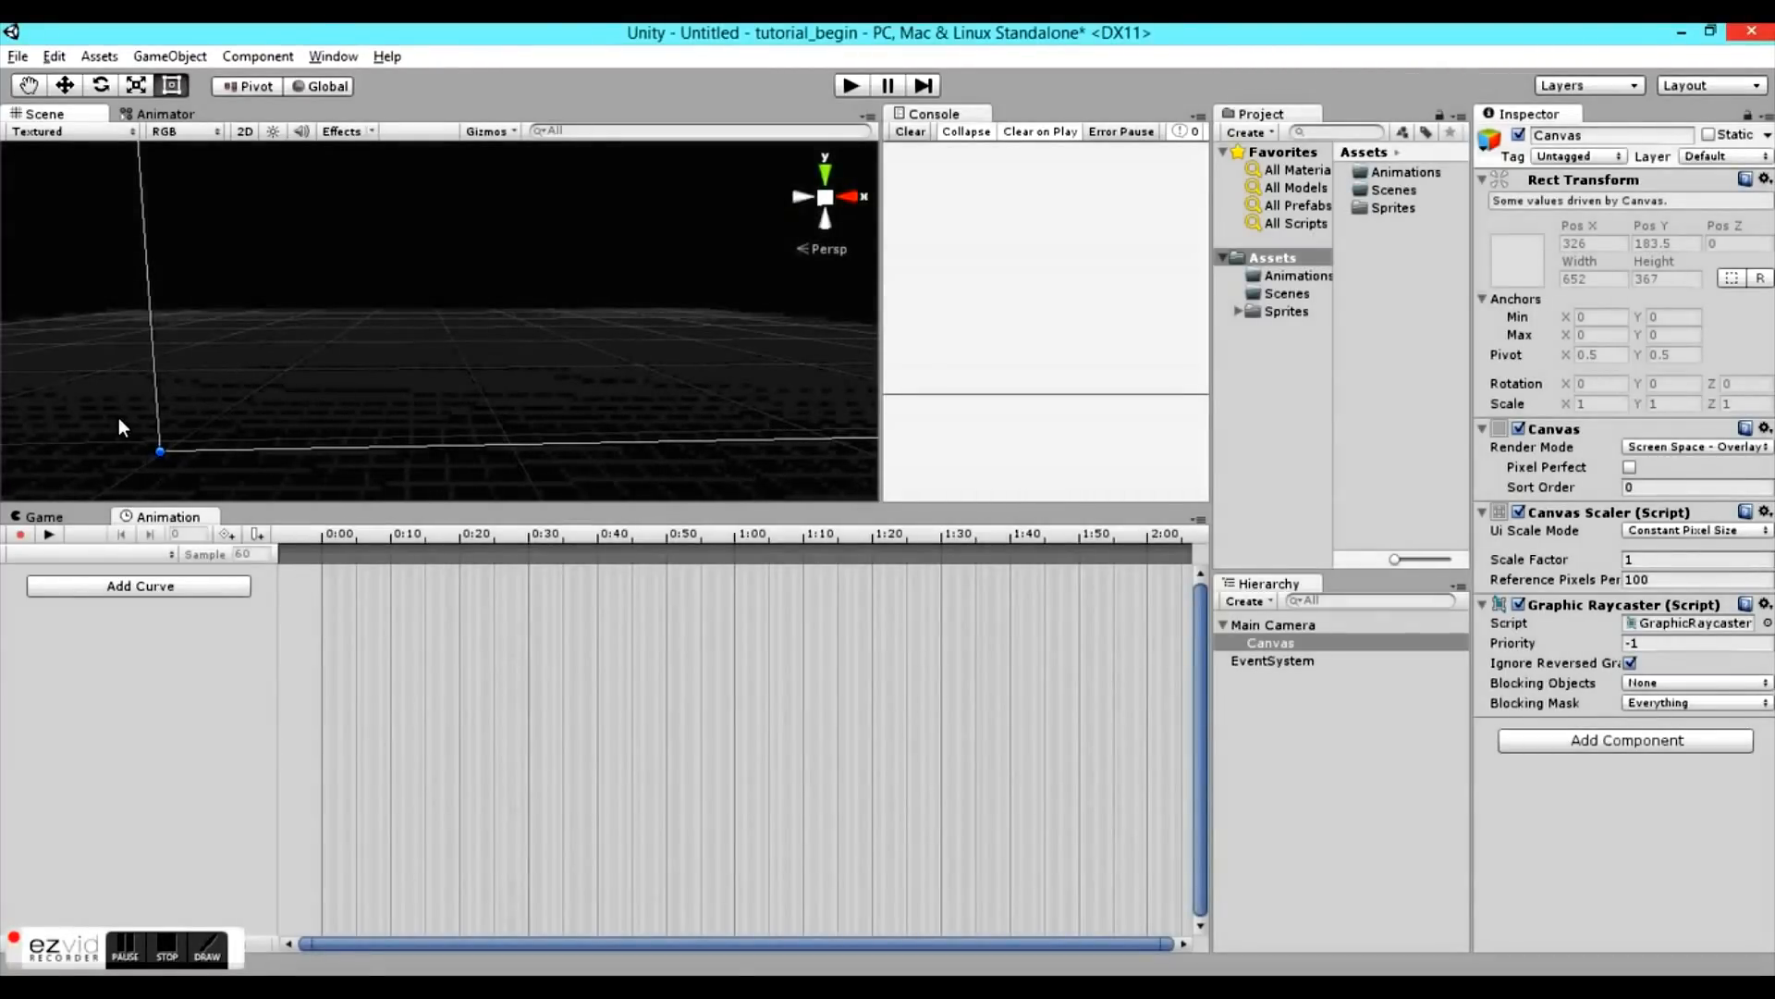
# - Set the Canvas to render in Screen Space - Camera mode through Main Camera, and move it to the top level of the hierarchy
pyautogui.click(1739, 448)
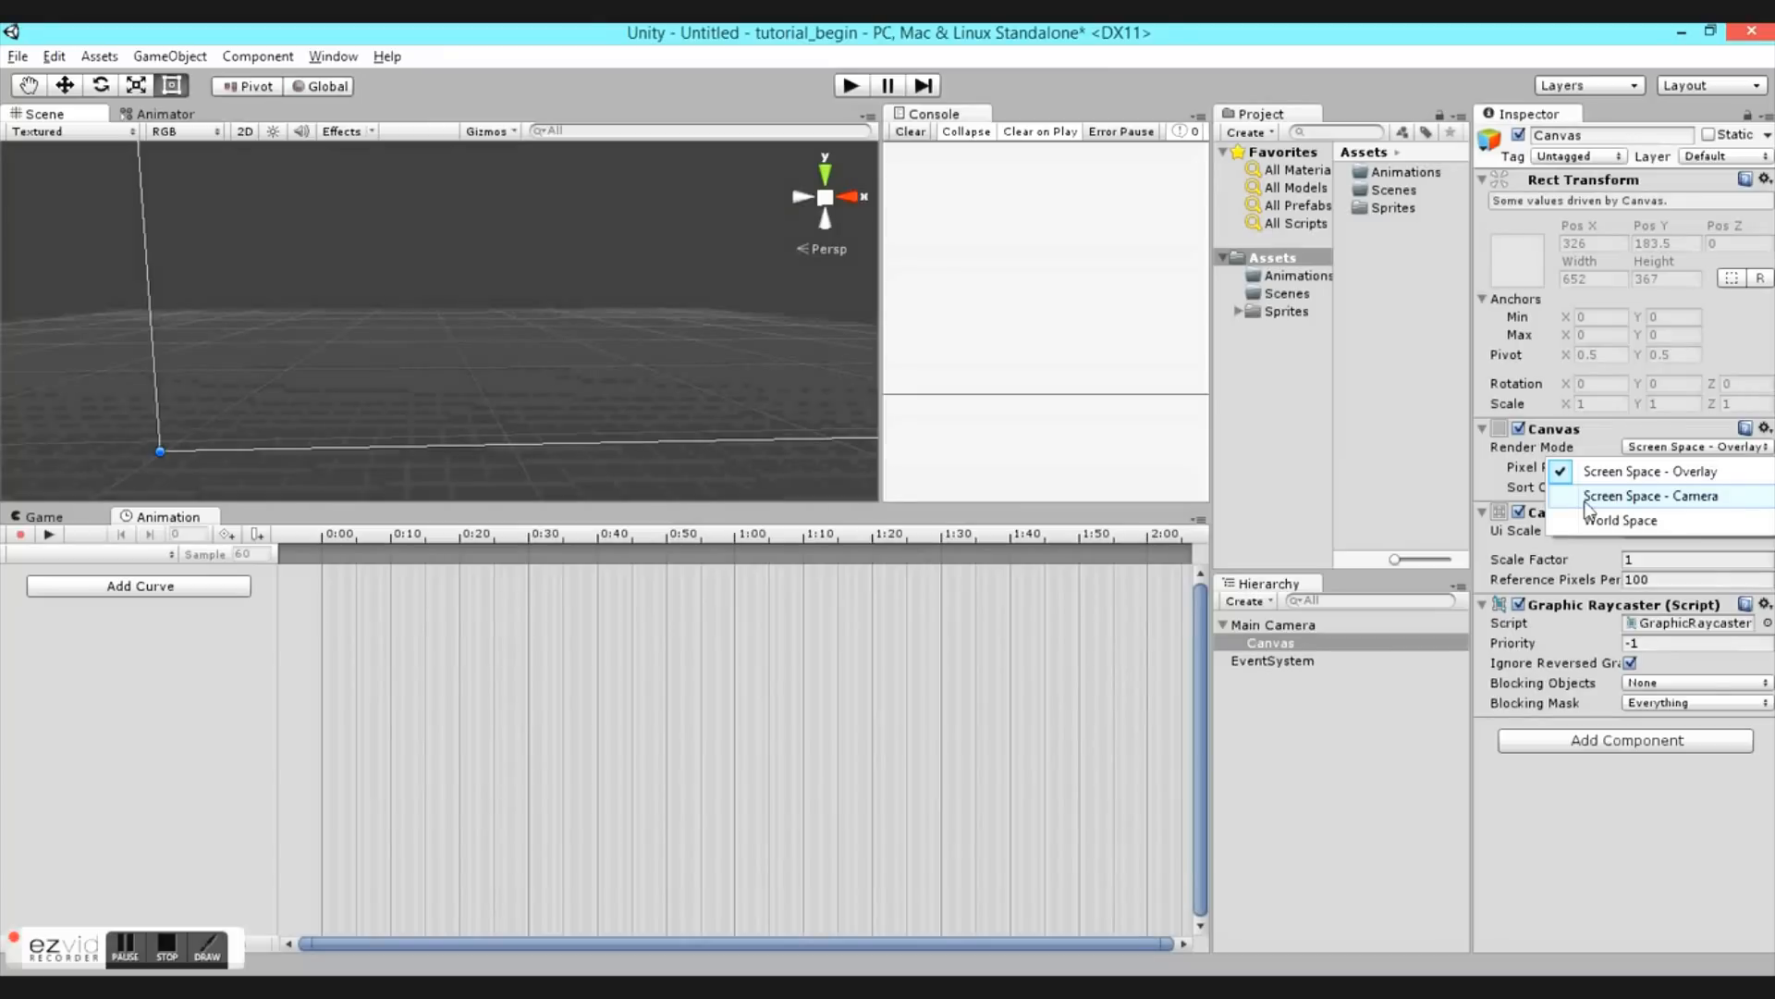
pyautogui.click(1586, 499)
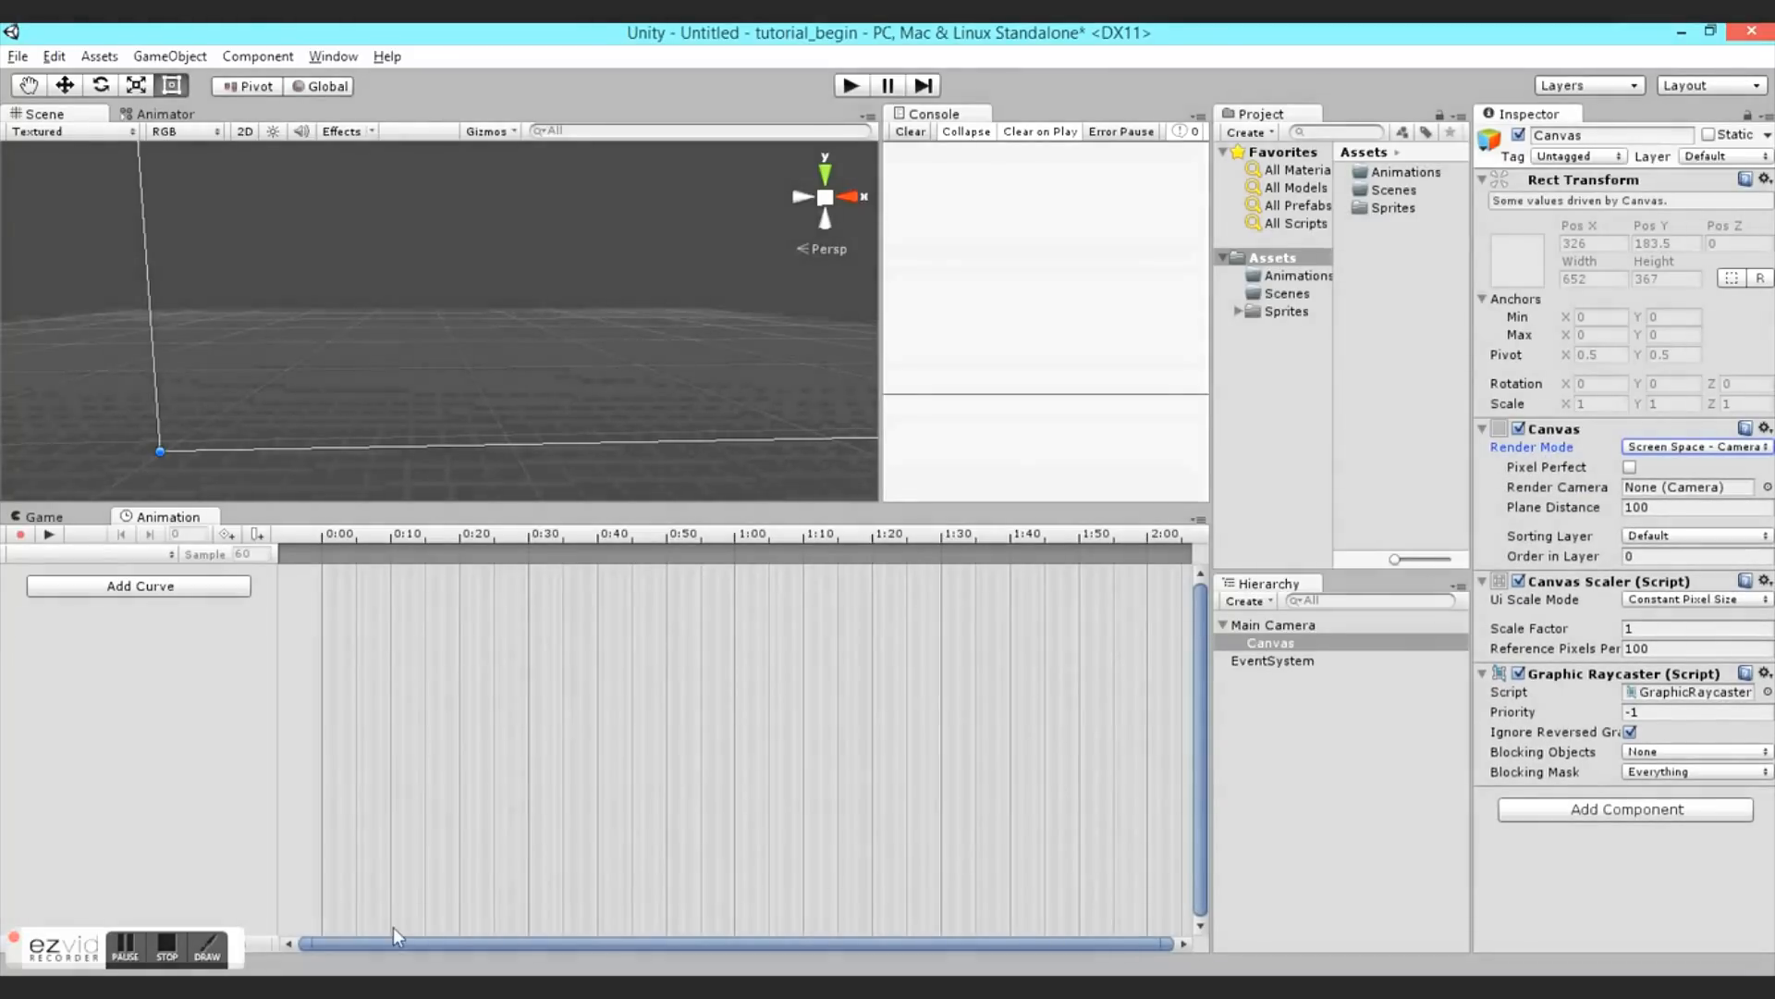
pyautogui.click(322, 880)
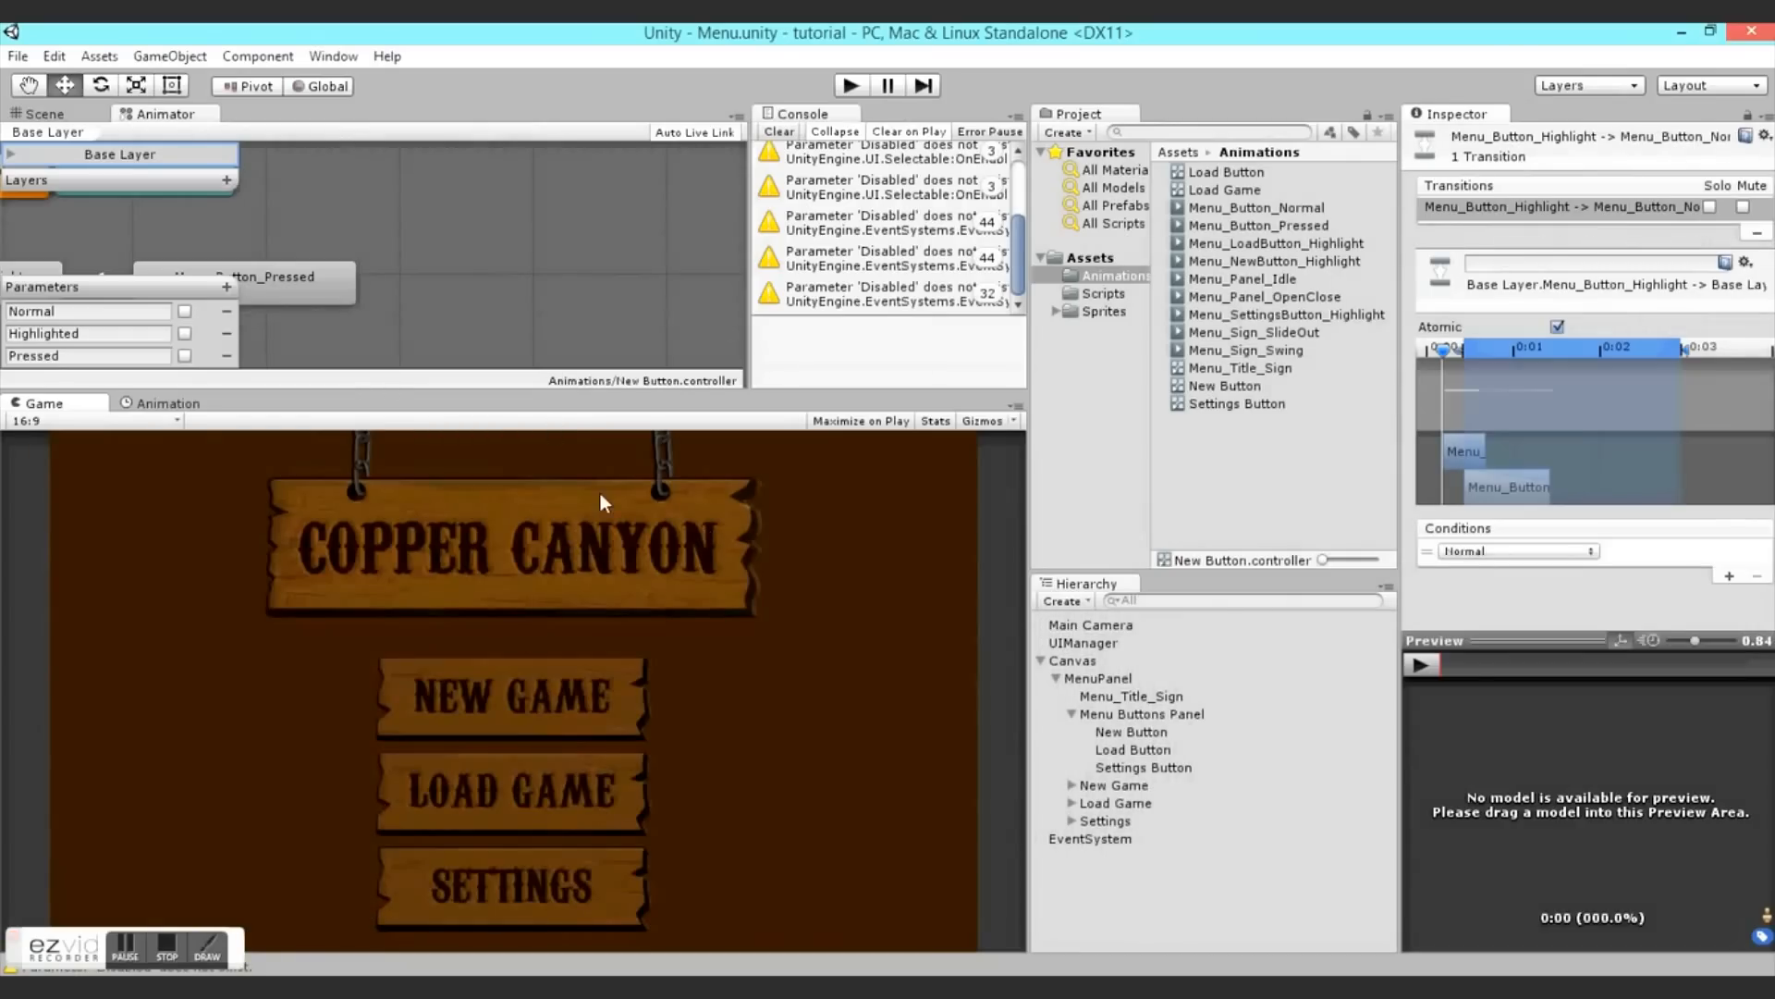
pyautogui.hotkey('alt', 'Tab')
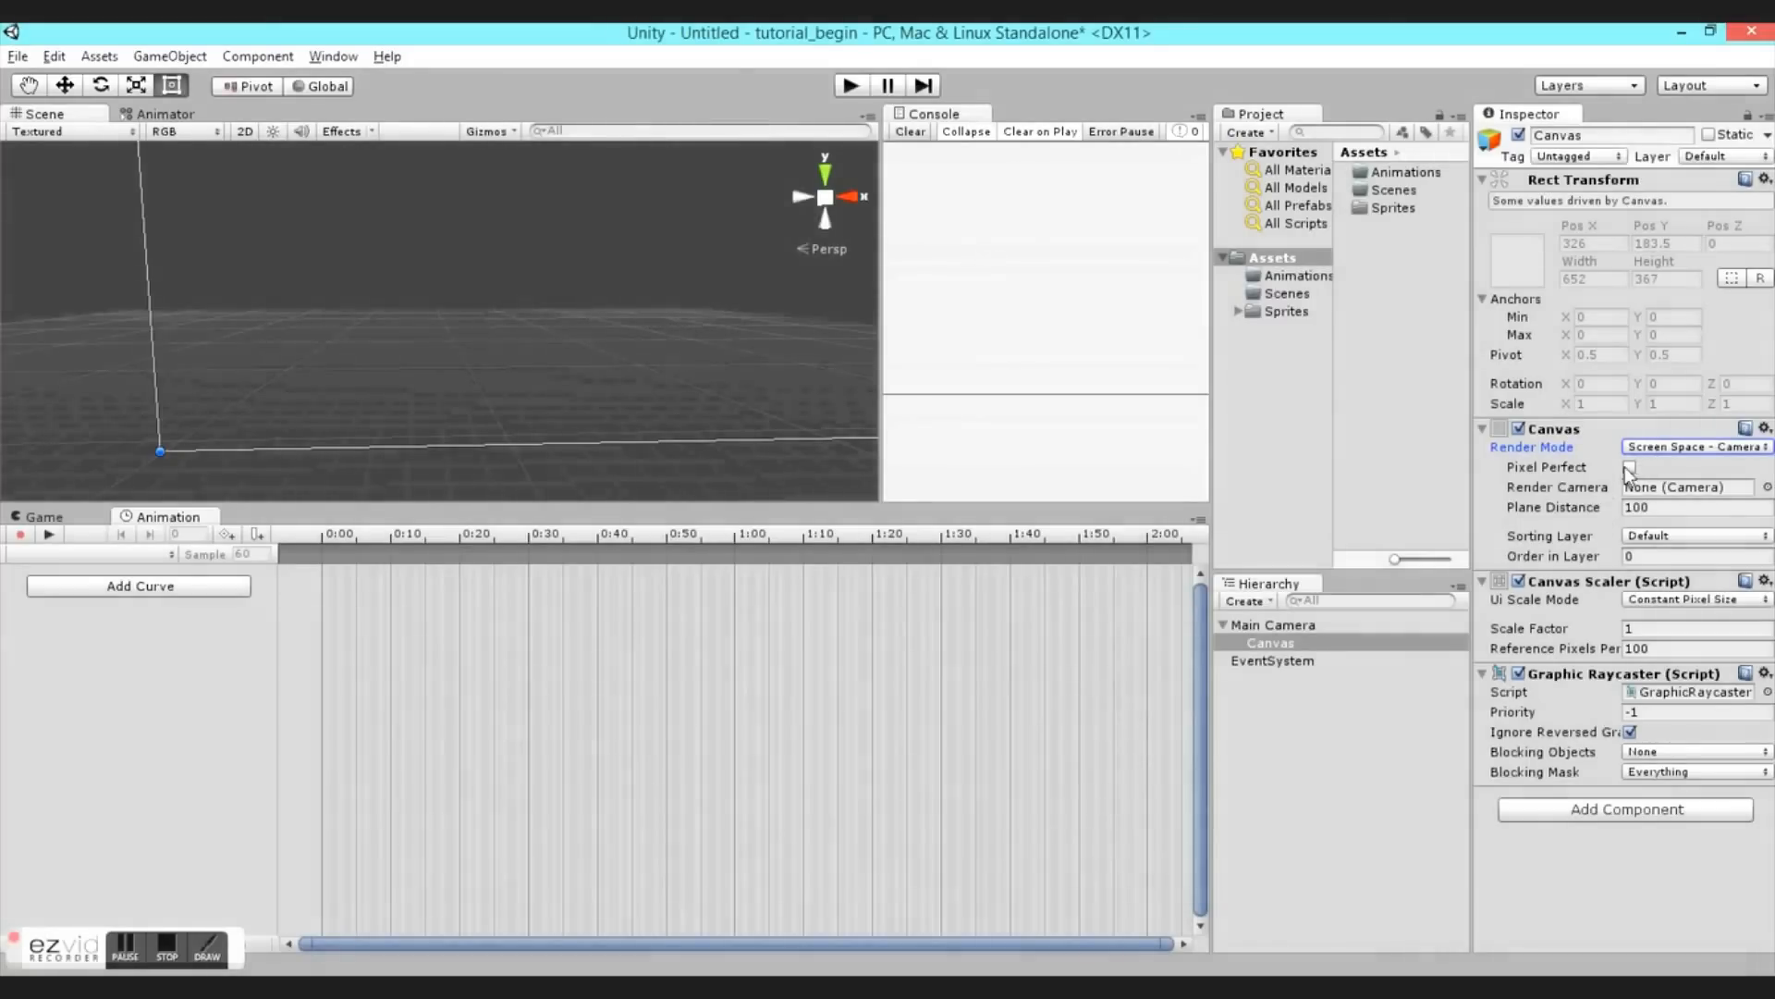
pyautogui.moveTo(1302, 625); pyautogui.dragTo(1682, 487)
pyautogui.moveTo(1274, 639); pyautogui.dragTo(1290, 613)
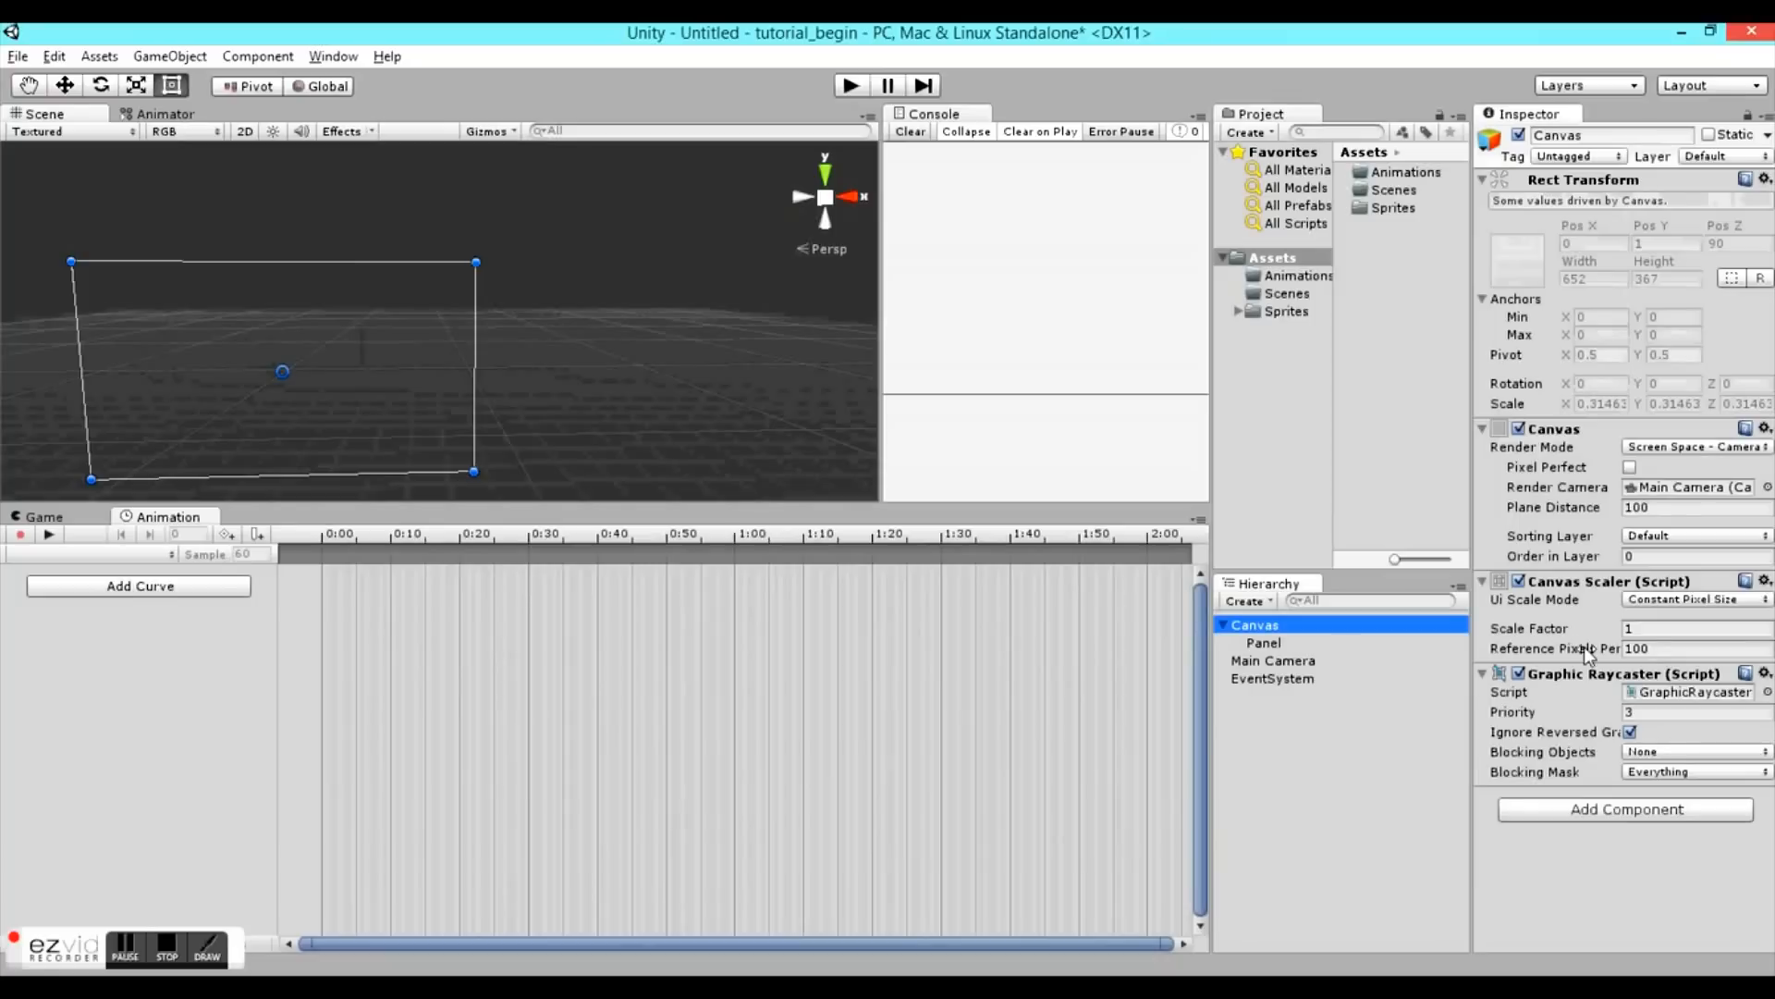
# - Set the Canvas Scaler's UI scale mode to Scale With Screen Size and its Match value to 1 (Height)
pyautogui.click(1680, 601)
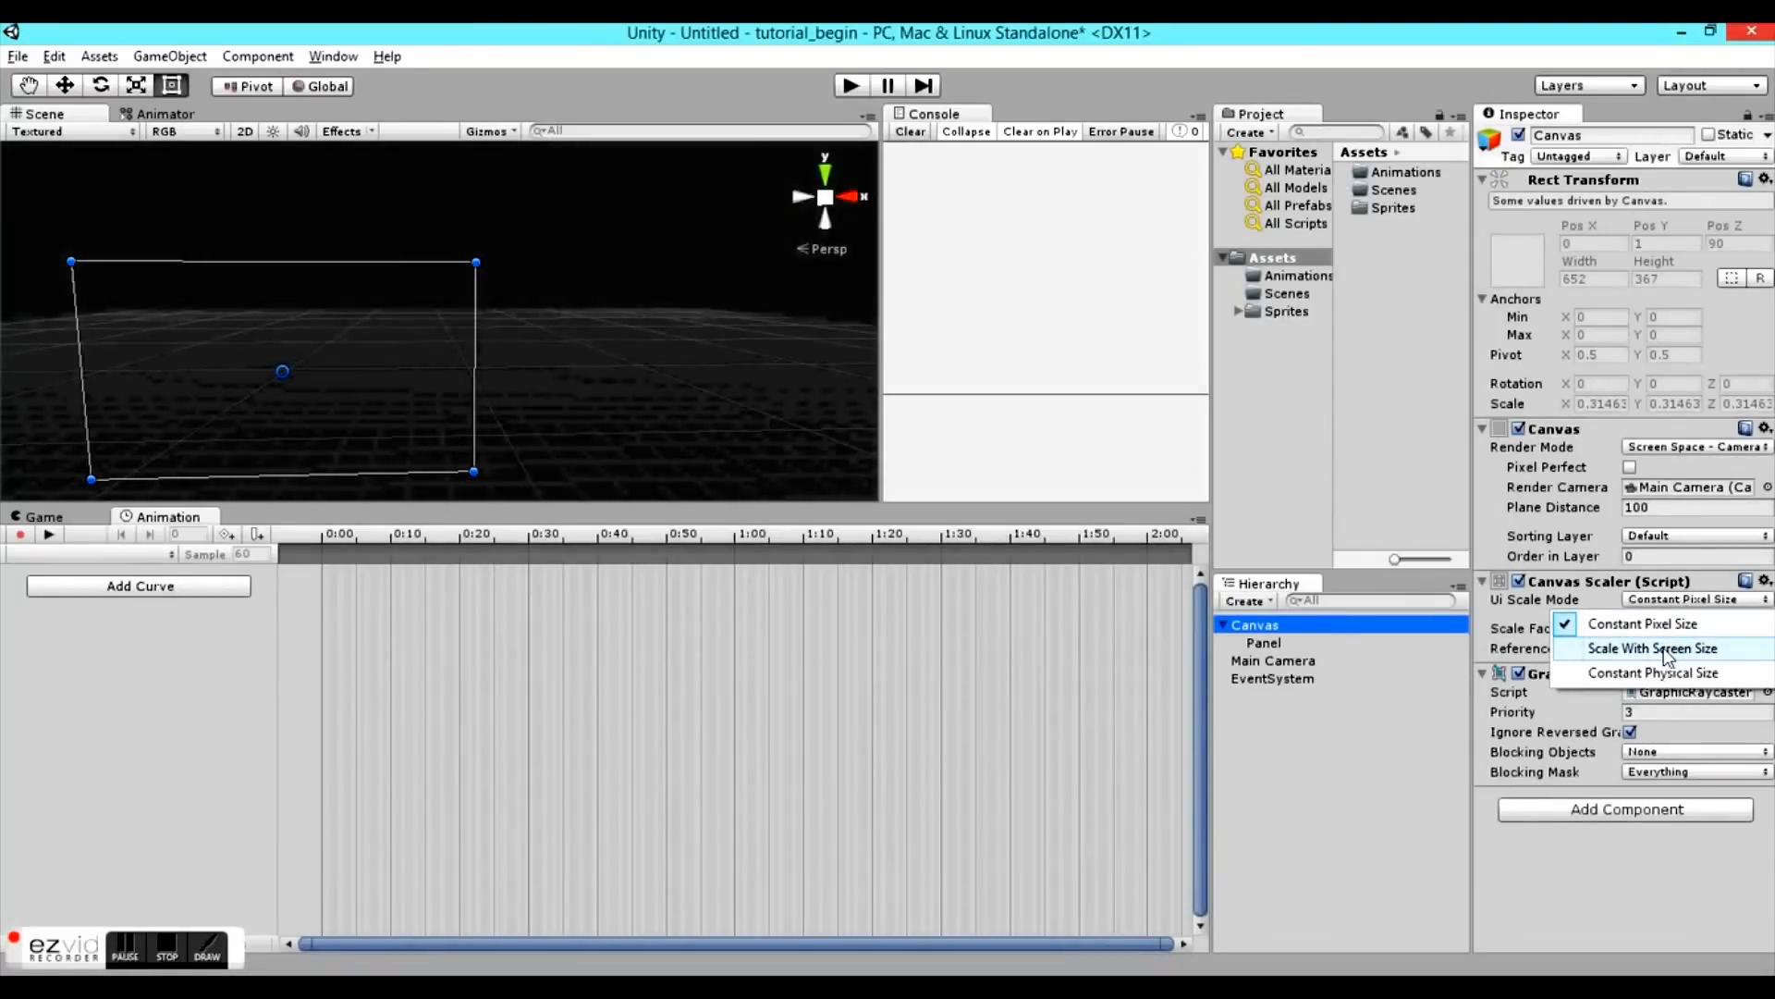
pyautogui.click(1671, 646)
pyautogui.moveTo(1626, 687); pyautogui.dragTo(1761, 700)
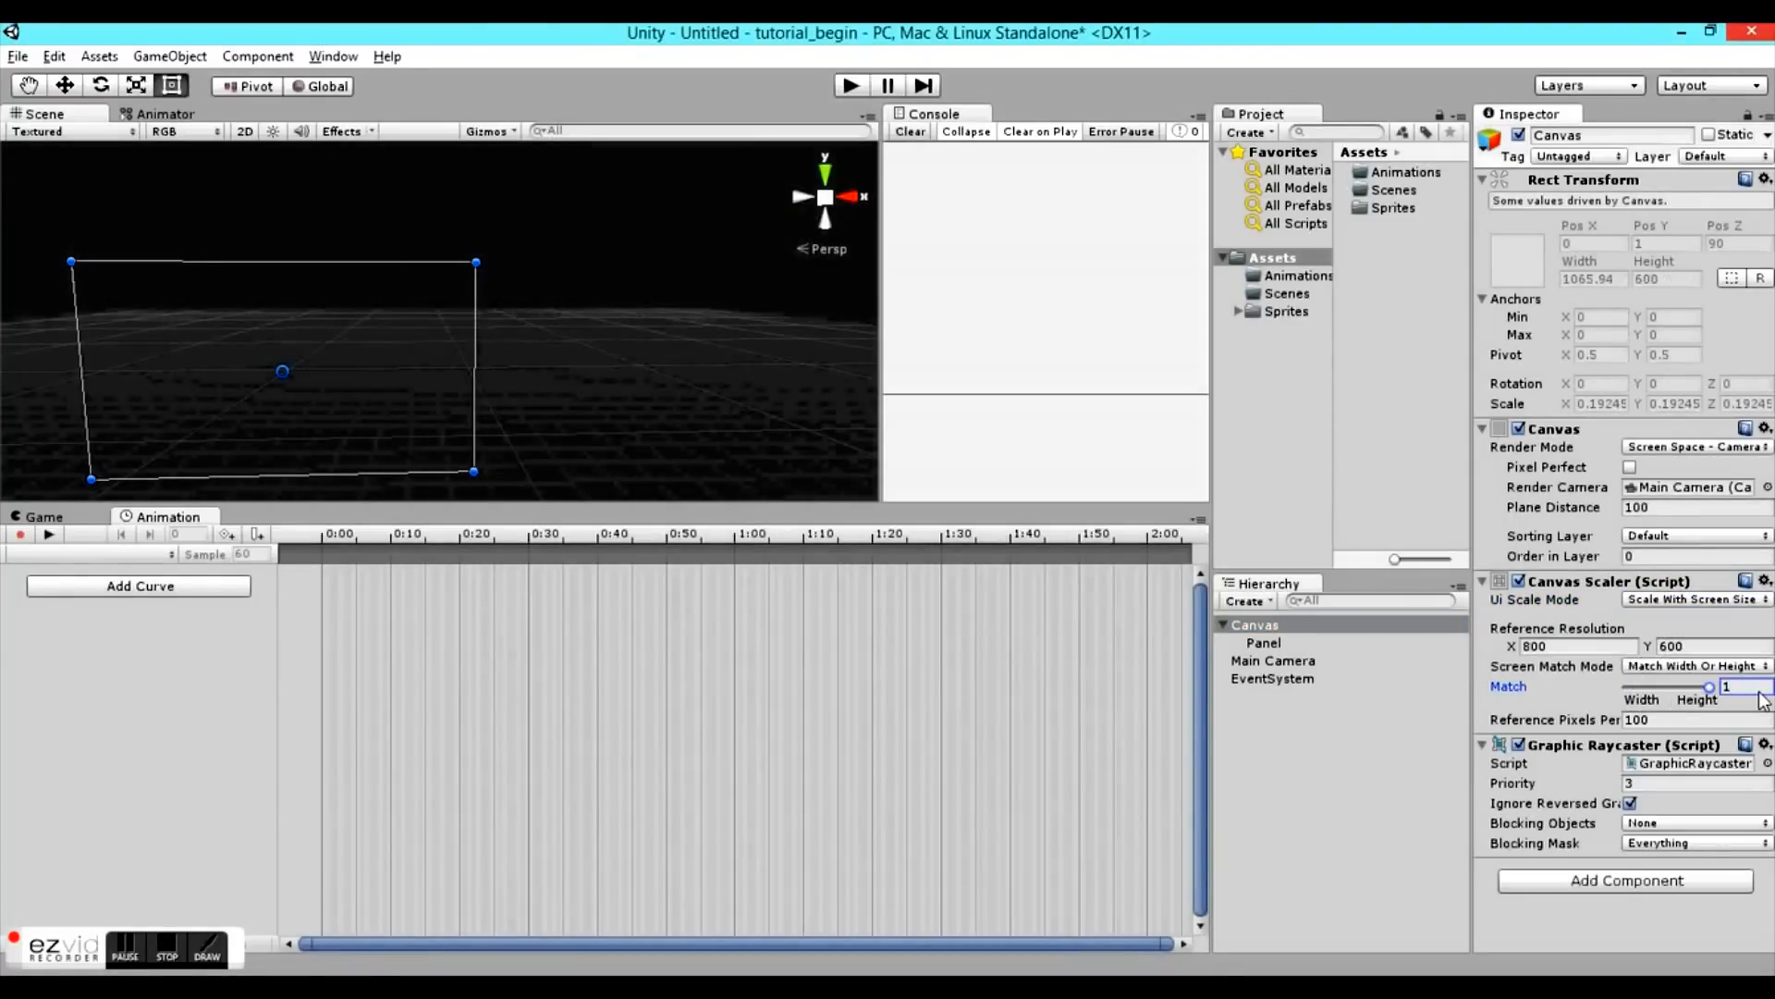
pyautogui.hotkey('ctrl', 'z')
pyautogui.hotkey('ctrl', 'z')
pyautogui.hotkey('ctrl', 'z')
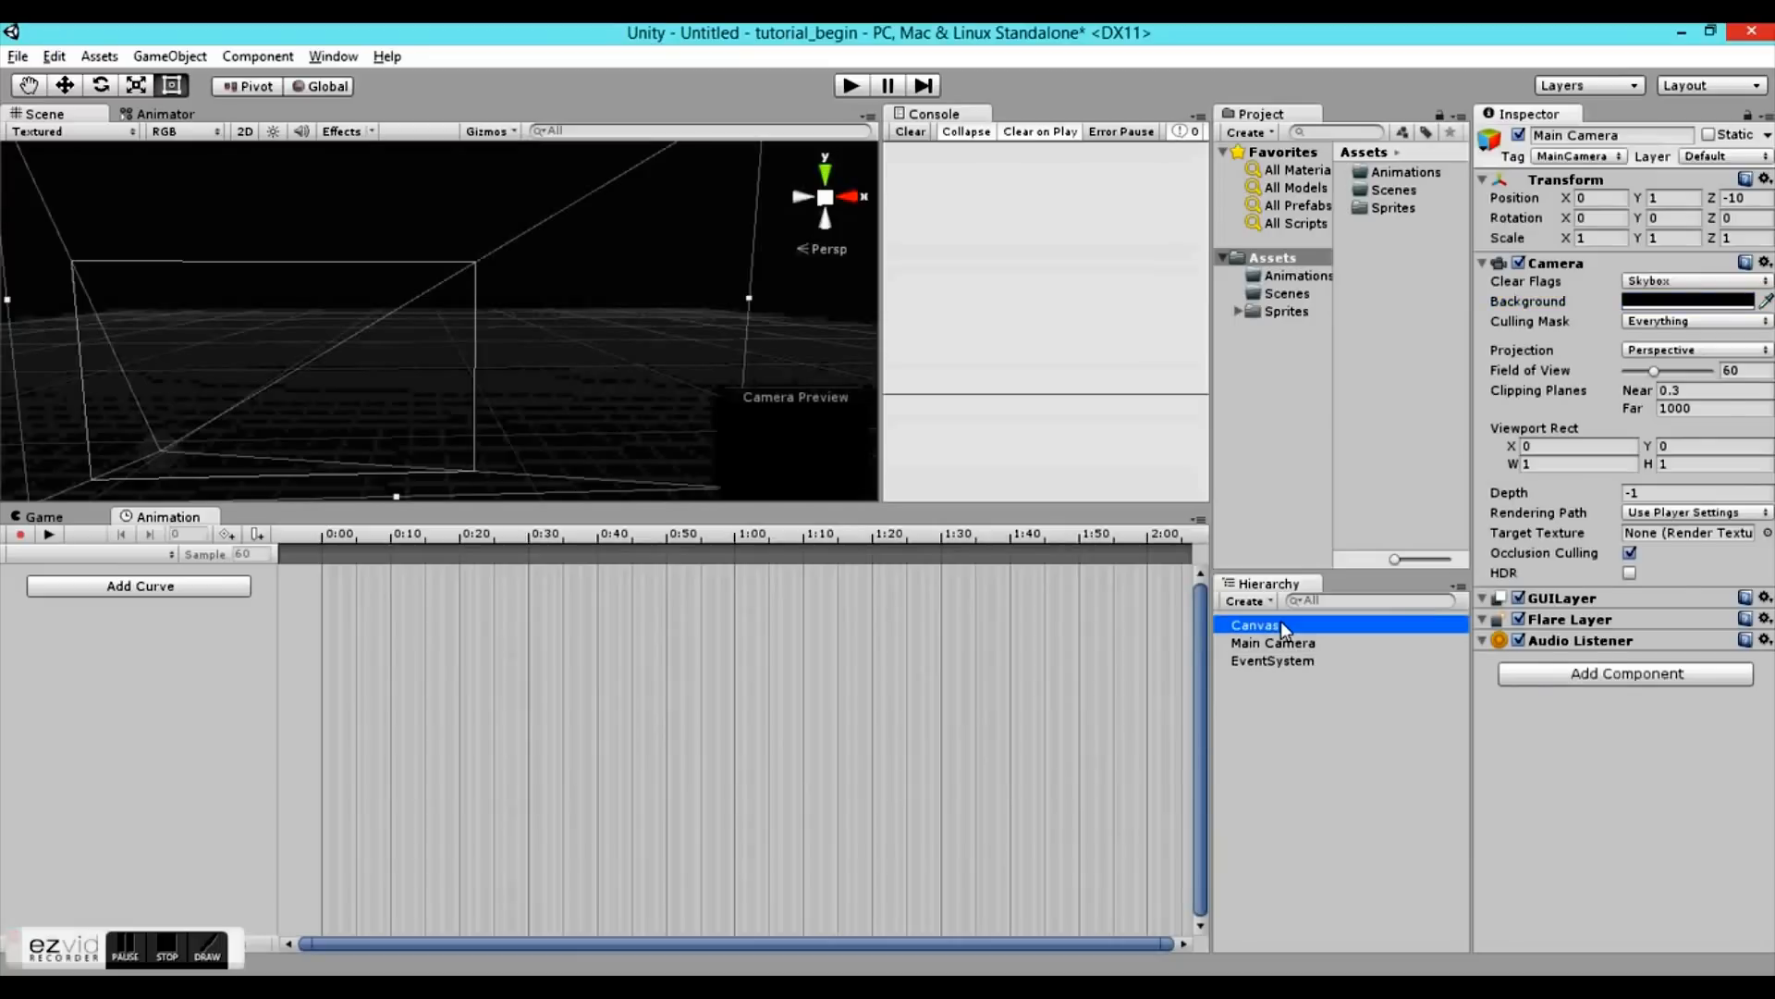
# - Add a UI Panel as a child of the Canvas
pyautogui.click(1284, 627)
pyautogui.rightClick(1284, 627)
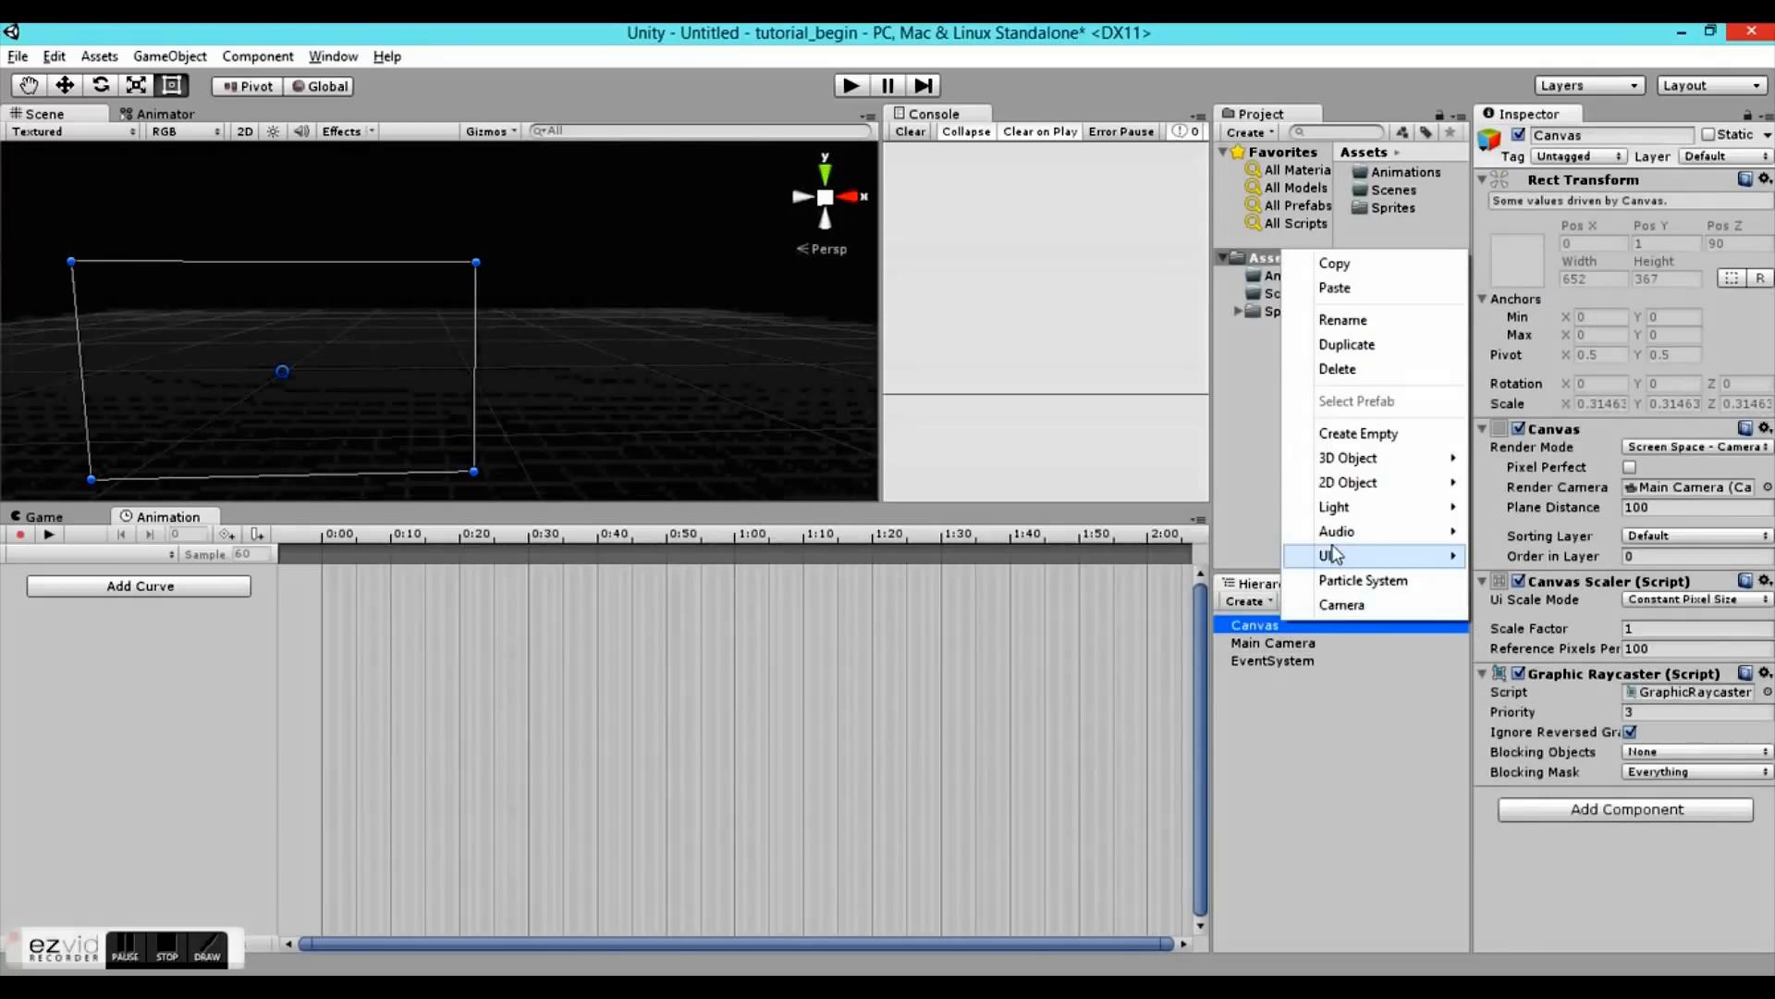
pyautogui.moveTo(1328, 555)
pyautogui.click(1165, 556)
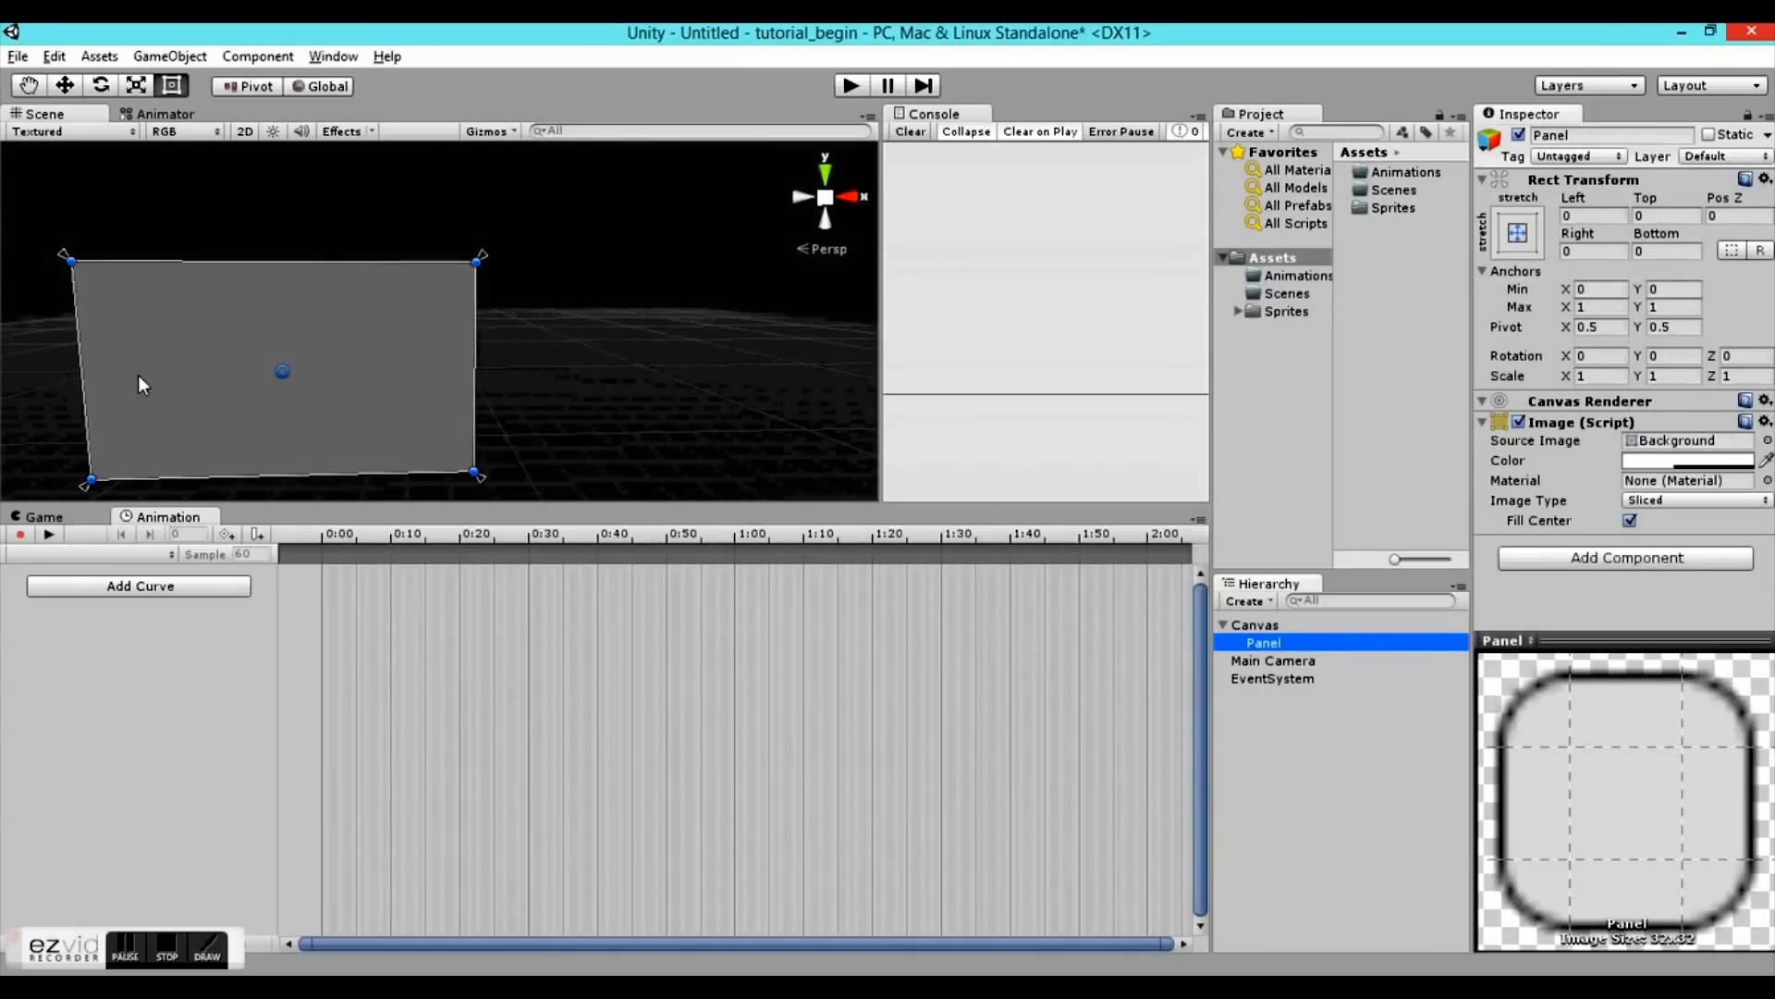
# - Narrow the panel to offsets of about 112 on its left and 126 on its right, and remove its Image component
pyautogui.moveTo(478, 301); pyautogui.dragTo(401, 305)
pyautogui.moveTo(96, 339); pyautogui.dragTo(152, 338)
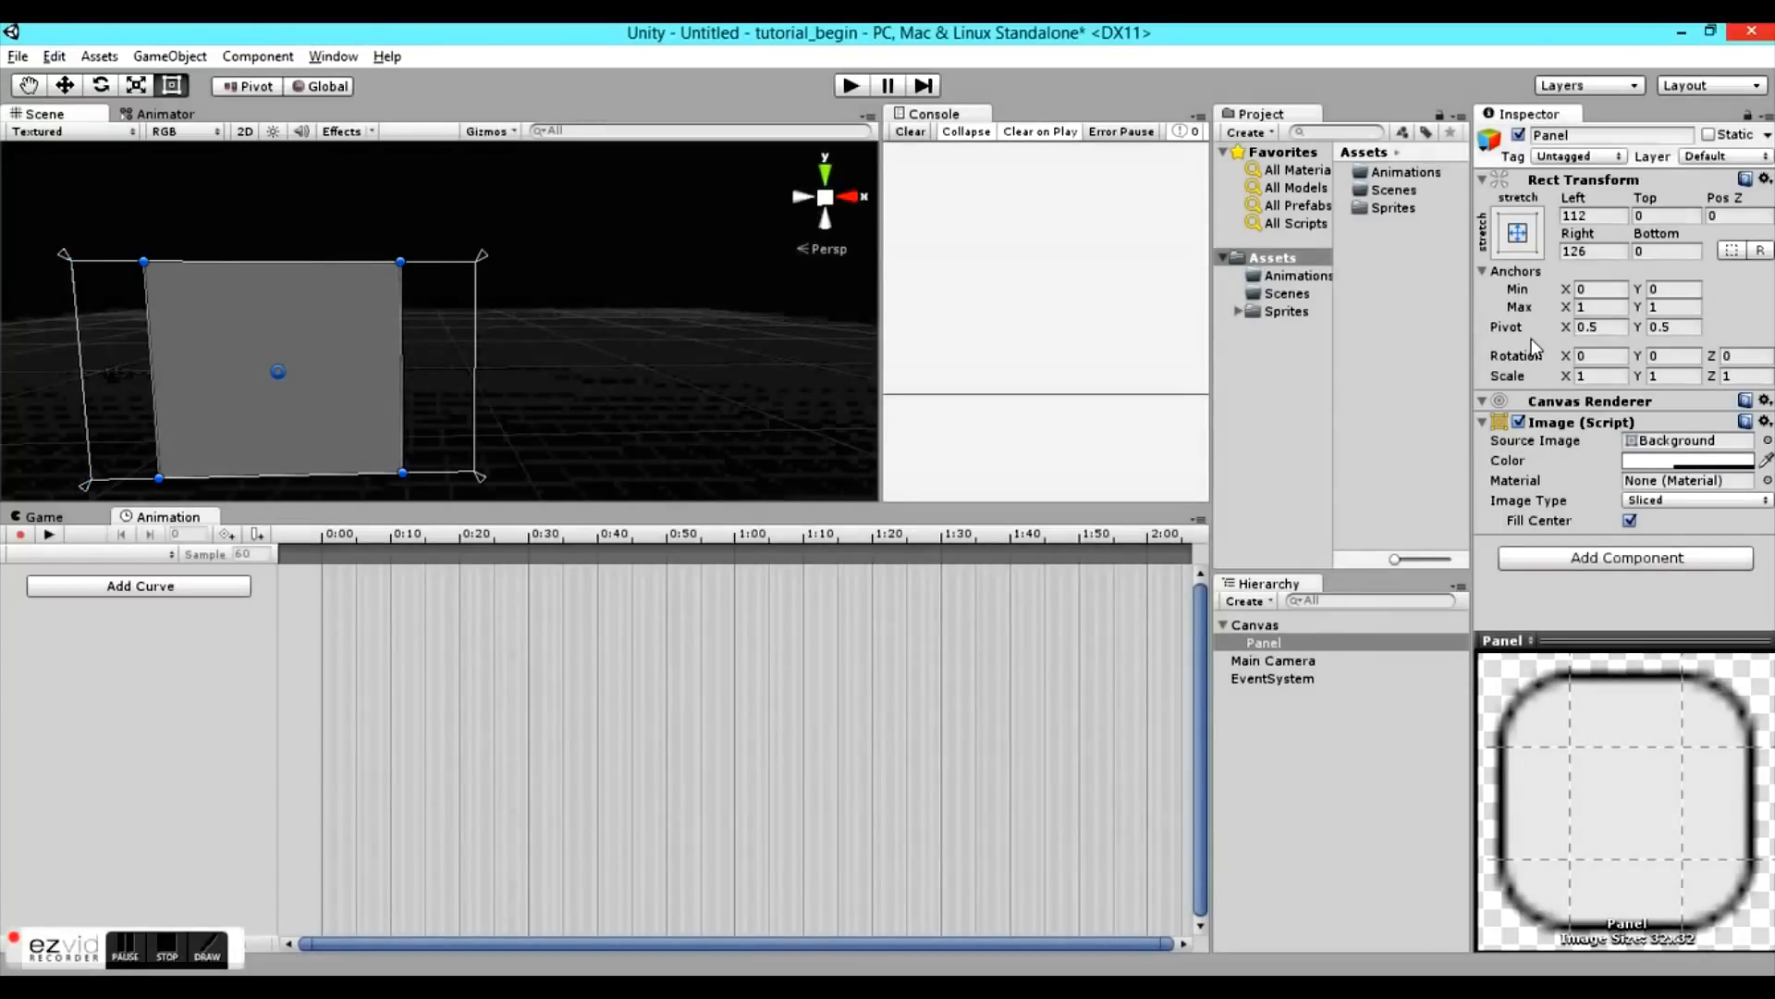
pyautogui.click(1764, 423)
pyautogui.click(1669, 477)
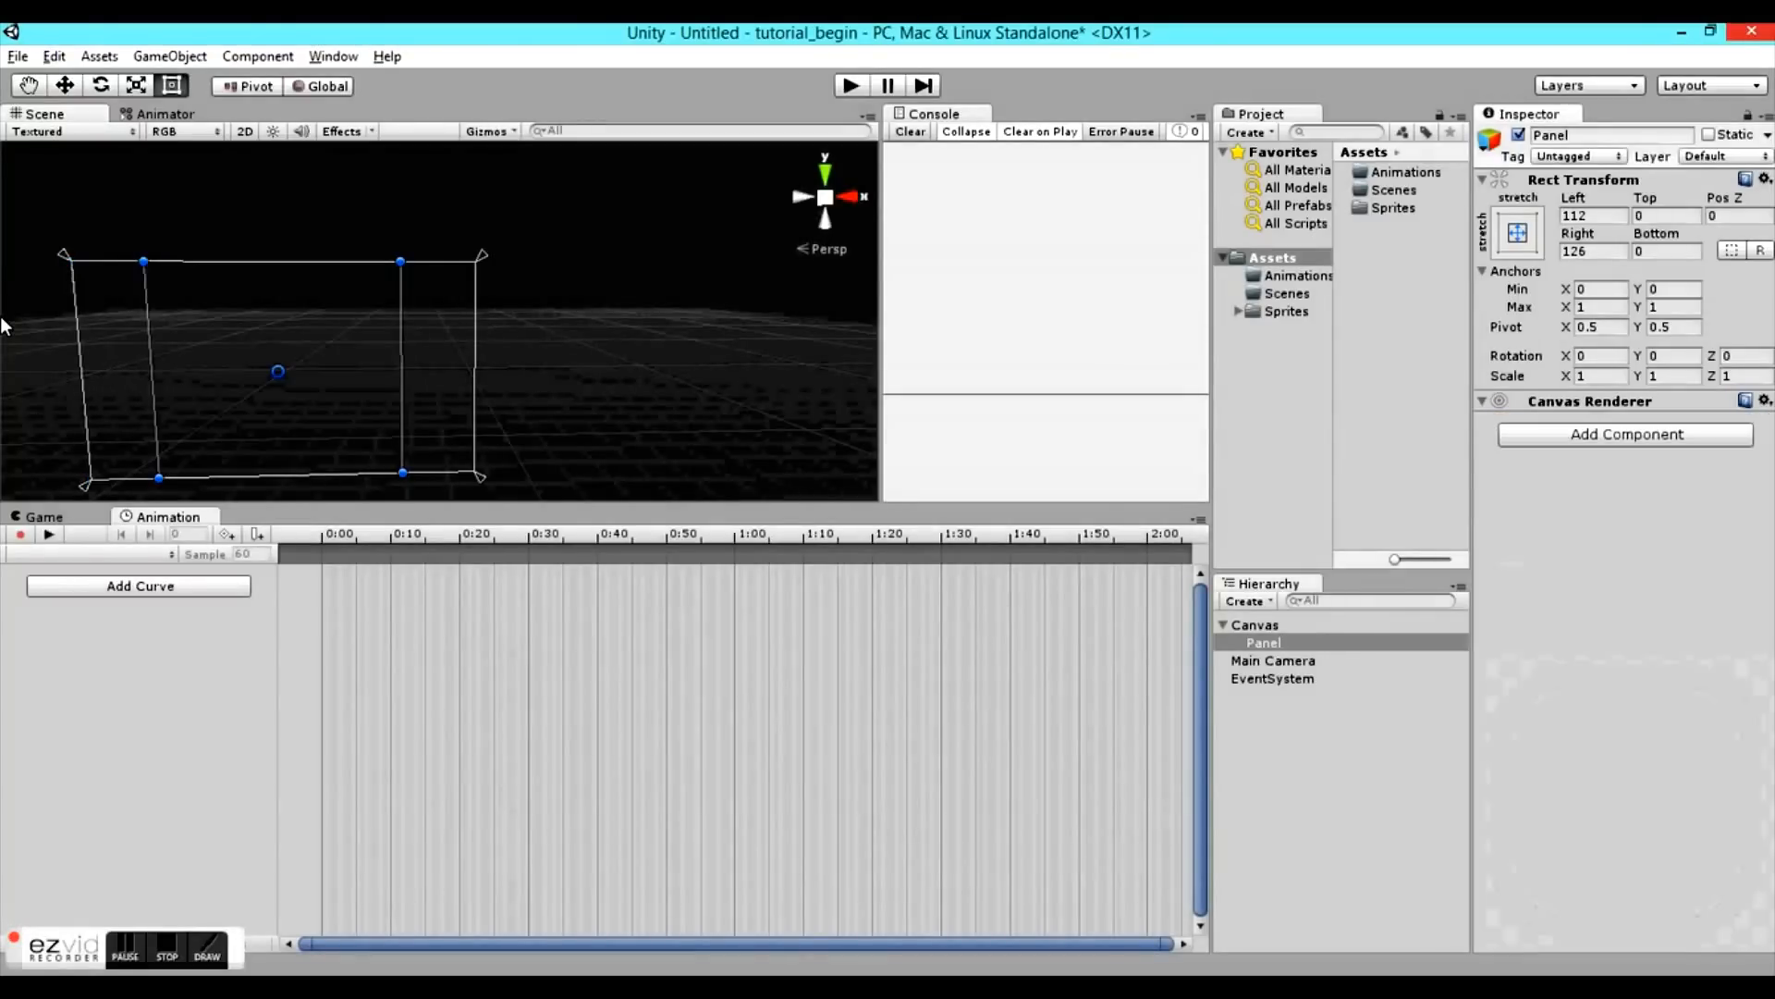
# - Set the panel's Left and Right offsets to 280 each
pyautogui.click(1602, 215)
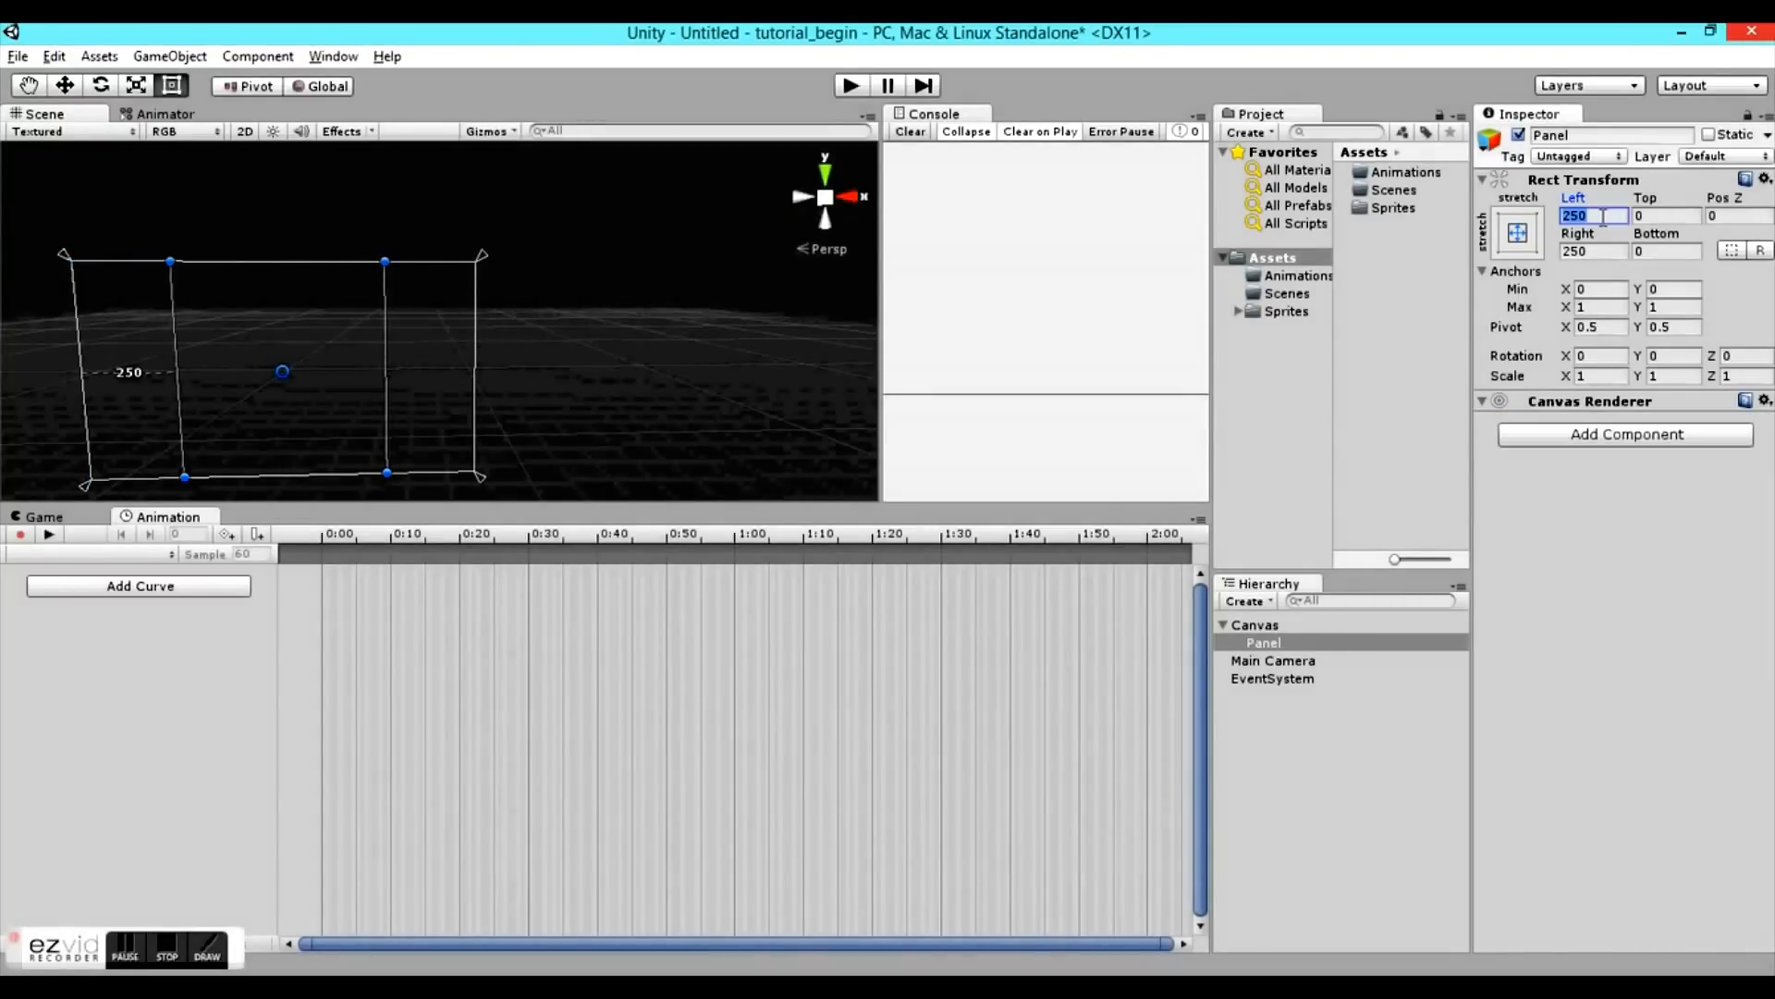
pyautogui.write('280')
pyautogui.press('Tab')
pyautogui.write('280')
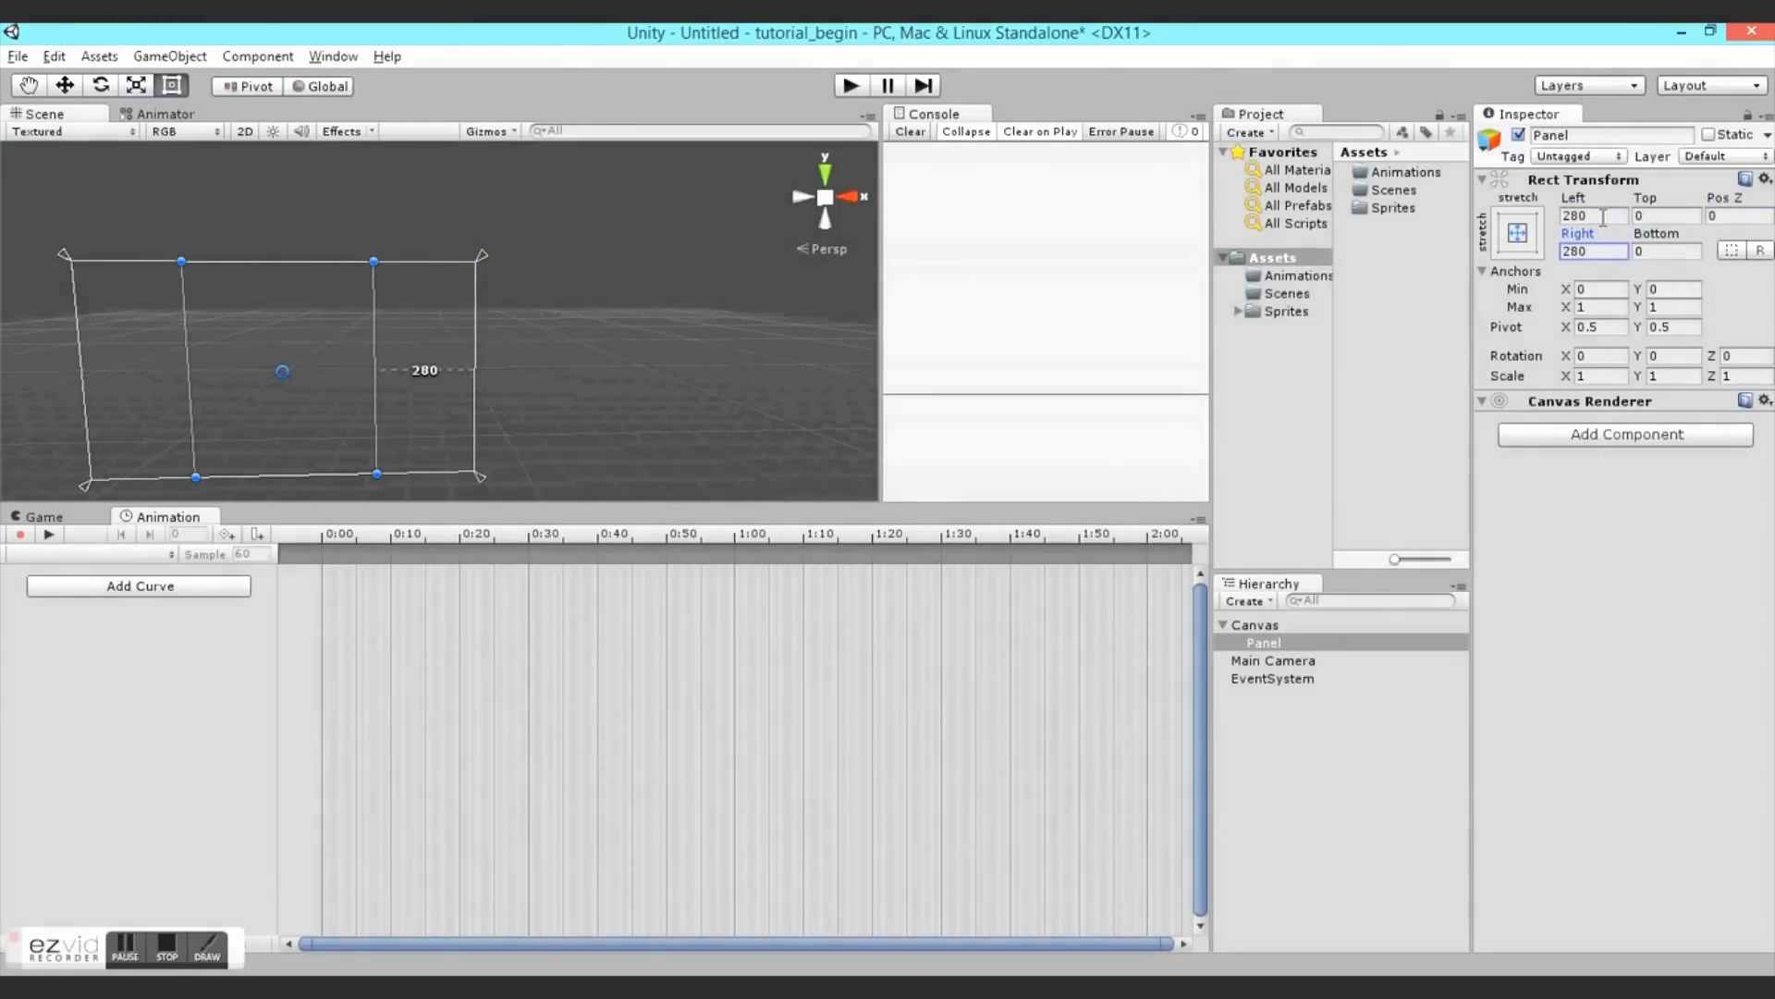
pyautogui.click(61, 518)
pyautogui.click(162, 517)
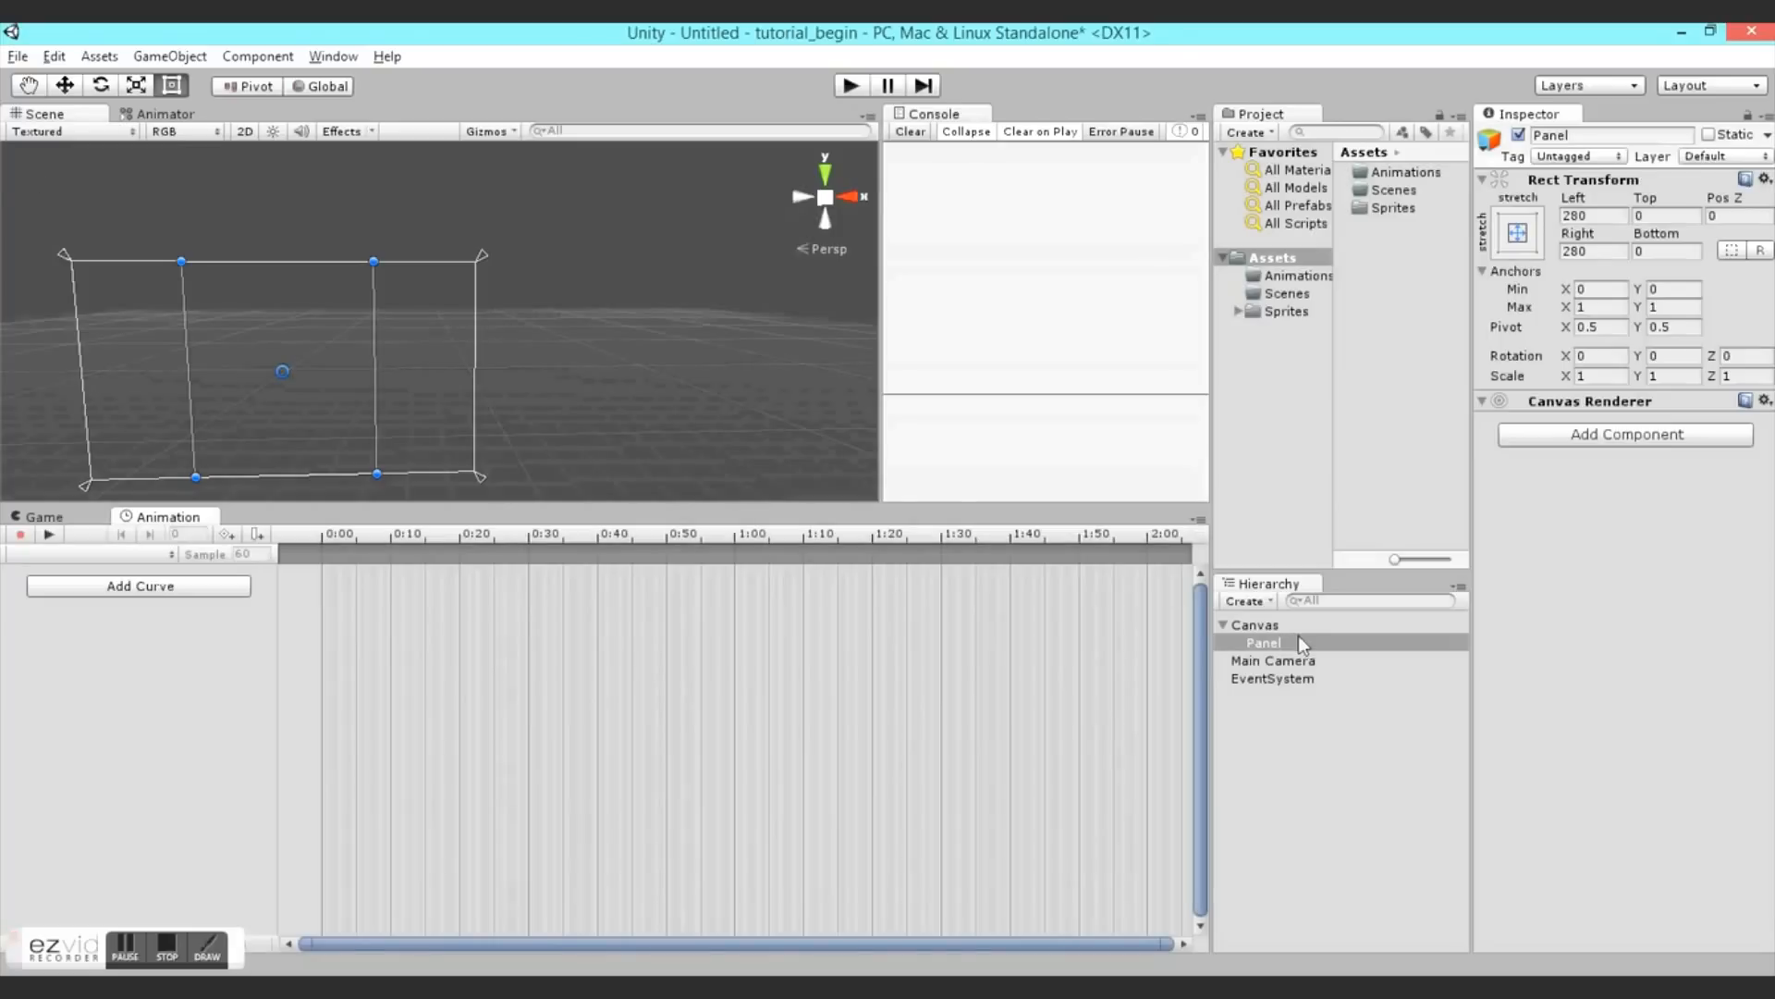
# - Rename the panel under the Canvas as MenuPanel
pyautogui.click(1578, 136)
pyautogui.write('MenuPan')
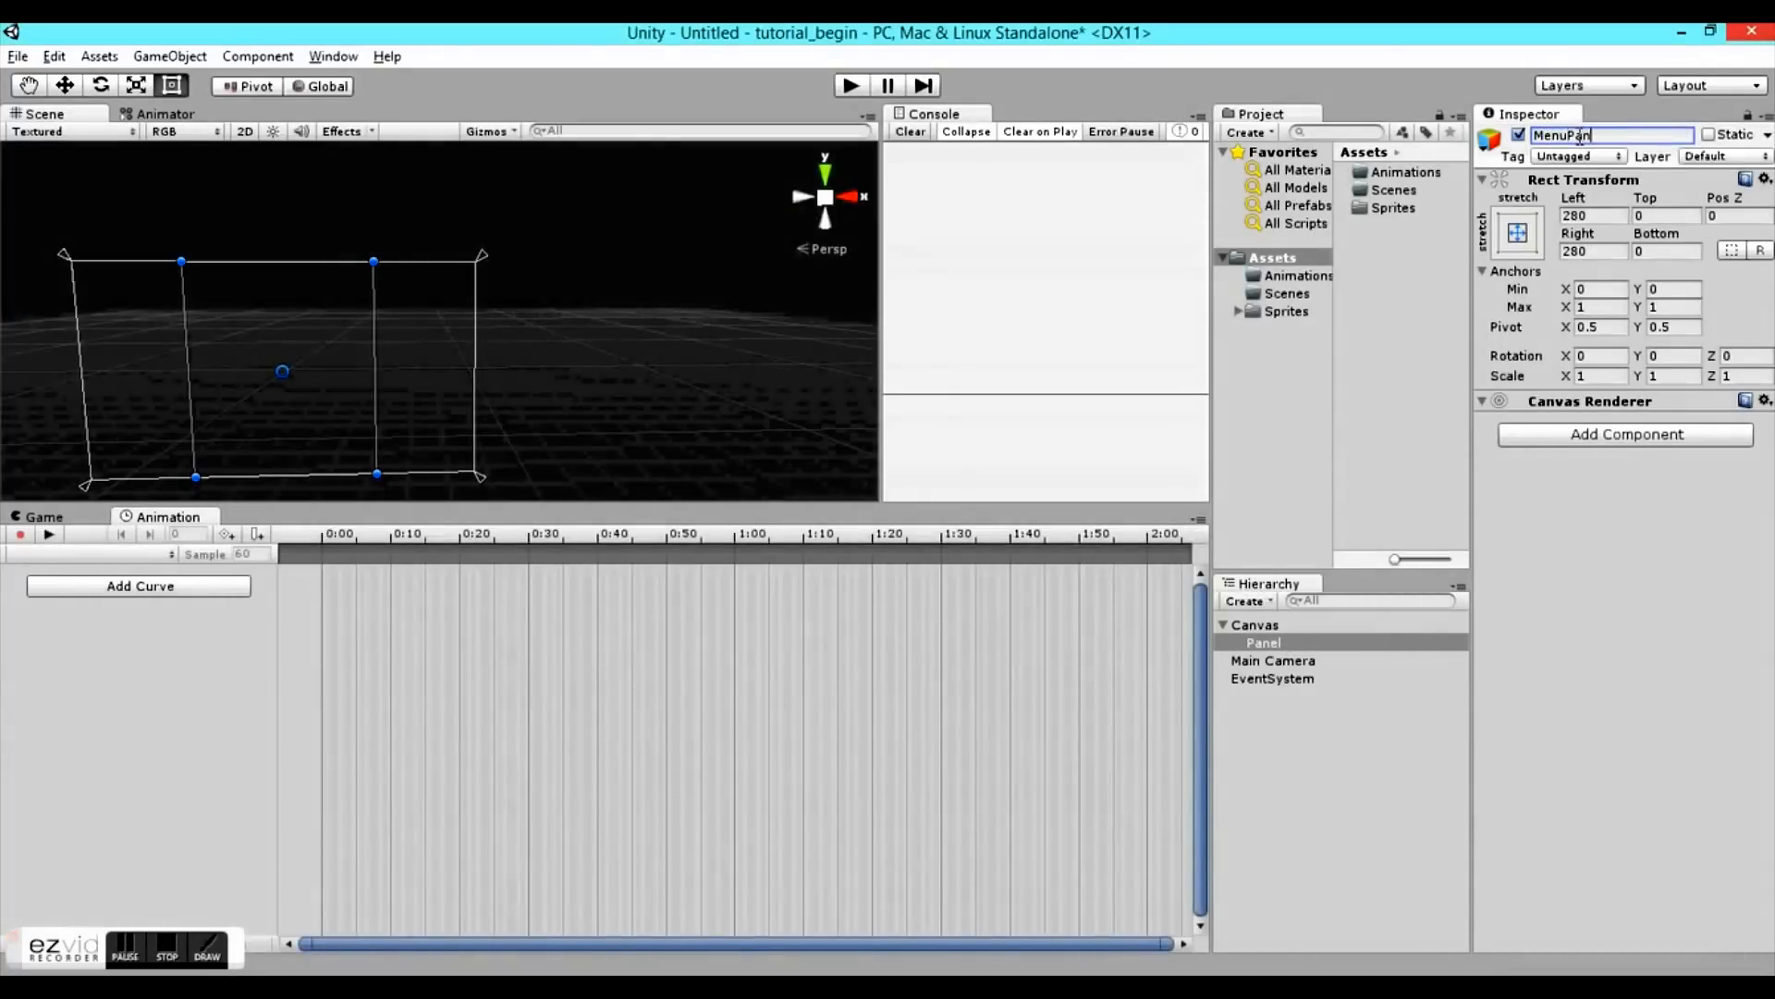
pyautogui.write('el')
pyautogui.press('Return')
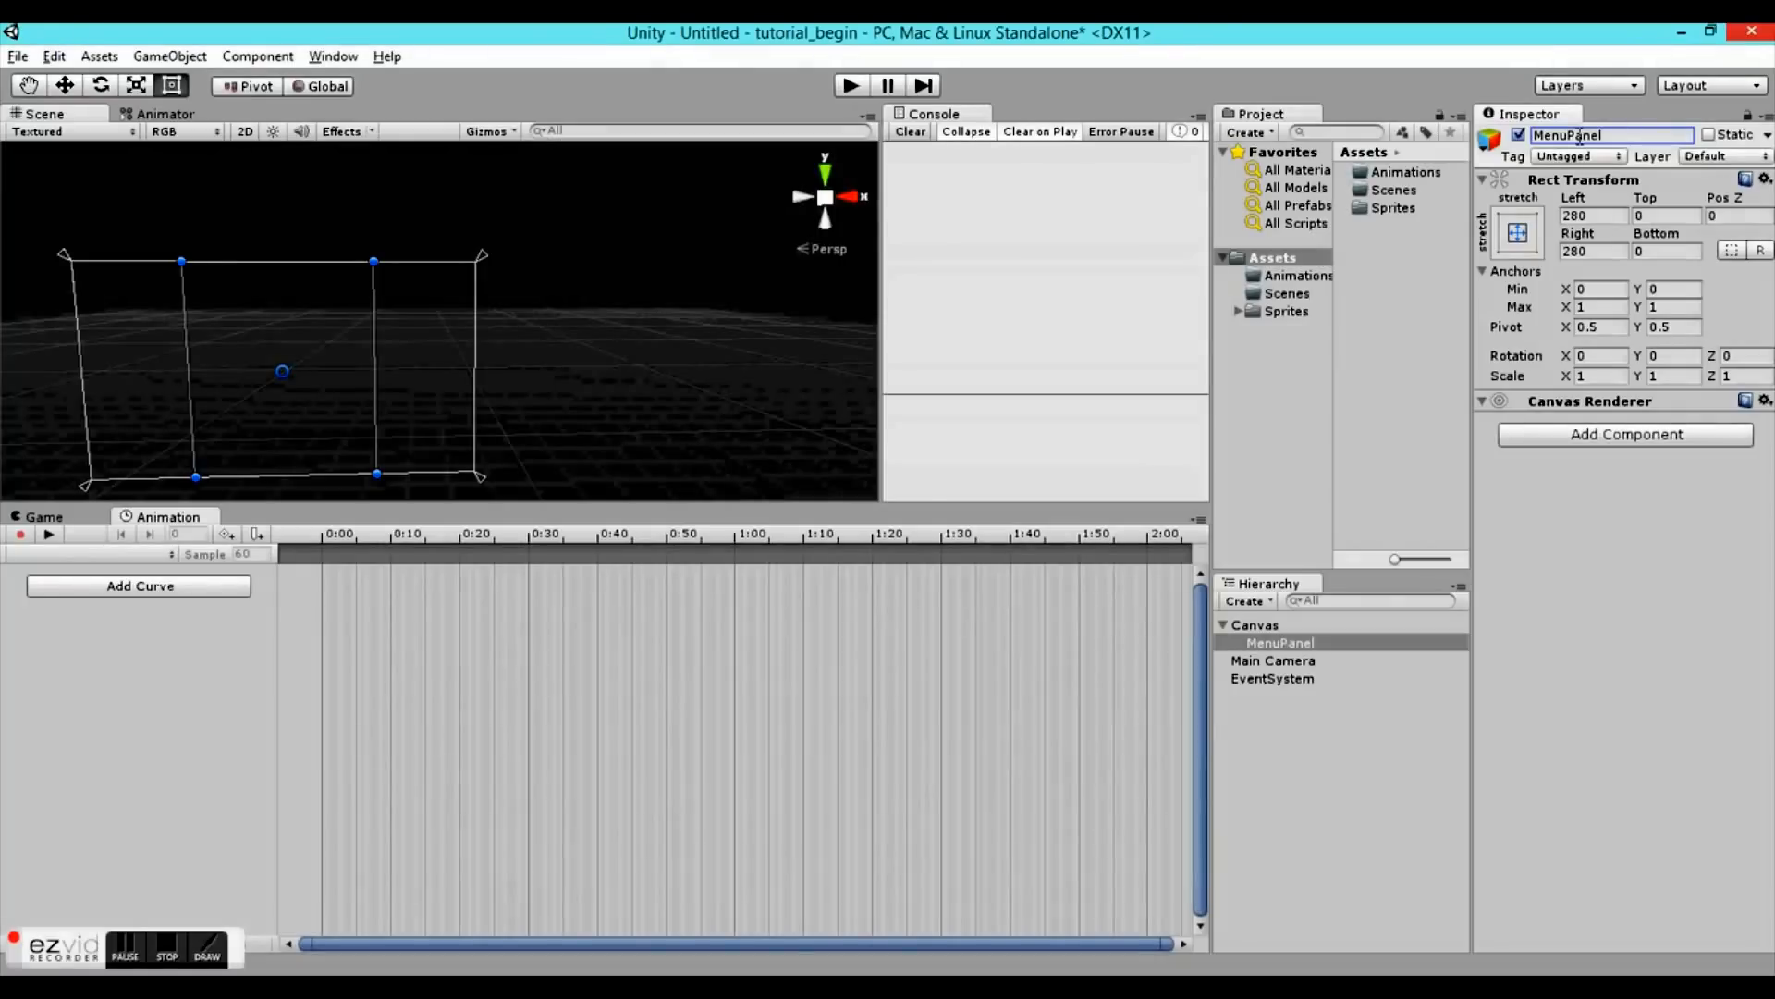
# - Add a UI Image as a child of MenuPanel and name it CC_Sign
pyautogui.rightClick(1289, 645)
pyautogui.moveTo(1334, 581)
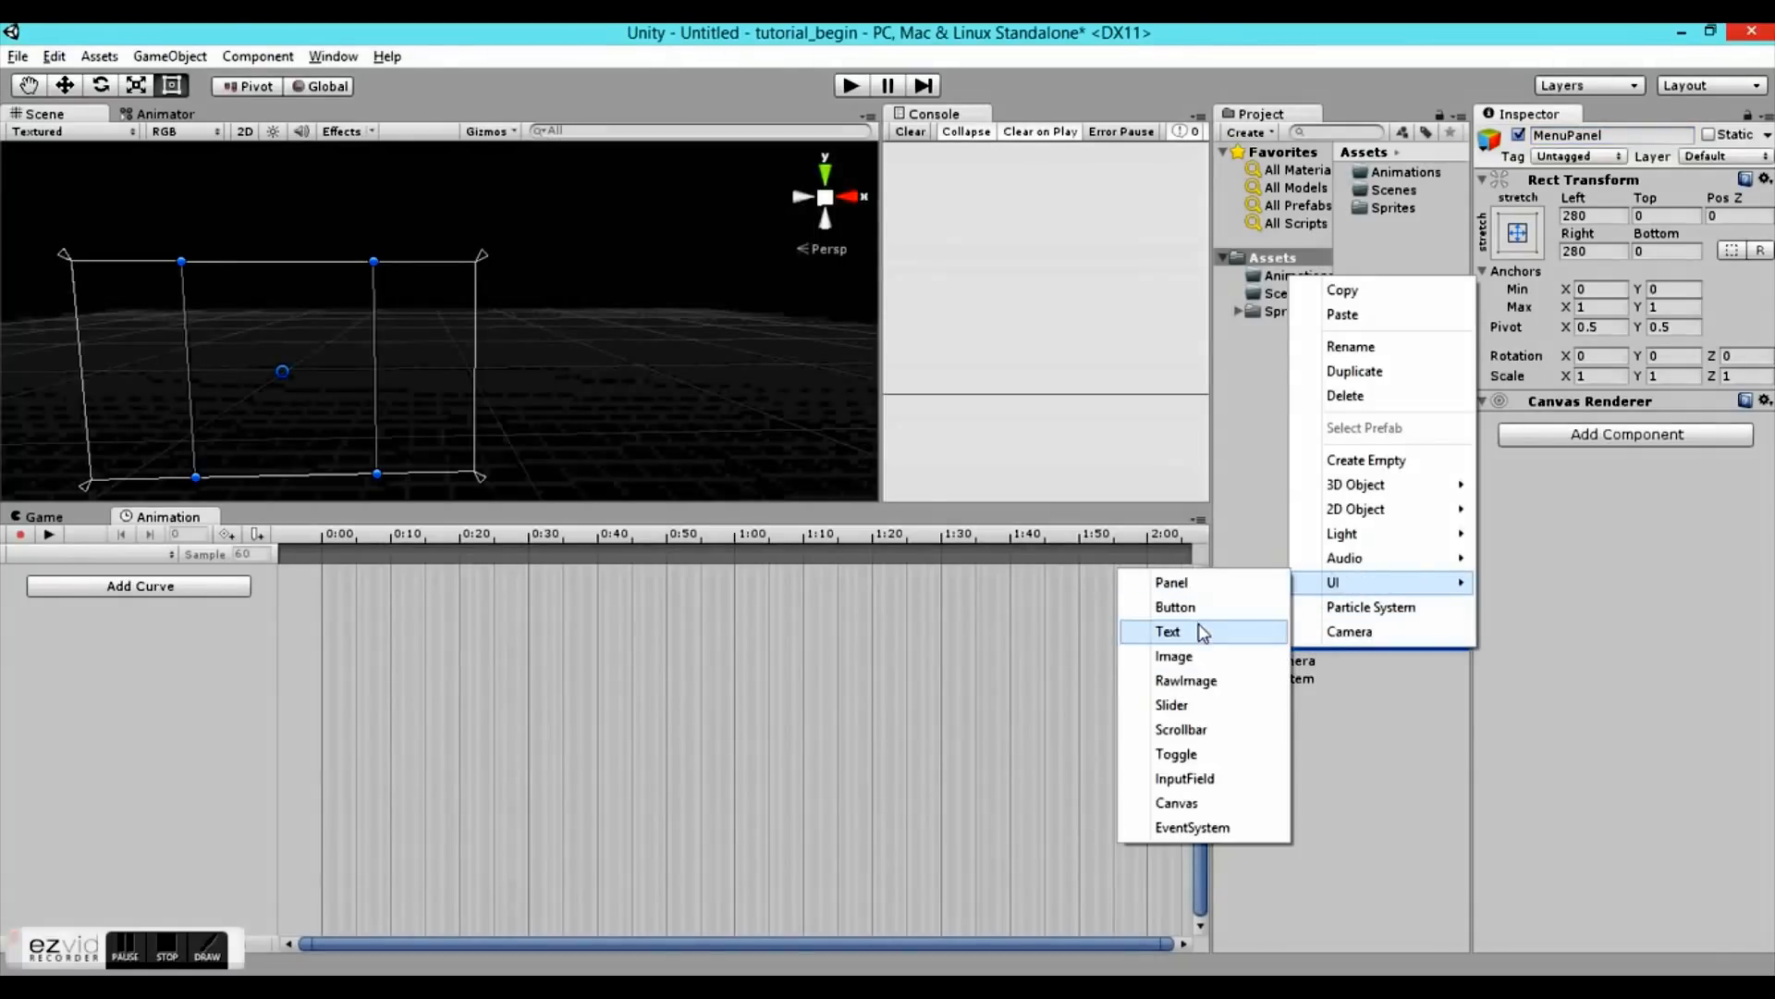
pyautogui.click(1183, 653)
pyautogui.click(1597, 134)
pyautogui.write('CC_Sign')
pyautogui.press('Return')
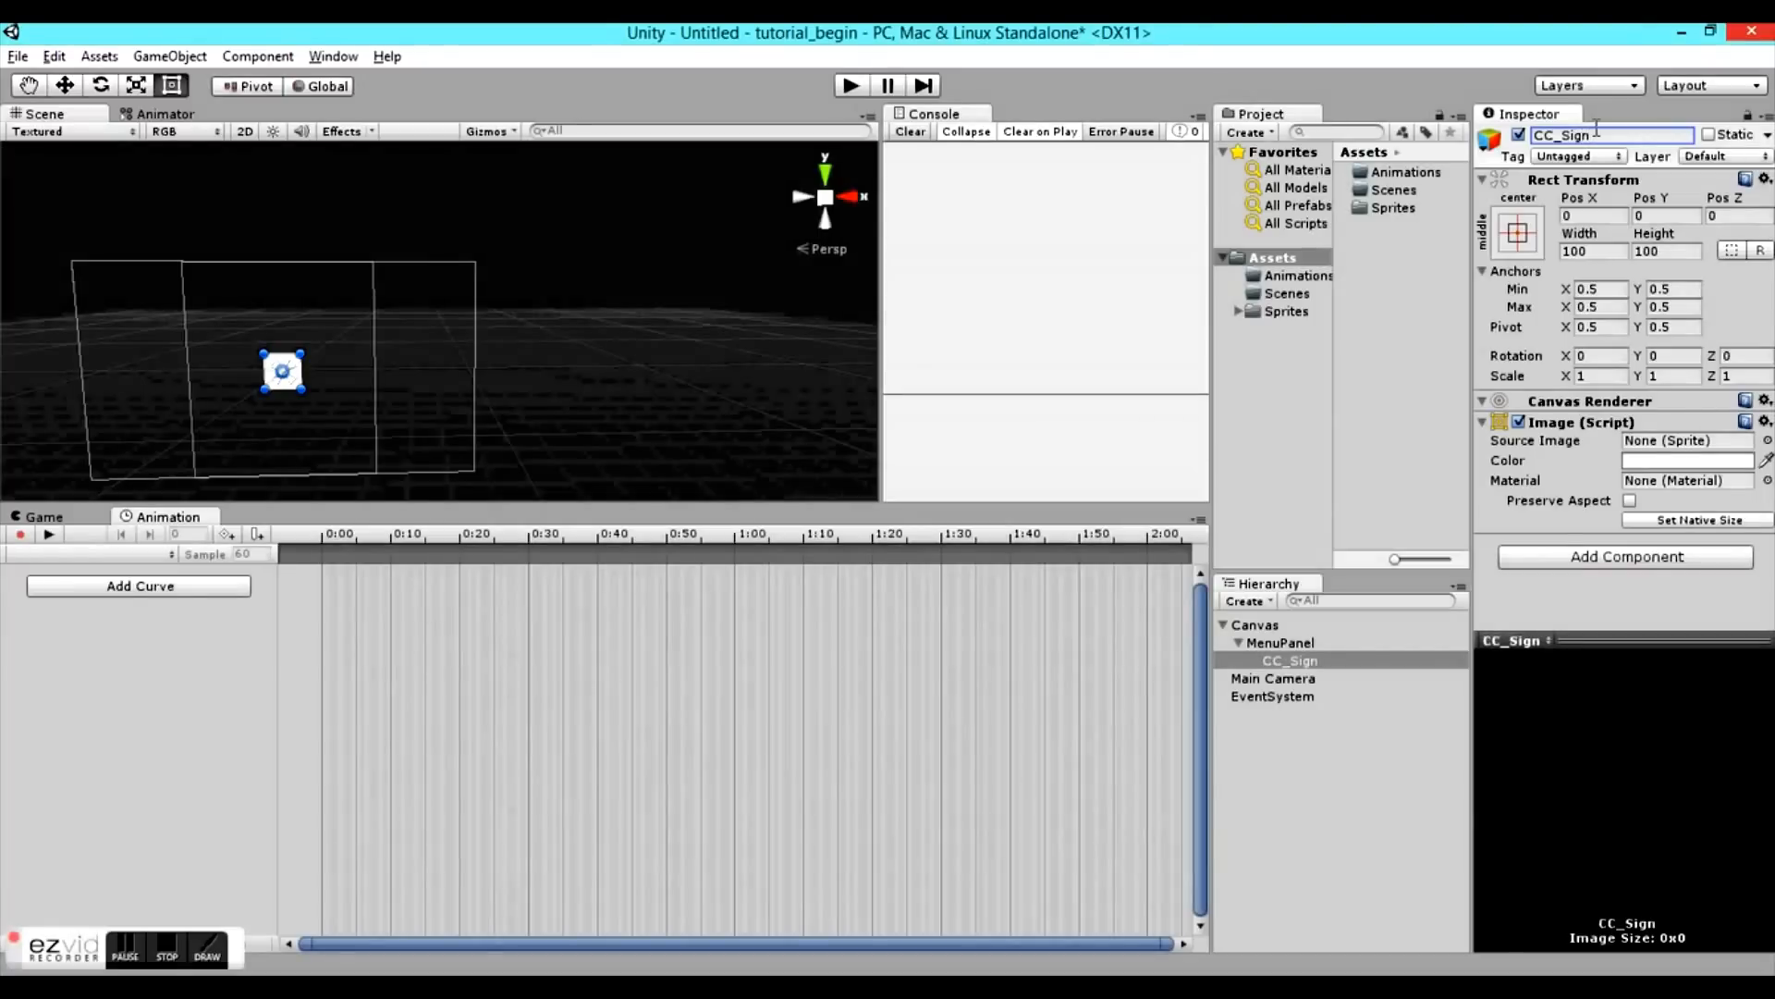
# - Assign the Copper Canyon sign sprite as CC_Sign's source image and turn on Preserve Aspect
pyautogui.click(1766, 440)
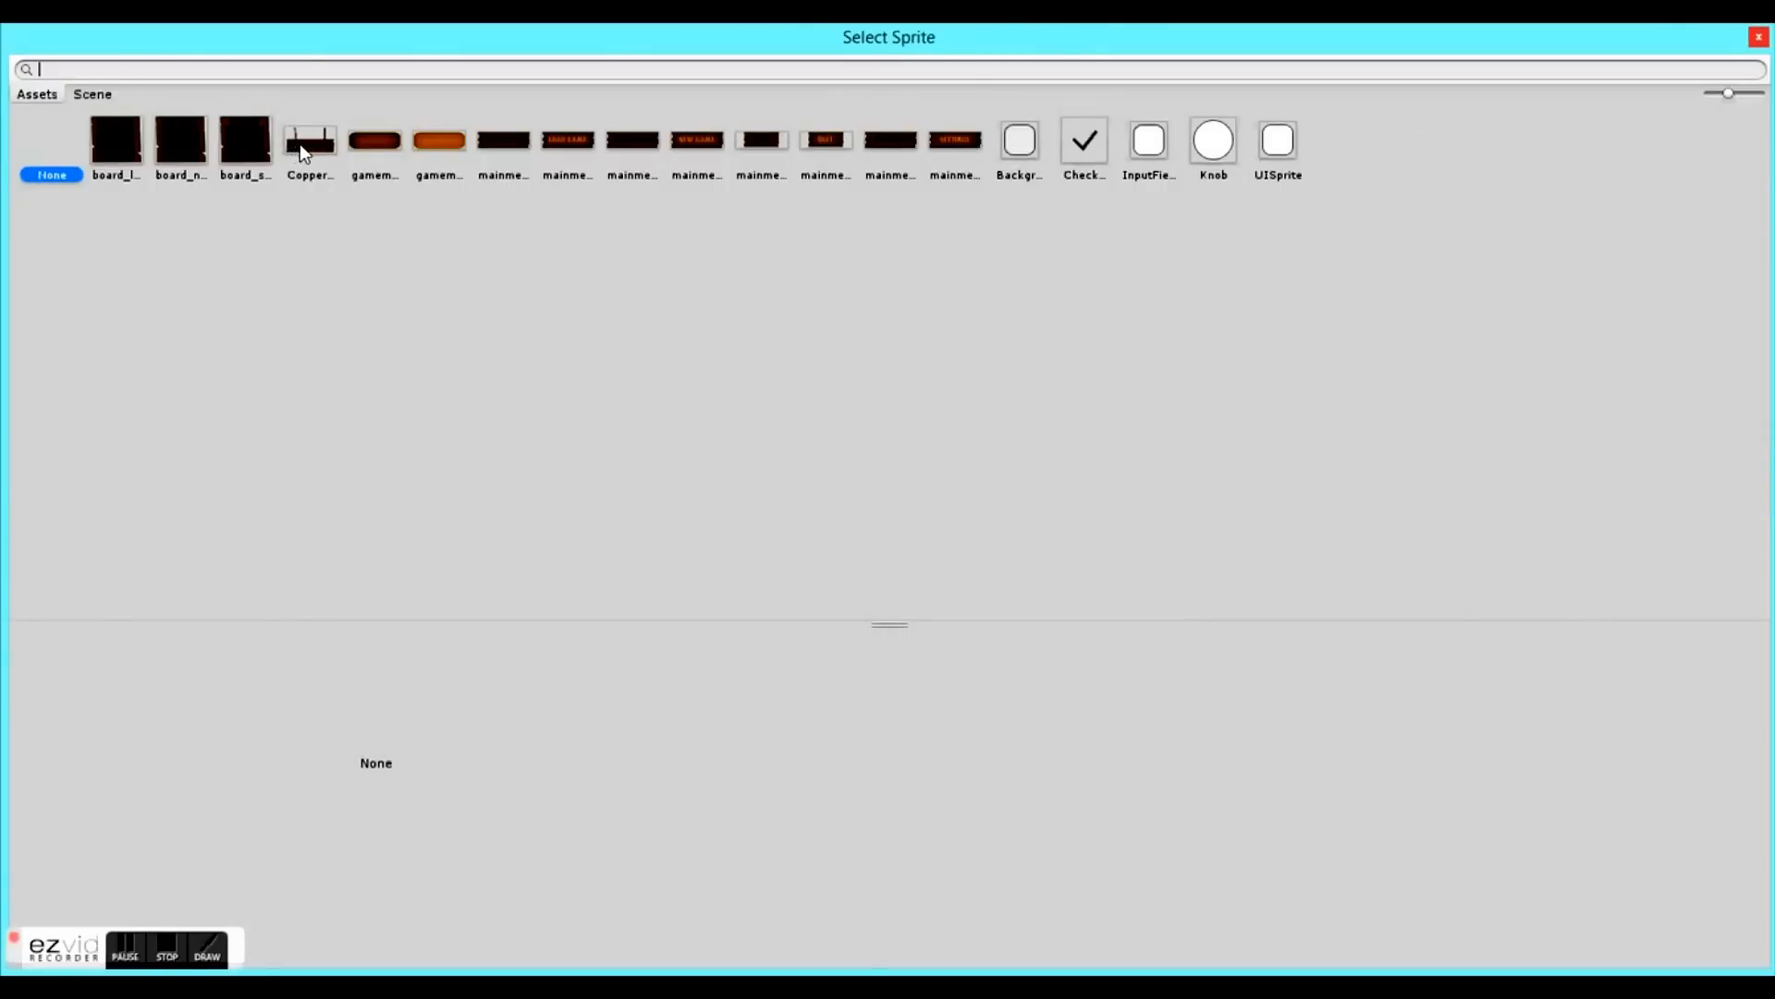
pyautogui.doubleClick(298, 146)
pyautogui.click(1629, 520)
pyautogui.moveTo(401, 330); pyautogui.dragTo(586, 305, button='middle')
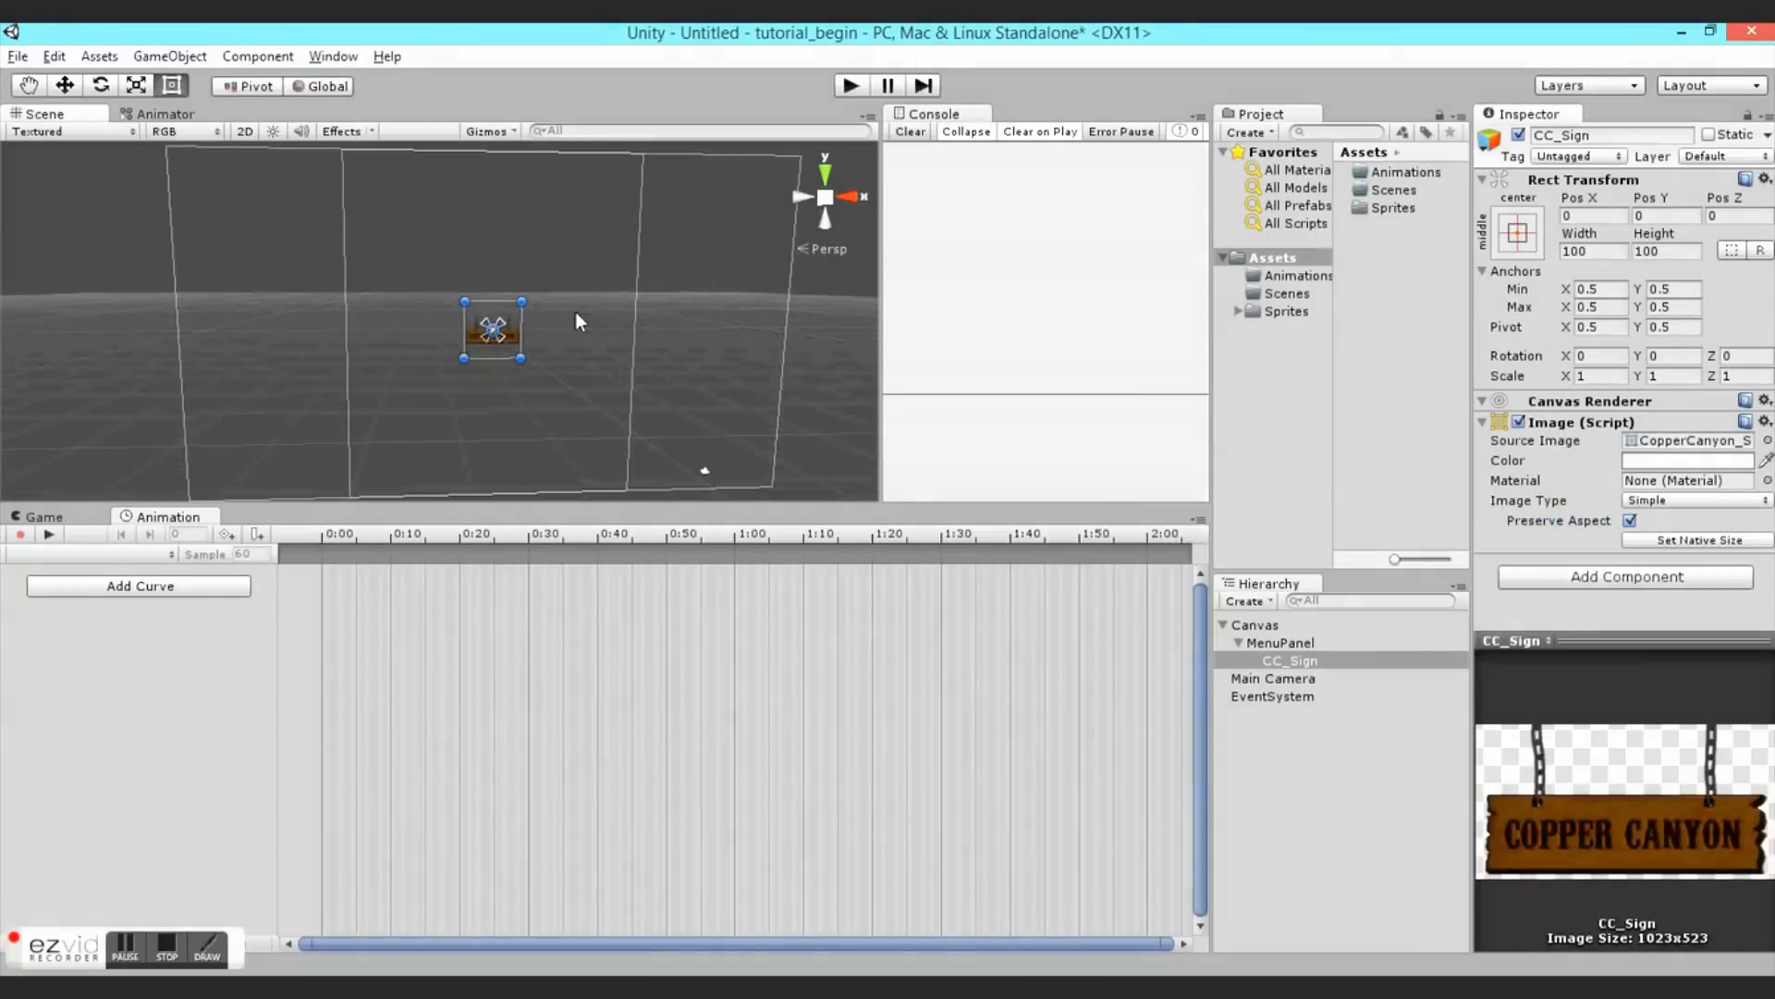
# - Enlarge CC_Sign to about 572 by 257 and place it at the canvas's upper edge, with Pos Y about 232
pyautogui.moveTo(520, 305); pyautogui.dragTo(793, 208)
pyautogui.click(24, 516)
pyautogui.moveTo(519, 296); pyautogui.dragTo(421, 392, button='middle')
pyautogui.moveTo(461, 418); pyautogui.dragTo(321, 329)
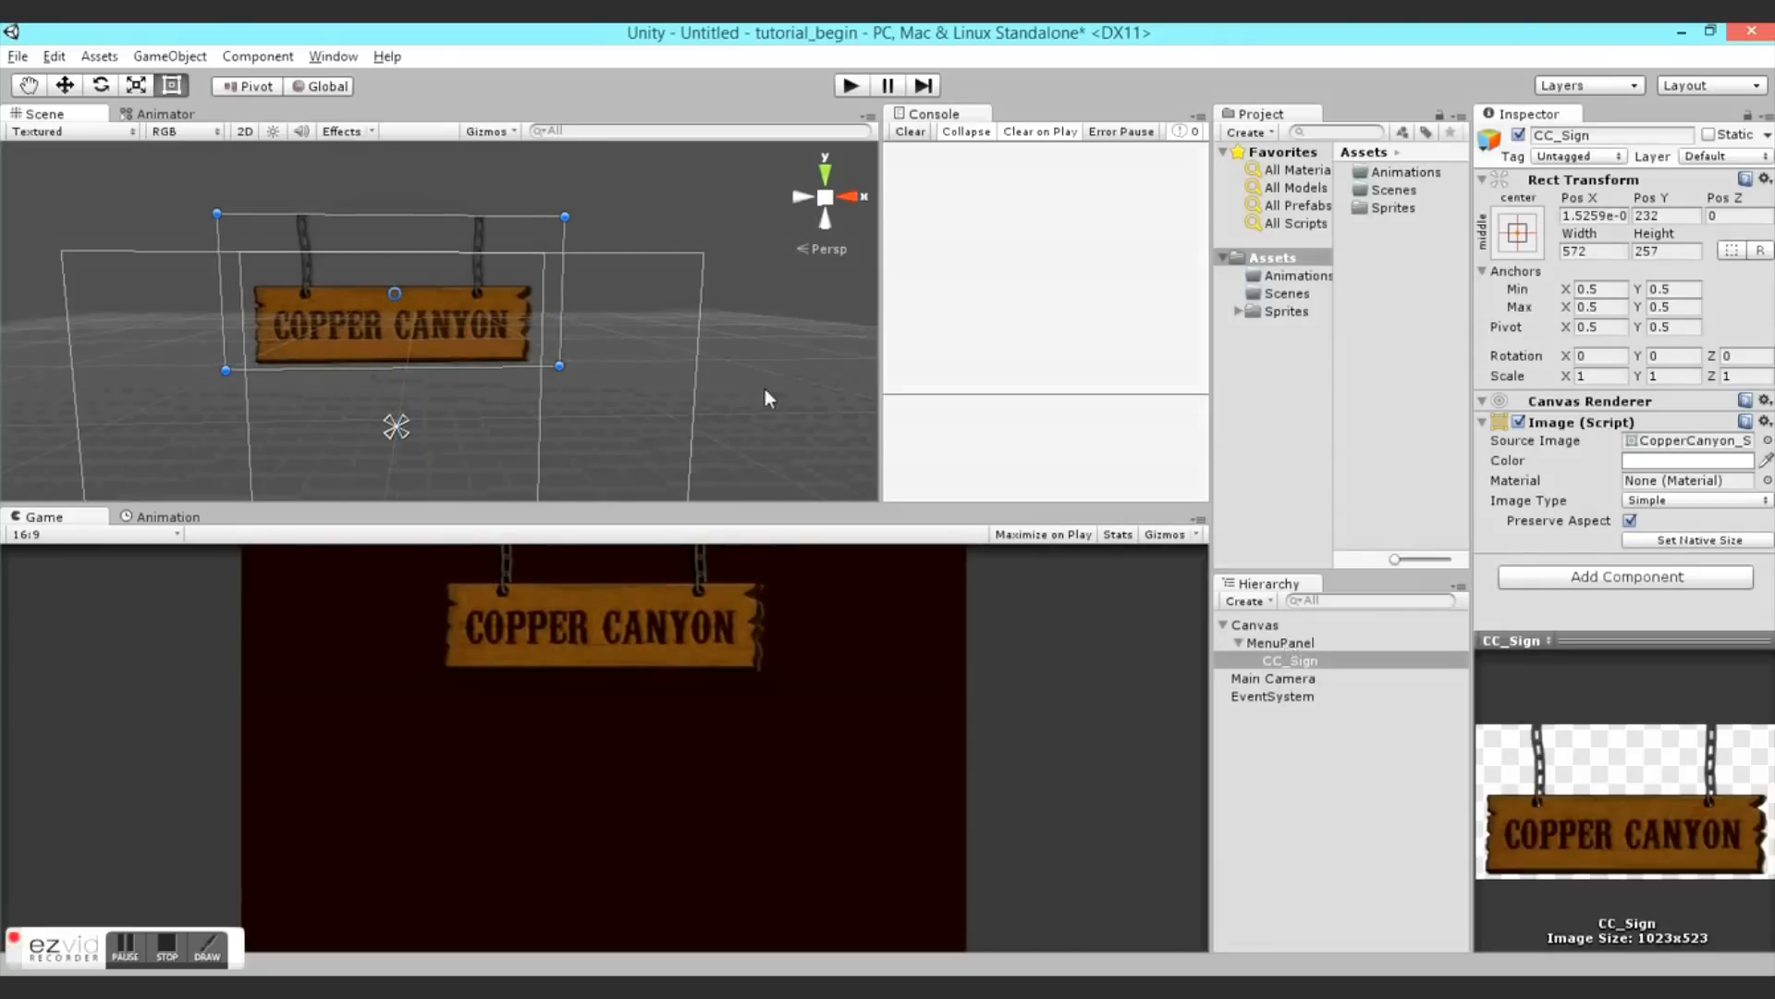
pyautogui.scroll(-2, 764, 398)
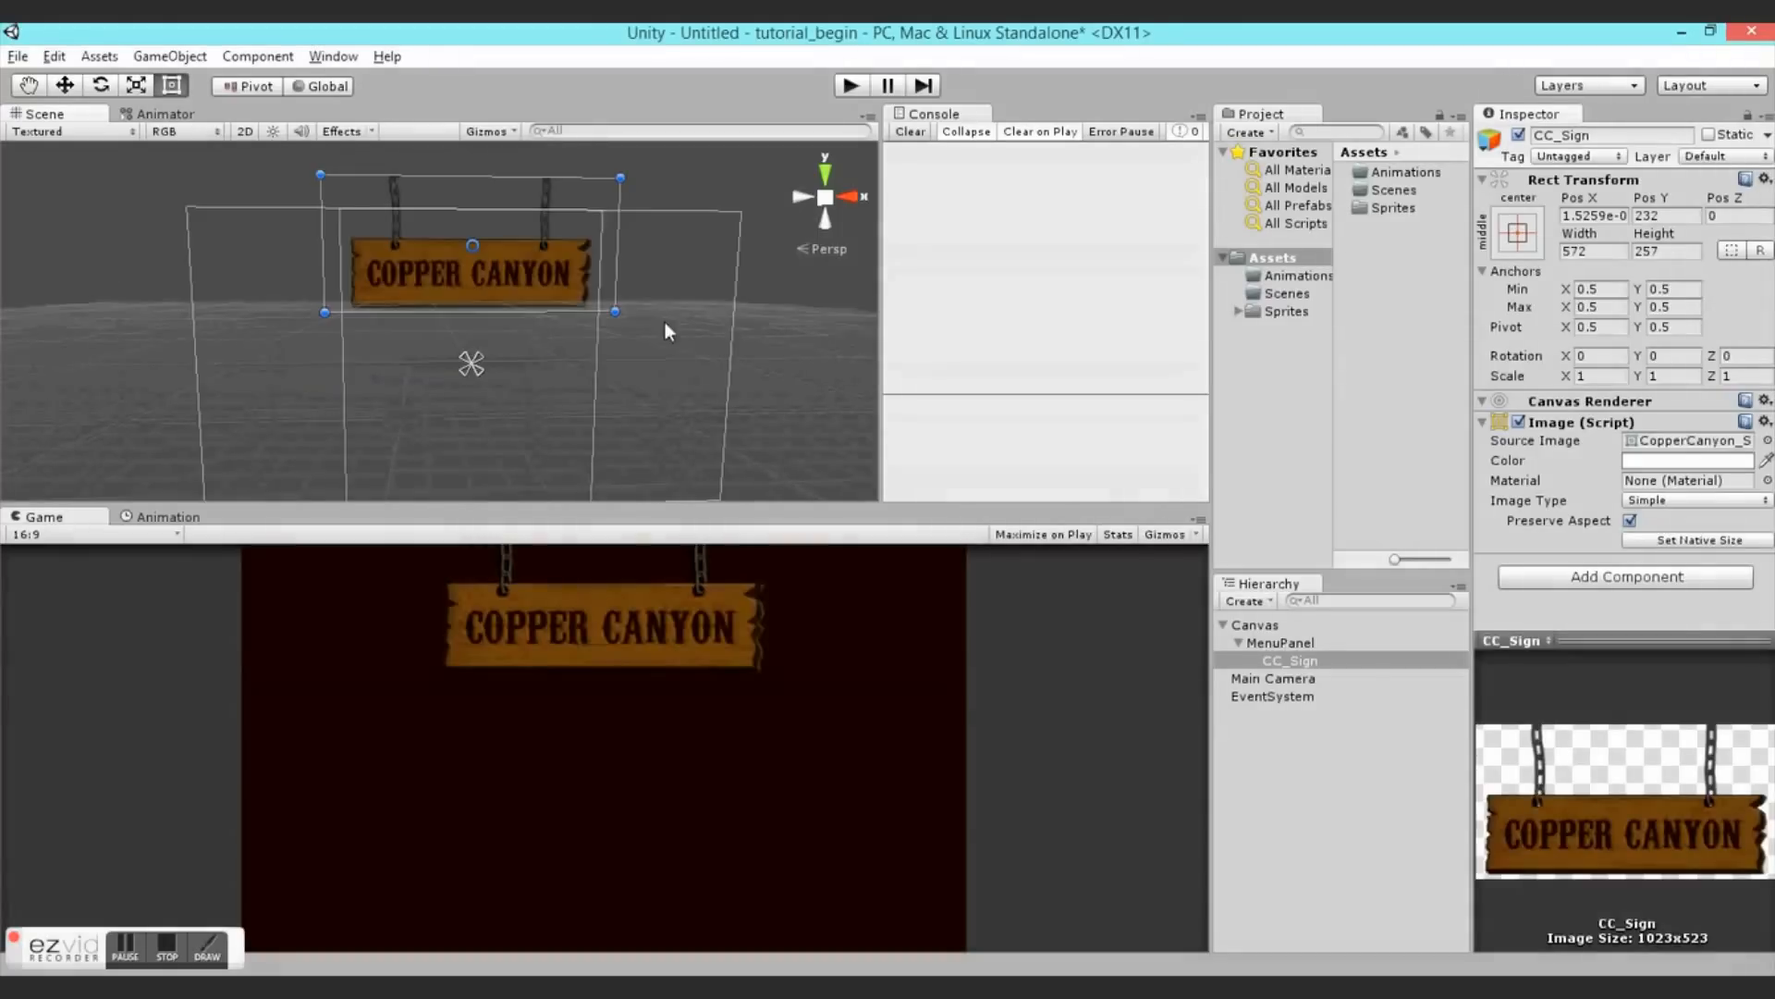
# - Add a second UI Panel as a child of MenuPanel and remove its Image component
pyautogui.rightClick(1263, 642)
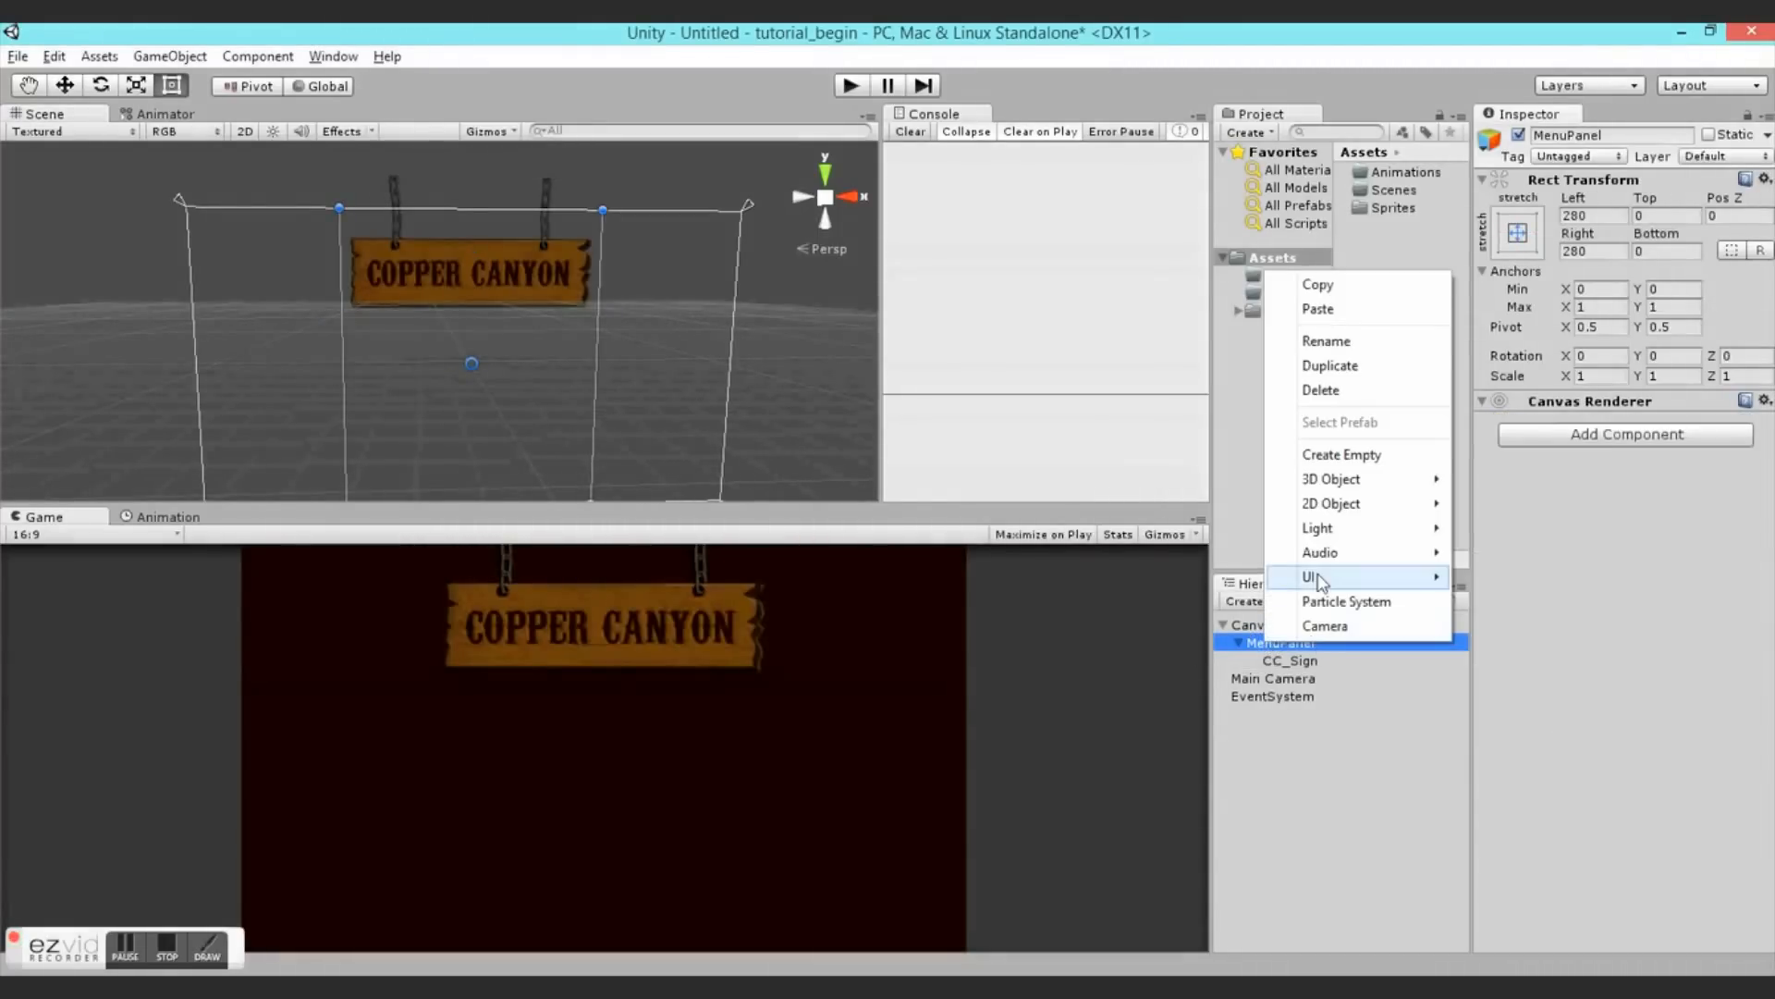
pyautogui.moveTo(1341, 577)
pyautogui.click(1151, 577)
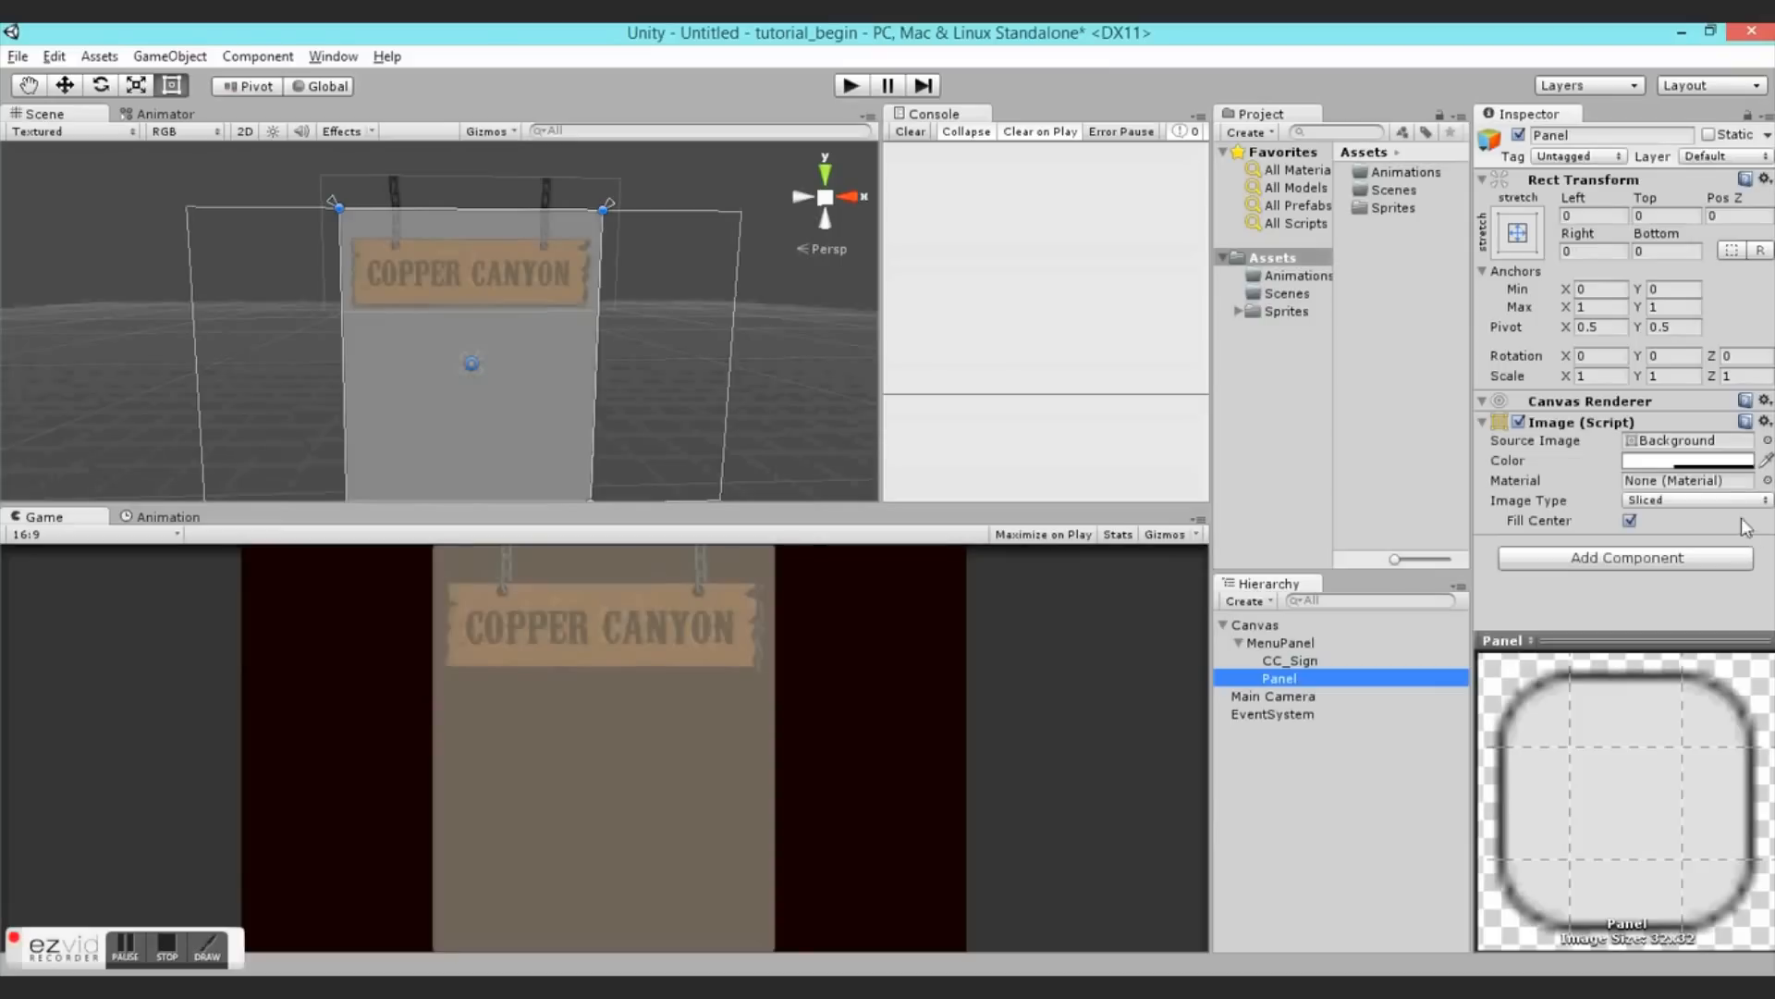
pyautogui.click(1764, 421)
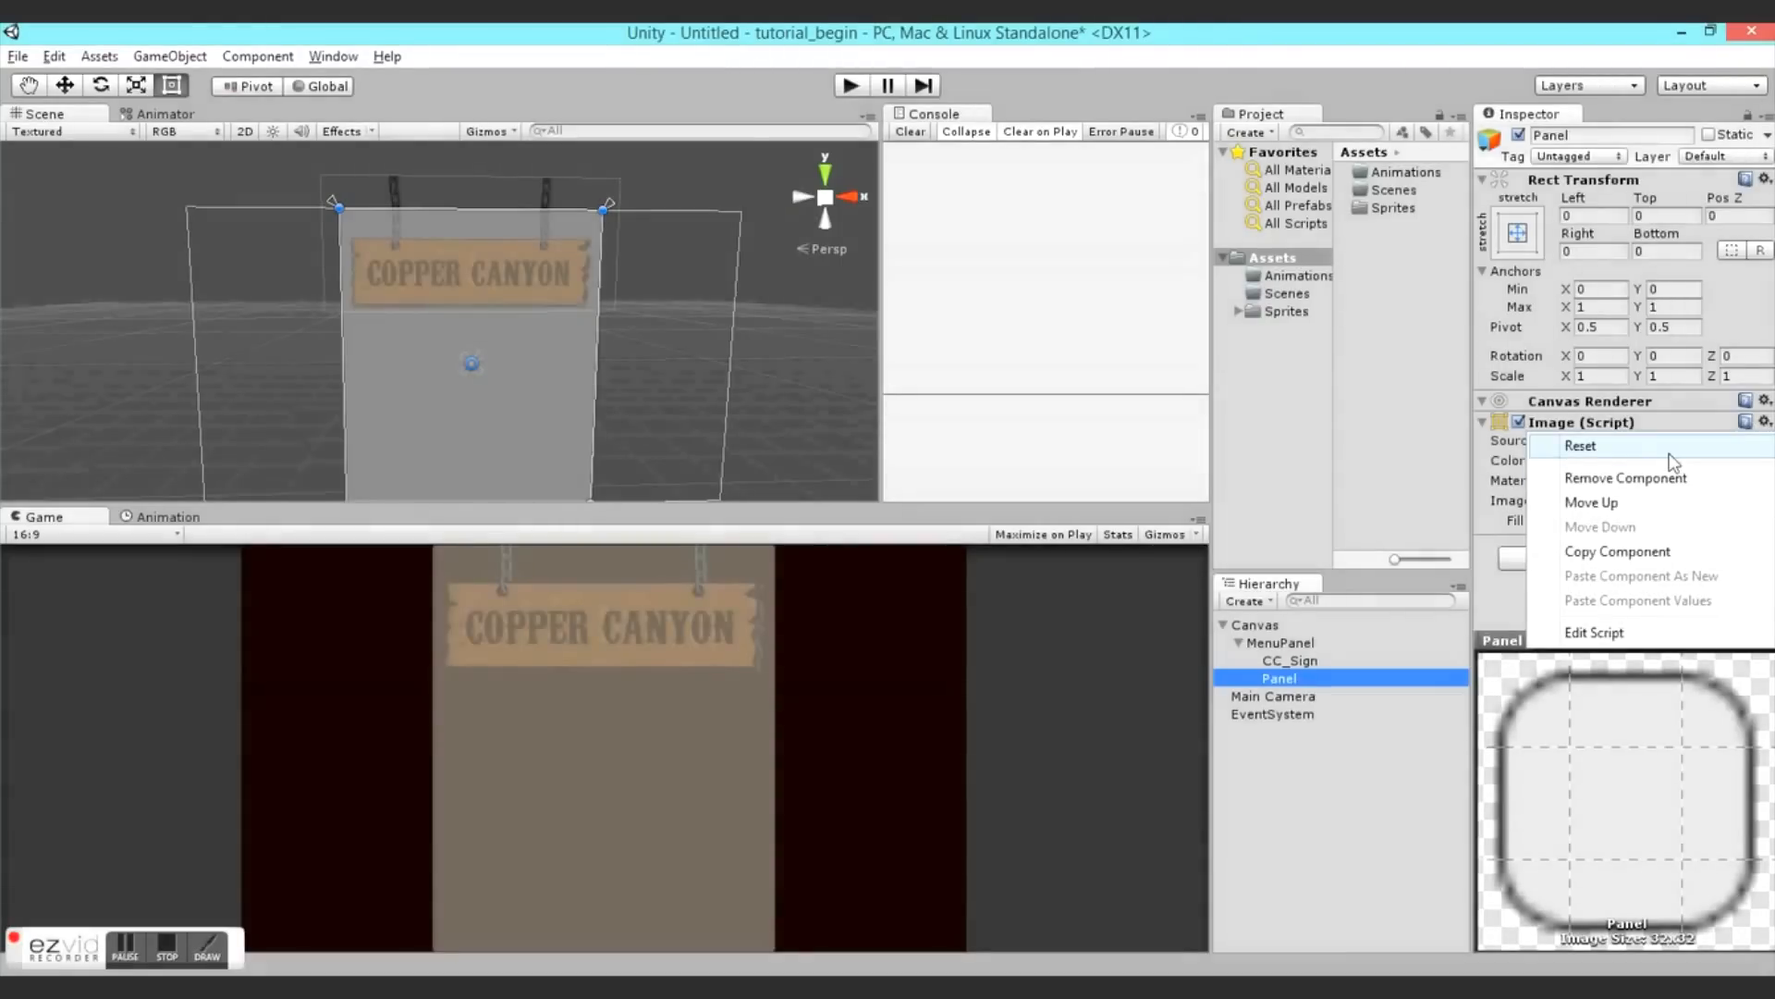
pyautogui.click(1542, 478)
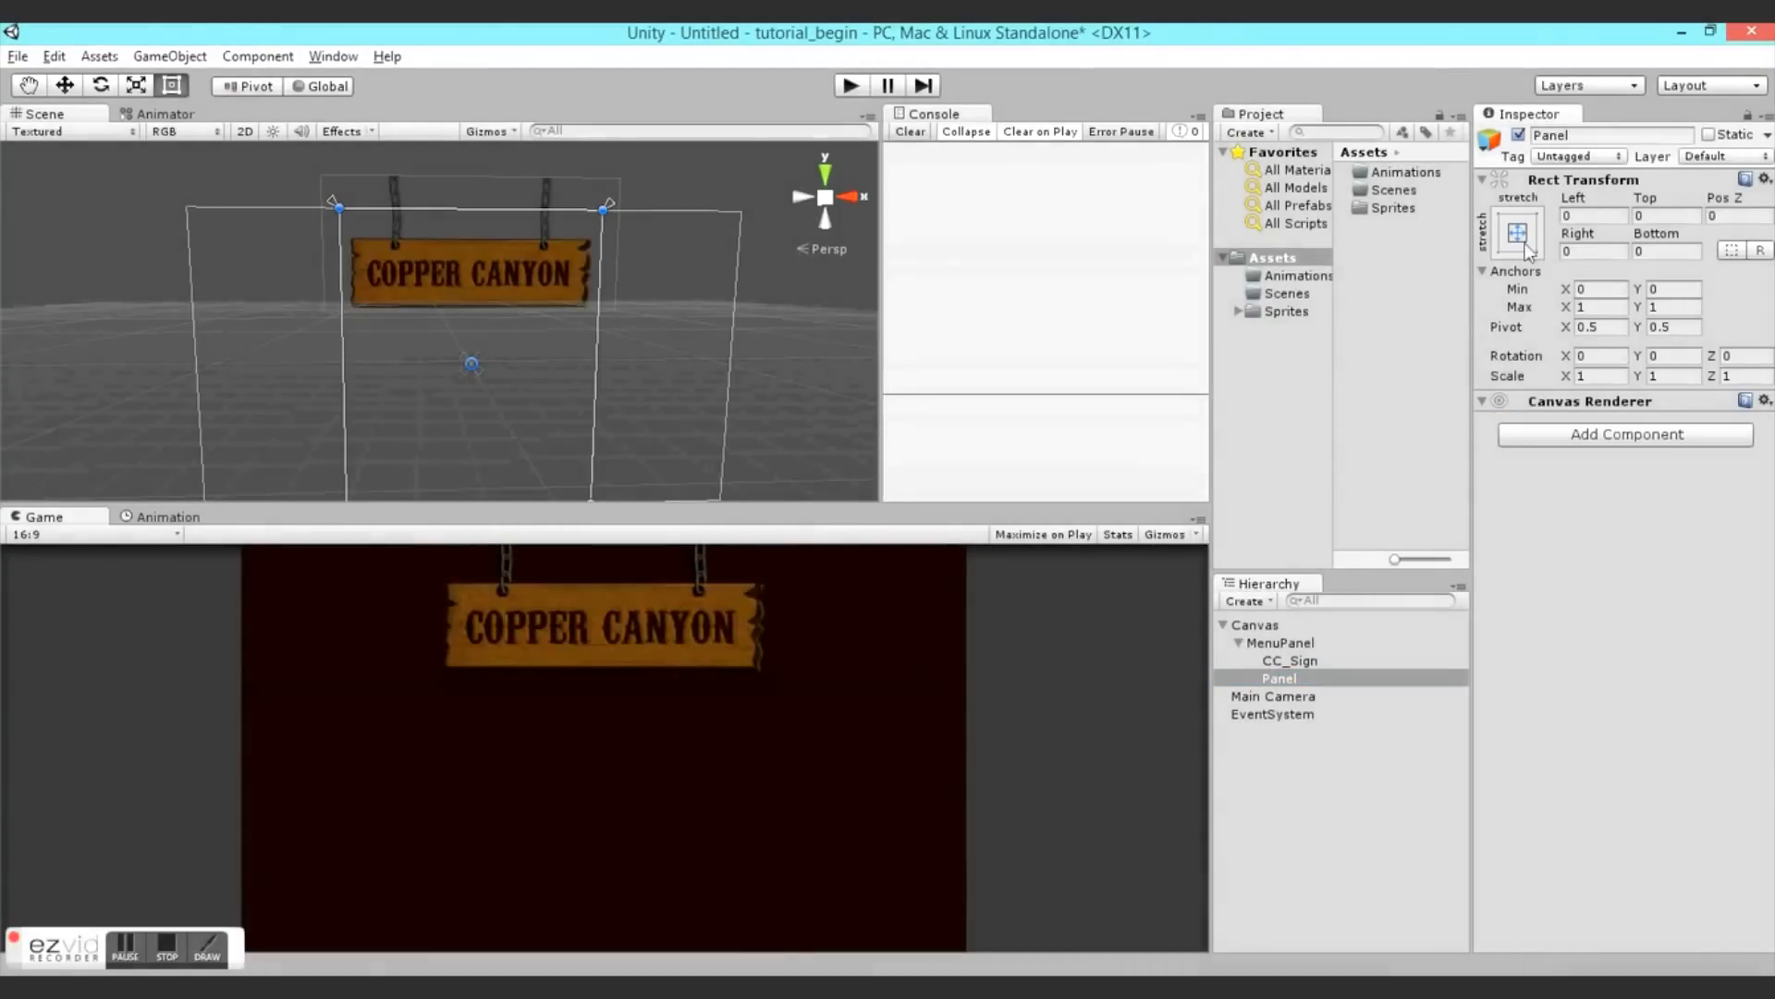
# - Rename the new panel inside MenuPanel as MenuButtonsPanel
pyautogui.click(1583, 136)
pyautogui.write('MenuButtonsPanel')
pyautogui.press('Return')
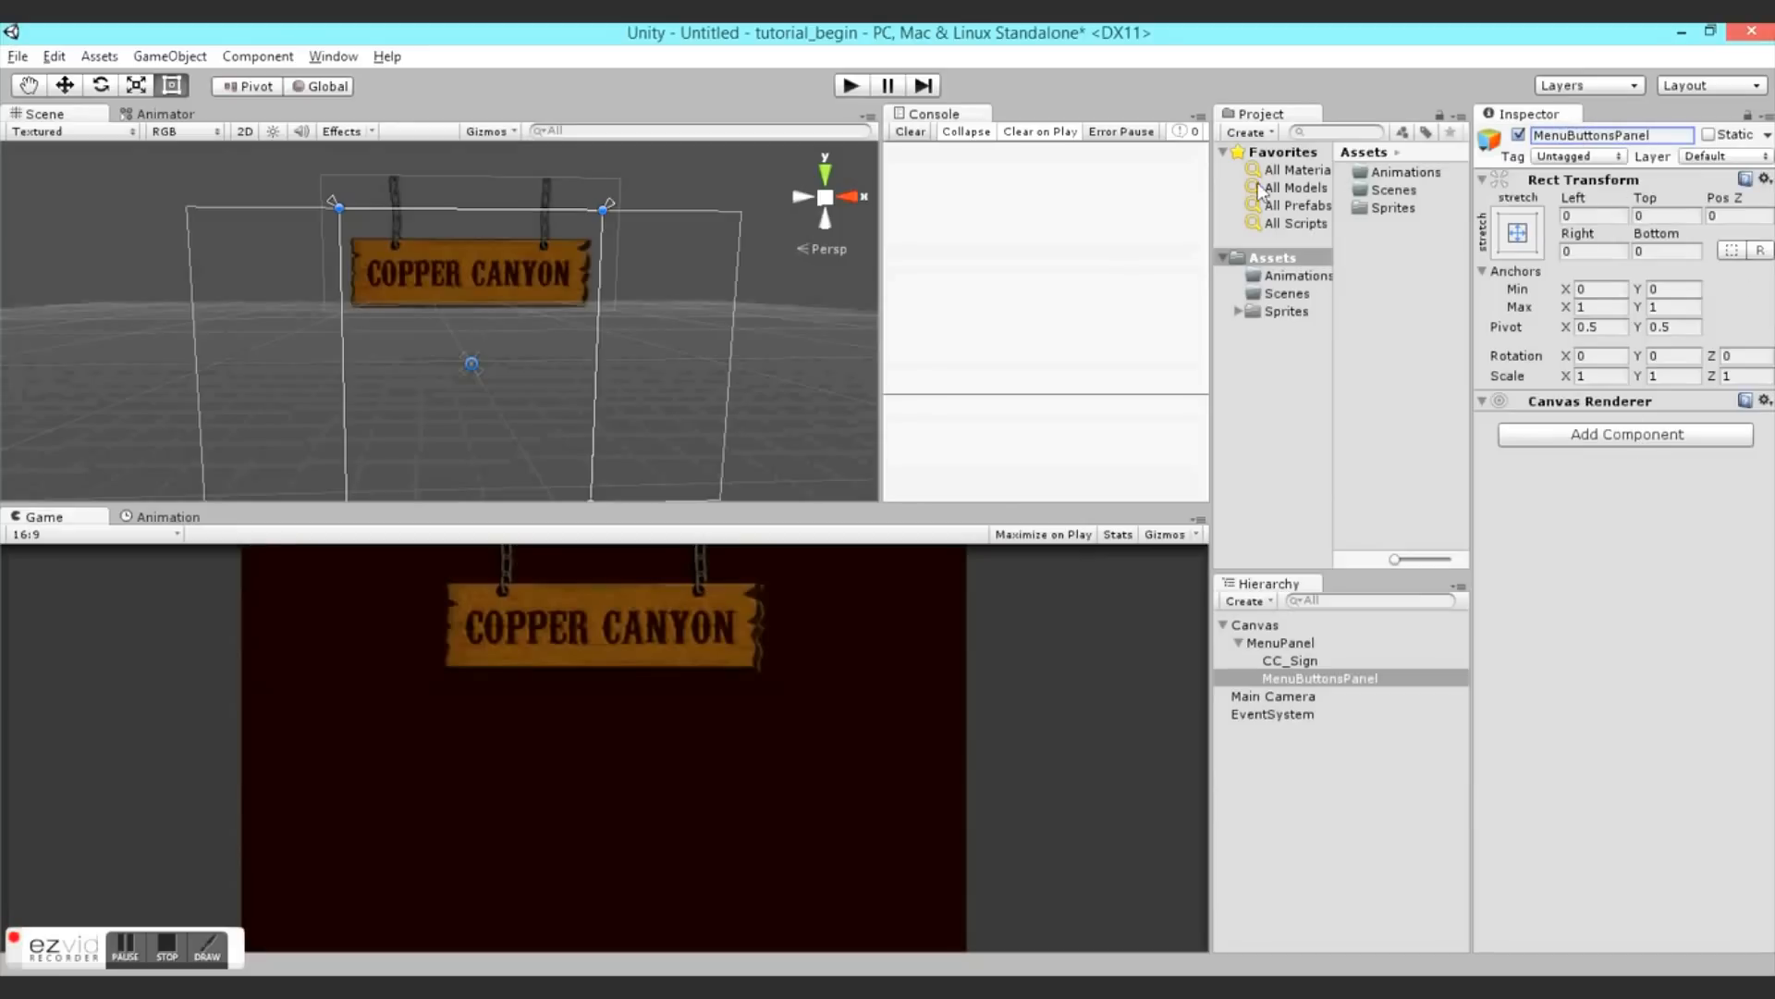
# - Lower MenuButtonsPanel's upper edge to just below the Copper Canyon sign, with a Top offset of about 196.5
pyautogui.click(1265, 662)
pyautogui.click(1285, 672)
pyautogui.moveTo(477, 211); pyautogui.dragTo(488, 316)
pyautogui.scroll(3, 487, 316)
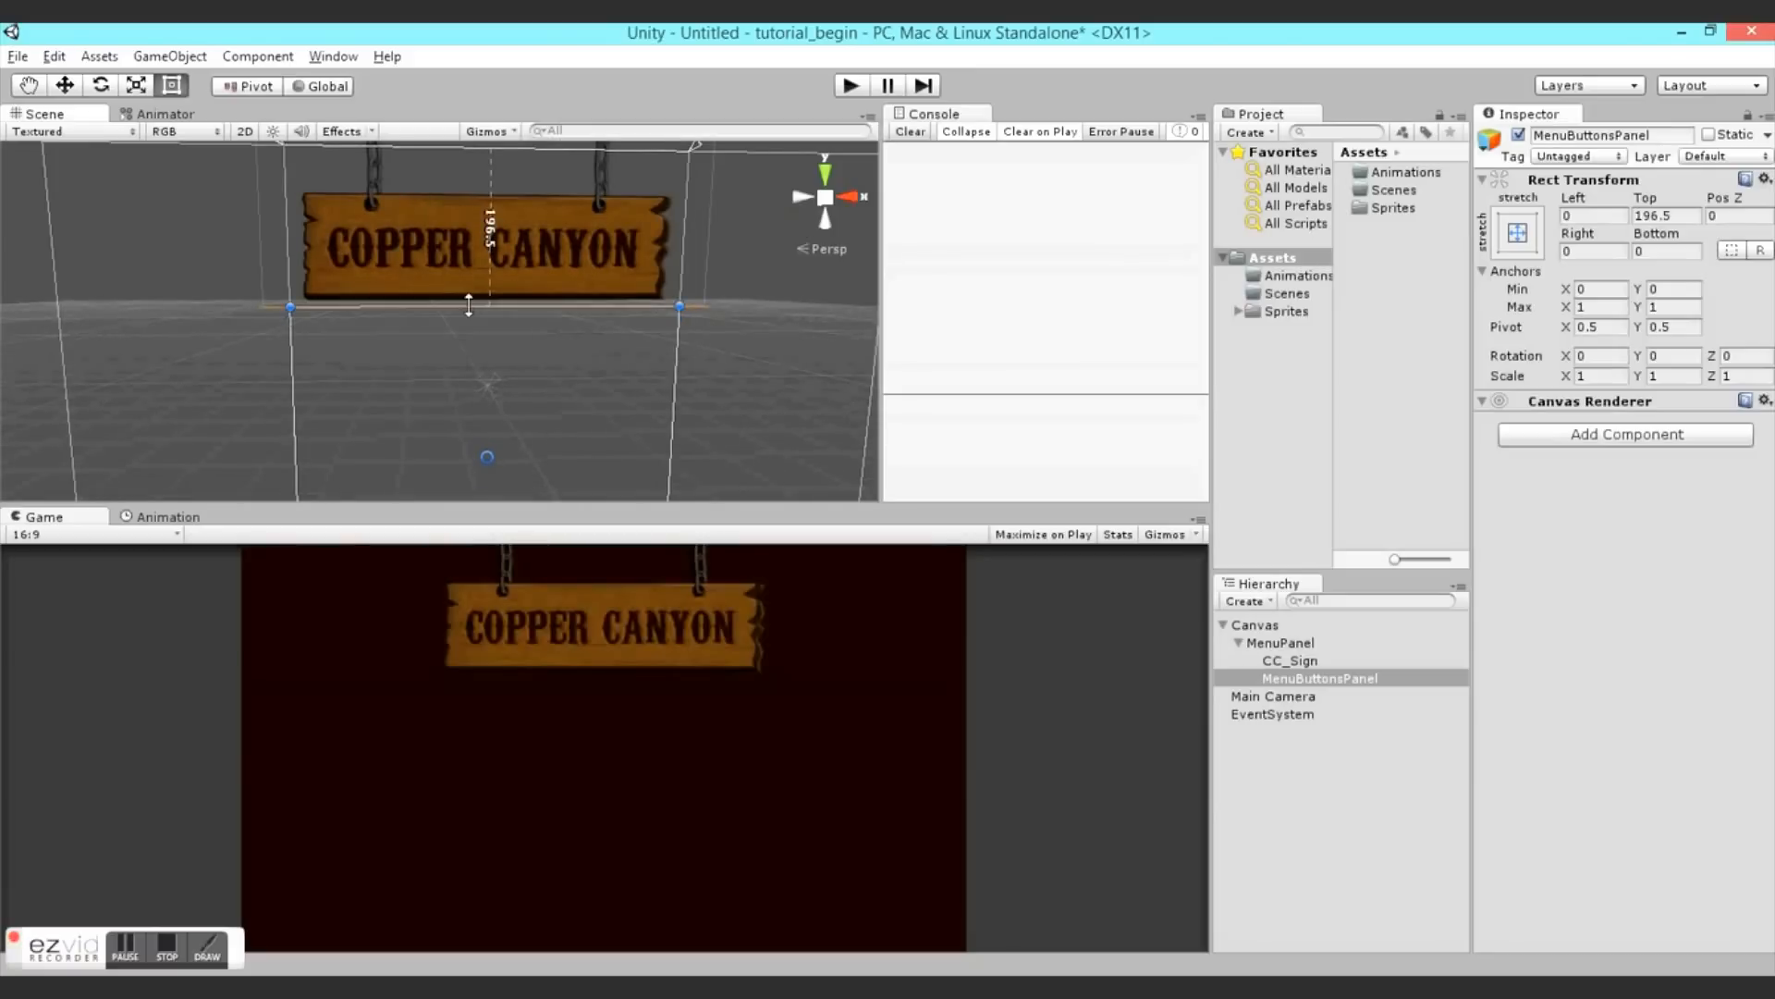
pyautogui.scroll(-2, 466, 346)
pyautogui.scroll(-3, 543, 361)
pyautogui.moveTo(576, 348); pyautogui.dragTo(546, 359, button='middle')
pyautogui.scroll(-3, 546, 359)
# - Anchor CC_Sign to the top center including its pivot and position, and raise its Pos Y to about 62.4
pyautogui.click(1285, 659)
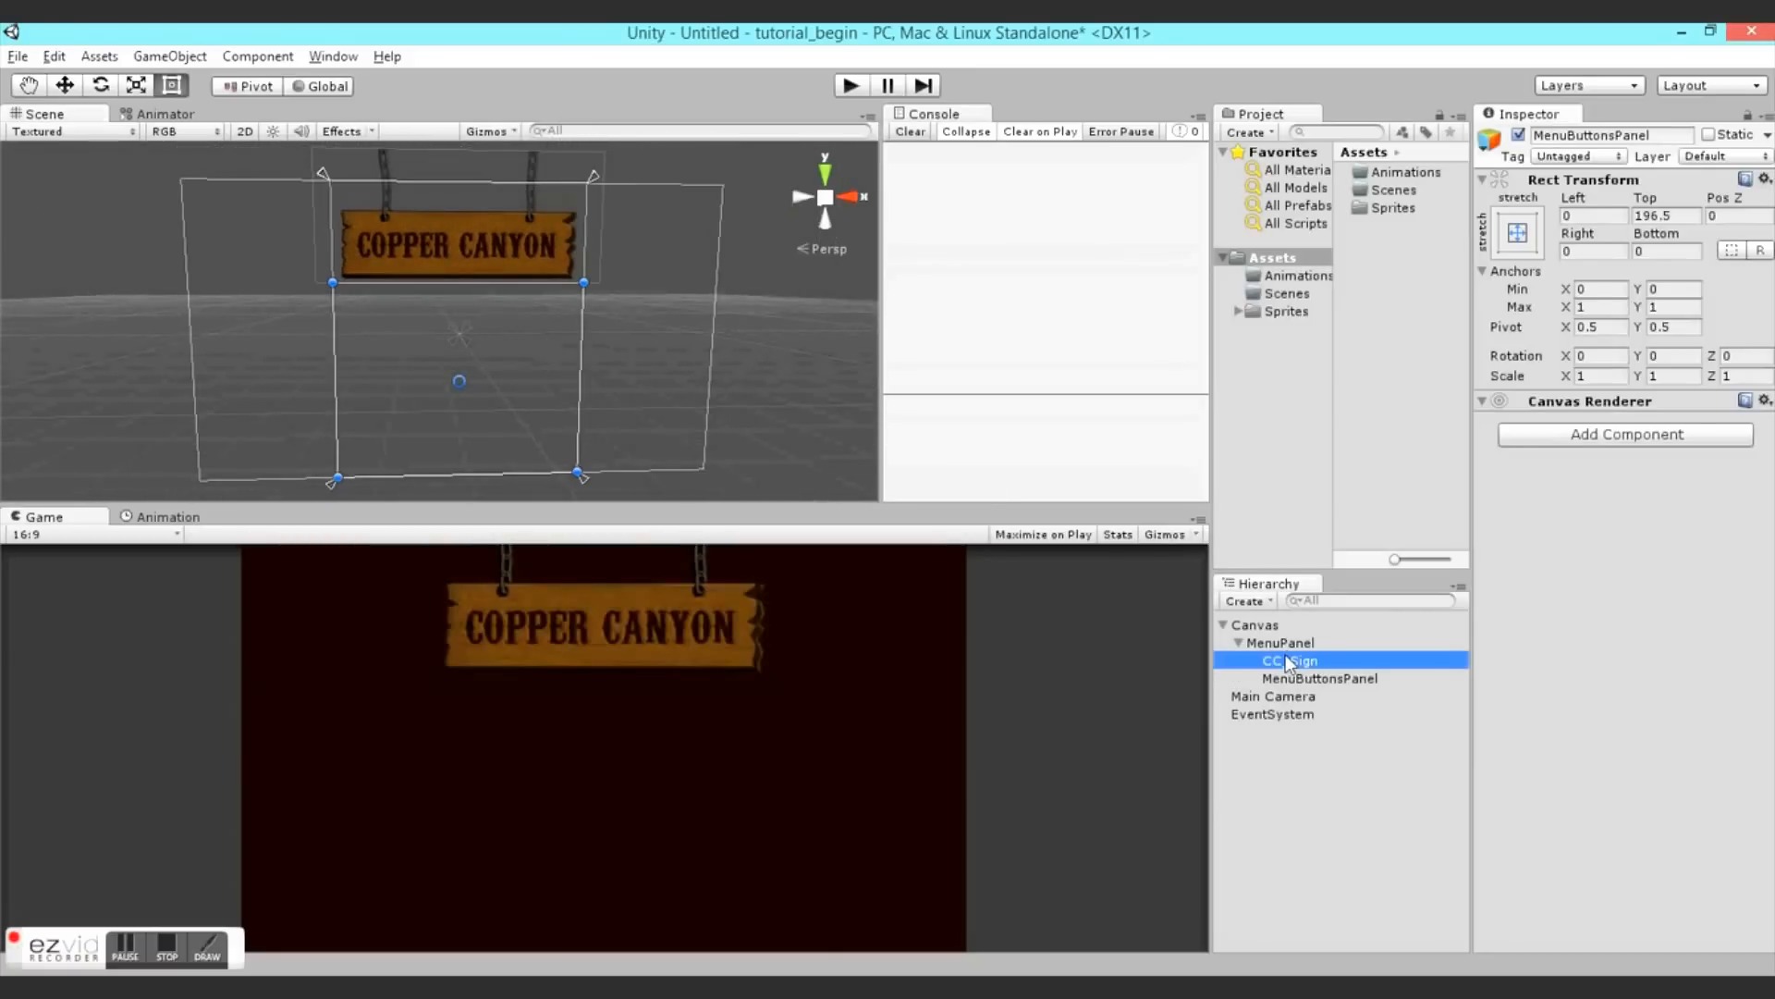
pyautogui.press('f')
pyautogui.click(1519, 233)
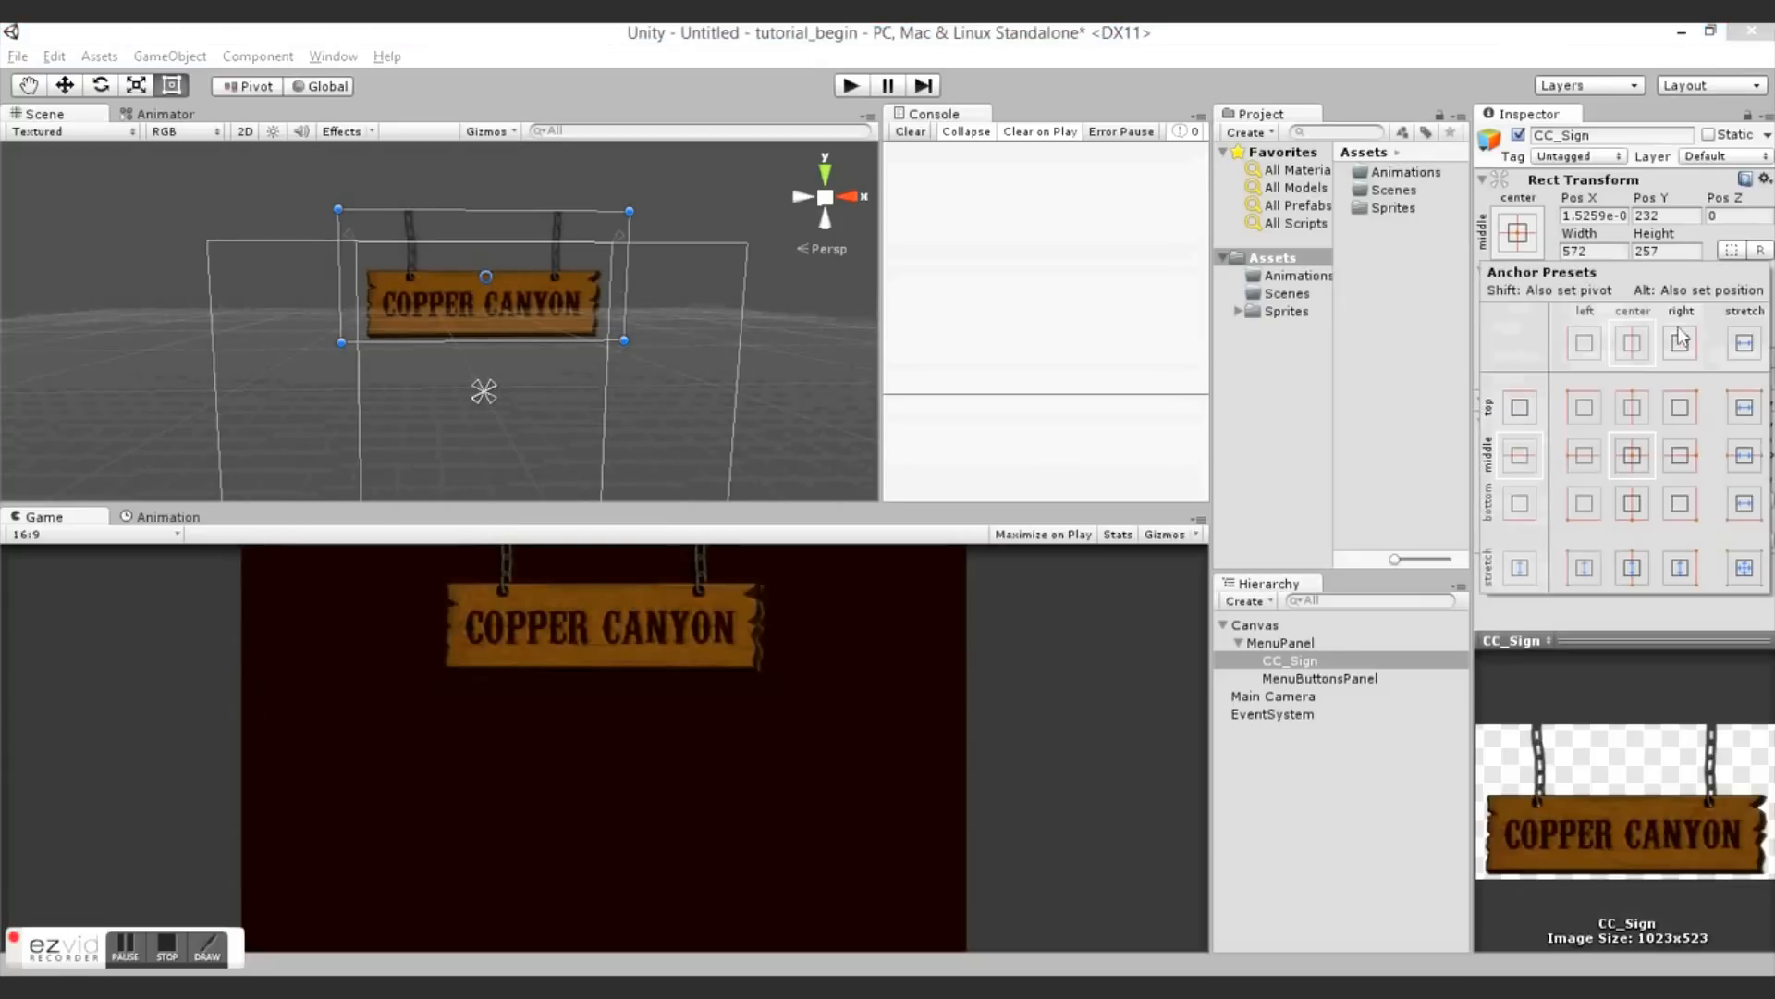
pyautogui.click(1630, 406)
pyautogui.keyDown('alt'); pyautogui.keyDown('shift'); pyautogui.click(1630, 407); pyautogui.keyUp('shift'); pyautogui.keyUp('alt')
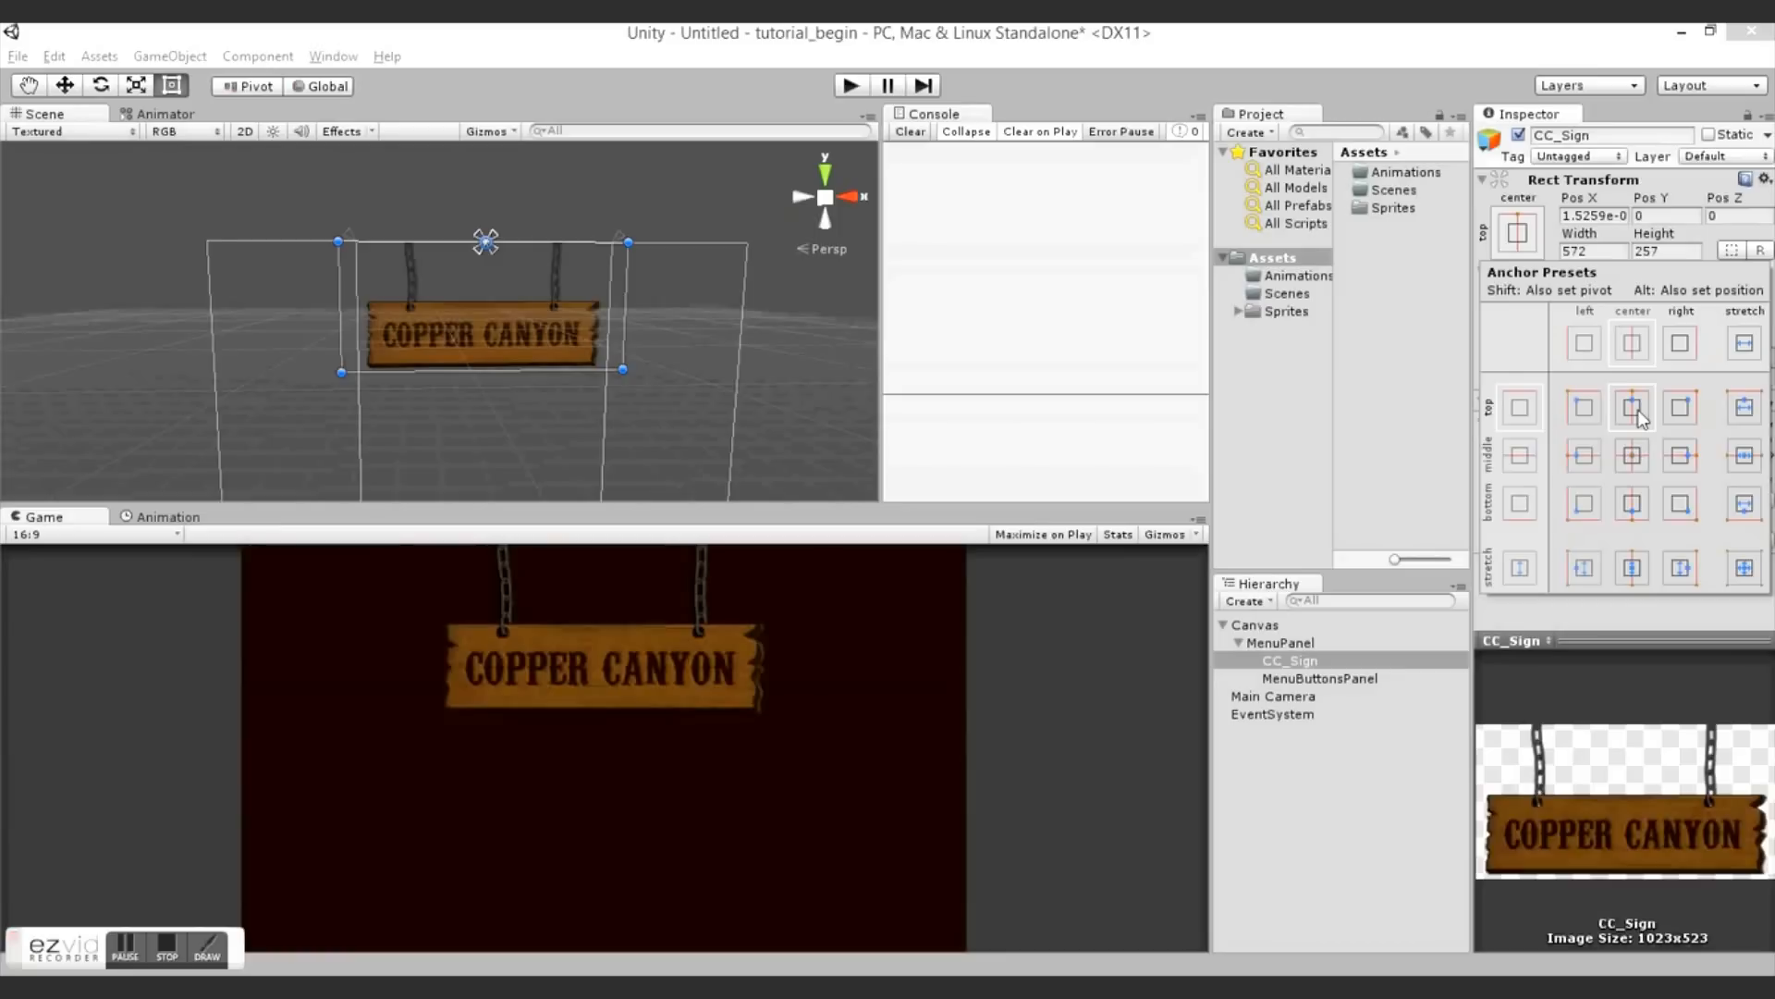
pyautogui.press('alt')
pyautogui.moveTo(1654, 199); pyautogui.dragTo(504, 145)
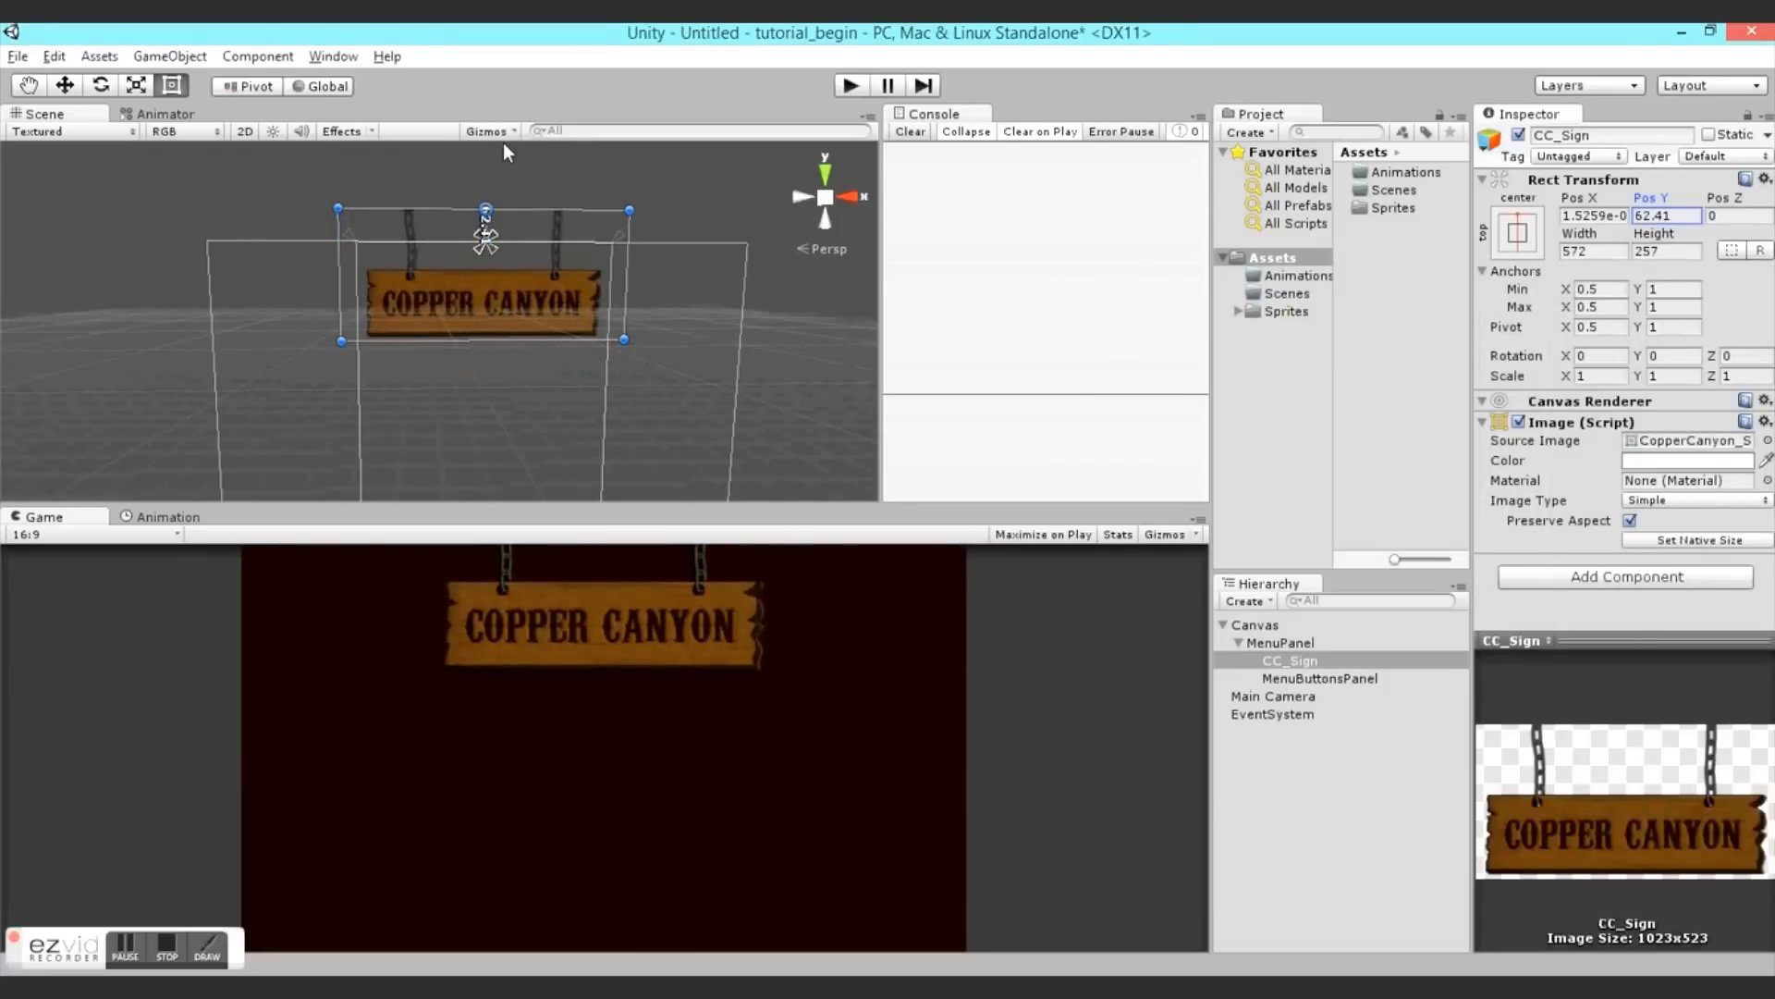
# - Create an animation clip named Menu_Sign_Swing for CC_Sign and save it in the Animations folder
pyautogui.press('e')
pyautogui.click(153, 518)
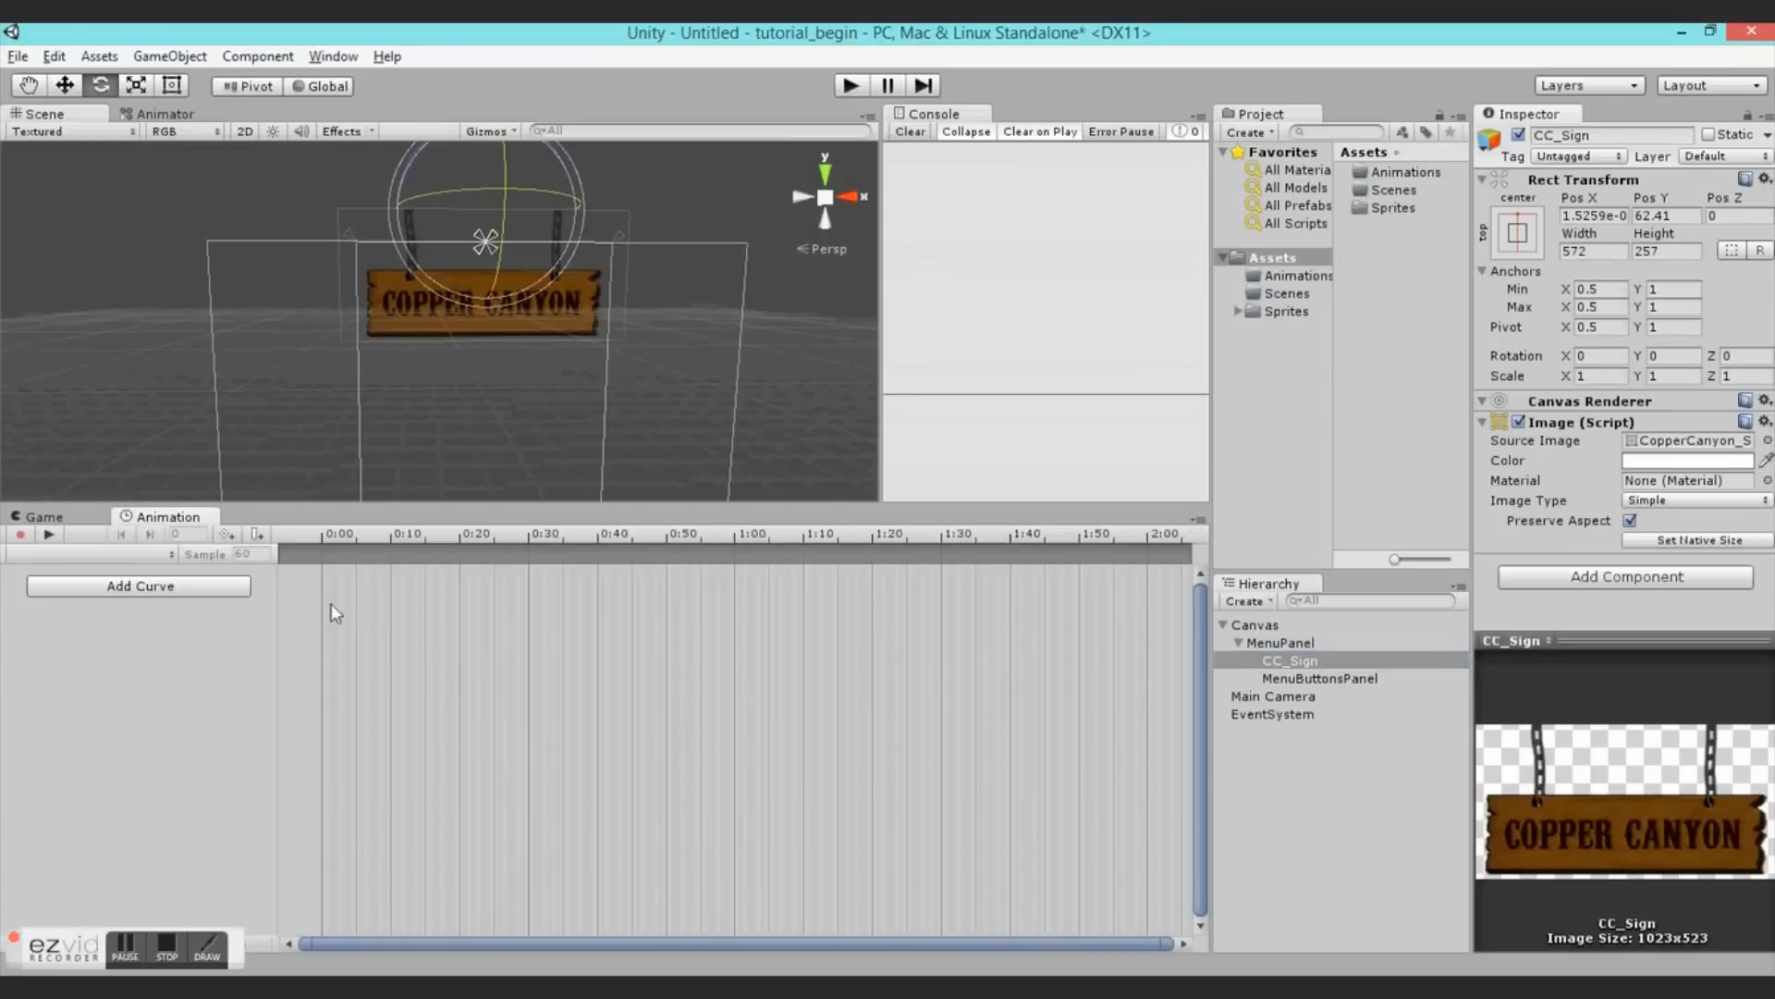
pyautogui.click(157, 554)
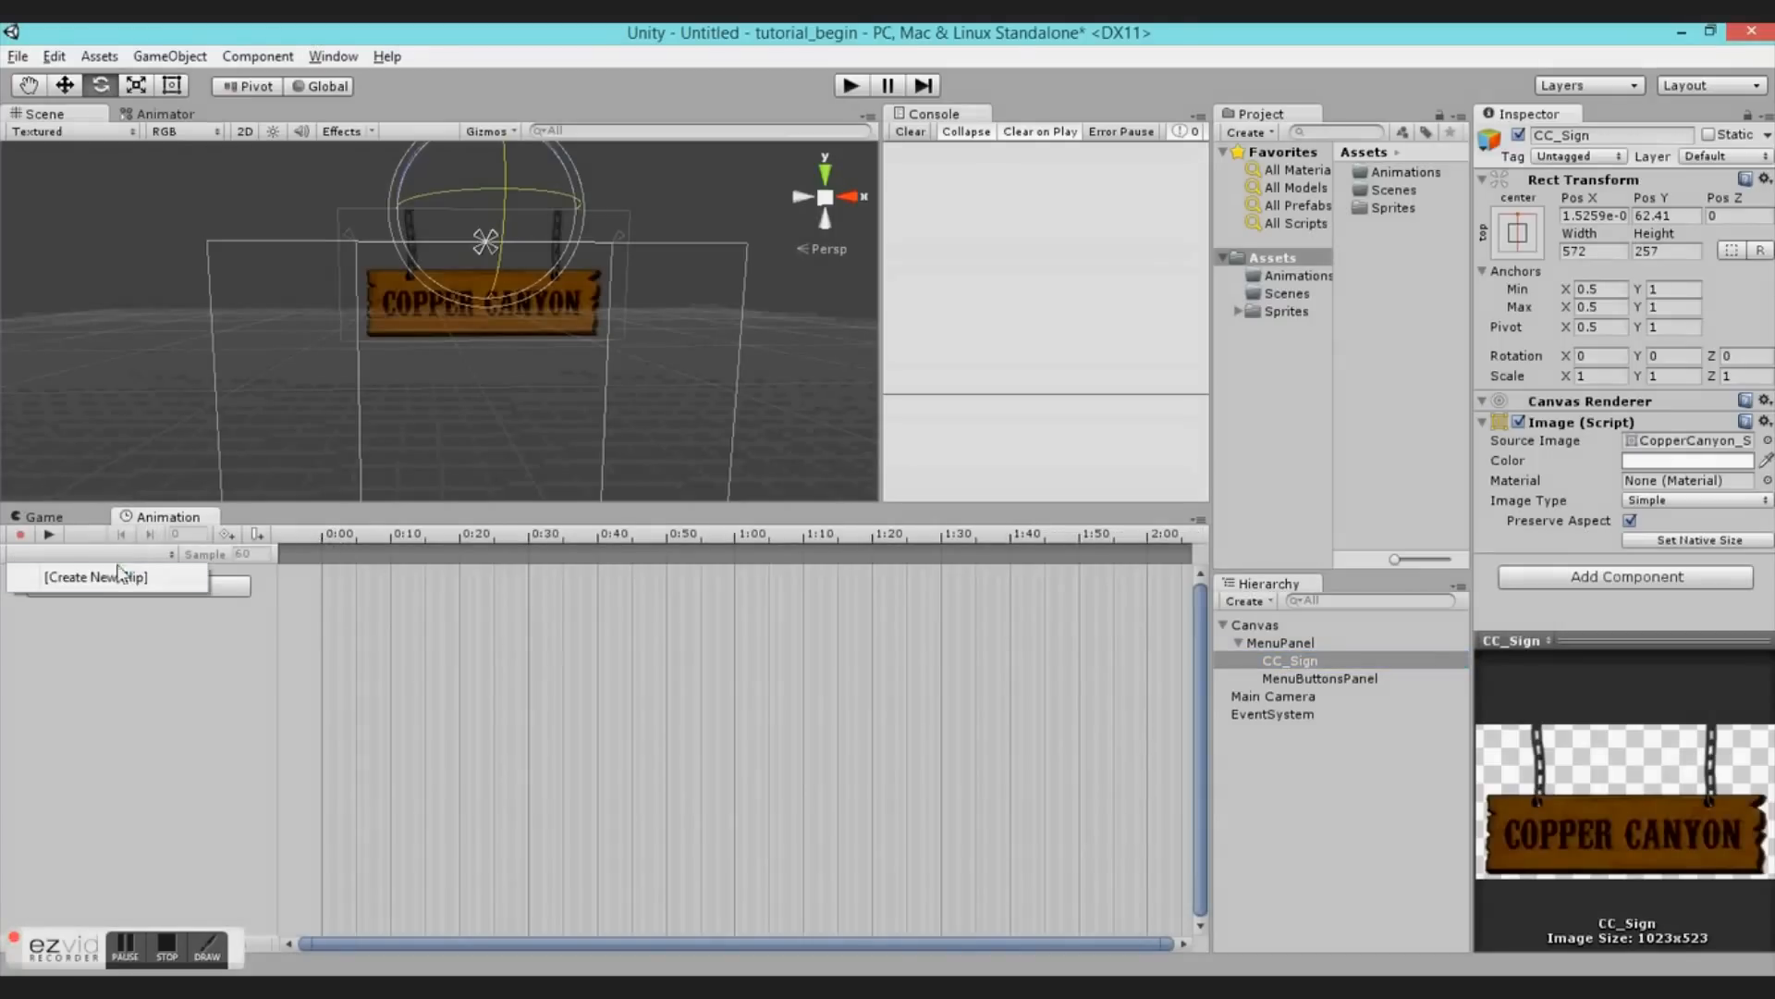
pyautogui.click(81, 584)
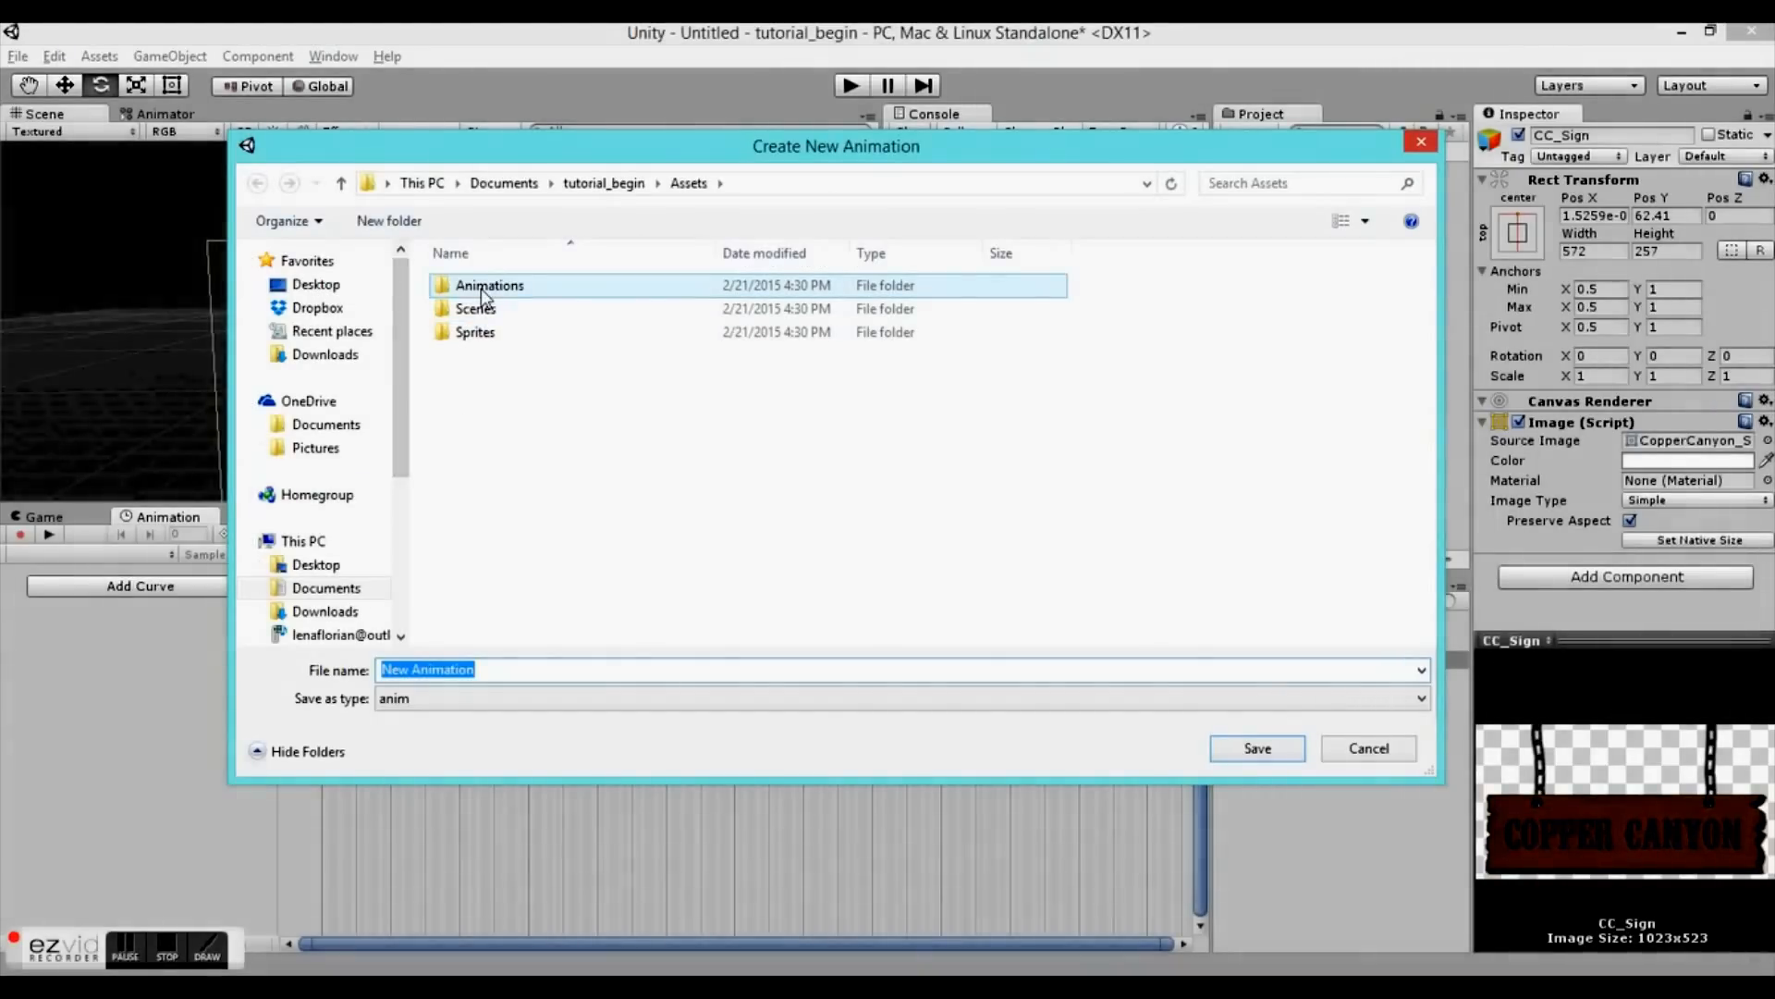
pyautogui.moveTo(792, 166); pyautogui.dragTo(576, 101)
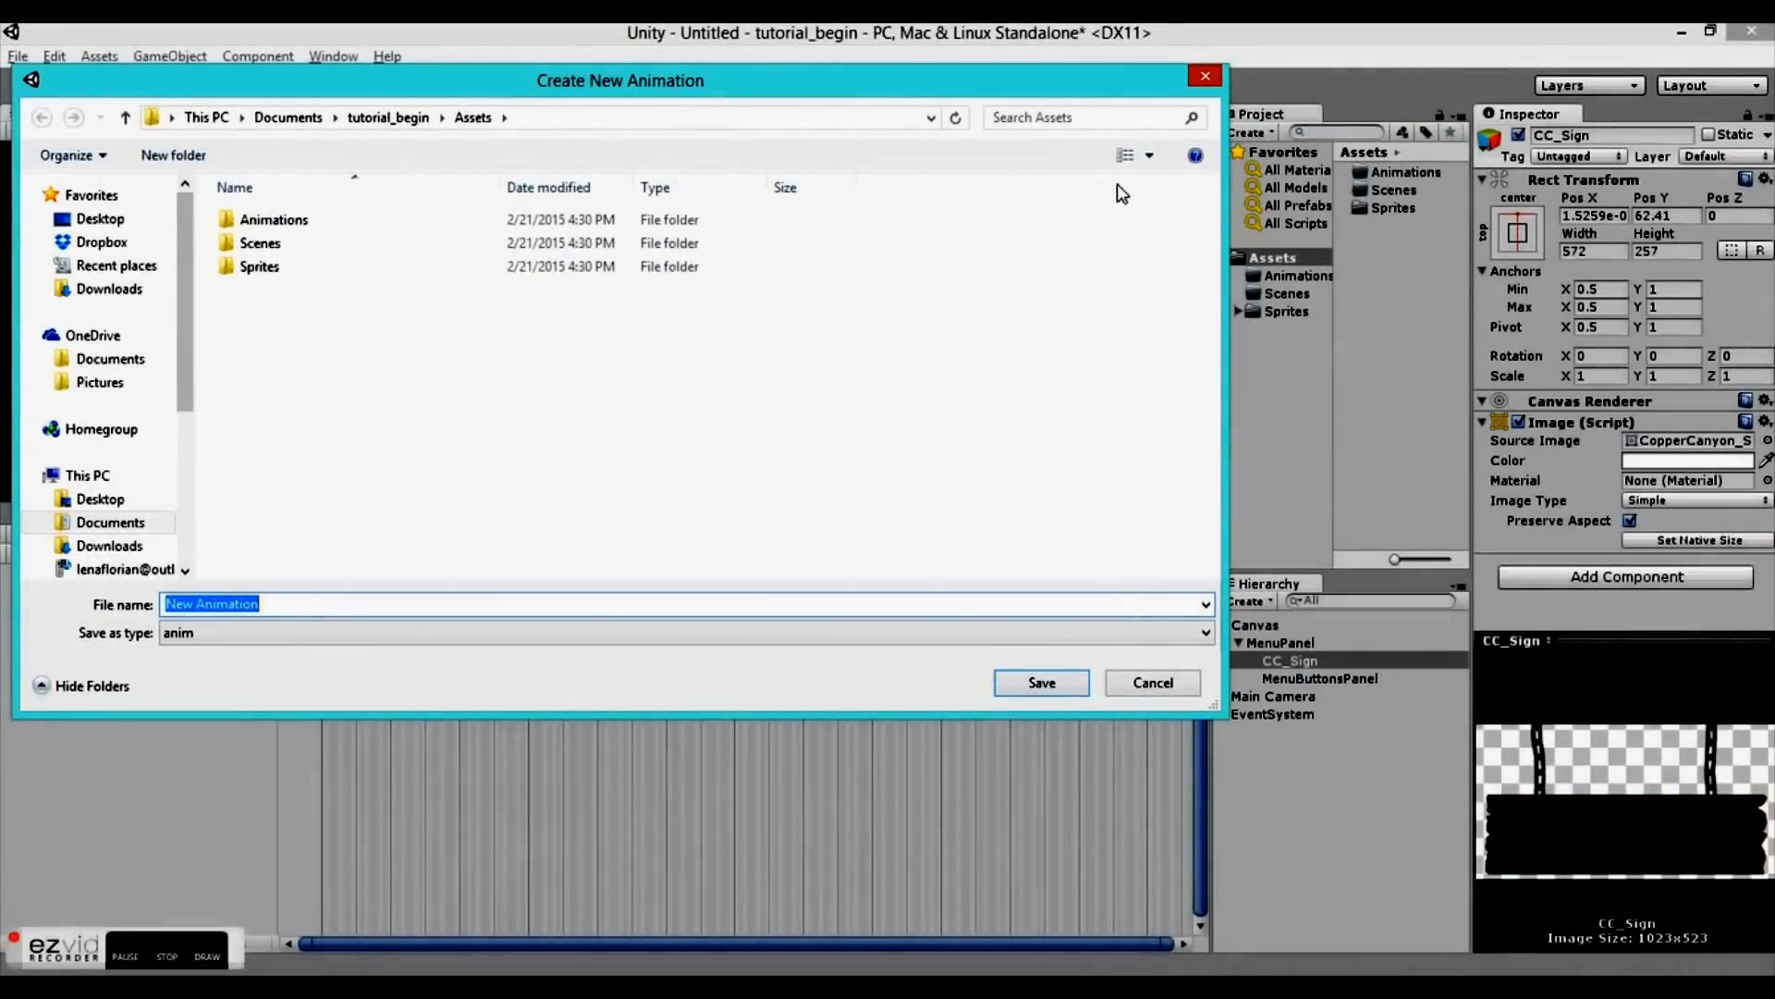
pyautogui.doubleClick(319, 227)
pyautogui.click(257, 604)
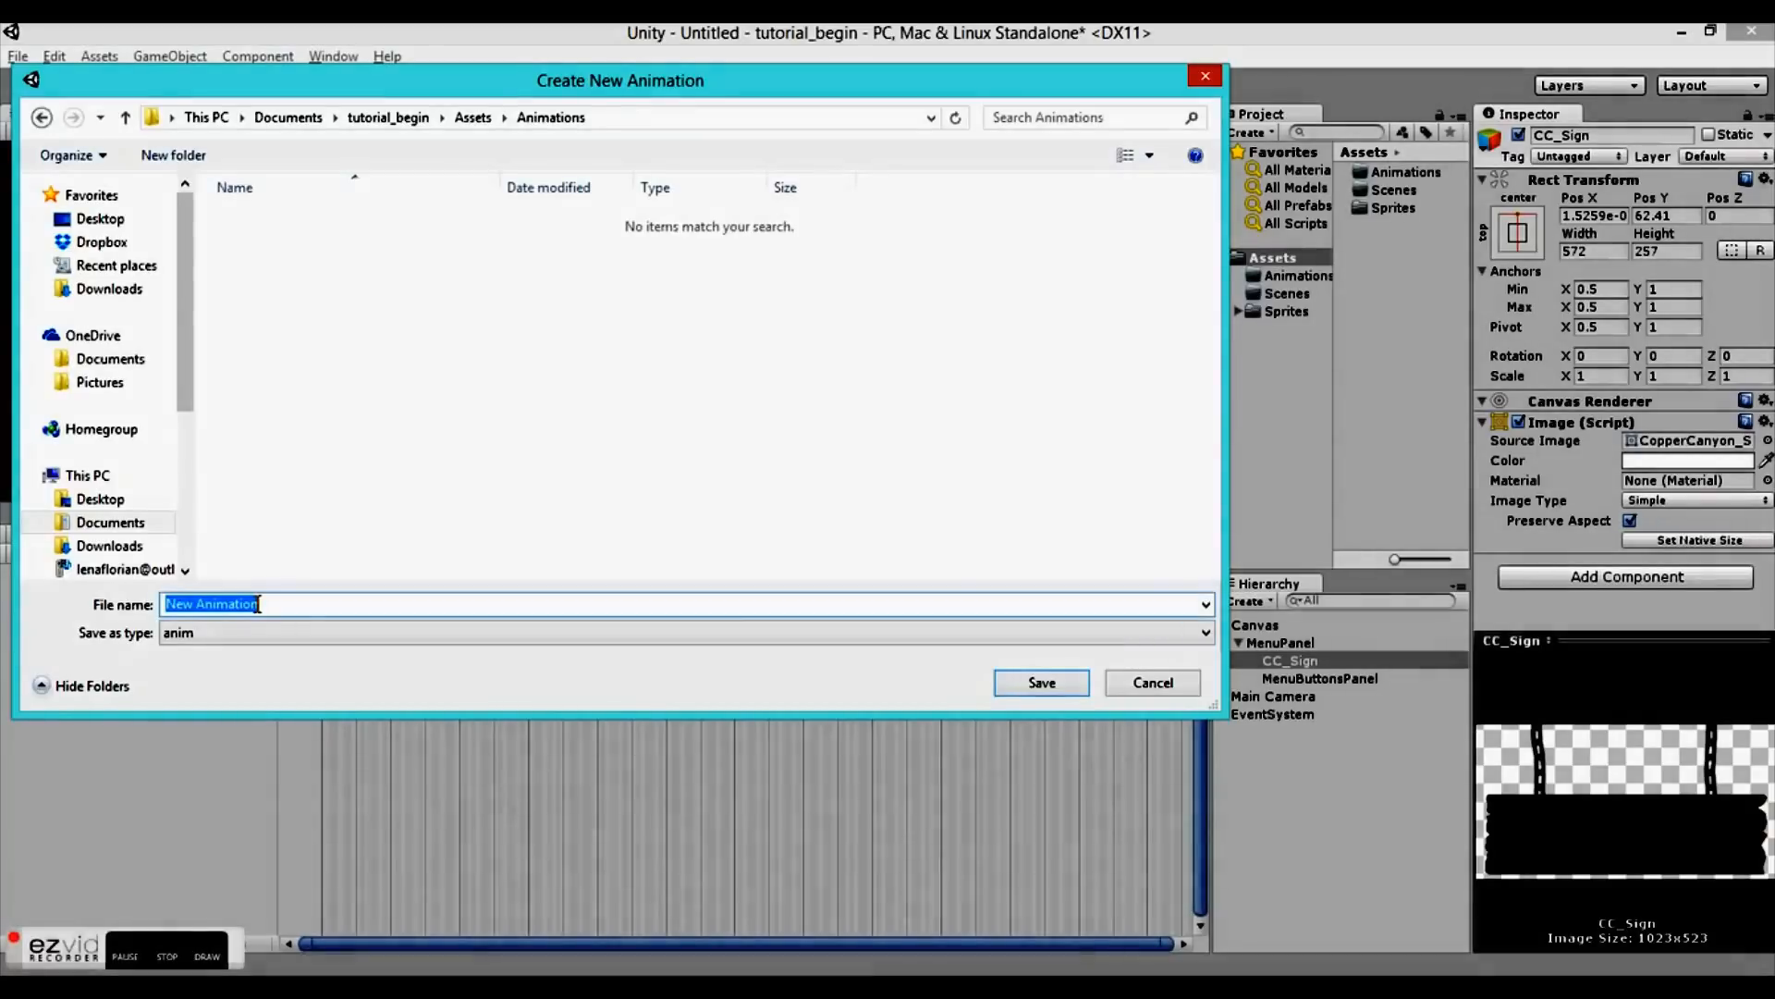
pyautogui.write('Menu')
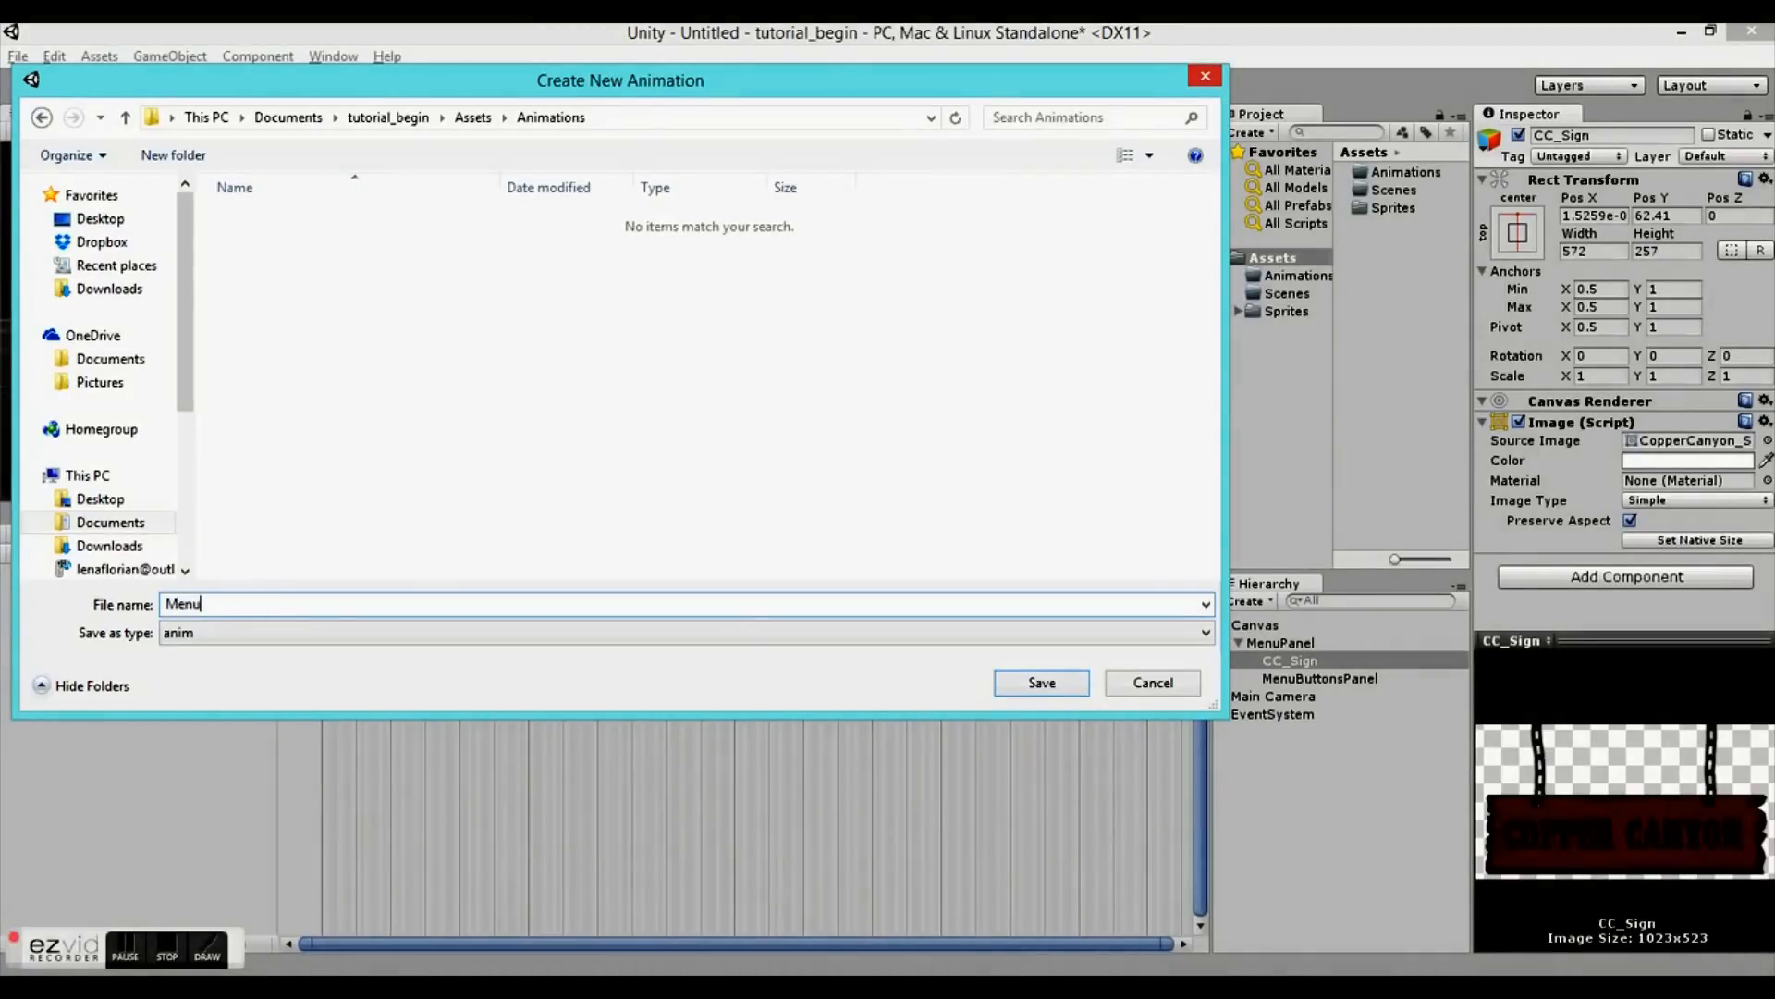
pyautogui.write('_Sign_Swing')
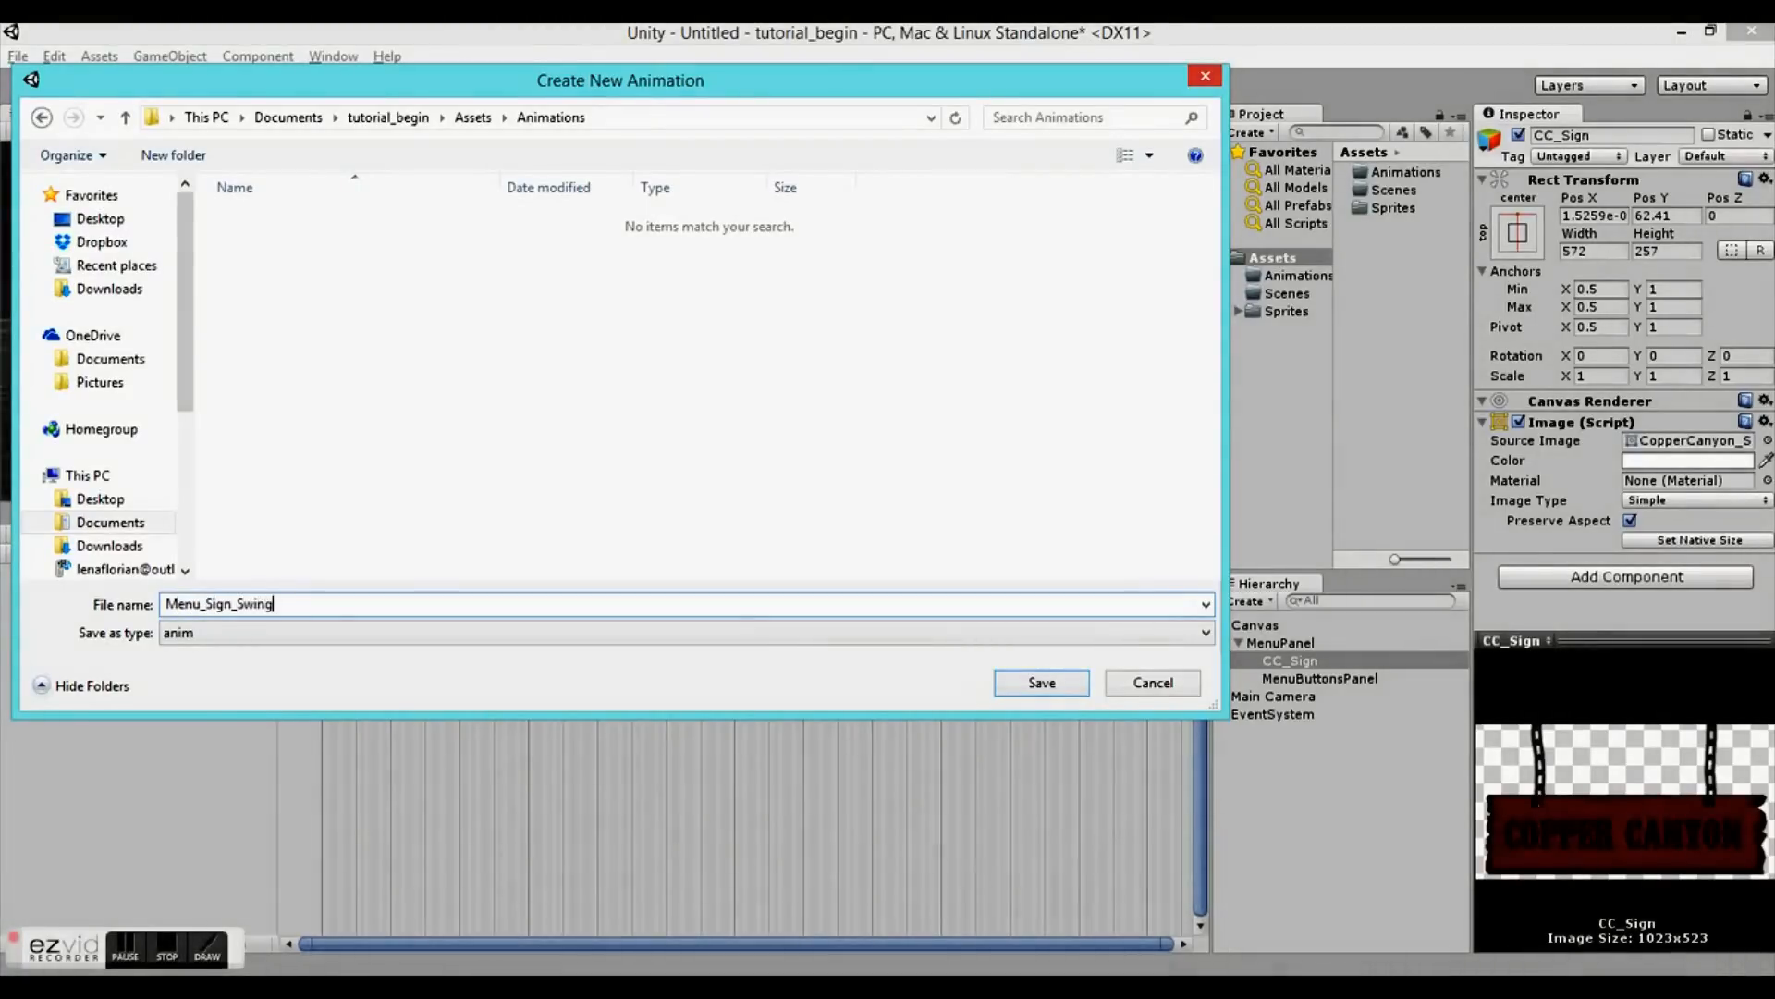
pyautogui.press('Return')
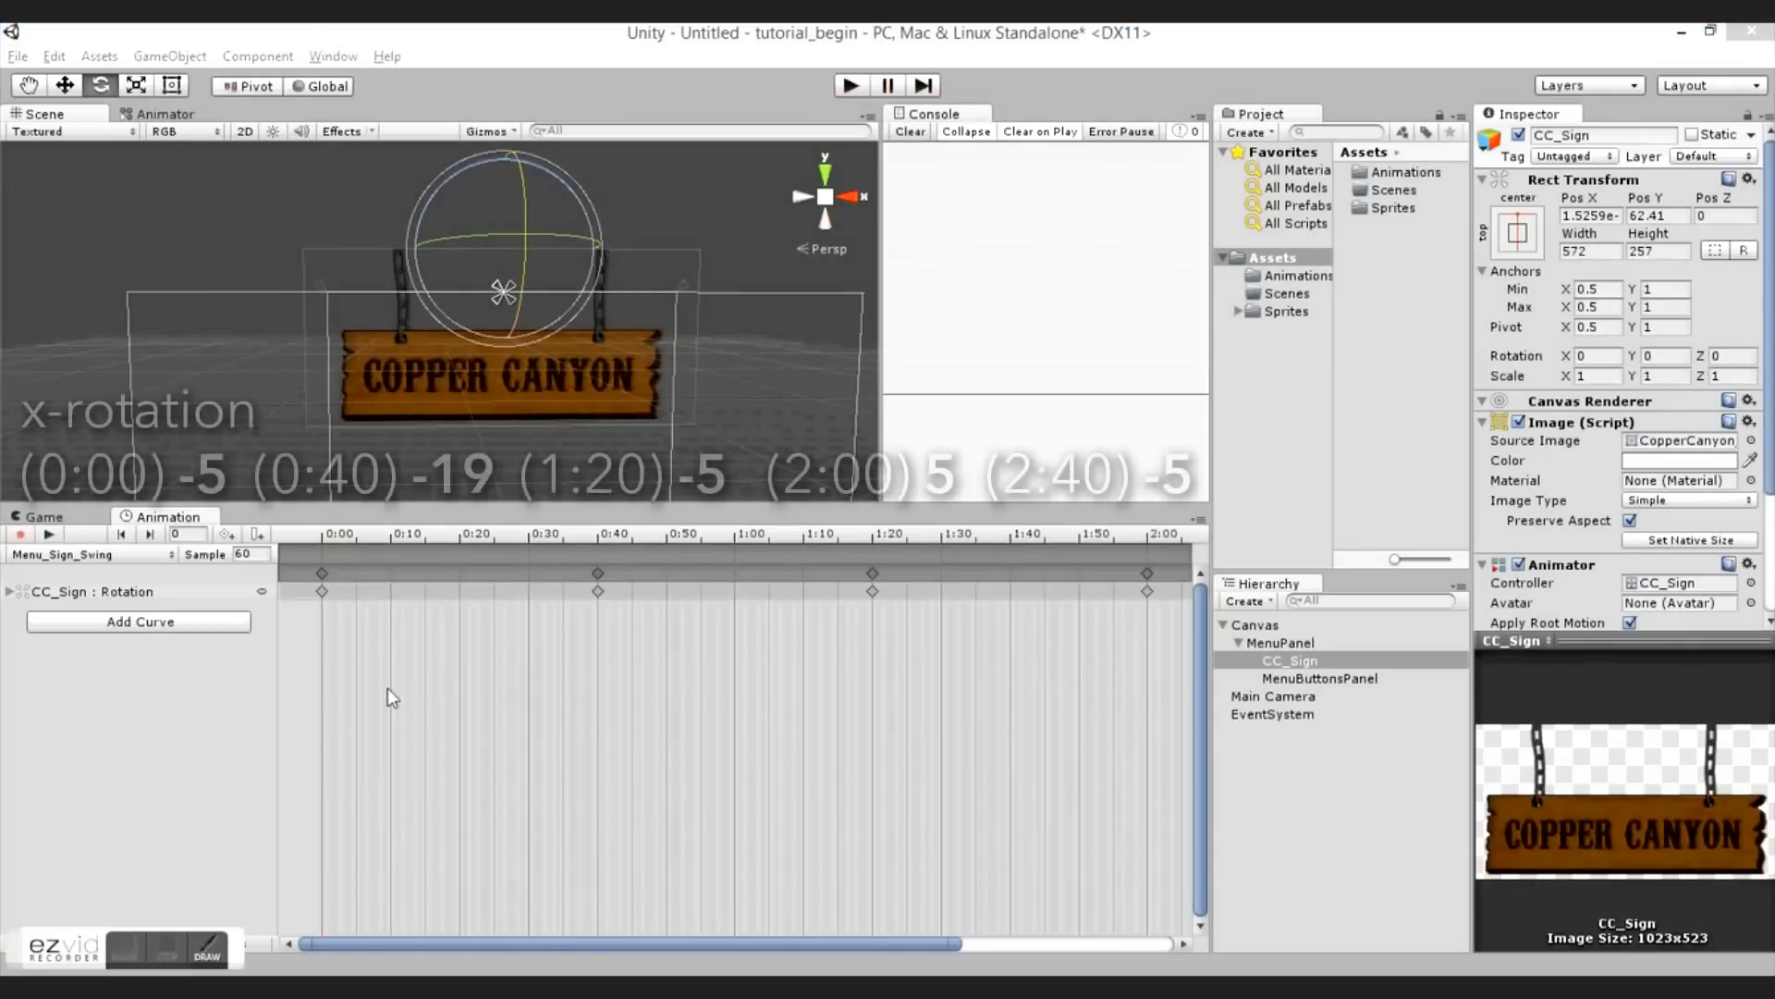
# - Set CC_Sign's X rotation to -19 at the 0:40 keyframe of the Menu_Sign_Swing clip
pyautogui.click(322, 533)
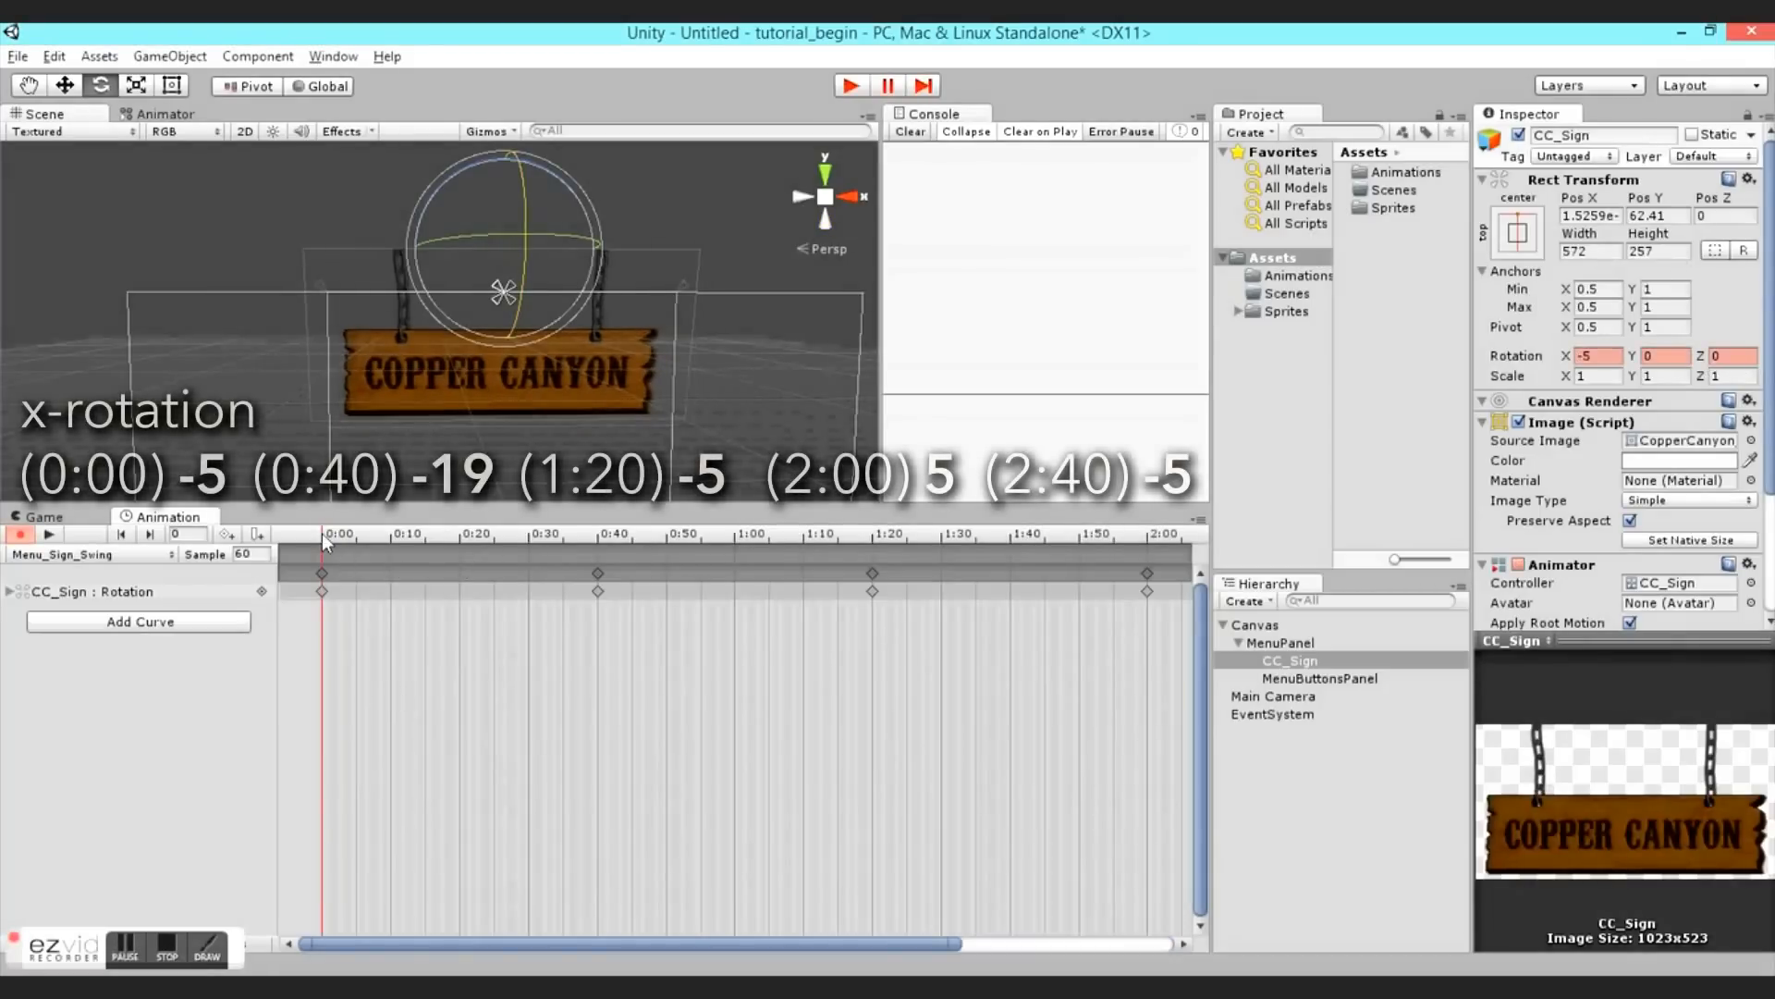
pyautogui.click(597, 535)
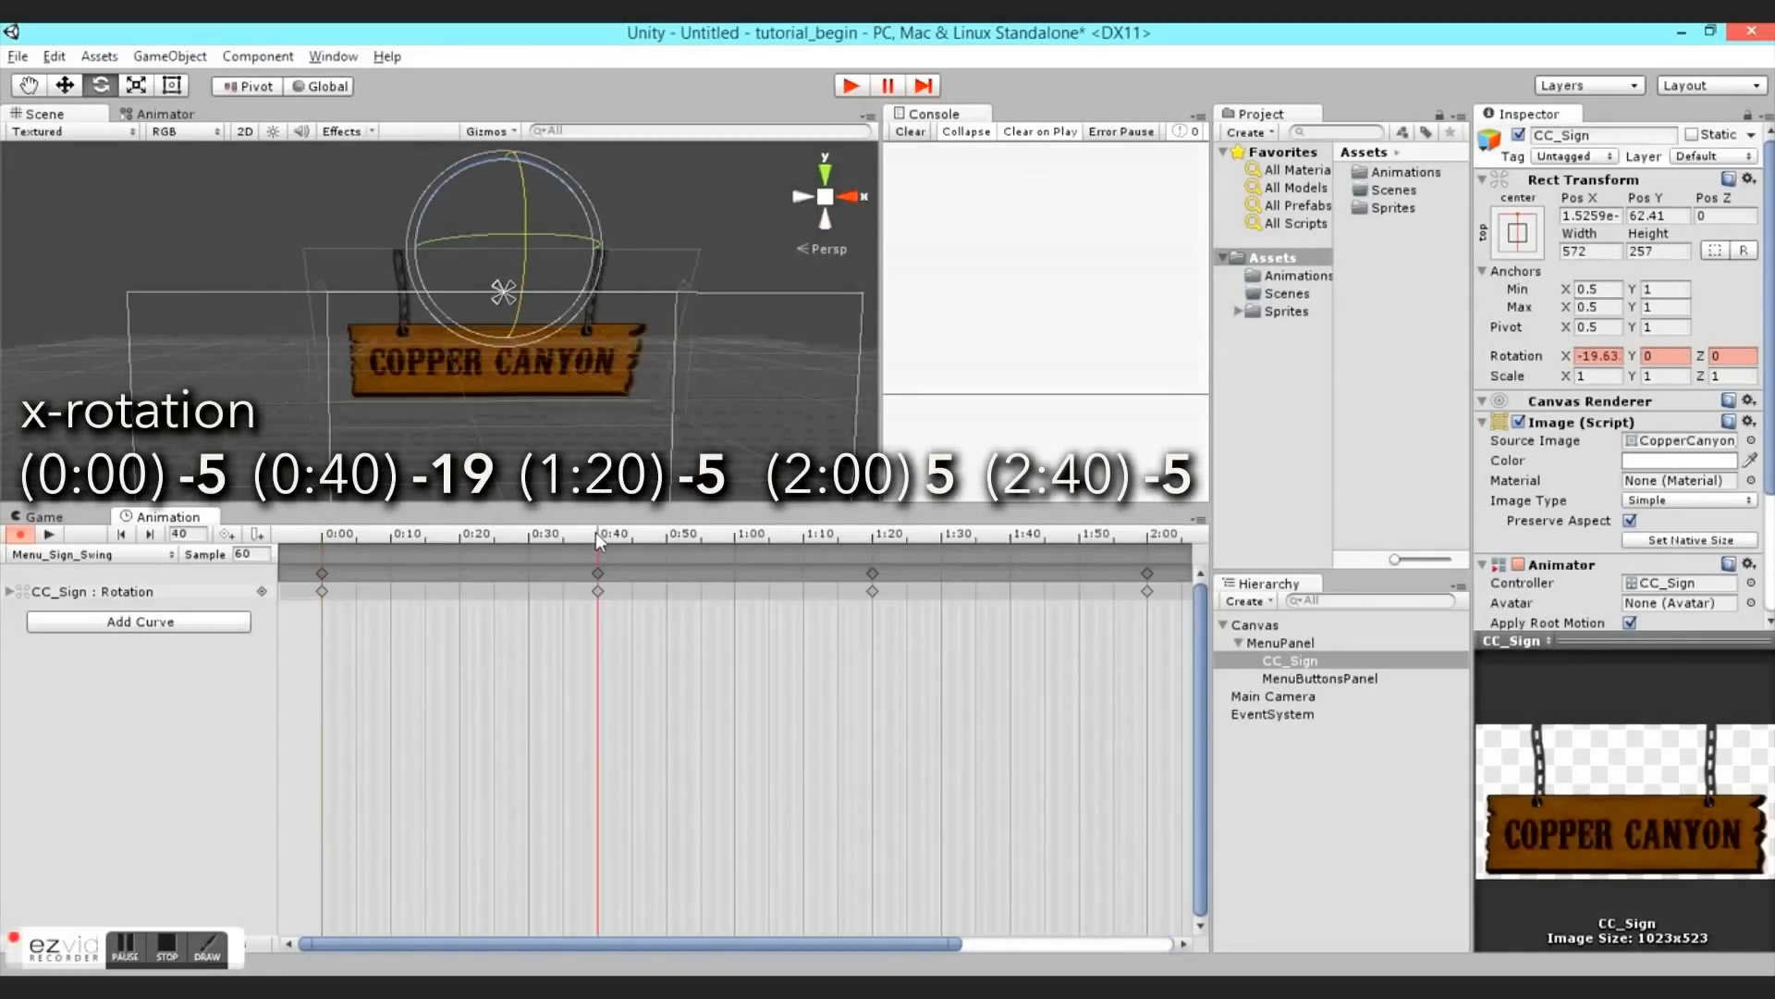
pyautogui.click(1597, 355)
pyautogui.write('-19')
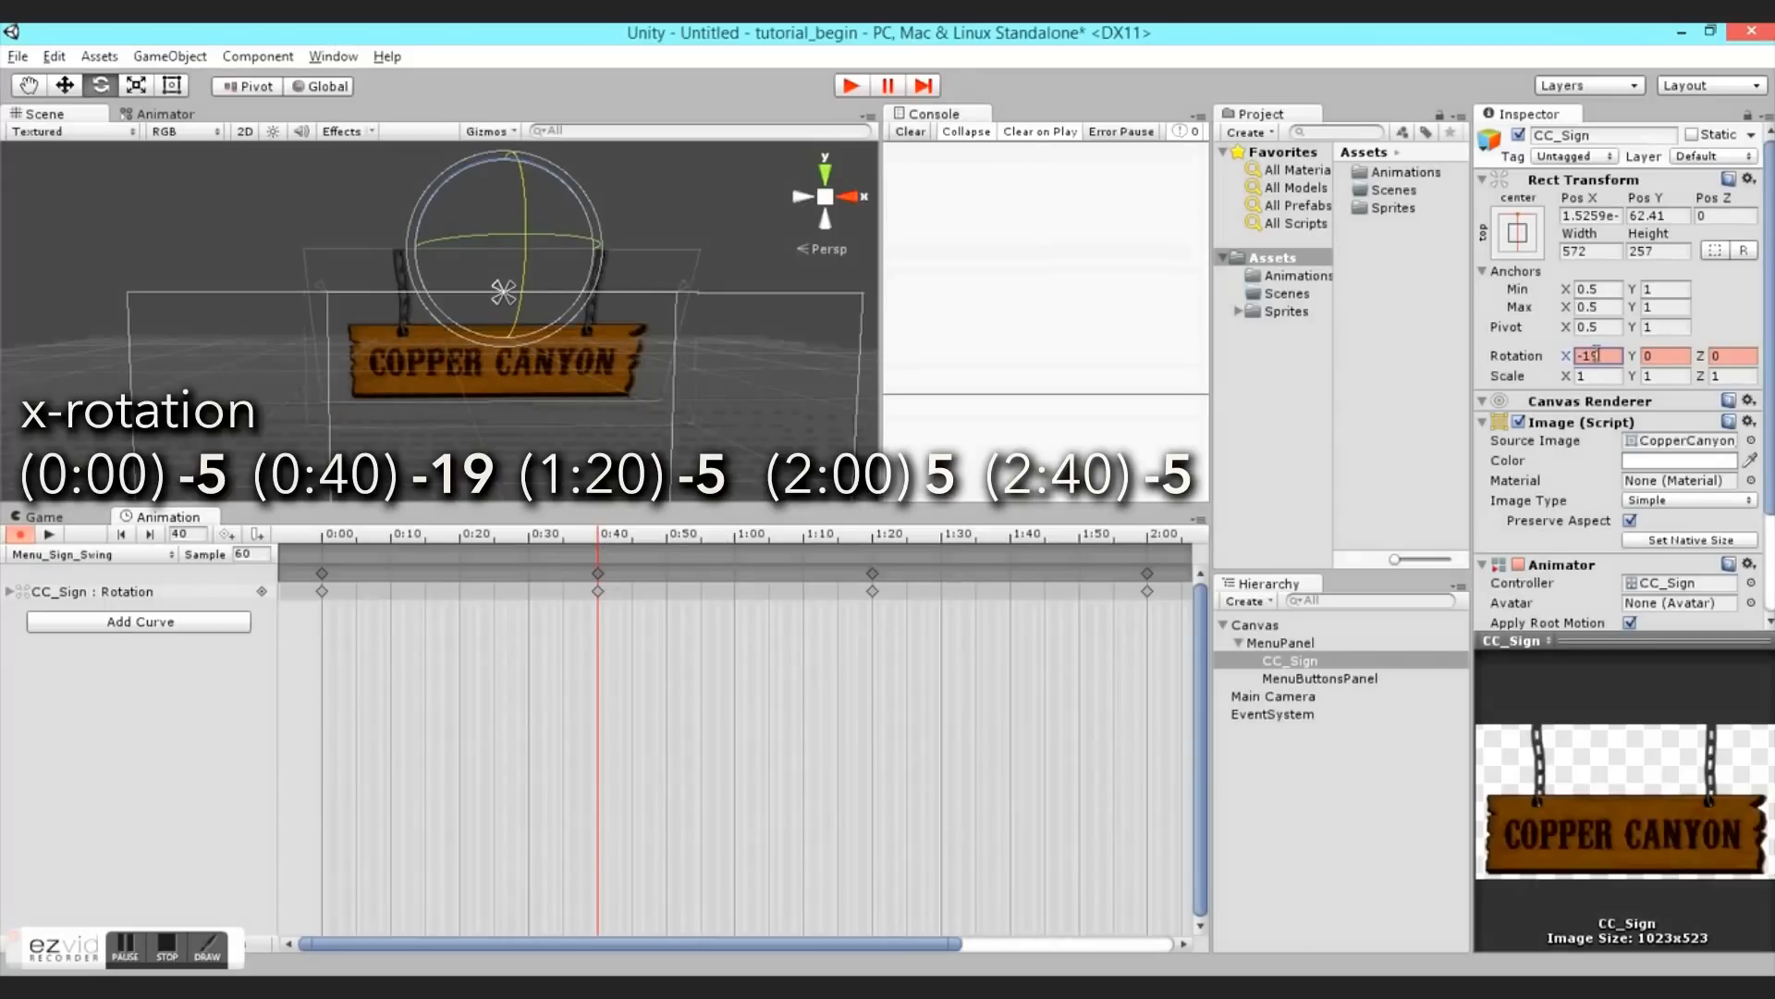
# - Check the Menu_Sign_Swing keyframes from 1:20 onward and preview the swinging sign in play mode, then stop playback
pyautogui.click(870, 538)
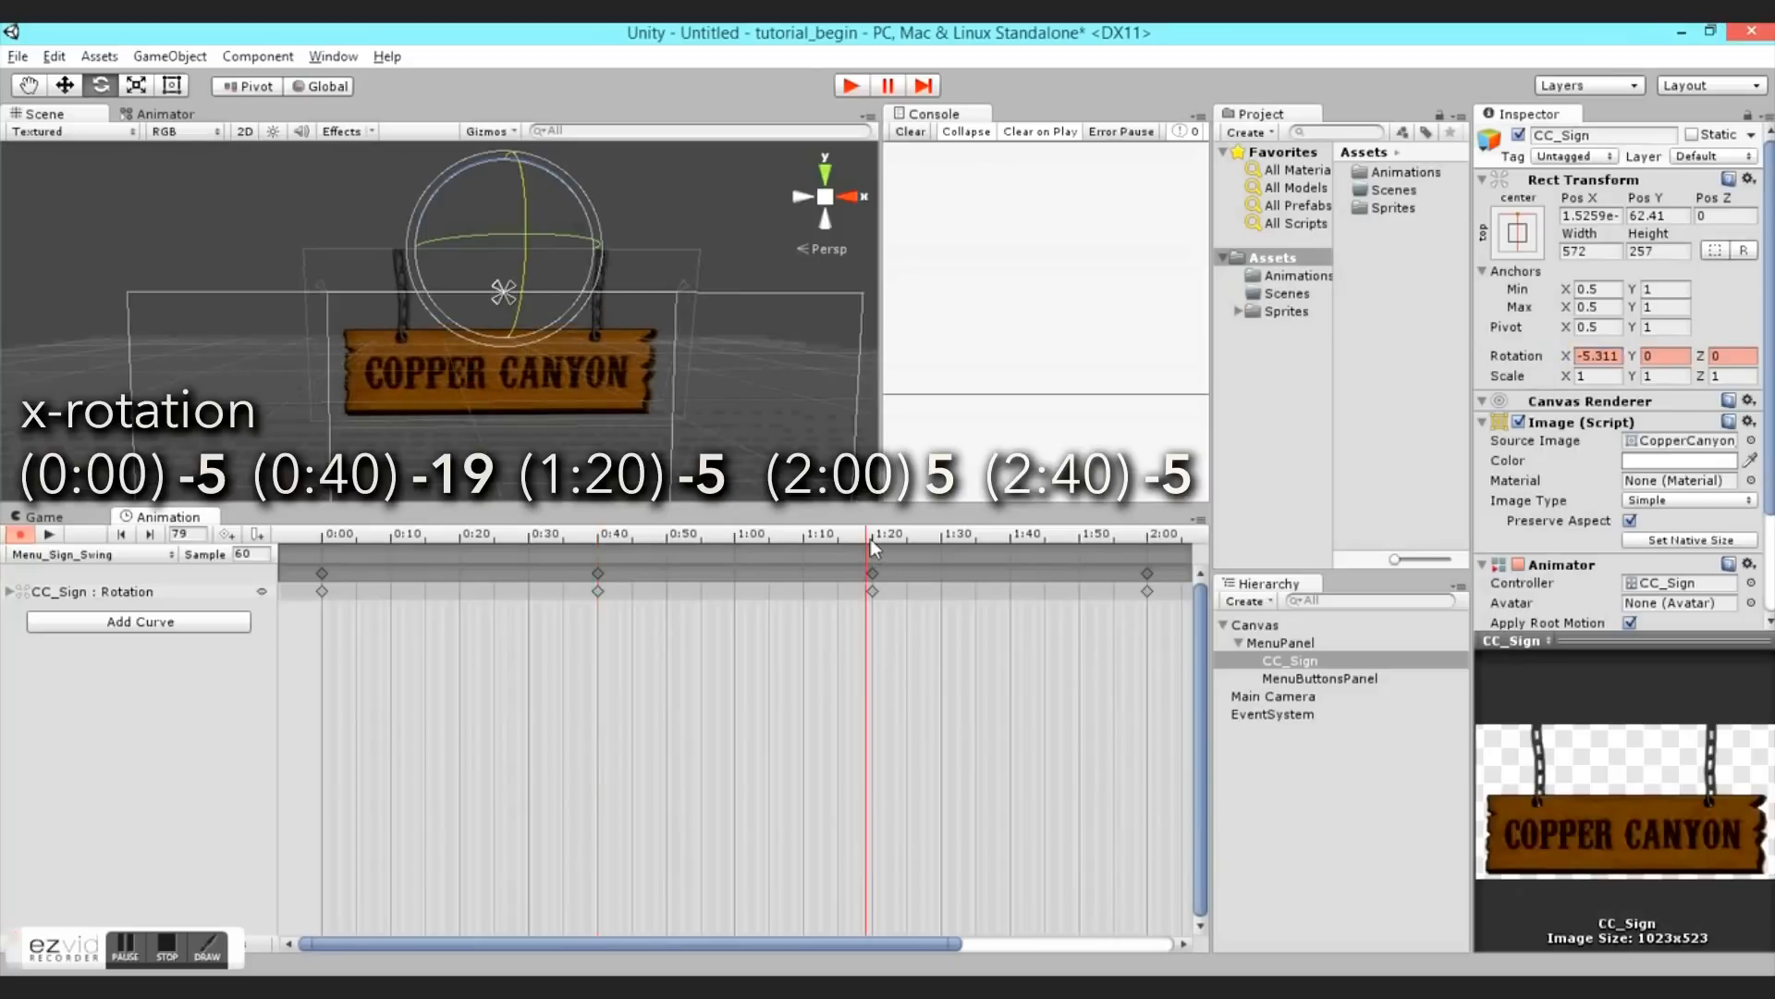
pyautogui.click(1150, 538)
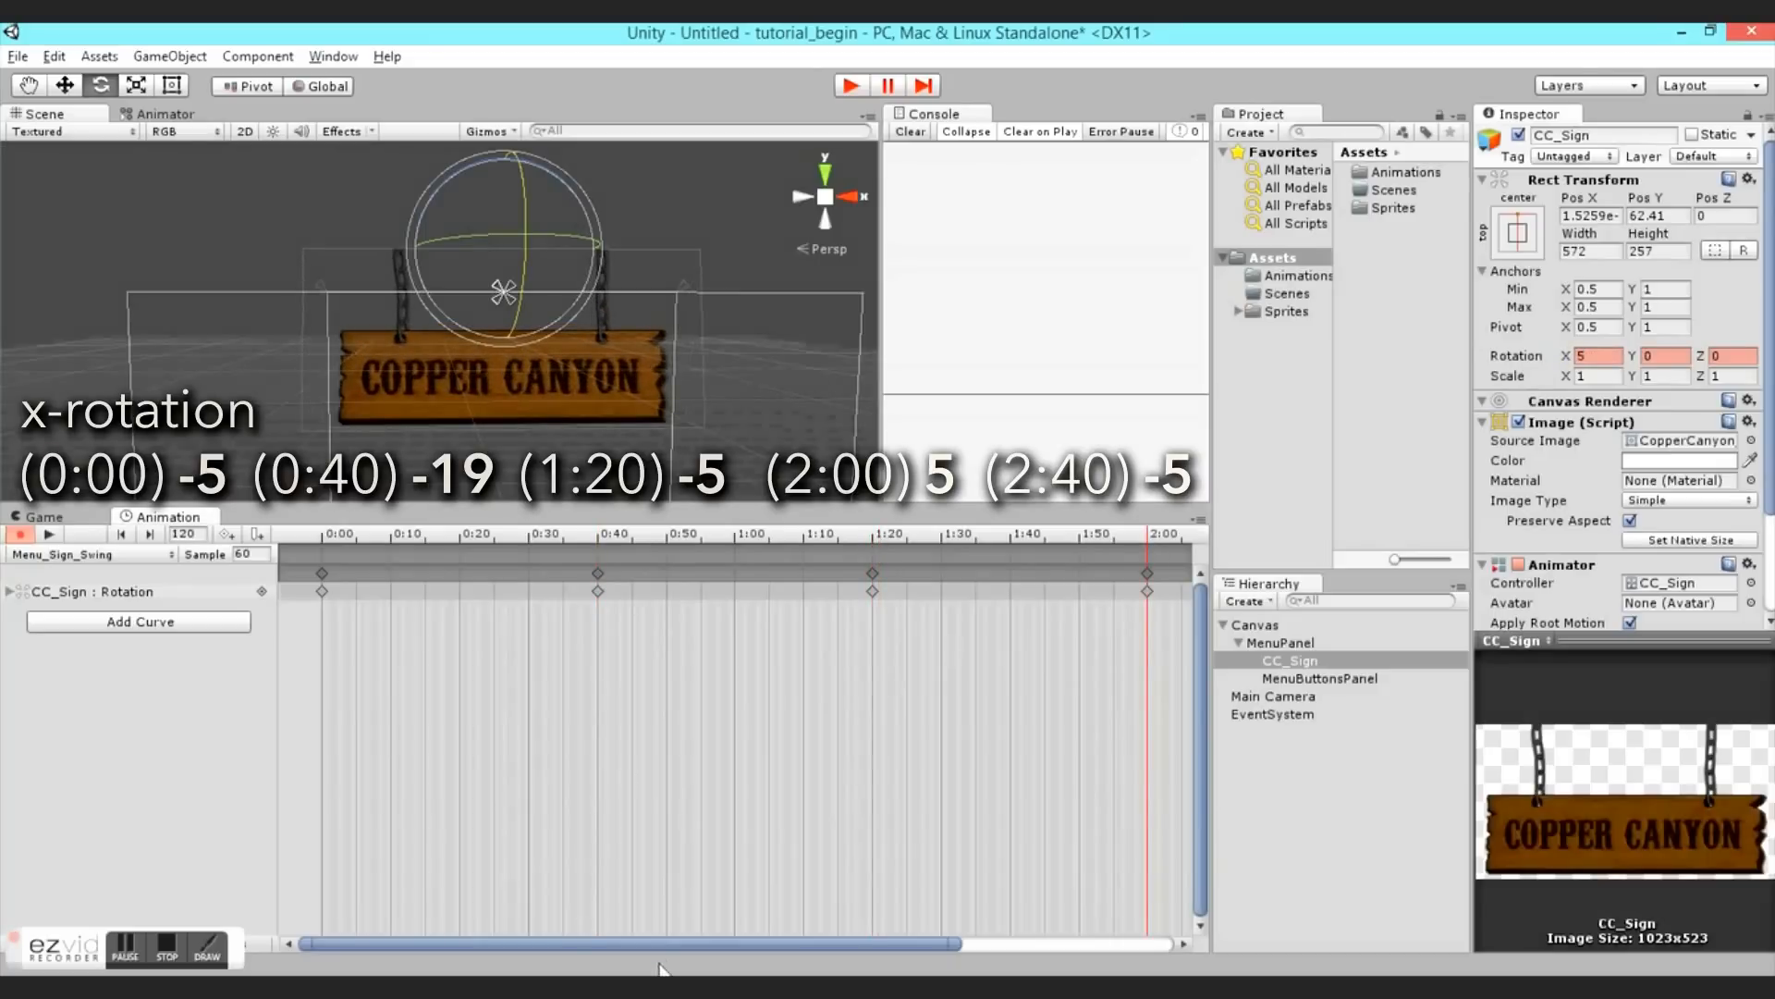
pyautogui.moveTo(657, 945); pyautogui.dragTo(876, 945)
pyautogui.moveTo(1137, 537); pyautogui.dragTo(1149, 535)
pyautogui.click(49, 535)
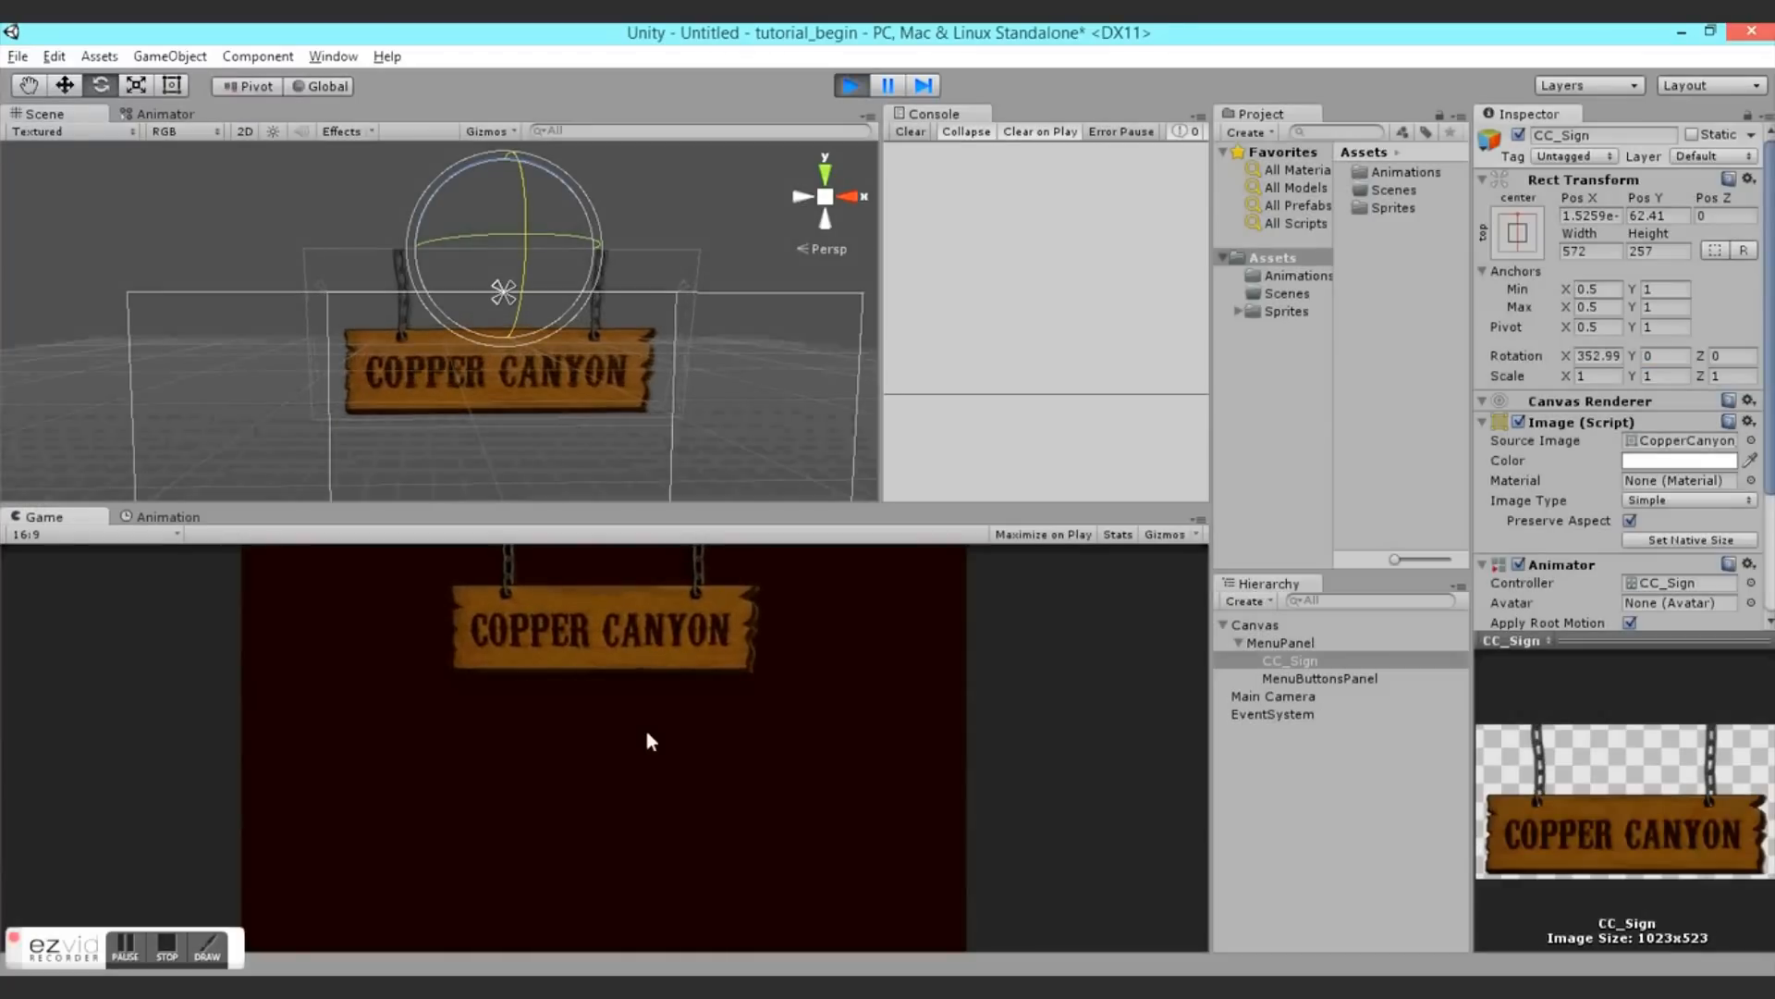
pyautogui.hotkey('ctrl', 'p')
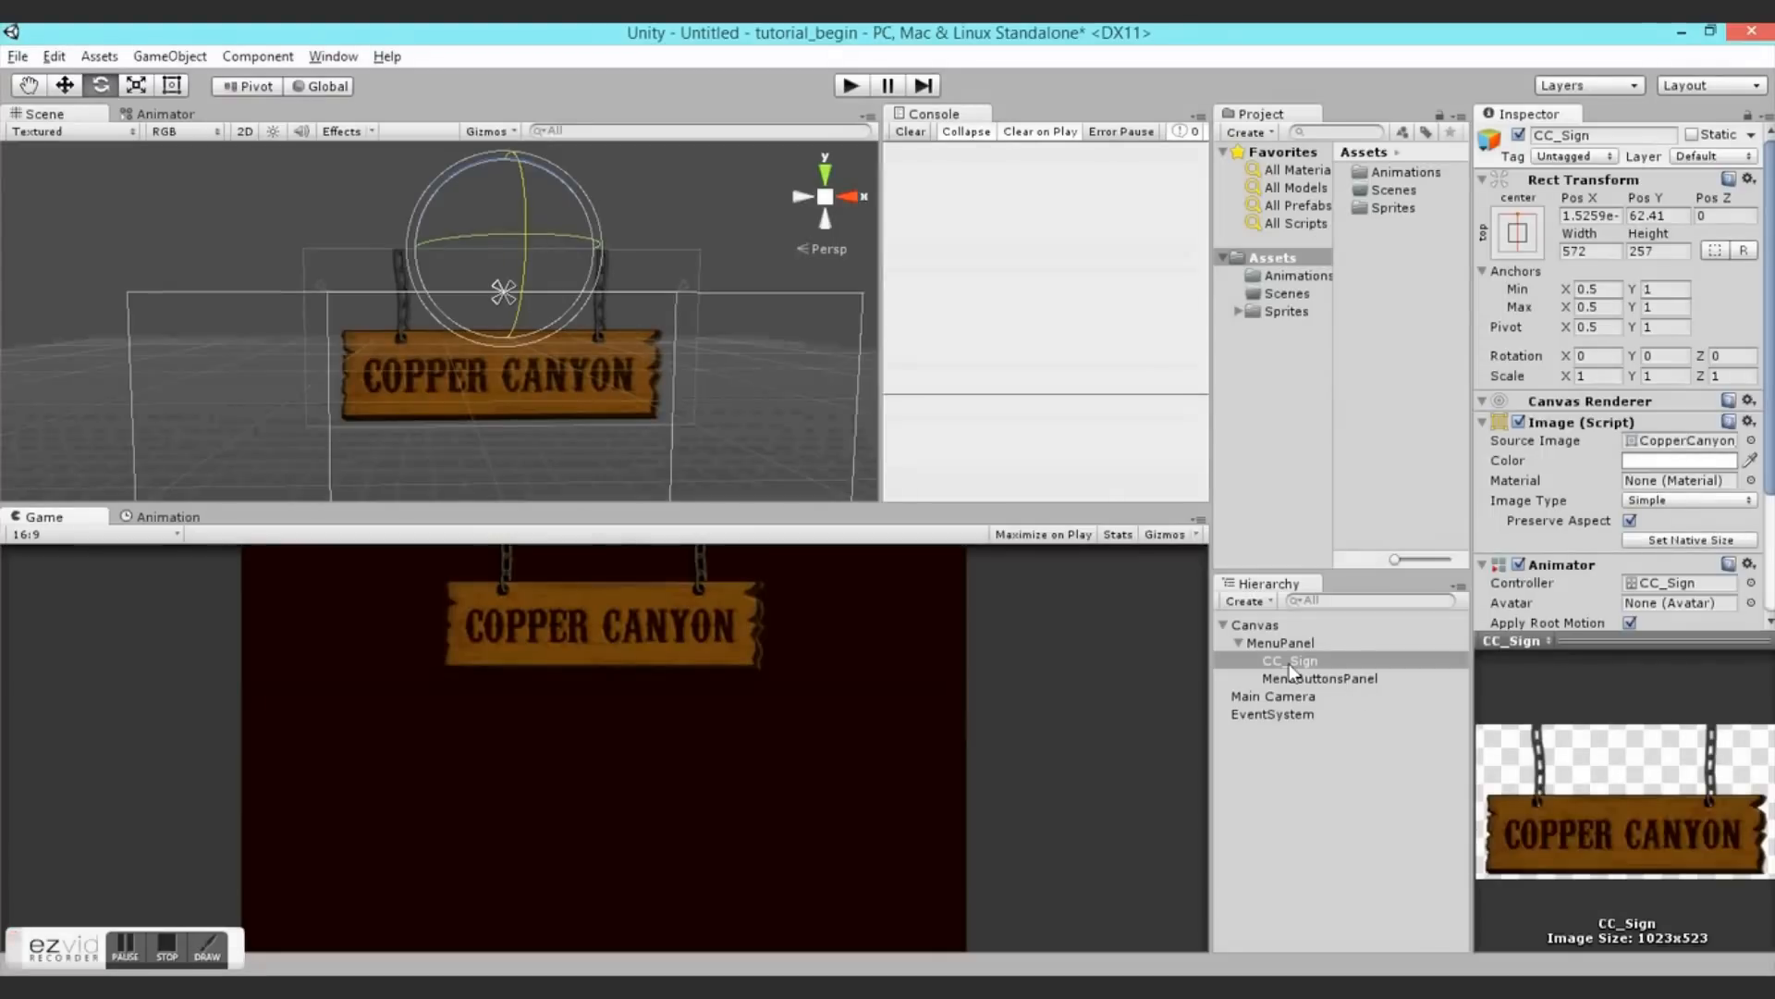
# - Add a UI Button as a child of MenuButtonsPanel and frame it in the scene
pyautogui.click(1295, 678)
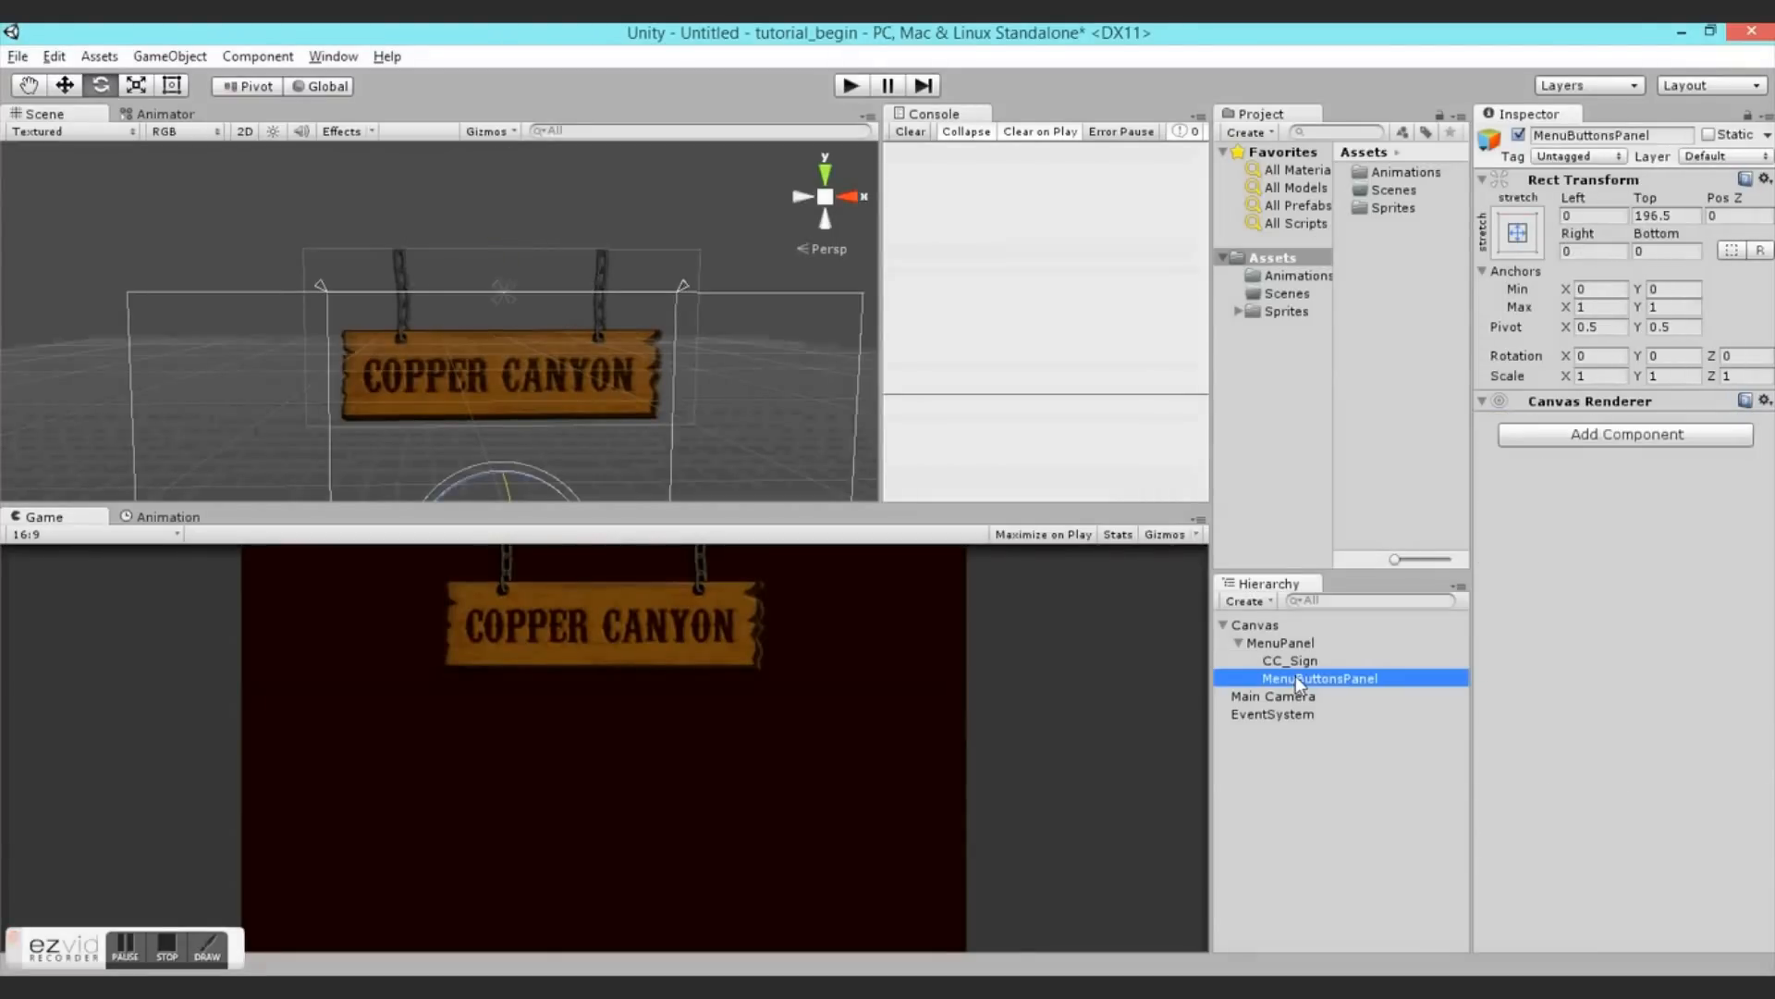
pyautogui.rightClick(1295, 677)
pyautogui.moveTo(1332, 610)
pyautogui.click(1183, 631)
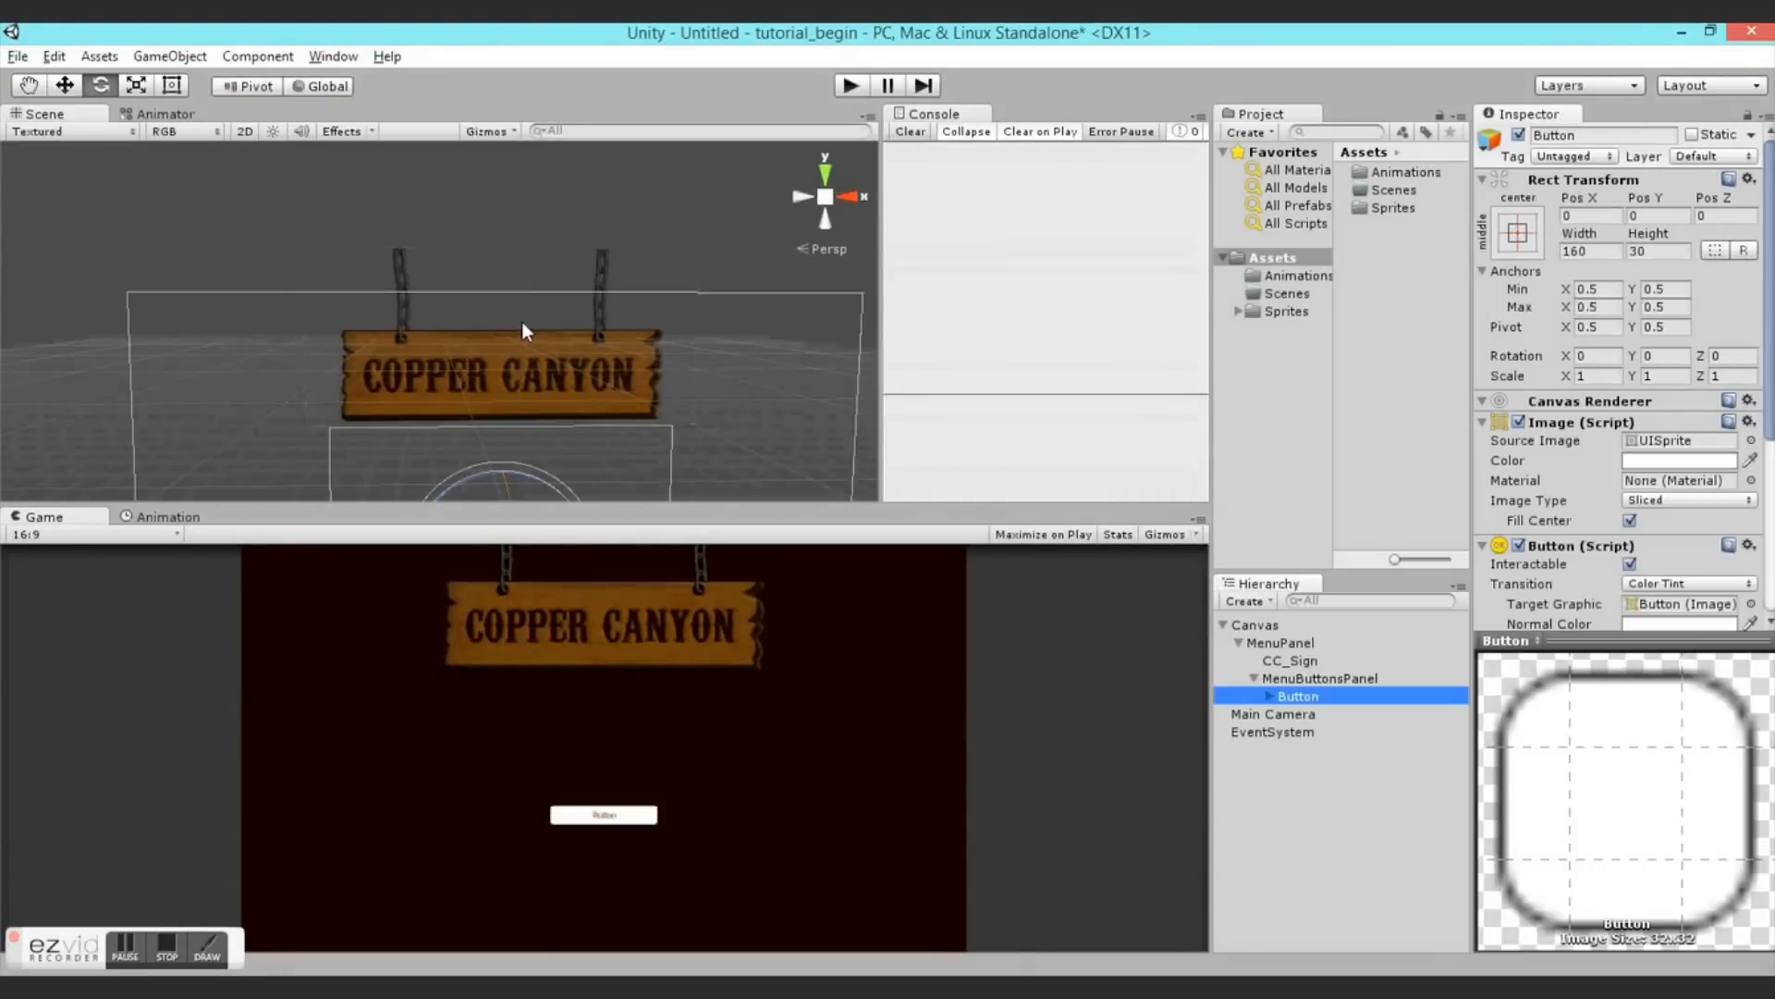
pyautogui.press('f')
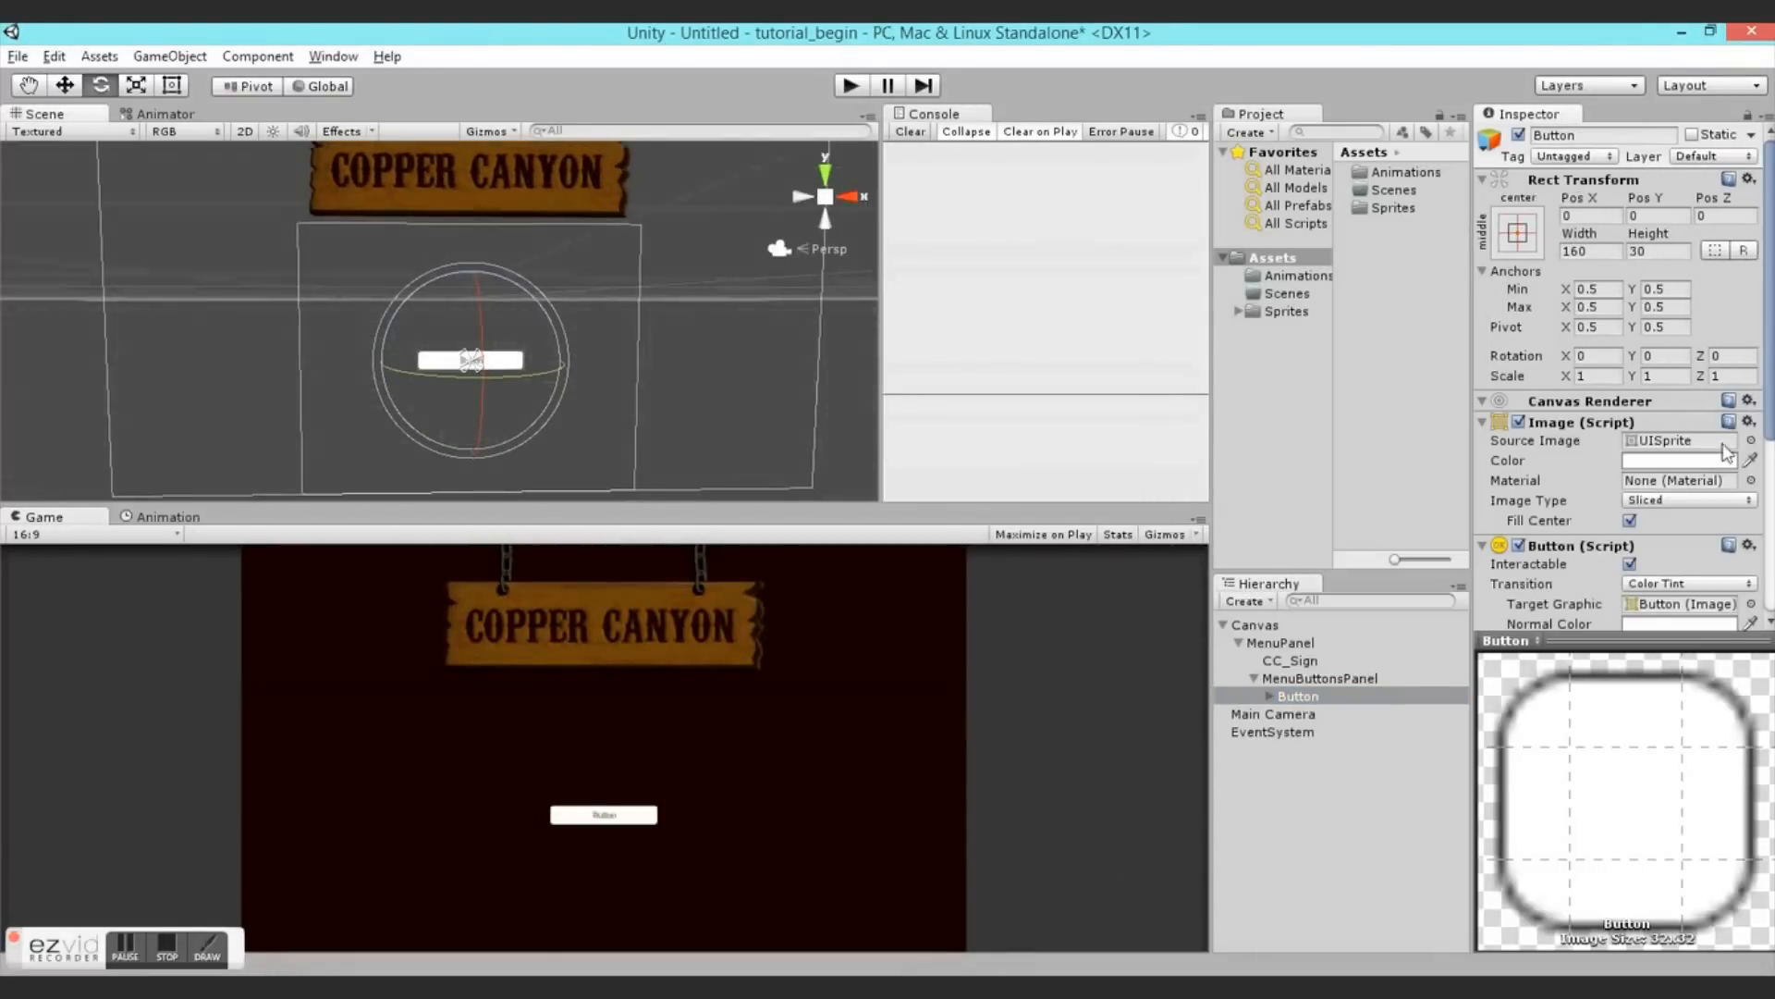
# - Assign the mainmenu_newgame_sign sprite as the button's source image and enable Preserve Aspect
pyautogui.click(1750, 441)
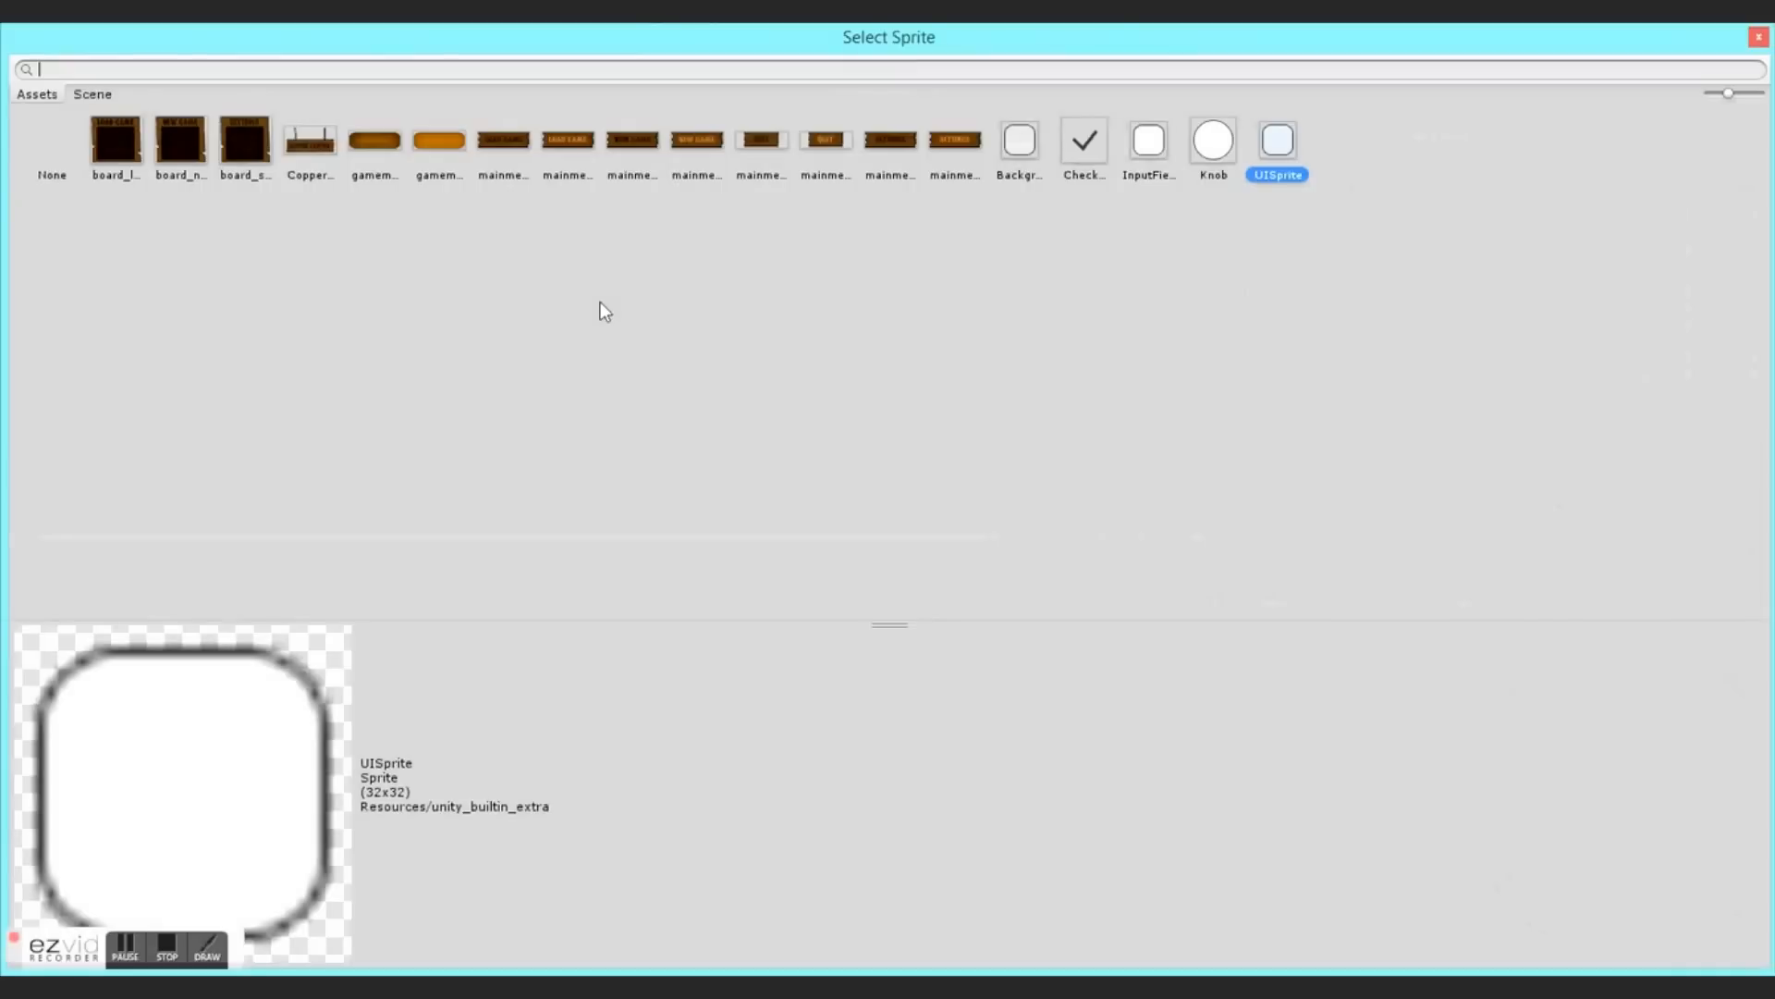
pyautogui.click(482, 146)
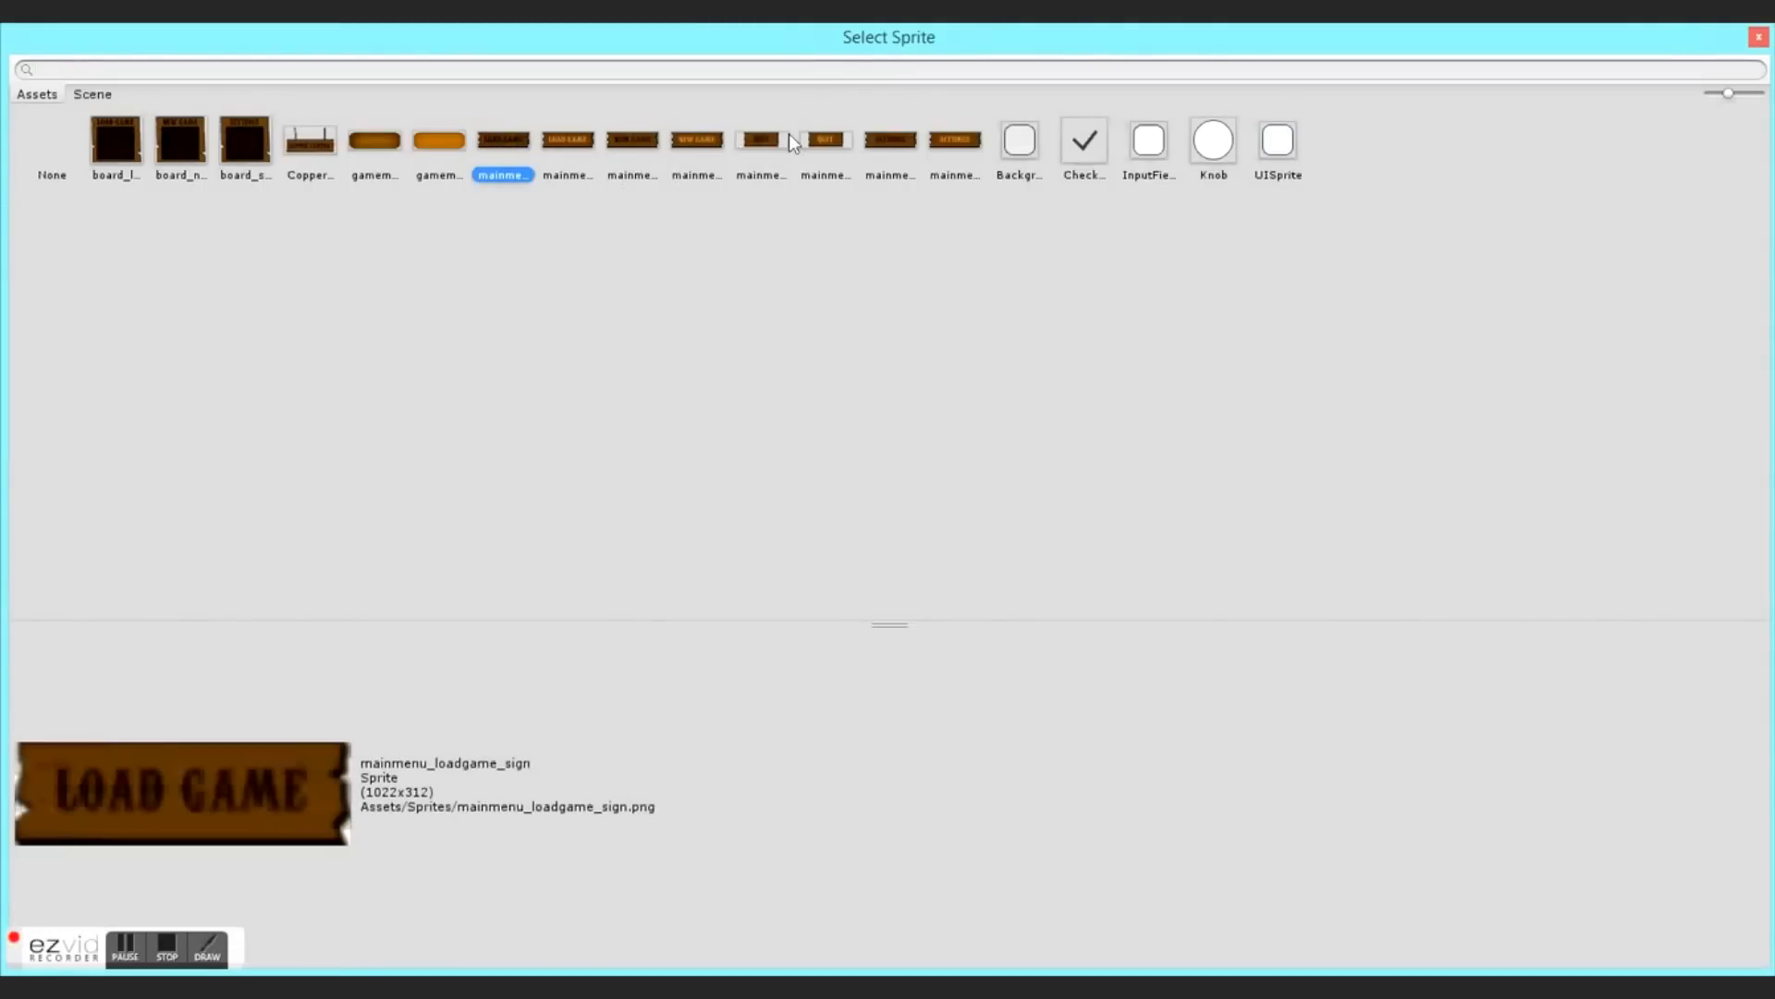
pyautogui.doubleClick(622, 146)
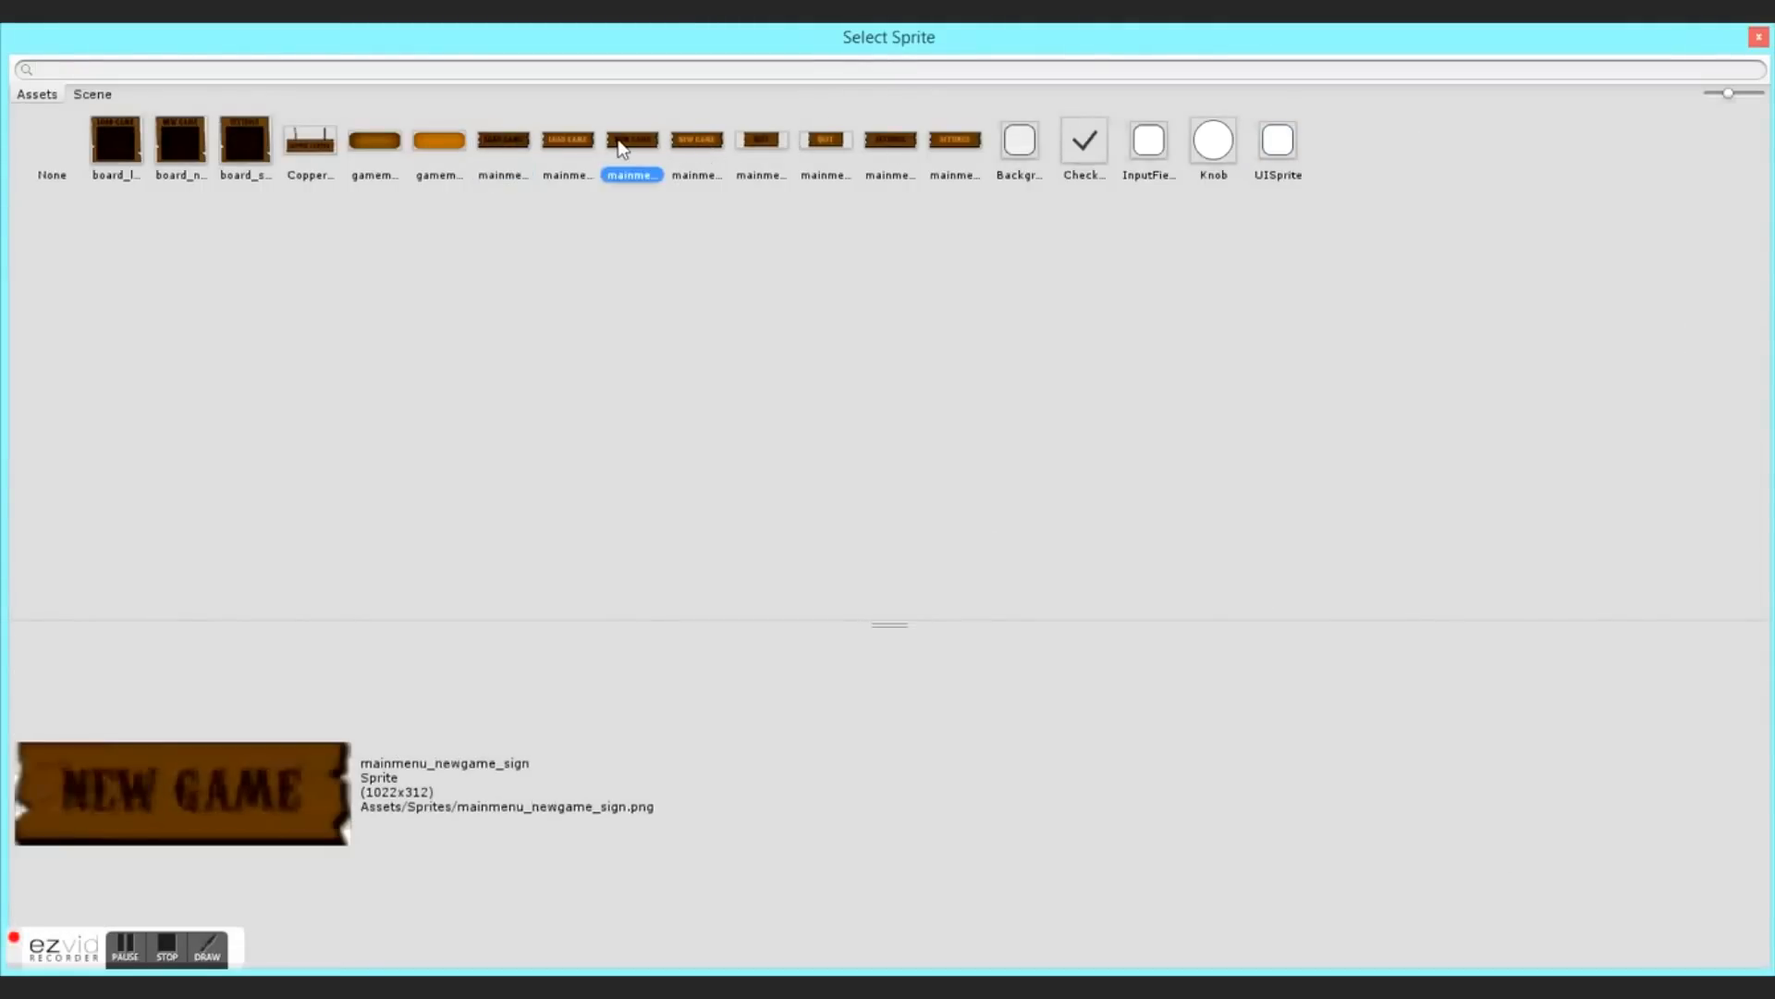
pyautogui.click(1629, 520)
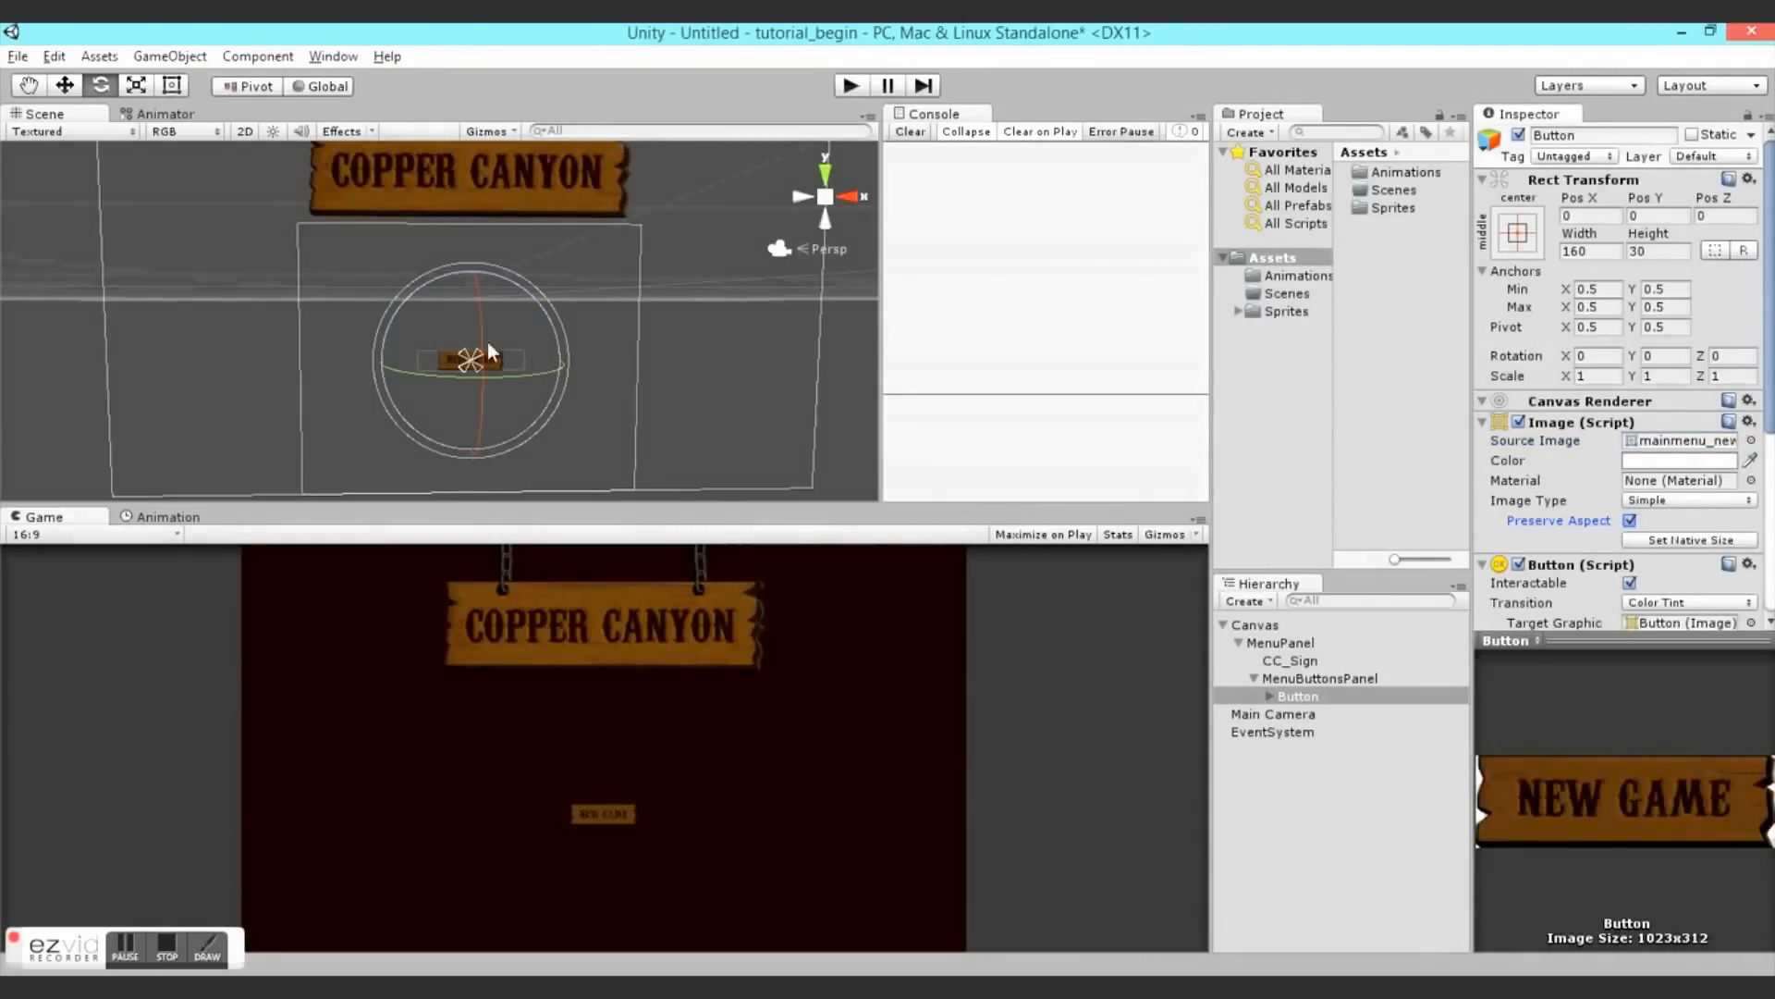
# - Enlarge the New Game button to about 333 by 107 at Pos Y 121, and delete its child Text object
pyautogui.press('t')
pyautogui.moveTo(525, 347); pyautogui.dragTo(514, 276)
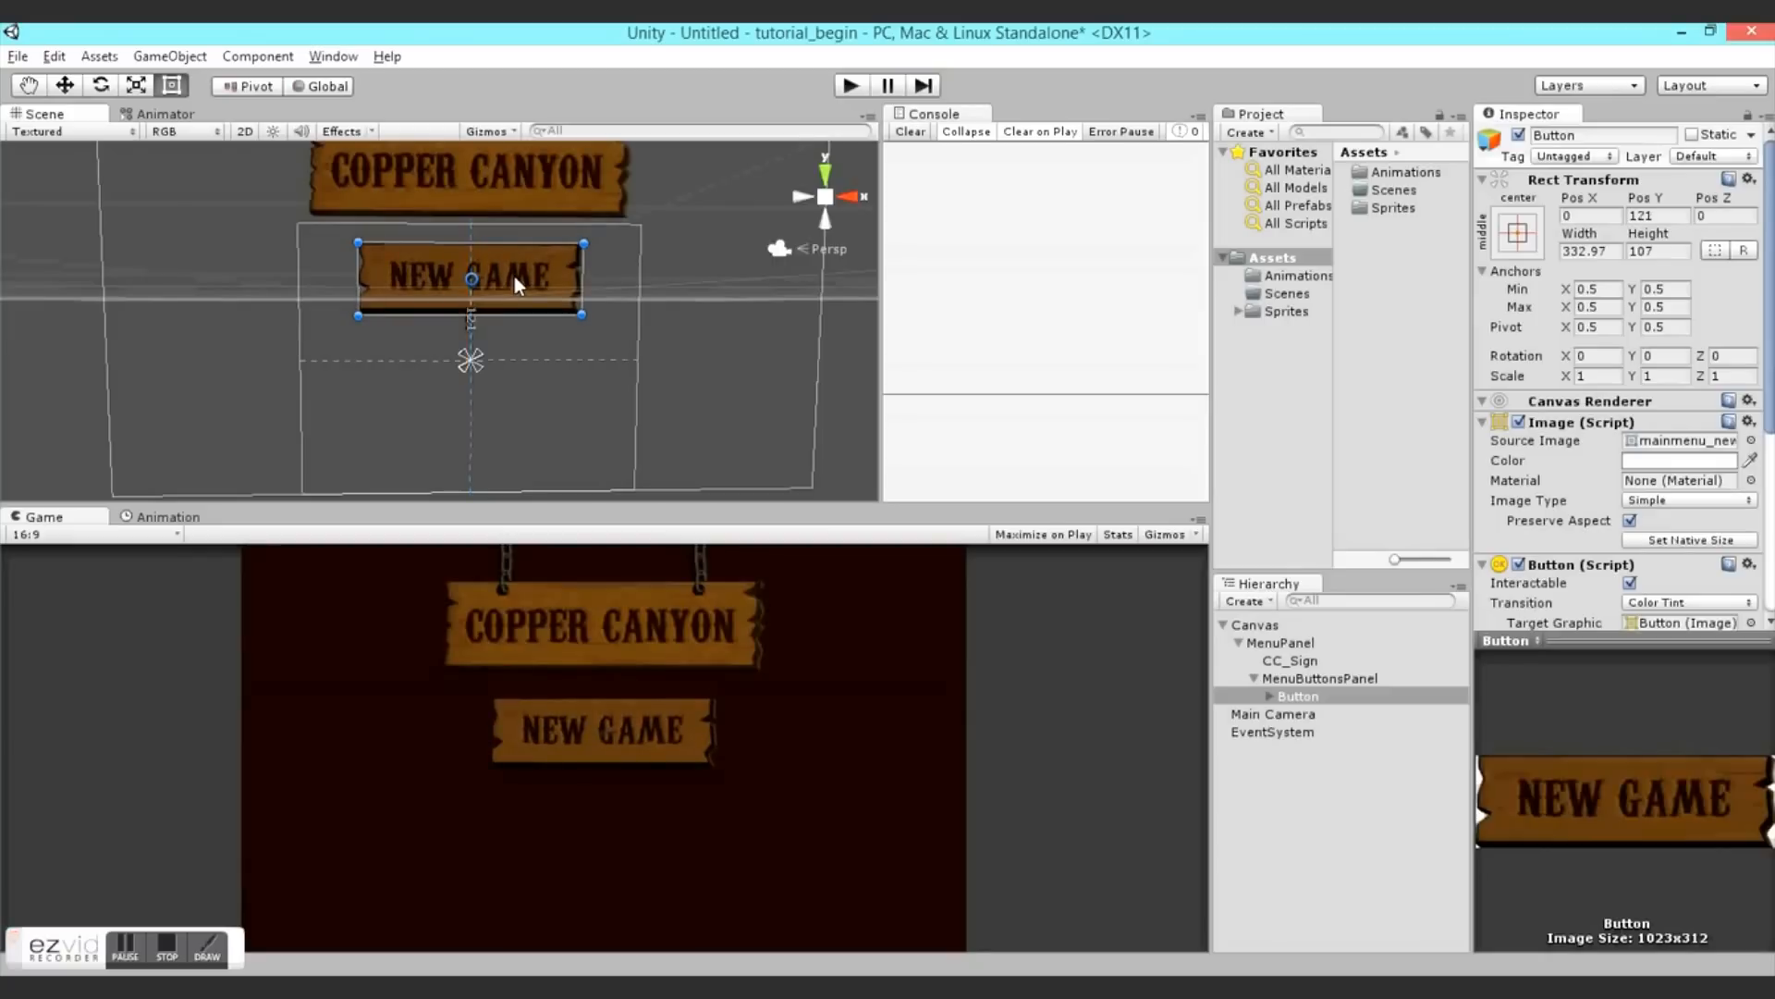
pyautogui.click(1272, 696)
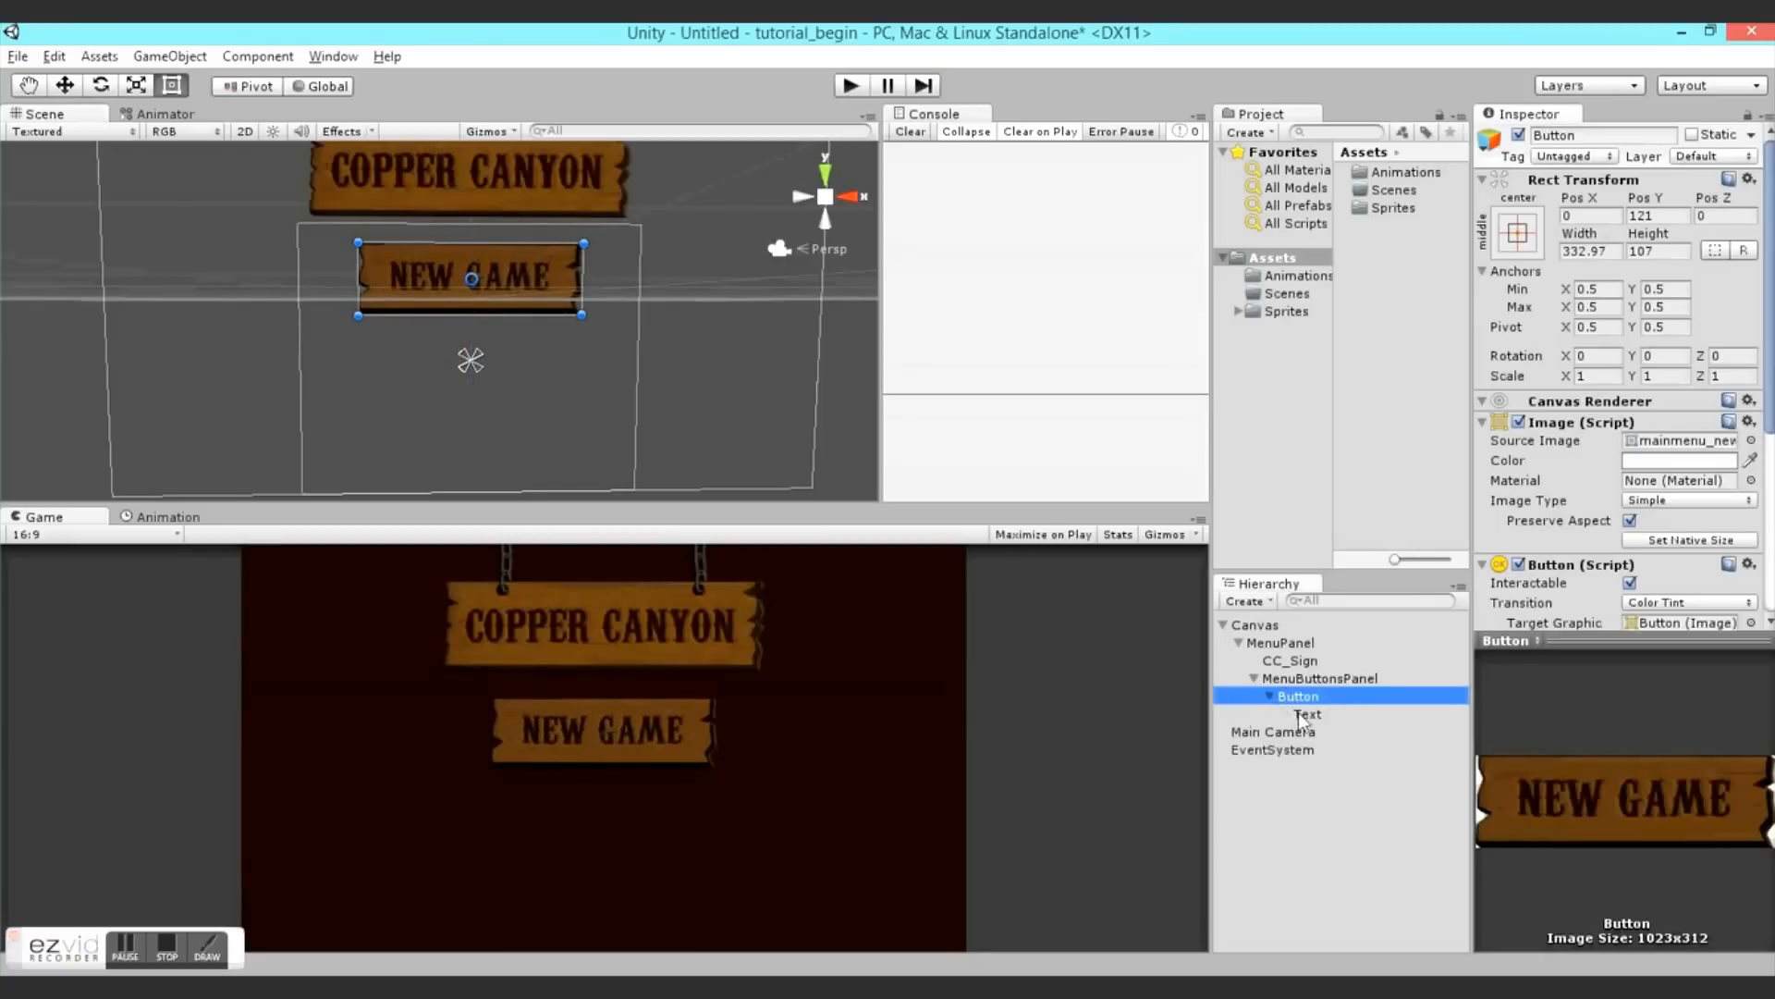
pyautogui.click(1305, 714)
pyautogui.press('Delete')
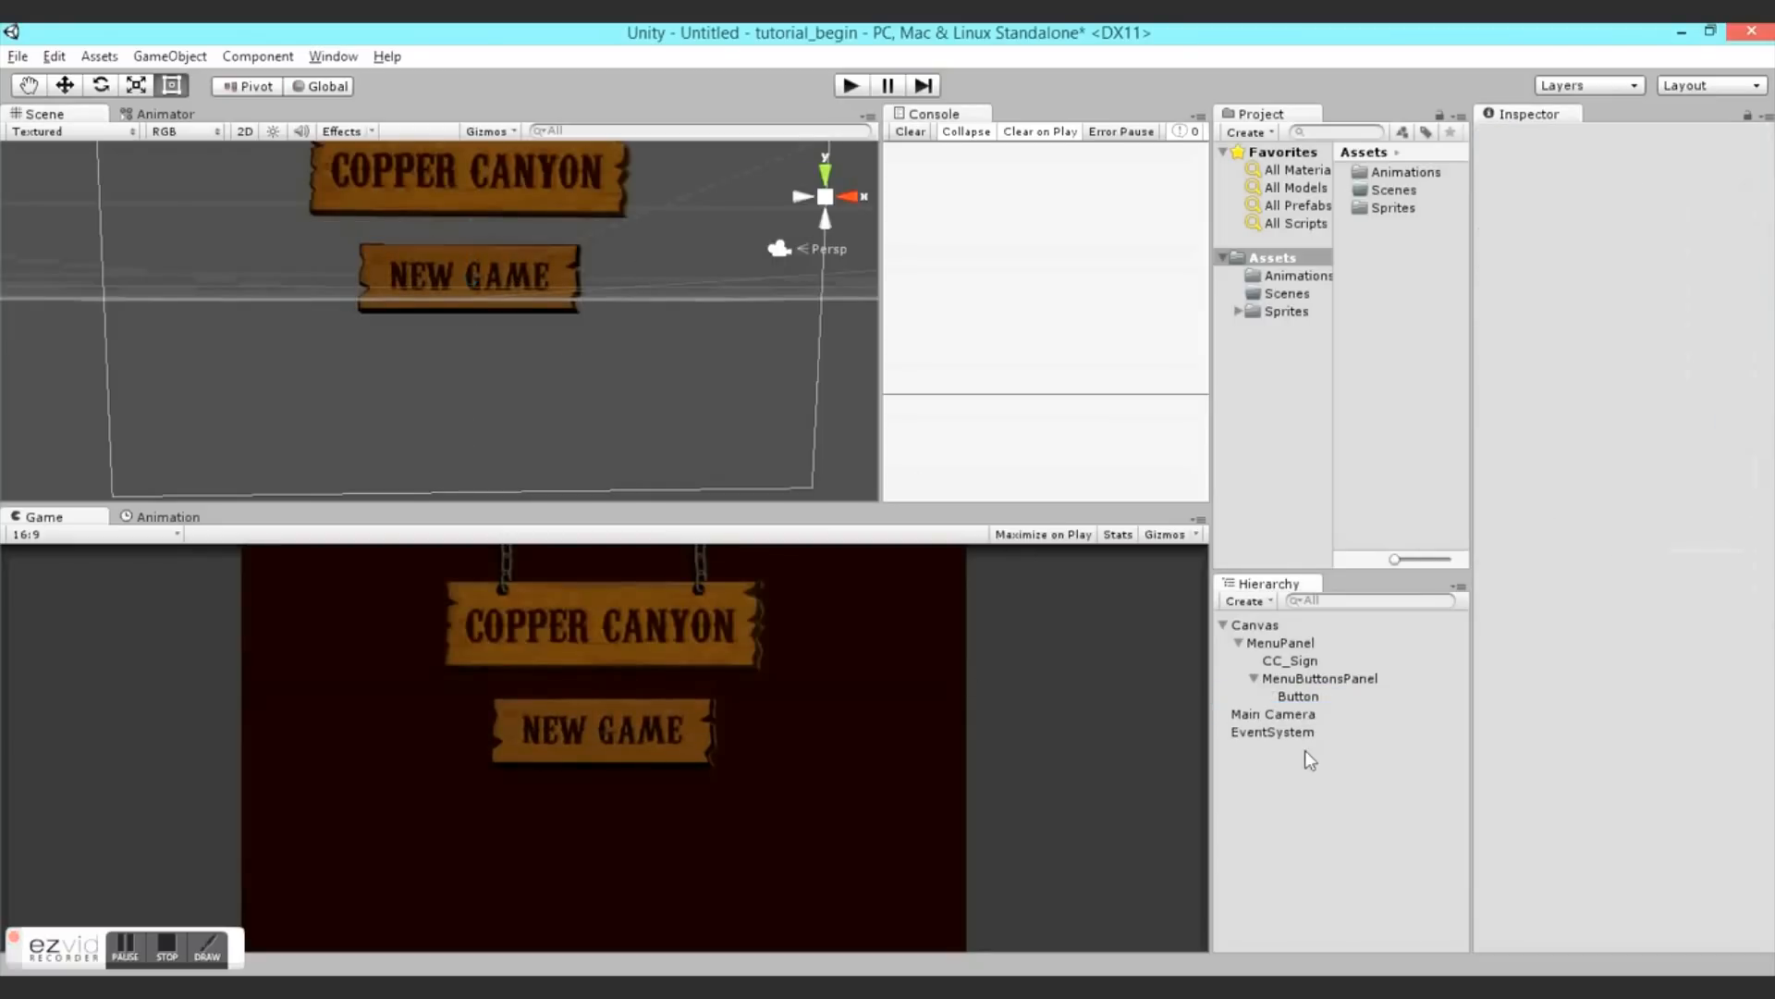
# - Create an animation clip named Menu_Button_Normal for the New Game button in the Assets folder
pyautogui.click(1296, 695)
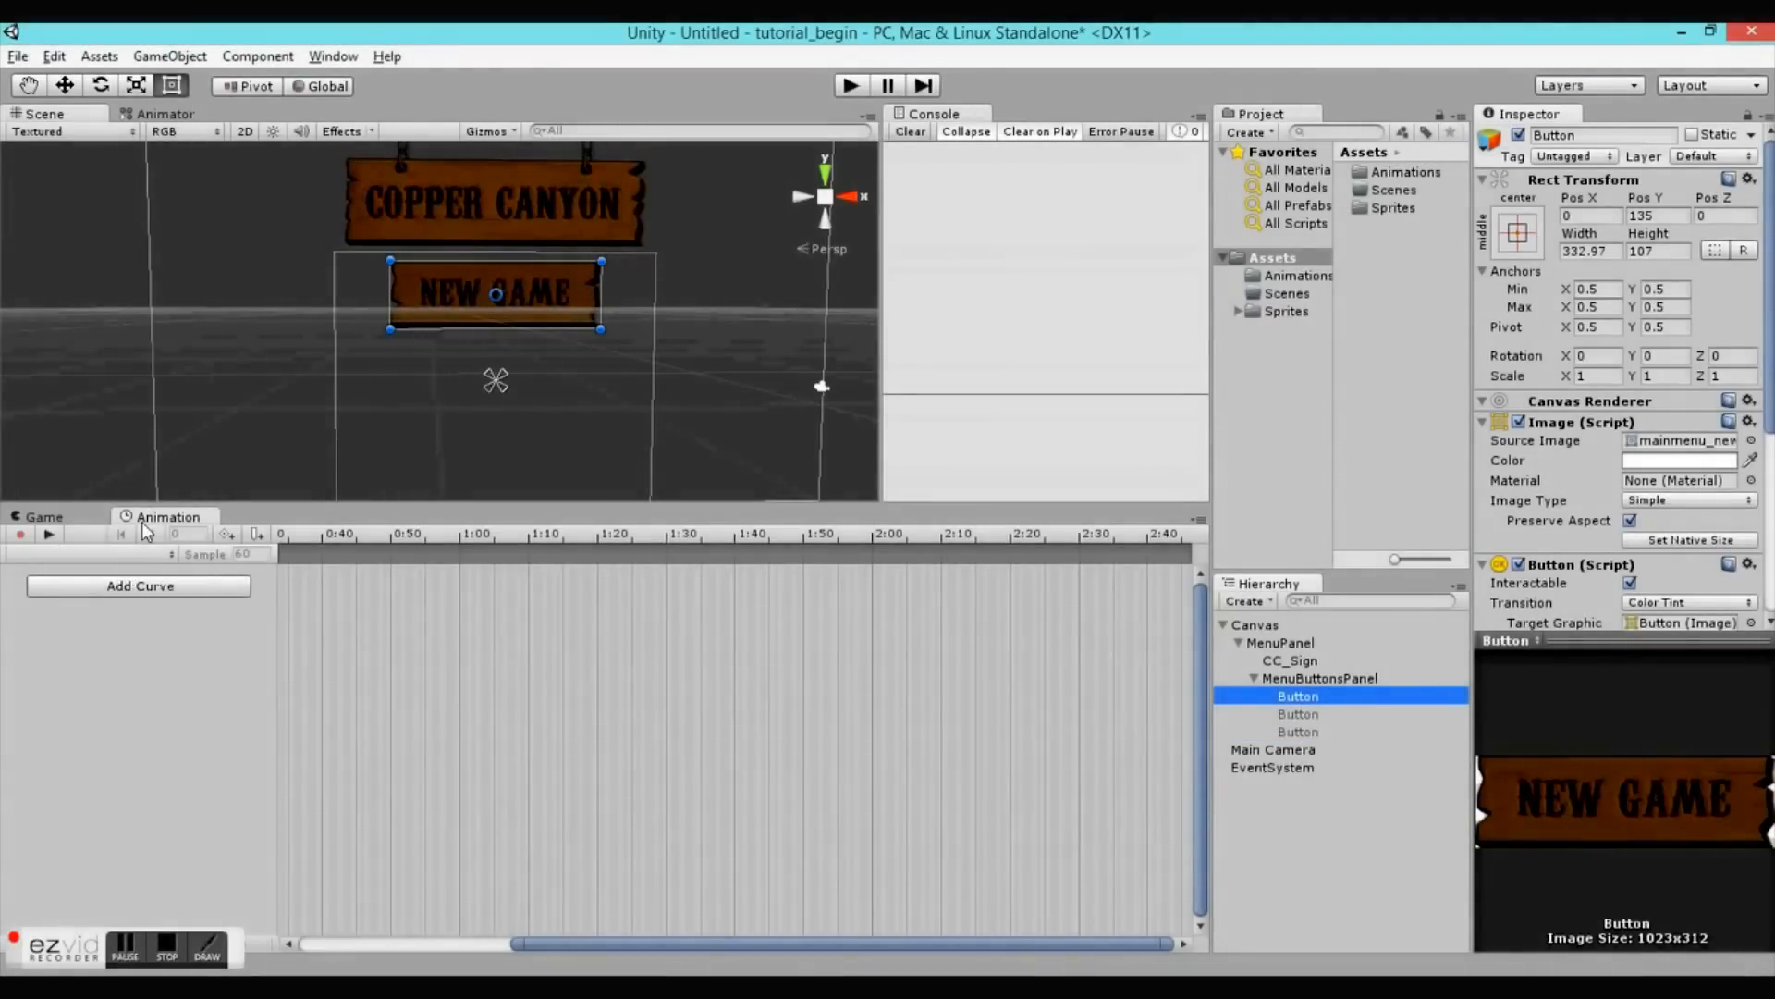
pyautogui.click(126, 553)
pyautogui.click(112, 575)
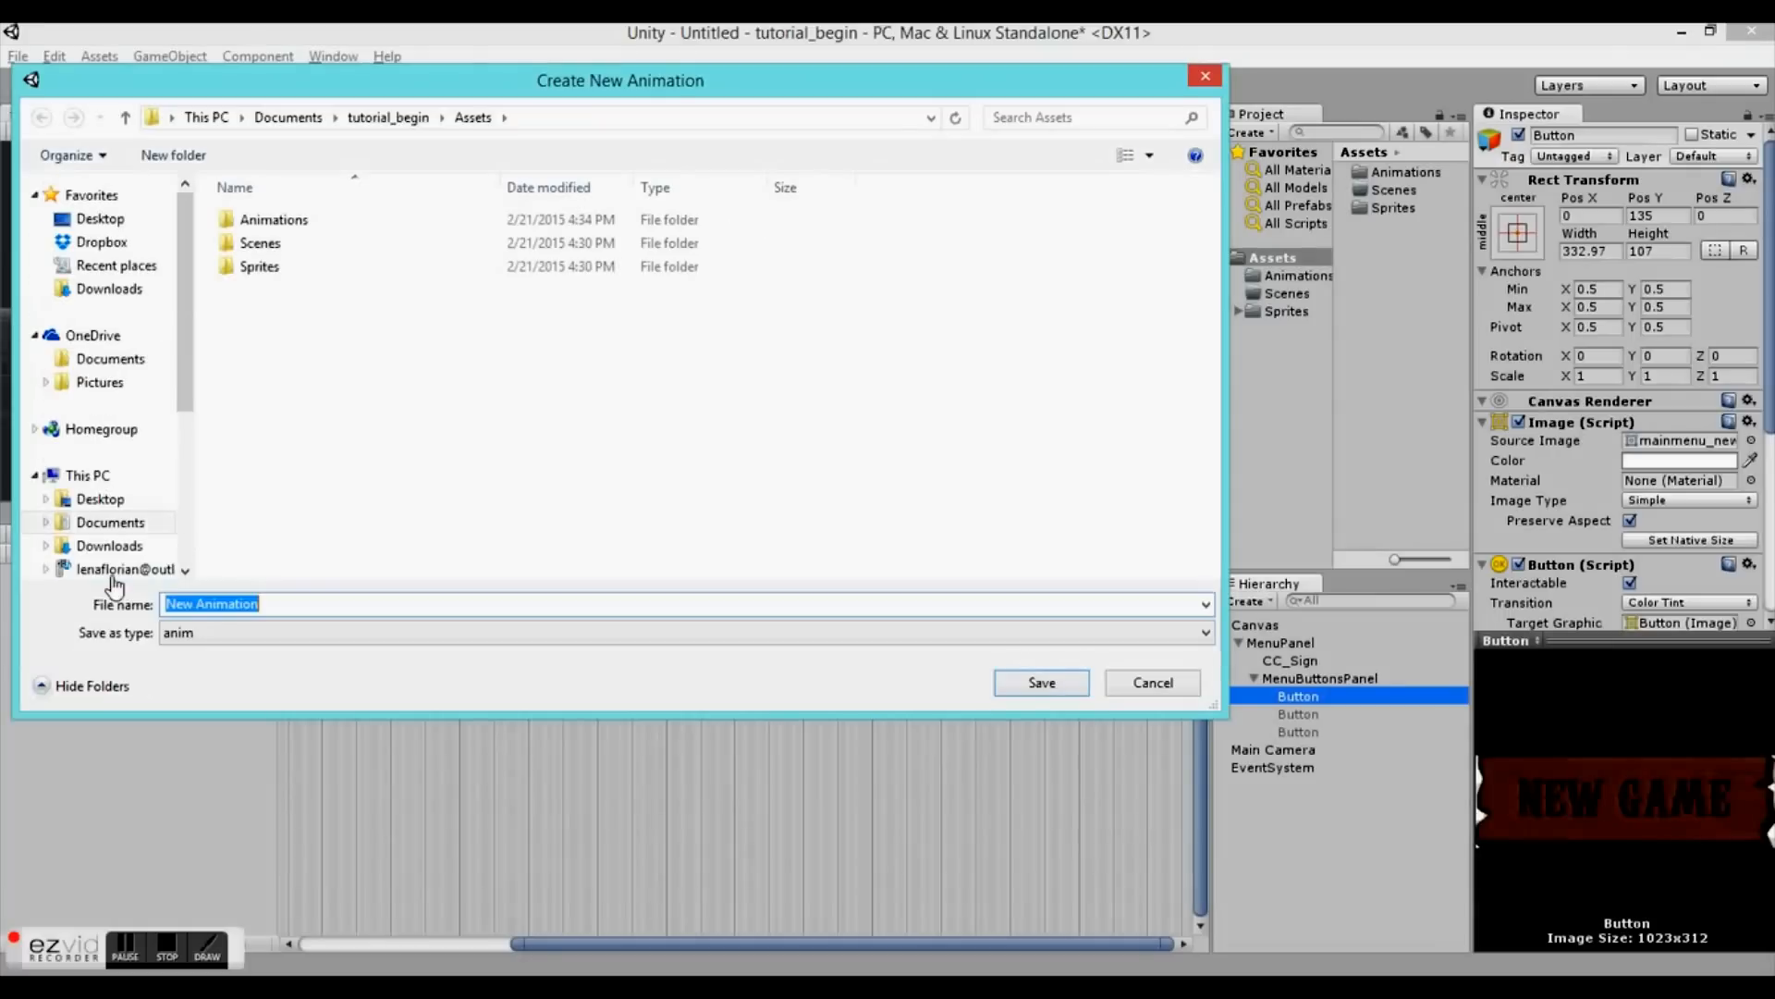
pyautogui.write('Menu_Butto')
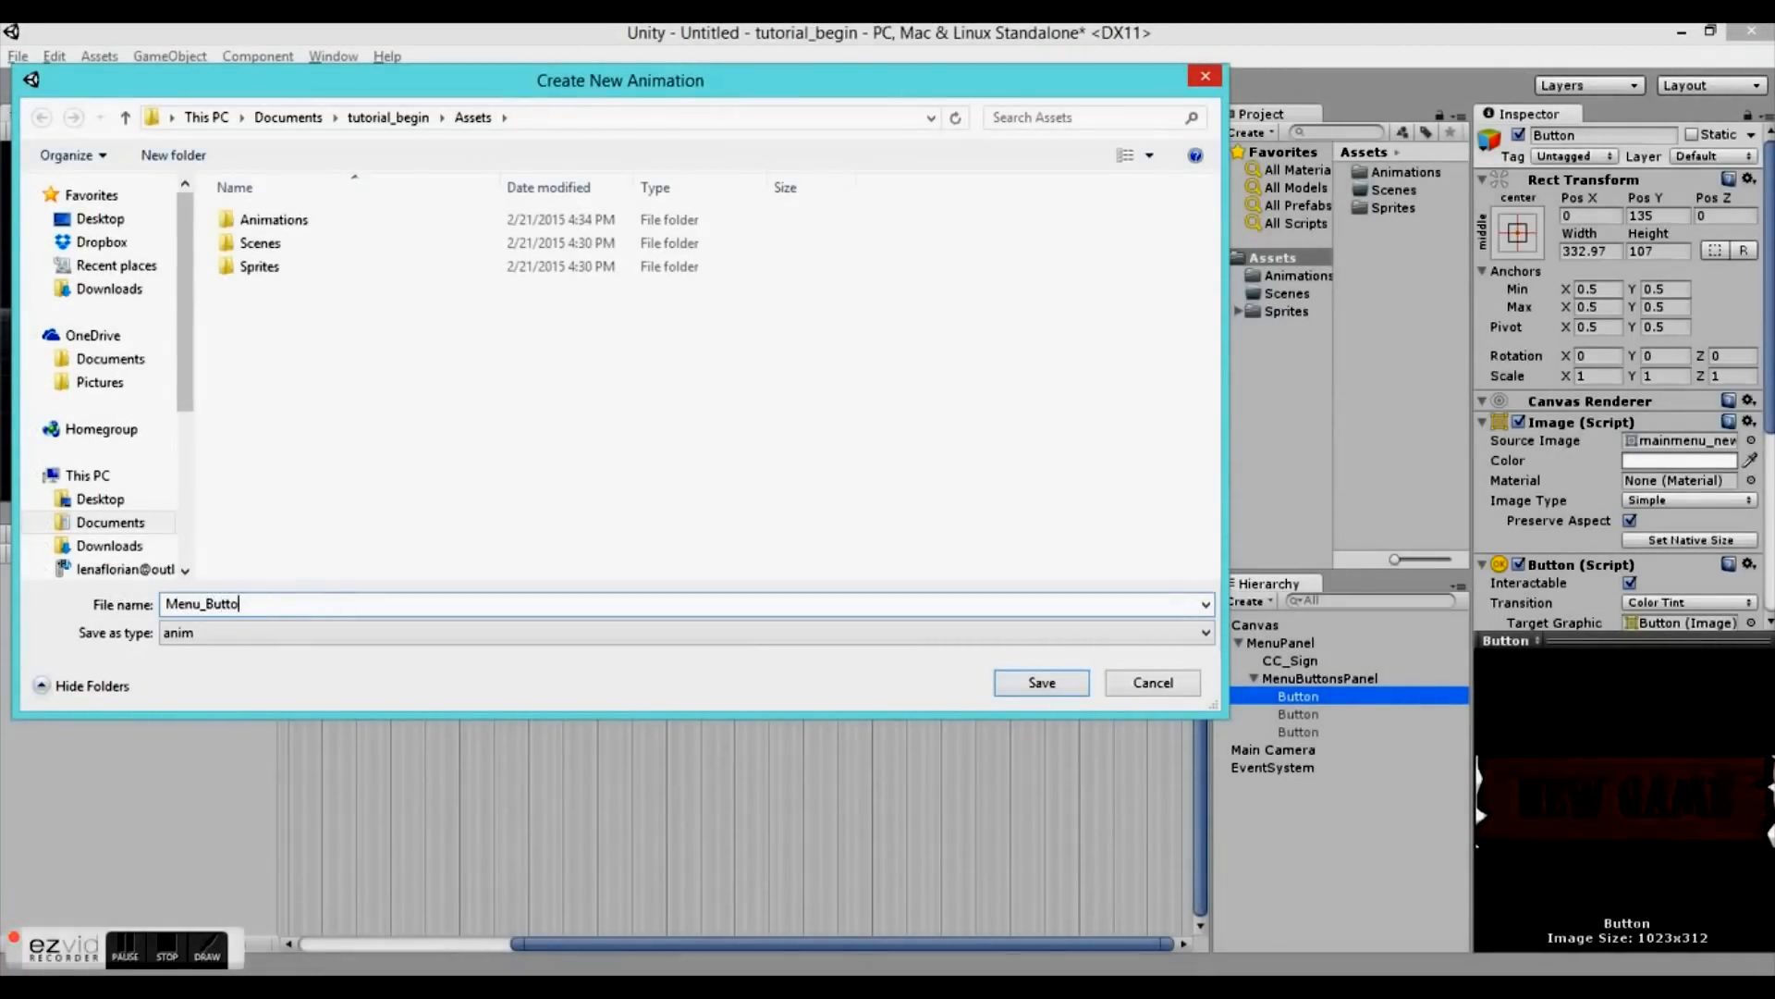
pyautogui.write('n_Normal')
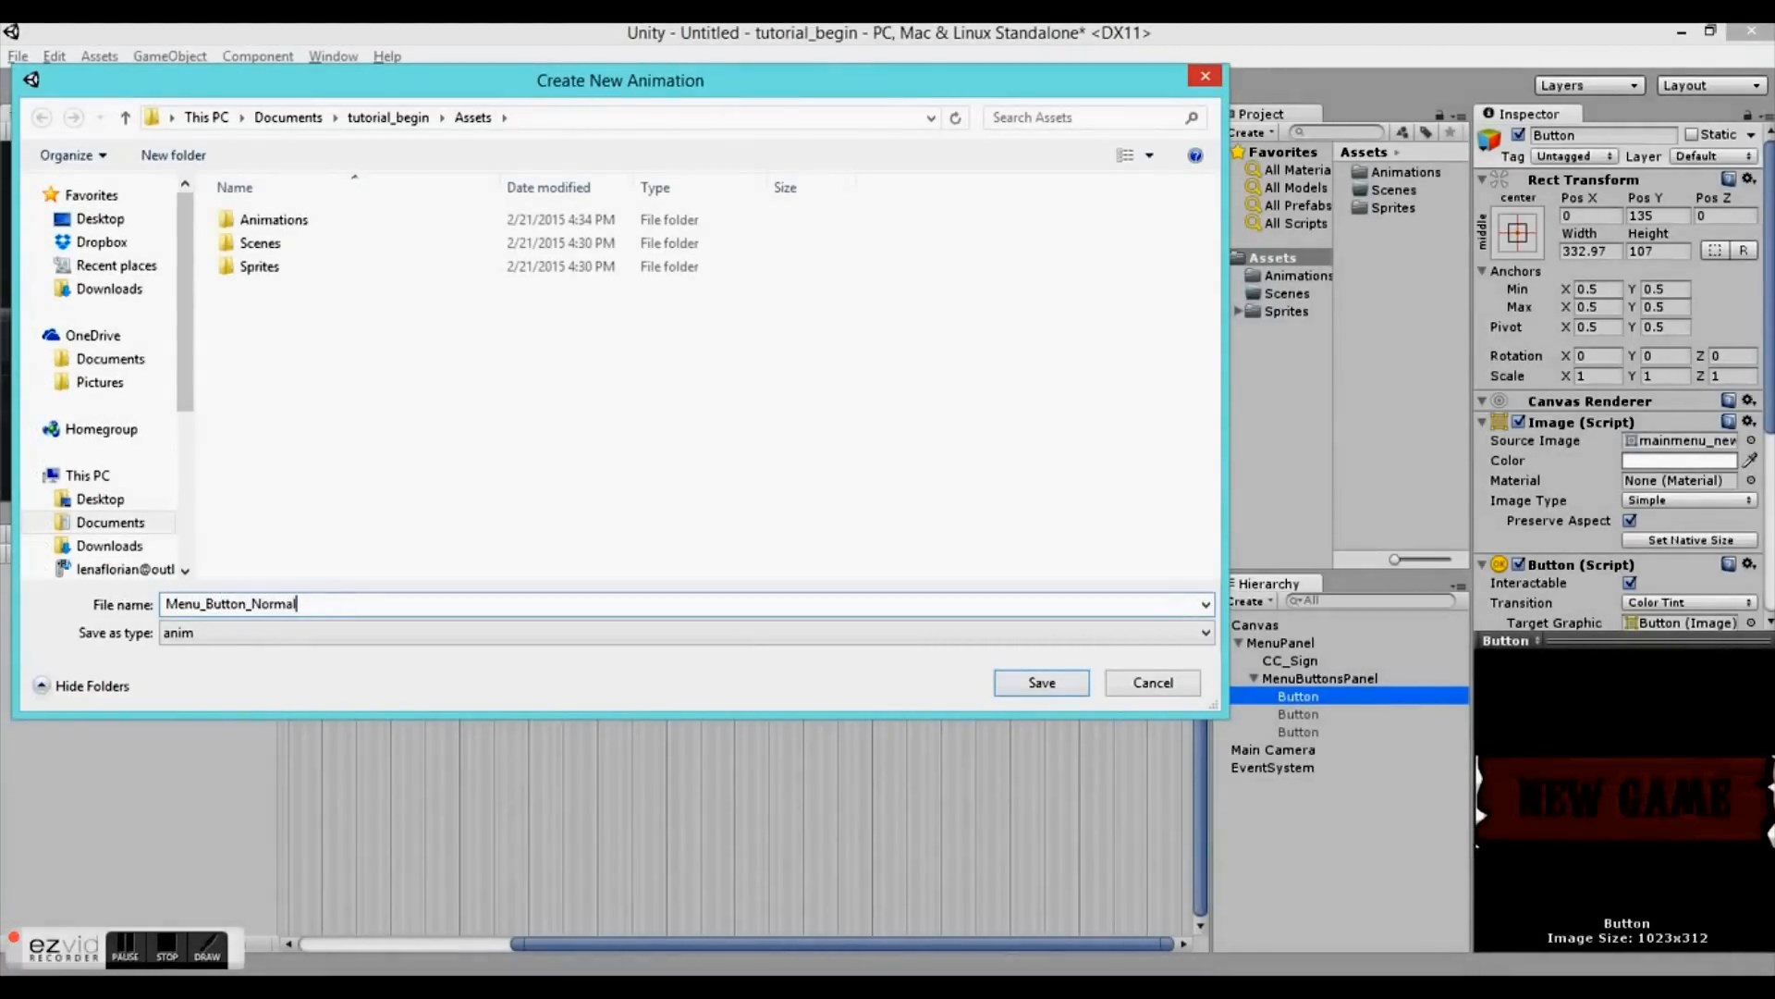
pyautogui.press('Return')
# - Create a second clip for the New Game button named Menu_Button_Highlight in the Assets folder
pyautogui.click(129, 554)
pyautogui.click(92, 611)
pyautogui.write('Menu')
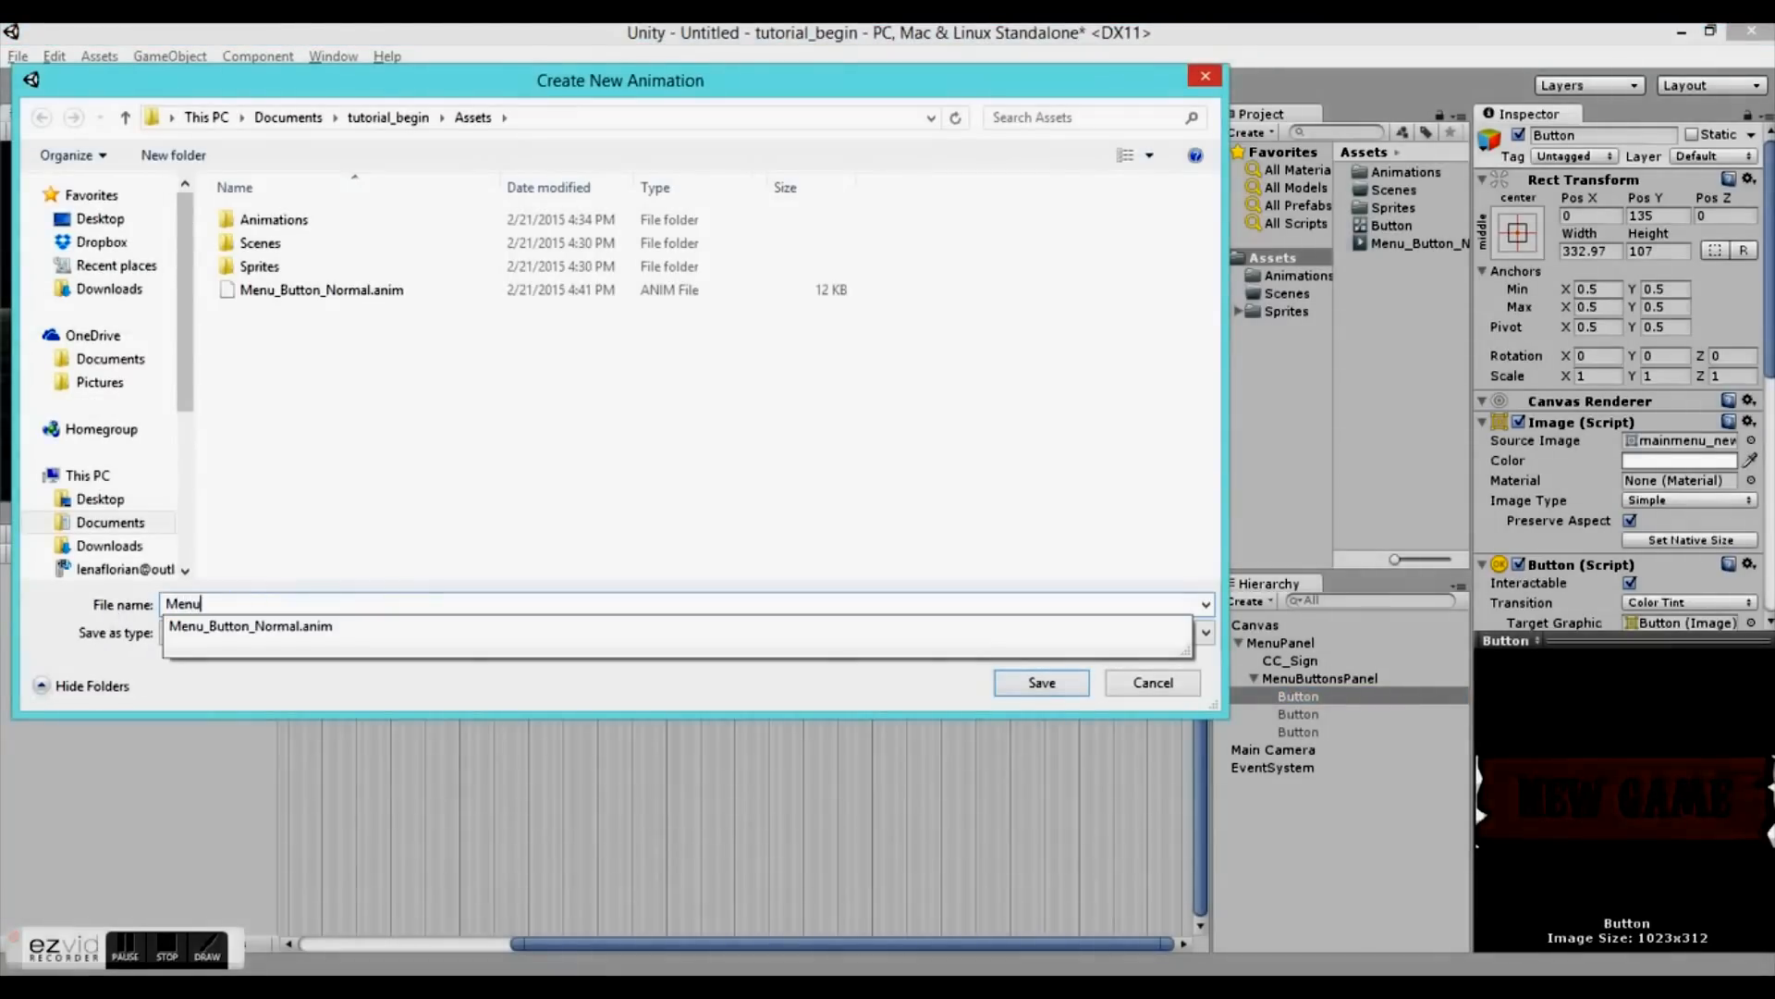
pyautogui.write('_H')
pyautogui.press('BackSpace')
pyautogui.press('BackSpace')
pyautogui.write('_Button_Highlight')
pyautogui.press('Return')
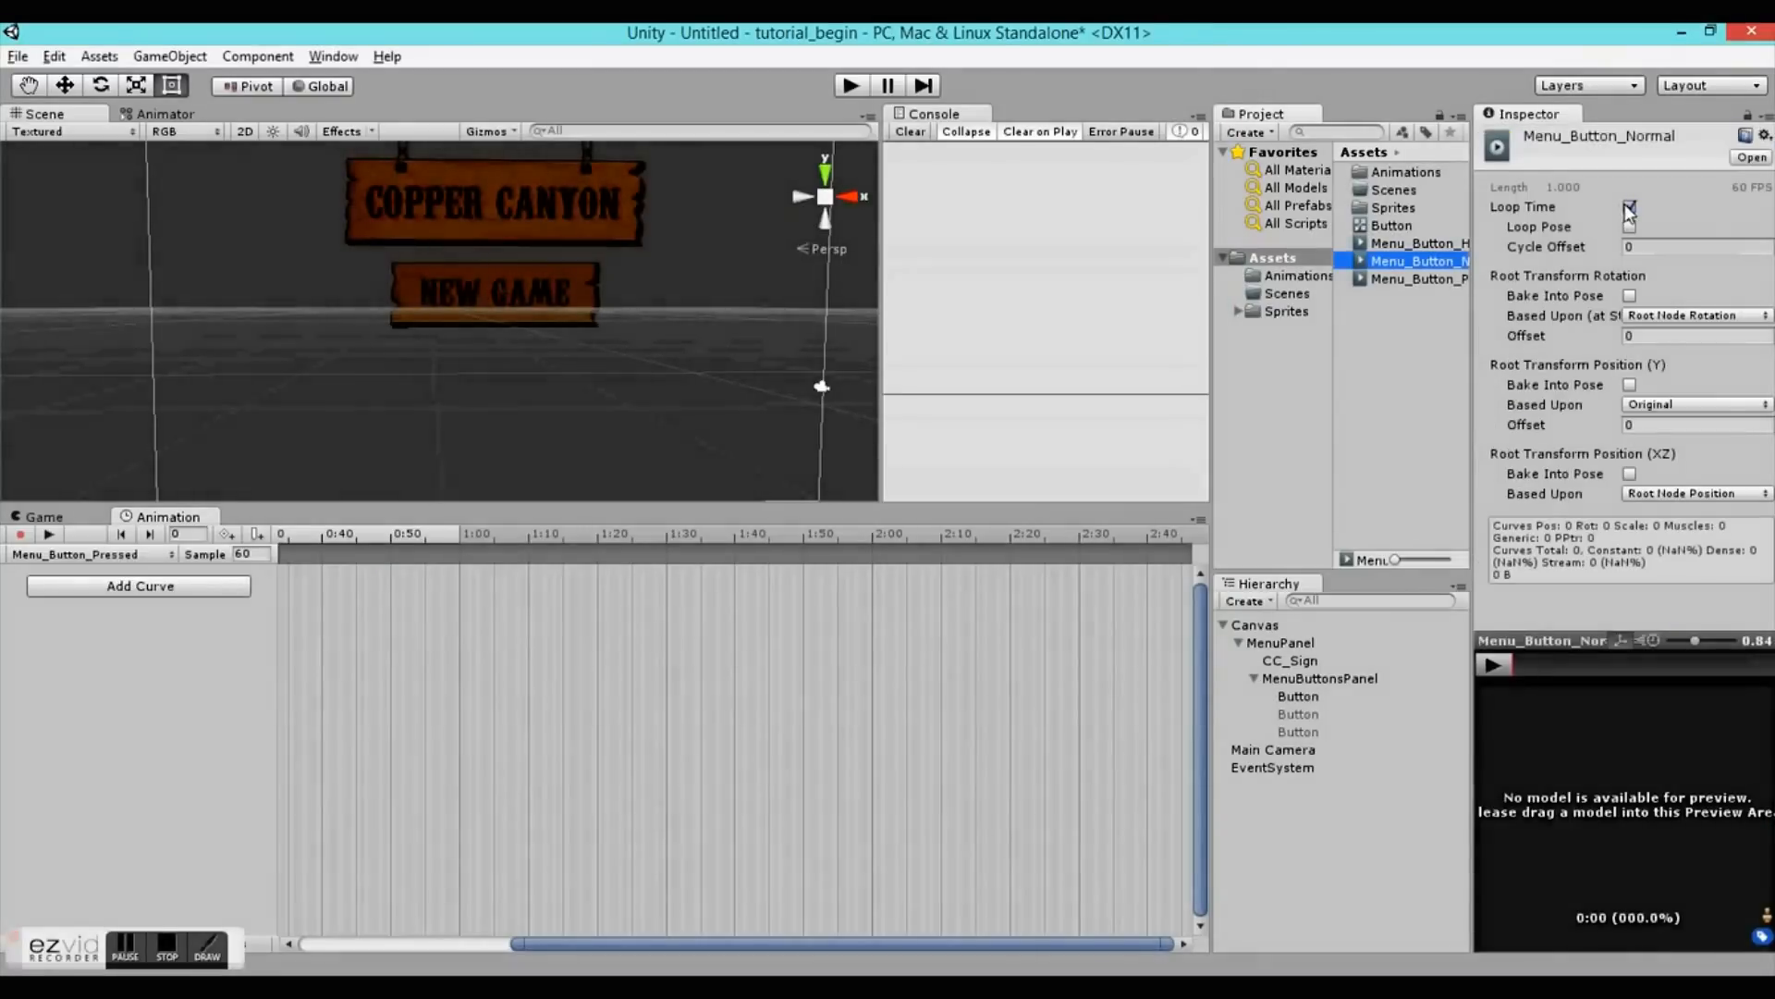
# - In the Menu_Button_Highlight clip, record the New Game button's source image as mainmenu_newgame_sign_active at frame 0
pyautogui.scroll(3, 551, 361)
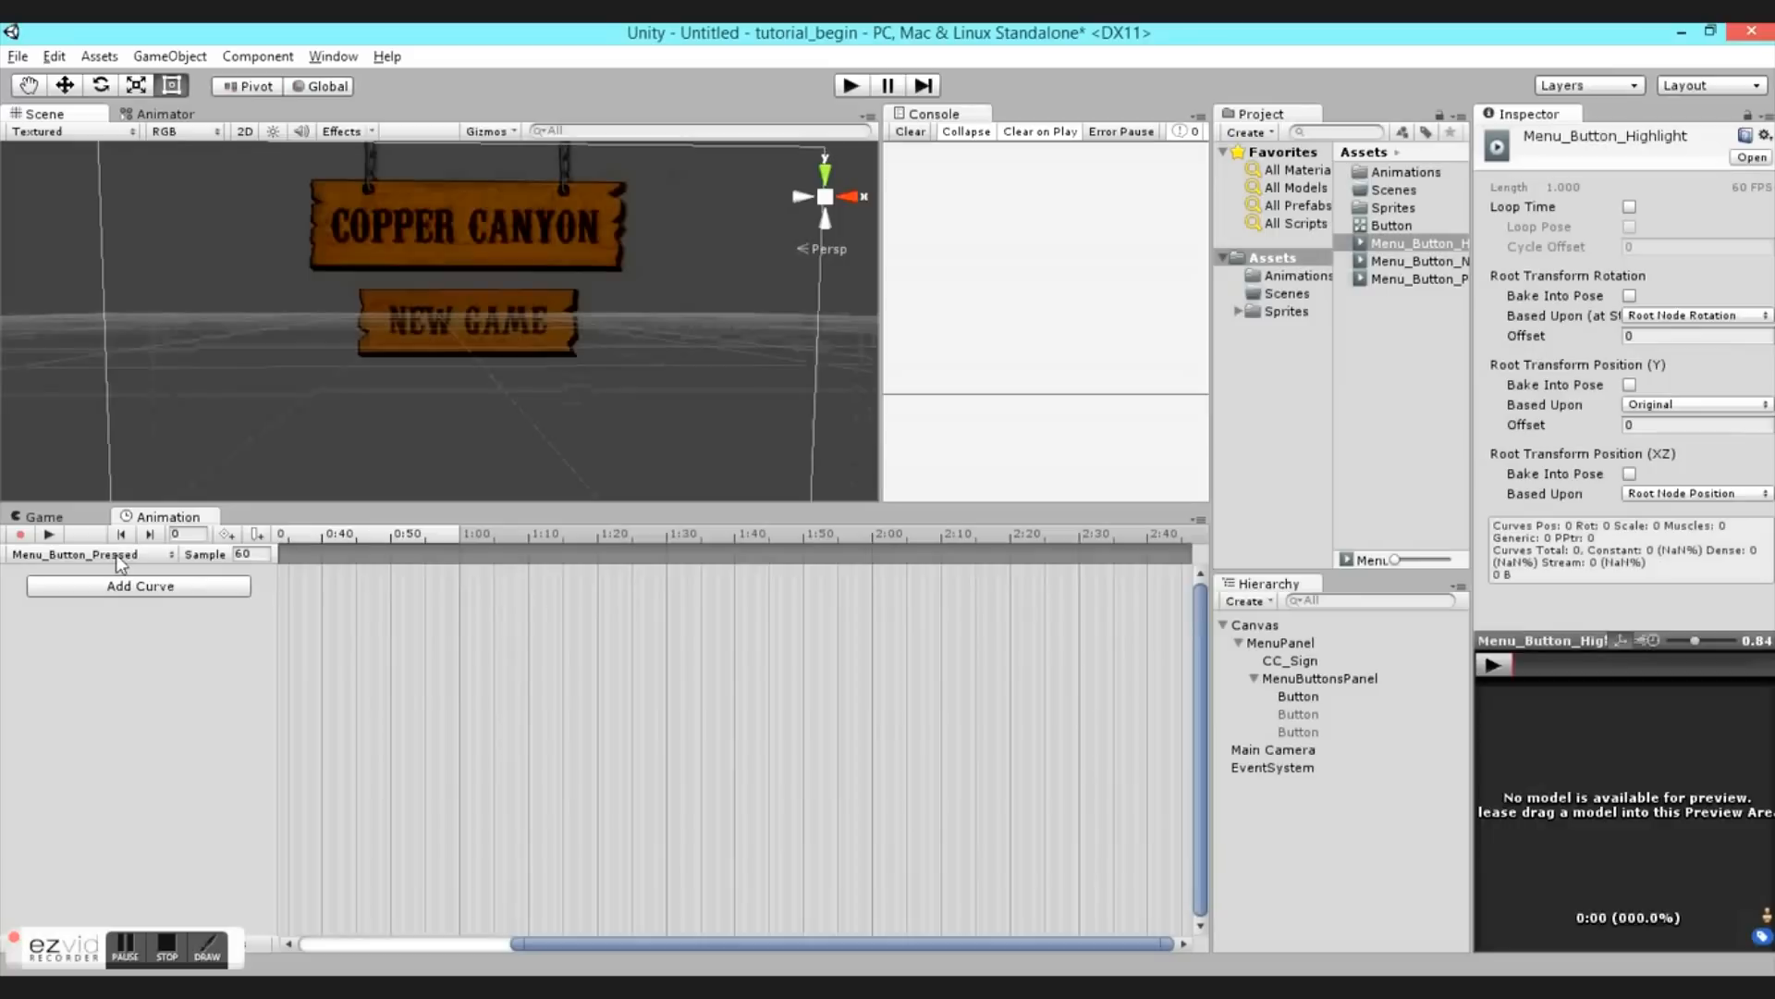
pyautogui.click(93, 553)
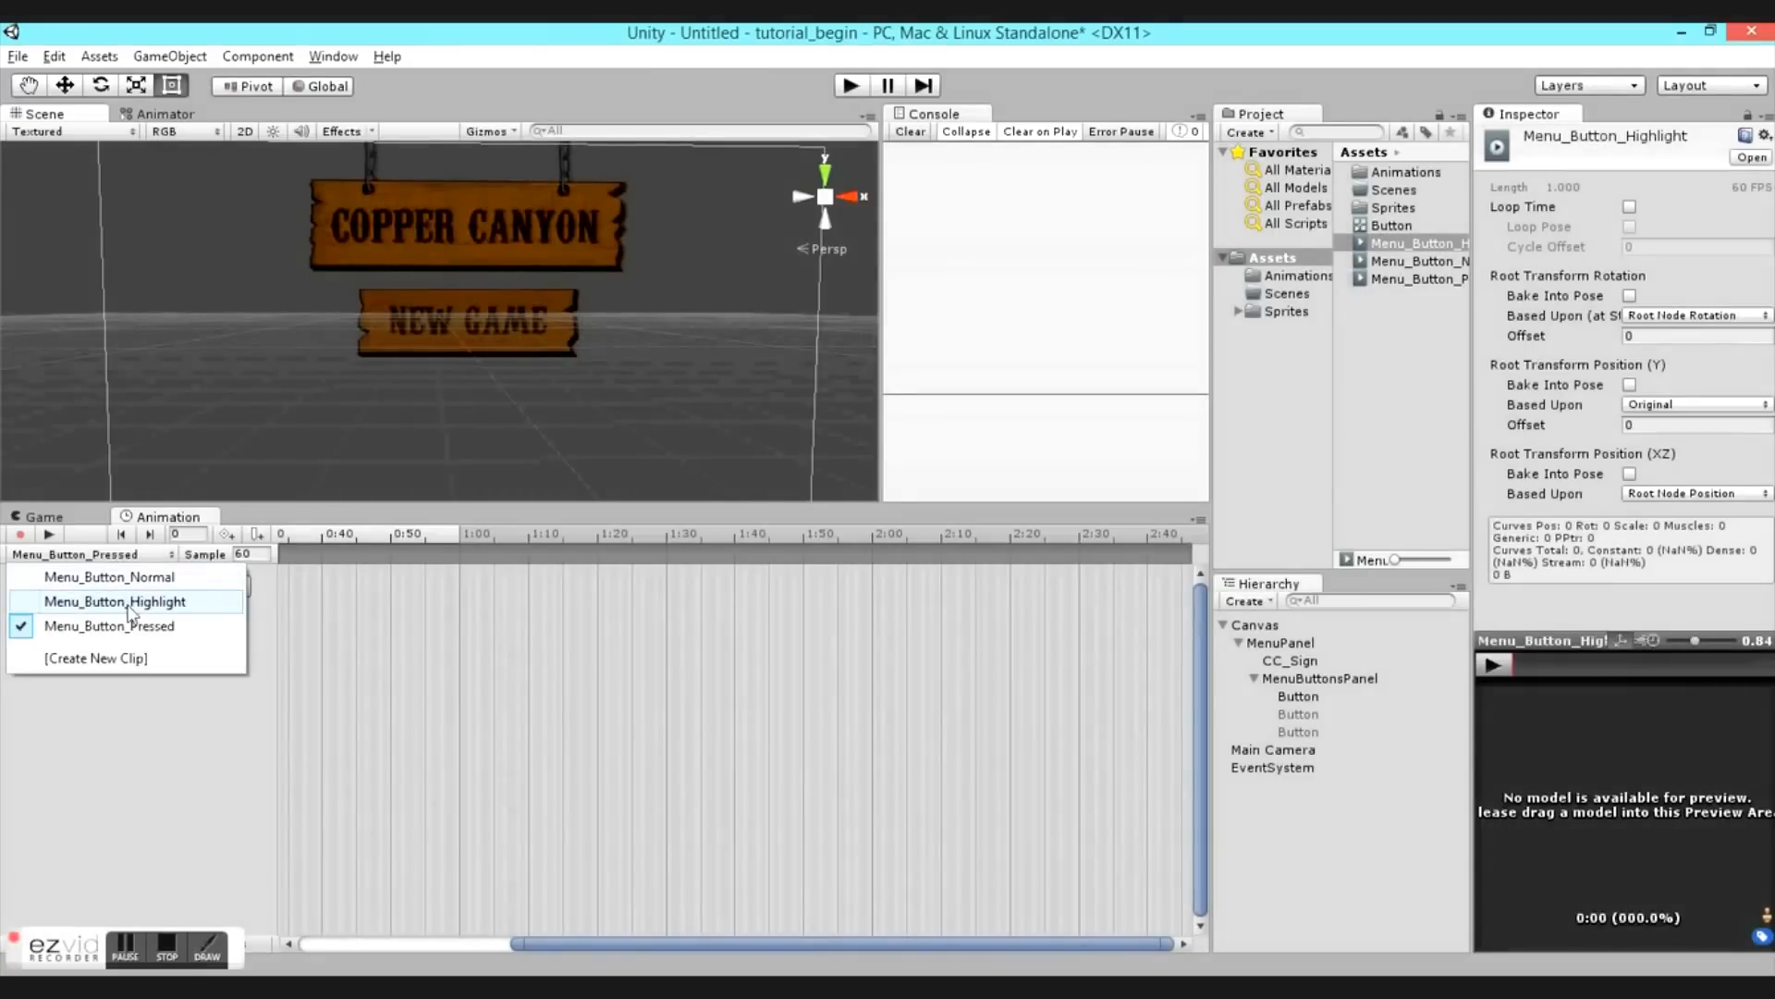
pyautogui.click(130, 601)
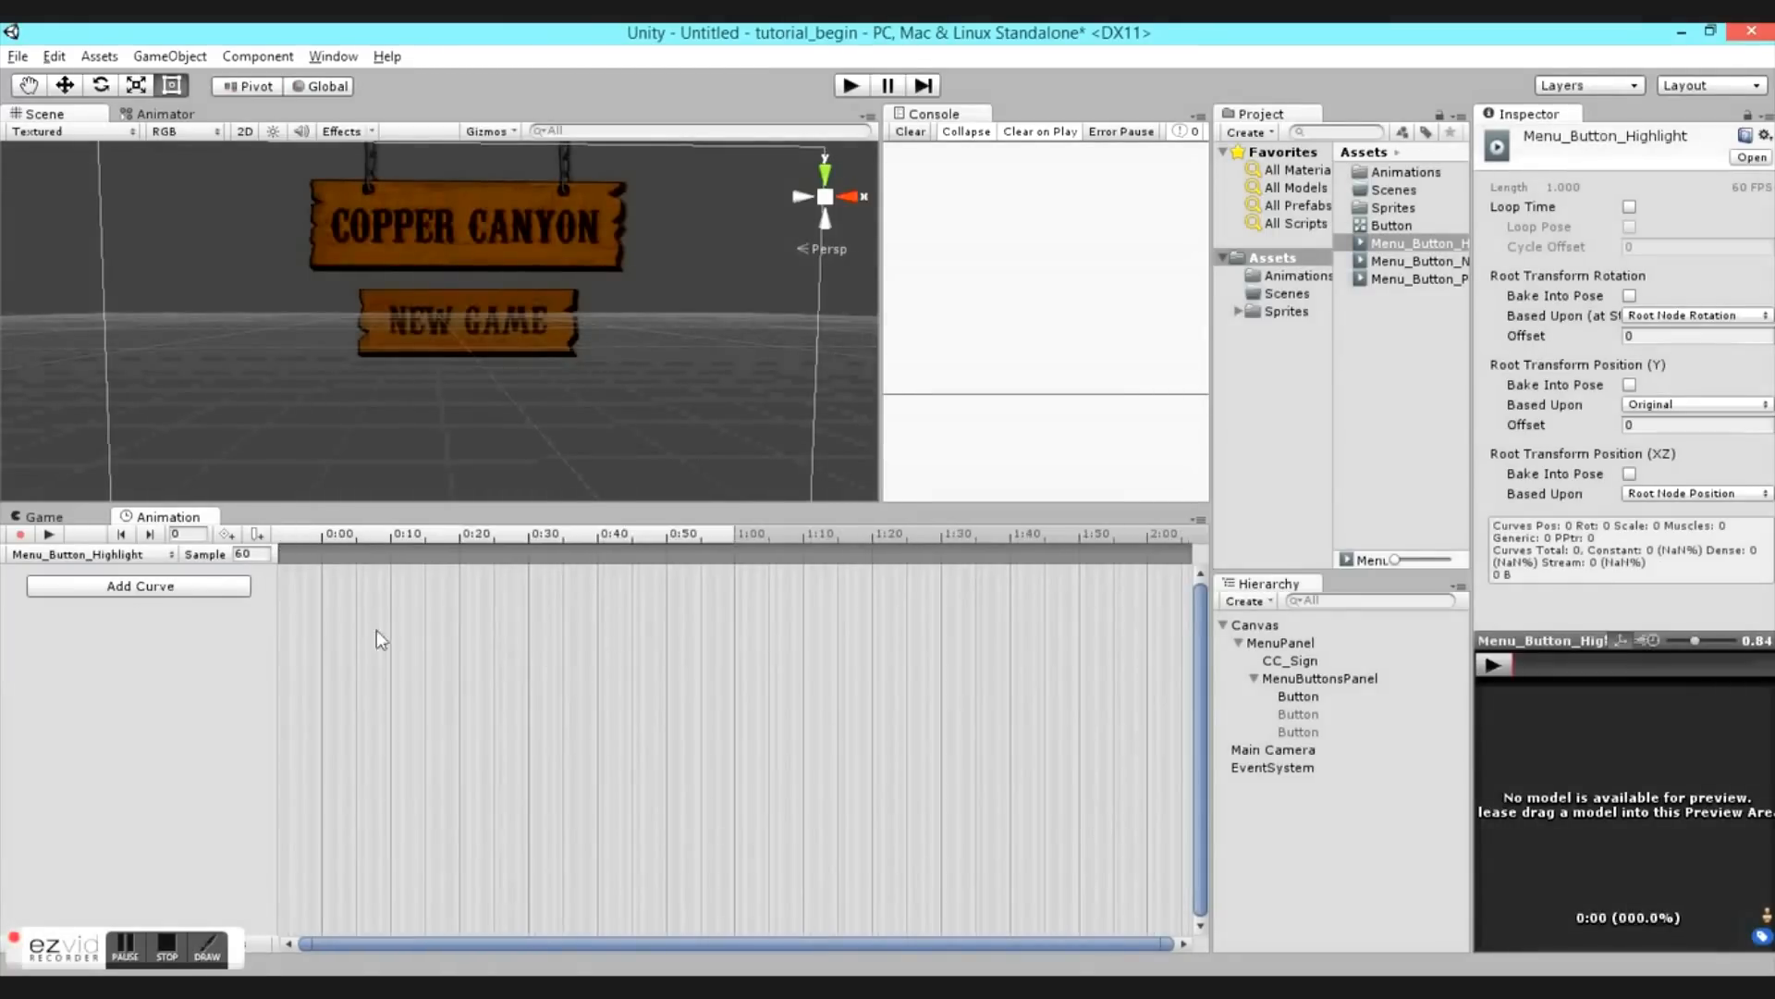
pyautogui.click(333, 534)
pyautogui.moveTo(334, 534); pyautogui.dragTo(312, 527)
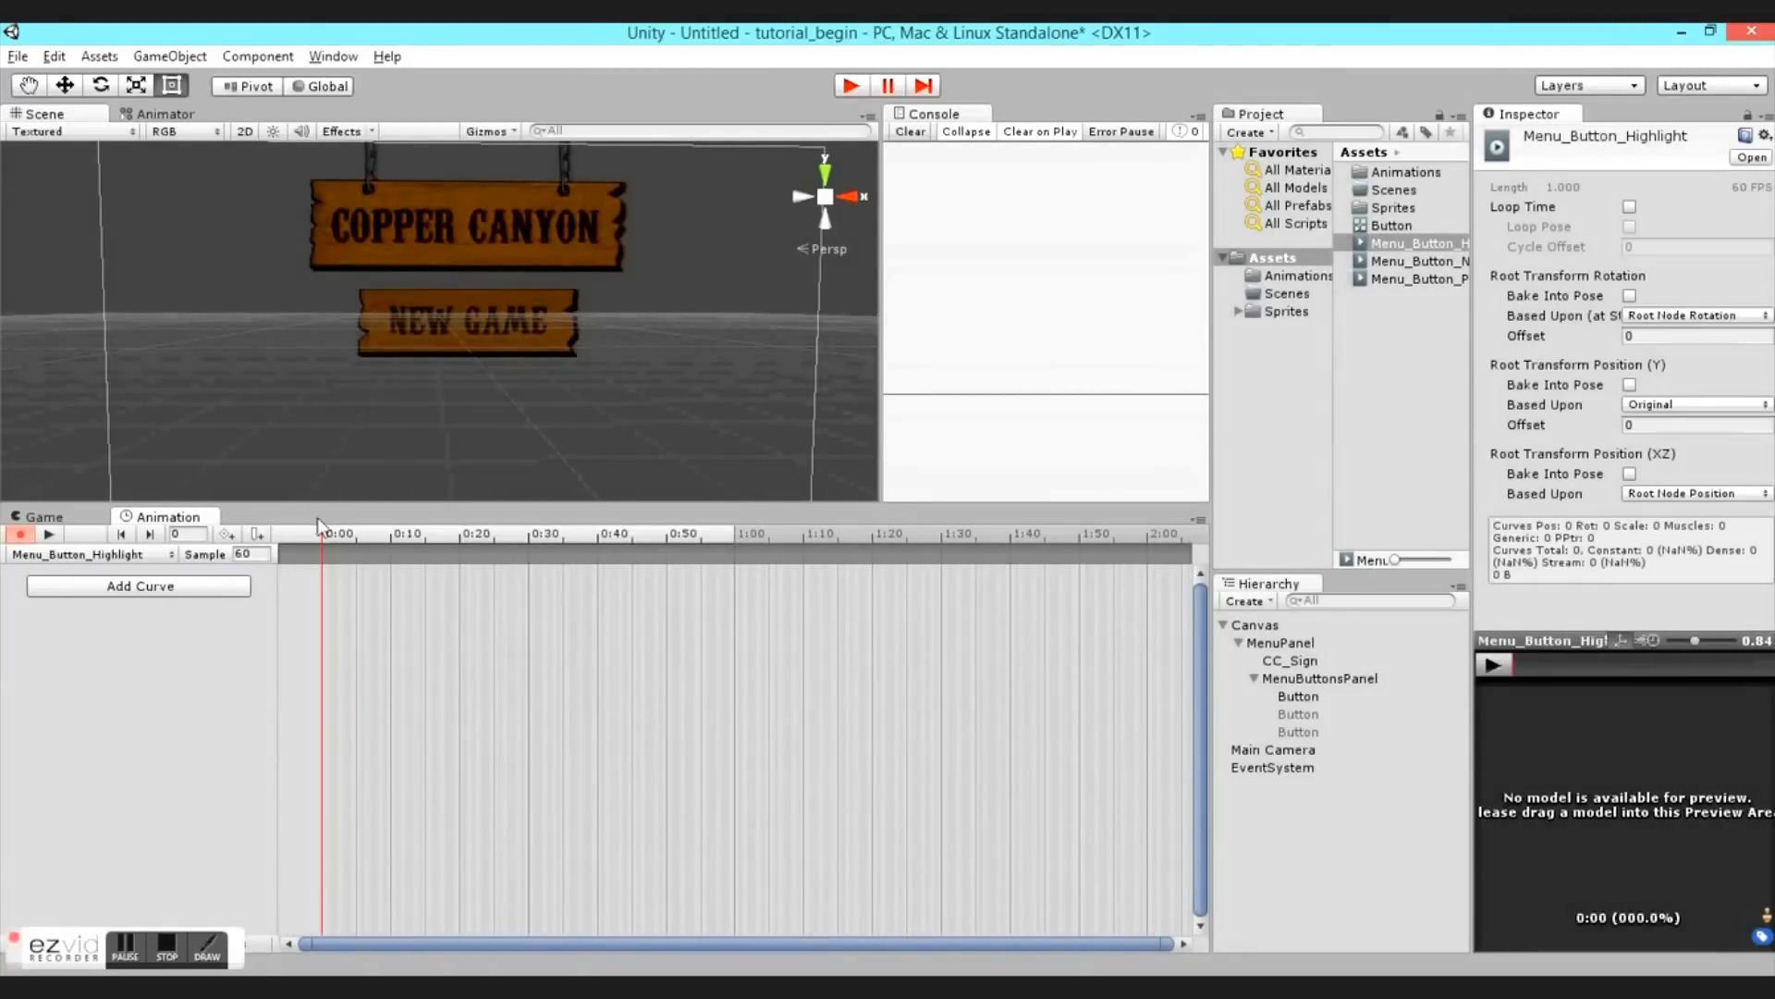
pyautogui.click(1323, 703)
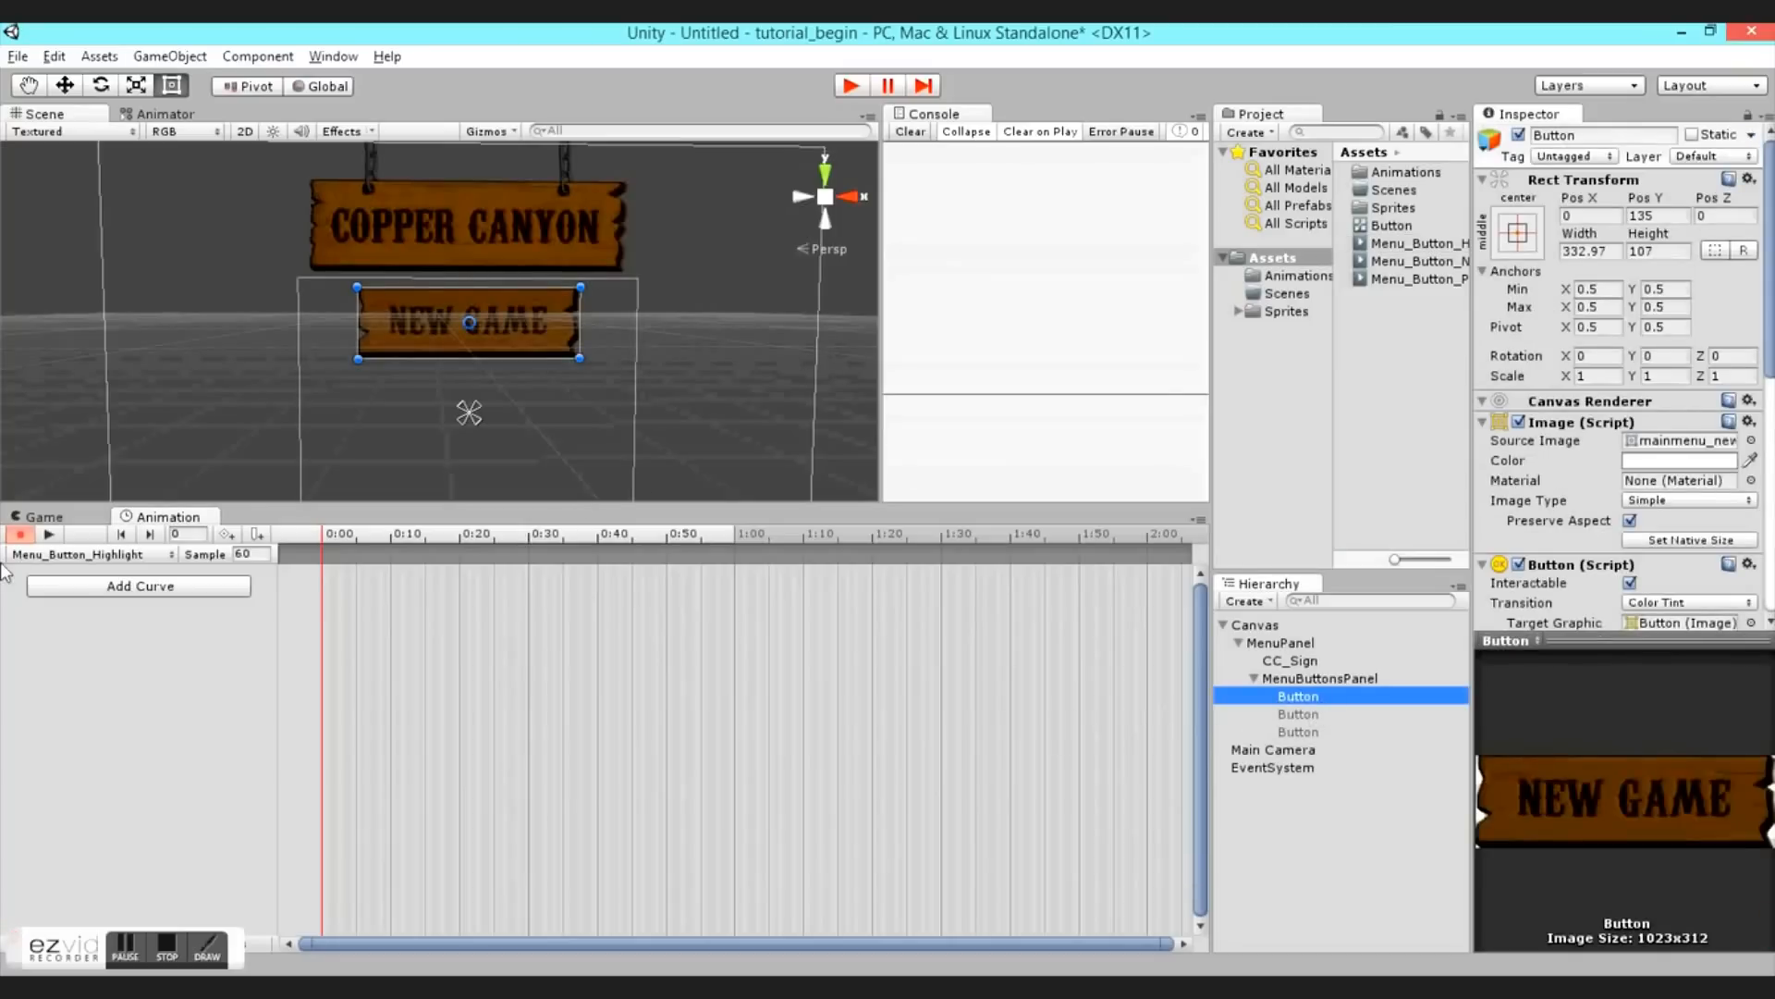
pyautogui.click(333, 553)
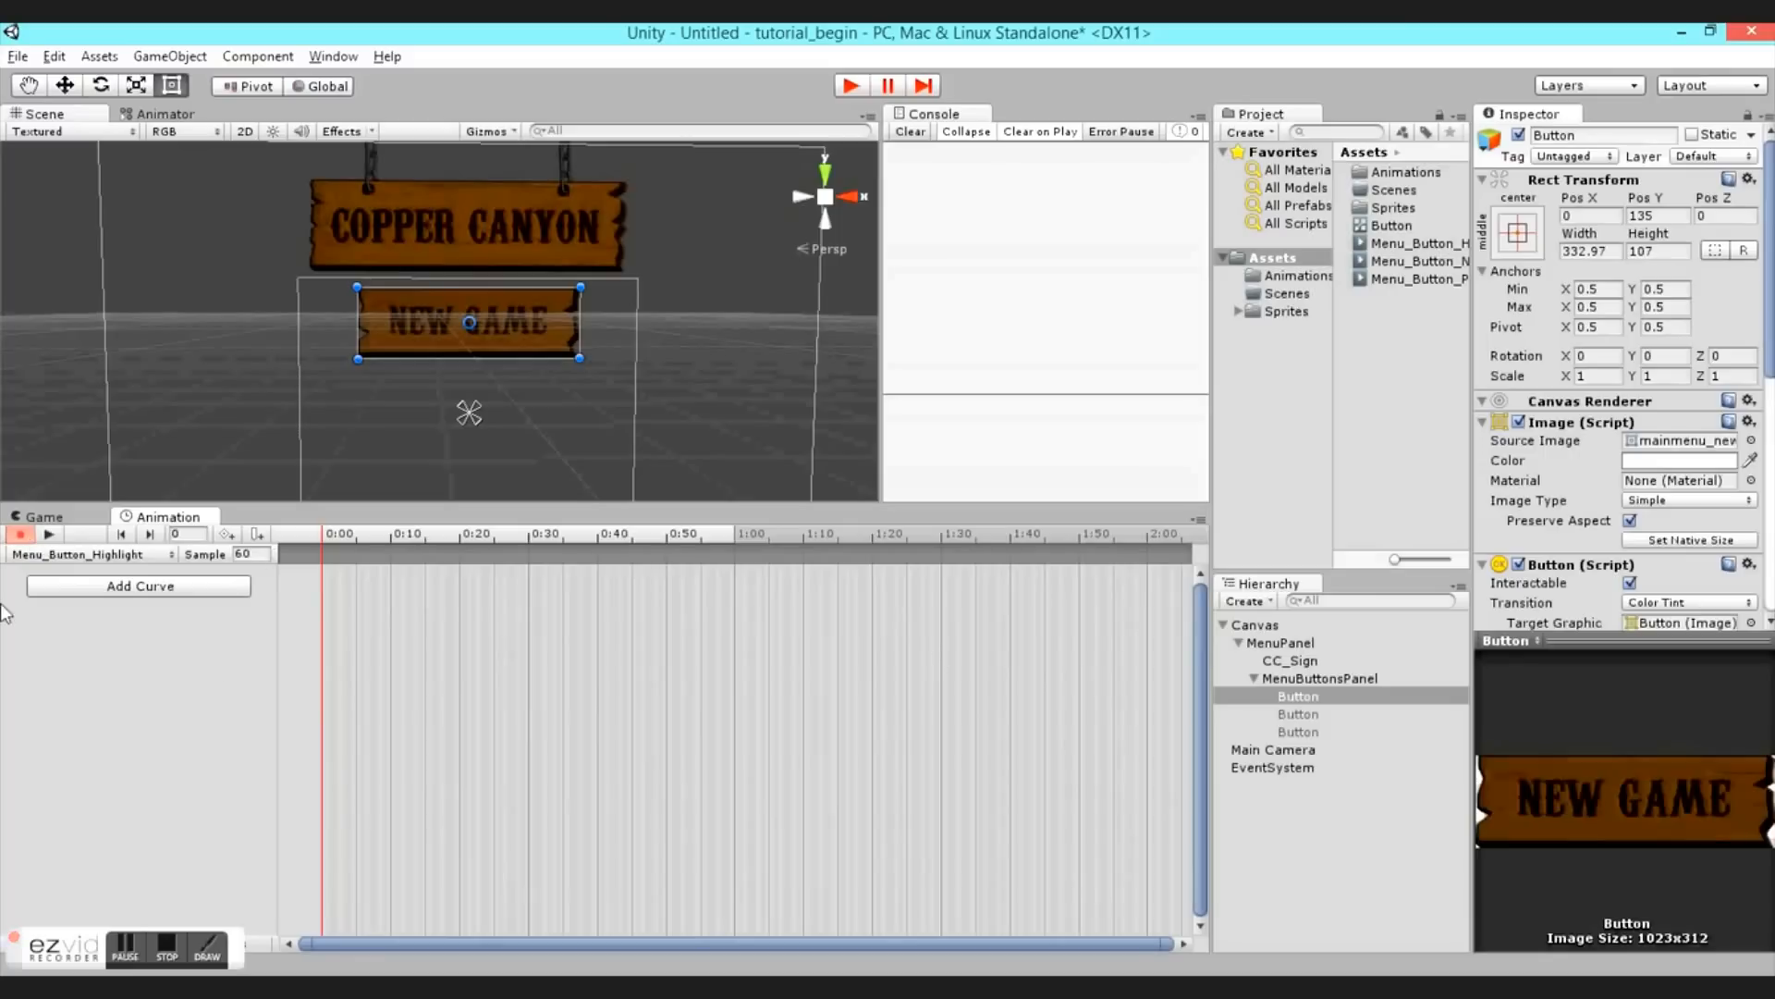
pyautogui.click(18, 533)
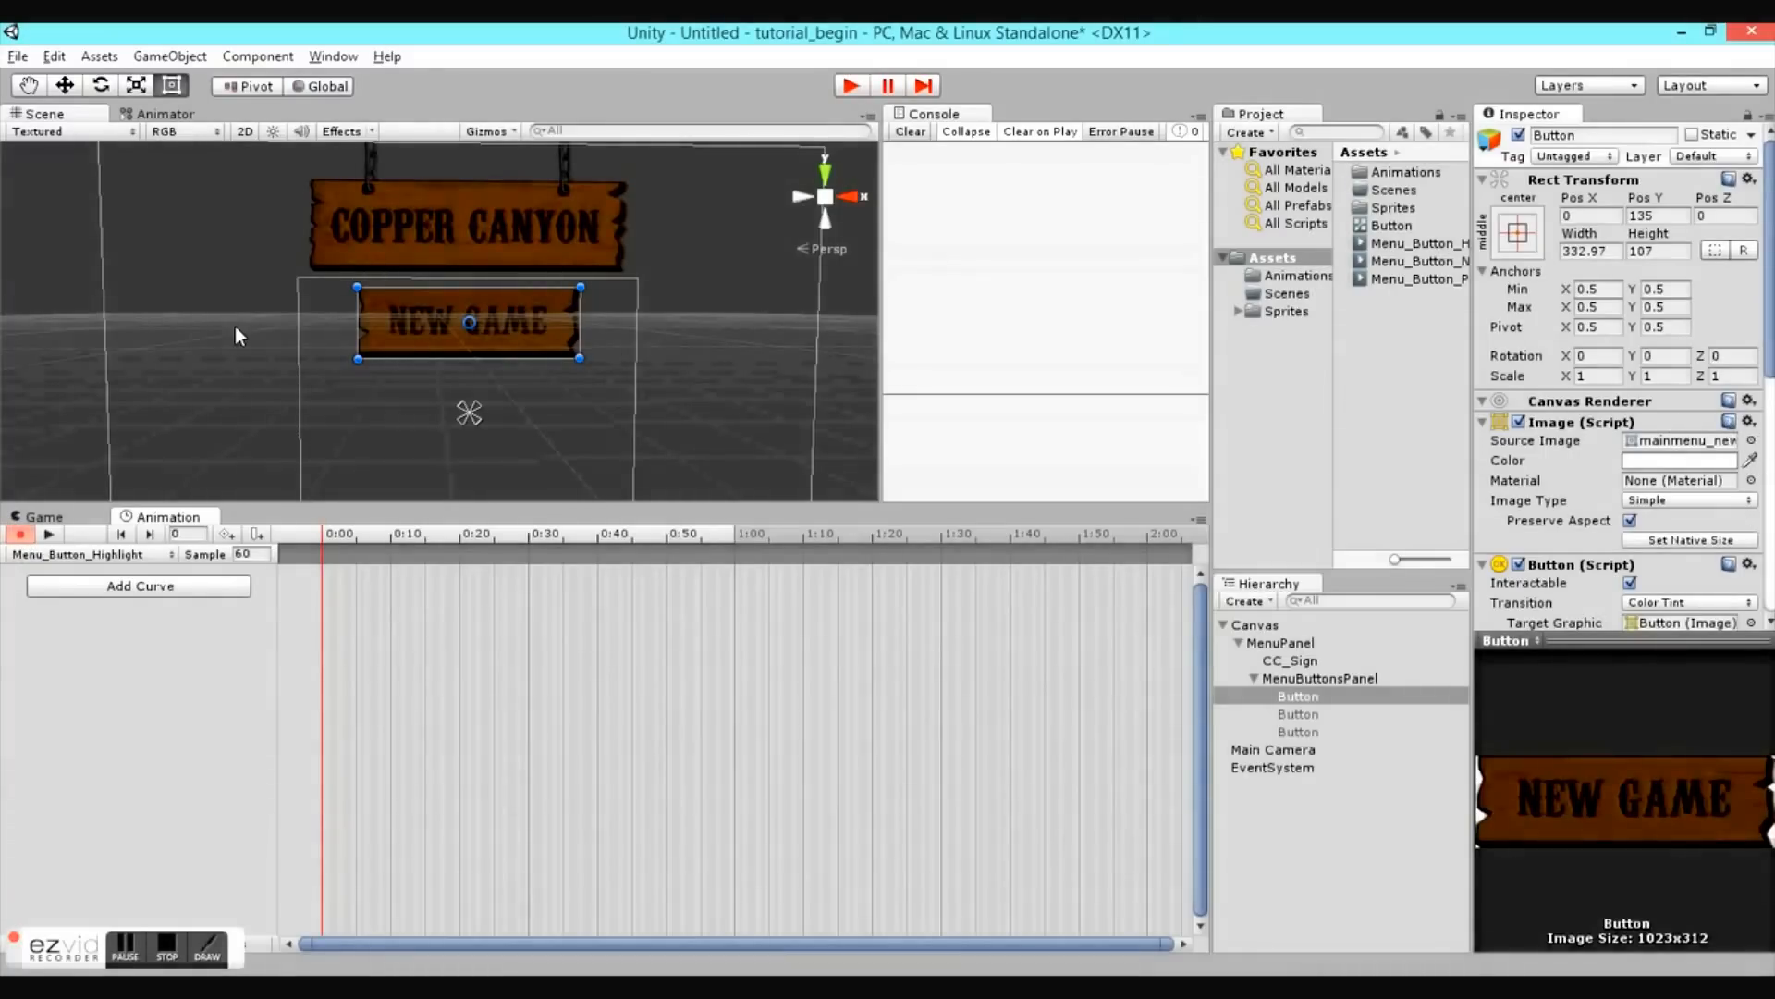
pyautogui.click(1750, 441)
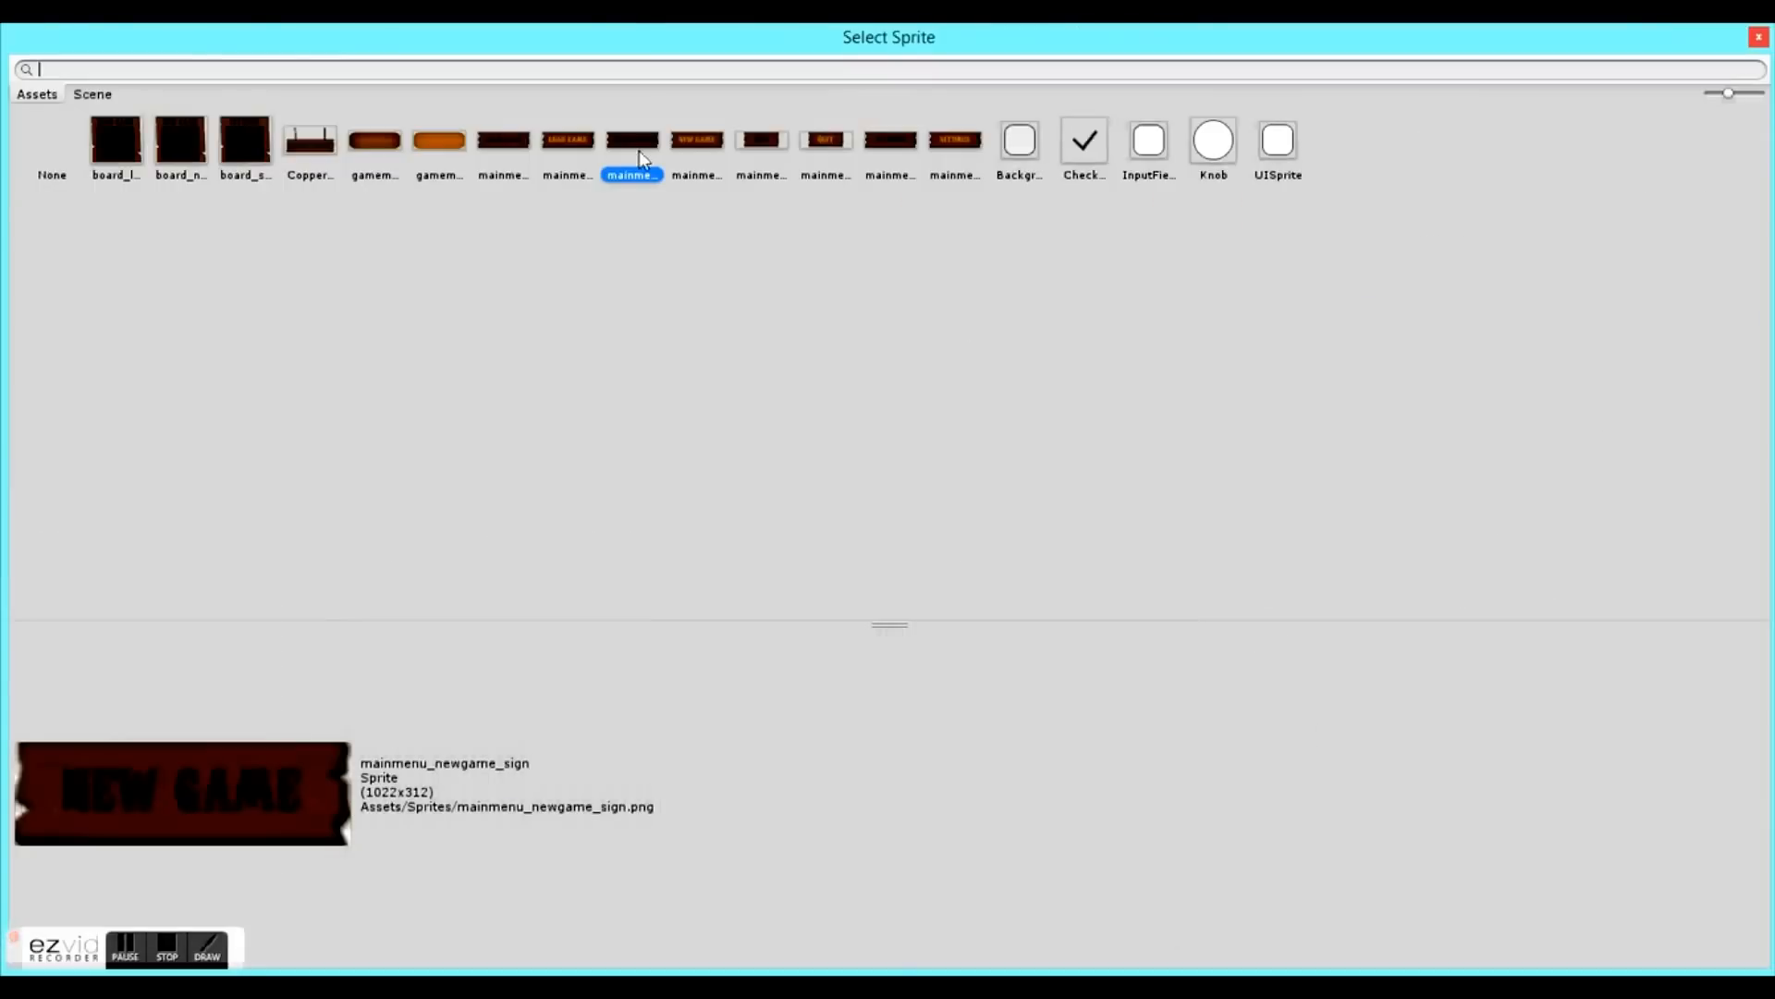
pyautogui.click(715, 152)
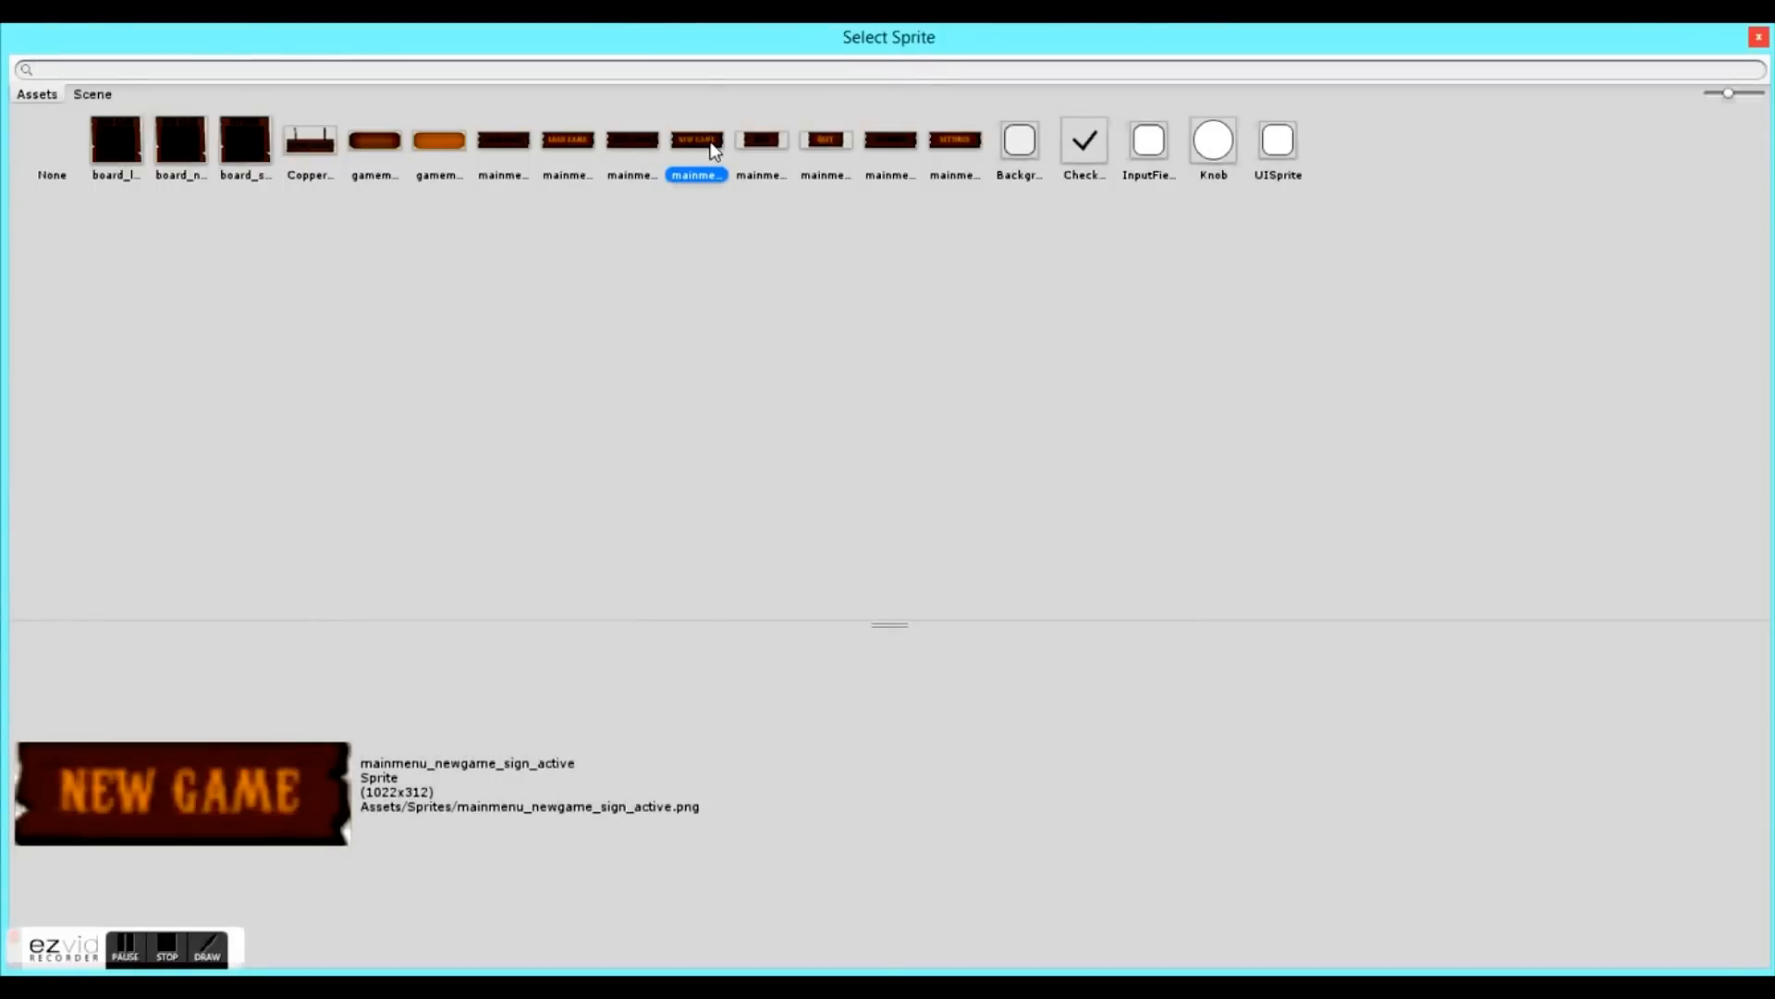
pyautogui.doubleClick(714, 152)
# - Key the New Game button's X and Y scale at 1.1 in the Menu_Button_Highlight clip
pyautogui.click(1582, 377)
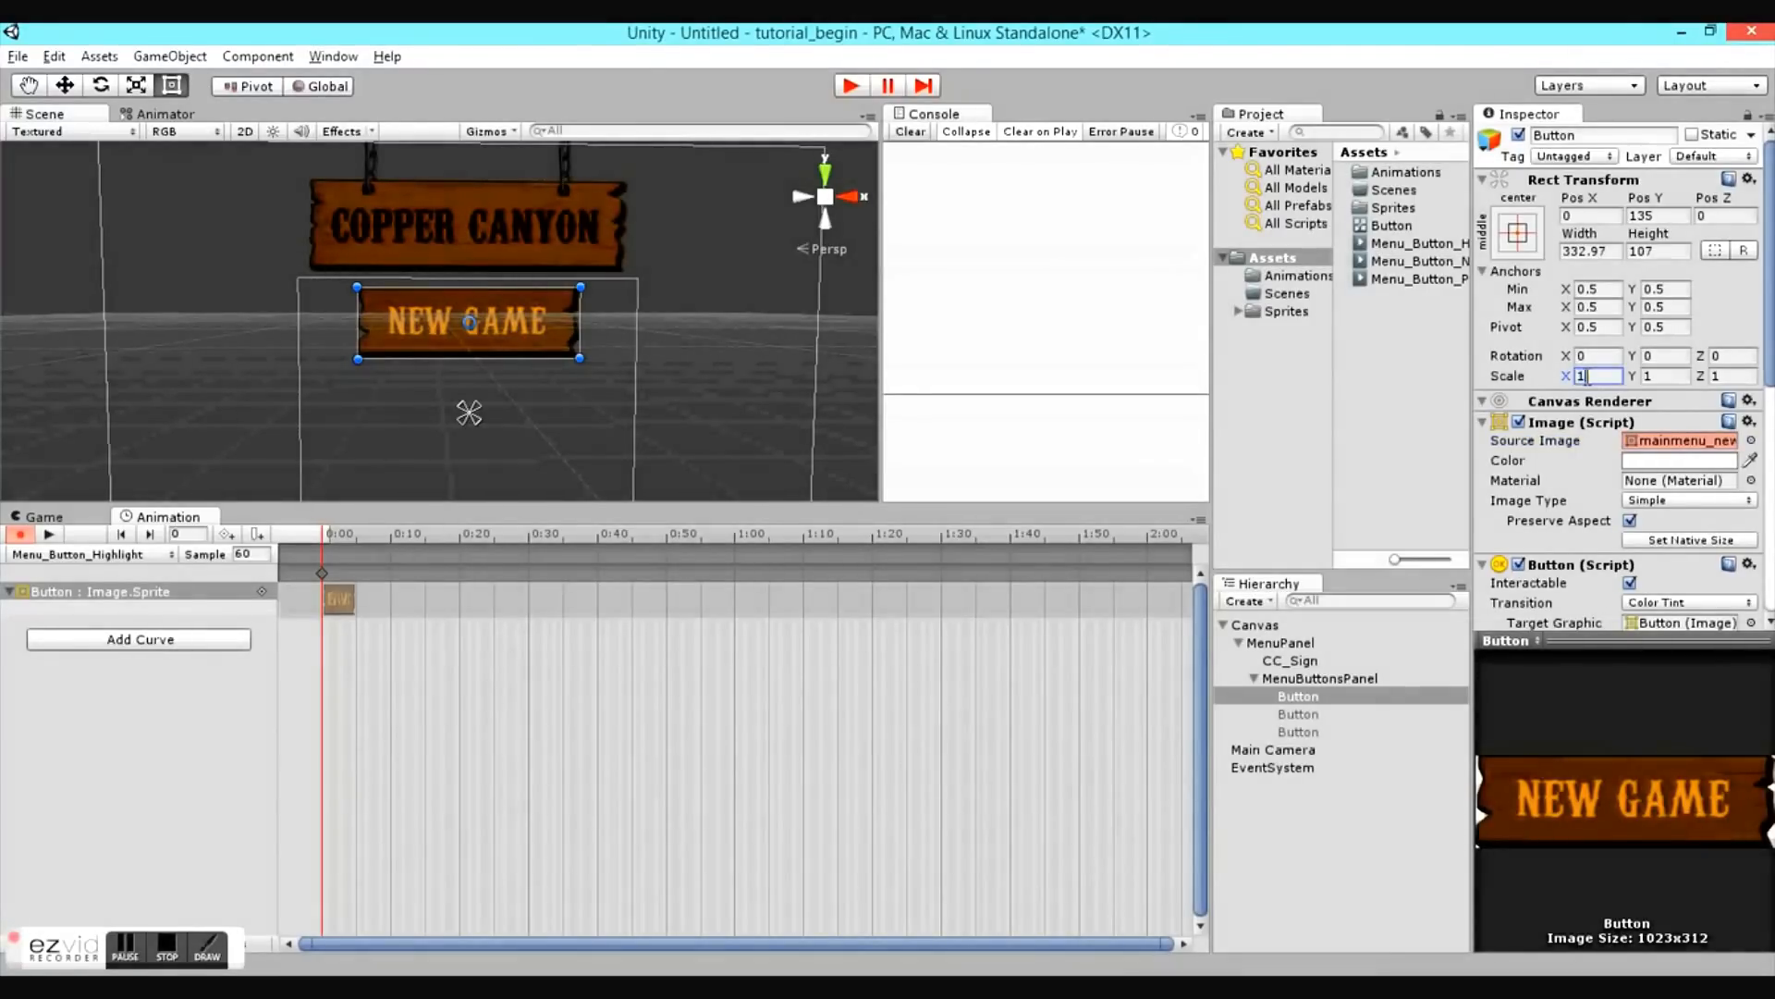
pyautogui.write('.1')
pyautogui.press('Tab')
pyautogui.press('BackSpace')
pyautogui.write('1.1')
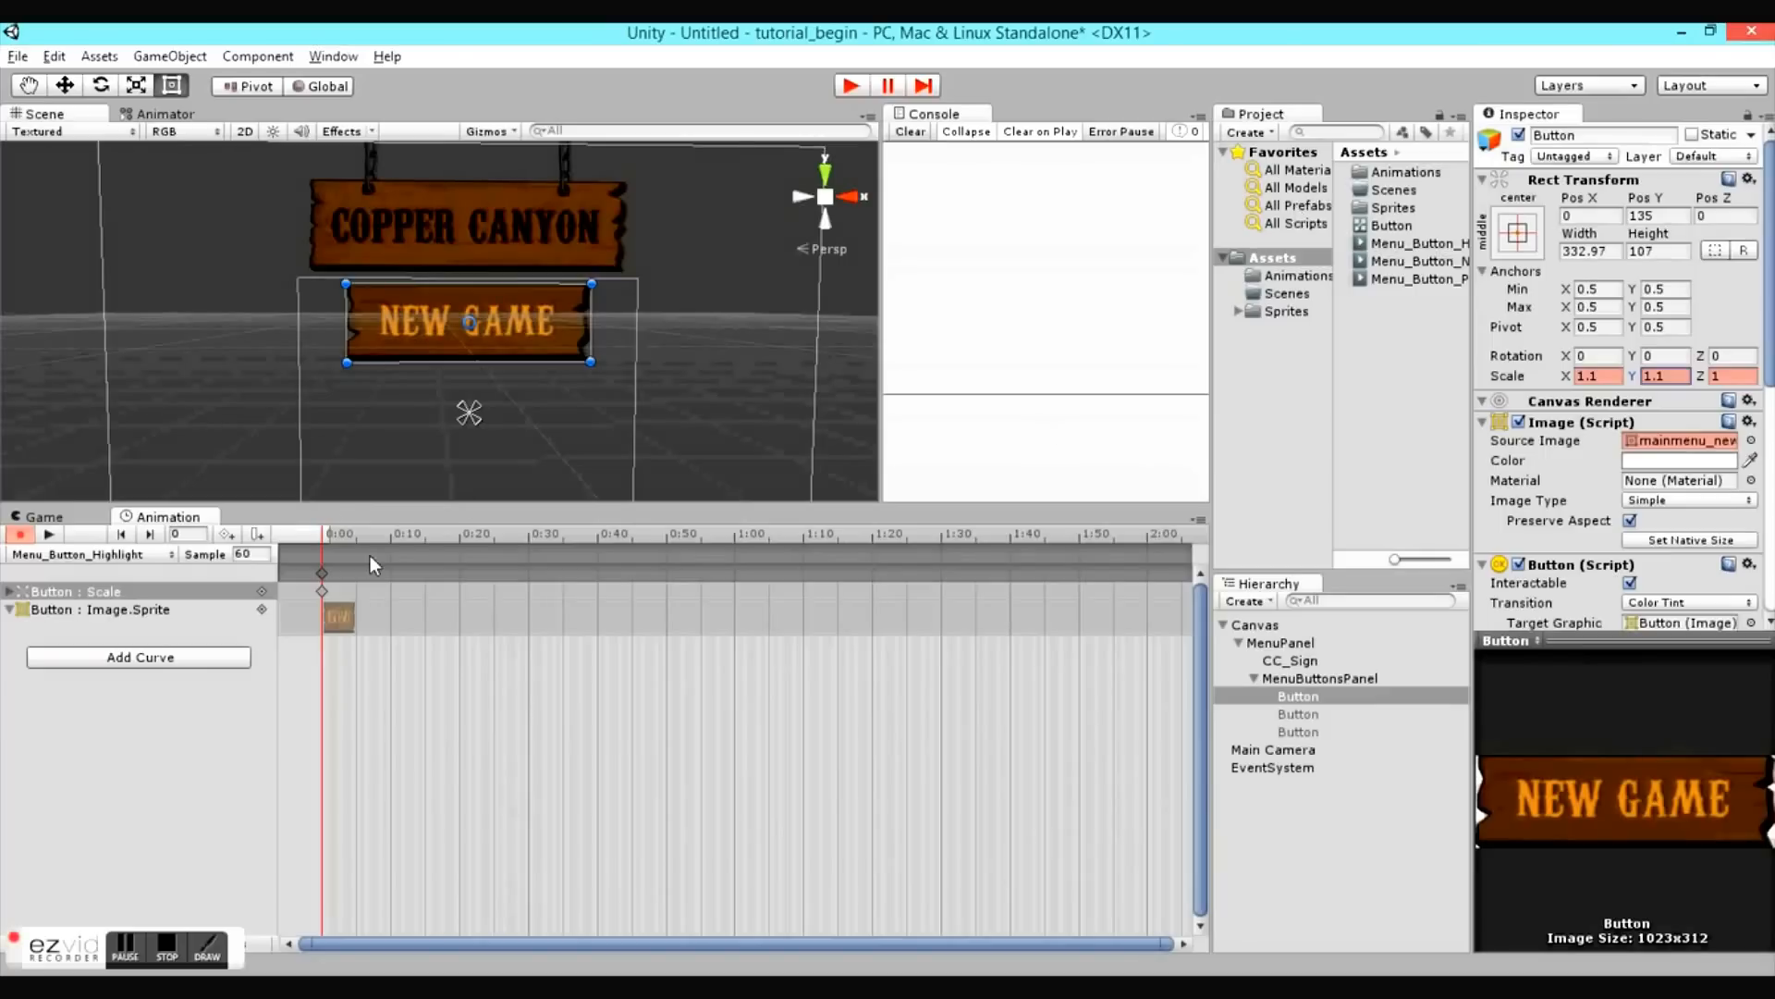
# - Switch to the Menu_Button_Normal clip and key the New Game button's X and Y scale at 1
pyautogui.click(92, 554)
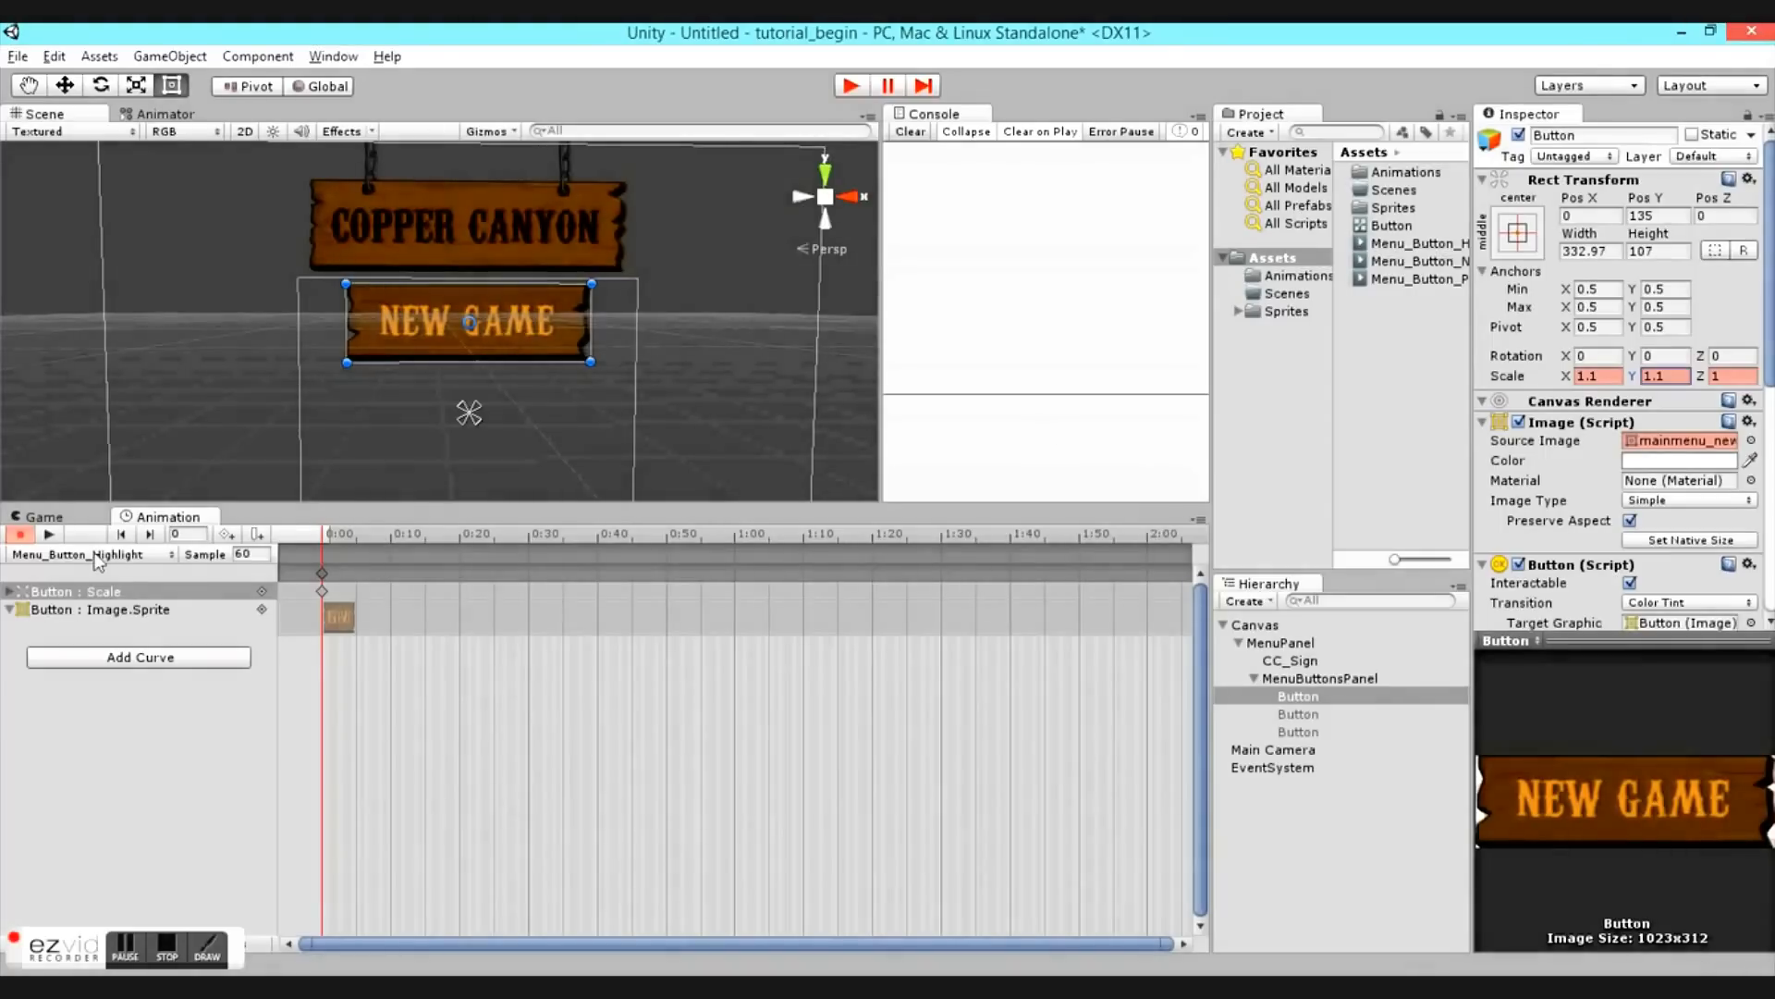
pyautogui.click(180, 580)
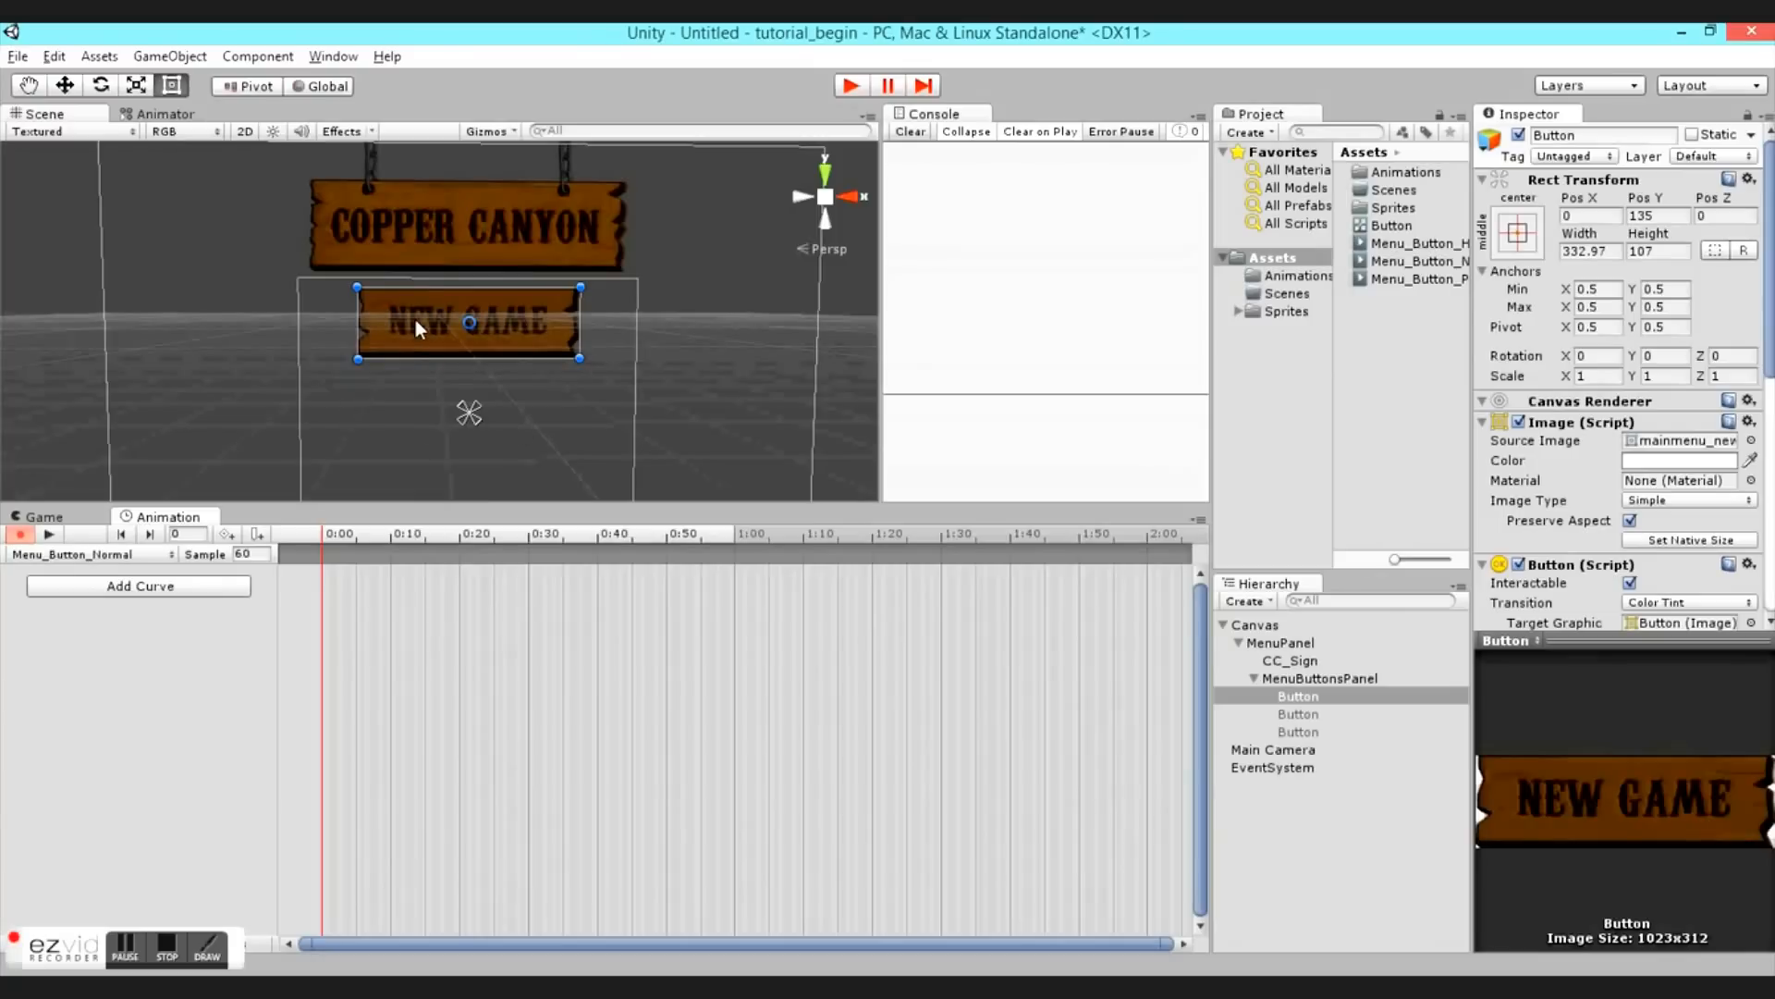
pyautogui.click(93, 553)
pyautogui.click(74, 579)
pyautogui.click(1587, 375)
pyautogui.write('10')
pyautogui.press('BackSpace')
pyautogui.press('Tab')
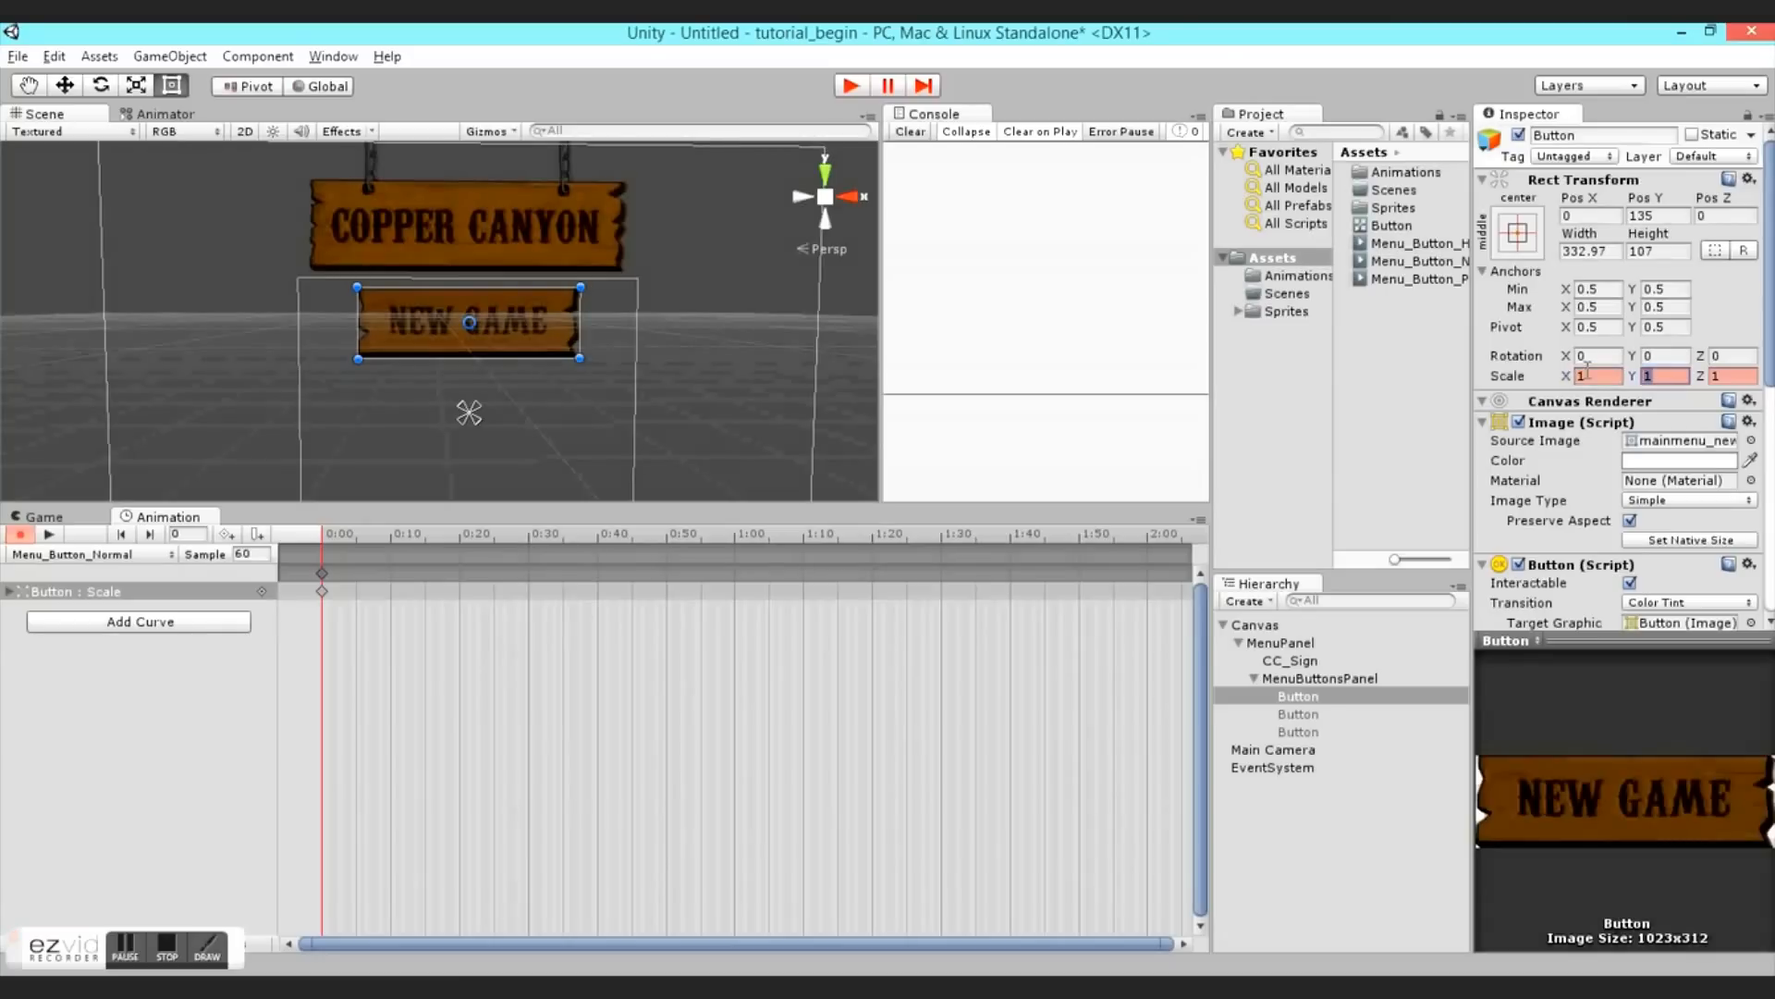
pyautogui.write('10')
pyautogui.press('BackSpace')
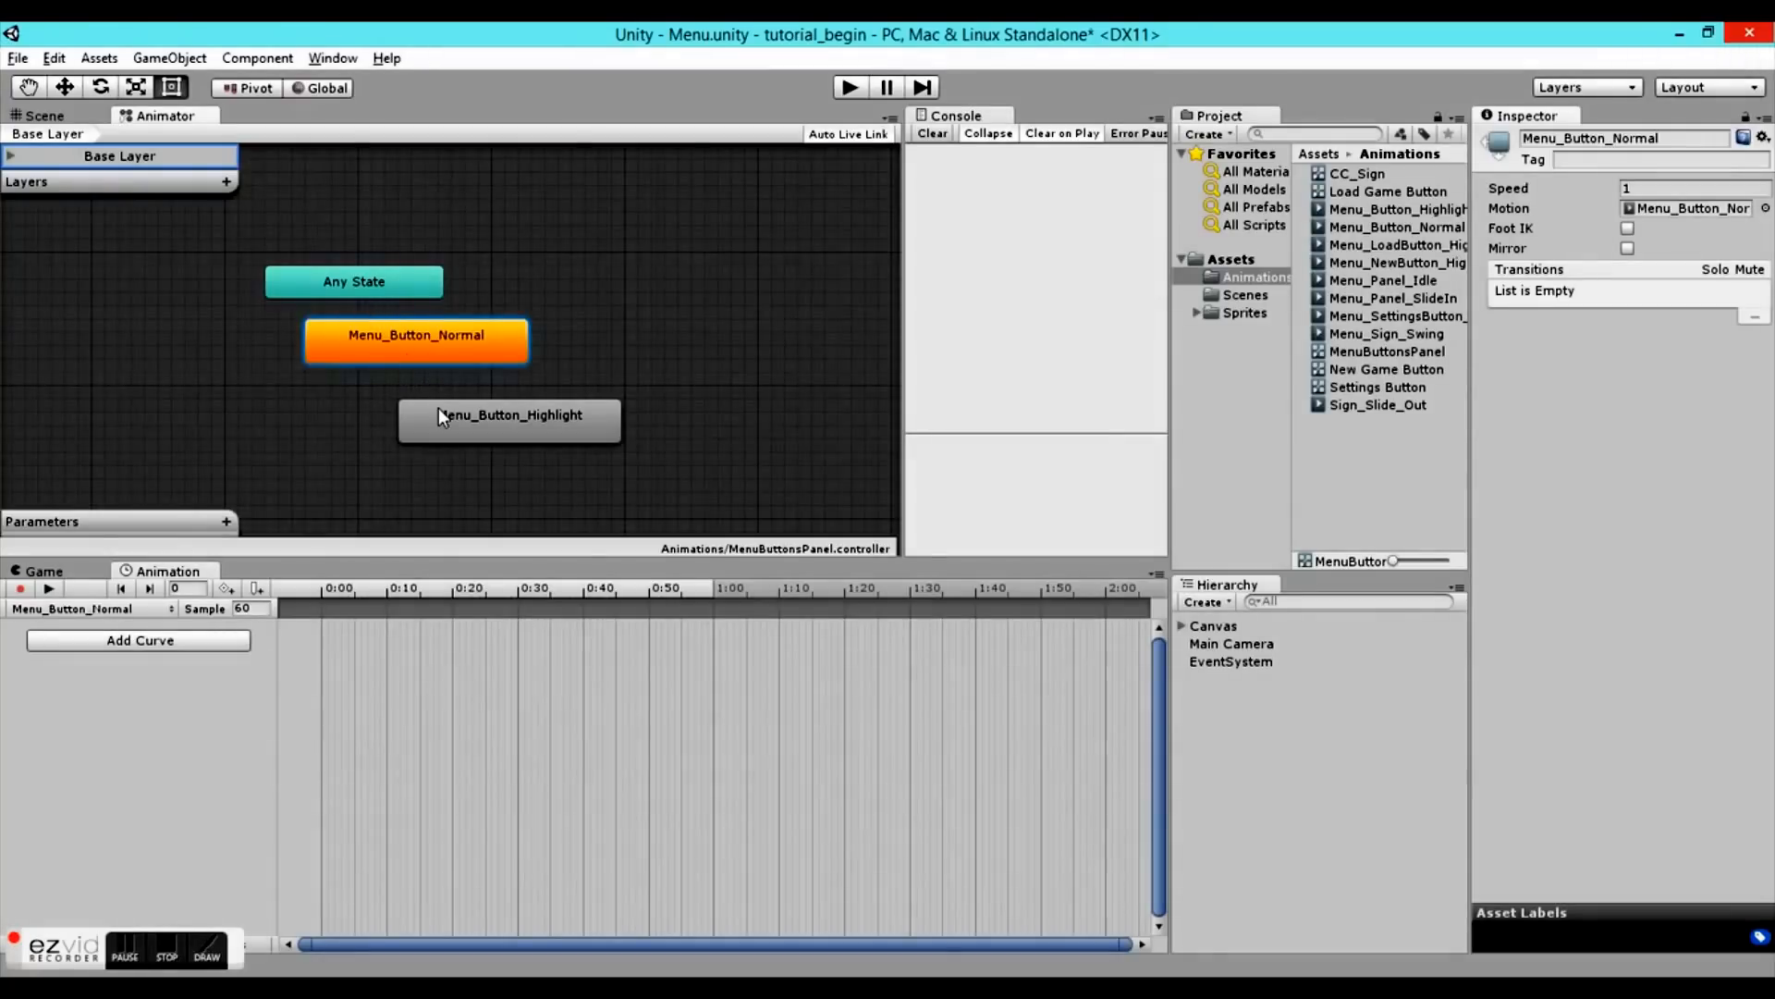
# - Duplicate the Menu_Button_Normal state in the Animator's base layer and space the original and Menu_Button_Highlight states apart
pyautogui.rightClick(361, 331)
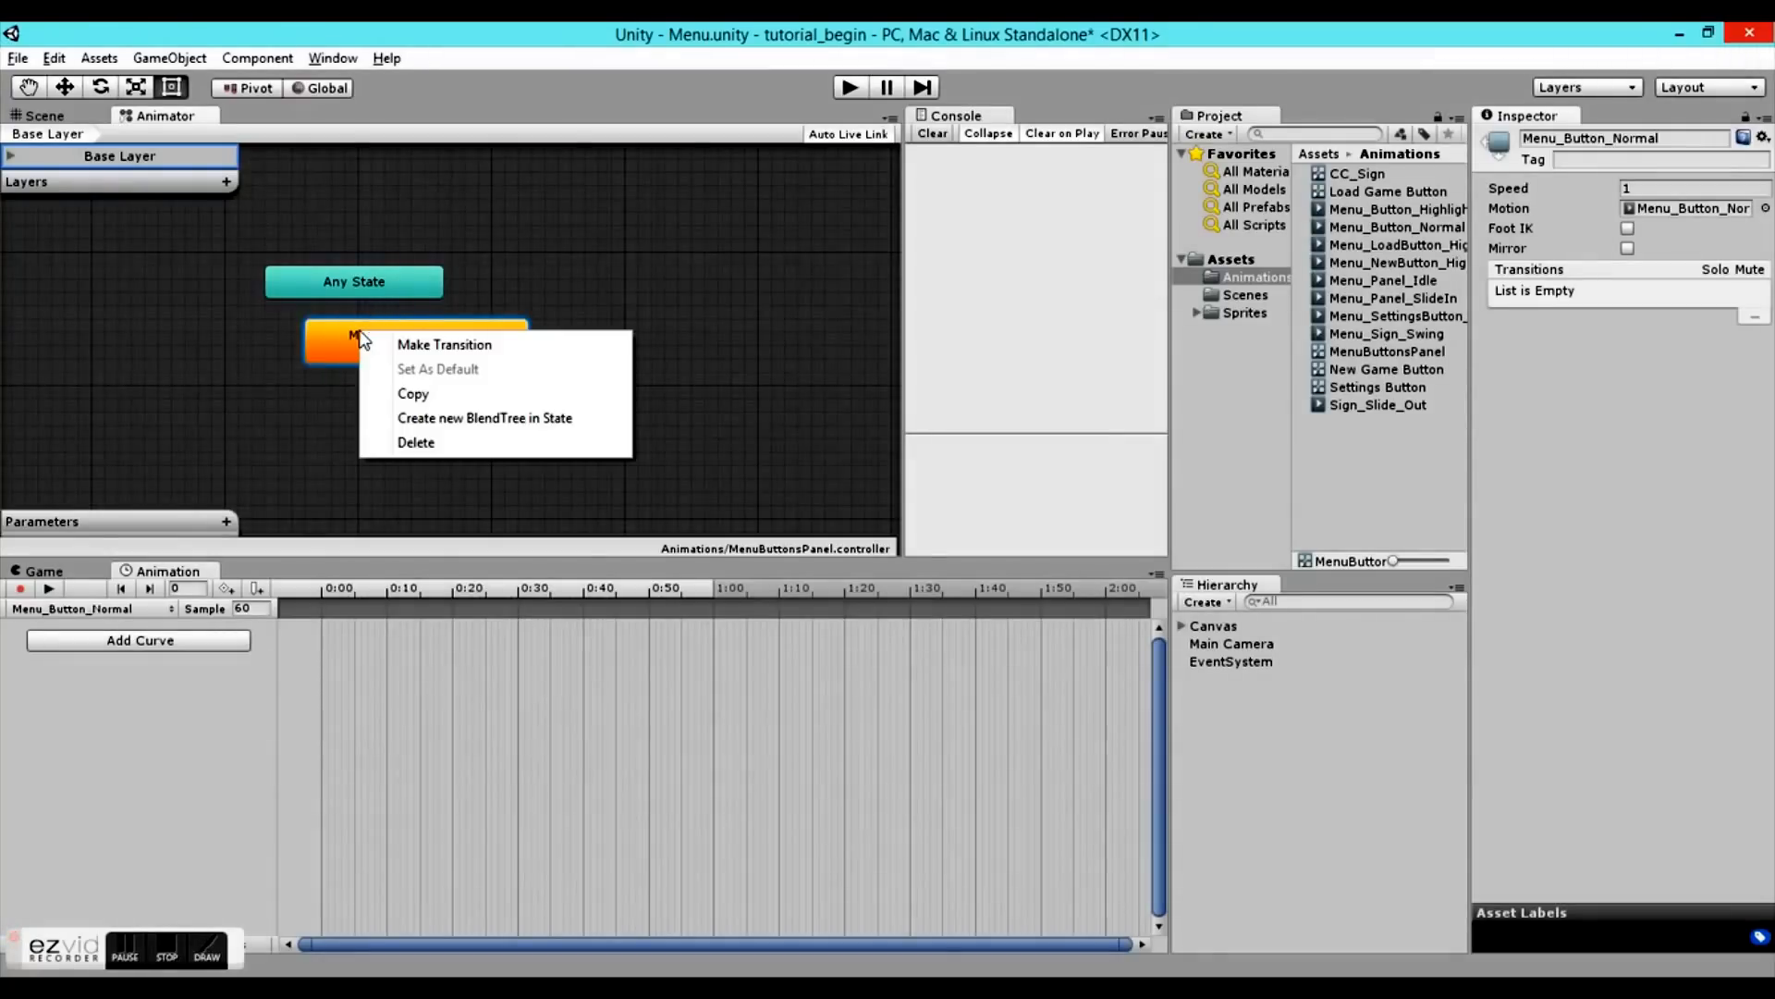
pyautogui.click(379, 395)
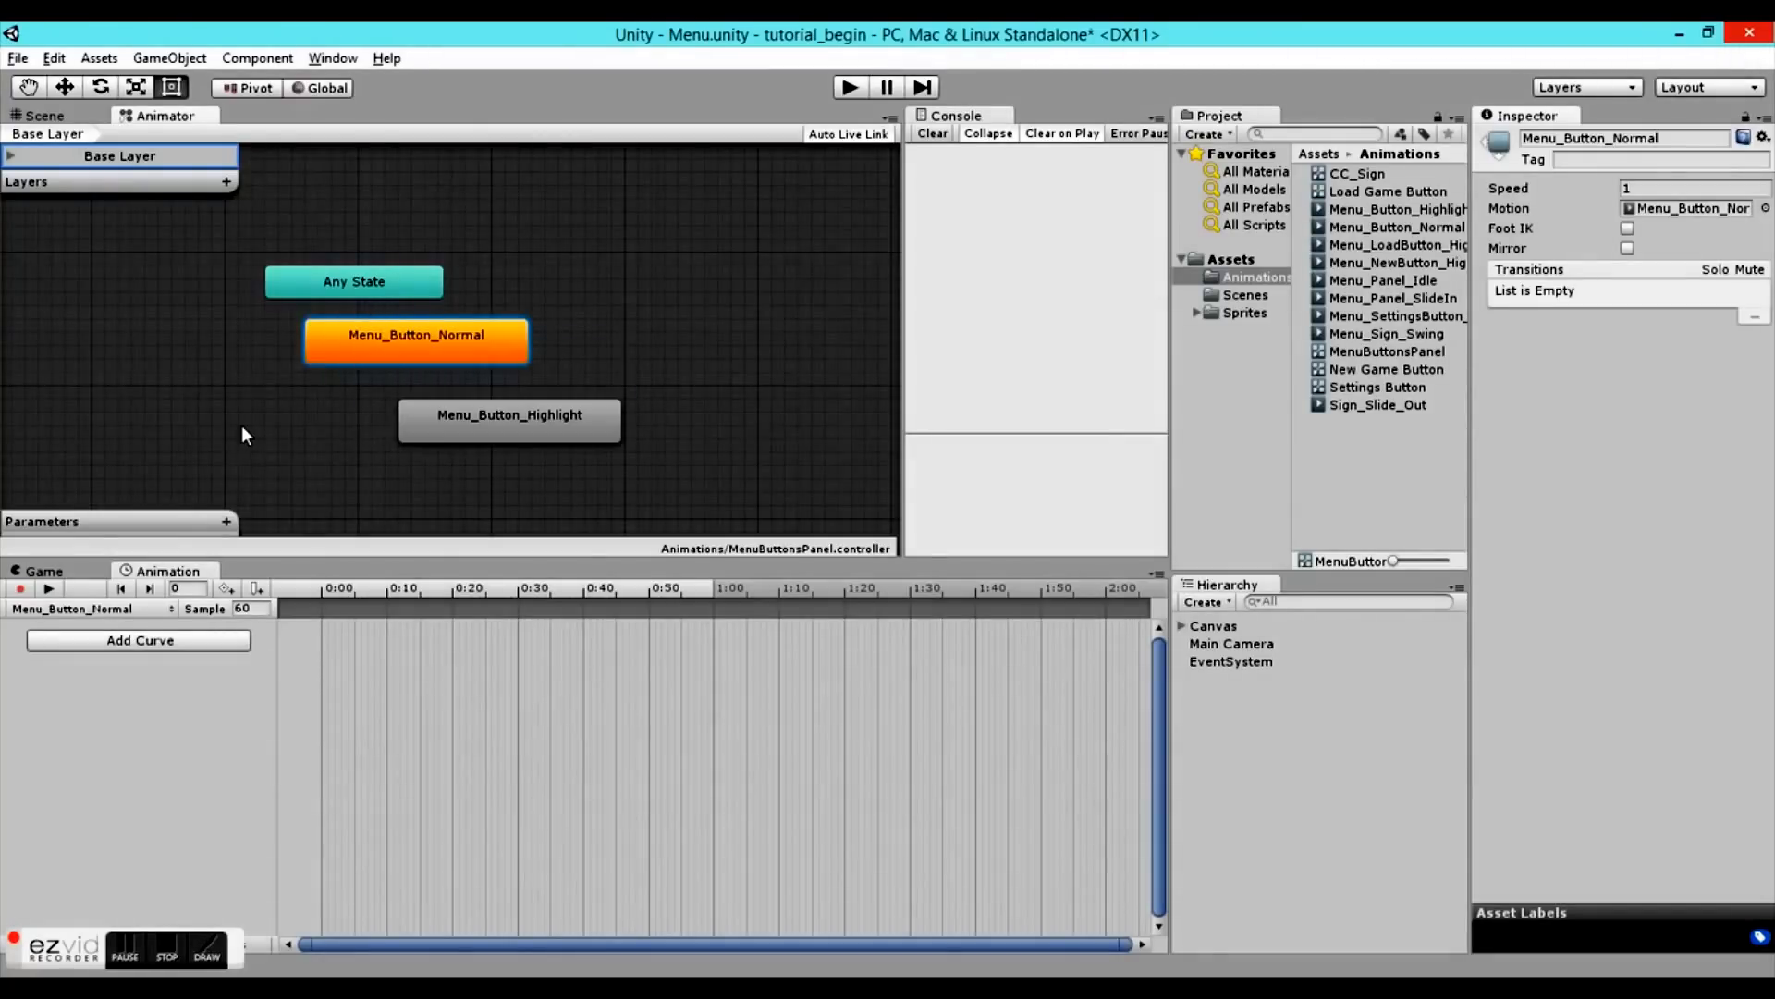
pyautogui.rightClick(242, 427)
pyautogui.click(302, 486)
pyautogui.moveTo(543, 413); pyautogui.dragTo(688, 426)
pyautogui.click(452, 346)
pyautogui.moveTo(452, 346); pyautogui.dragTo(507, 348)
# - Rename the duplicated Menu_Button_Normal state as Menu_Button_Pressed
pyautogui.click(394, 435)
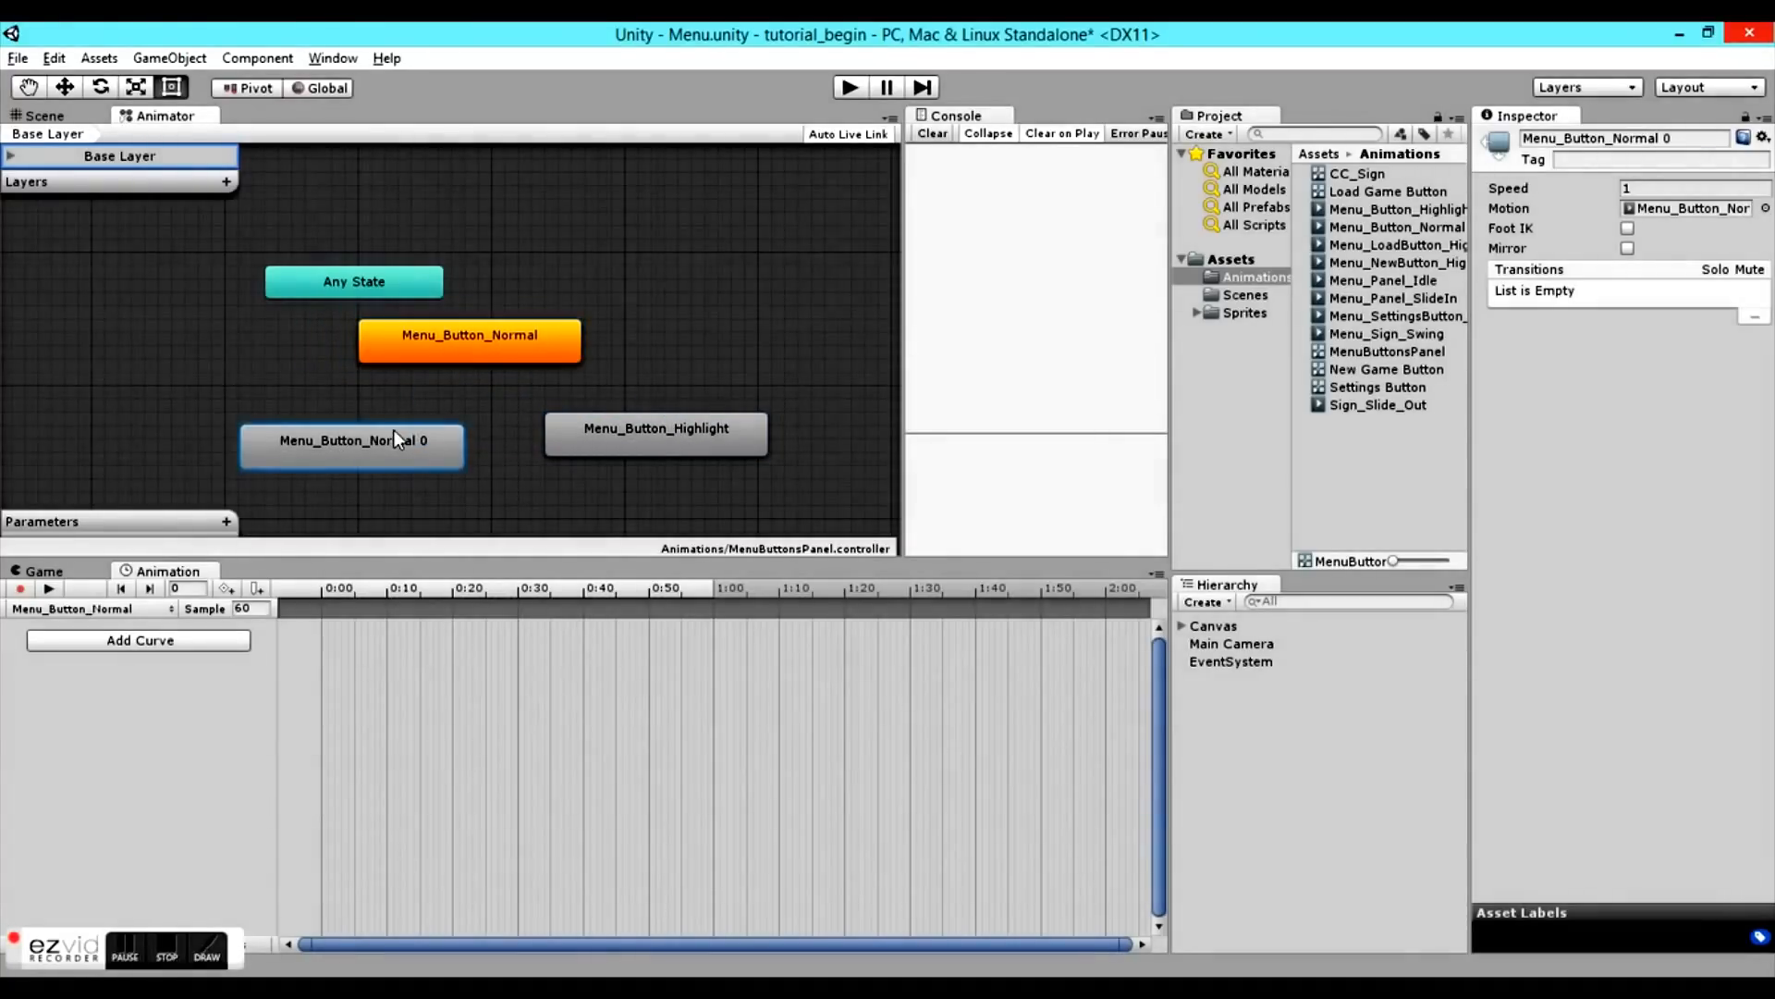
pyautogui.click(1605, 144)
pyautogui.moveTo(1604, 144); pyautogui.dragTo(1735, 155)
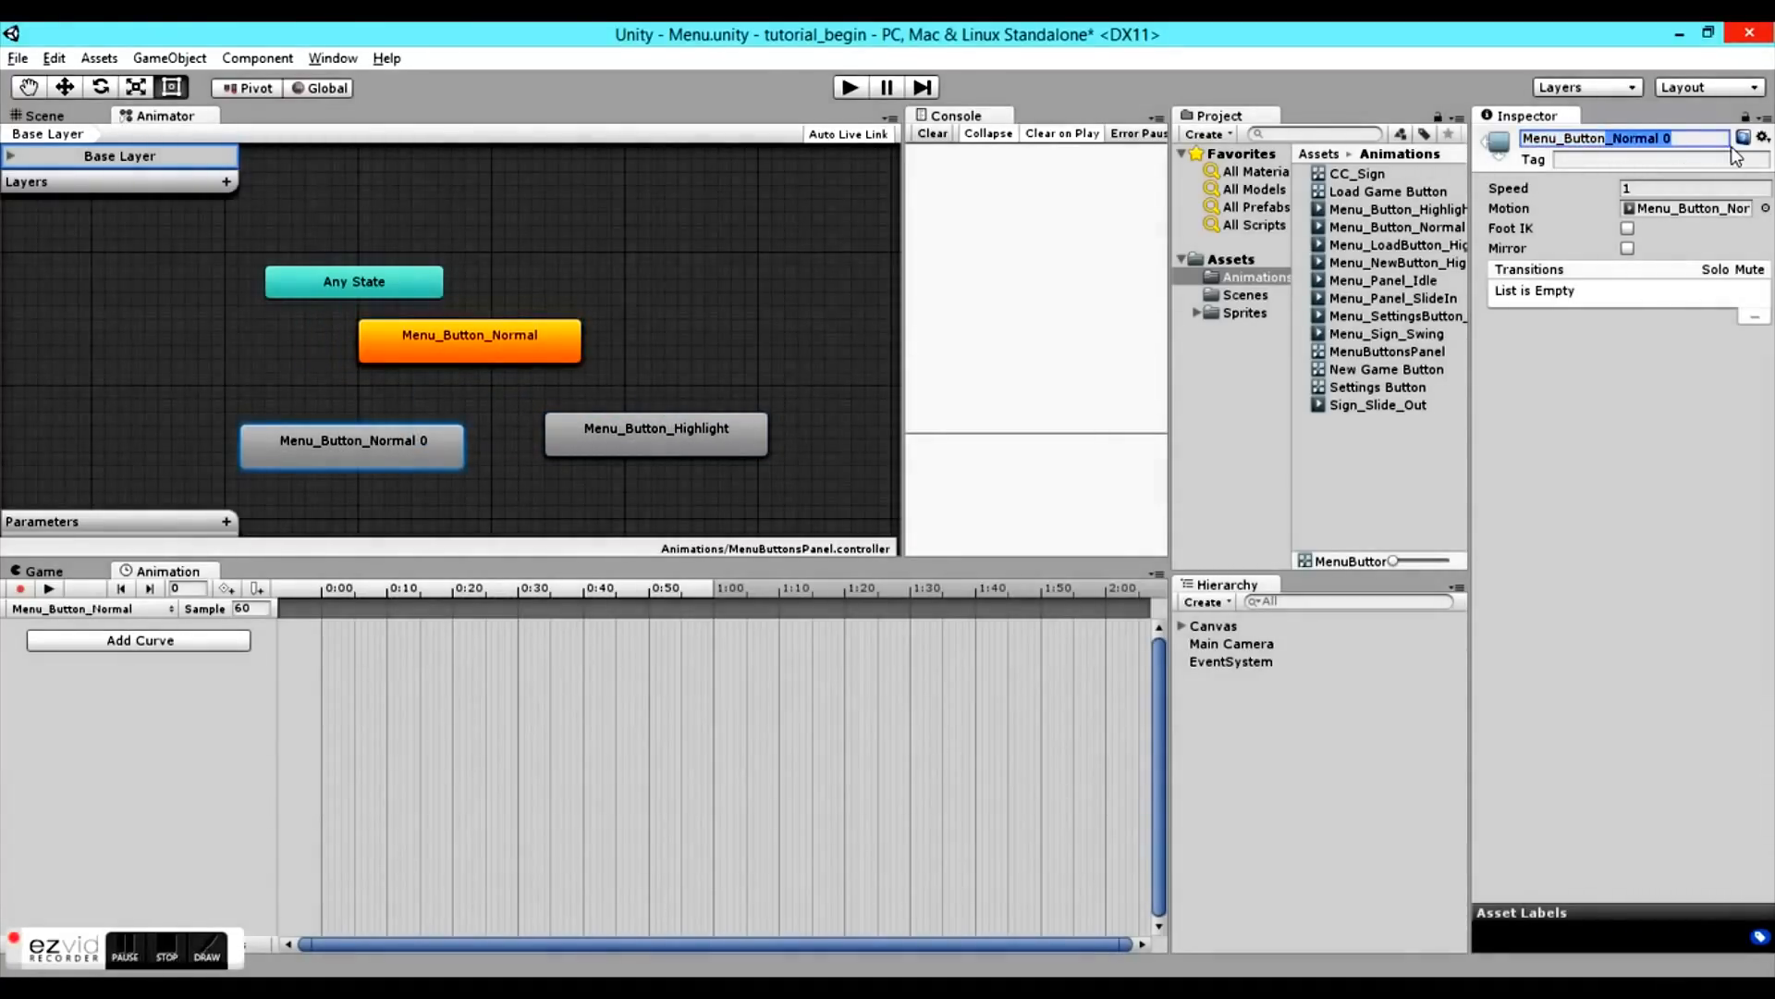
pyautogui.write('_Pressed')
pyautogui.press('Return')
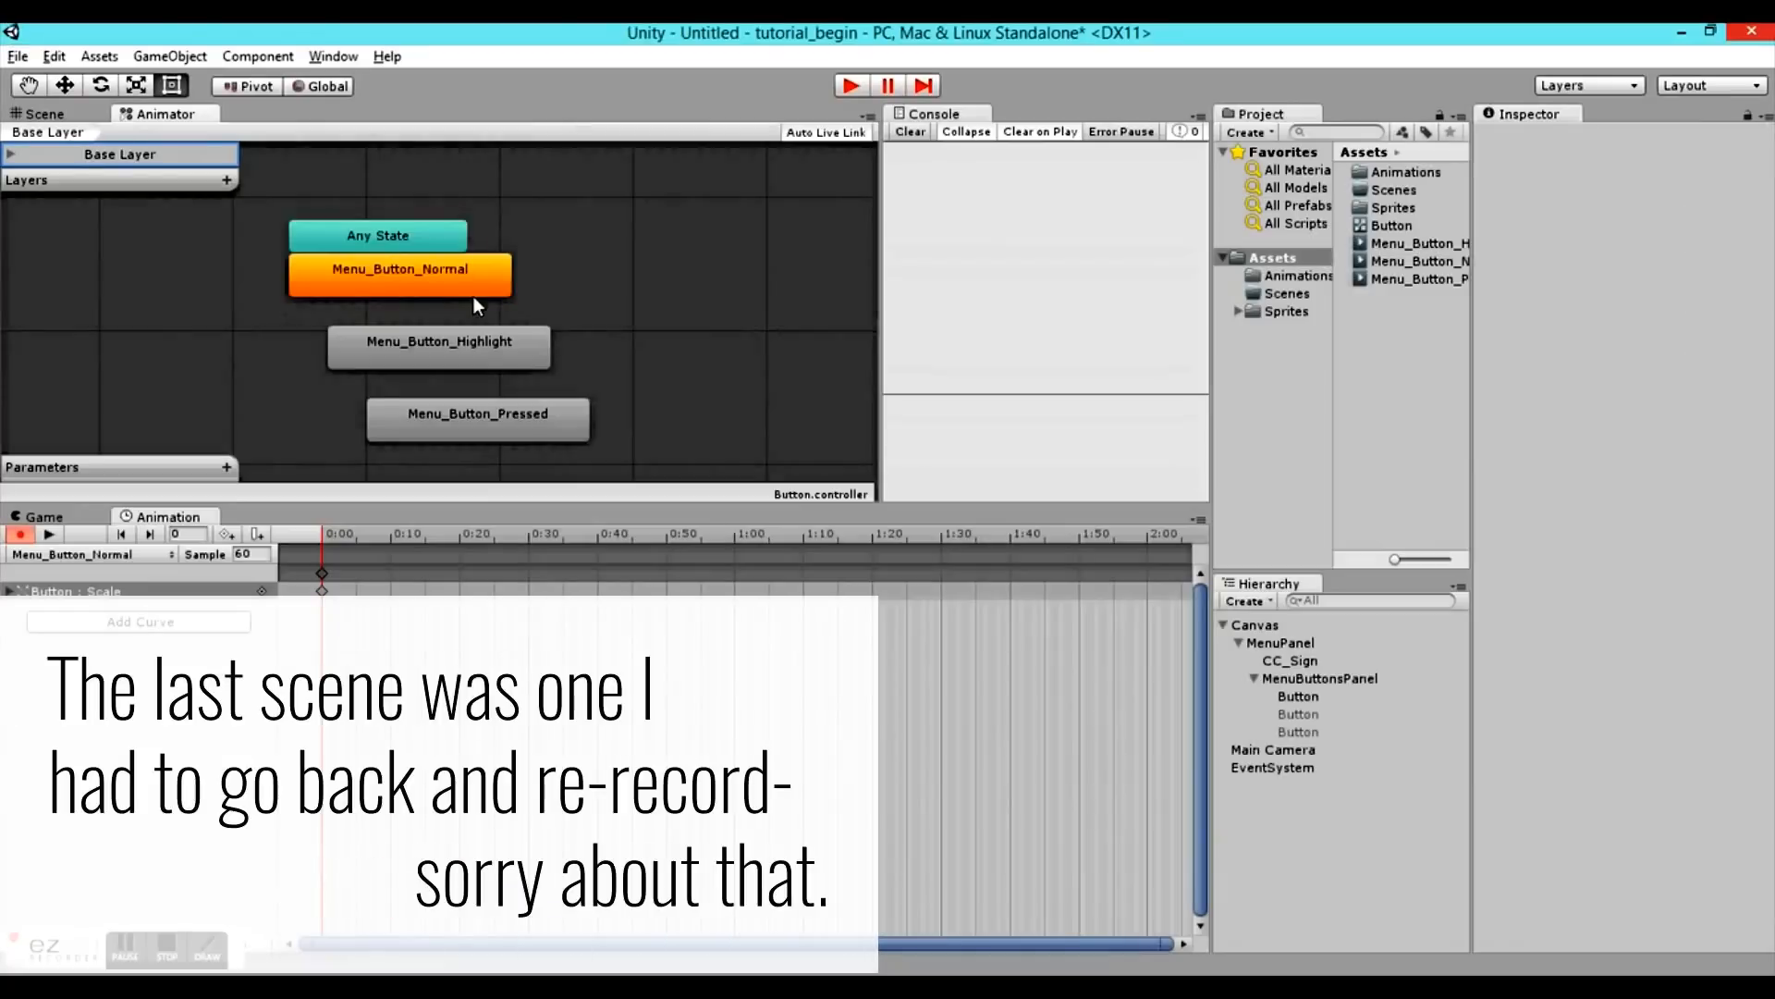
# - Move the Menu_Button_Normal state clear of the Menu_Button_Highlight state in the button's Animator graph
pyautogui.click(390, 270)
pyautogui.moveTo(390, 270); pyautogui.dragTo(436, 279)
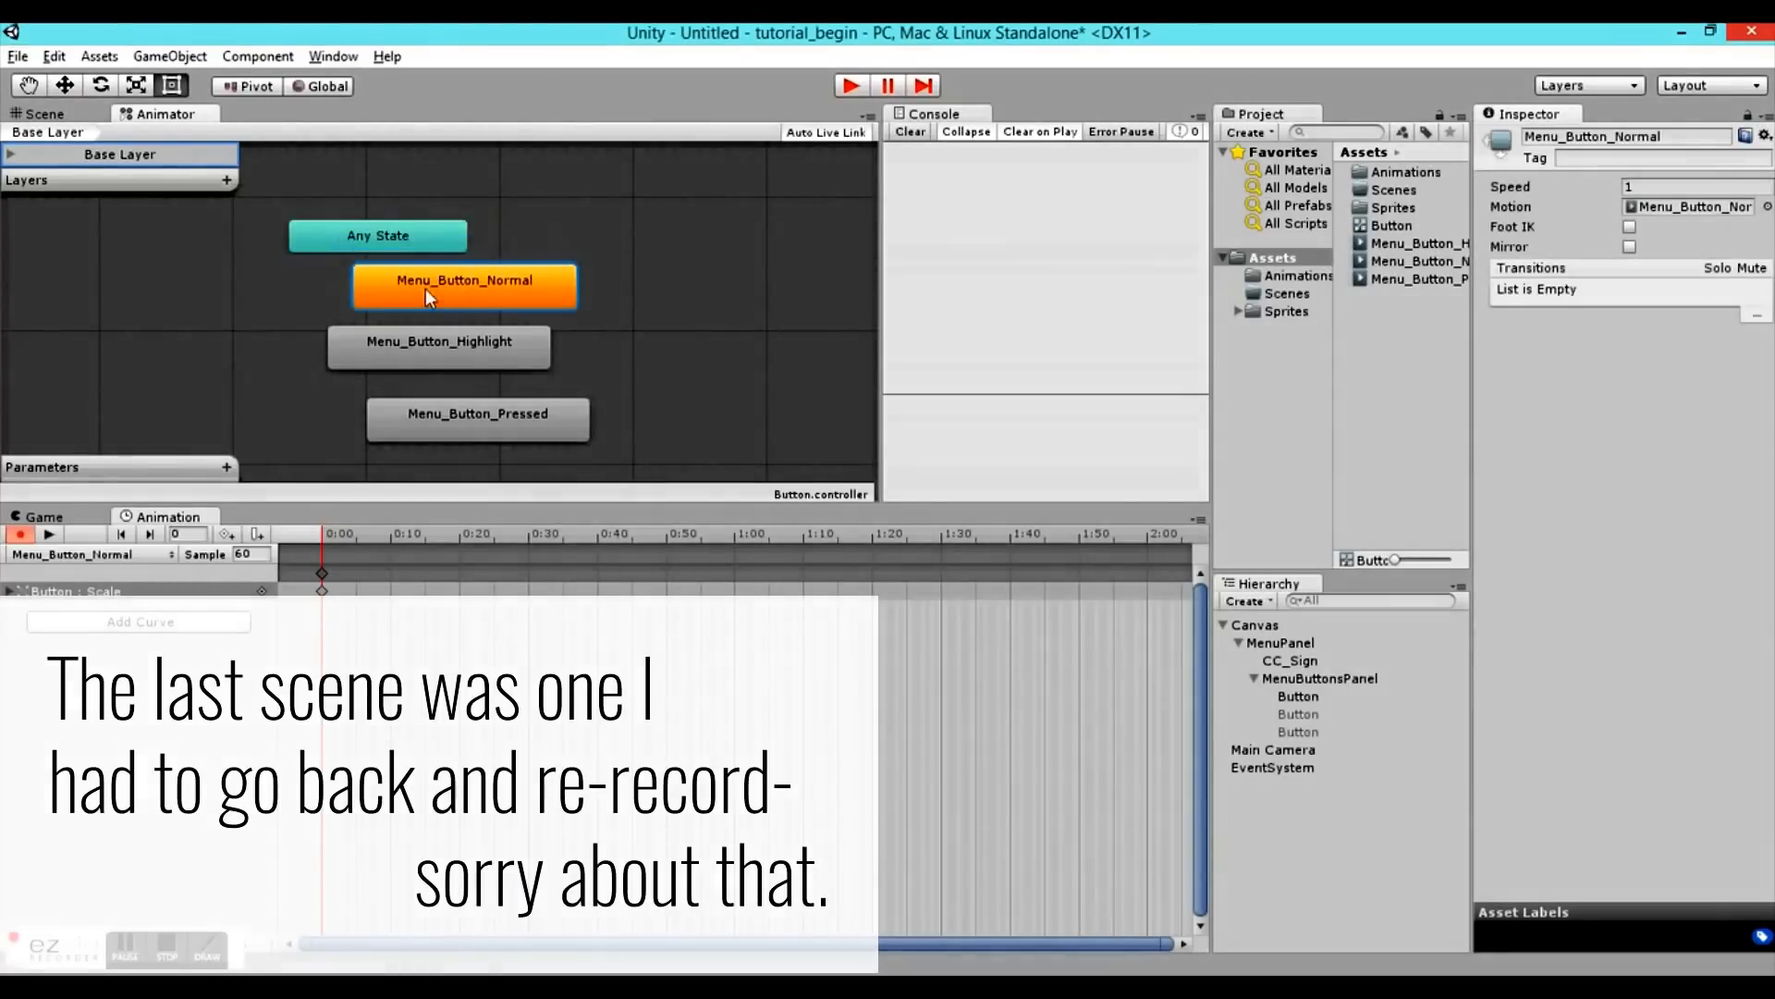
pyautogui.rightClick(473, 264)
pyautogui.click(338, 361)
pyautogui.rightClick(335, 357)
pyautogui.click(379, 383)
pyautogui.moveTo(453, 264); pyautogui.dragTo(480, 251)
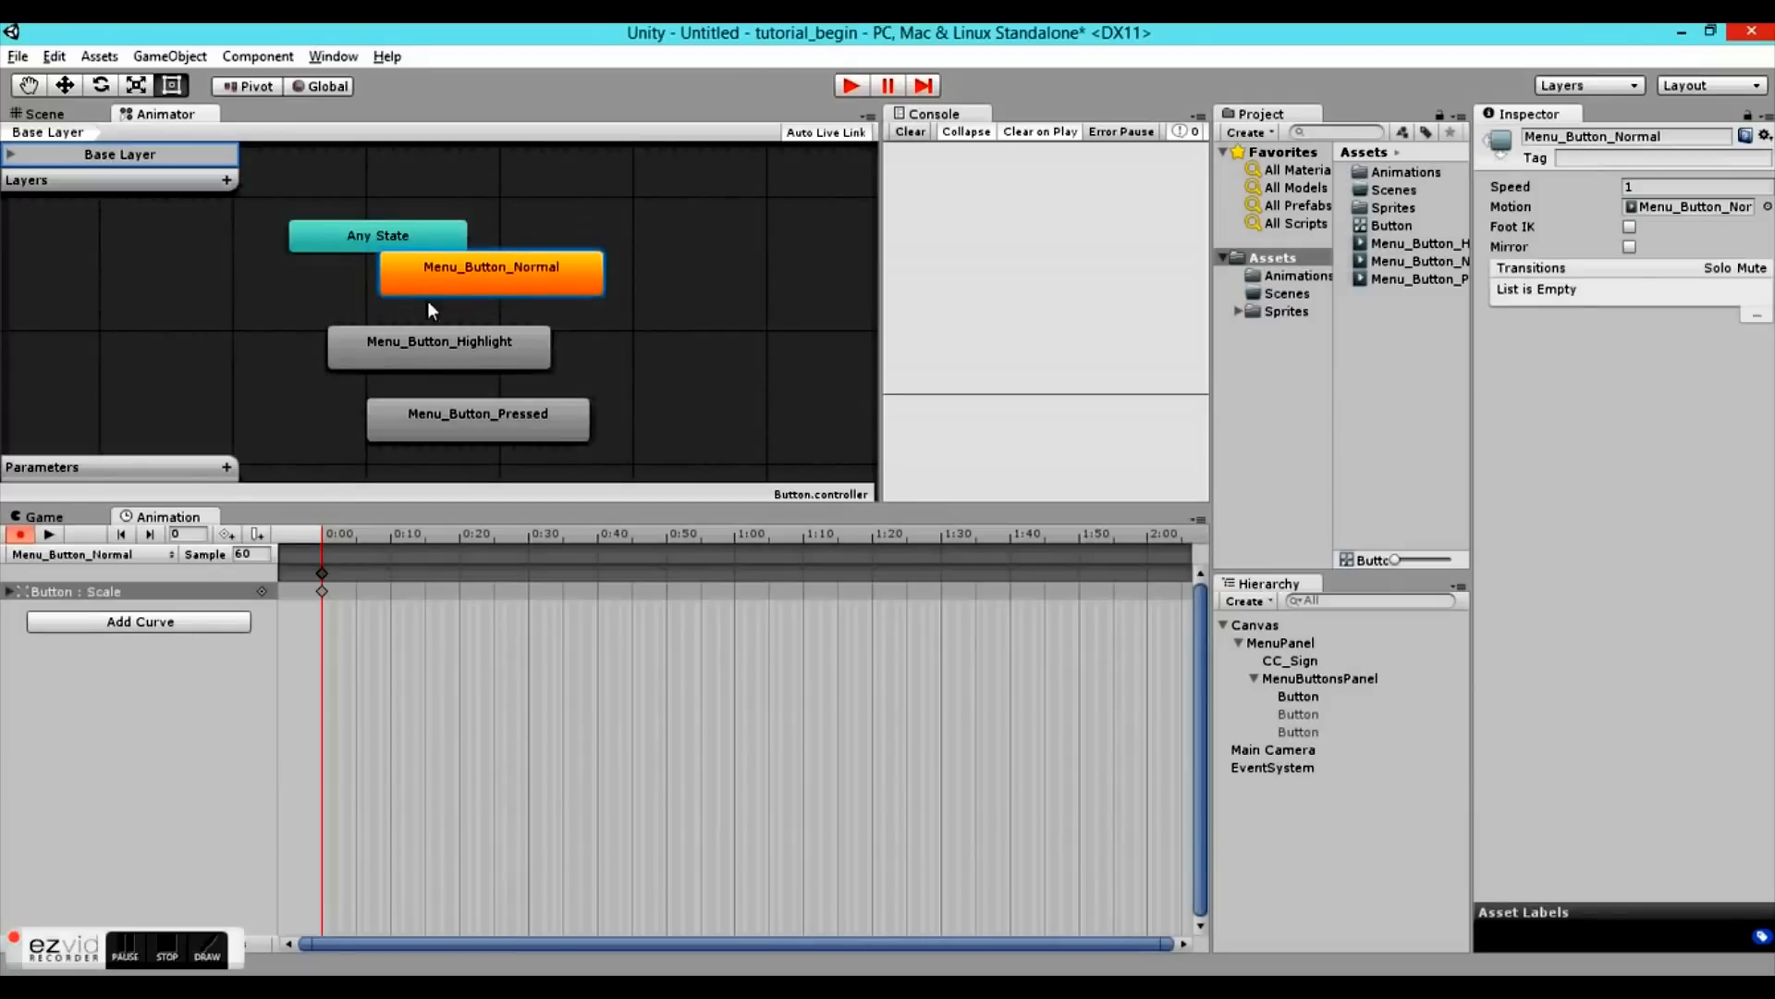
# - Set the New Game button's transition type to Animation
pyautogui.click(226, 468)
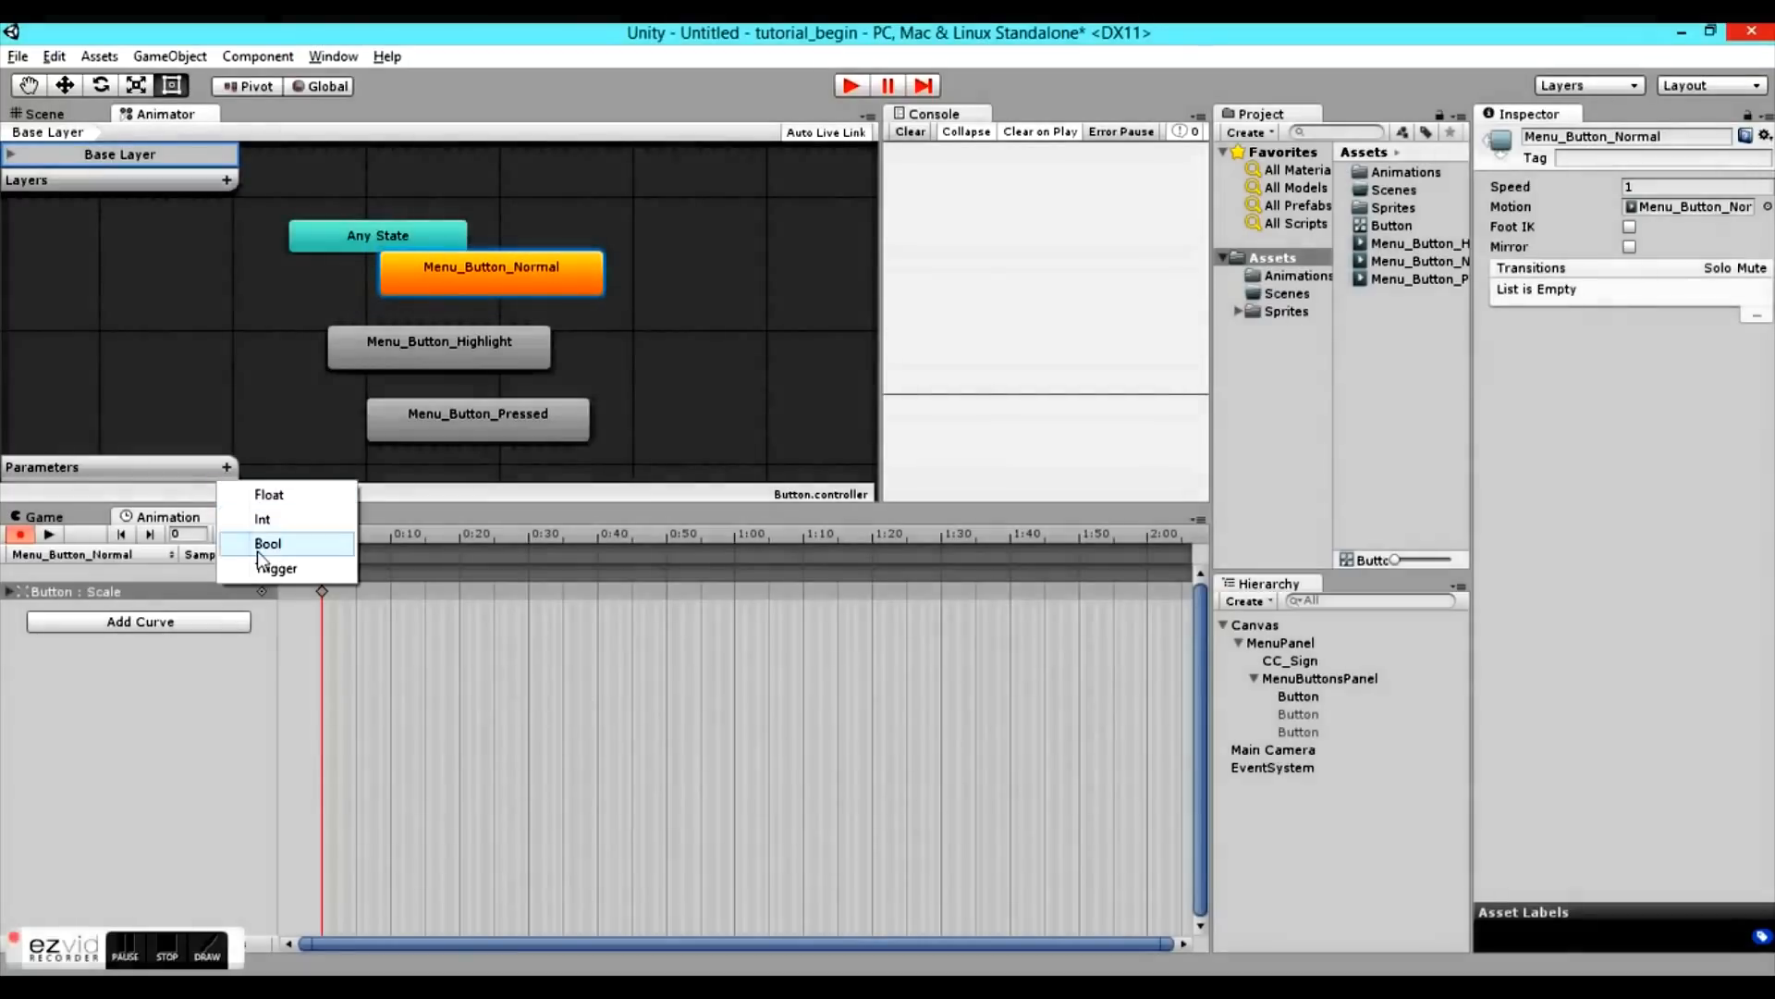
pyautogui.click(1314, 703)
pyautogui.scroll(-5, 1665, 462)
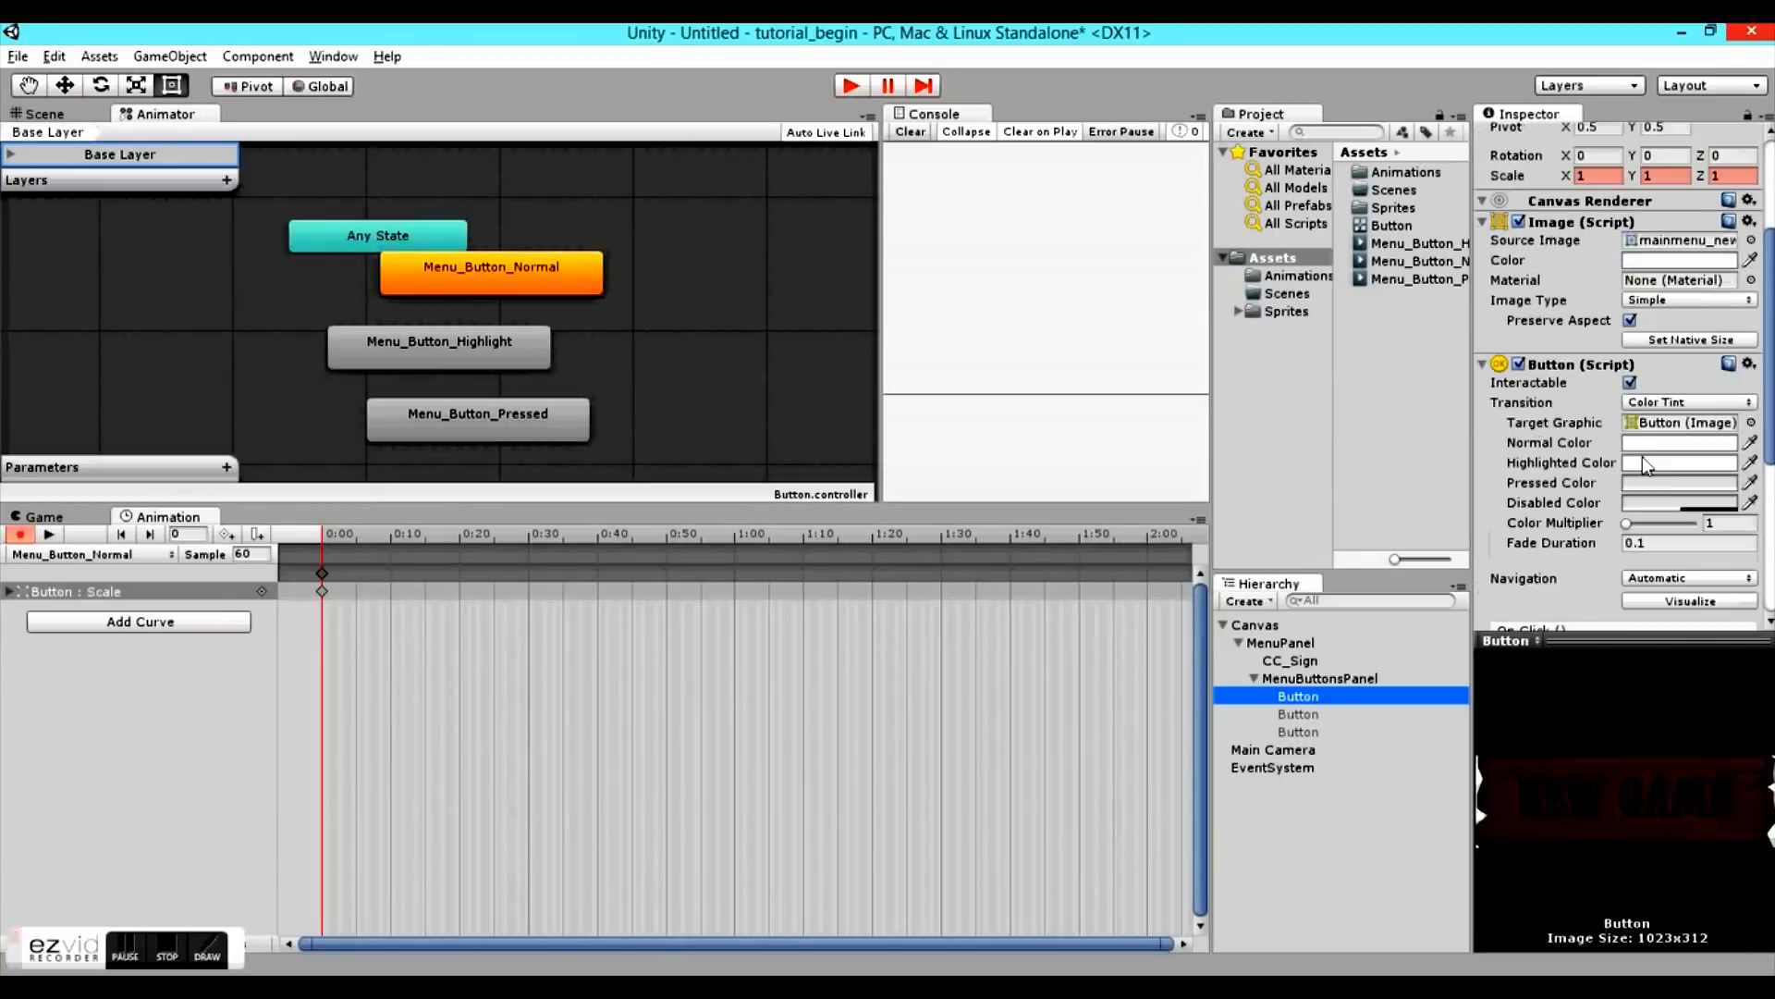
pyautogui.click(1660, 404)
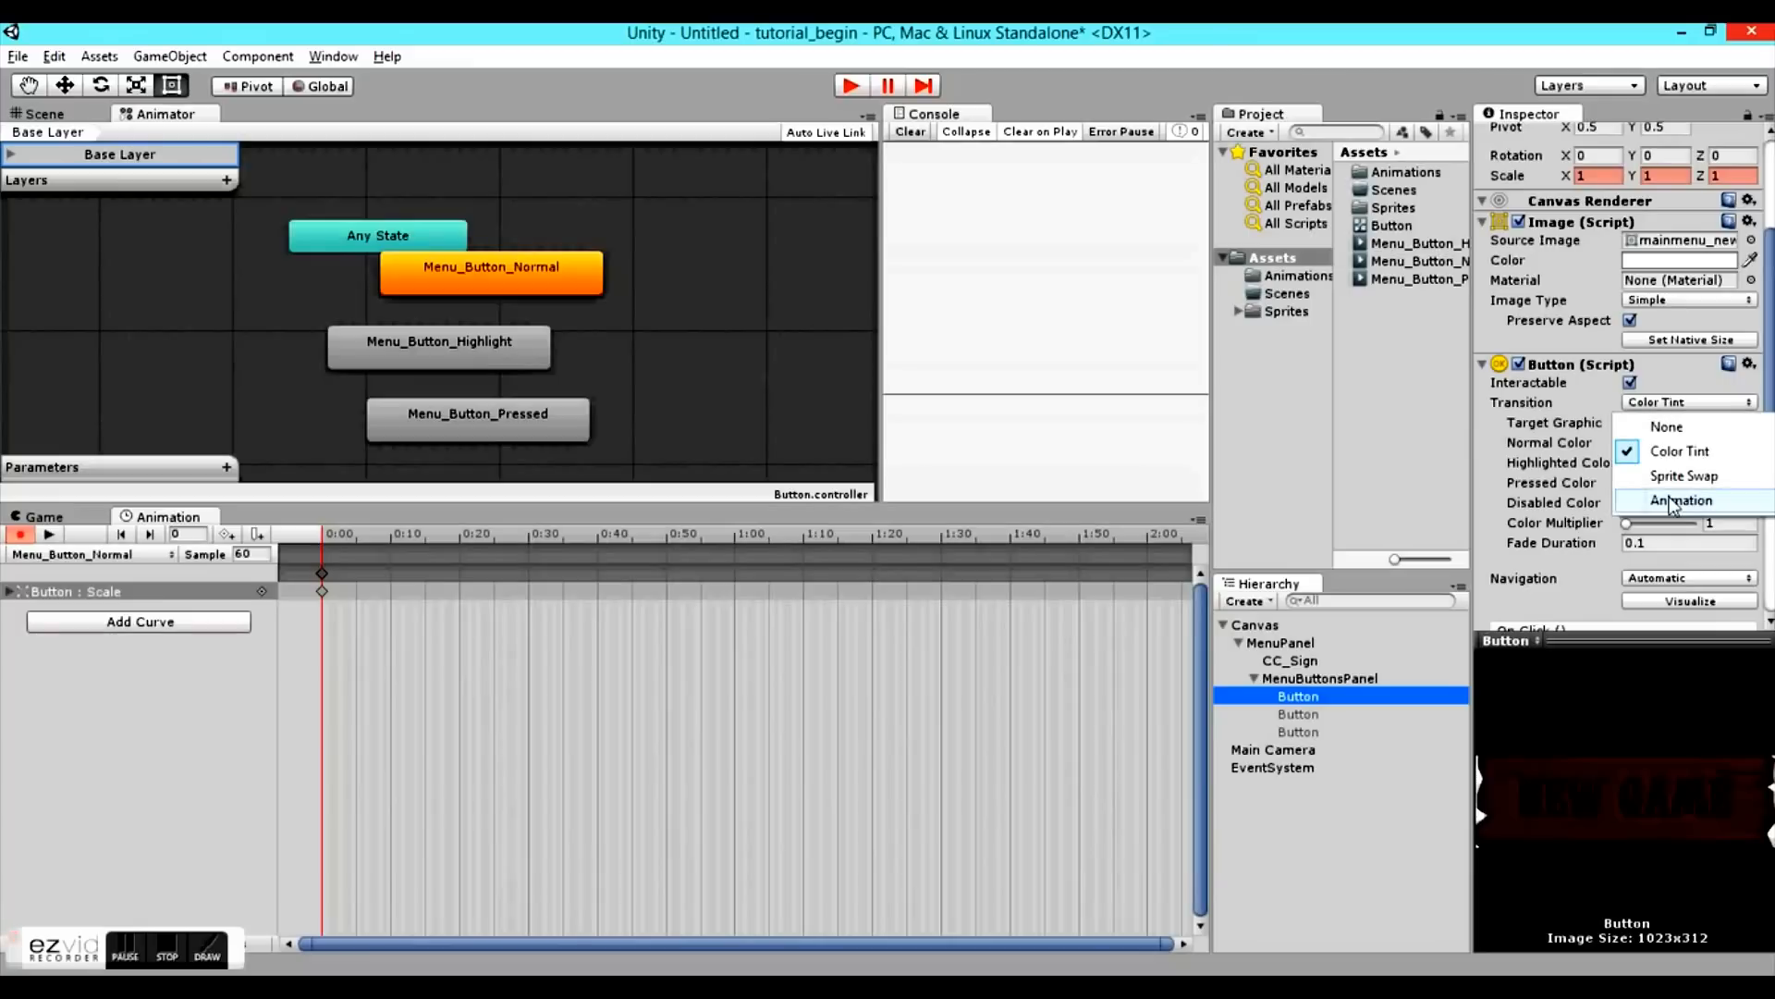
pyautogui.click(1669, 504)
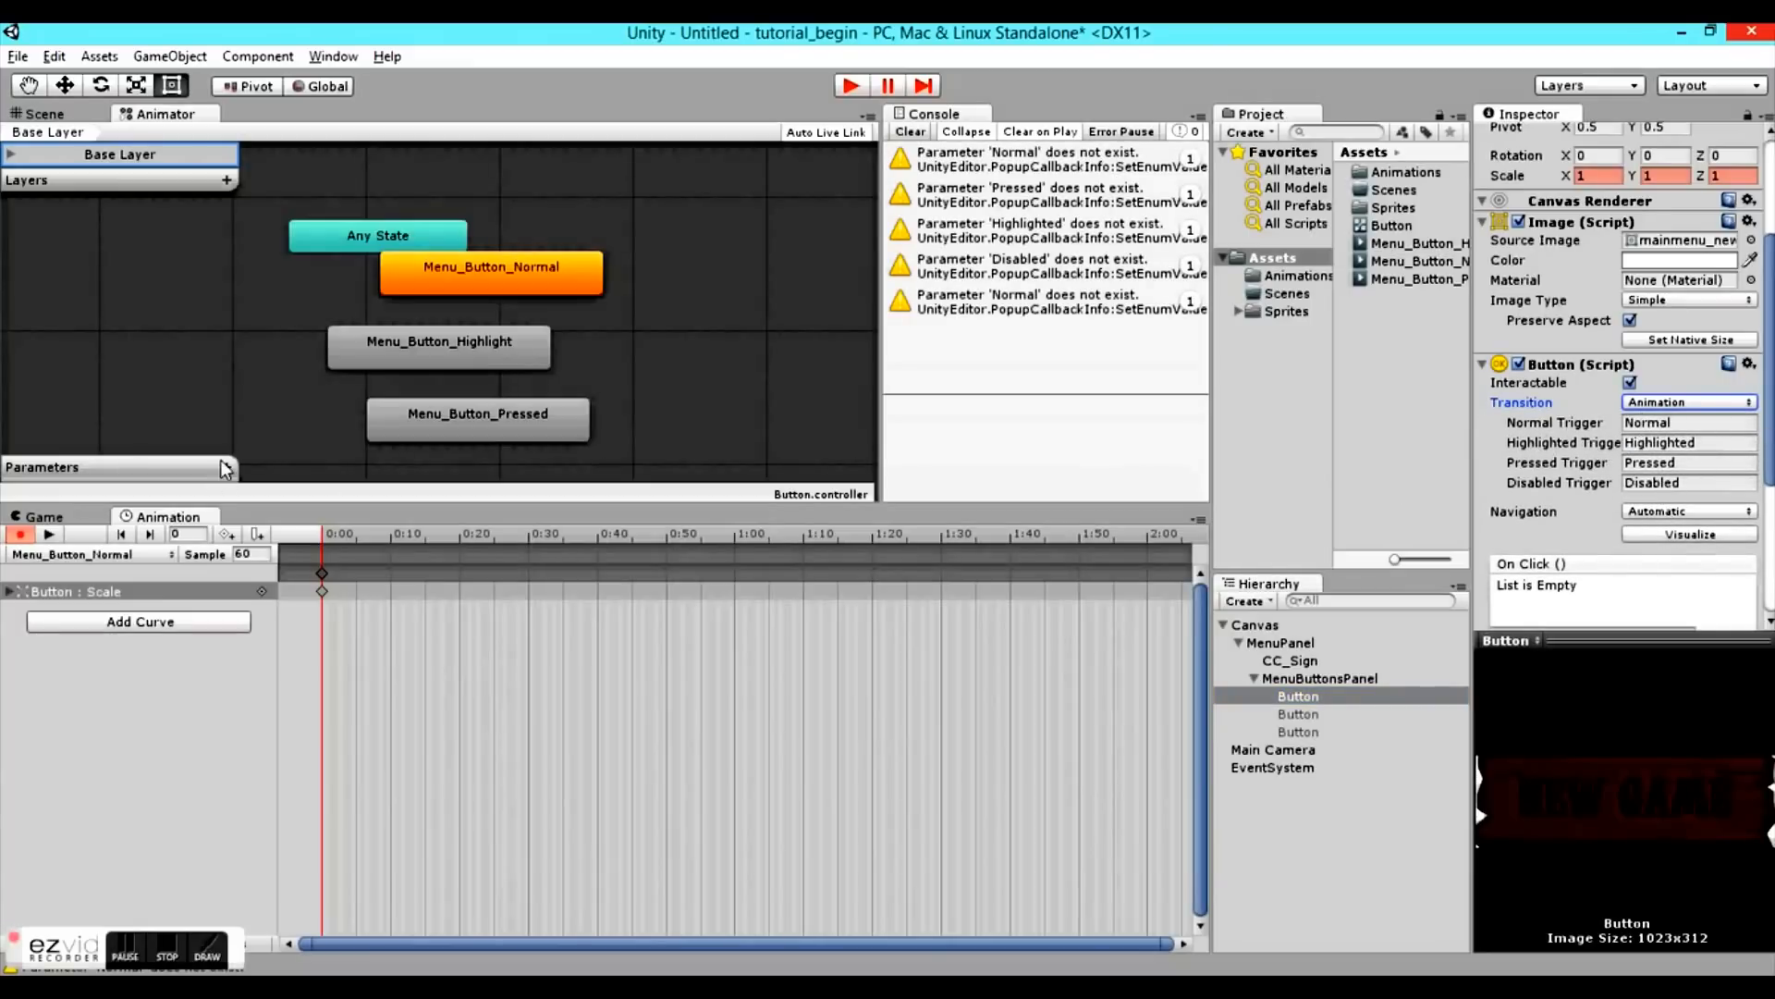
# - Add three Trigger parameters to the button's animator controller
pyautogui.click(227, 467)
pyautogui.click(259, 569)
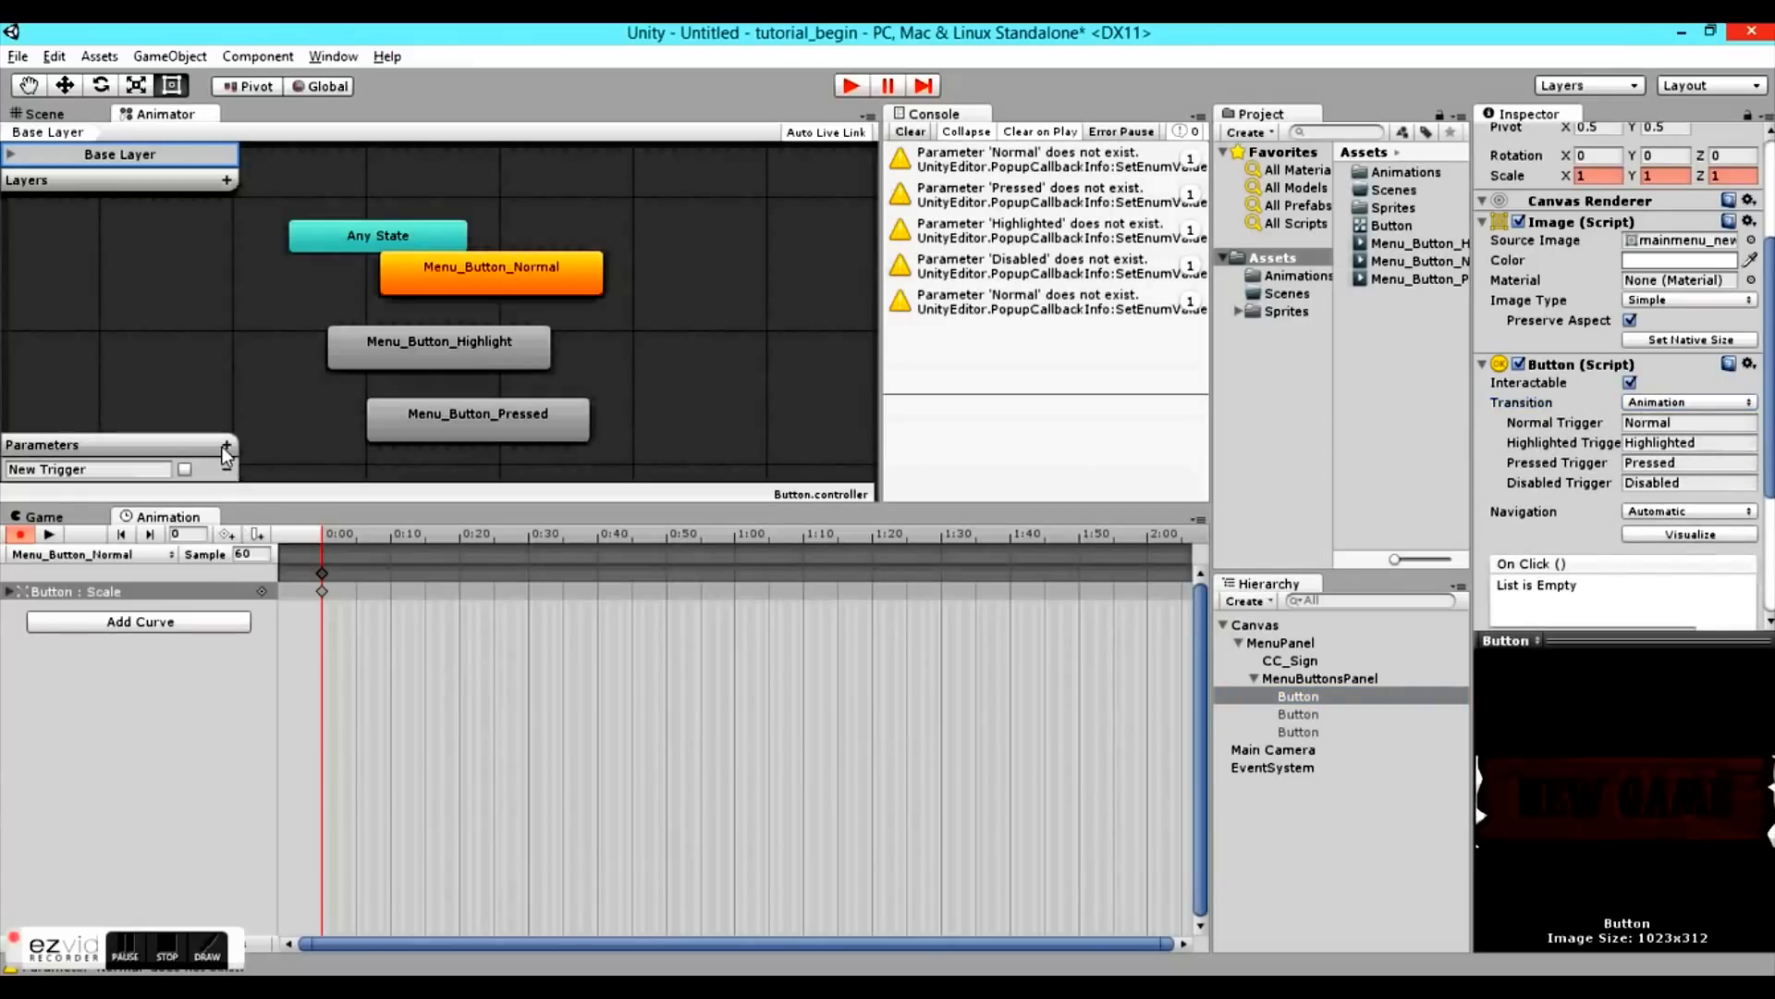
pyautogui.click(226, 445)
pyautogui.click(249, 545)
pyautogui.click(226, 421)
pyautogui.click(251, 523)
# - Rename the three trigger parameters, from last to first, as Highlighted, Normal and Pressed
pyautogui.doubleClick(75, 471)
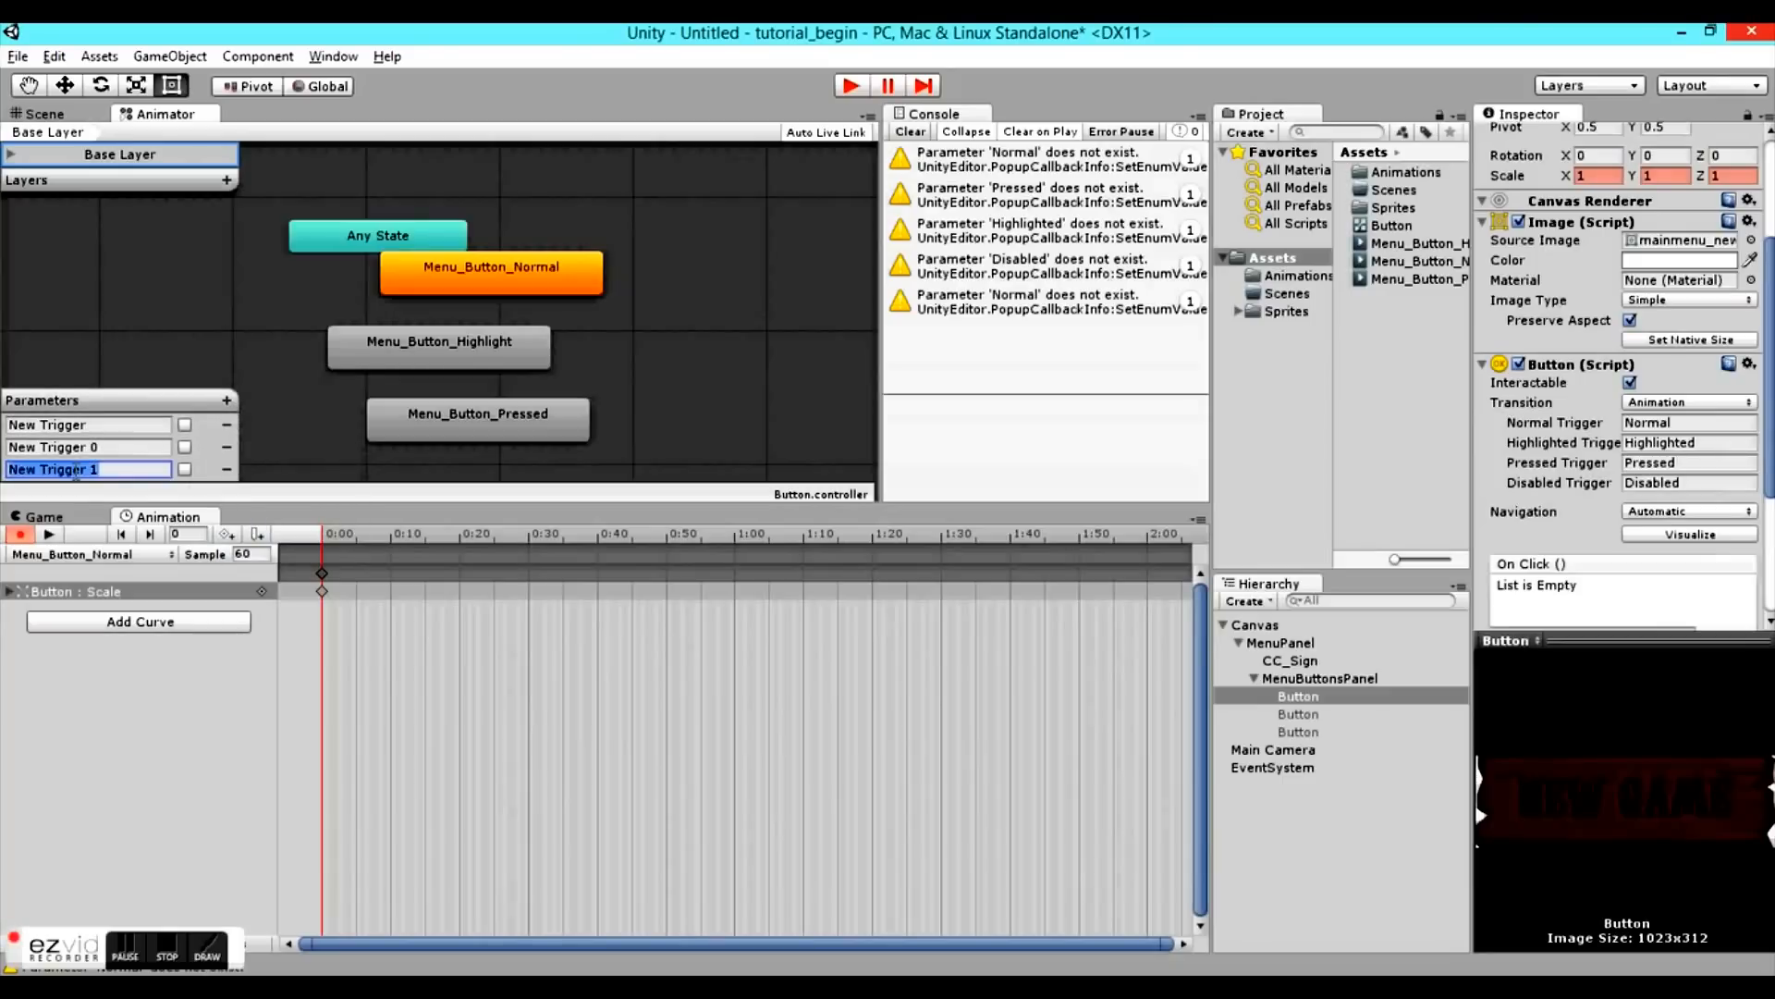
pyautogui.press('BackSpace')
pyautogui.doubleClick(66, 447)
pyautogui.write('Normal')
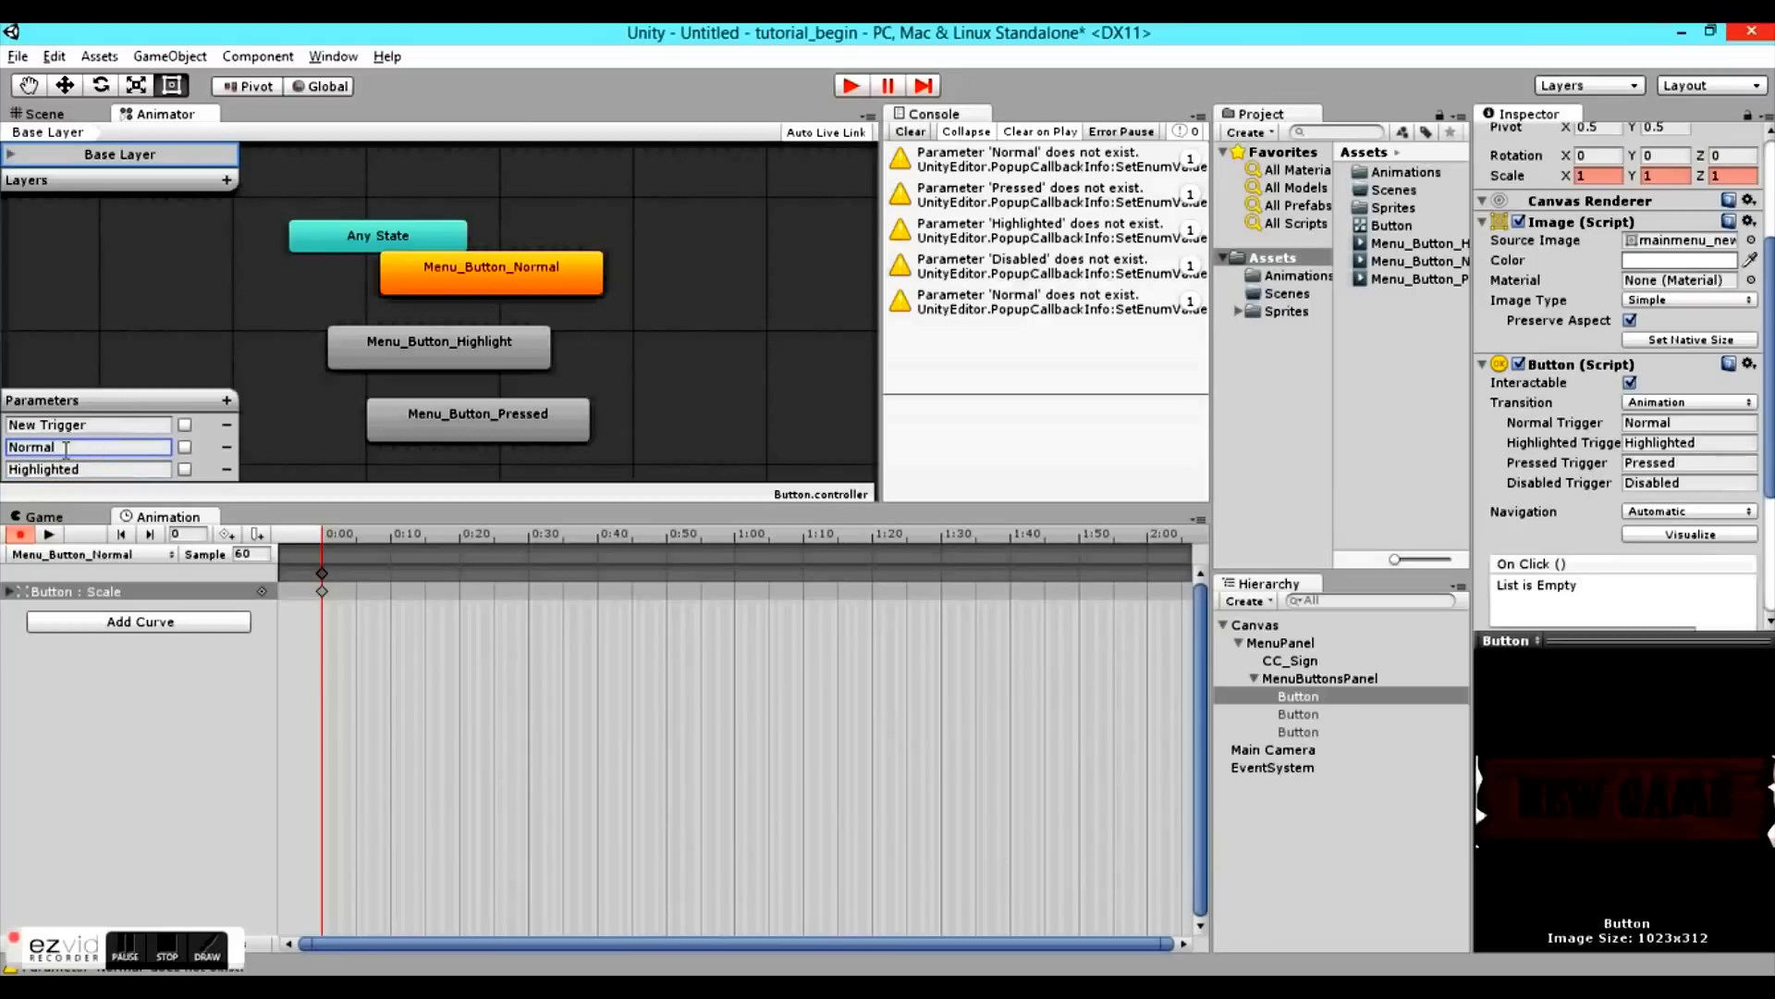
pyautogui.doubleClick(53, 426)
pyautogui.write('Pressed')
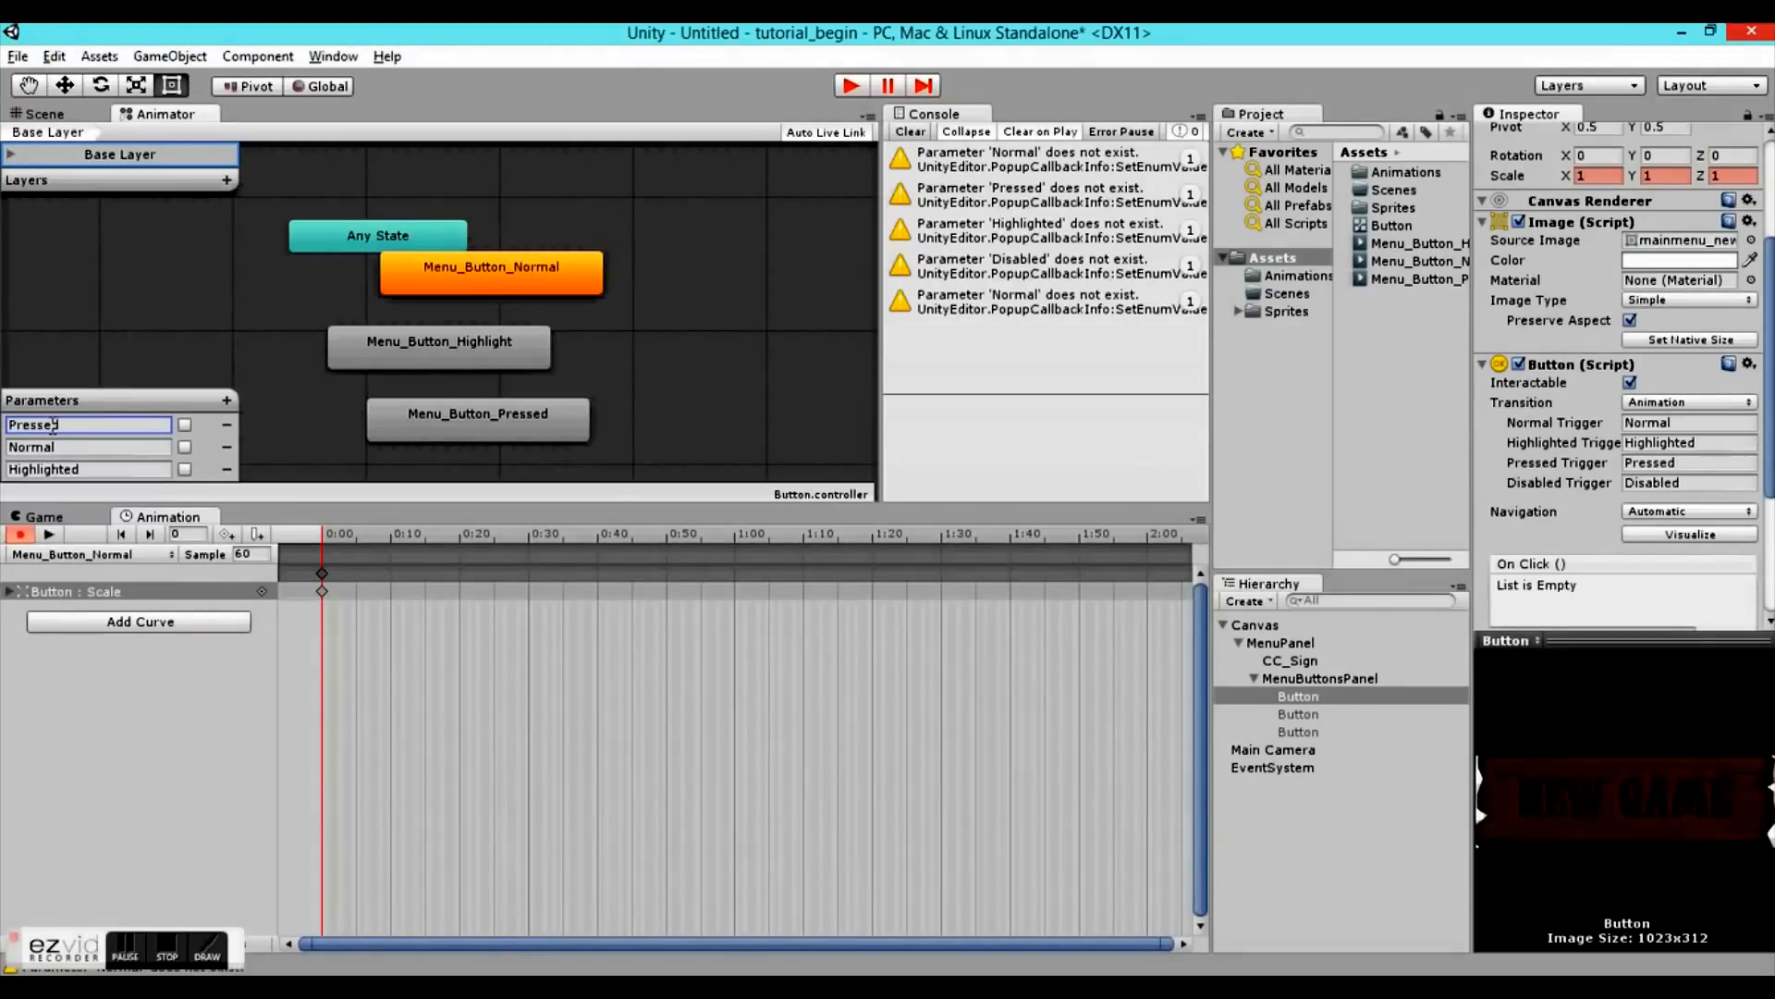
# - Create a transition from Menu_Button_Normal to Menu_Button_Highlight and move the two states farther apart
pyautogui.moveTo(487, 265); pyautogui.dragTo(514, 251)
pyautogui.rightClick(514, 252)
pyautogui.click(570, 270)
pyautogui.click(404, 357)
pyautogui.moveTo(490, 341); pyautogui.dragTo(382, 360)
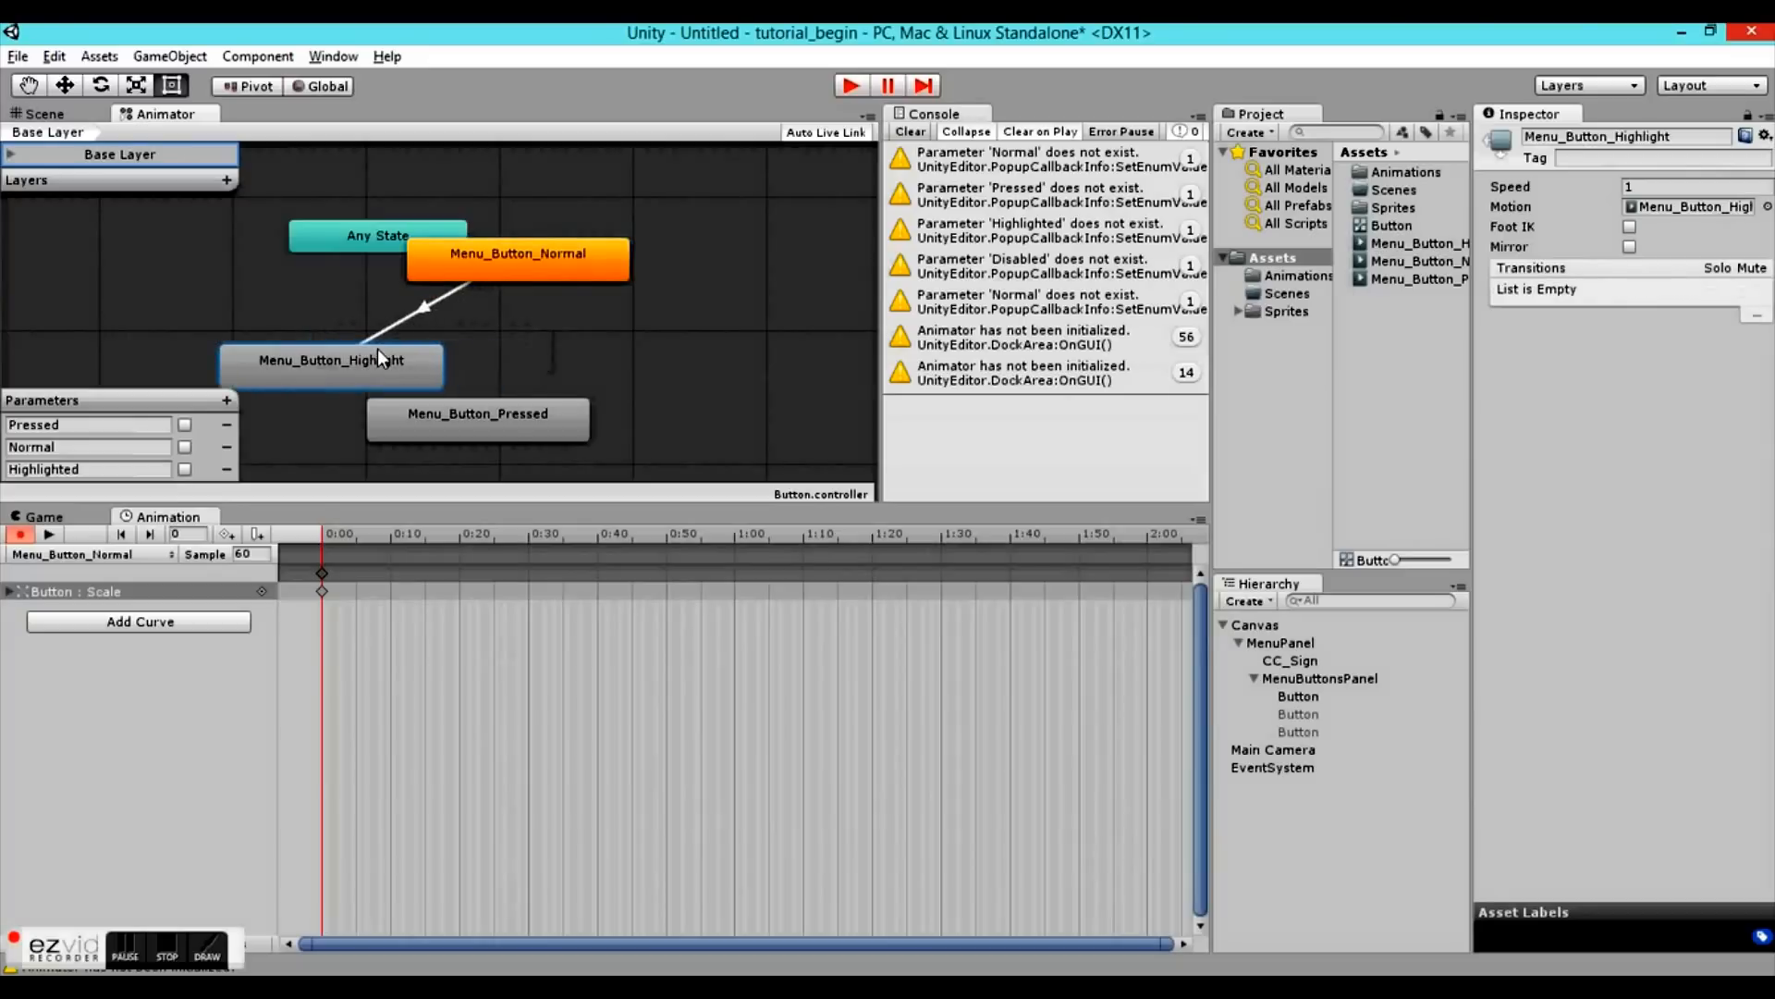
# - Place Menu_Button_Pressed level with Menu_Button_Highlight and create a transition from Menu_Button_Highlight to it
pyautogui.moveTo(518, 418); pyautogui.dragTo(717, 366)
pyautogui.rightClick(390, 362)
pyautogui.click(444, 372)
pyautogui.click(590, 362)
# - Set the condition of the Menu_Button_Normal to Menu_Button_Highlight transition to Highlighted
pyautogui.click(381, 319)
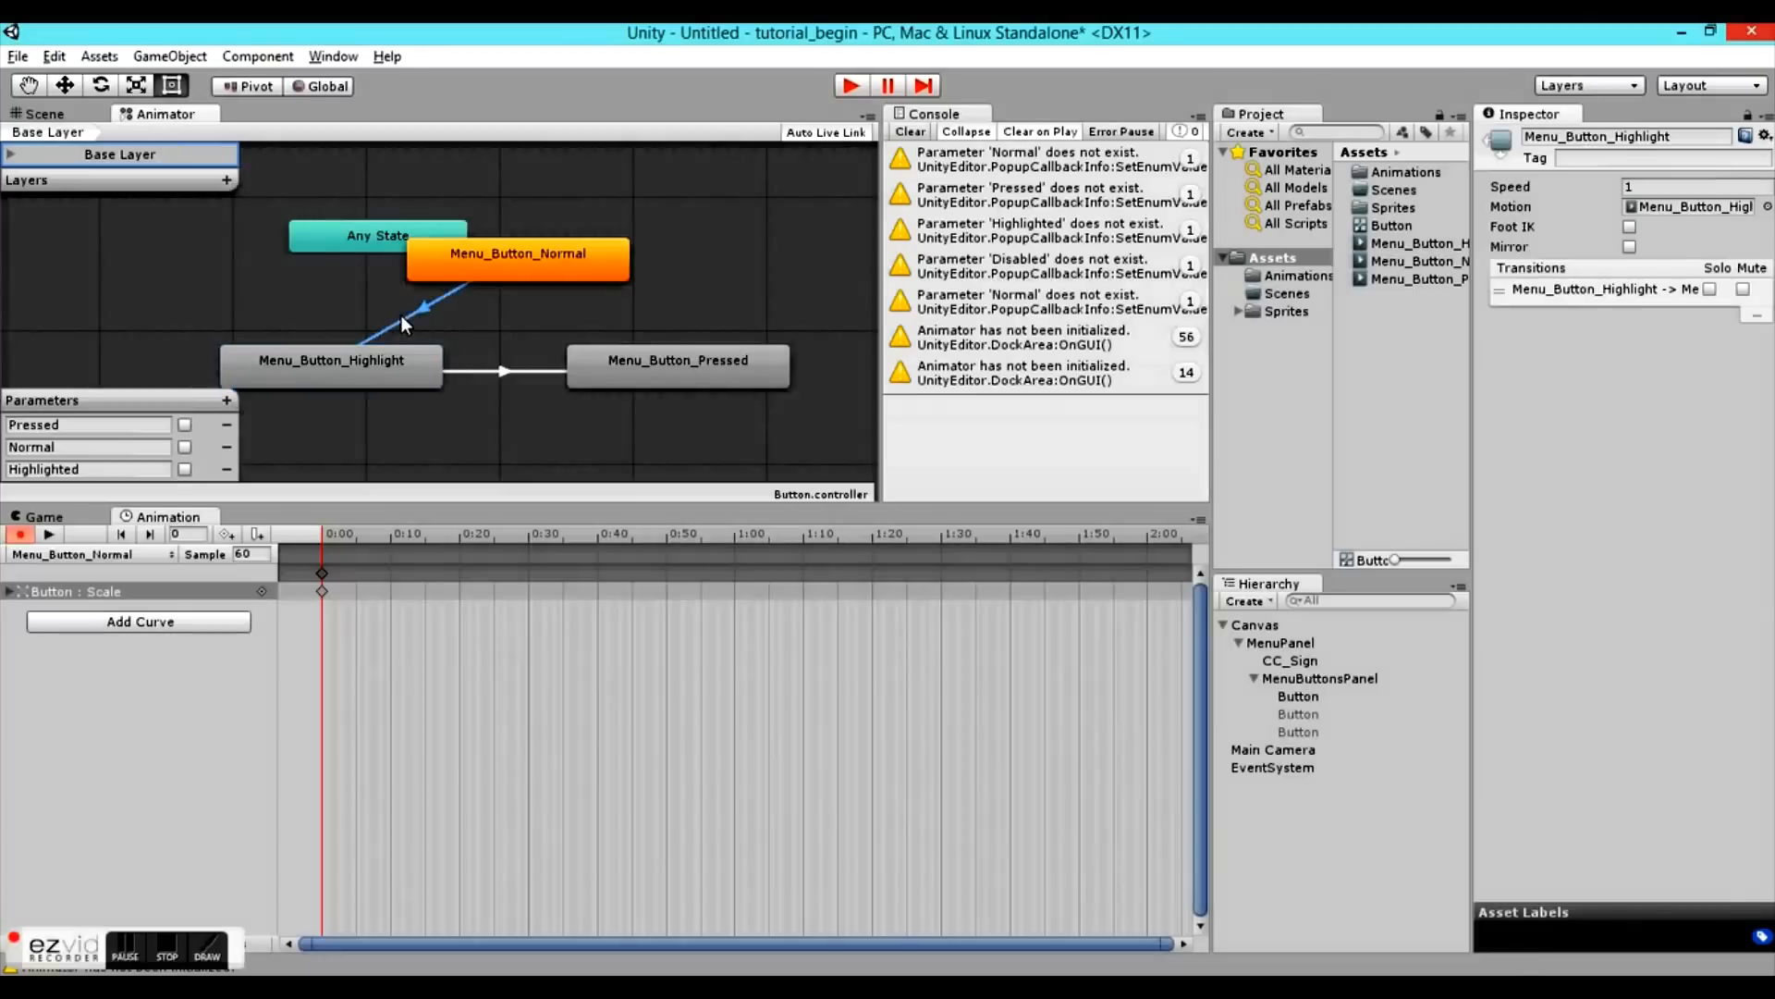
pyautogui.click(1526, 551)
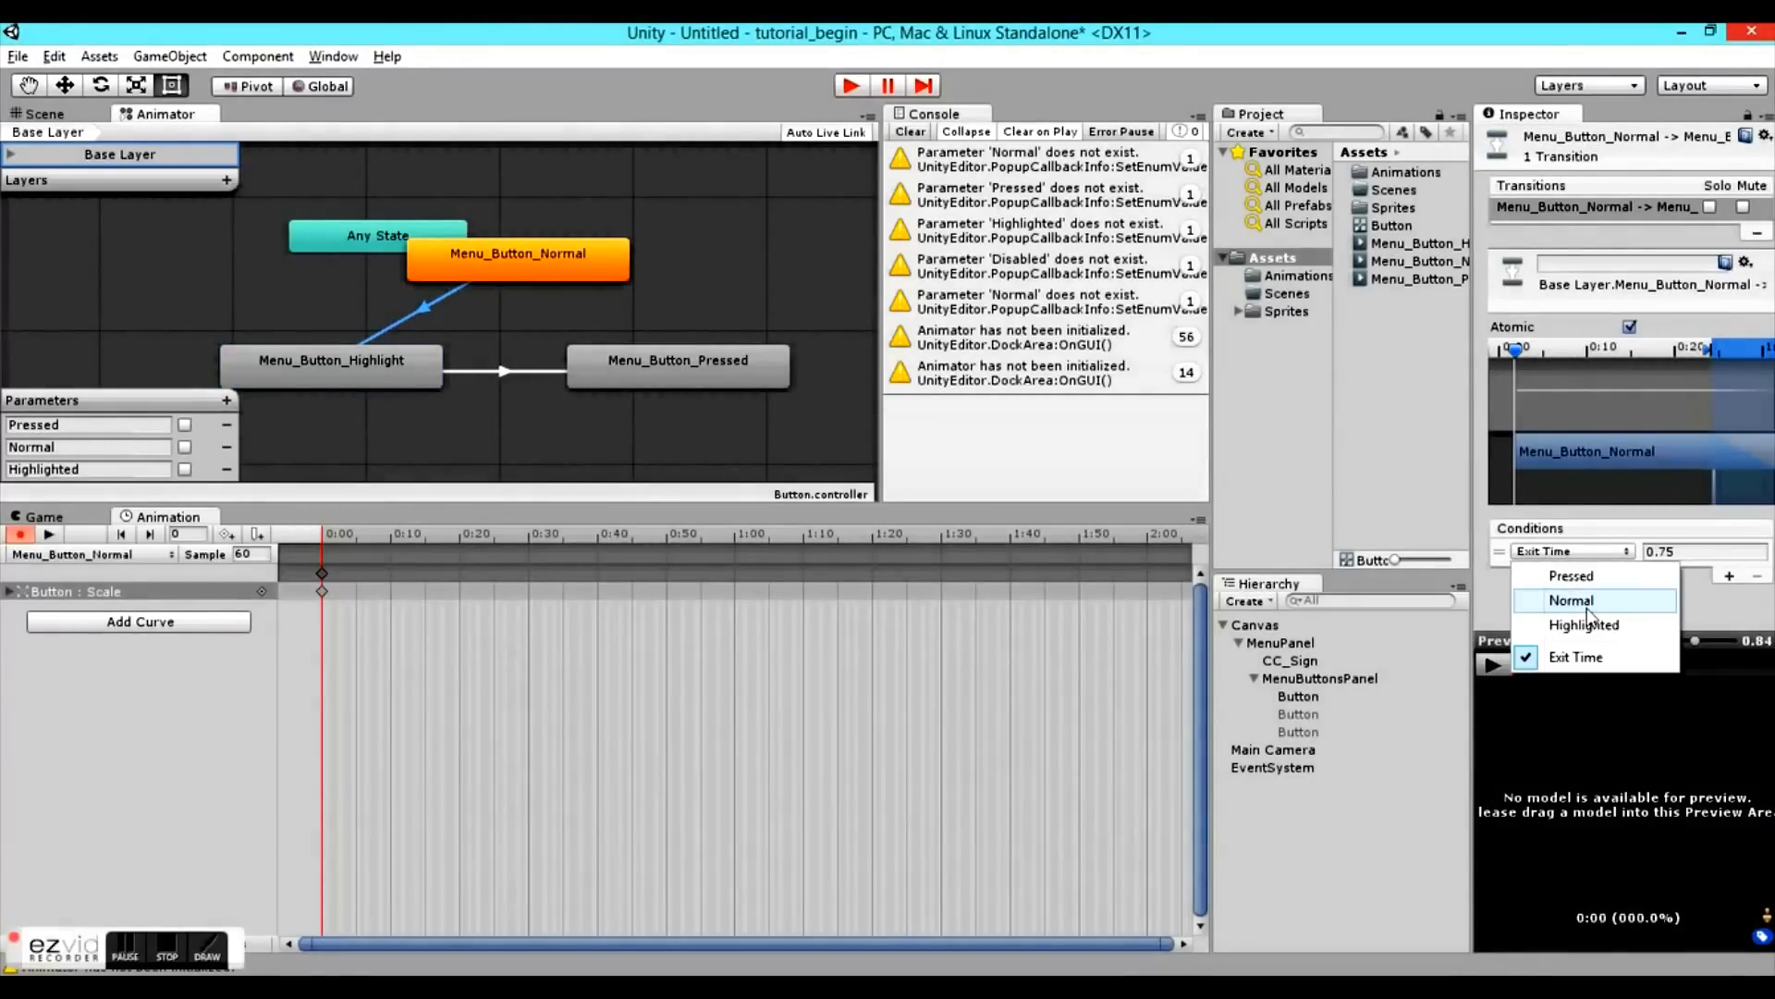
pyautogui.click(1583, 625)
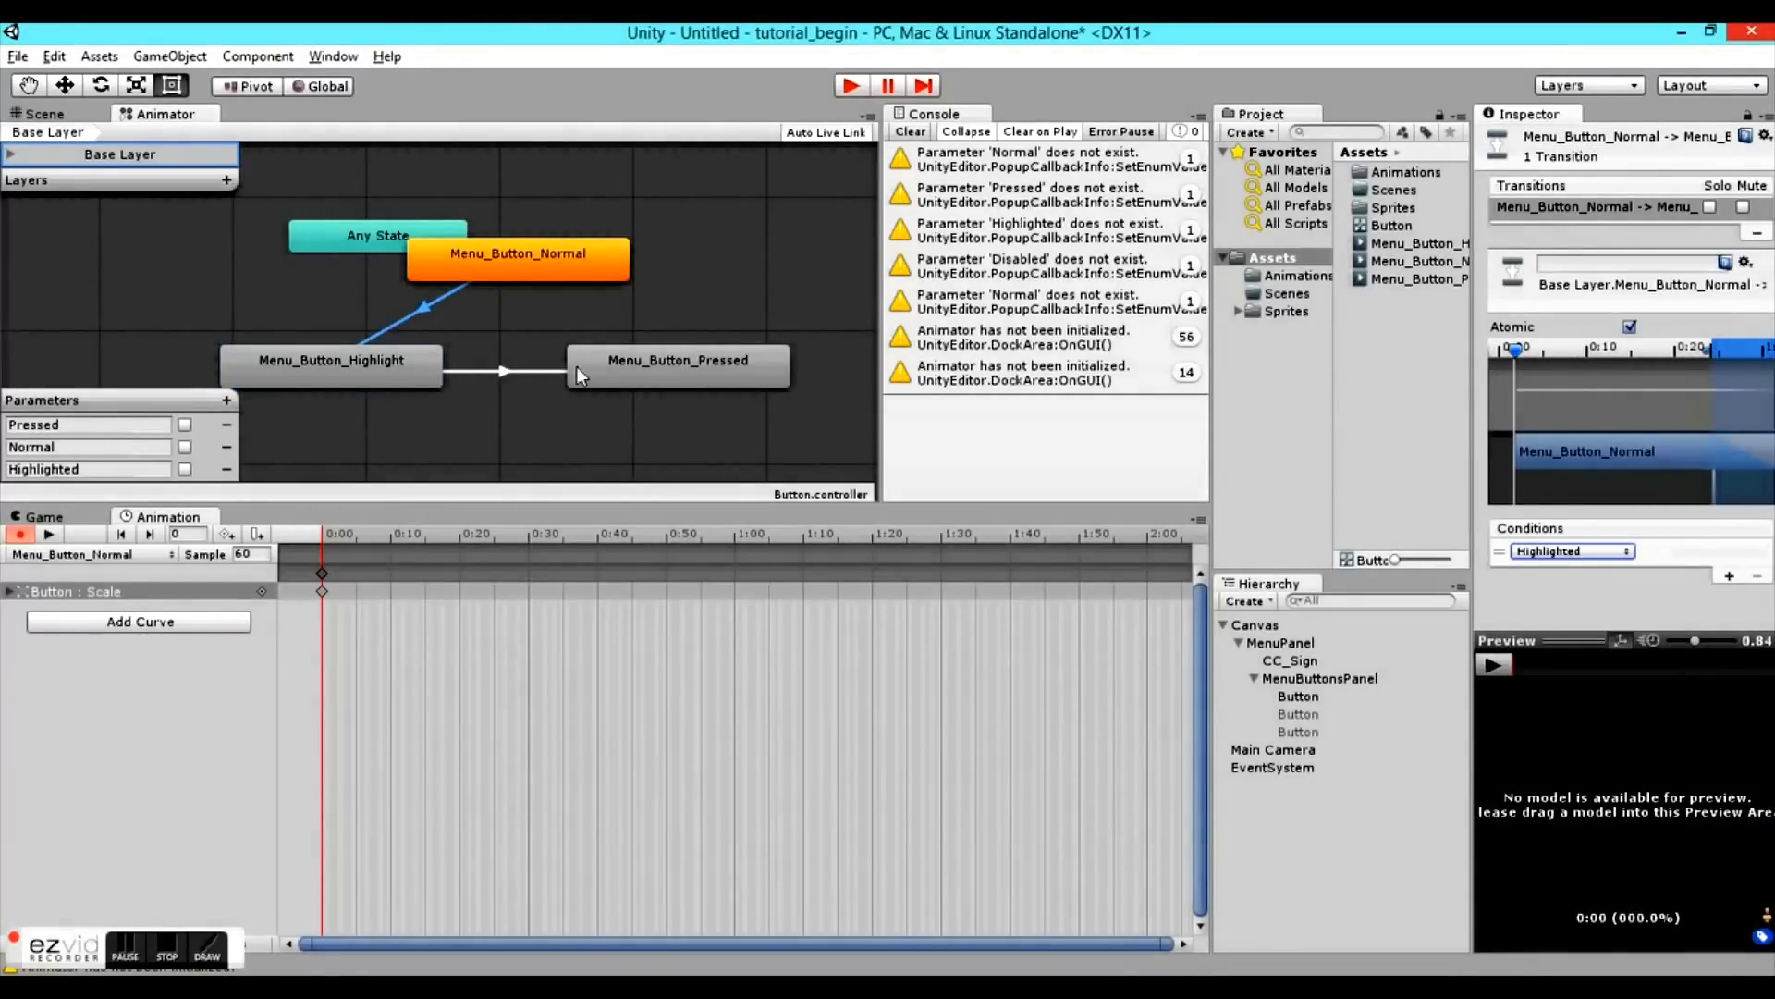
# - Set the condition of the Menu_Button_Highlight to Menu_Button_Pressed transition to Pressed
pyautogui.click(505, 374)
pyautogui.click(1526, 551)
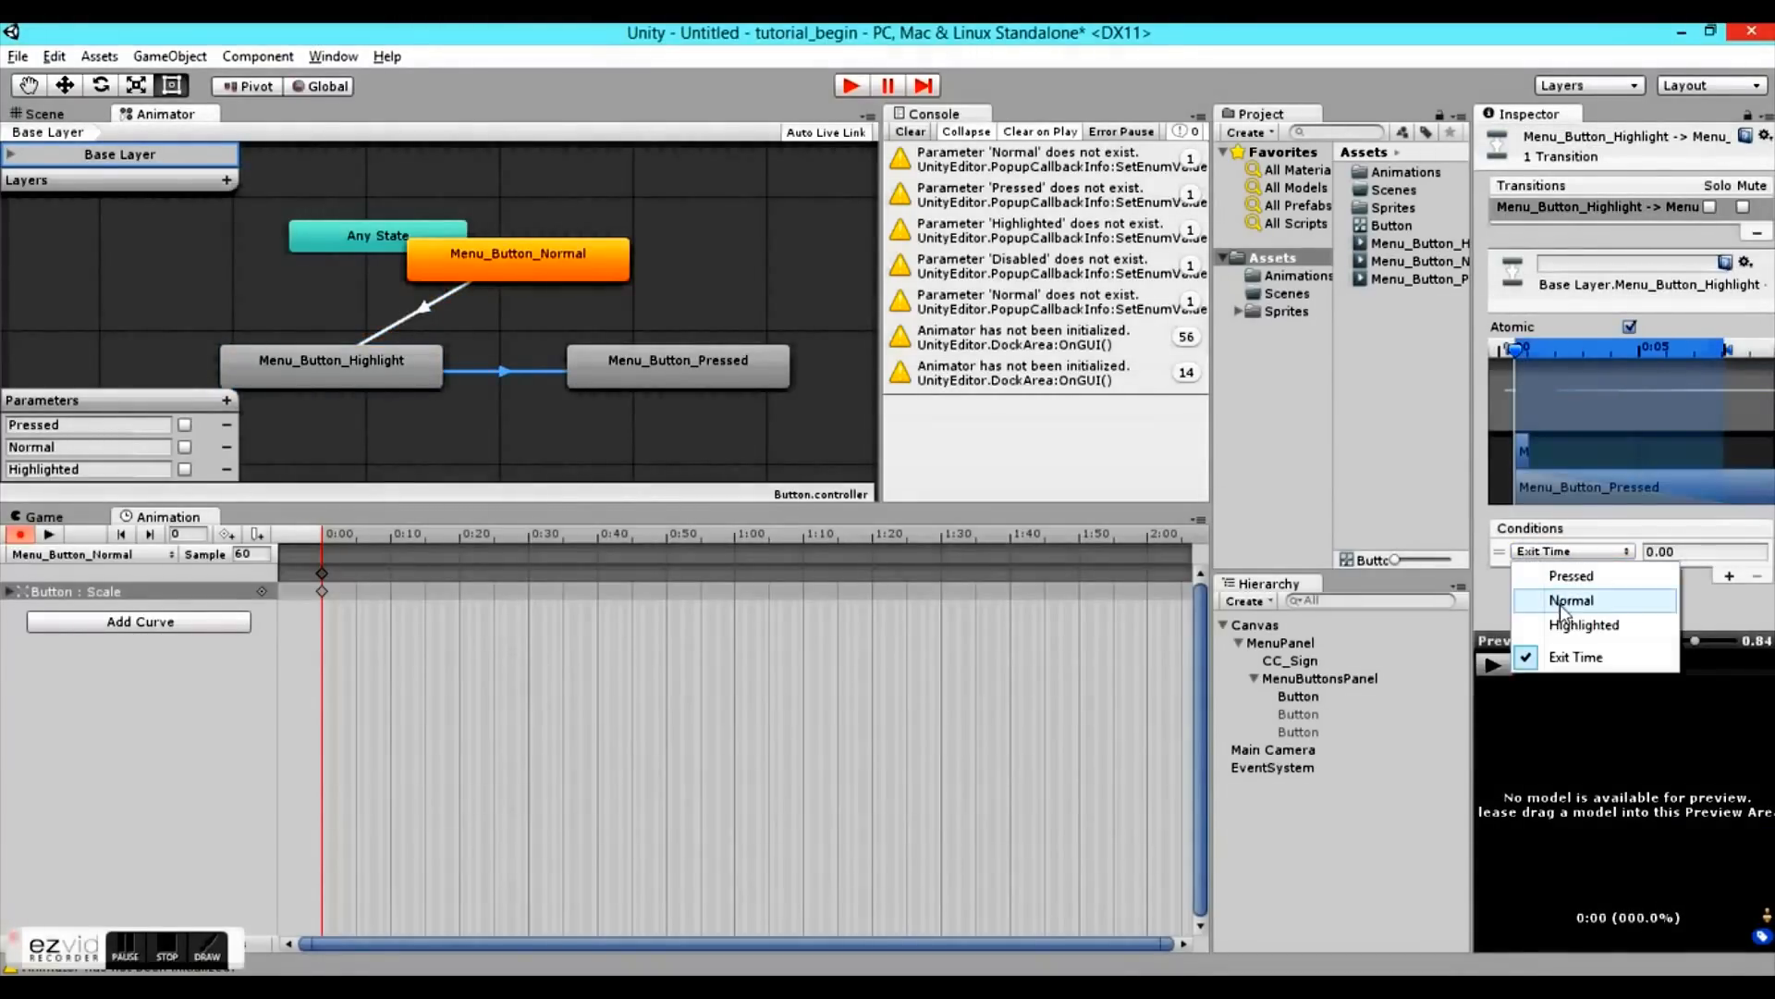
pyautogui.click(1562, 575)
# - Create a return transition from Menu_Button_Pressed to Menu_Button_Highlight and select it
pyautogui.rightClick(586, 359)
pyautogui.click(647, 380)
pyautogui.click(435, 366)
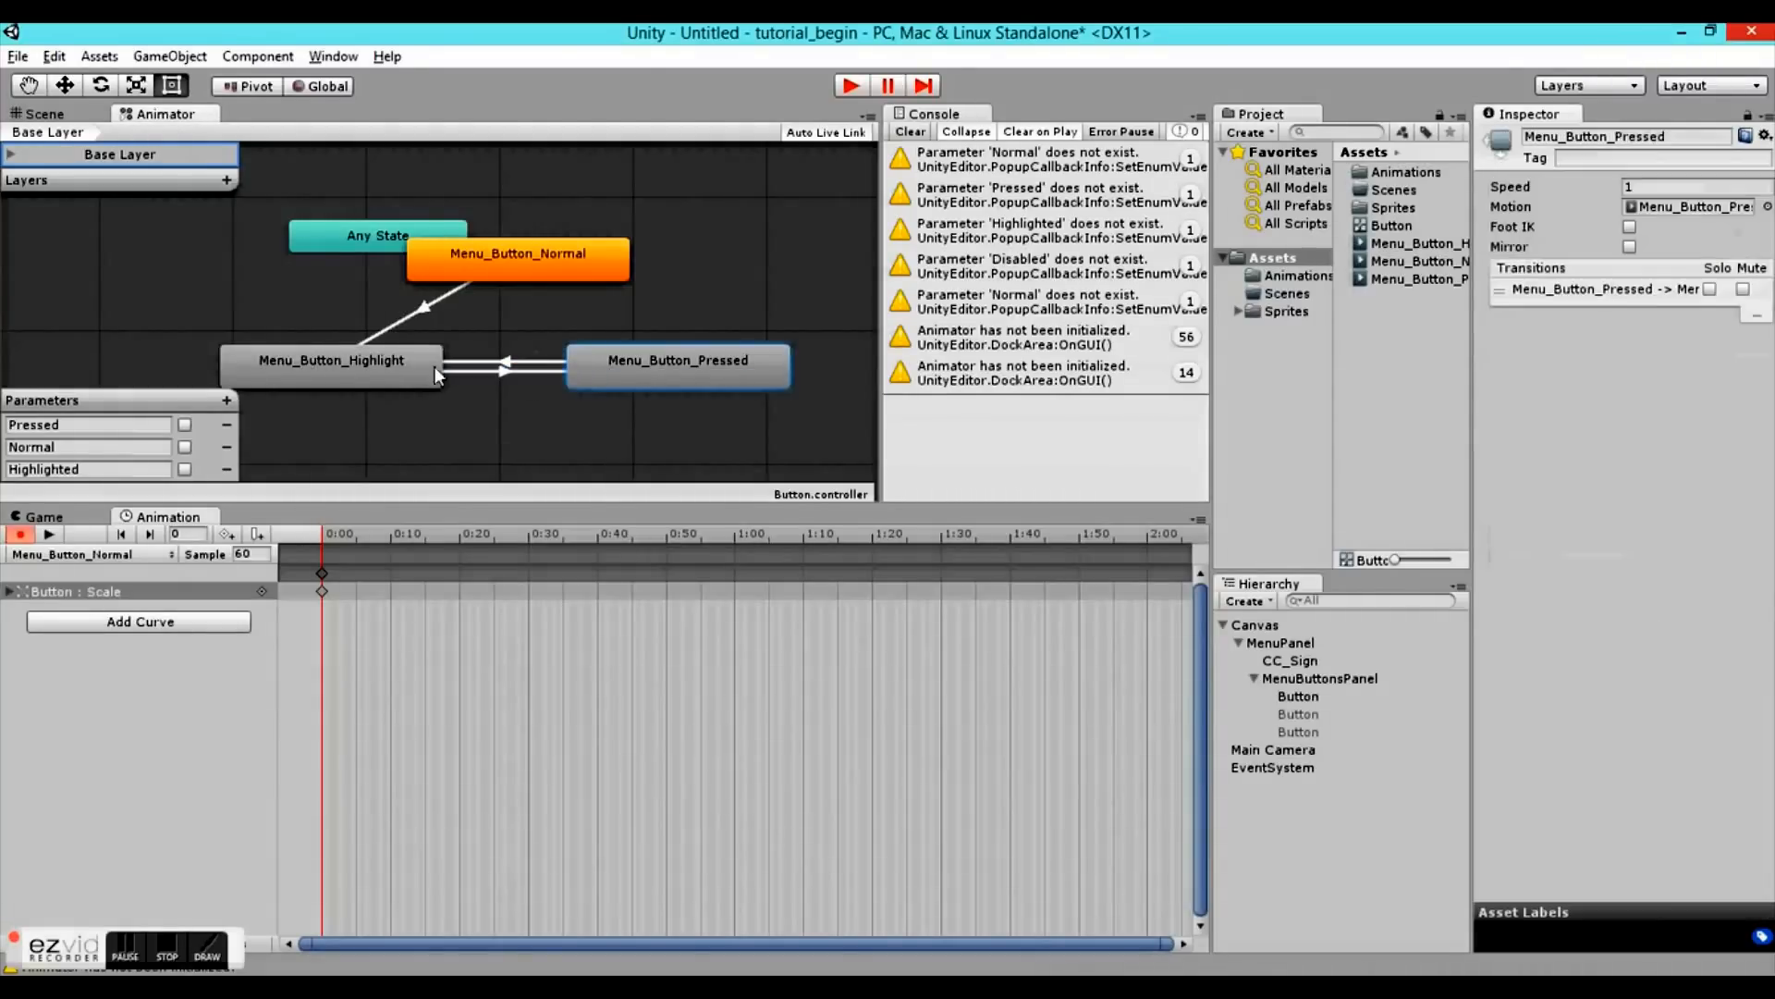
pyautogui.click(512, 360)
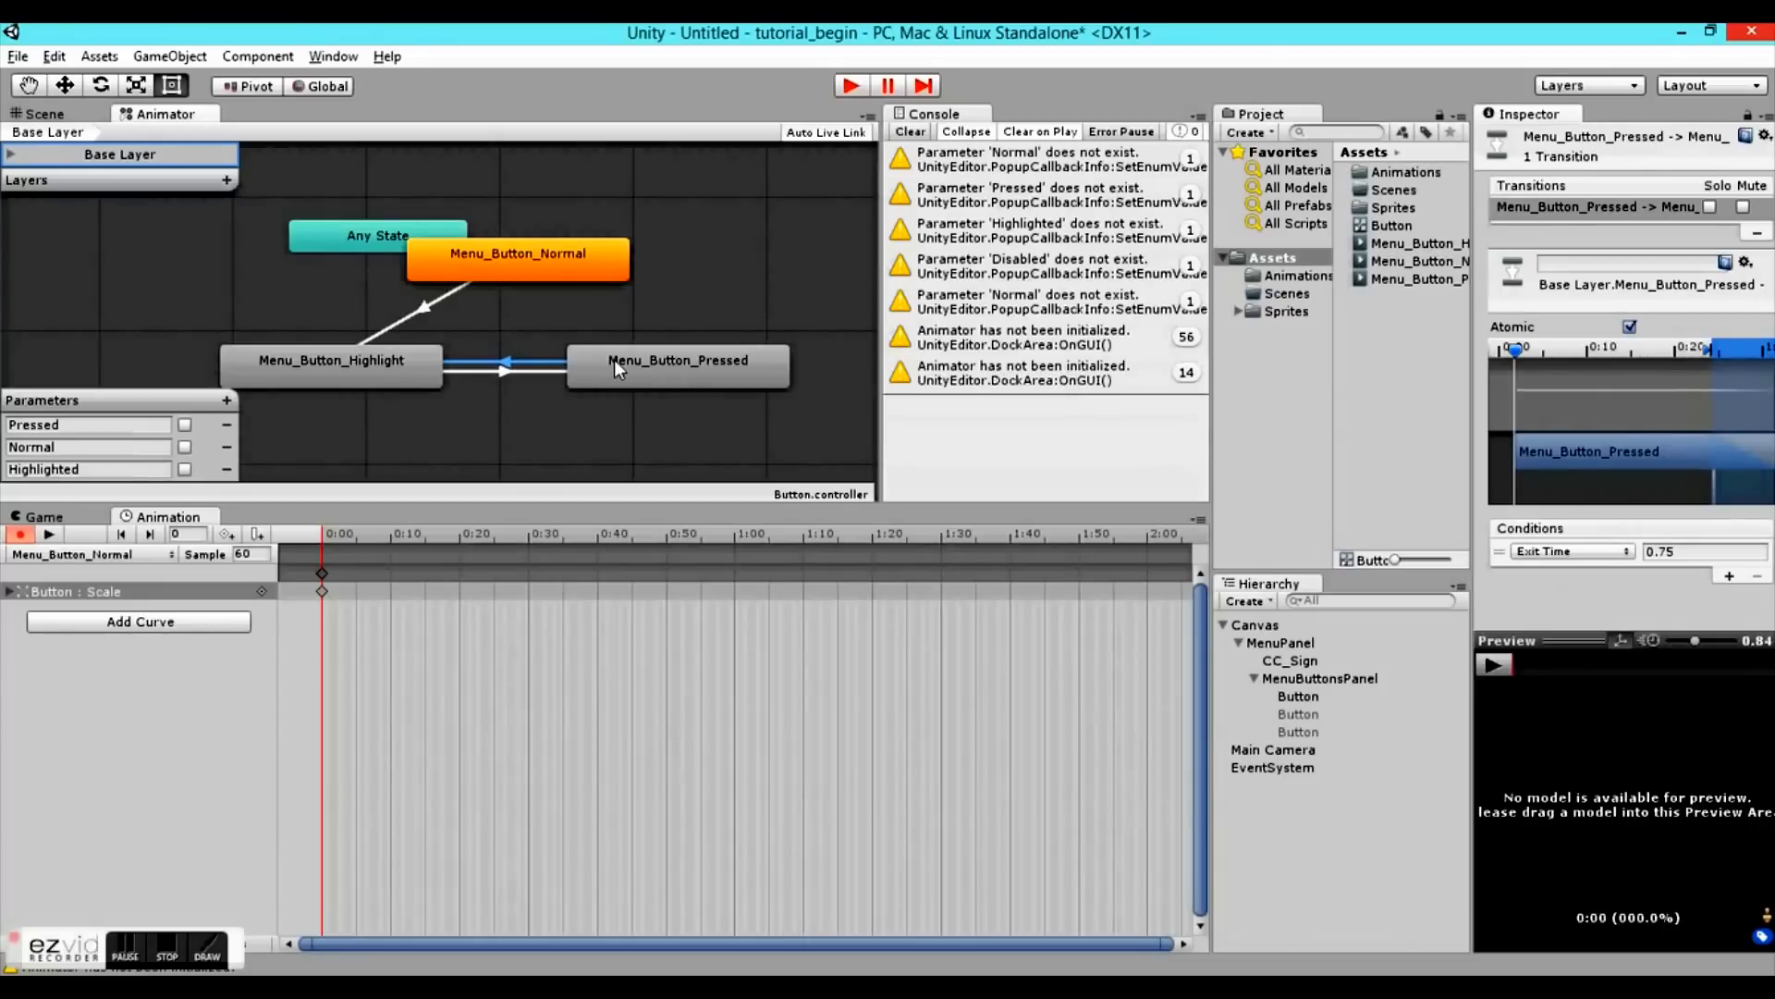
# - Create a return transition from Menu_Button_Highlight to Menu_Button_Normal and set its condition to Normal
pyautogui.rightClick(355, 364)
pyautogui.click(389, 385)
pyautogui.click(503, 264)
pyautogui.click(465, 294)
pyautogui.click(1572, 551)
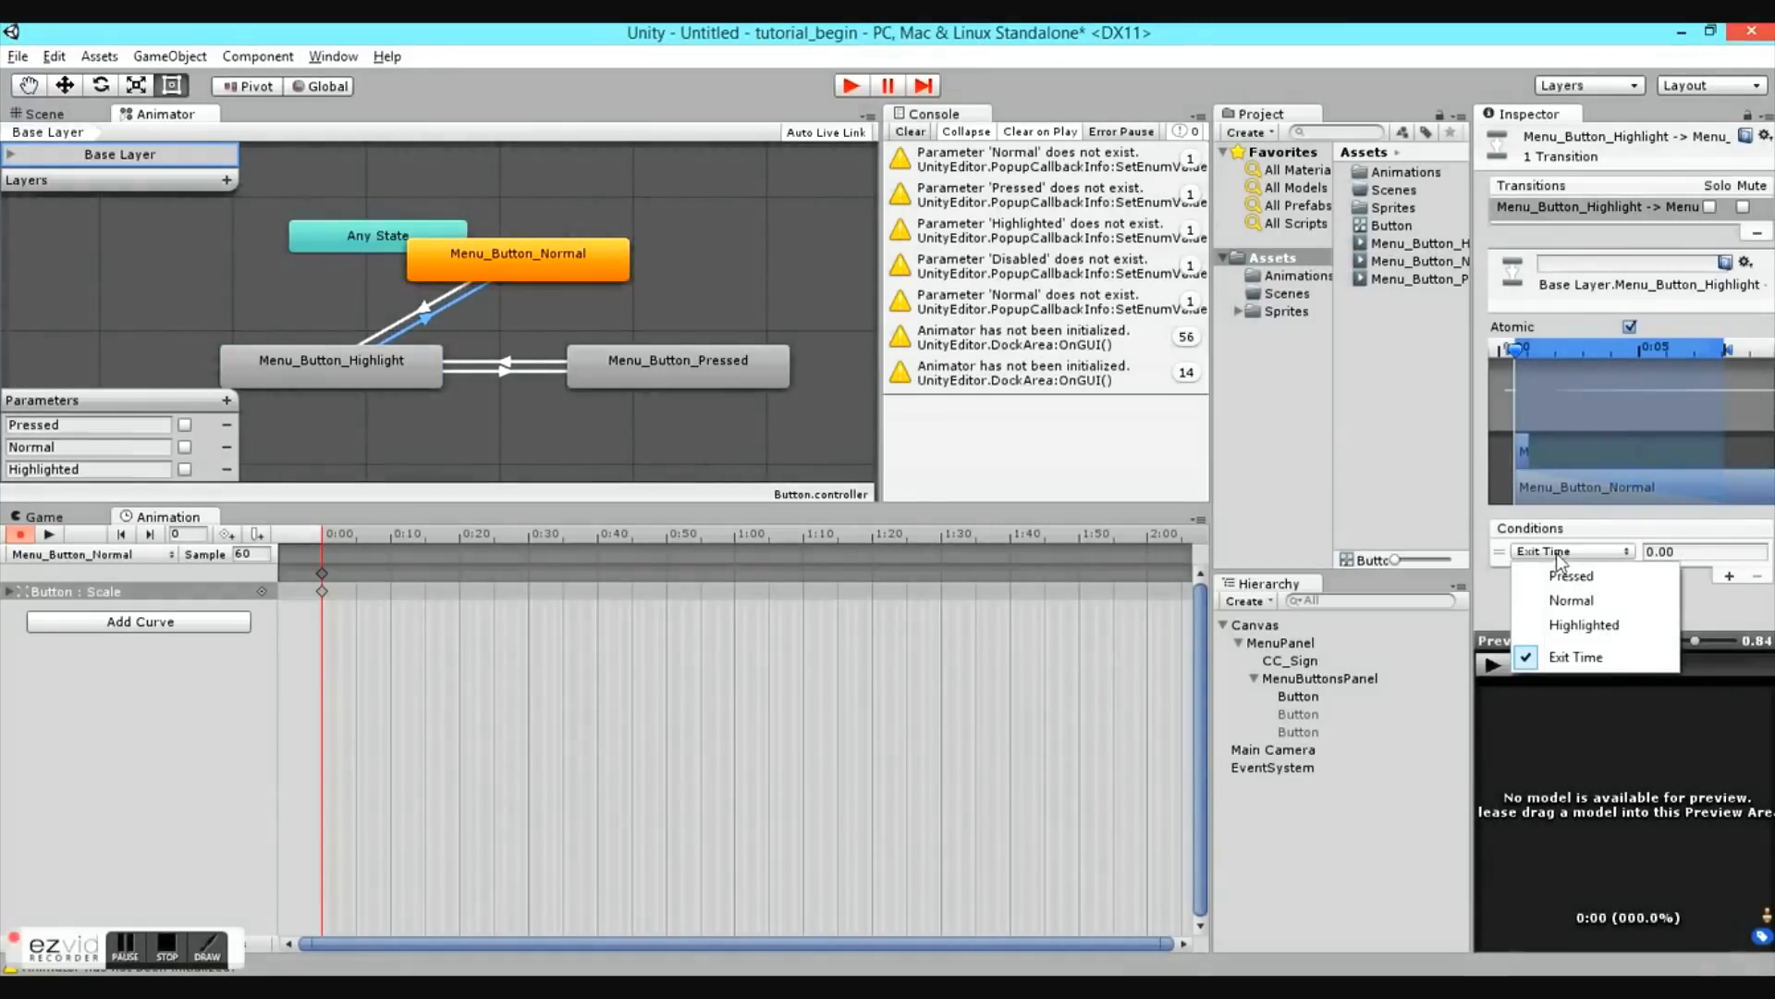
pyautogui.click(1569, 603)
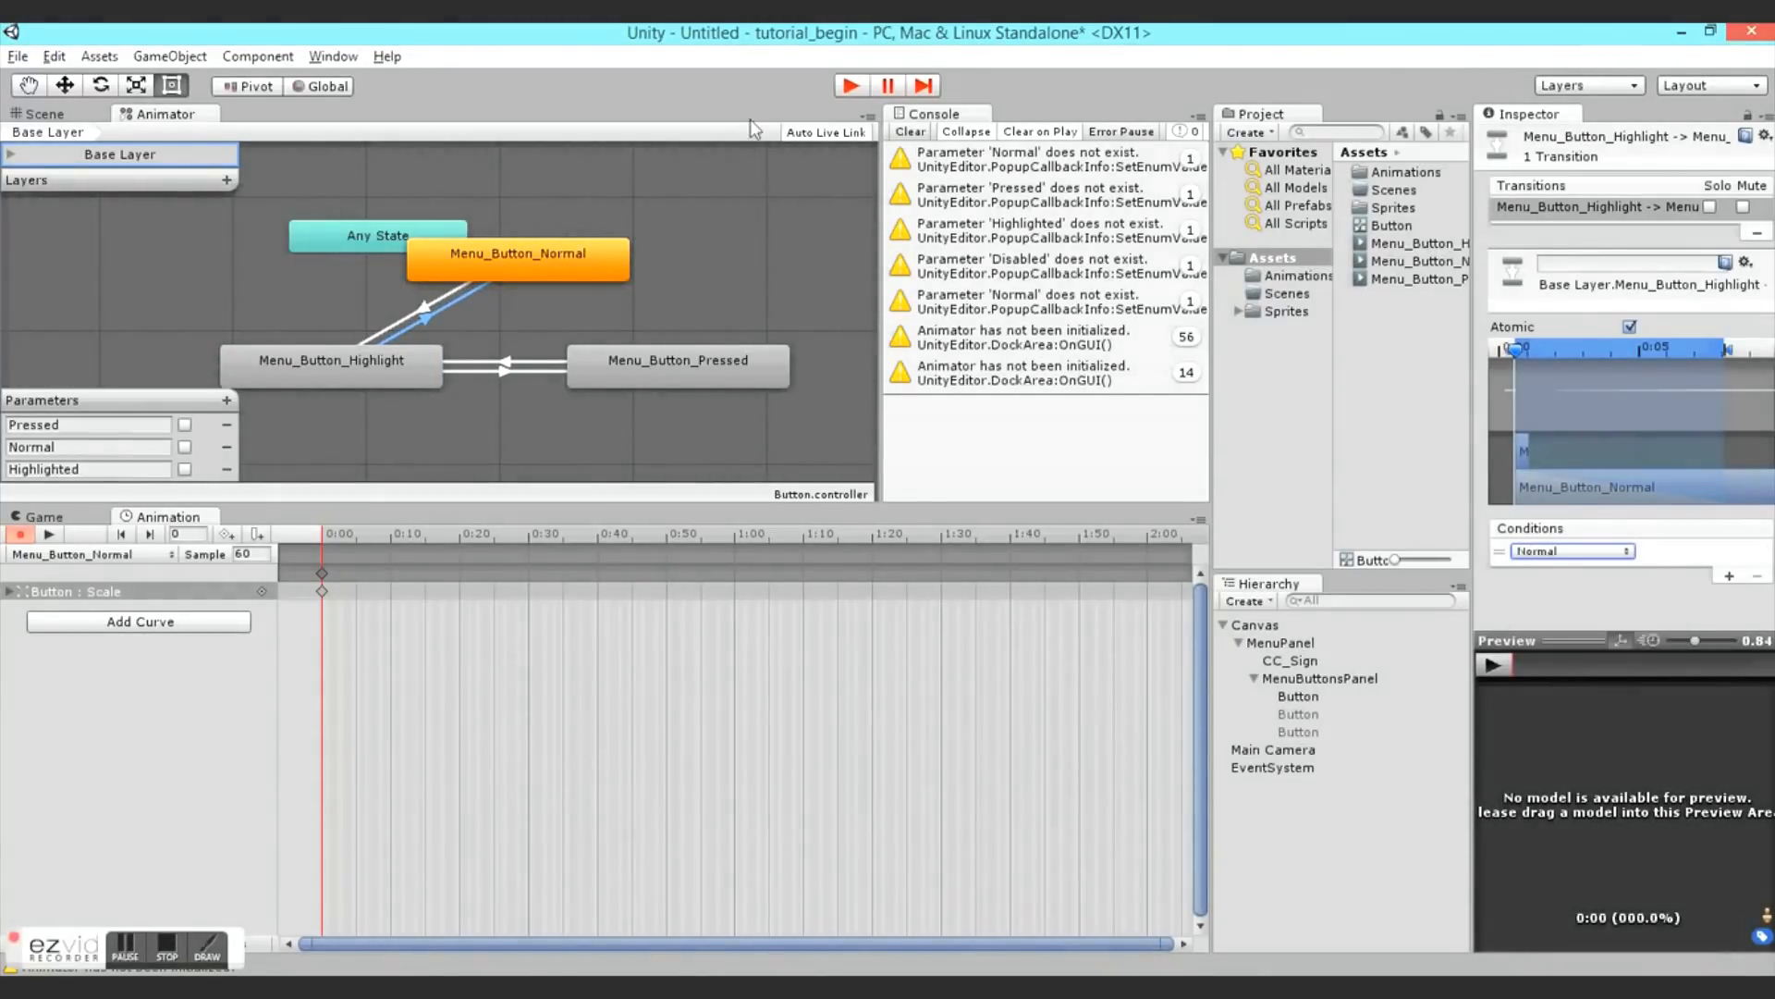
# - Play-test the New Game button's highlight and pressed animations in the running game, and stop play mode
pyautogui.click(849, 88)
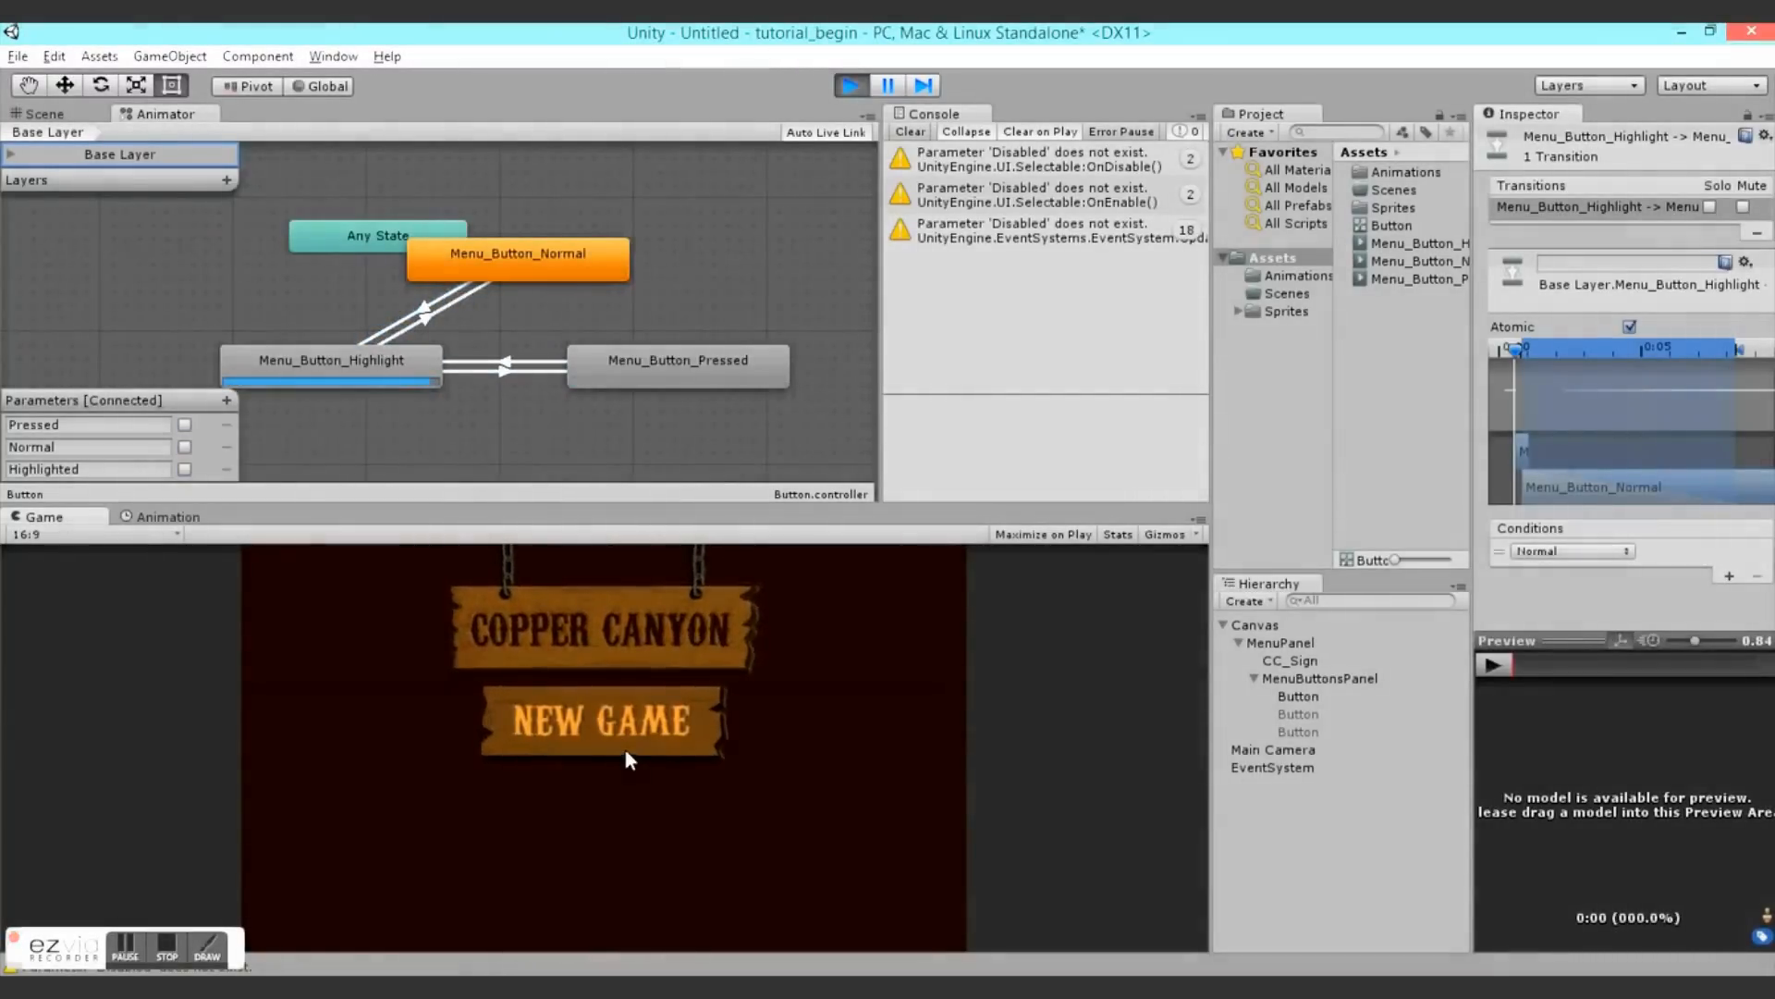
pyautogui.click(624, 747)
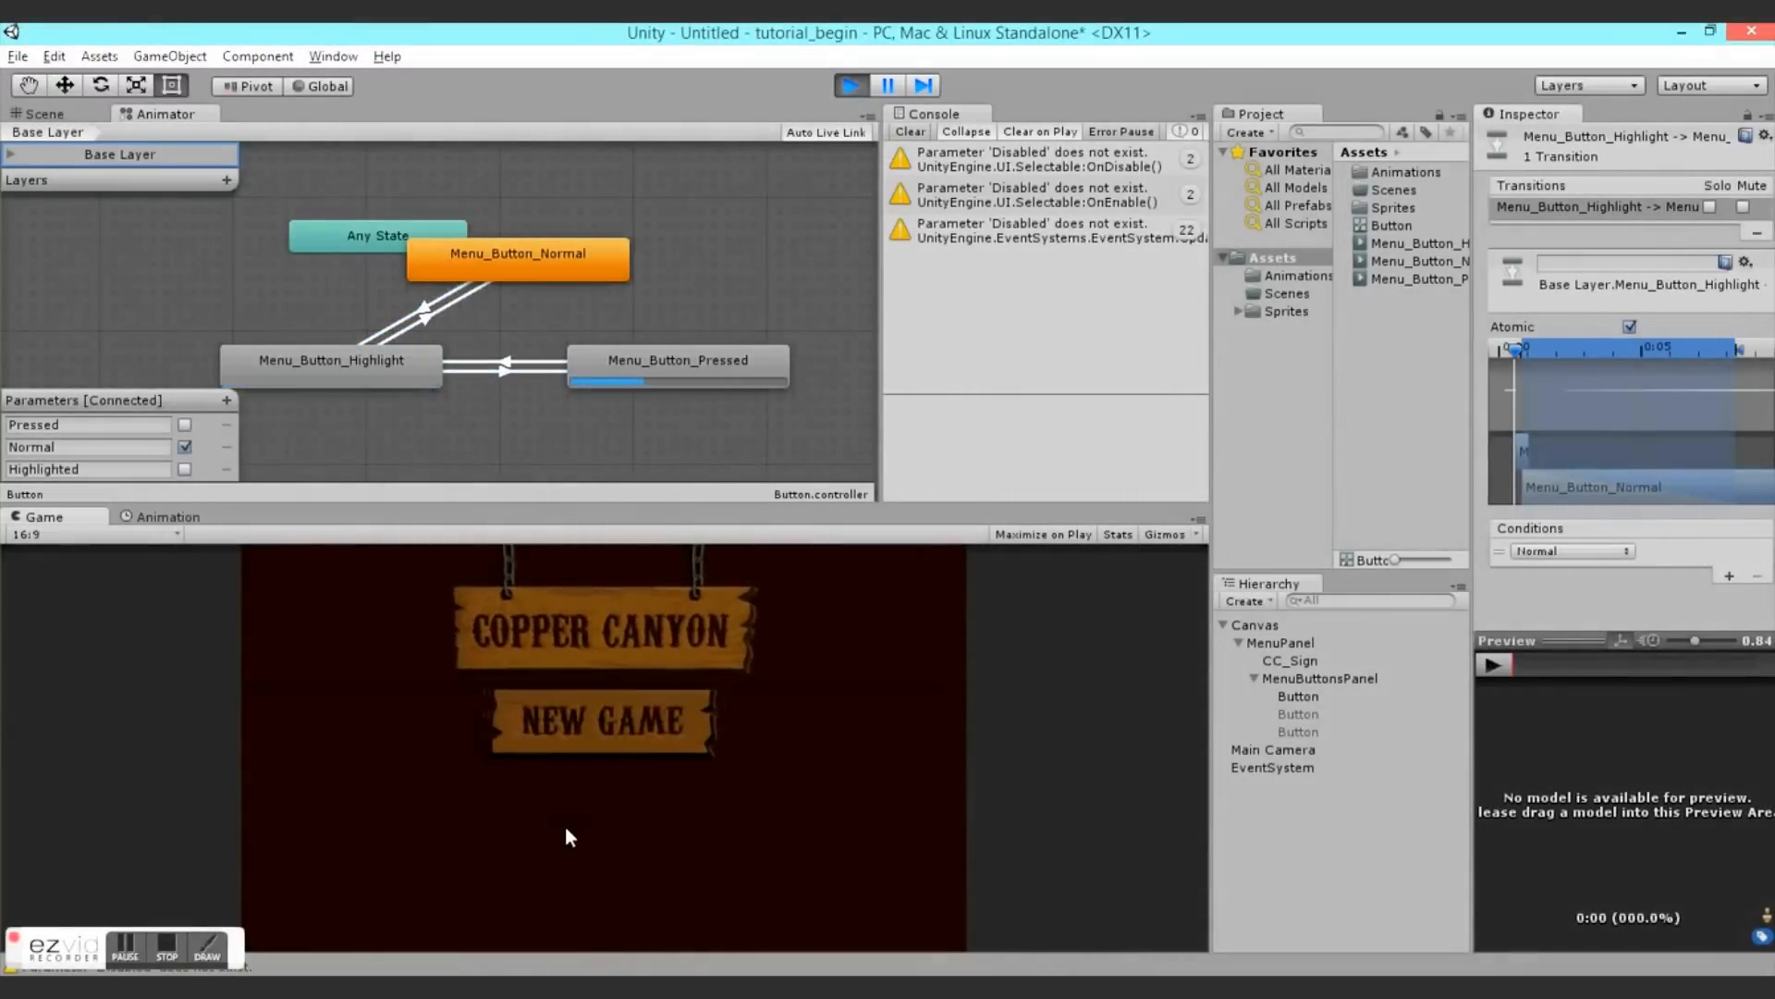
pyautogui.click(852, 86)
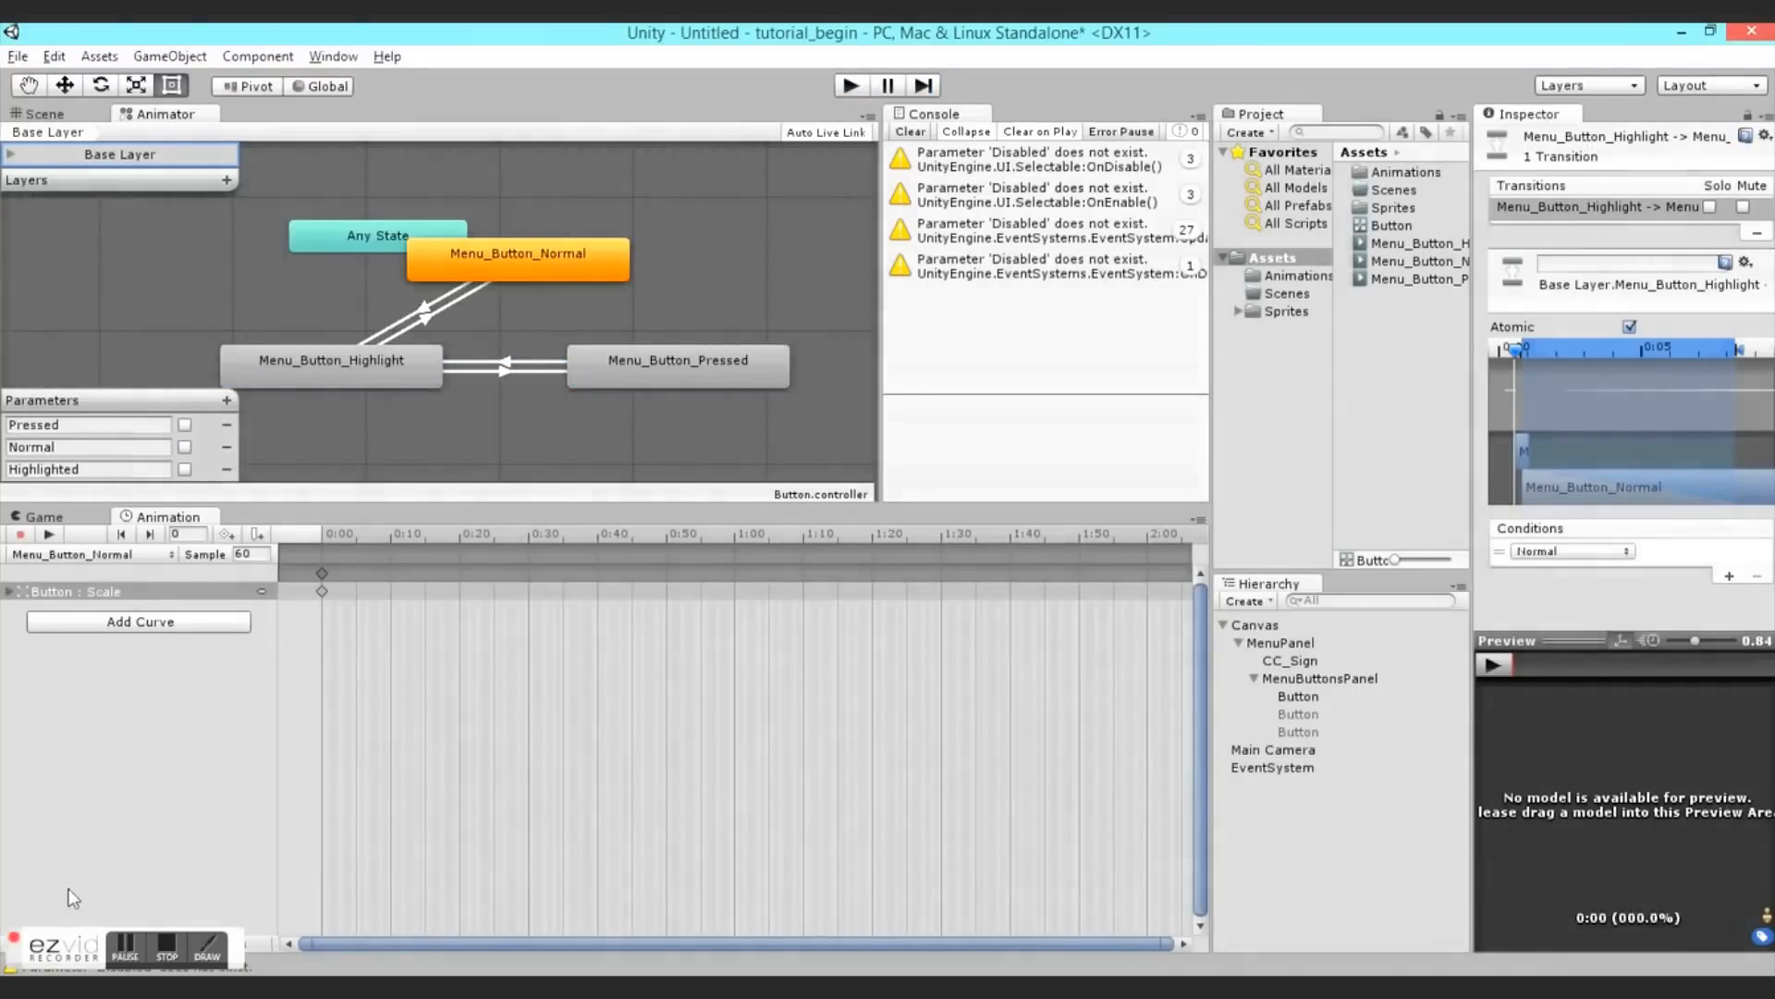
pyautogui.click(143, 948)
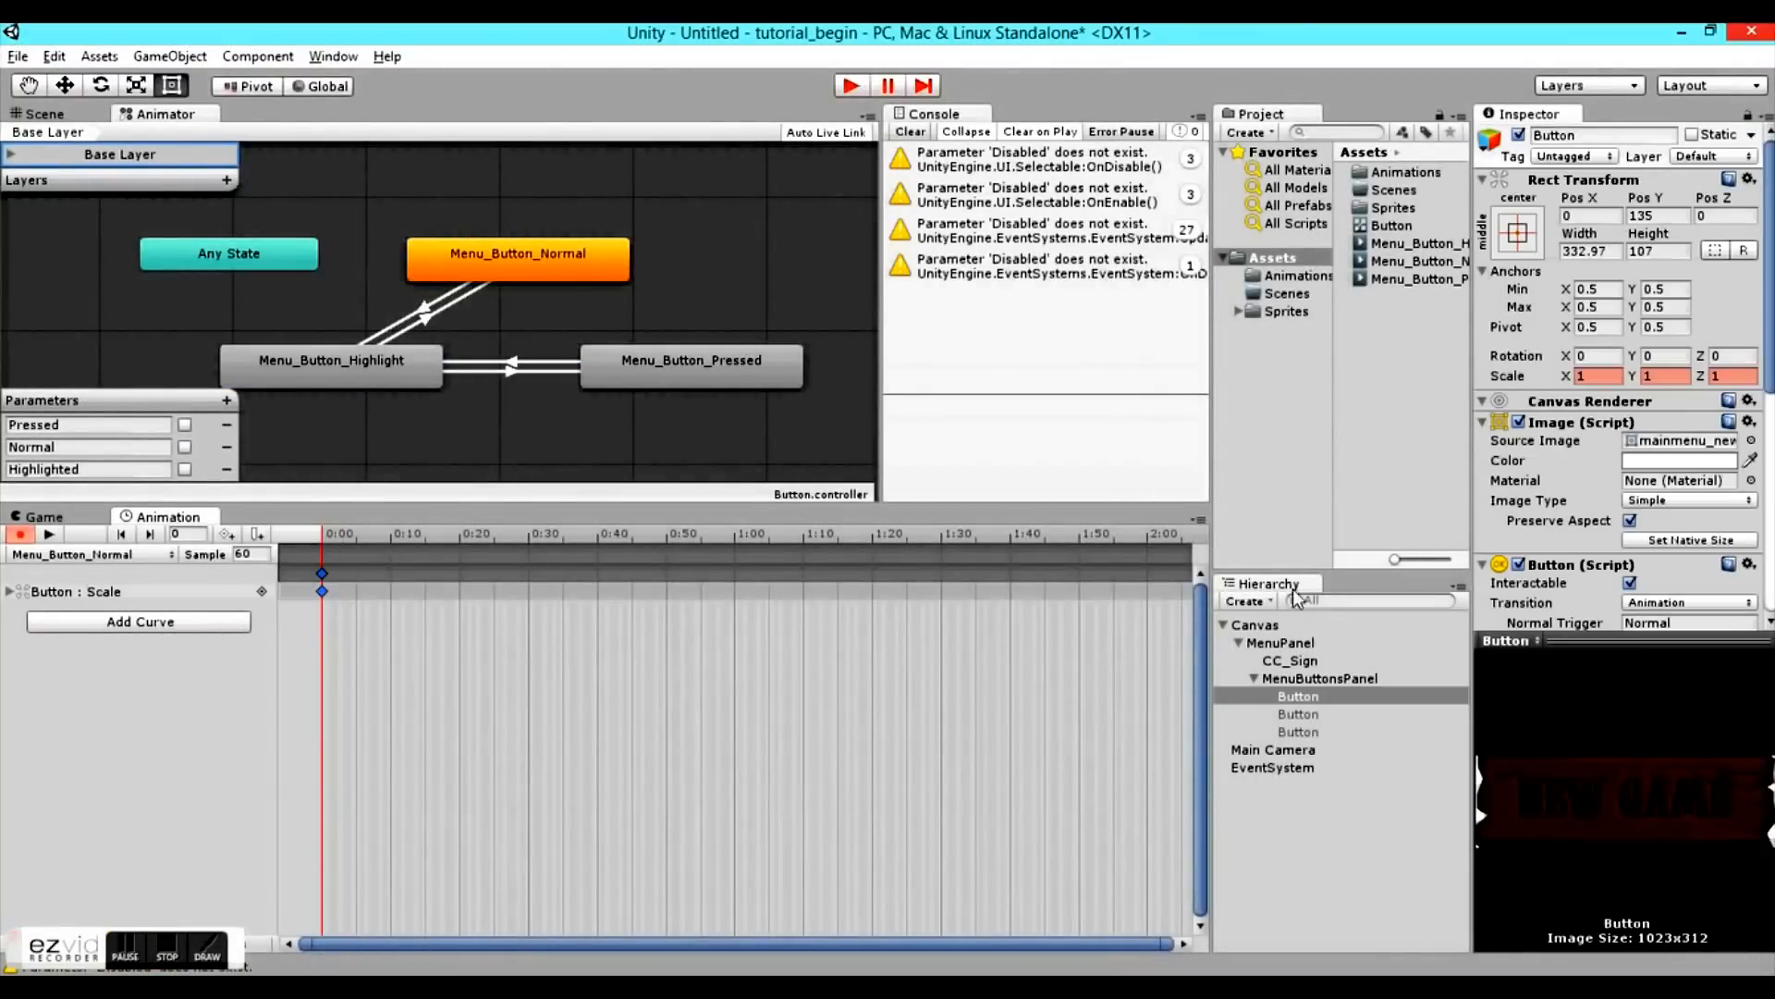
# - Key the Button's scale at 1 on frame 3 of the Menu_Button_Normal clip
pyautogui.moveTo(341, 537); pyautogui.dragTo(342, 537)
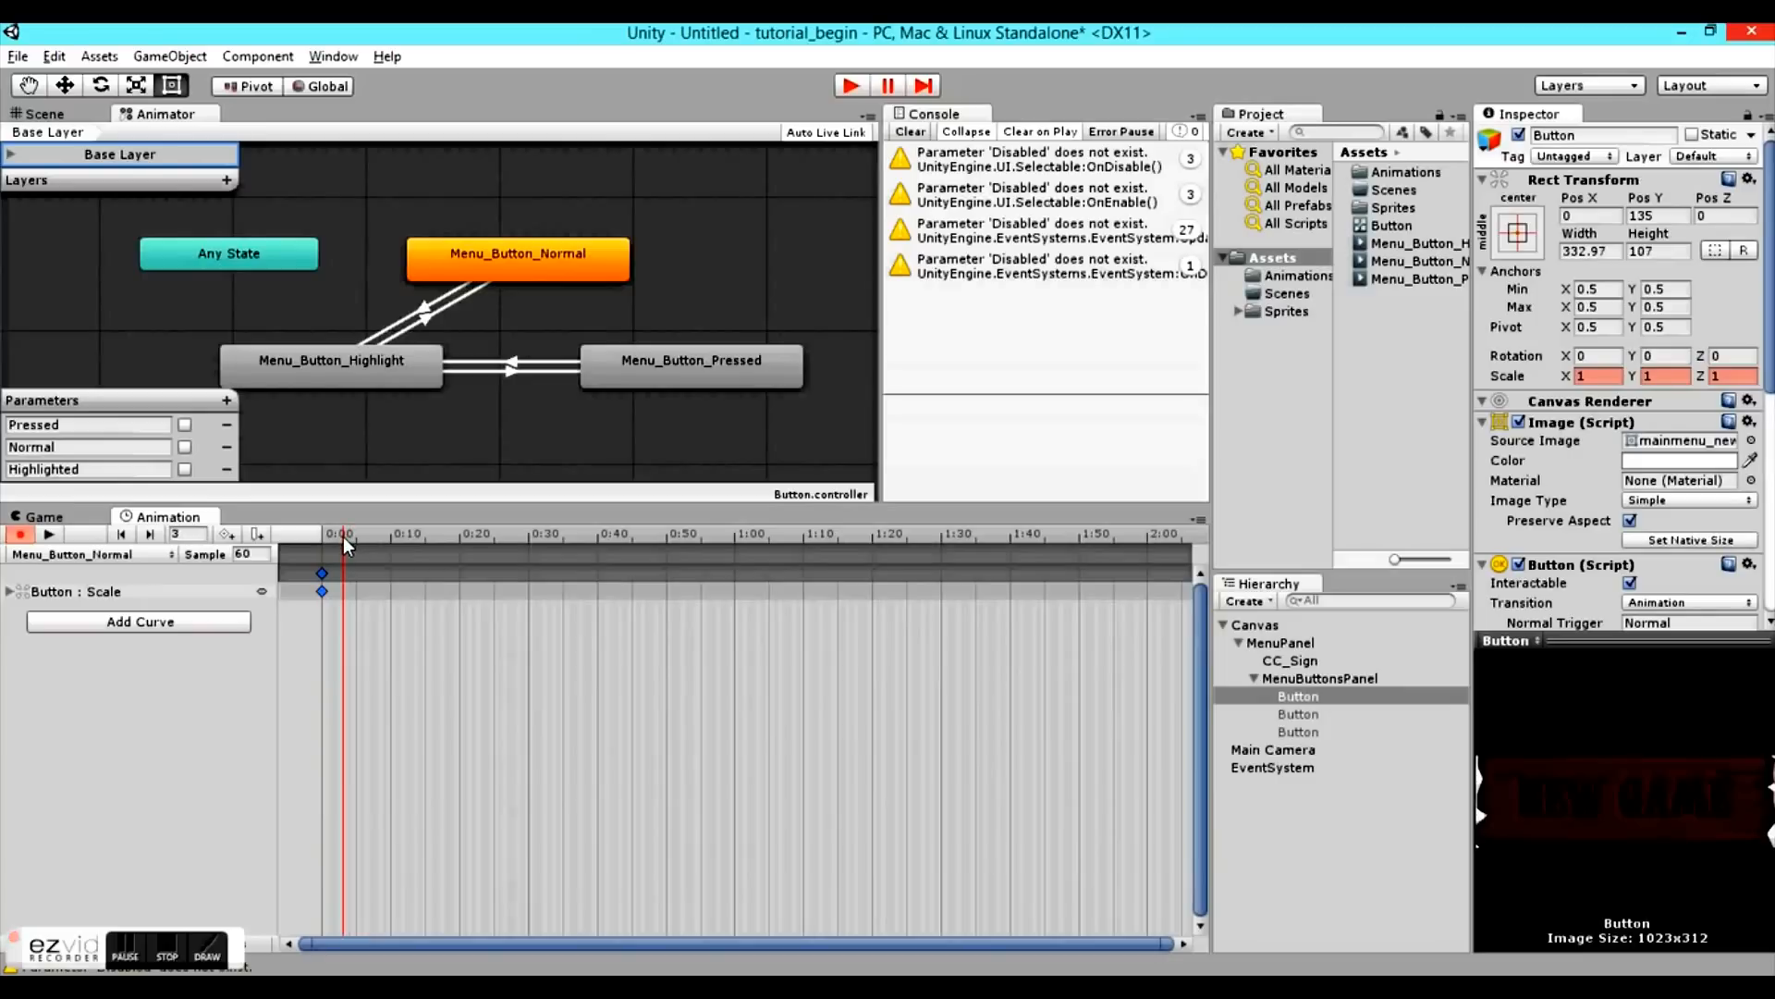
pyautogui.click(1582, 375)
pyautogui.write('1')
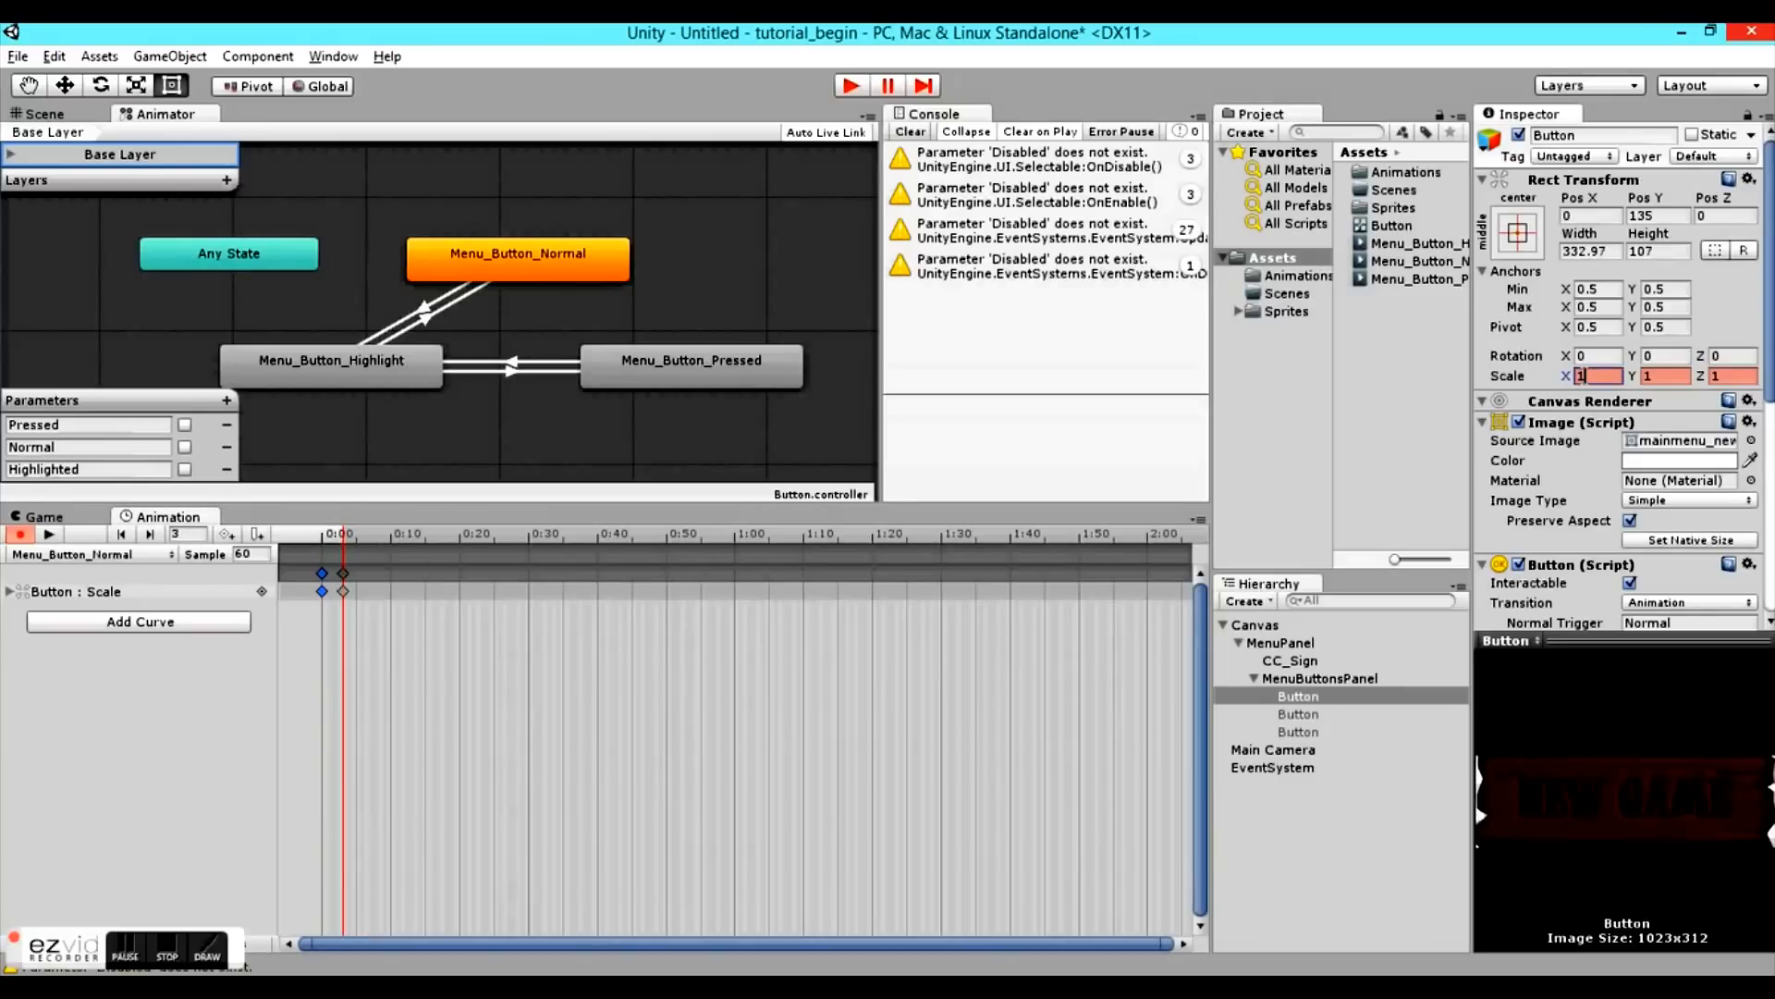
pyautogui.press('Tab')
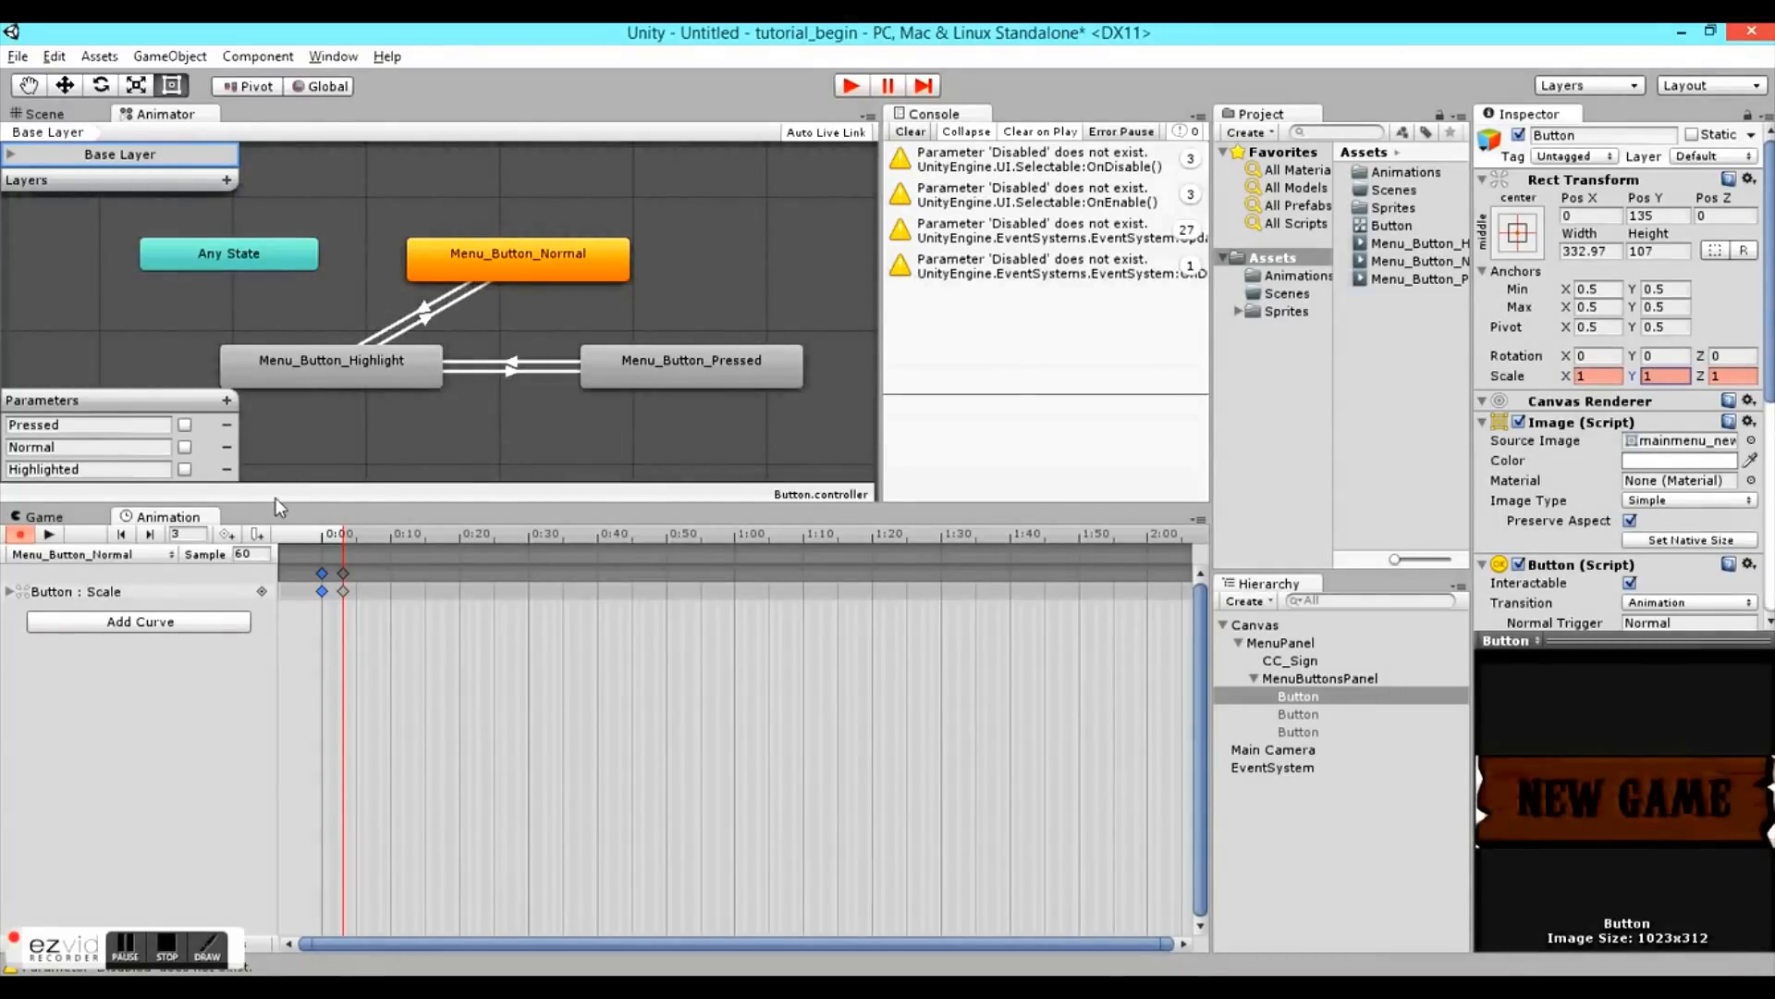
pyautogui.click(350, 535)
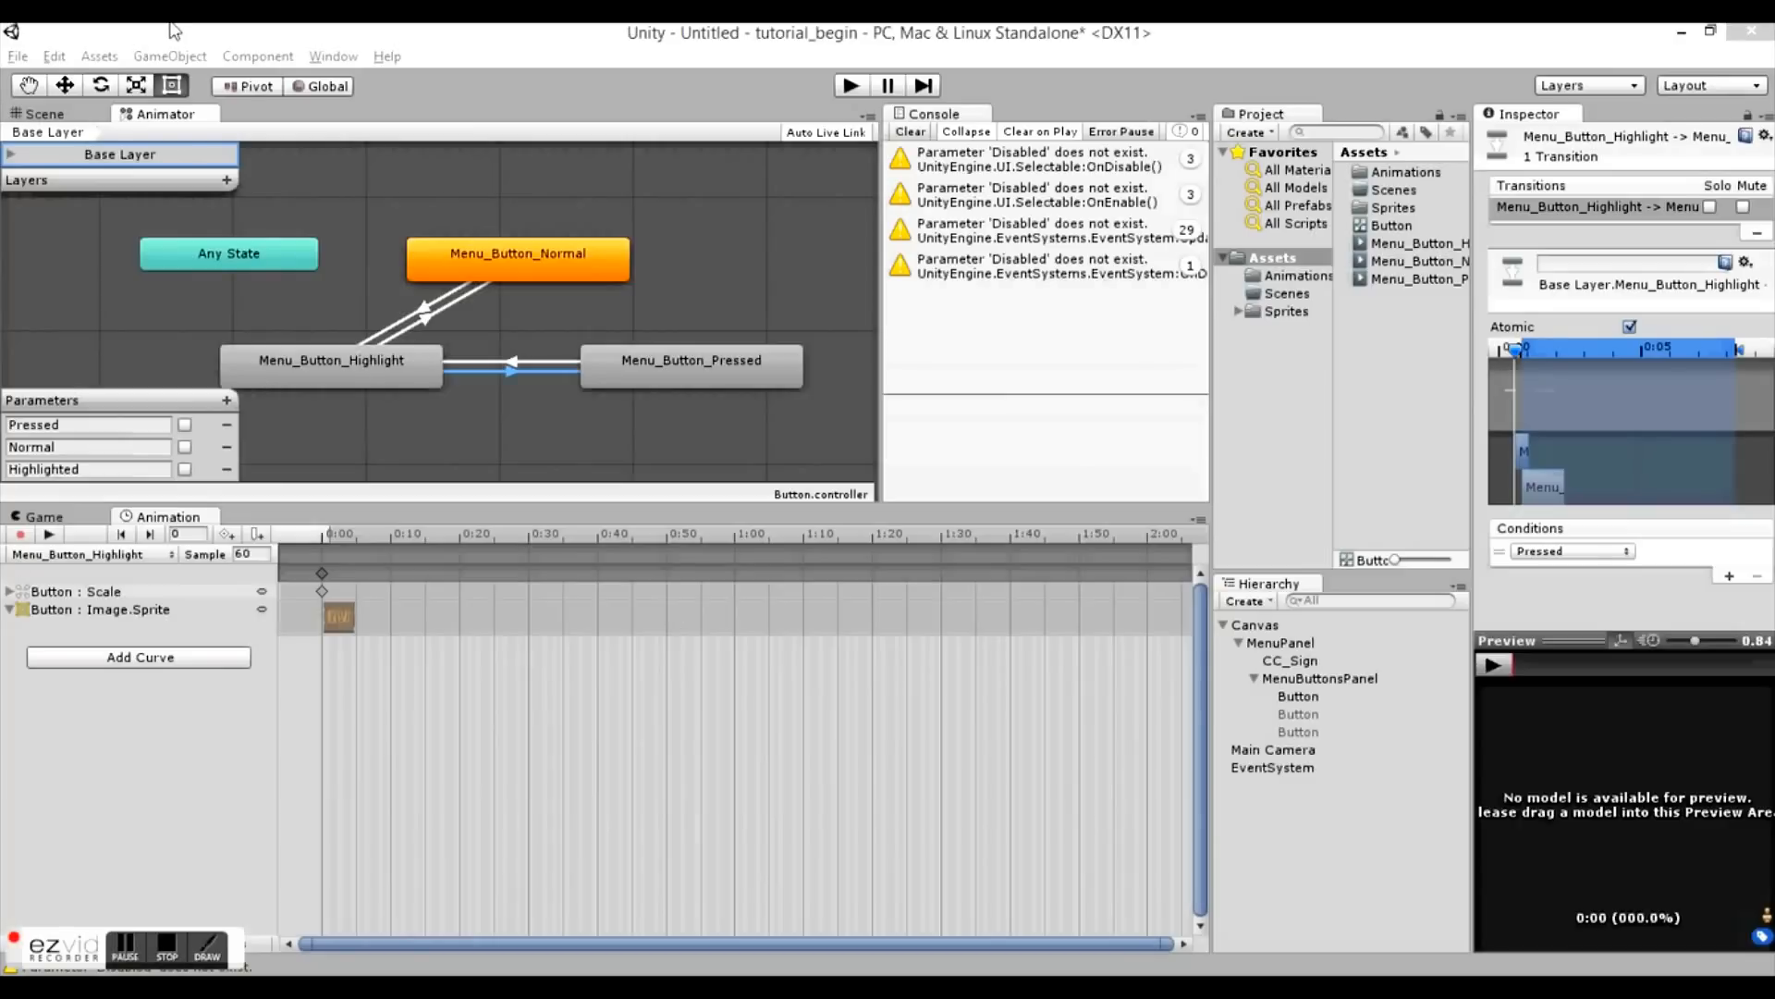
# - Shorten the blend of the Menu_Button_Highlight to Menu_Button_Pressed transition to about two frames
pyautogui.click(424, 320)
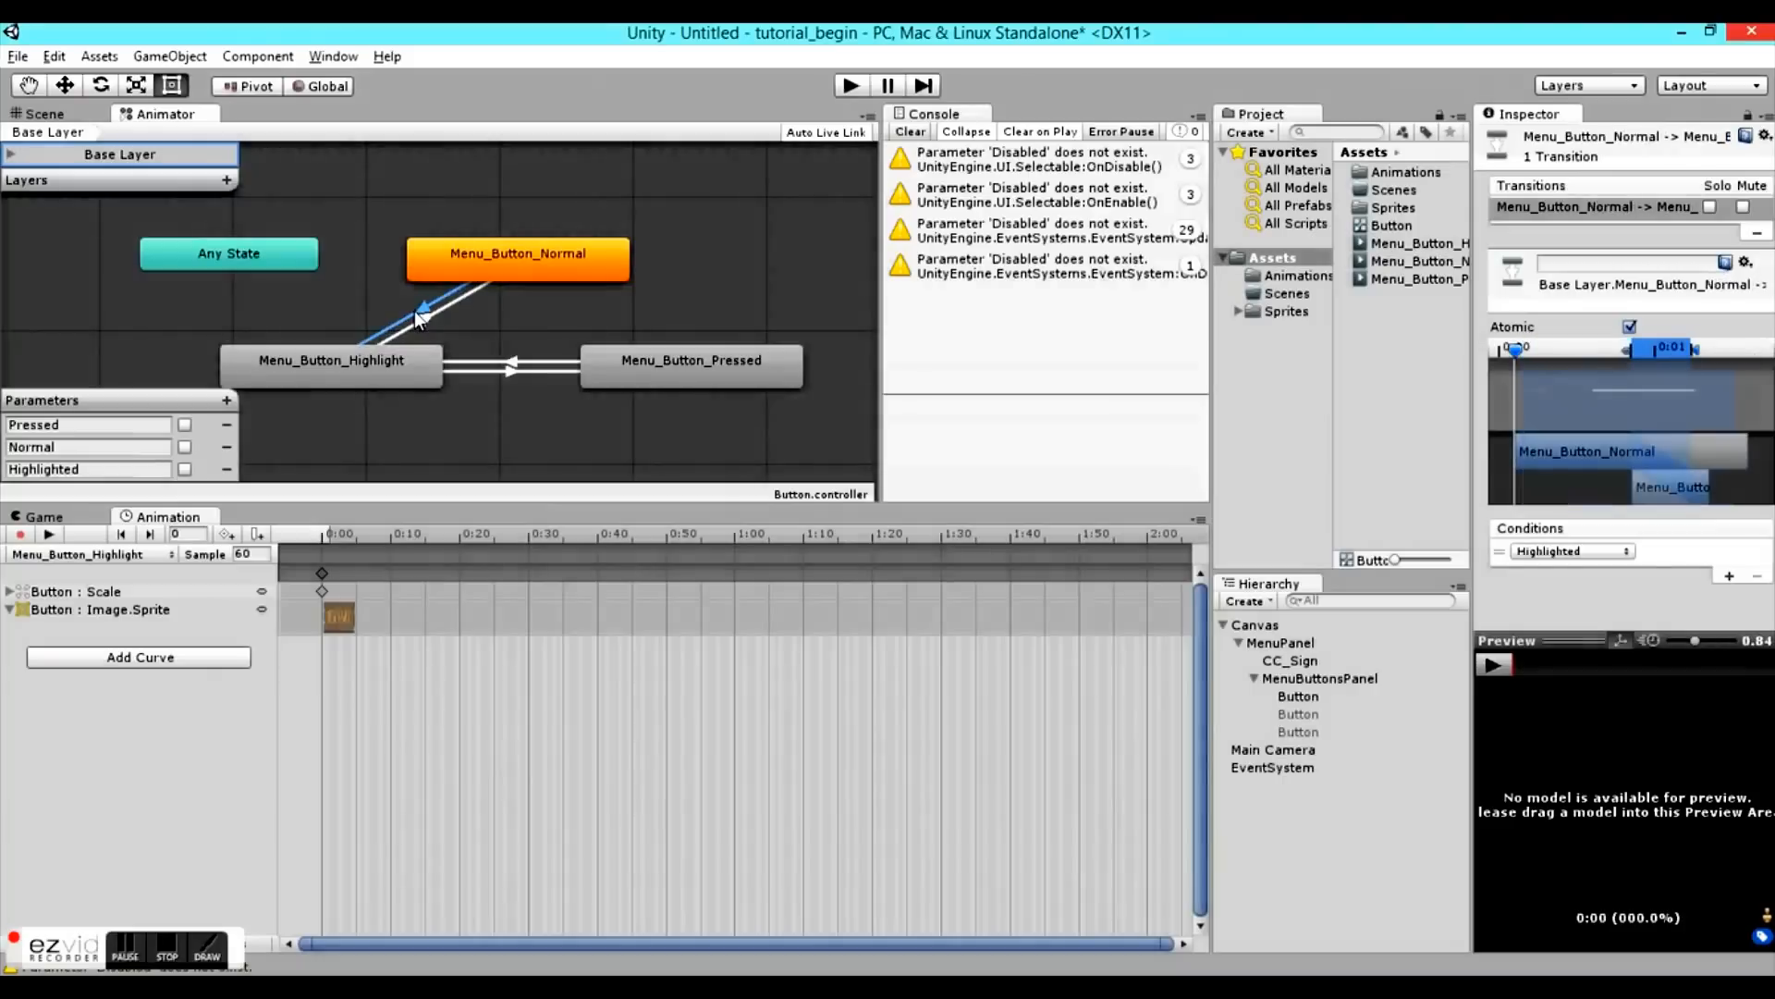
pyautogui.click(508, 372)
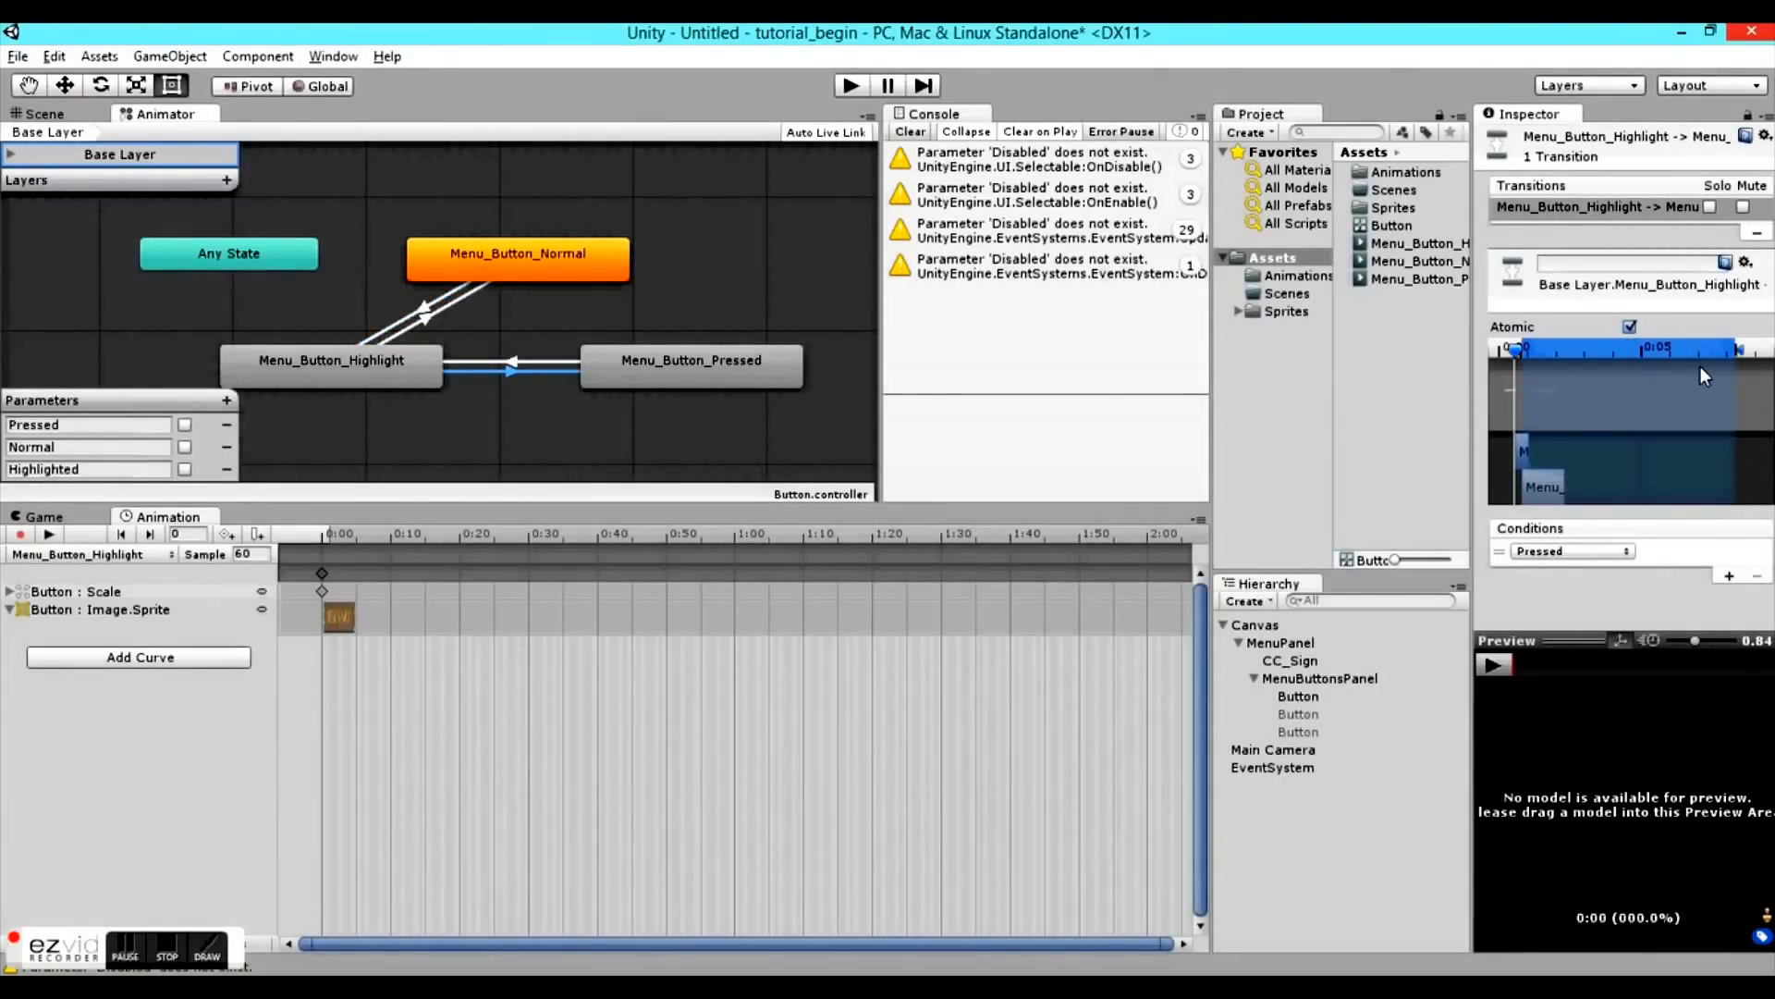
pyautogui.moveTo(1736, 351); pyautogui.dragTo(1599, 380)
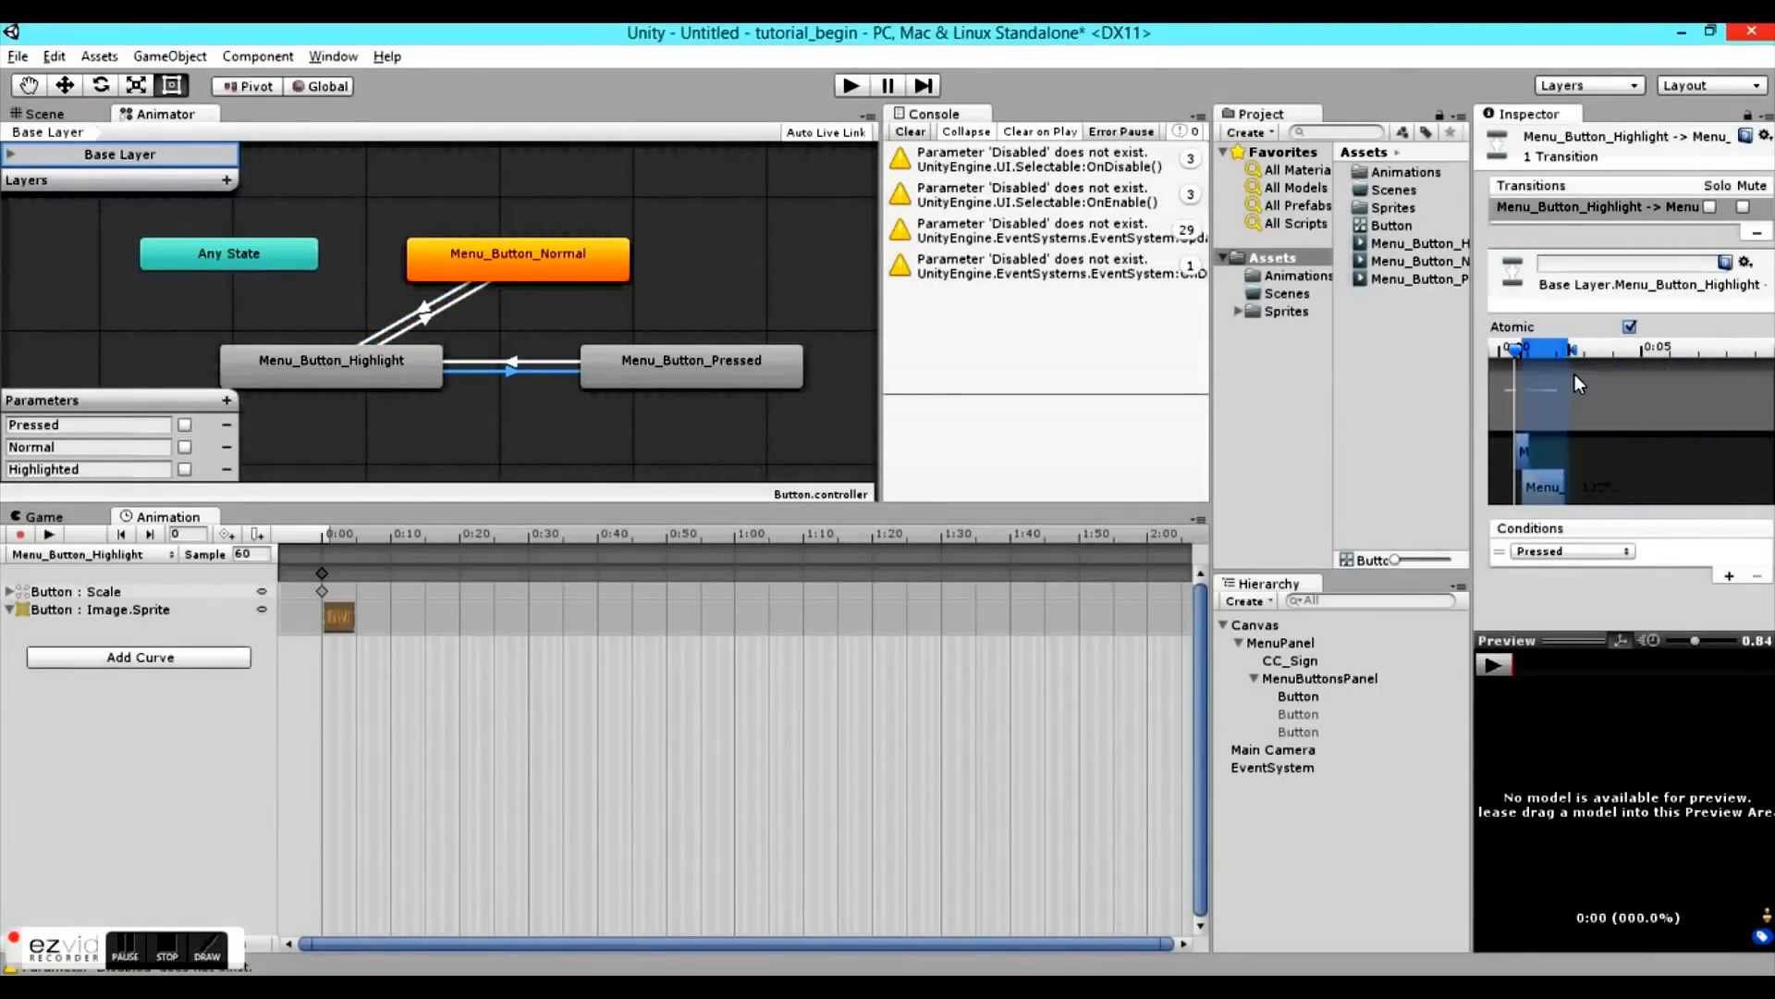
# - Shorten the Menu_Button_Highlight to Menu_Button_Normal transition to about two frames and test the button in play mode
pyautogui.click(420, 323)
pyautogui.click(404, 321)
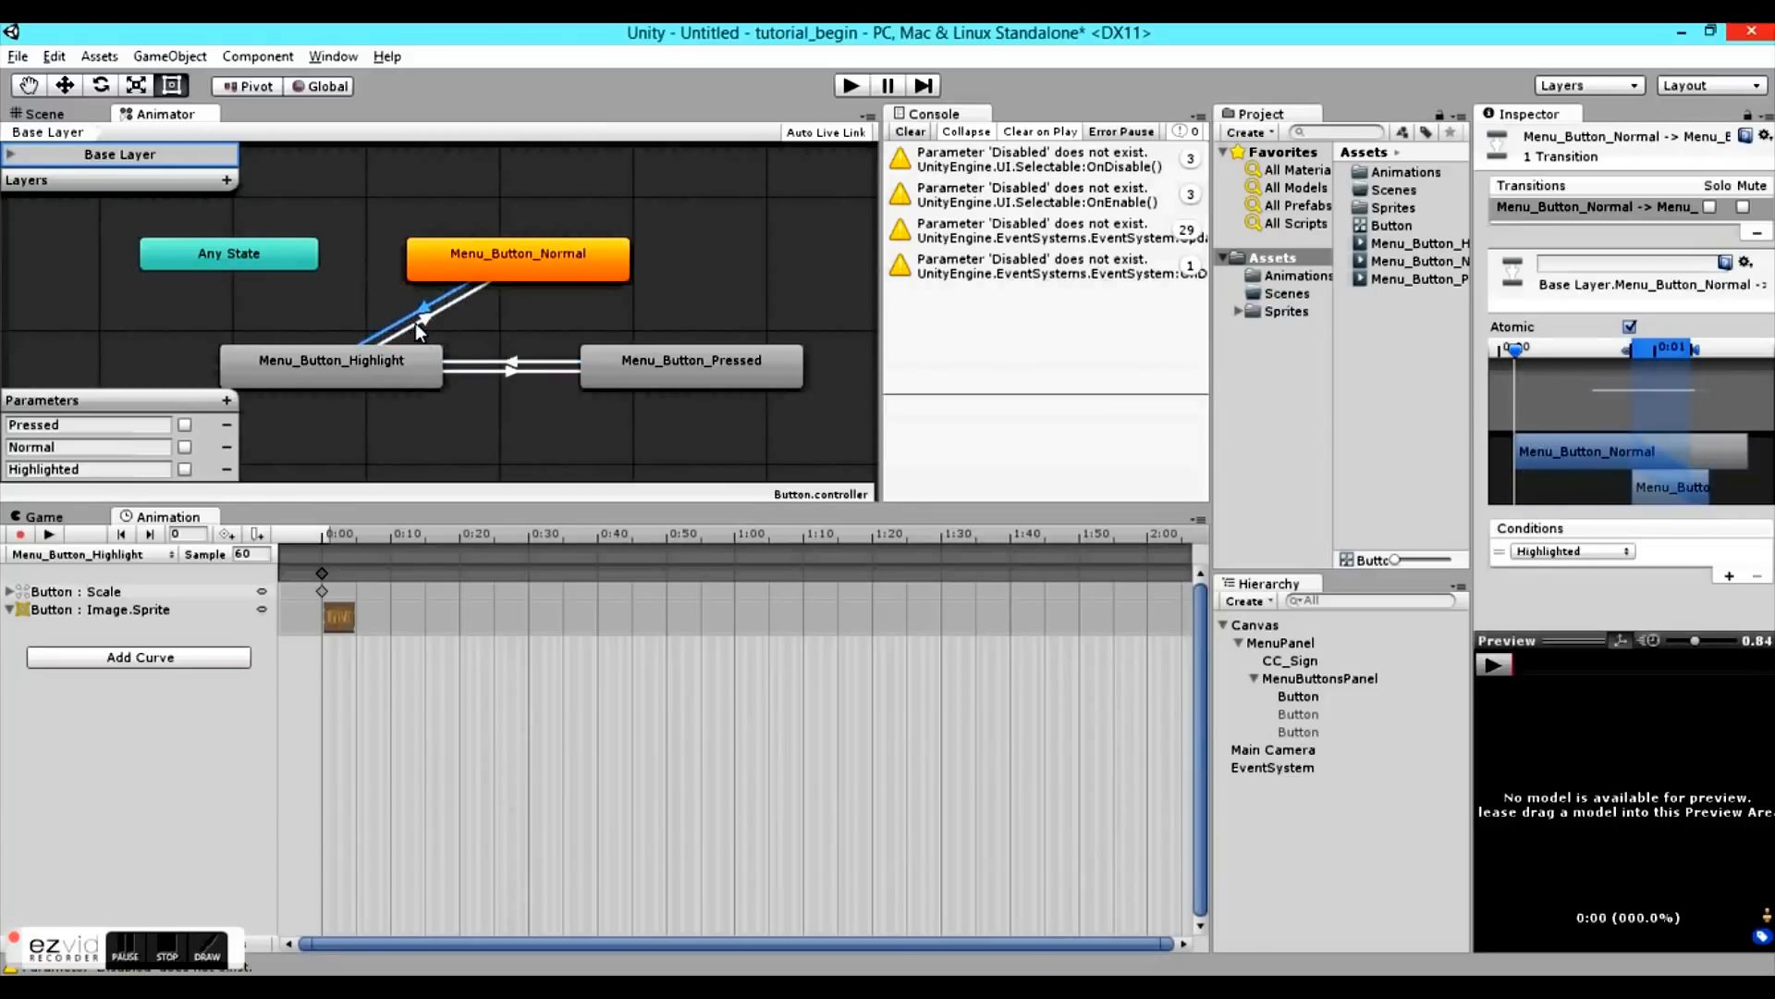
pyautogui.click(416, 323)
pyautogui.moveTo(1740, 352); pyautogui.dragTo(1575, 384)
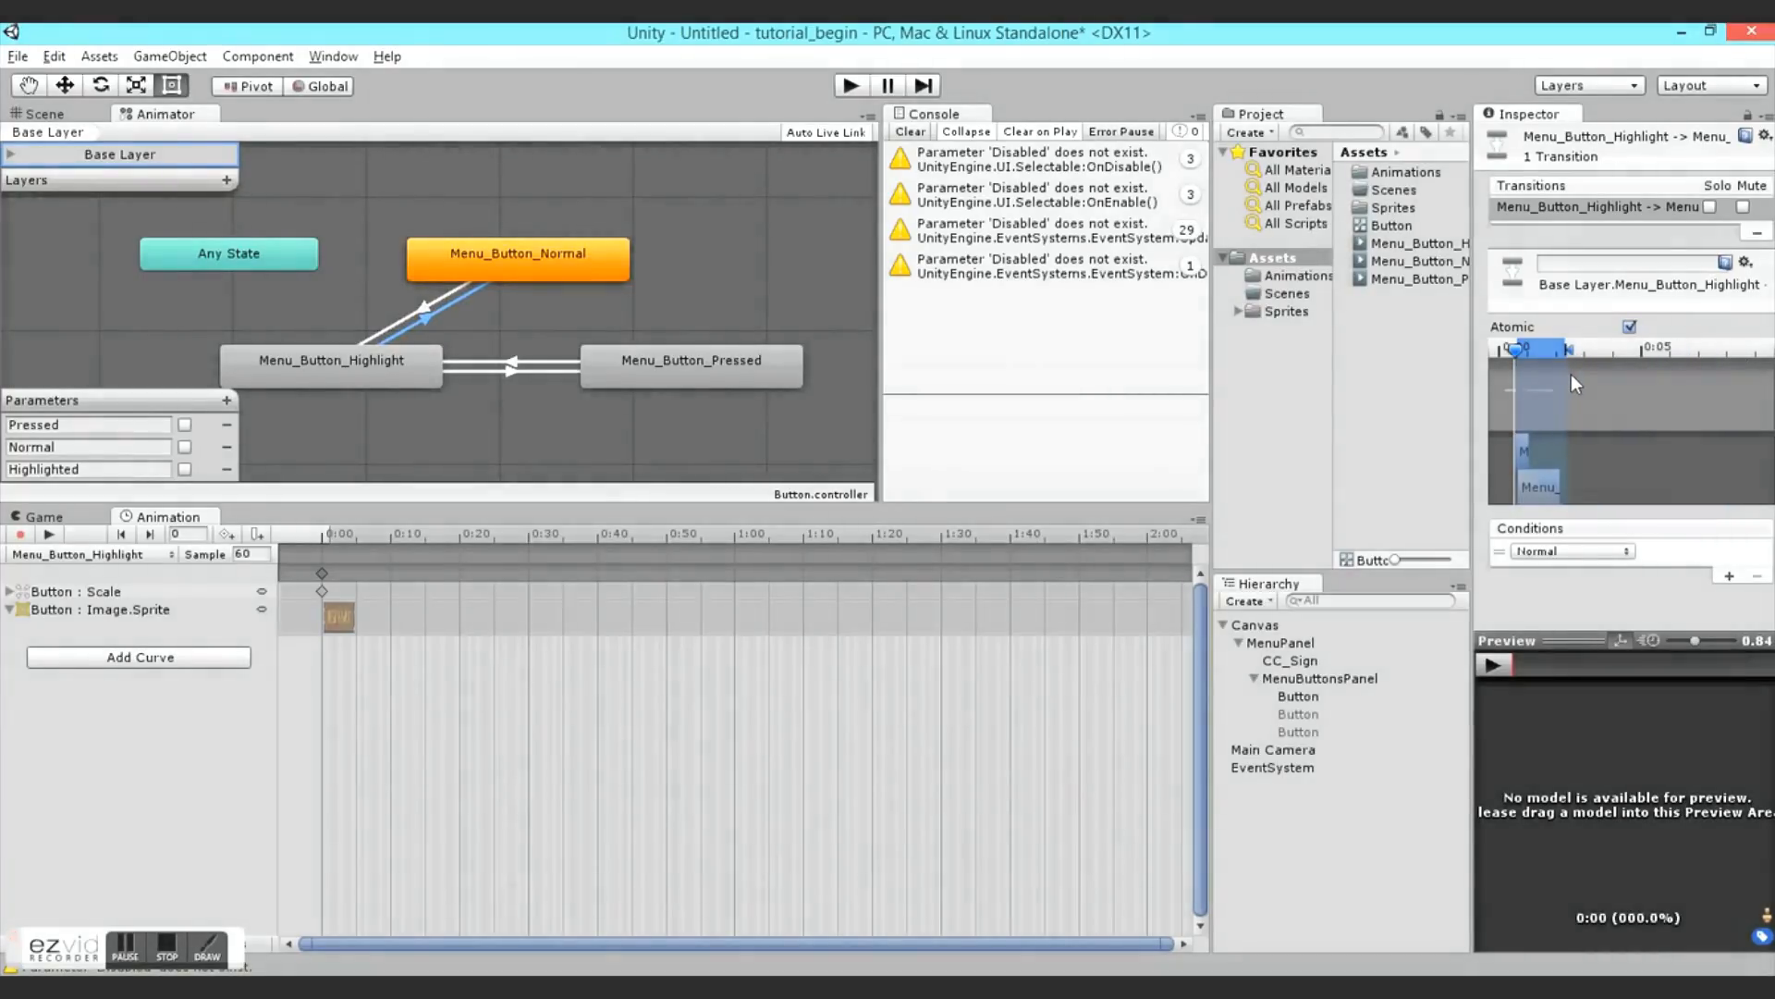
pyautogui.click(850, 85)
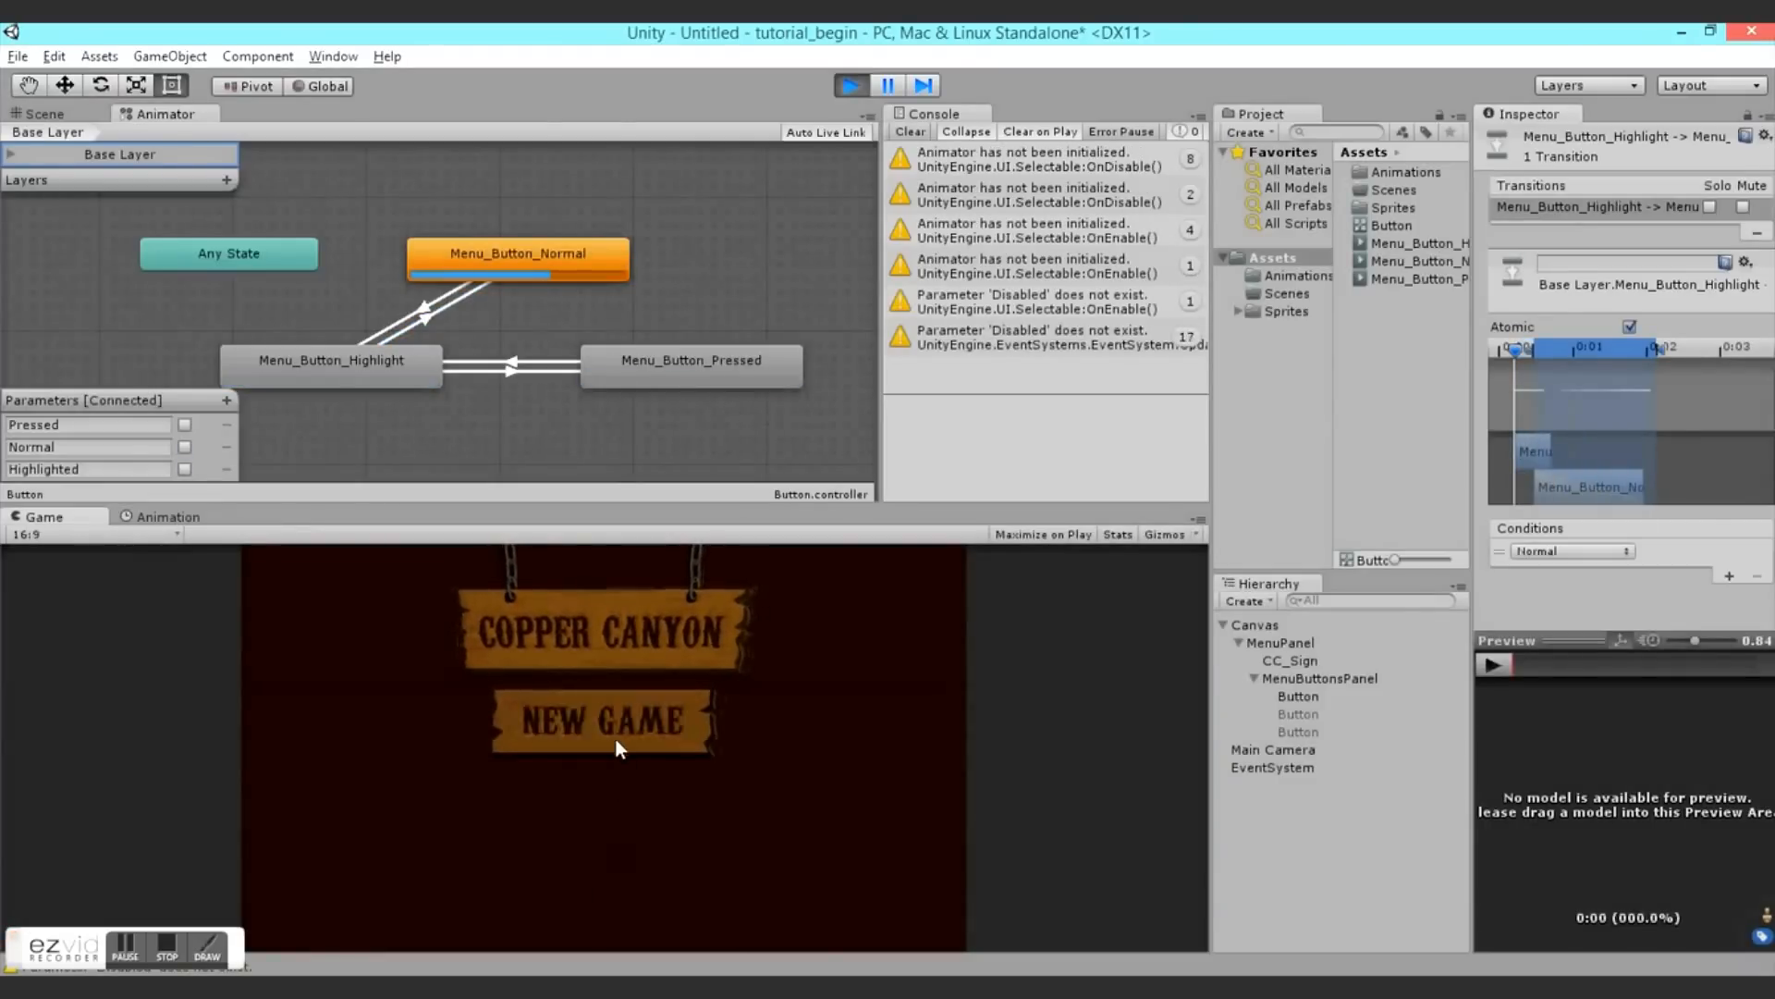
pyautogui.hotkey('ctrl', 'p')
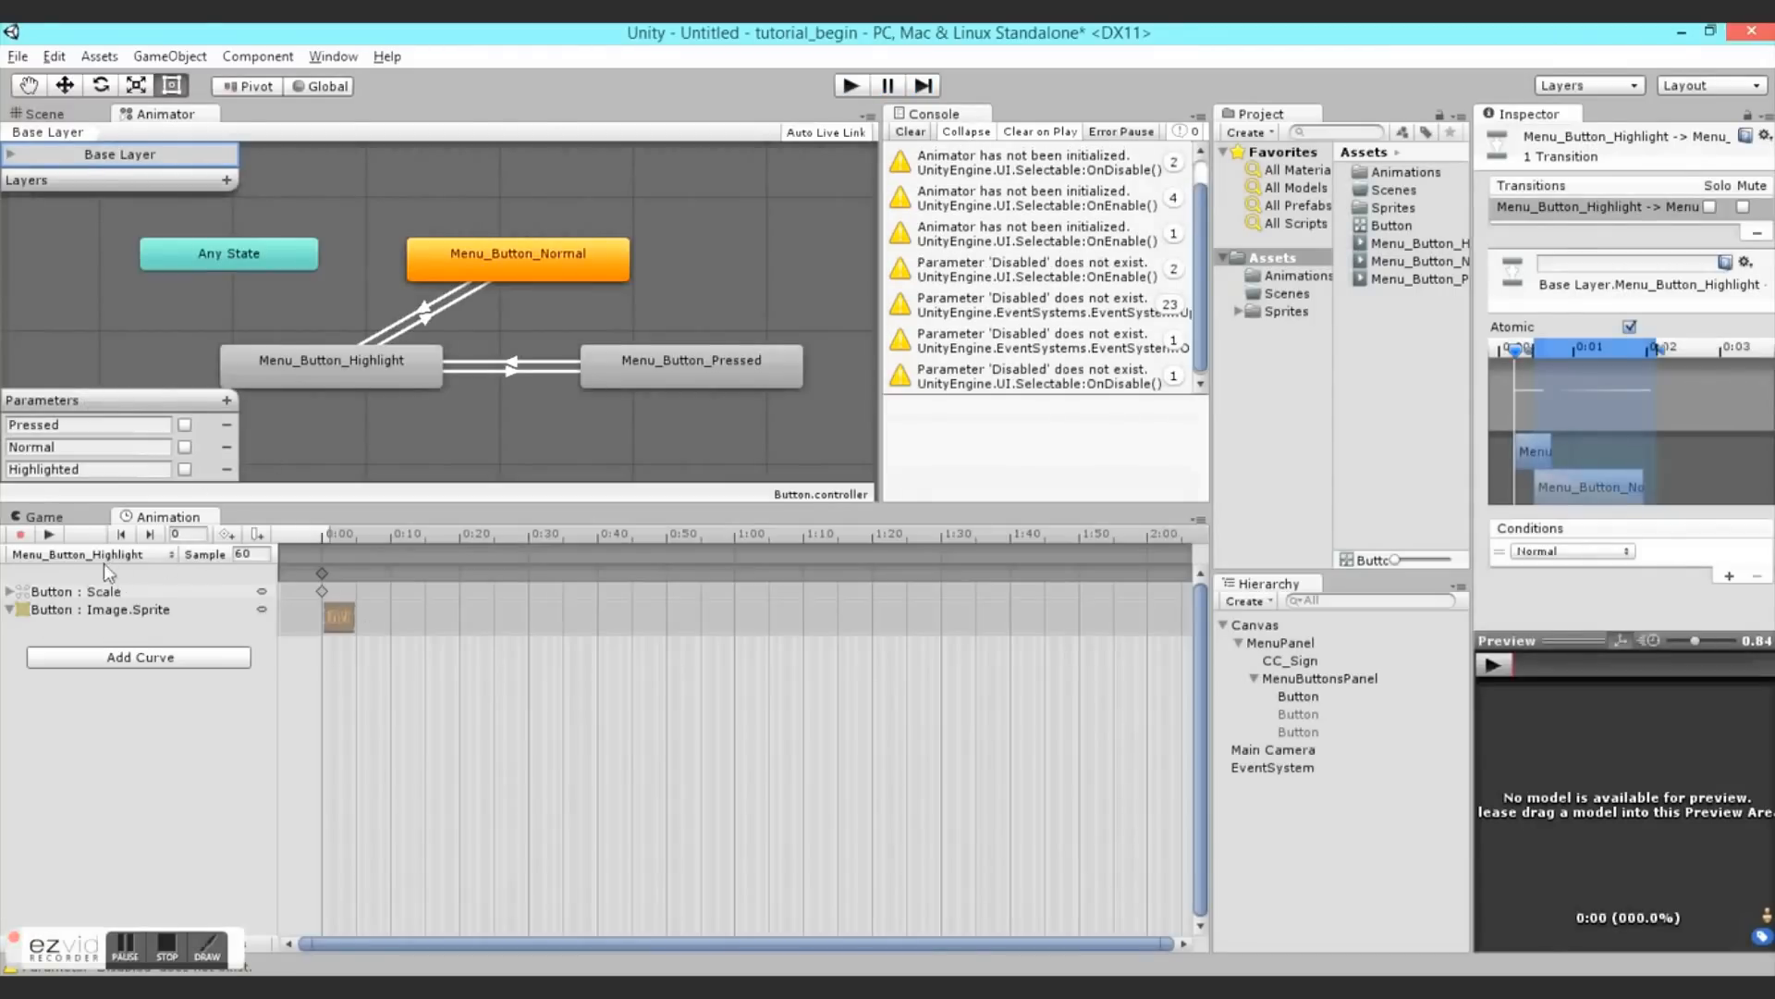
# - Duplicate the animated New Game Button under MenuButtonsPanel twice
pyautogui.doubleClick(1331, 696)
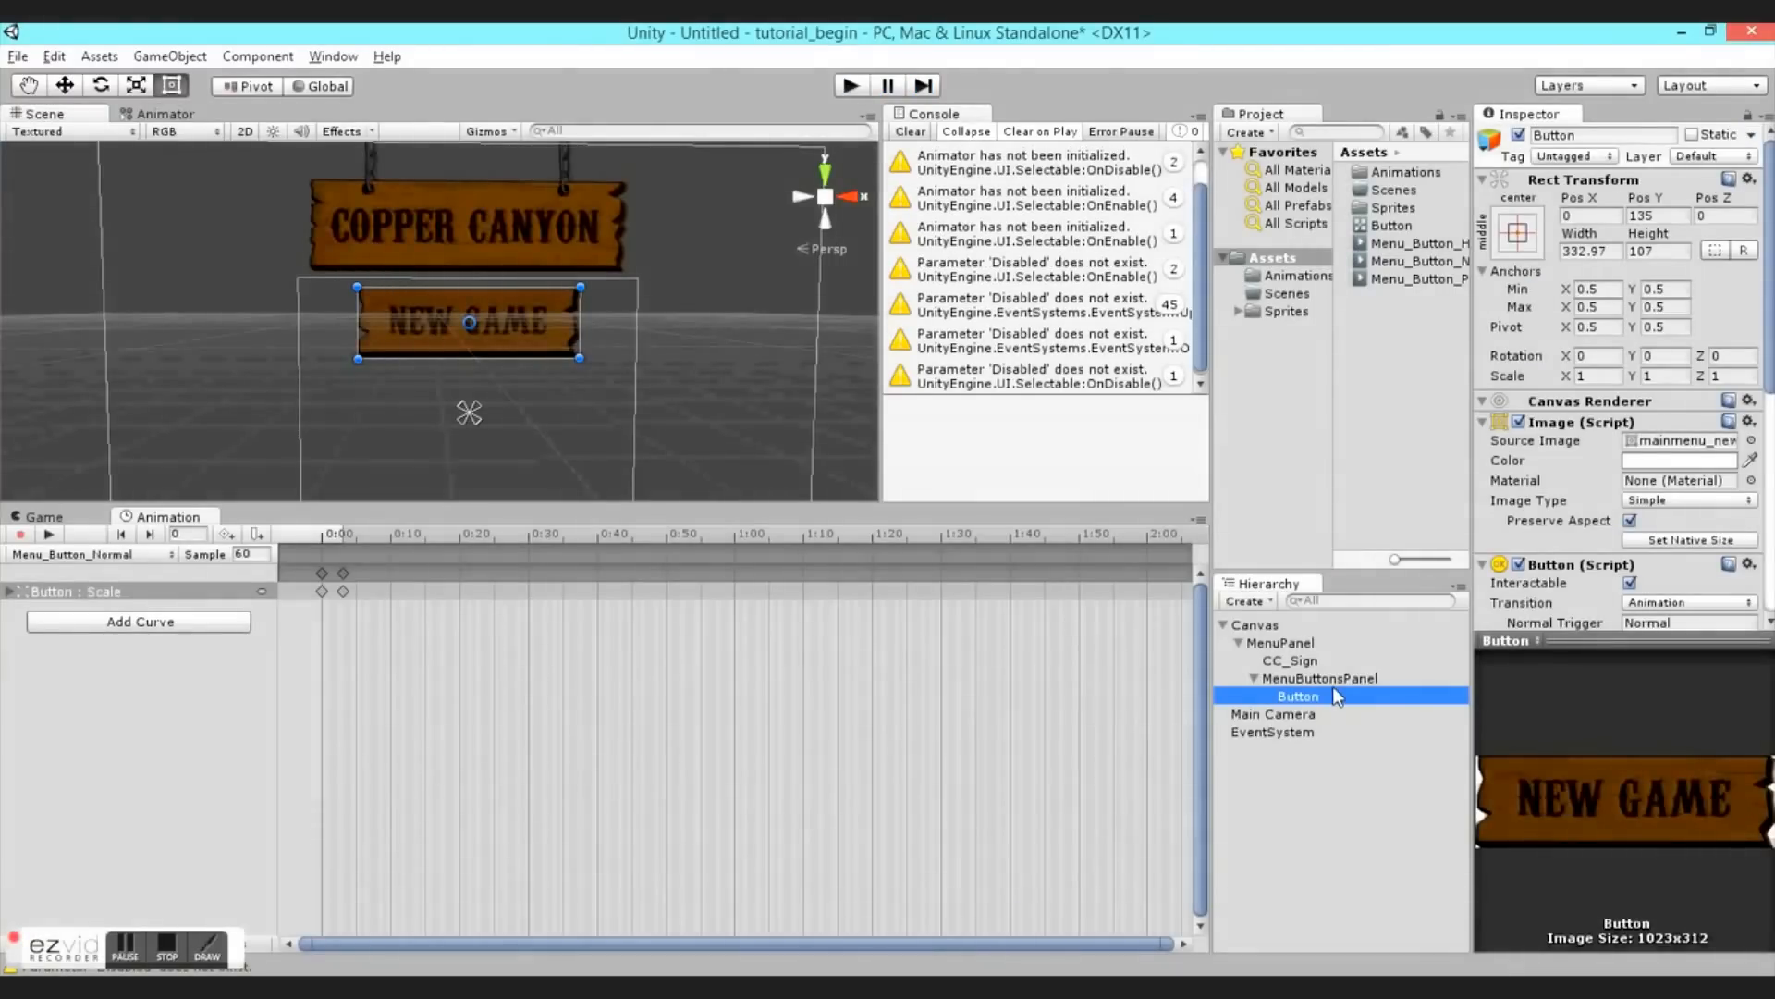
pyautogui.hotkey('ctrl', 'd')
pyautogui.hotkey('ctrl', 'd')
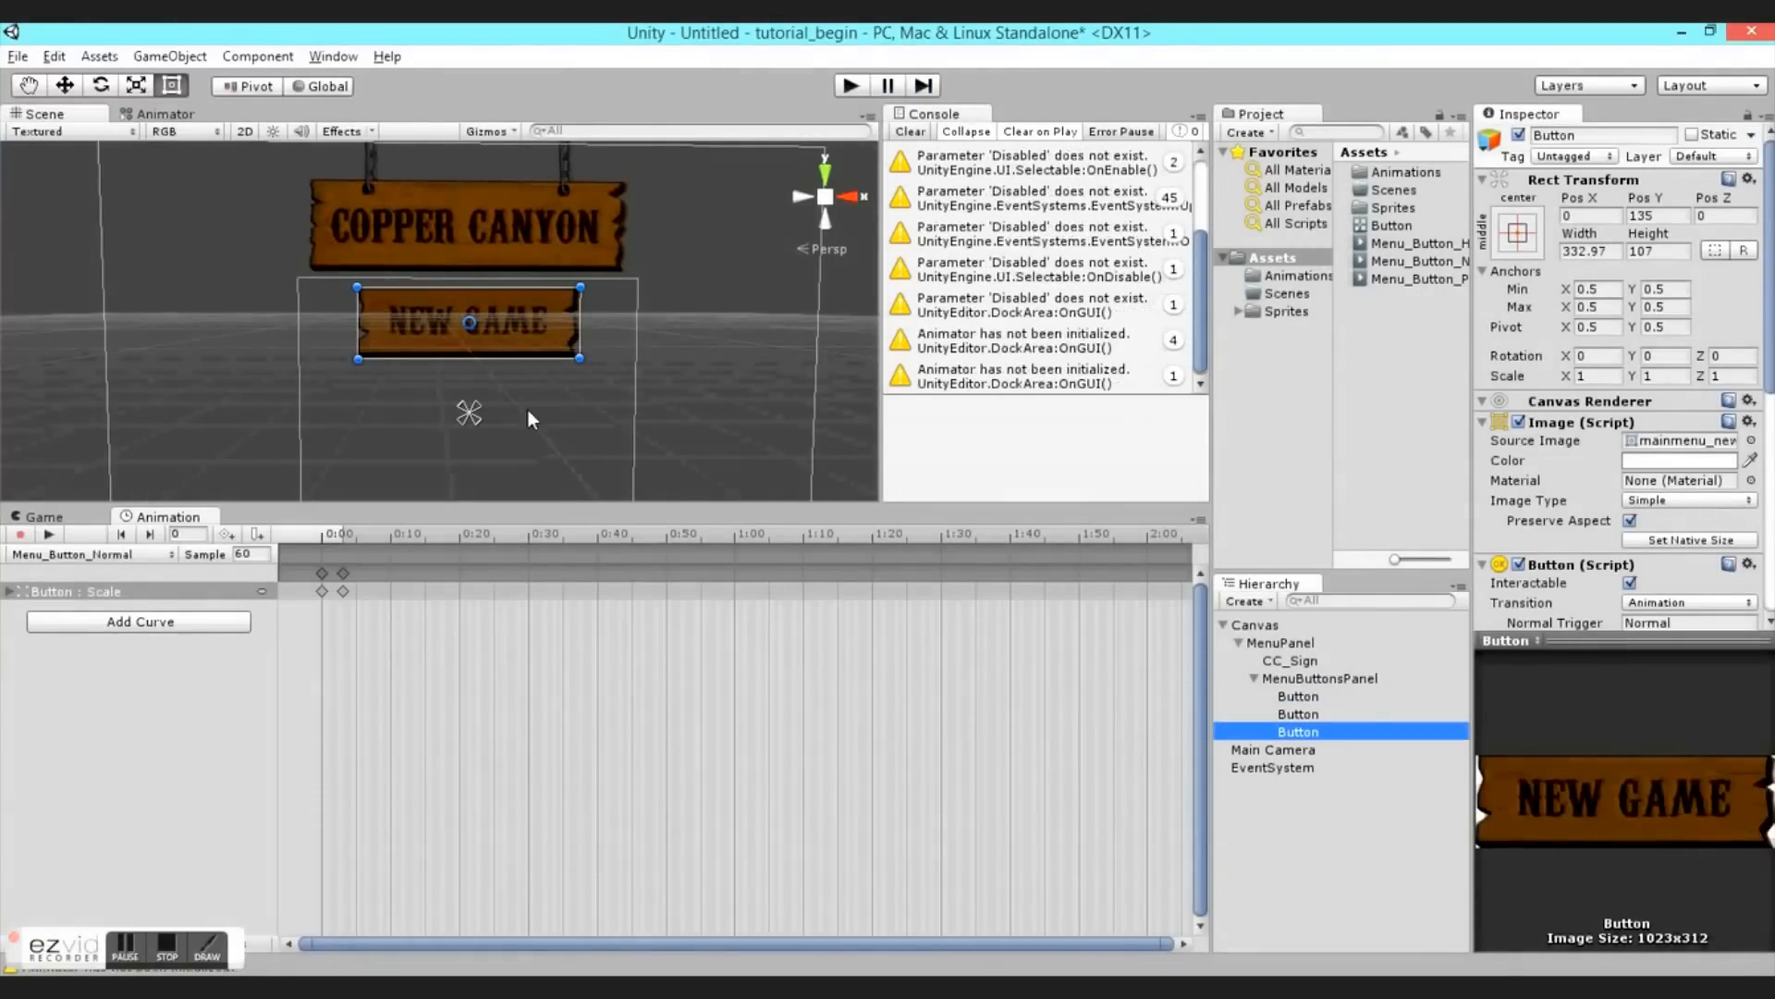
# - Rename the last button copy as Load Game Button and place it just below the New Game sign at Pos Y 10
pyautogui.click(1593, 135)
pyautogui.write('Load GAm')
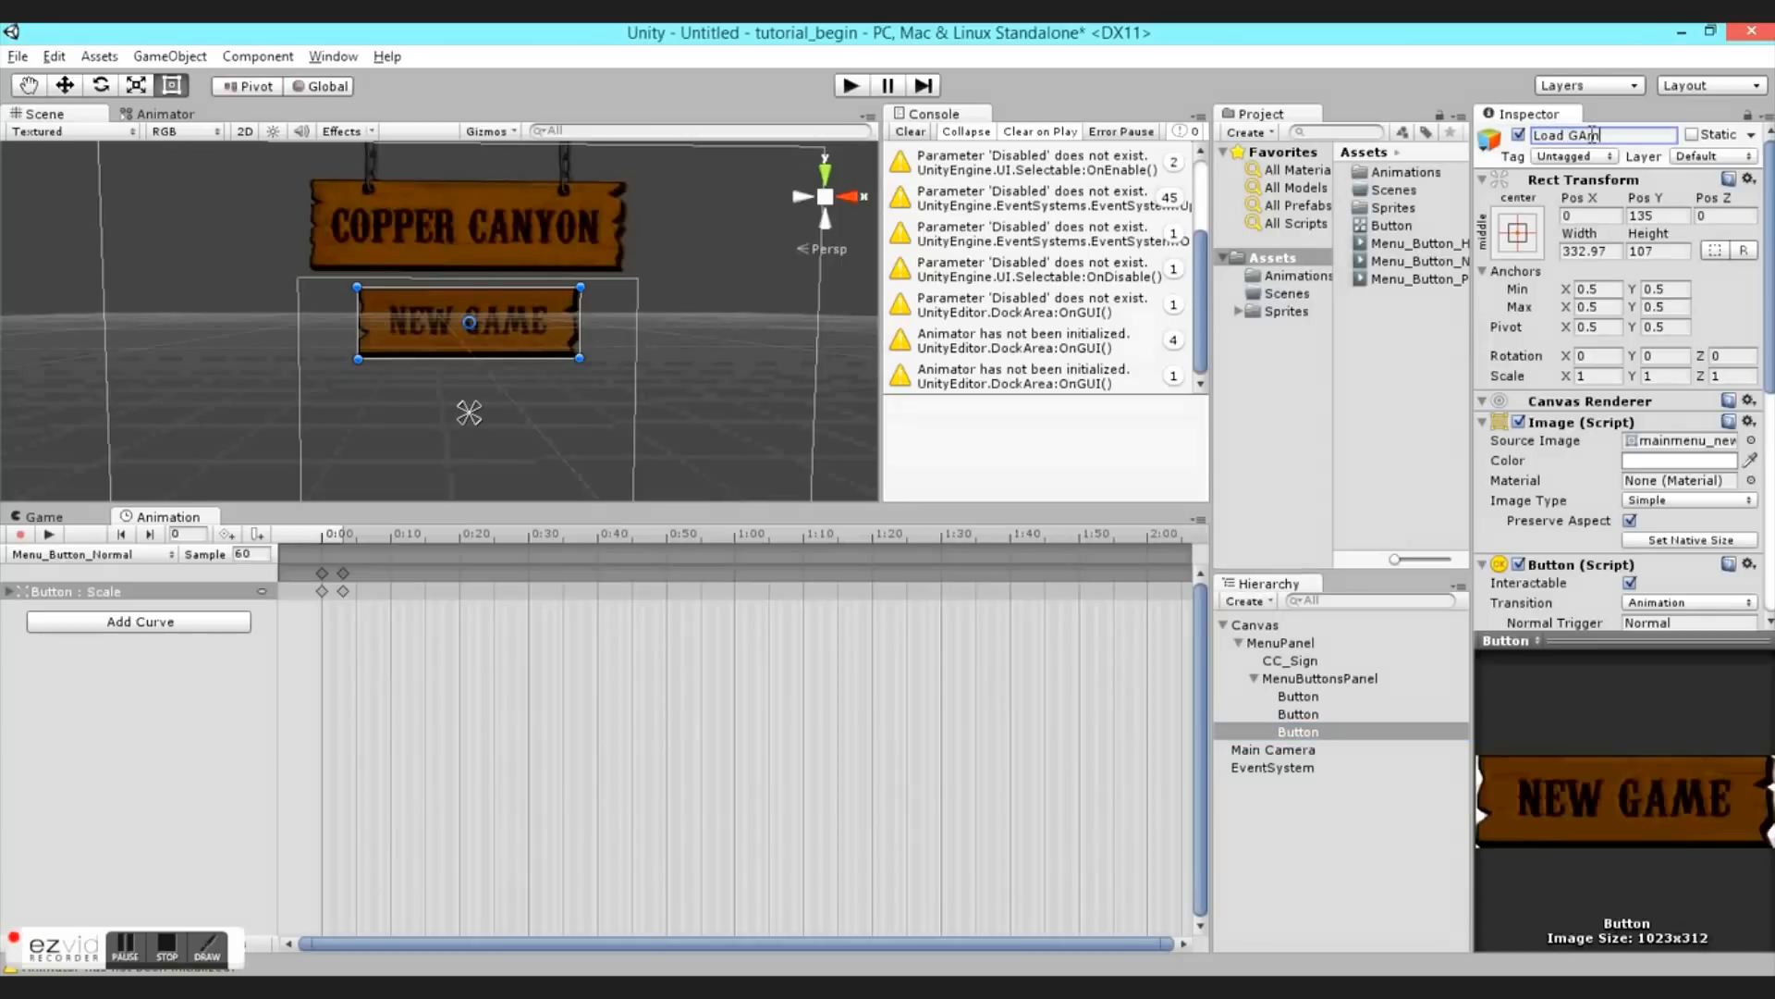
pyautogui.write('e Button')
pyautogui.press('Return')
pyautogui.moveTo(475, 343); pyautogui.dragTo(505, 426)
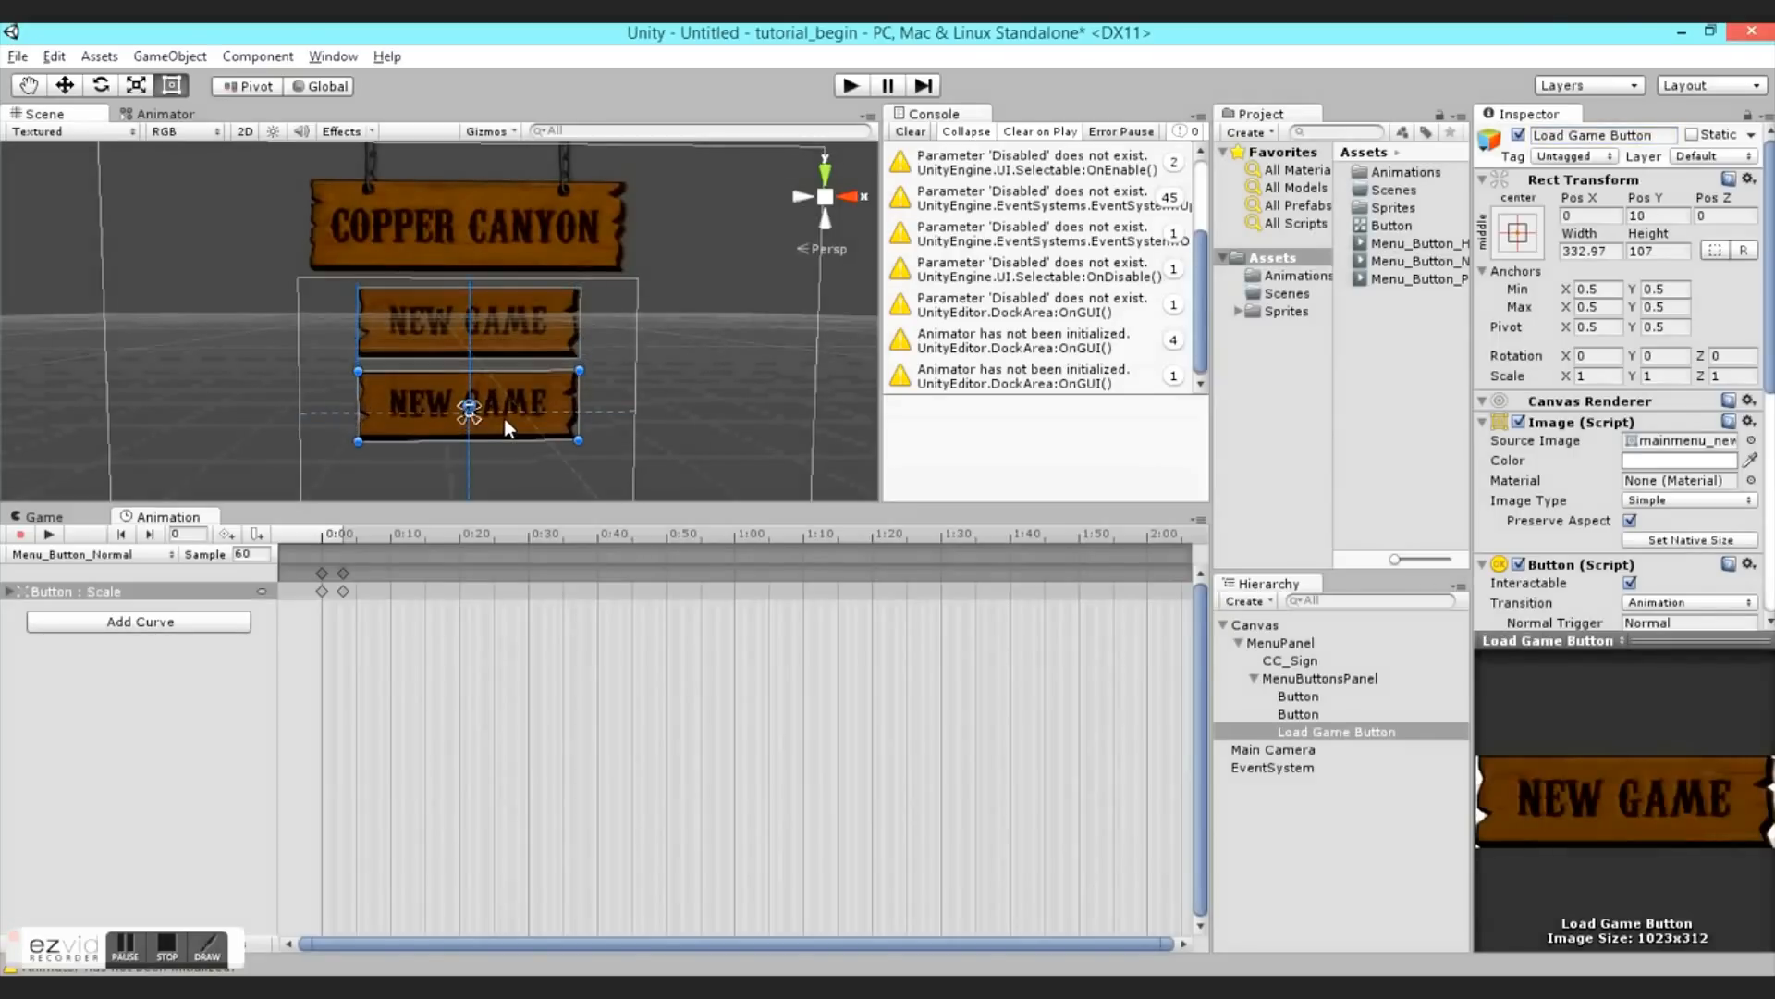
# - Set the source image of Load Game Button to the Load Game sprite
pyautogui.click(1751, 440)
pyautogui.doubleClick(521, 150)
pyautogui.press('f')
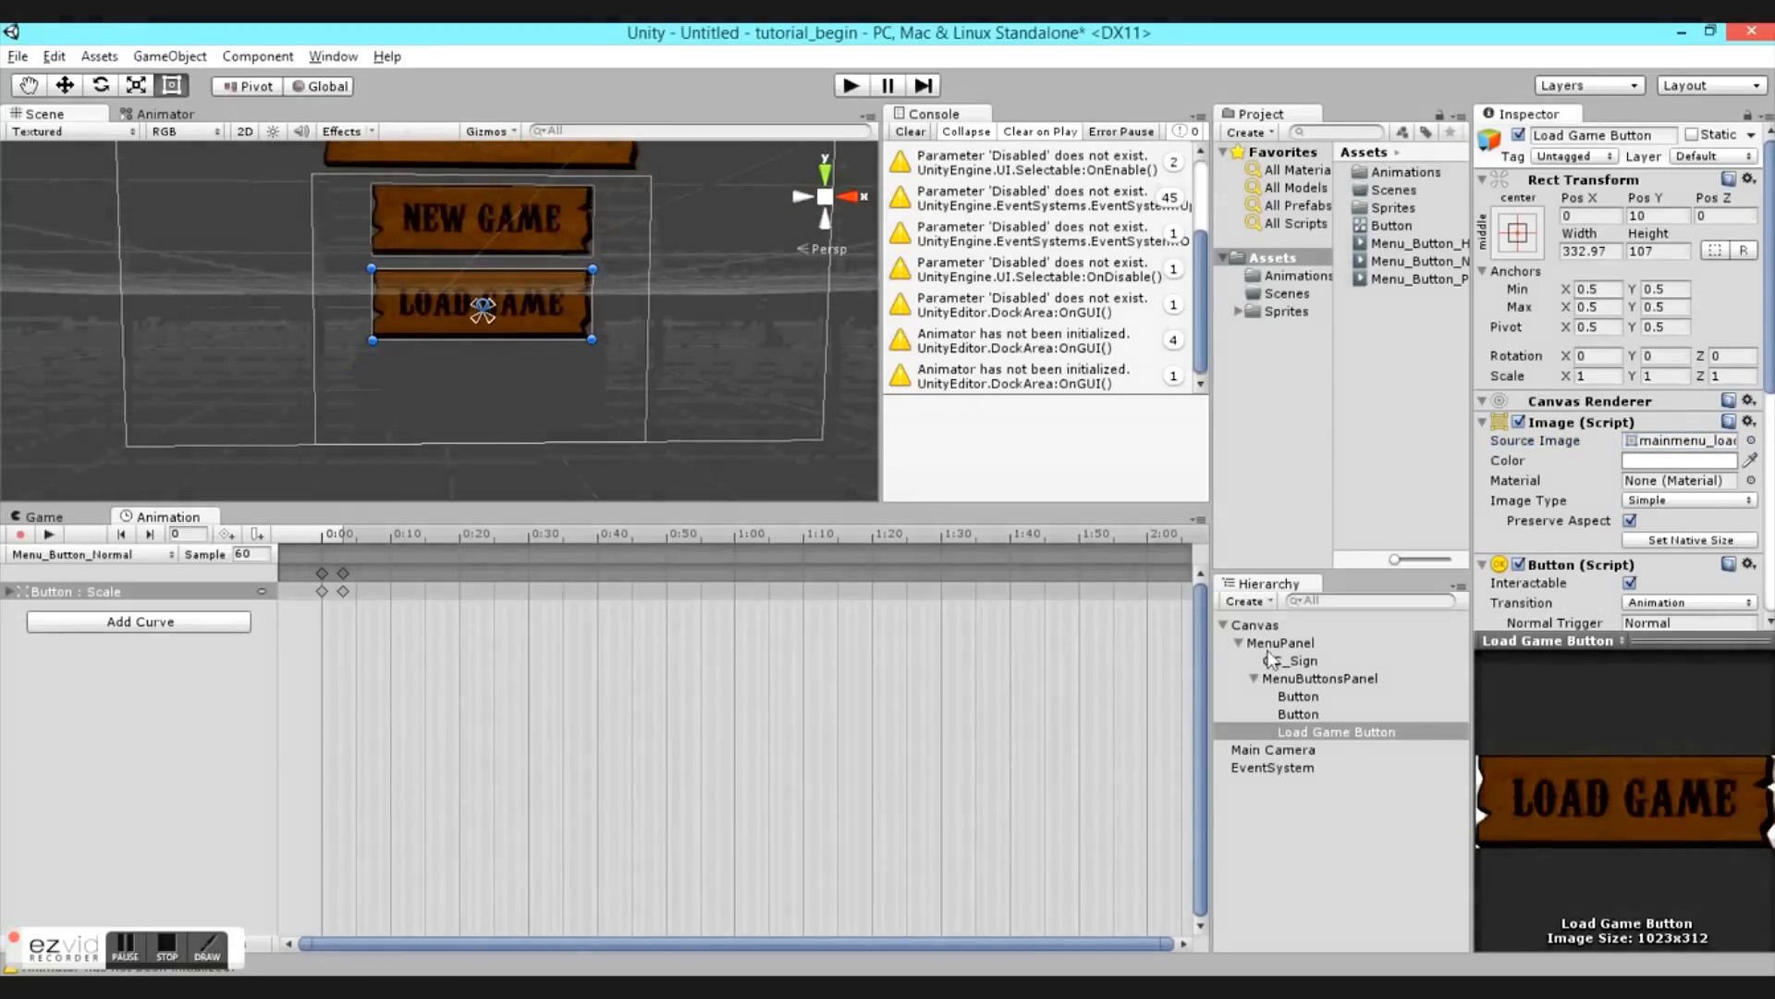
# - Rename the middle Button under MenuButtonsPanel as New Game Button
pyautogui.click(1287, 714)
pyautogui.click(1571, 136)
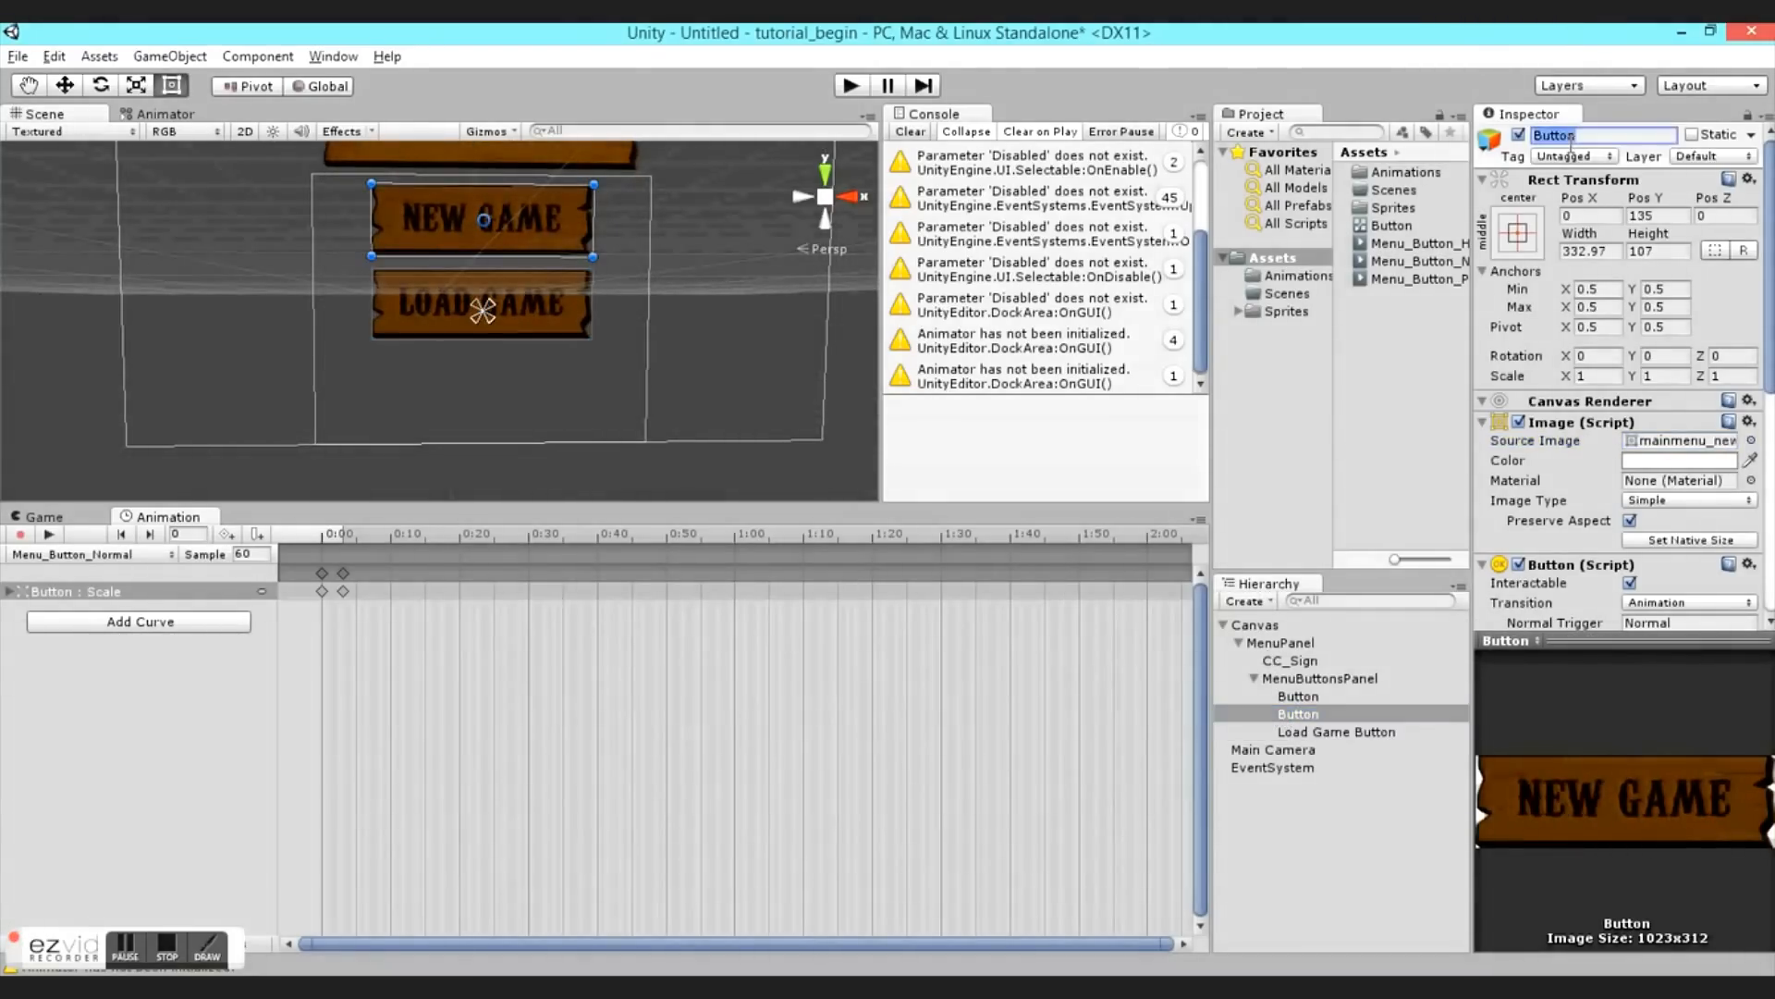
pyautogui.write('New Game Button')
pyautogui.press('Return')
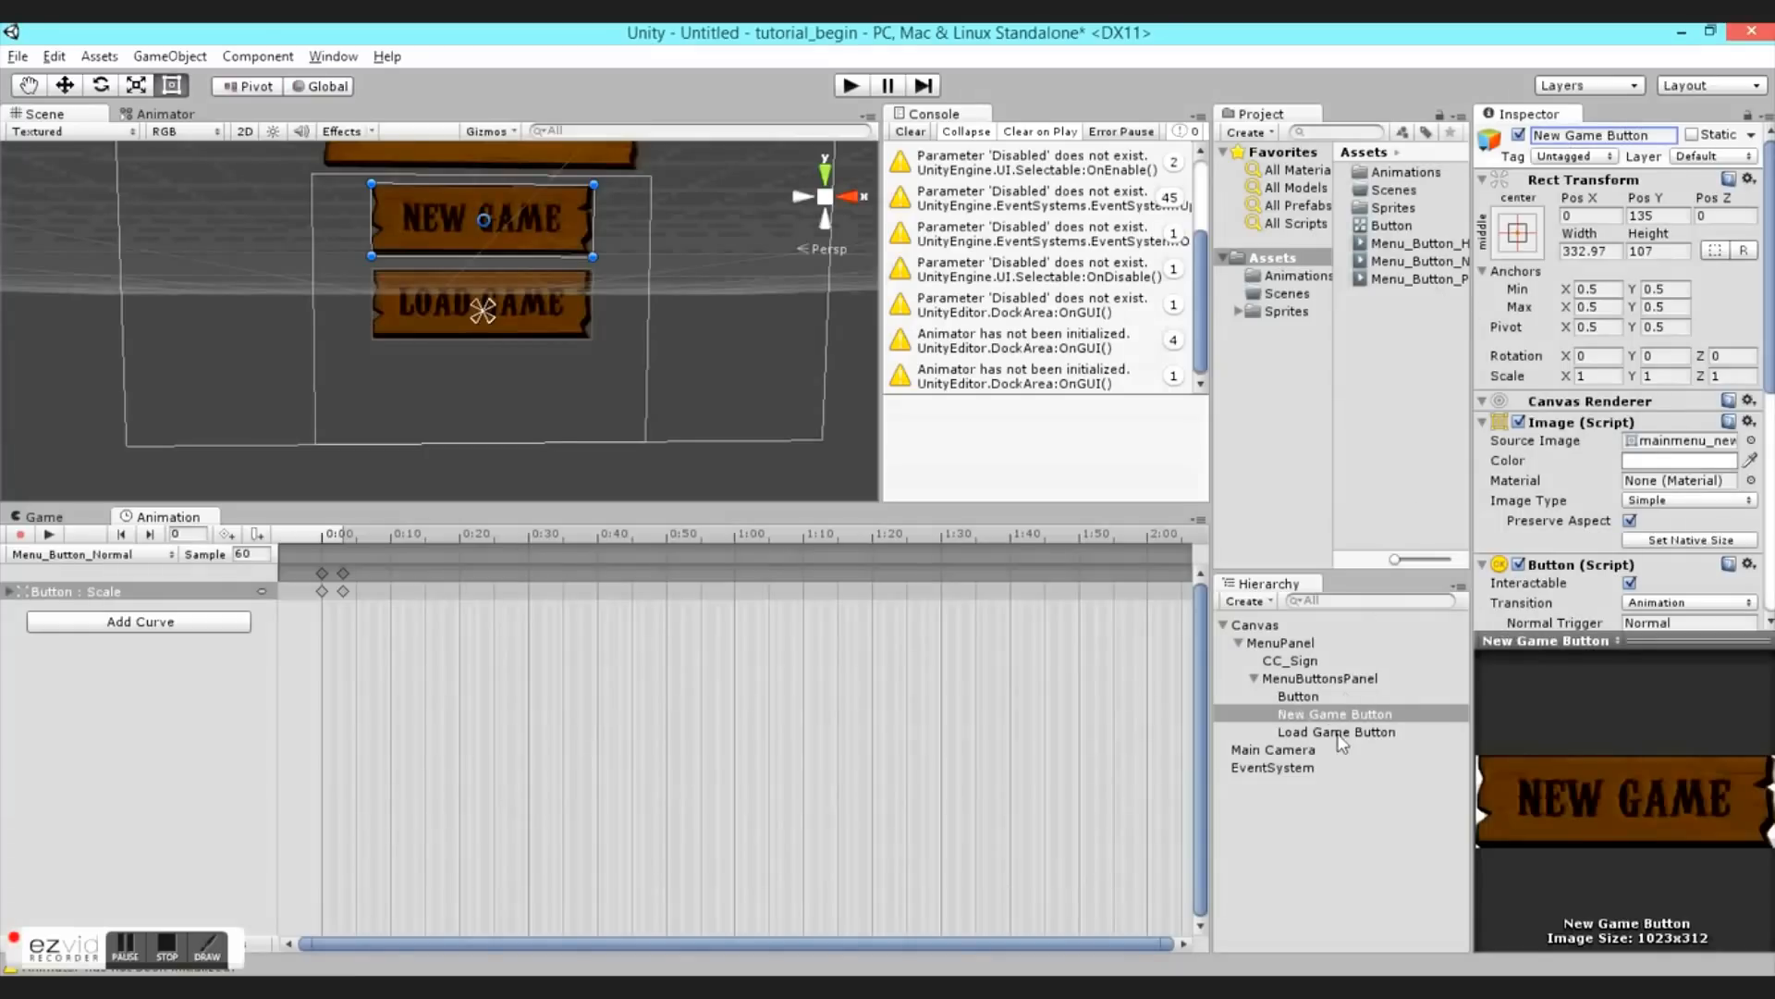
# - Rename the remaining Button as Settings Button and place it below the Load Game sign at Pos Y -111
pyautogui.click(1307, 700)
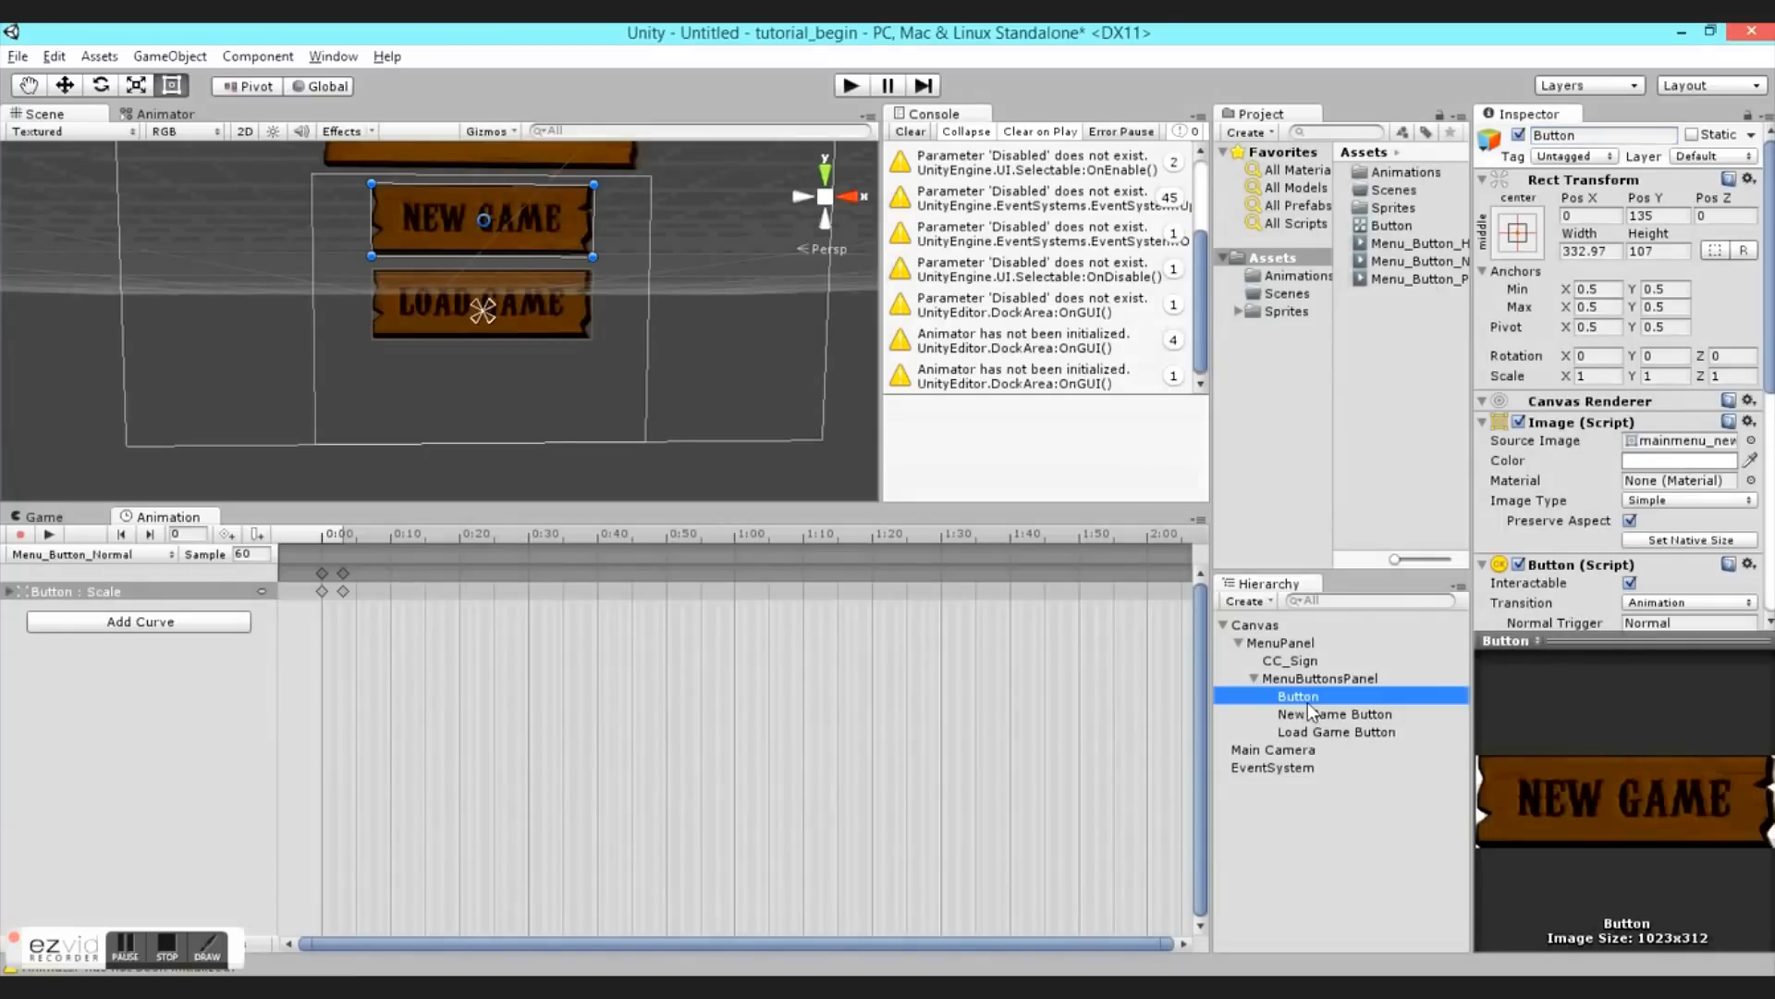
pyautogui.click(1572, 136)
pyautogui.write('Settings')
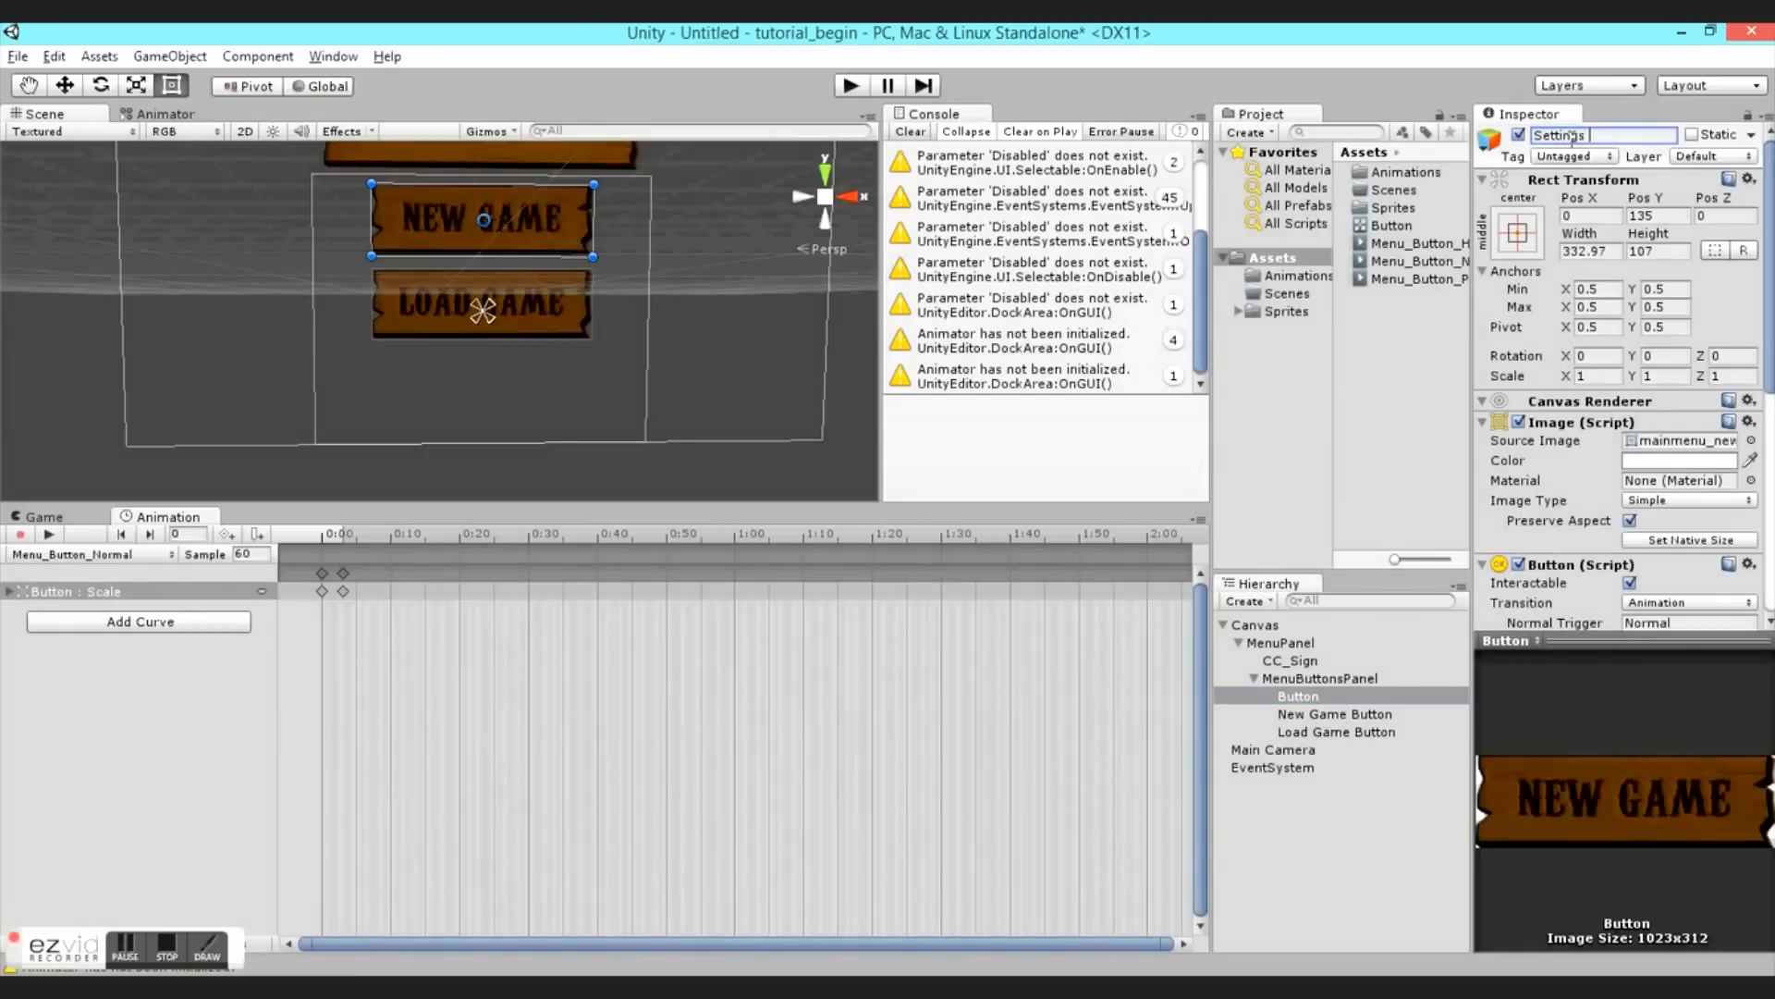
pyautogui.write(' Button')
pyautogui.press('Return')
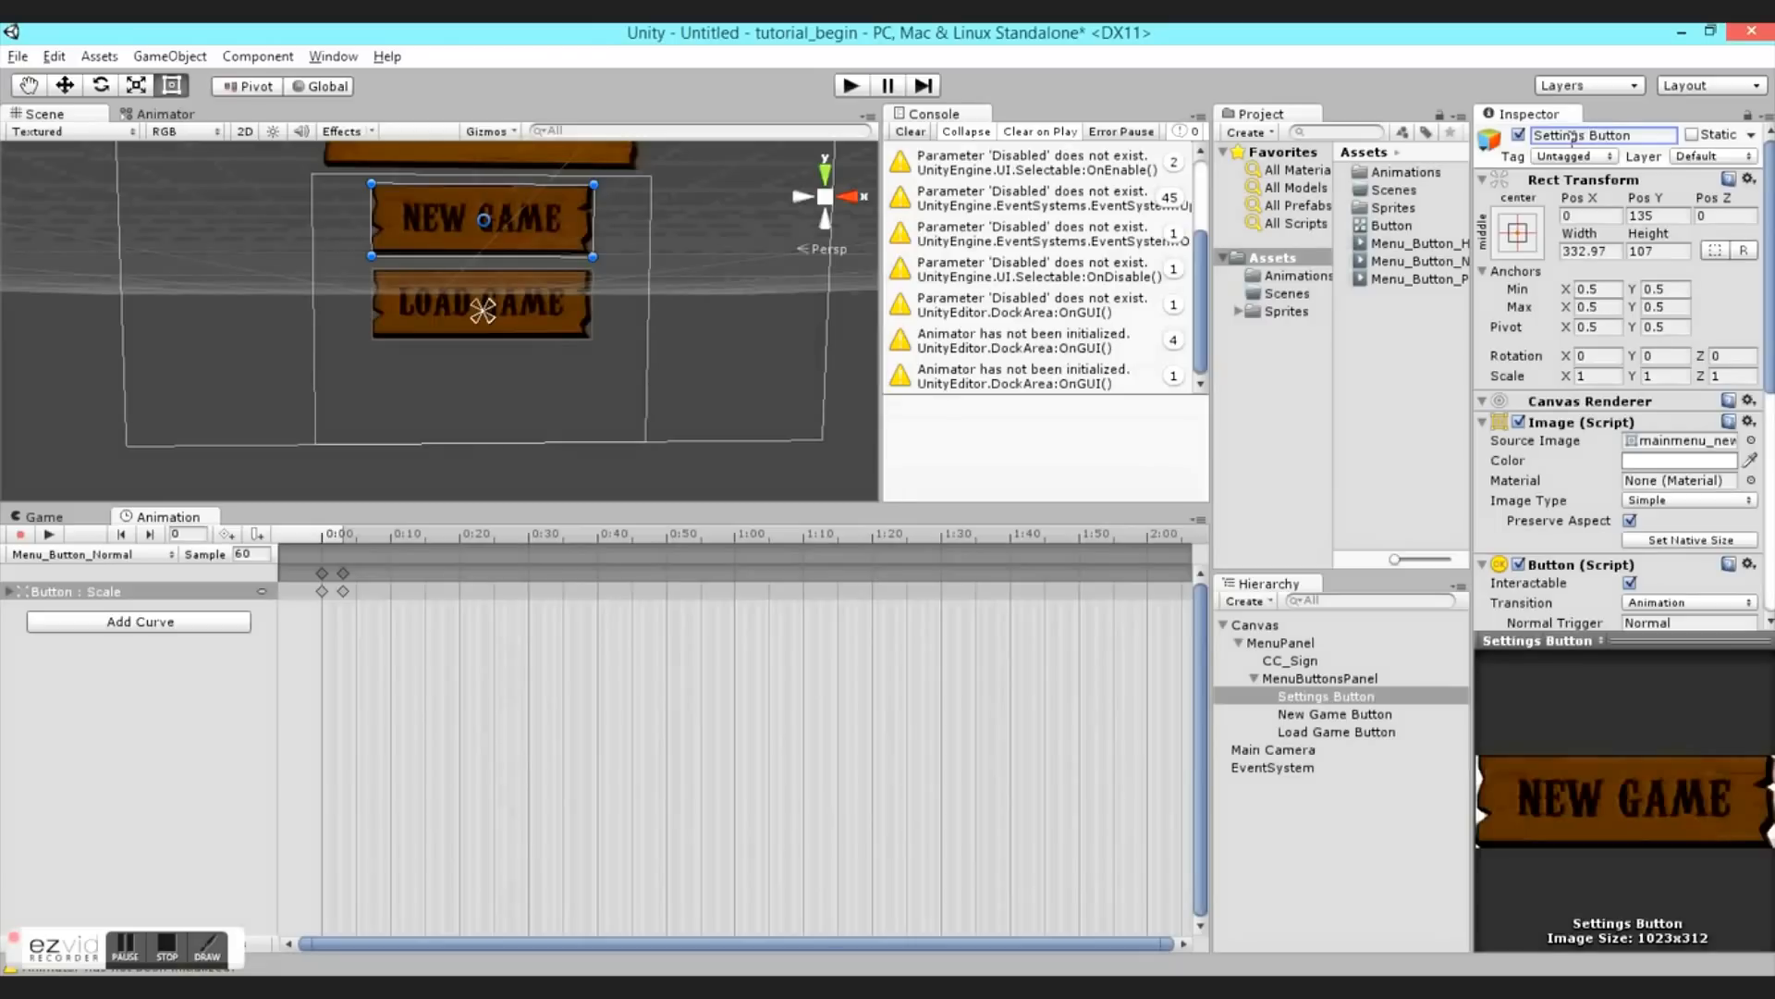
pyautogui.moveTo(508, 235); pyautogui.dragTo(508, 387)
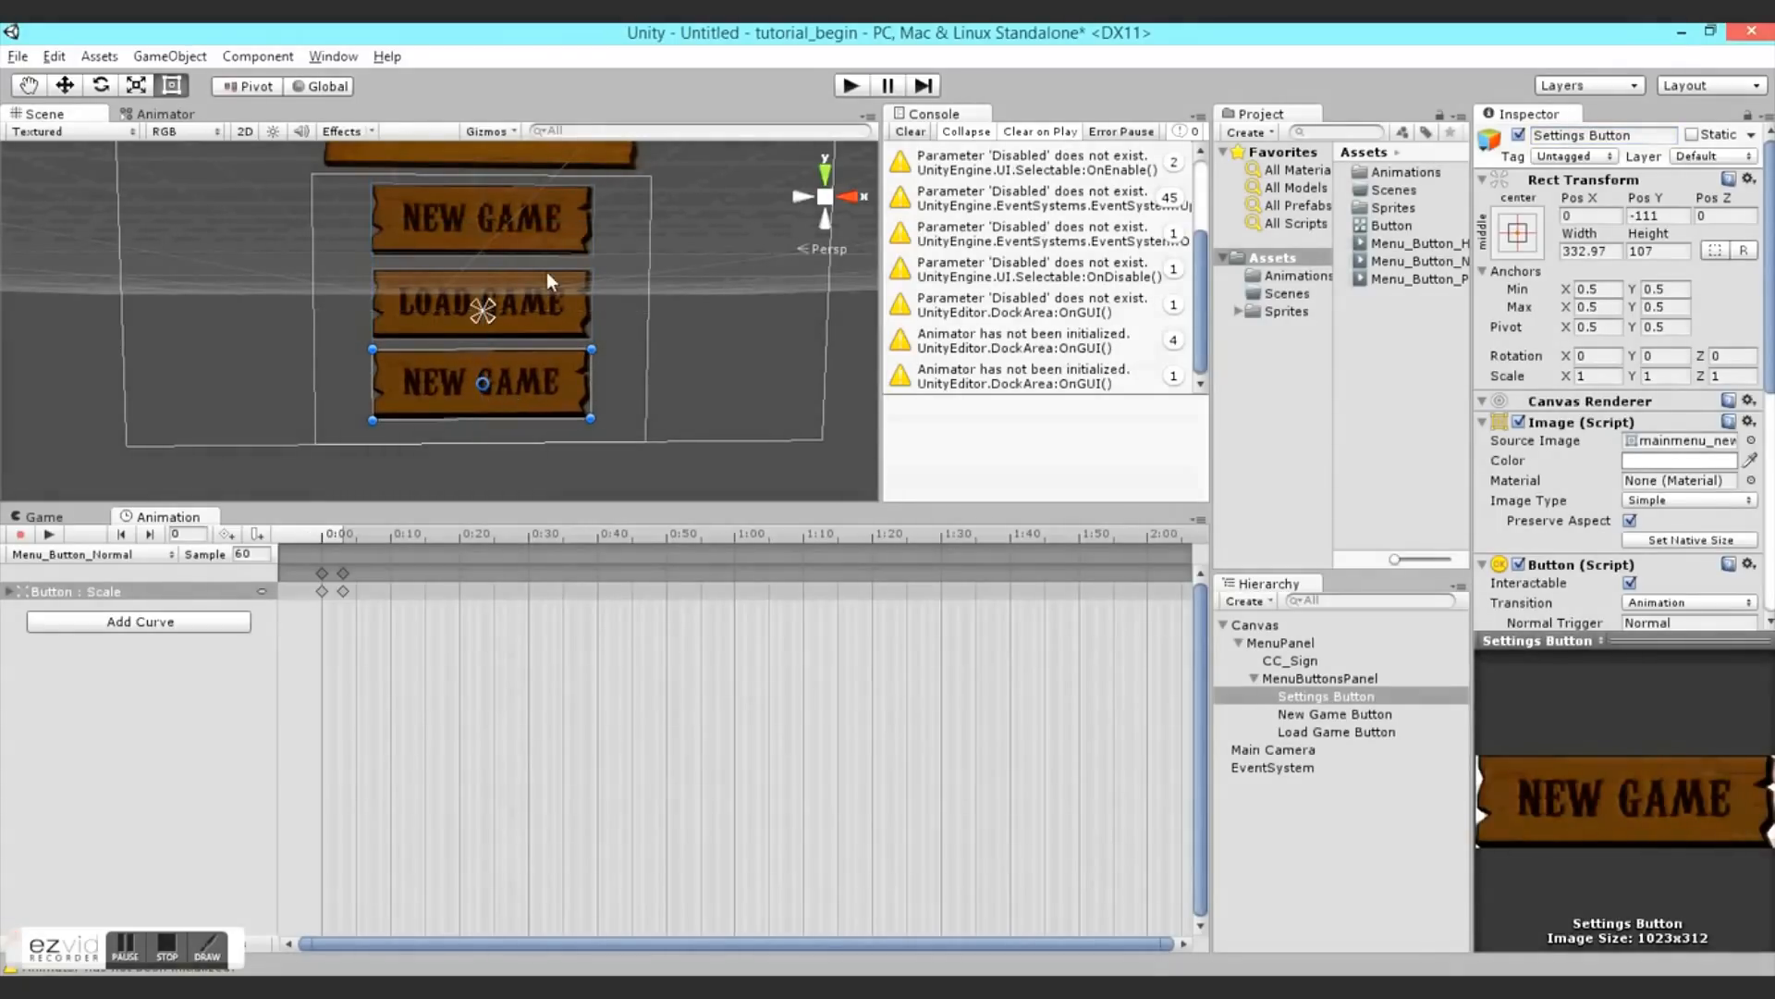
# - Show the game view and move Load Game Button slightly up to Pos Y 17
pyautogui.moveTo(592, 283); pyautogui.dragTo(616, 331, button='middle')
pyautogui.click(43, 516)
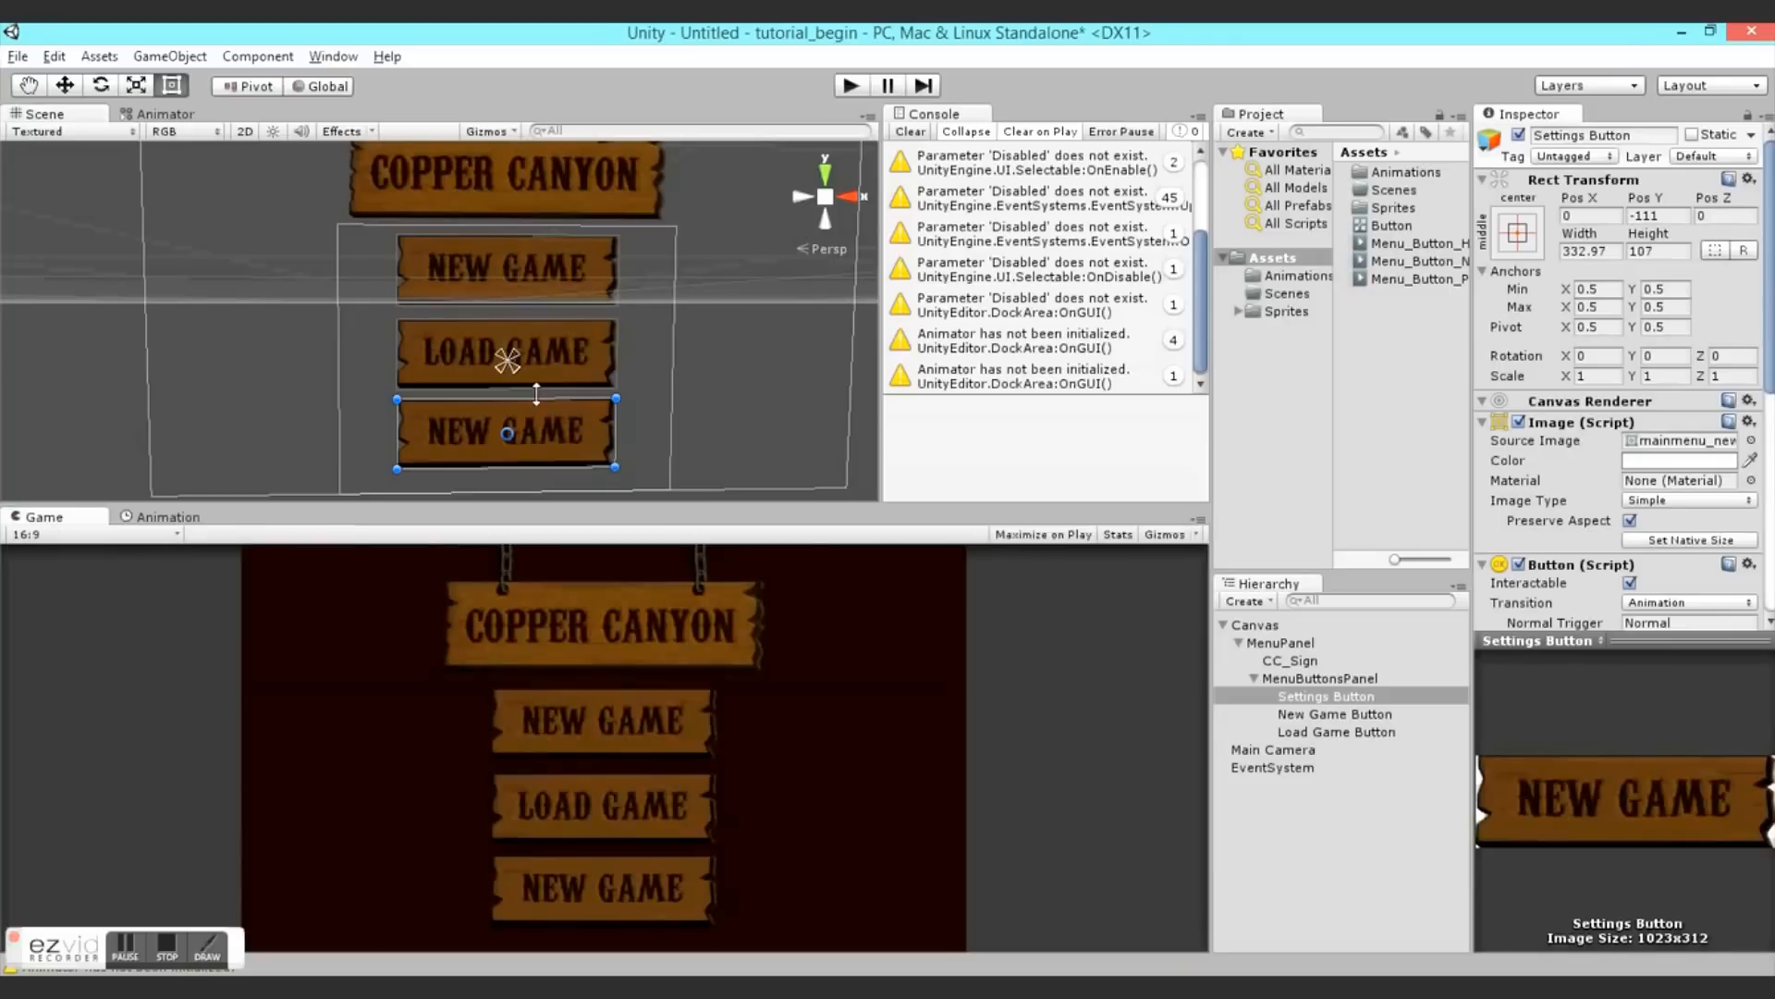
pyautogui.click(575, 366)
pyautogui.moveTo(562, 366); pyautogui.dragTo(571, 355)
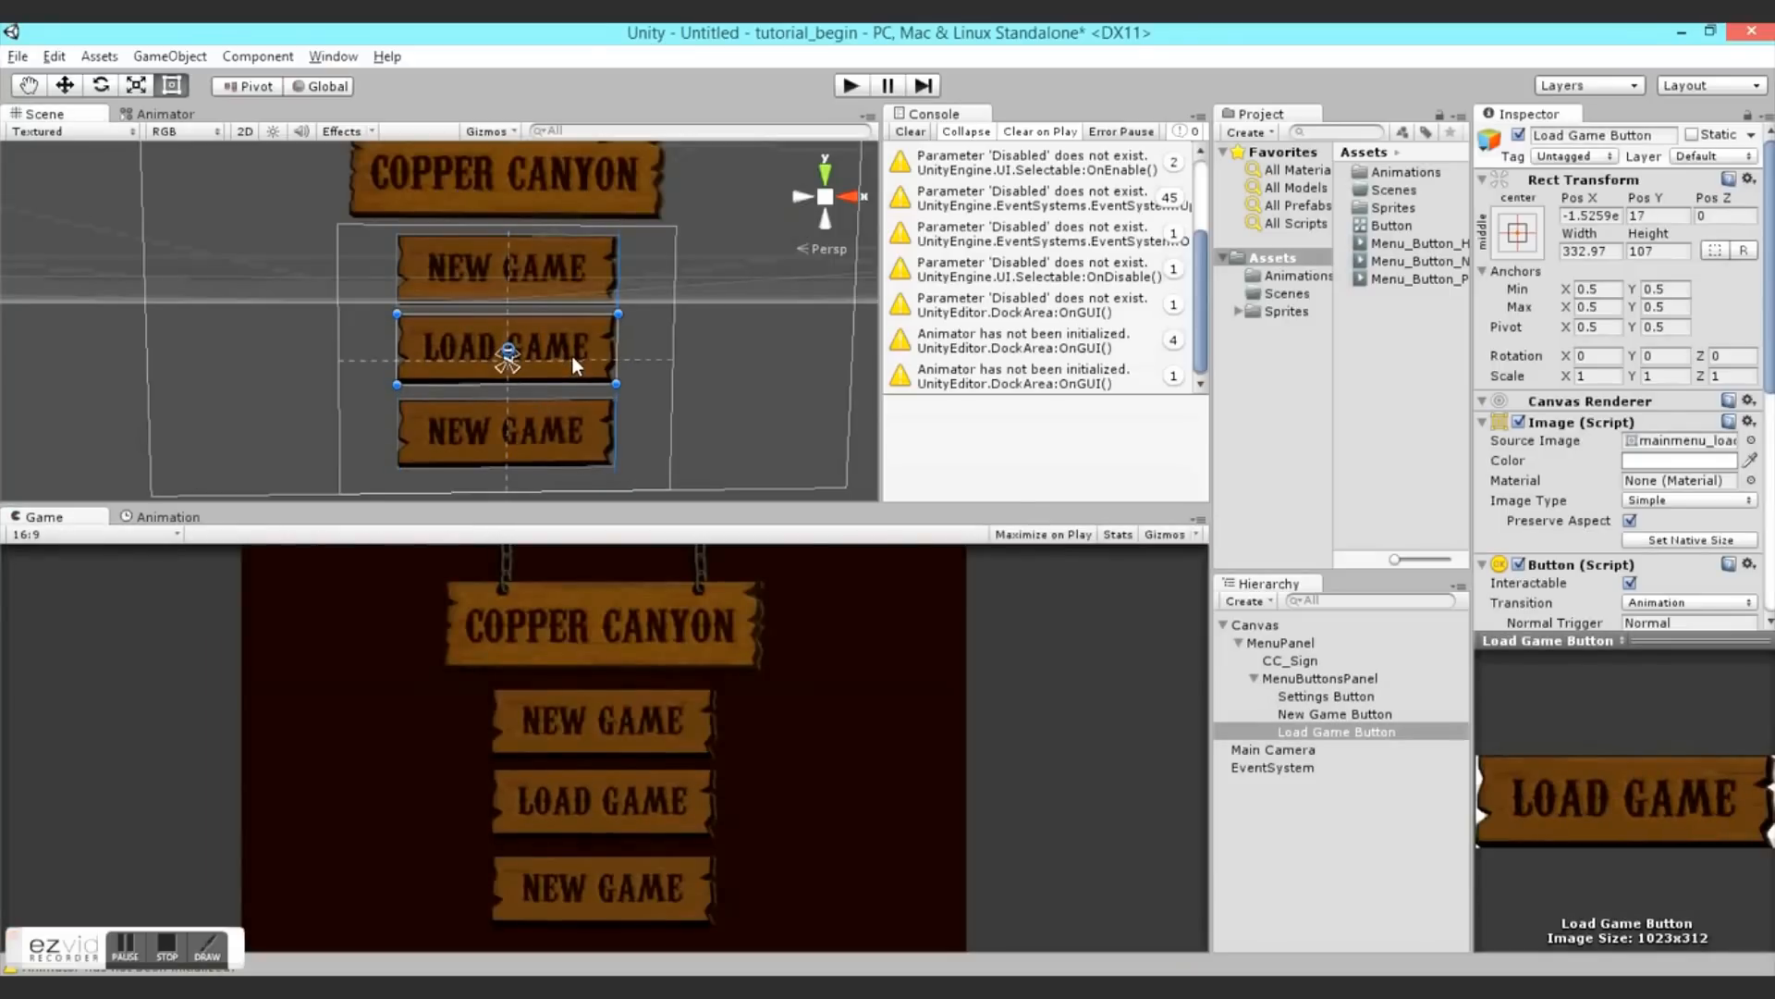
# - Move Settings Button closer to the Load Game sign and fine-tune its Pos Y to -103.15
pyautogui.click(577, 436)
pyautogui.moveTo(561, 425); pyautogui.dragTo(564, 422)
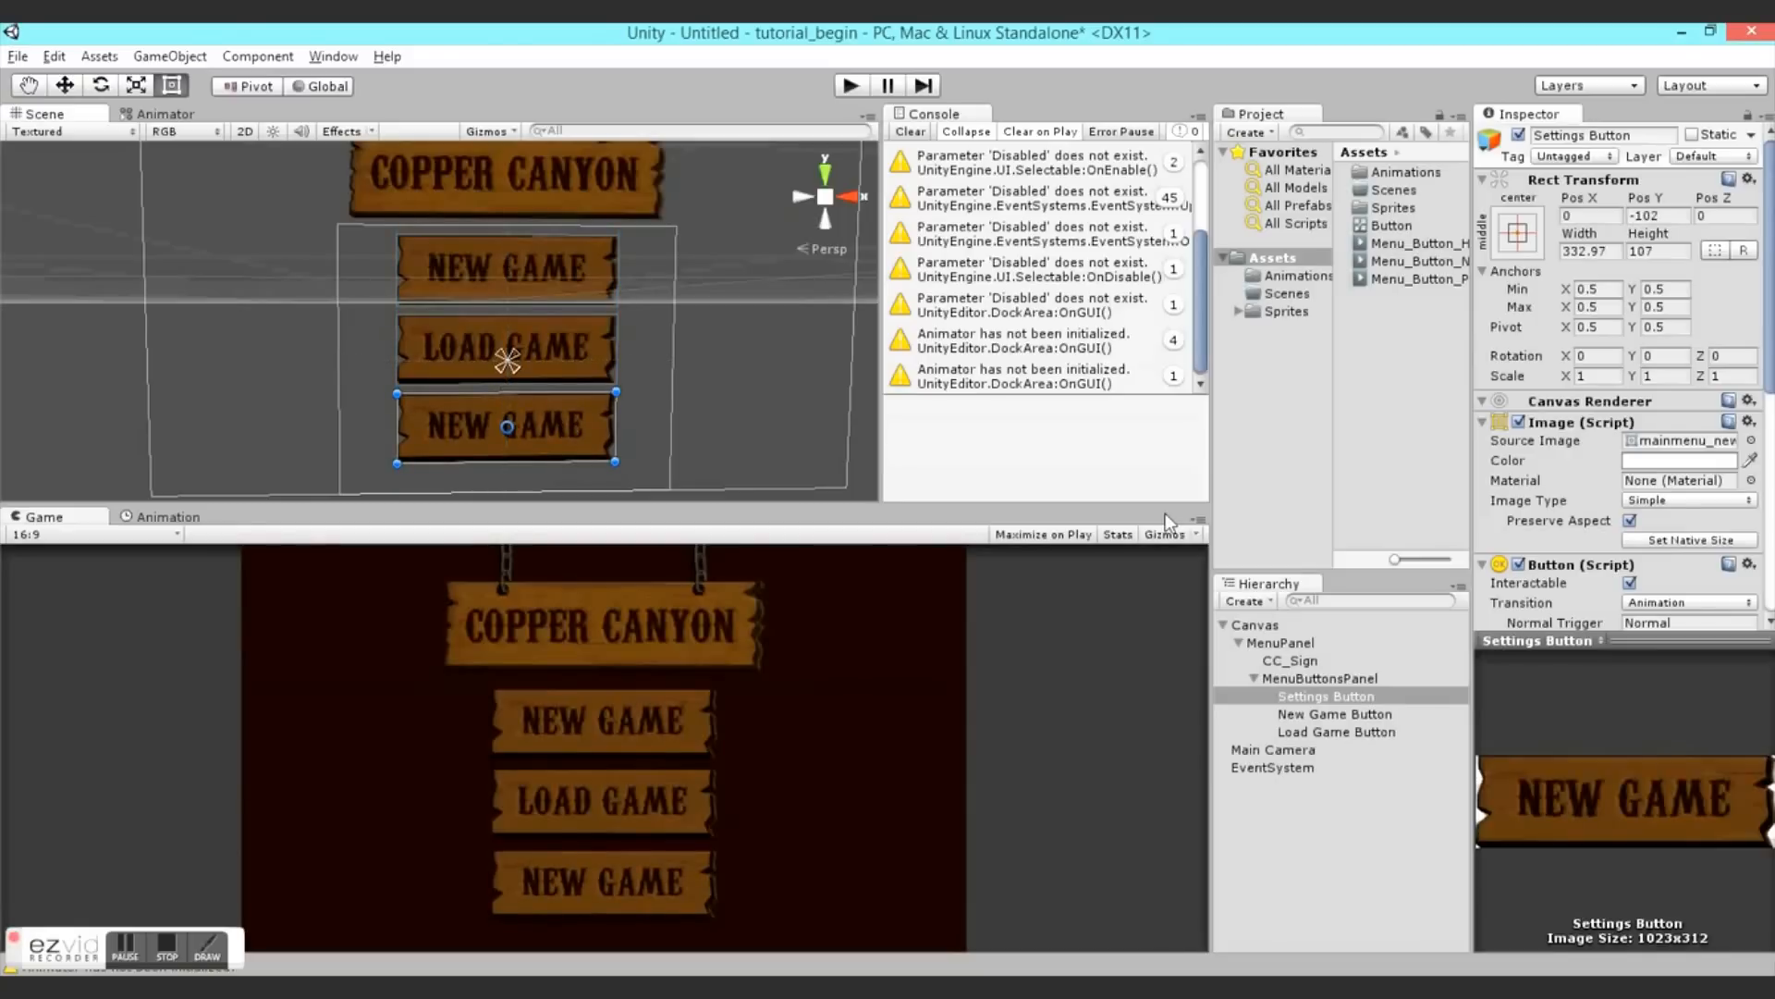
pyautogui.click(1657, 198)
pyautogui.moveTo(1657, 198); pyautogui.dragTo(1619, 210)
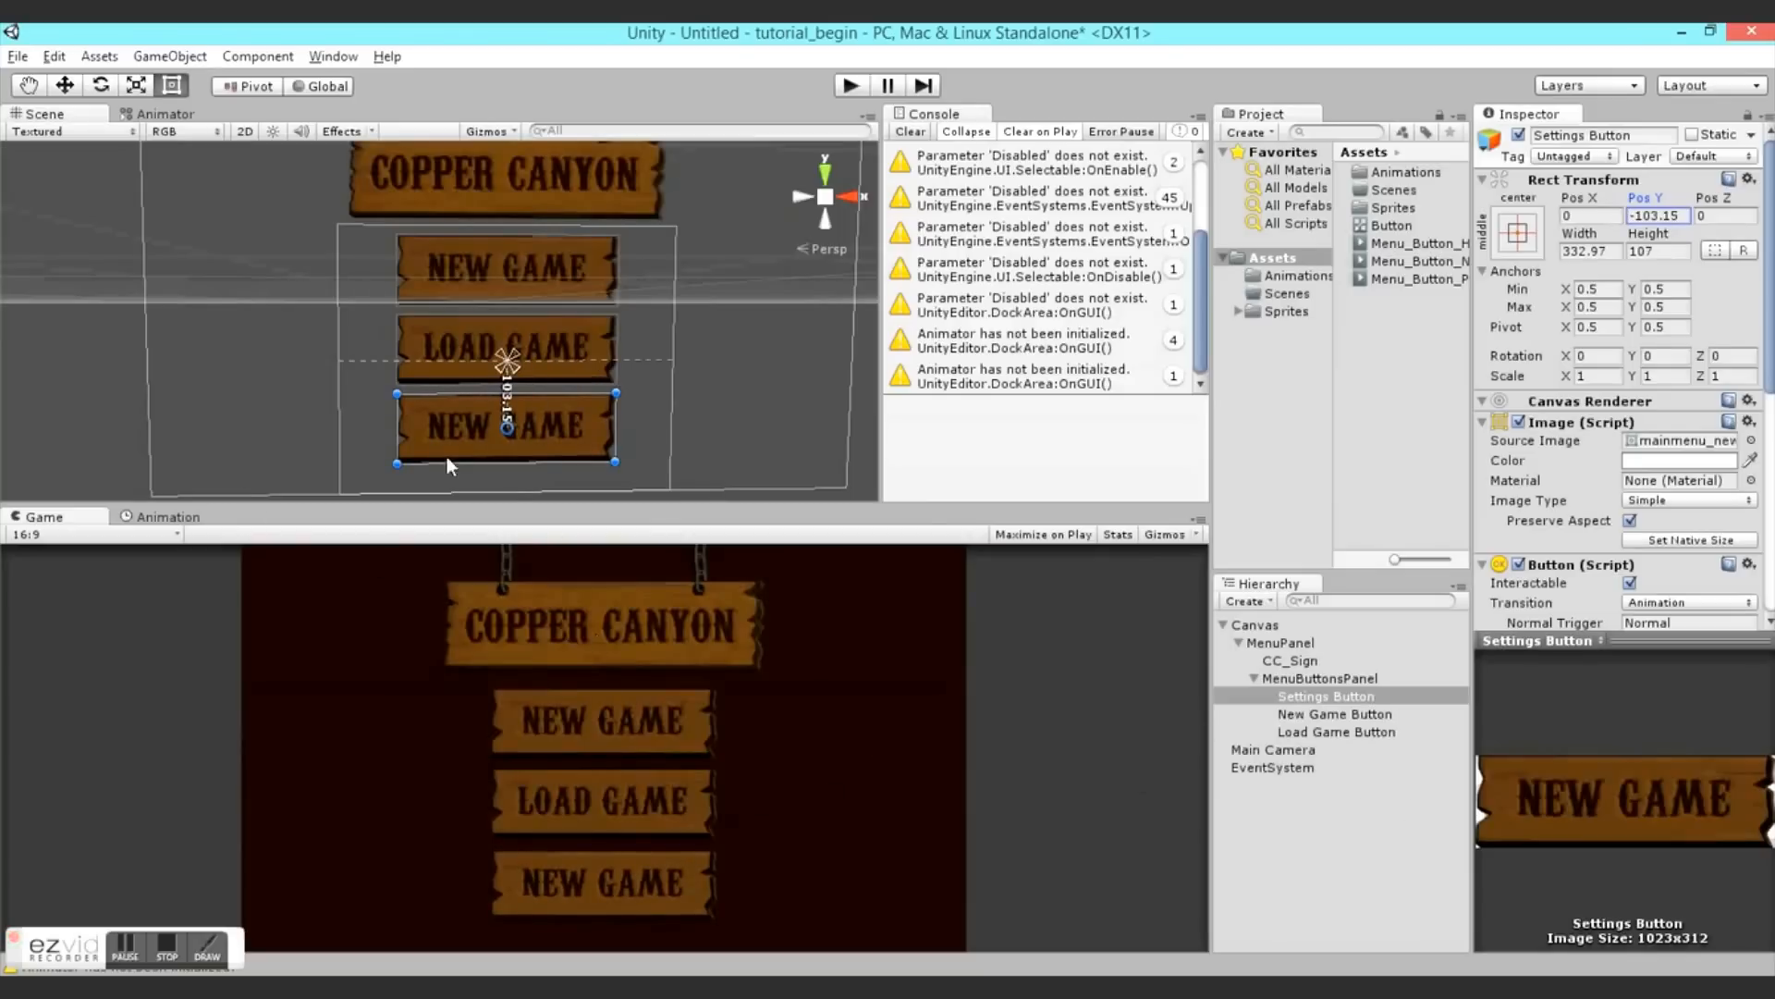
# - Assign the dark, unlit SETTINGS sign sprite as Settings Button's source image and play the scene
pyautogui.click(1750, 440)
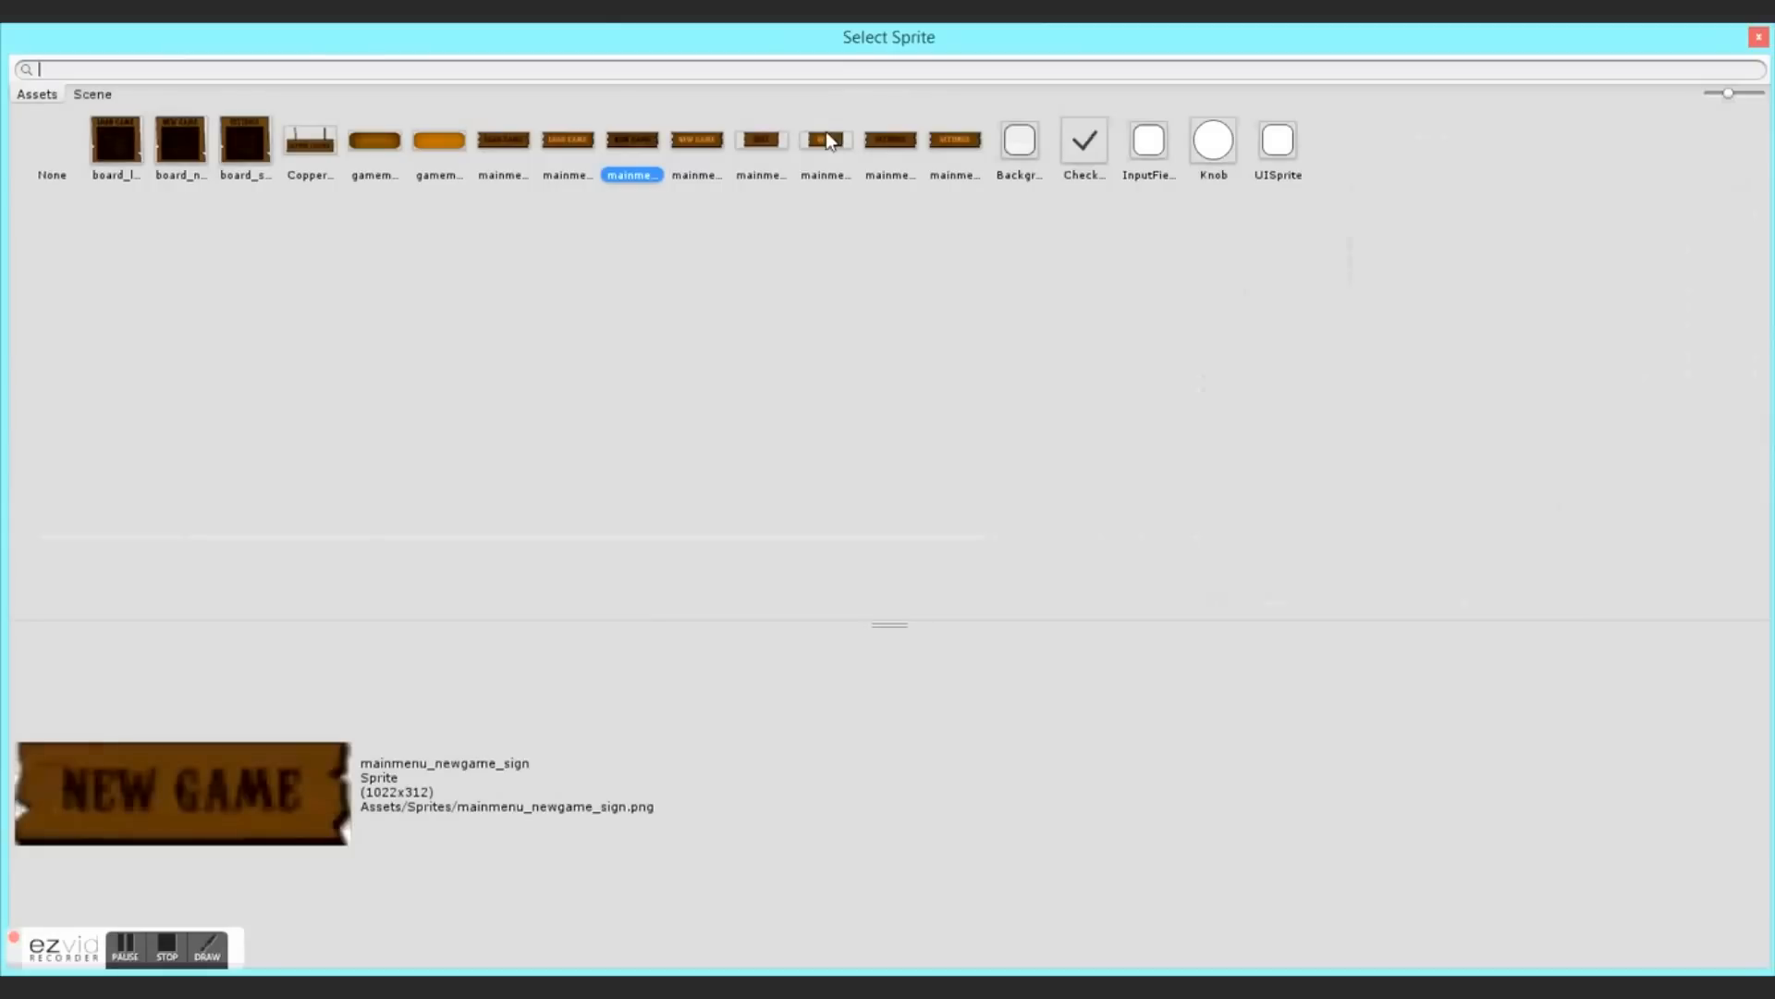
pyautogui.click(825, 134)
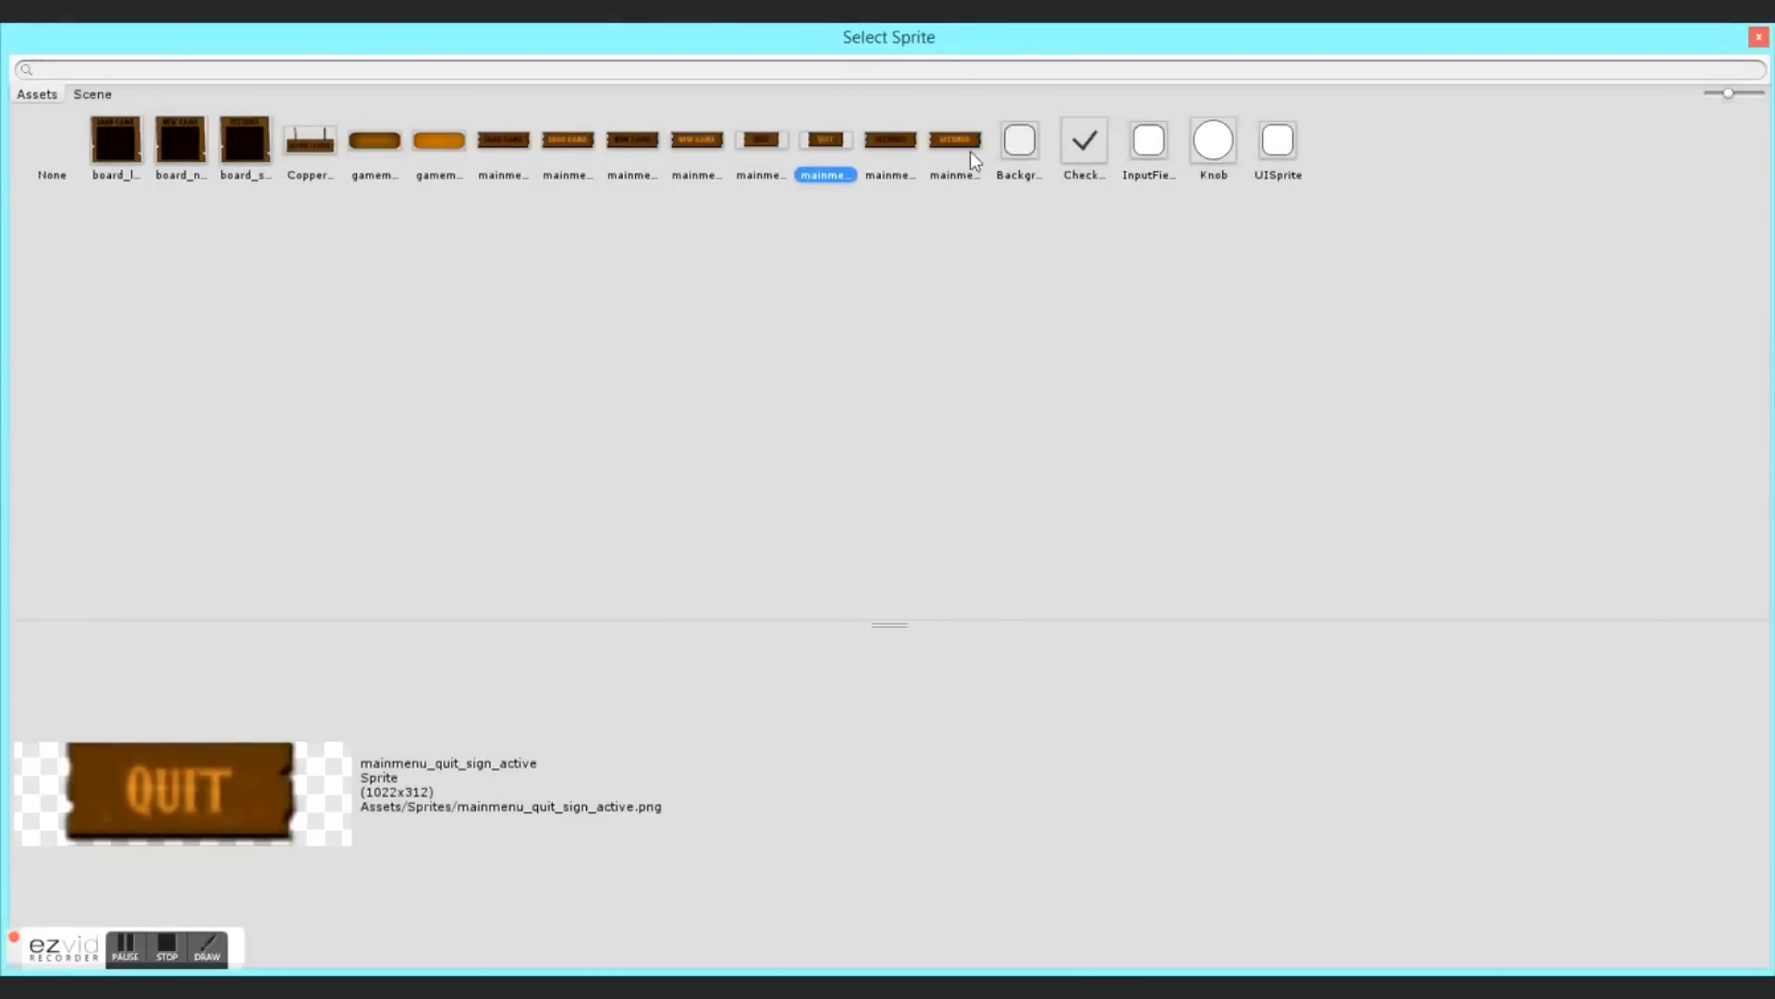
pyautogui.click(561, 144)
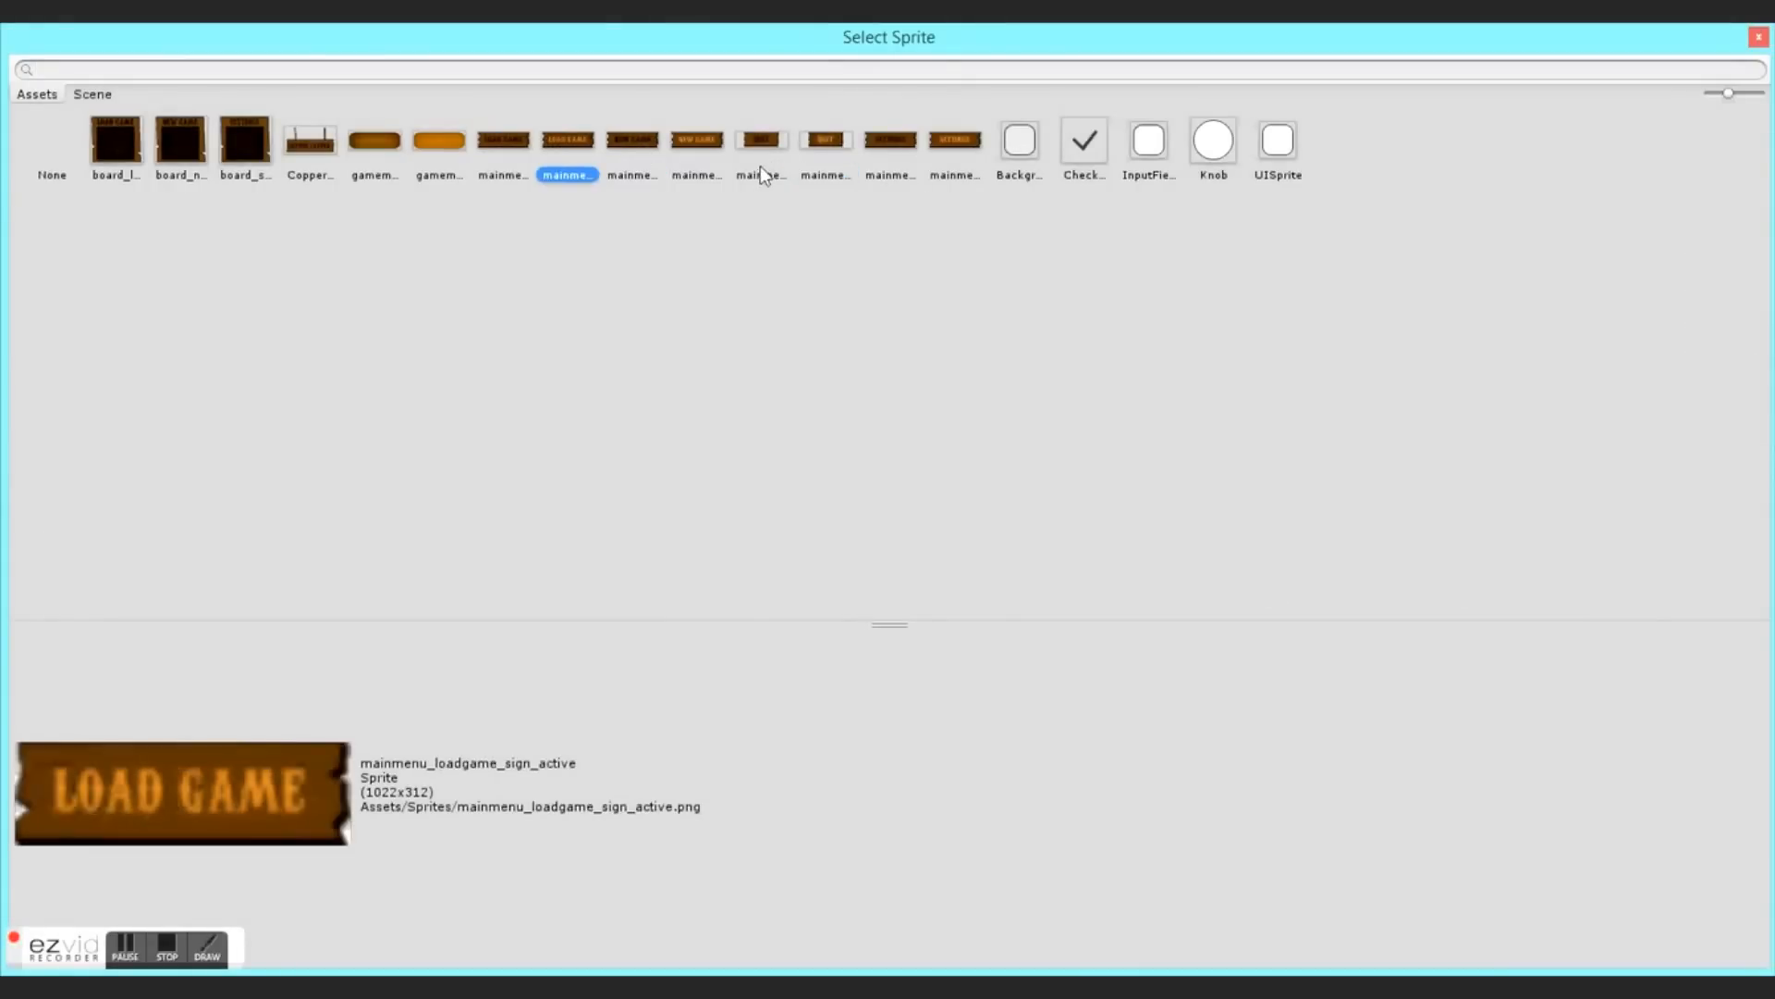
pyautogui.doubleClick(956, 141)
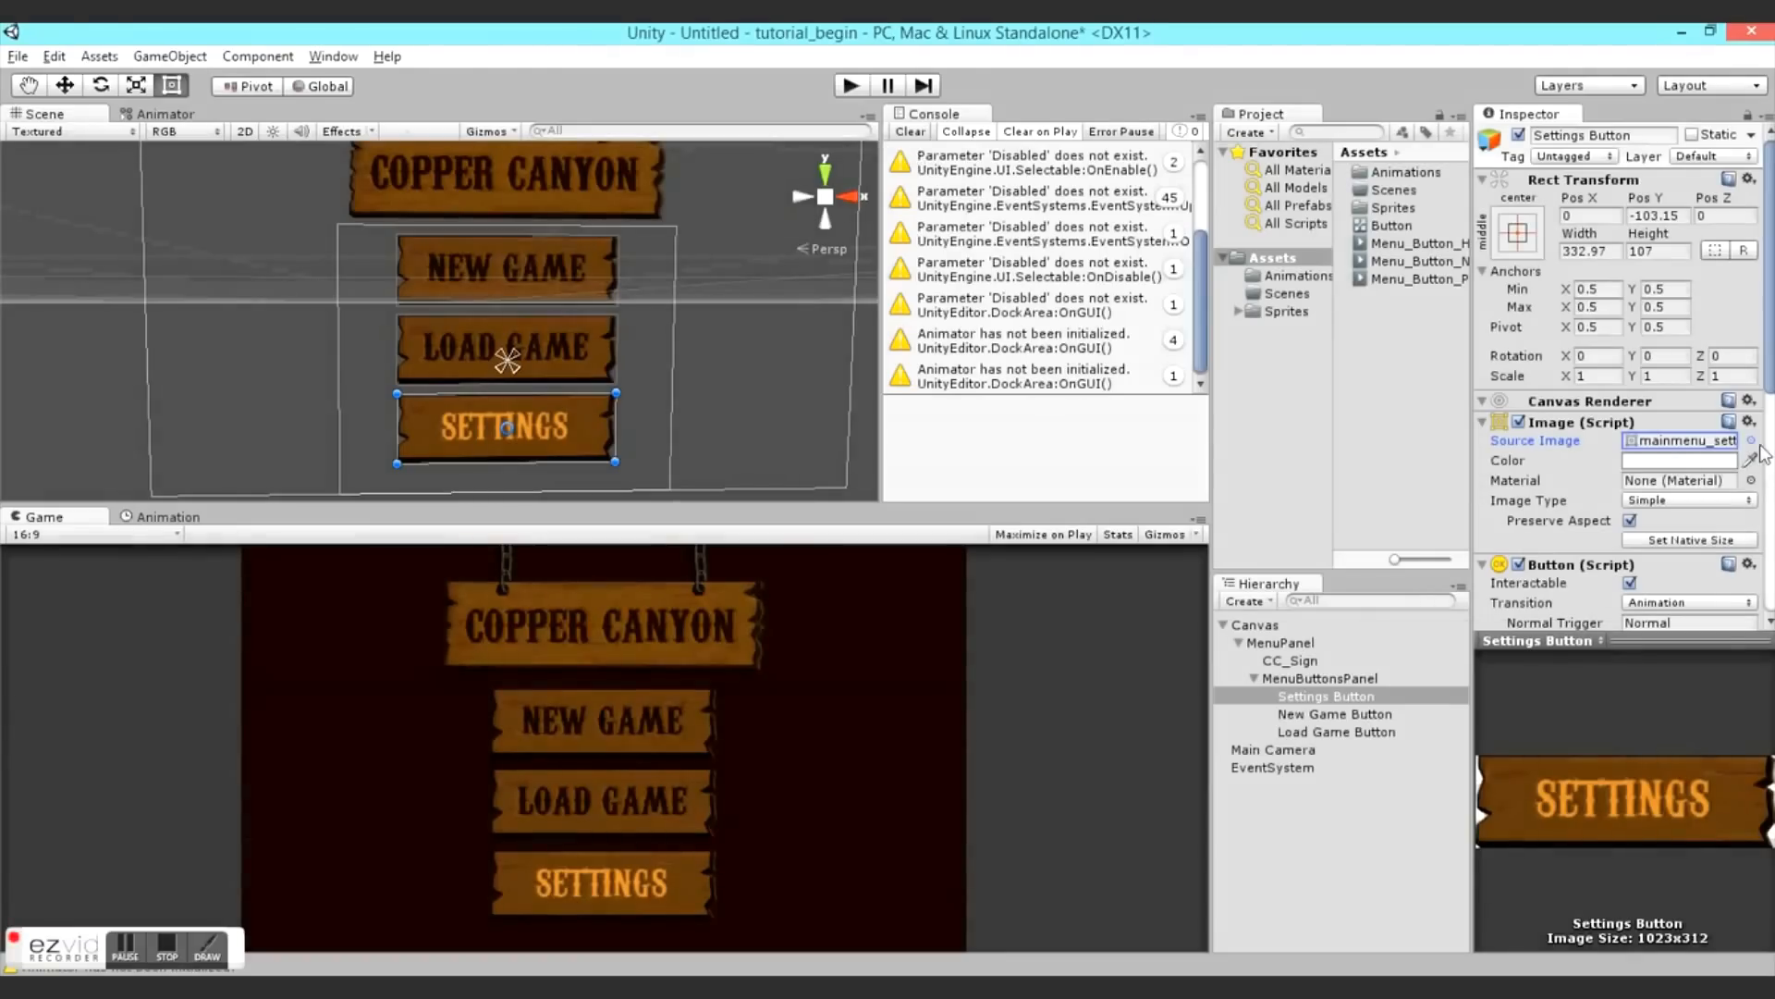
pyautogui.click(1752, 441)
pyautogui.doubleClick(892, 141)
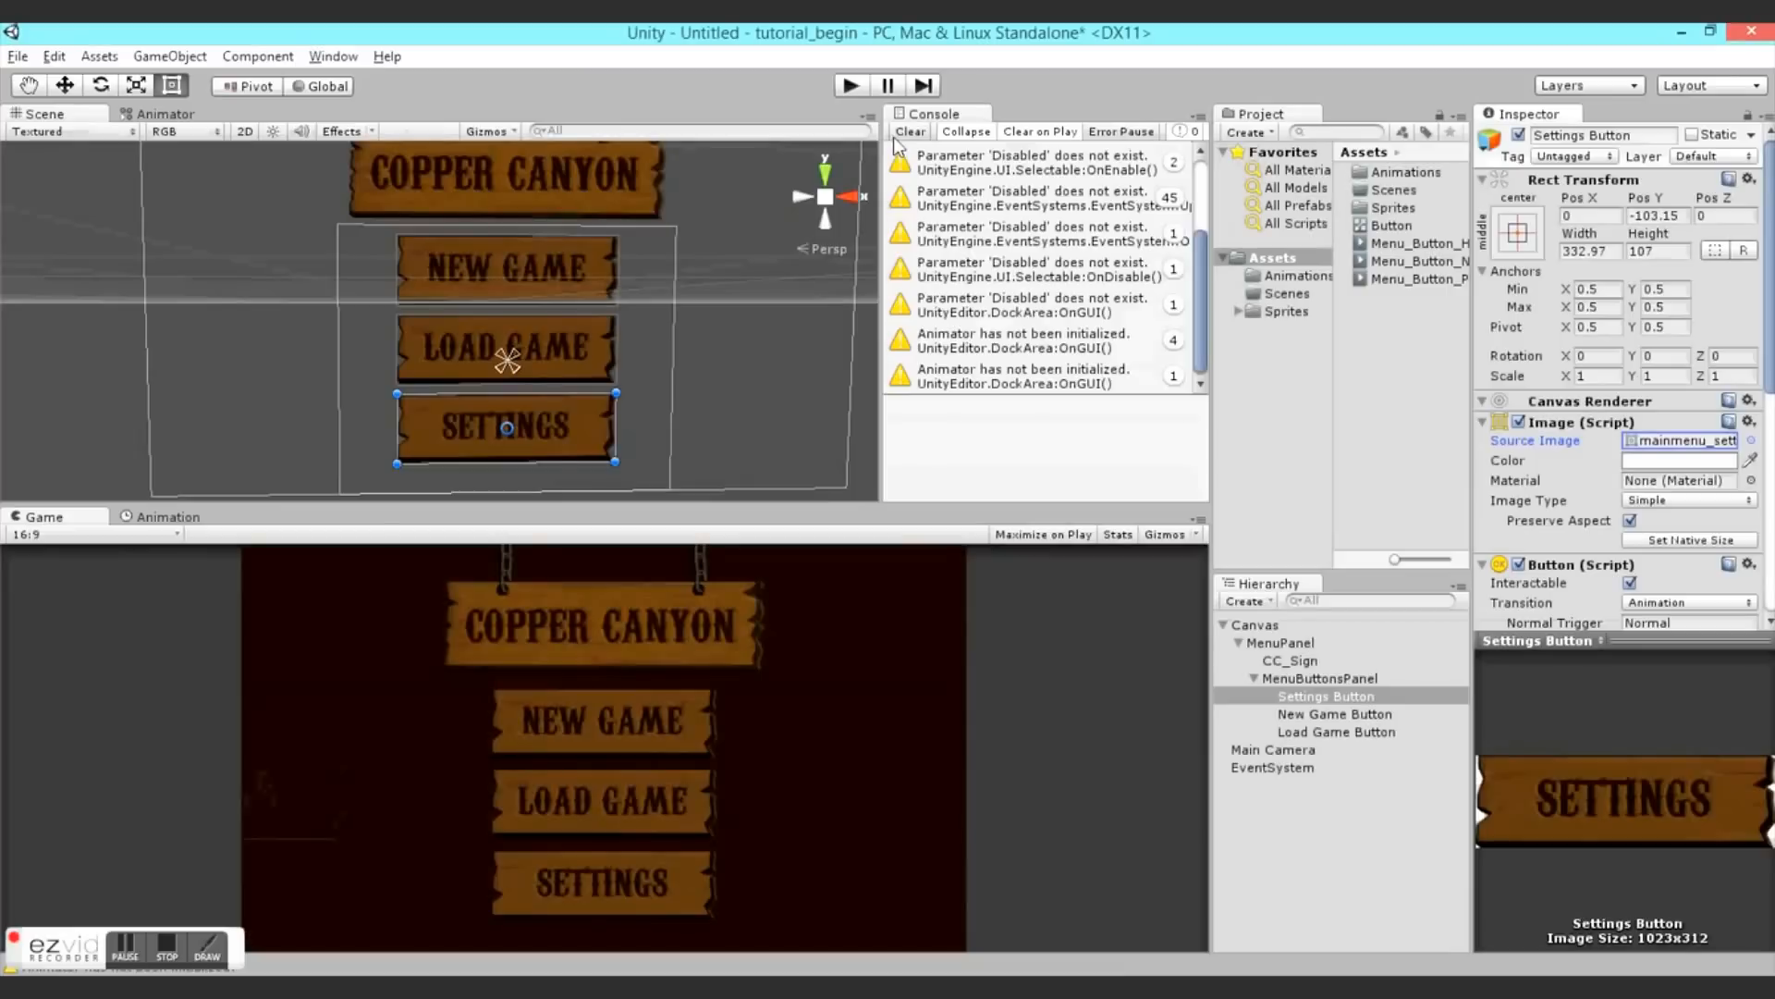
pyautogui.click(850, 86)
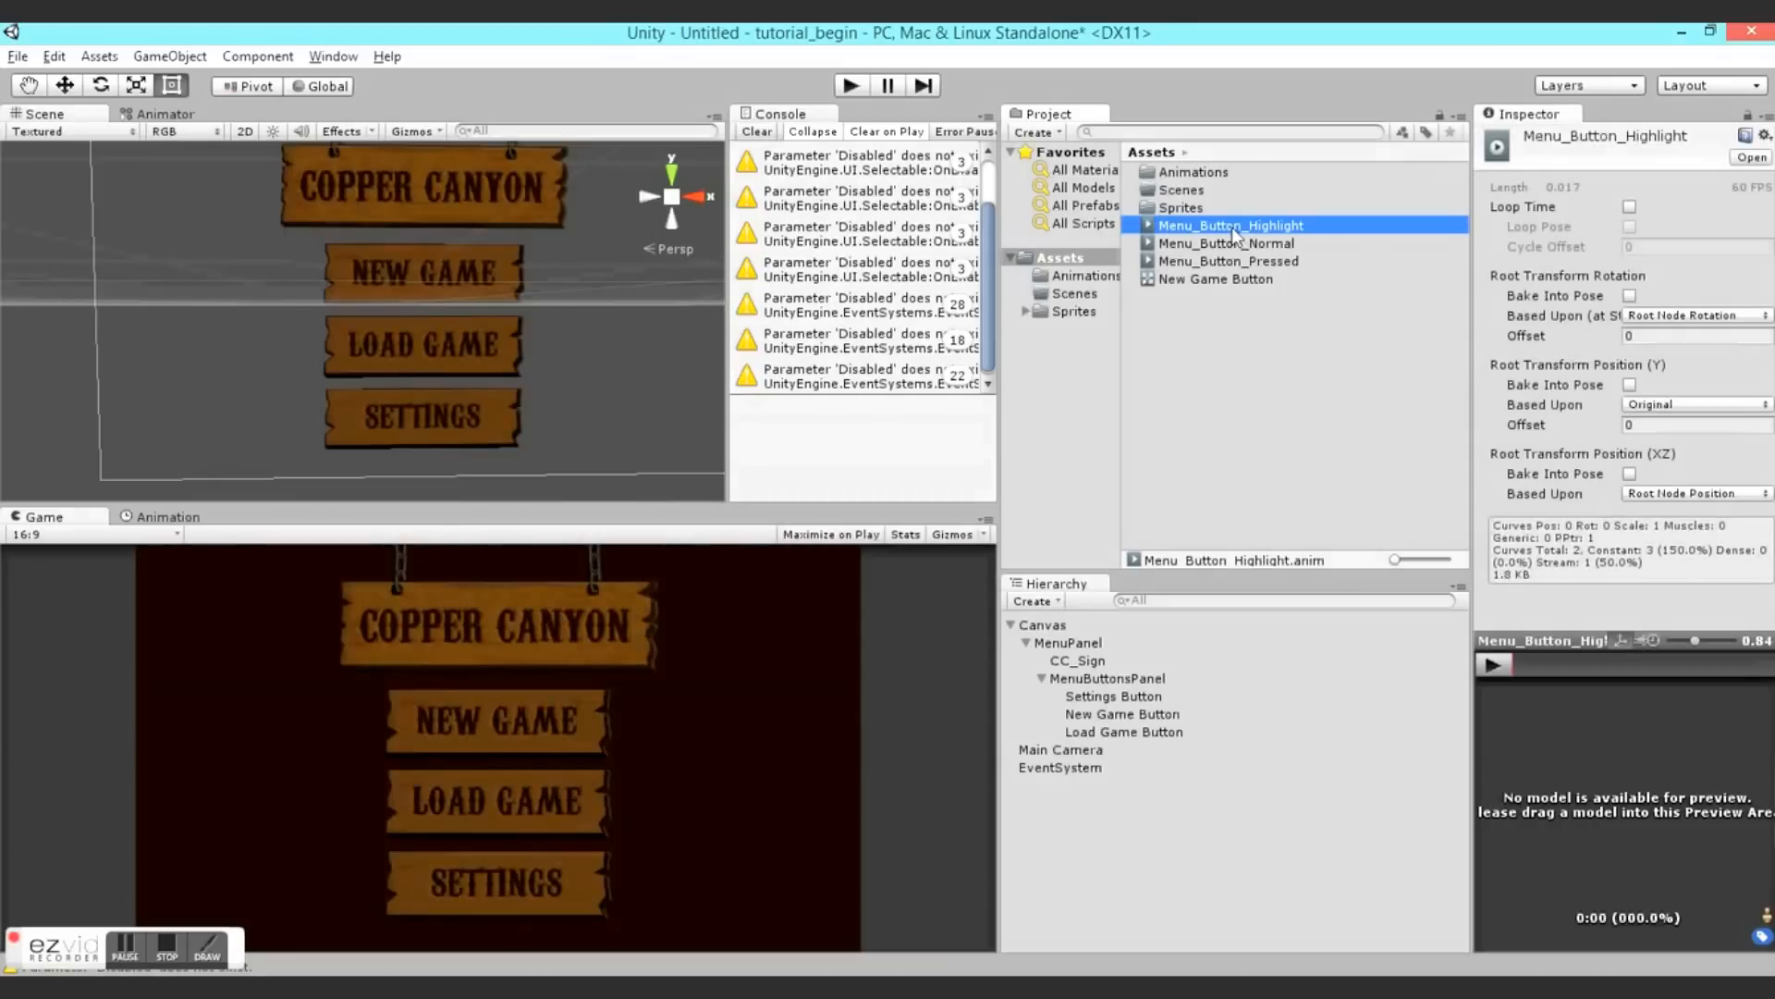
# - Duplicate the Menu_Button_Highlight clip twice and rename the original Menu_NewButton_Highlight
pyautogui.hotkey('ctrl', 'd')
pyautogui.hotkey('ctrl', 'd')
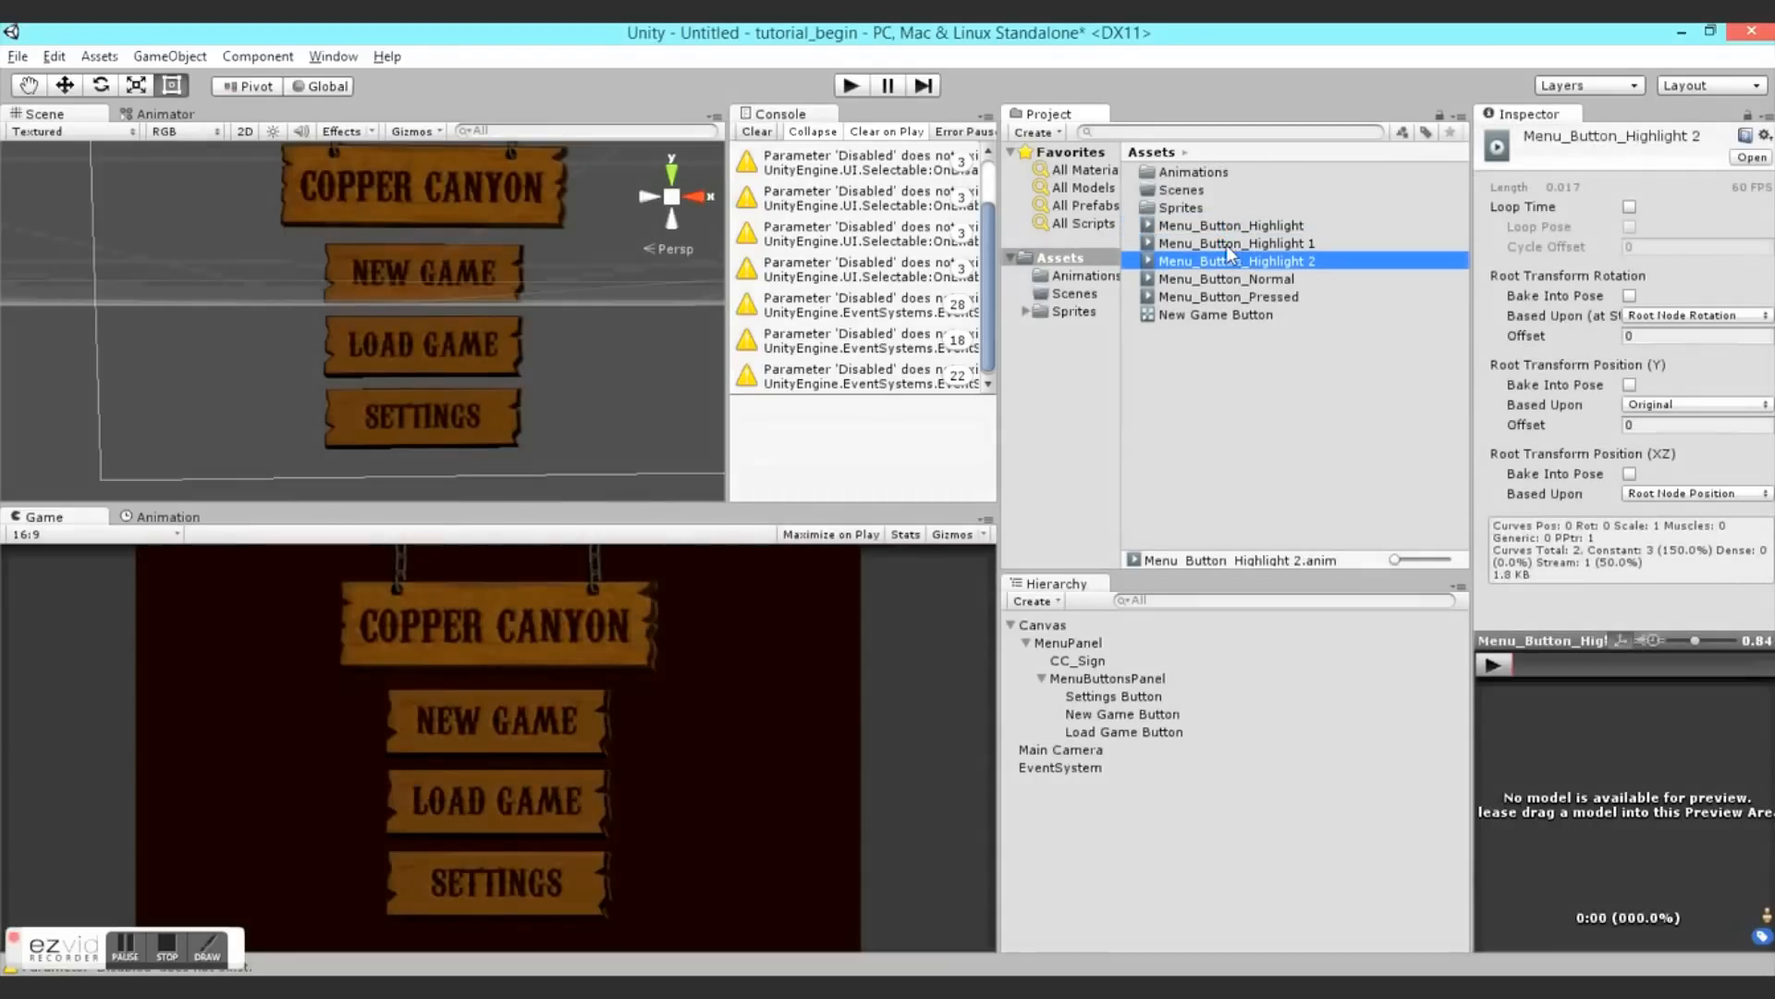
pyautogui.click(1211, 227)
pyautogui.click(1200, 229)
pyautogui.click(1202, 225)
pyautogui.write('New')
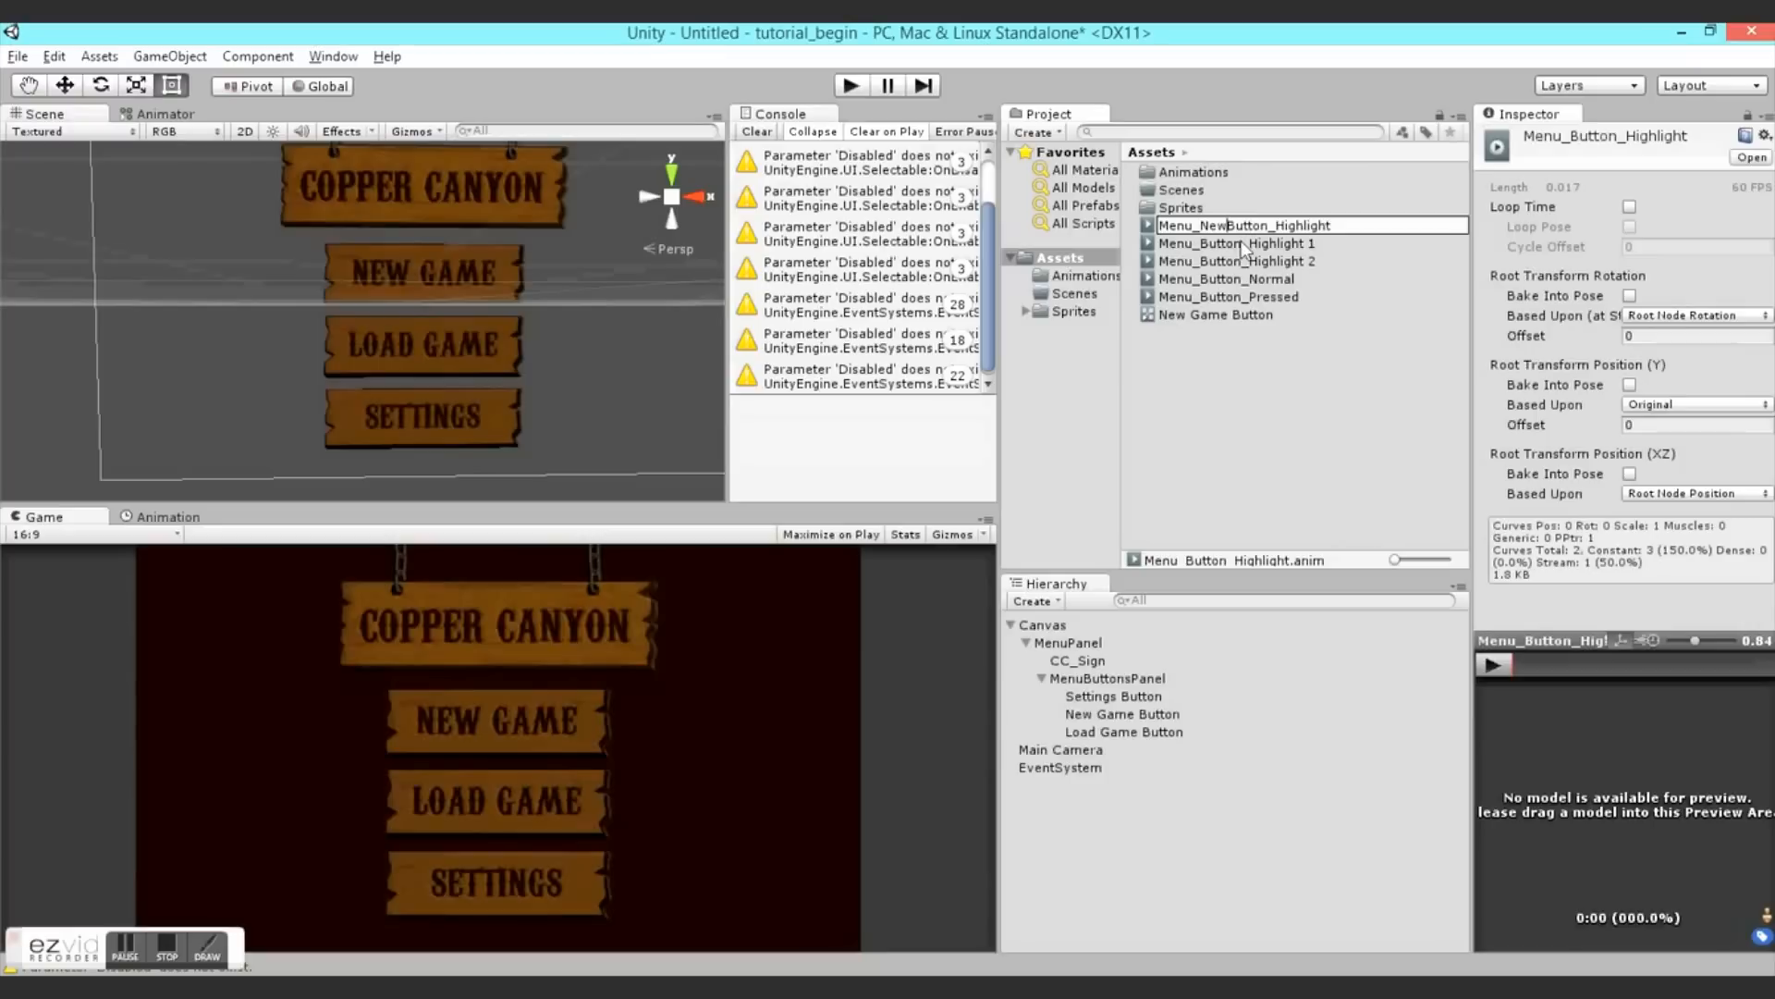
pyautogui.press('Return')
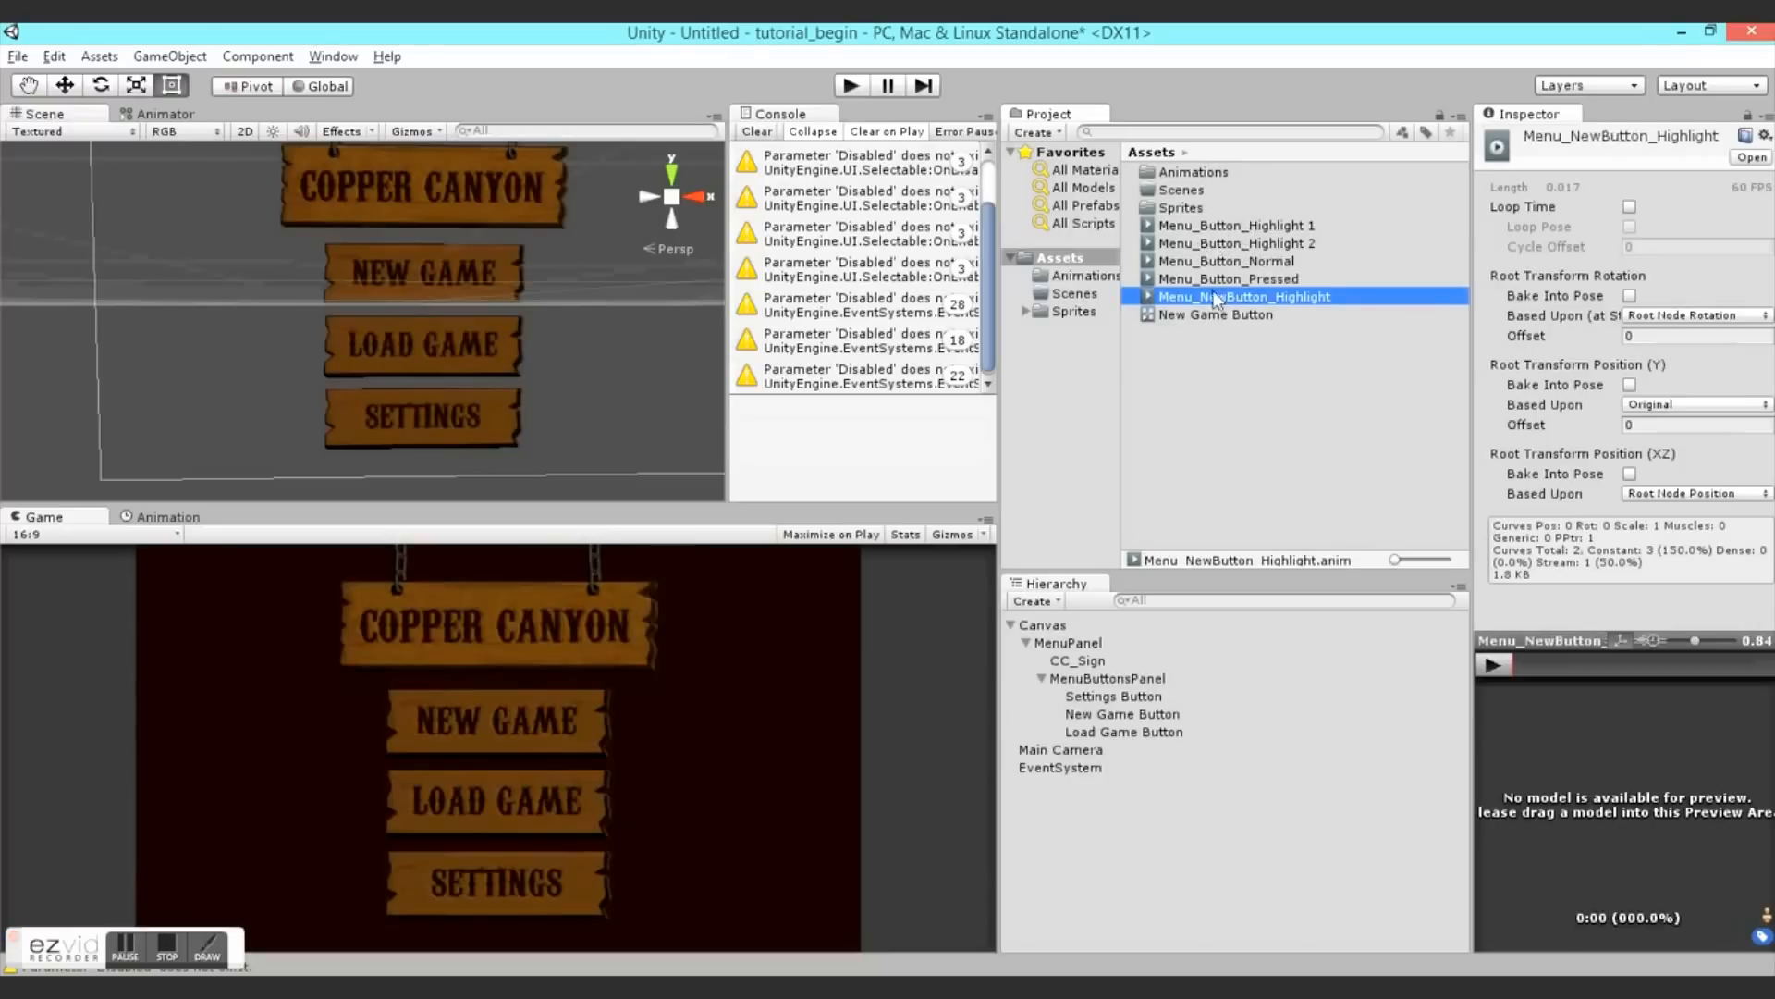
# - Rename the second highlight clip copy as Menu_LoadButton_Highlight 2
pyautogui.click(1201, 244)
pyautogui.click(1201, 245)
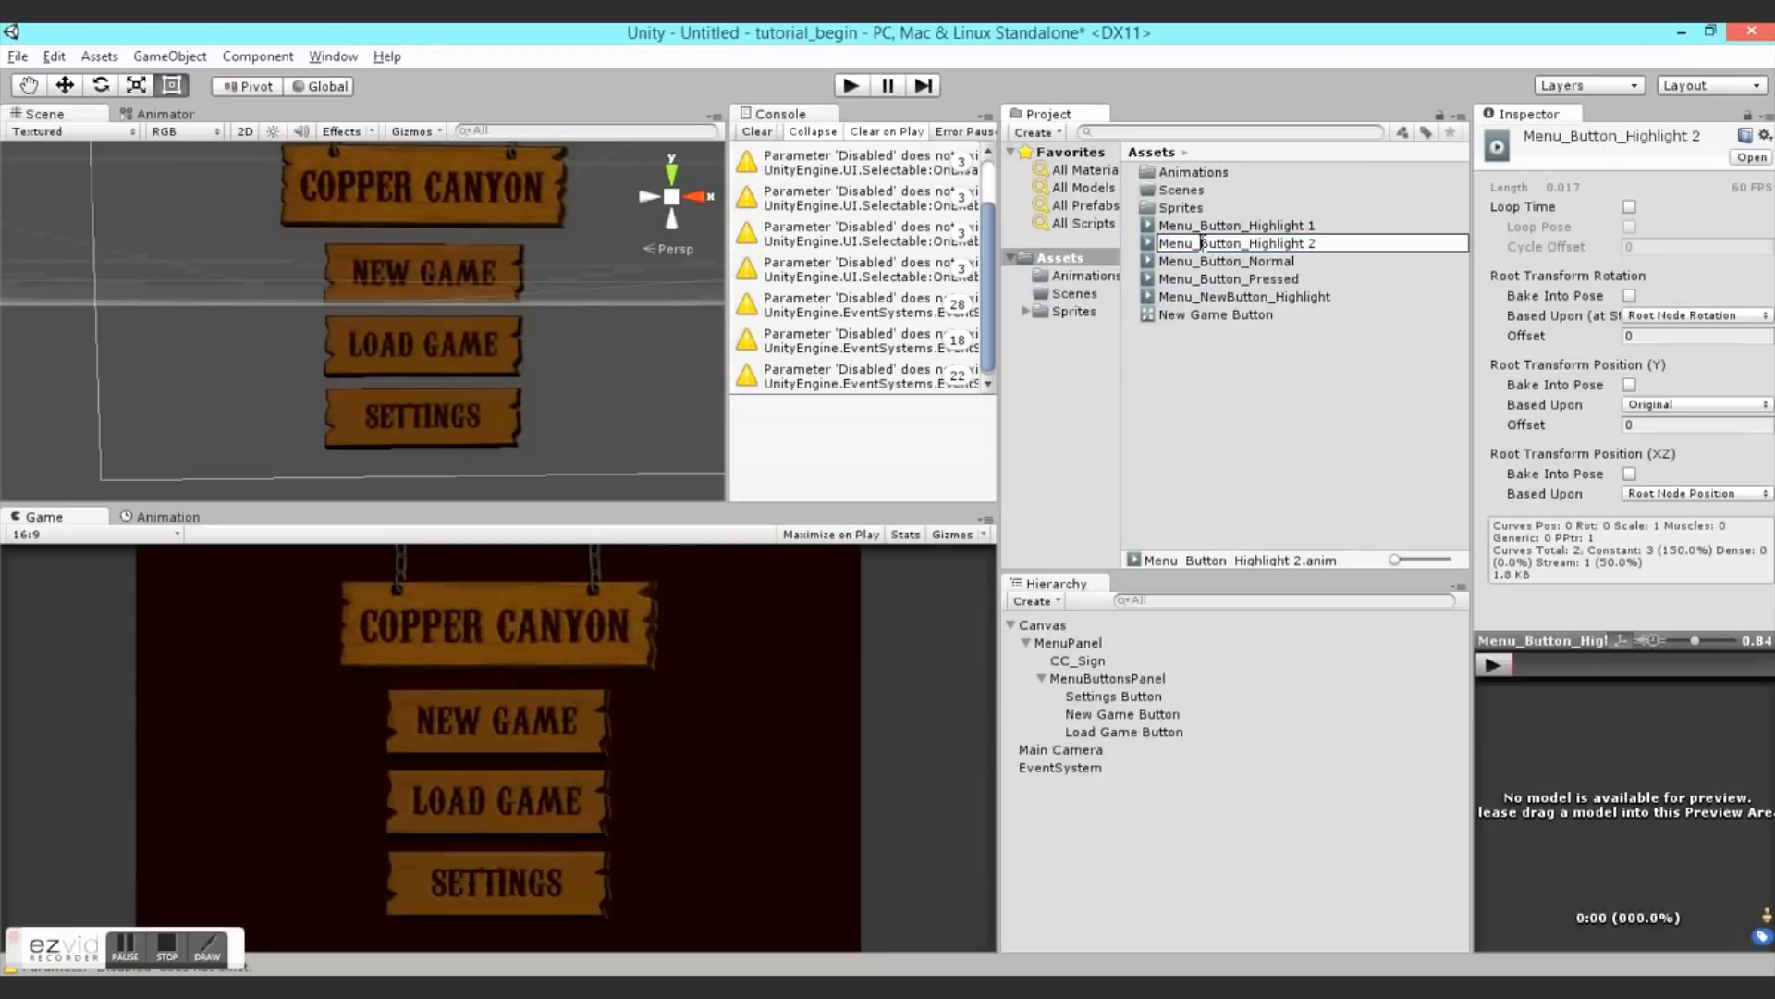
pyautogui.write('Load')
pyautogui.press('Return')
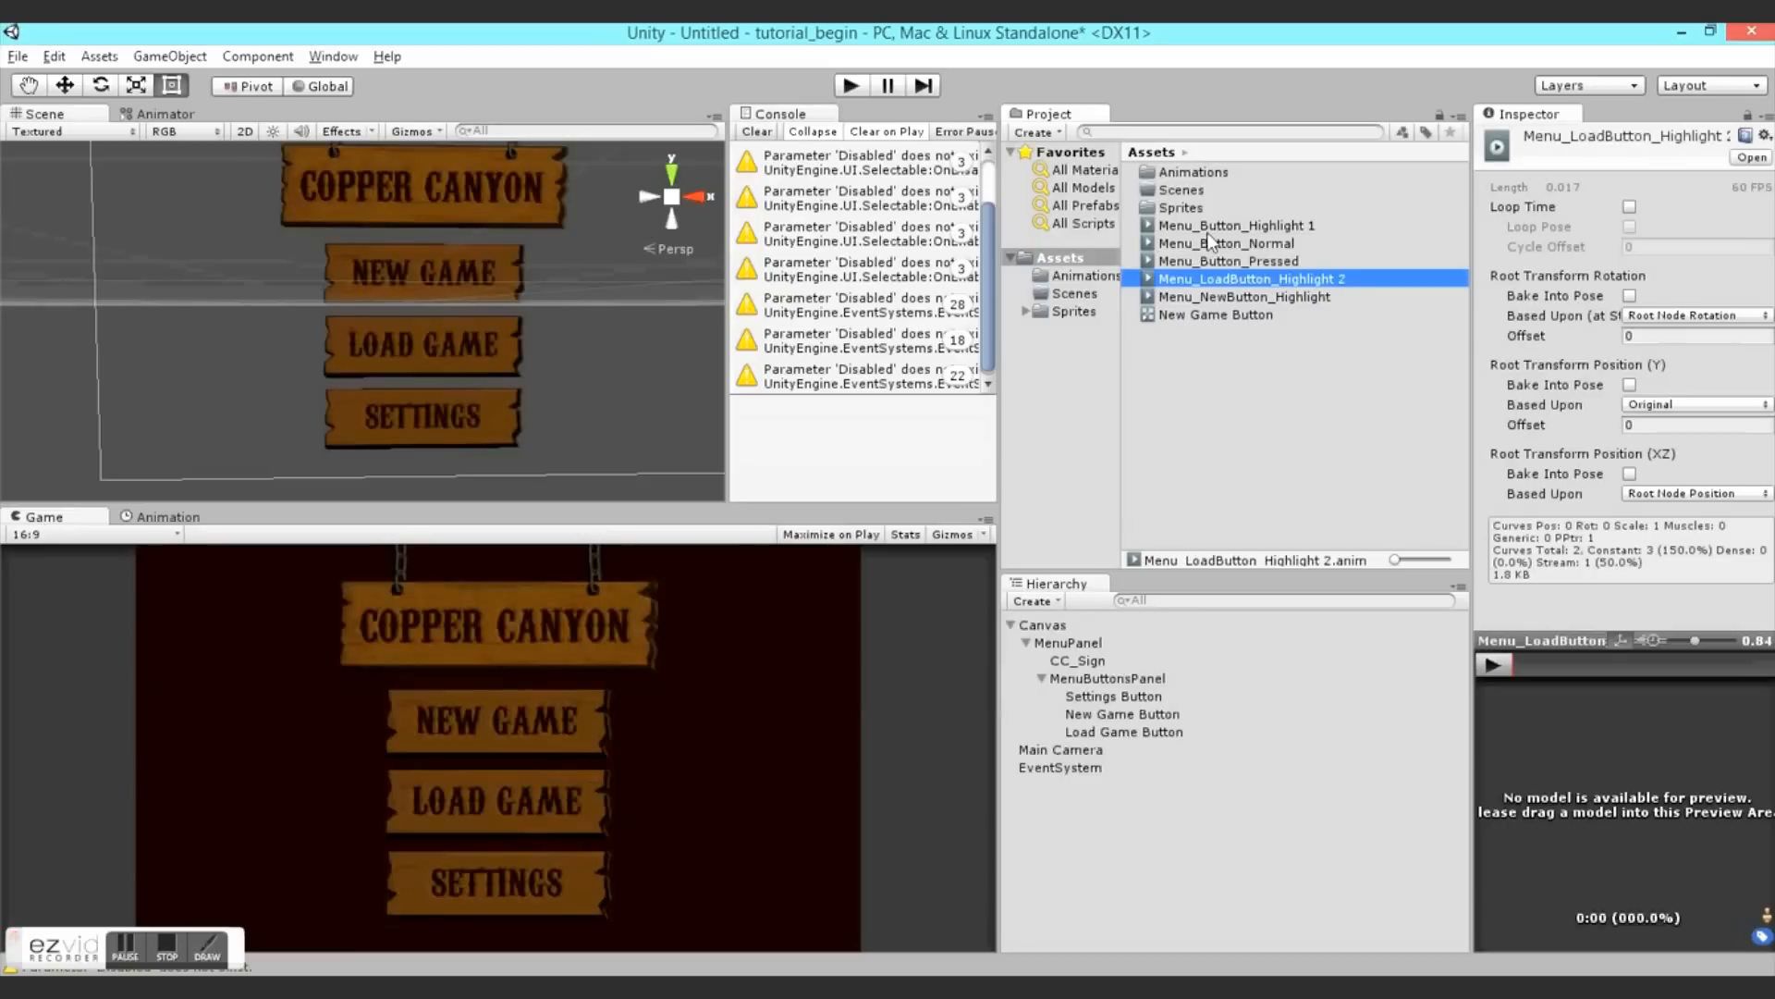
# - Rename the remaining highlight clip copy as Menu_SettingsButton_Highlight 1
pyautogui.click(1200, 232)
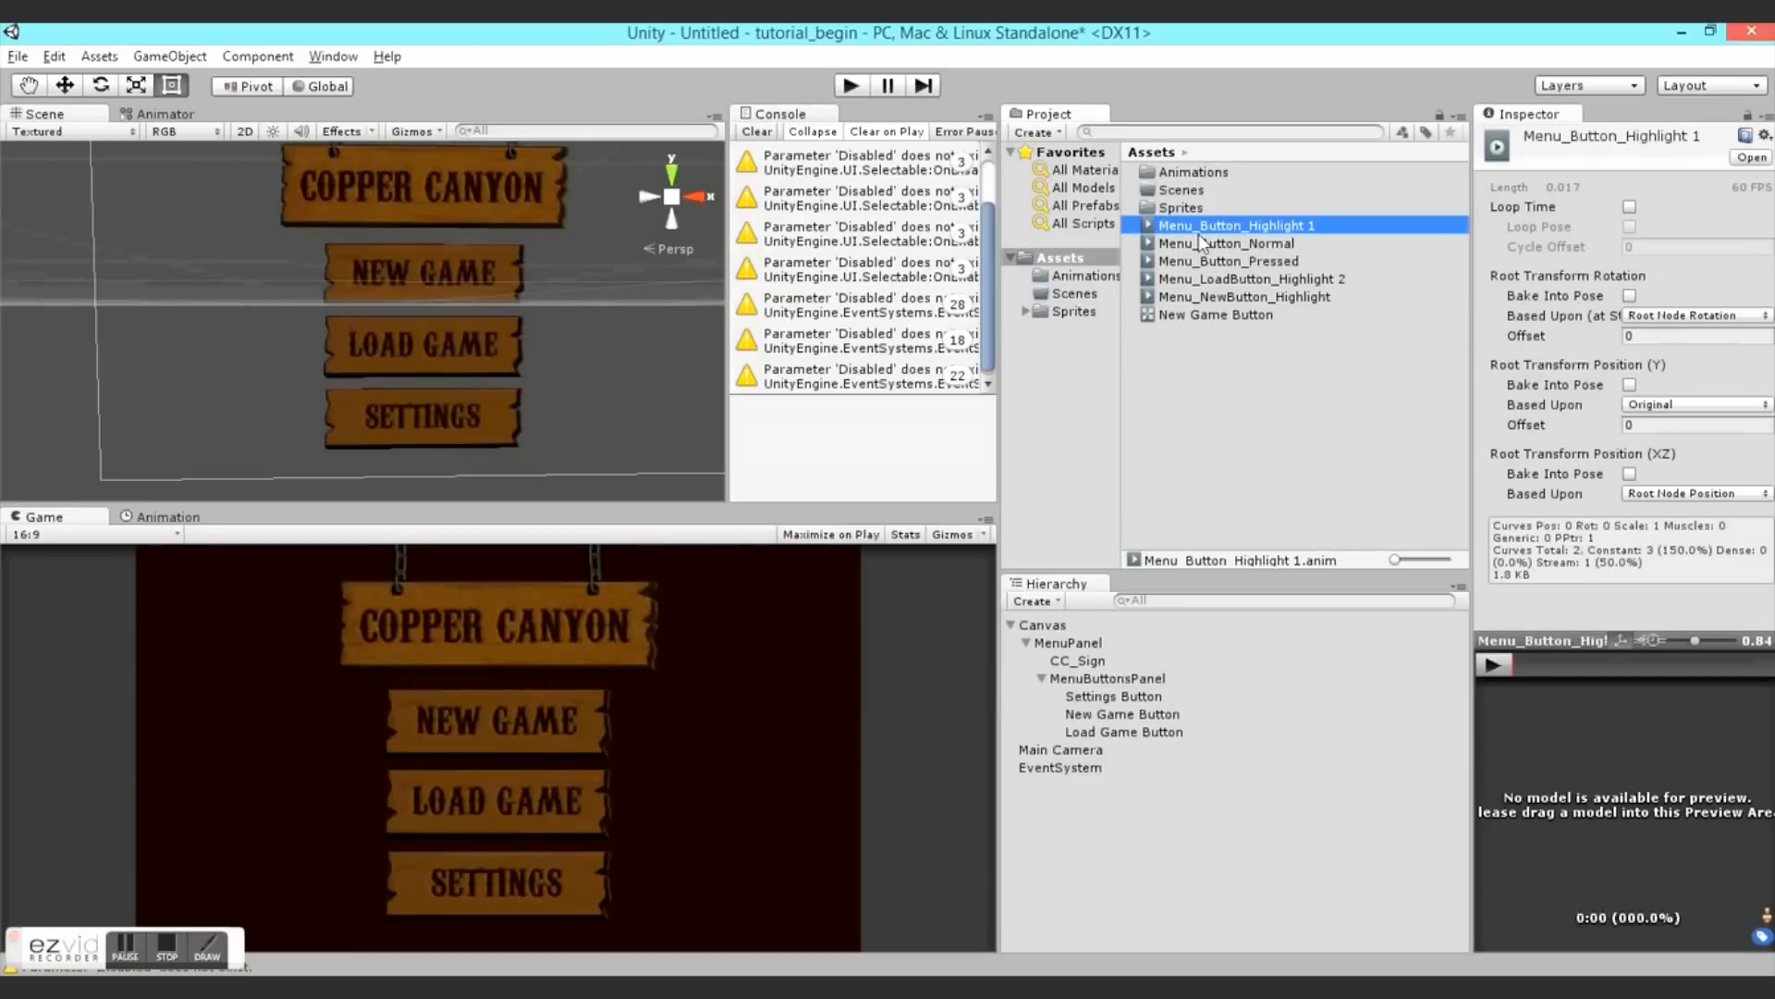
pyautogui.click(1201, 227)
pyautogui.write('Settings')
pyautogui.press('Return')
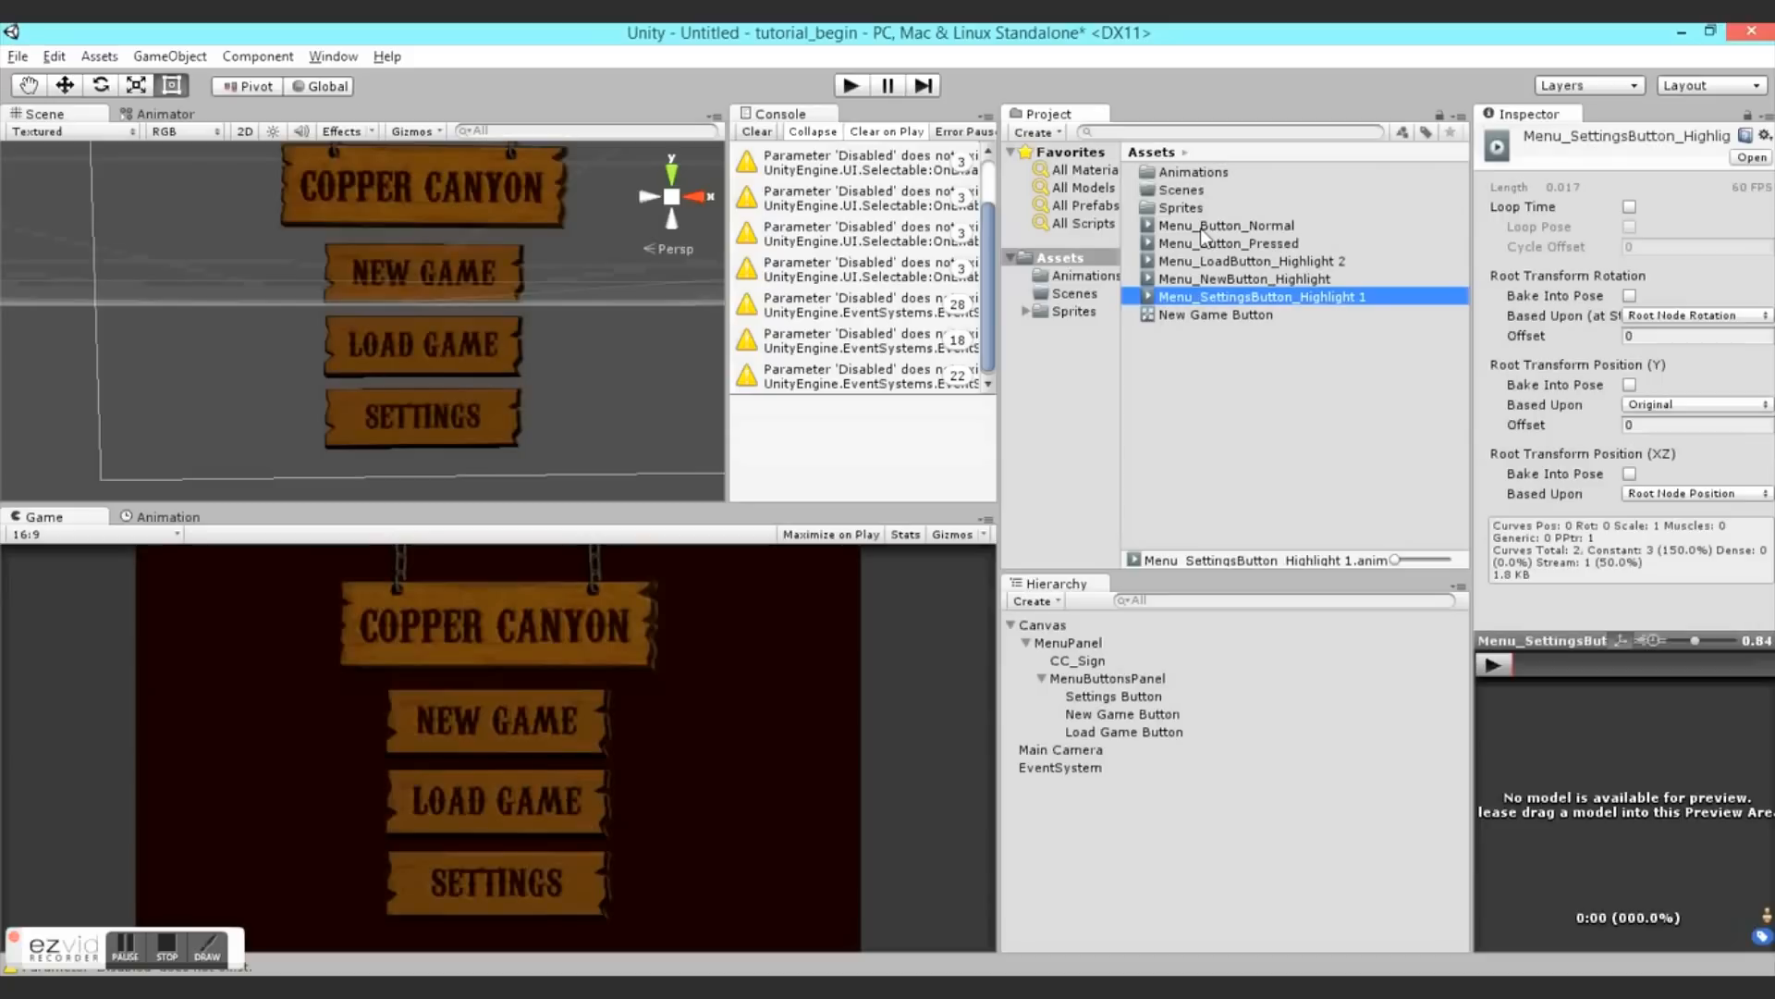
# - Delete the Menu_Button_Pressed animation clip from the project's assets
pyautogui.click(1262, 276)
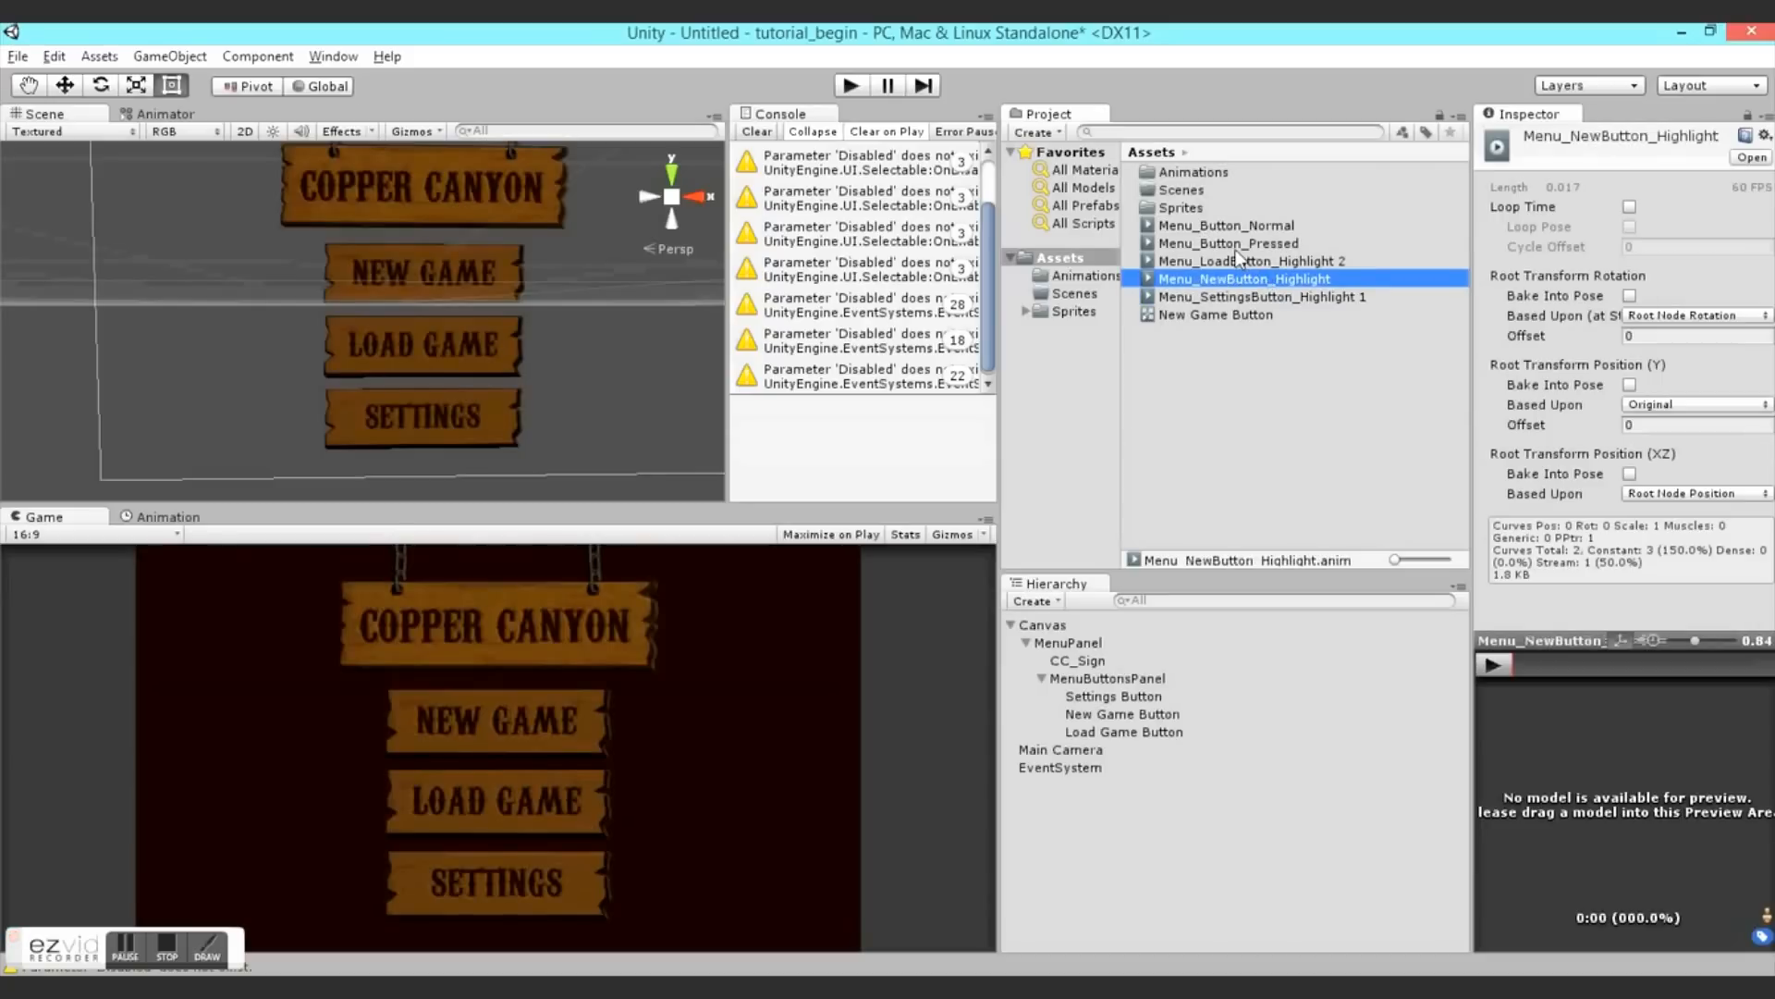
pyautogui.click(1232, 242)
pyautogui.click(1227, 222)
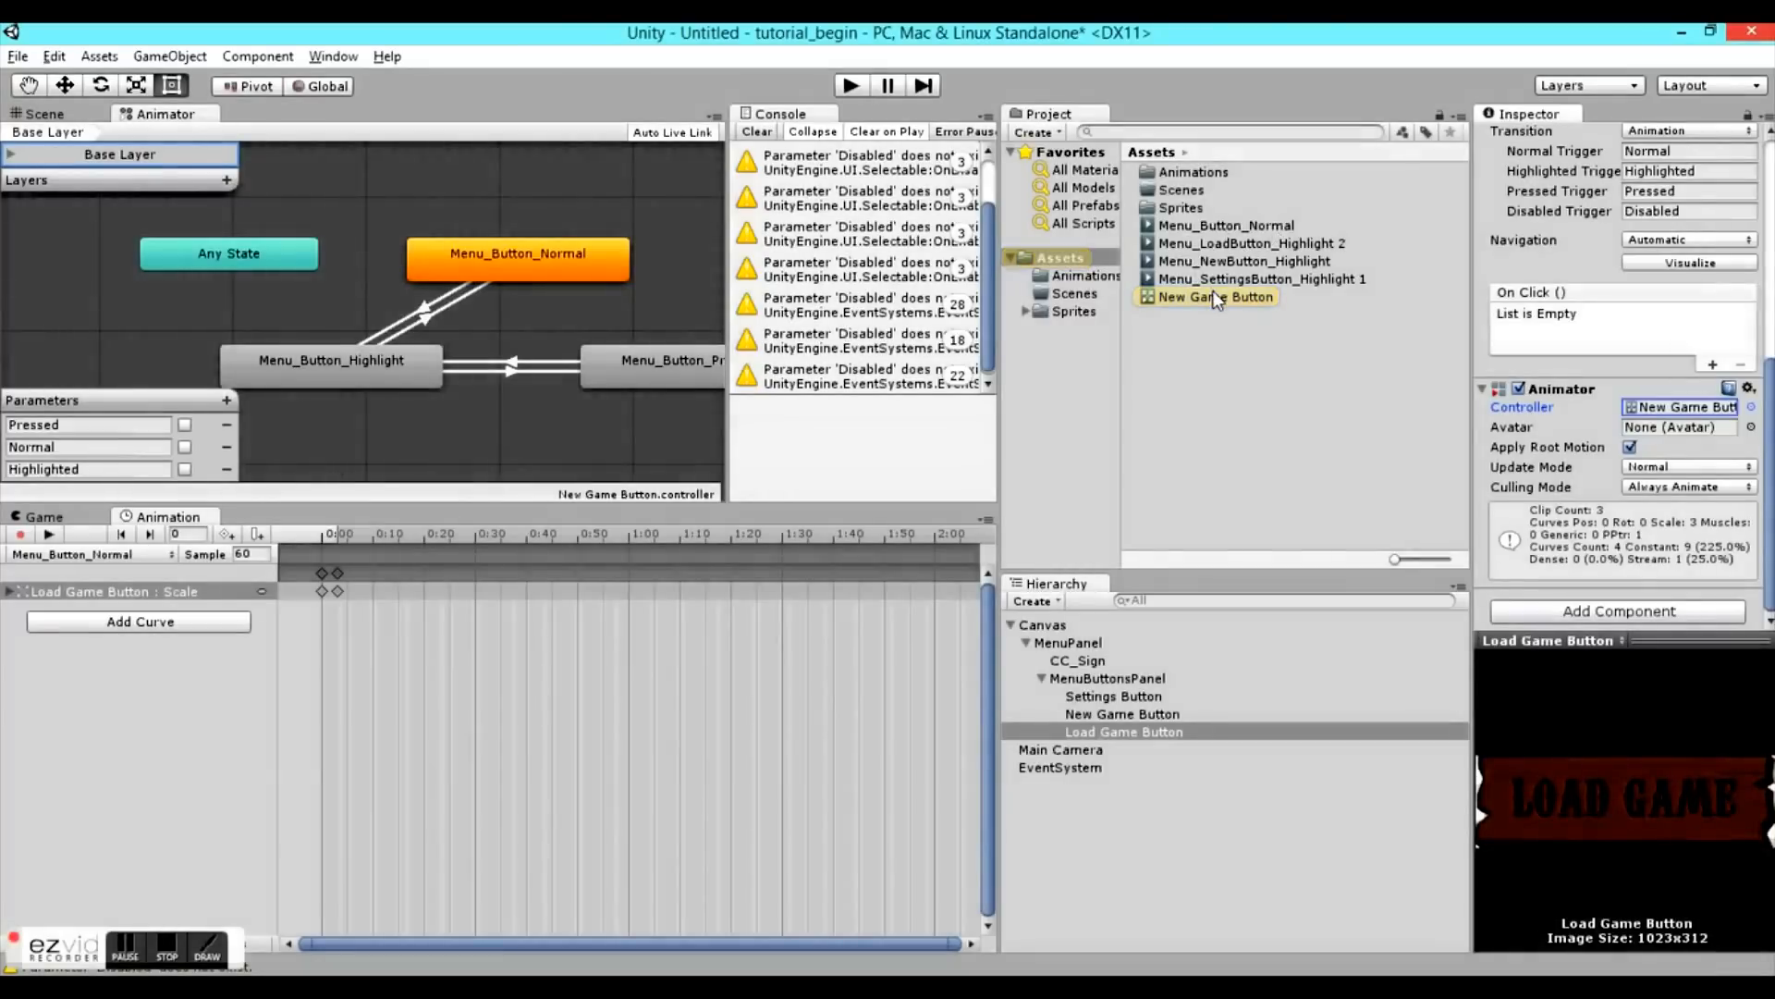
# - Duplicate the New Game Button animator controller twice and rename the first copy Load Game Button
pyautogui.click(1213, 296)
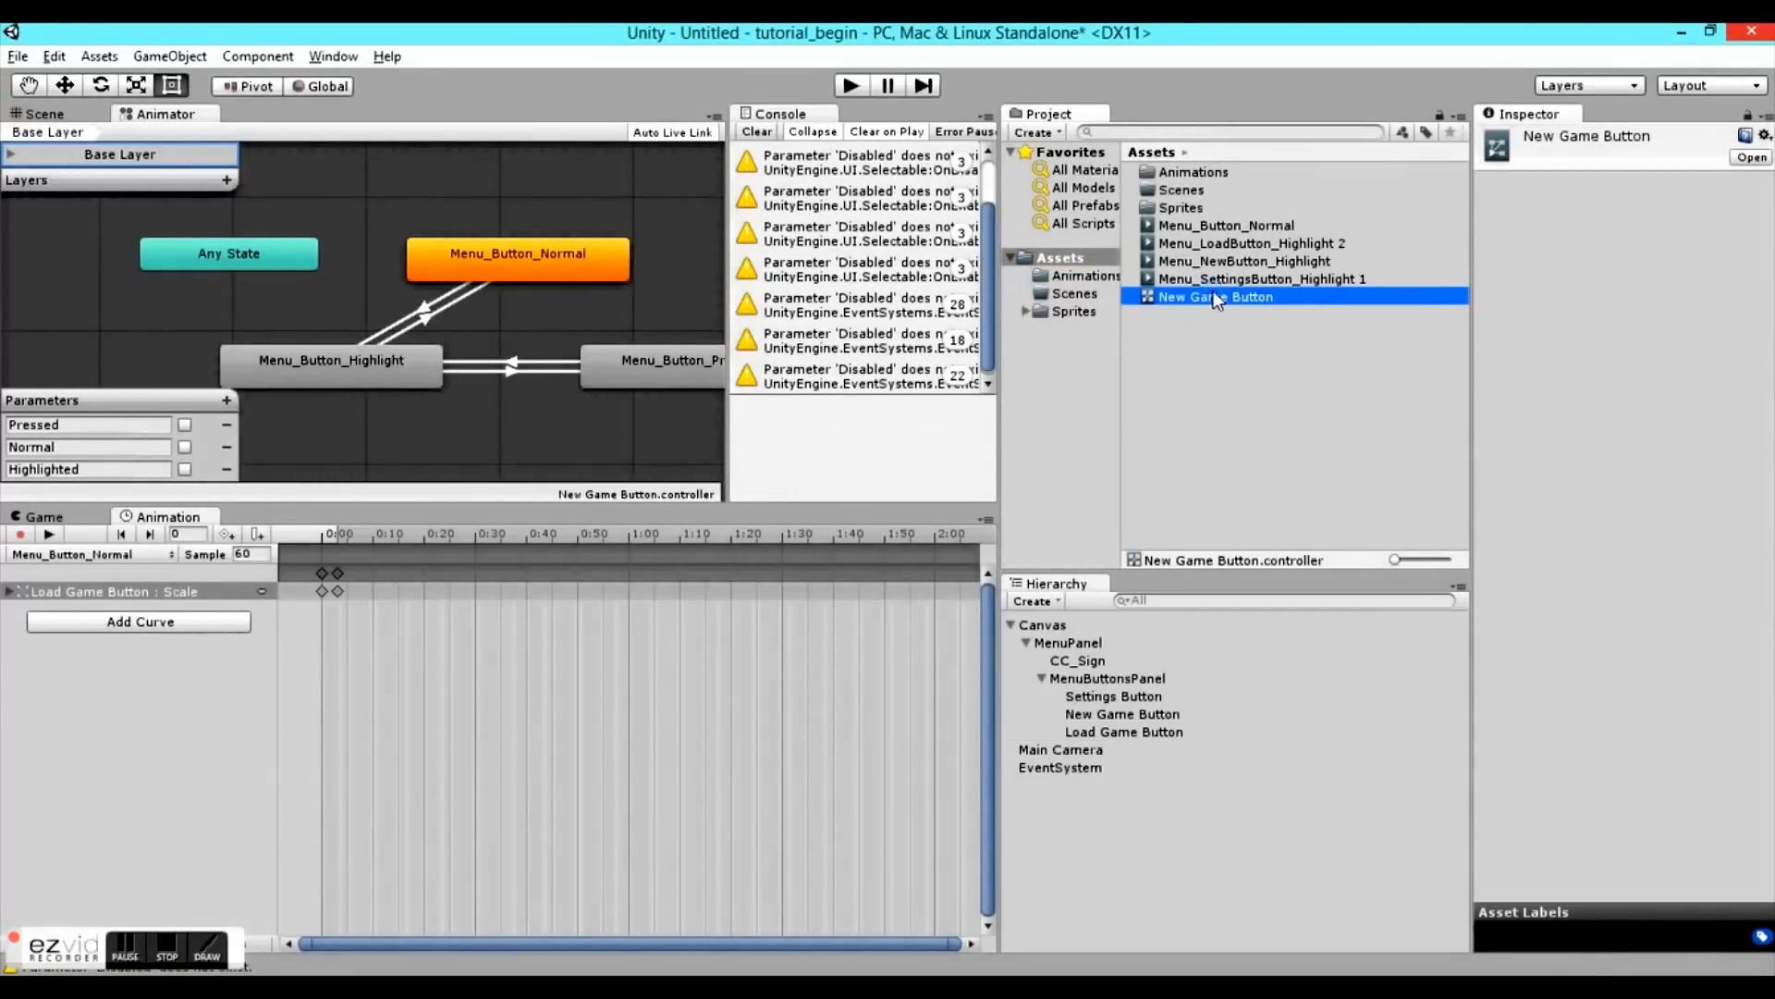
pyautogui.hotkey('ctrl', 'd')
pyautogui.hotkey('ctrl', 'd')
pyautogui.click(1205, 316)
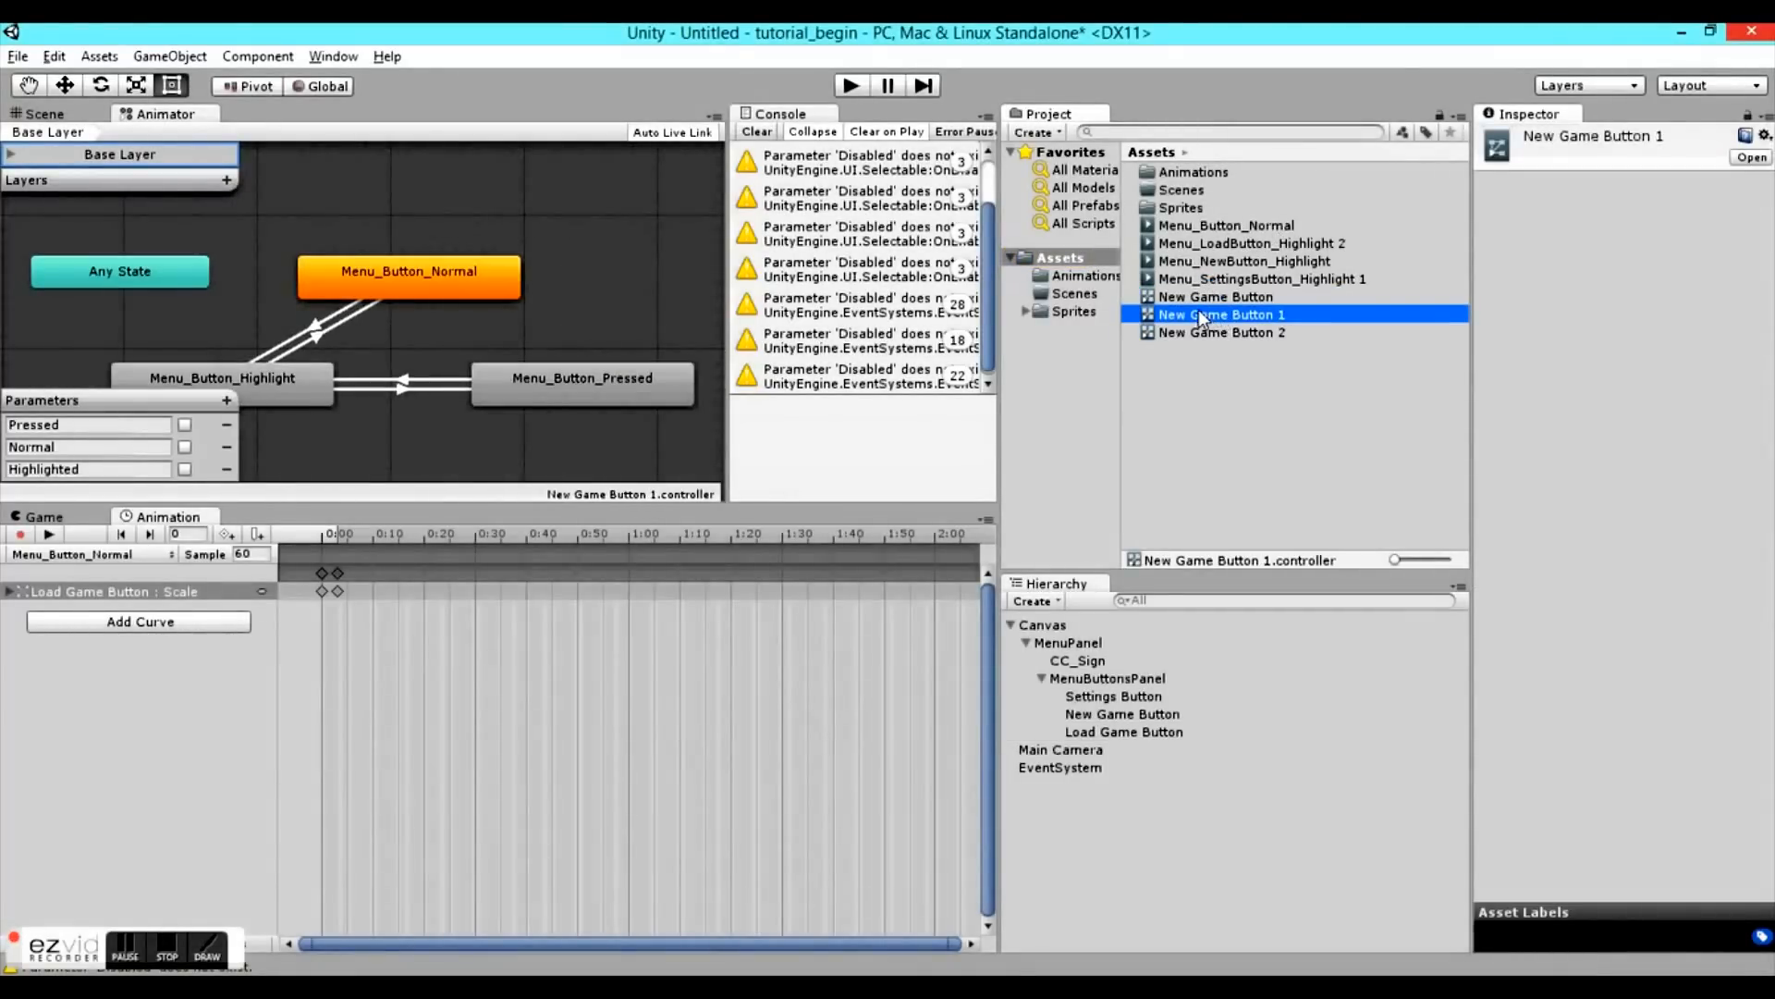
pyautogui.click(1201, 315)
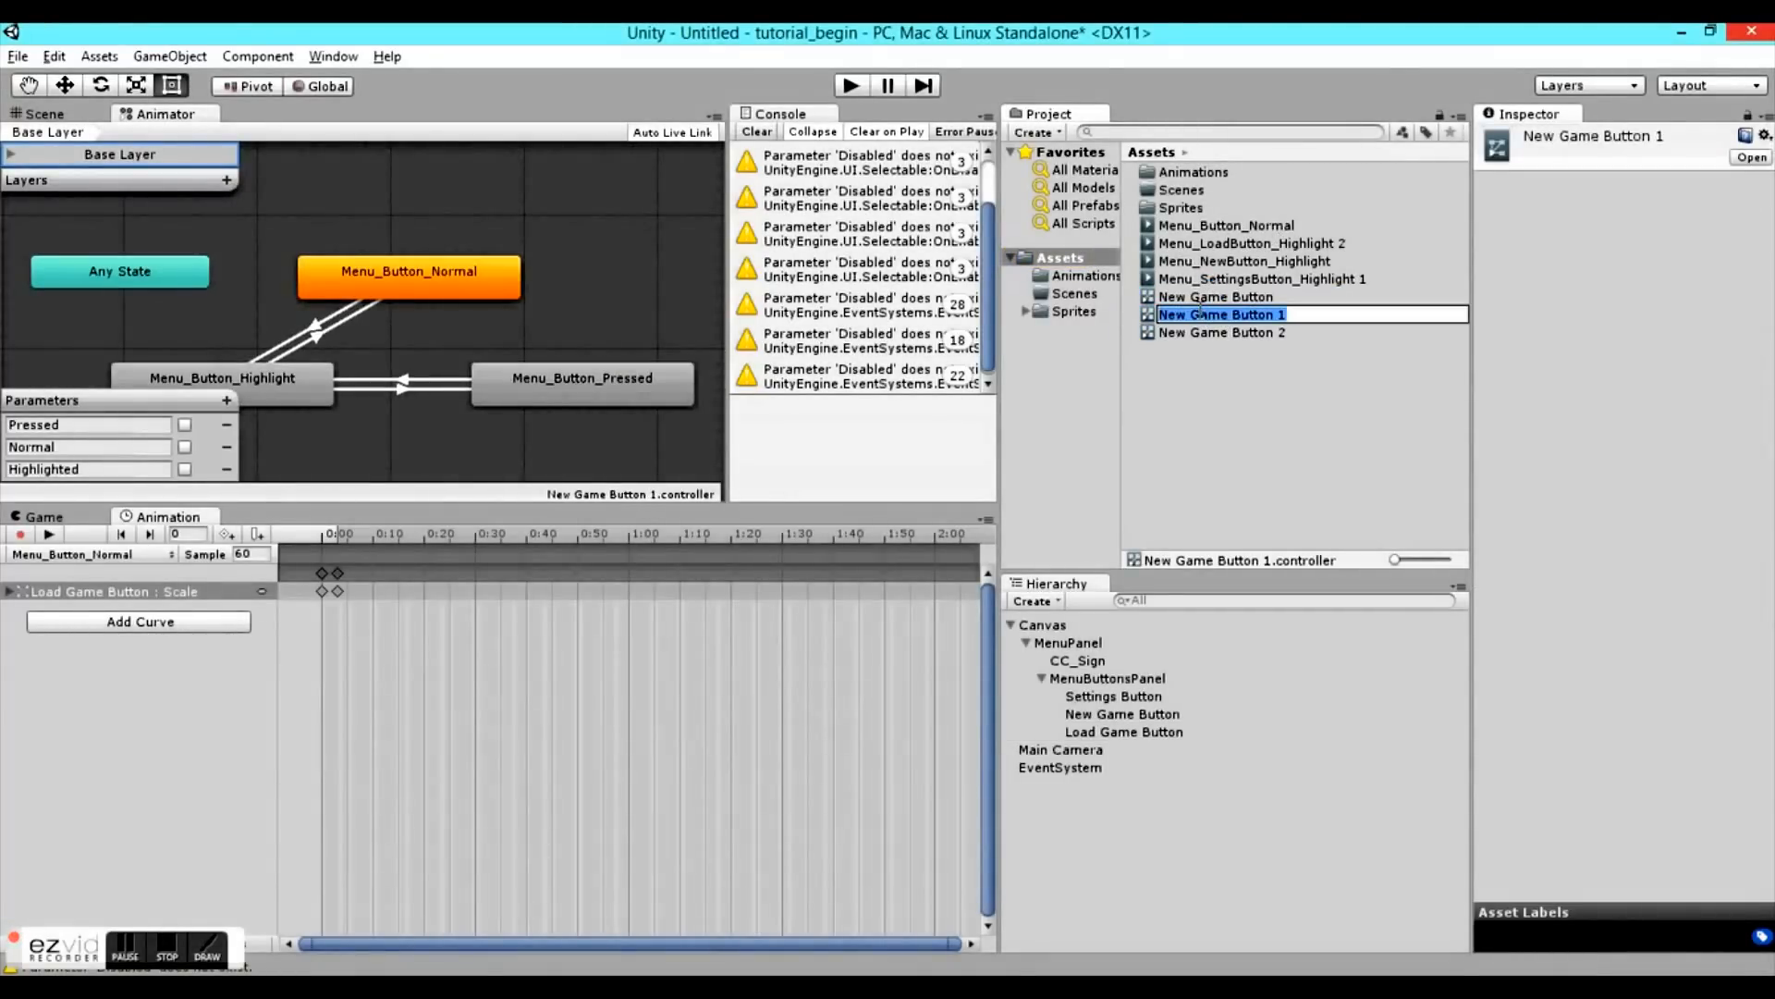
pyautogui.write('Load Game Button')
pyautogui.press('Return')
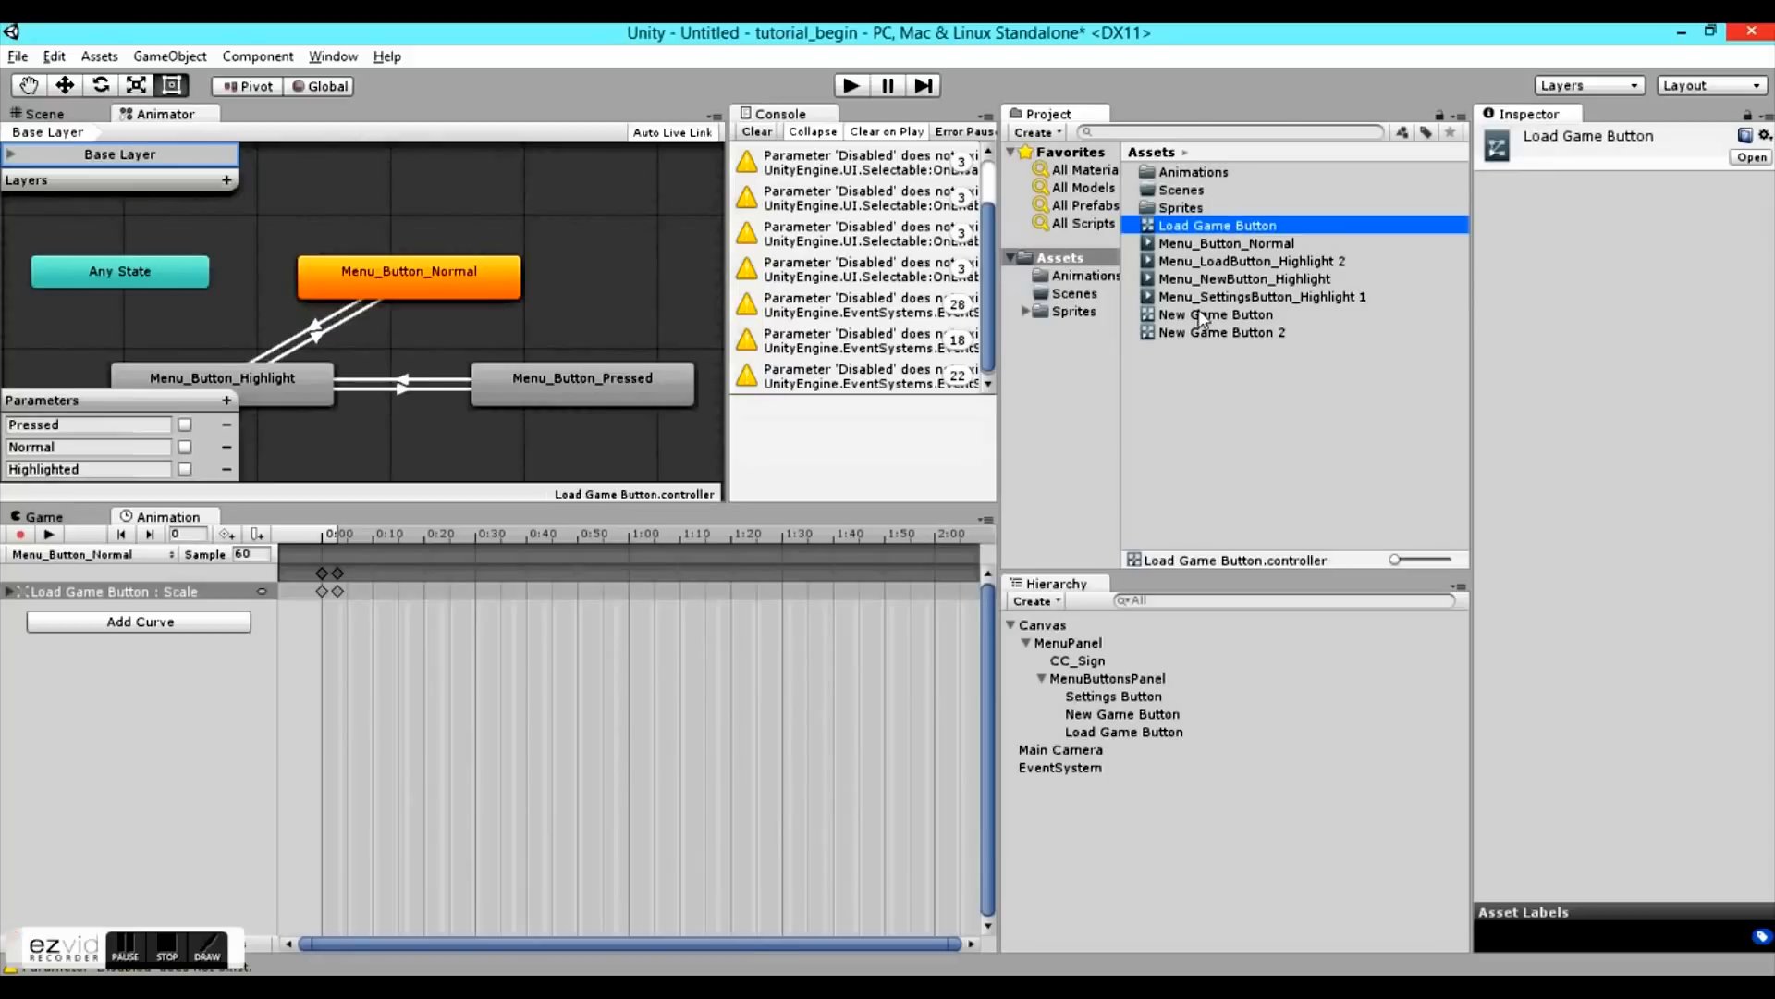
# - Rename the second copy of the New Game Button controller as Settings Button
pyautogui.click(1205, 332)
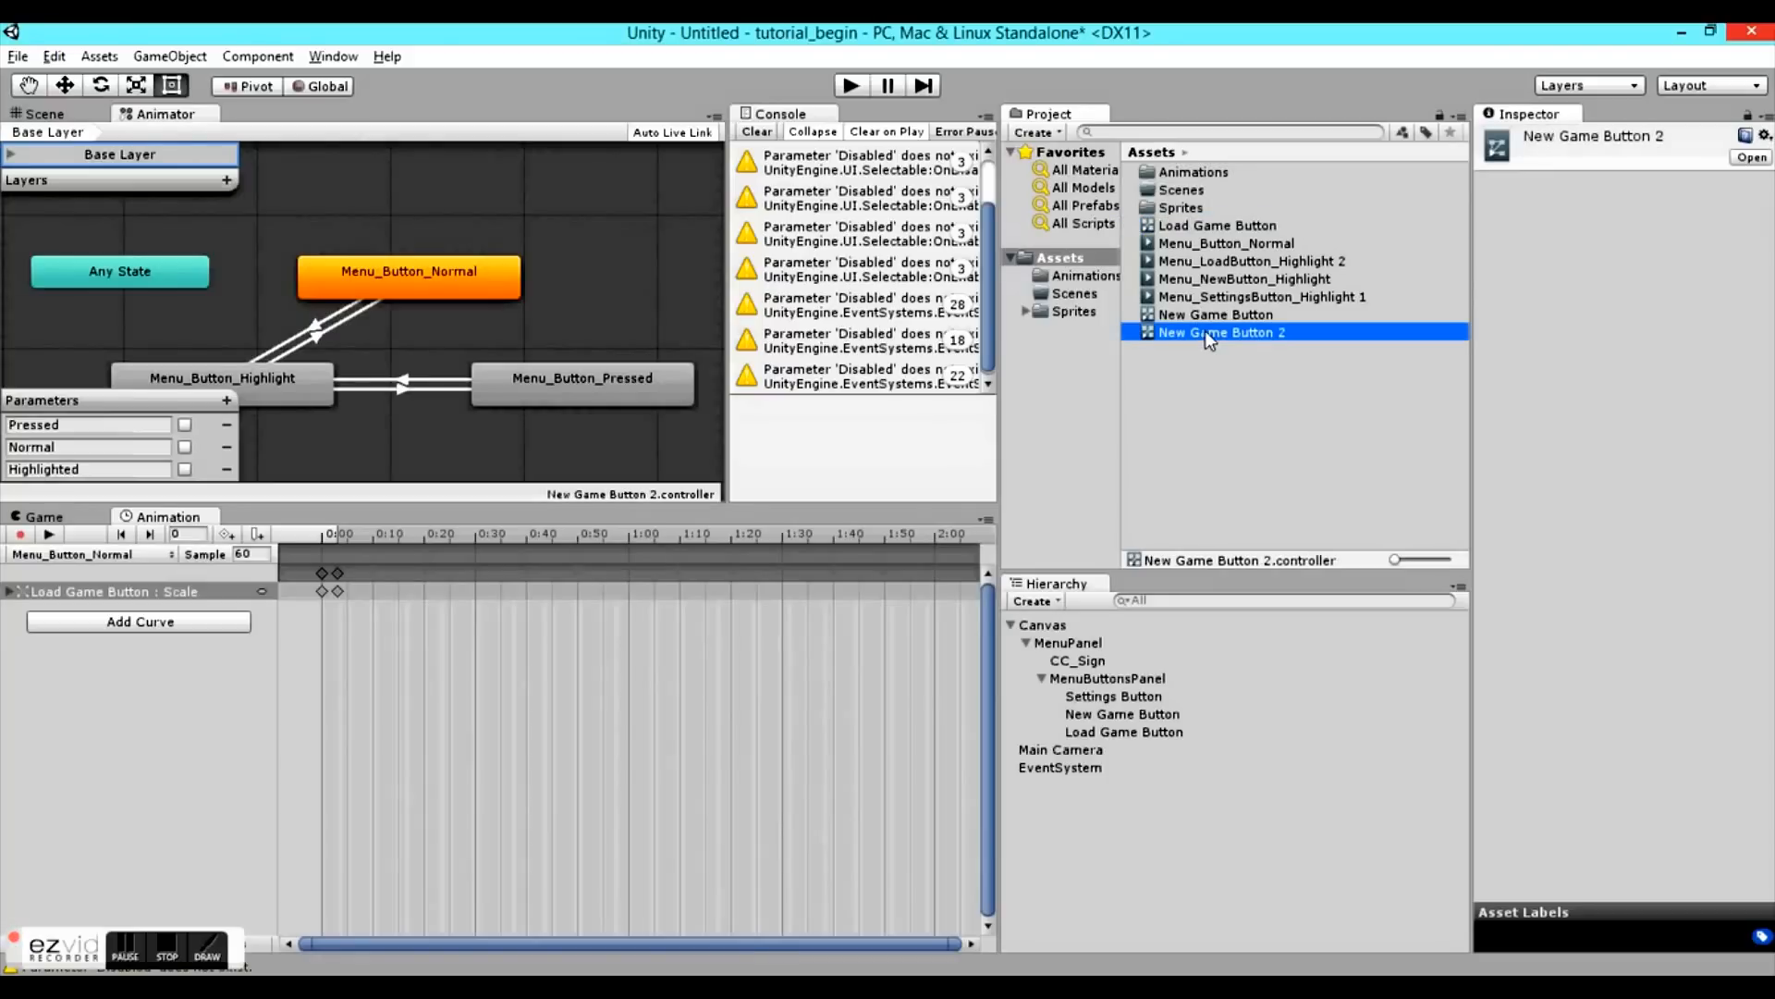
pyautogui.click(1206, 332)
pyautogui.write('Settings Button')
pyautogui.press('Return')
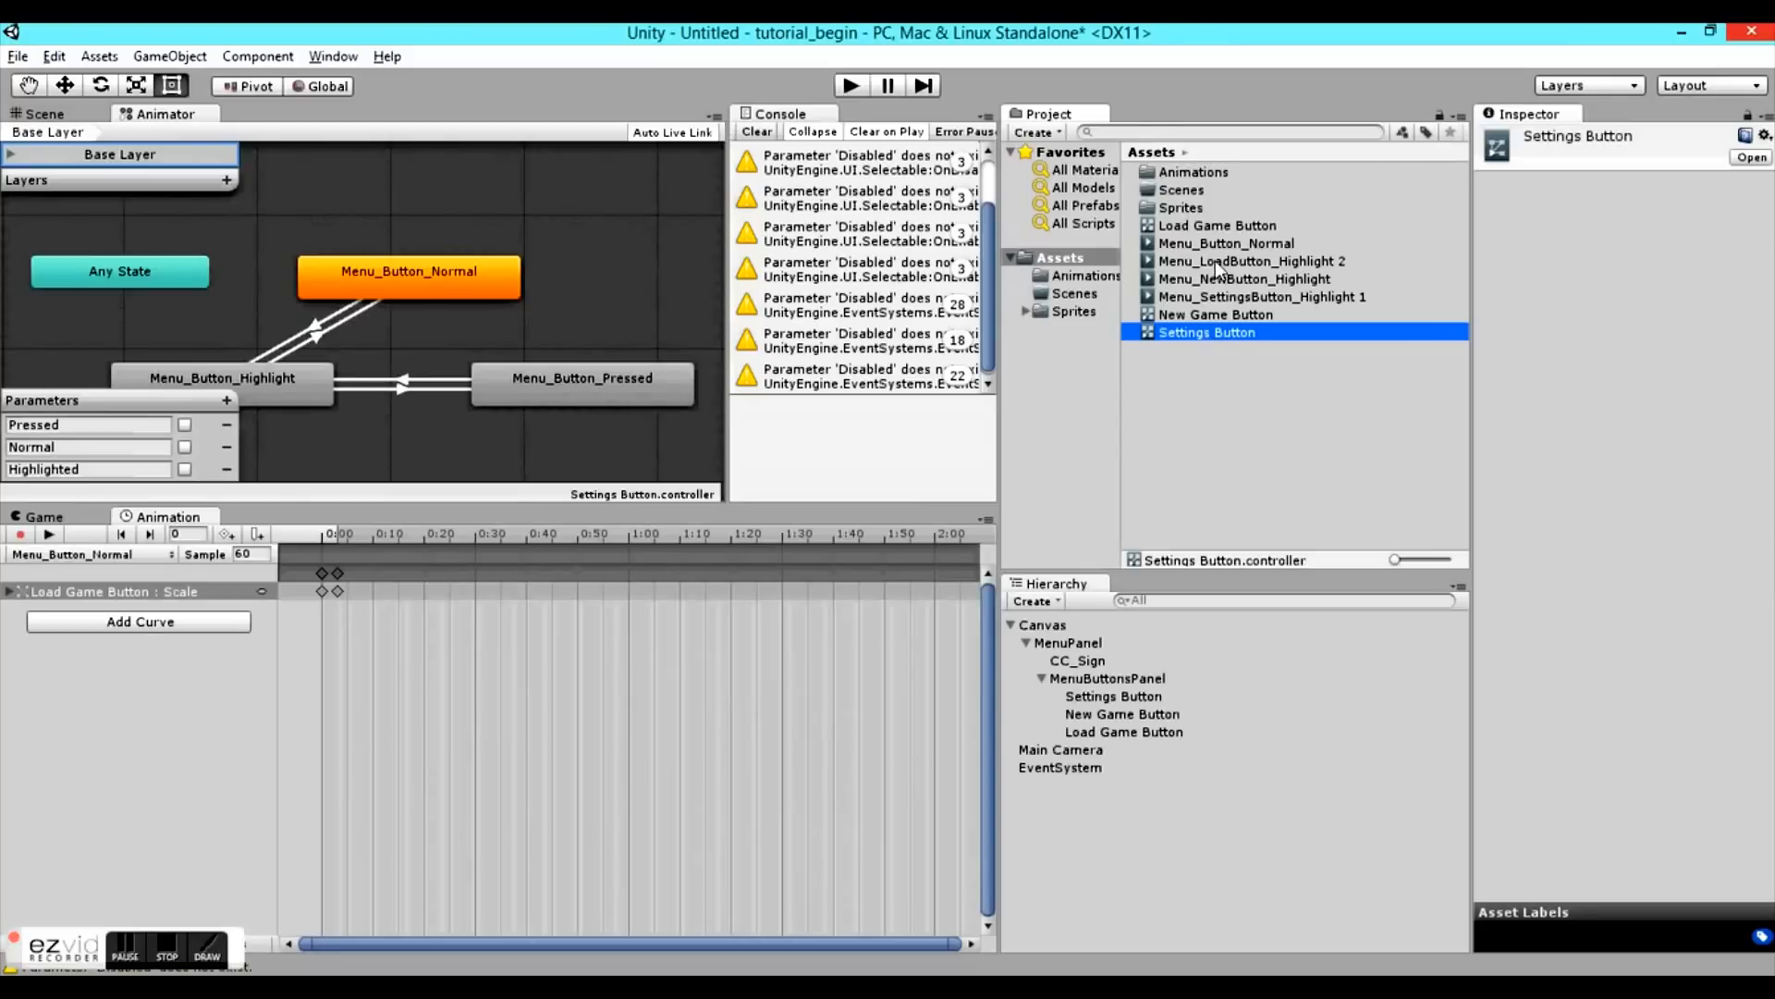
# - Assign the Load Game Button controller to the Animator component of the Load Game Button object
pyautogui.click(1191, 227)
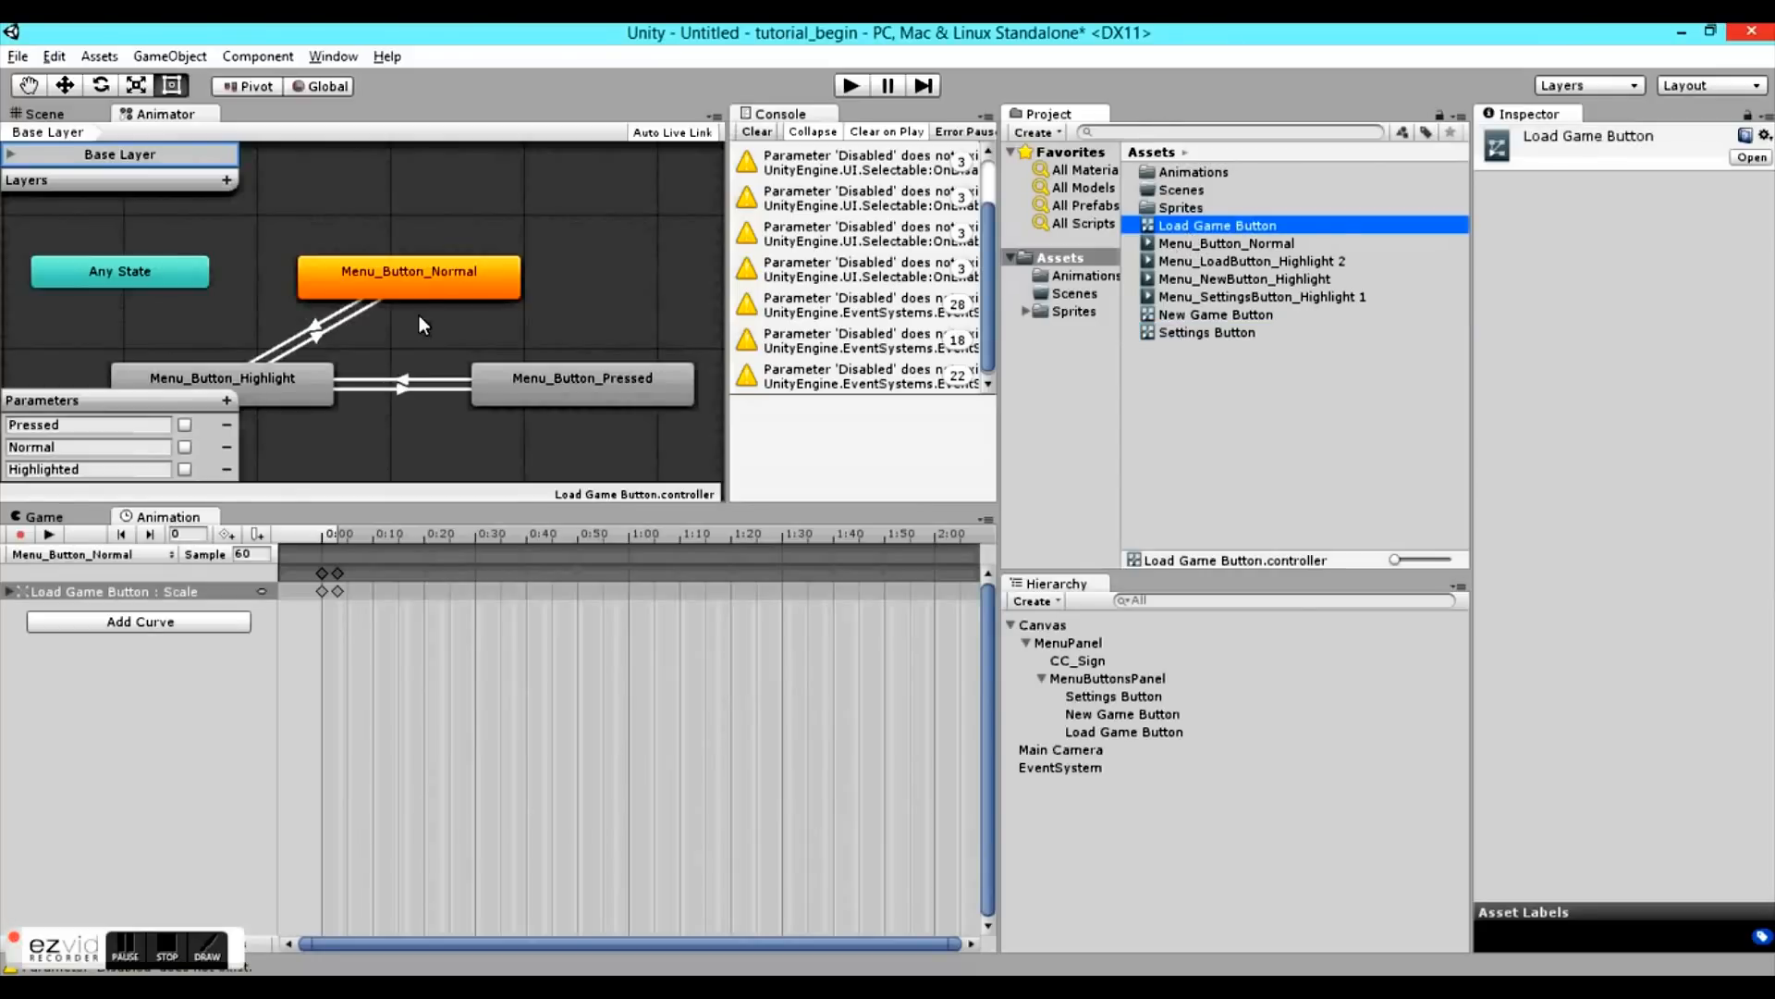
pyautogui.click(1135, 735)
pyautogui.scroll(-6, 1742, 532)
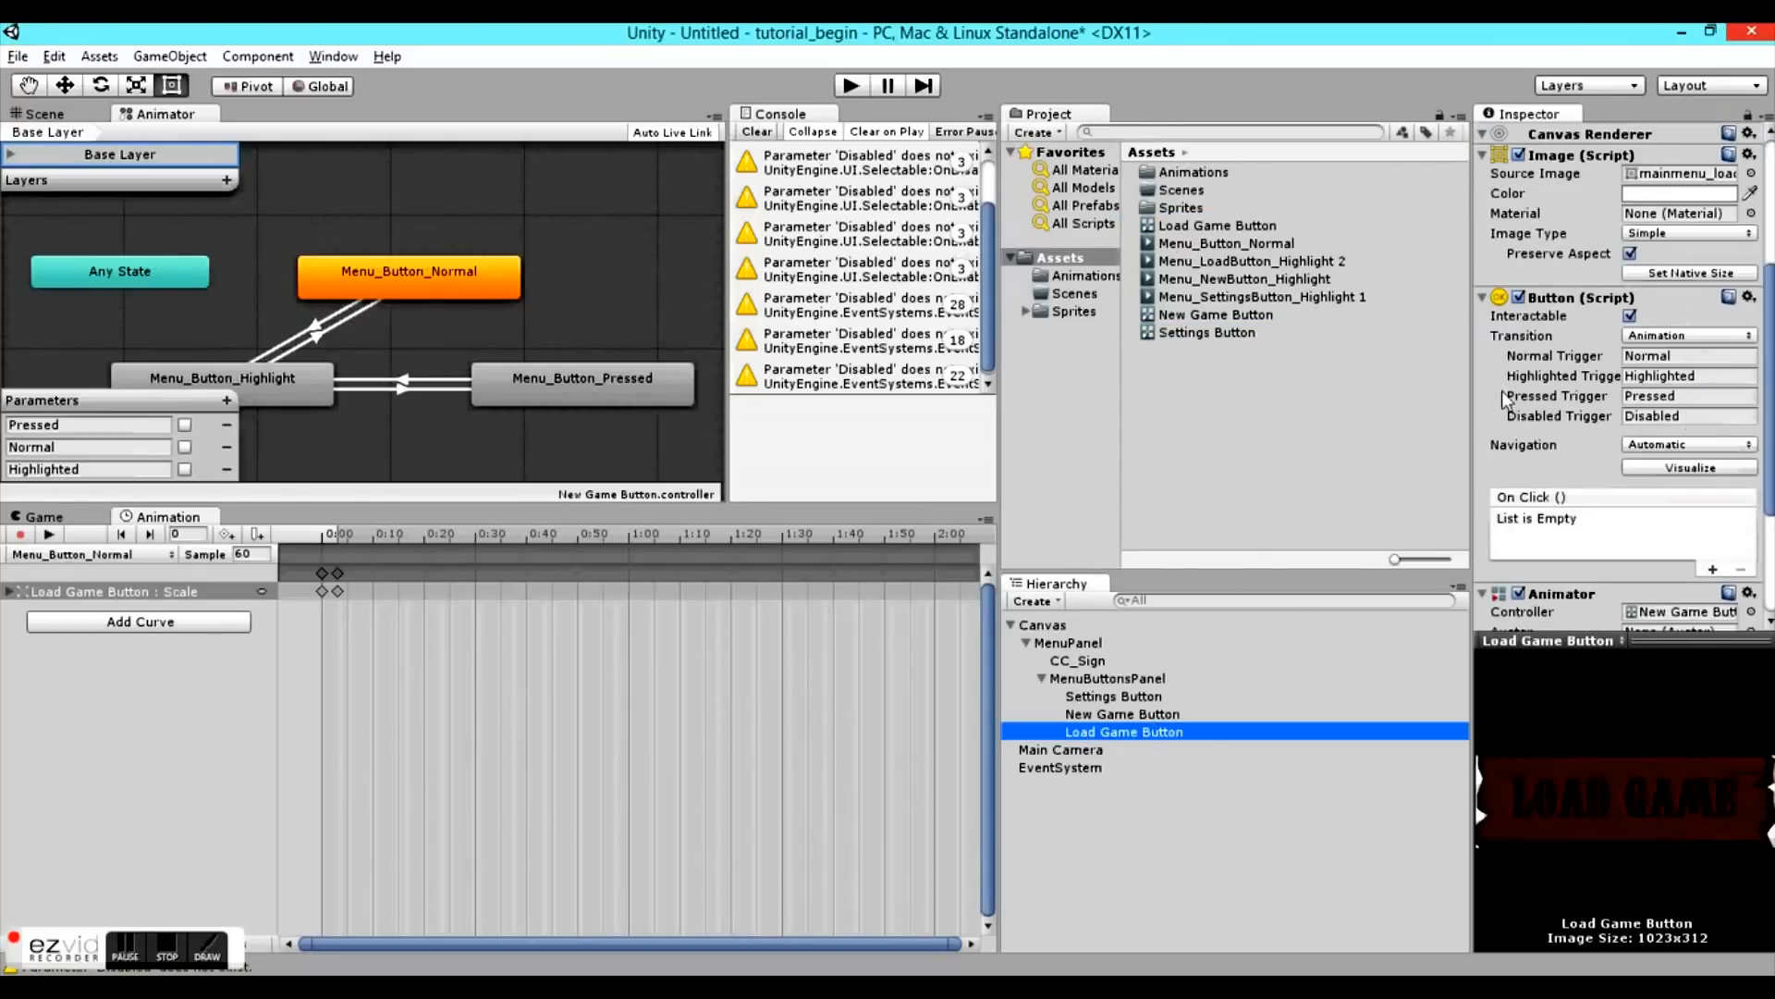
pyautogui.click(1228, 228)
pyautogui.moveTo(1228, 228); pyautogui.dragTo(1690, 481)
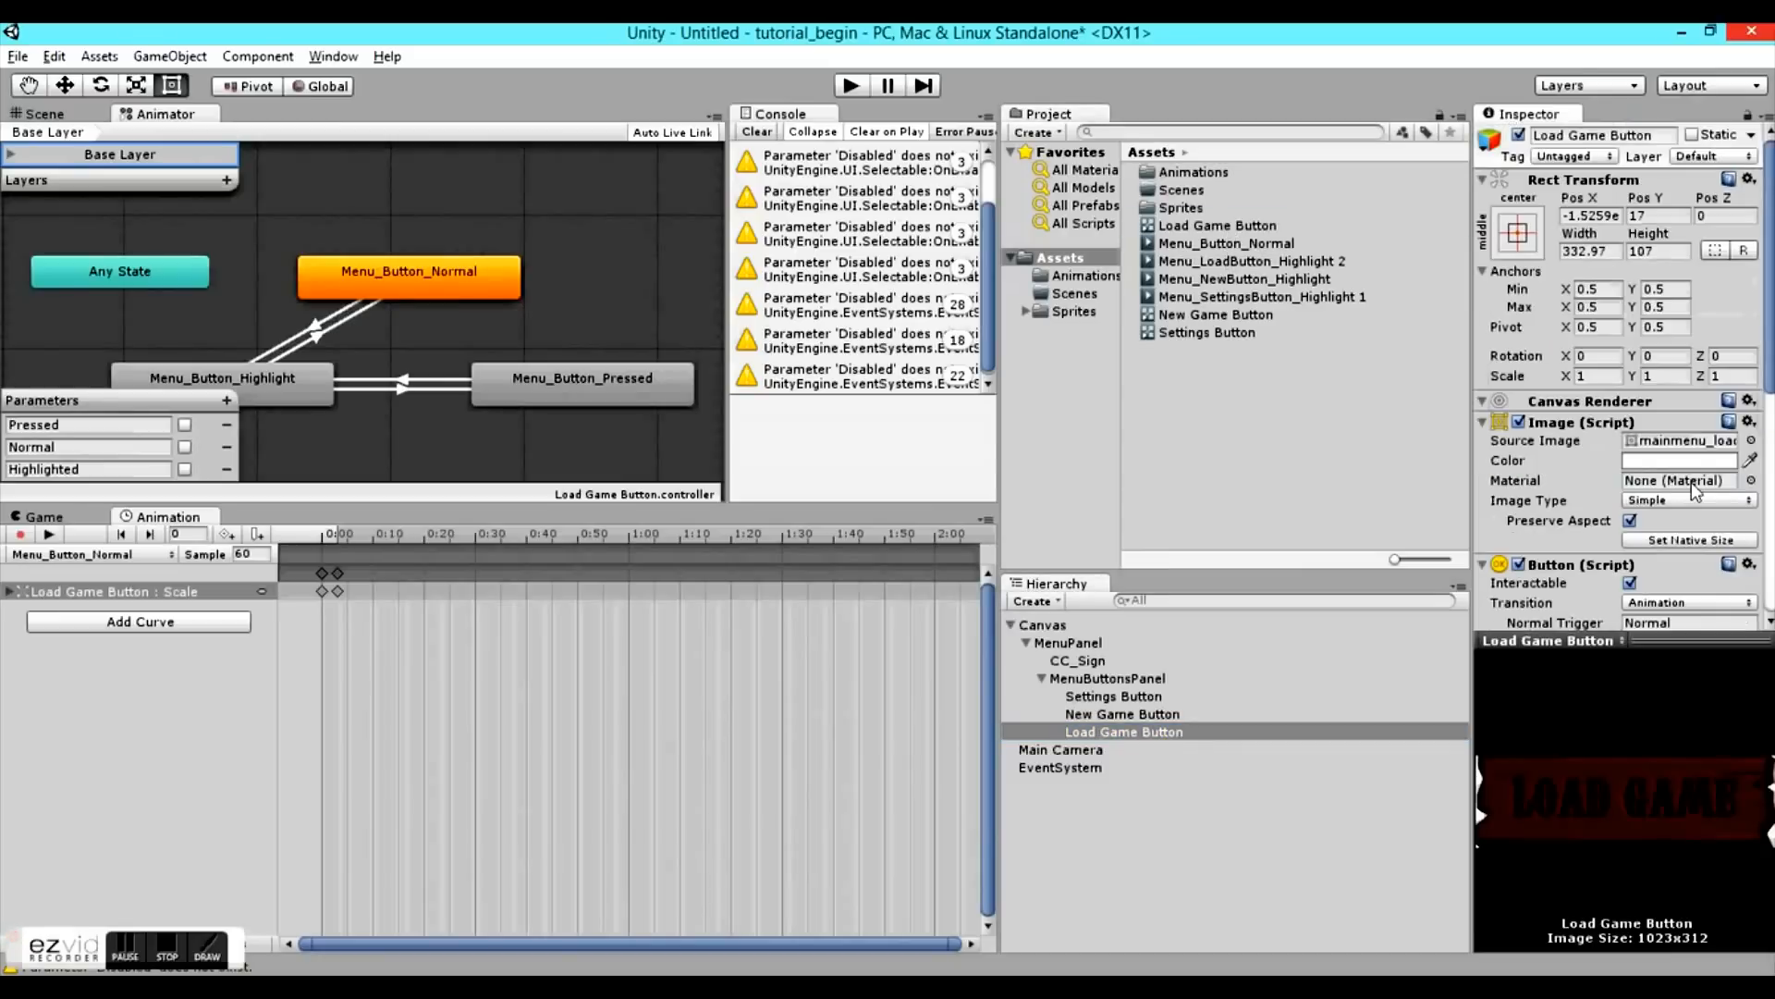
pyautogui.scroll(-7, 1704, 413)
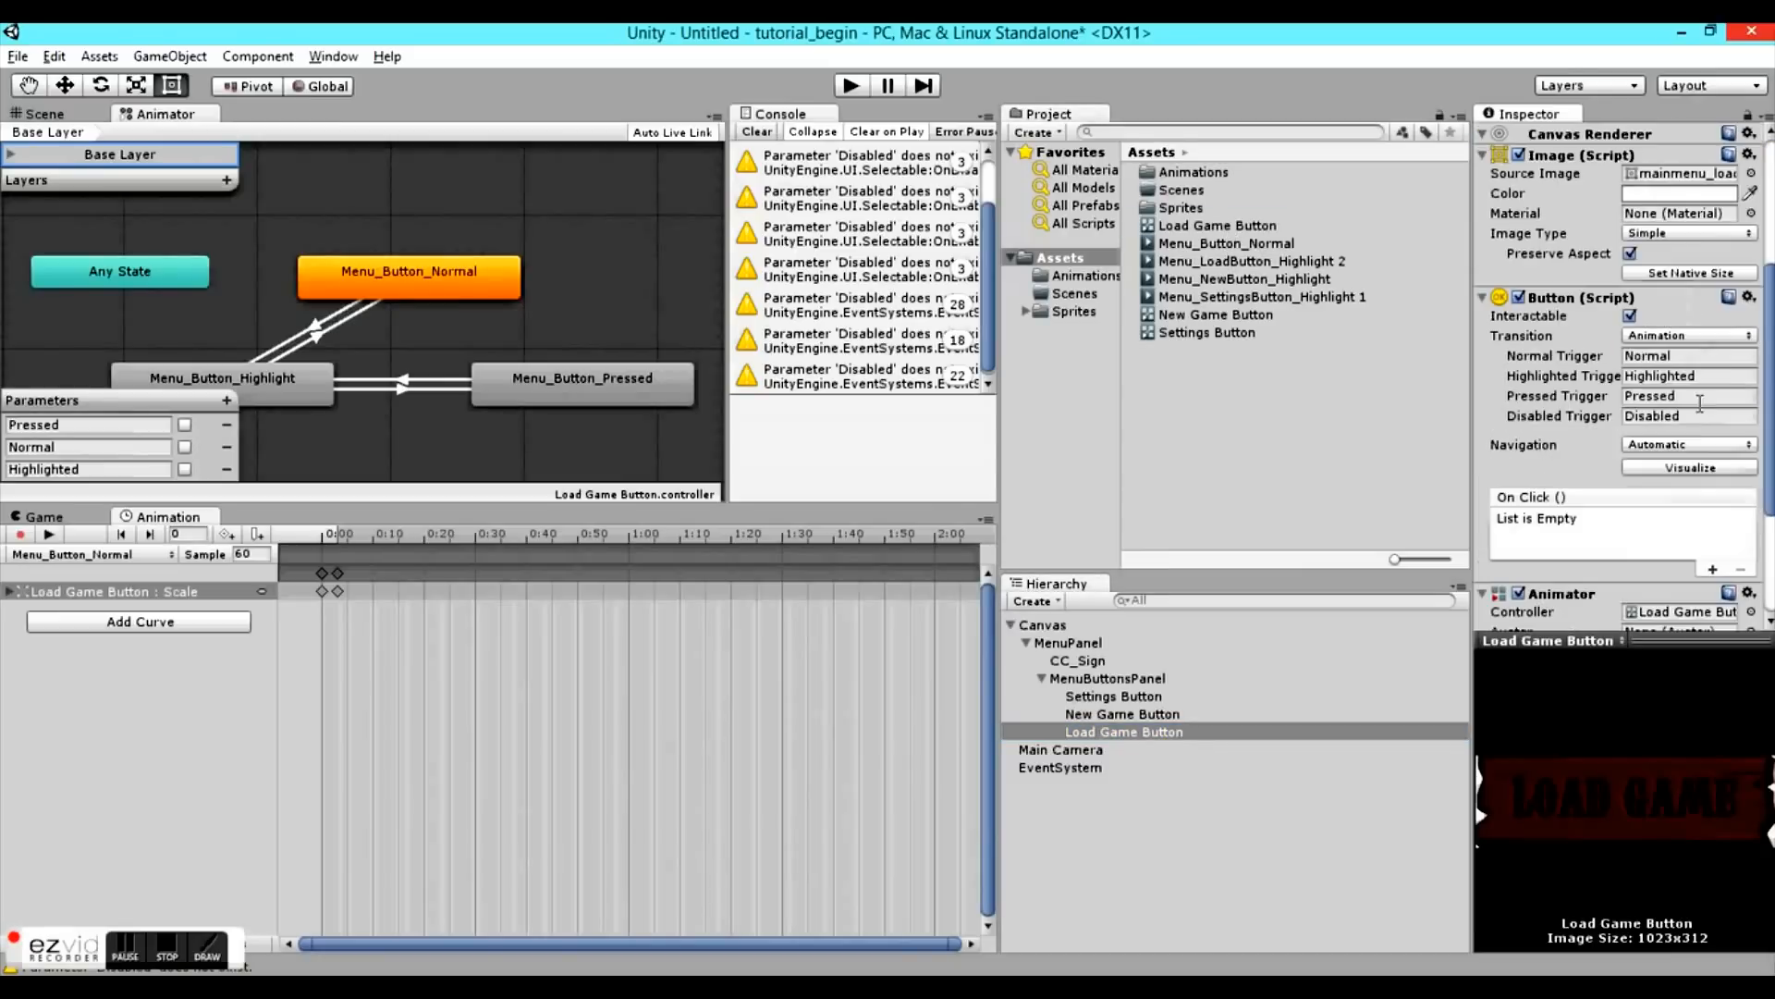
# - Assign the Settings Button controller to the Animator component of the Settings Button object
pyautogui.click(1154, 715)
pyautogui.click(1100, 696)
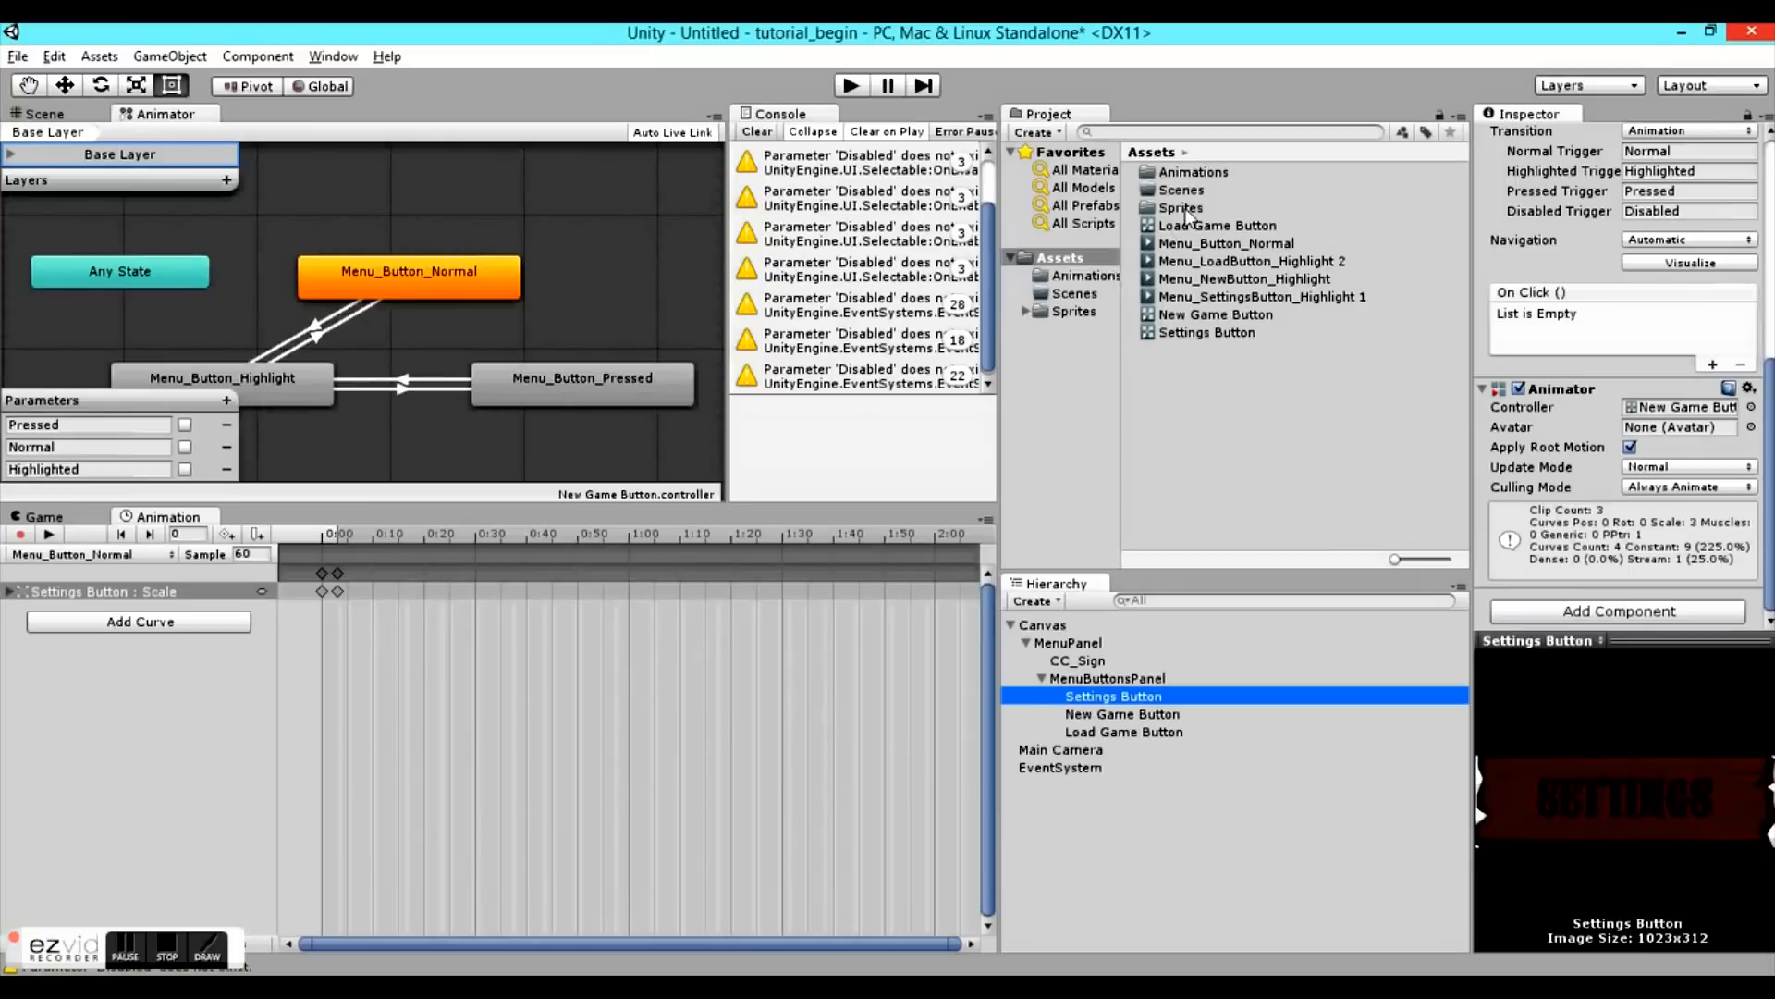
pyautogui.moveTo(1207, 332); pyautogui.dragTo(1681, 406)
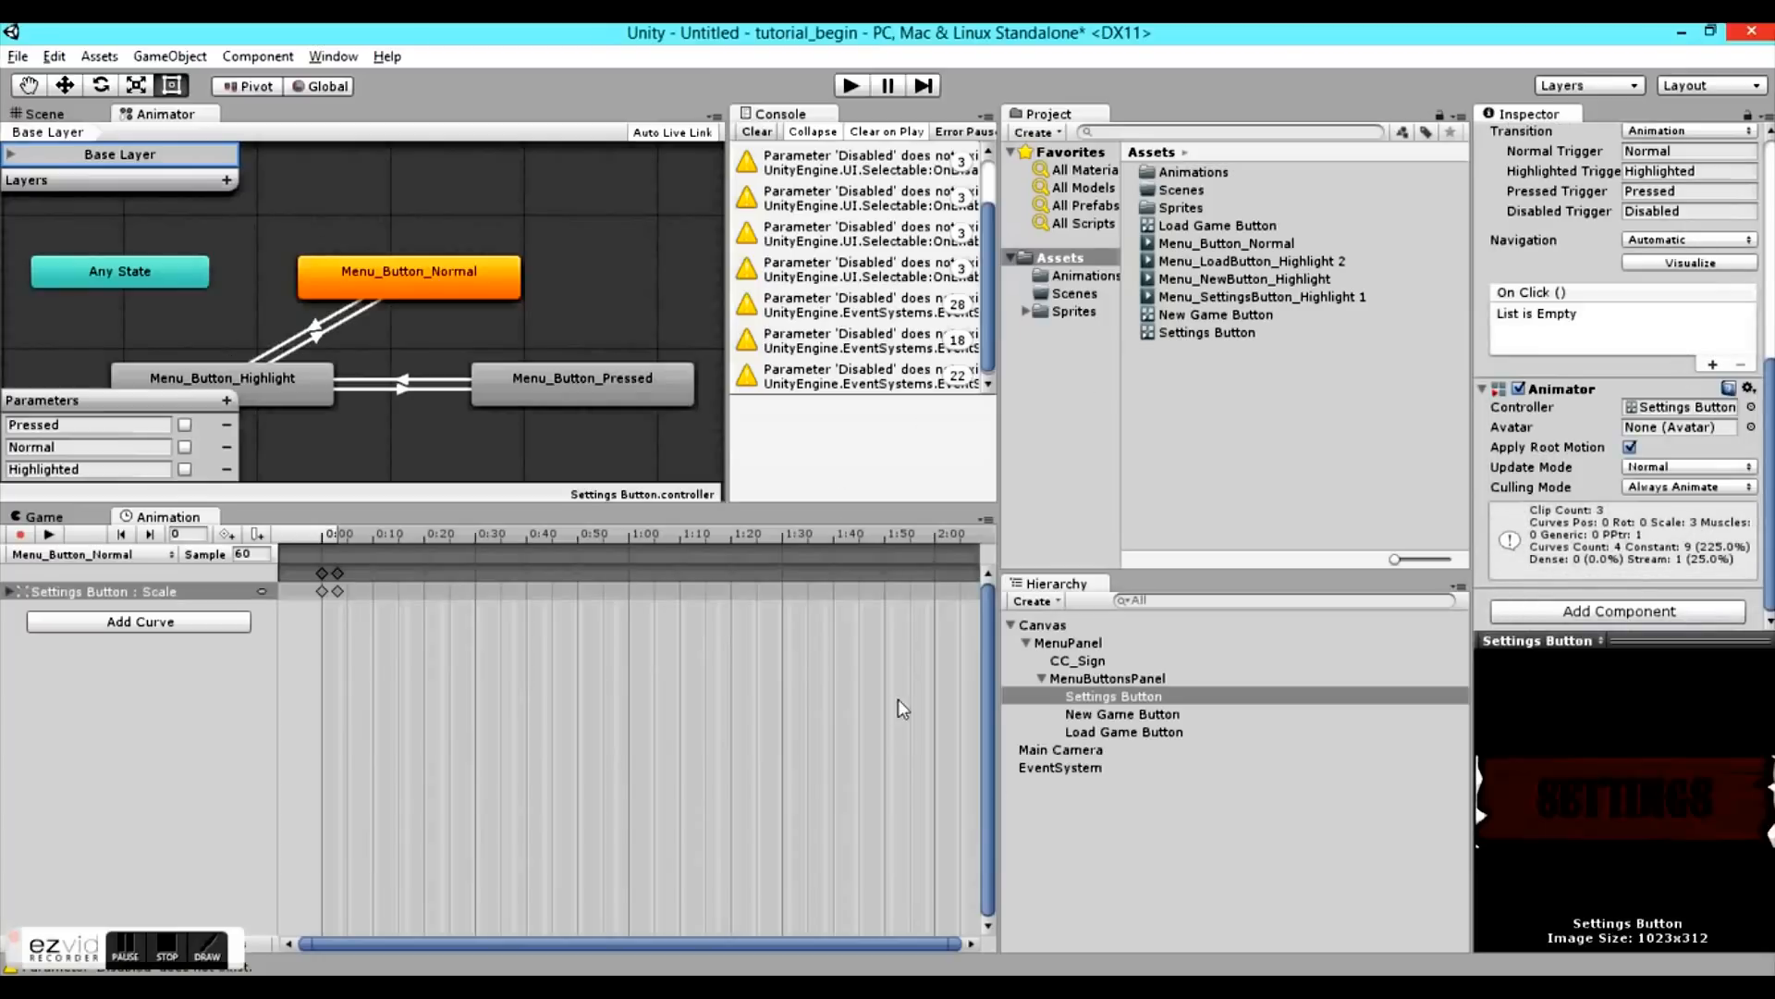
# - In the Load Game Button controller, set the Menu_Button_Highlight state's motion to Menu_LoadButton_Highlight 2
pyautogui.click(1089, 733)
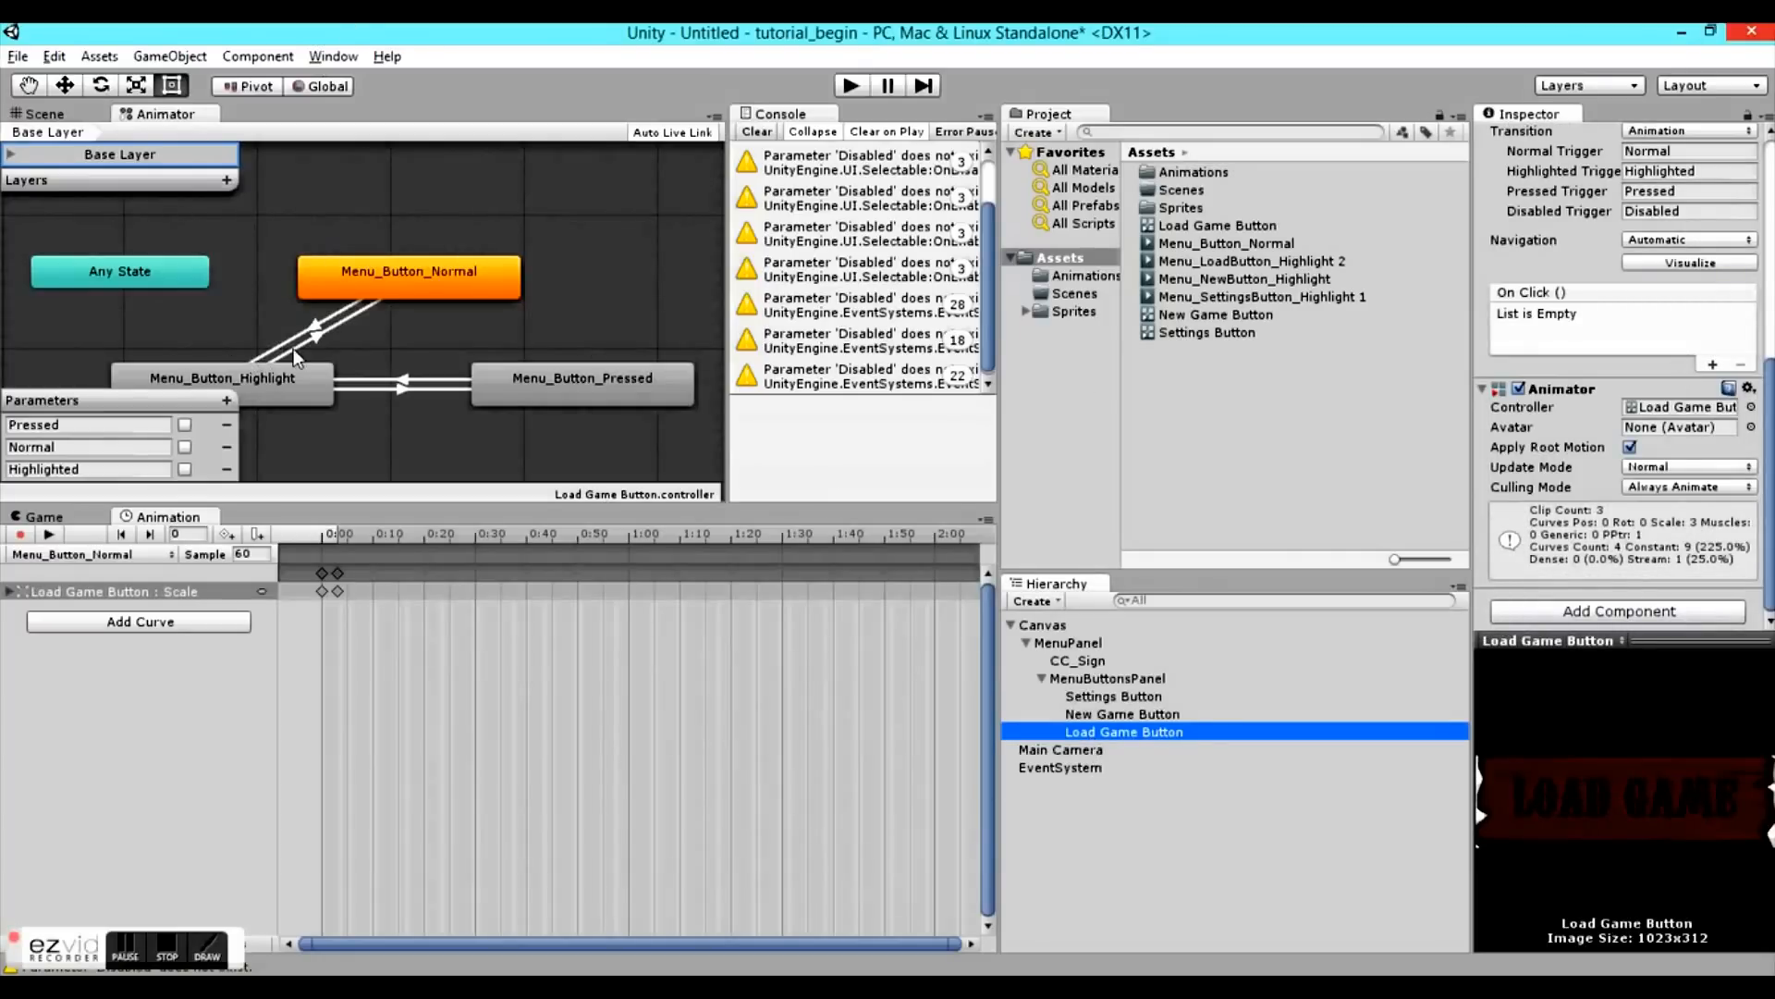
pyautogui.moveTo(479, 312); pyautogui.dragTo(466, 245, button='middle')
pyautogui.moveTo(453, 380); pyautogui.dragTo(373, 355, button='middle')
pyautogui.moveTo(300, 270); pyautogui.dragTo(300, 340, button='middle')
pyautogui.click(241, 375)
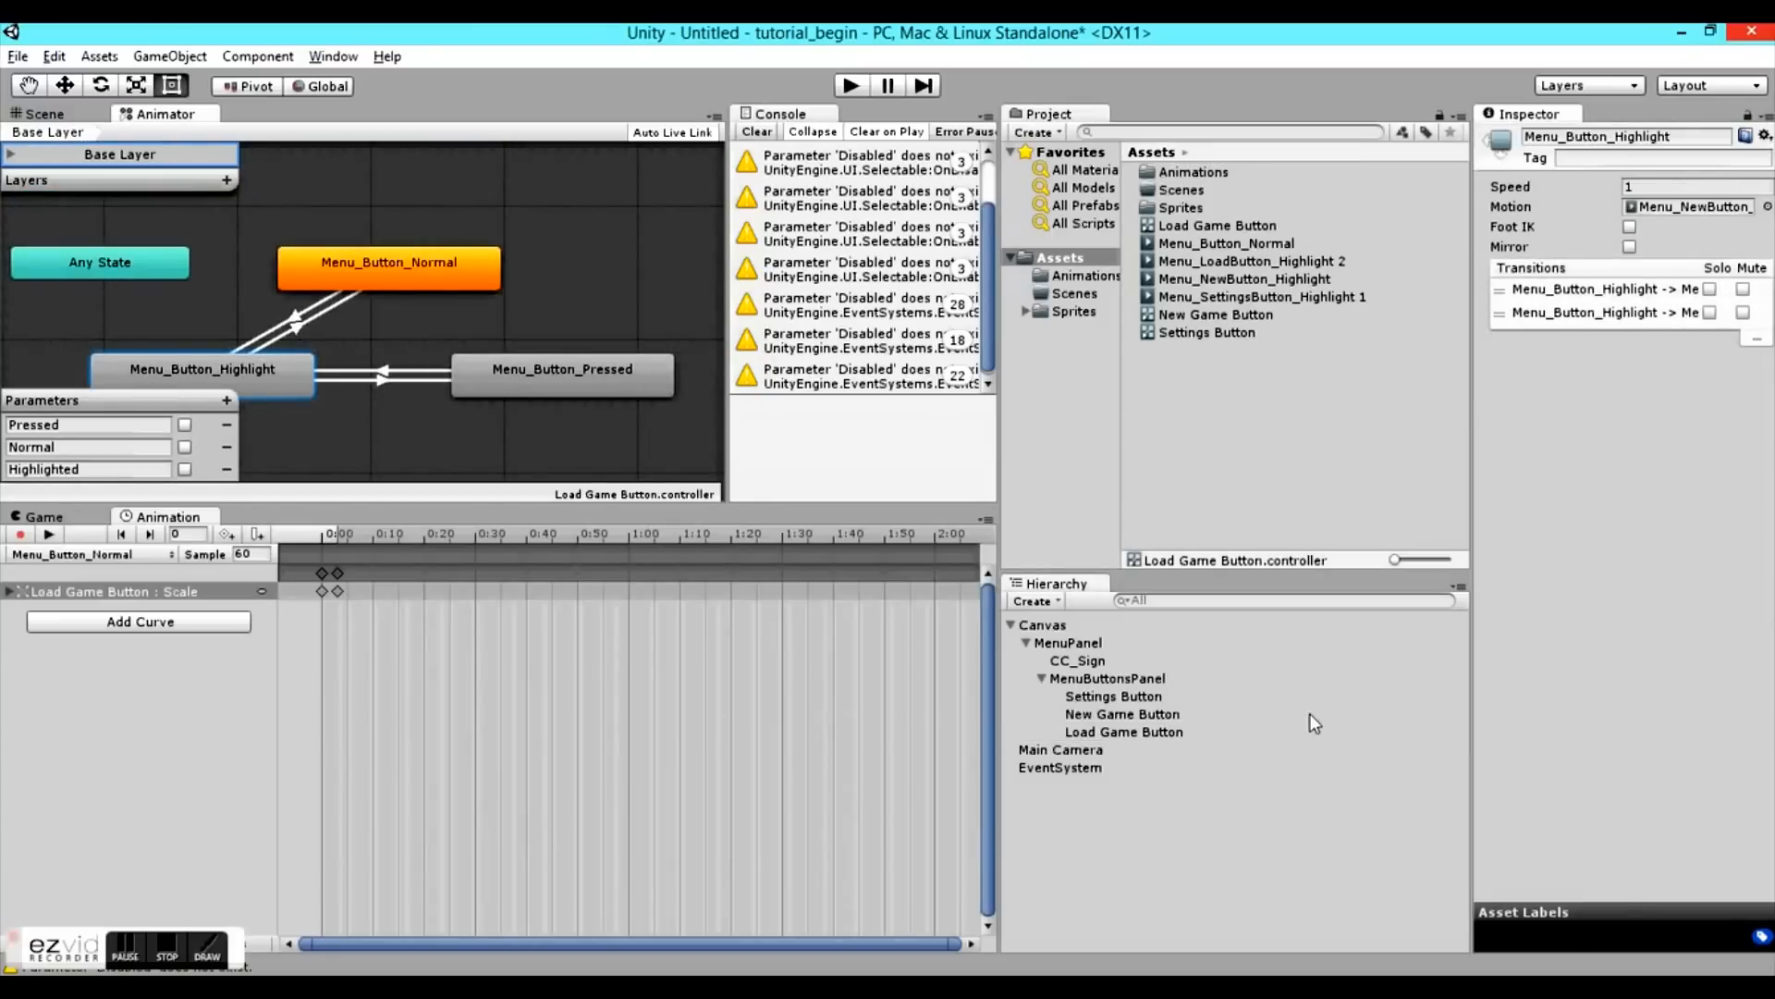
pyautogui.click(1149, 732)
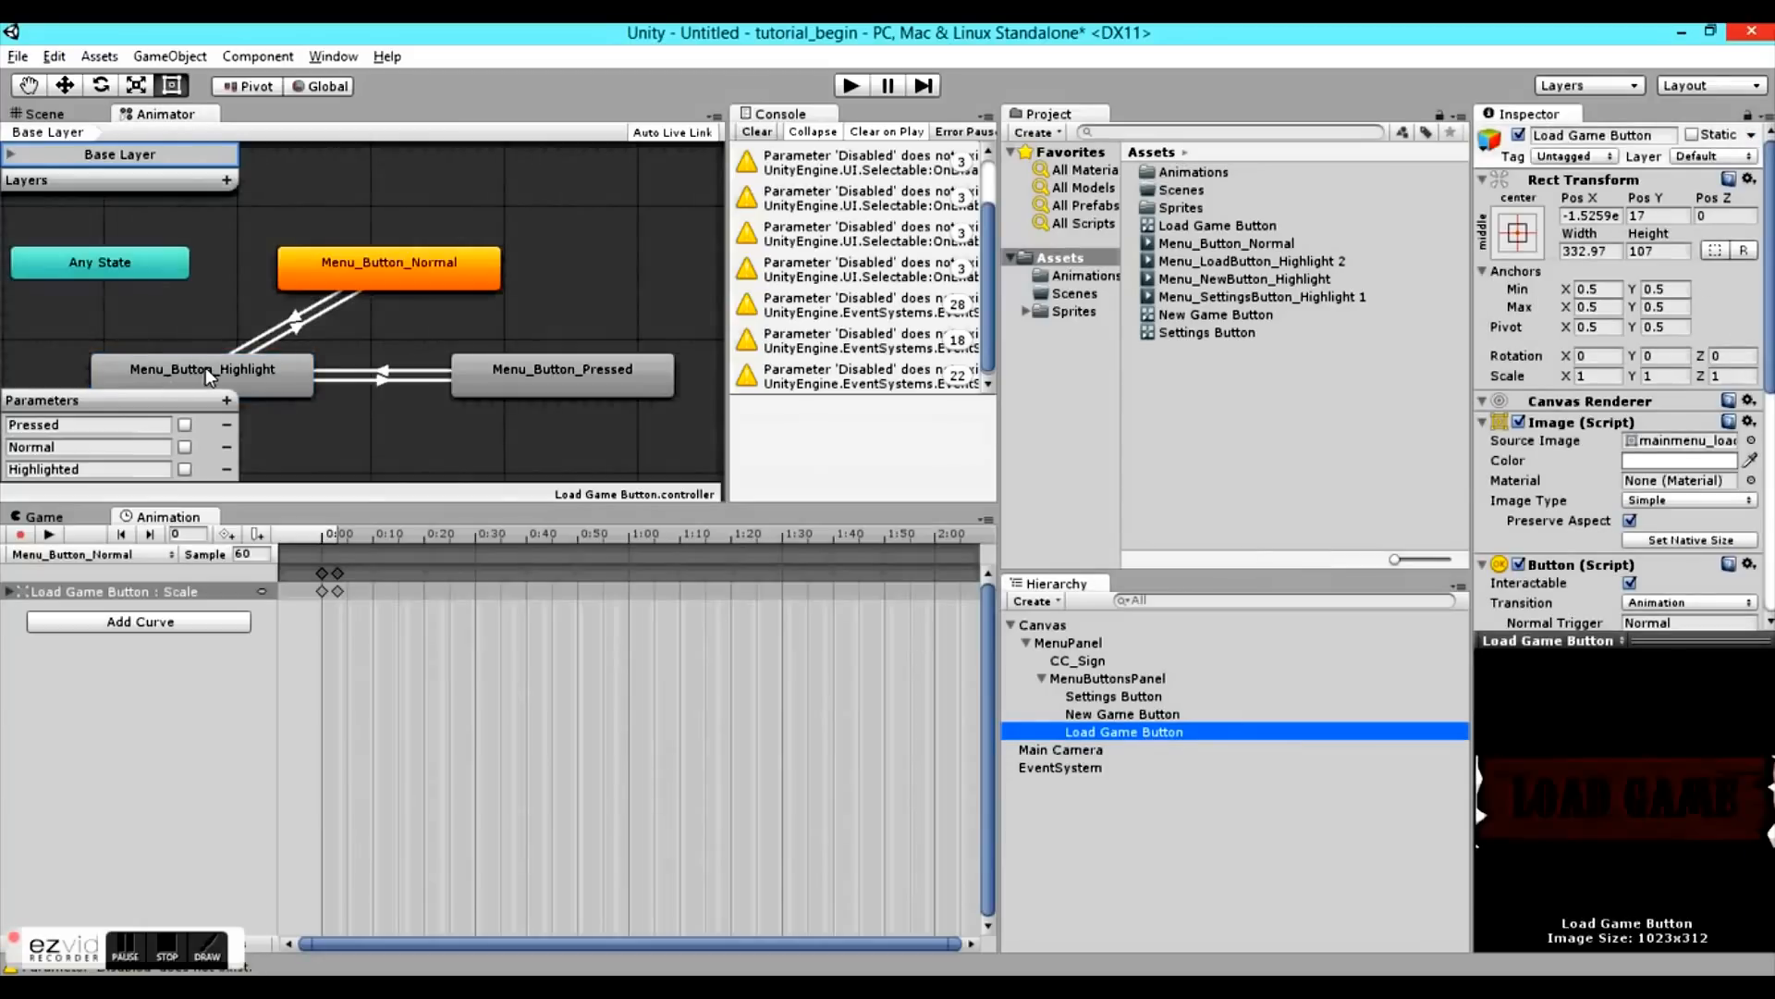
pyautogui.click(206, 368)
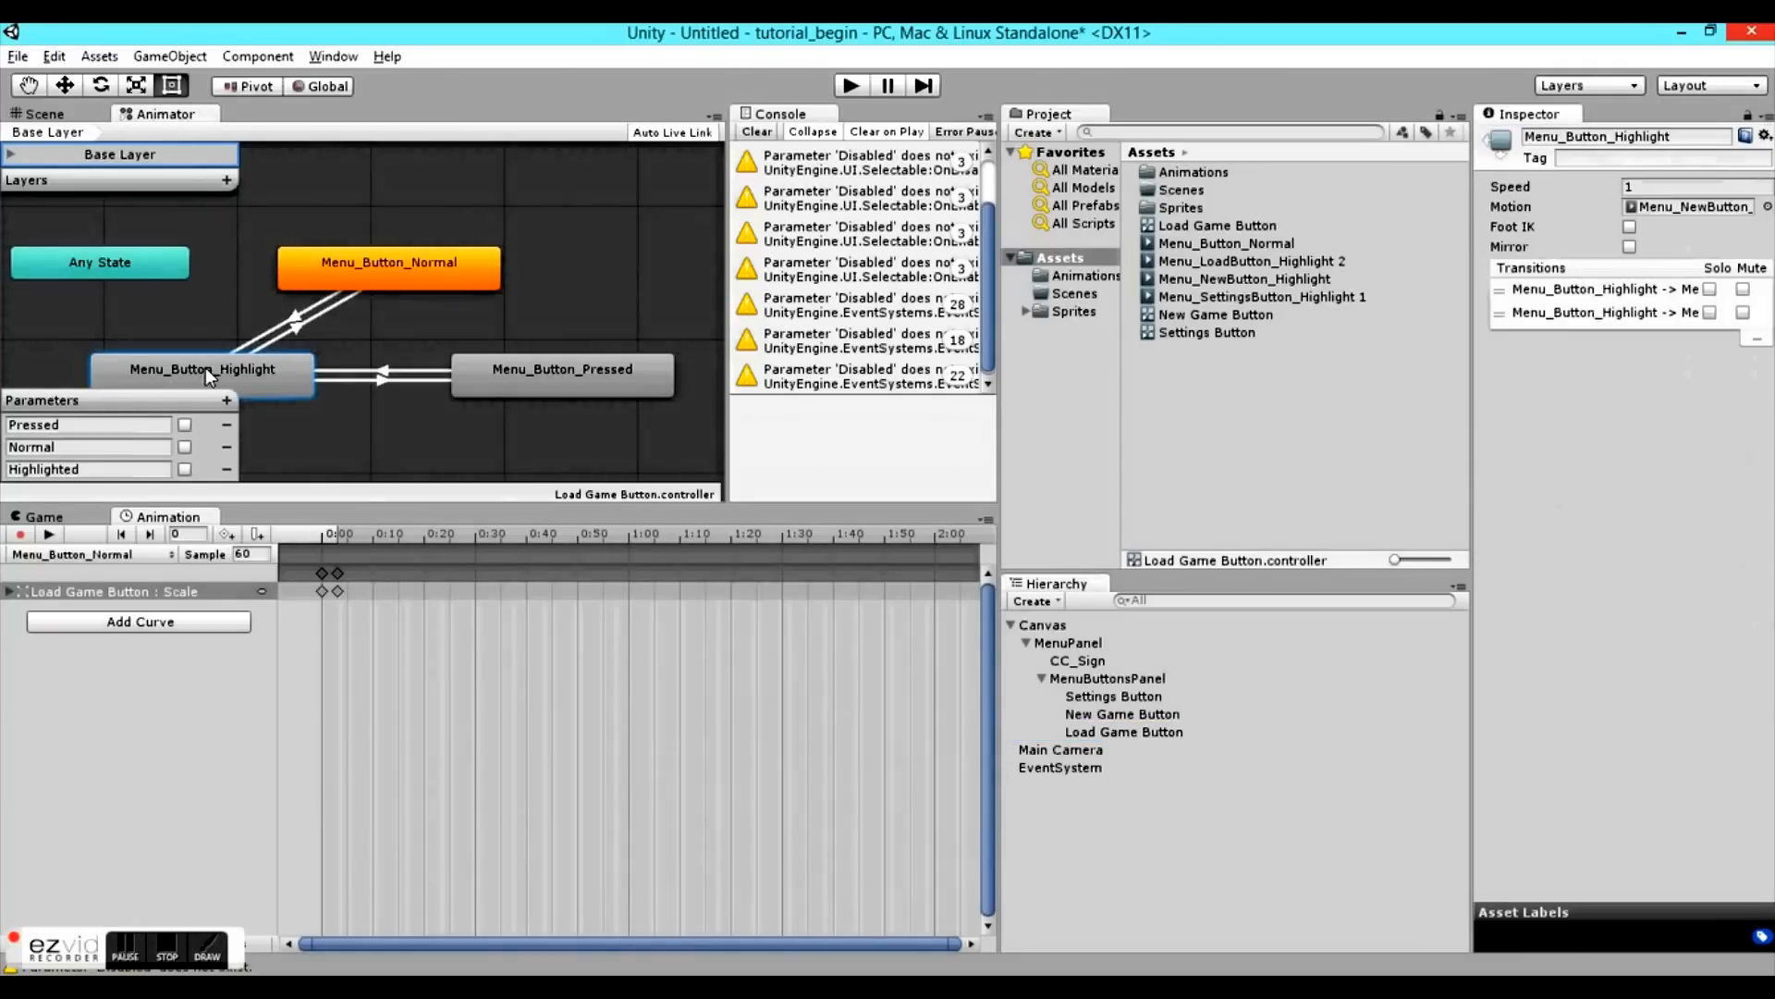
pyautogui.click(1768, 214)
pyautogui.doubleClick(138, 149)
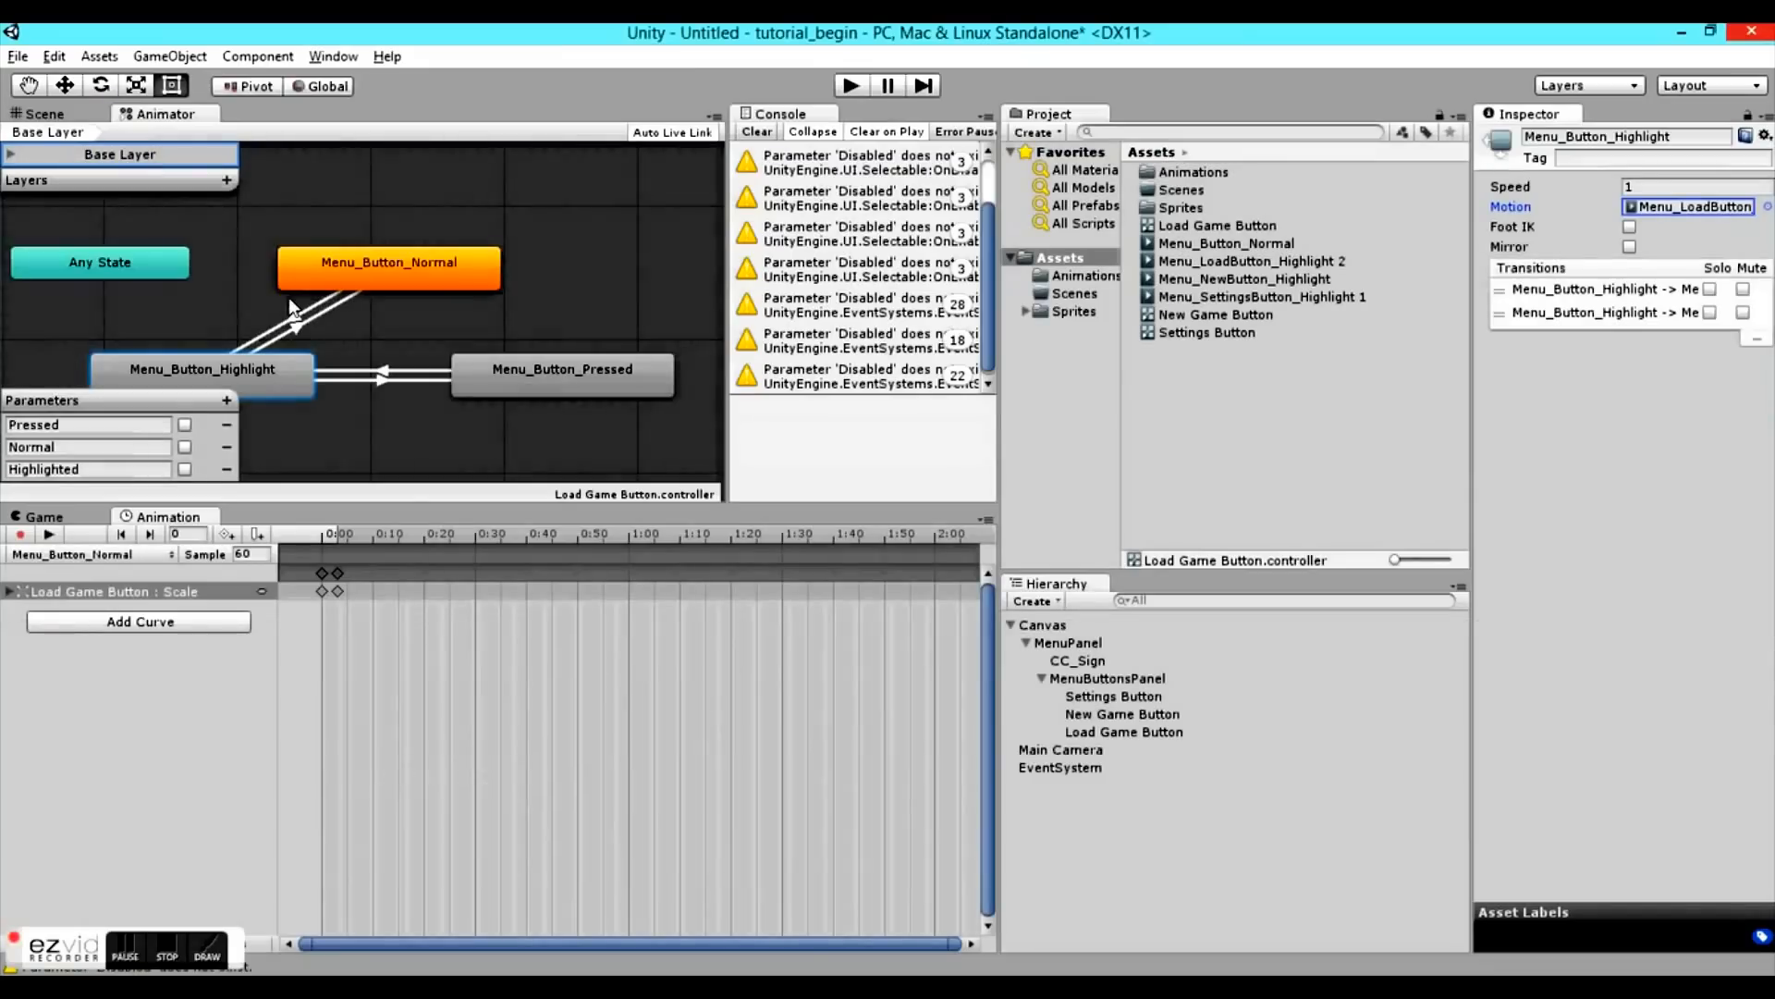
# - In the Settings Button controller, set the Menu_Button_Highlight state's motion to Menu_SettingsButton_Highlight 1
pyautogui.click(1117, 696)
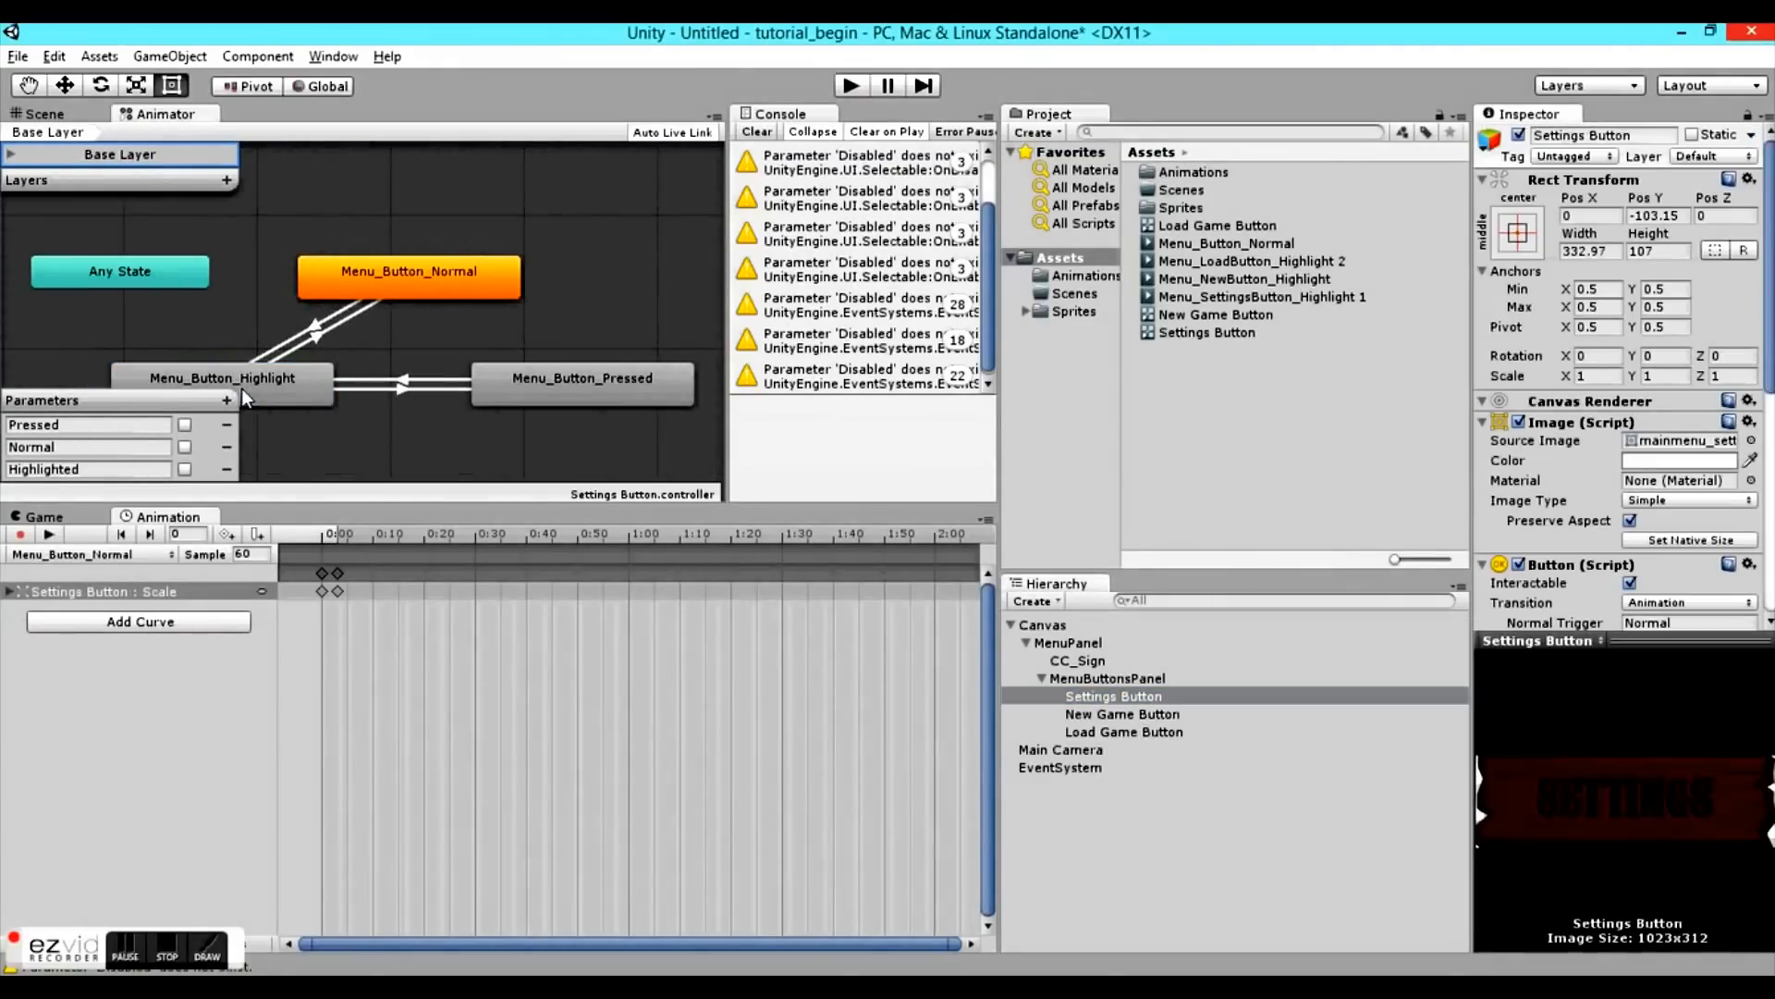
pyautogui.click(305, 386)
pyautogui.click(1768, 215)
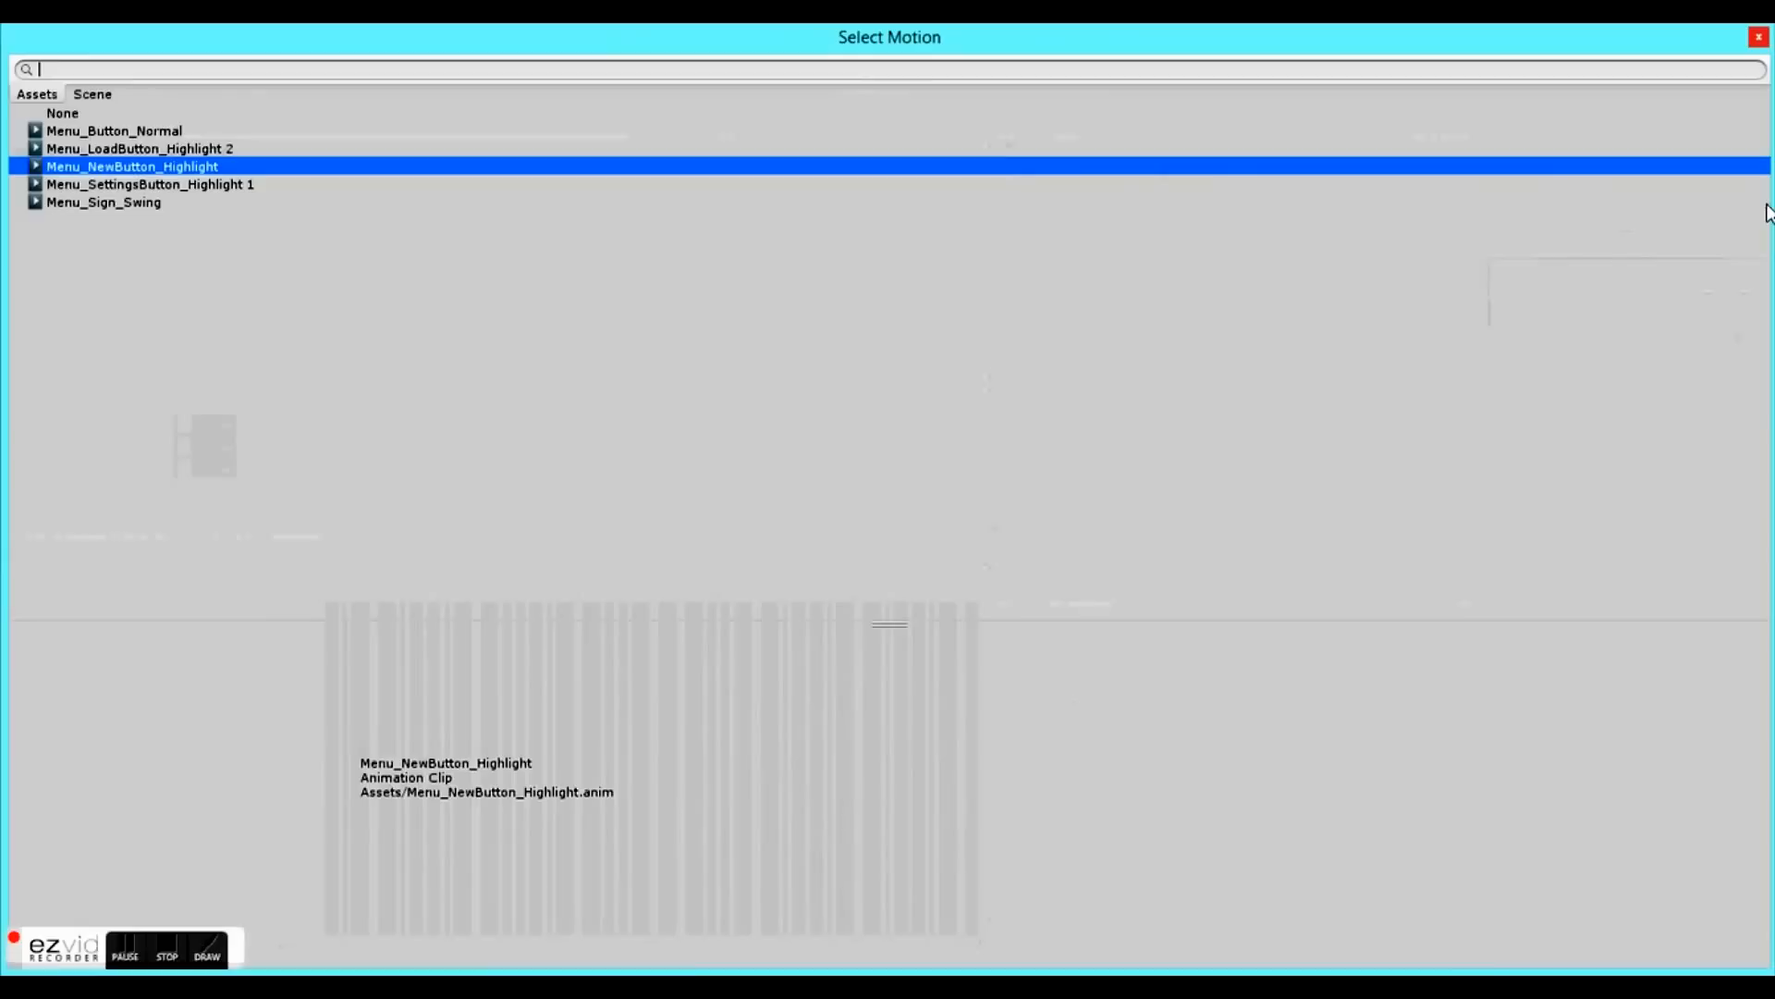
pyautogui.doubleClick(226, 185)
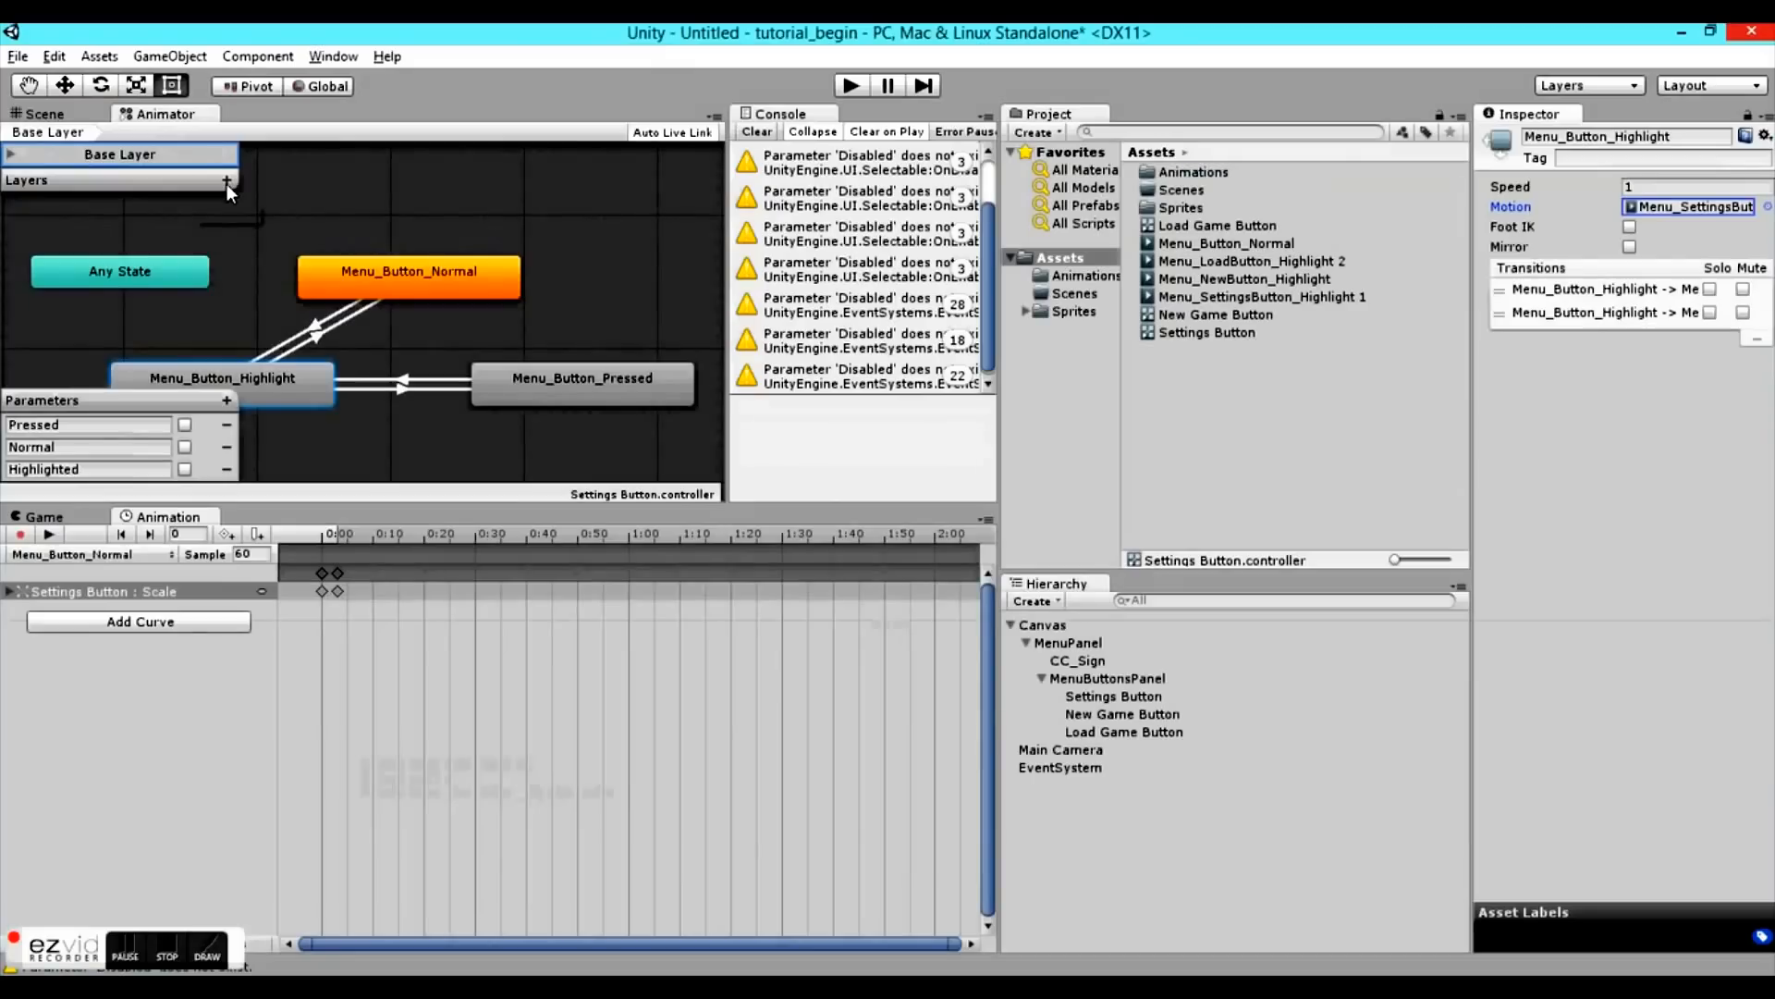
# - Check the animator controllers of the three menu buttons and the New Game Button's Menu_Button_Highlight state motion
pyautogui.click(1132, 732)
pyautogui.click(1131, 715)
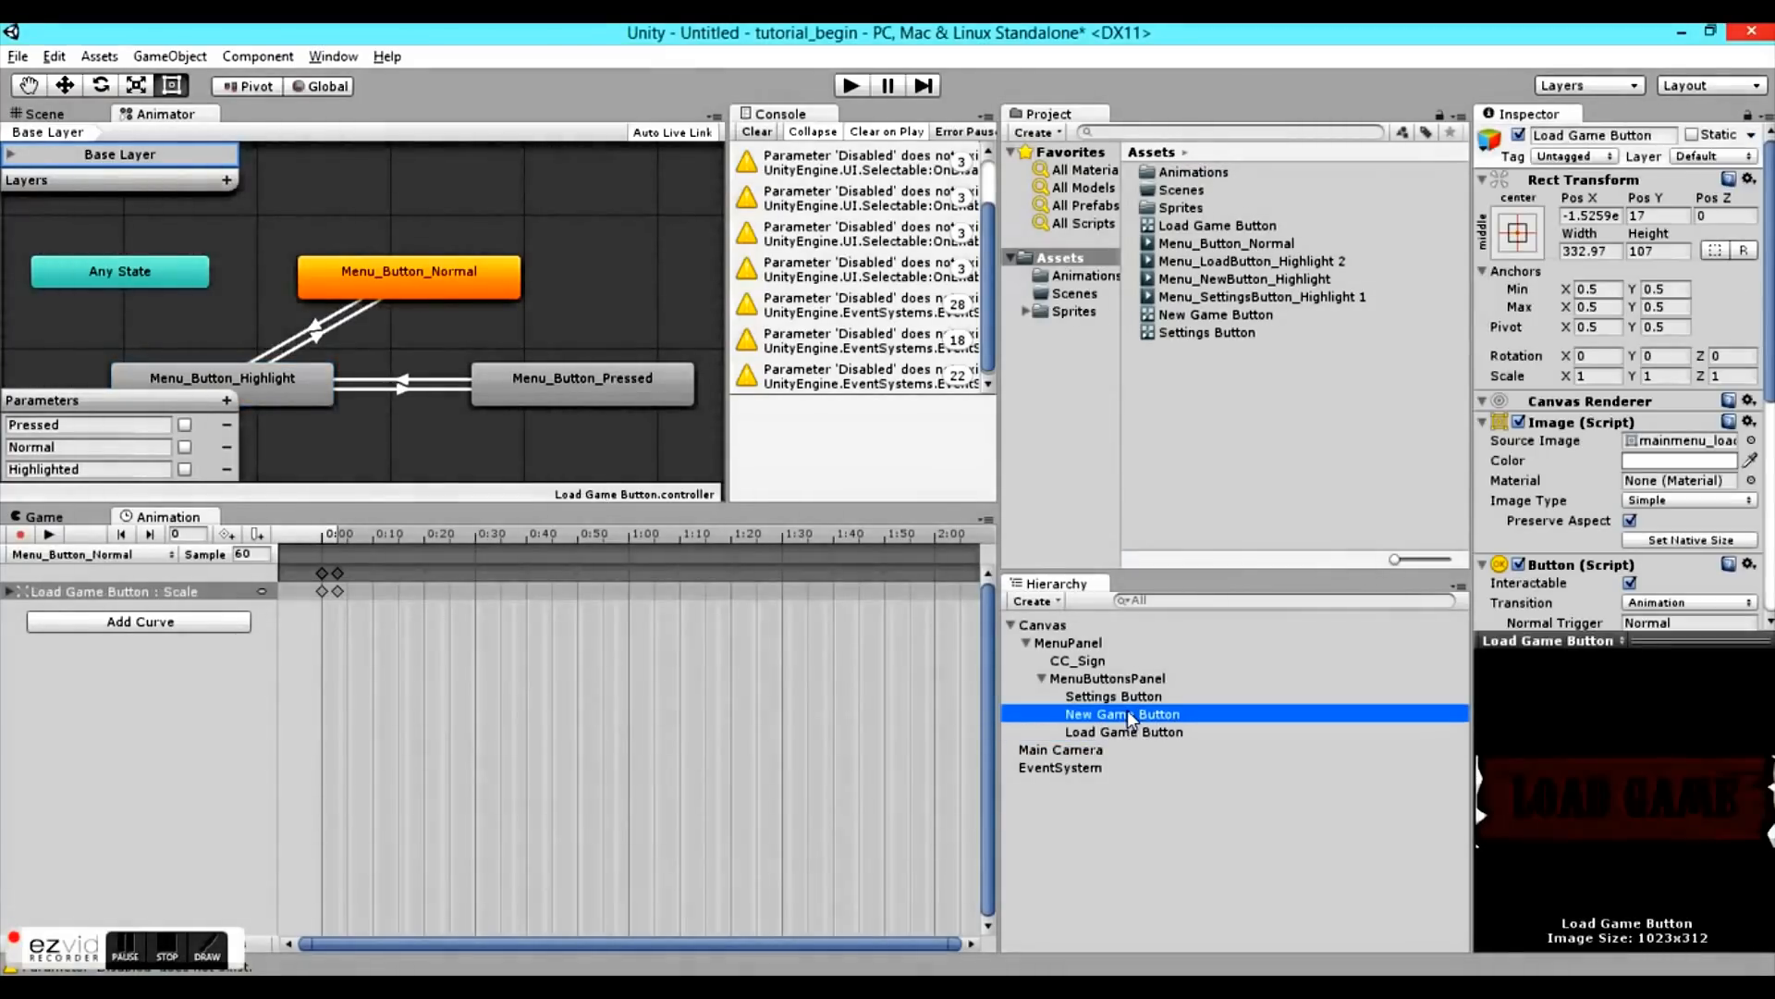
pyautogui.click(1128, 697)
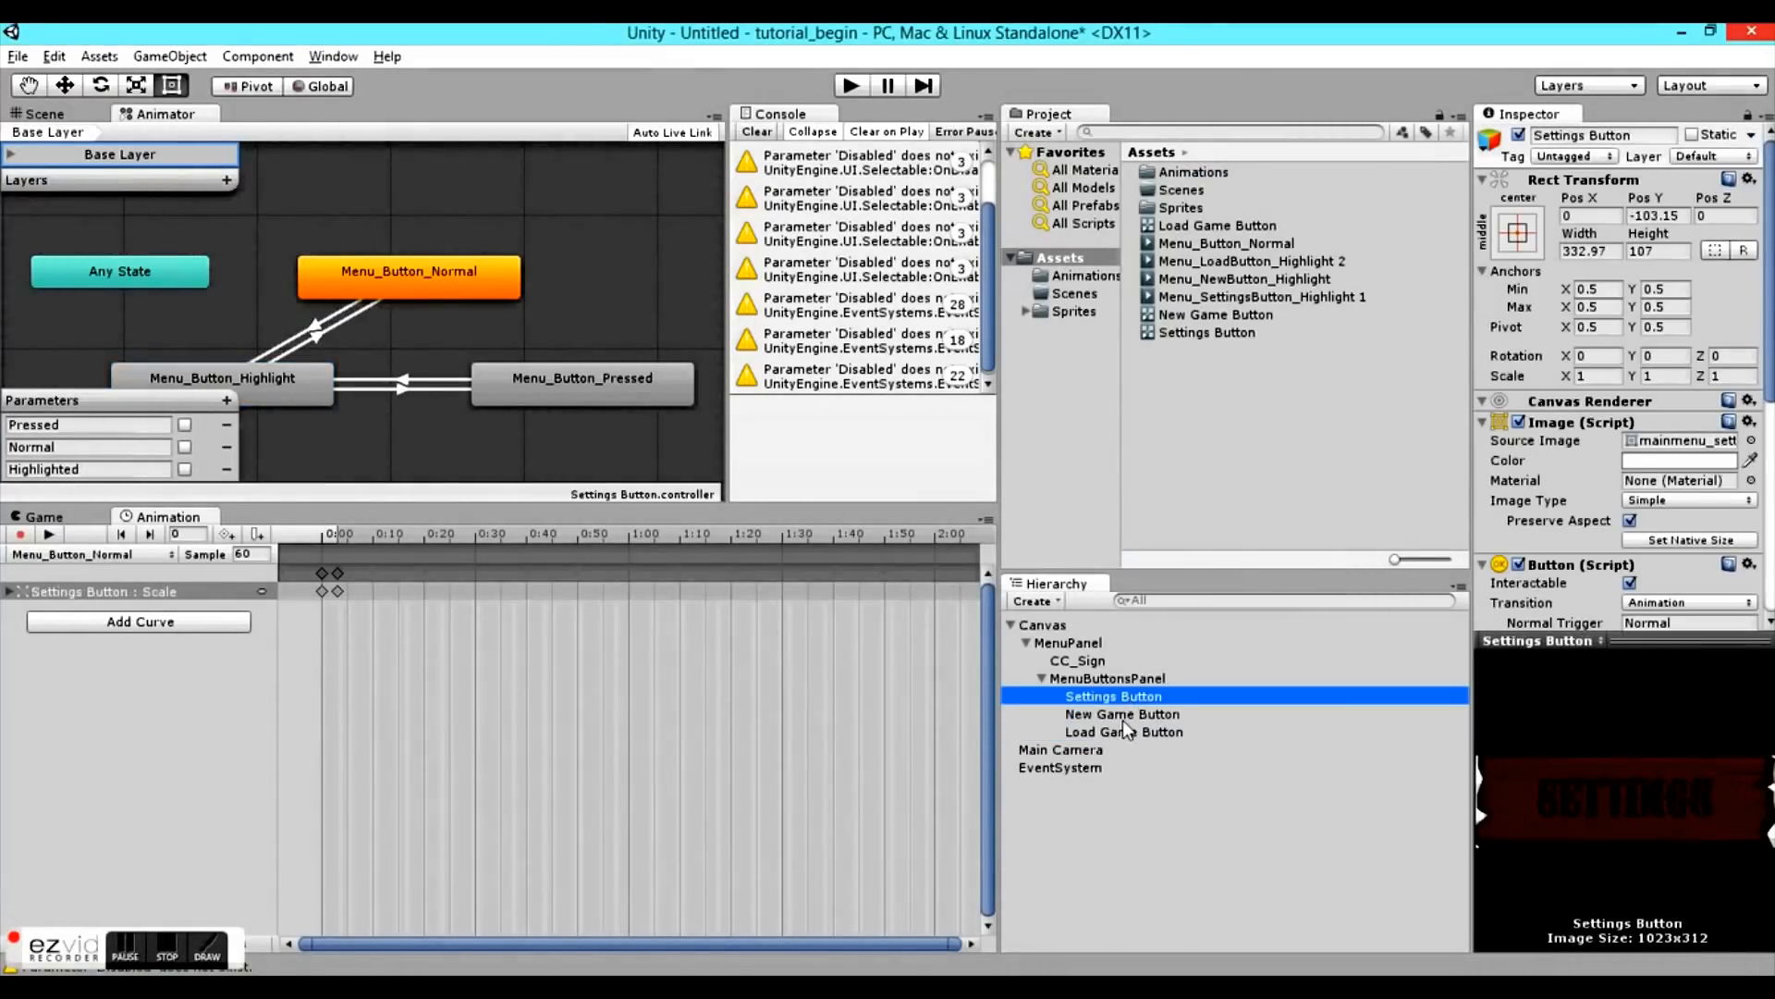
pyautogui.click(1122, 719)
pyautogui.click(1122, 733)
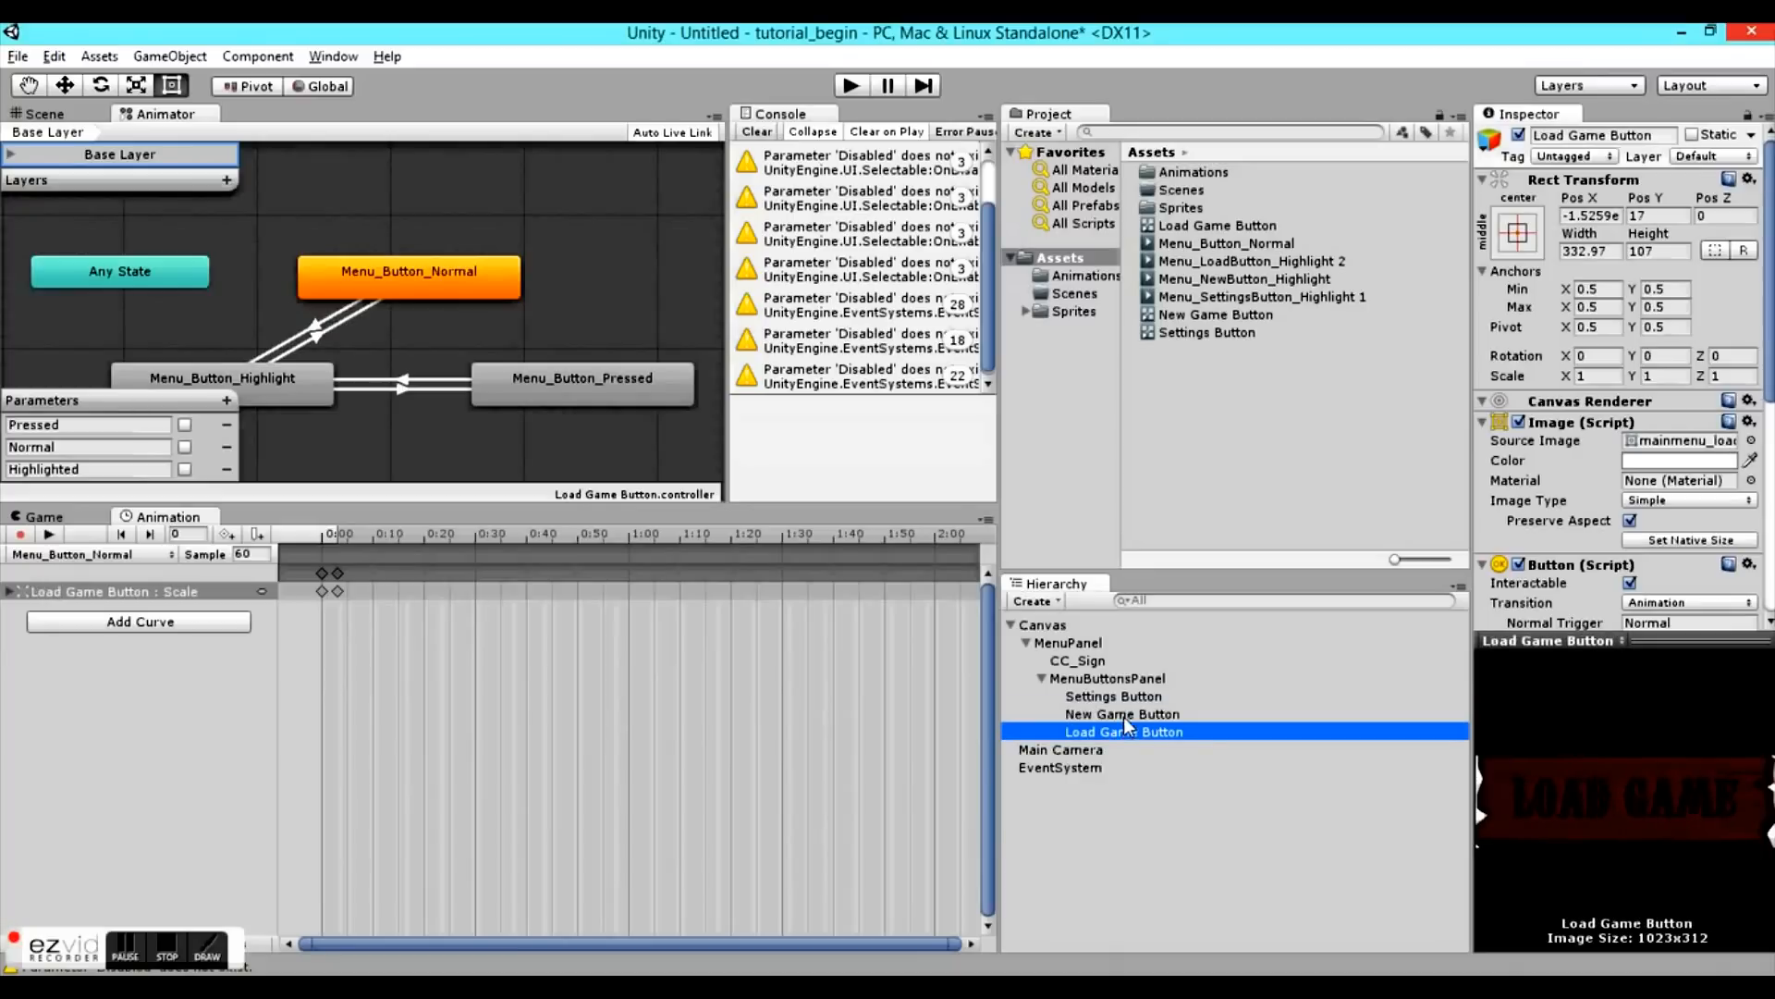
pyautogui.click(1123, 718)
pyautogui.click(276, 377)
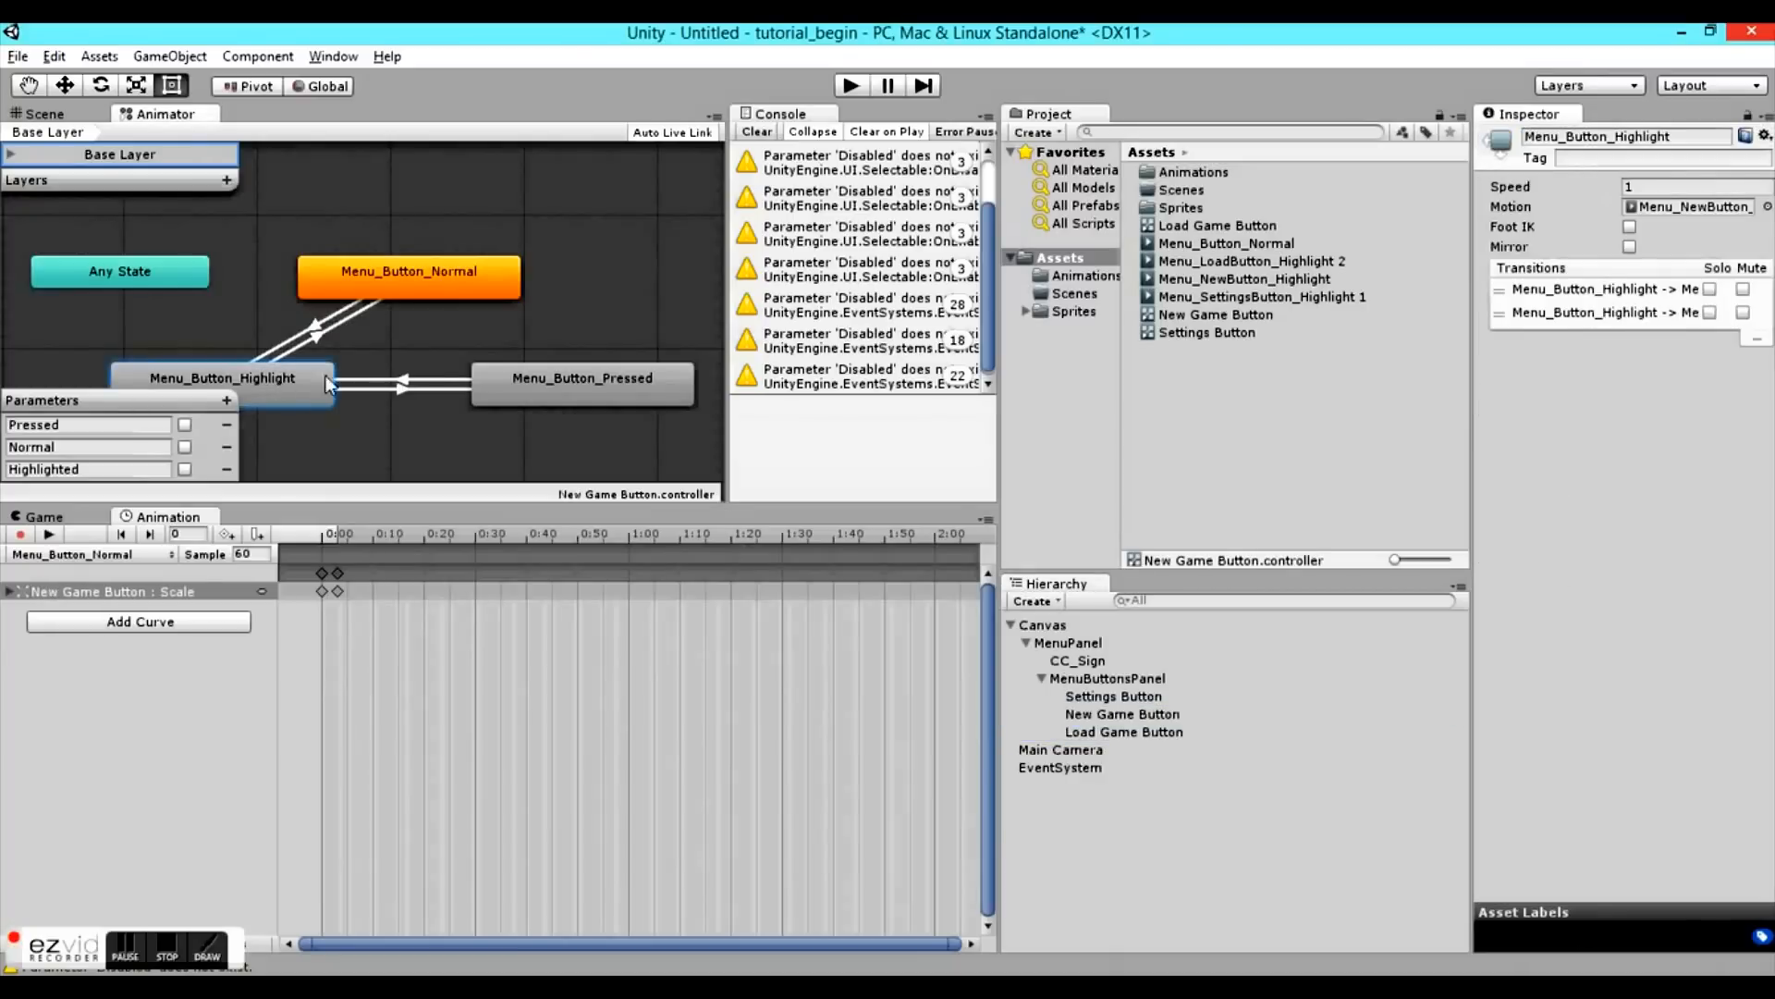
# - In the Settings Button's Menu_SettingsButton_Highlight 1 clip, record the lit SETTINGS sign sprite as the source image at frame 0
pyautogui.click(1119, 698)
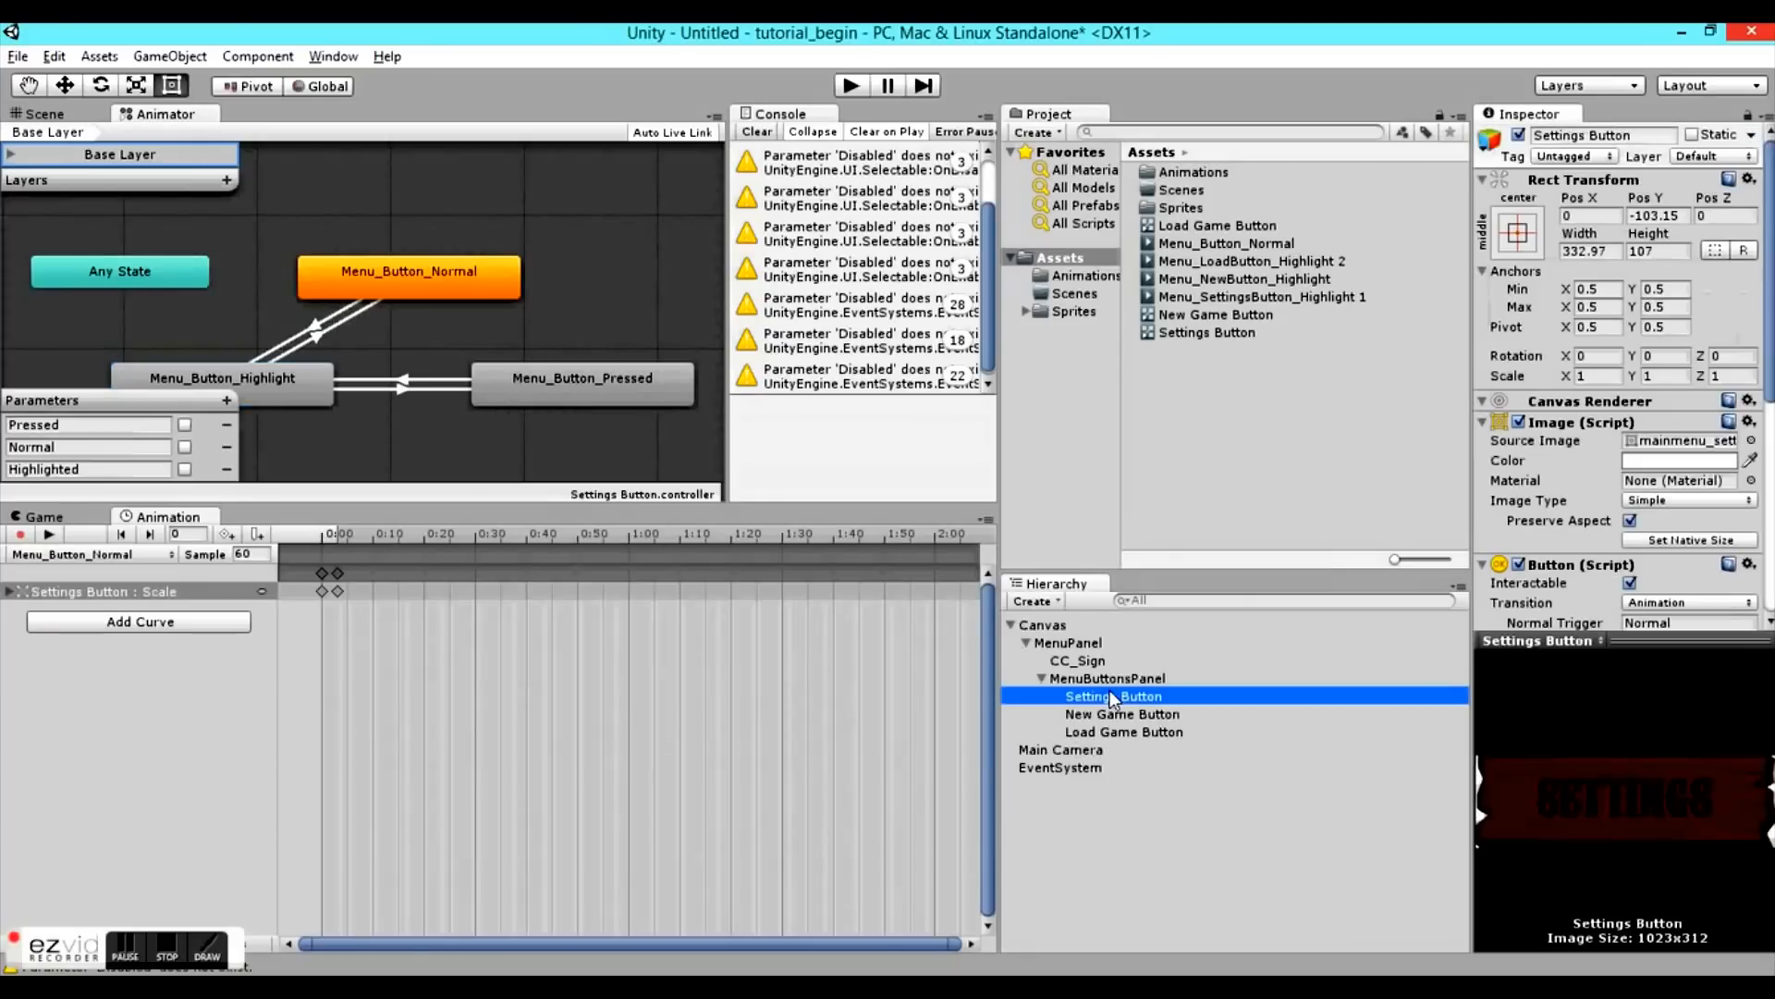
pyautogui.click(86, 555)
pyautogui.click(111, 598)
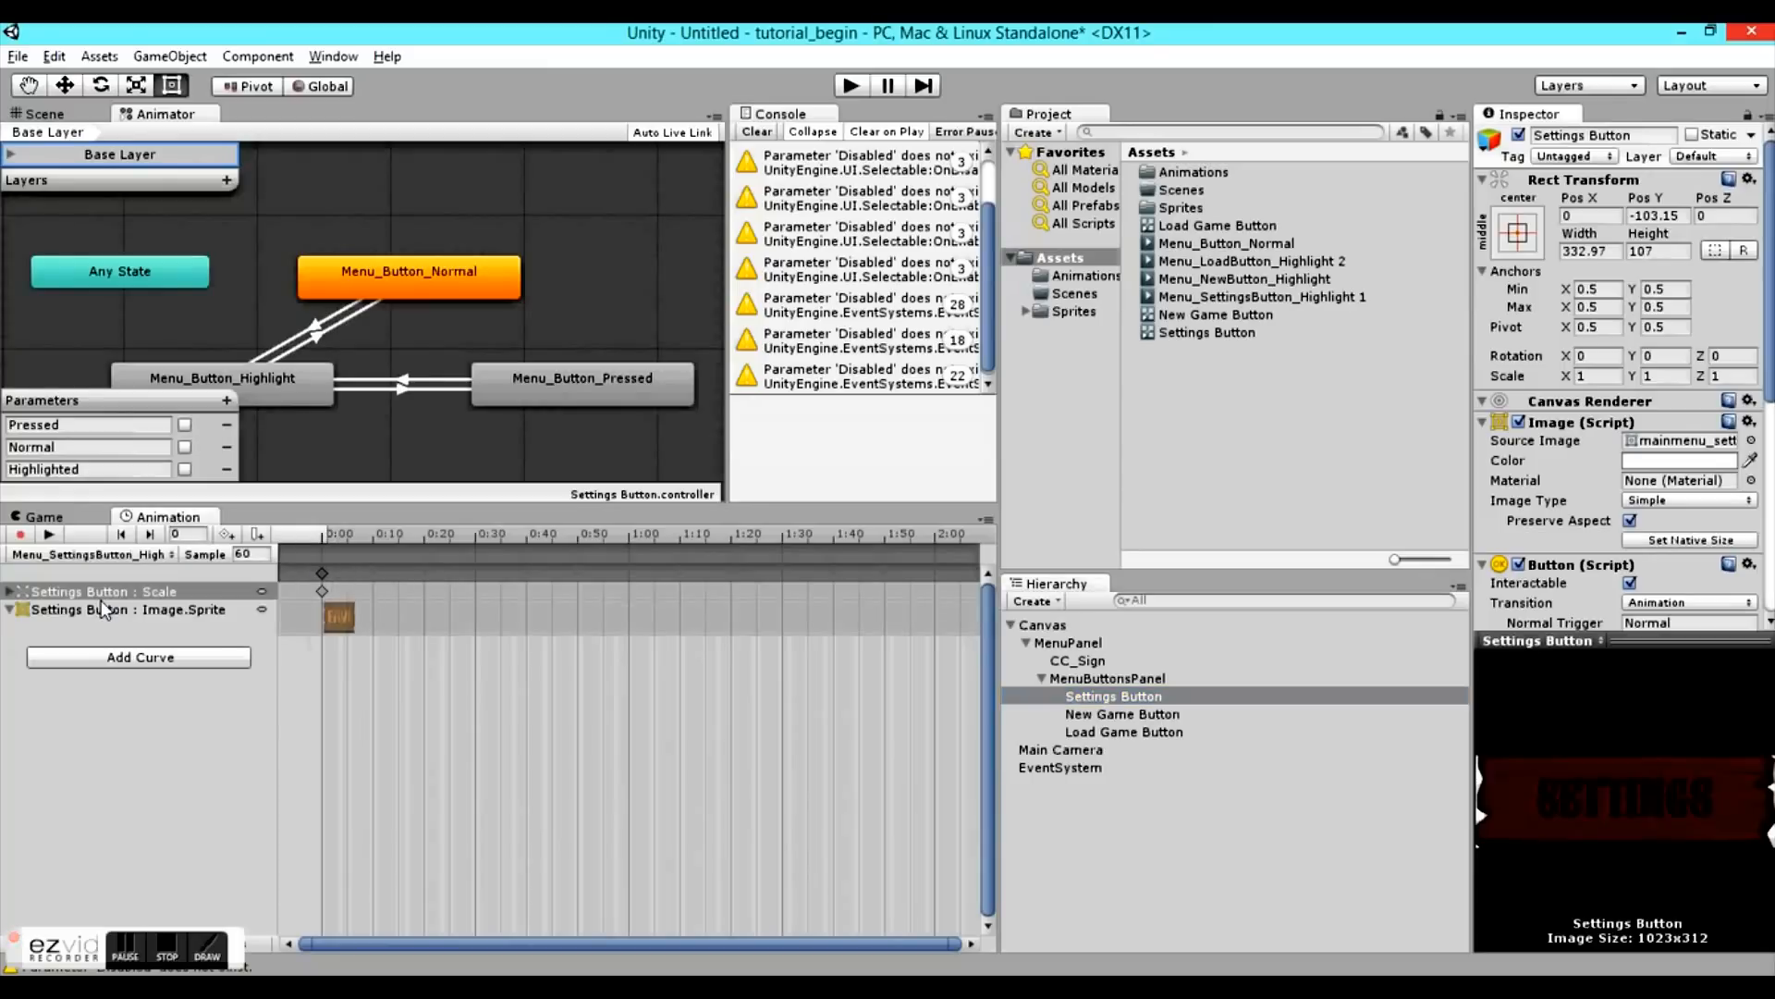
pyautogui.click(321, 533)
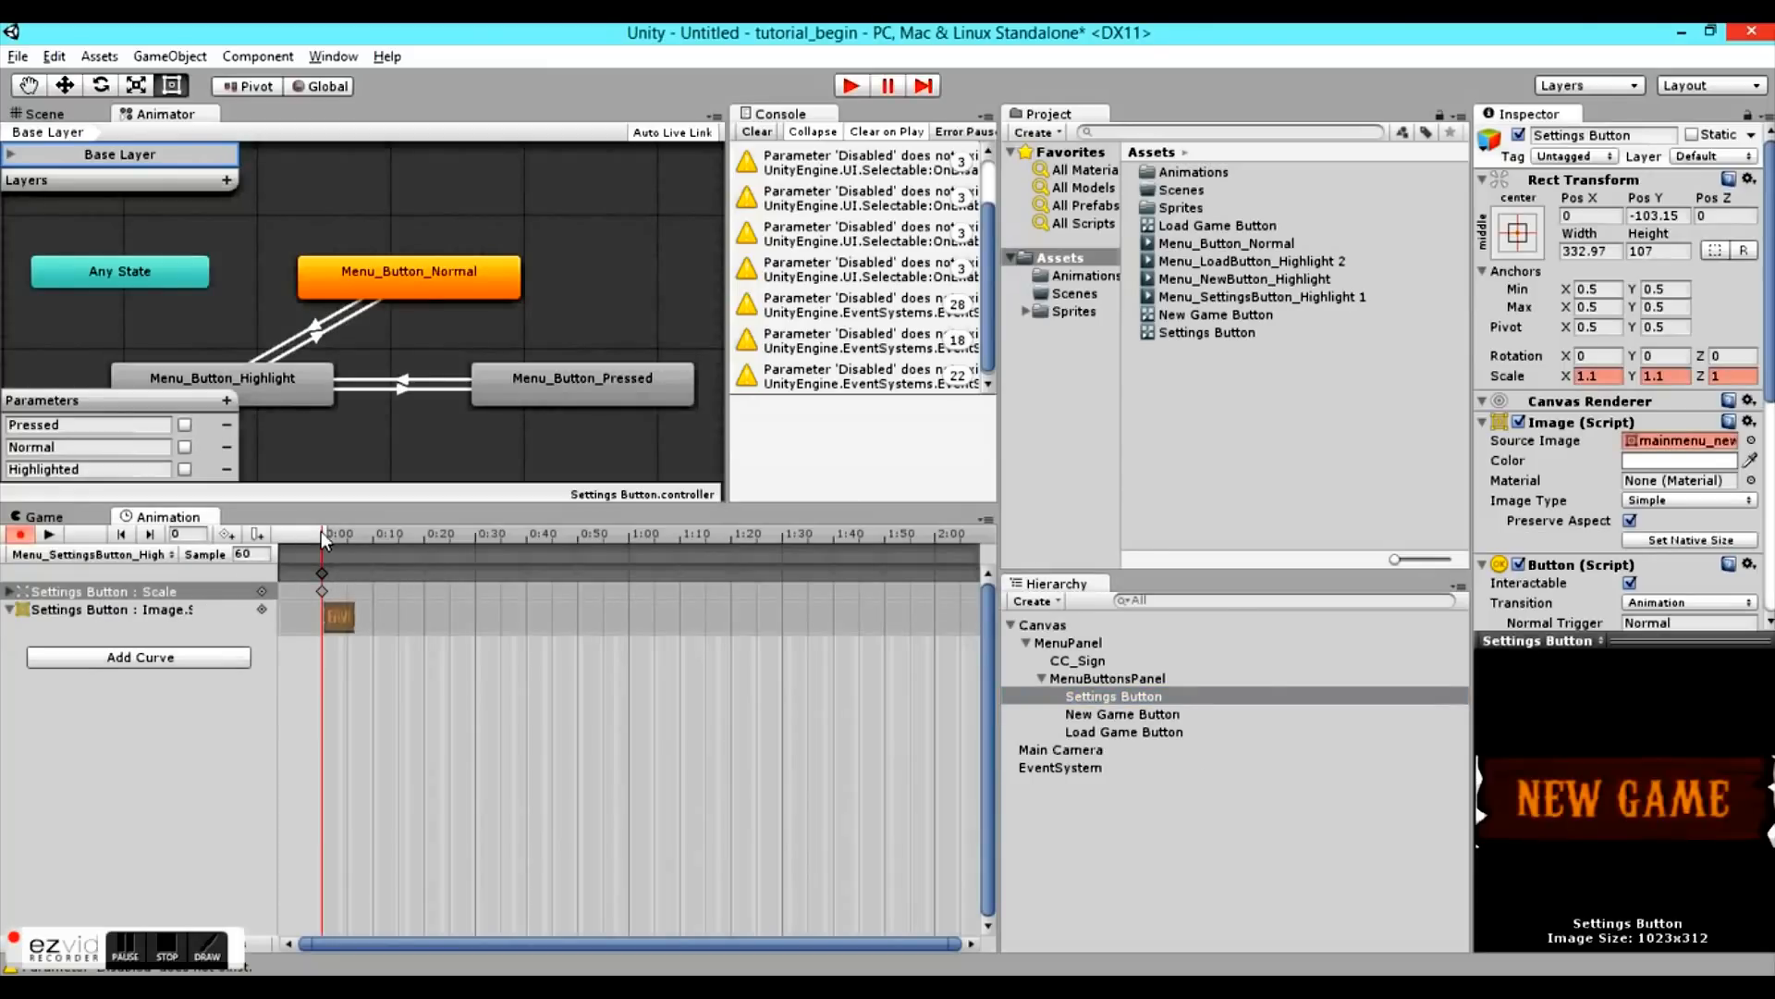
pyautogui.click(1750, 441)
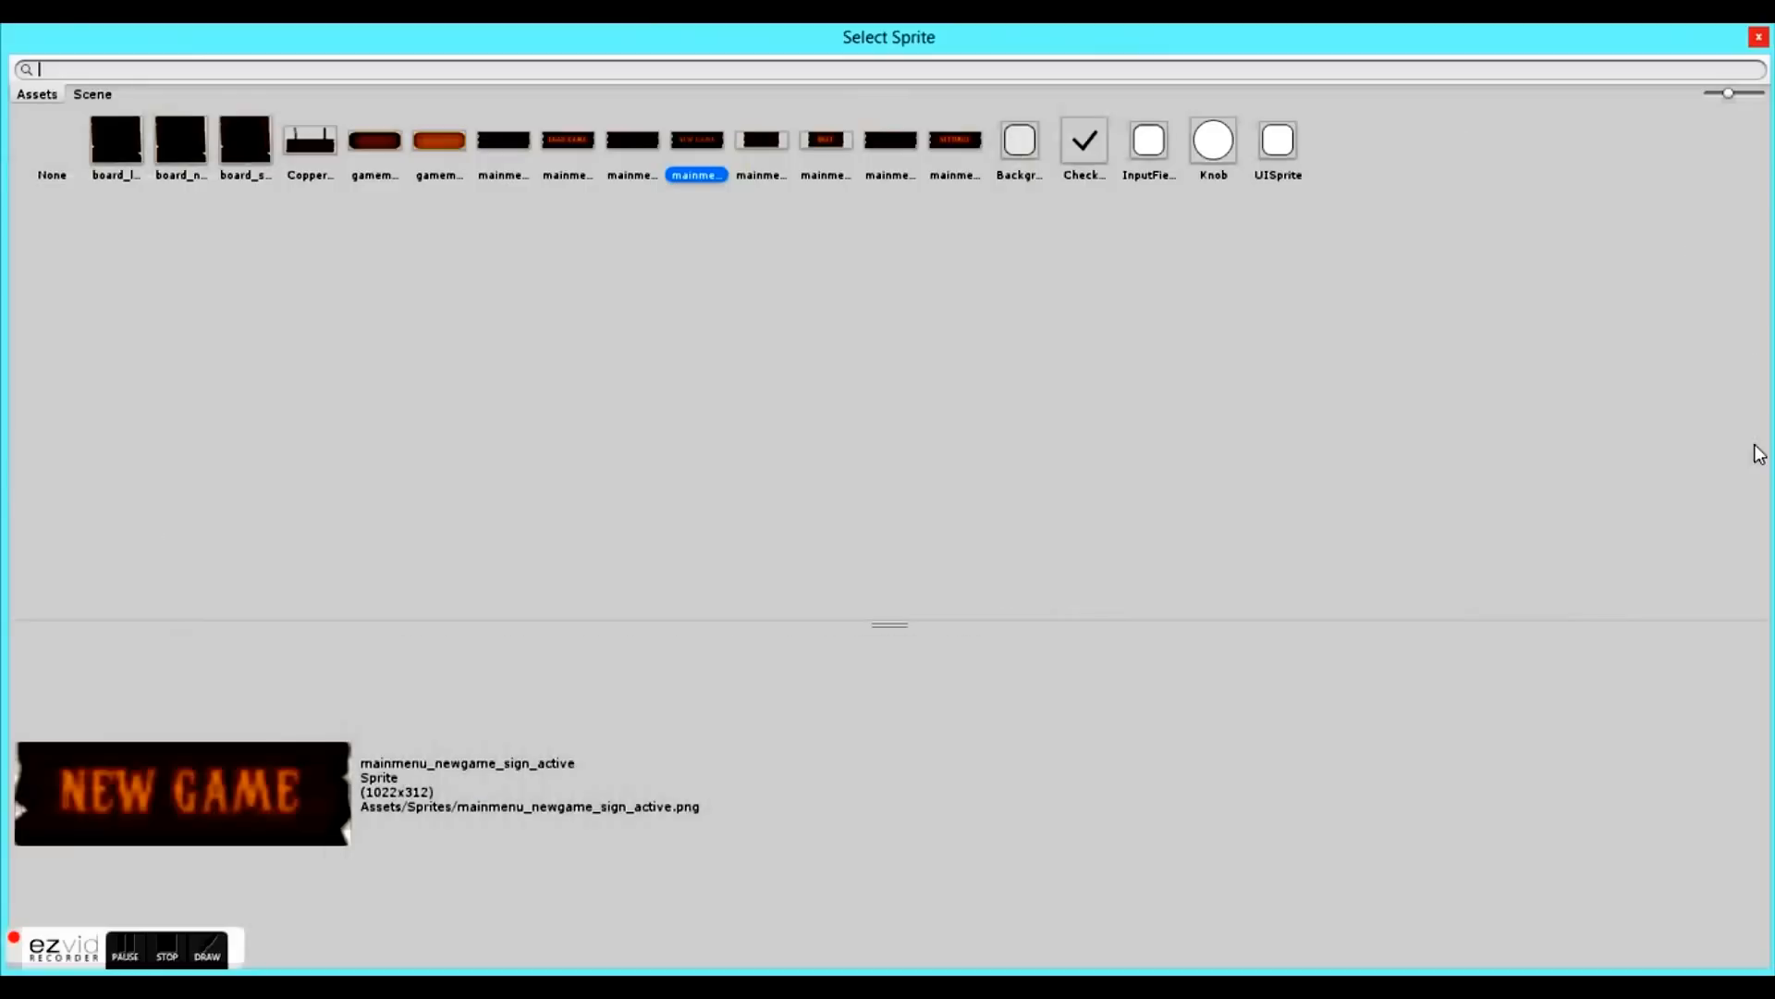
pyautogui.doubleClick(954, 140)
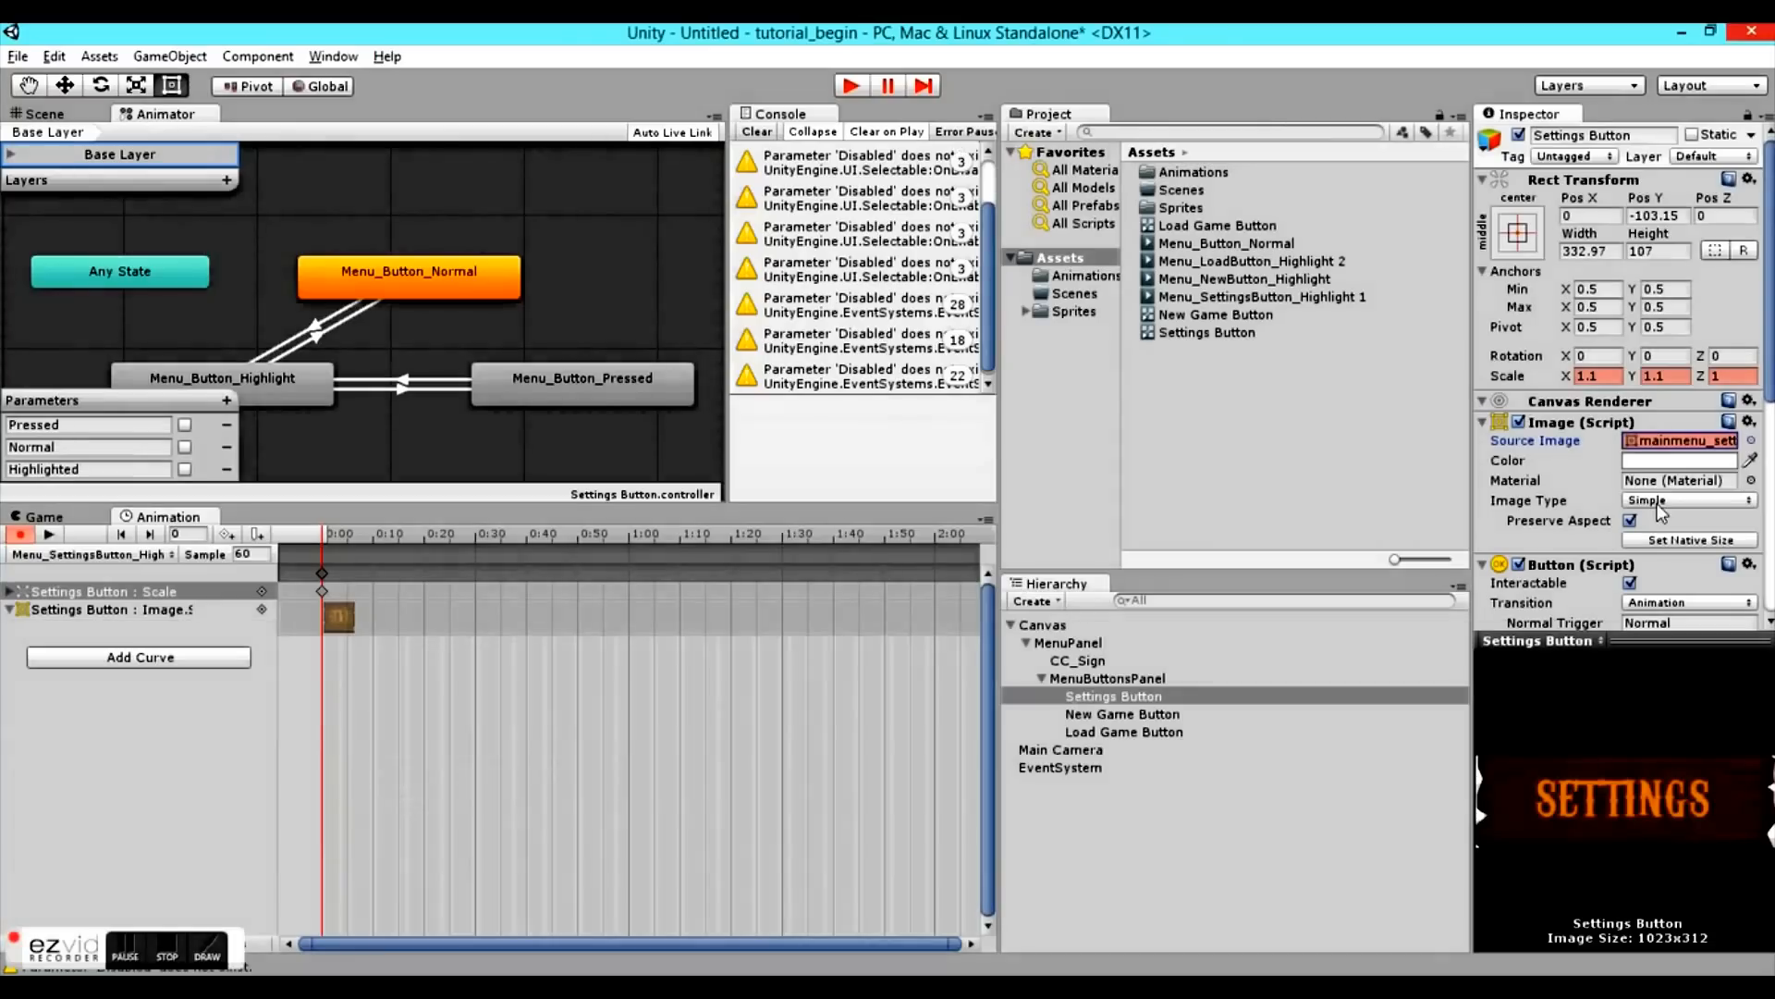
# - In the Load Game Button's Menu_LoadButton_Highlight 2 clip, record mainmenu_loadgame_sign_active as the source image at frame 0
pyautogui.click(1100, 732)
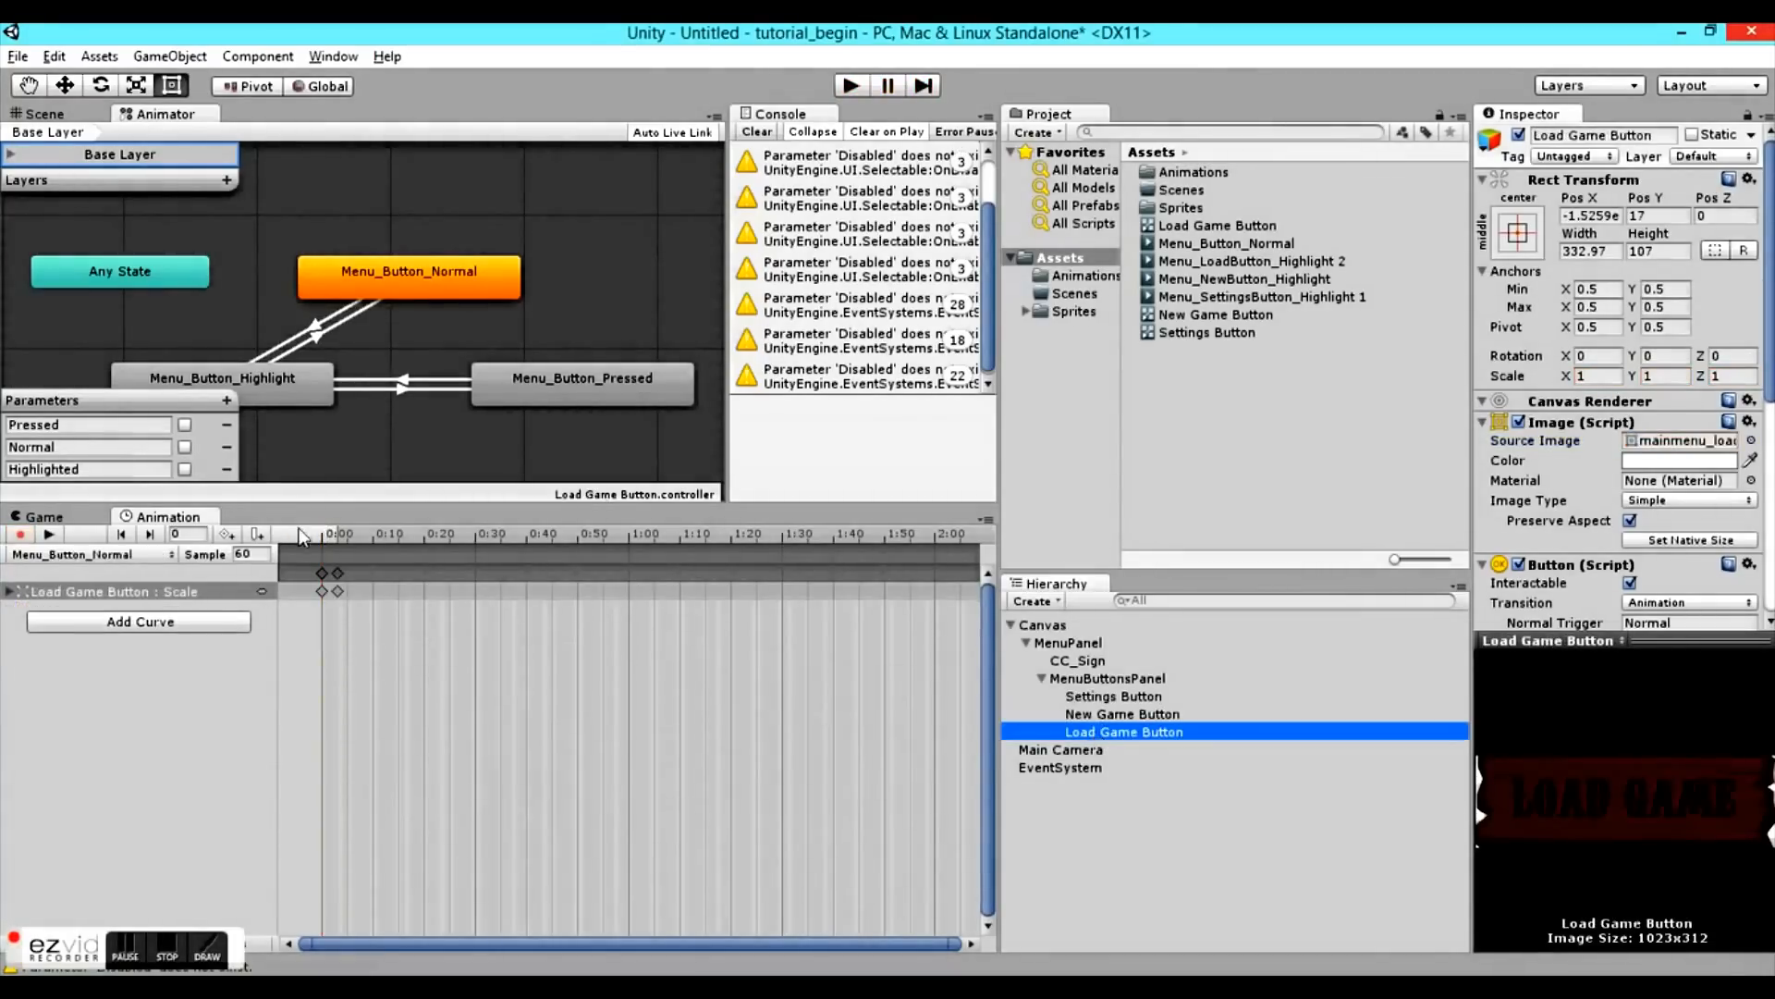
pyautogui.click(143, 584)
pyautogui.click(131, 560)
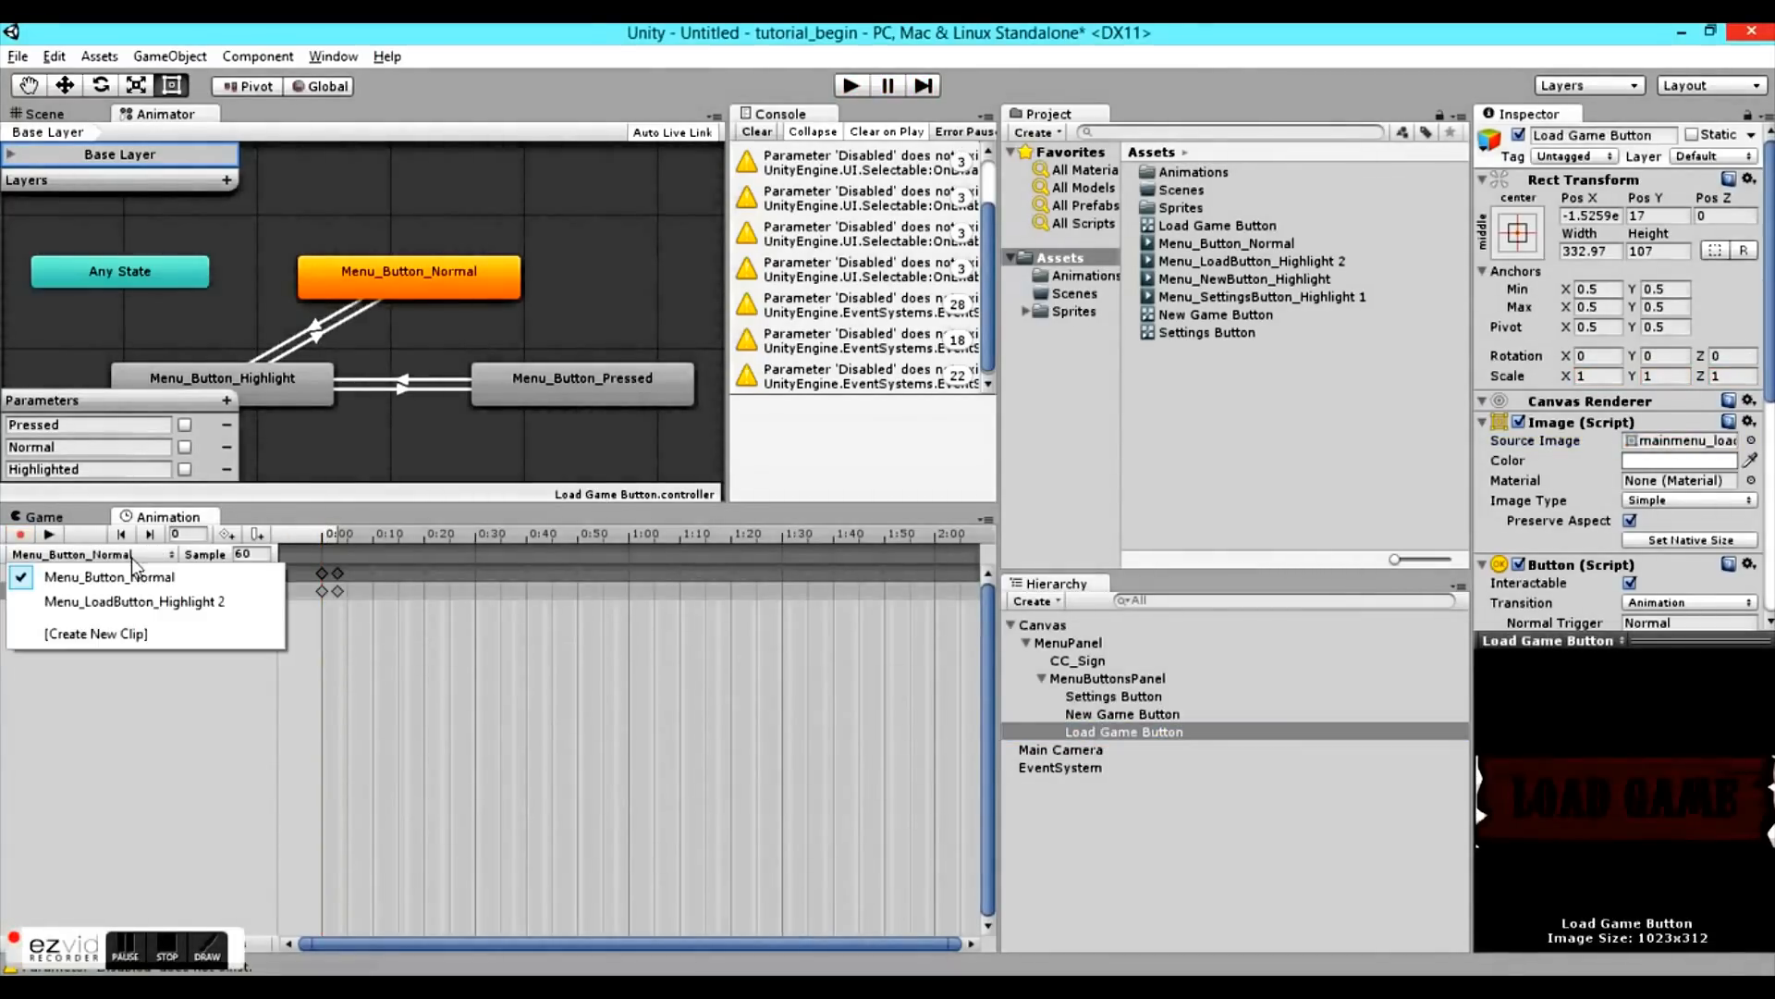
pyautogui.click(158, 599)
pyautogui.click(326, 538)
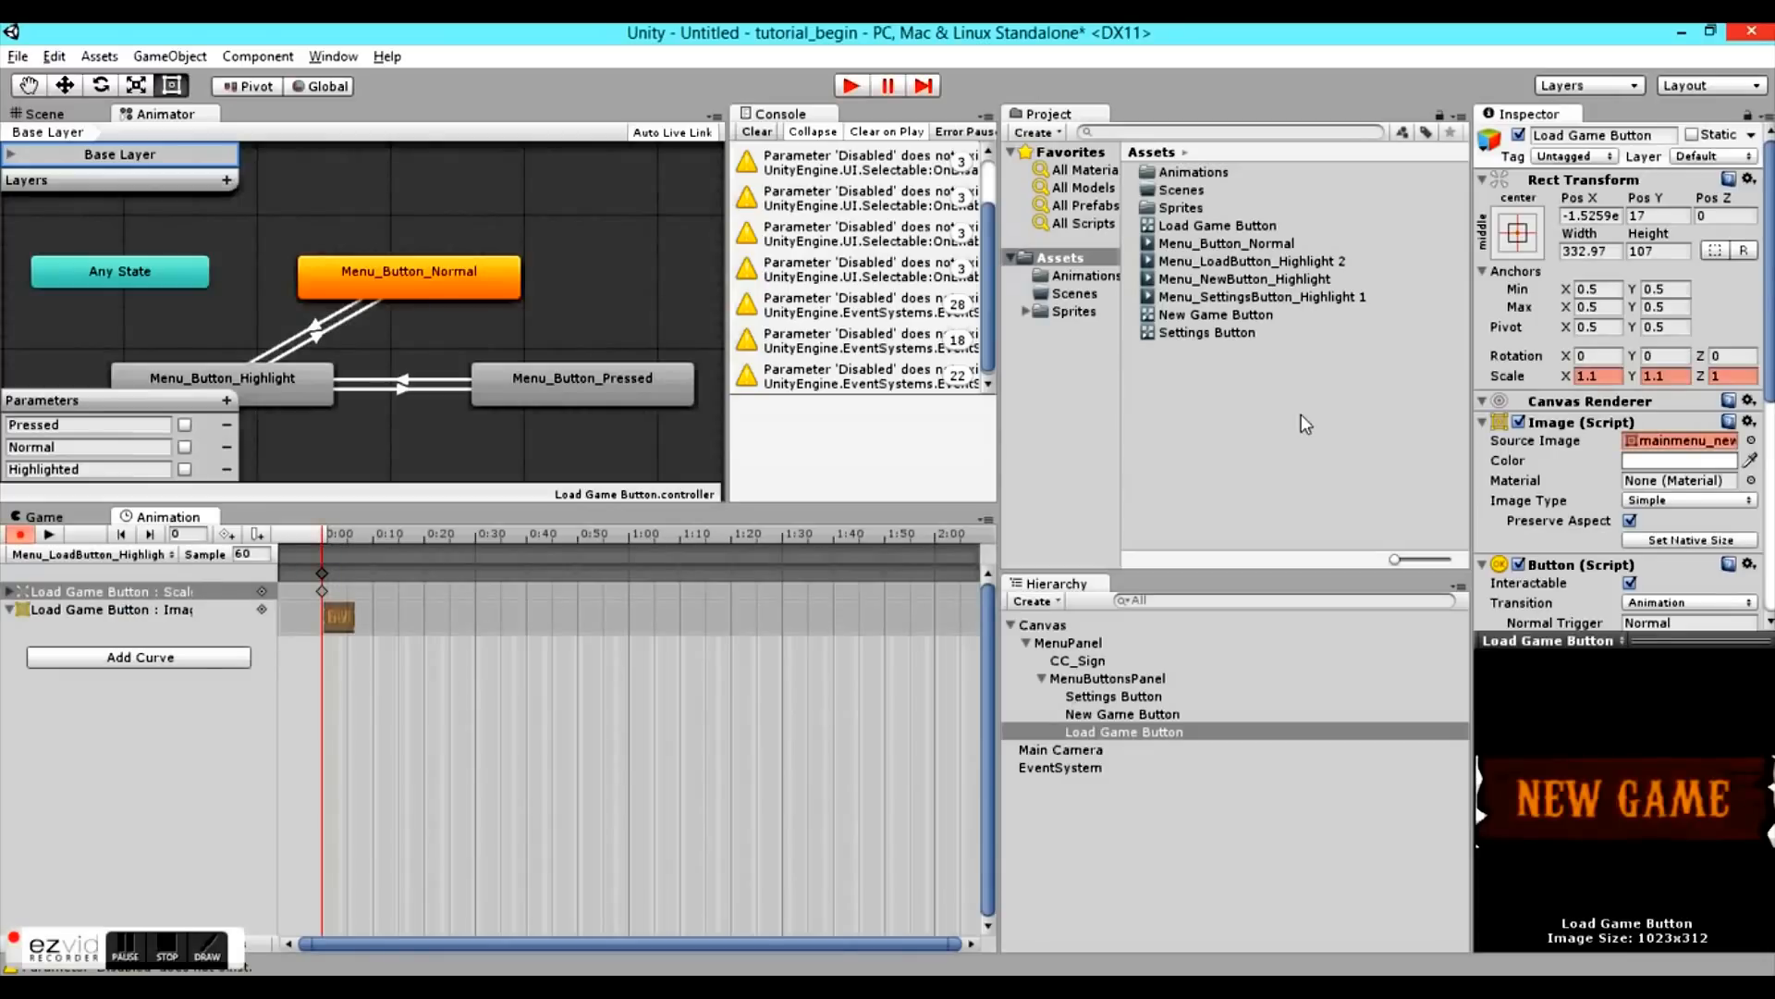
pyautogui.scroll(-2, 1757, 380)
pyautogui.click(1750, 376)
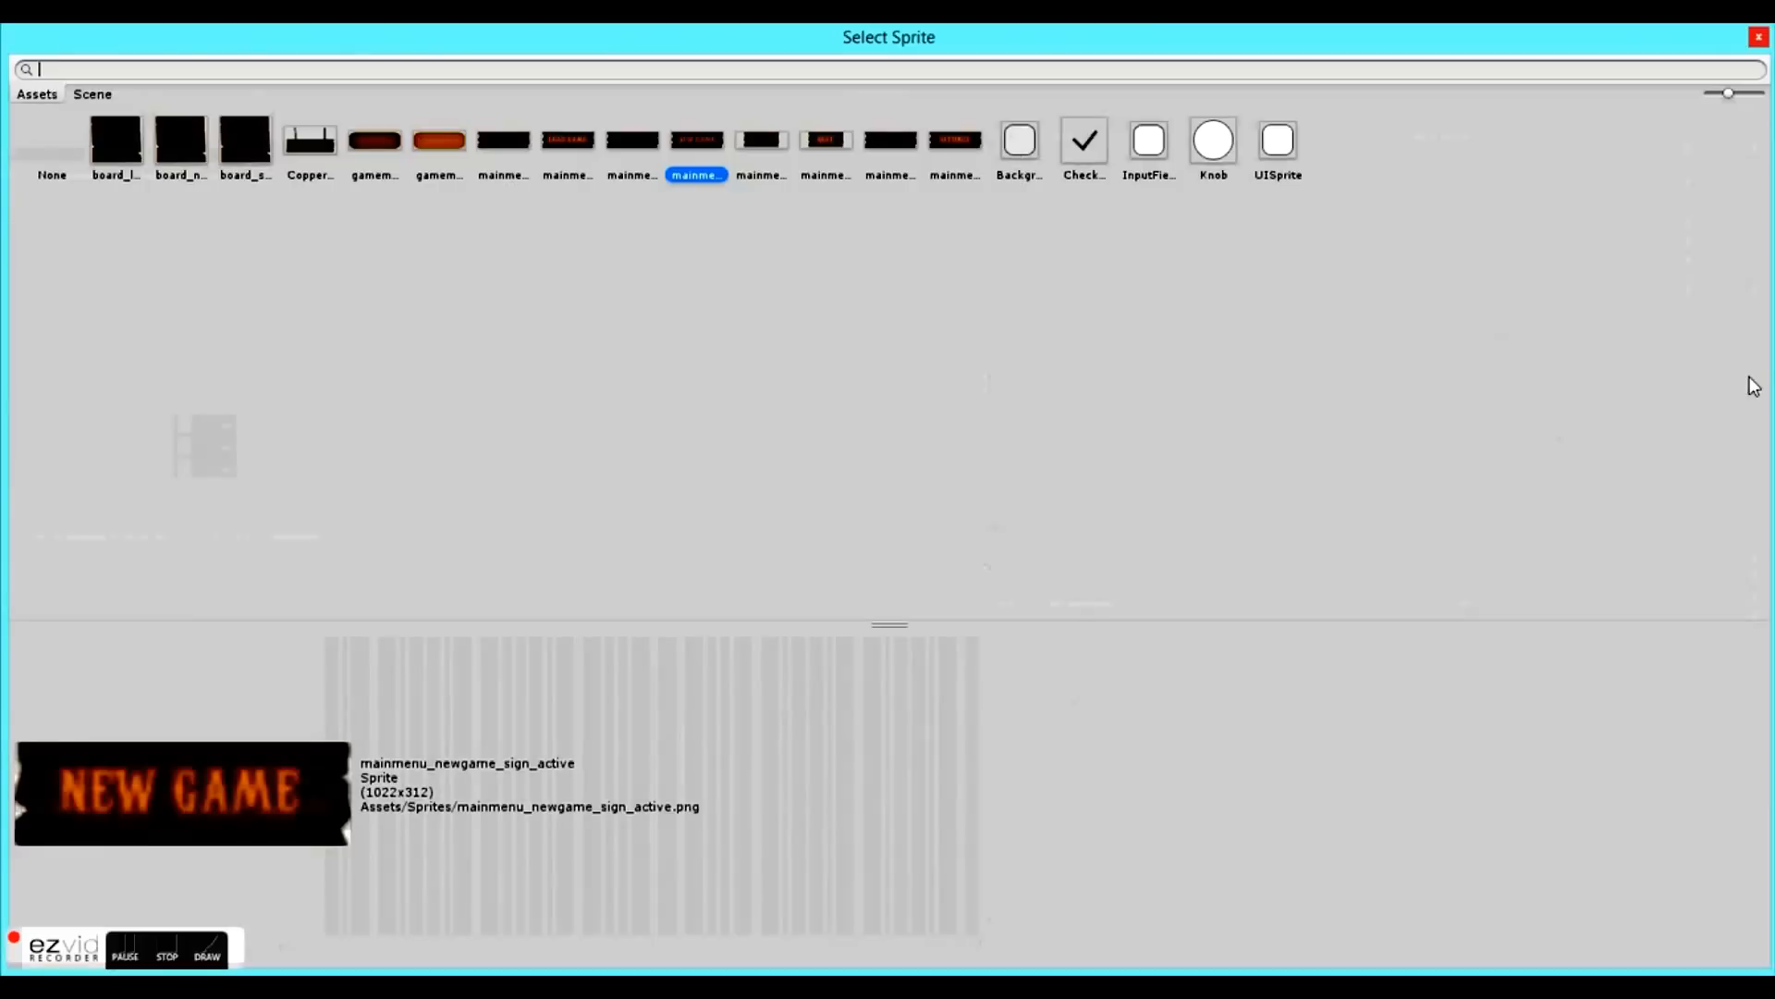
pyautogui.click(560, 146)
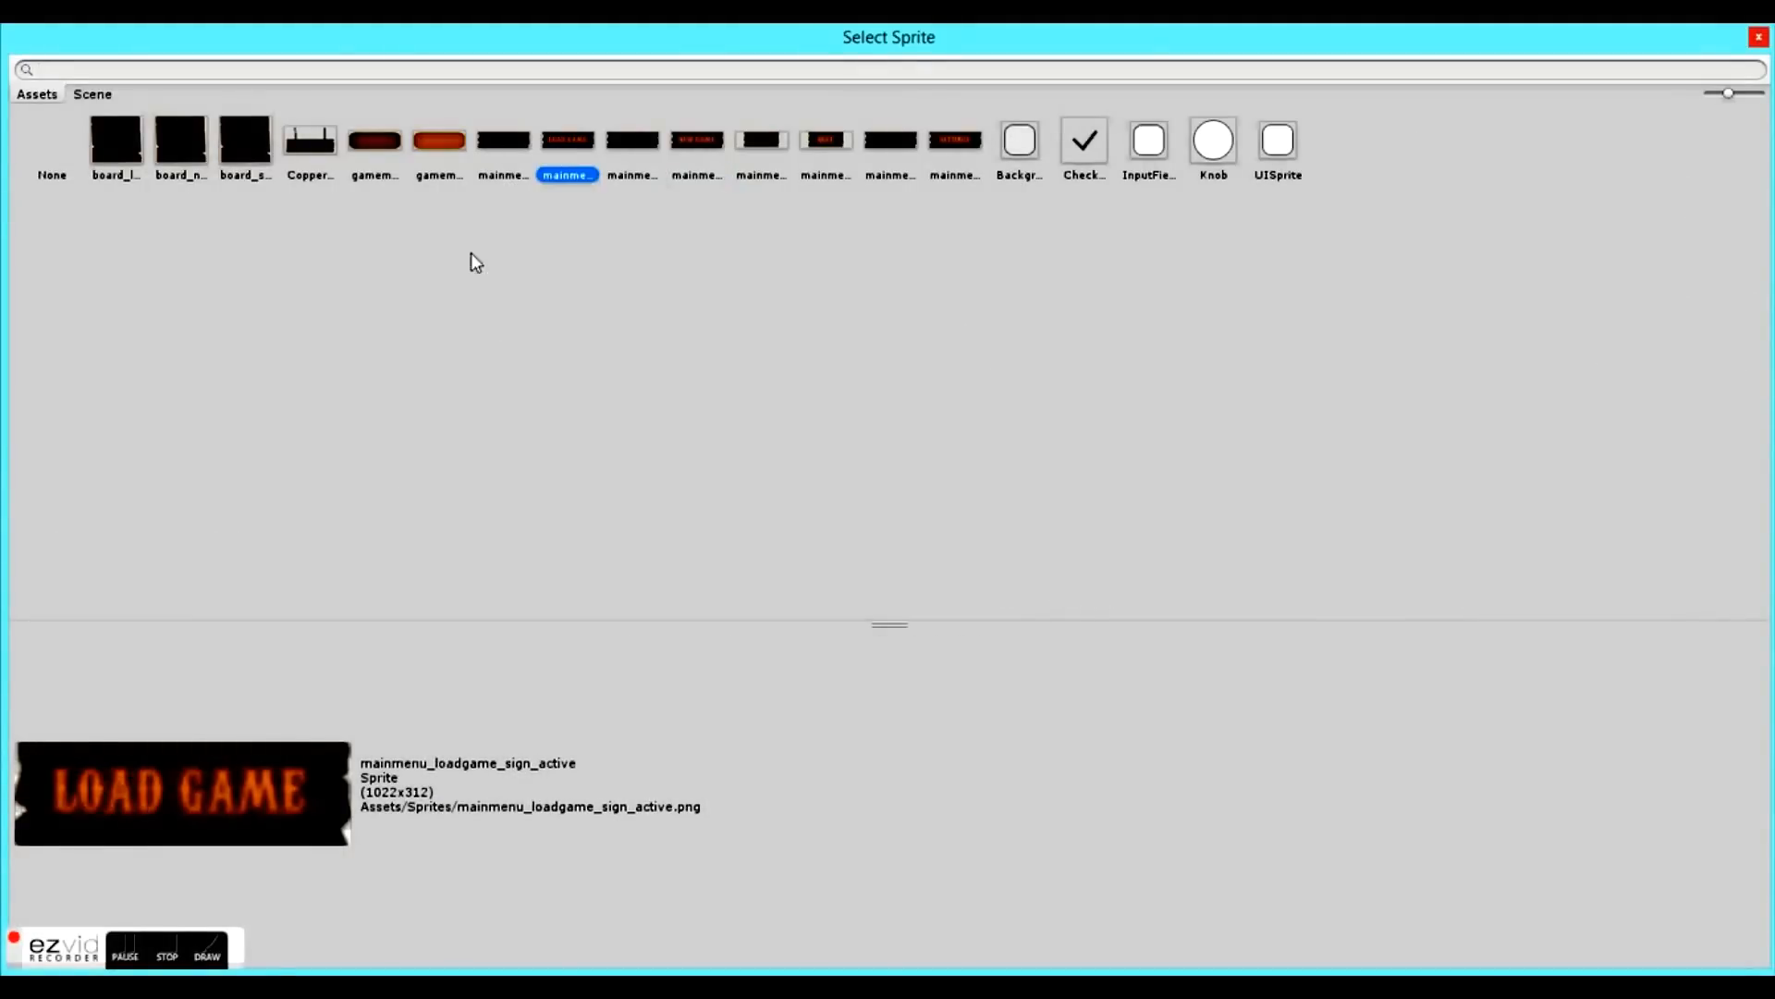
pyautogui.doubleClick(567, 143)
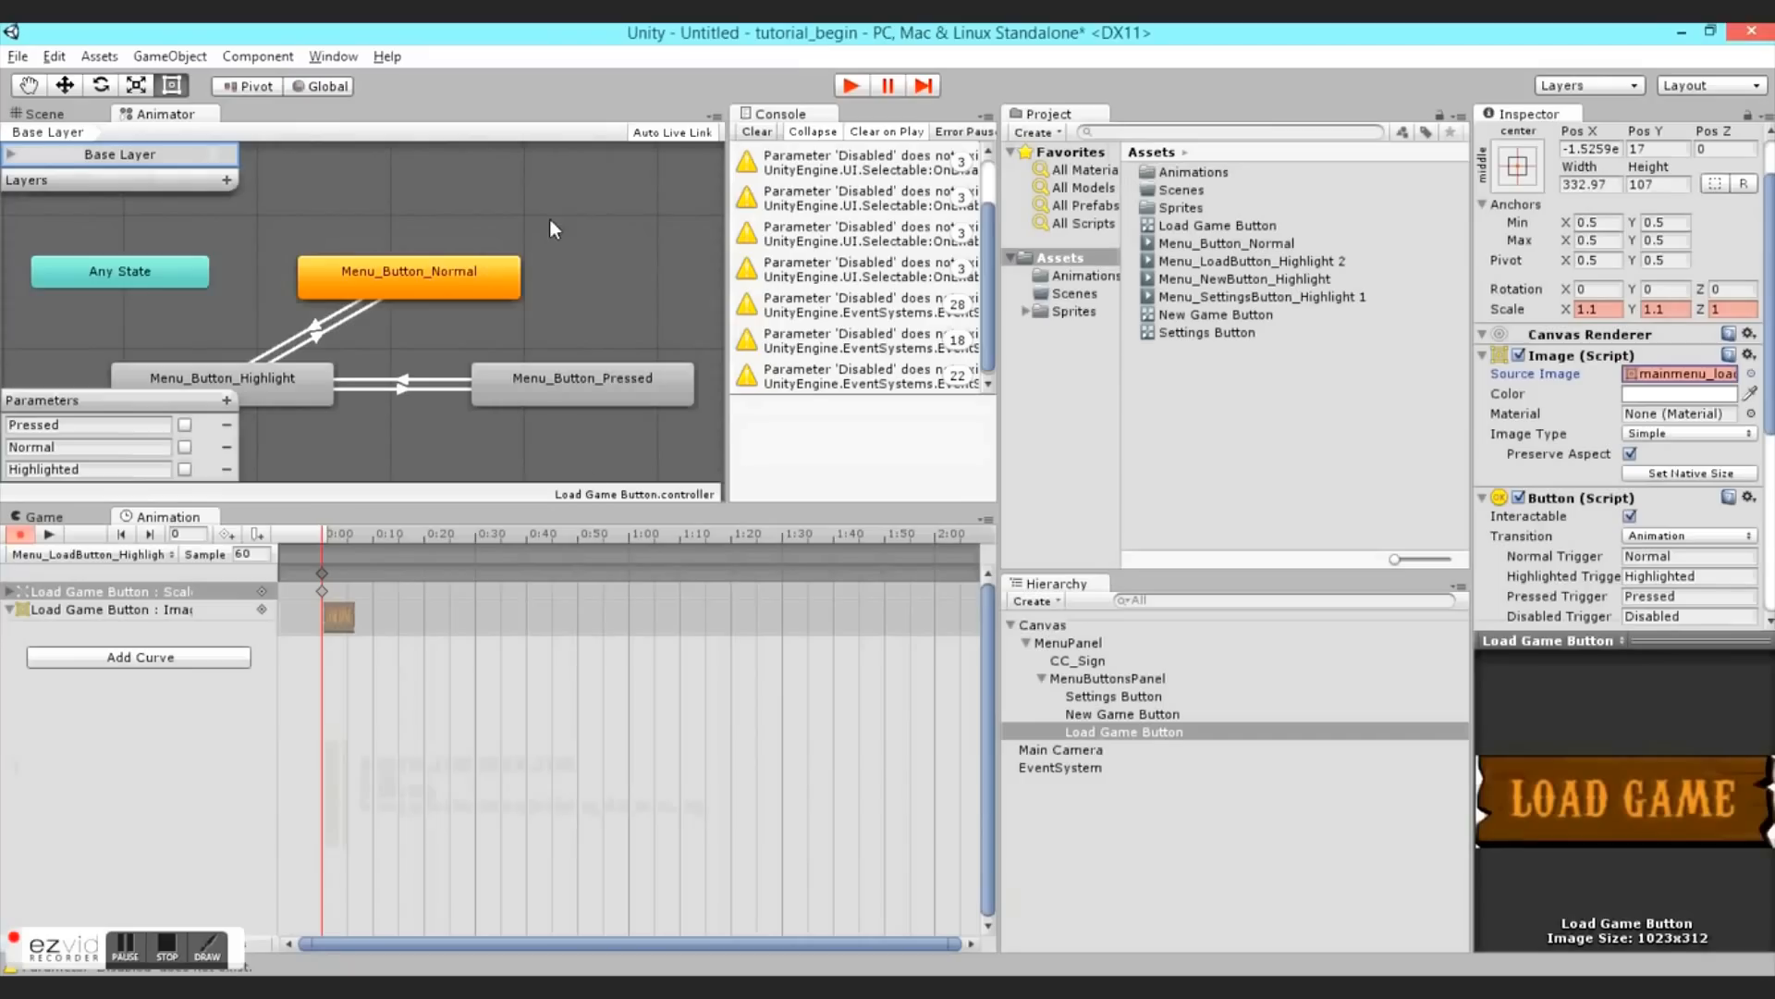
# - Play the scene to test the button highlights, stop it, and view the menu in the Game view
pyautogui.click(845, 85)
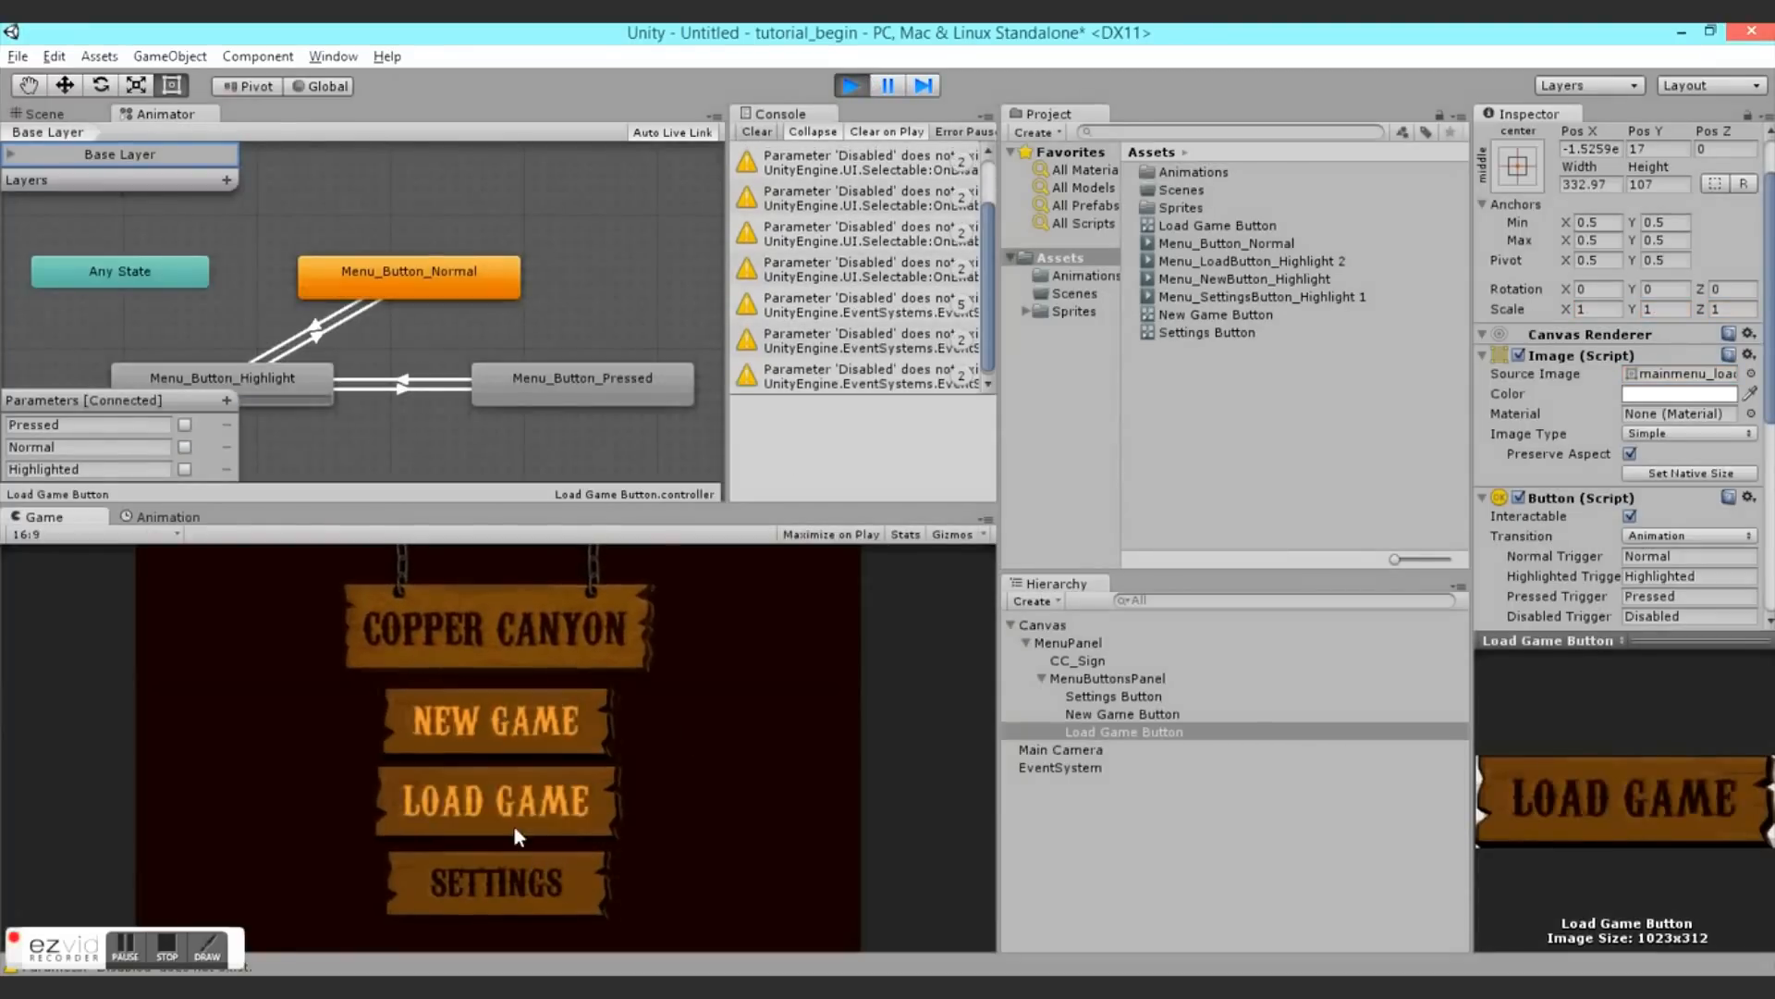
pyautogui.click(845, 85)
pyautogui.click(1123, 680)
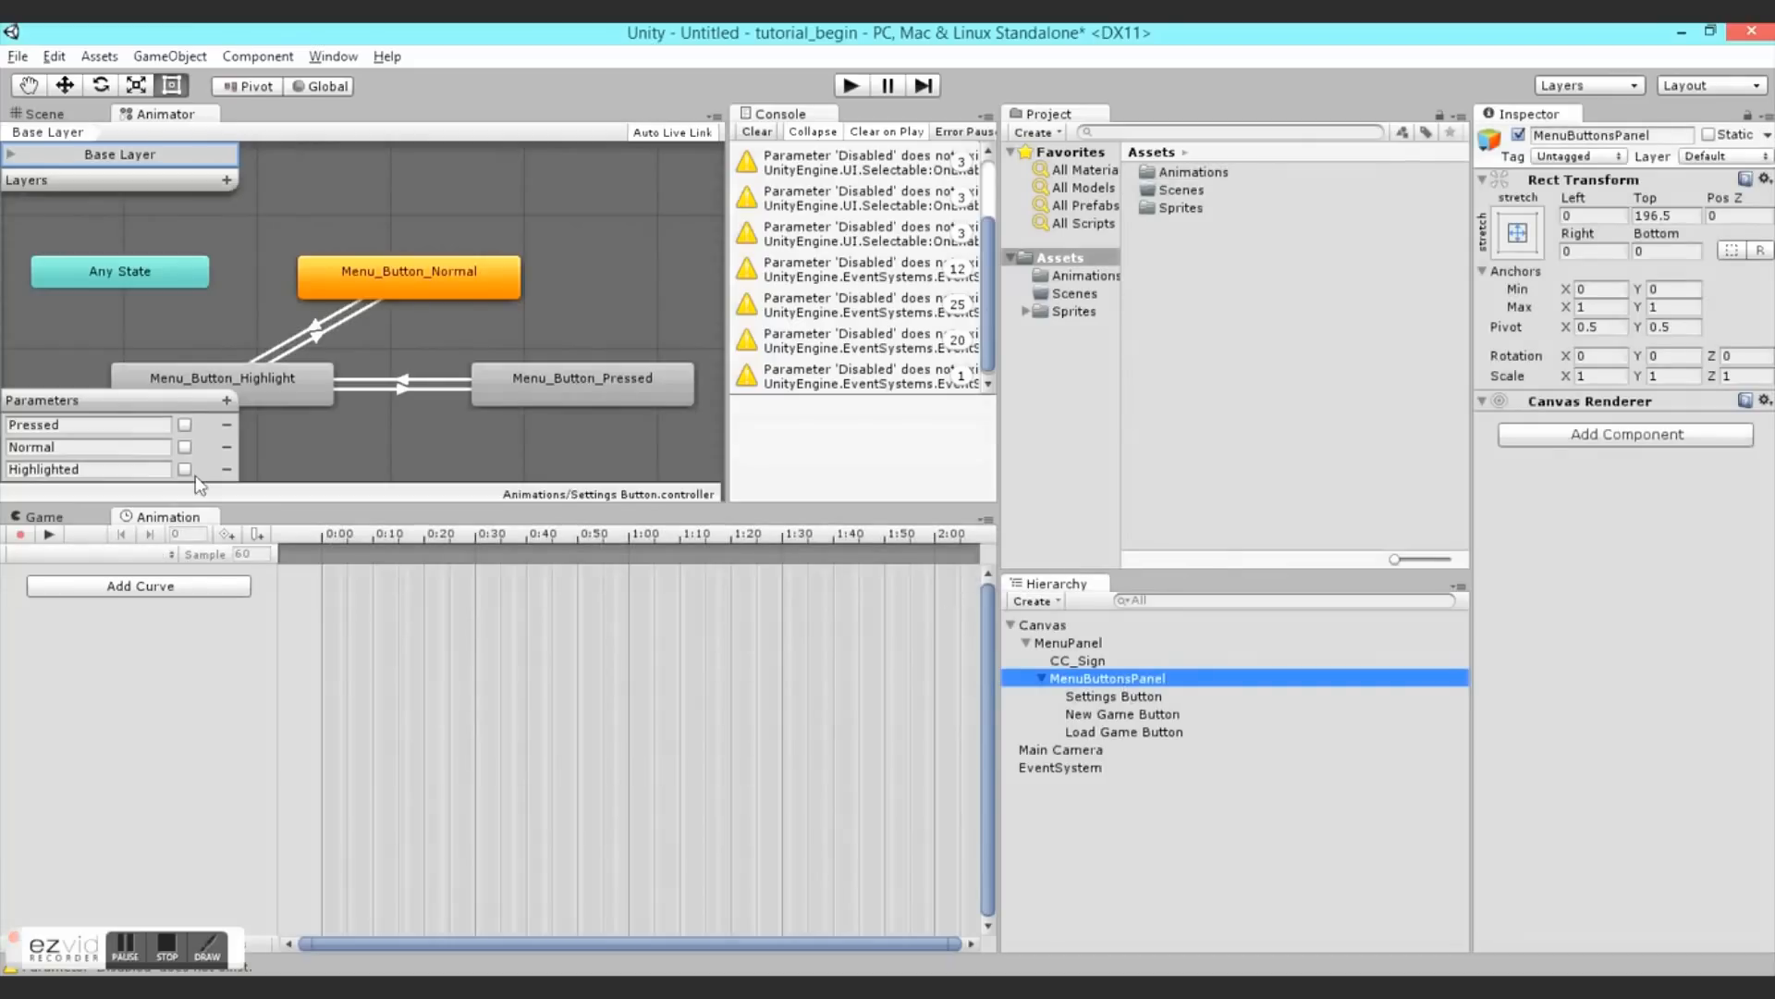
pyautogui.click(43, 519)
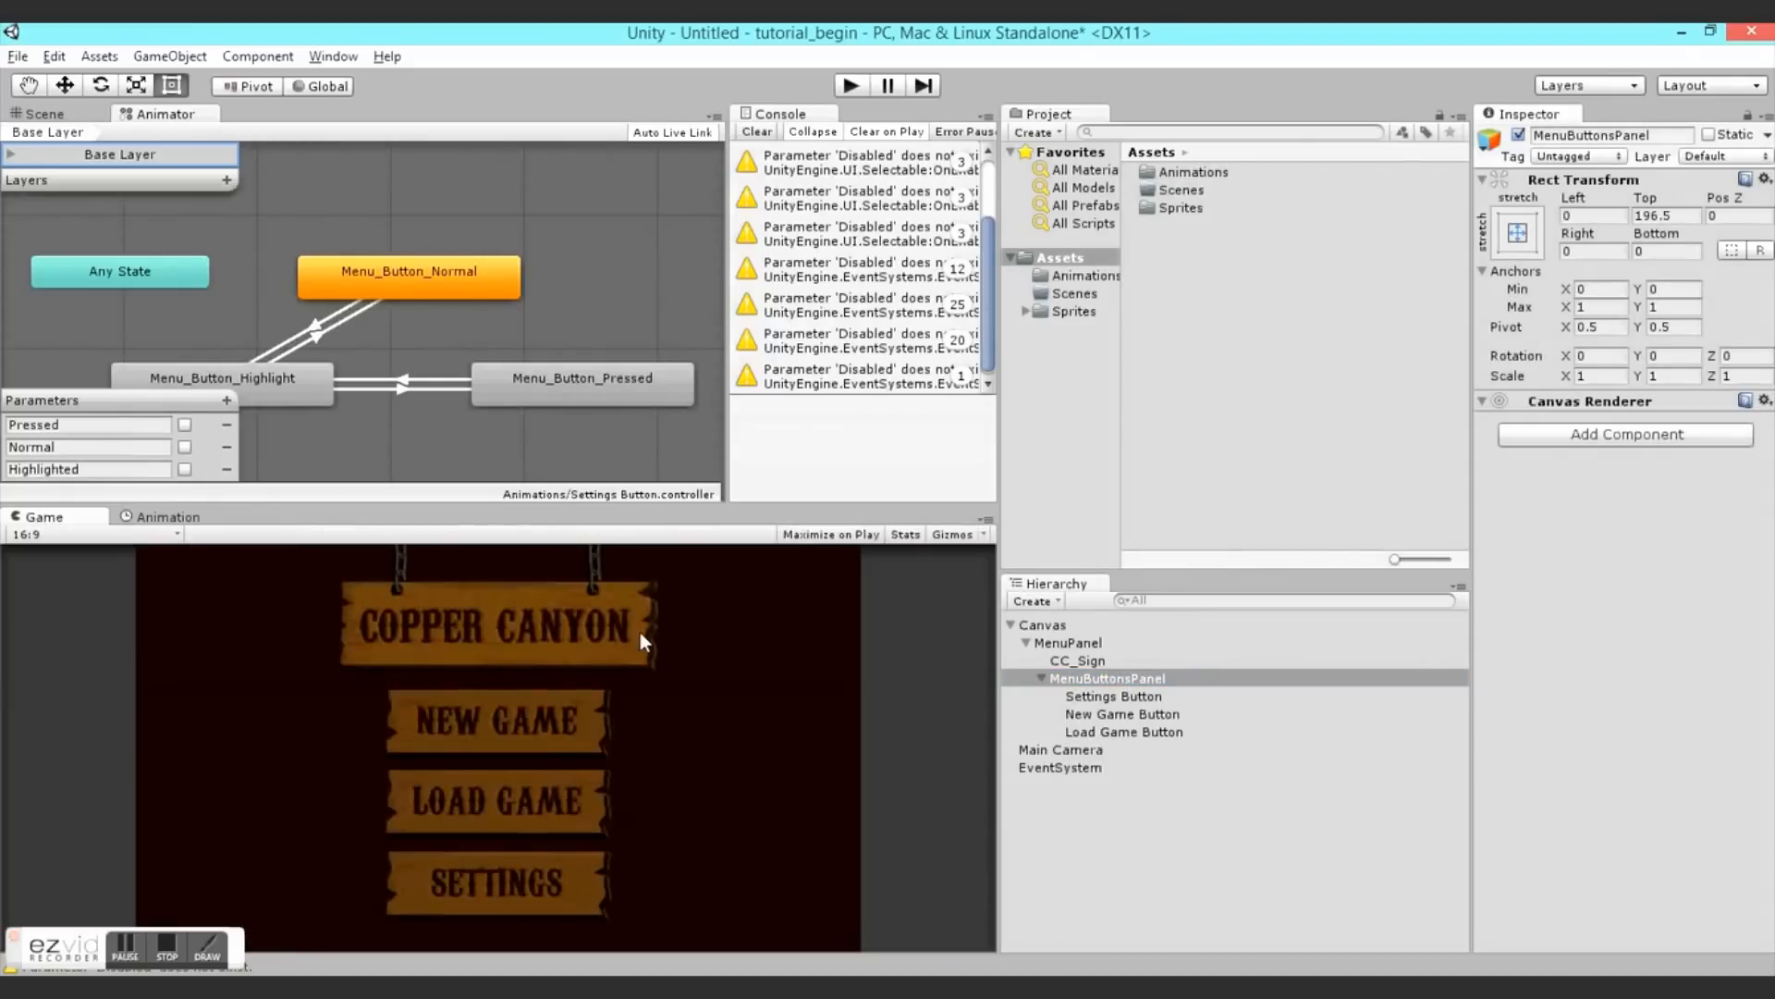
# - Add a UI Image under MenuPanel with the board_loadgame sprite as source and its aspect ratio preserved
pyautogui.click(1041, 676)
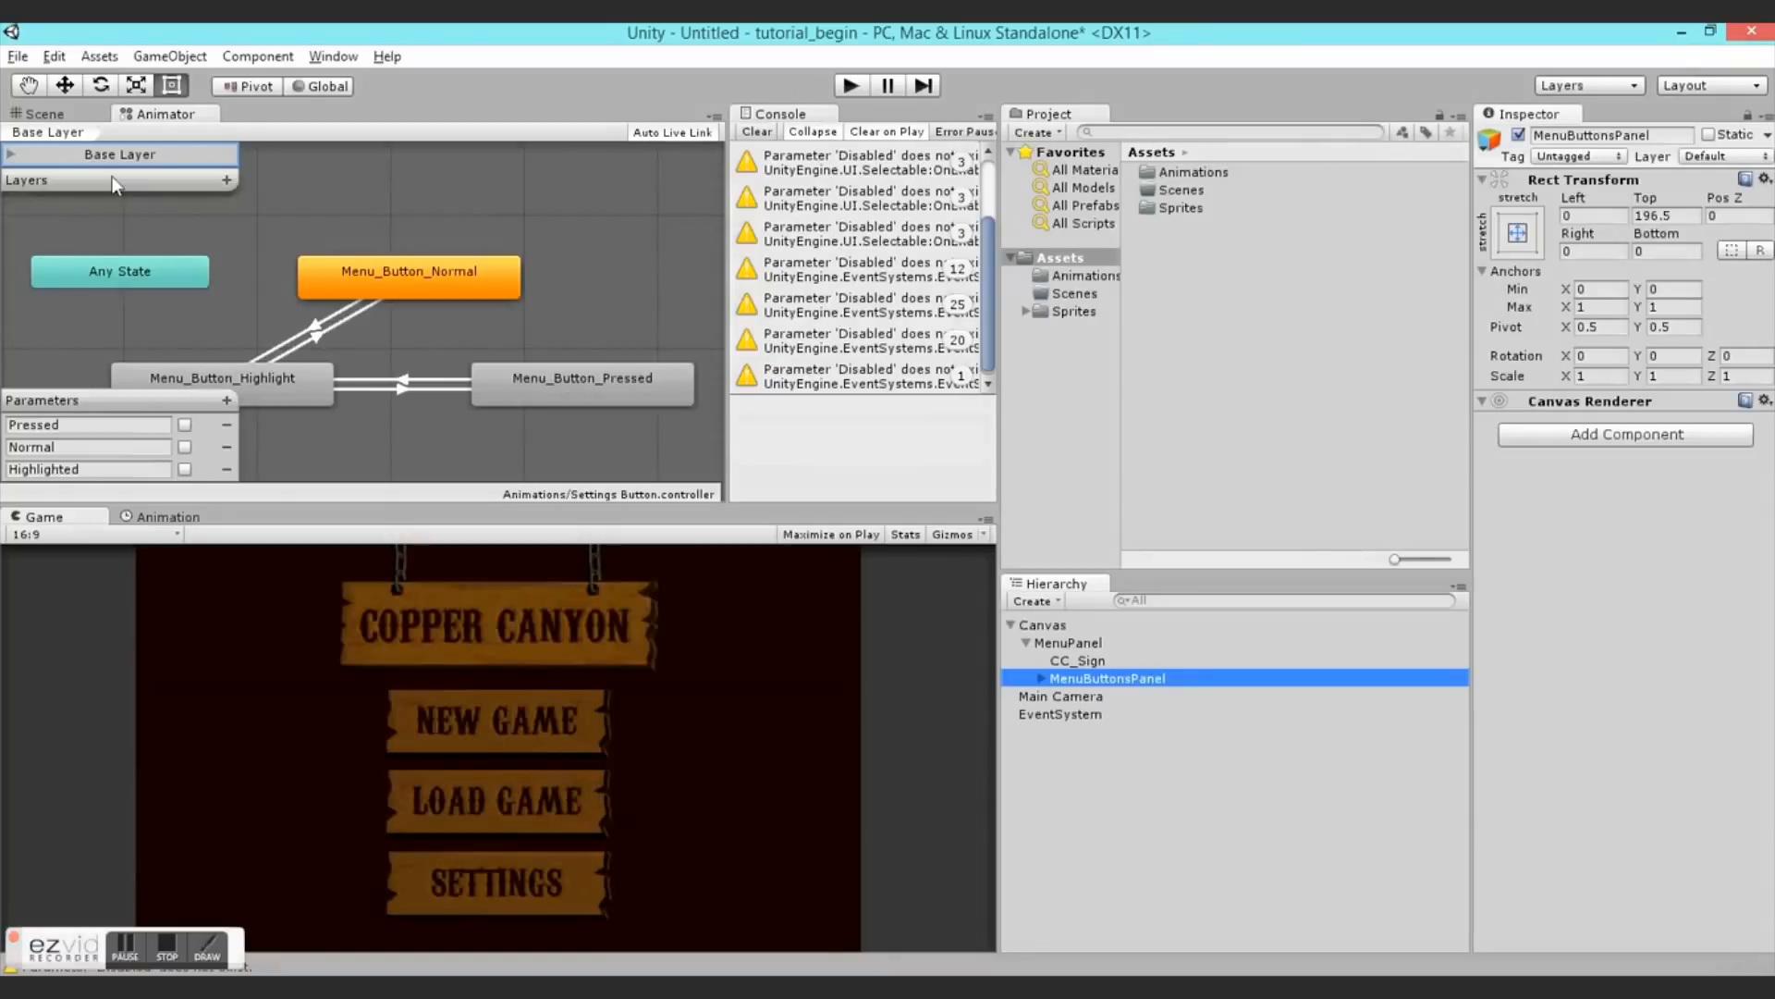
pyautogui.click(44, 113)
pyautogui.scroll(-2, 479, 325)
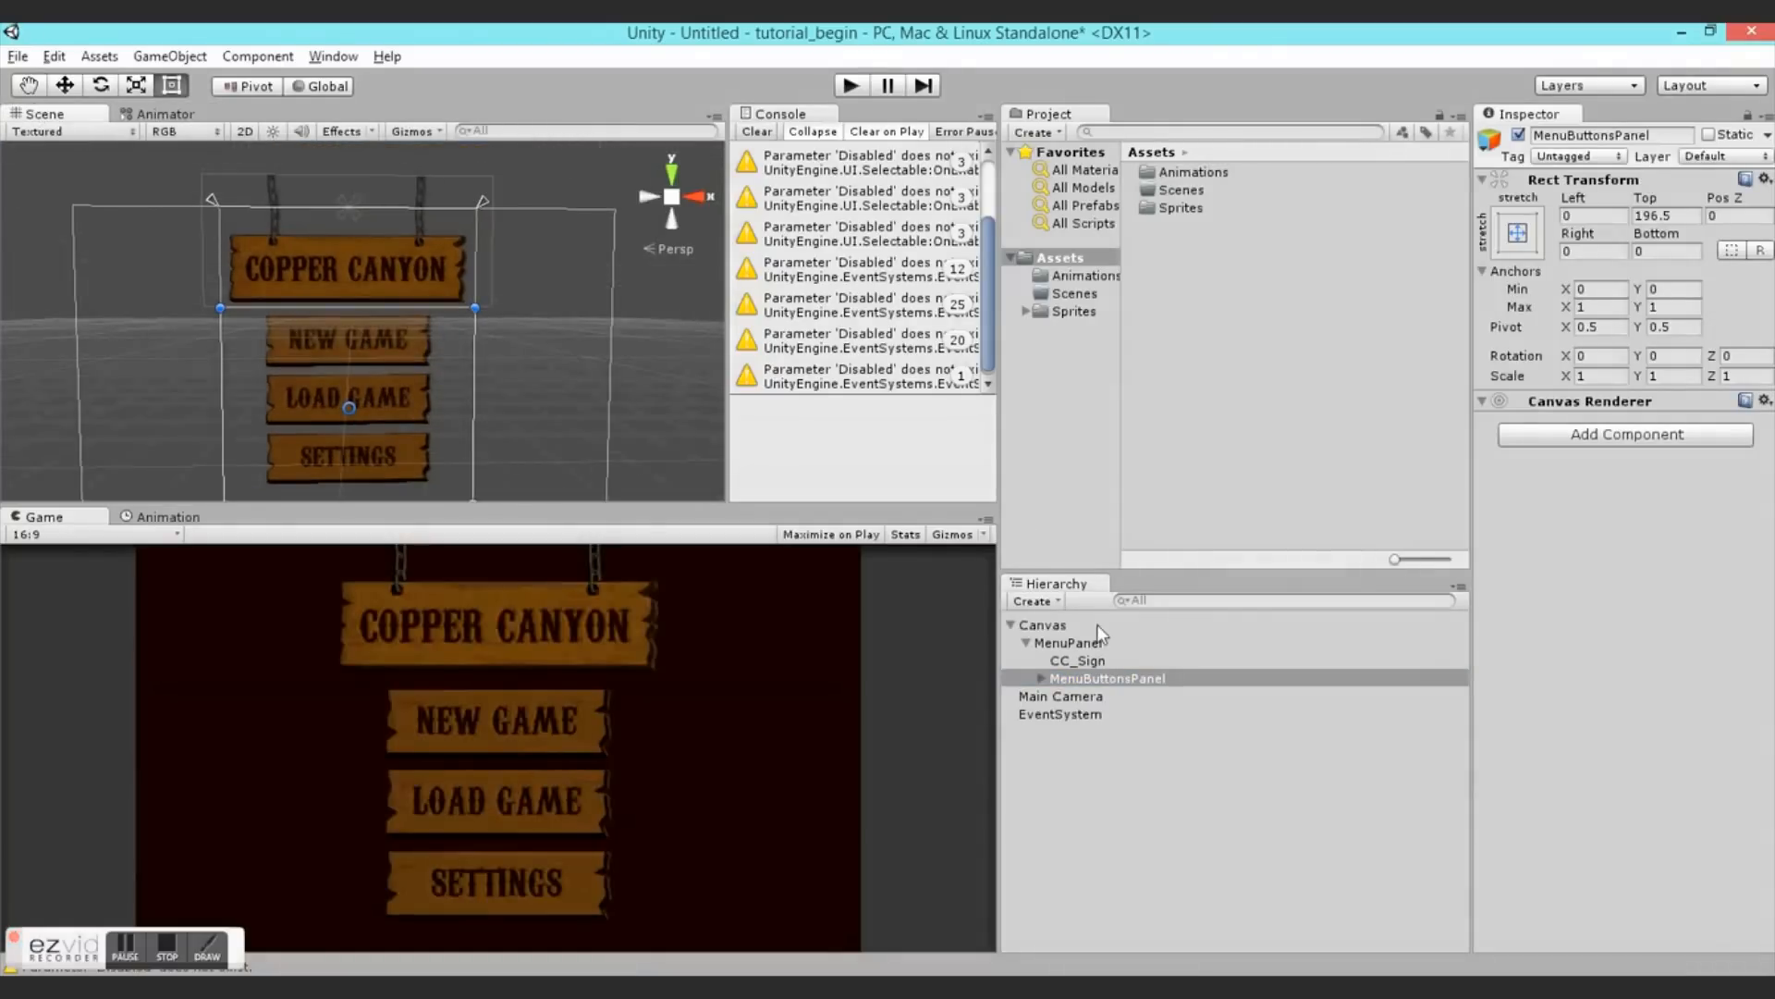
pyautogui.rightClick(1076, 639)
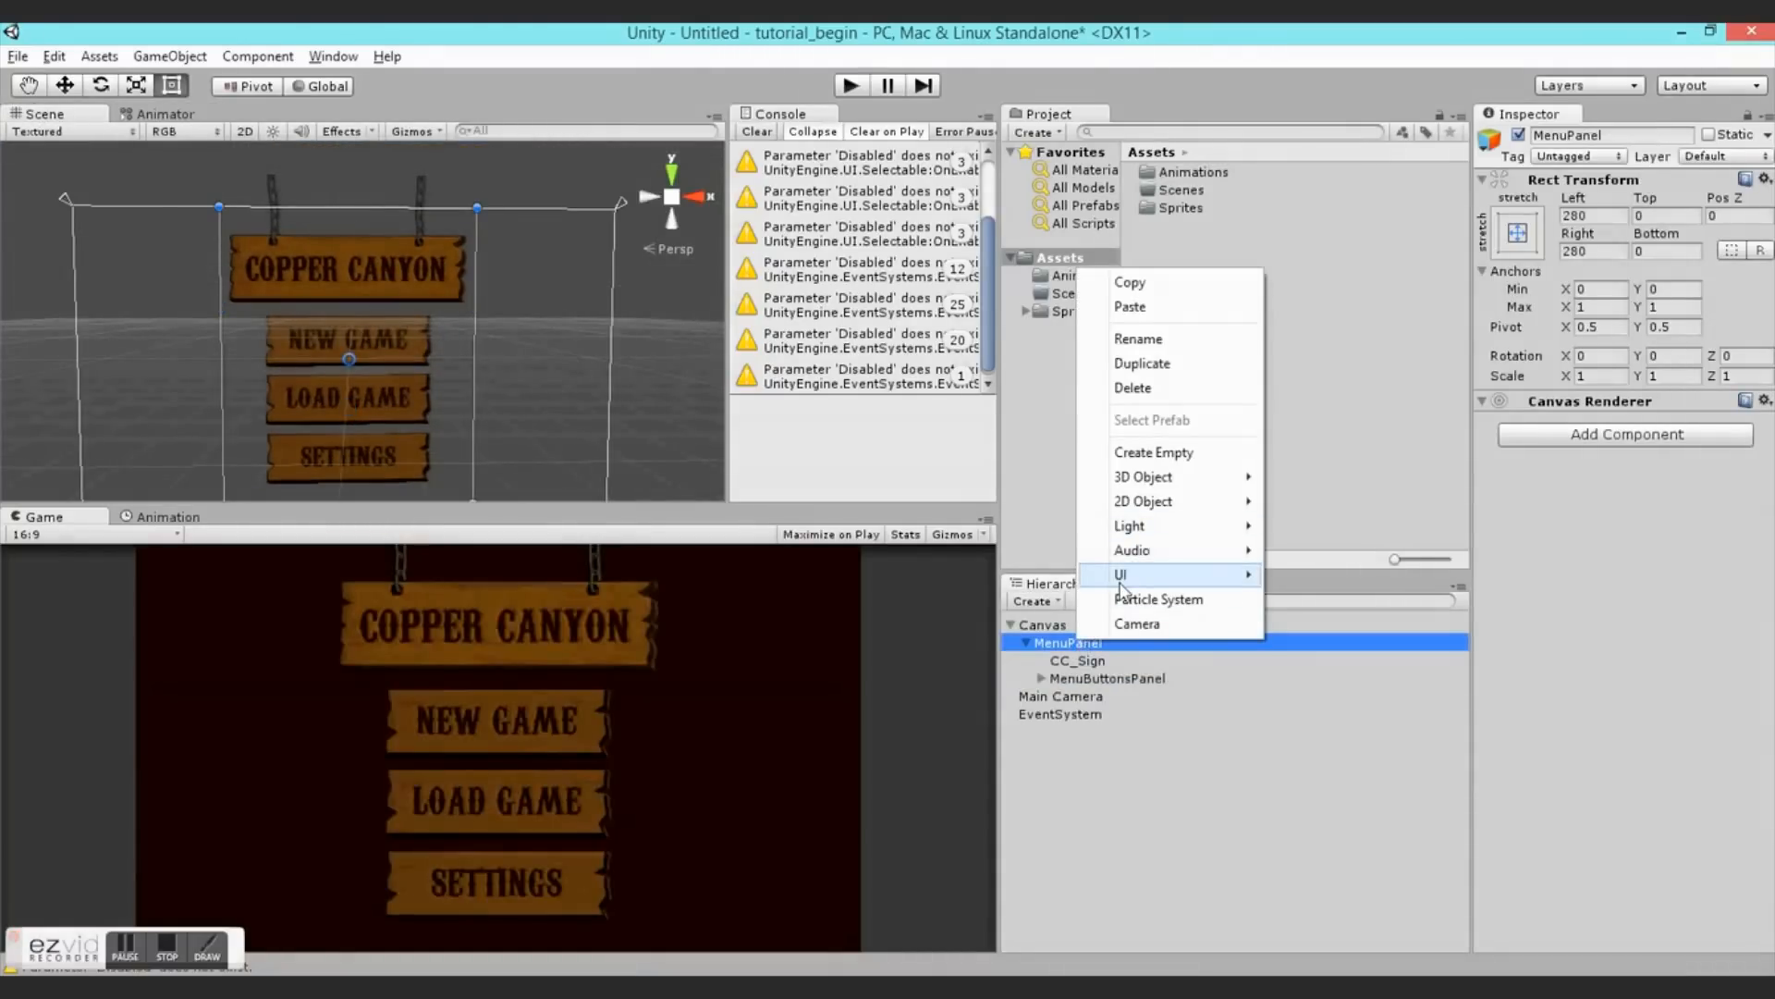
pyautogui.moveTo(1123, 574)
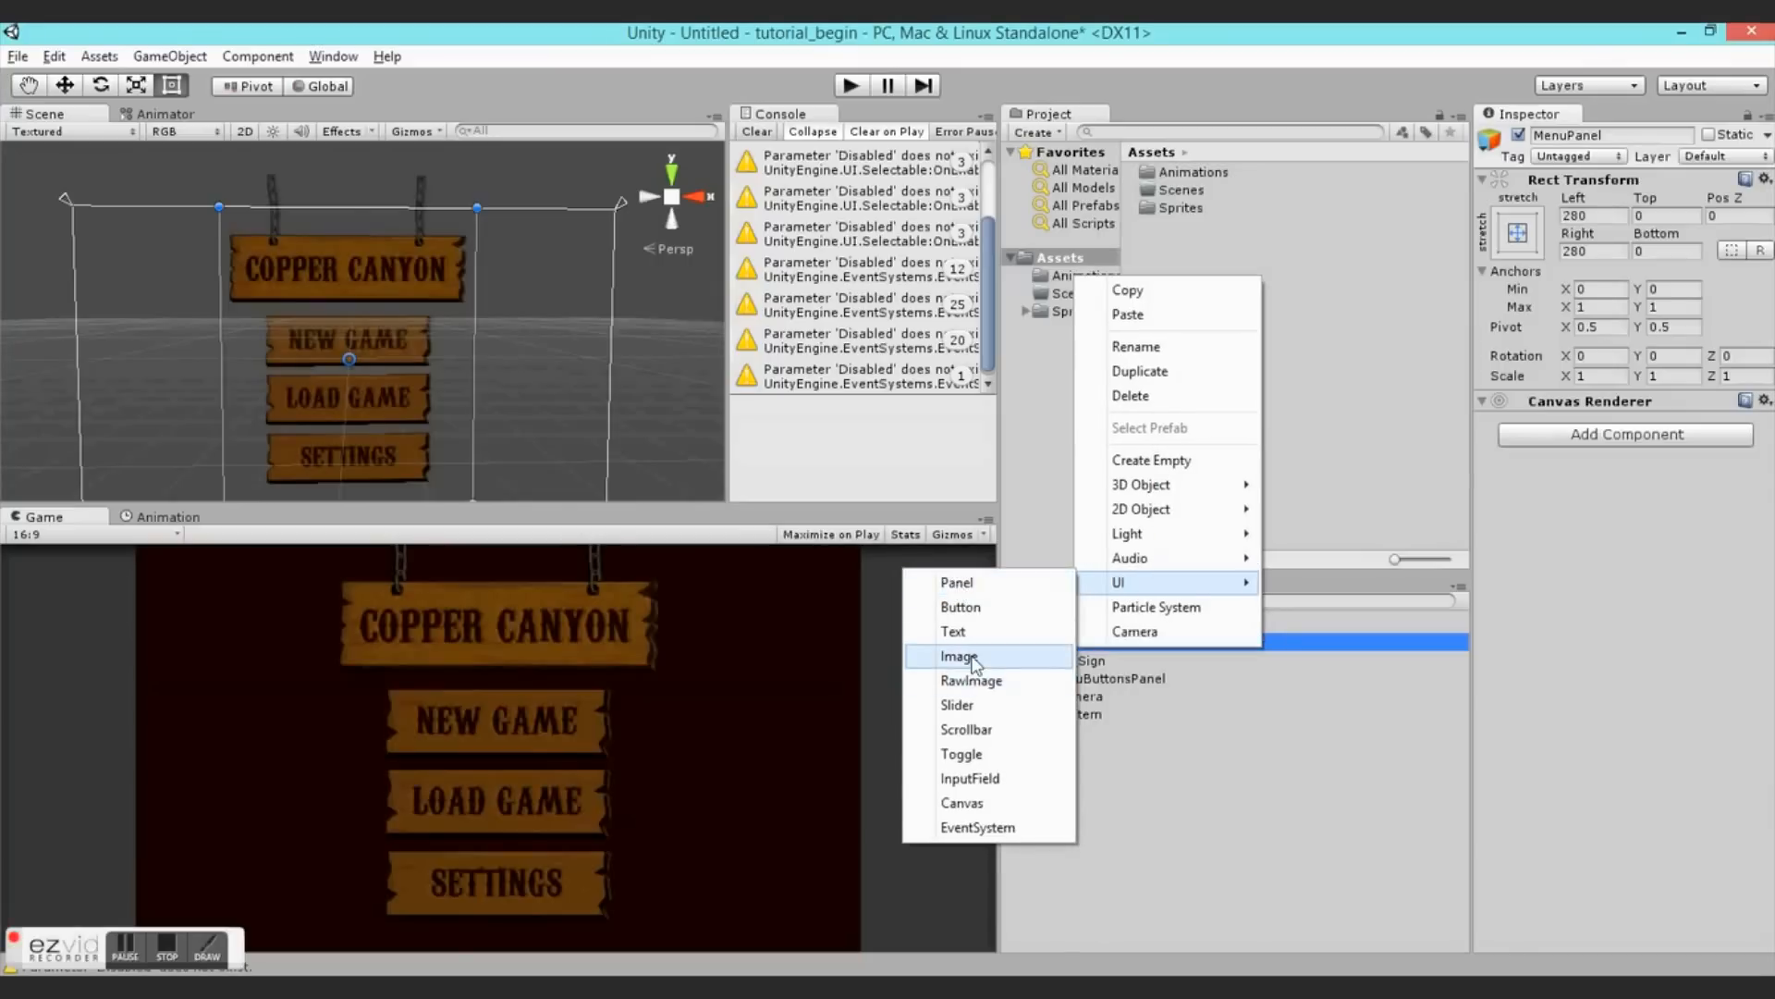
pyautogui.click(966, 648)
pyautogui.click(1767, 441)
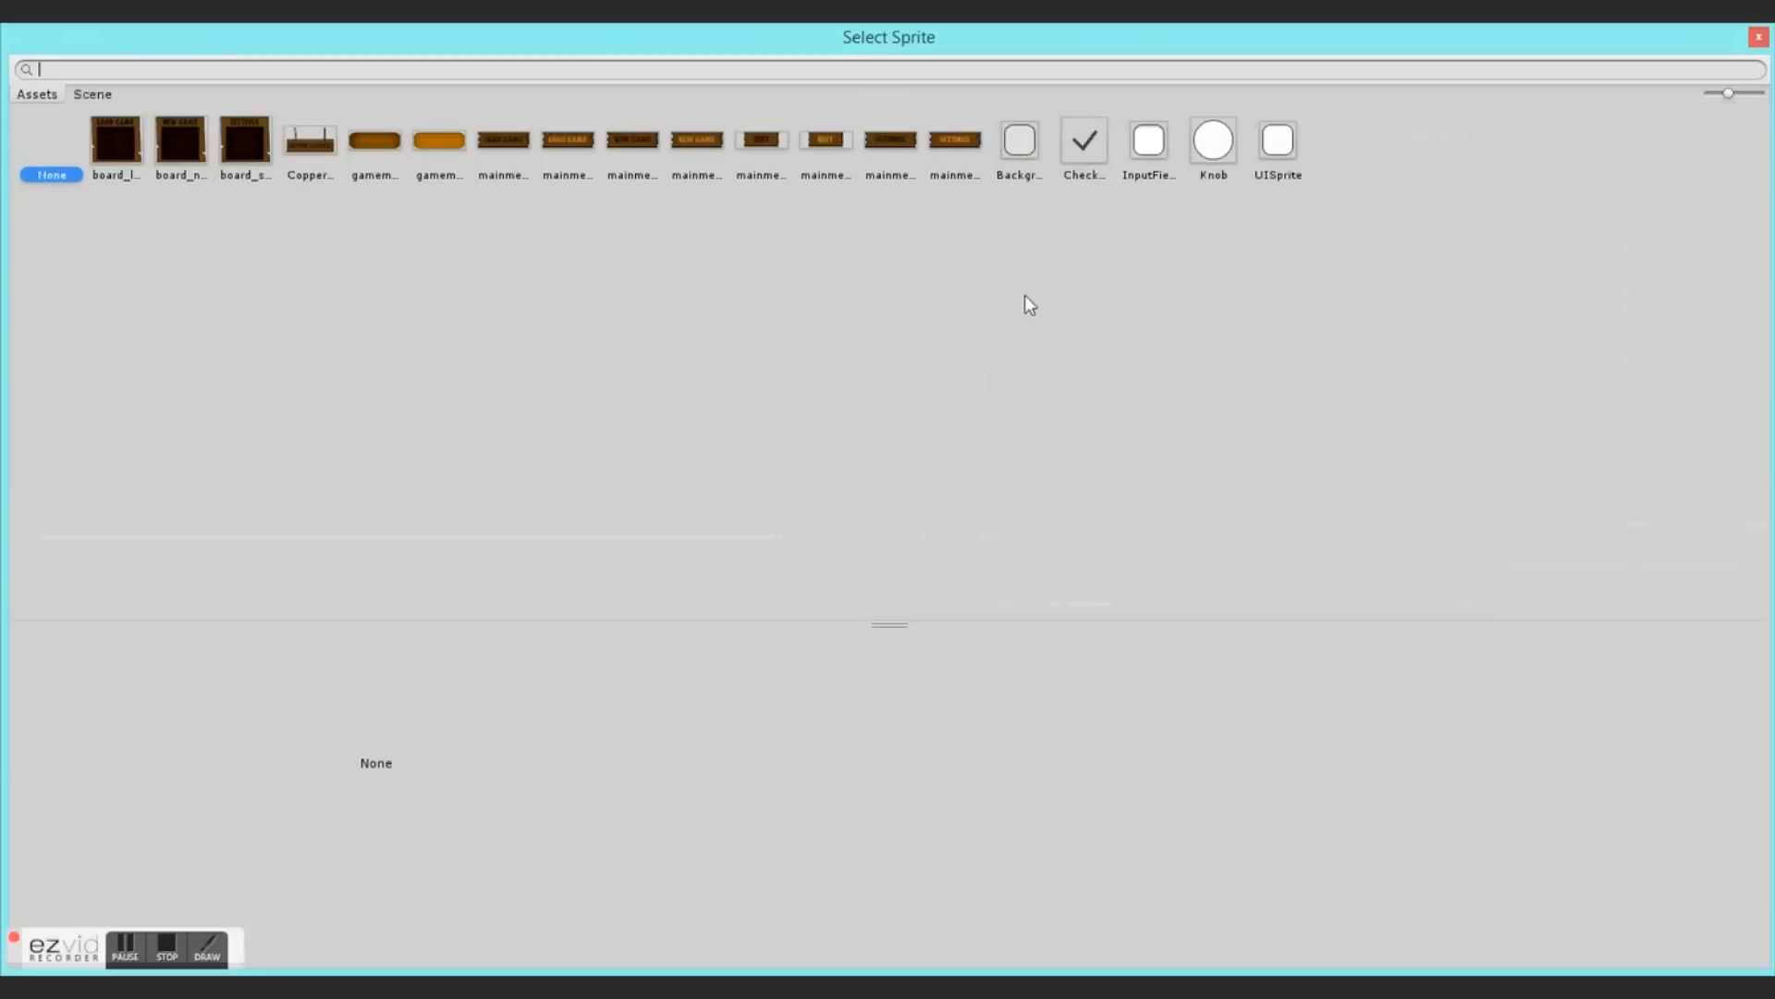
pyautogui.doubleClick(107, 159)
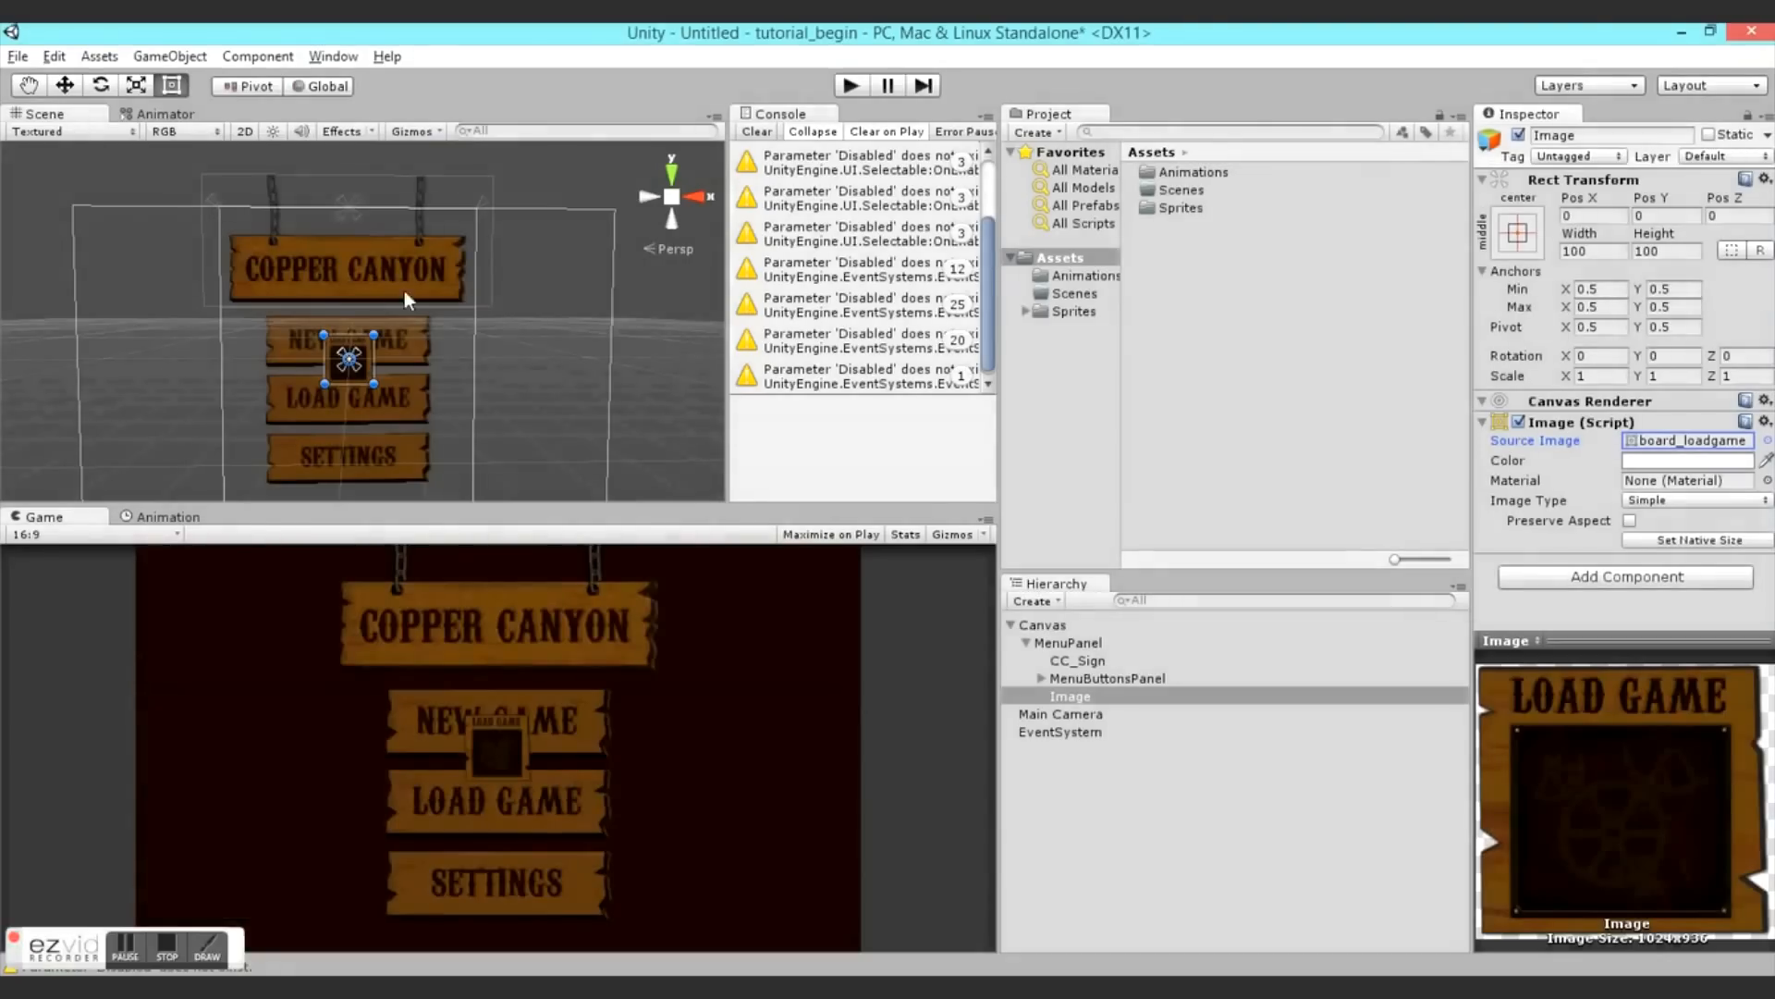
pyautogui.click(1629, 521)
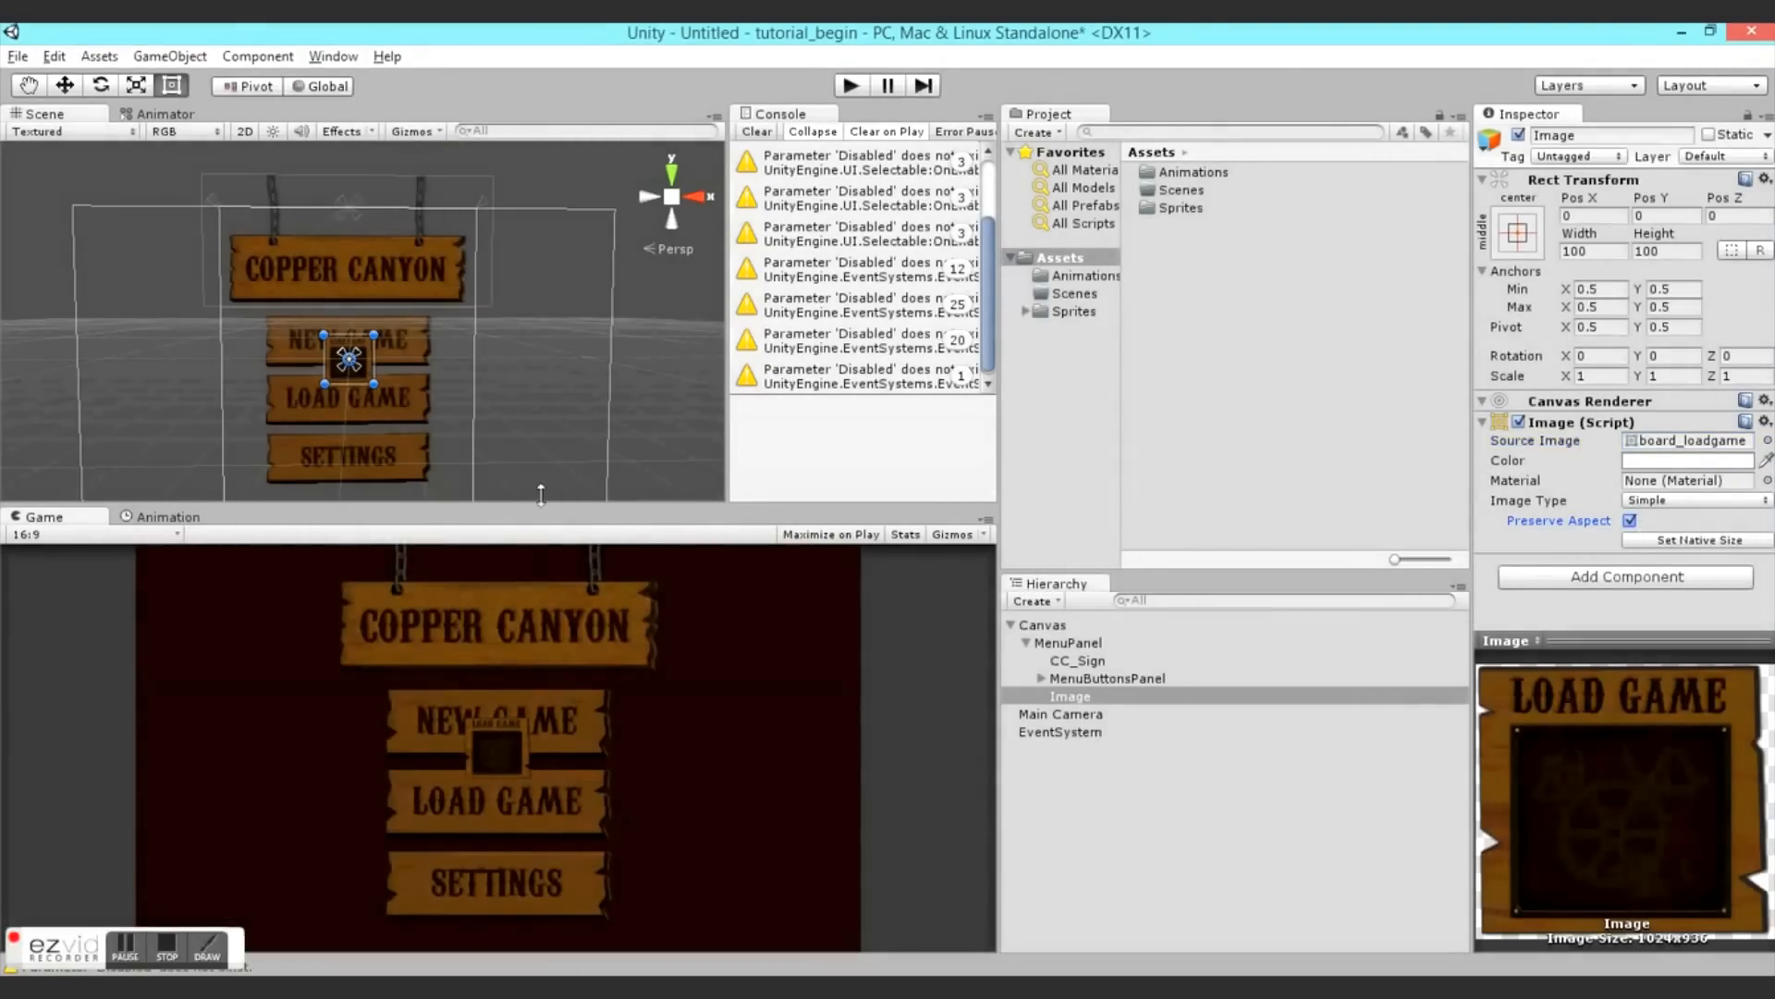
# - Enlarge the new board image to about 565 by 565 and rename it Load Game Panel
pyautogui.moveTo(369, 334); pyautogui.dragTo(412, 368)
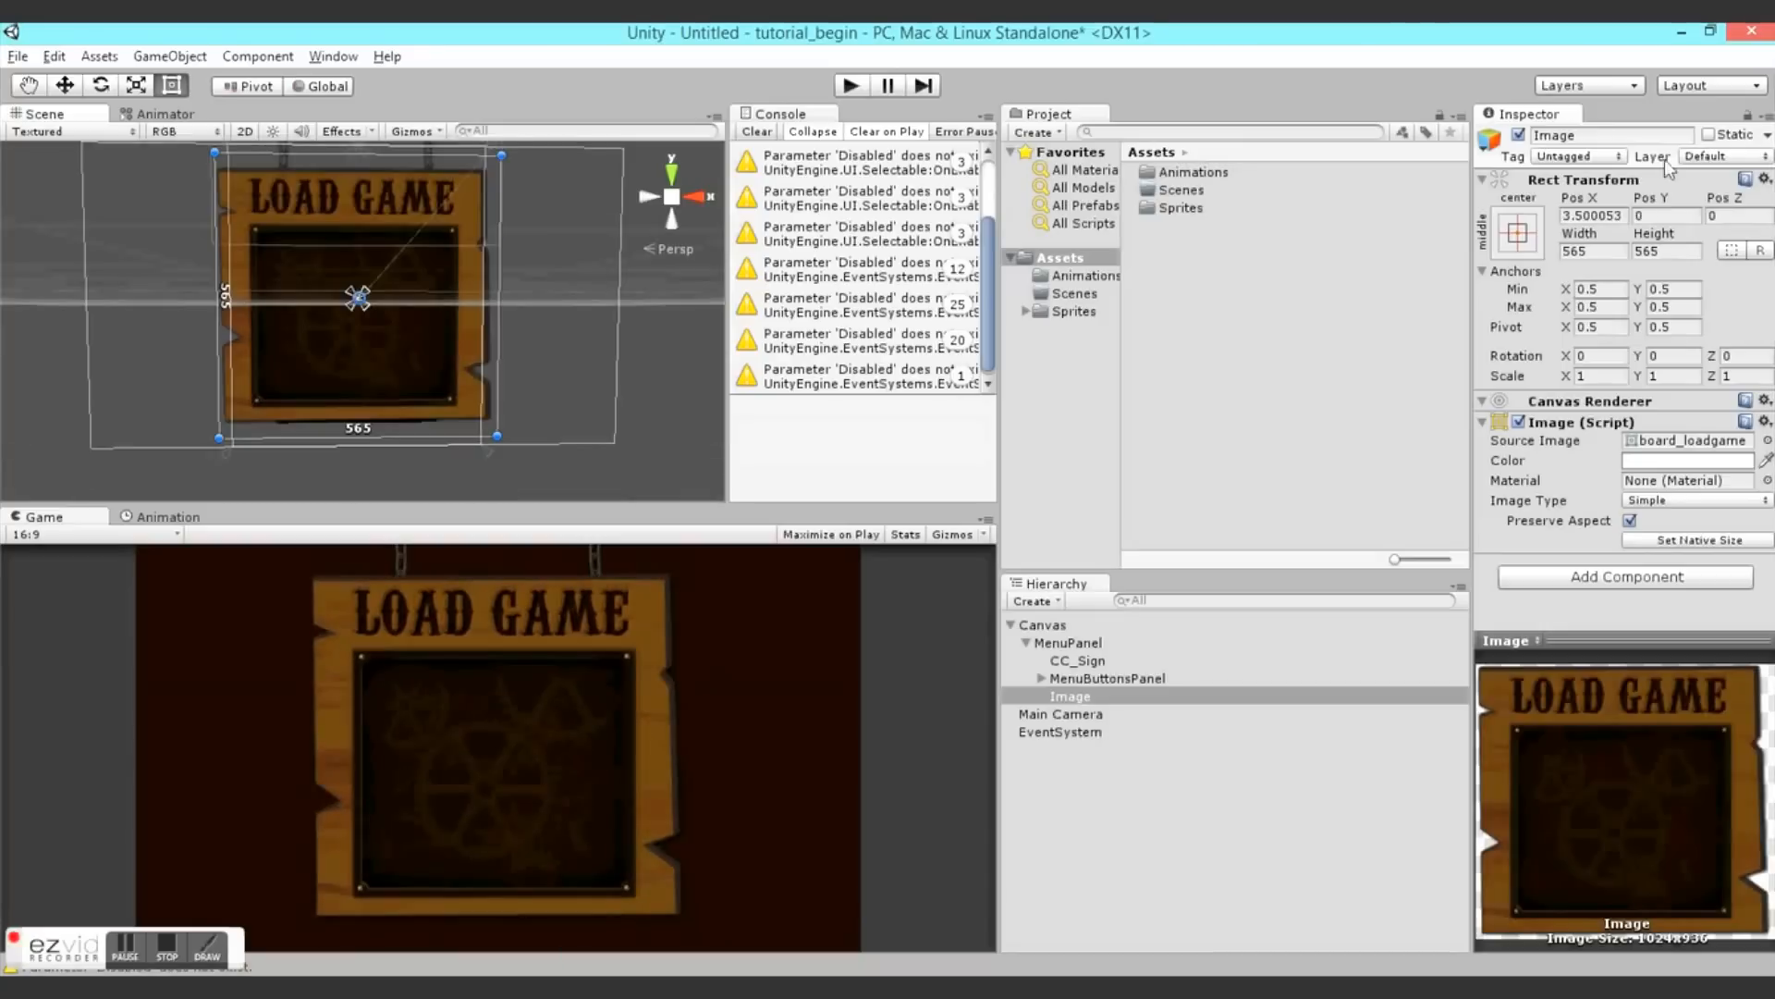
pyautogui.click(1608, 133)
pyautogui.write('Load Gam')
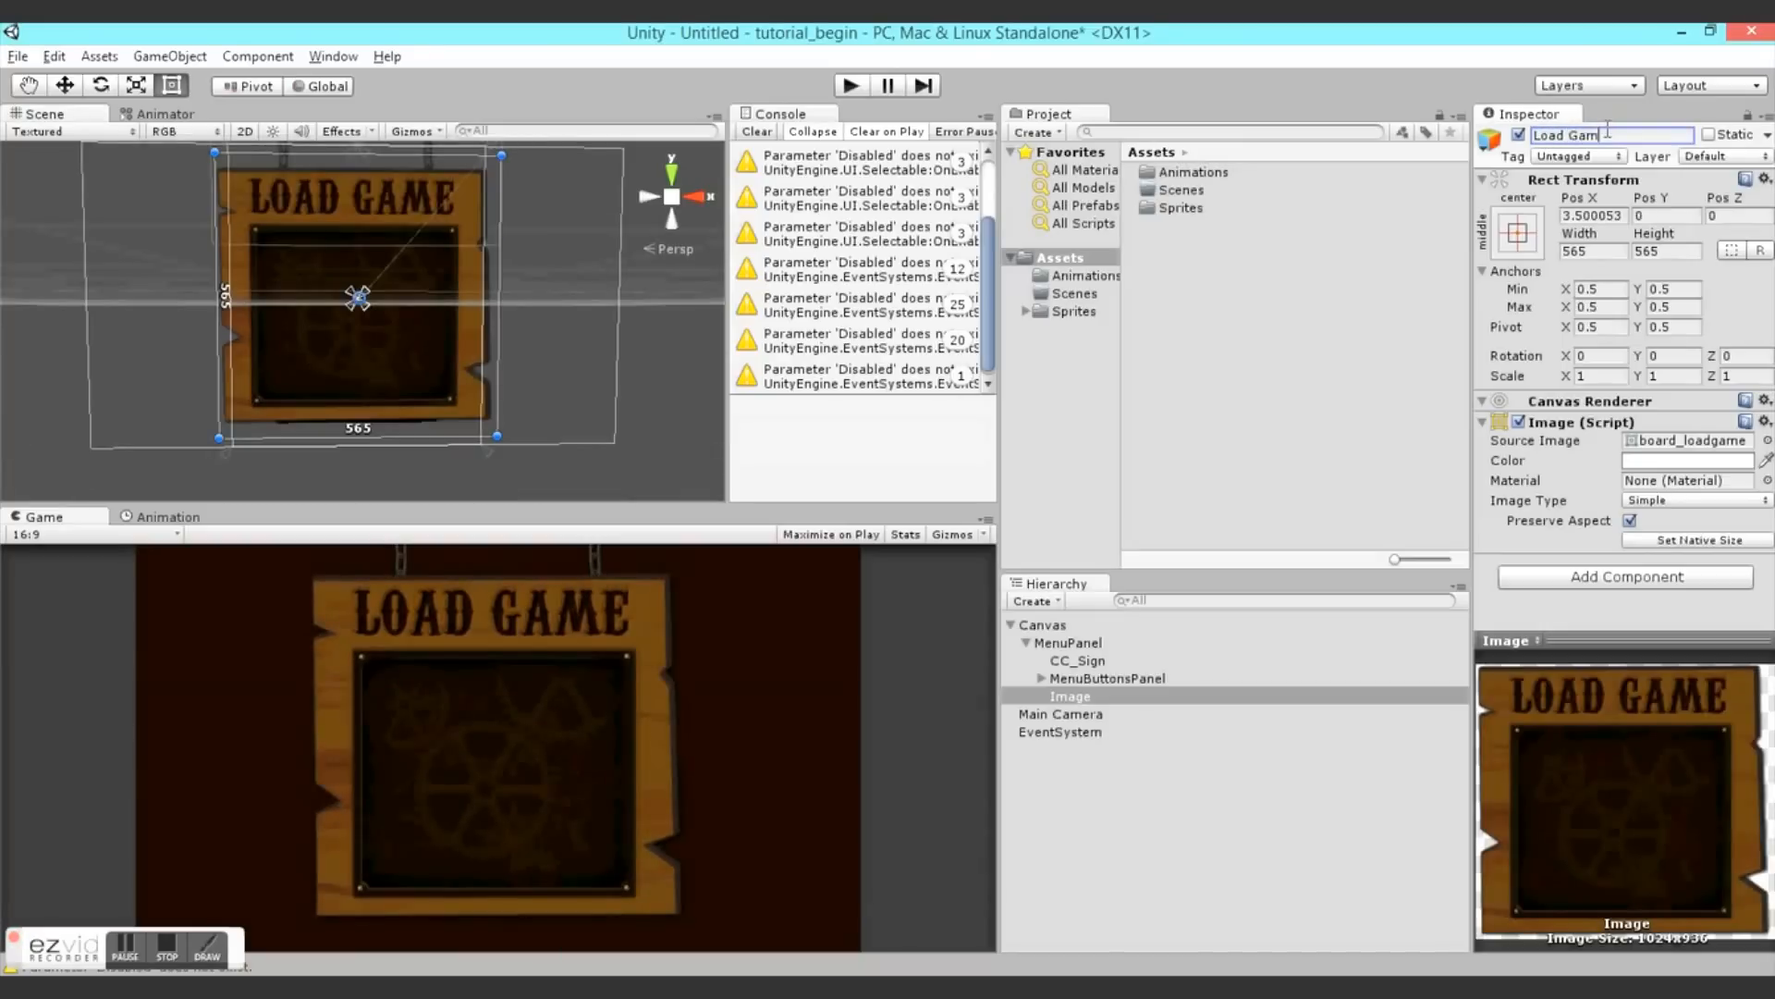
pyautogui.write('e Panel')
pyautogui.press('Return')
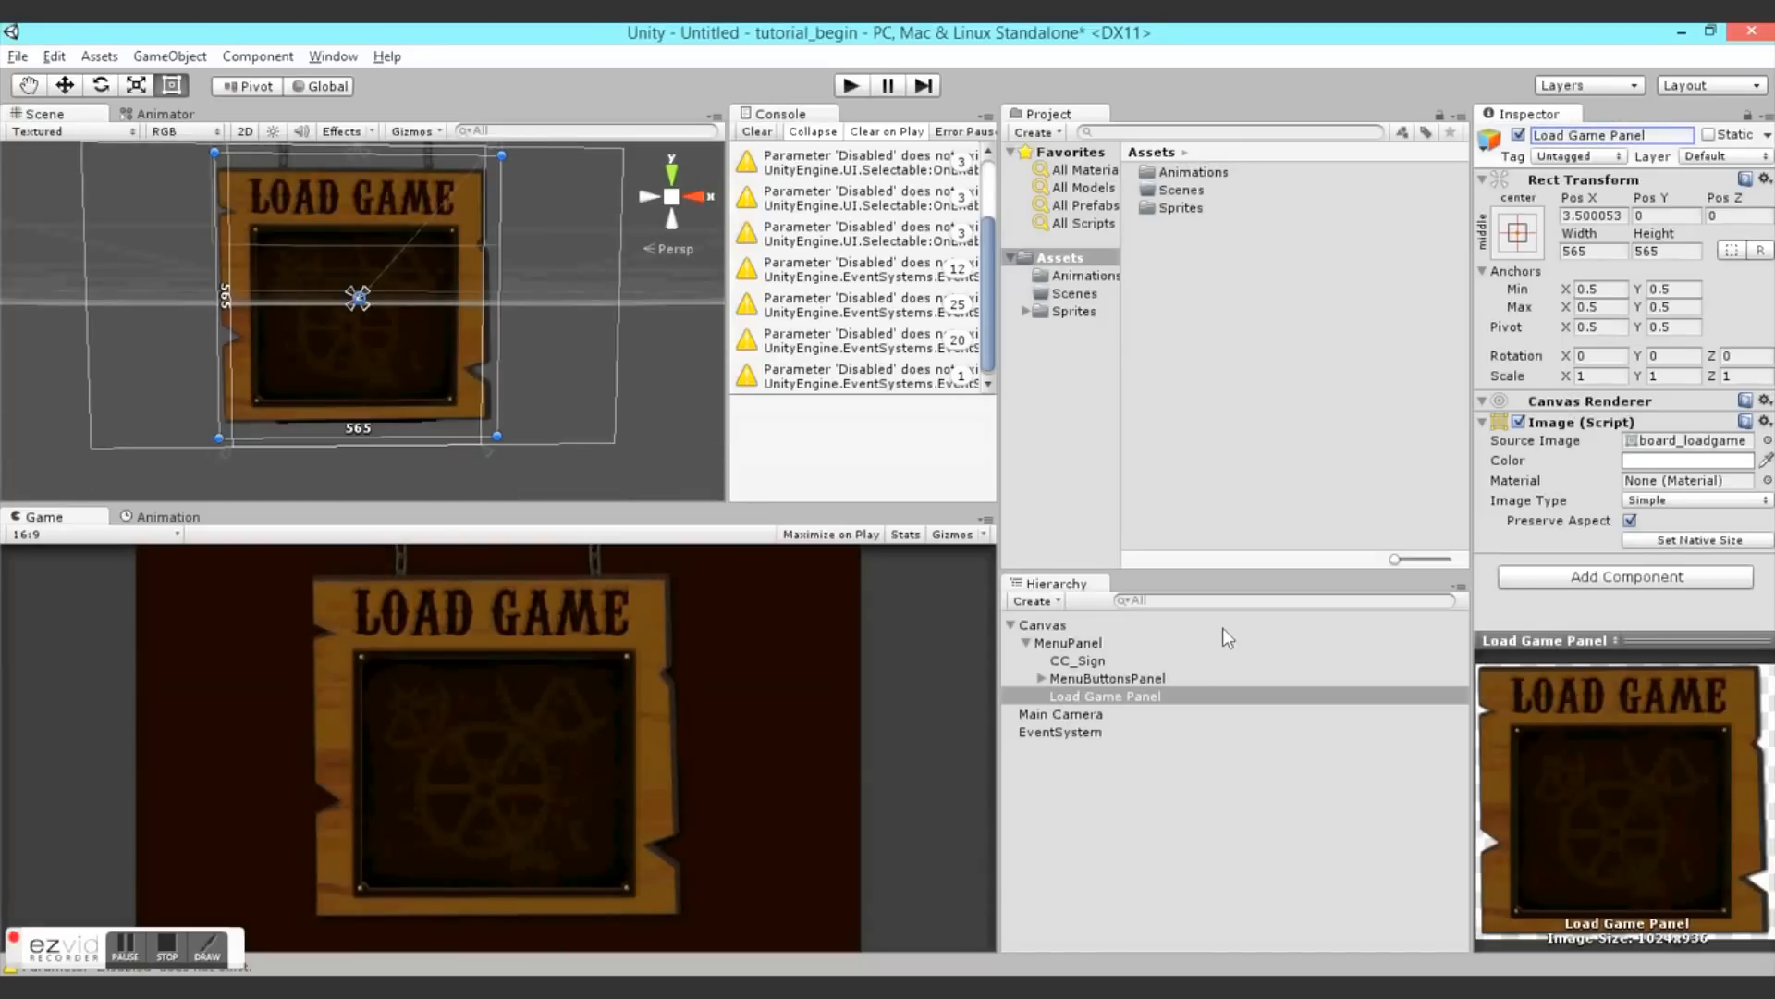
# - Anchor Load Game Panel and its pivot to the bottom centre of MenuPanel and set its Pos Y to -565
pyautogui.scroll(-5, 309, 259)
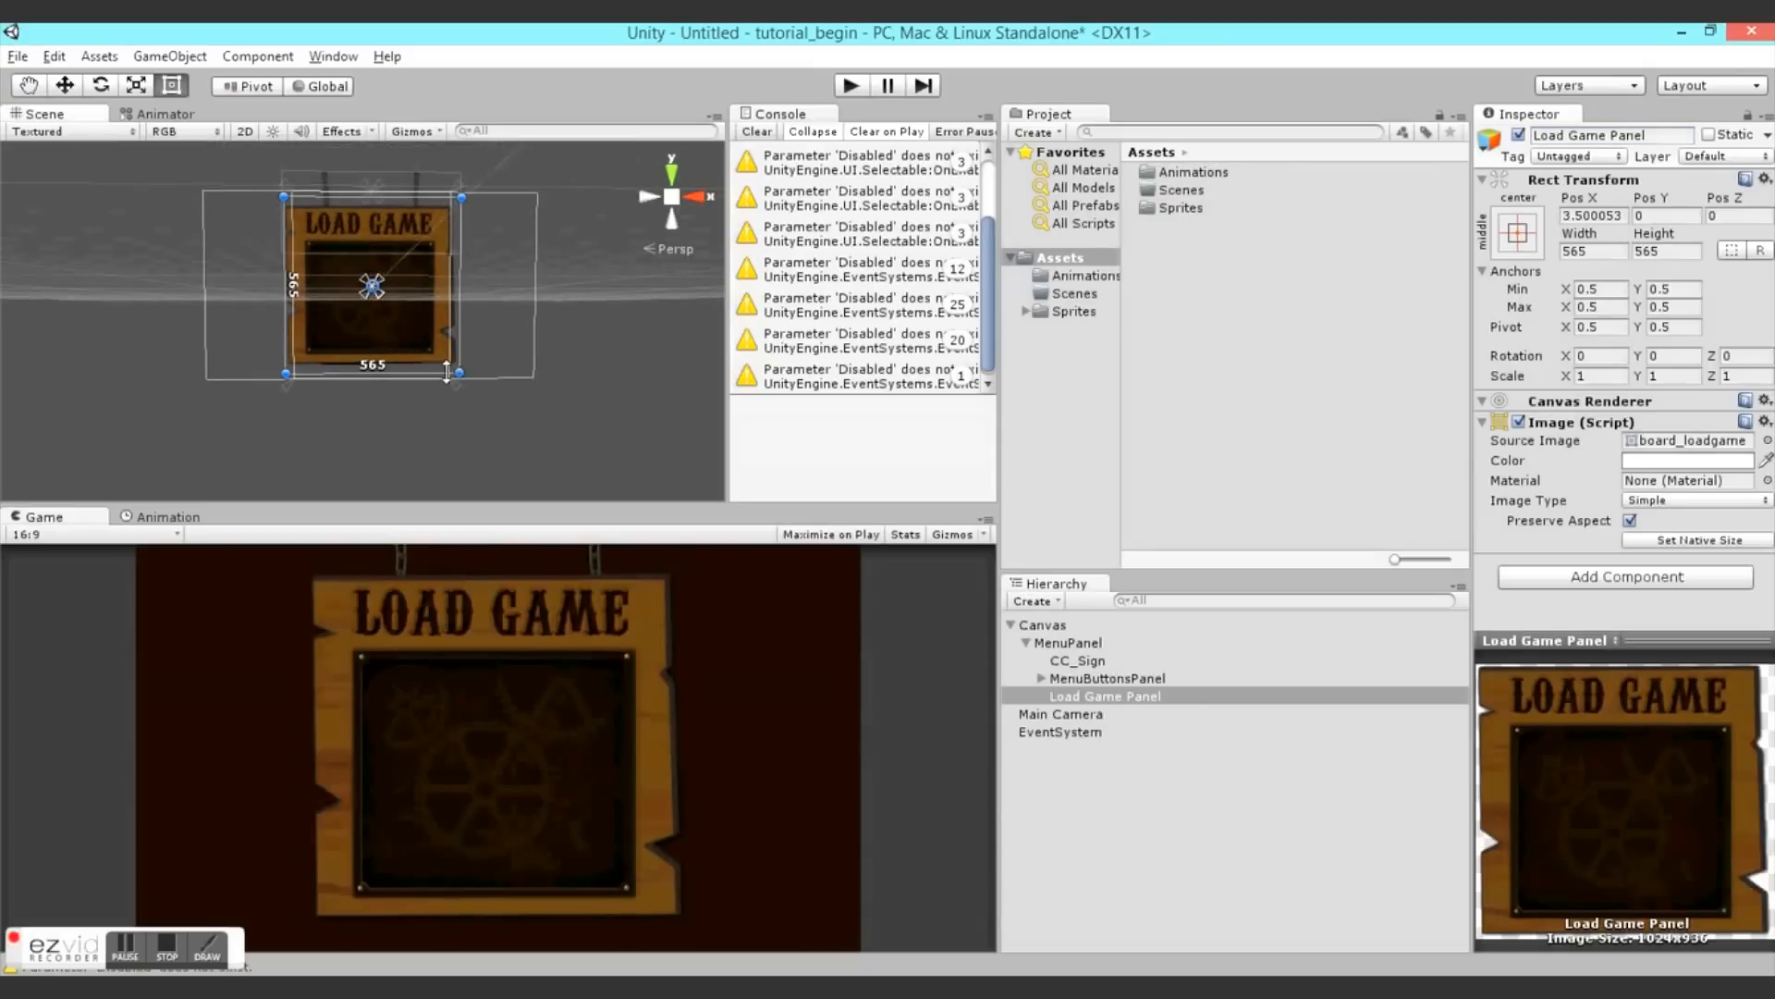
pyautogui.click(1521, 236)
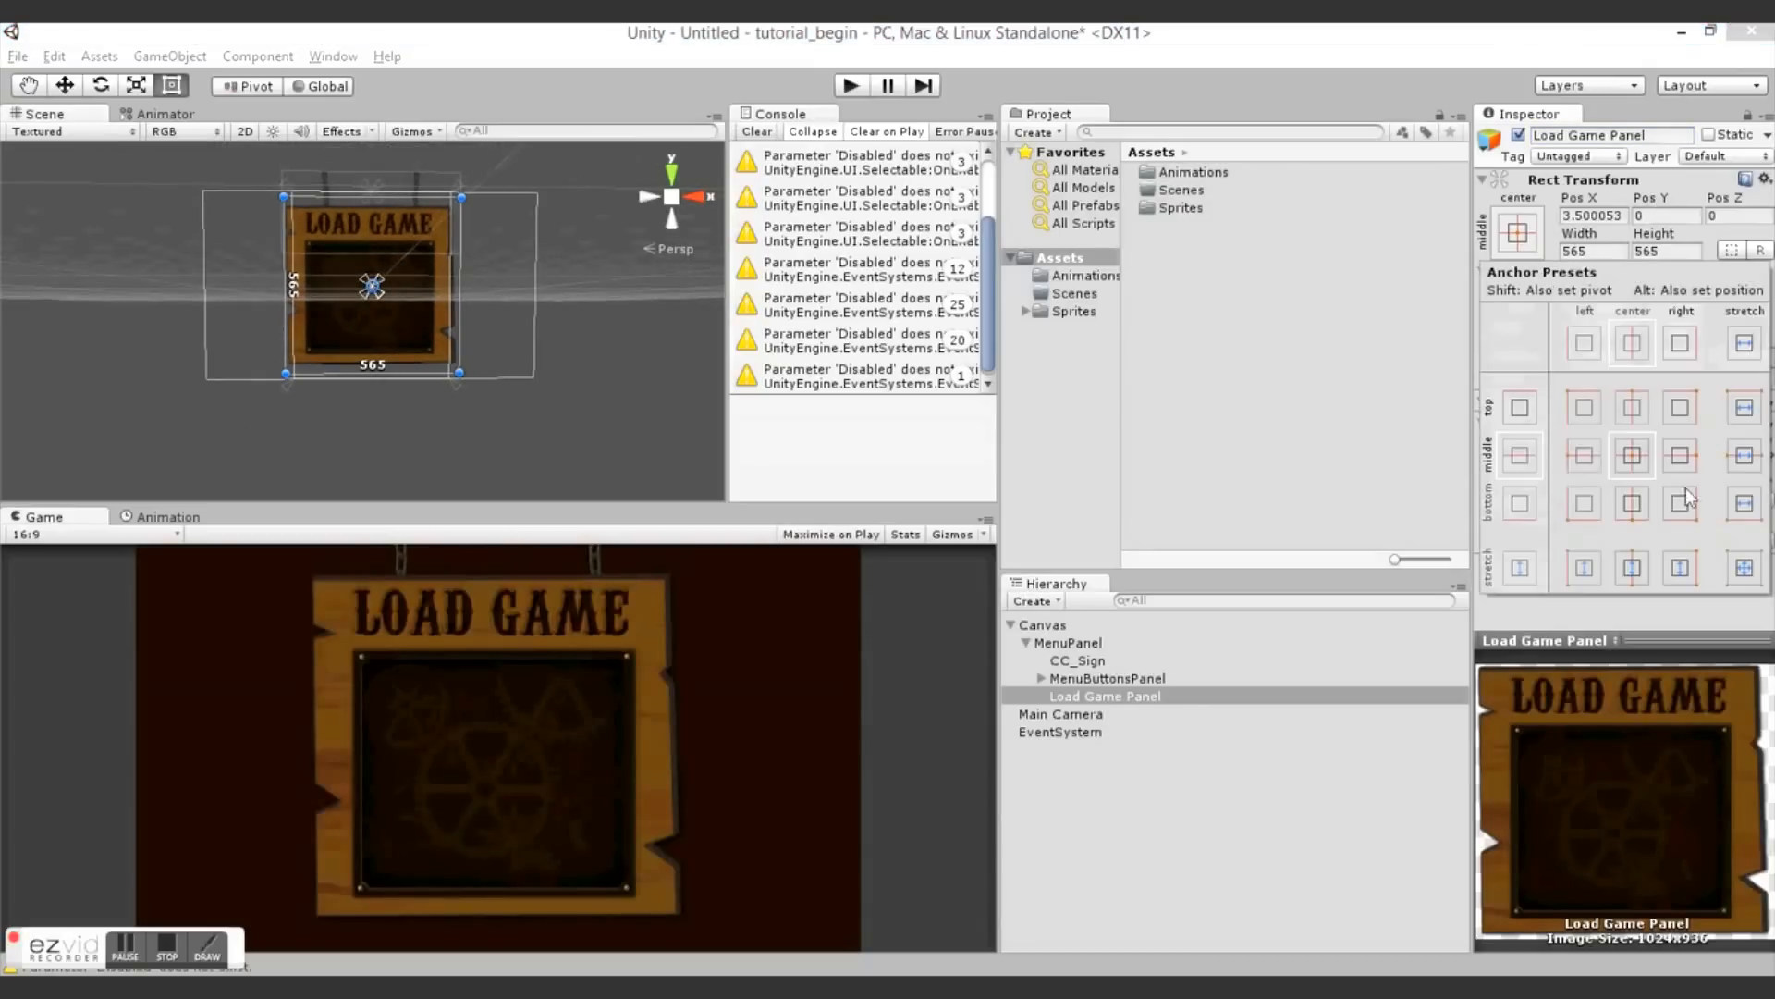
pyautogui.click(1634, 506)
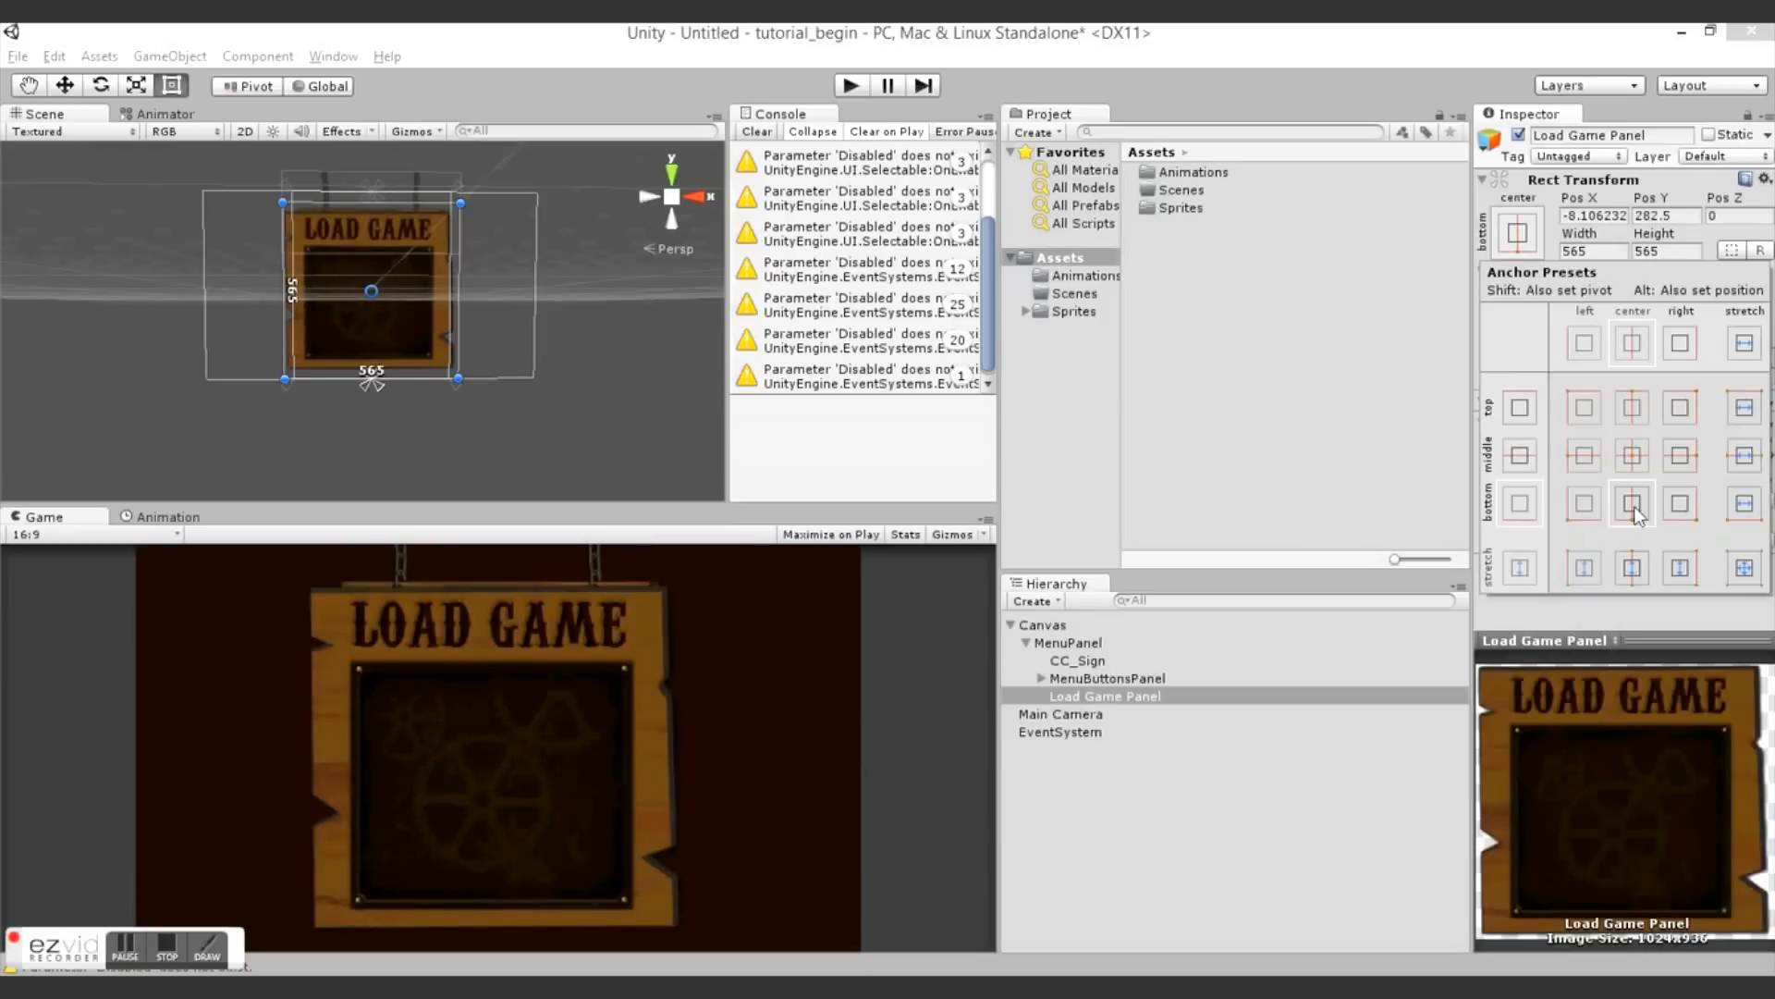
pyautogui.click(1678, 214)
pyautogui.write('0')
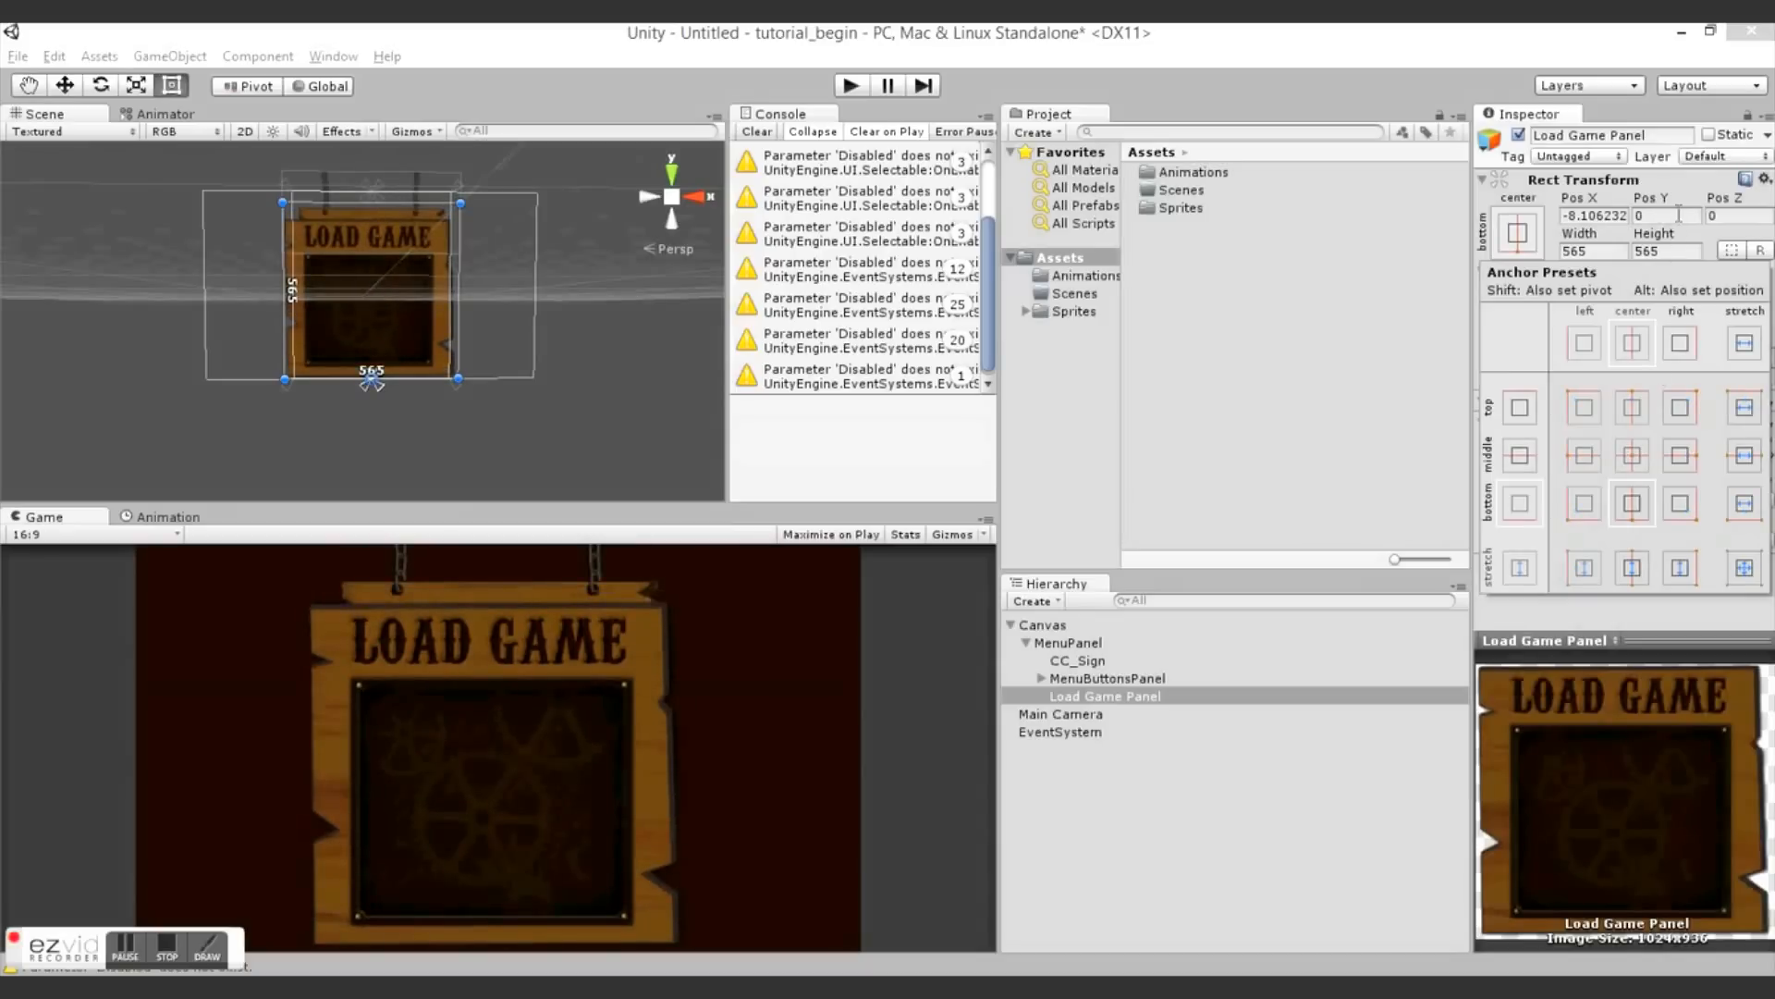
pyautogui.click(1670, 214)
pyautogui.write('-565')
# - Create a new animation clip for Load Game Panel, choosing the existing Menu_Panel_SlideIn.anim as its file
pyautogui.hotkey('ctrl', '6')
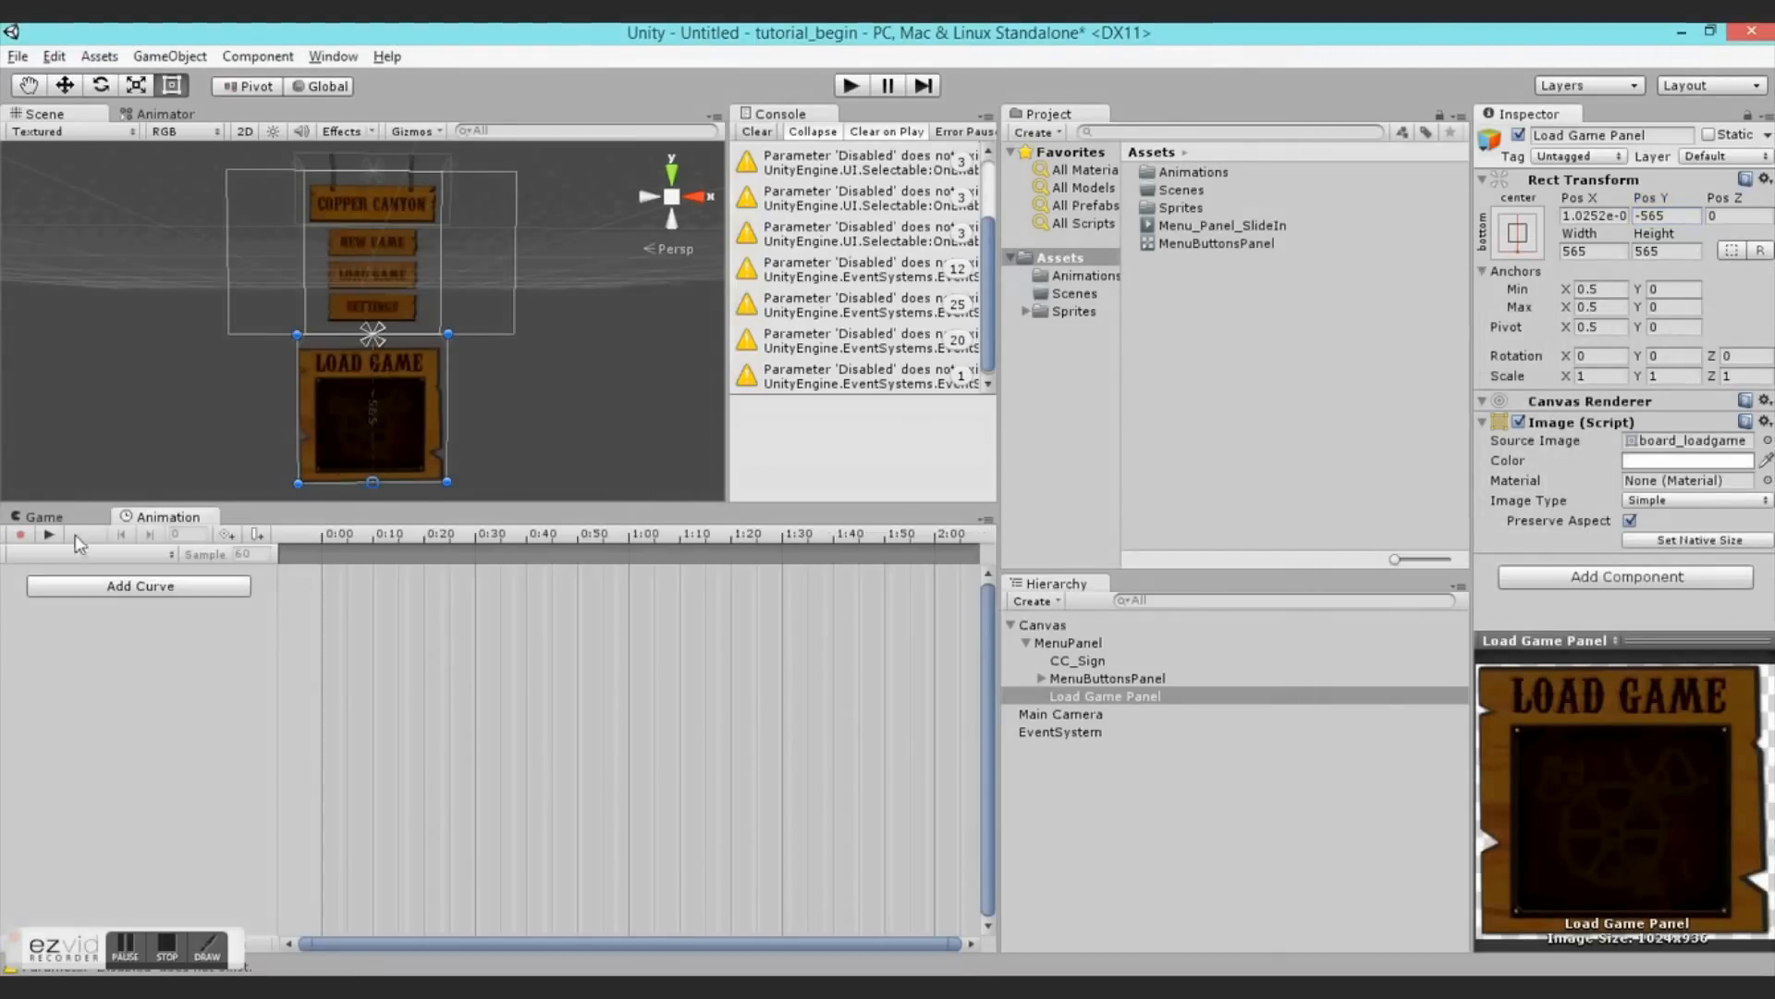
pyautogui.click(86, 554)
pyautogui.click(86, 579)
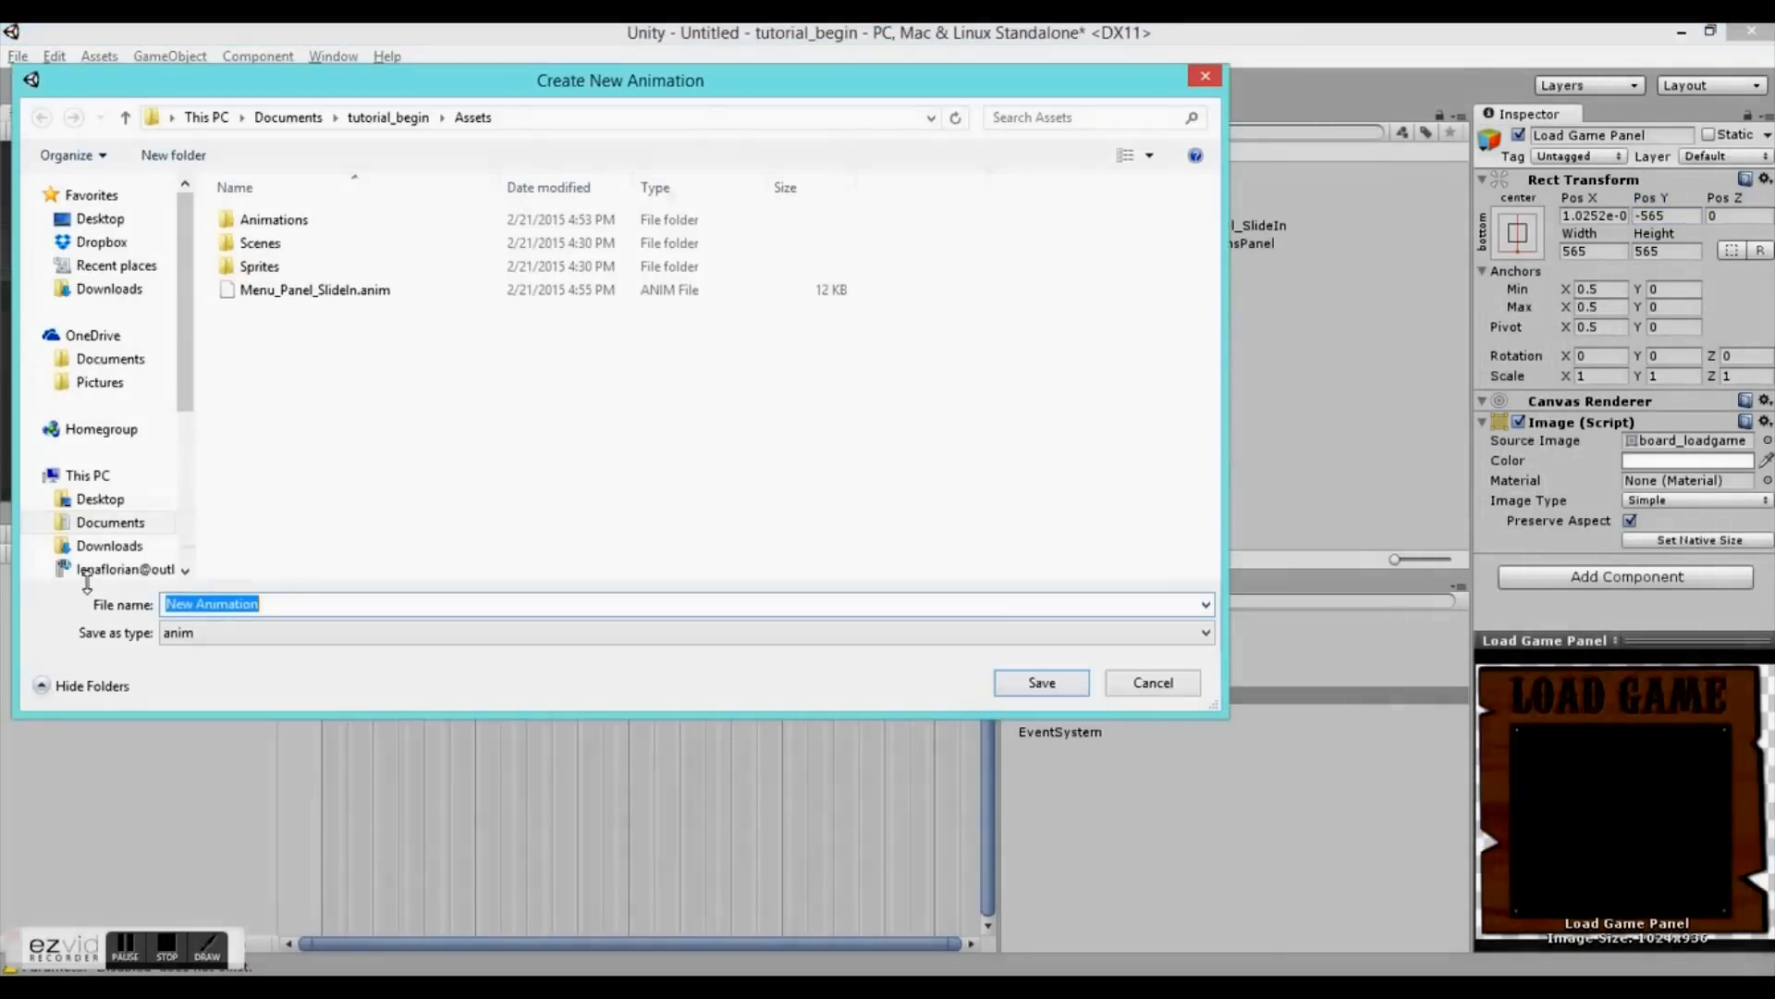
pyautogui.click(280, 292)
pyautogui.doubleClick(280, 292)
pyautogui.click(951, 518)
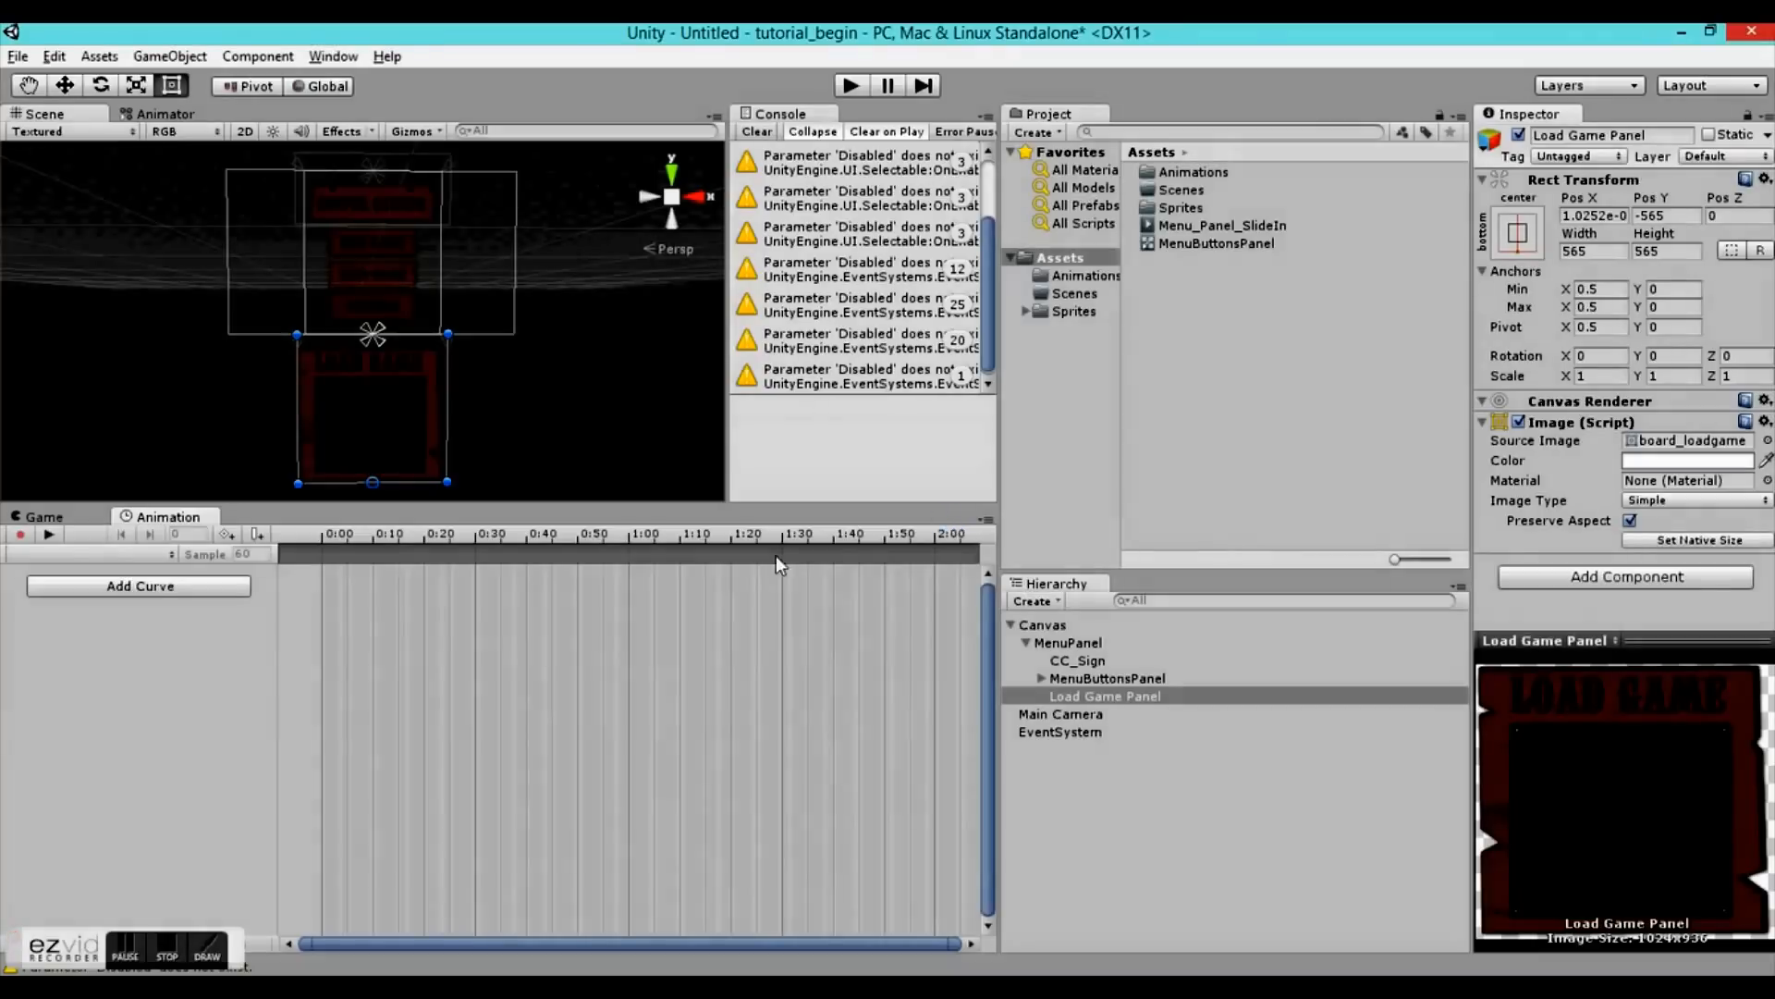
# - Key Load Game Panel's Pos Y at -565 on frame 0, then move the panel up to about Pos Y 35 on frame 20
pyautogui.click(1655, 215)
pyautogui.write('-565')
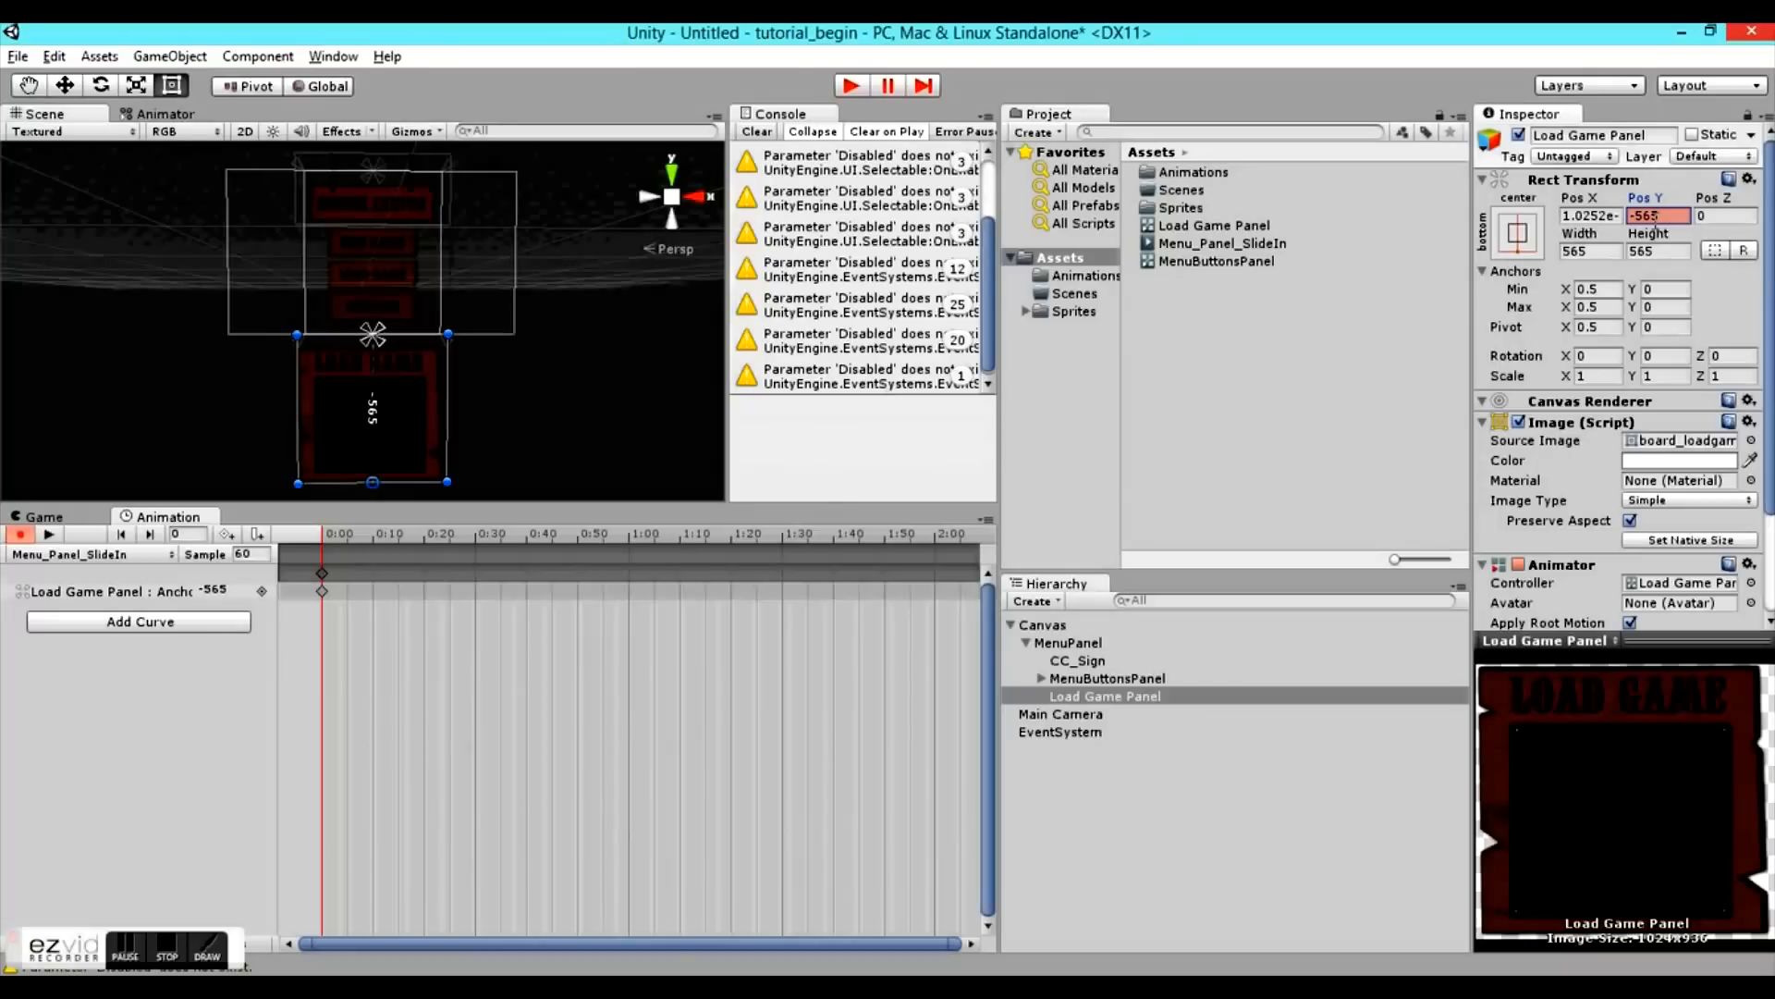
pyautogui.click(431, 530)
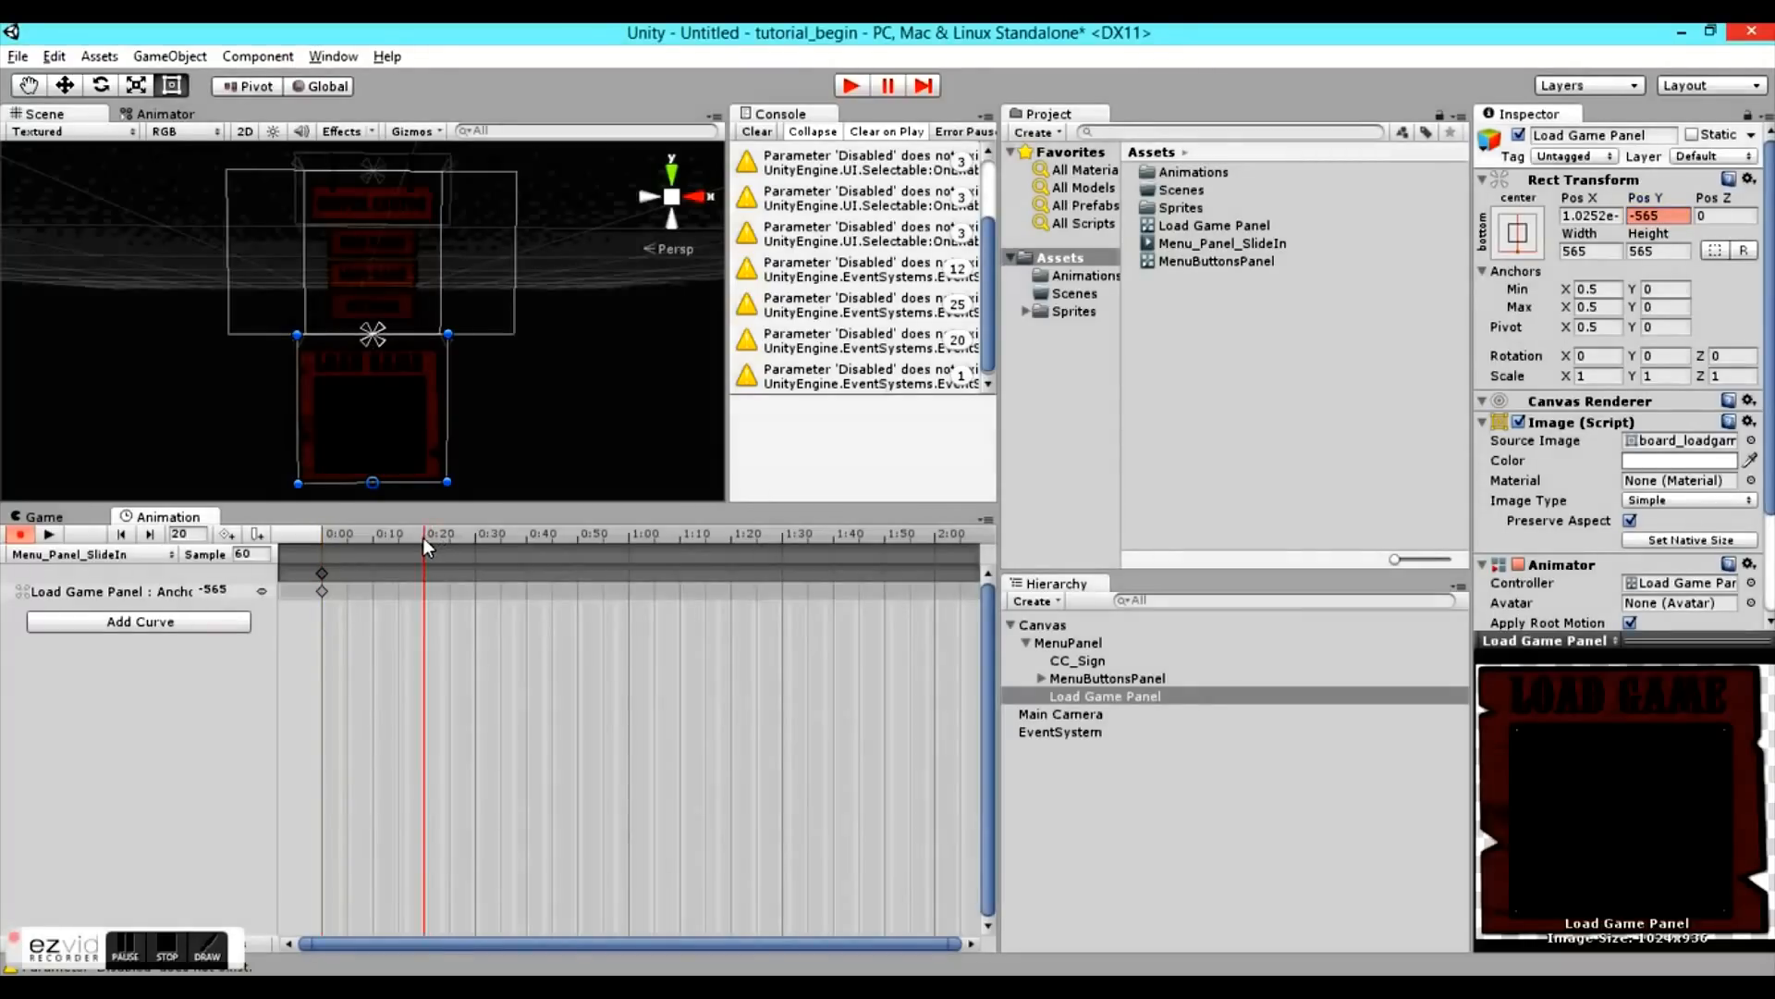
pyautogui.moveTo(347, 451); pyautogui.dragTo(358, 292)
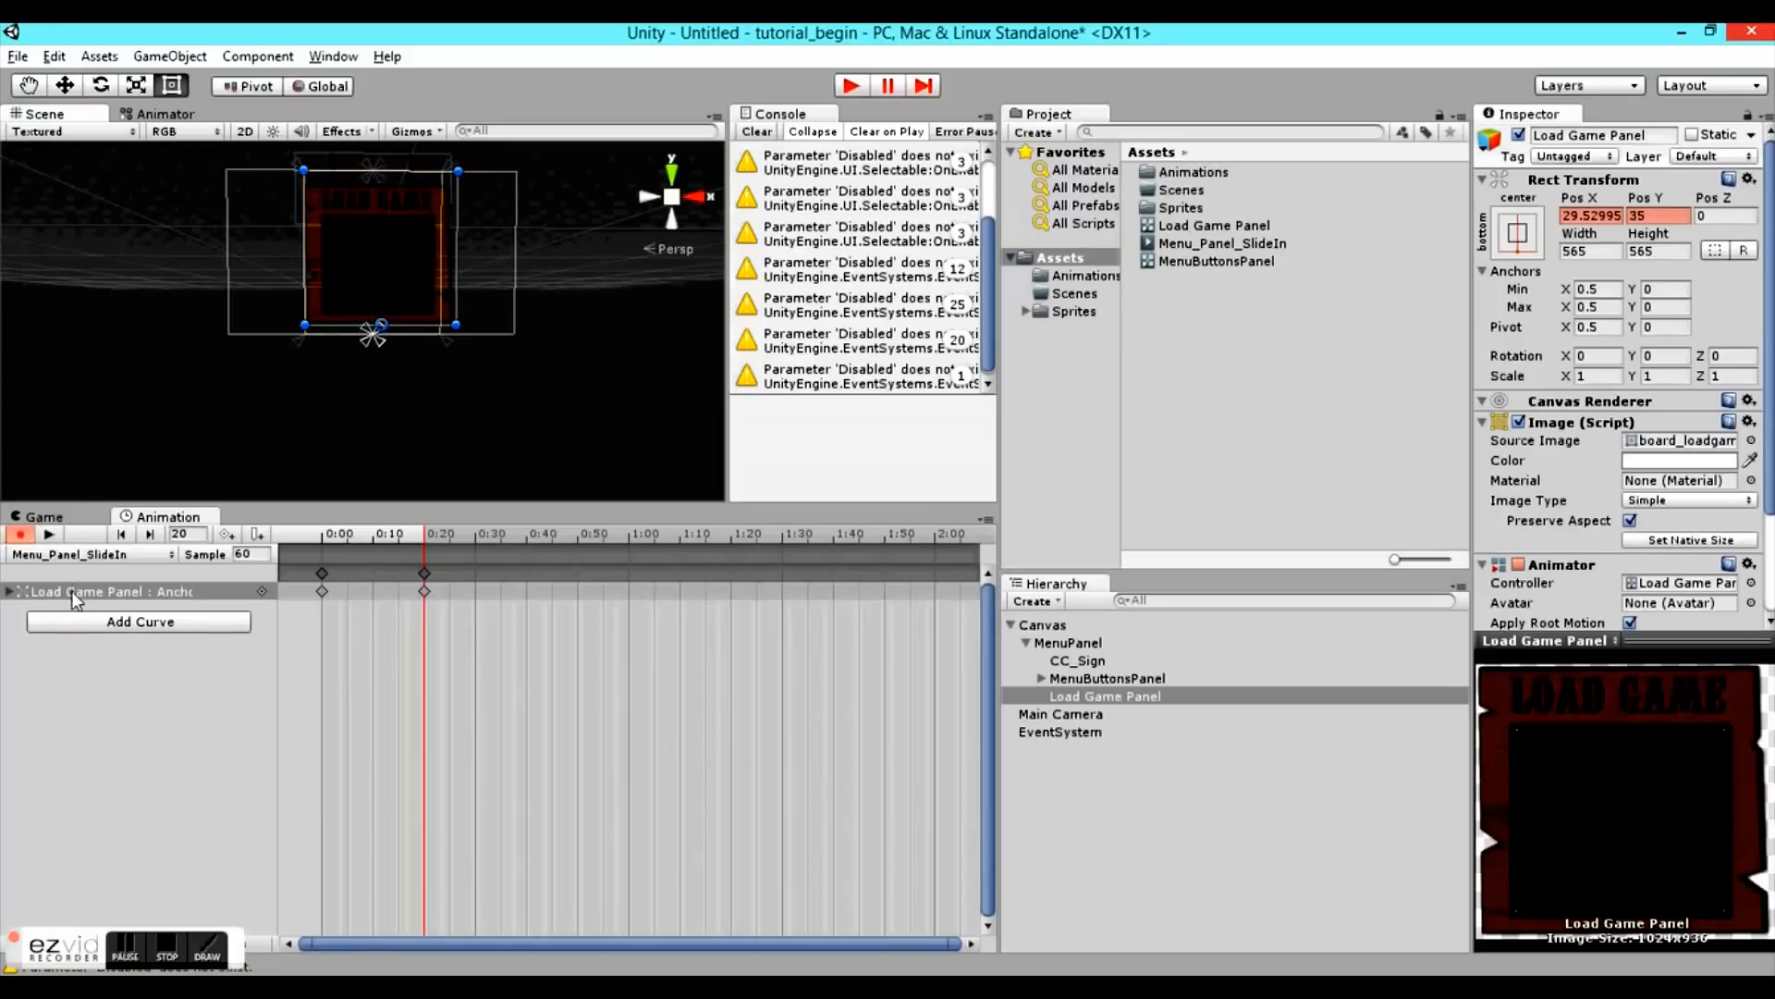
# - Remove the horizontal anchored position curve from Load Game Panel's Menu_Panel_SlideIn animation, keeping only the vertical one
pyautogui.click(9, 590)
pyautogui.click(103, 609)
pyautogui.rightClick(104, 617)
pyautogui.click(191, 630)
pyautogui.scroll(2, 392, 335)
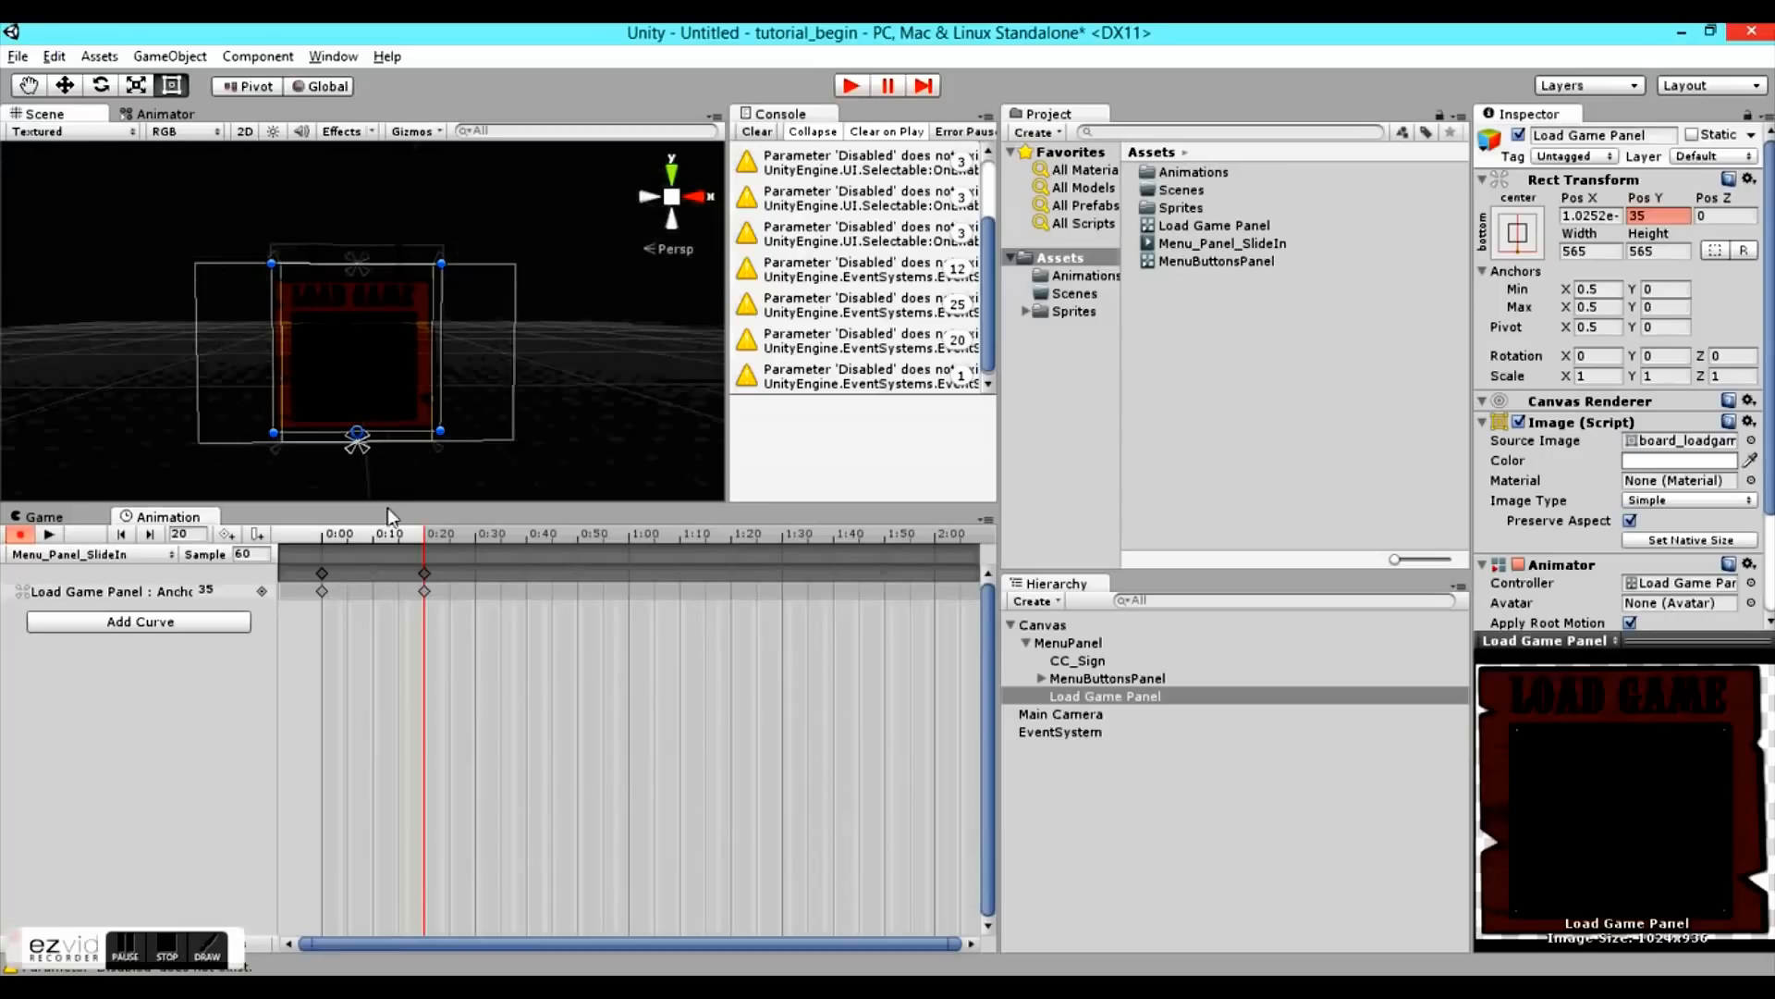
# - Open the motion clip used by the Menu_Panel_SlideIn state in Load Game Panel's animator controller
pyautogui.moveTo(386, 535); pyautogui.dragTo(480, 521)
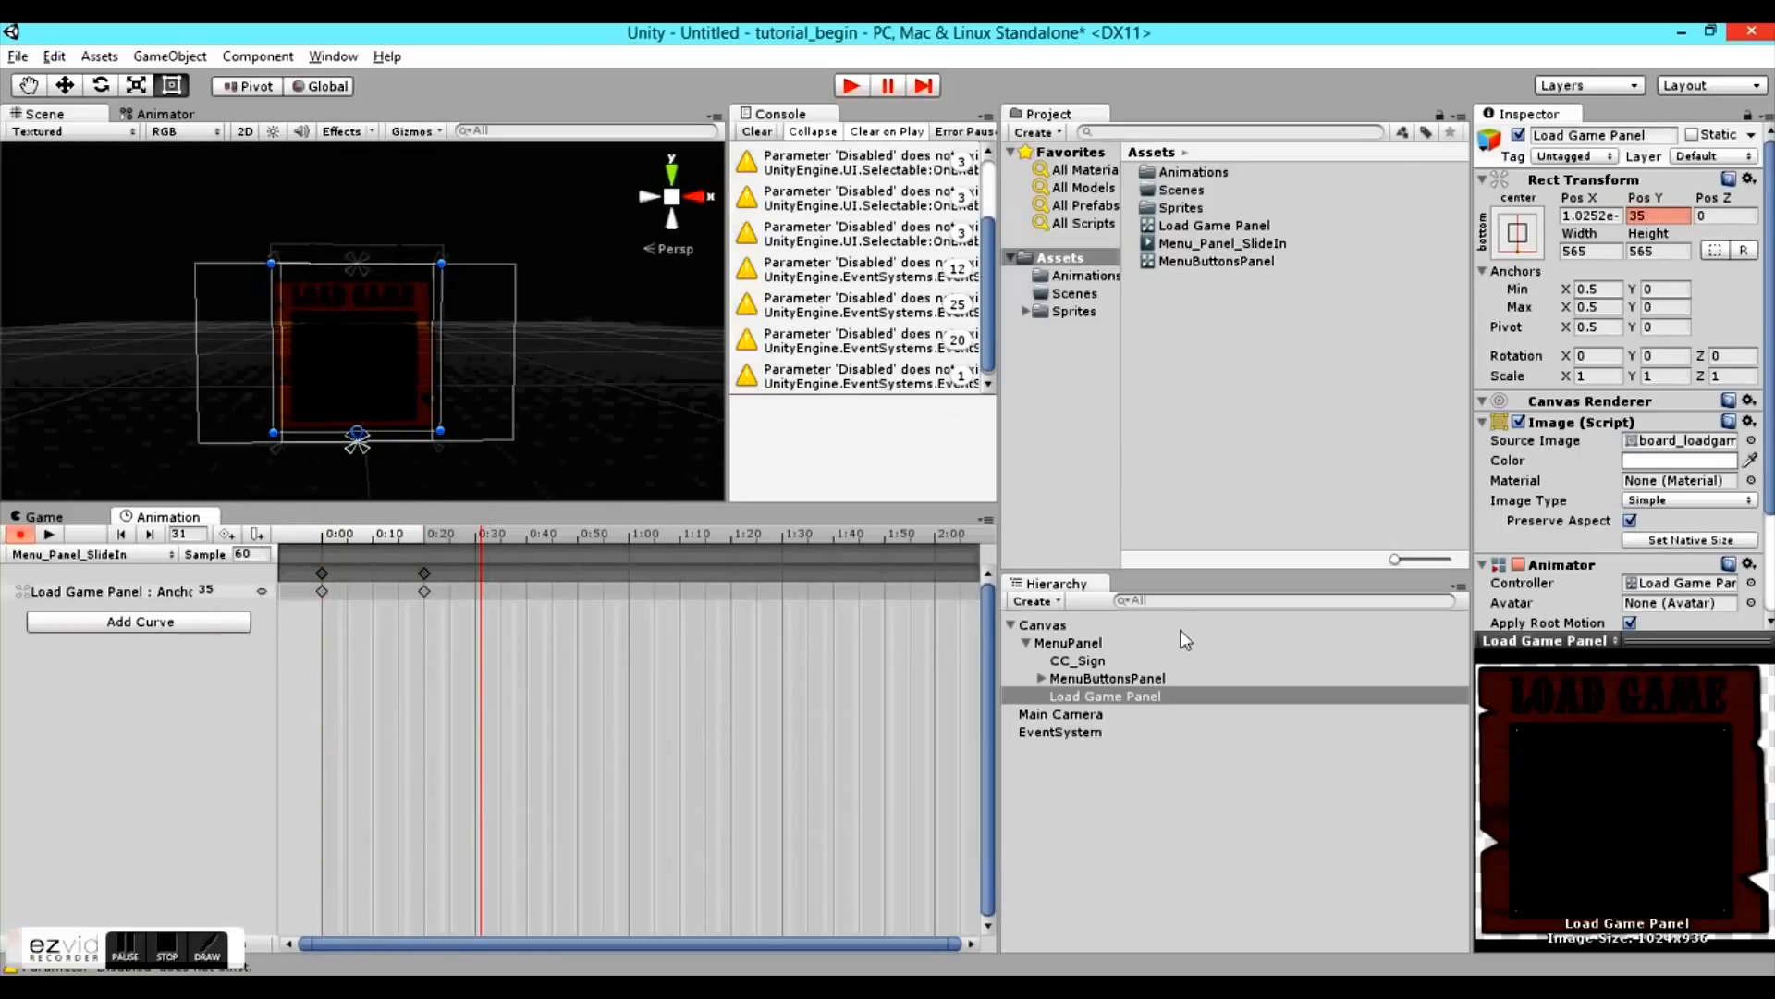
pyautogui.click(165, 112)
pyautogui.click(346, 341)
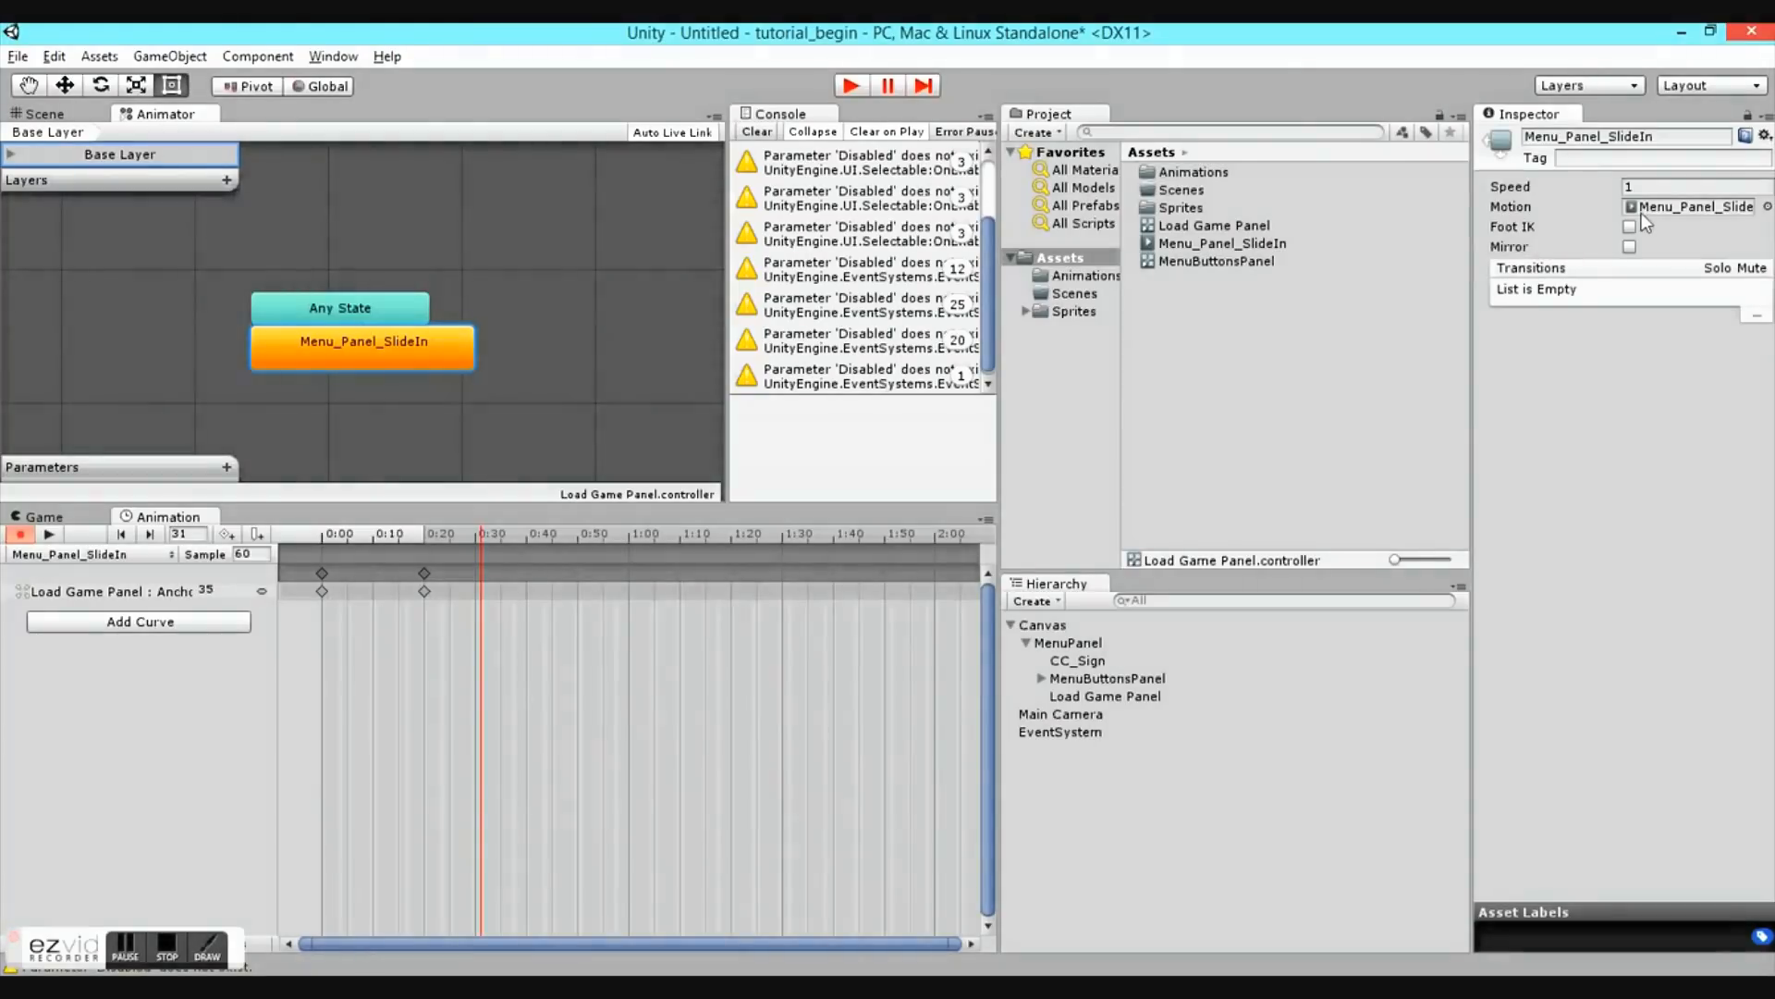
pyautogui.doubleClick(1644, 208)
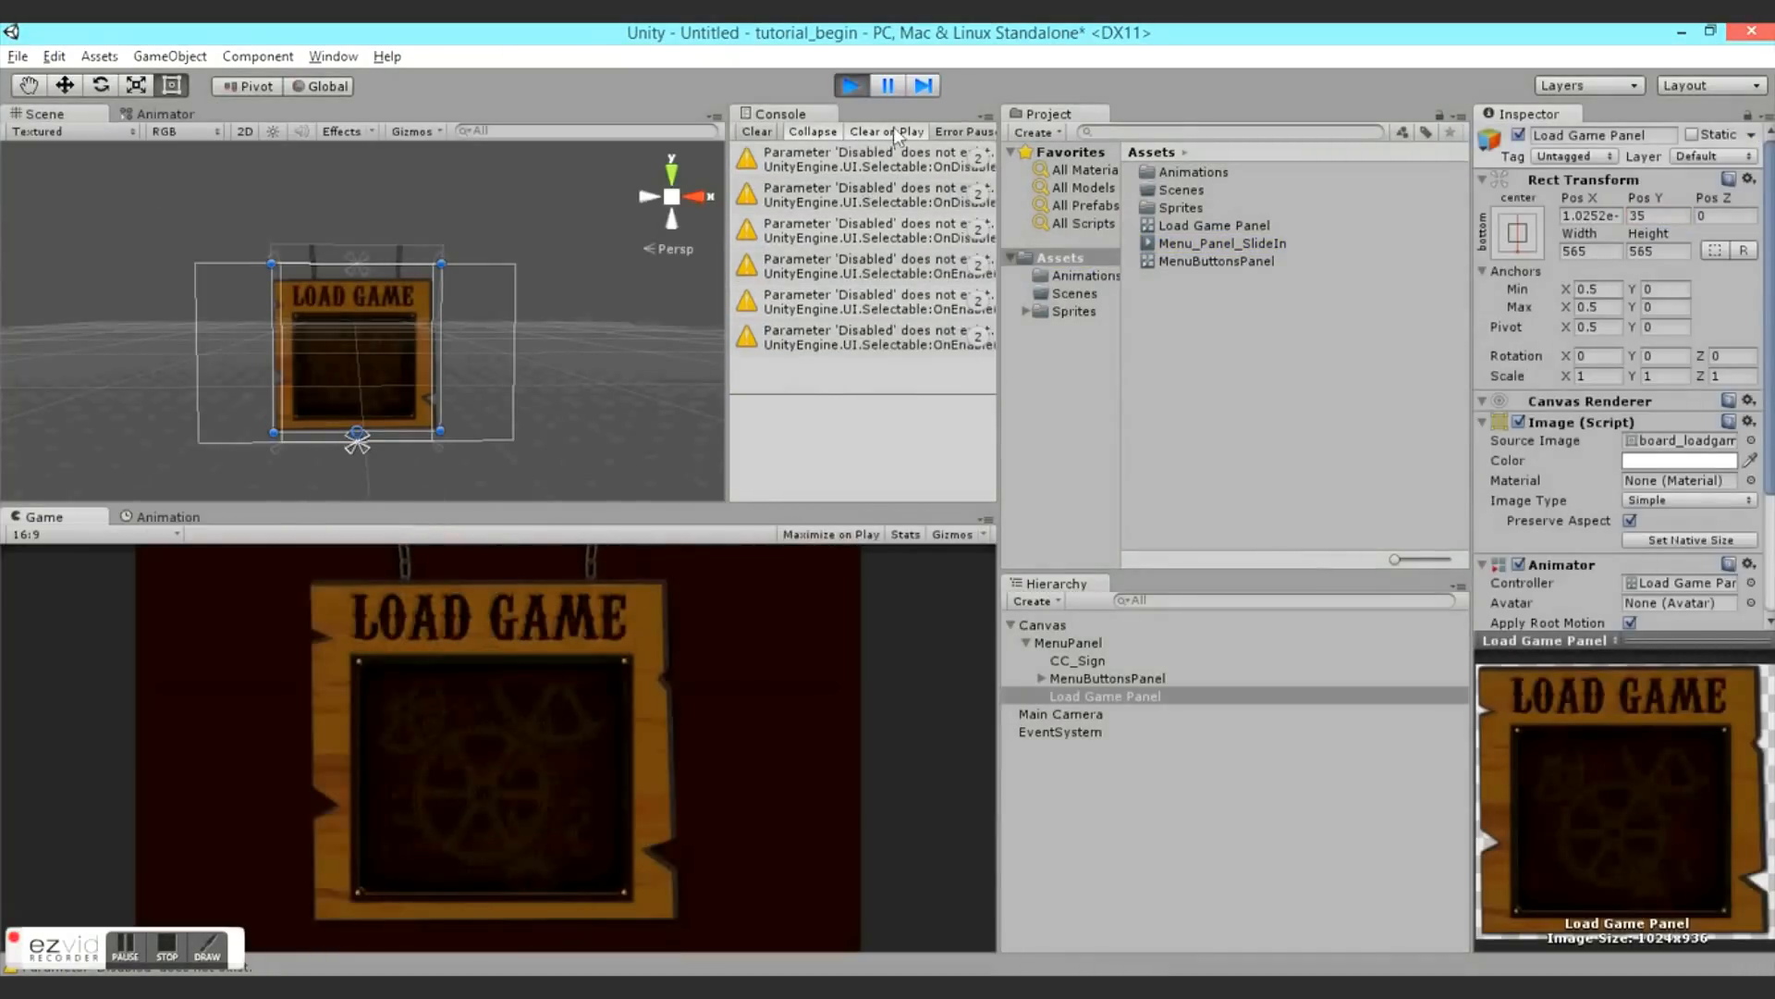
# - Test Load Game Panel's slide-in animation in play mode and end the playback
pyautogui.click(848, 88)
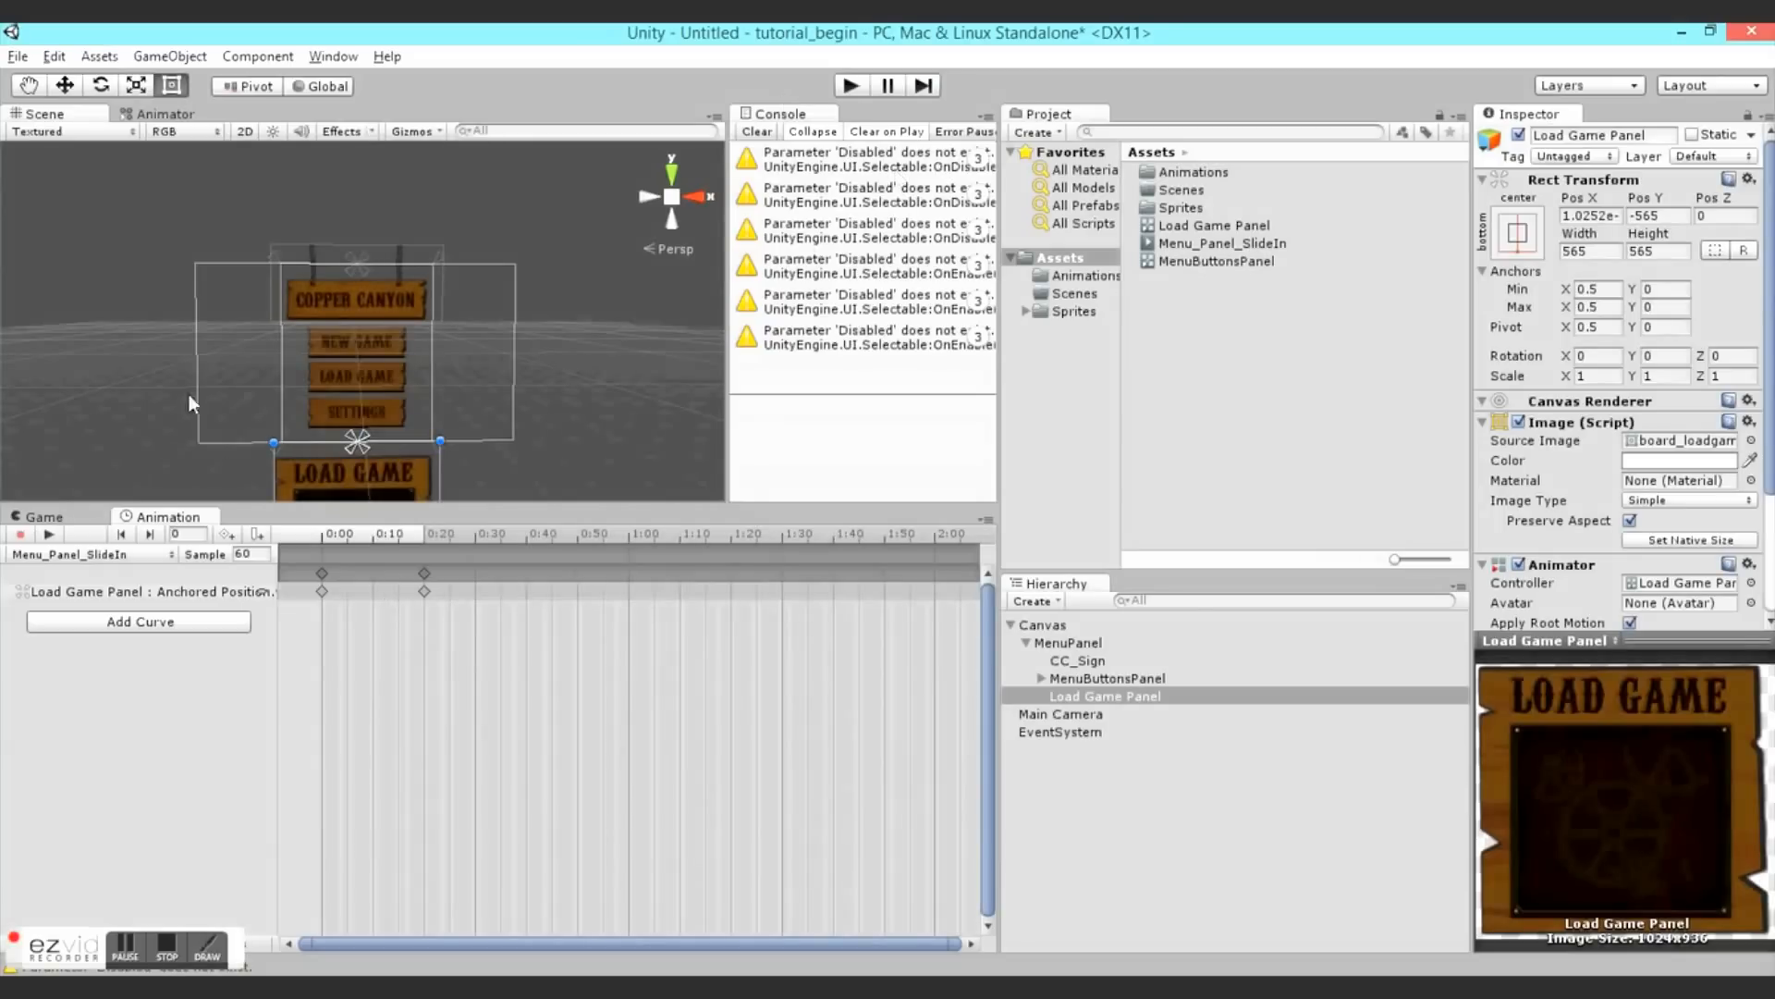
pyautogui.click(848, 88)
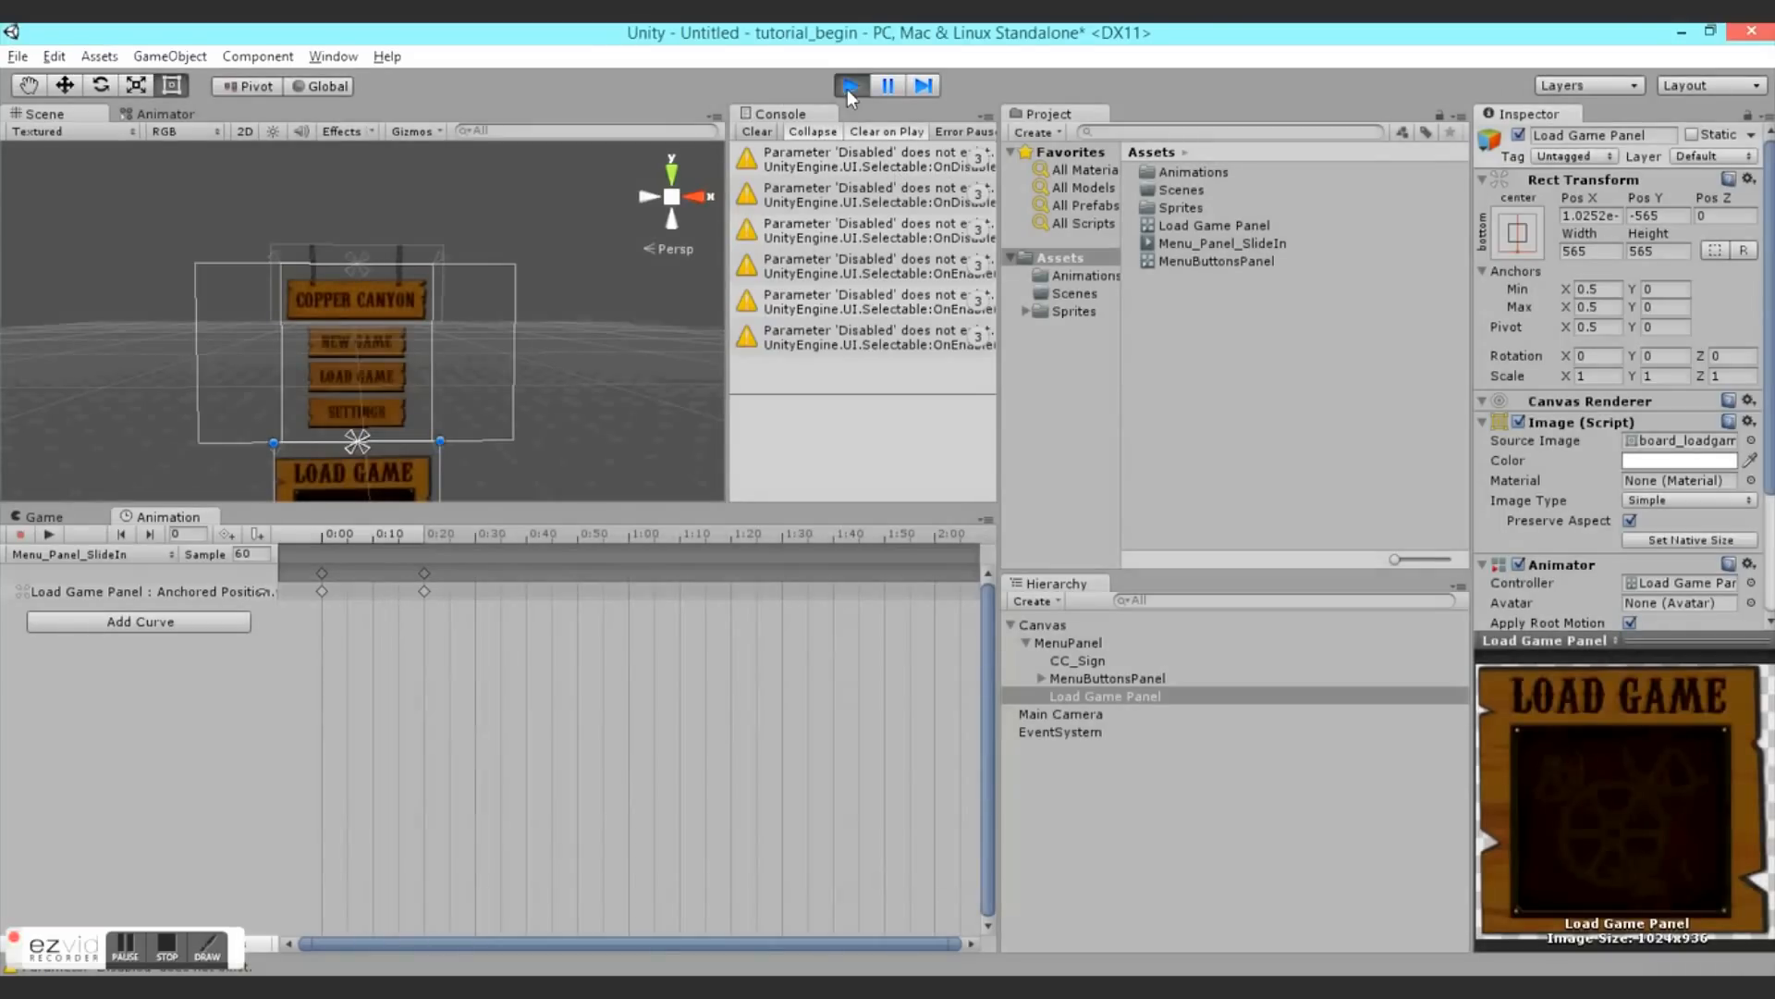
pyautogui.click(851, 87)
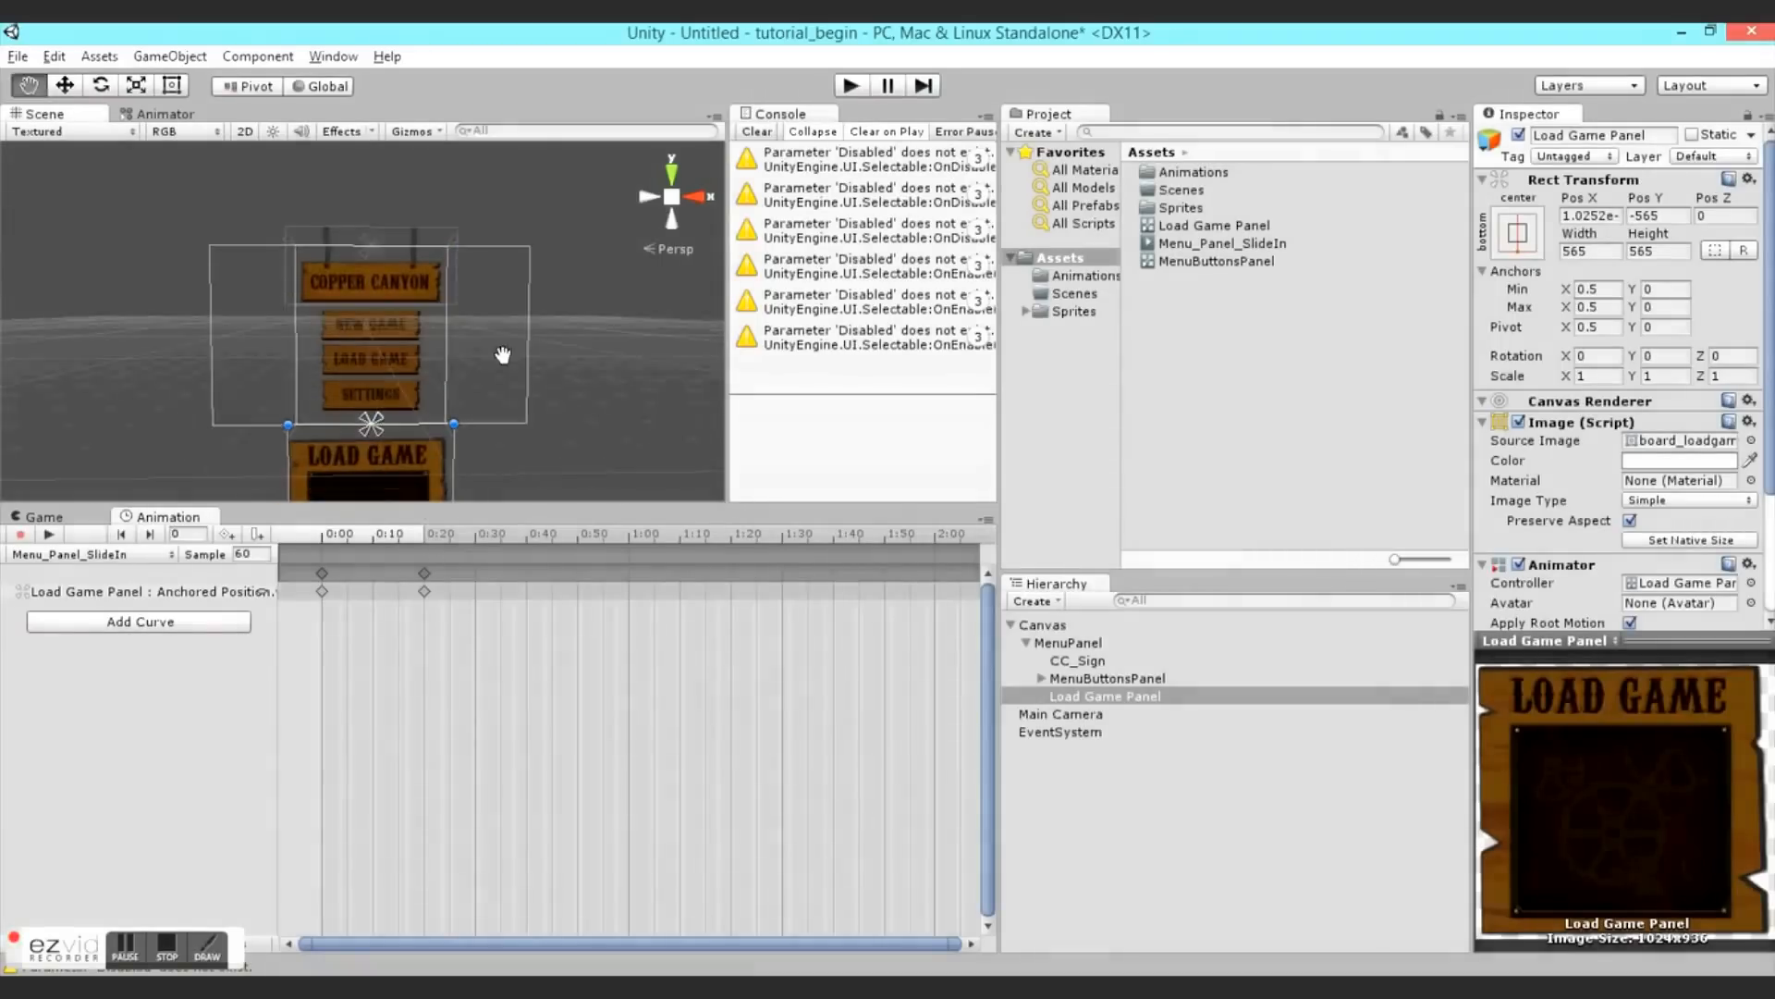
# - Create a new animation clip for Load Game Panel and save it as Menu_Panel_Idle in the Assets folder
pyautogui.click(377, 533)
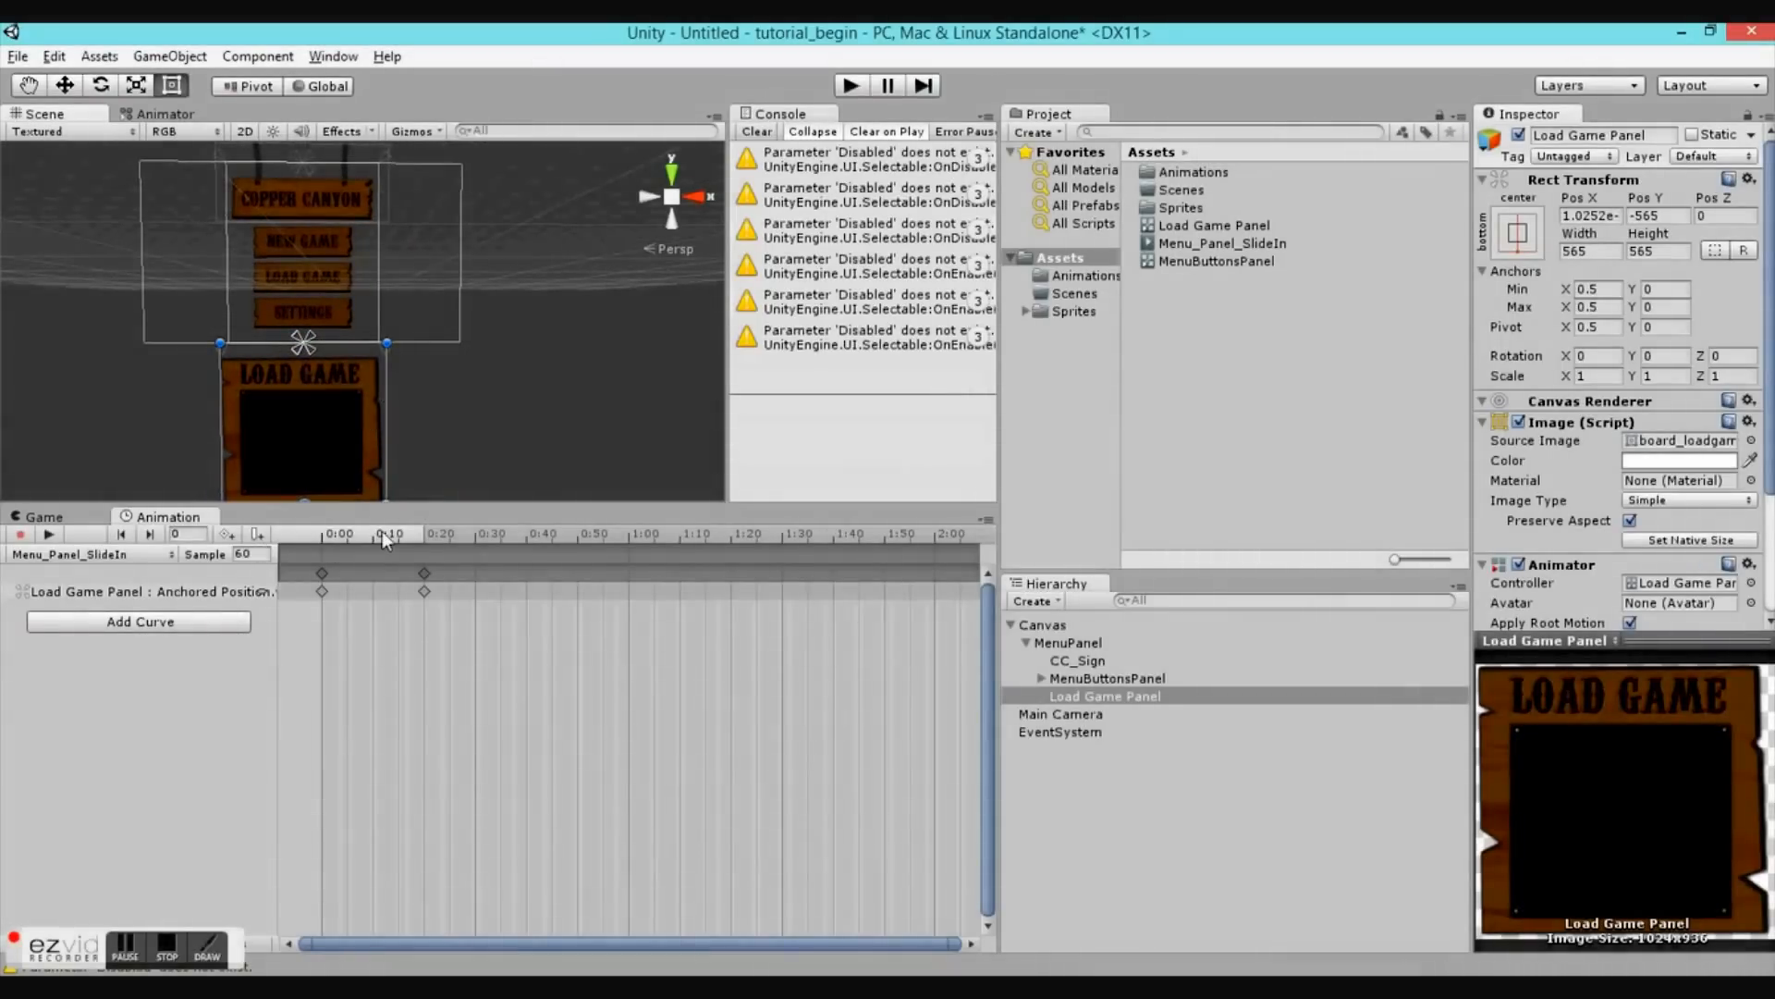
pyautogui.moveTo(385, 536); pyautogui.dragTo(323, 536)
pyautogui.moveTo(438, 393); pyautogui.dragTo(433, 391, button='middle')
pyautogui.click(88, 554)
pyautogui.click(97, 609)
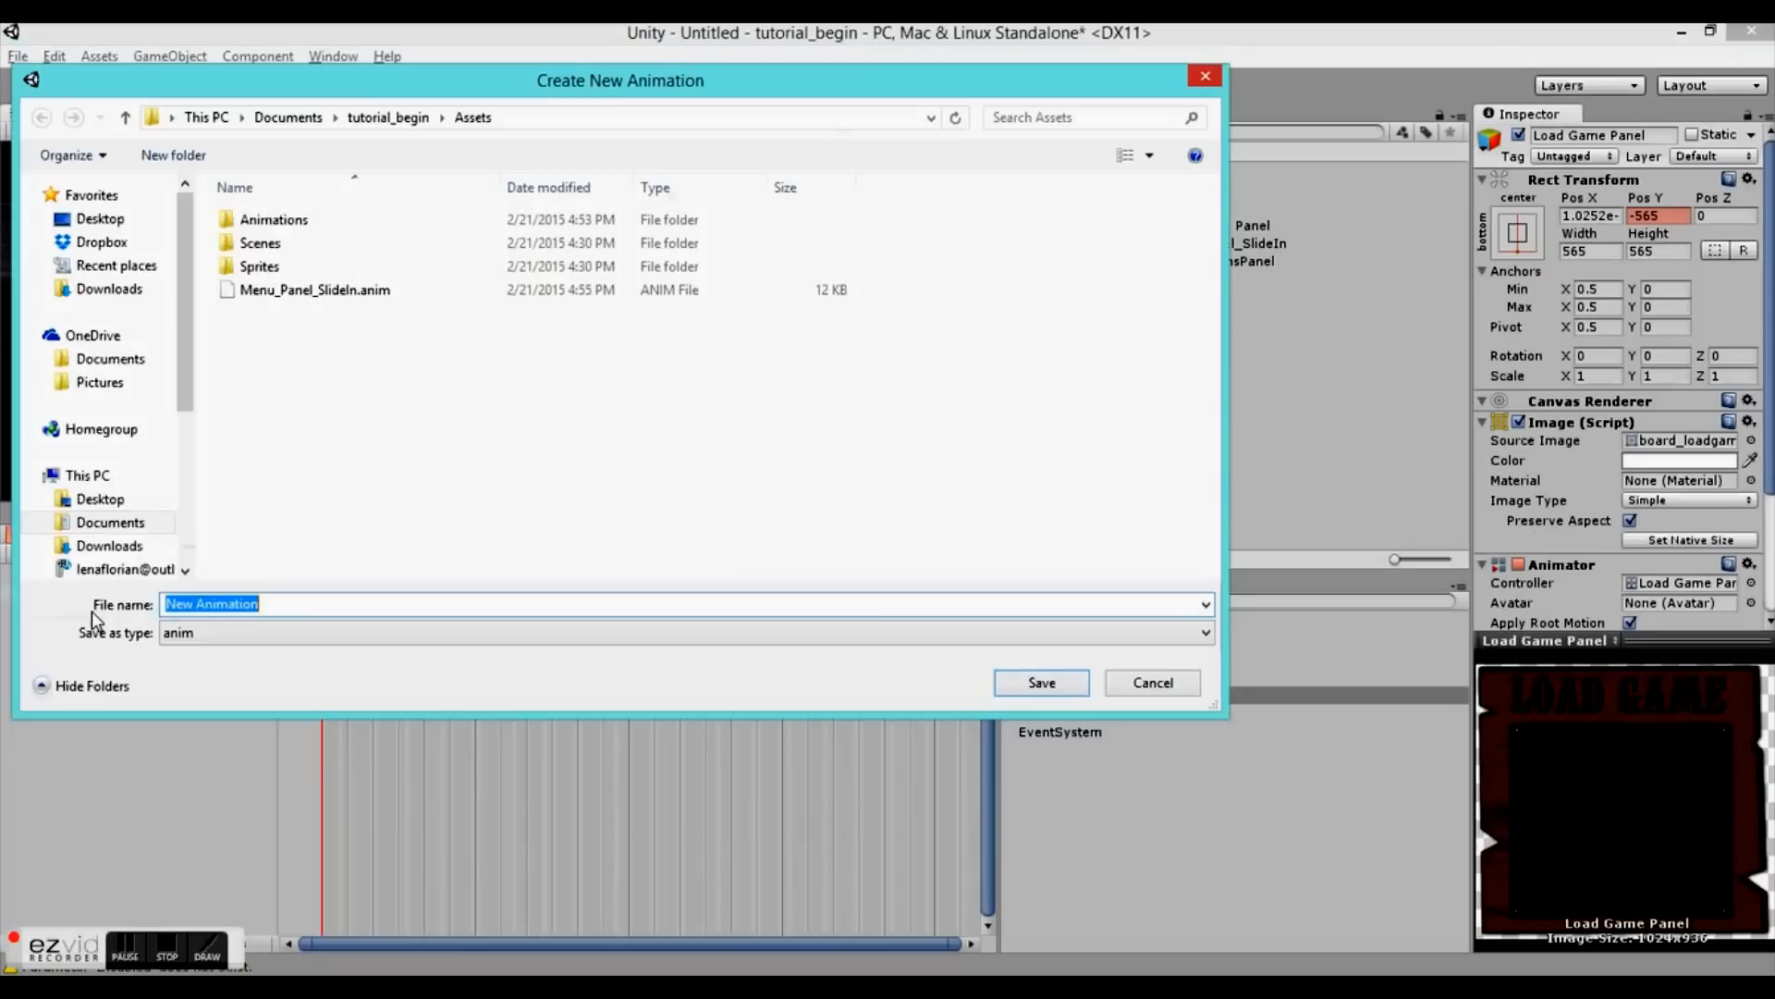
pyautogui.write('Menu_Panel_Idle')
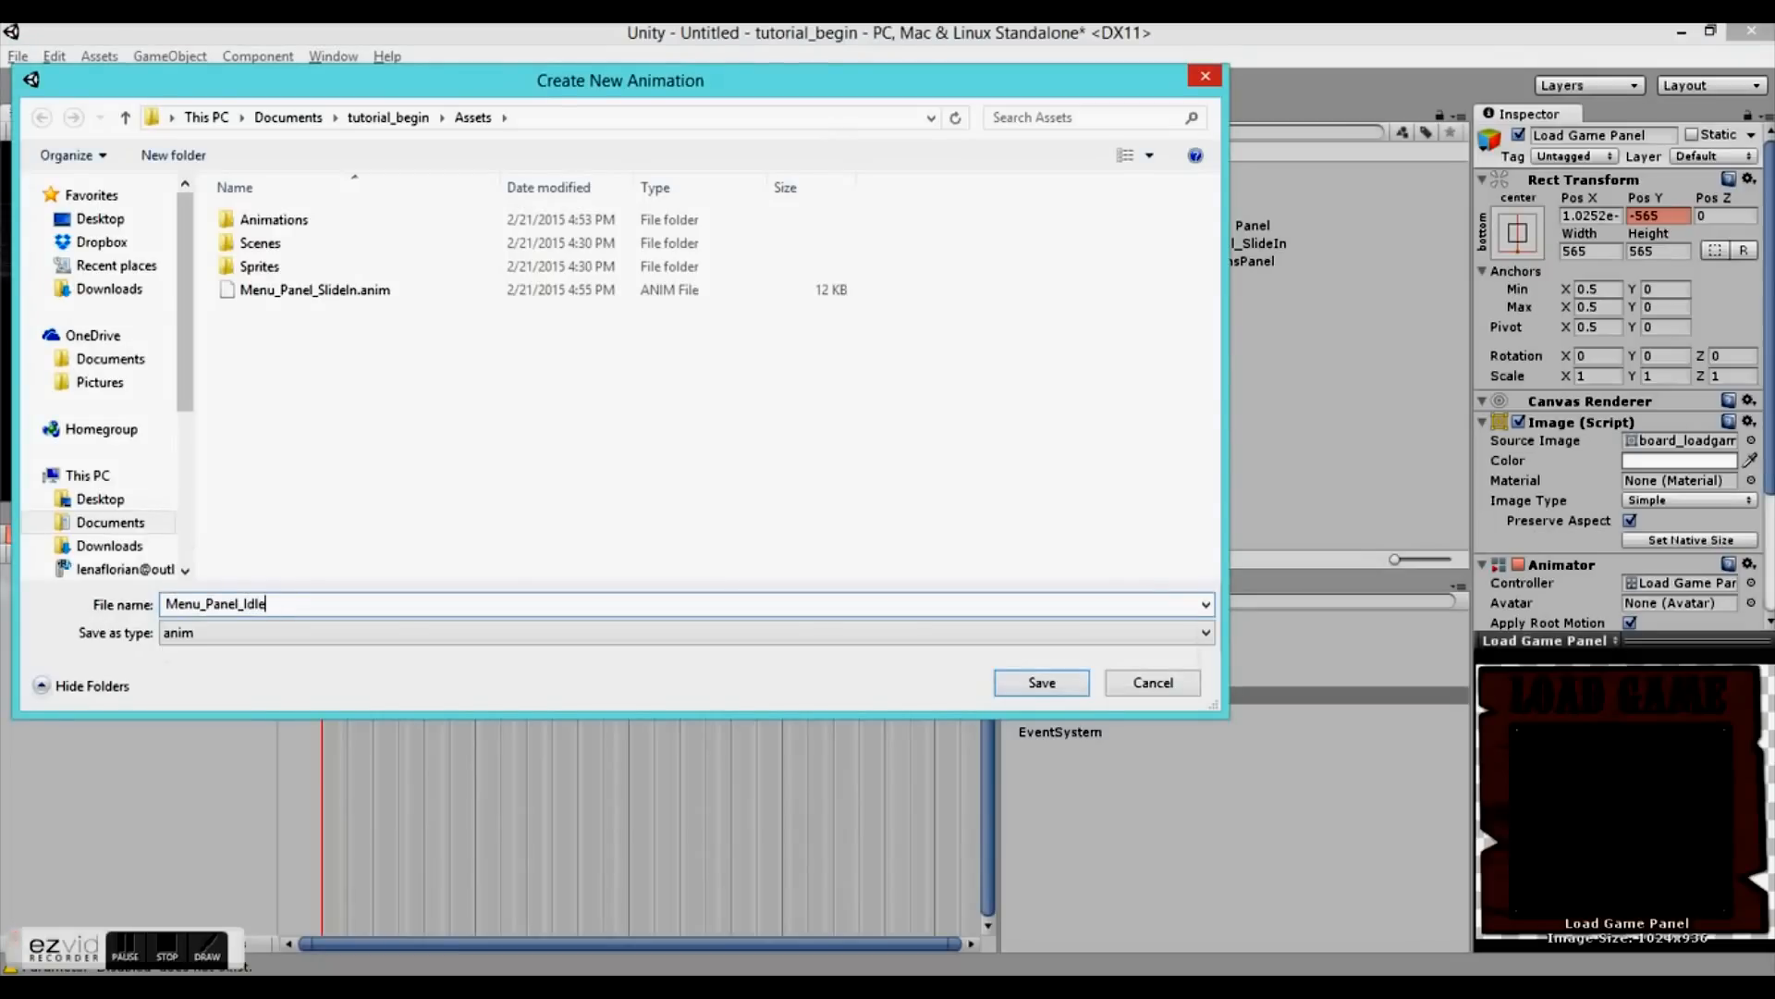
pyautogui.press('Return')
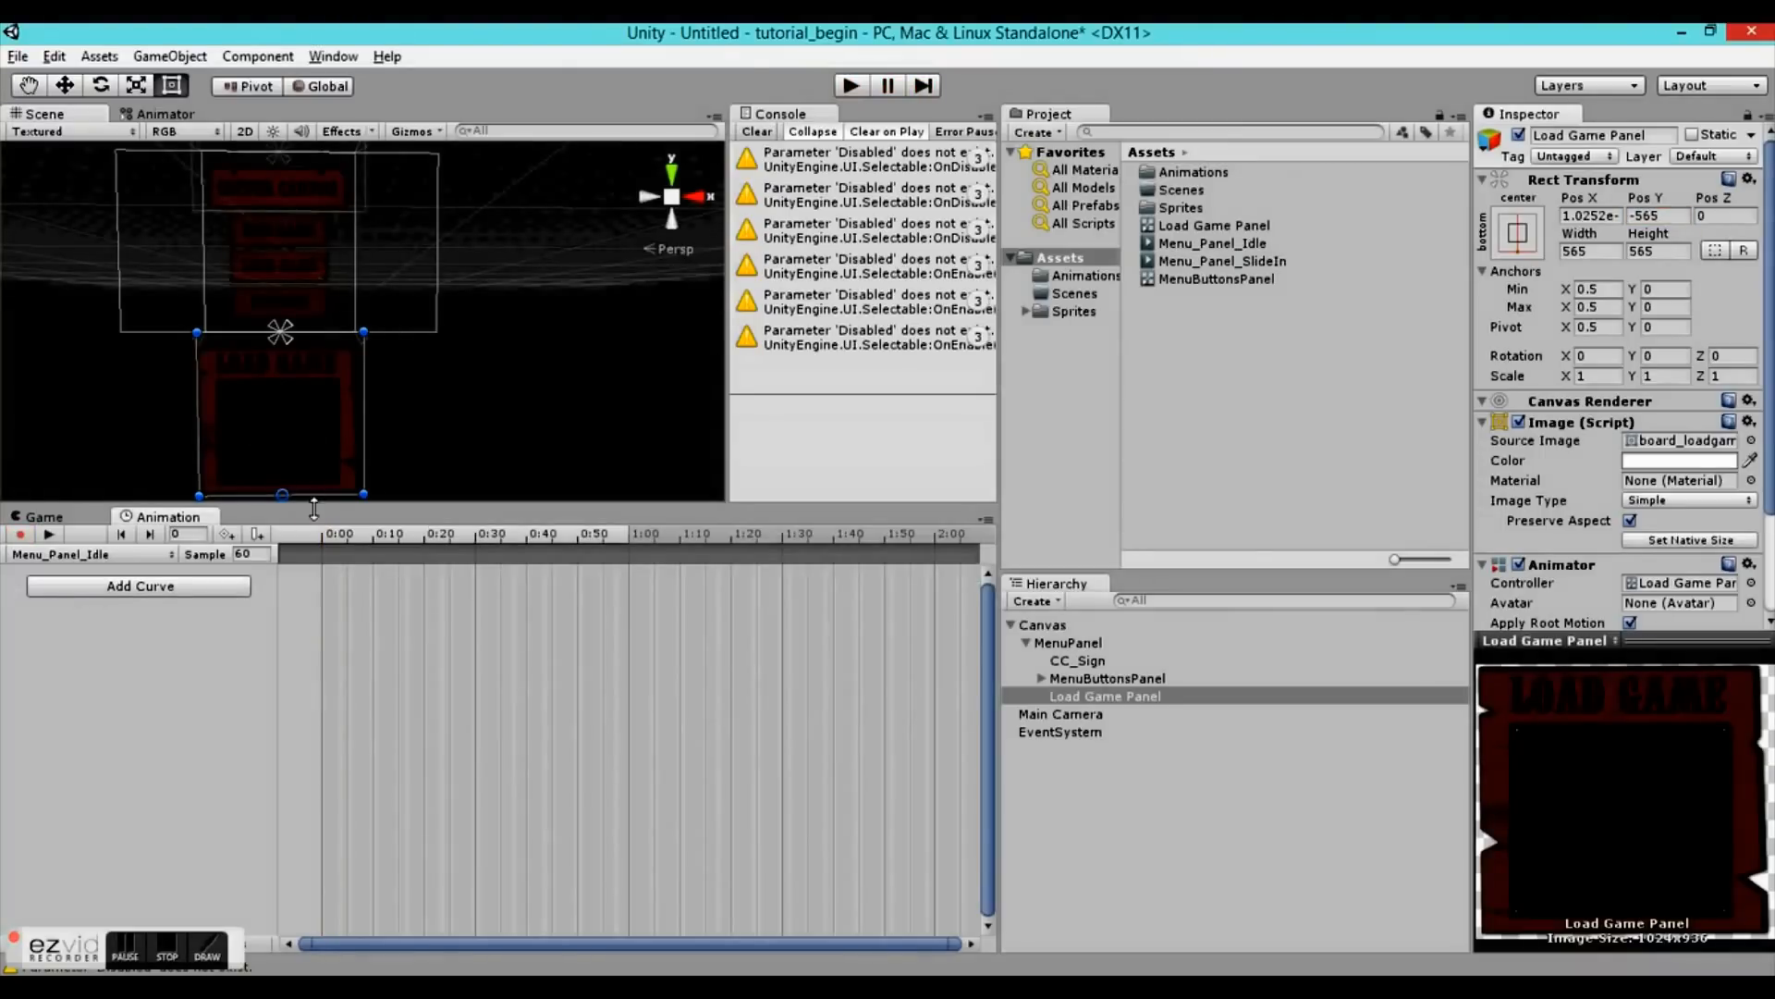
# - Open Load Game Panel's Pos Y for editing at frame 0 of the Menu_Panel_Idle clip
pyautogui.click(1662, 216)
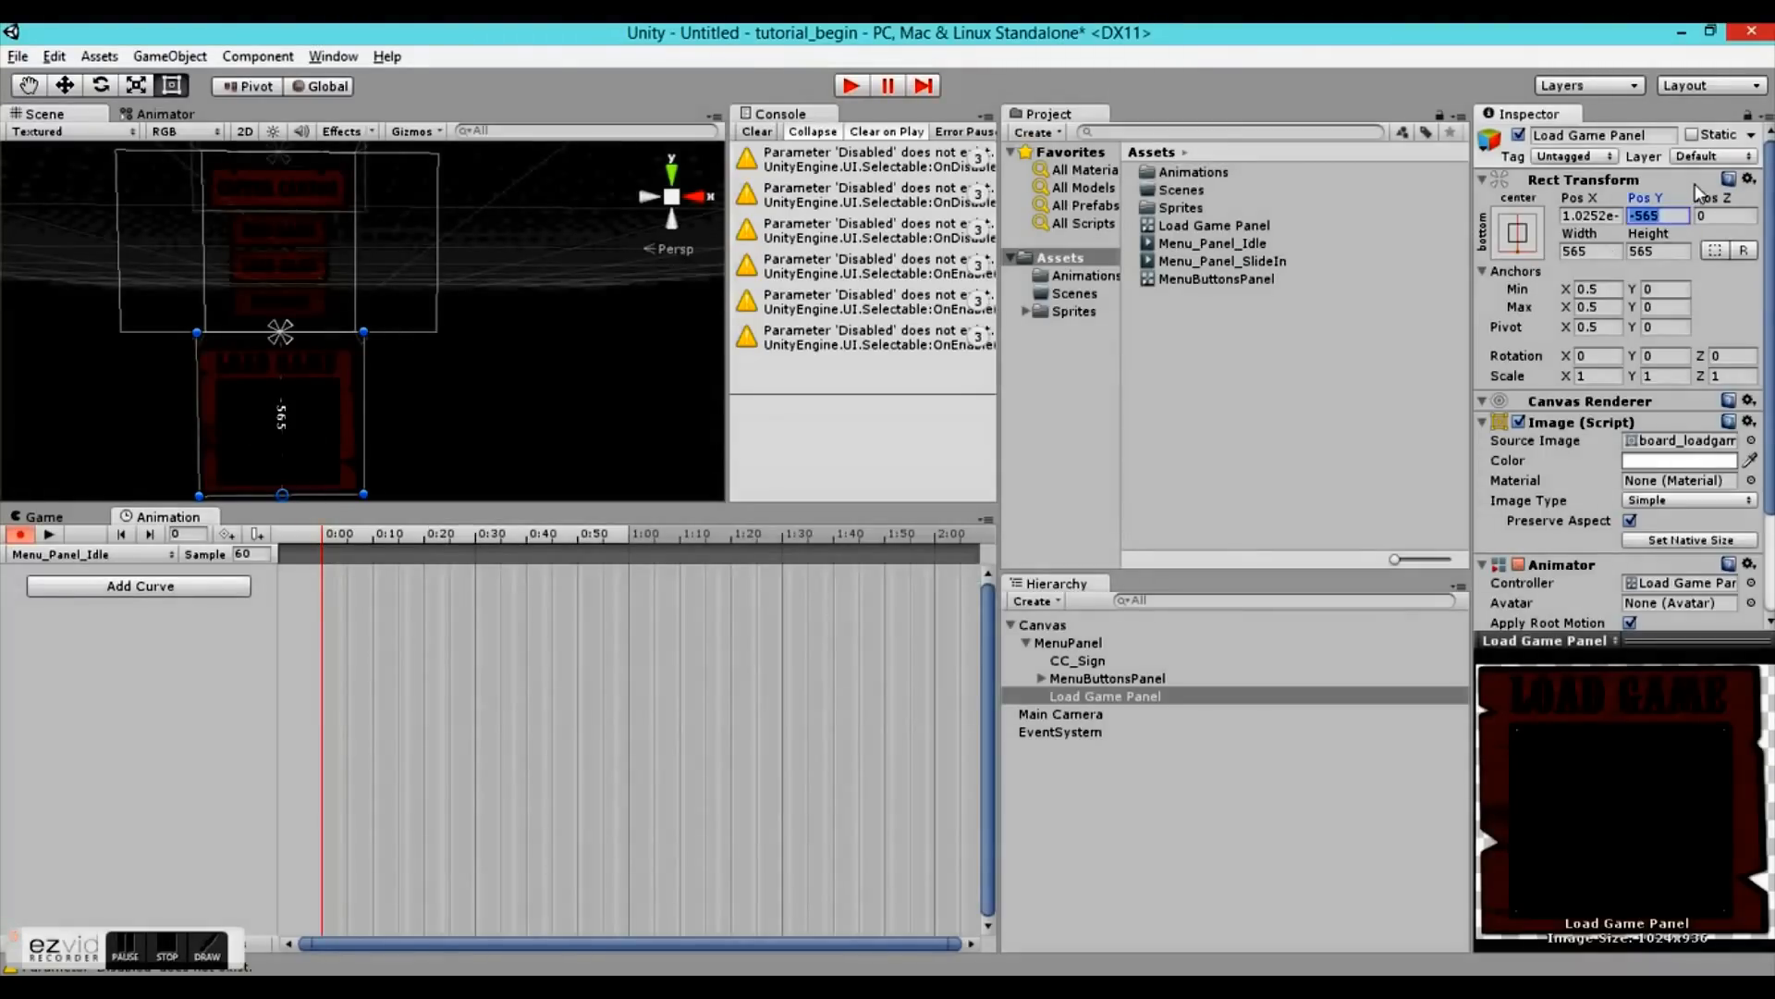
# - Key the Load Game Panel's Pos Y at -565 in Menu_Panel_Idle and make that state the Animator's default
pyautogui.press('Return')
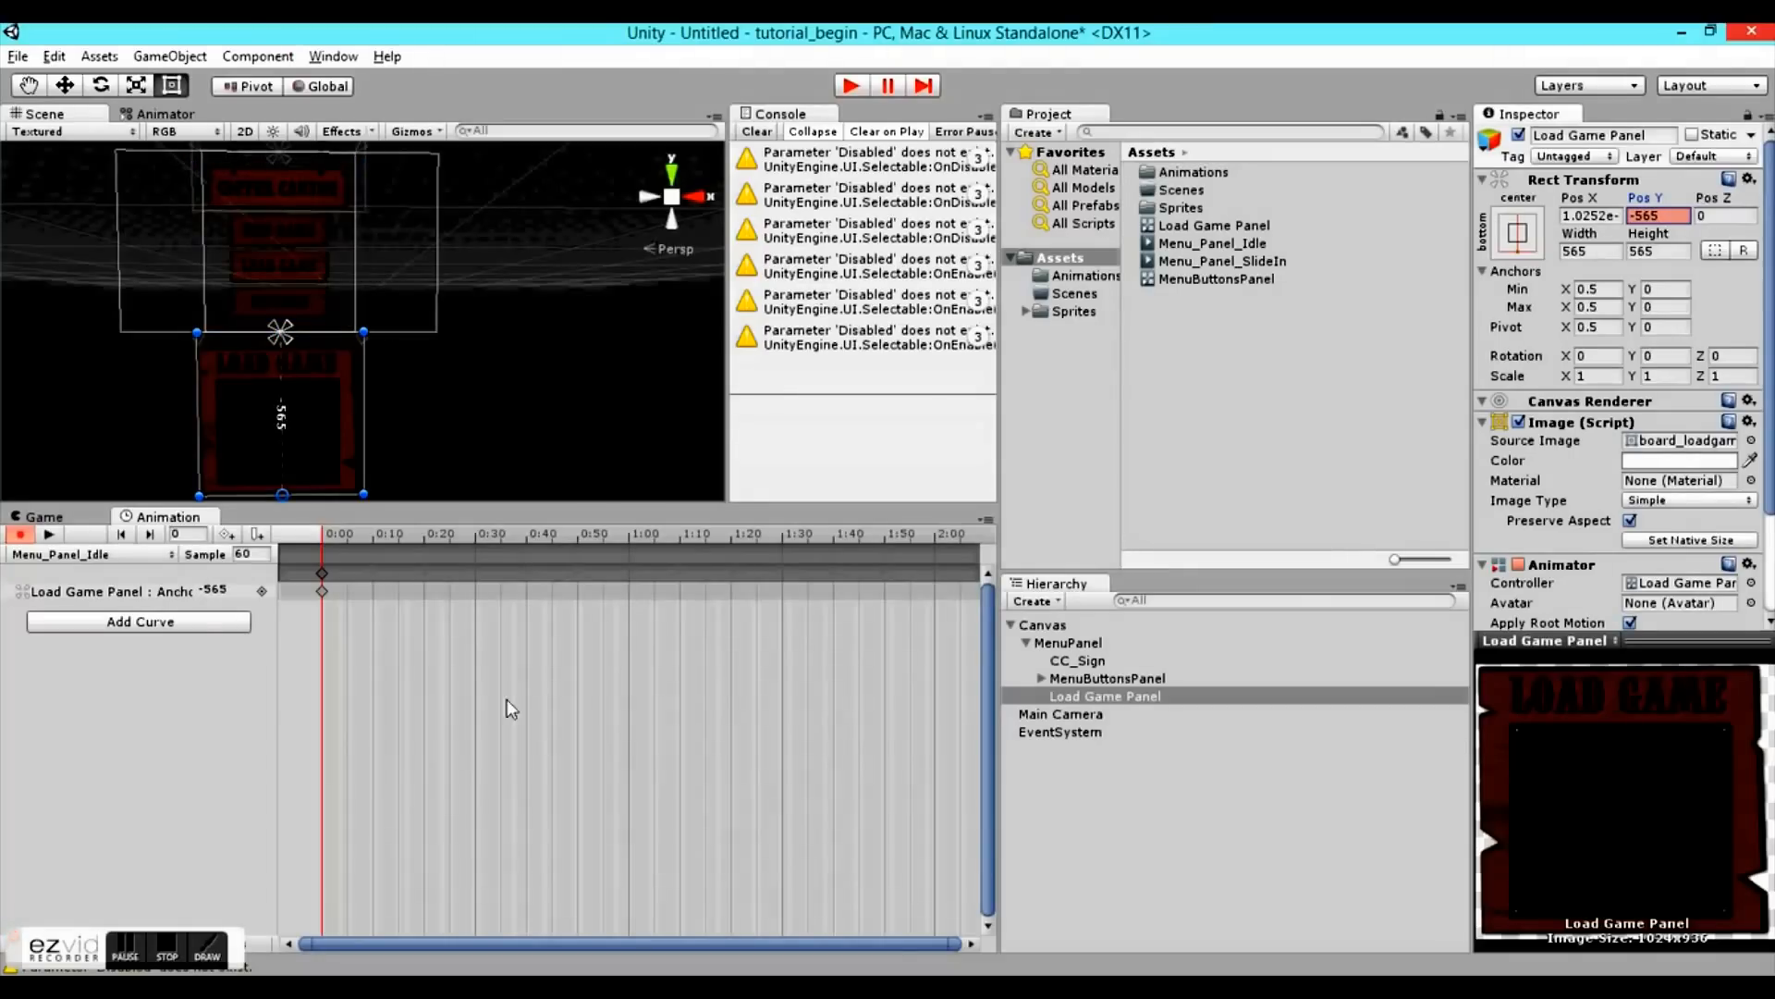
pyautogui.click(157, 114)
pyautogui.moveTo(575, 455); pyautogui.dragTo(386, 266)
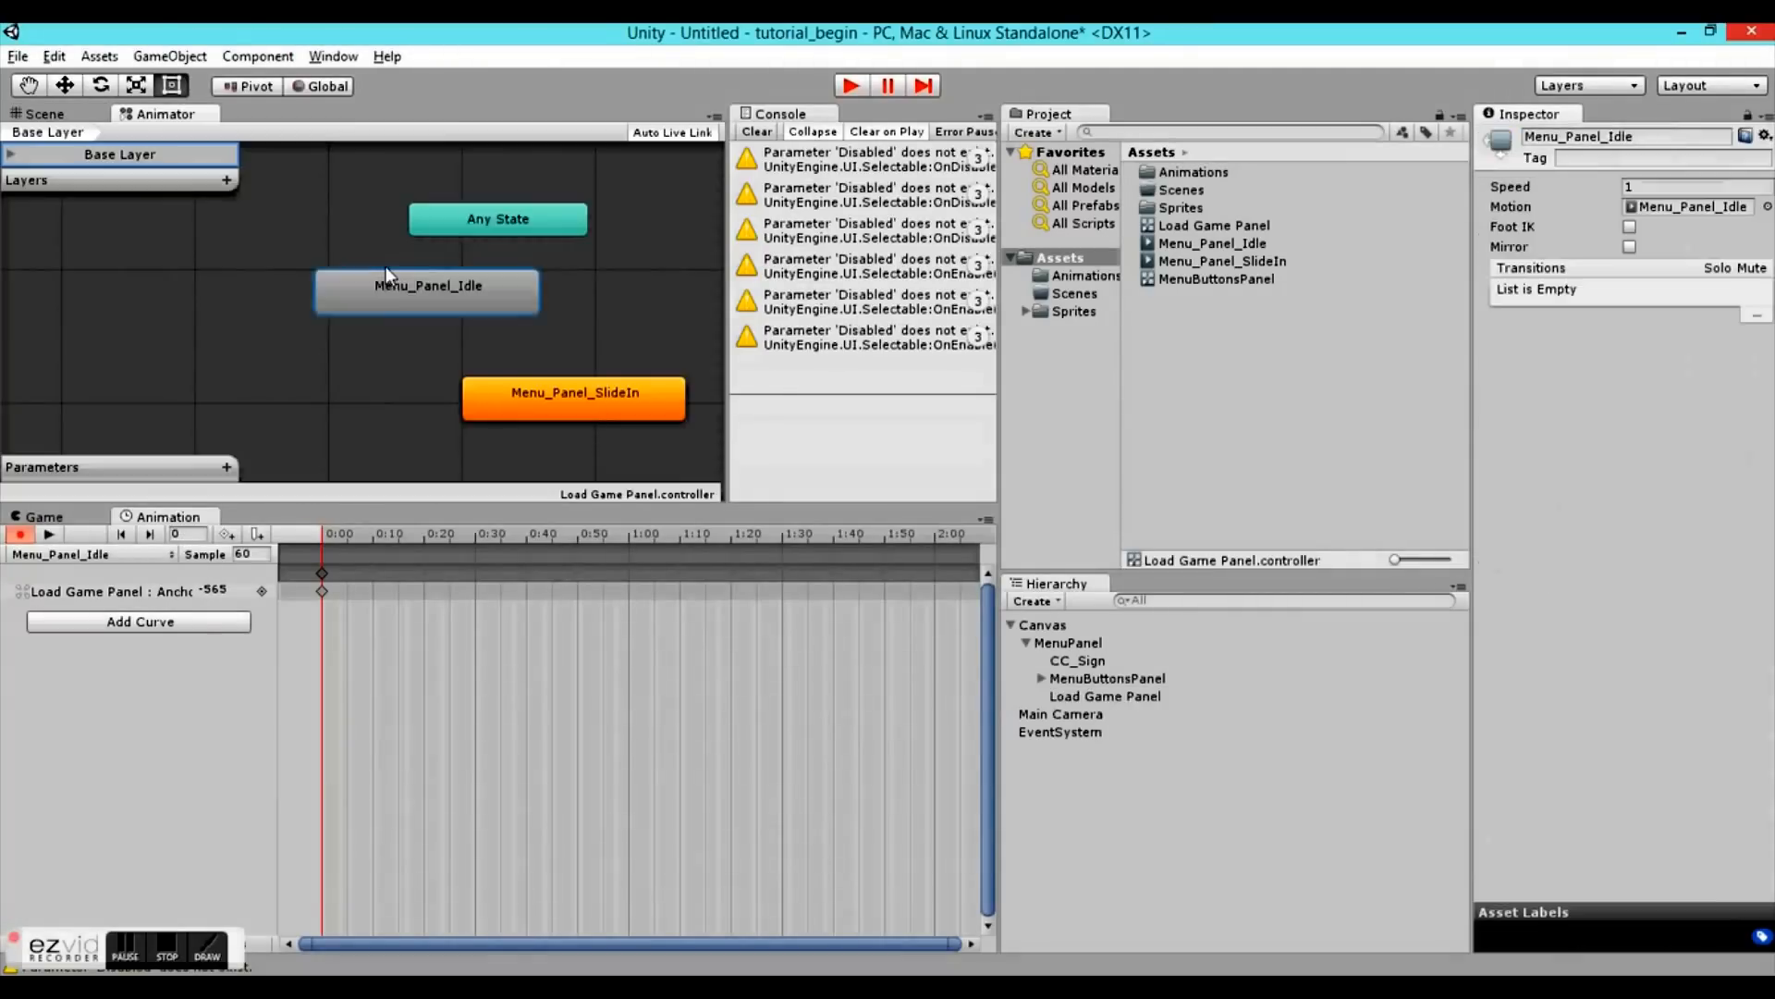
pyautogui.rightClick(385, 266)
pyautogui.click(431, 301)
pyautogui.moveTo(420, 276); pyautogui.dragTo(488, 294)
pyautogui.moveTo(521, 384); pyautogui.dragTo(273, 380)
pyautogui.moveTo(426, 294); pyautogui.dragTo(412, 292)
# - Duplicate the Menu_Panel_SlideIn state in the Animator graph and place the copy beside the original
pyautogui.click(375, 365)
pyautogui.rightClick(375, 364)
pyautogui.click(418, 433)
pyautogui.rightClick(580, 352)
pyautogui.click(615, 414)
pyautogui.moveTo(611, 368); pyautogui.dragTo(558, 377)
# - Set the duplicated slide-in state's speed to -1 and rename it Menu_Panel_SlideOut
pyautogui.click(1631, 185)
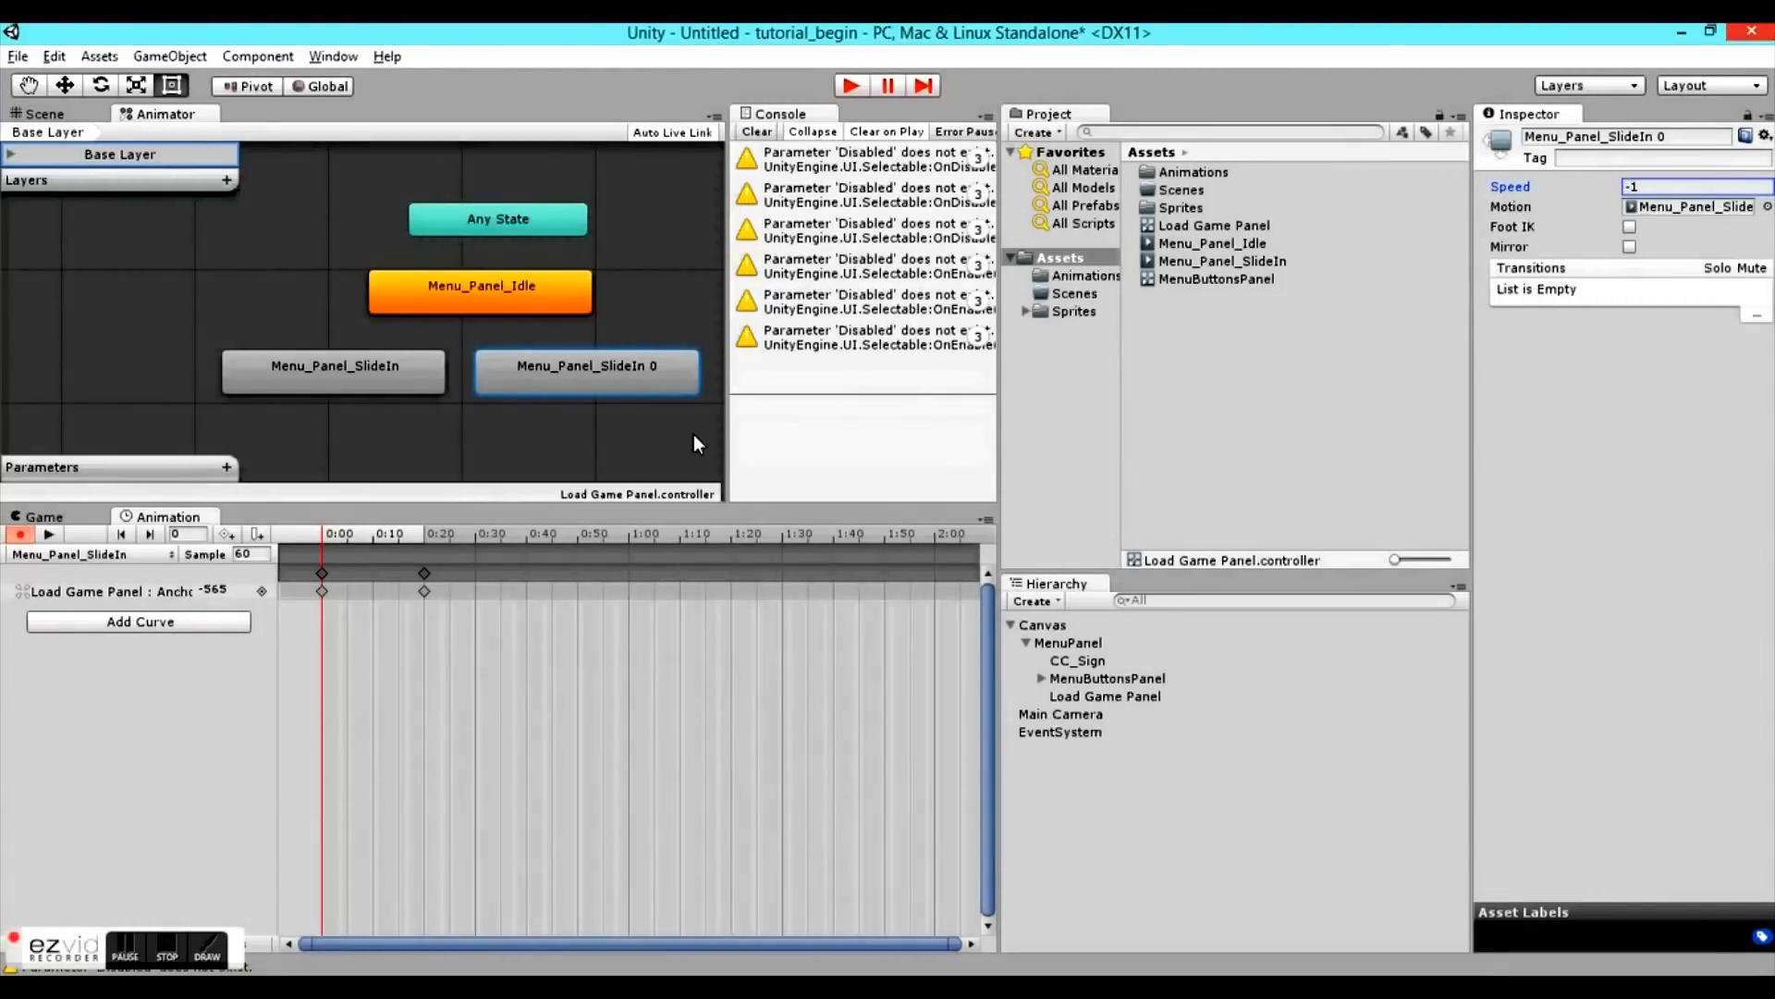
pyautogui.click(668, 370)
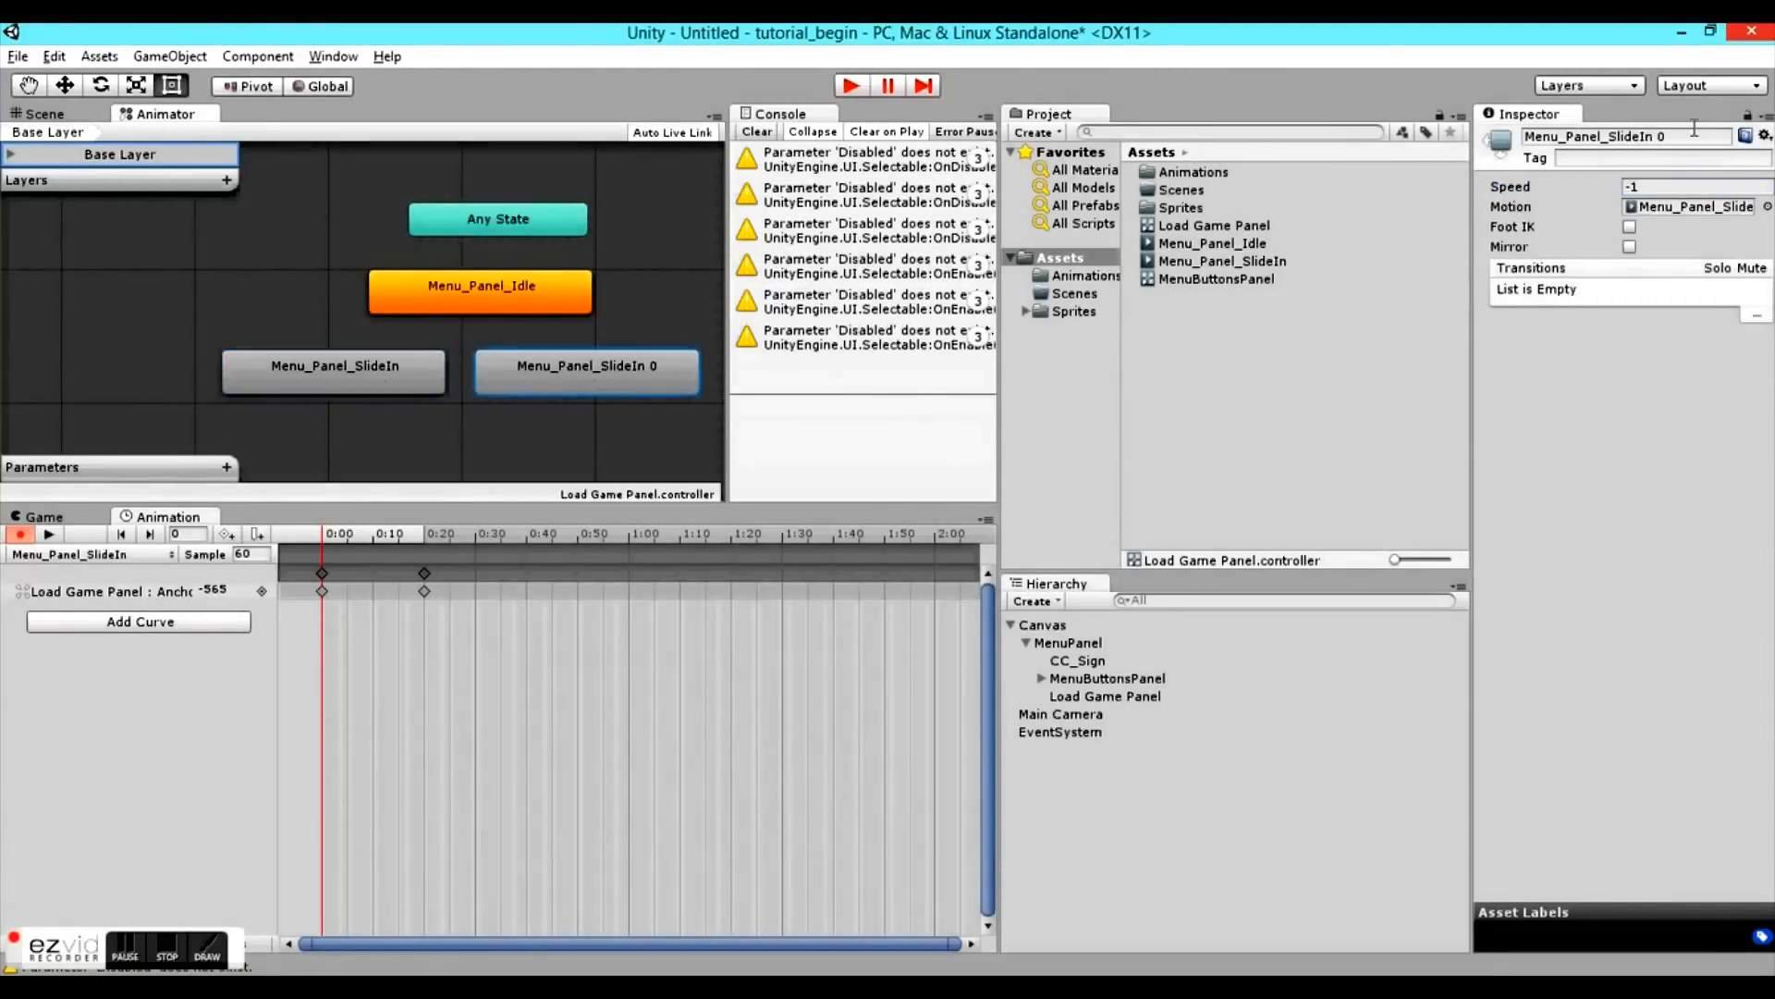
pyautogui.moveTo(1635, 136); pyautogui.dragTo(1669, 136)
pyautogui.write('Out')
pyautogui.press('Return')
# - Add transitions from Menu_Panel_Idle to Menu_Panel_SlideIn, from Menu_Panel_SlideIn to Menu_Panel_SlideOut, and from Menu_Panel_SlideOut back to Menu_Panel_Idle
pyautogui.moveTo(422, 285); pyautogui.dragTo(416, 246)
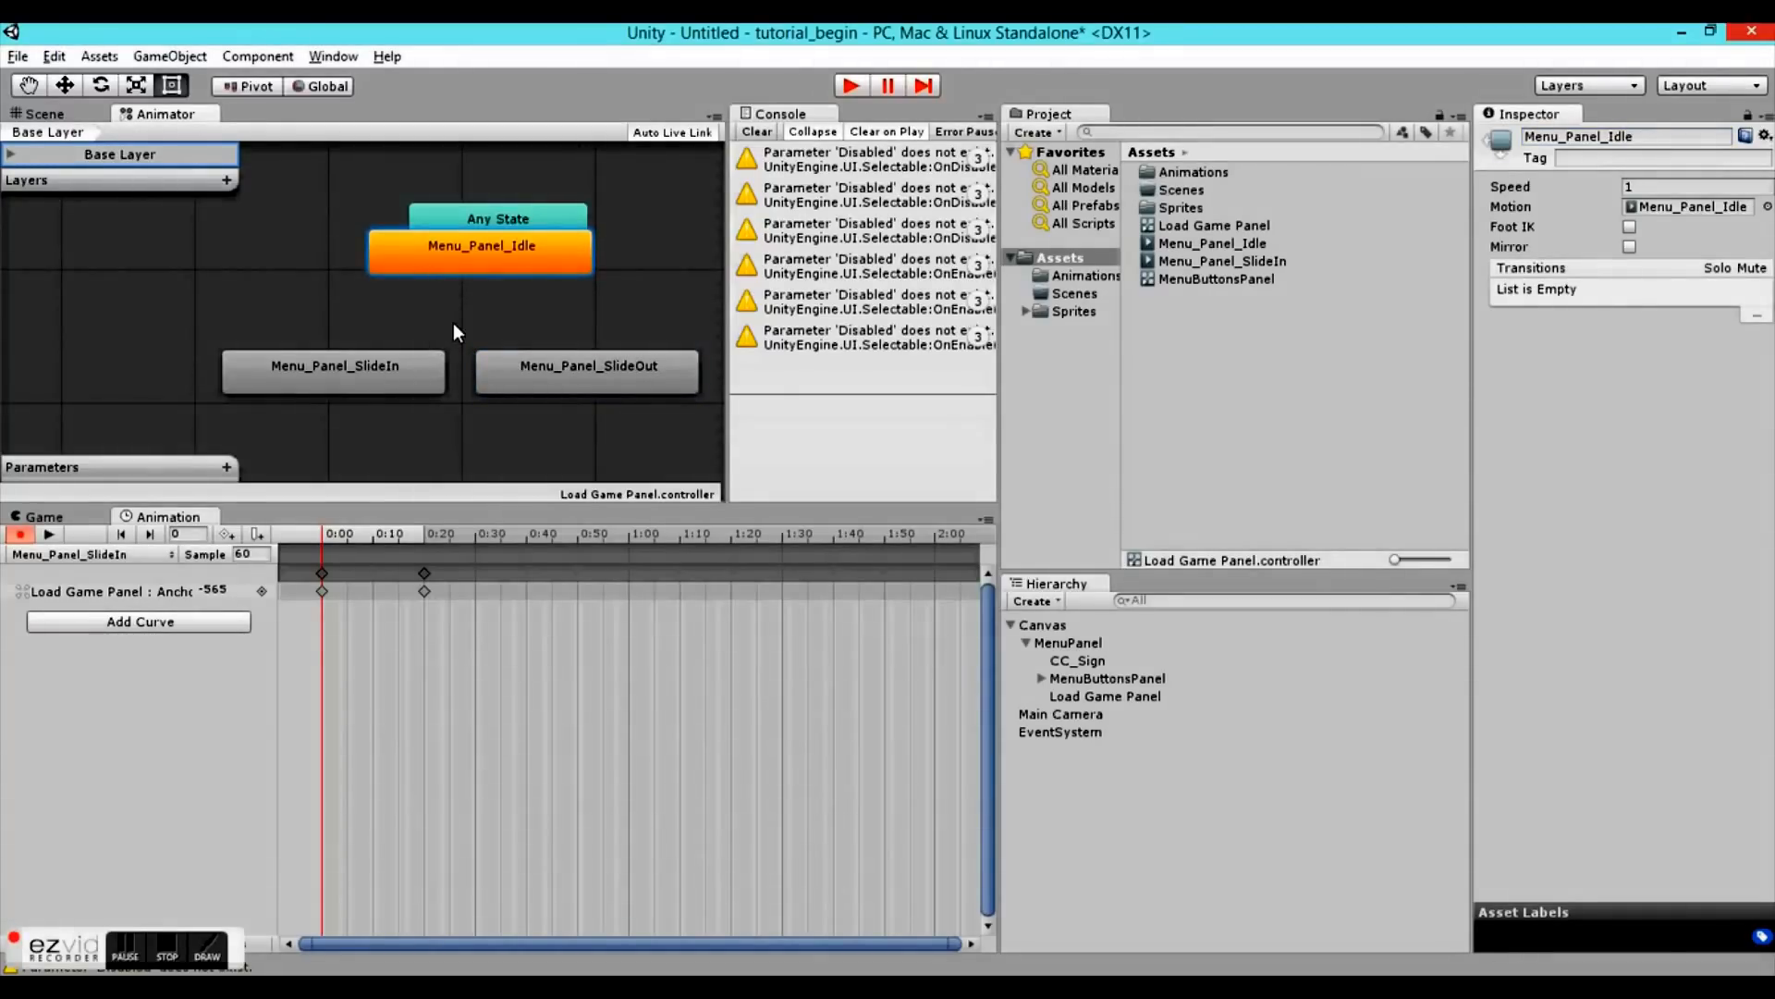
pyautogui.rightClick(482, 246)
pyautogui.click(532, 261)
pyautogui.click(305, 363)
pyautogui.rightClick(312, 379)
pyautogui.click(352, 389)
pyautogui.click(516, 364)
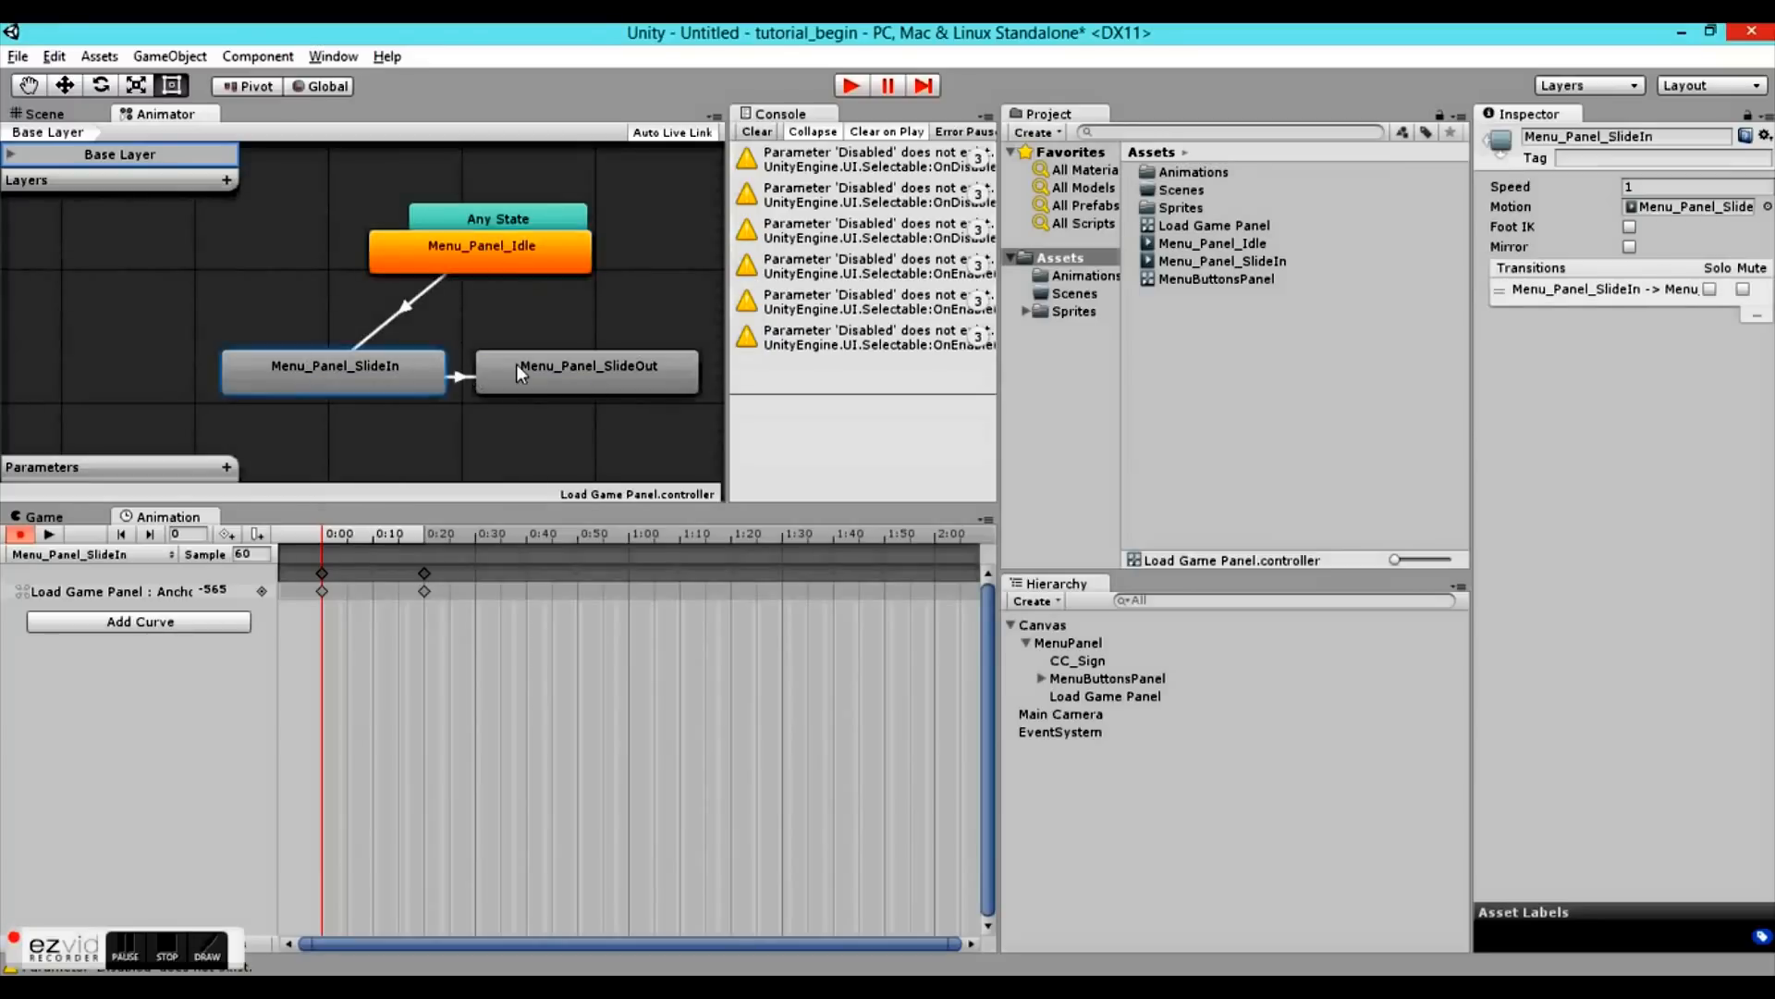
pyautogui.rightClick(535, 374)
pyautogui.click(564, 384)
pyautogui.click(518, 254)
pyautogui.click(573, 370)
# - Add a Bool parameter named isDisplayed to the Load Game Panel animator controller
pyautogui.click(227, 467)
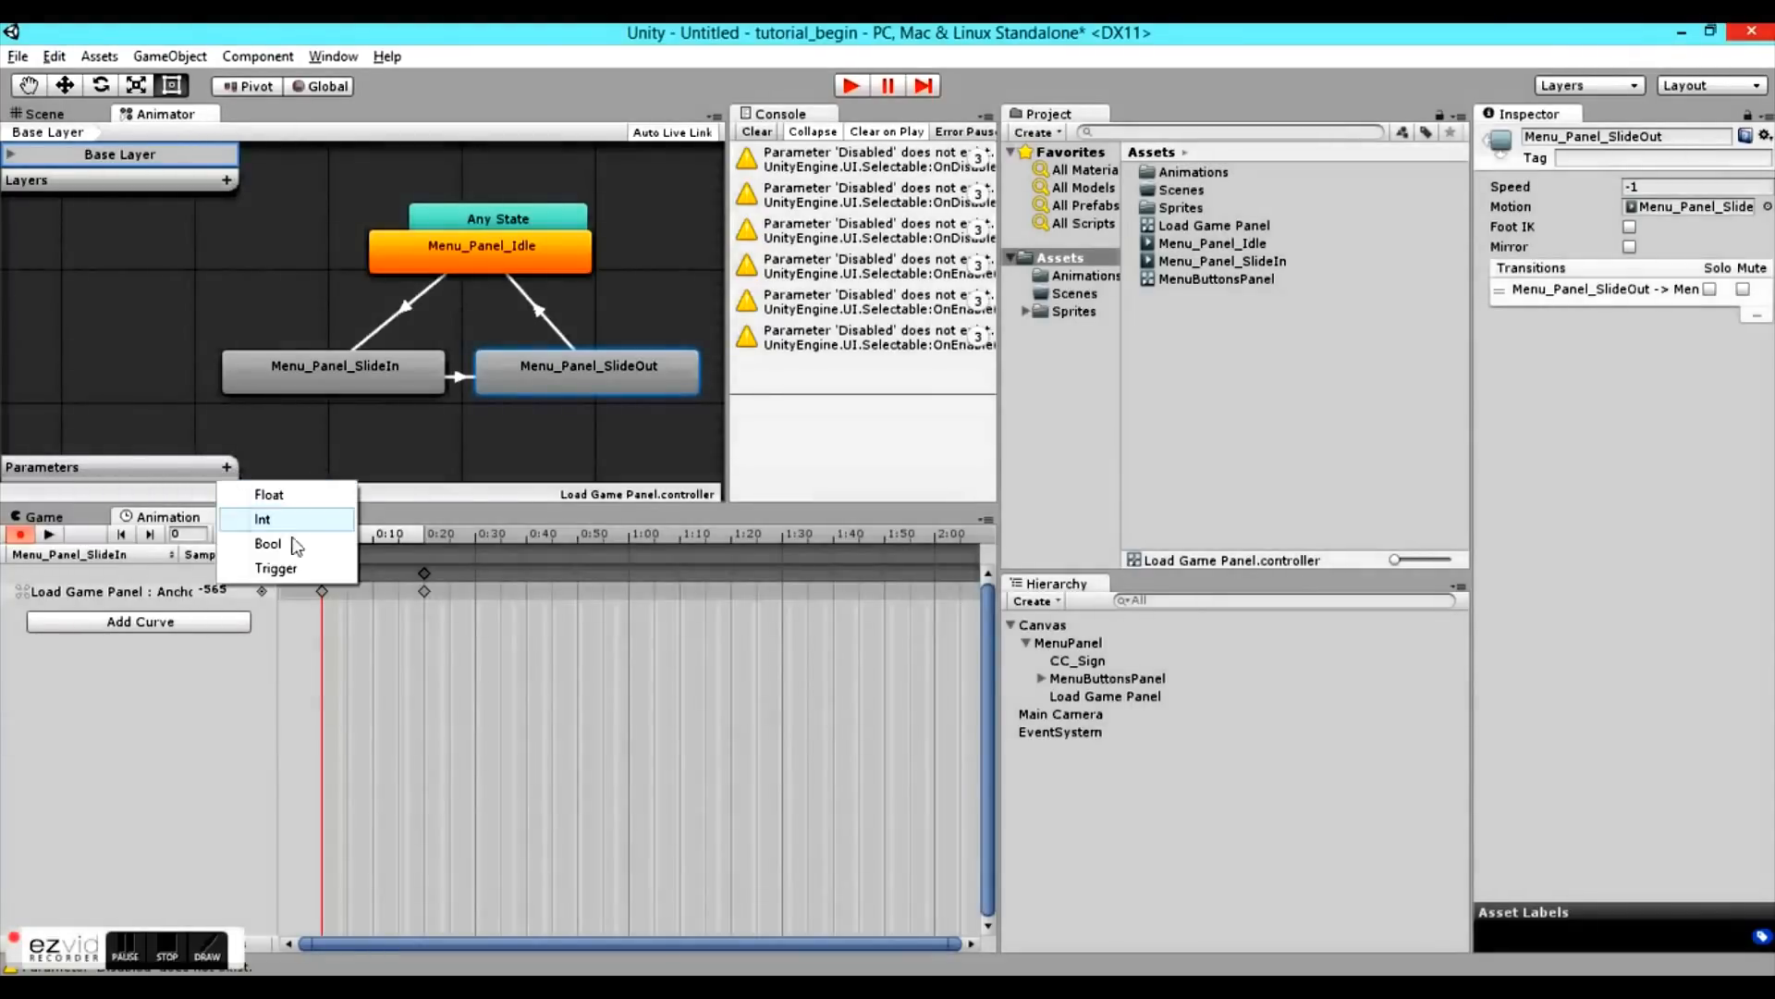
pyautogui.click(268, 542)
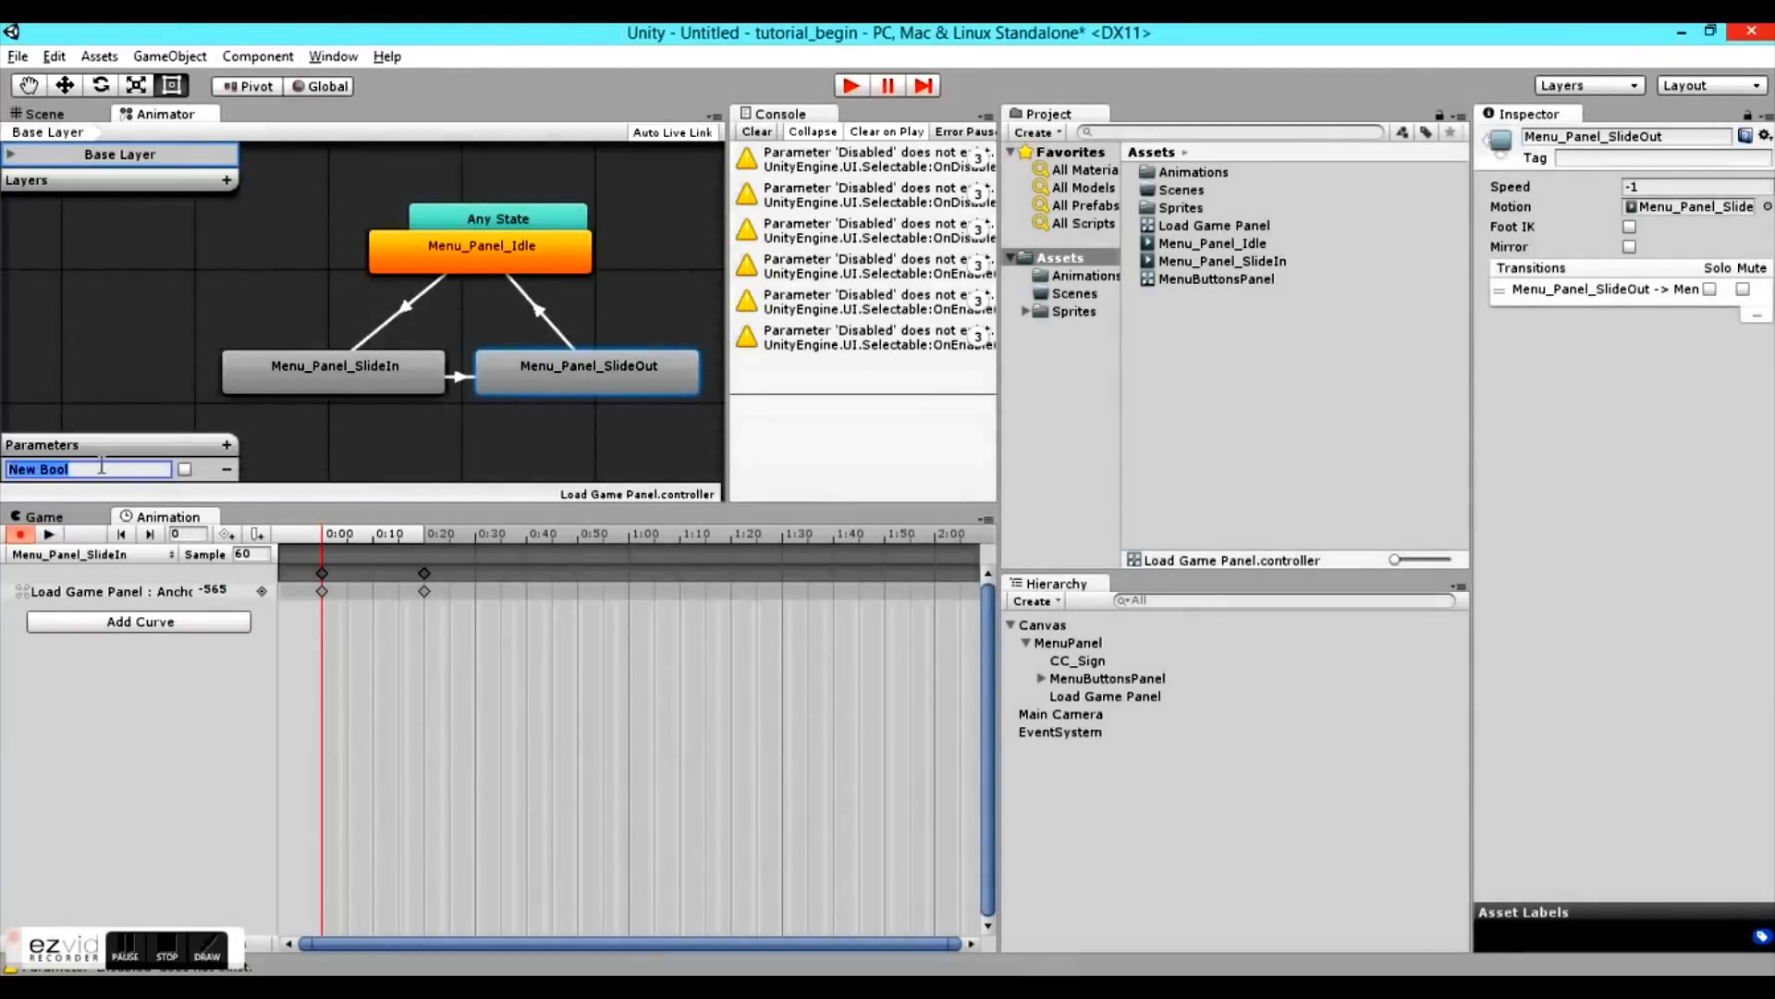
pyautogui.write('isDisplayed')
# - Move Any State clear of the Idle state and set the Menu_Panel_Idle to Menu_Panel_SlideIn transition's condition to isDisplayed true
pyautogui.moveTo(582, 209); pyautogui.dragTo(143, 248)
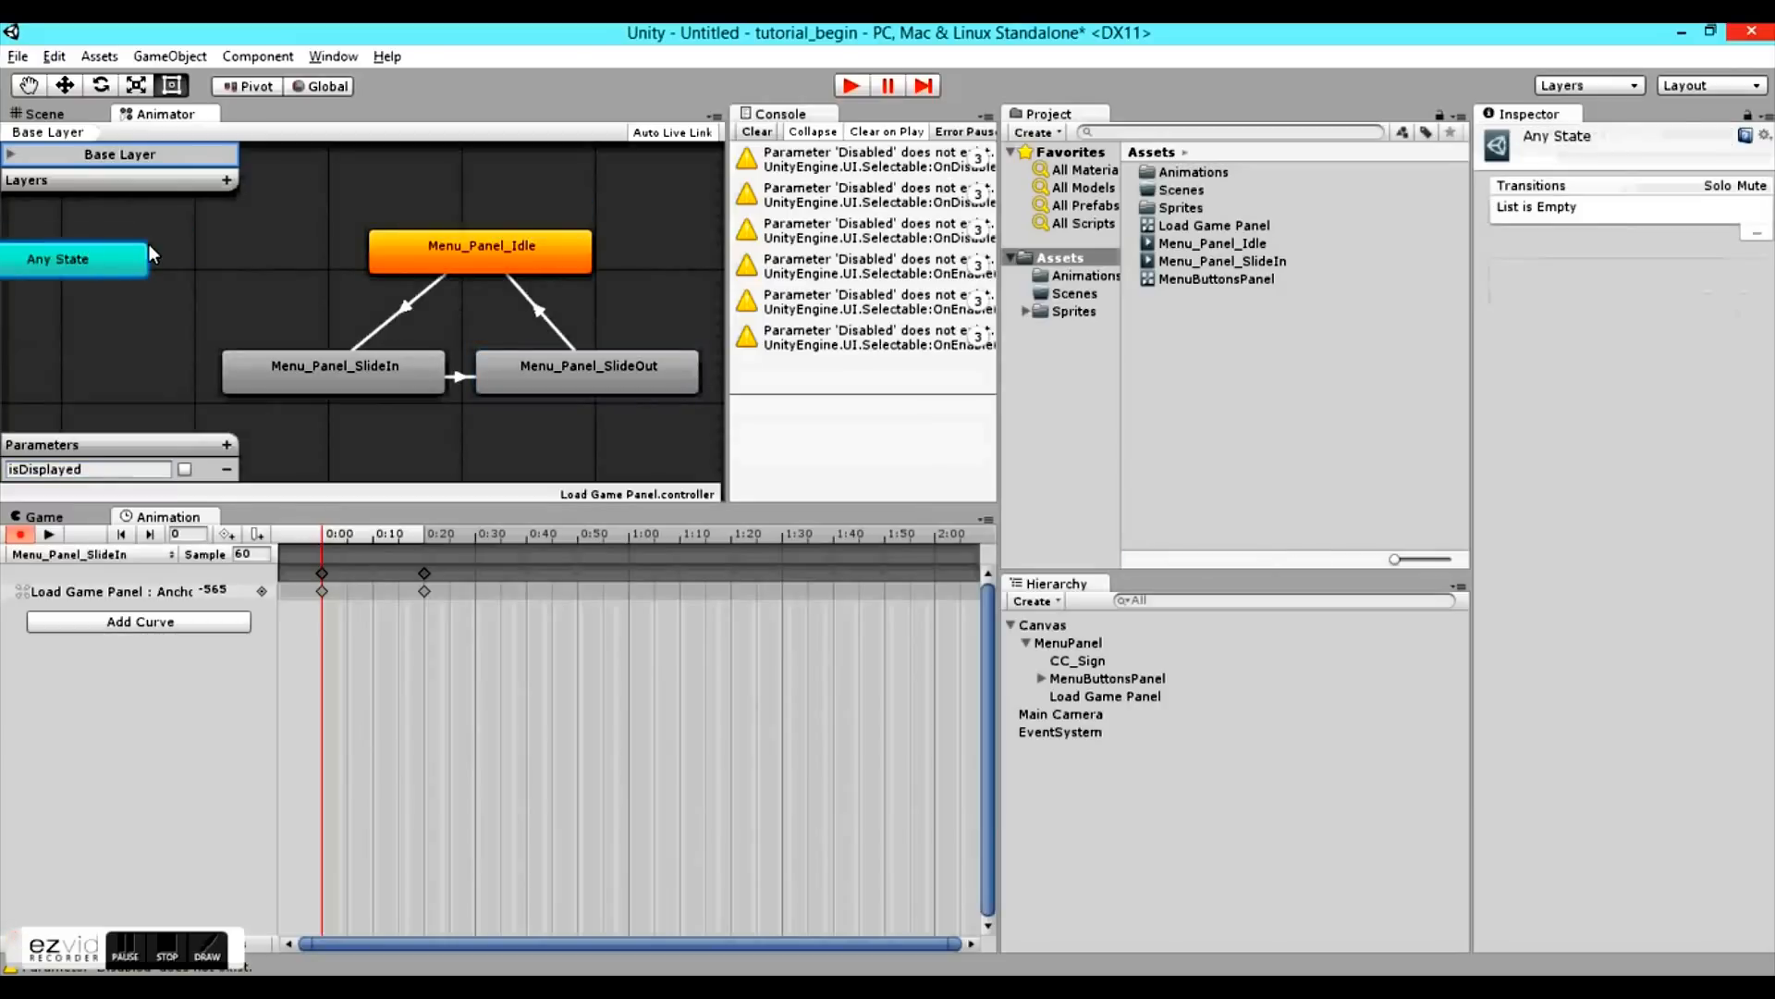
pyautogui.moveTo(473, 251); pyautogui.dragTo(435, 239)
pyautogui.click(383, 295)
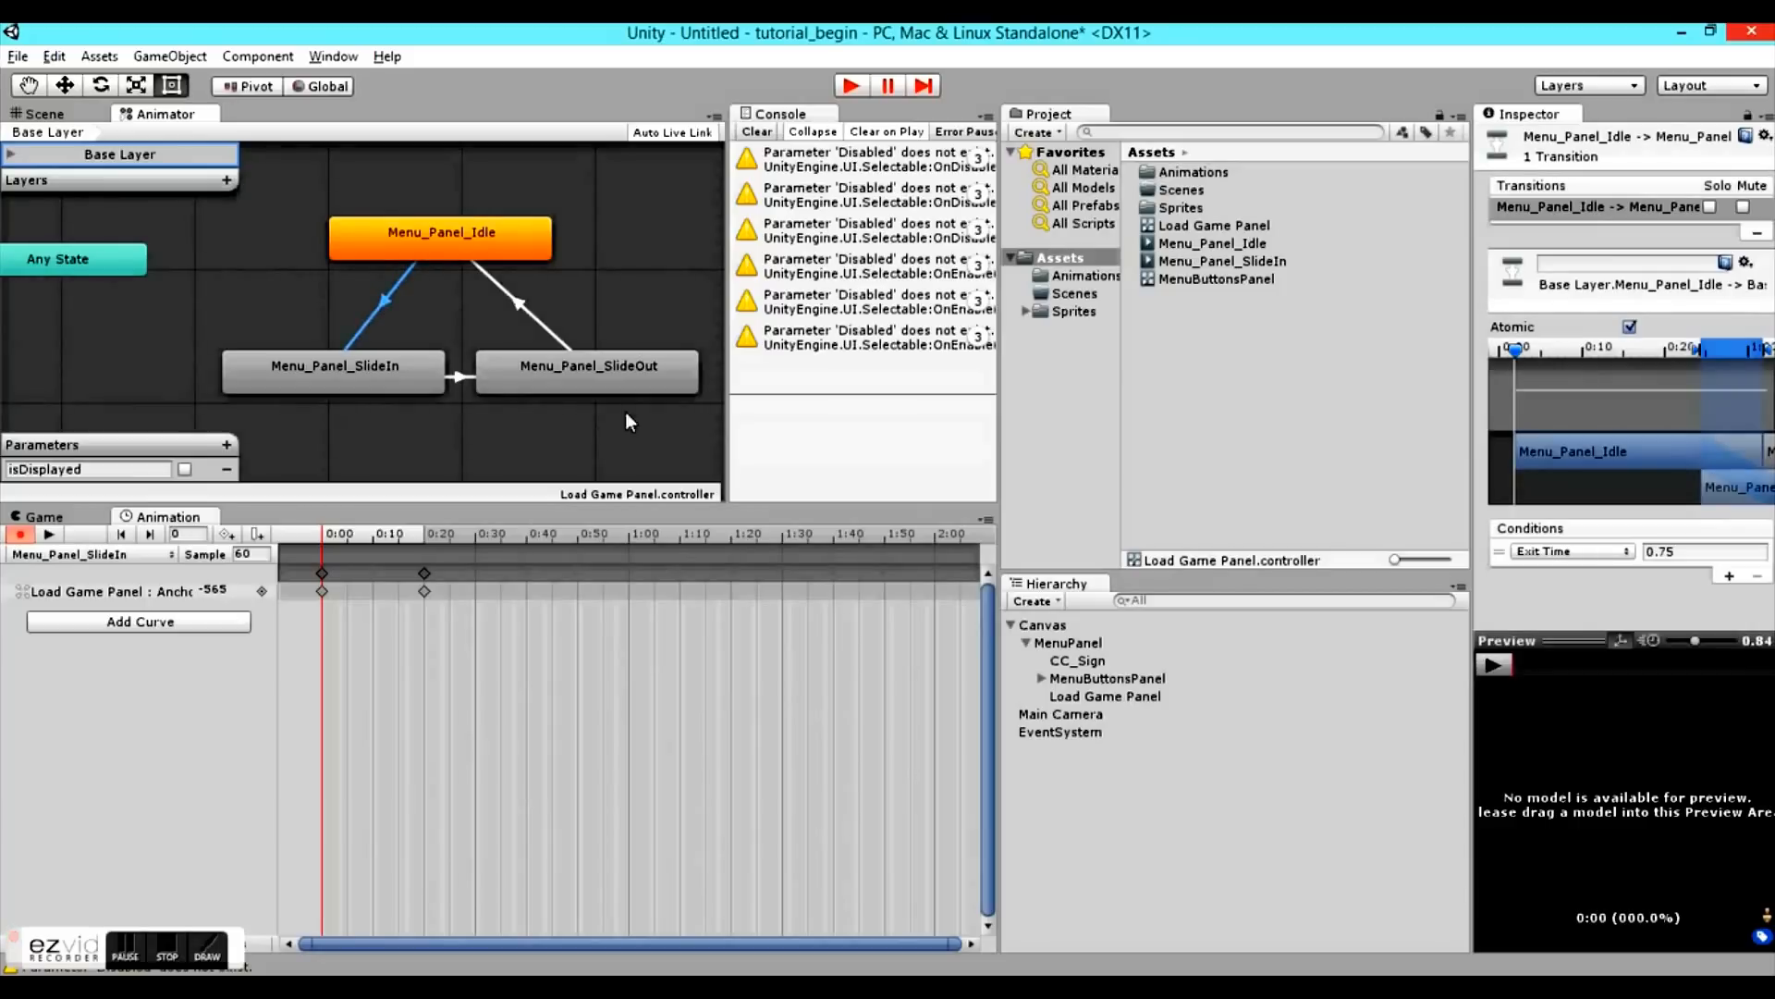
pyautogui.click(1570, 551)
pyautogui.click(1571, 571)
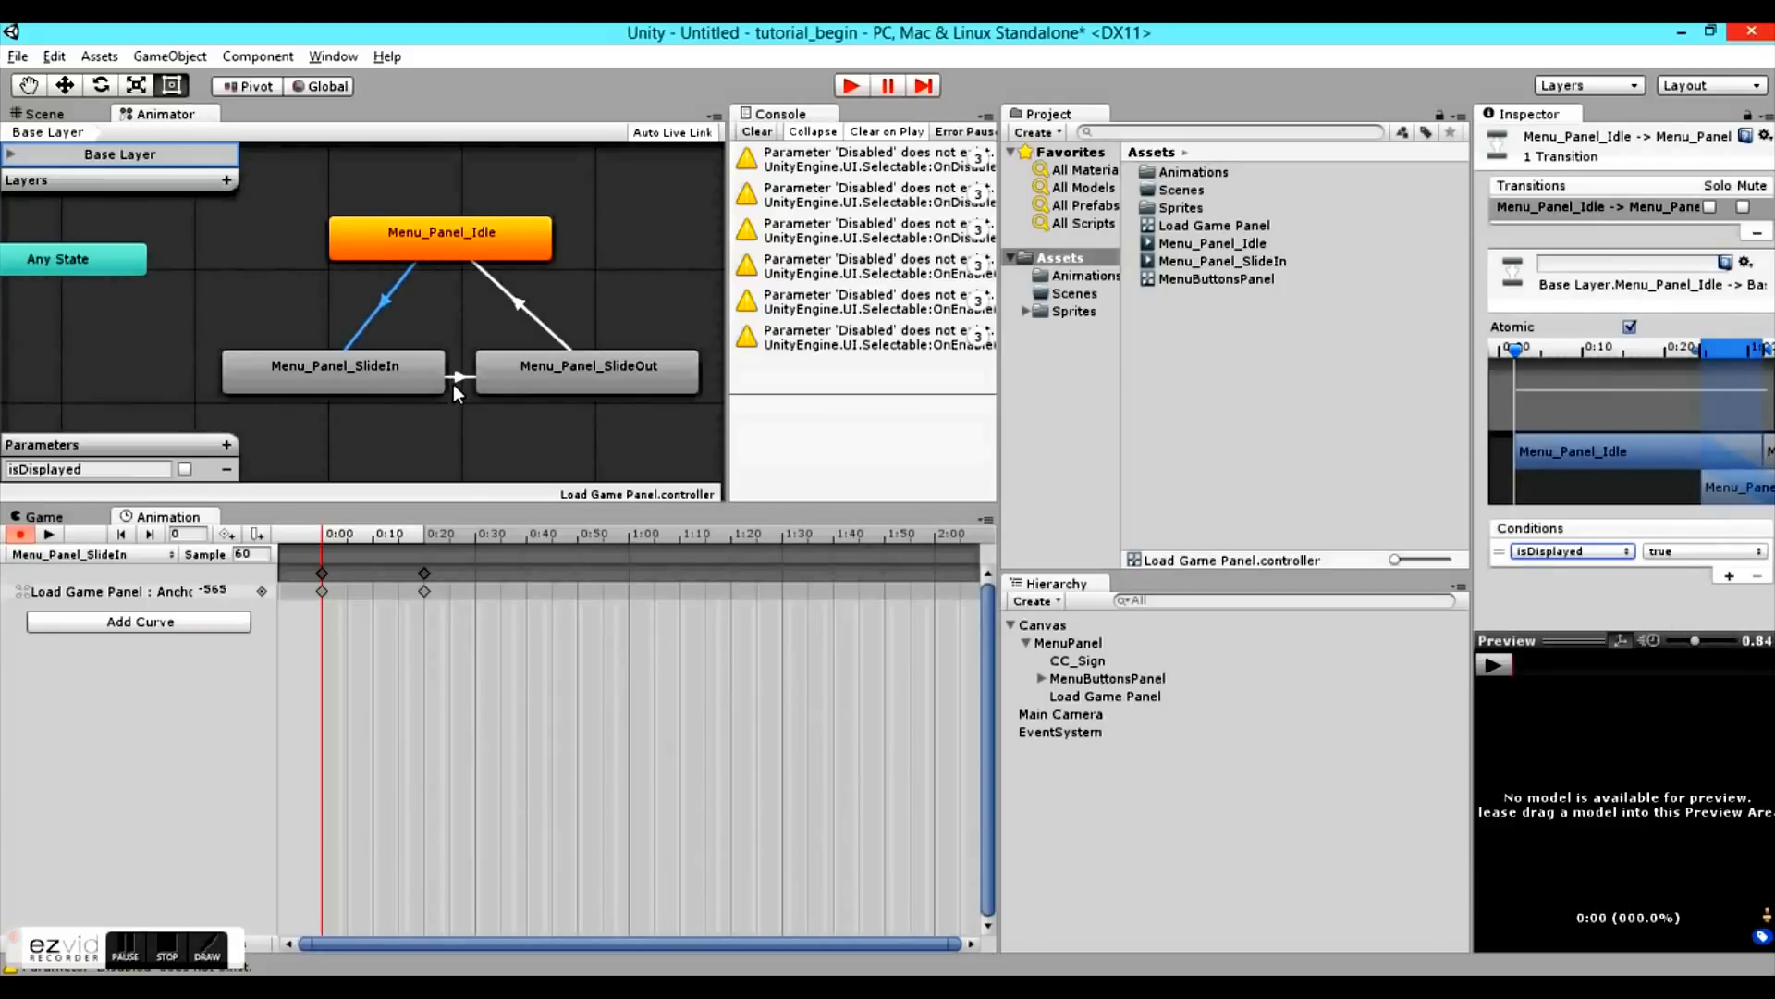
# - Set the condition of the Menu_Panel_SlideIn to Menu_Panel_SlideOut transition to isDisplayed false
pyautogui.click(451, 375)
pyautogui.click(1570, 551)
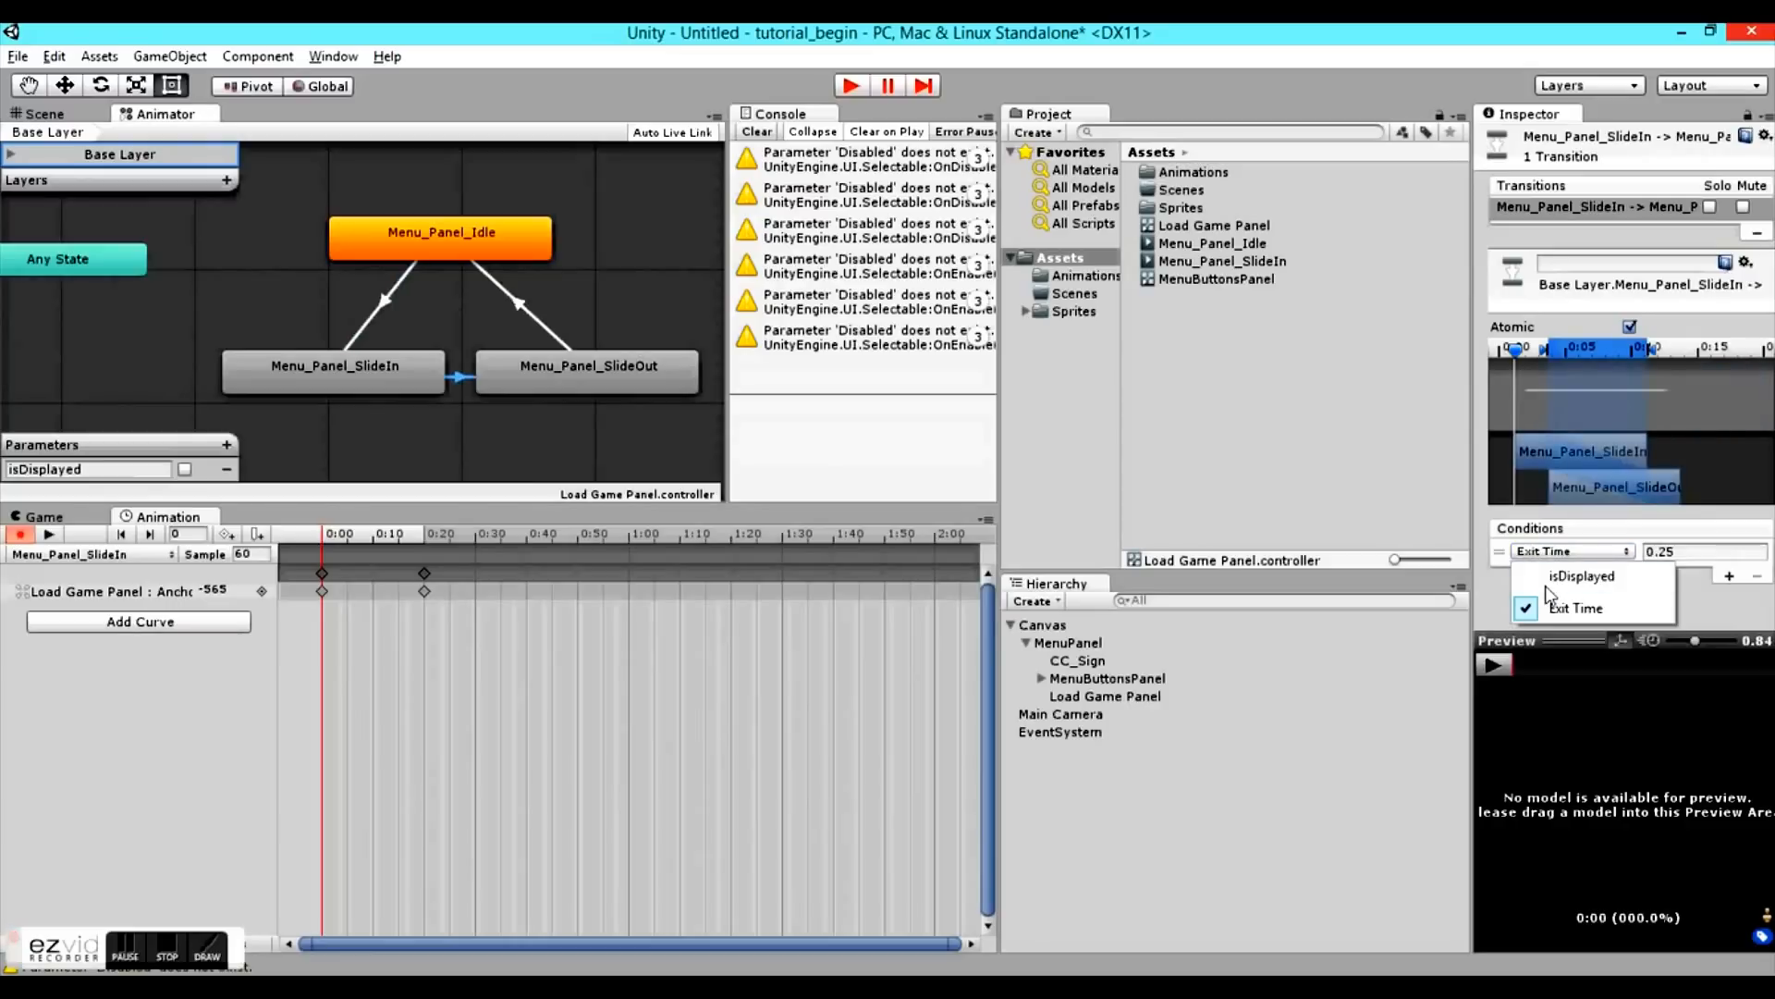
pyautogui.click(1572, 570)
pyautogui.click(1705, 551)
pyautogui.click(1688, 551)
pyautogui.click(1688, 551)
pyautogui.click(1692, 588)
# - Set the condition of the Menu_Panel_SlideOut to Menu_Panel_Idle transition to isDisplayed false
pyautogui.click(519, 303)
pyautogui.click(1570, 551)
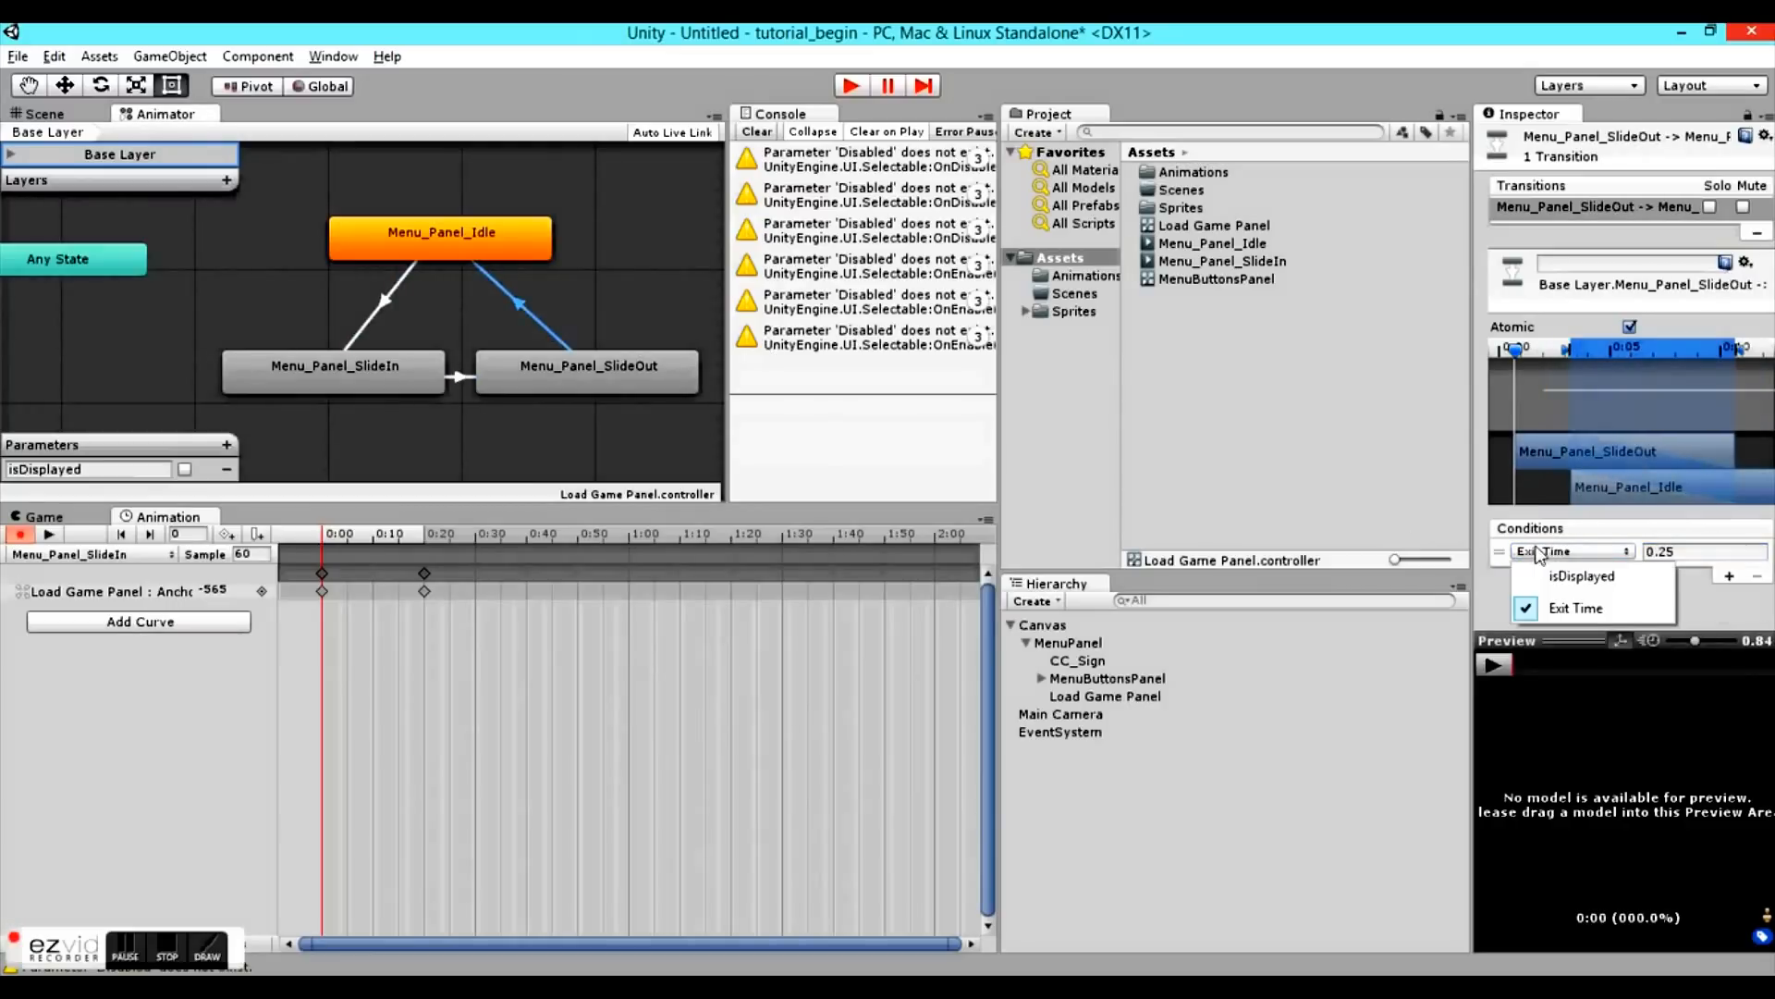
pyautogui.click(1636, 569)
pyautogui.click(1655, 551)
pyautogui.click(1664, 592)
# - Run the game to check the menu and the animator's idle state, and stop playback
pyautogui.click(851, 86)
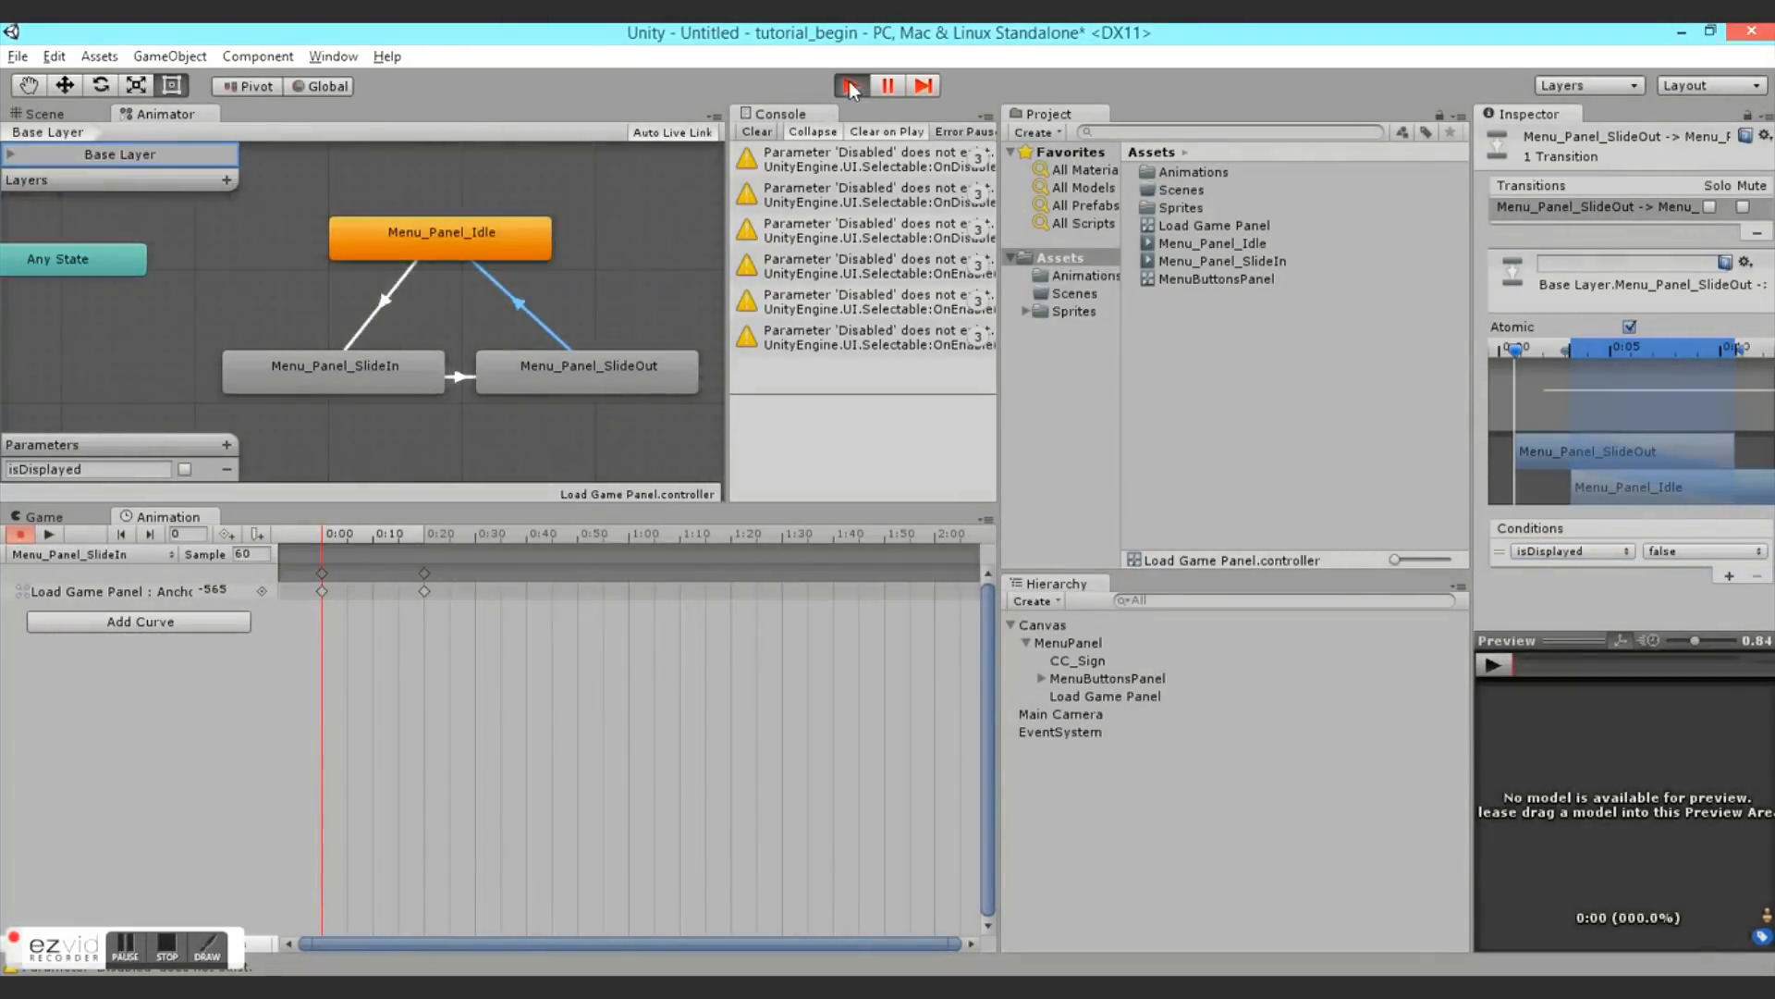
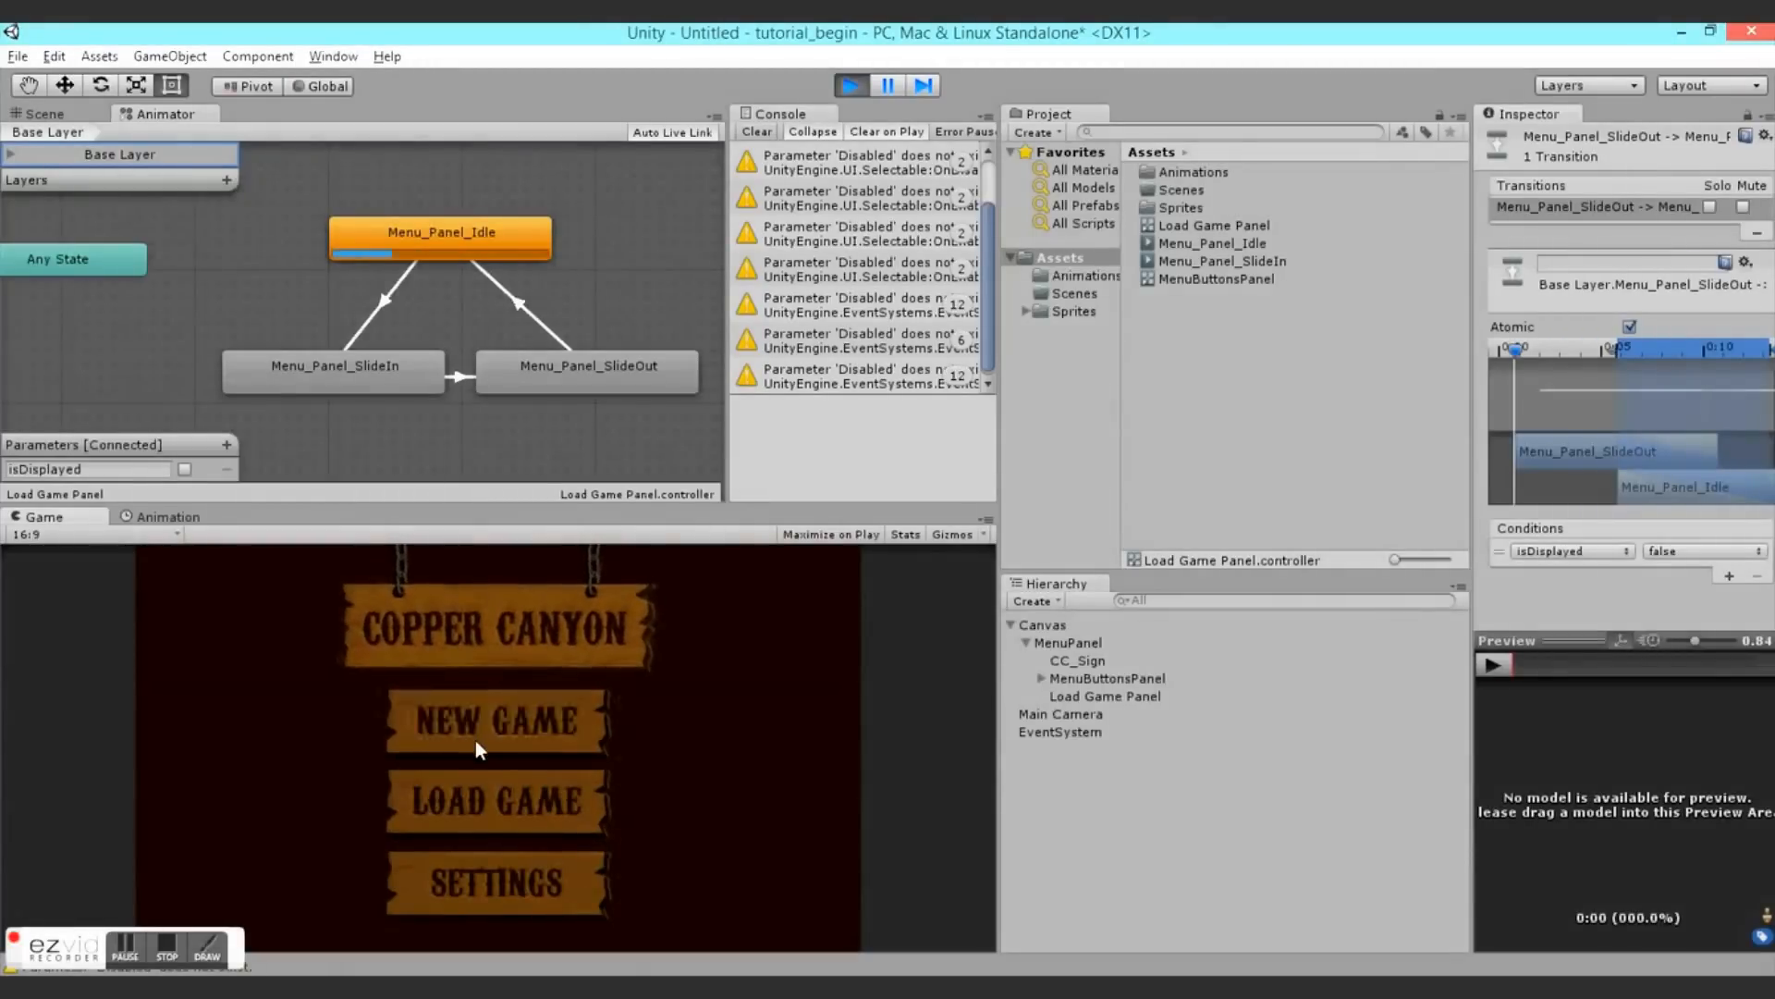
pyautogui.click(851, 86)
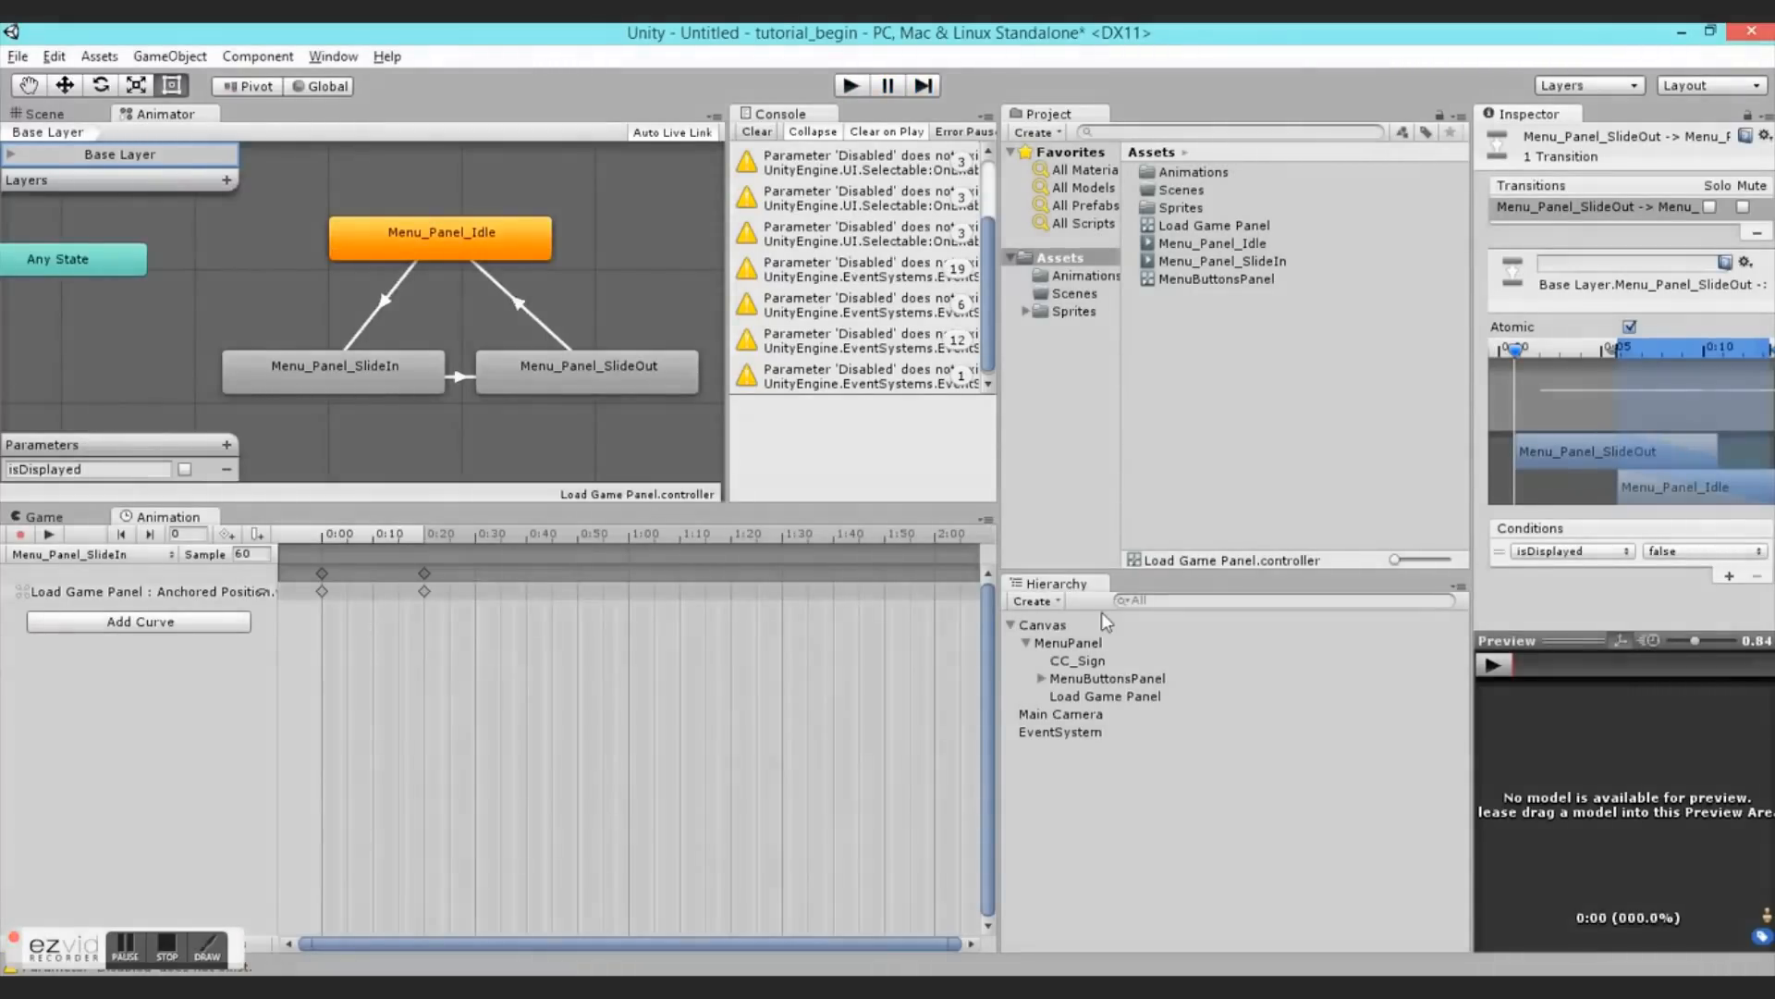
# - Create a C# script named UIManager in the Assets folder and open it in Visual Studio
pyautogui.rightClick(1225, 361)
pyautogui.moveTo(1294, 369)
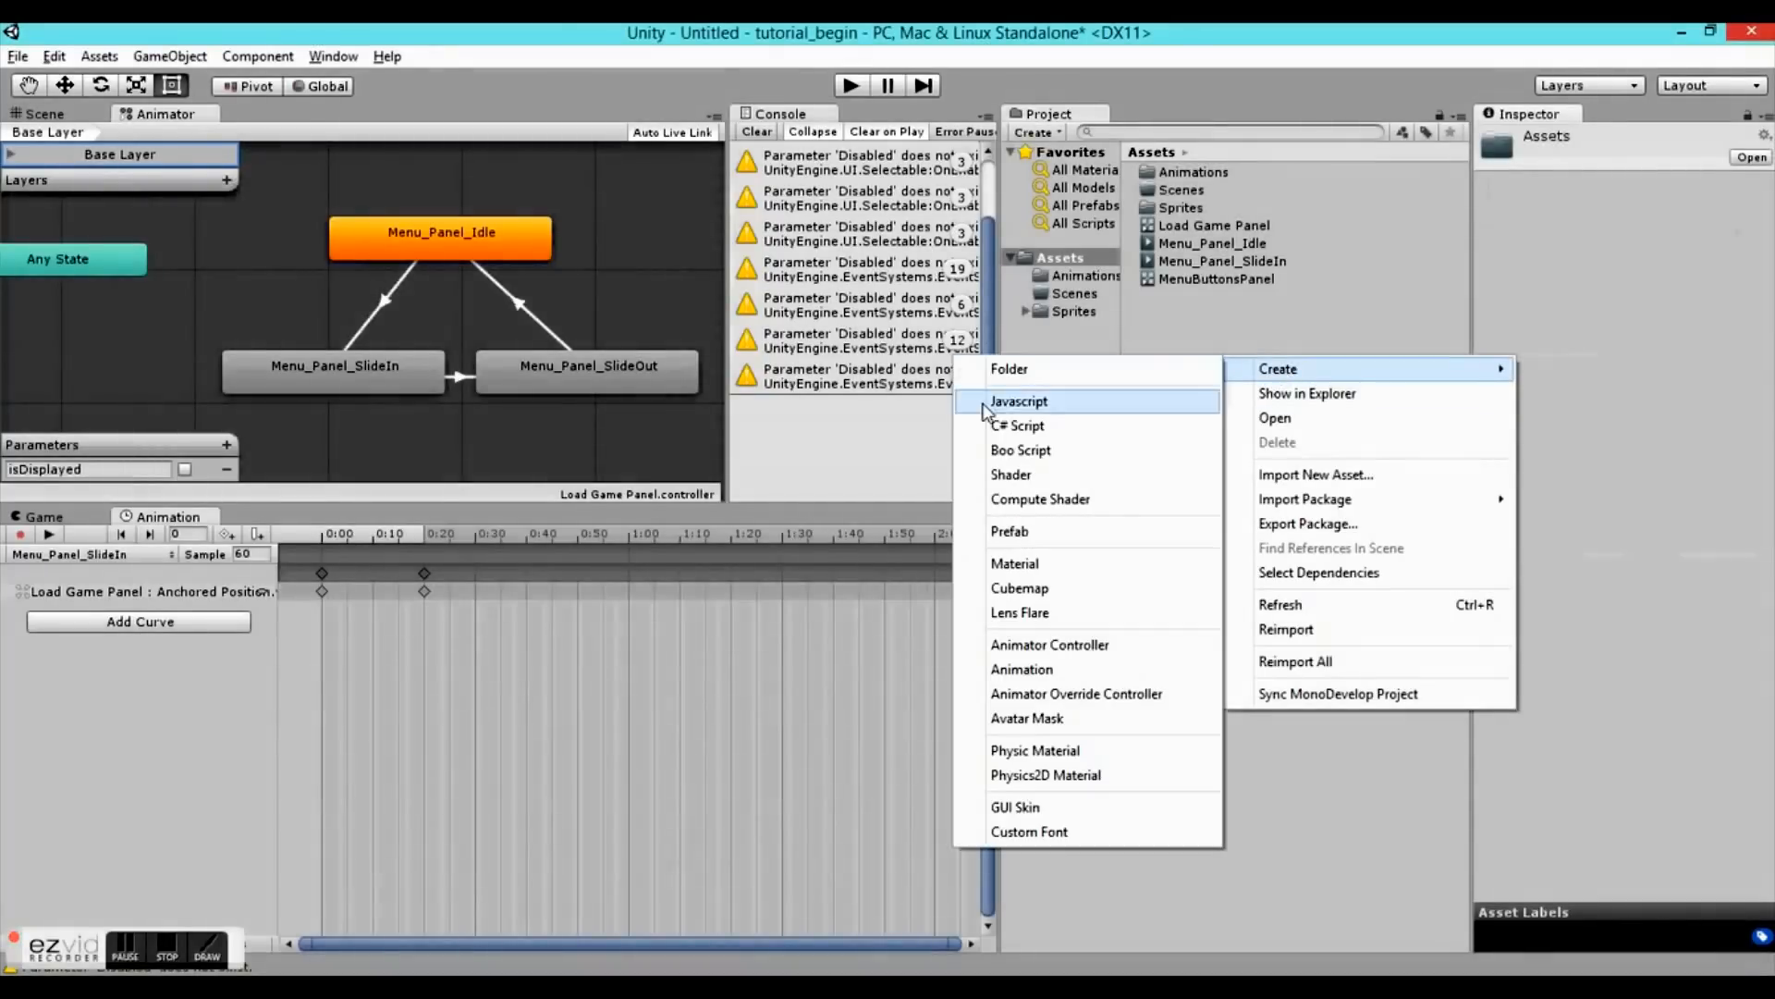
pyautogui.click(1040, 426)
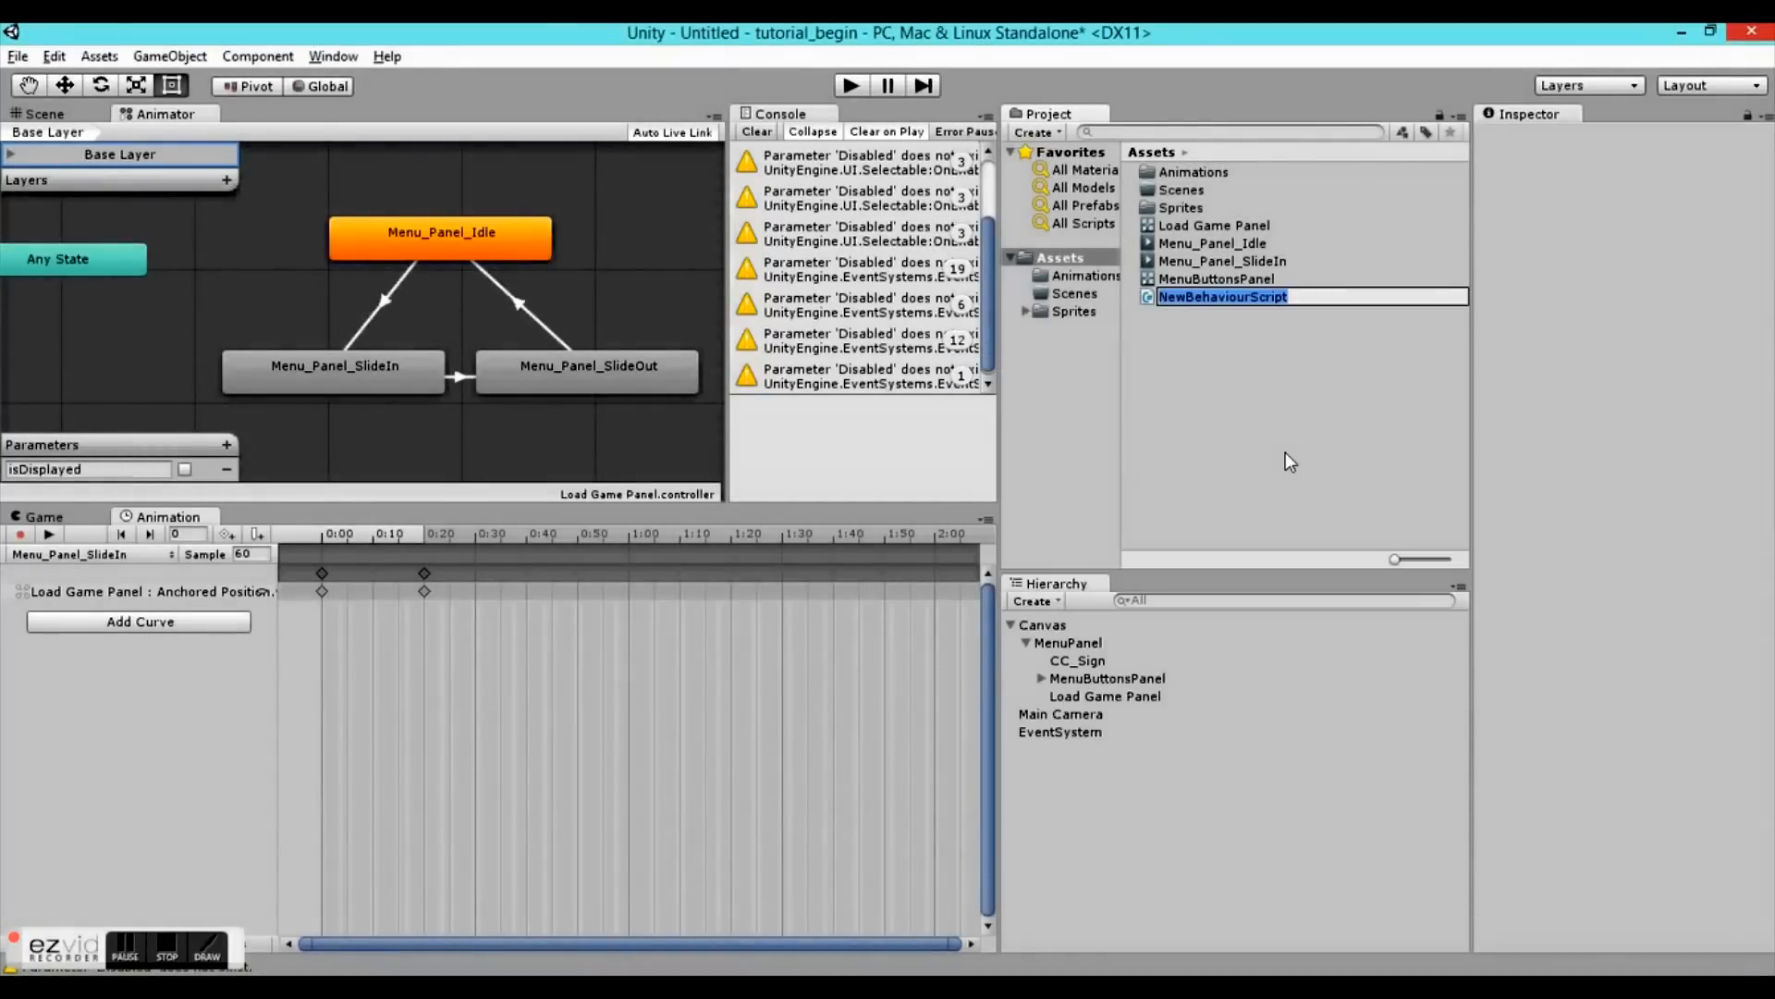
pyautogui.write('UIManager')
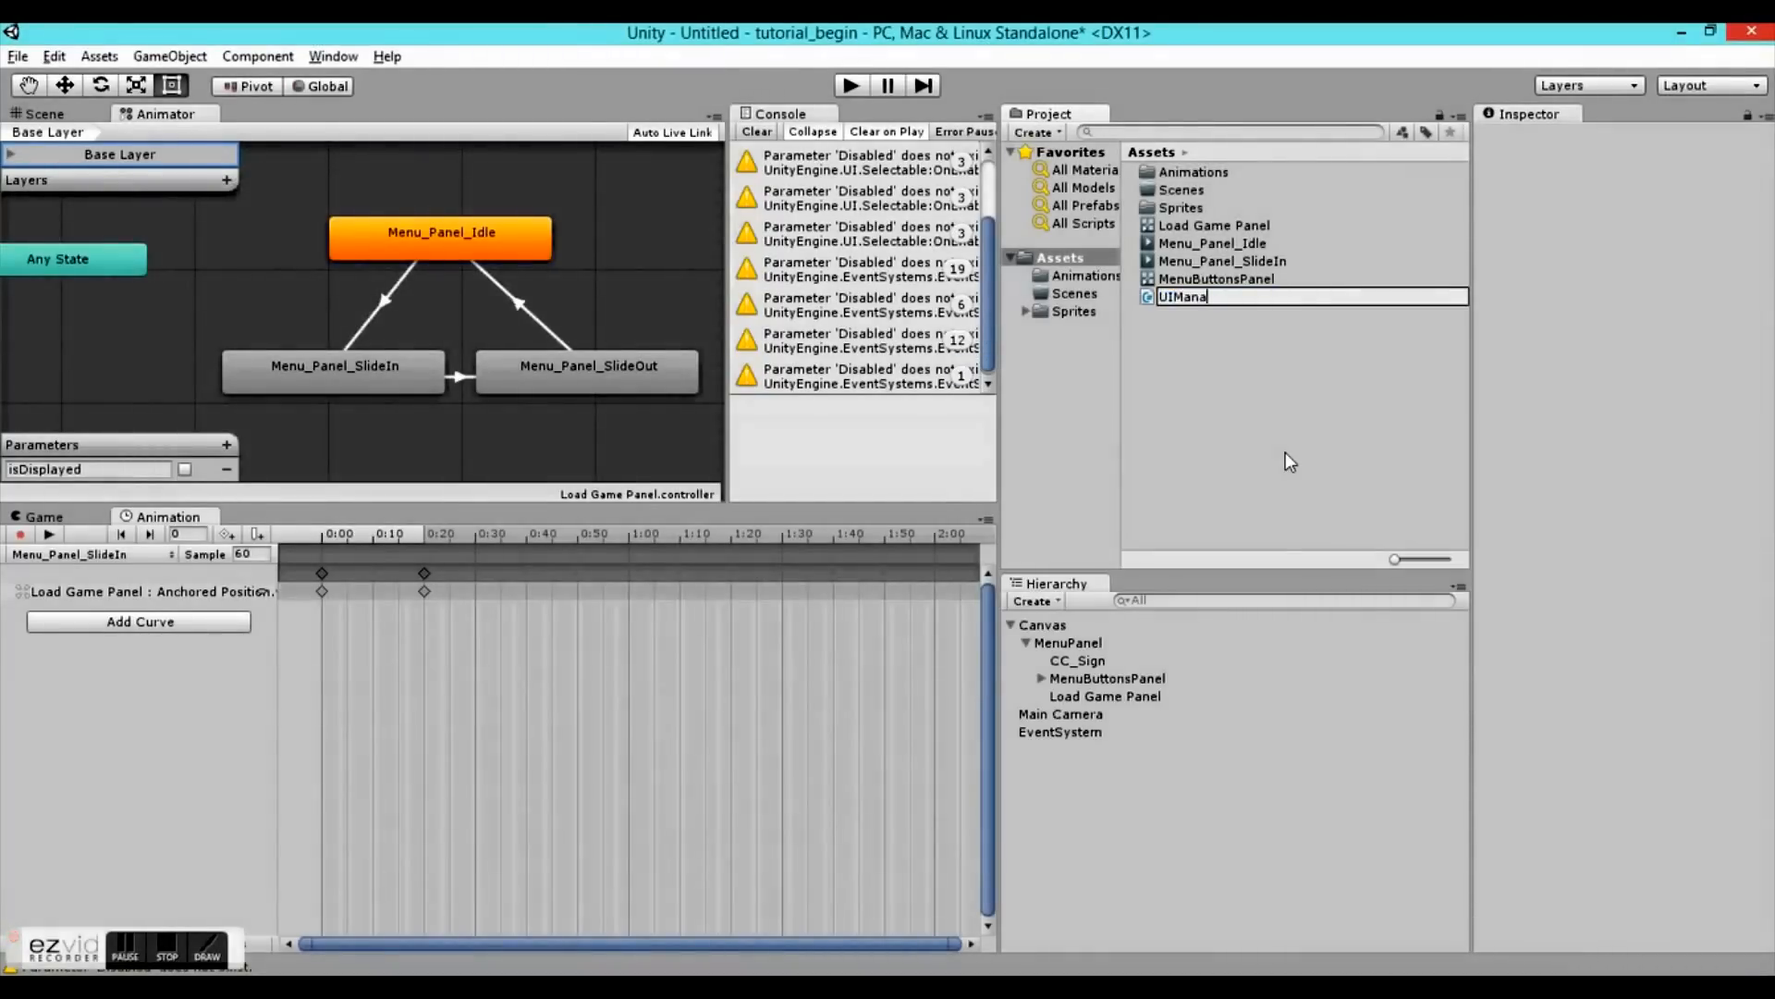
pyautogui.press('Return')
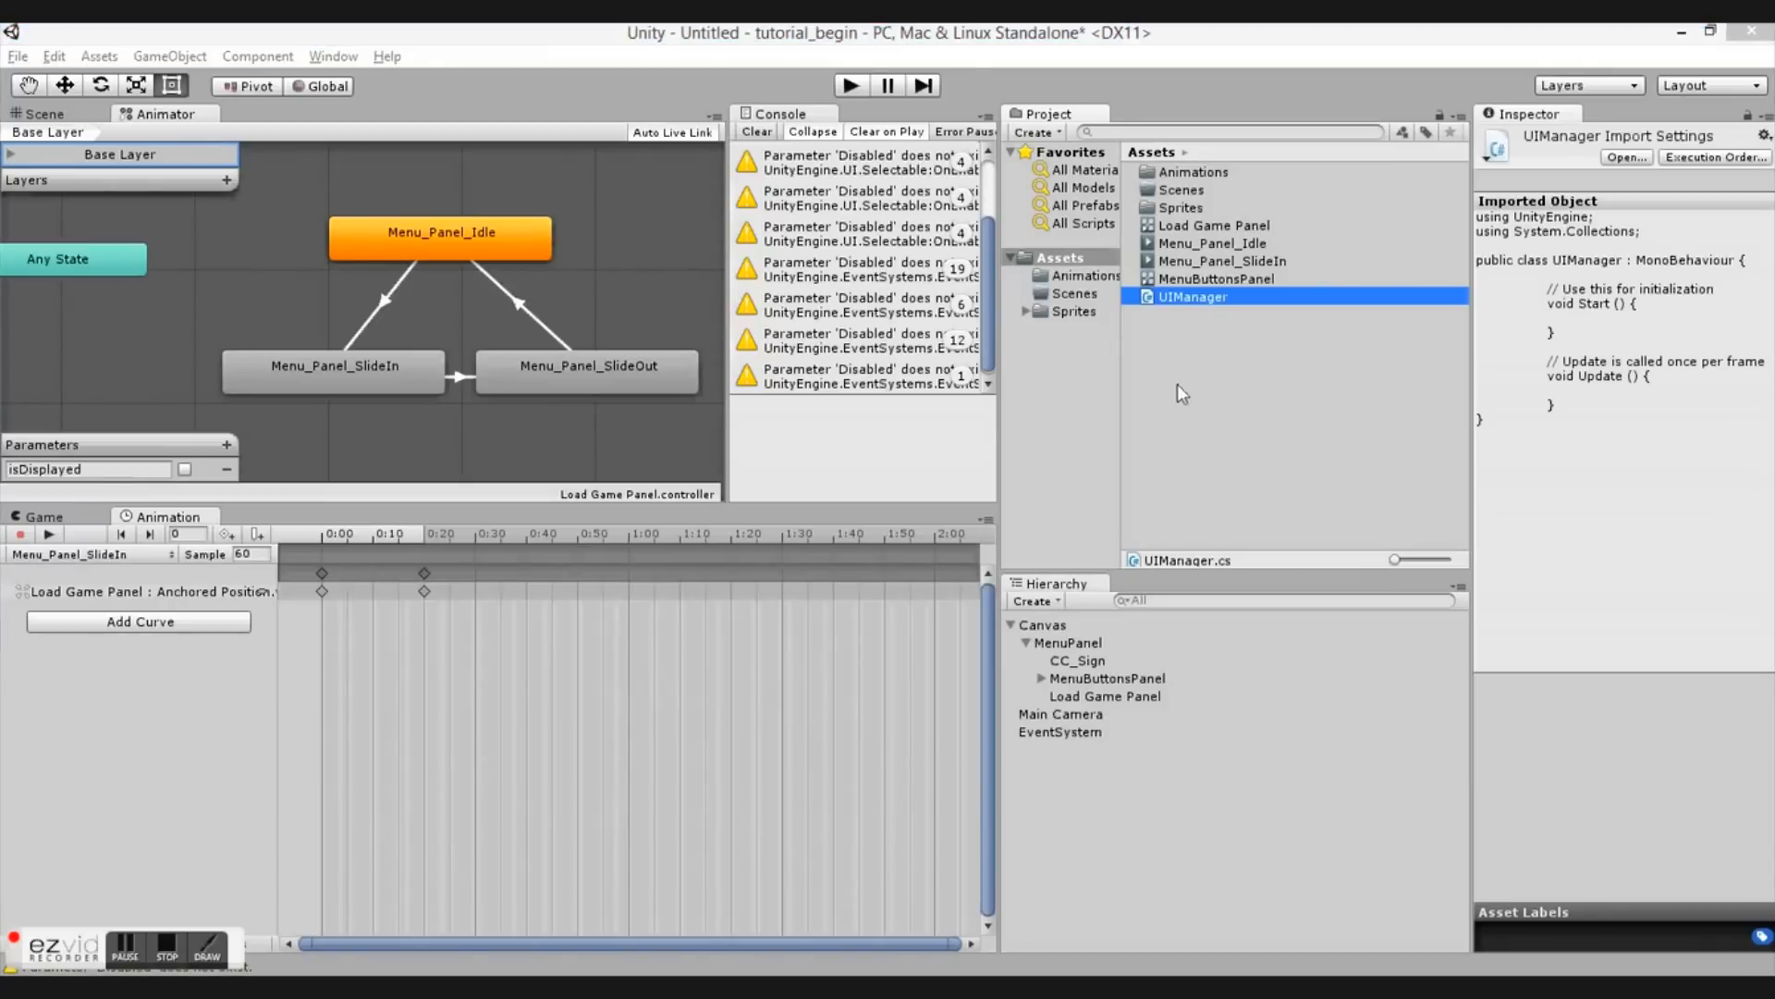
pyautogui.doubleClick(1216, 299)
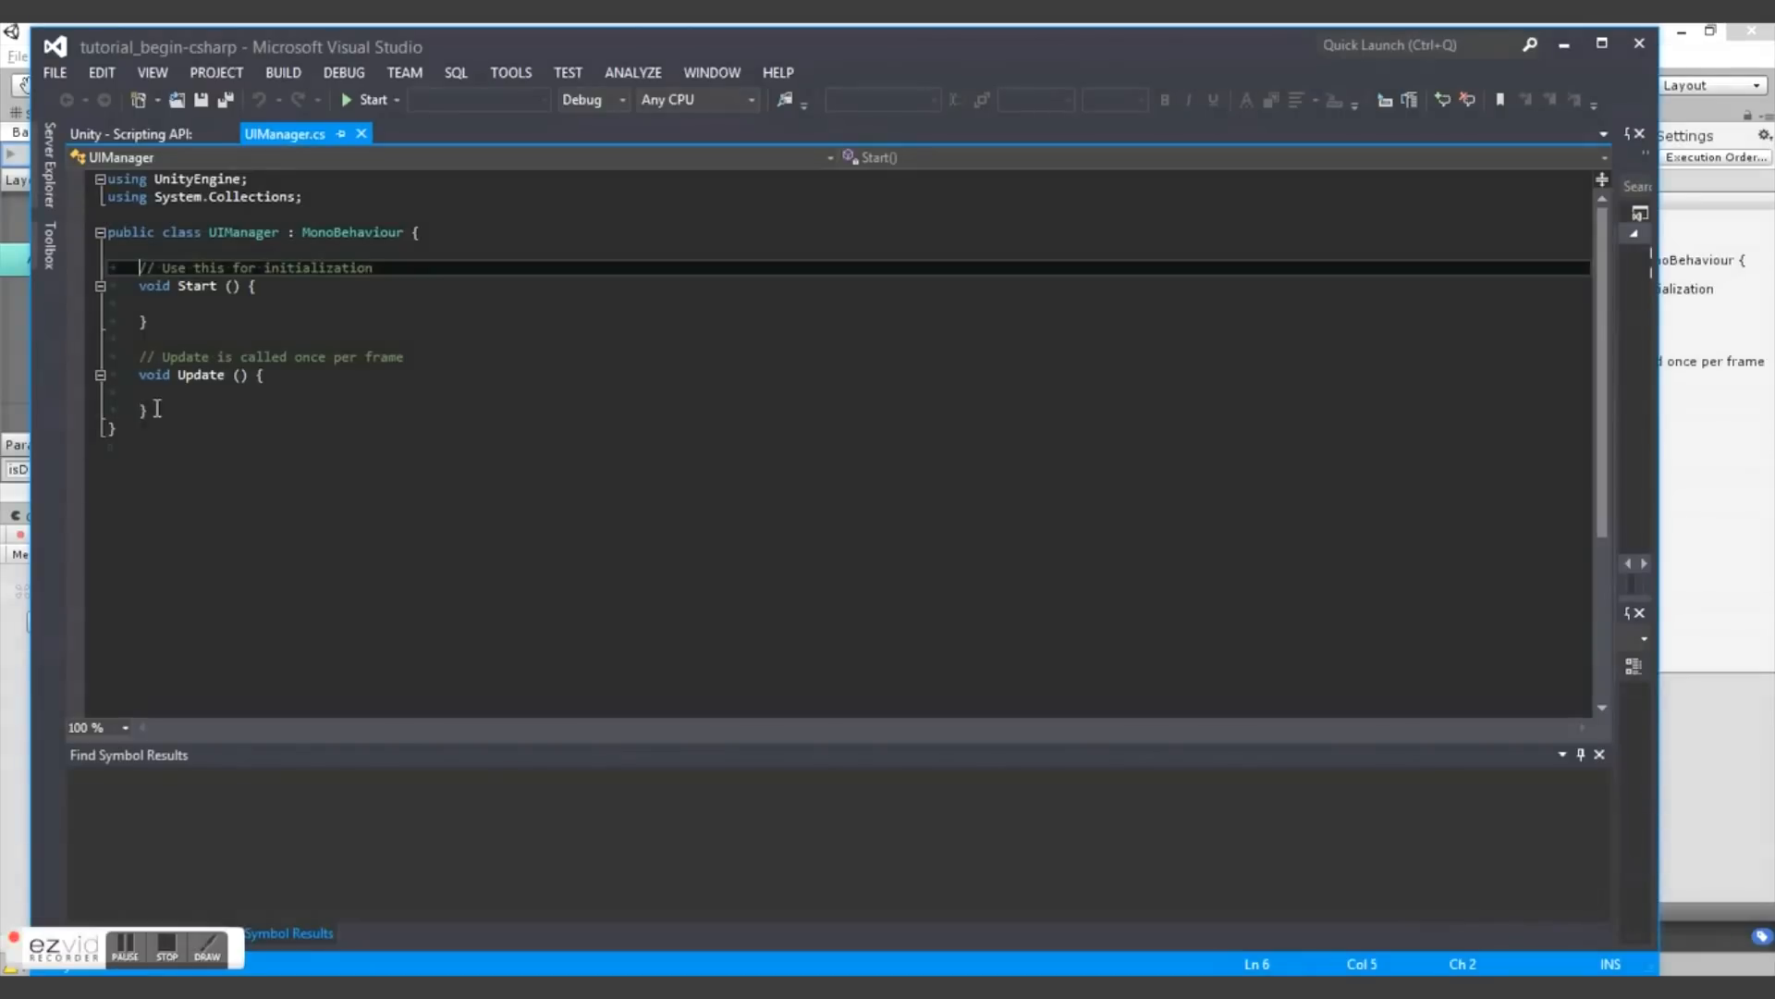
# - Replace the default Start and Update methods with an empty method public void DisableBoolInAnimator(Animator anim)
pyautogui.moveTo(157, 408); pyautogui.dragTo(139, 263)
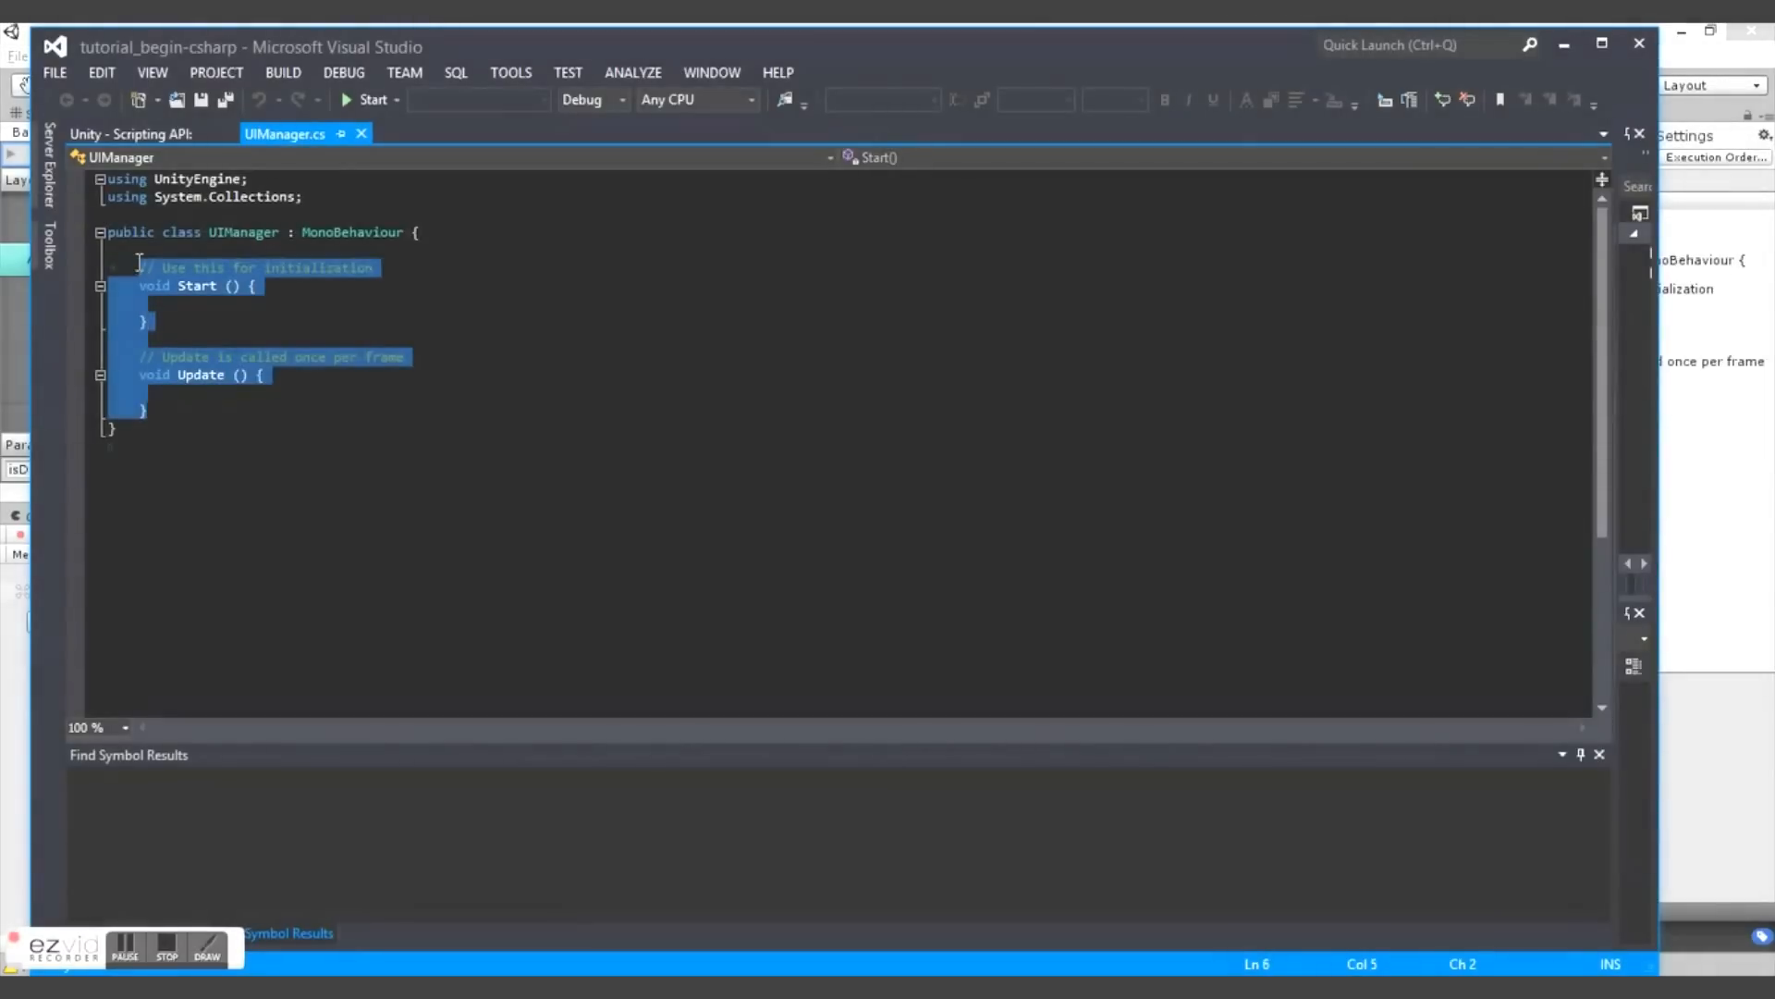
pyautogui.write('public void DI')
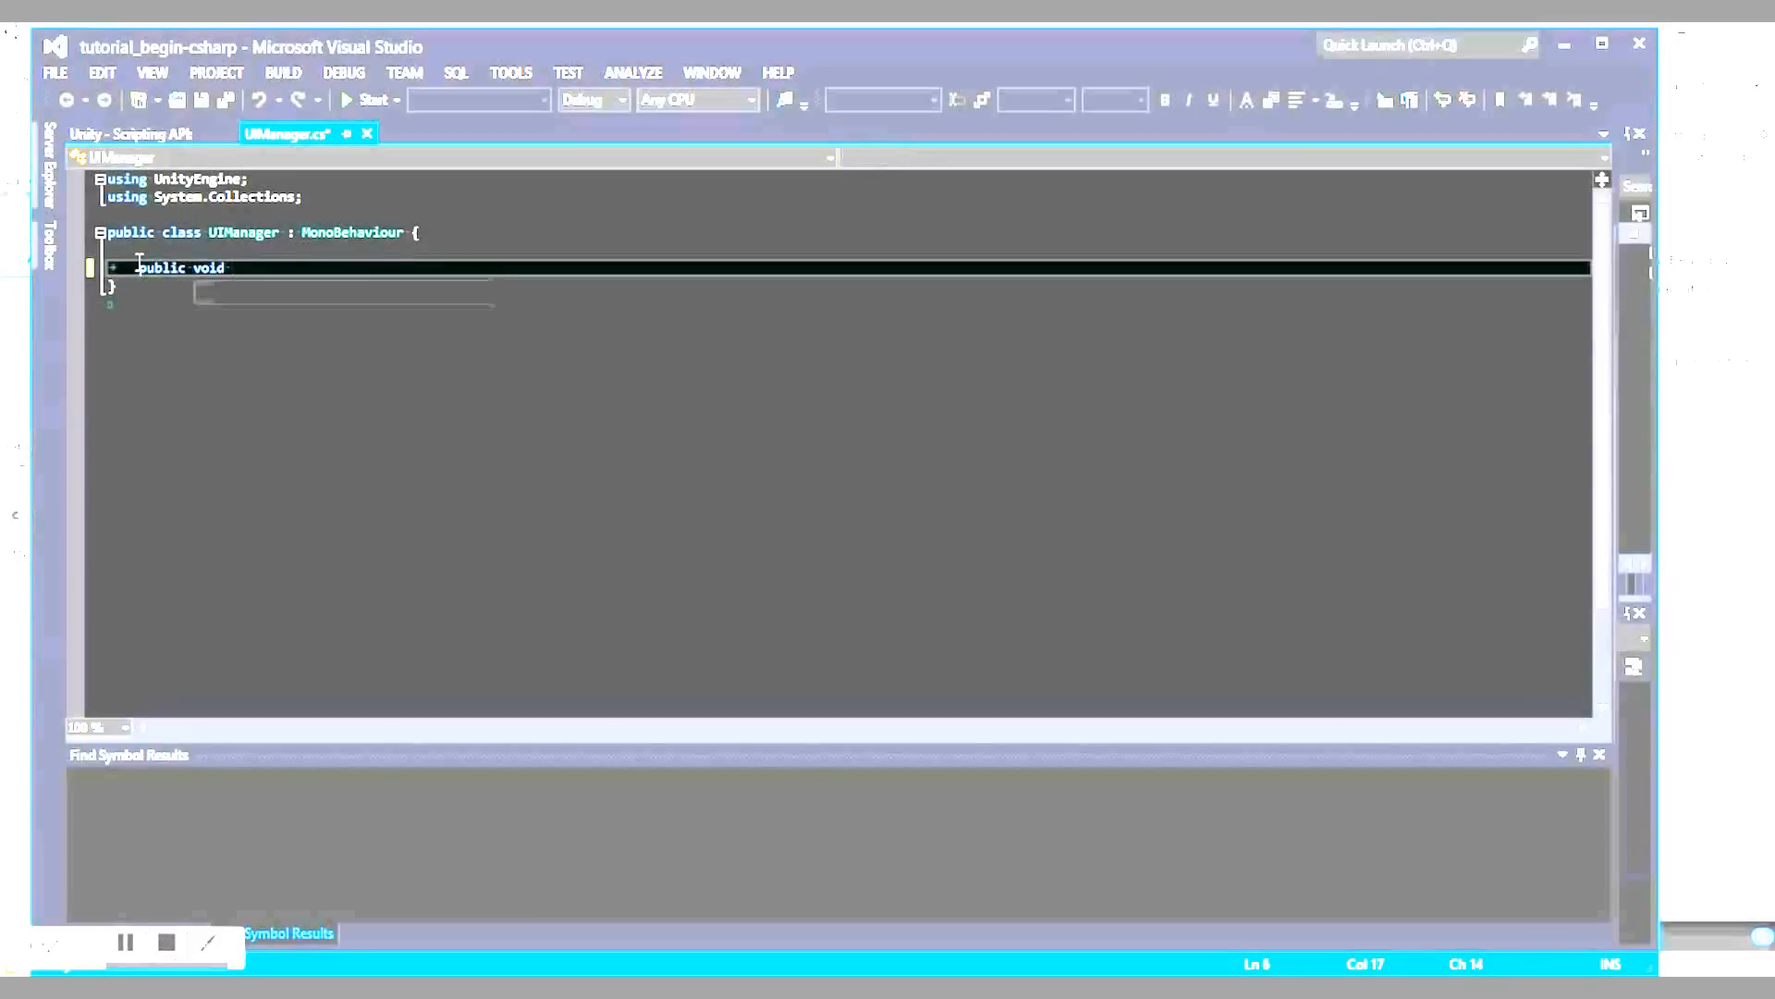
pyautogui.press('BackSpace')
pyautogui.press('BackSpace')
pyautogui.write('Disable')
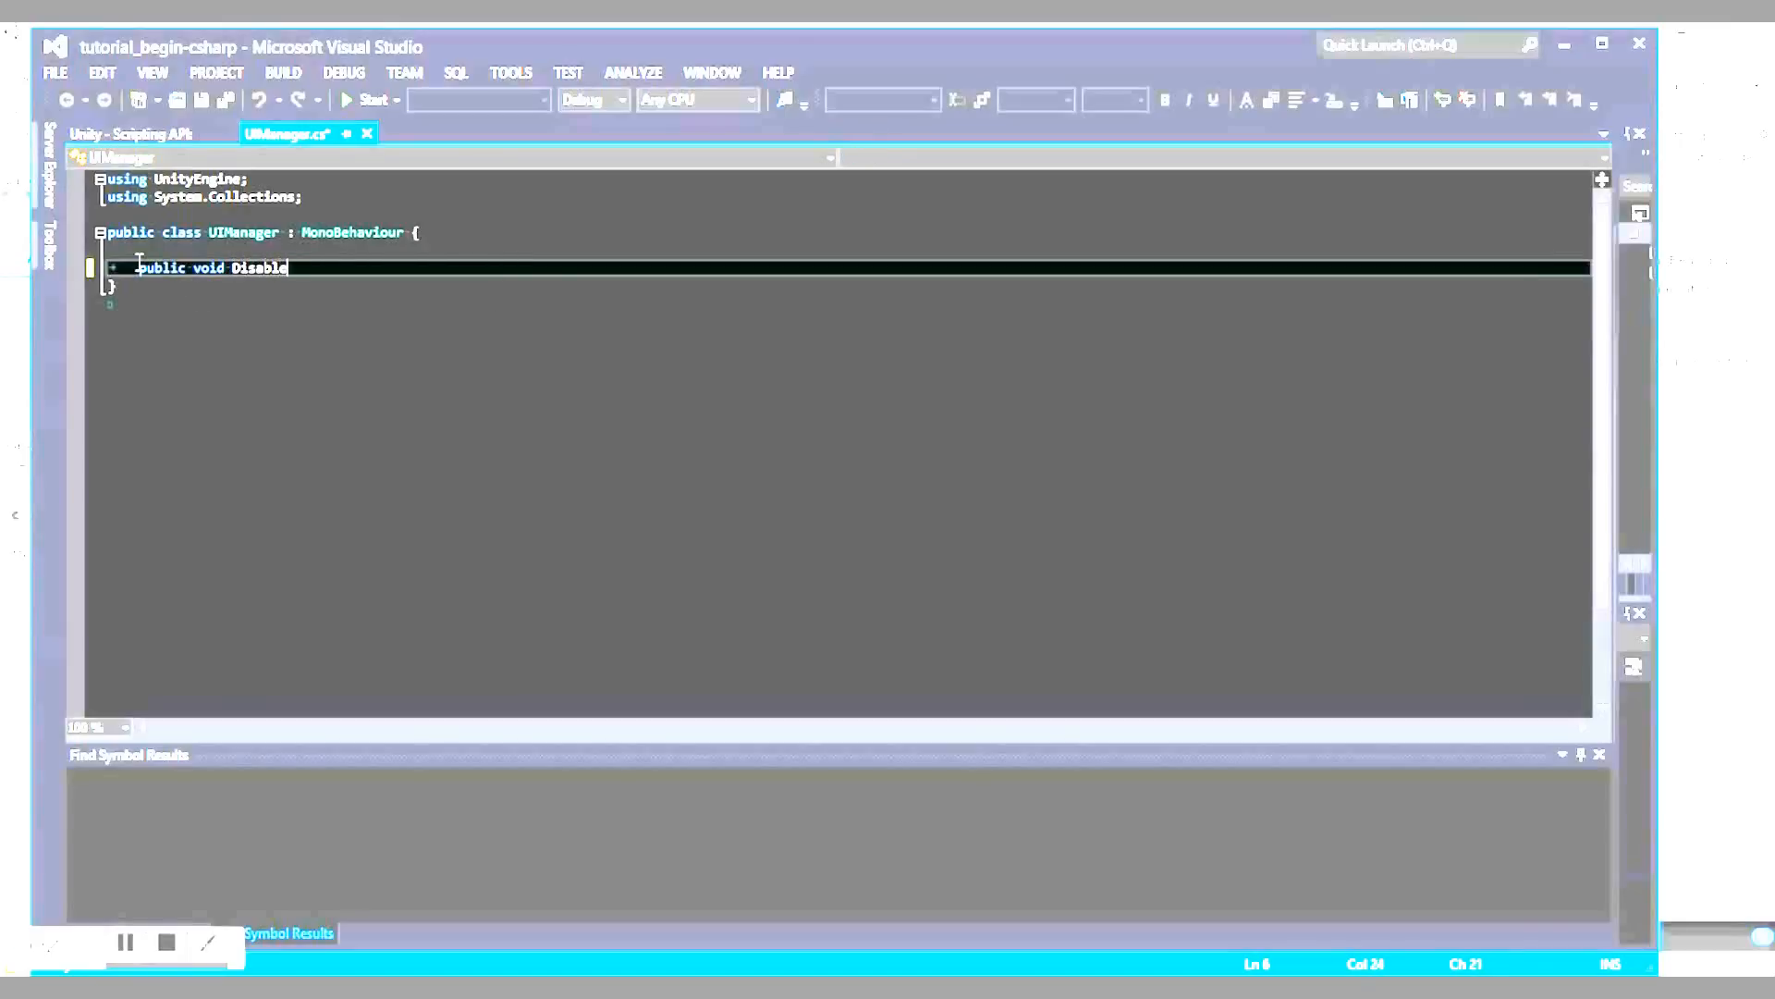
pyautogui.write('(oolInAnimatir')
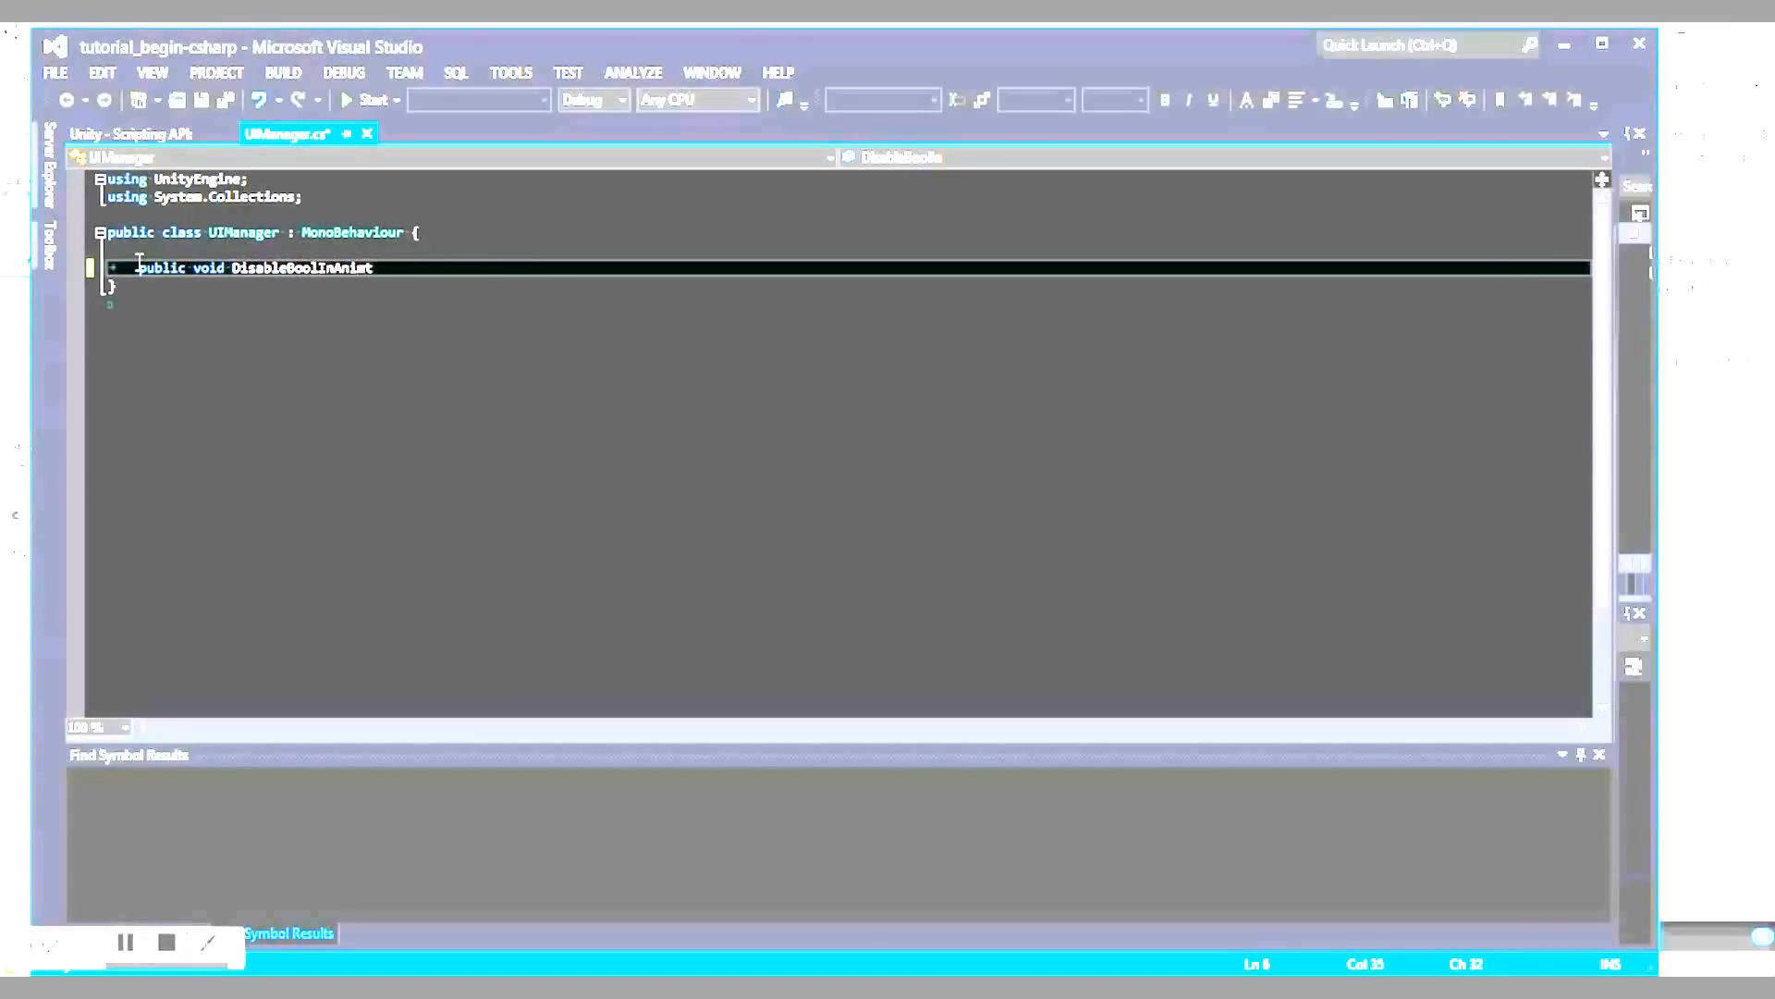
pyautogui.write('Animator anim)')
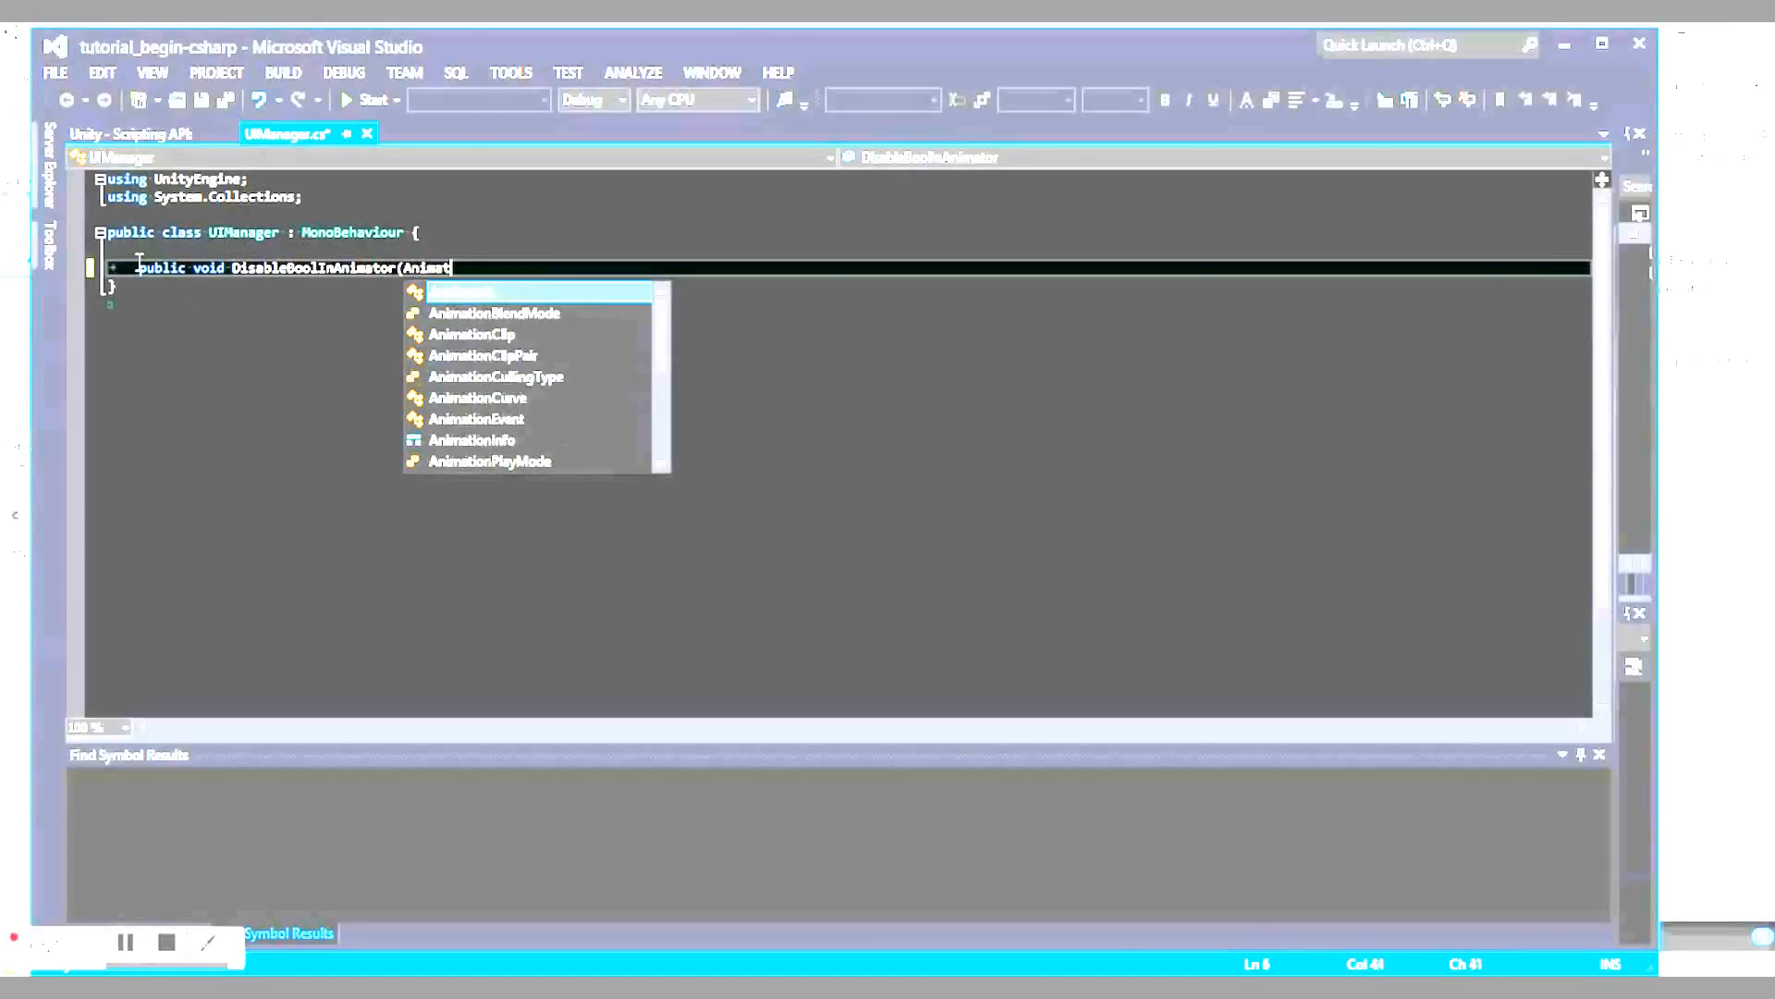
pyautogui.press('Return')
pyautogui.write('{')
pyautogui.press('Return')
pyautogui.press('Return')
pyautogui.write('}')
pyautogui.press('Return')
pyautogui.press('Return')
# - Add a second empty method, public void EnableBoolInAnimator(Animator anim), below DisableBoolInAnimator
pyautogui.write('publ')
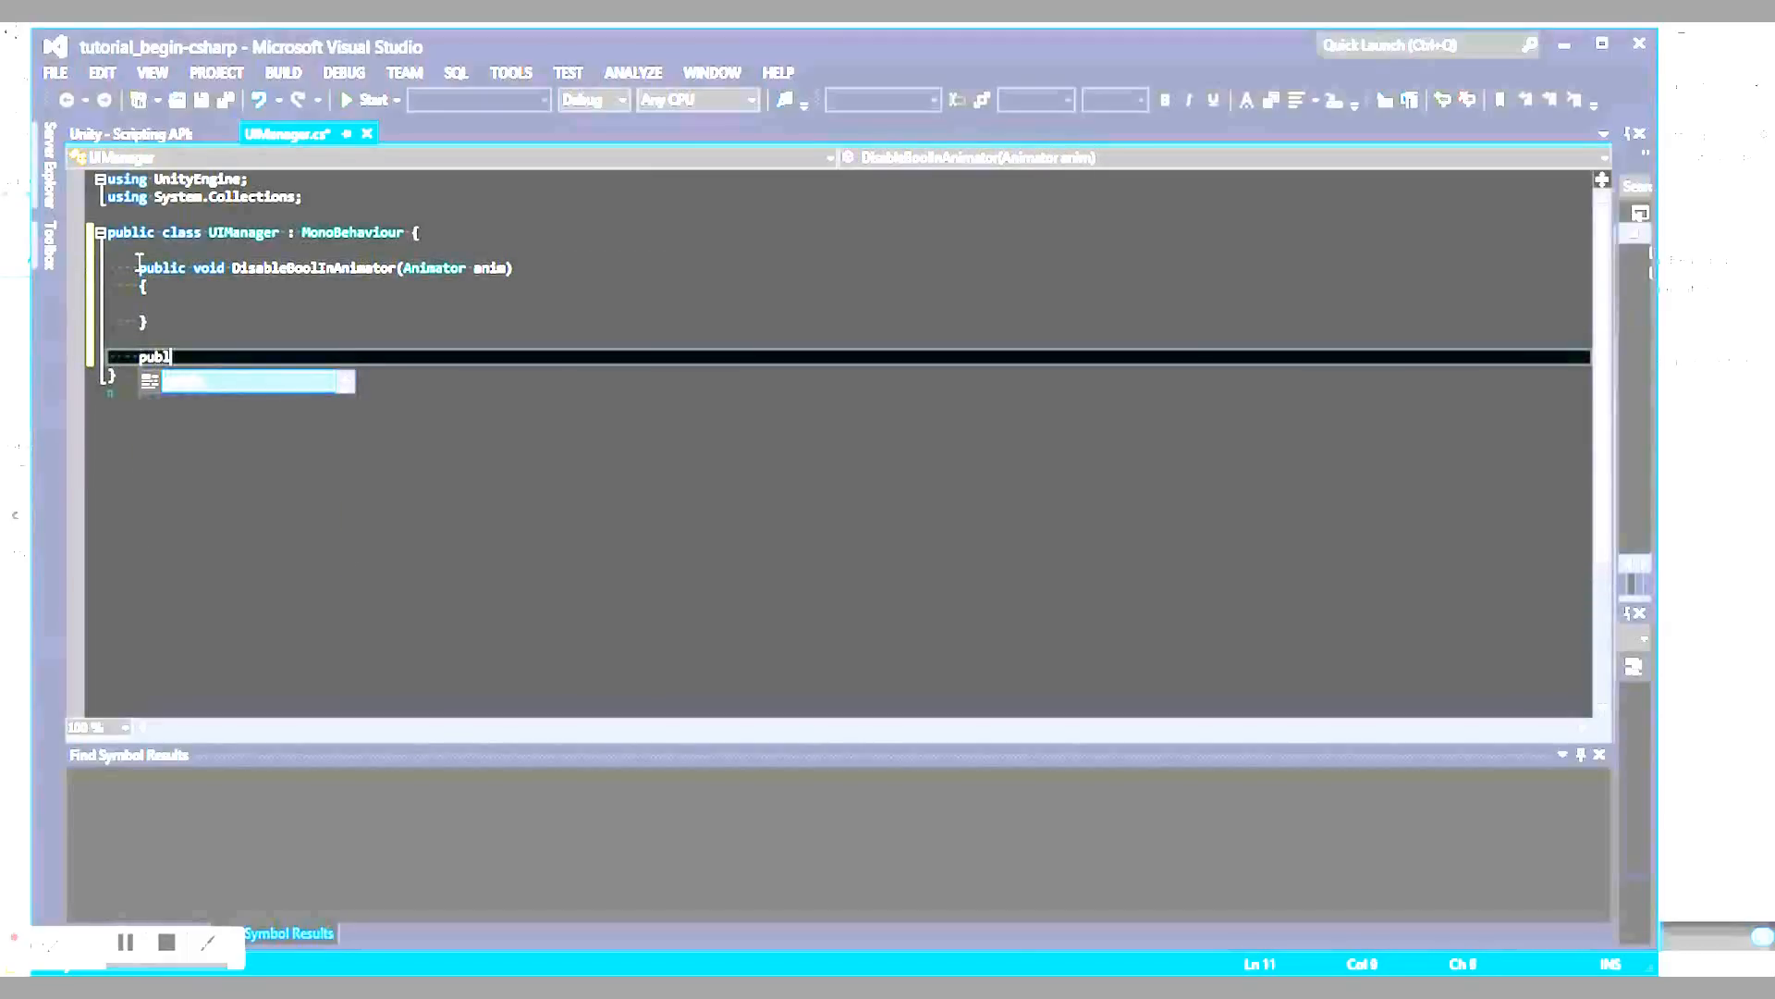
pyautogui.write('ic void EnableBoolInAnimator(Animator anim(')
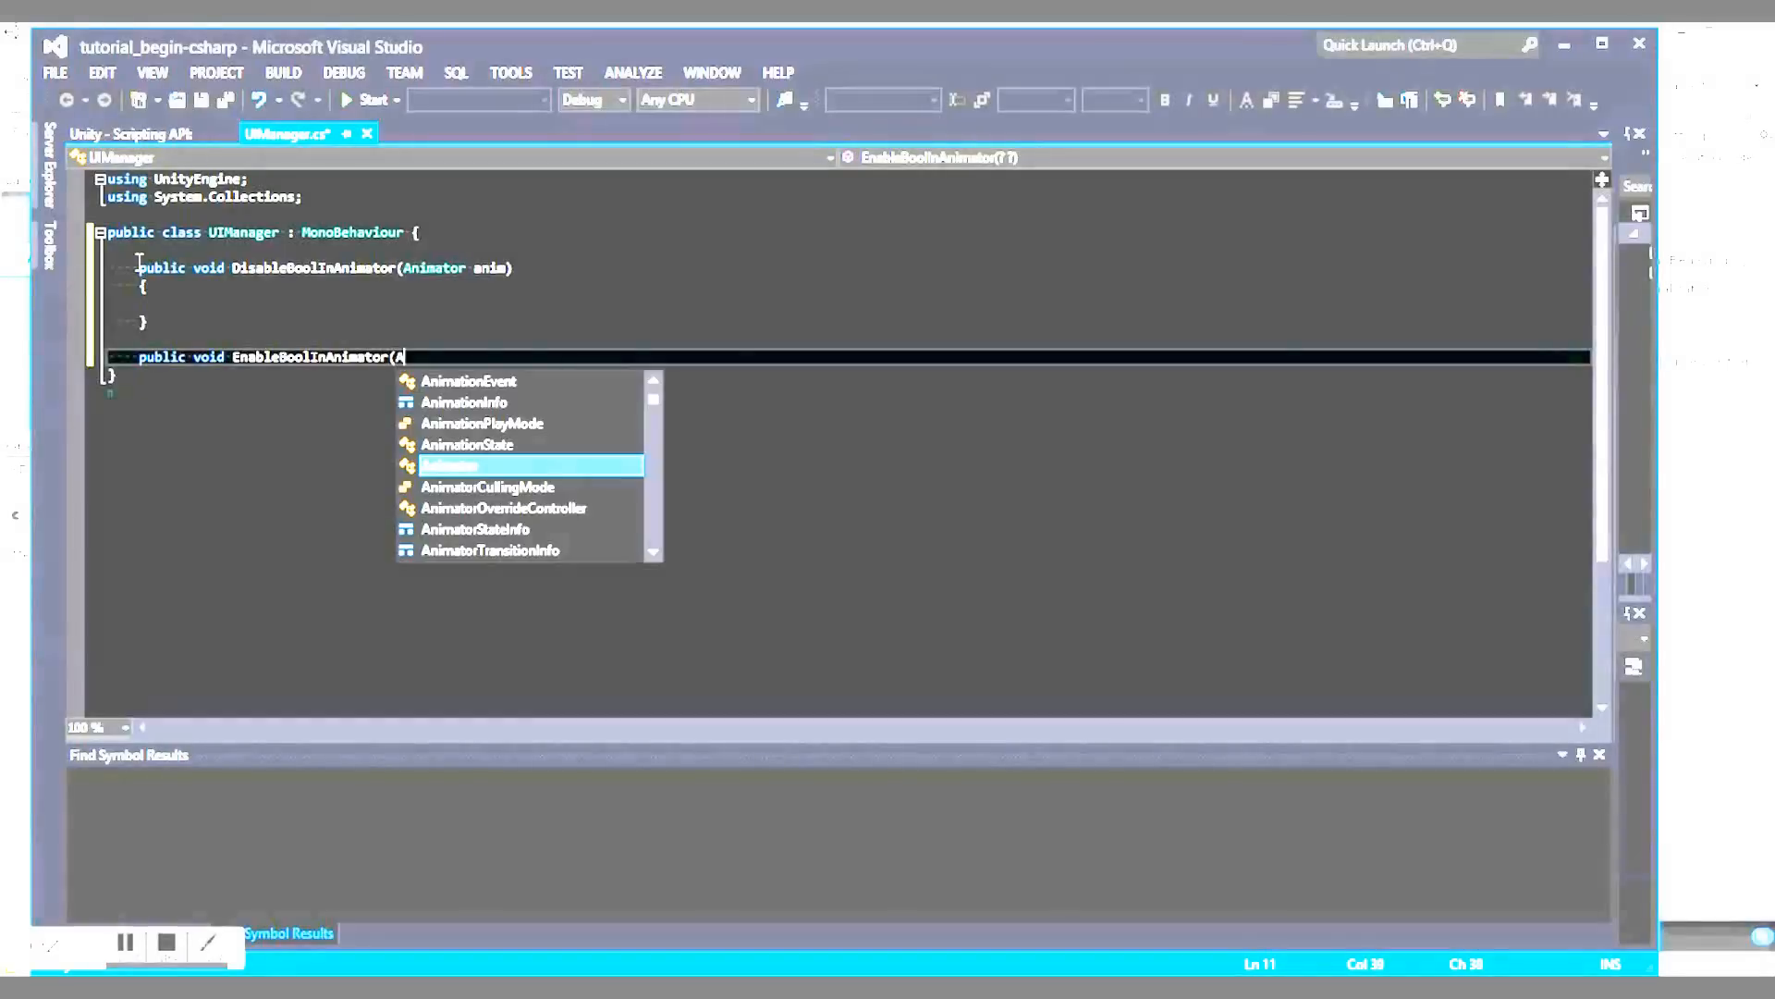
pyautogui.press('BackSpace')
pyautogui.write(')')
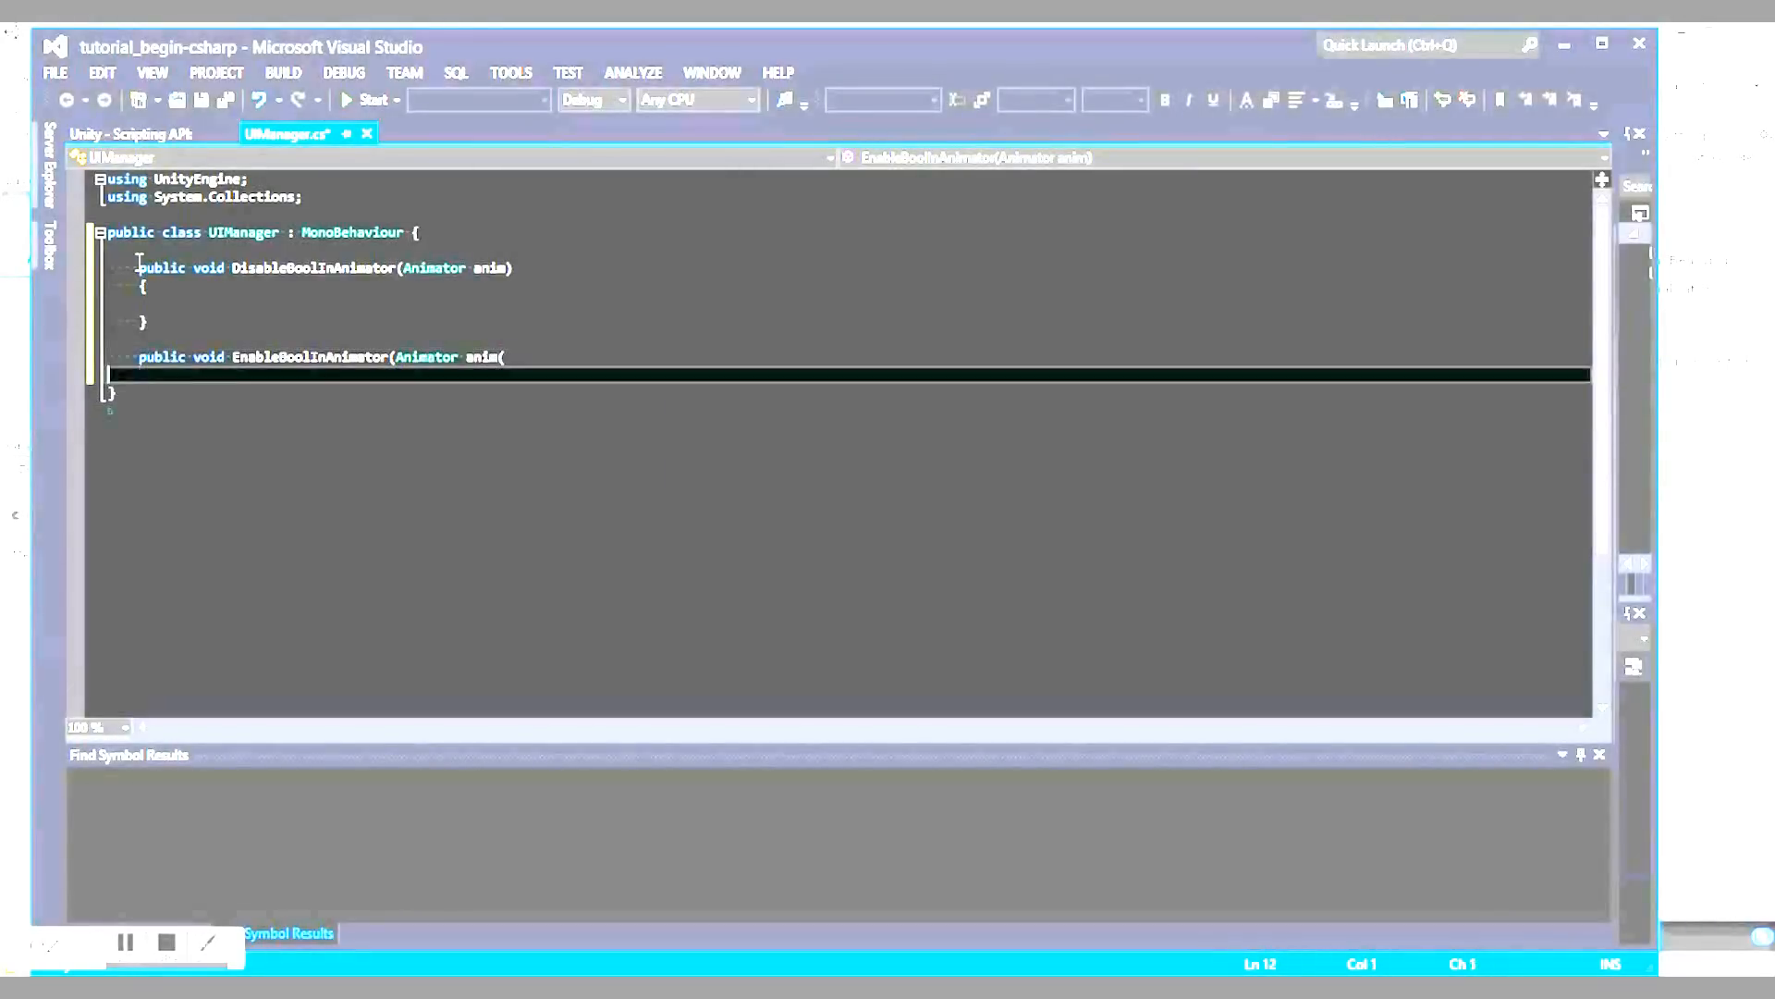
pyautogui.press('Return')
pyautogui.write('{')
pyautogui.press('Return')
pyautogui.press('Return')
pyautogui.write('}')
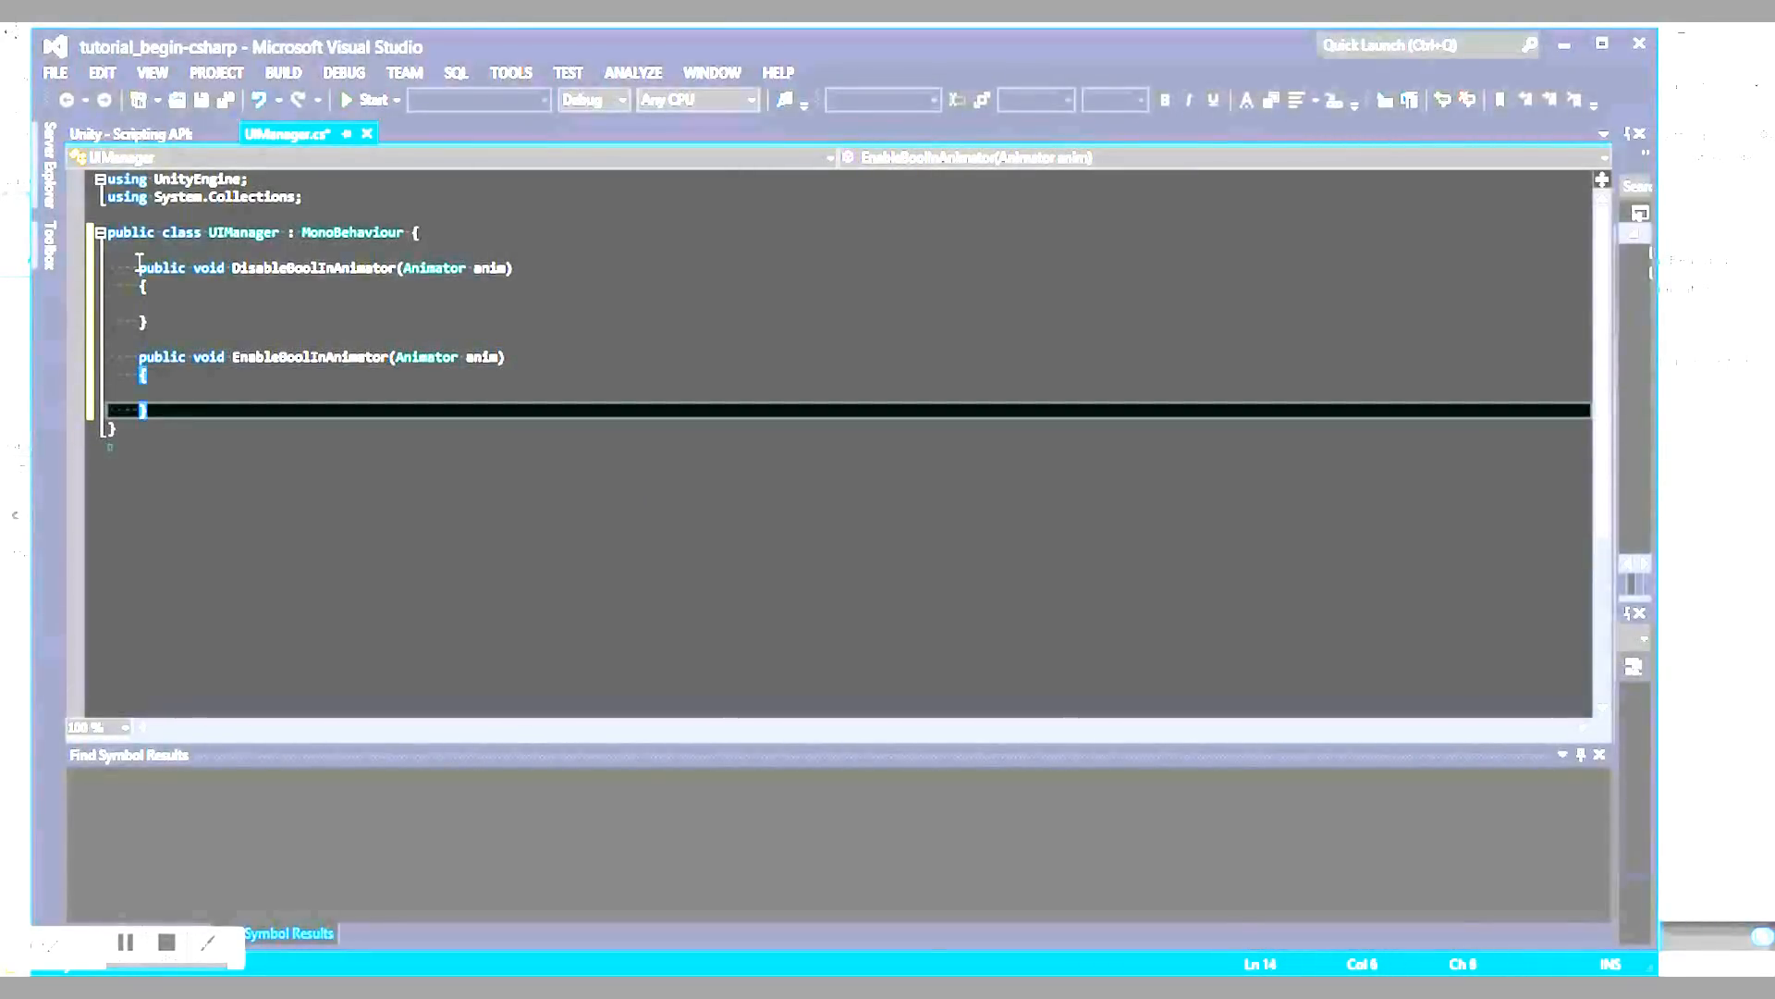
# - Fill the DisableBoolInAnimator method with the statement anim.SetBool("isDisplayed", false);
pyautogui.click(182, 303)
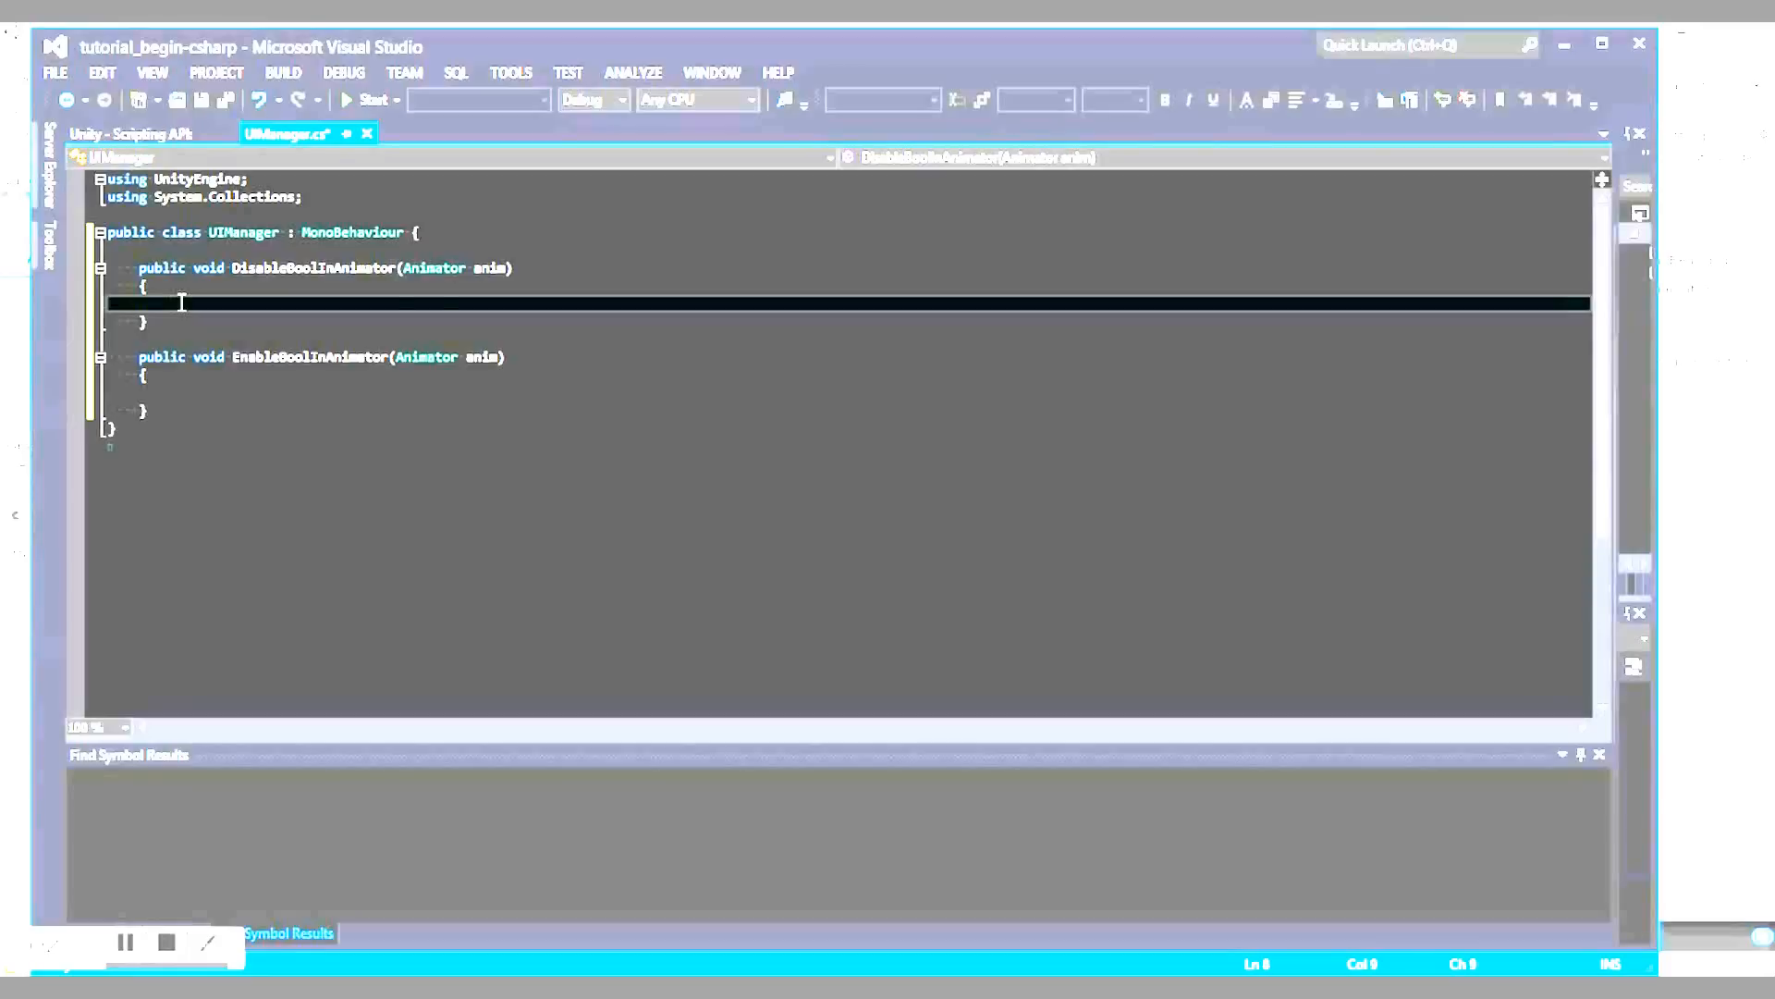
pyautogui.write('ani')
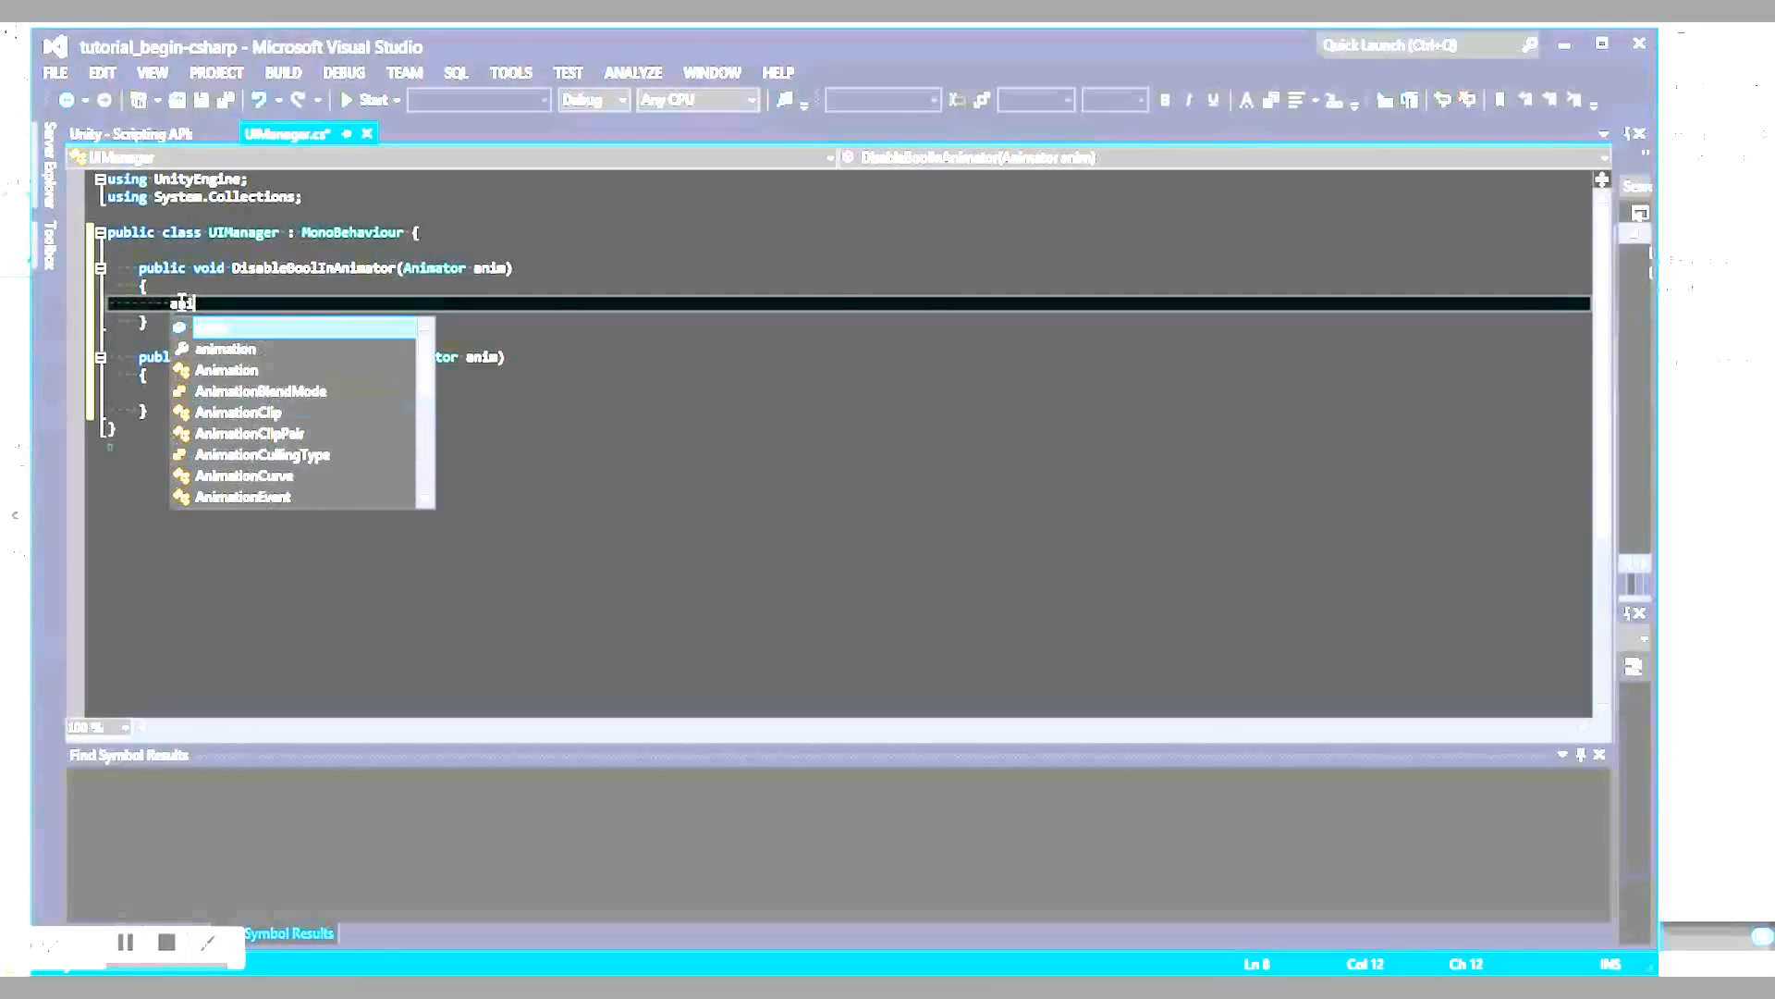
pyautogui.write('m.SetBool(')
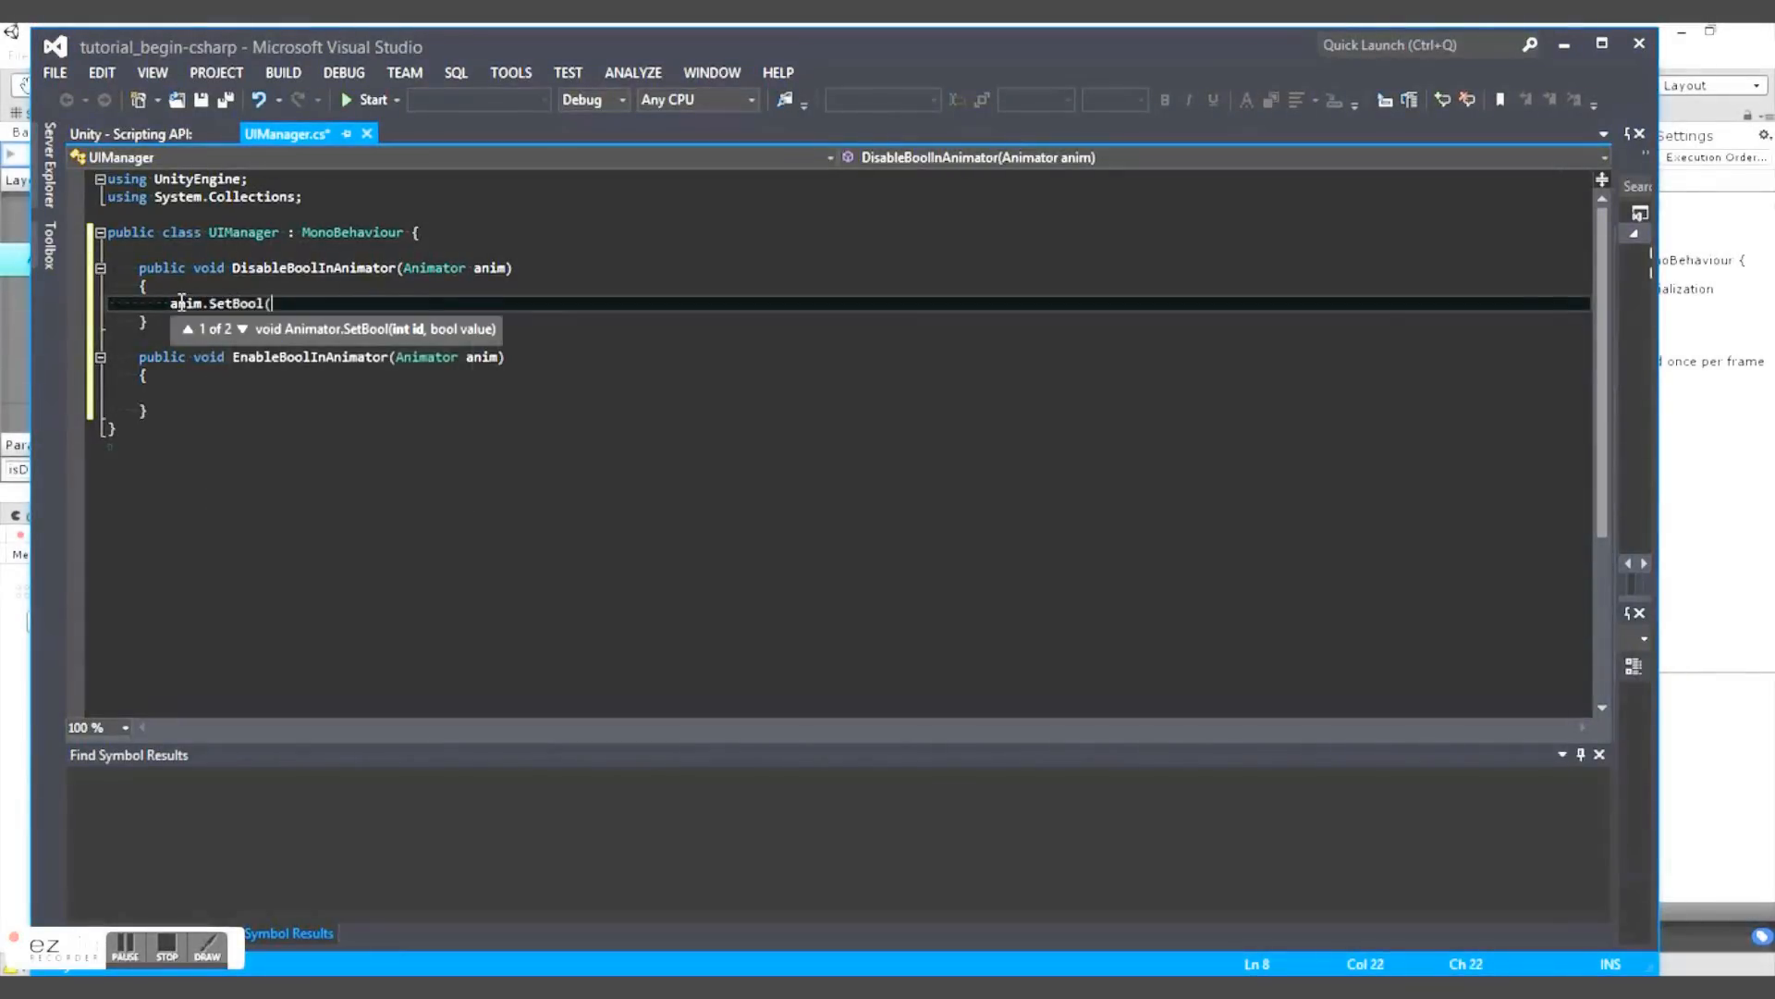
pyautogui.write('"isDisp')
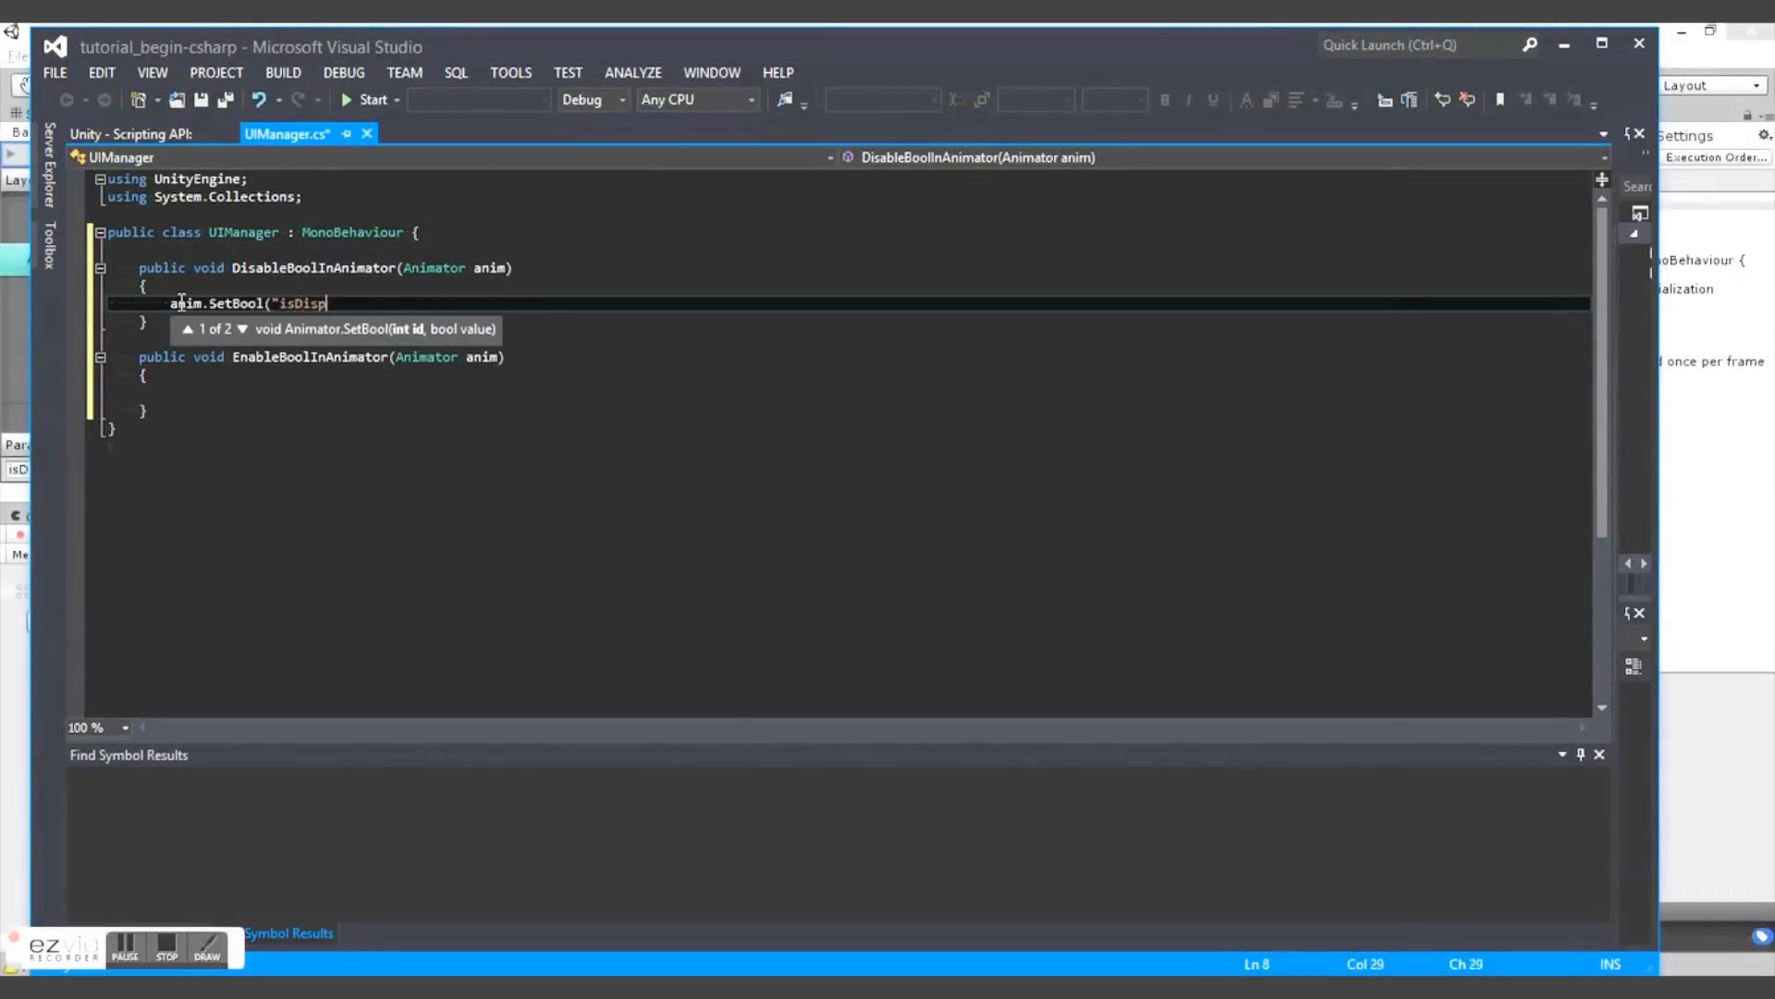
pyautogui.write('olaed"')
pyautogui.hotkey('alt', 'Tab')
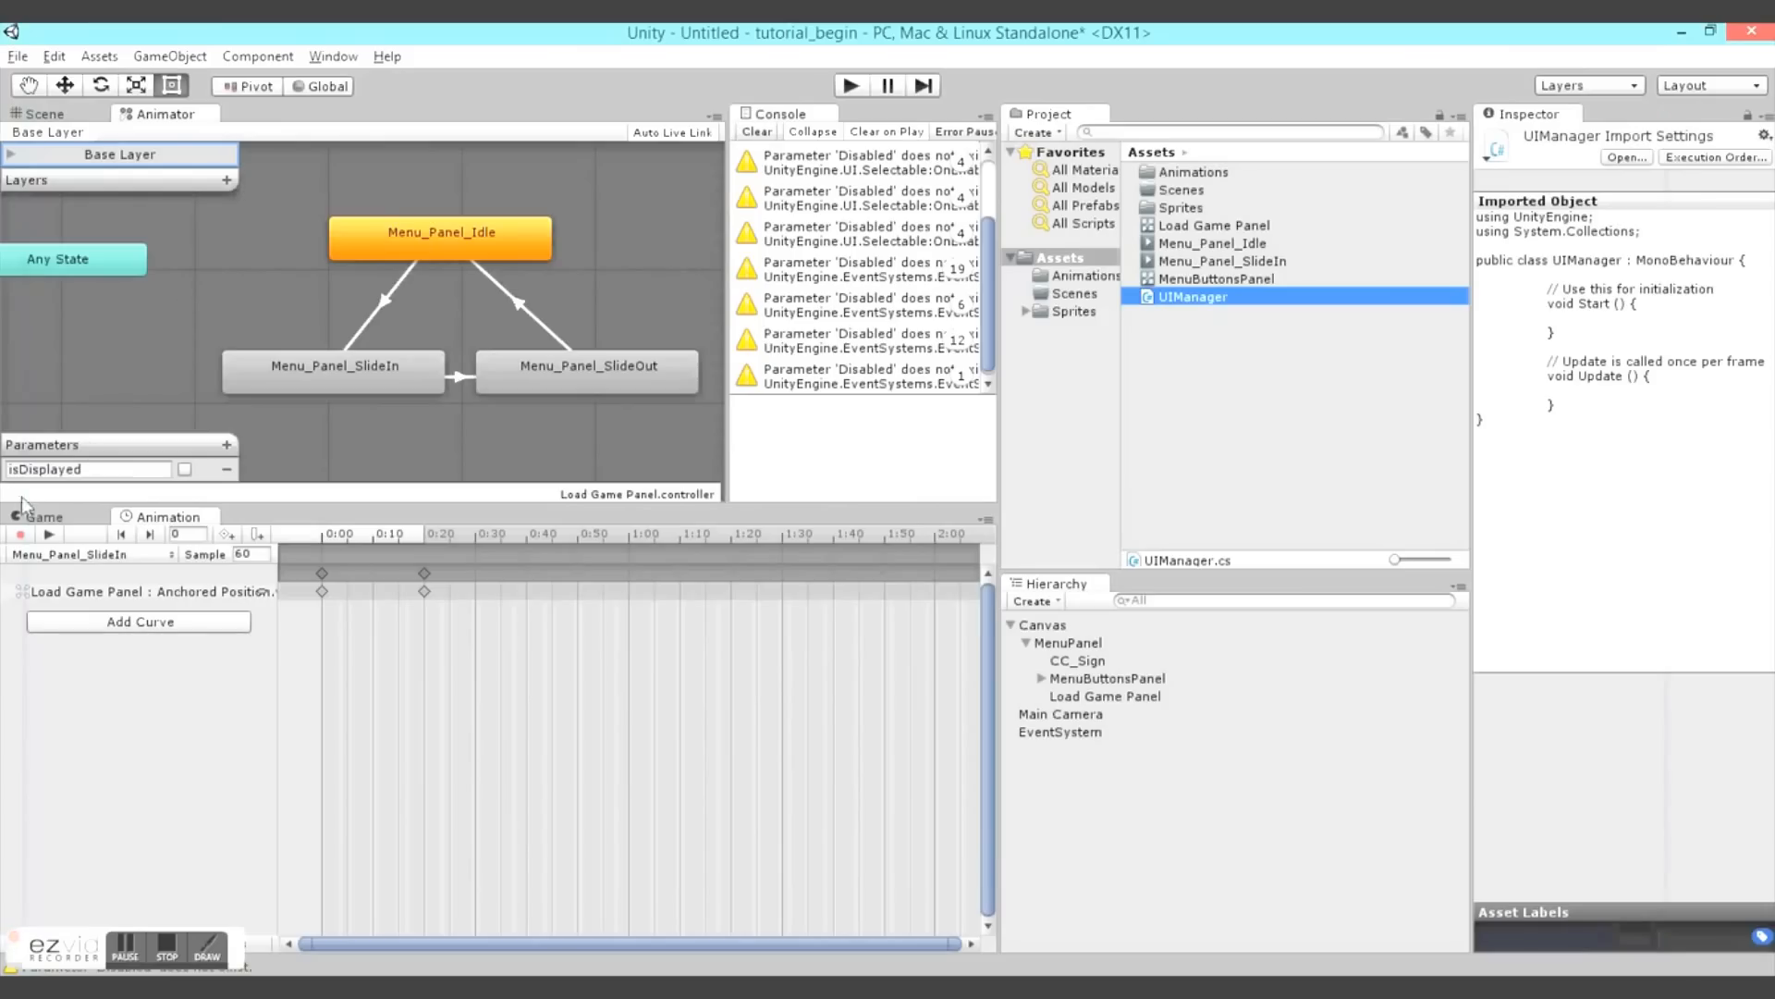
pyautogui.hotkey('alt', 'Tab')
pyautogui.write(',')
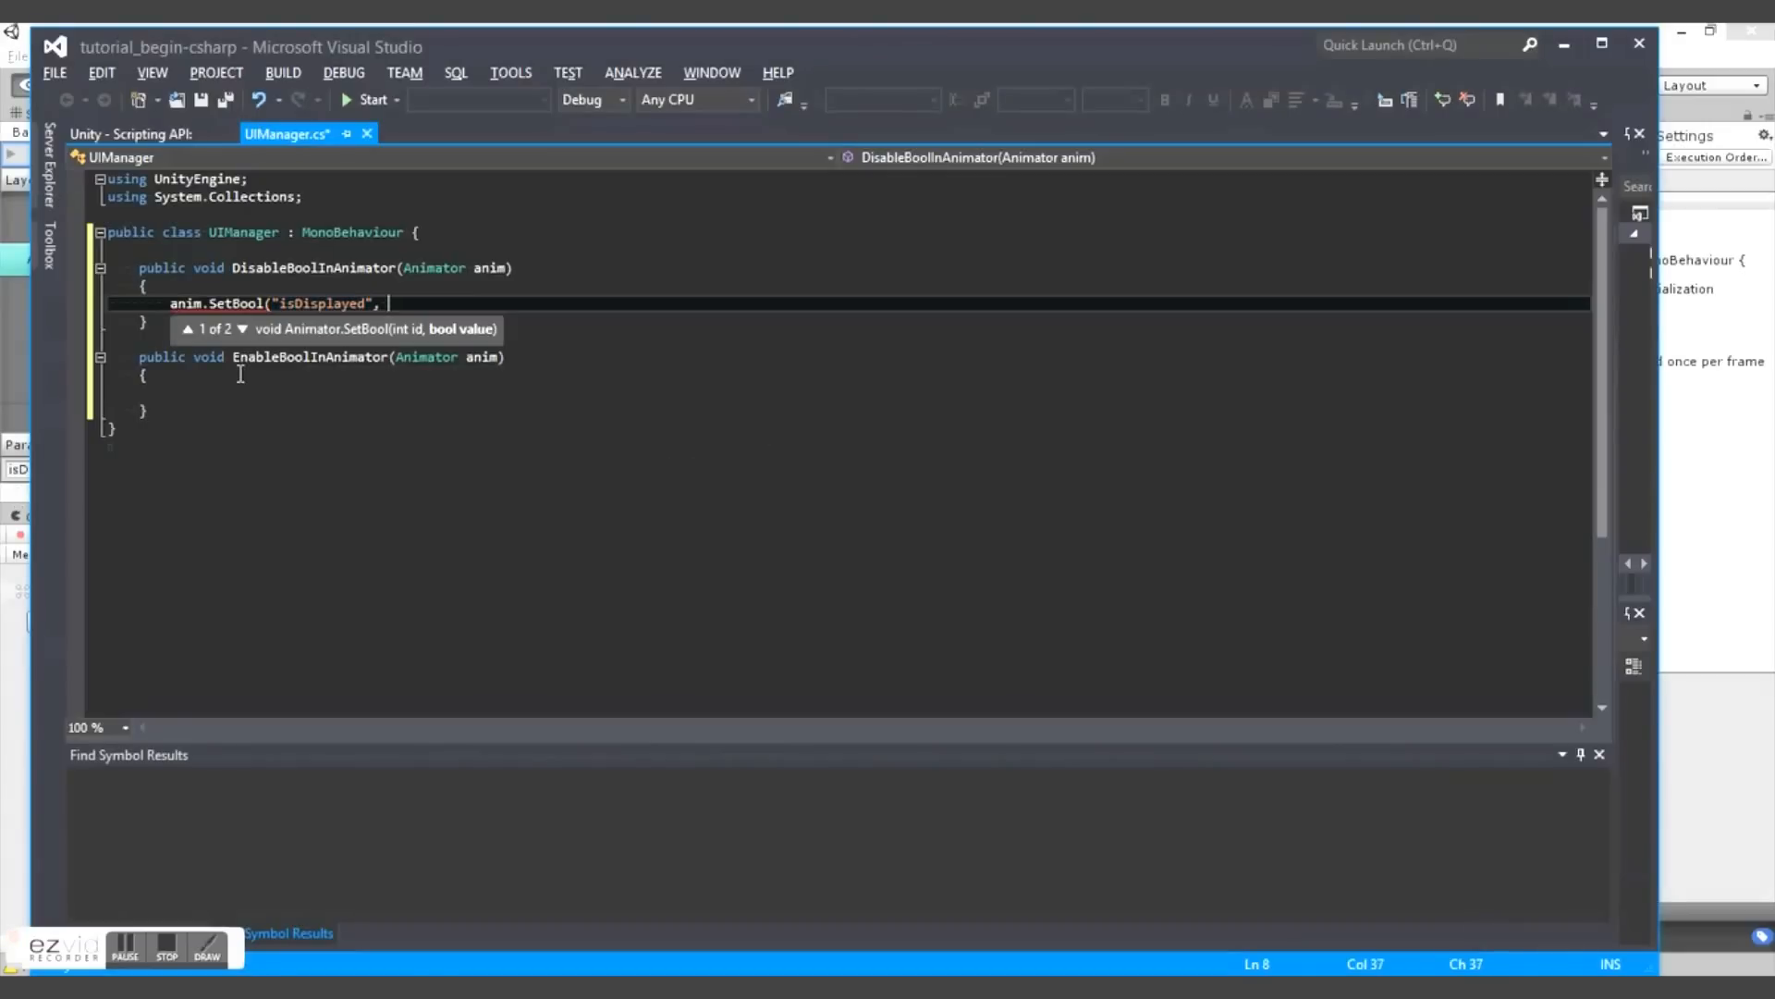
pyautogui.write(' false);')
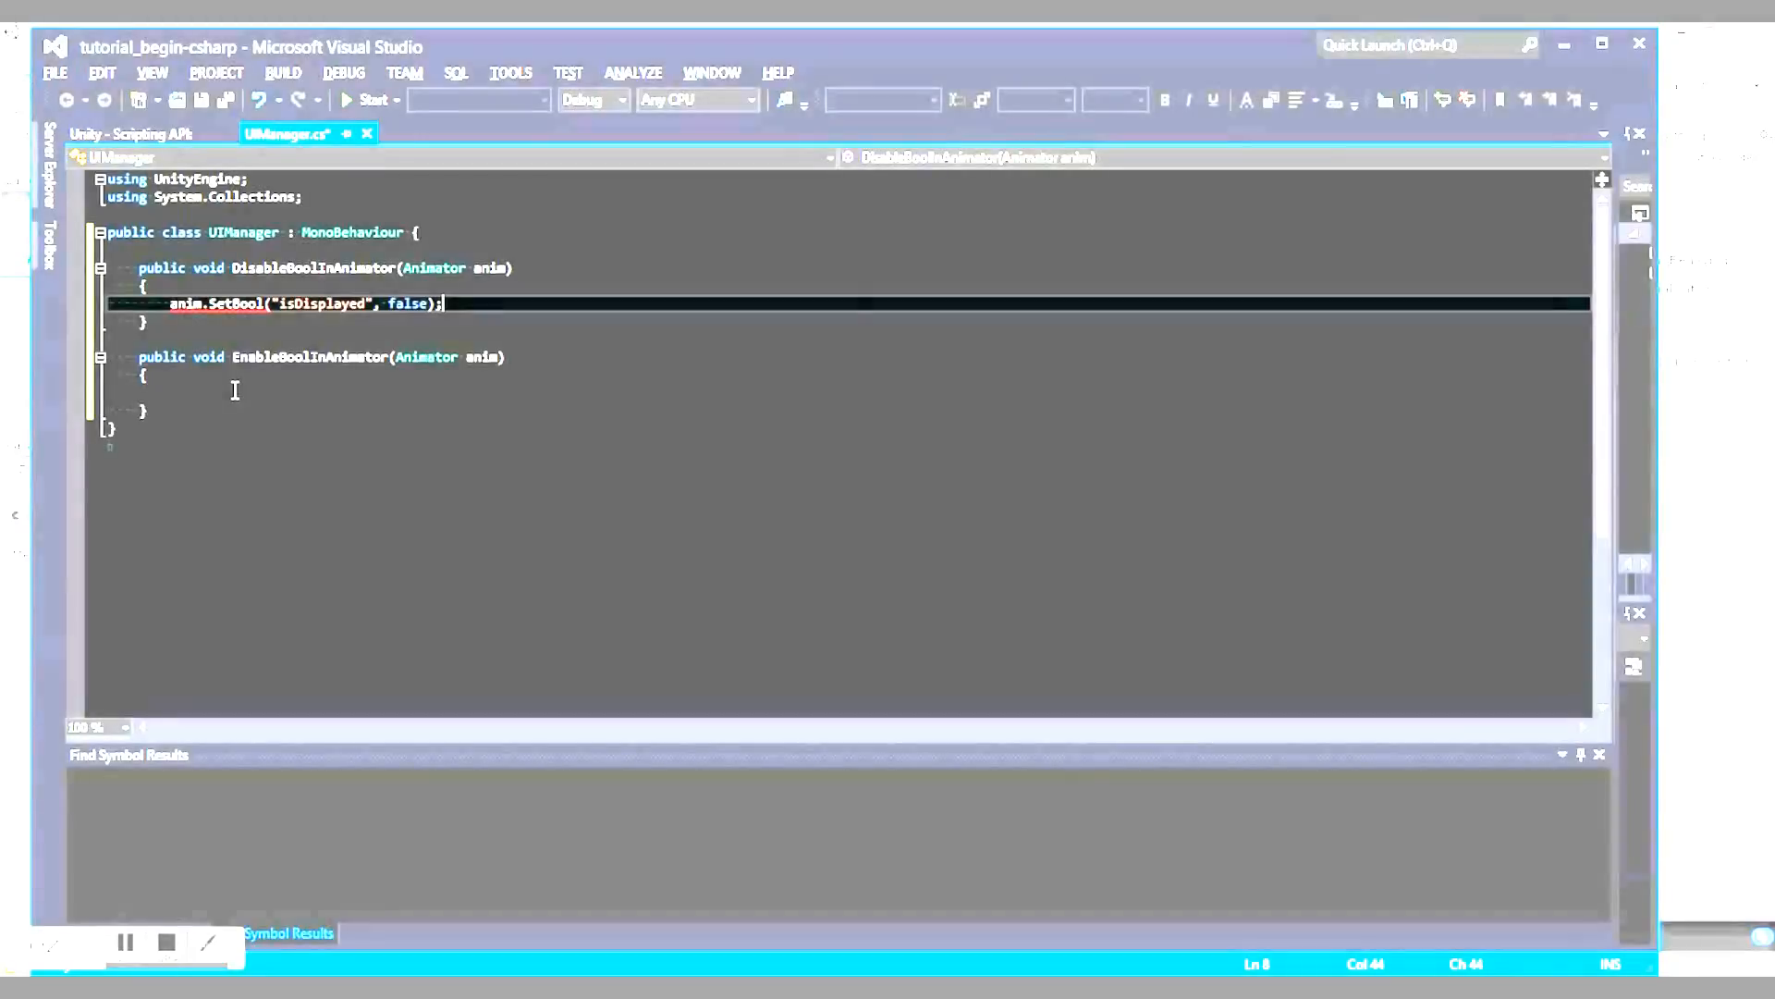
# - Fill the EnableBoolInAnimator method with anim.SetBool("isDisplayed", true); and save the script
pyautogui.click(234, 387)
pyautogui.write('anim')
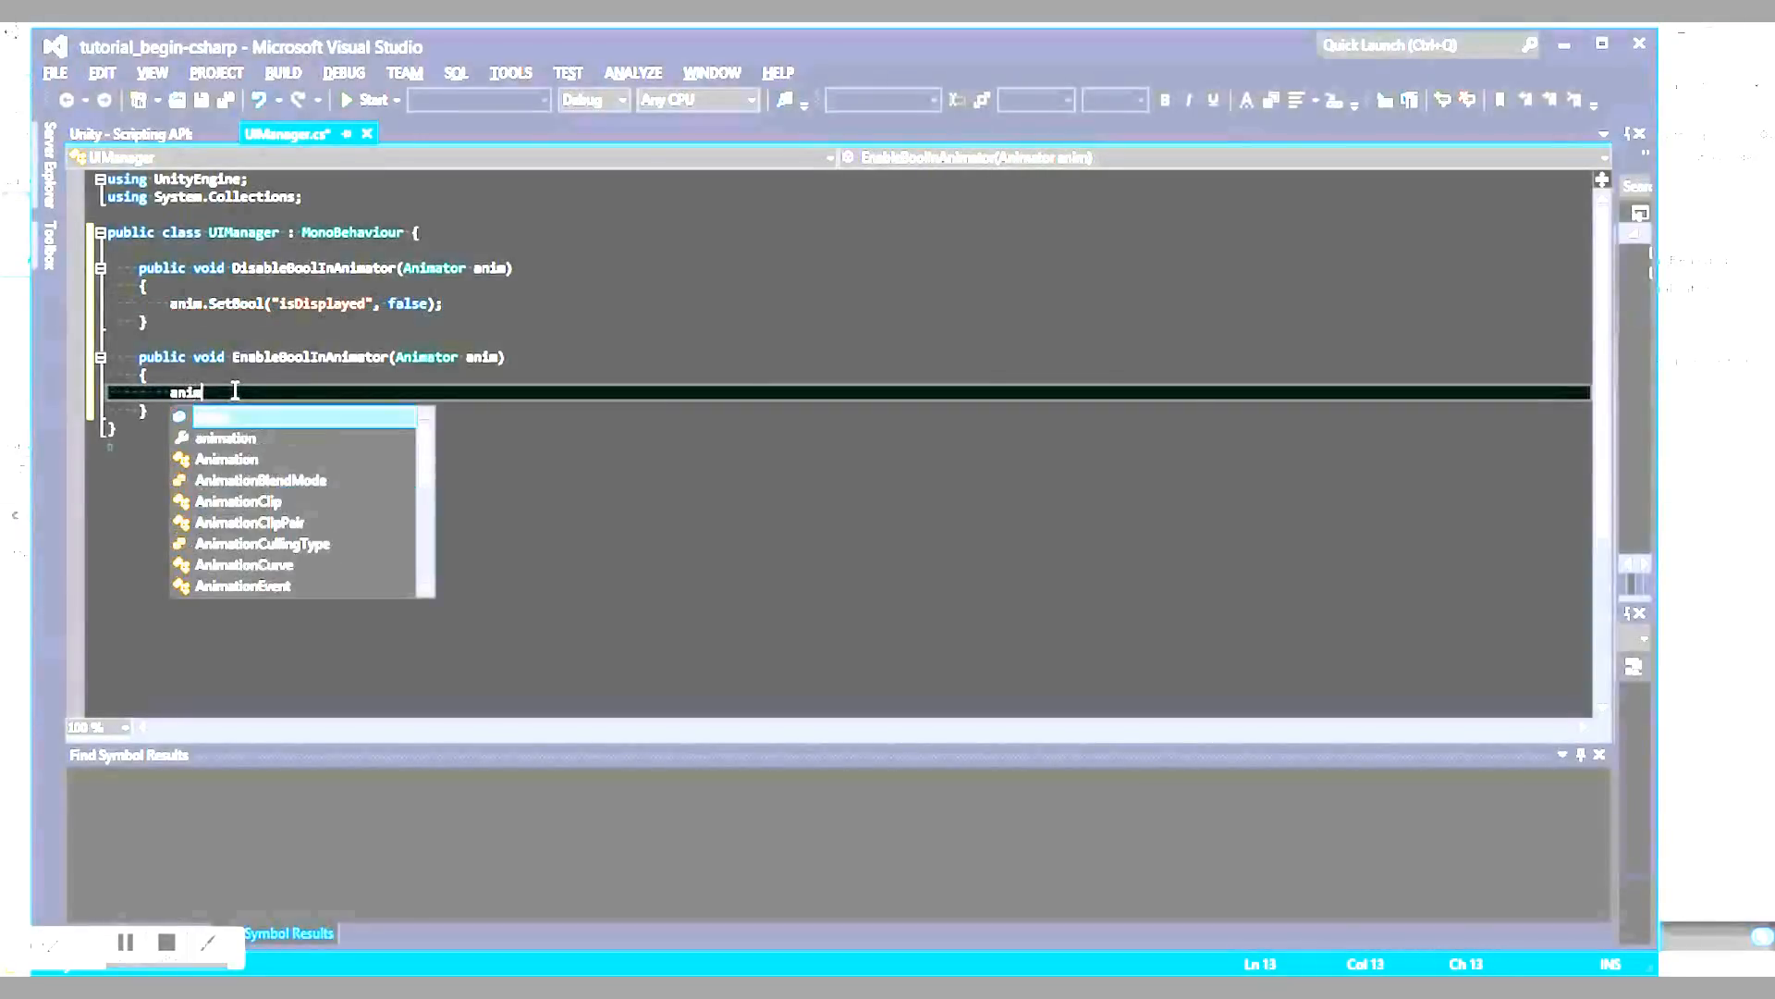
pyautogui.write('.SetBool("isDisplayed", true);')
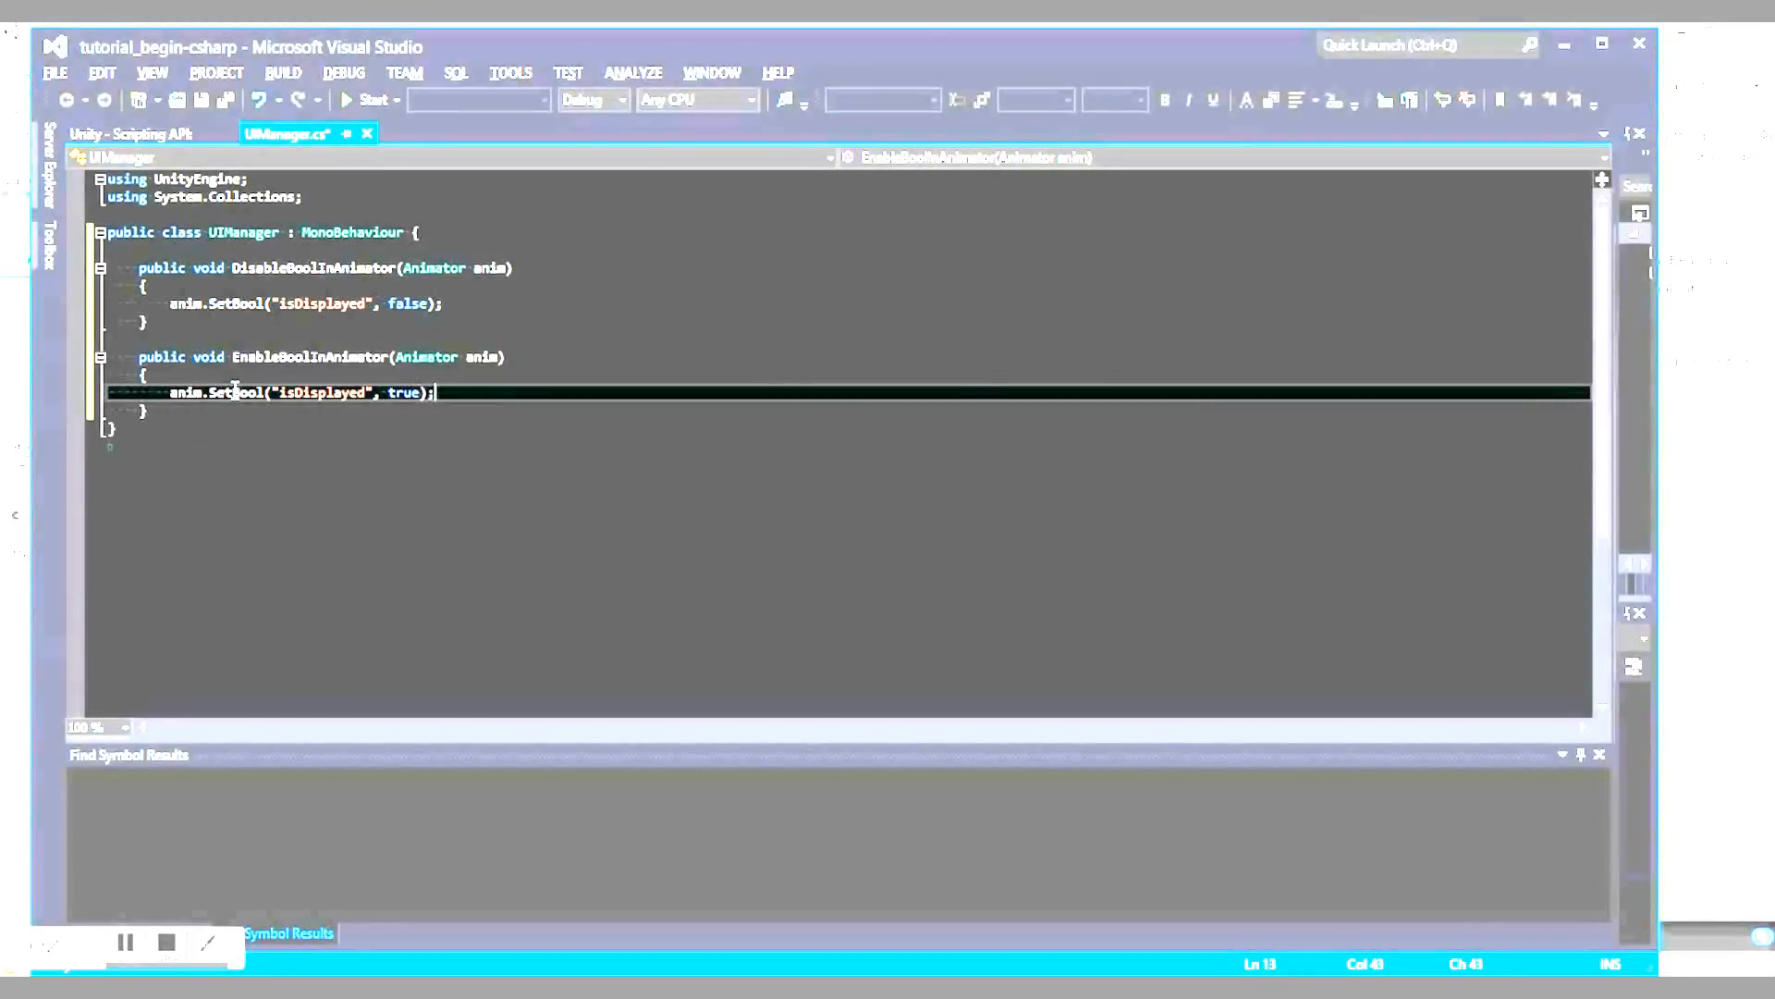
pyautogui.hotkey('ctrl', 's')
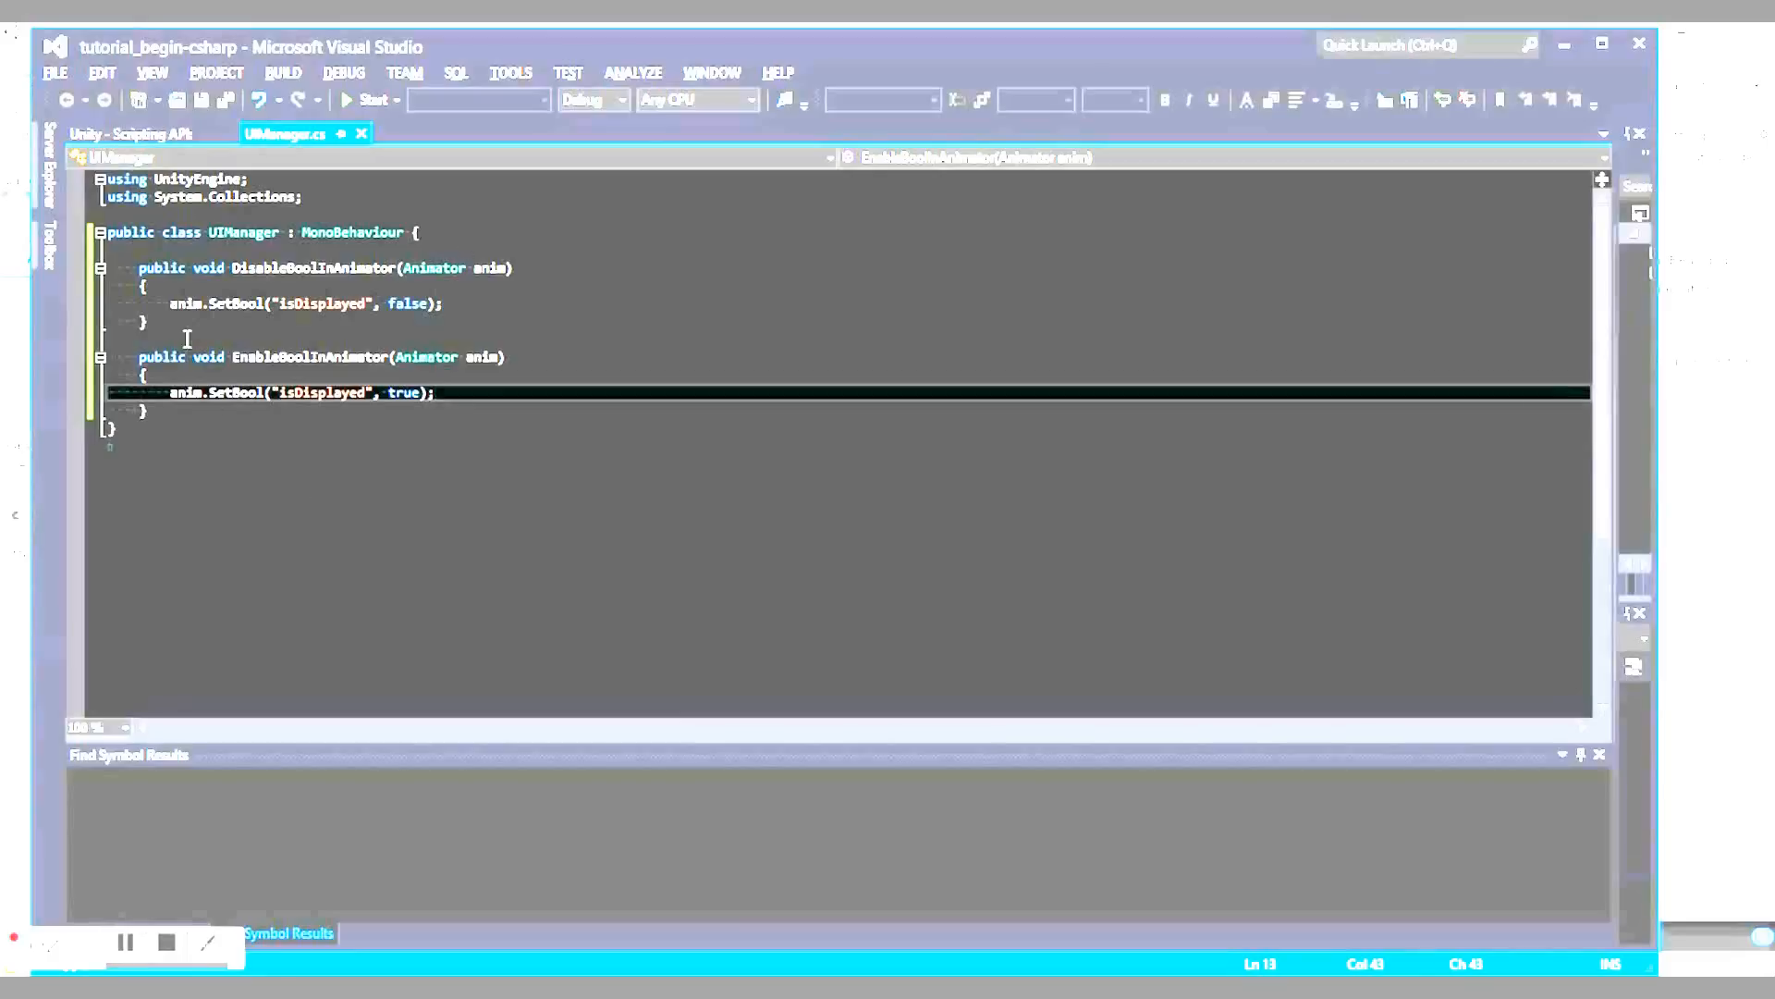
# - Add a third method, public void NavigateTo(int scene), below EnableBoolInAnimator, containing Application.LoadLevel(scene);
pyautogui.click(198, 417)
pyautogui.press('Return')
pyautogui.press('Return')
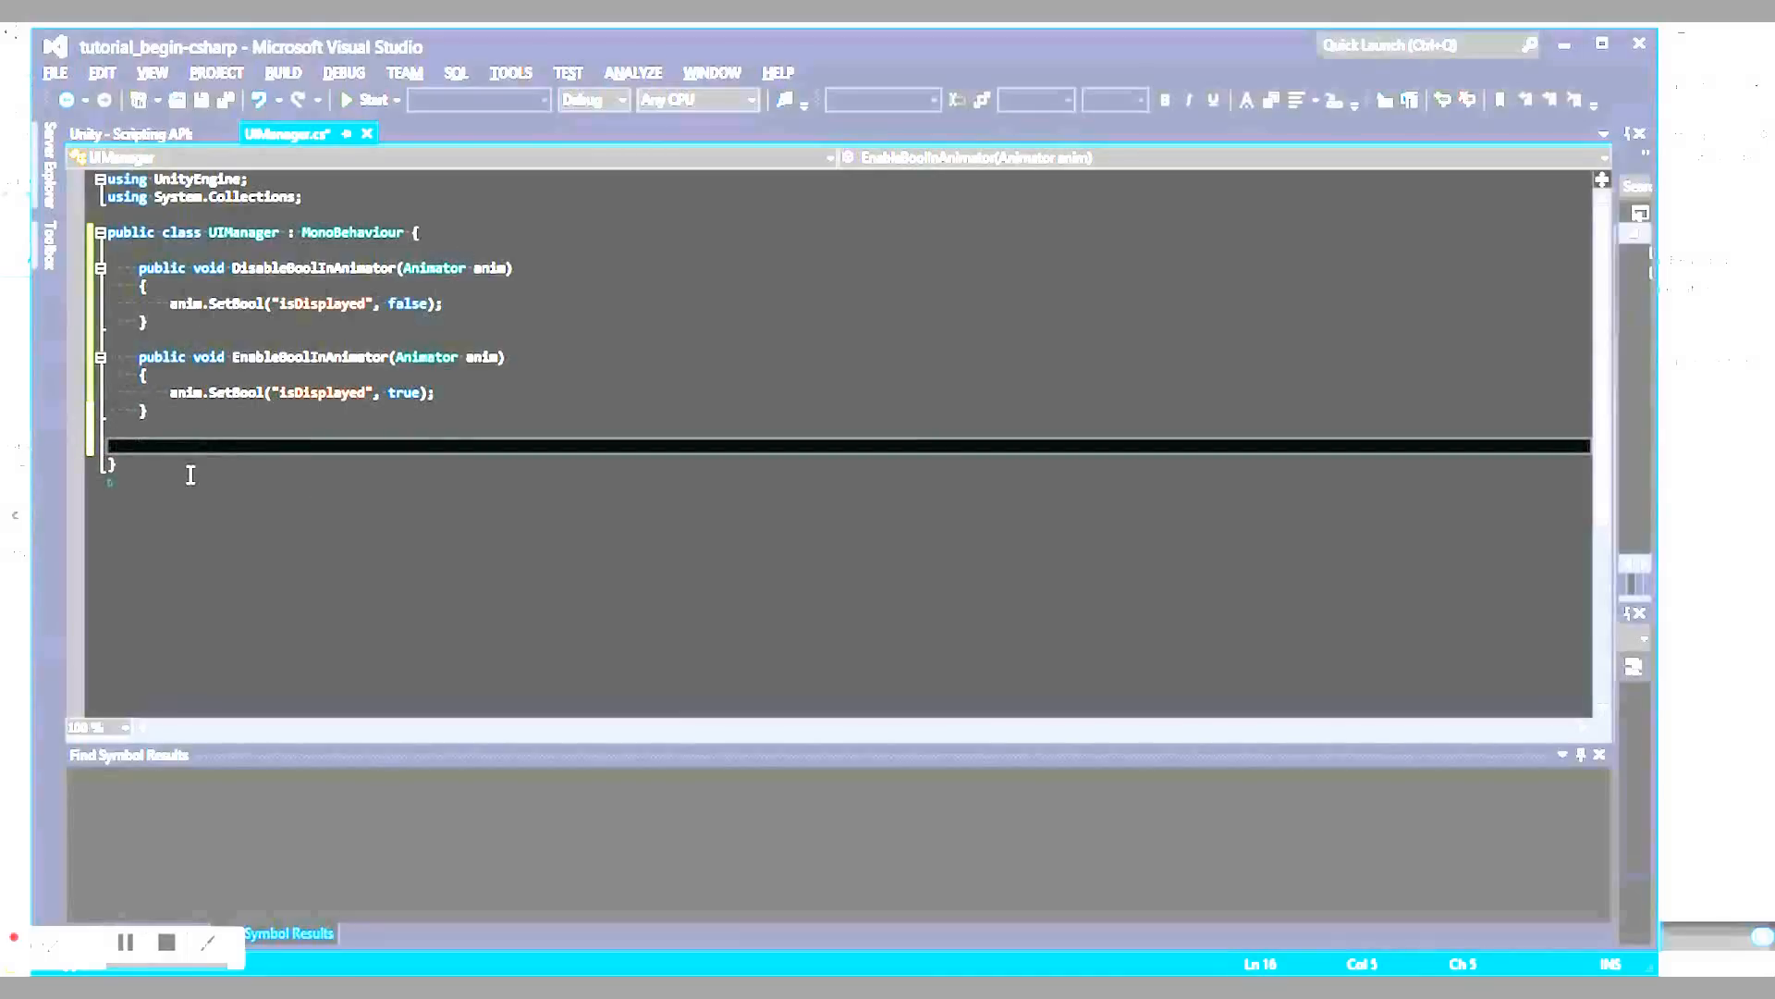
pyautogui.write('public void Navigate')
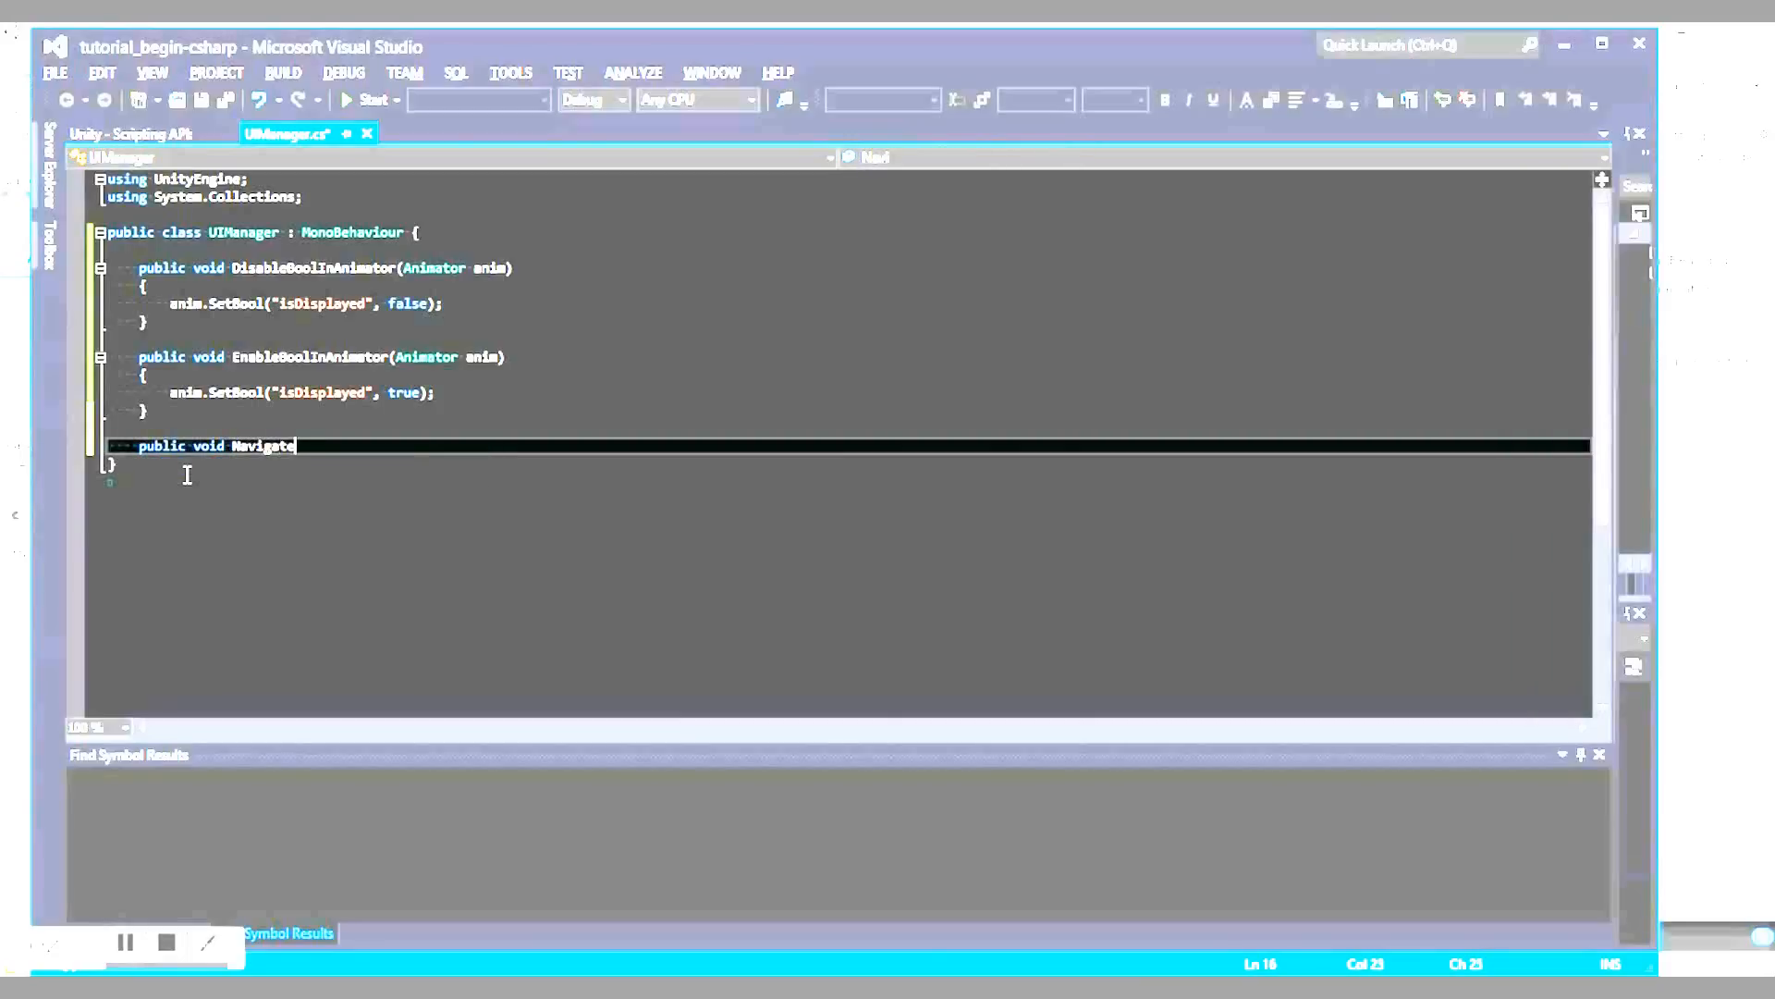
pyautogui.write('To(in')
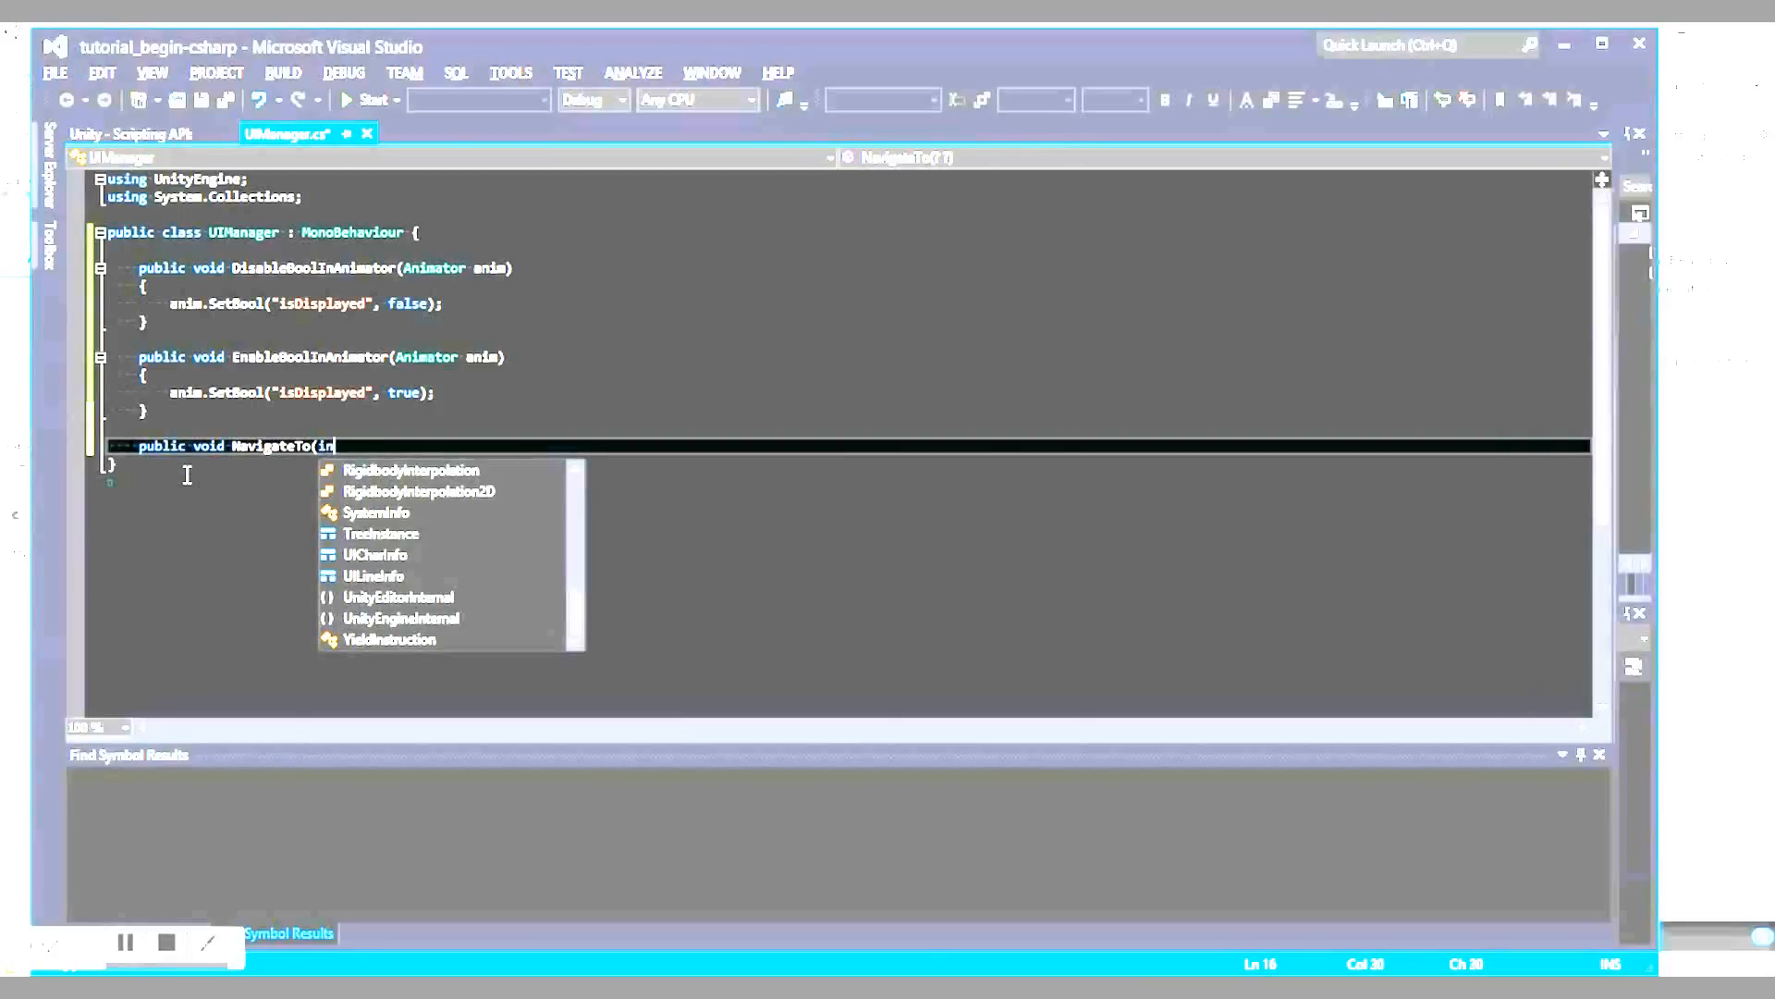
pyautogui.write('t scene)')
pyautogui.press('Return')
pyautogui.write('{')
pyautogui.press('Return')
pyautogui.write('Application.Loadl')
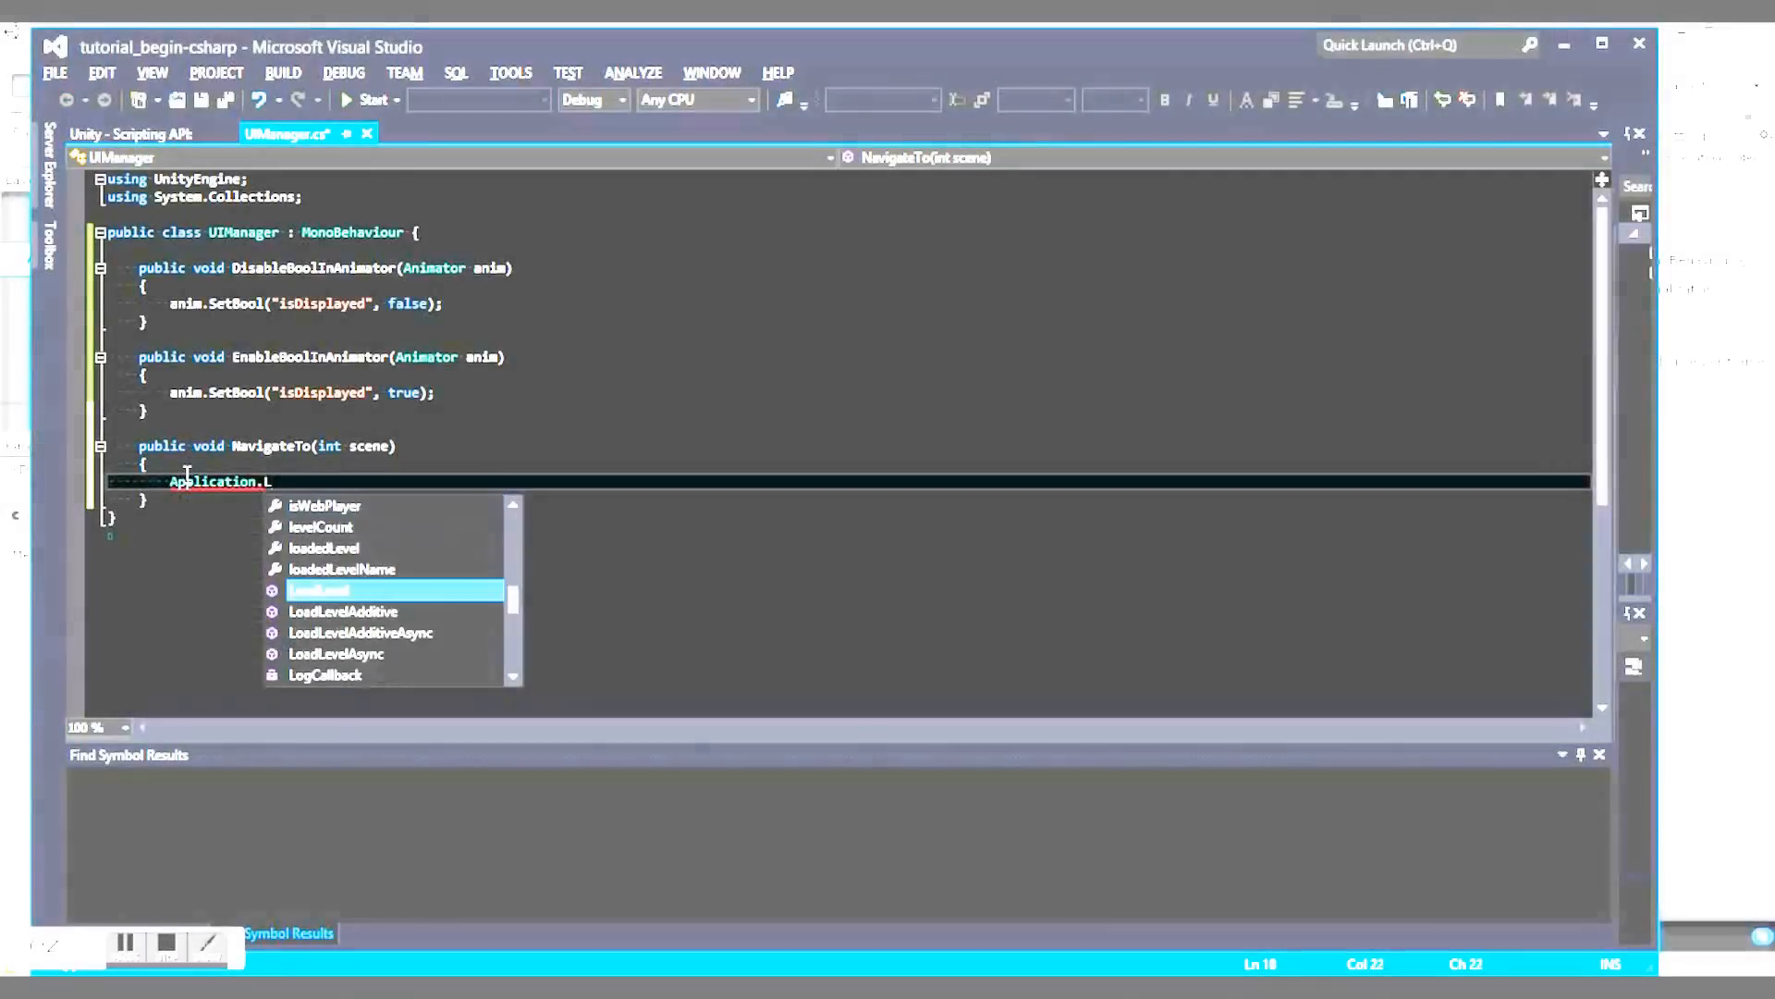
pyautogui.write('evel(scene);')
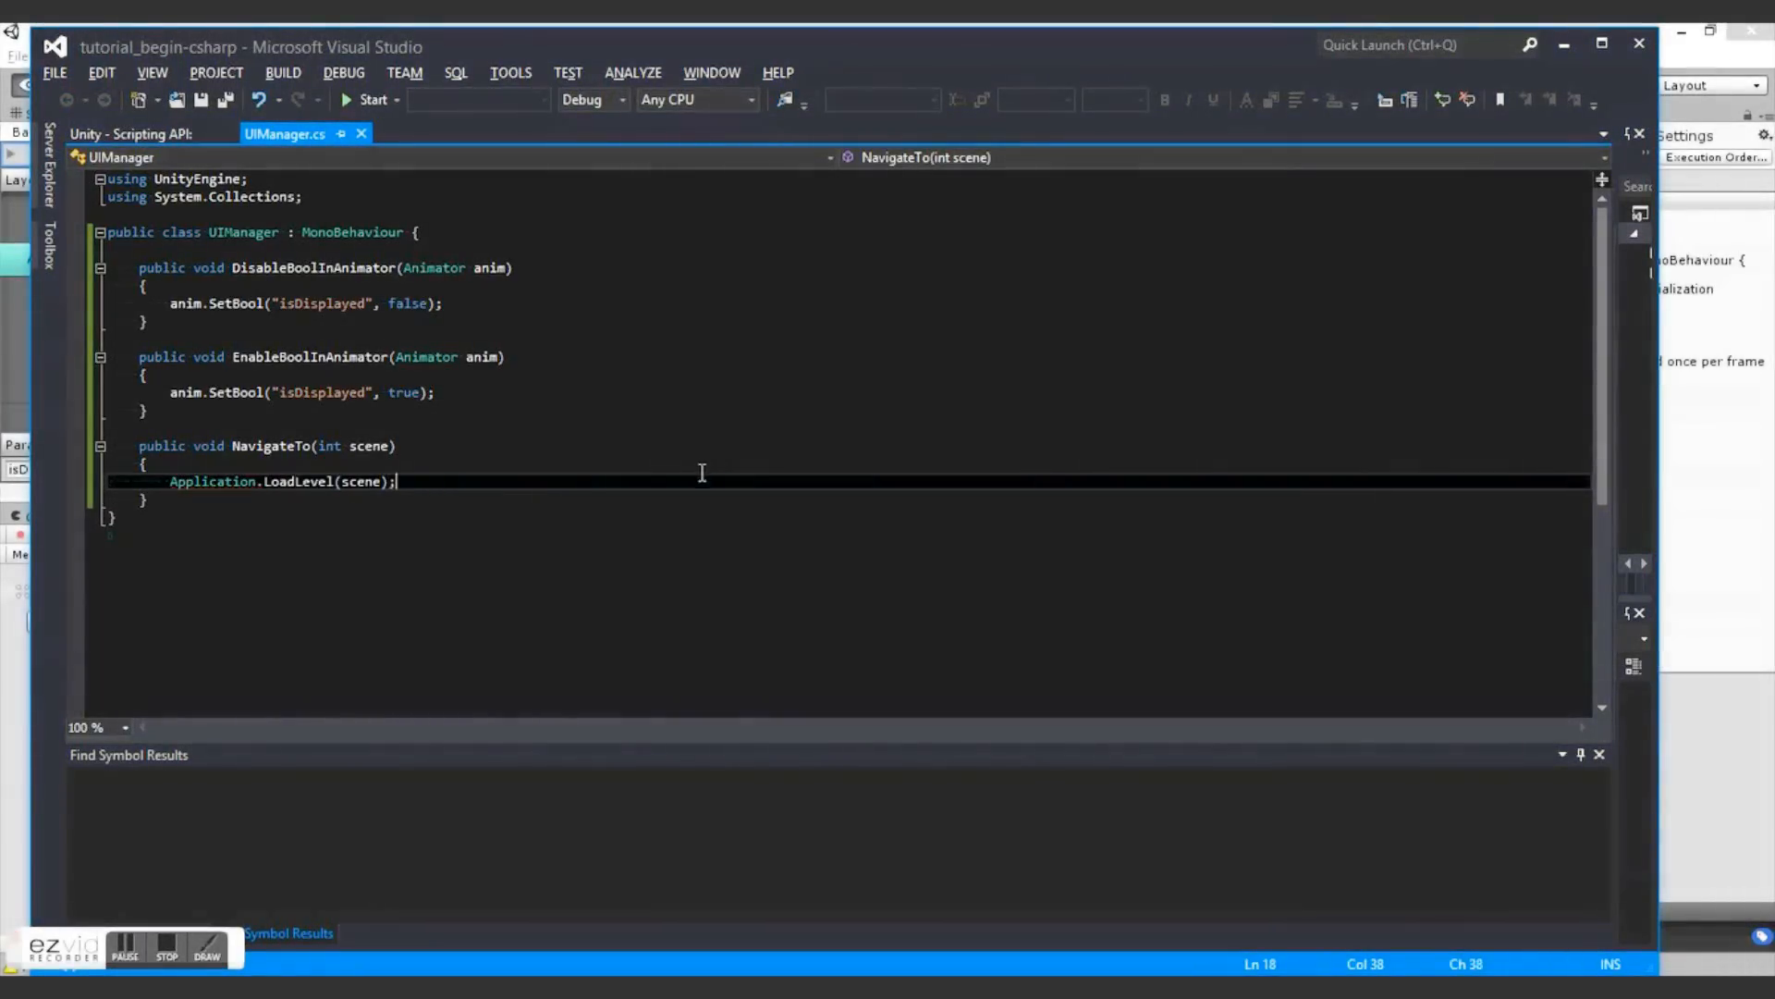
# - Switch to Unity and add an empty On Click event entry to the Load Game Button inside MenuButtonsPanel
pyautogui.hotkey('alt', 'Tab')
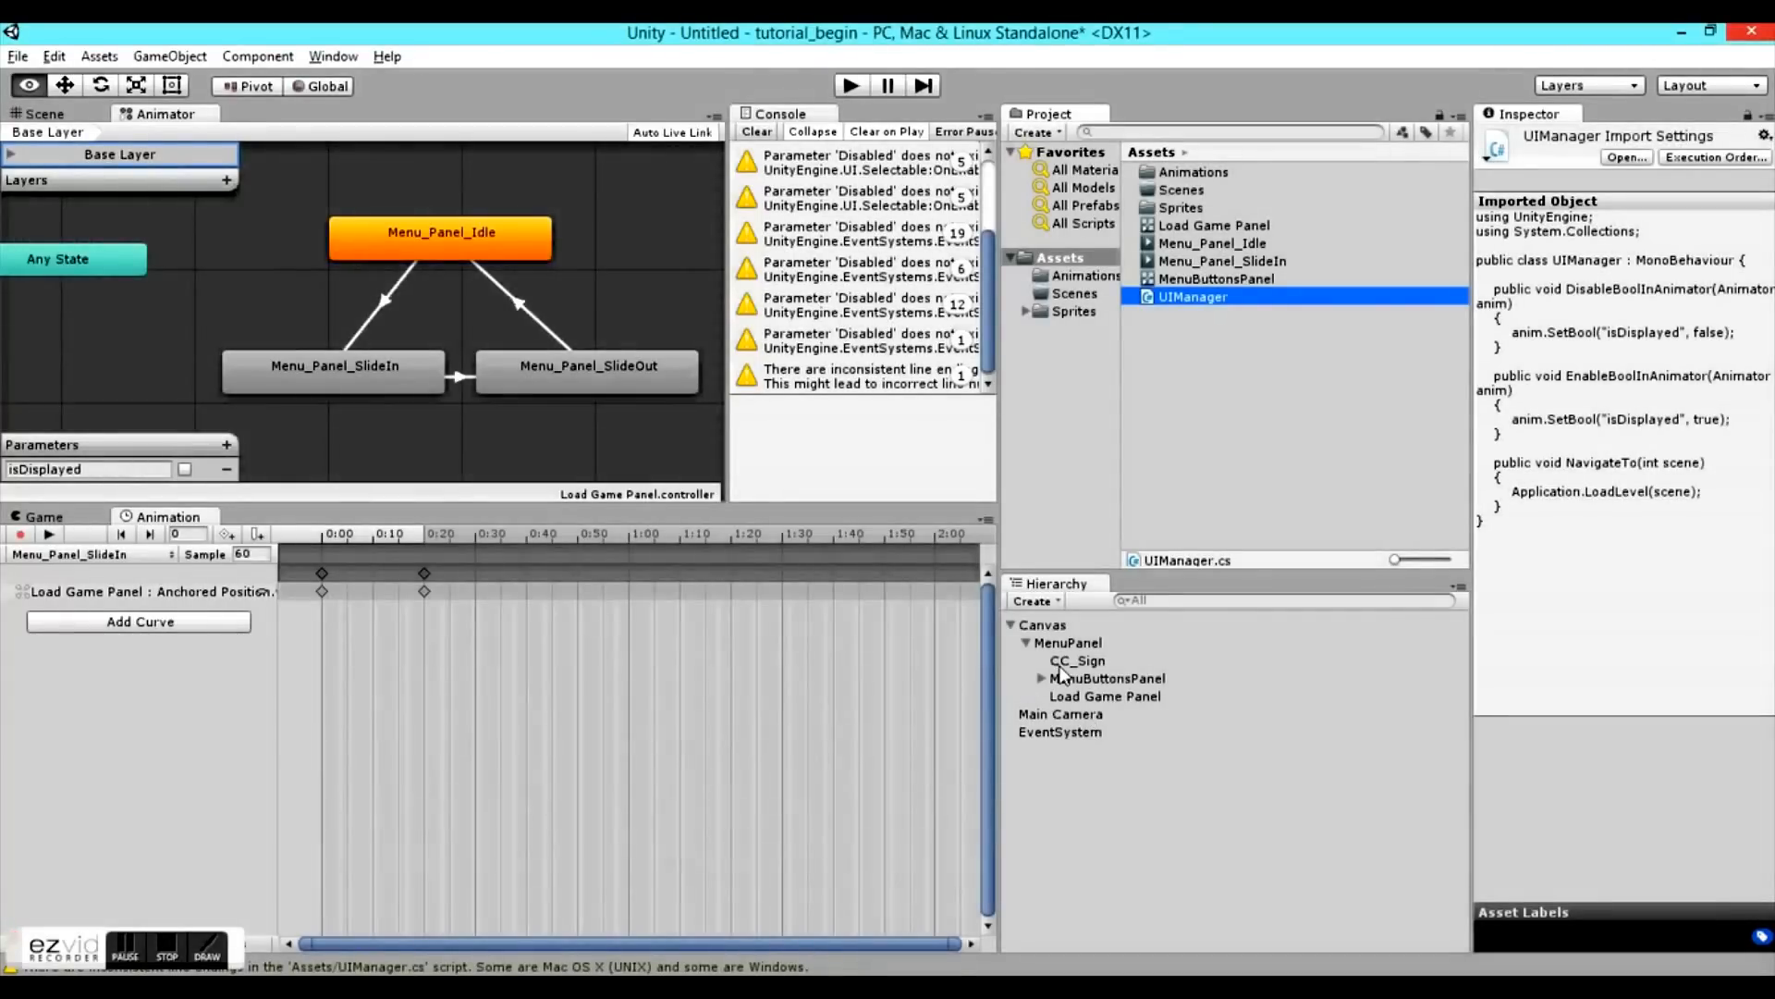
pyautogui.click(1042, 678)
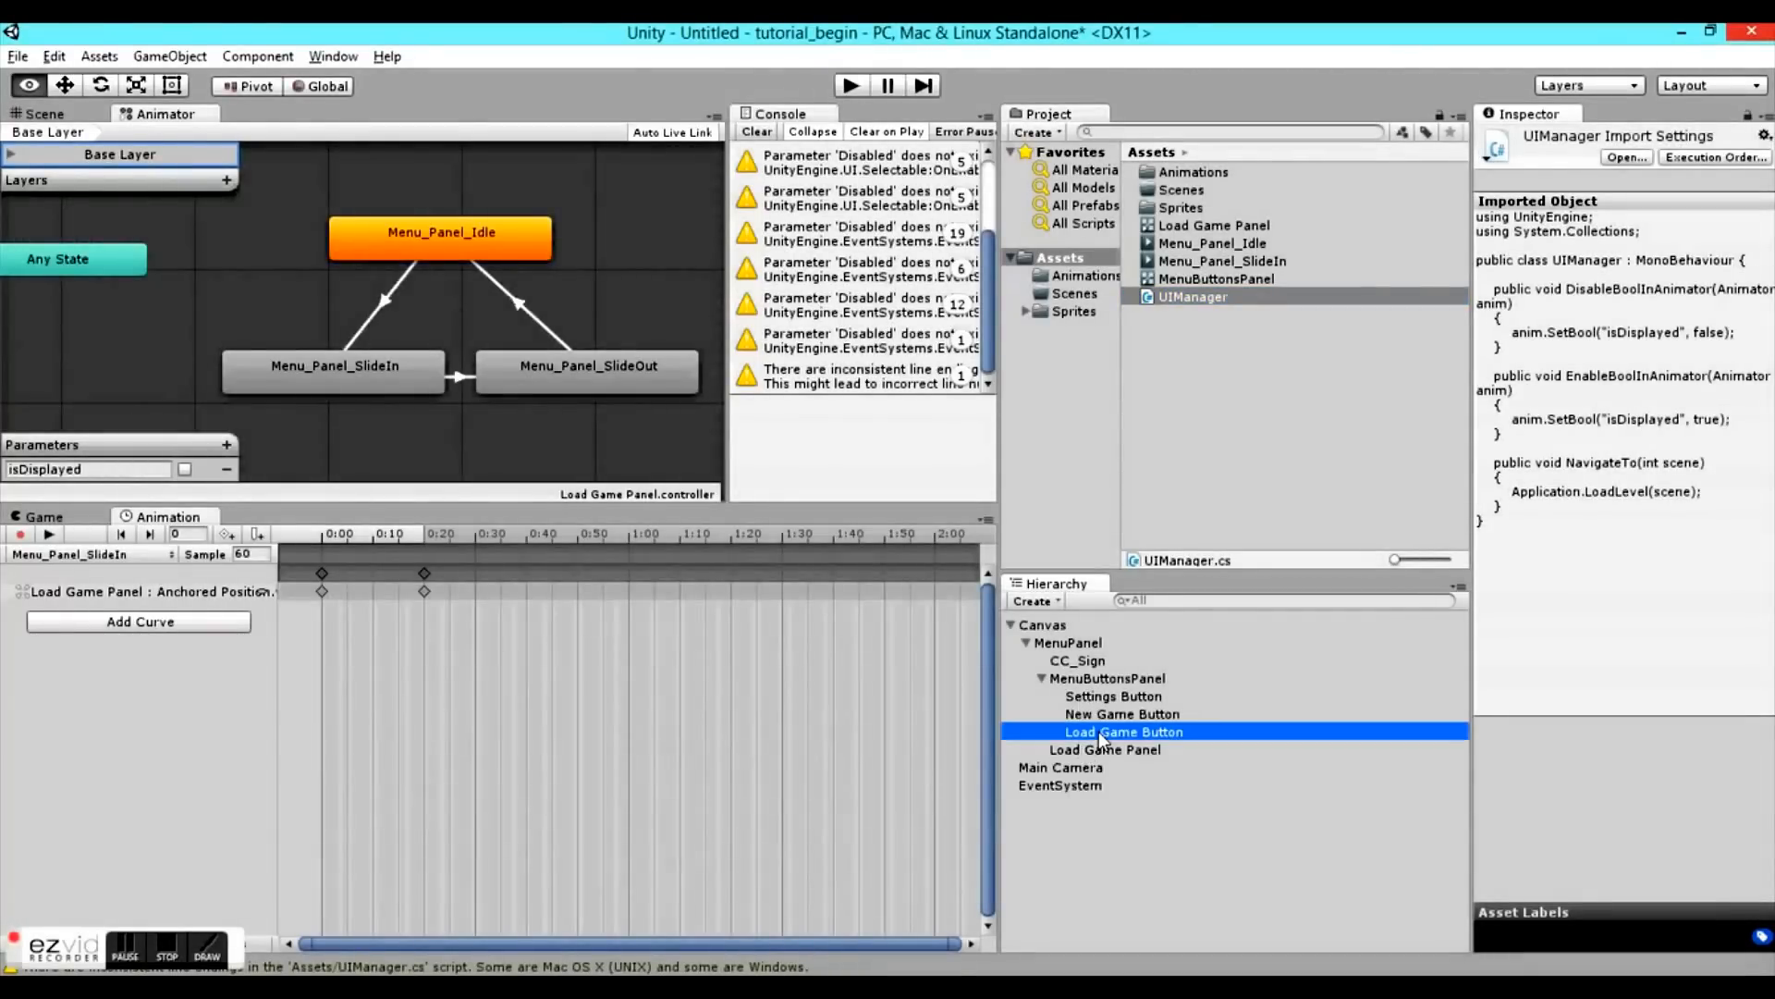
pyautogui.click(1098, 731)
pyautogui.click(1092, 751)
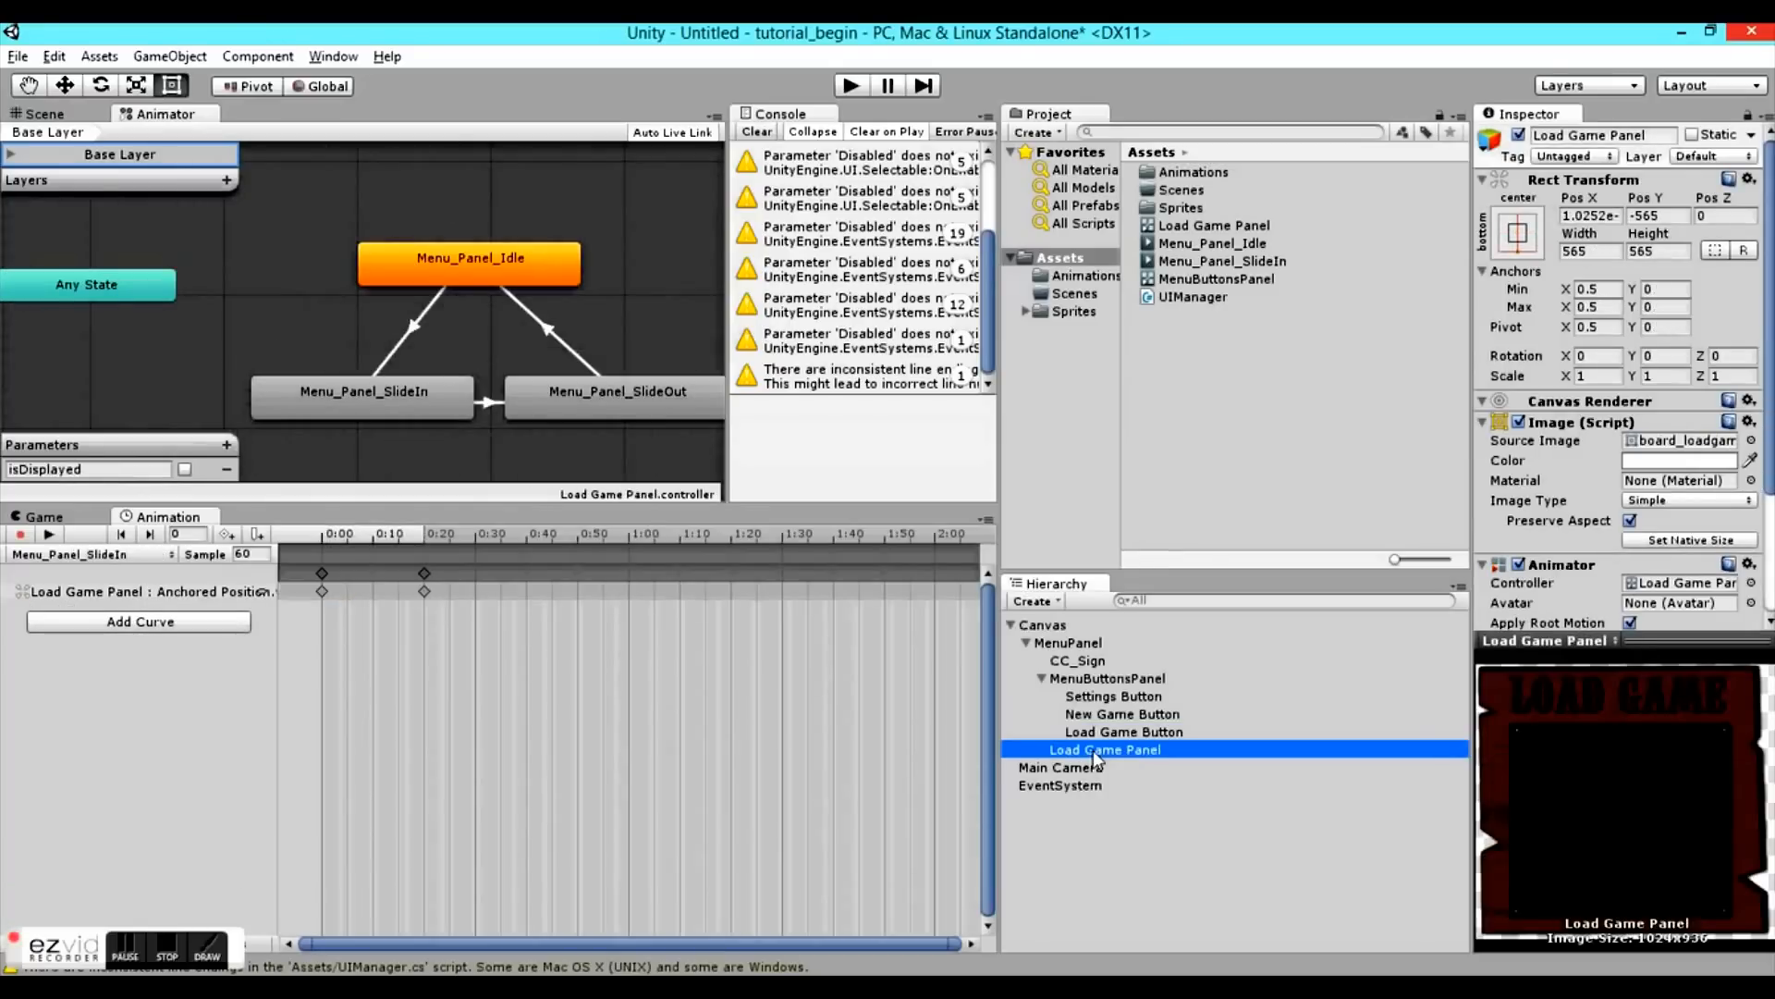
pyautogui.click(1103, 732)
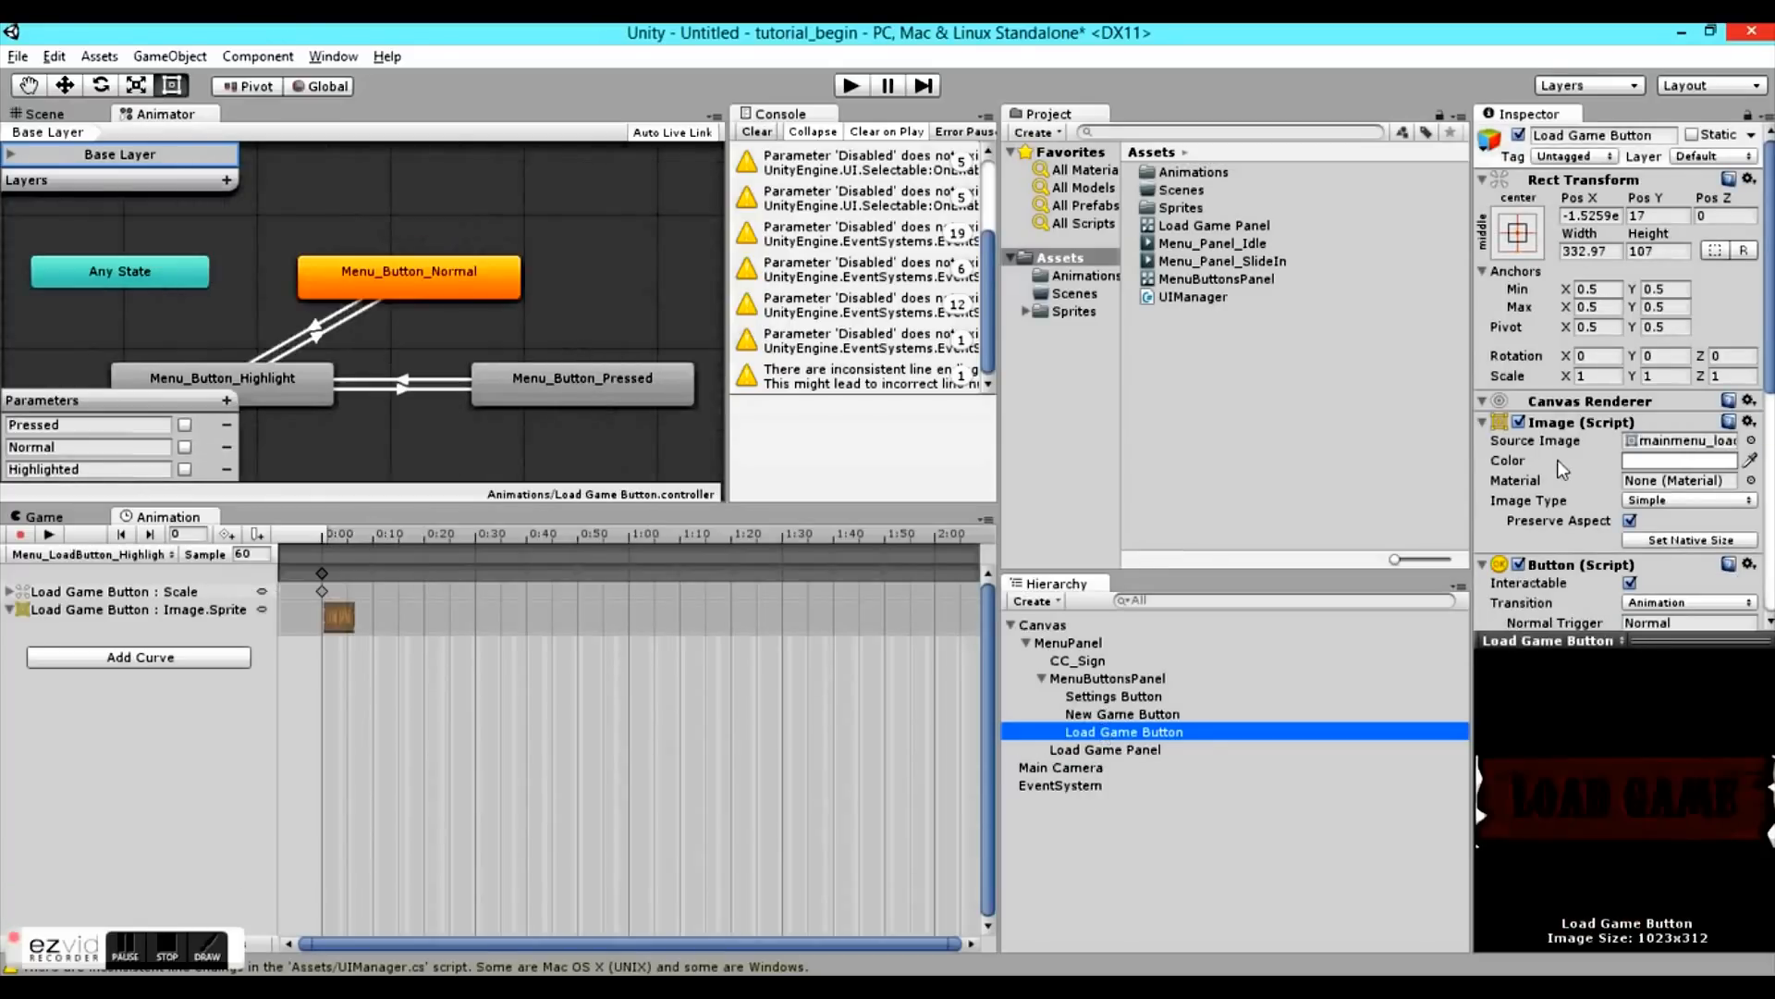
pyautogui.scroll(-5, 1563, 476)
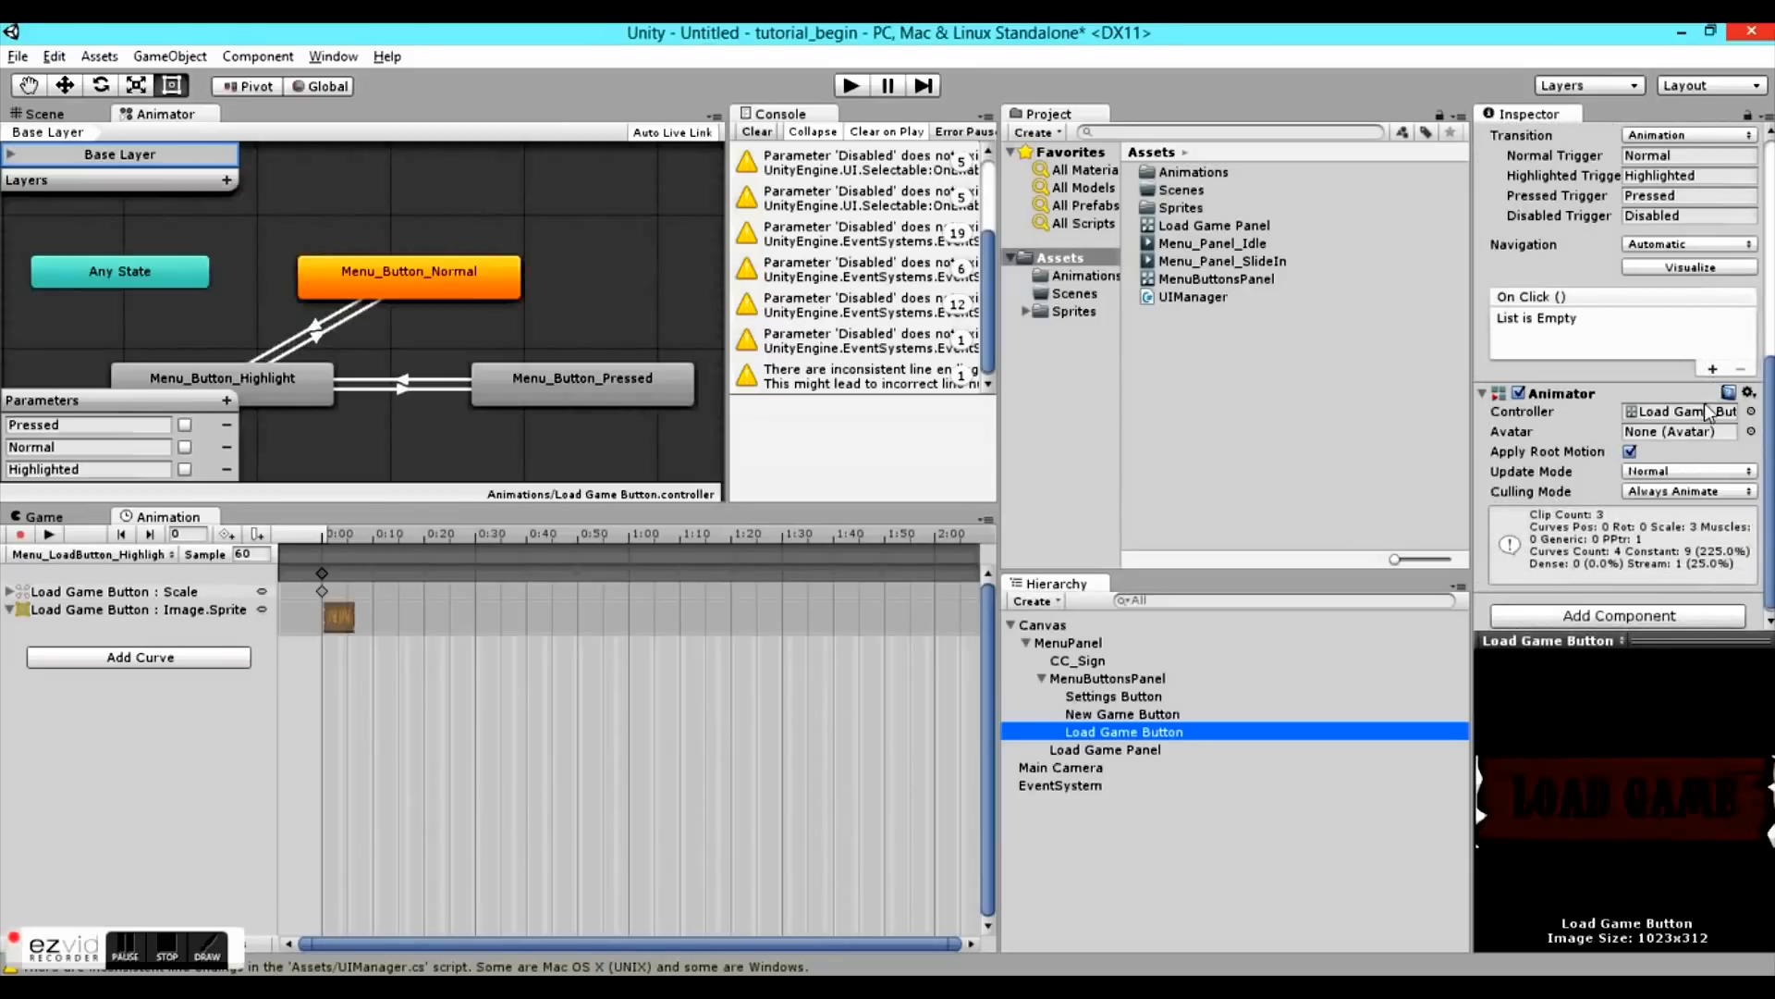
pyautogui.click(1712, 369)
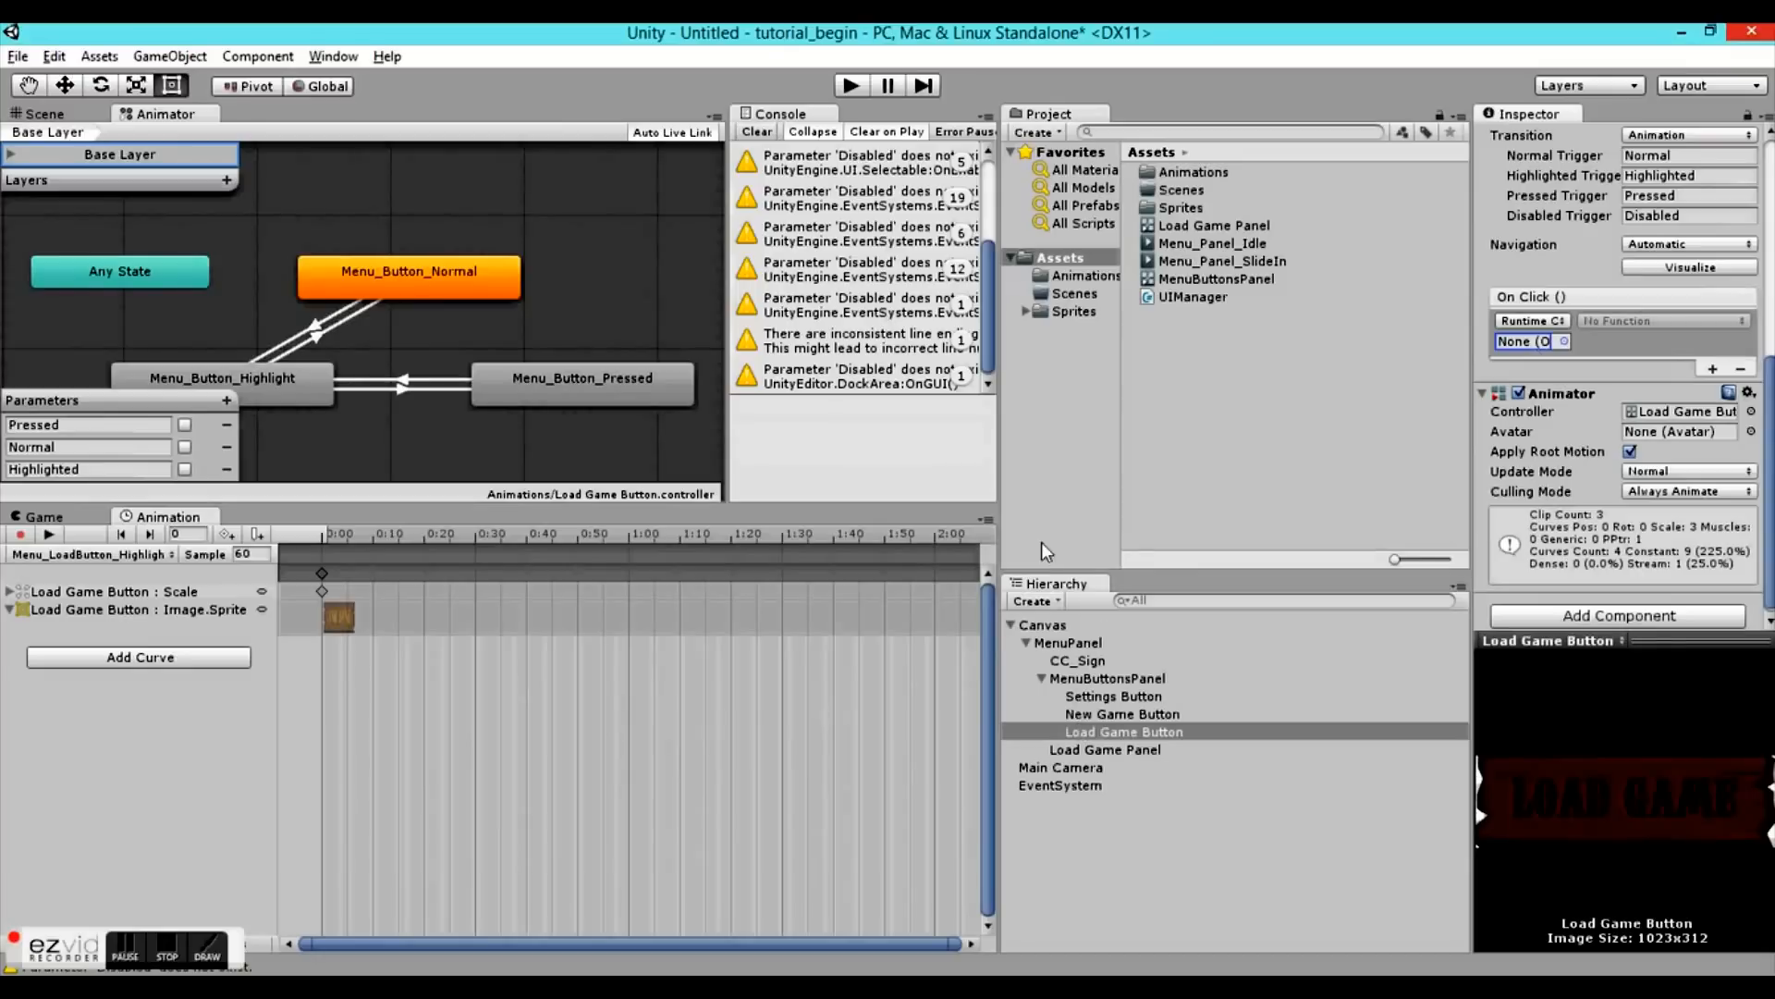
# - Create an empty game object named UIManager at the top level of the hierarchy and attach the UIManager script to it
pyautogui.rightClick(1067, 795)
pyautogui.click(1110, 618)
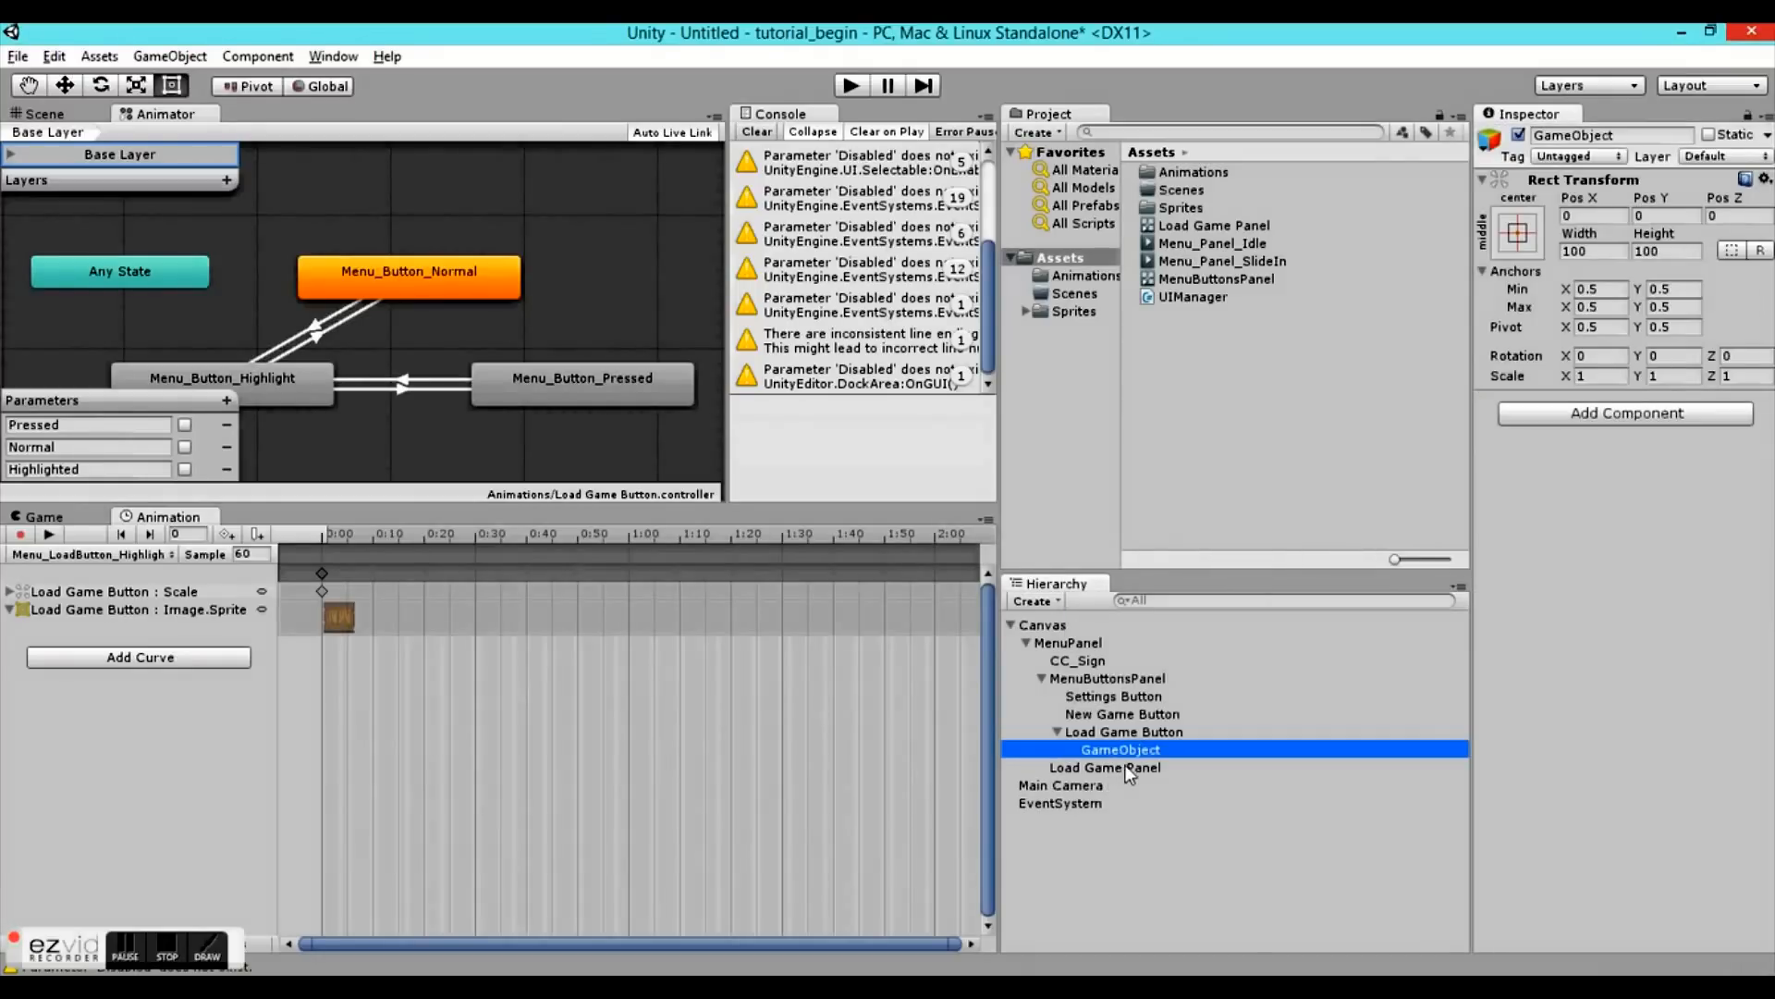
pyautogui.moveTo(1117, 753); pyautogui.dragTo(1128, 618)
pyautogui.click(1614, 133)
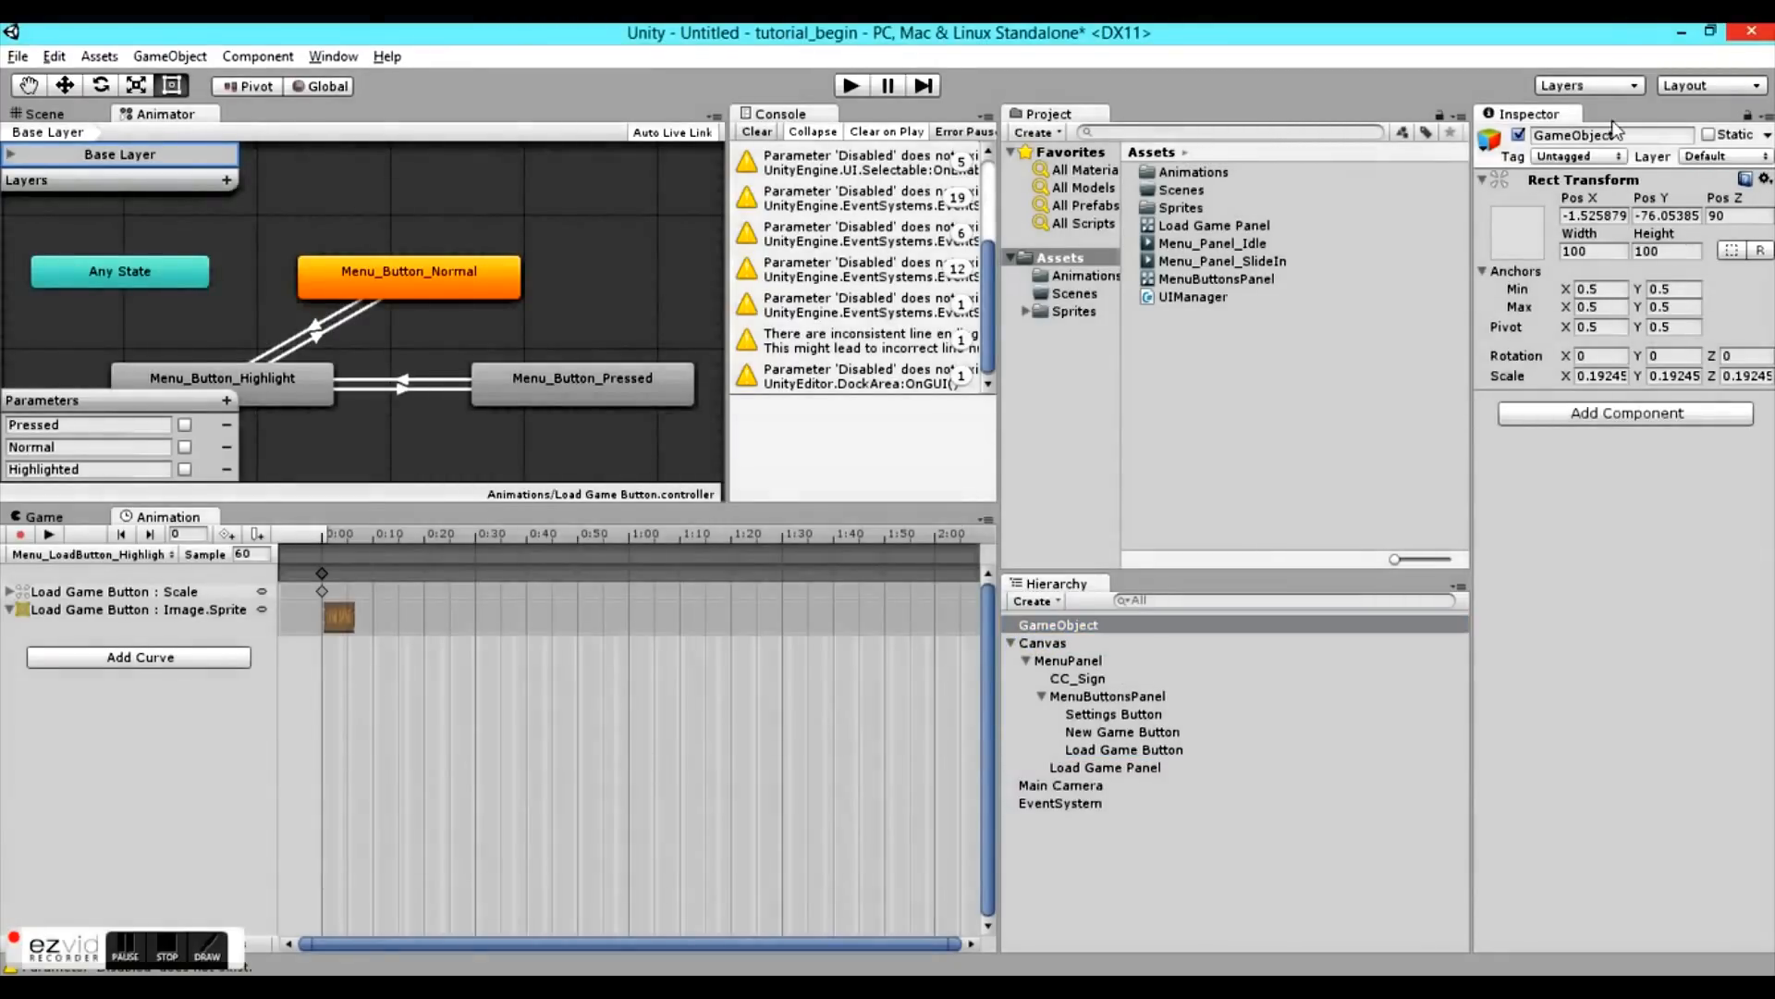
pyautogui.click(1616, 134)
pyautogui.write('UIManager')
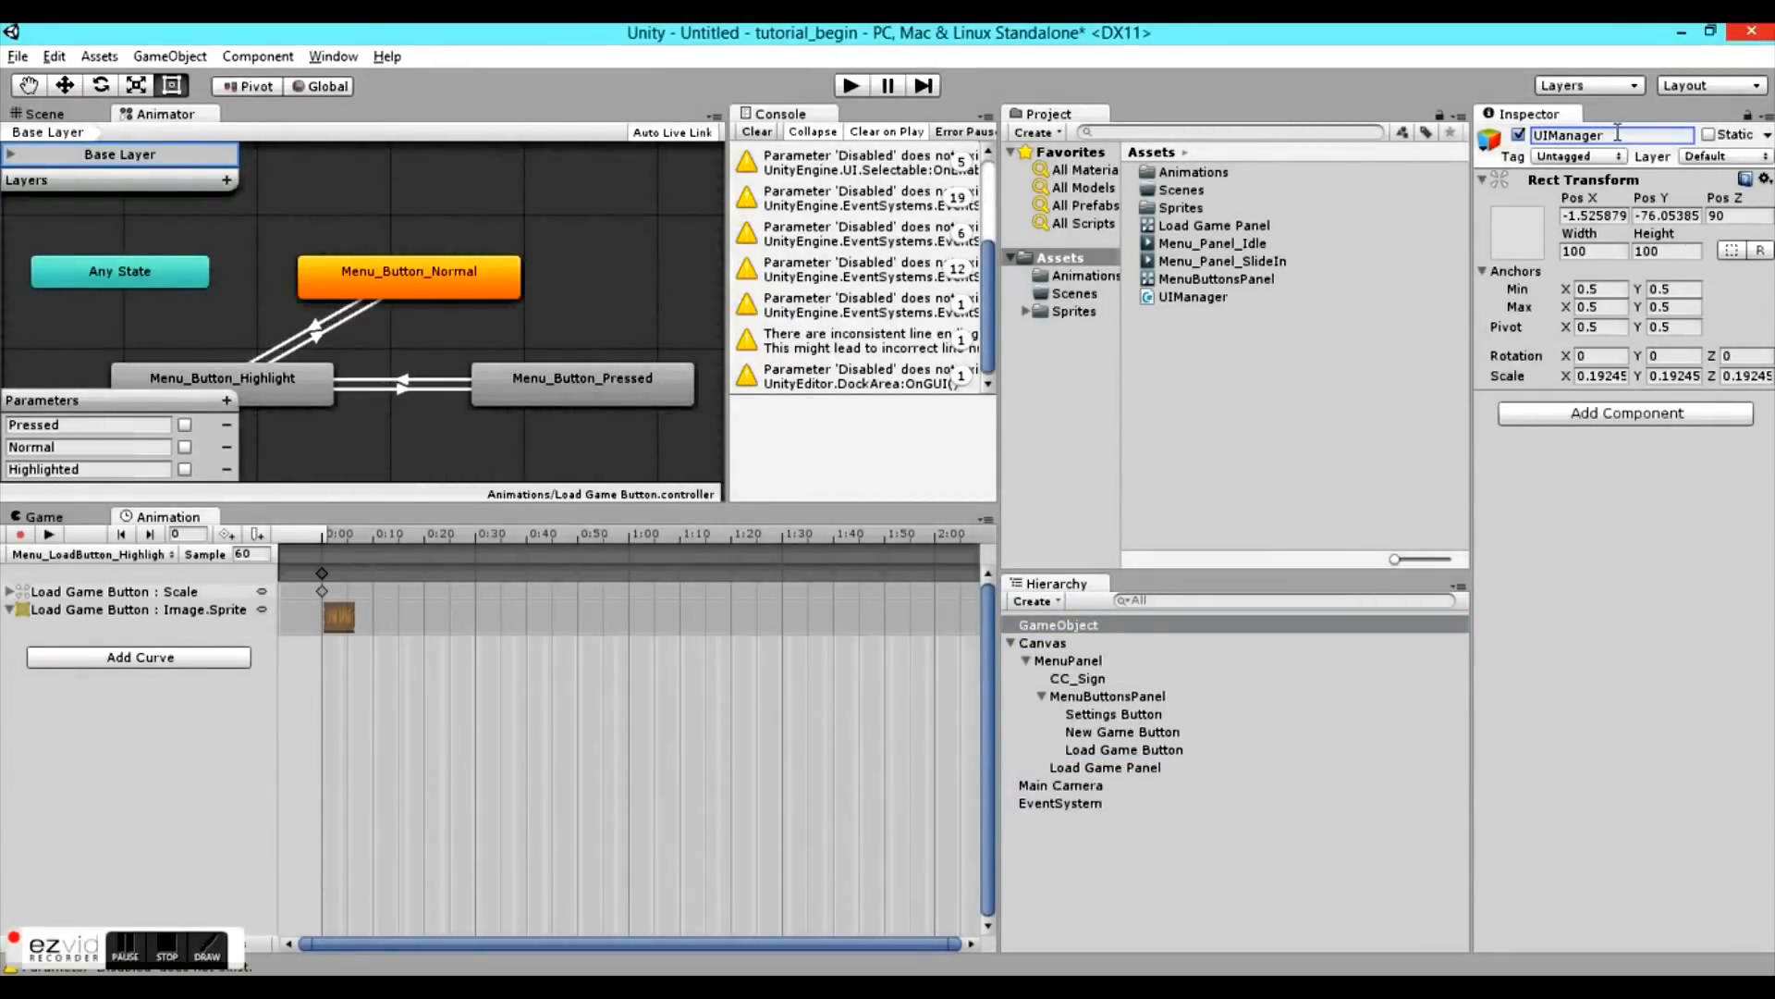
pyautogui.press('Return')
pyautogui.click(1517, 412)
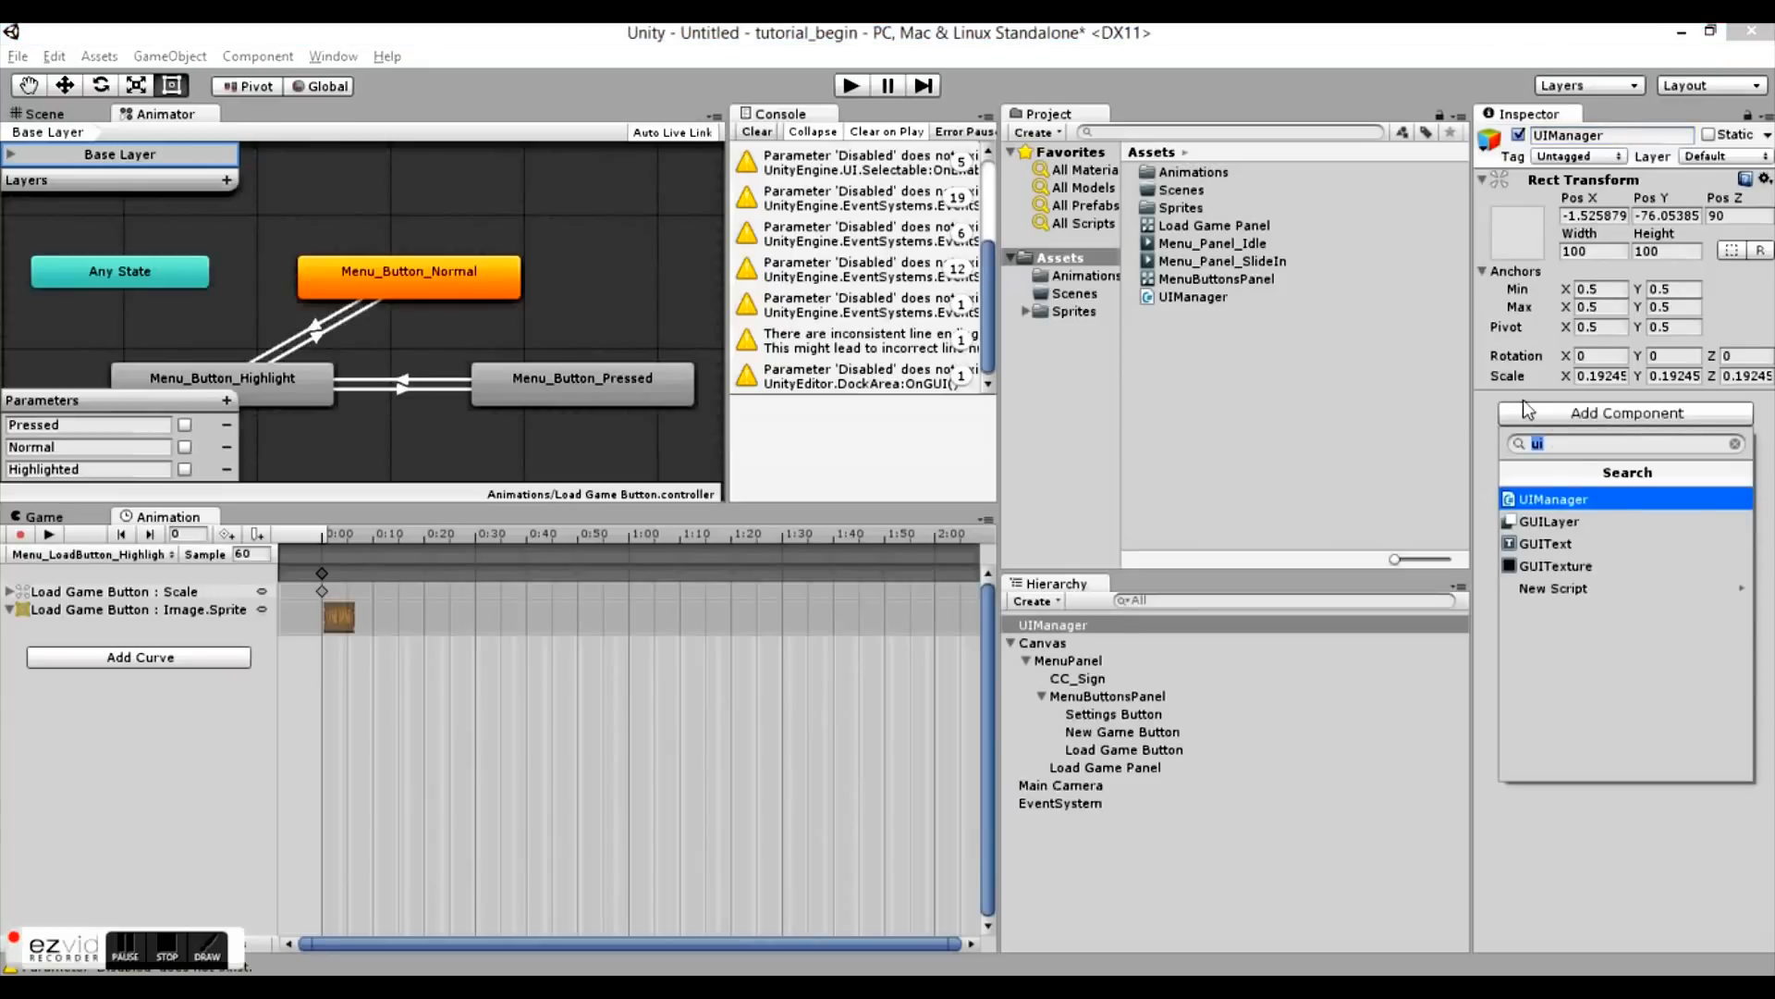
pyautogui.click(1556, 495)
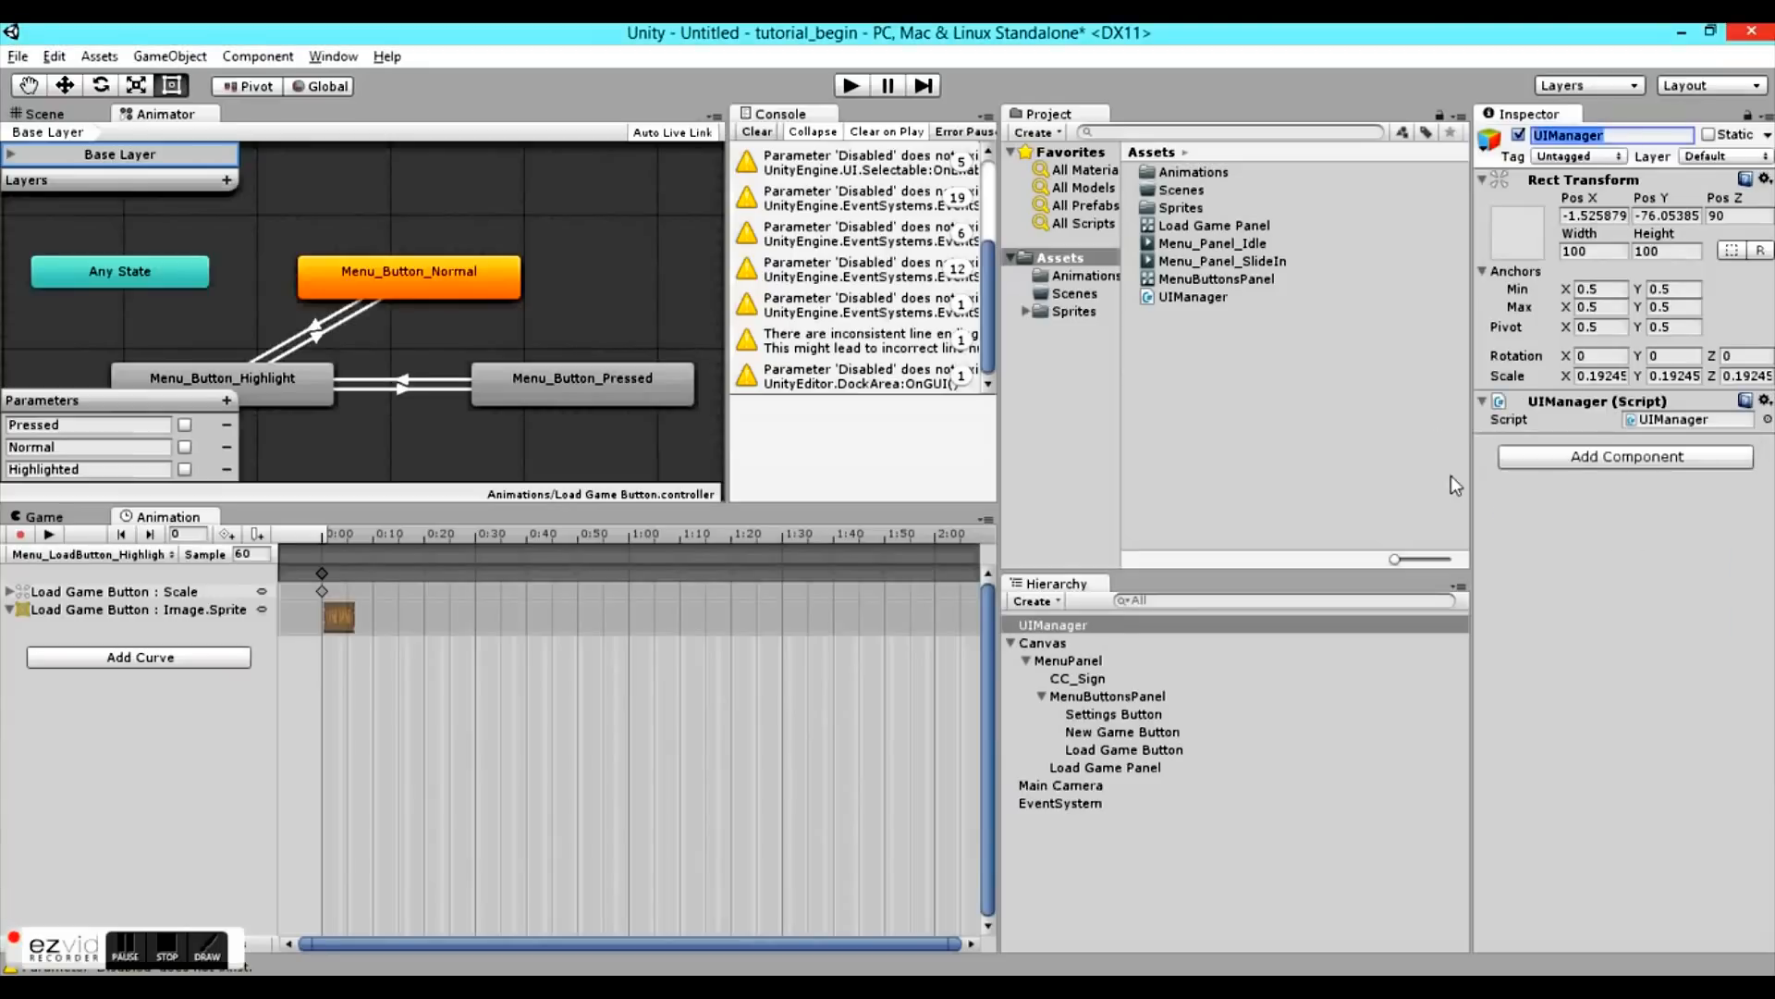
# - Make the Load Game Button's On Click event call the UIManager object's EnableBoolInAnimator function with Load Game Panel as its argument
pyautogui.click(1102, 751)
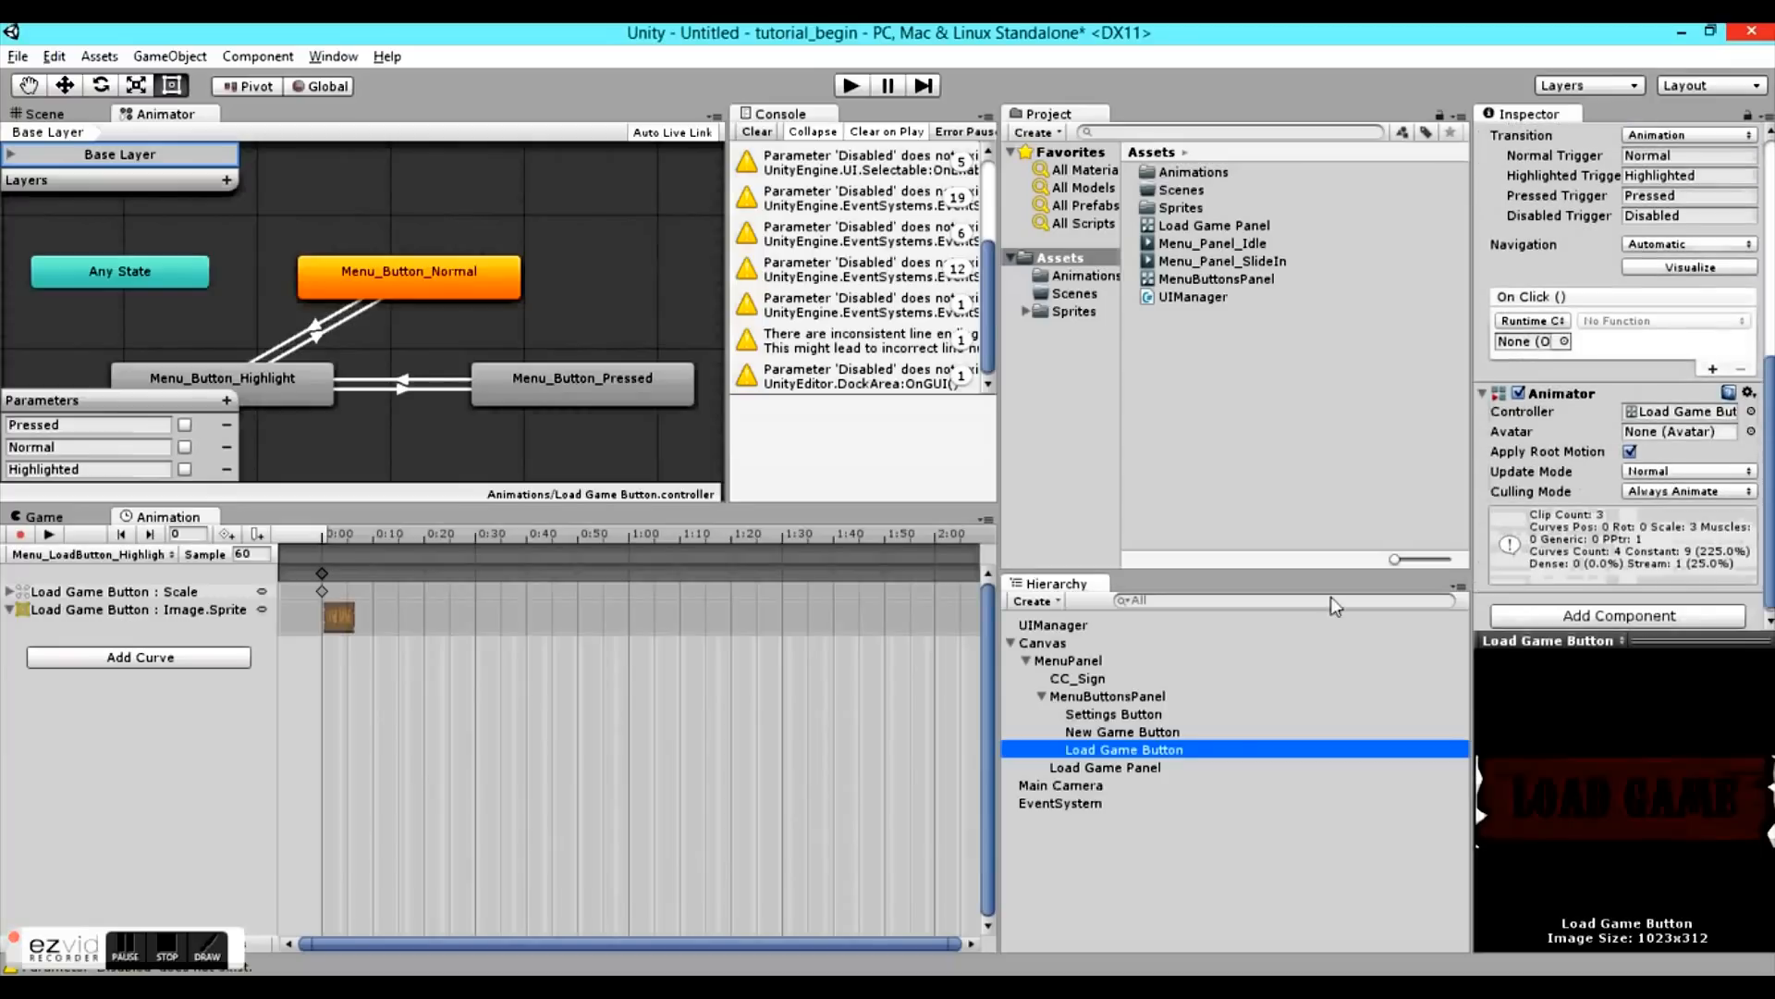
pyautogui.moveTo(1054, 627); pyautogui.dragTo(1535, 348)
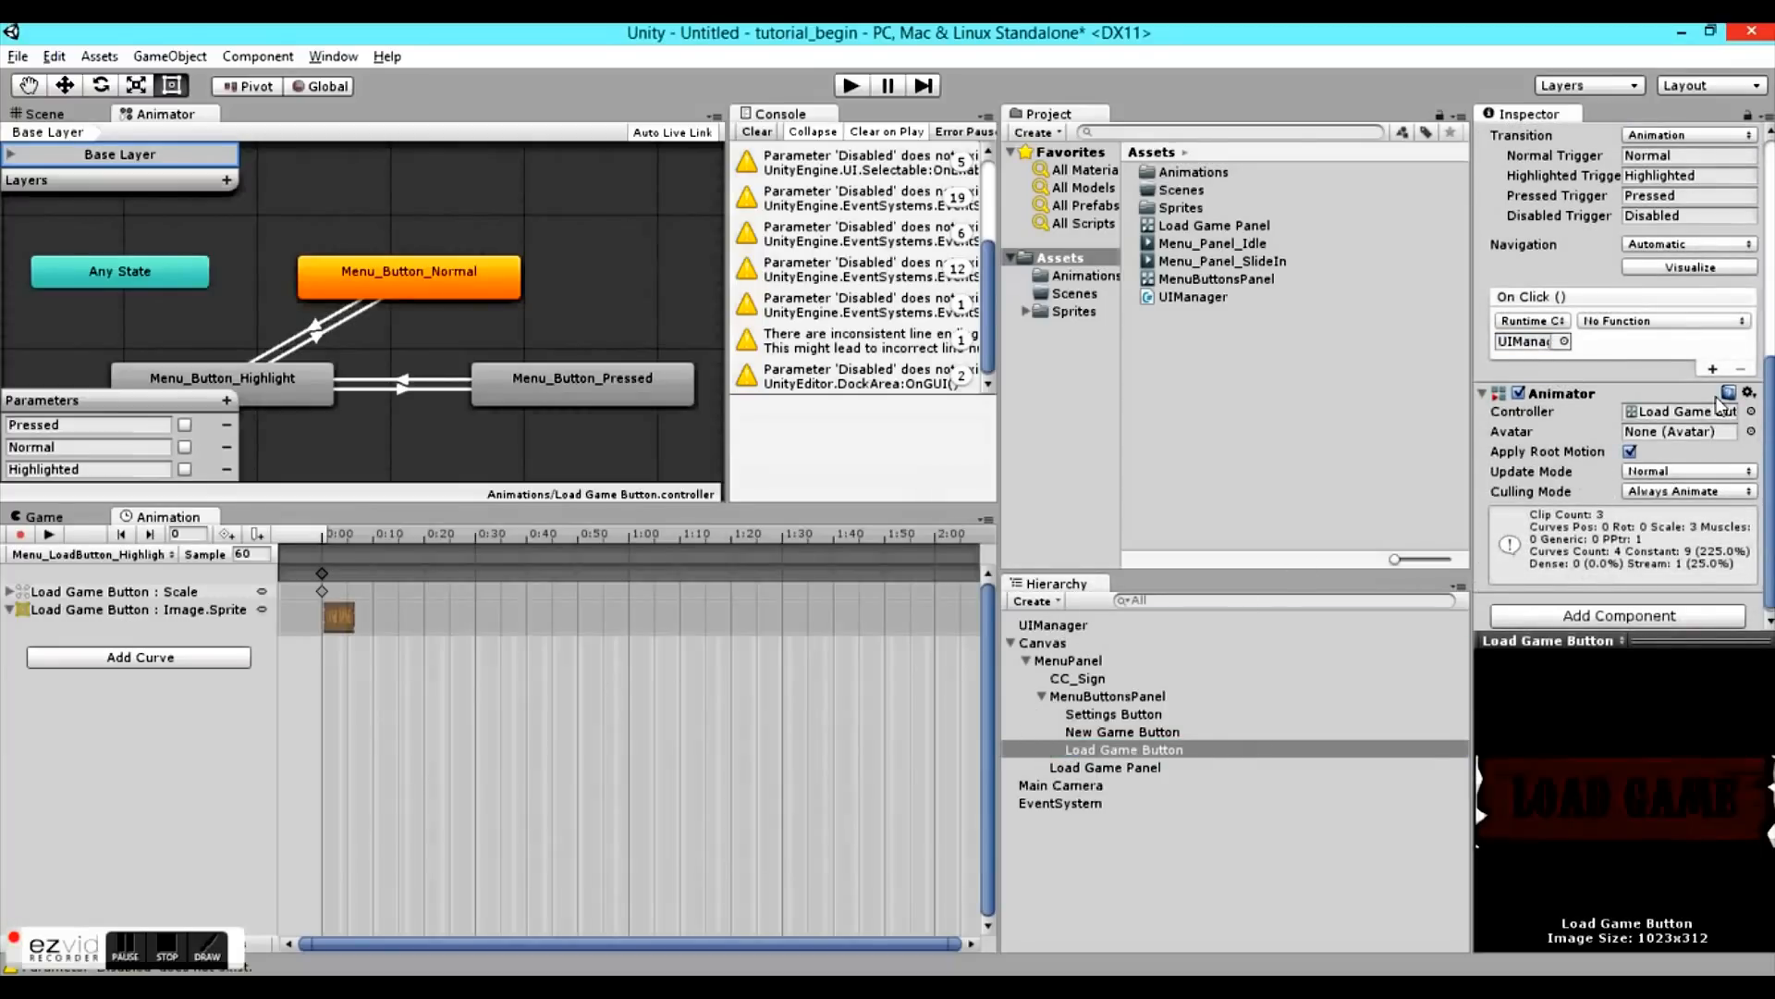
pyautogui.click(1624, 321)
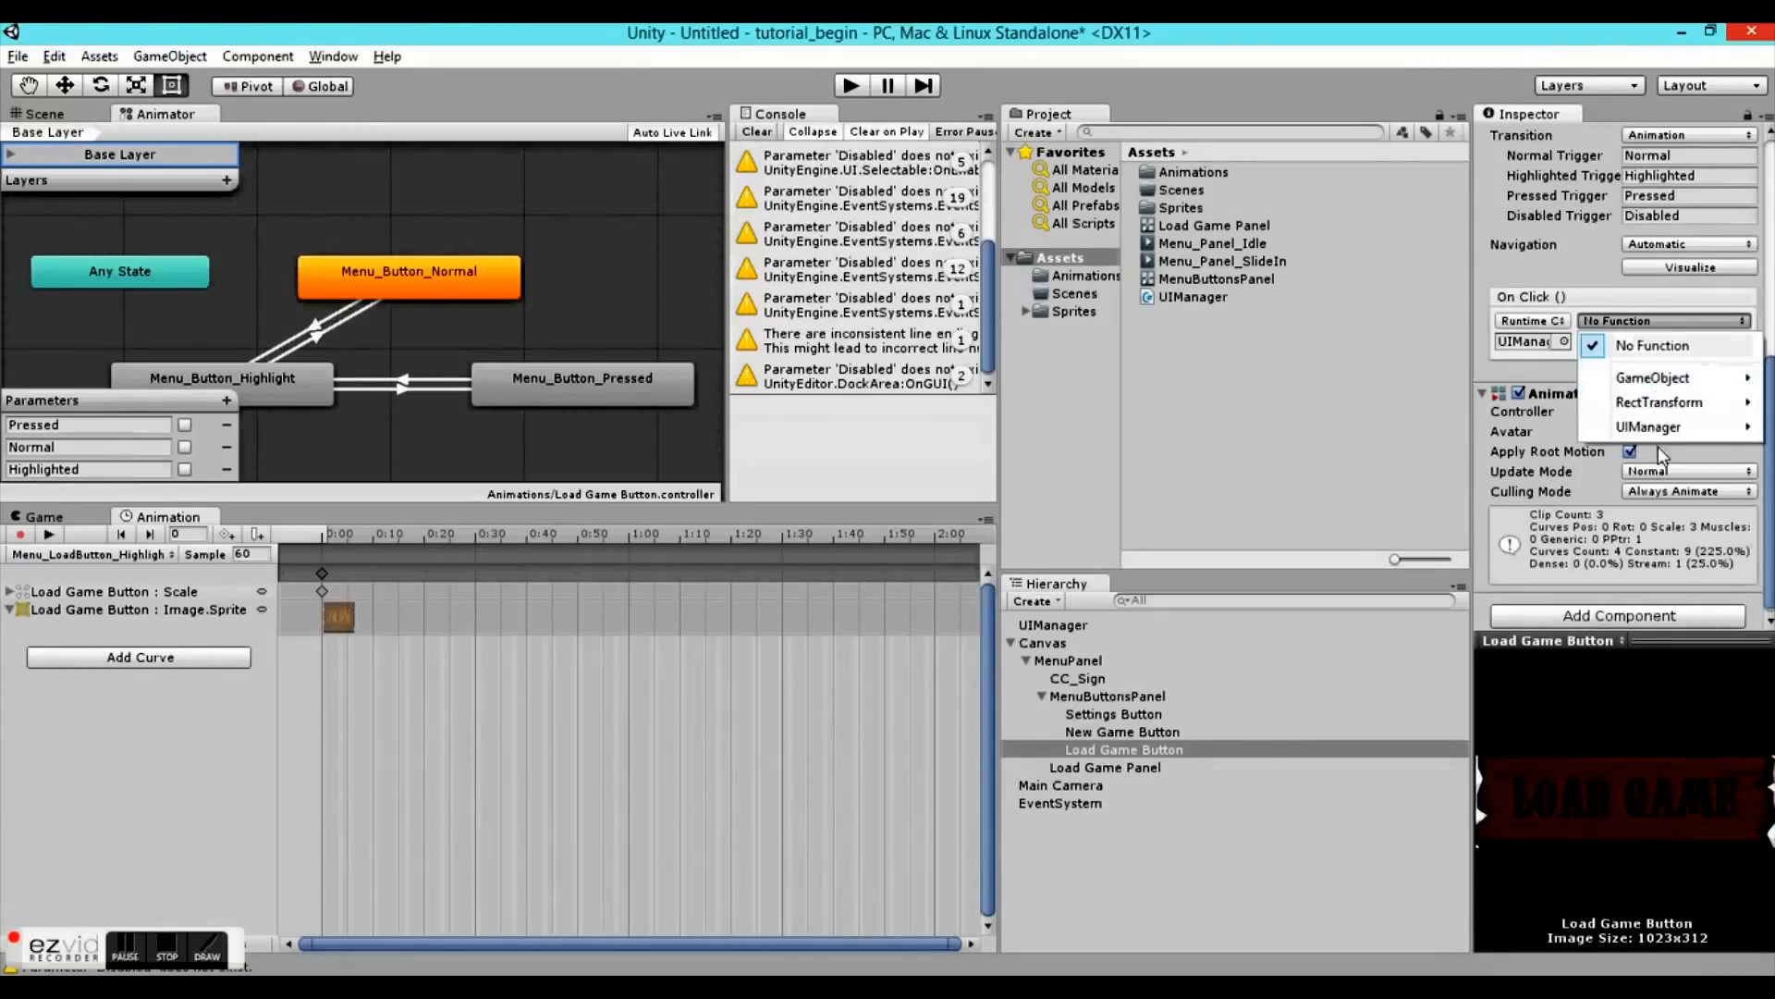
pyautogui.moveTo(1668, 441)
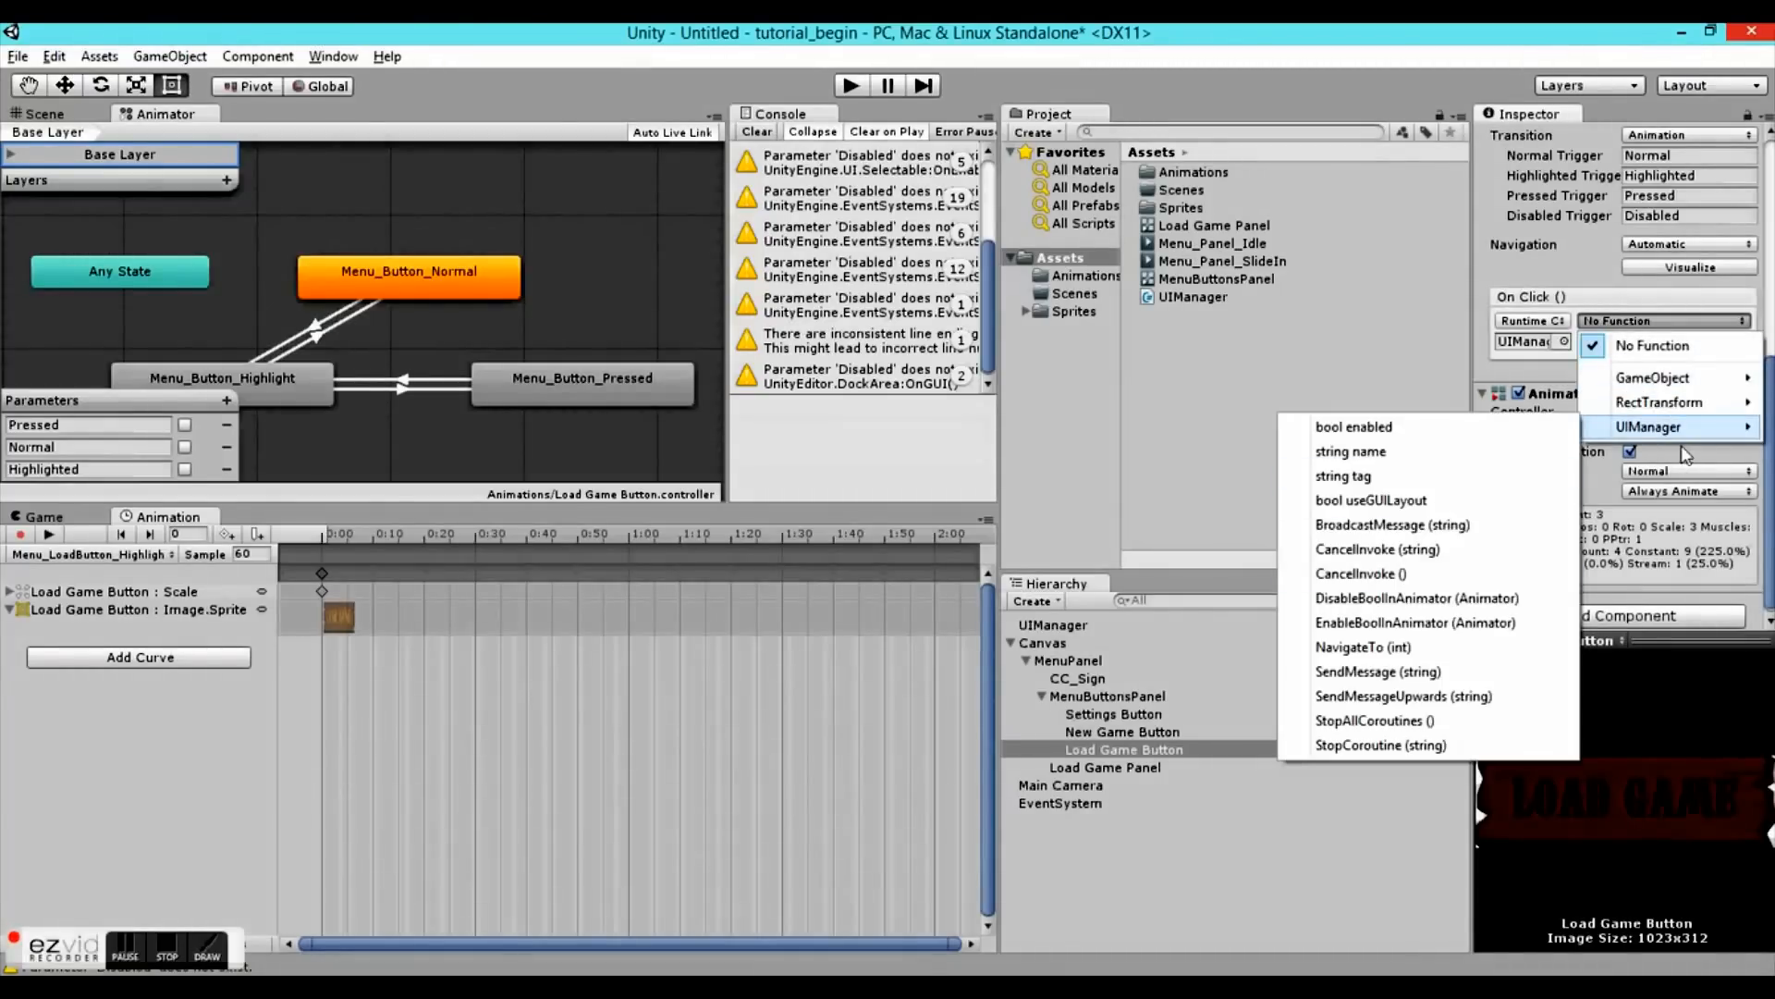
pyautogui.click(1378, 626)
pyautogui.moveTo(1105, 768); pyautogui.dragTo(1661, 346)
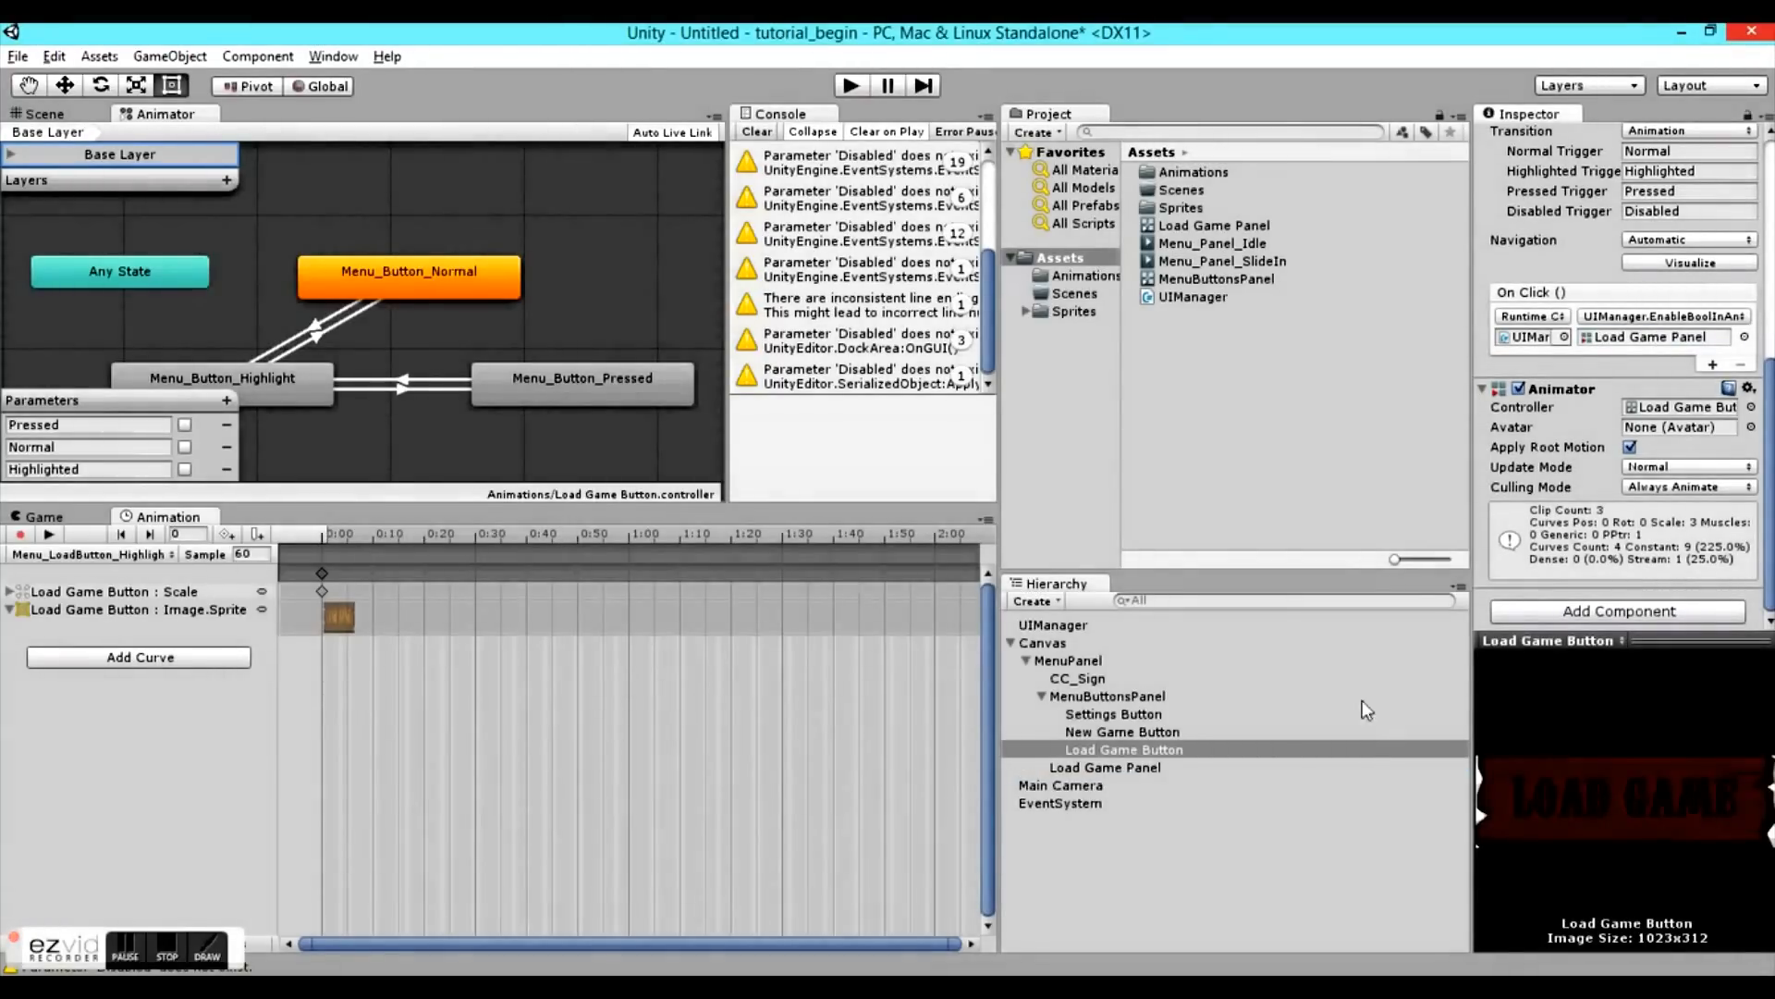
# - Bring the menu into view in the scene and run the game to test the Load Game button
pyautogui.click(44, 115)
pyautogui.moveTo(355, 274); pyautogui.dragTo(562, 412, button='middle')
pyautogui.click(412, 237)
pyautogui.scroll(2, 561, 392)
pyautogui.scroll(3, 560, 392)
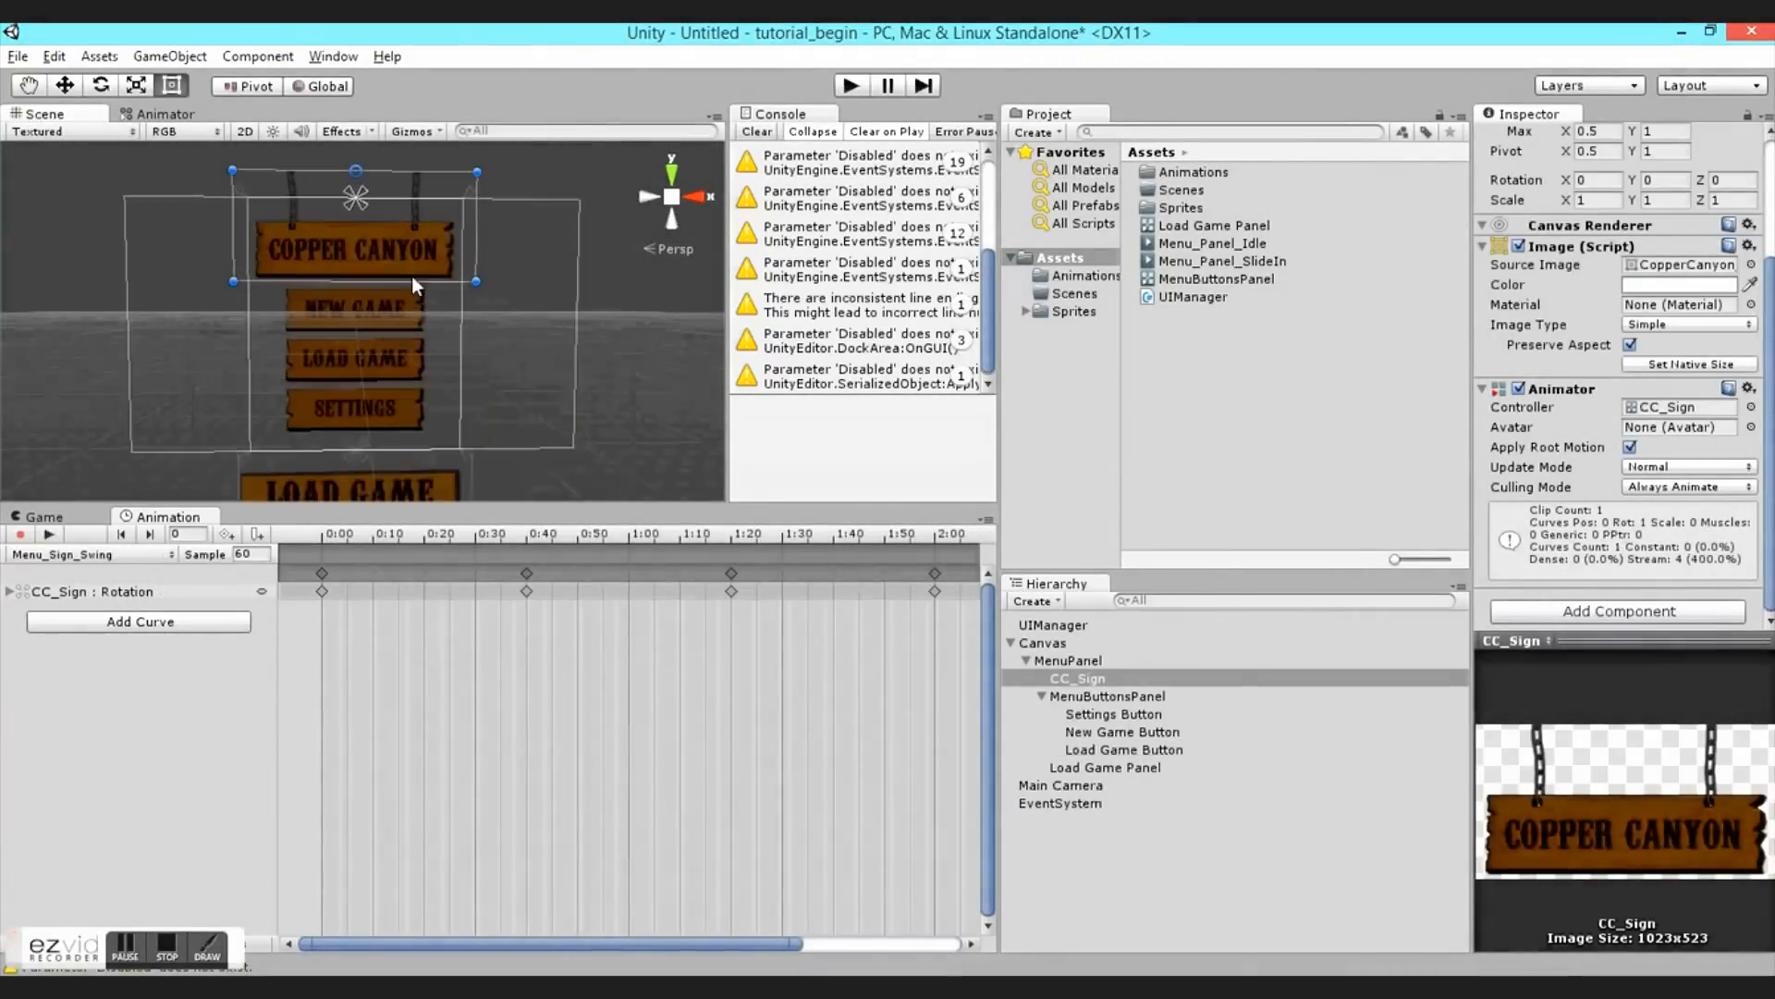
pyautogui.moveTo(413, 275); pyautogui.dragTo(511, 340, button='middle')
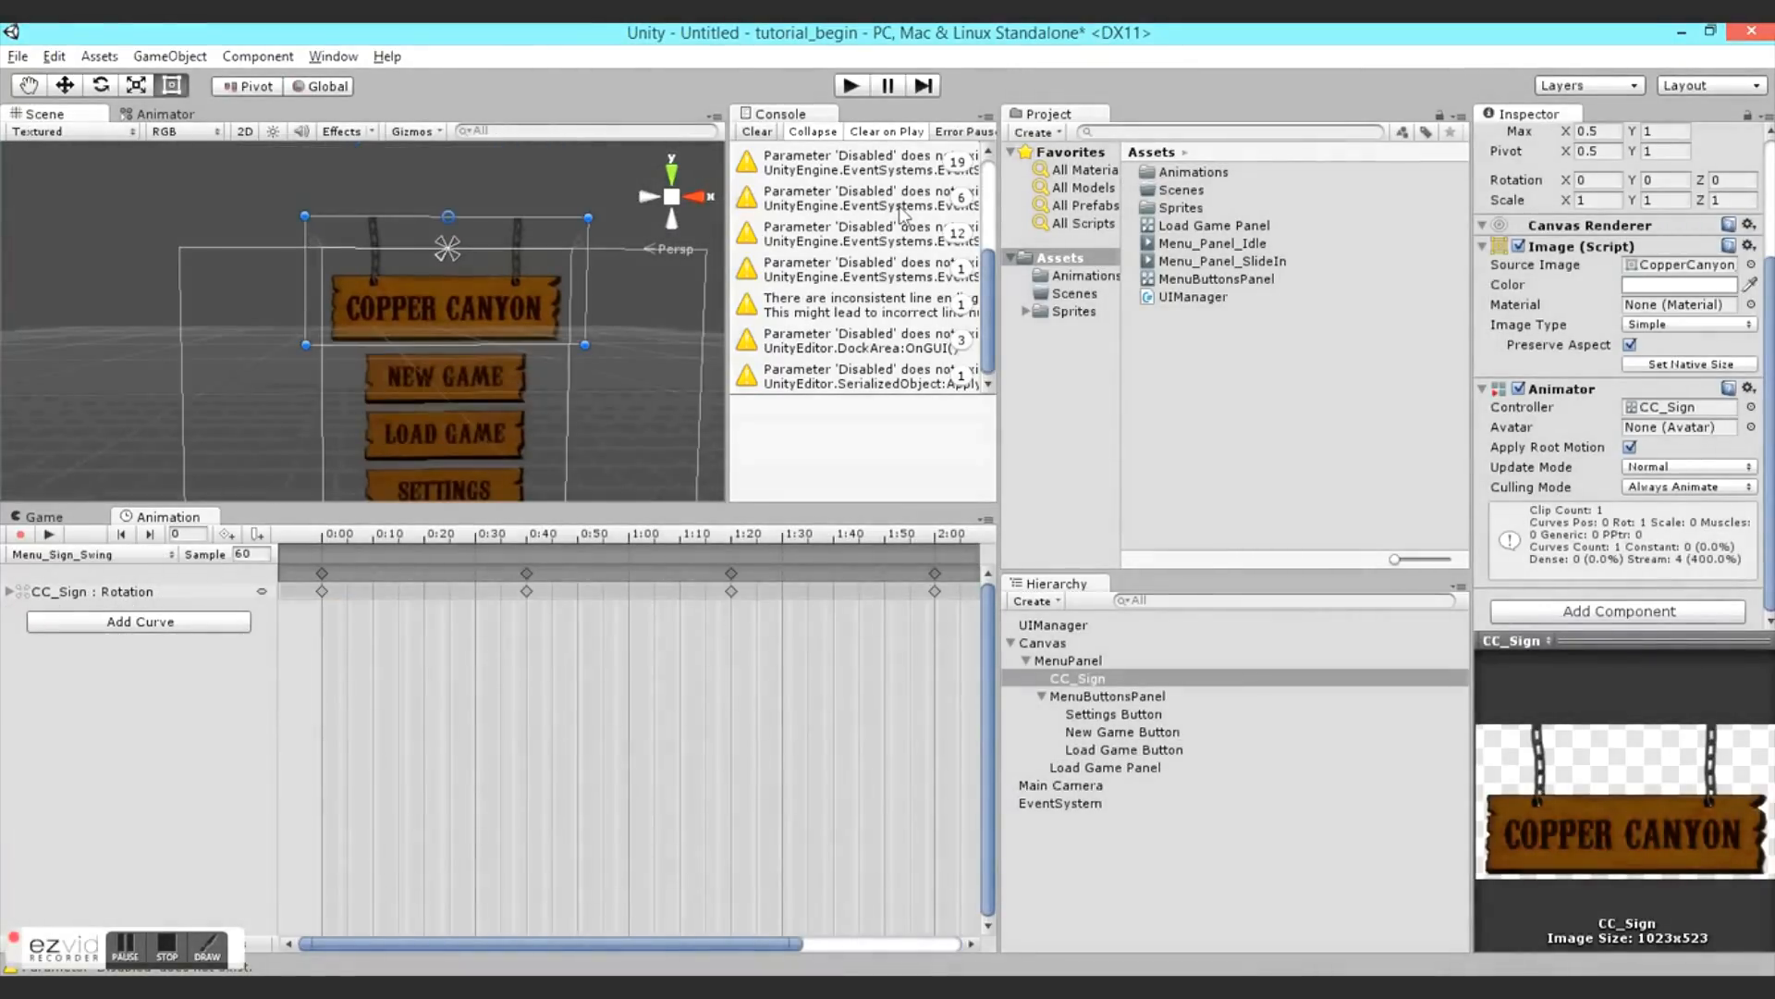
pyautogui.click(851, 86)
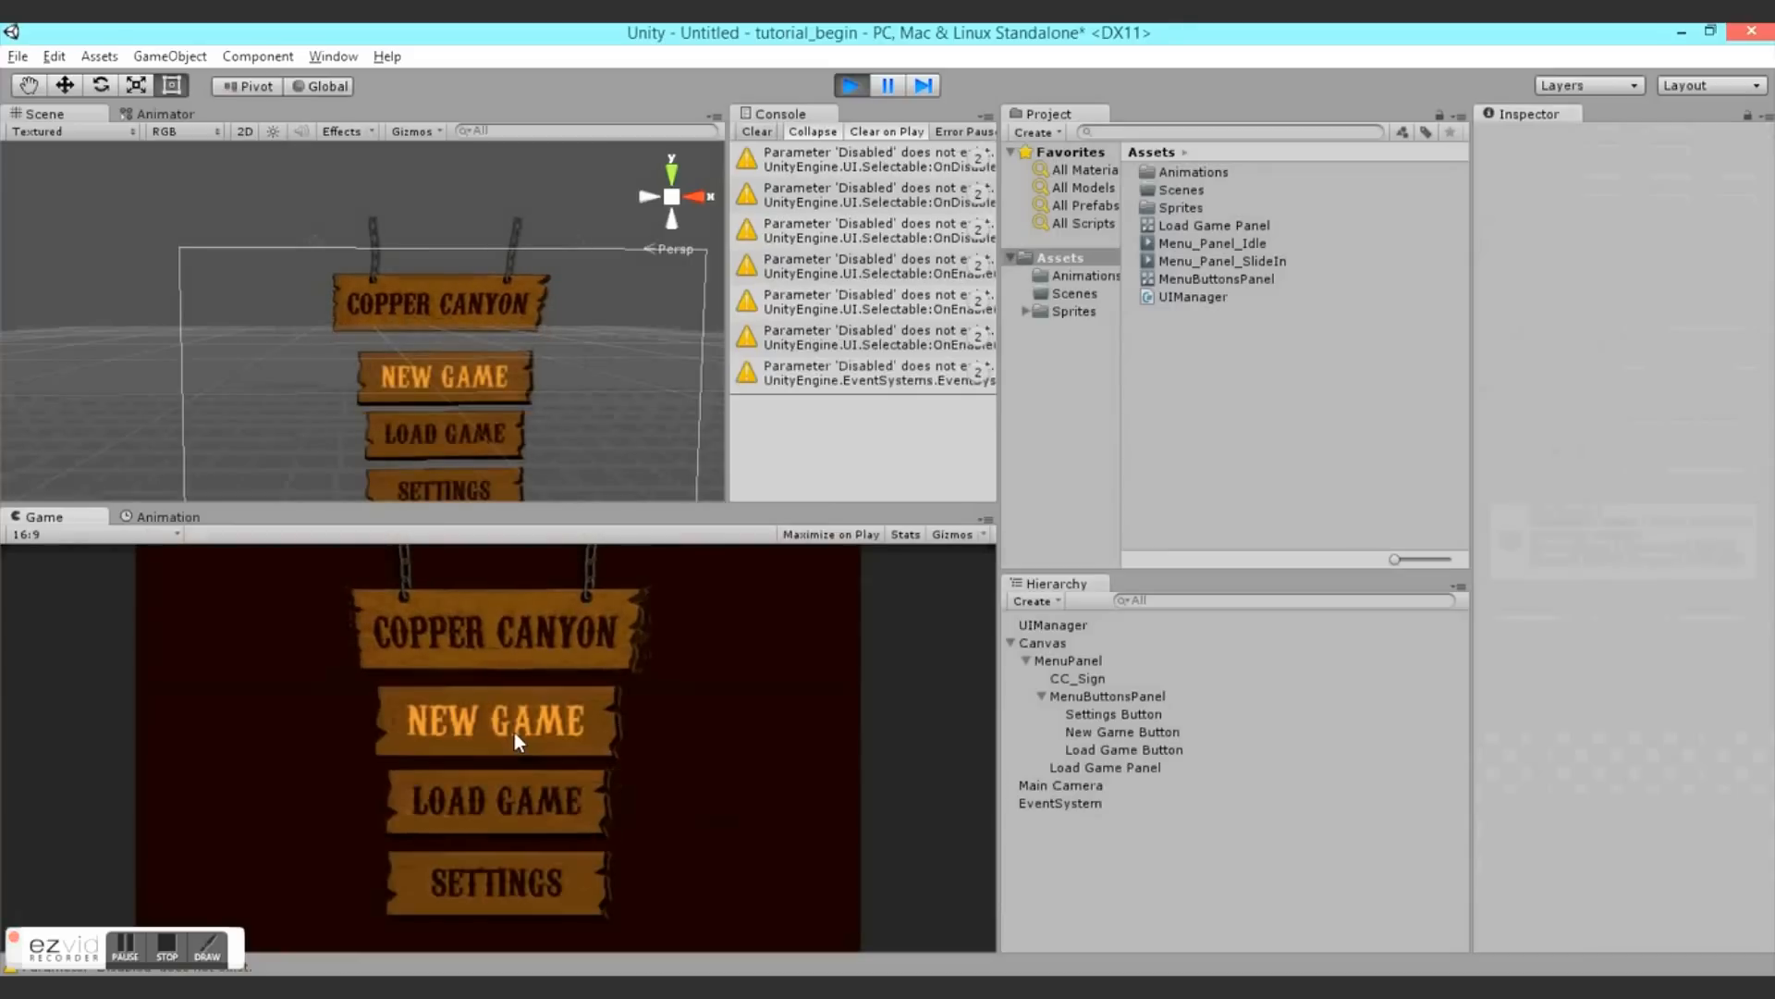
pyautogui.click(530, 819)
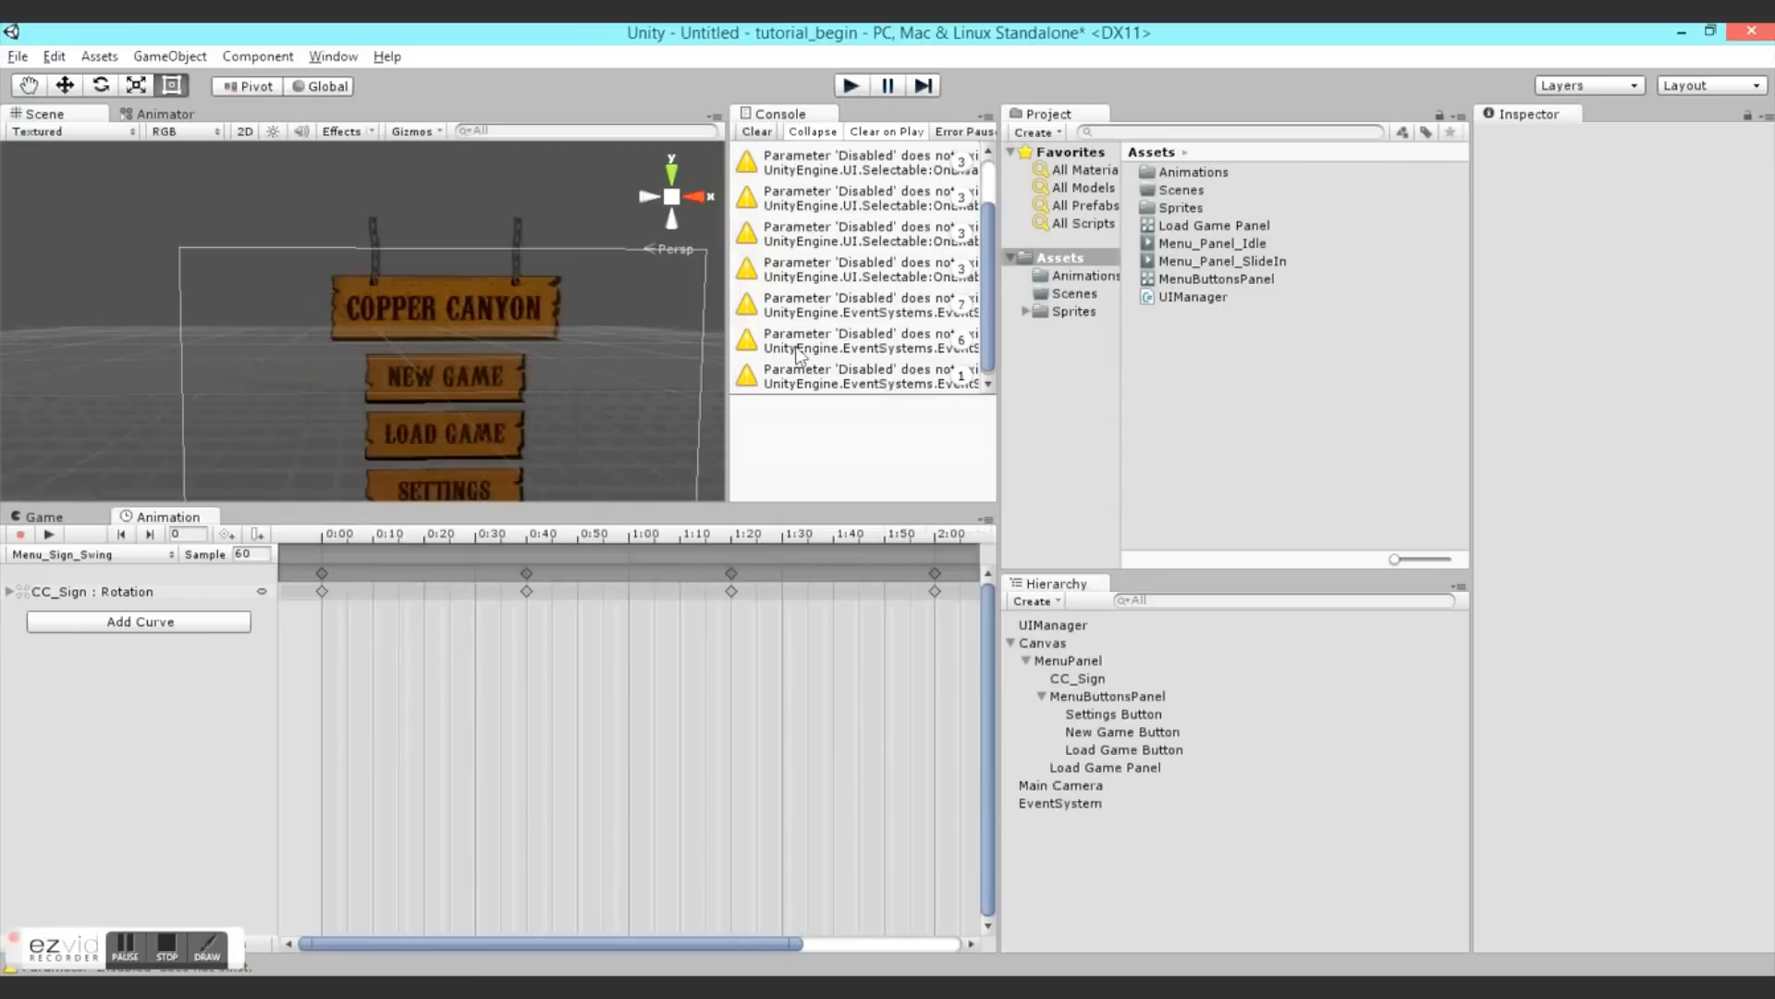
# - Stop the game, open CC_Sign's animator, and rearrange the Any State and Menu_Sign_Swing nodes apart from each other
pyautogui.click(850, 85)
pyautogui.click(391, 315)
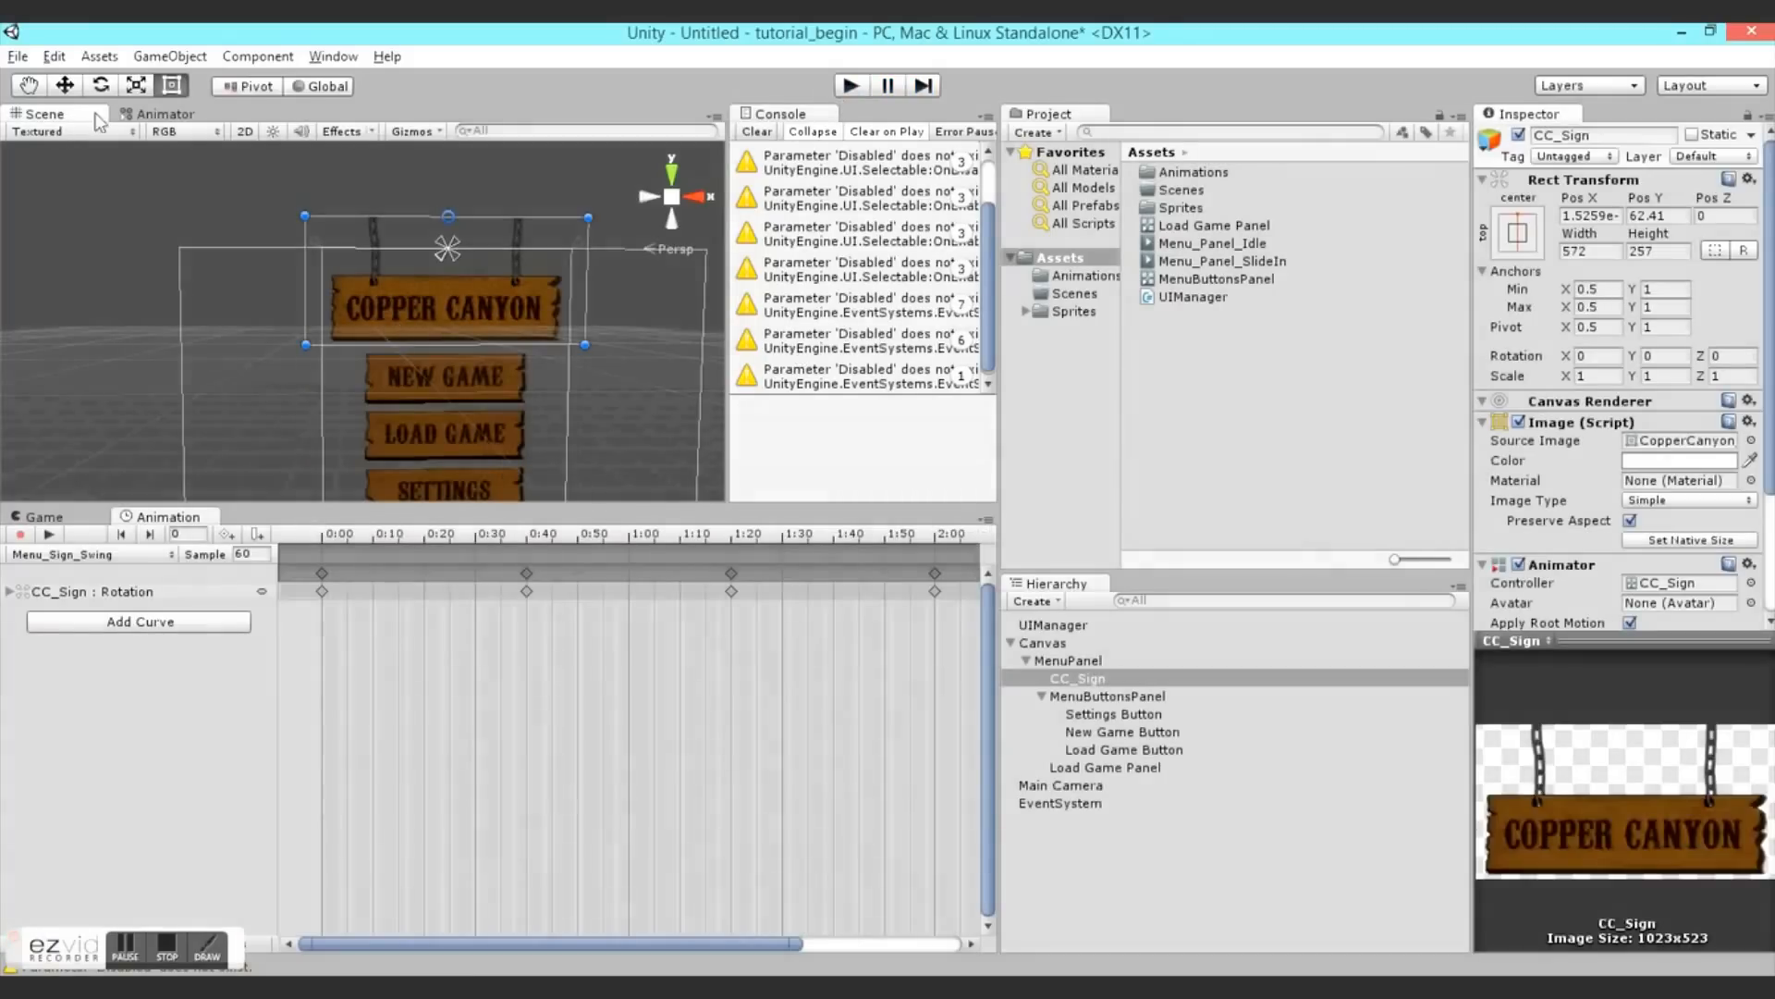
pyautogui.click(167, 113)
pyautogui.moveTo(386, 325); pyautogui.dragTo(220, 373)
pyautogui.click(342, 294)
pyautogui.moveTo(342, 294); pyautogui.dragTo(372, 199)
pyautogui.moveTo(231, 363); pyautogui.dragTo(258, 335)
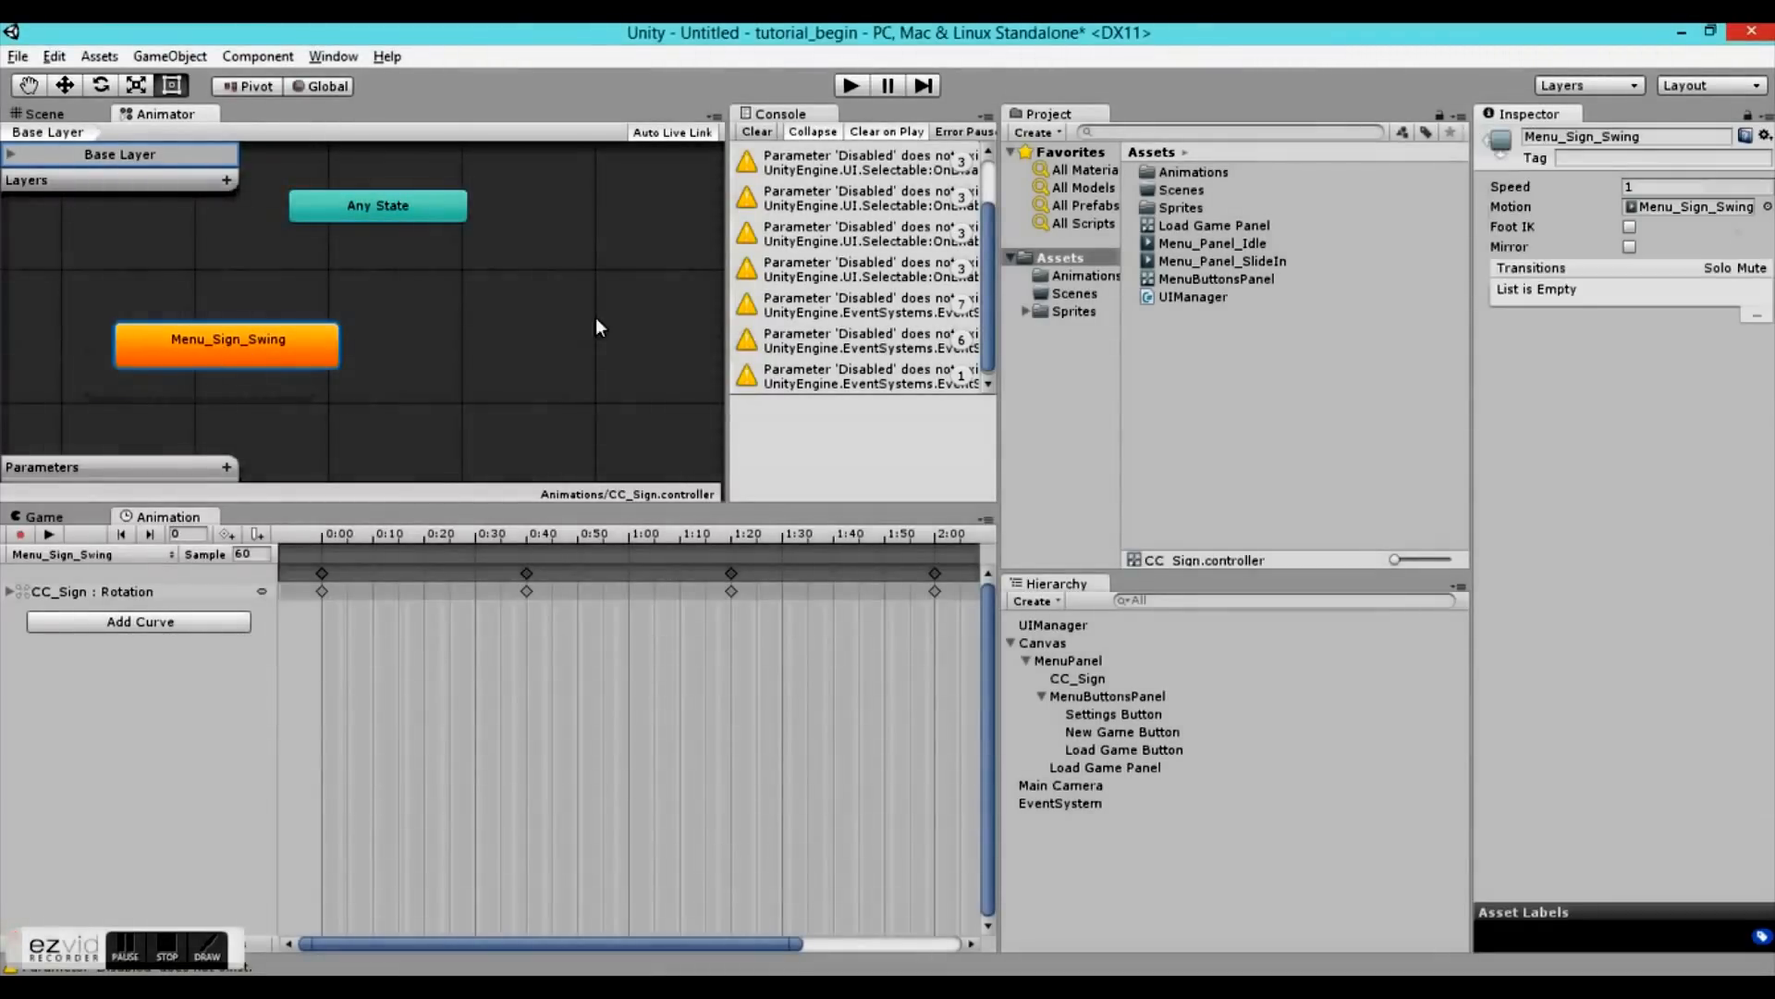
# - Create a new animation clip for CC_Sign named Sign_Slide_Out in the Assets folder
pyautogui.click(66, 553)
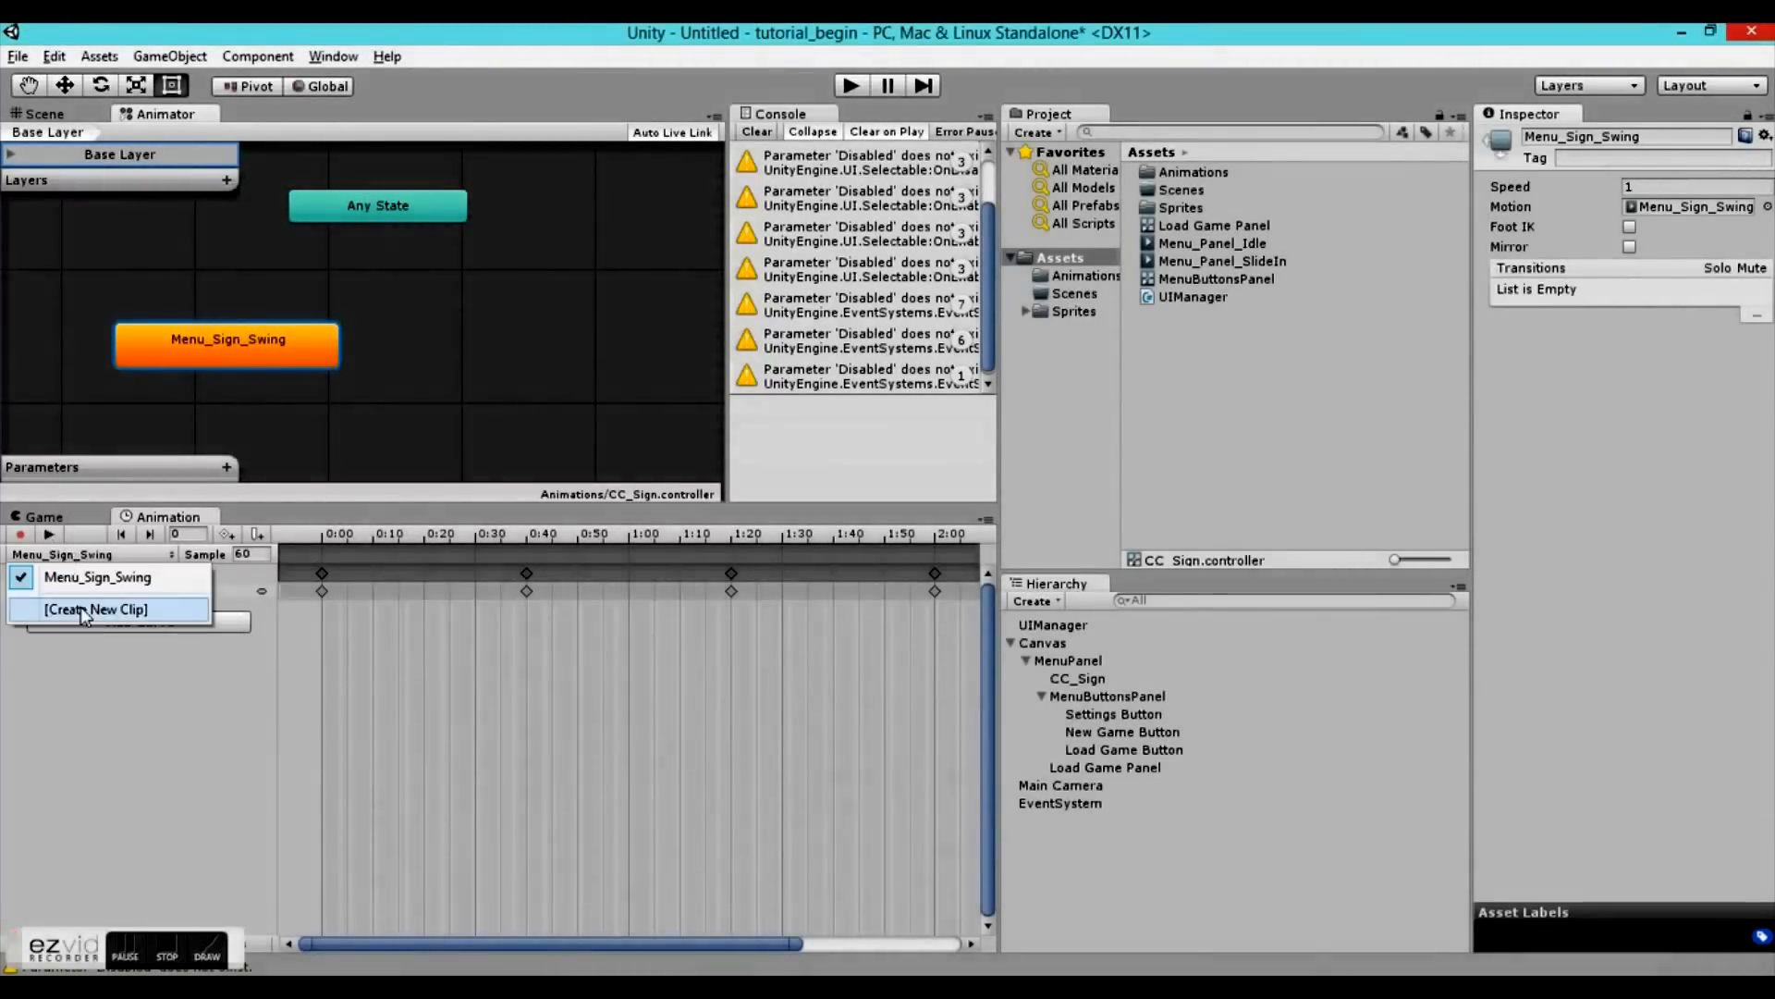
pyautogui.click(82, 612)
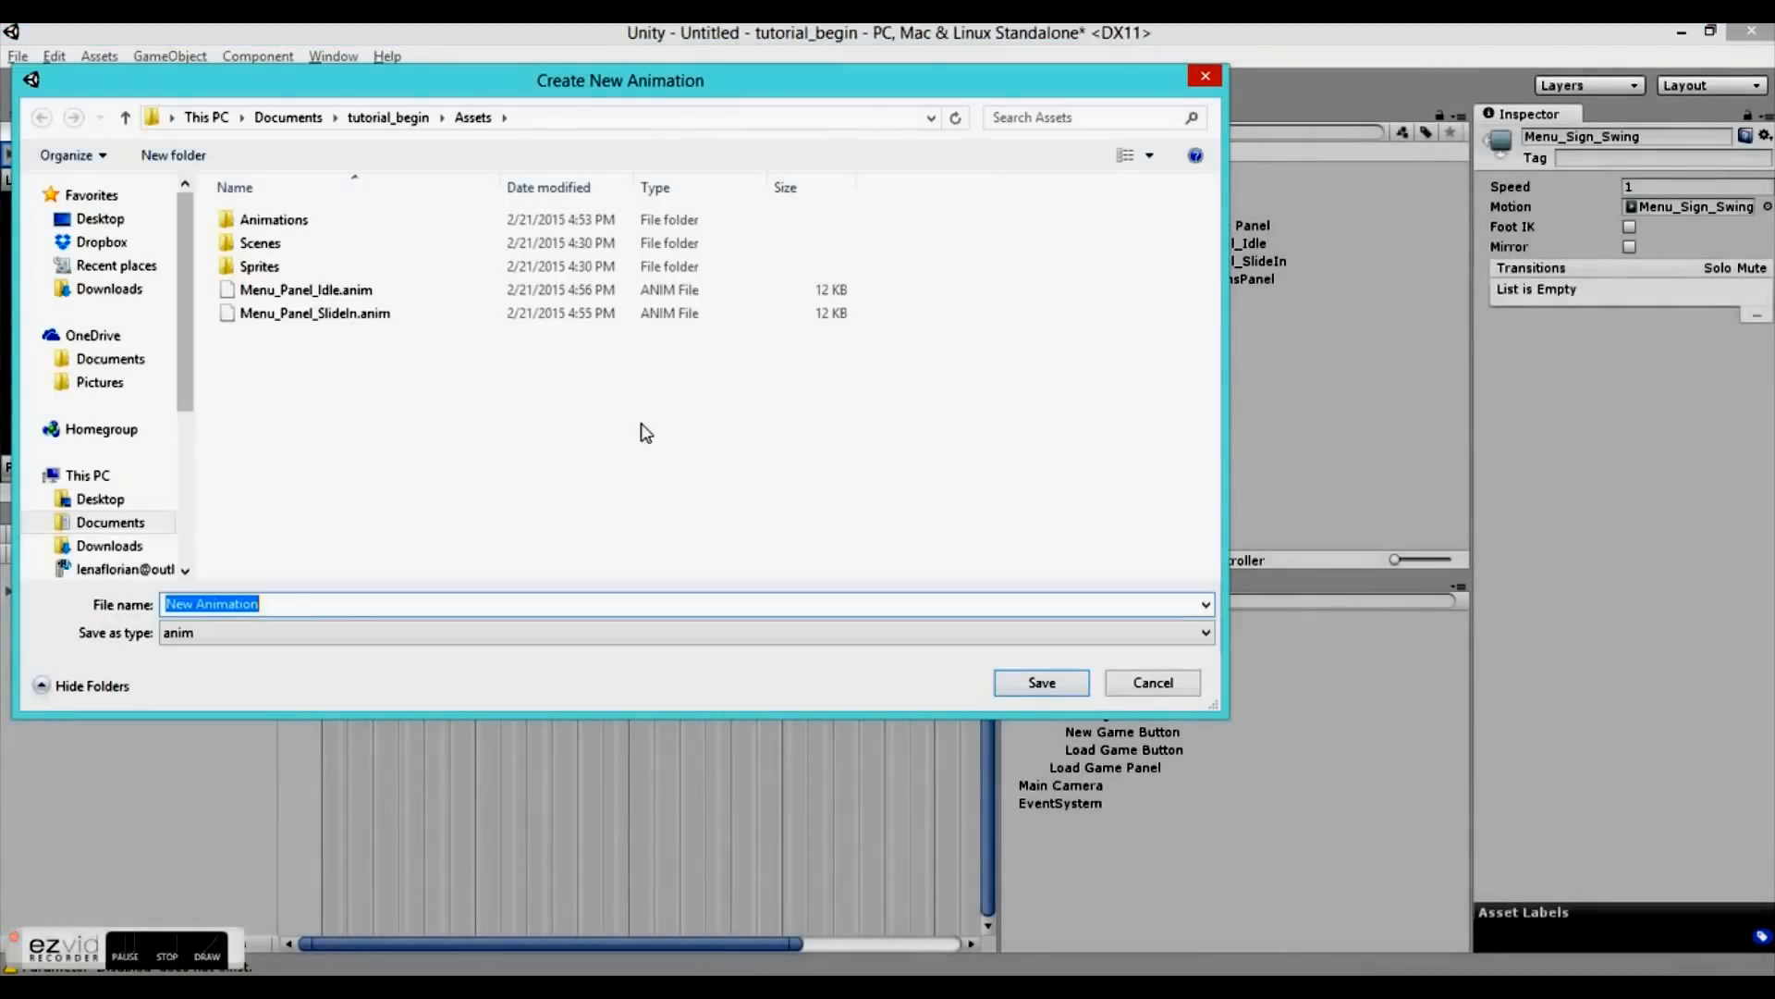
pyautogui.write('Sign')
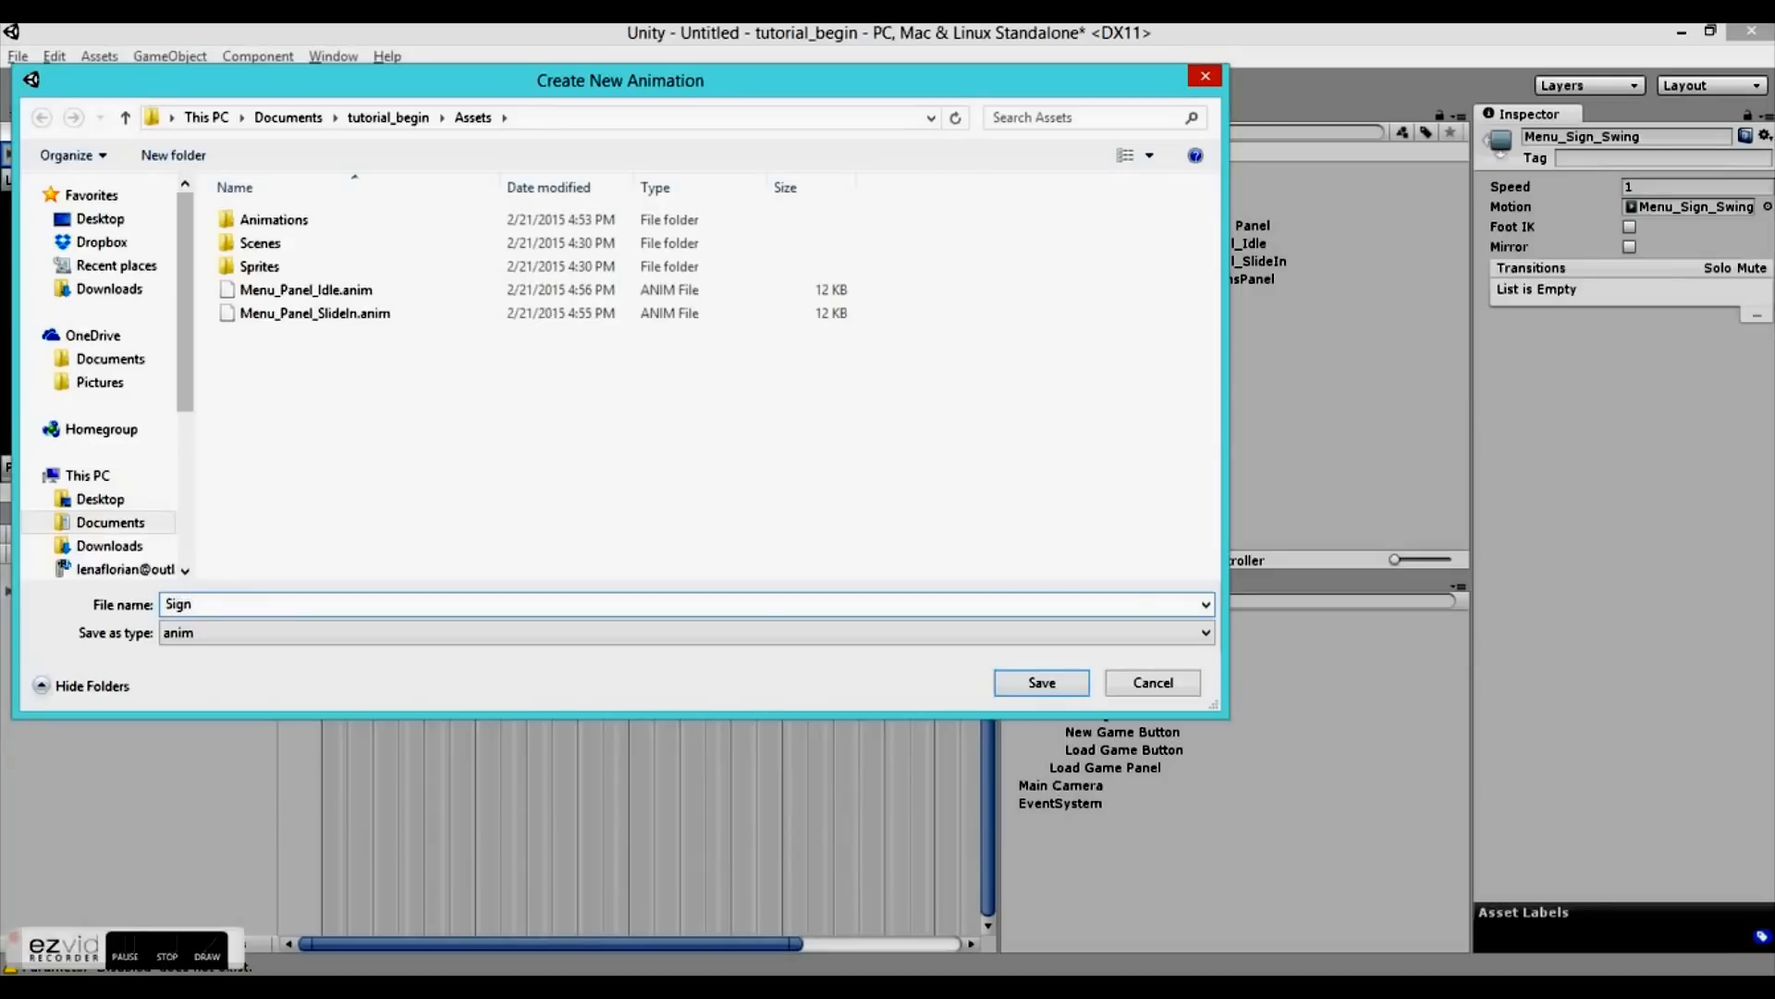
pyautogui.write('_Slide_Out')
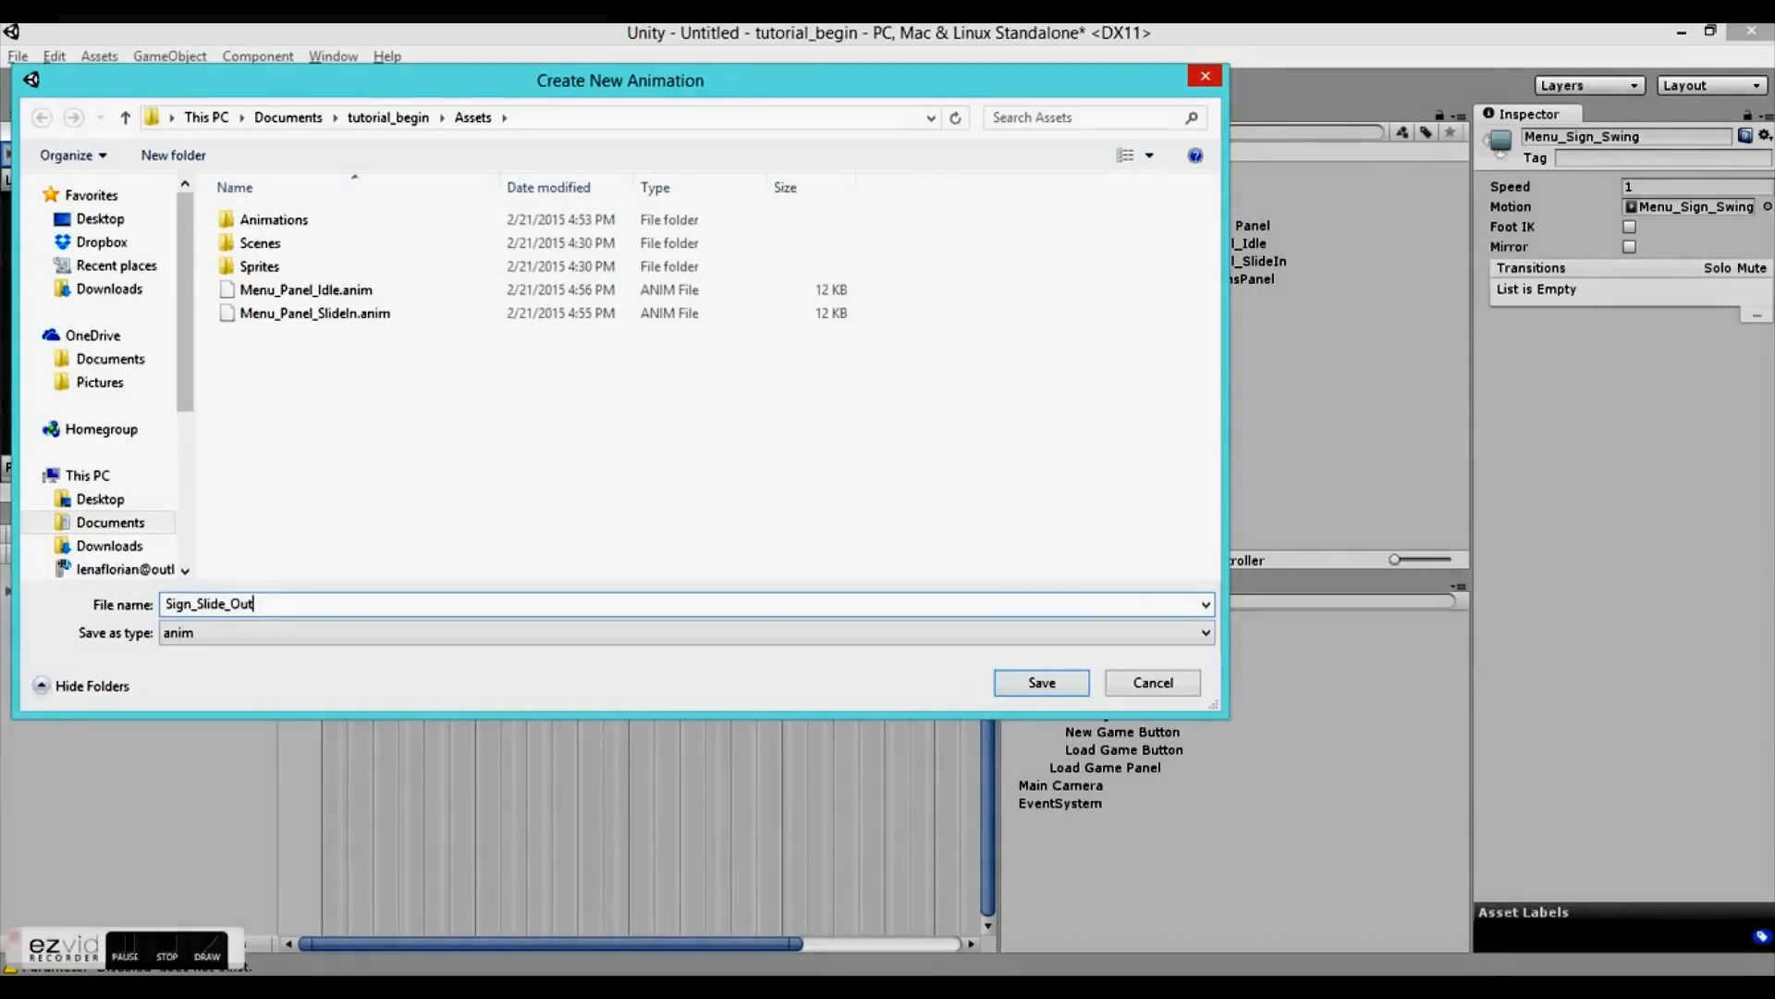
pyautogui.press('Return')
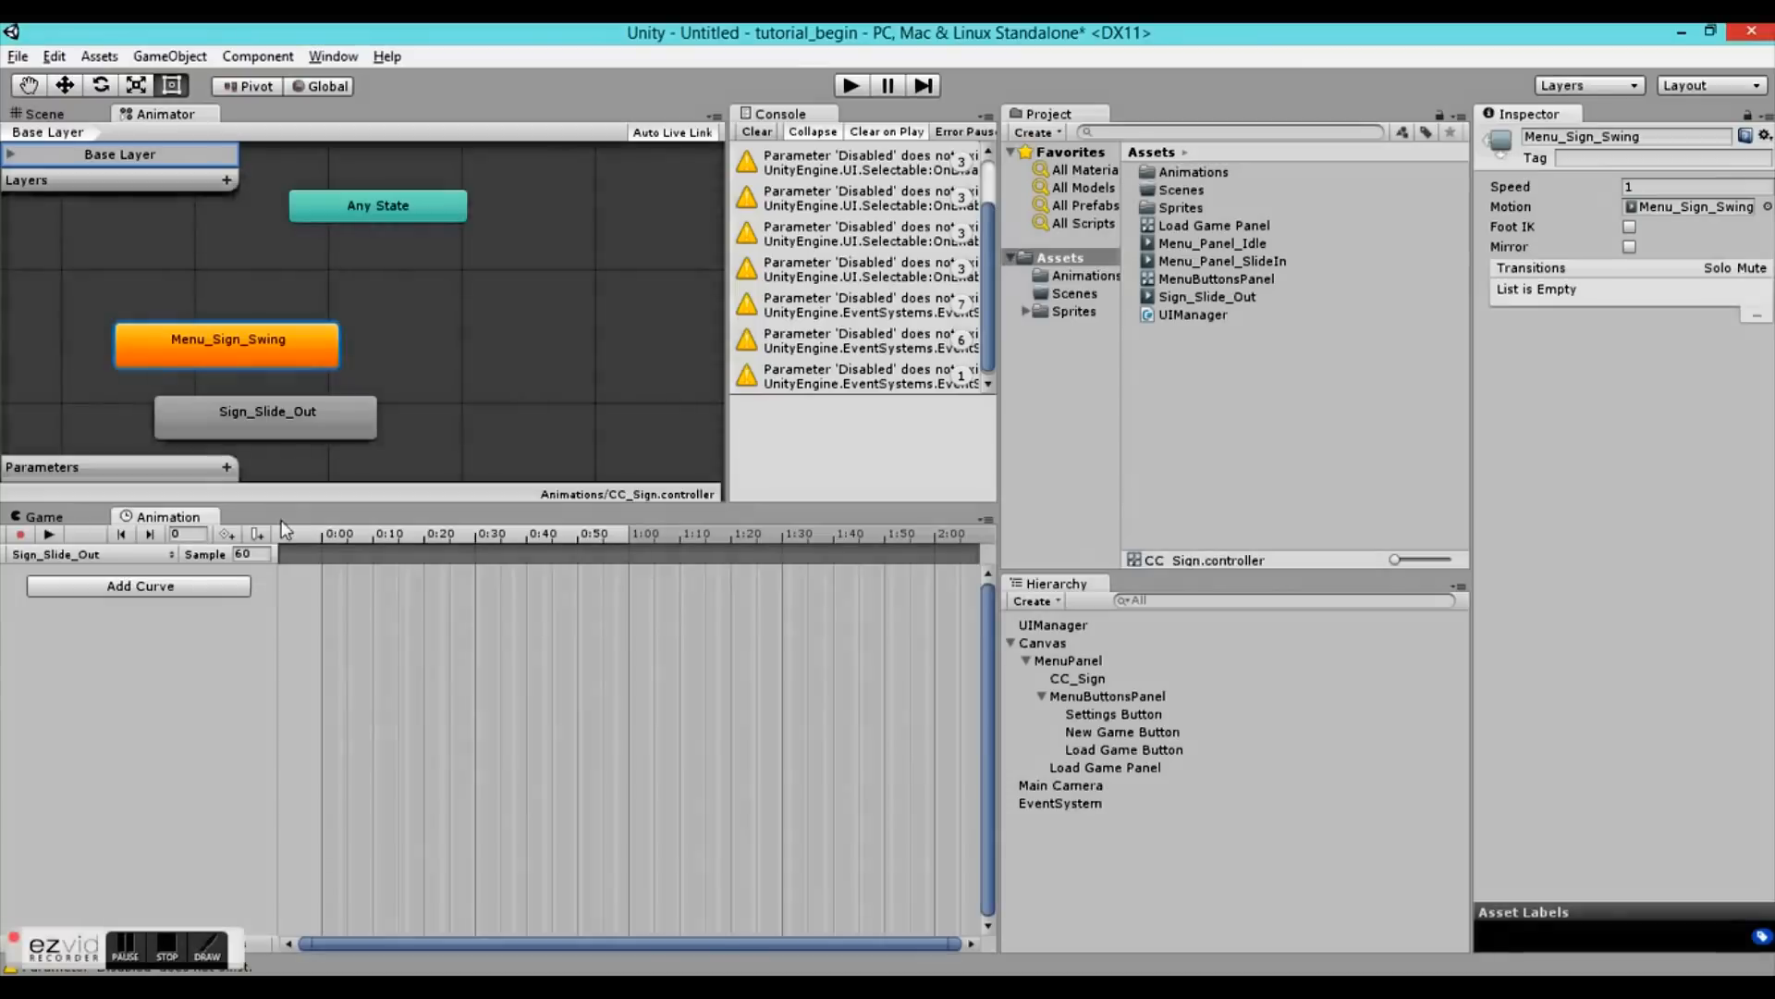
# - Record a starting keyframe for CC_Sign in the Sign_Slide_Out clip at 0:00 with Pos Y 62.41
pyautogui.click(37, 117)
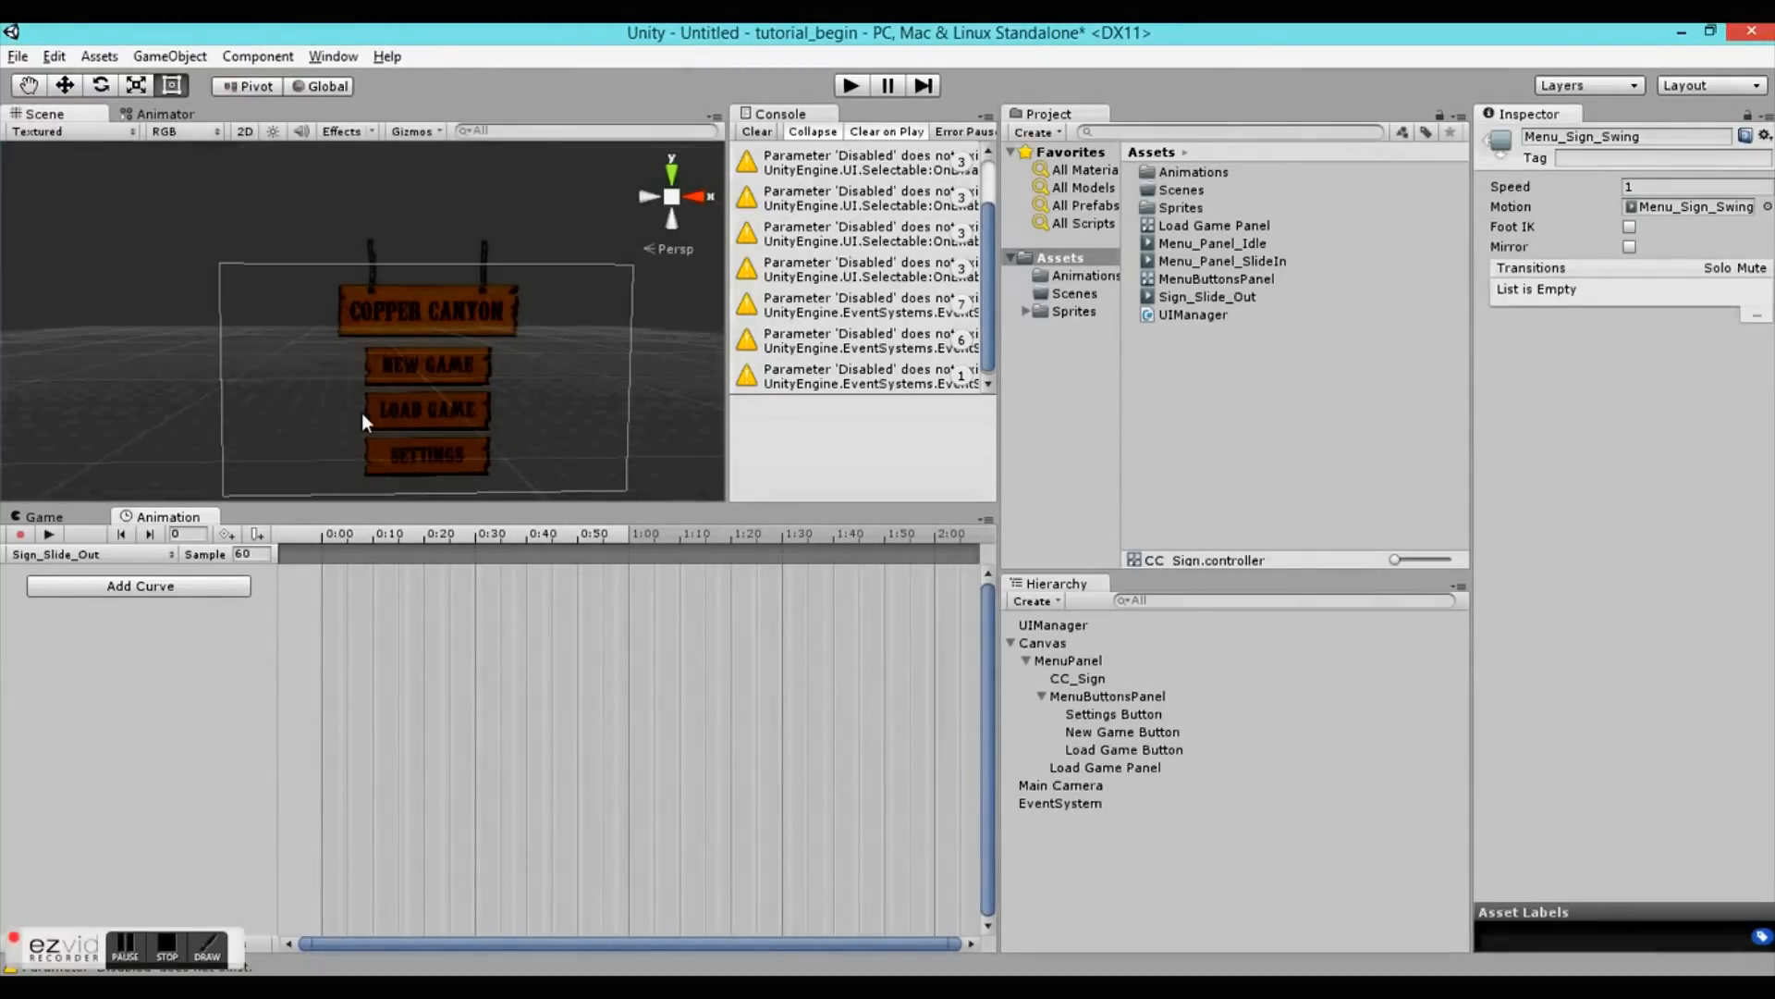
pyautogui.click(312, 546)
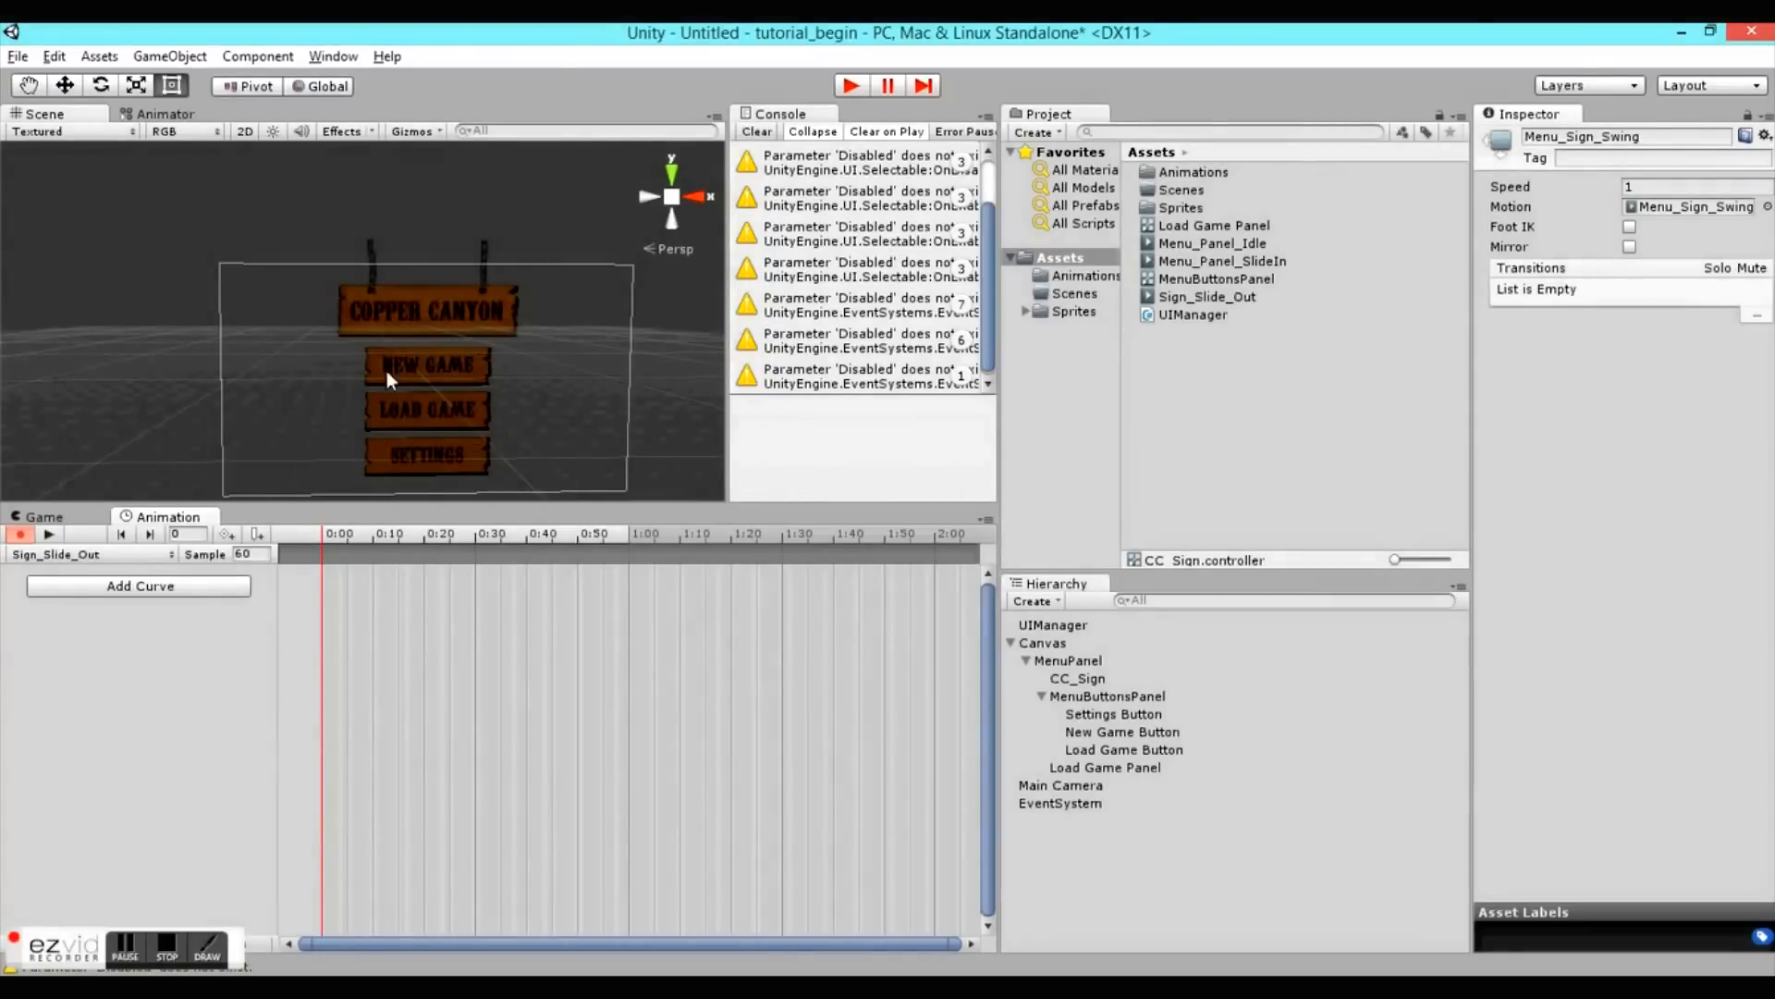
pyautogui.click(433, 303)
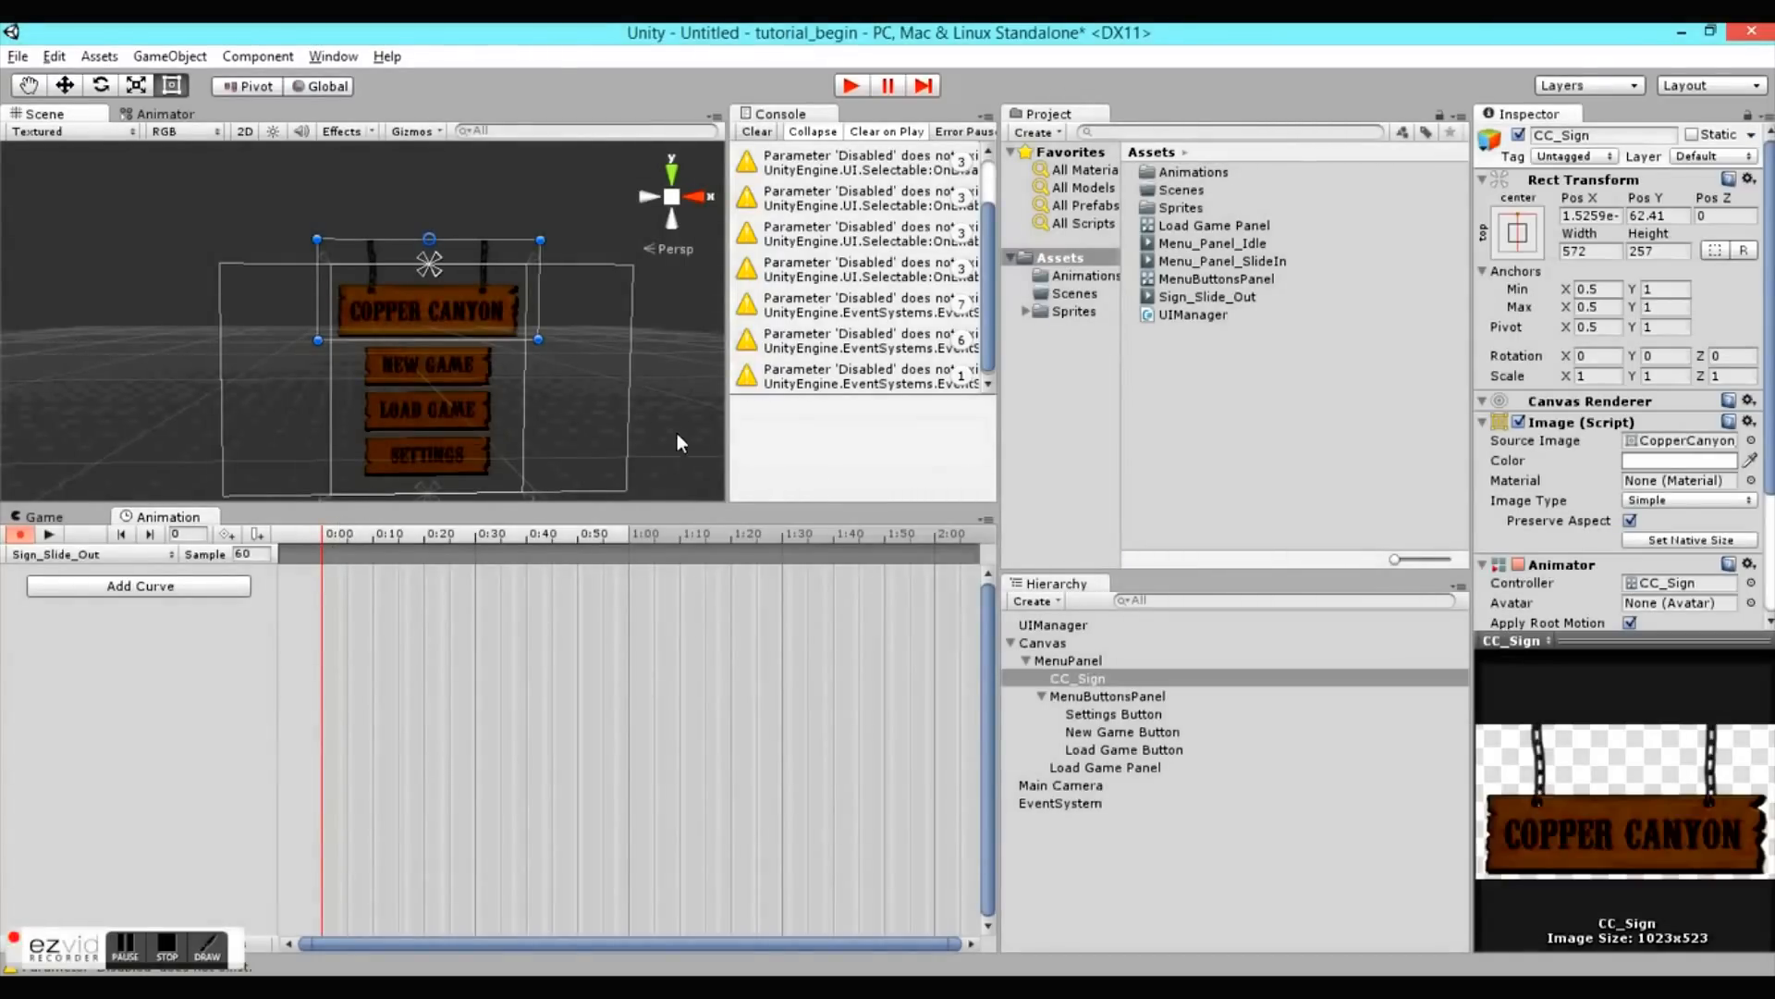
pyautogui.click(1644, 217)
pyautogui.write('62.4')
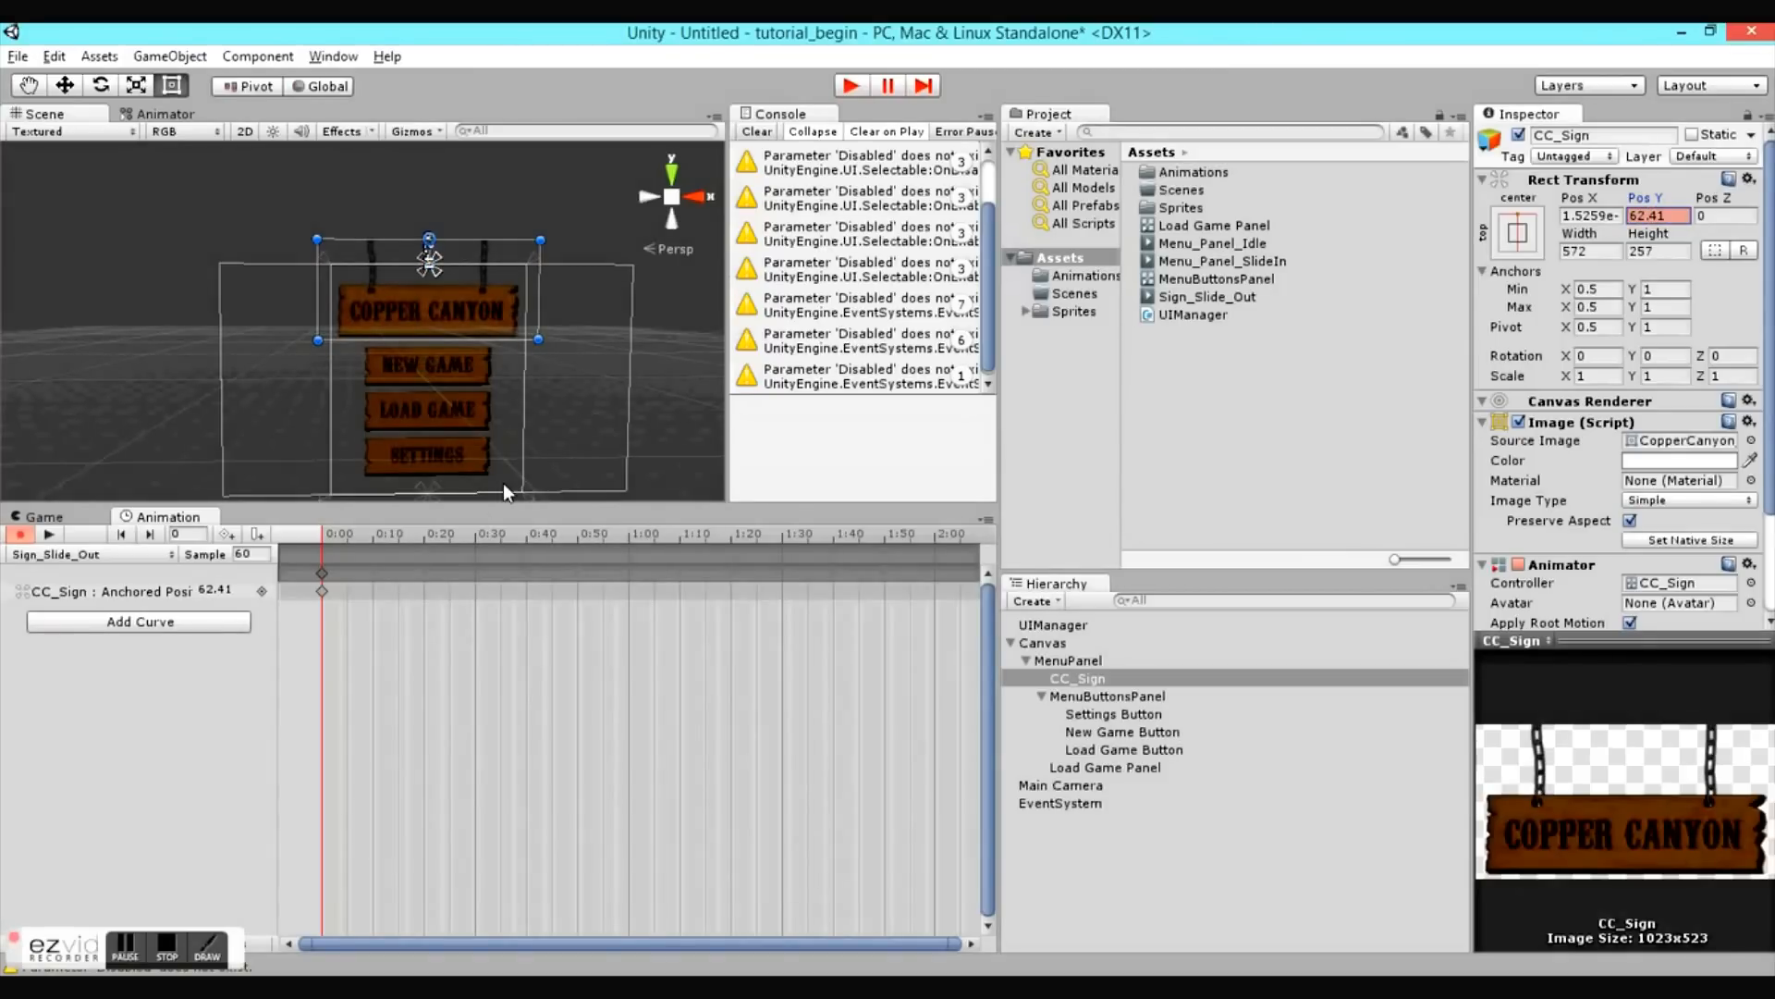
# - Key CC_Sign above the canvas at frame 20, Pos Y about 308, and delete the Anchored Position.x curve
pyautogui.moveTo(353, 534); pyautogui.dragTo(424, 535)
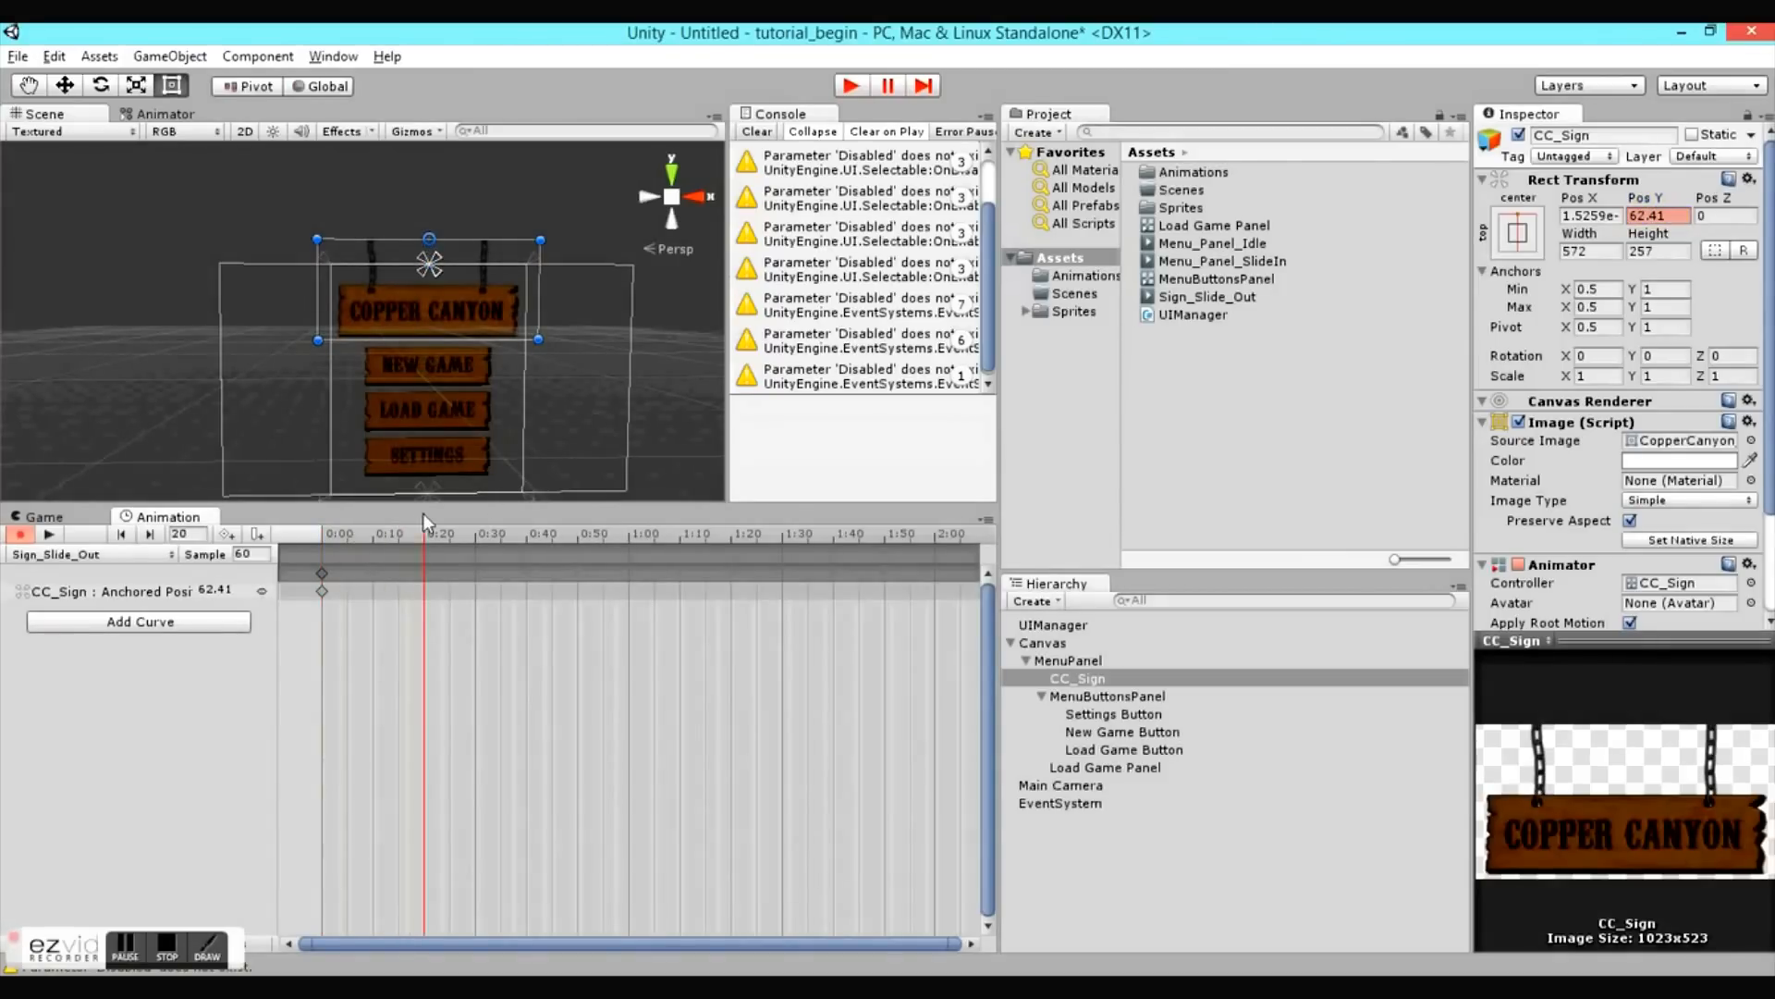
pyautogui.moveTo(422, 314); pyautogui.dragTo(422, 210)
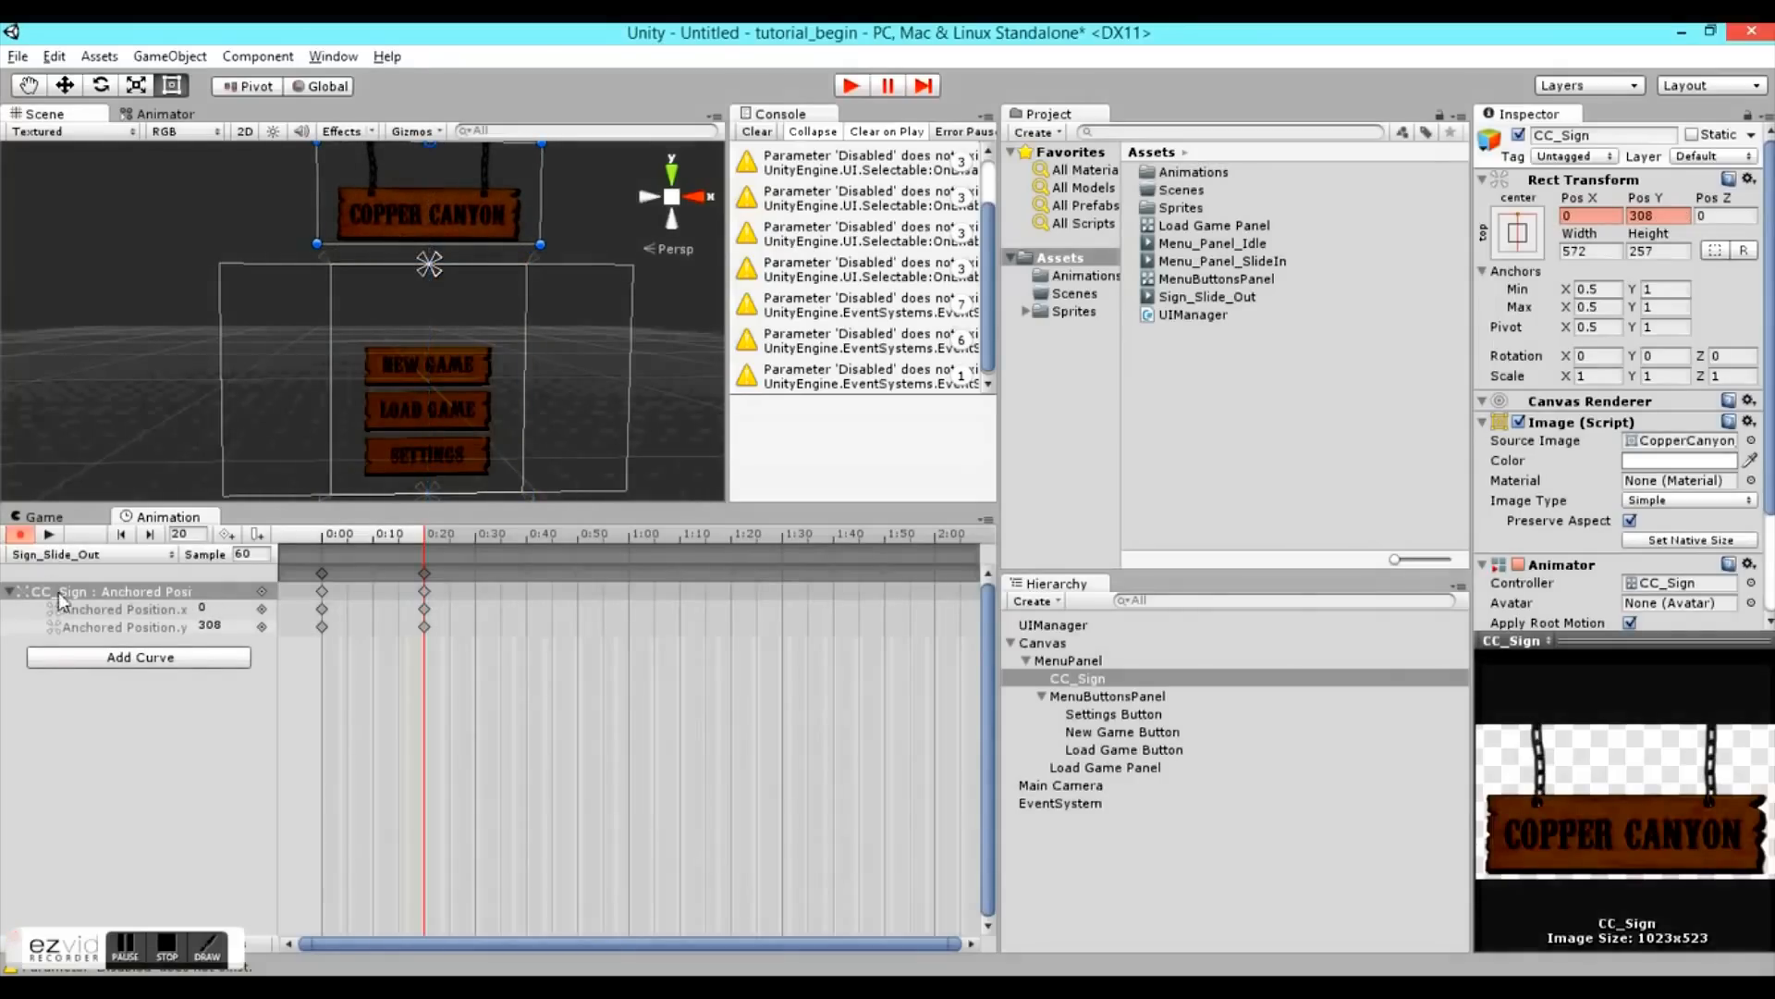
pyautogui.click(91, 608)
pyautogui.press('Delete')
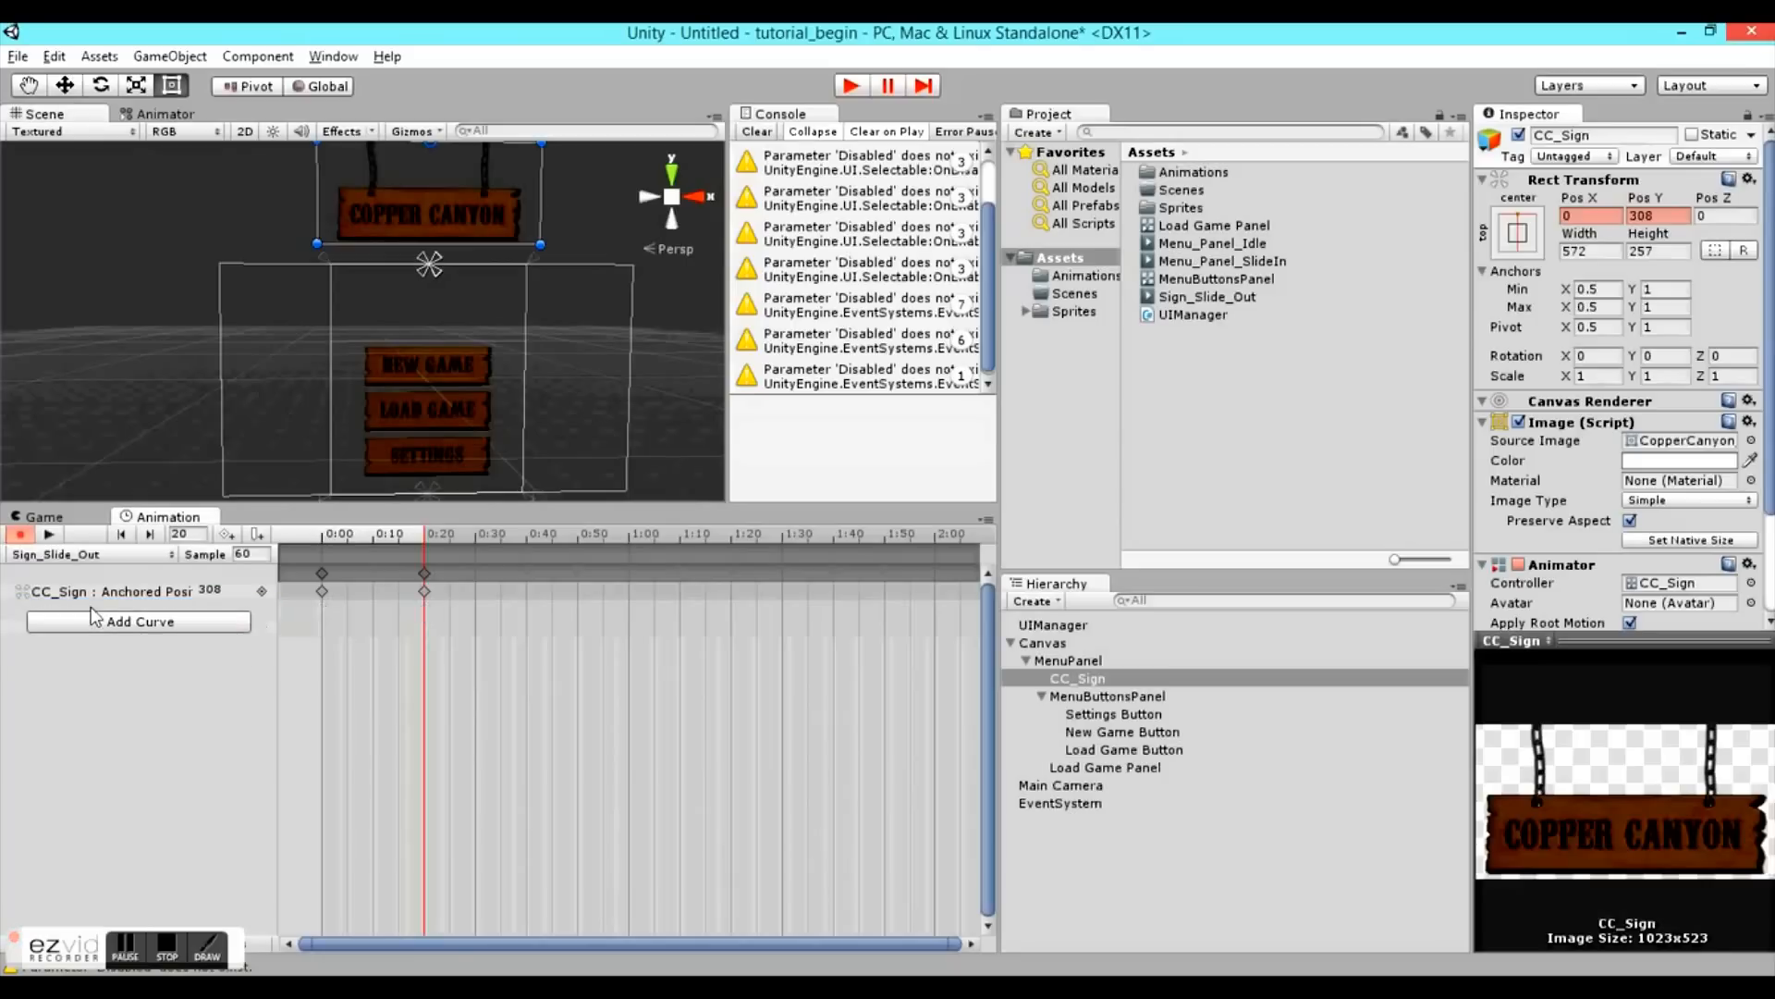
pyautogui.click(262, 589)
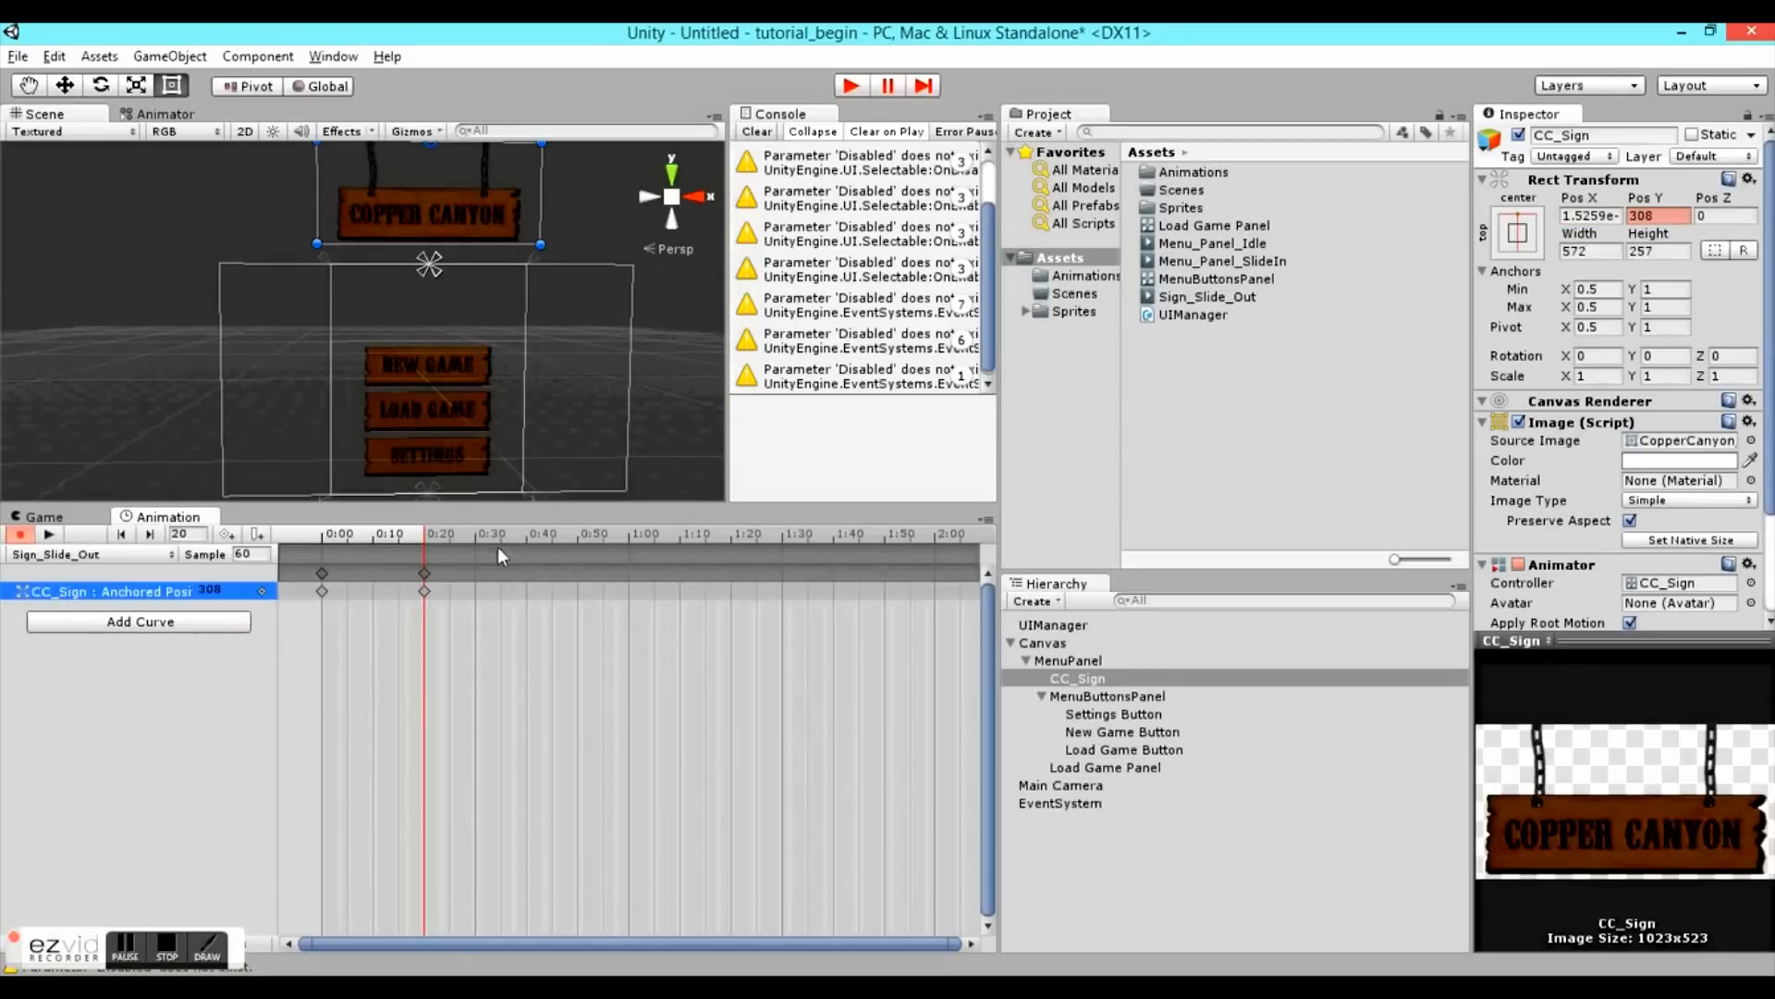
pyautogui.moveTo(364, 531); pyautogui.dragTo(224, 552)
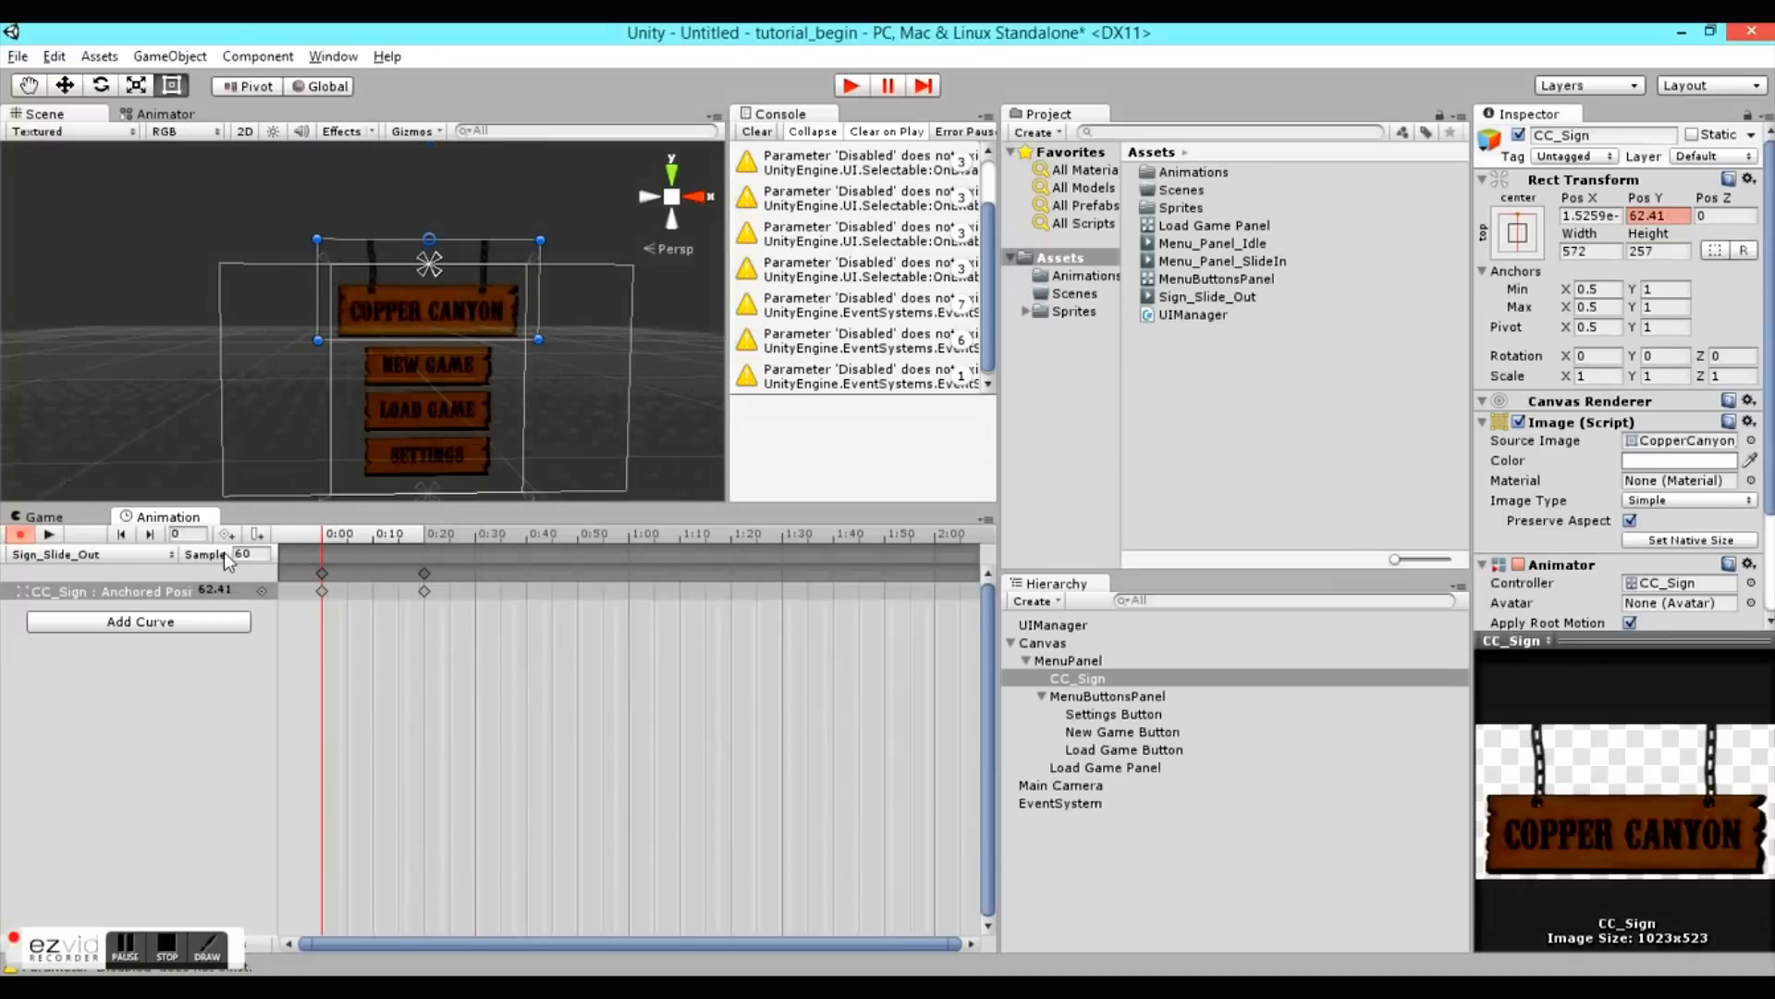
# - Add a Bool parameter named isEnabled to the CC_Sign animator controller
pyautogui.click(155, 117)
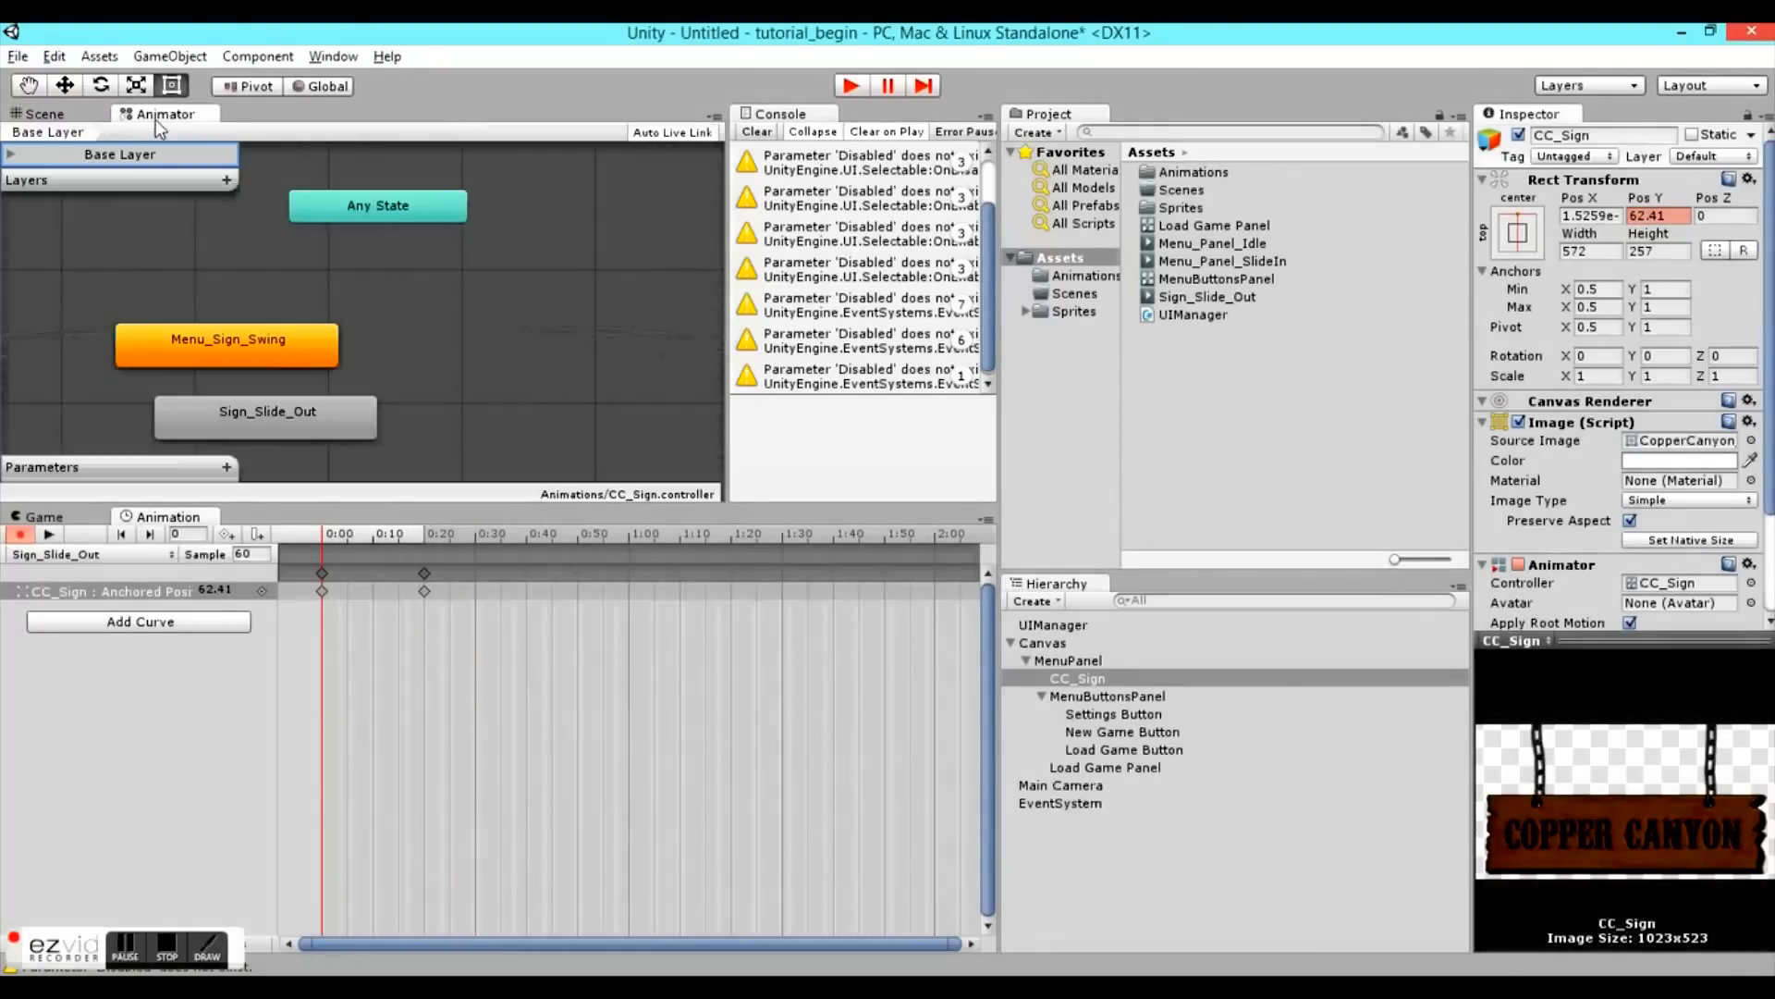
pyautogui.click(227, 467)
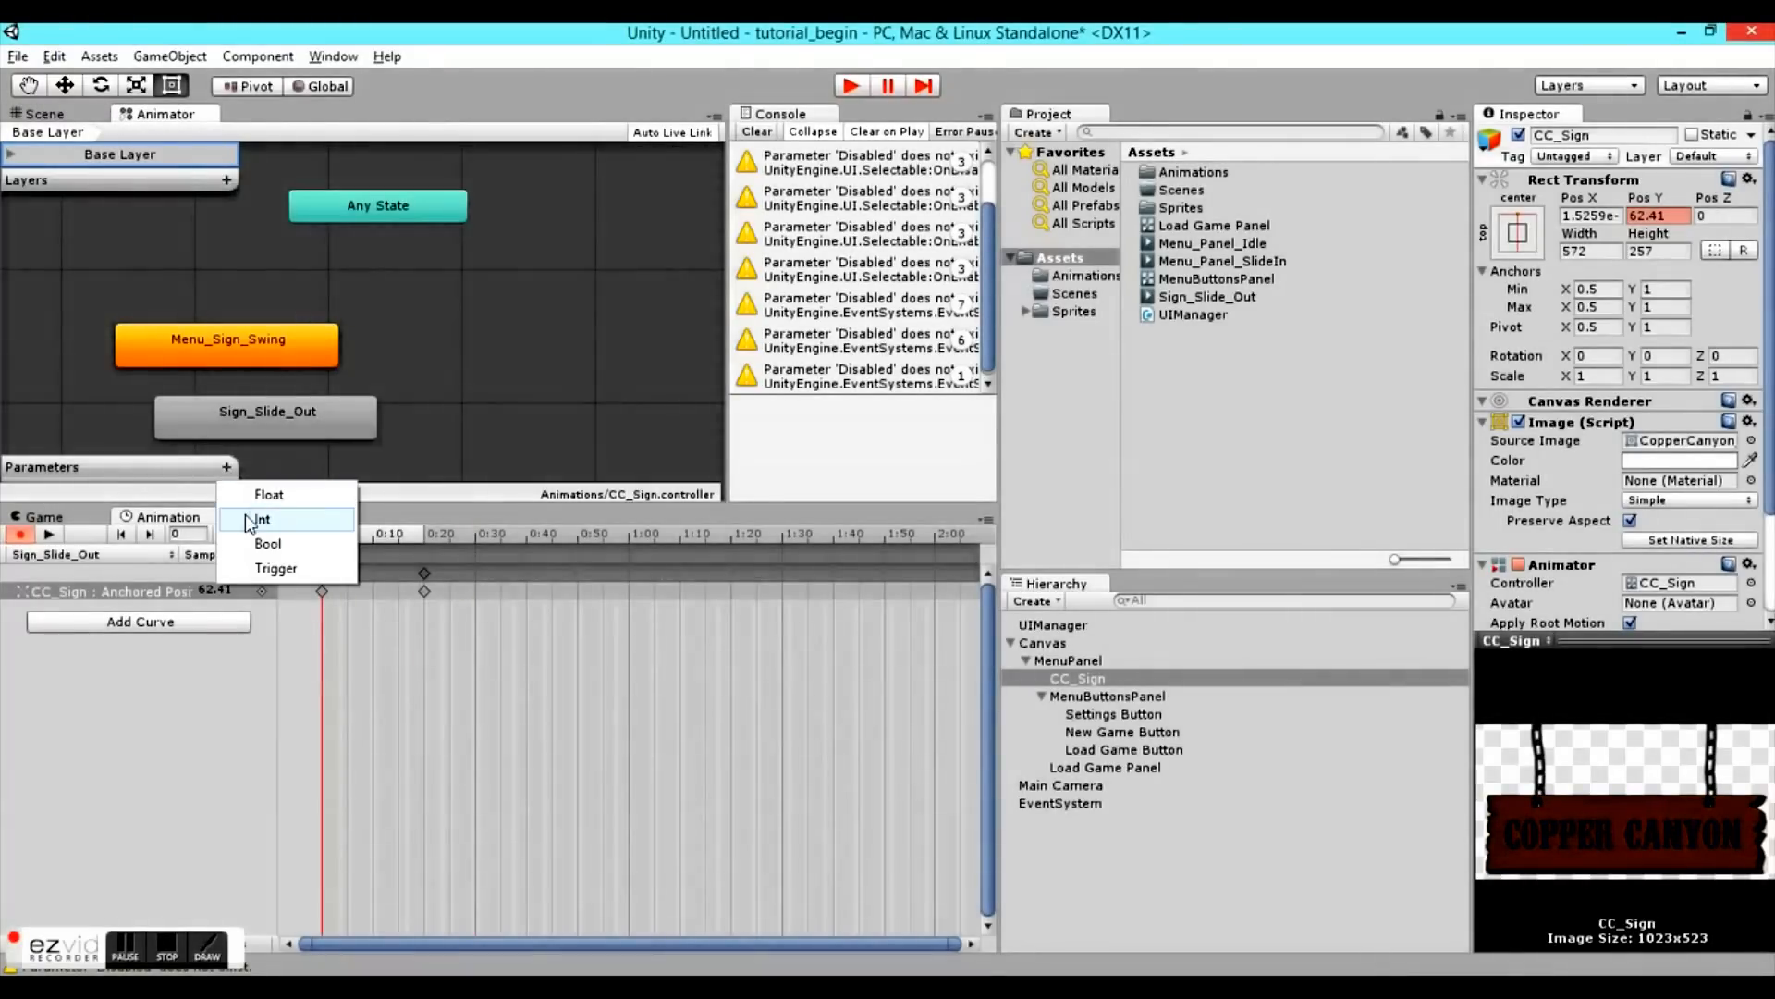
pyautogui.click(267, 544)
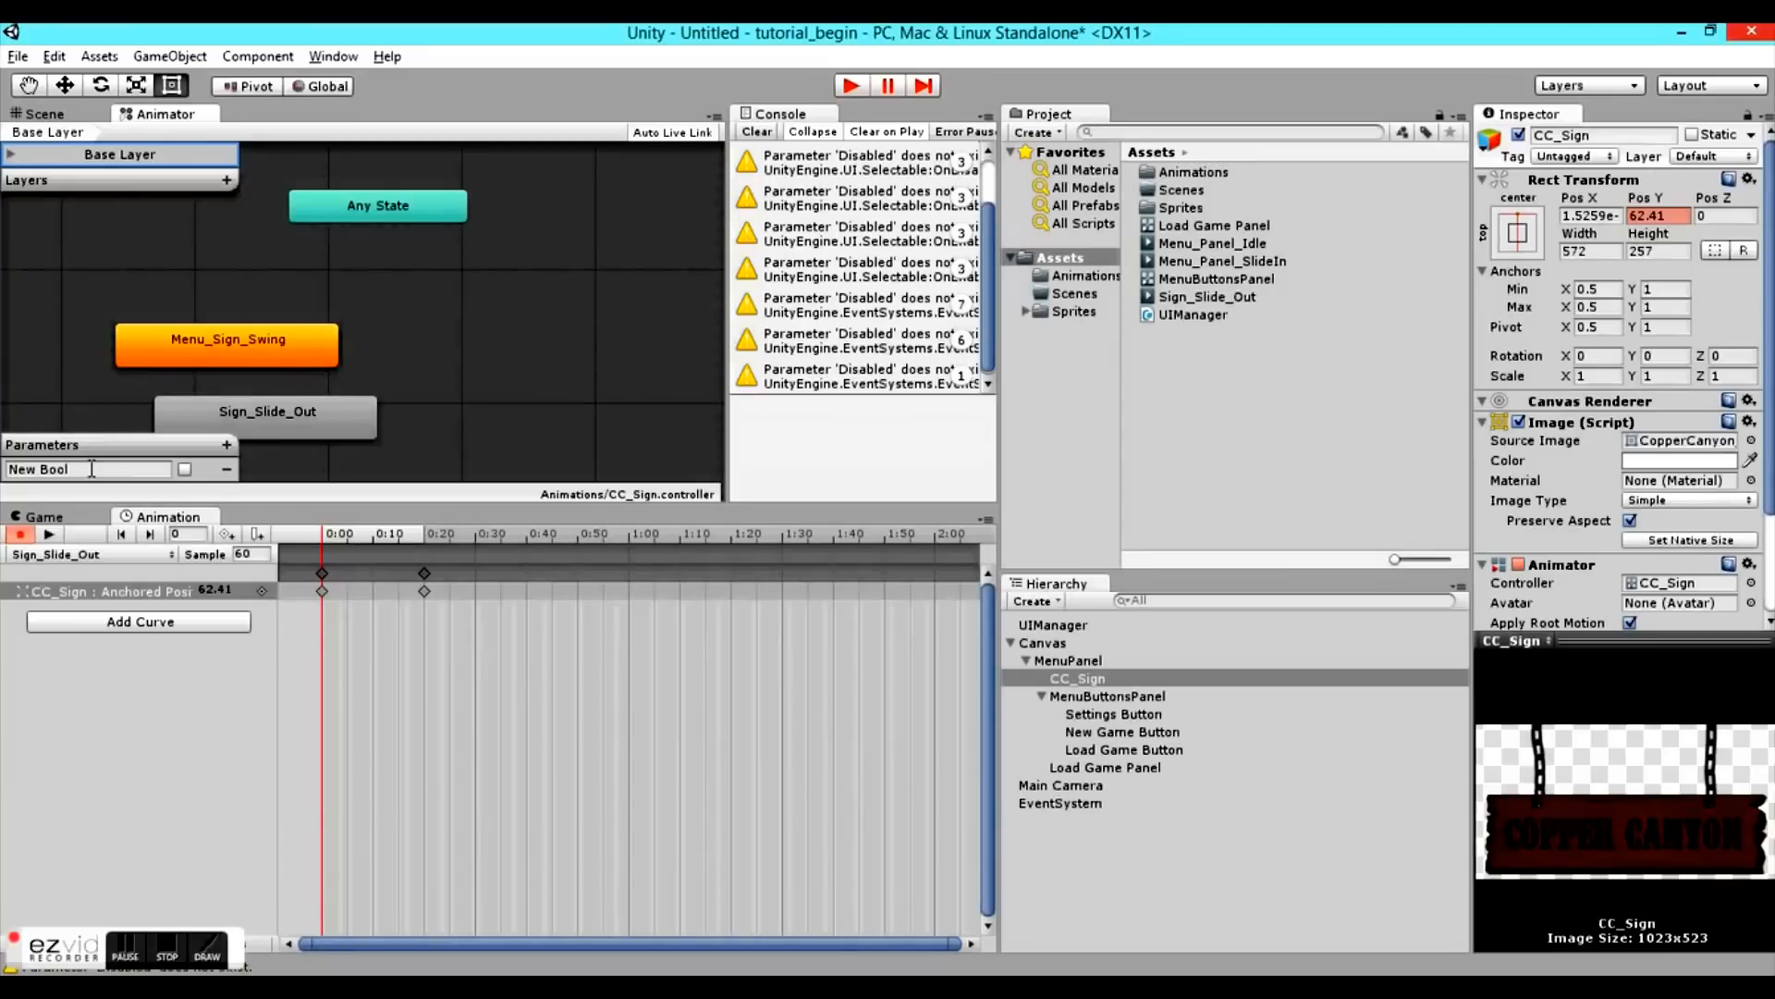
pyautogui.doubleClick(82, 470)
pyautogui.write('isEnabled')
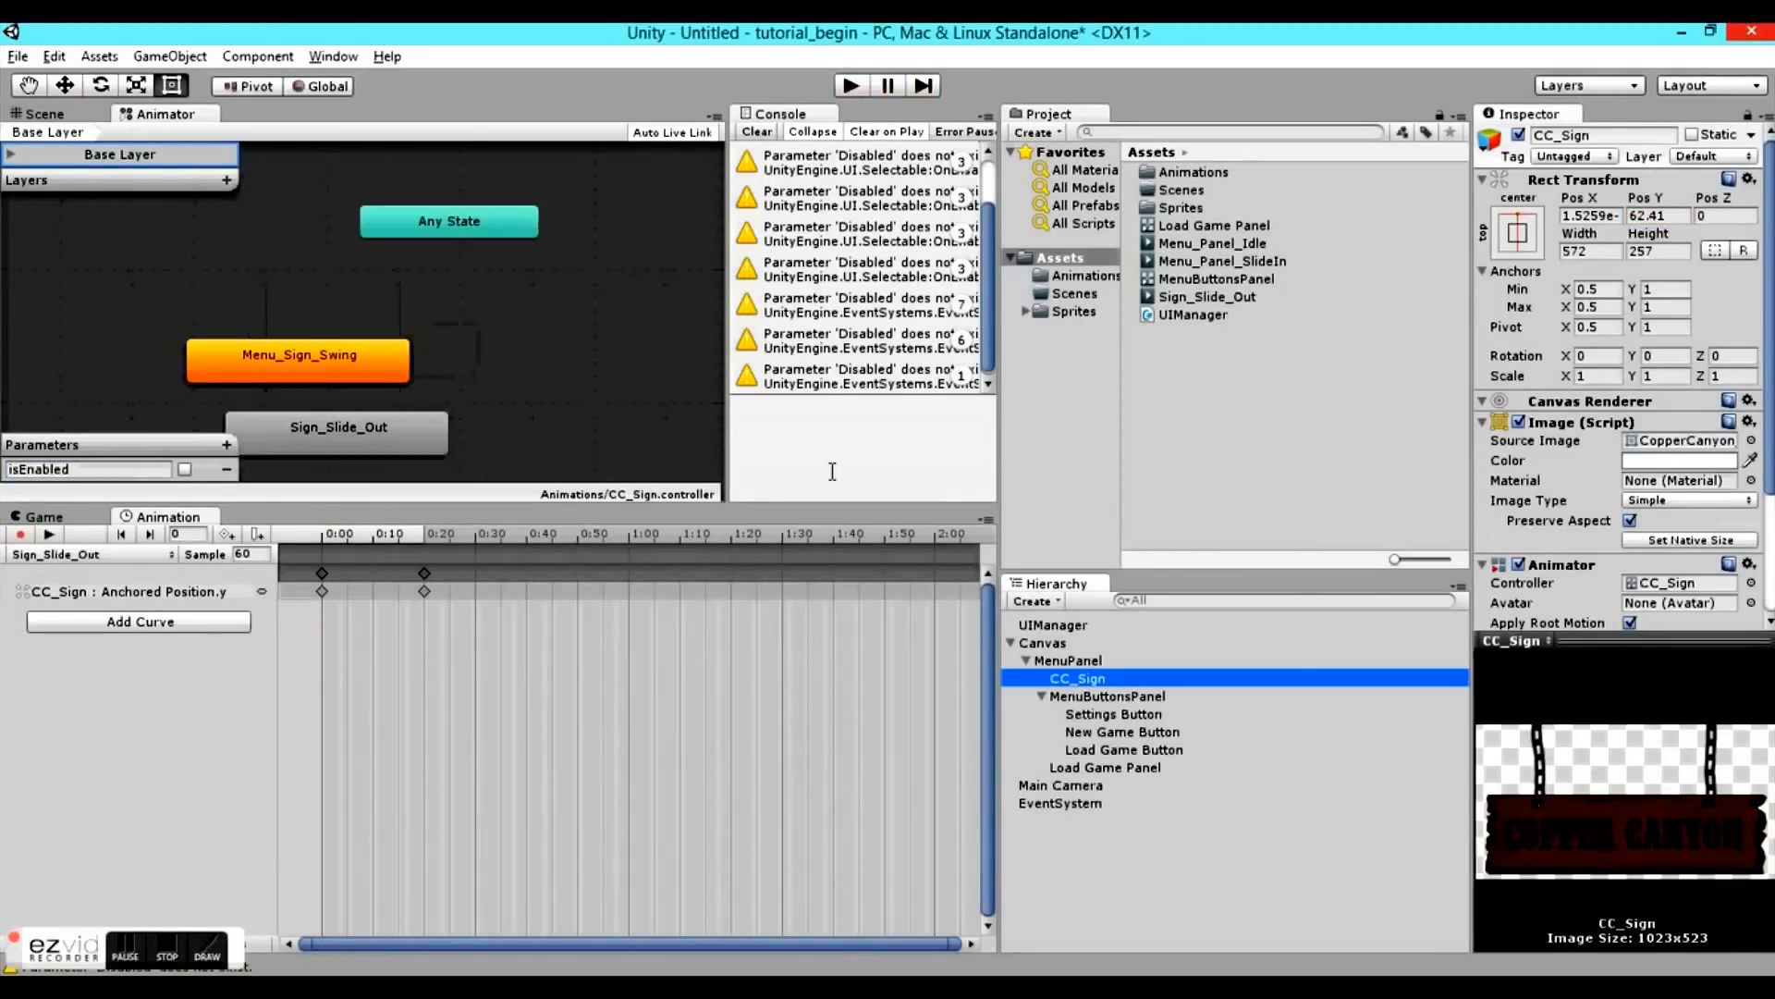
# - Arrange the Menu_Sign_Swing and Sign_Slide_Out states side by side below Any State
pyautogui.moveTo(412, 426); pyautogui.dragTo(650, 328)
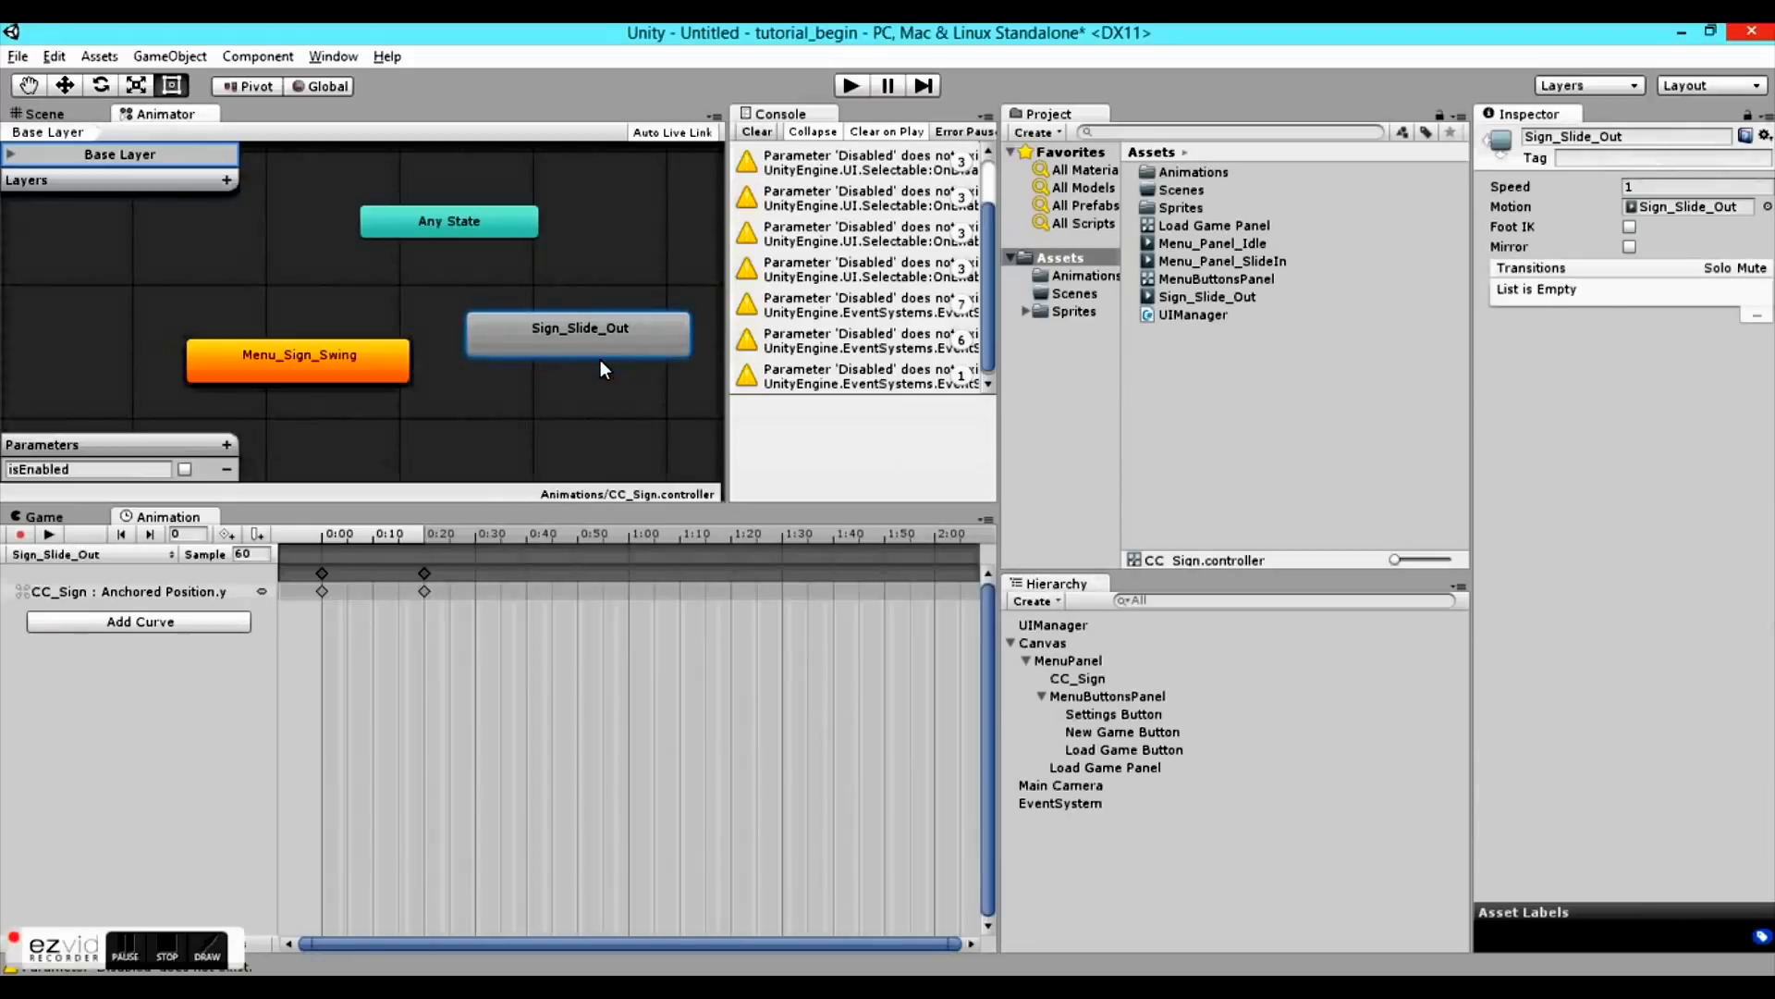
pyautogui.moveTo(328, 353); pyautogui.dragTo(285, 298)
pyautogui.moveTo(535, 339); pyautogui.dragTo(535, 305)
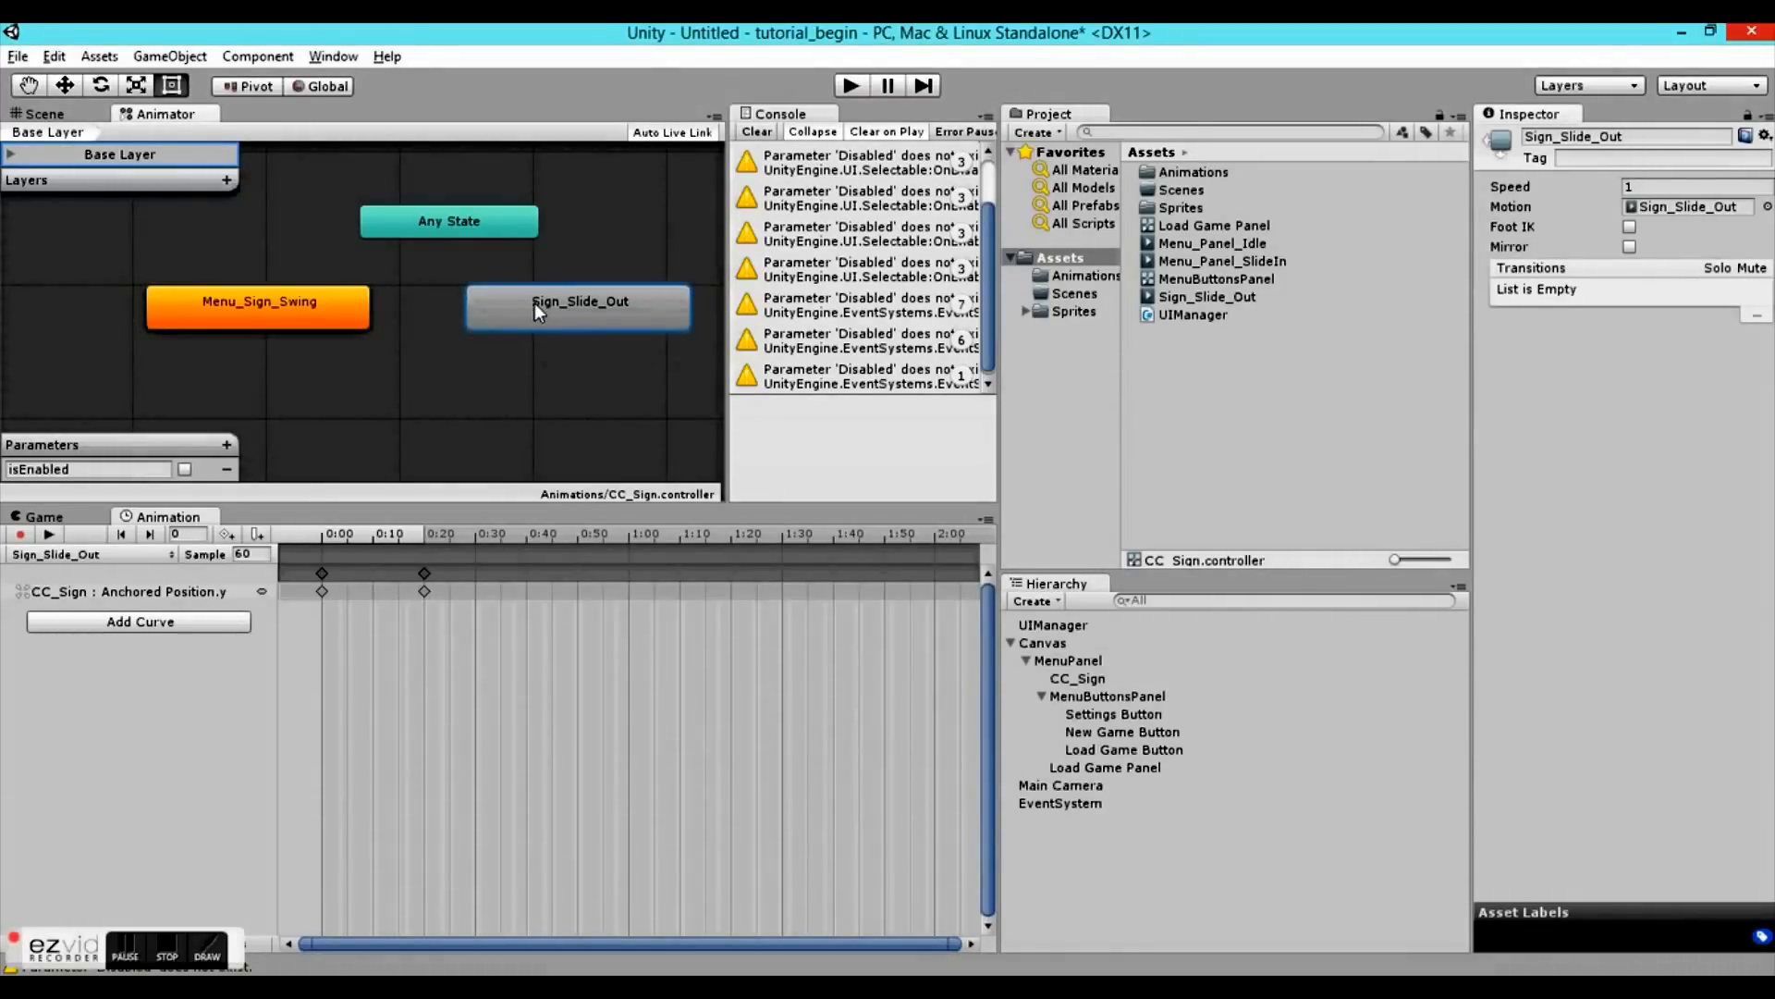
# - Duplicate the Sign_Slide_Out state, place the copy directly below it, and set the copy's speed to -1
pyautogui.rightClick(534, 303)
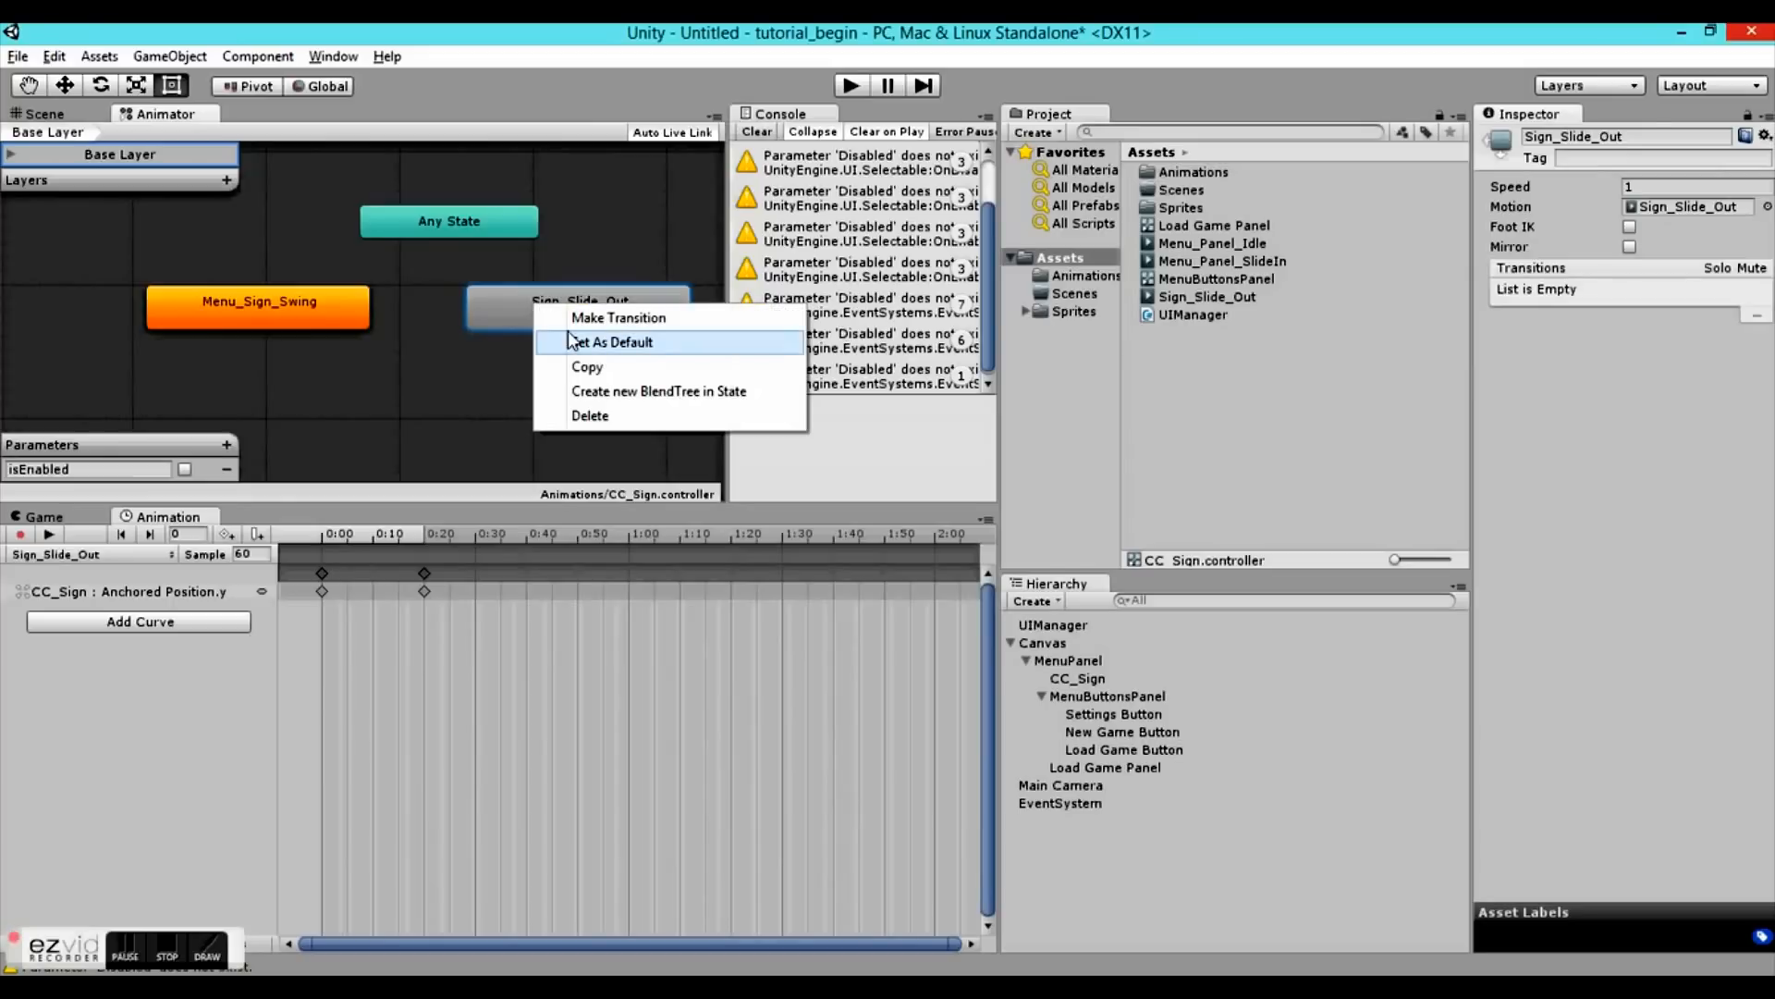
pyautogui.click(575, 366)
pyautogui.rightClick(571, 381)
pyautogui.click(607, 442)
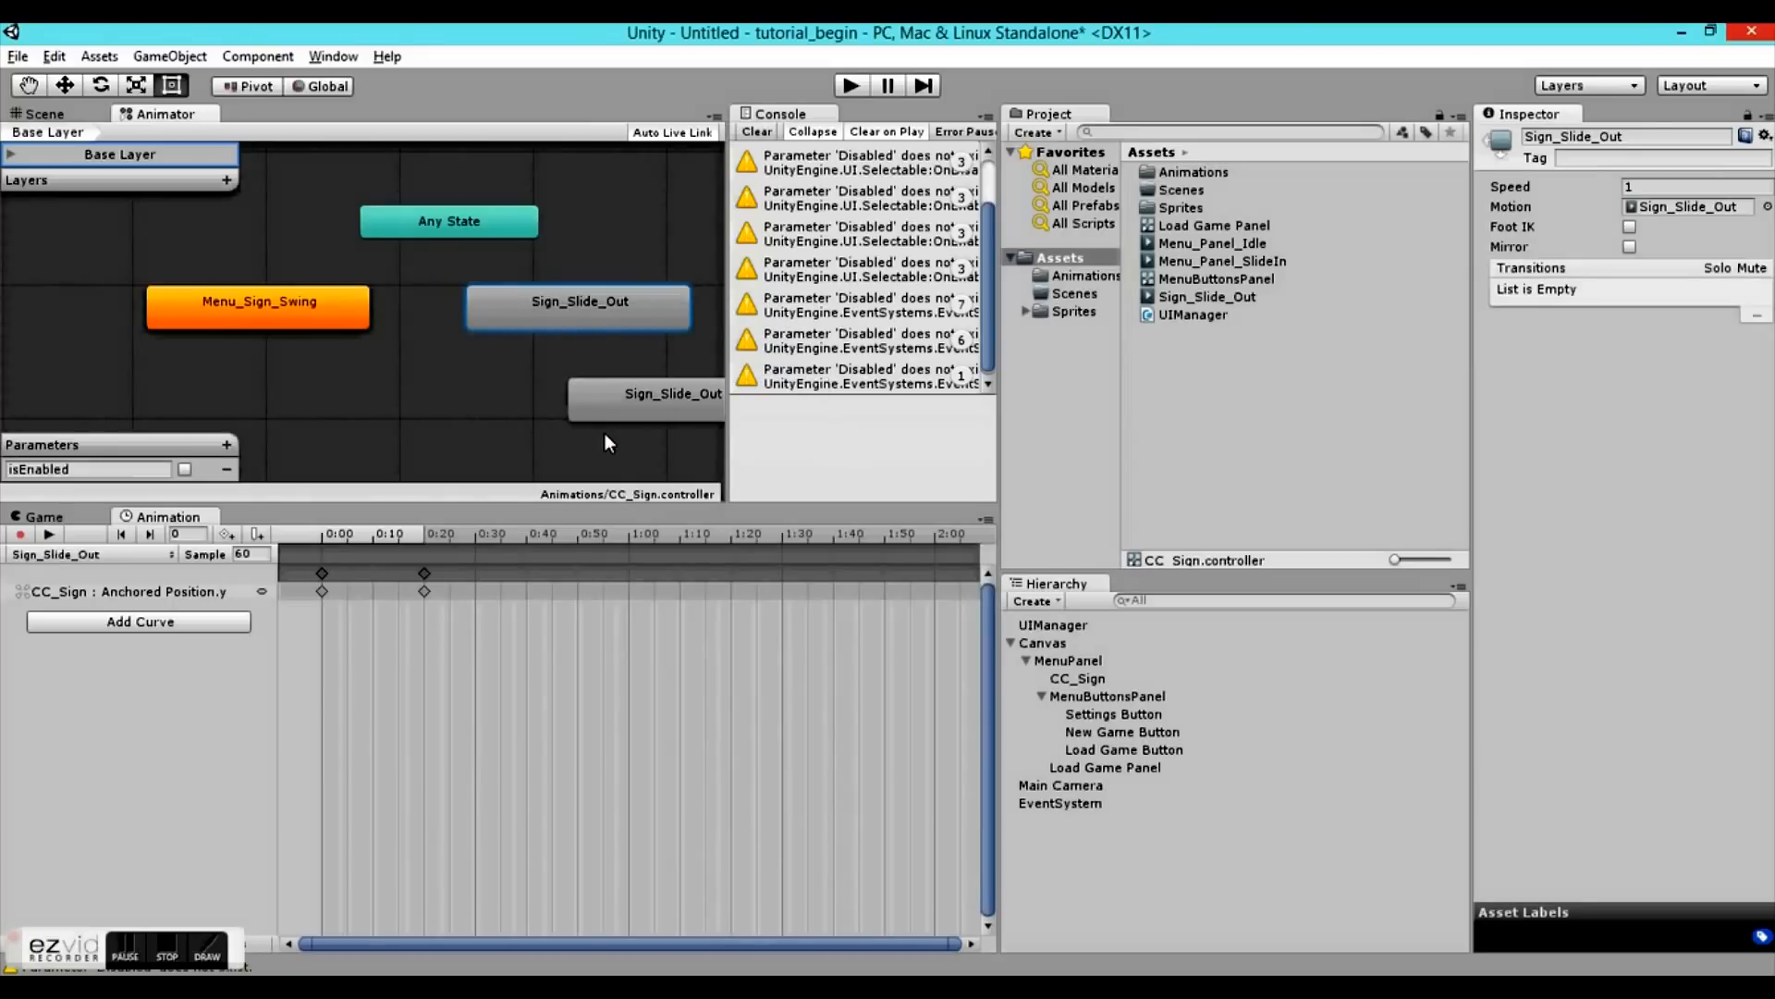
pyautogui.moveTo(579, 394); pyautogui.dragTo(477, 408)
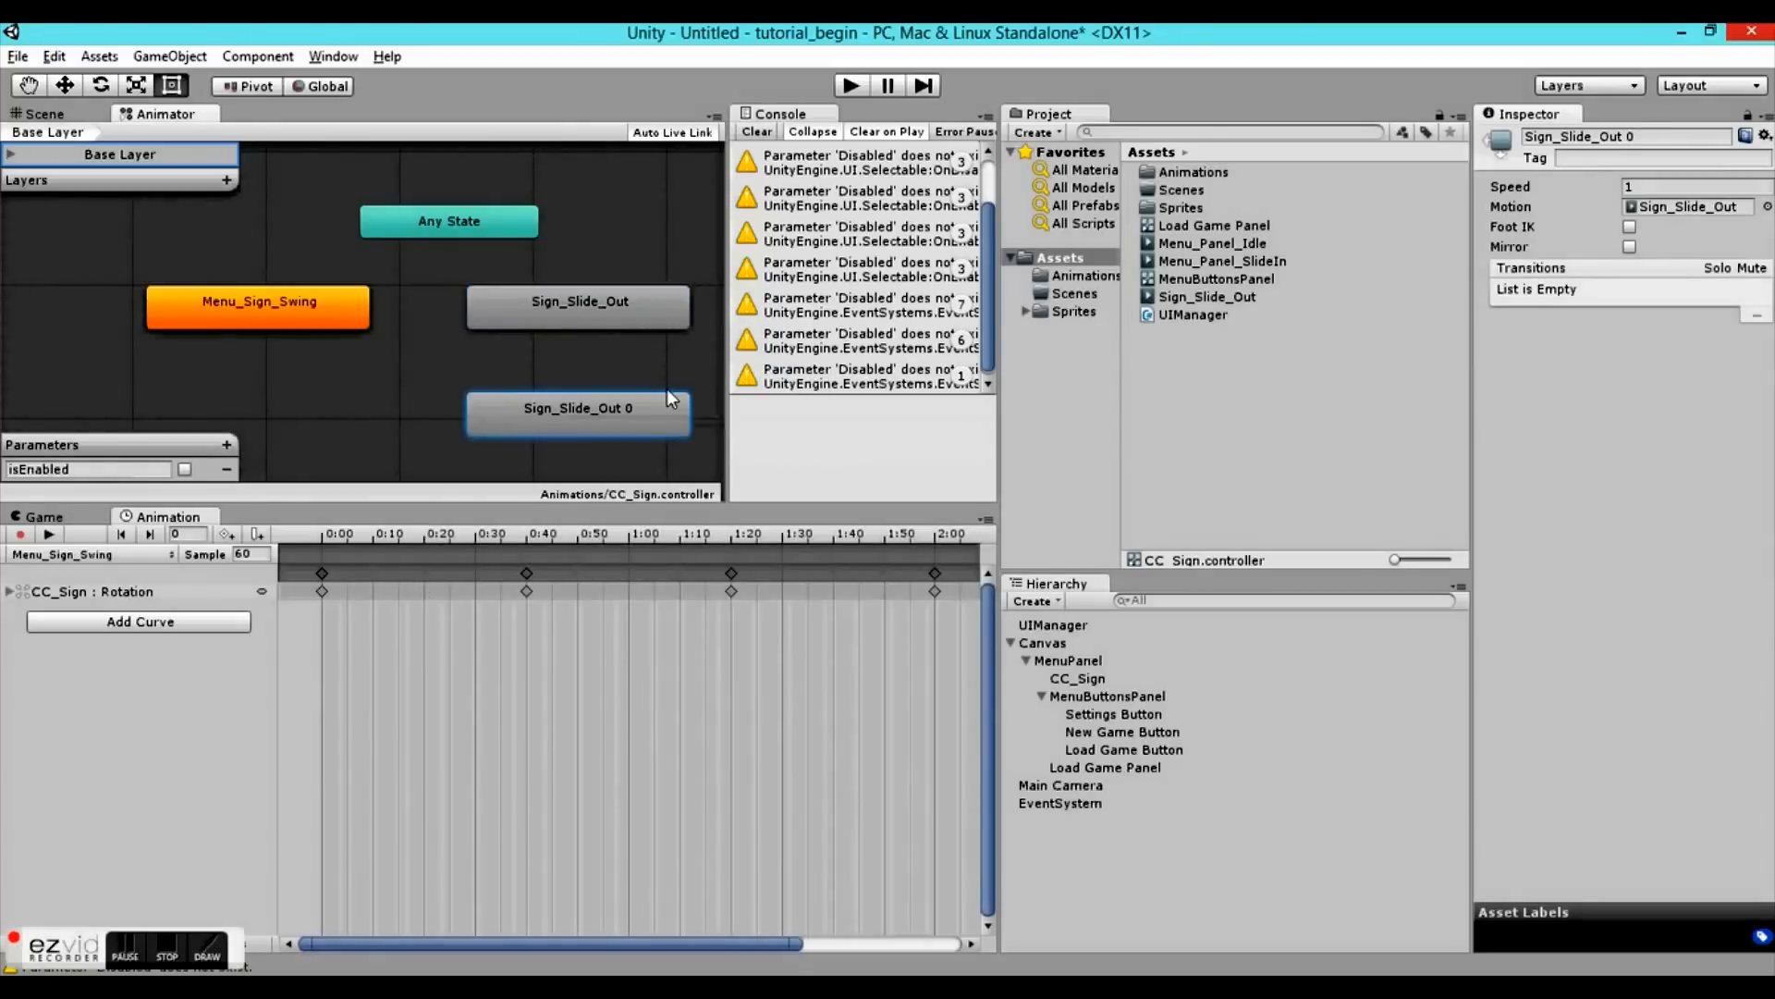
pyautogui.click(1642, 187)
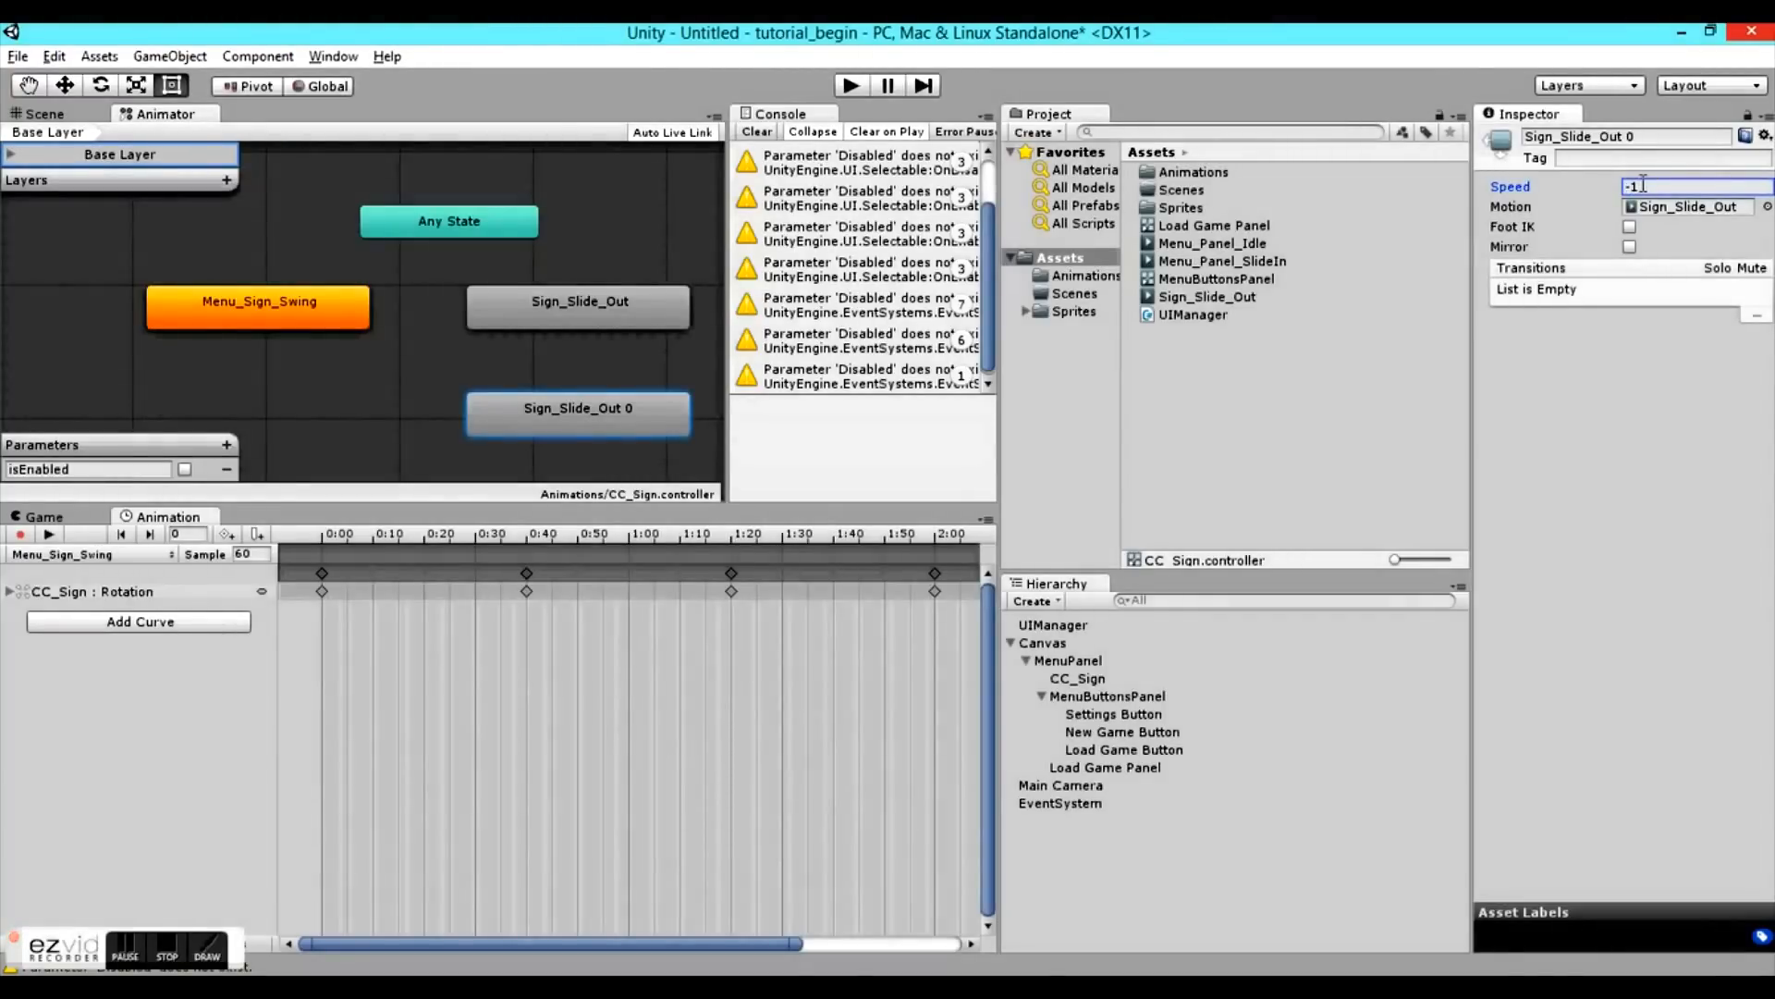
# - Create a transition from Menu_Sign_Swing to Sign_Slide_Out
pyautogui.click(253, 292)
pyautogui.rightClick(255, 301)
pyautogui.click(326, 313)
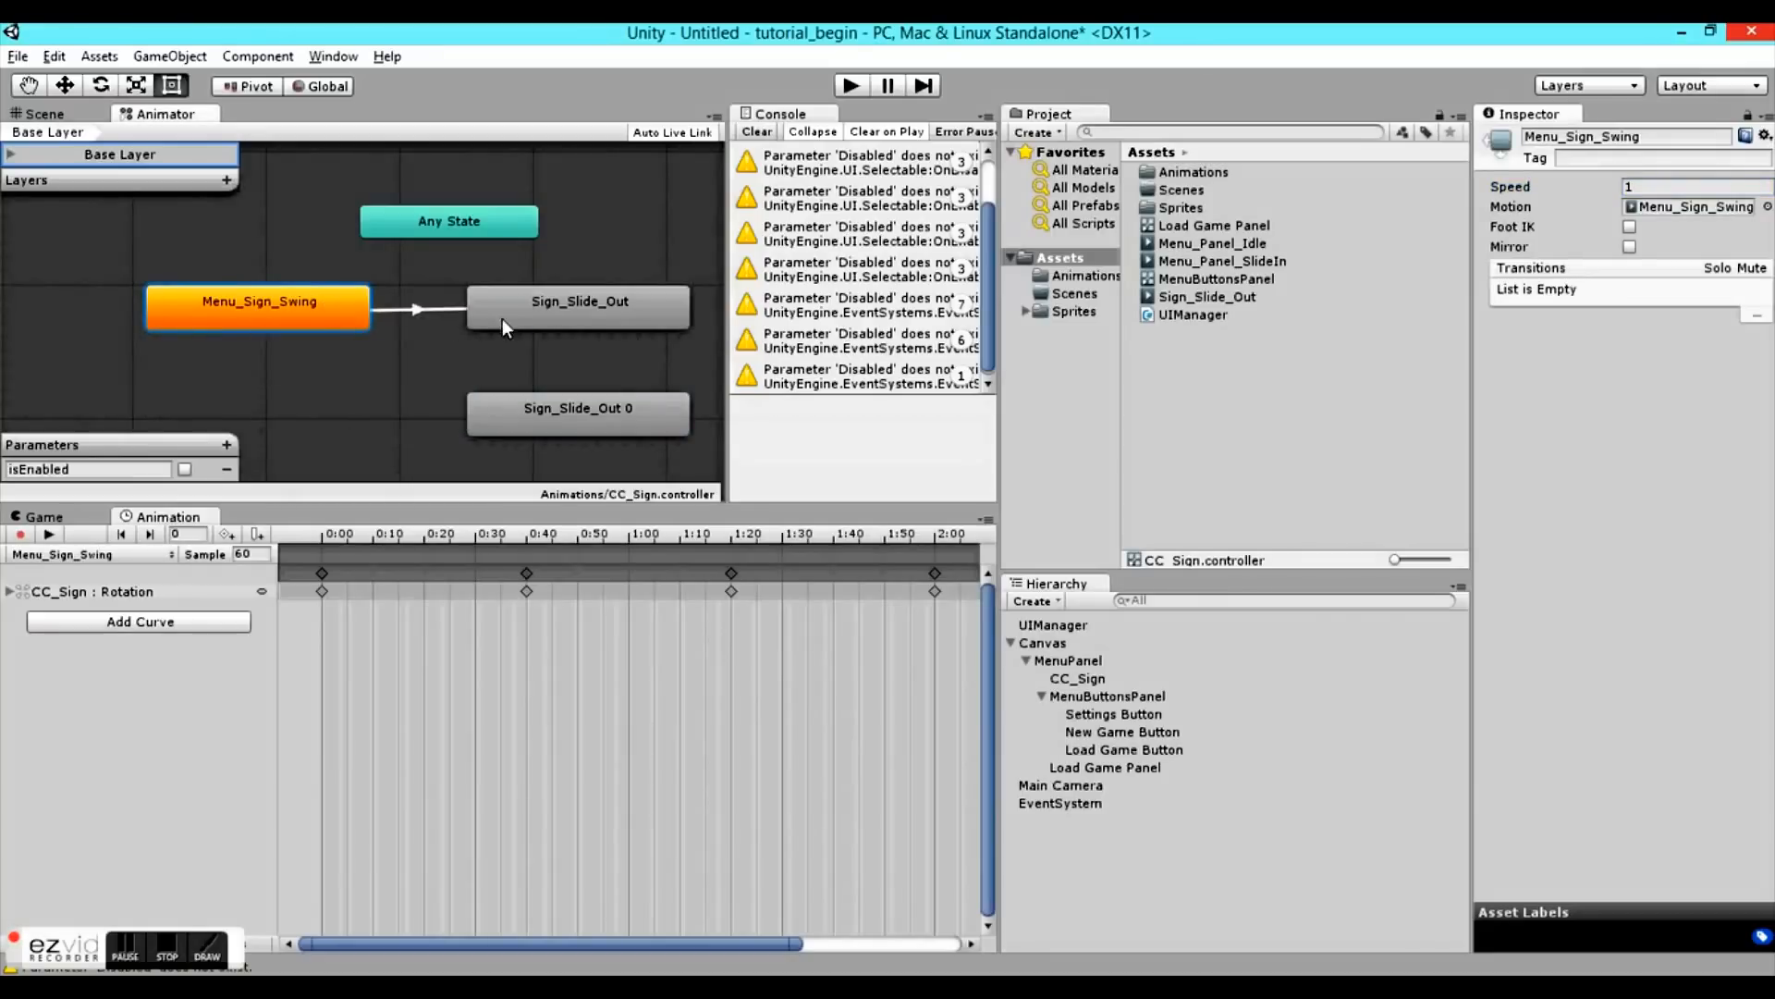
pyautogui.click(507, 316)
# - Set the Menu_Sign_Swing to Sign_Slide_Out transition's condition to isEnabled false, and turn the isEnabled parameter on by default
pyautogui.click(441, 313)
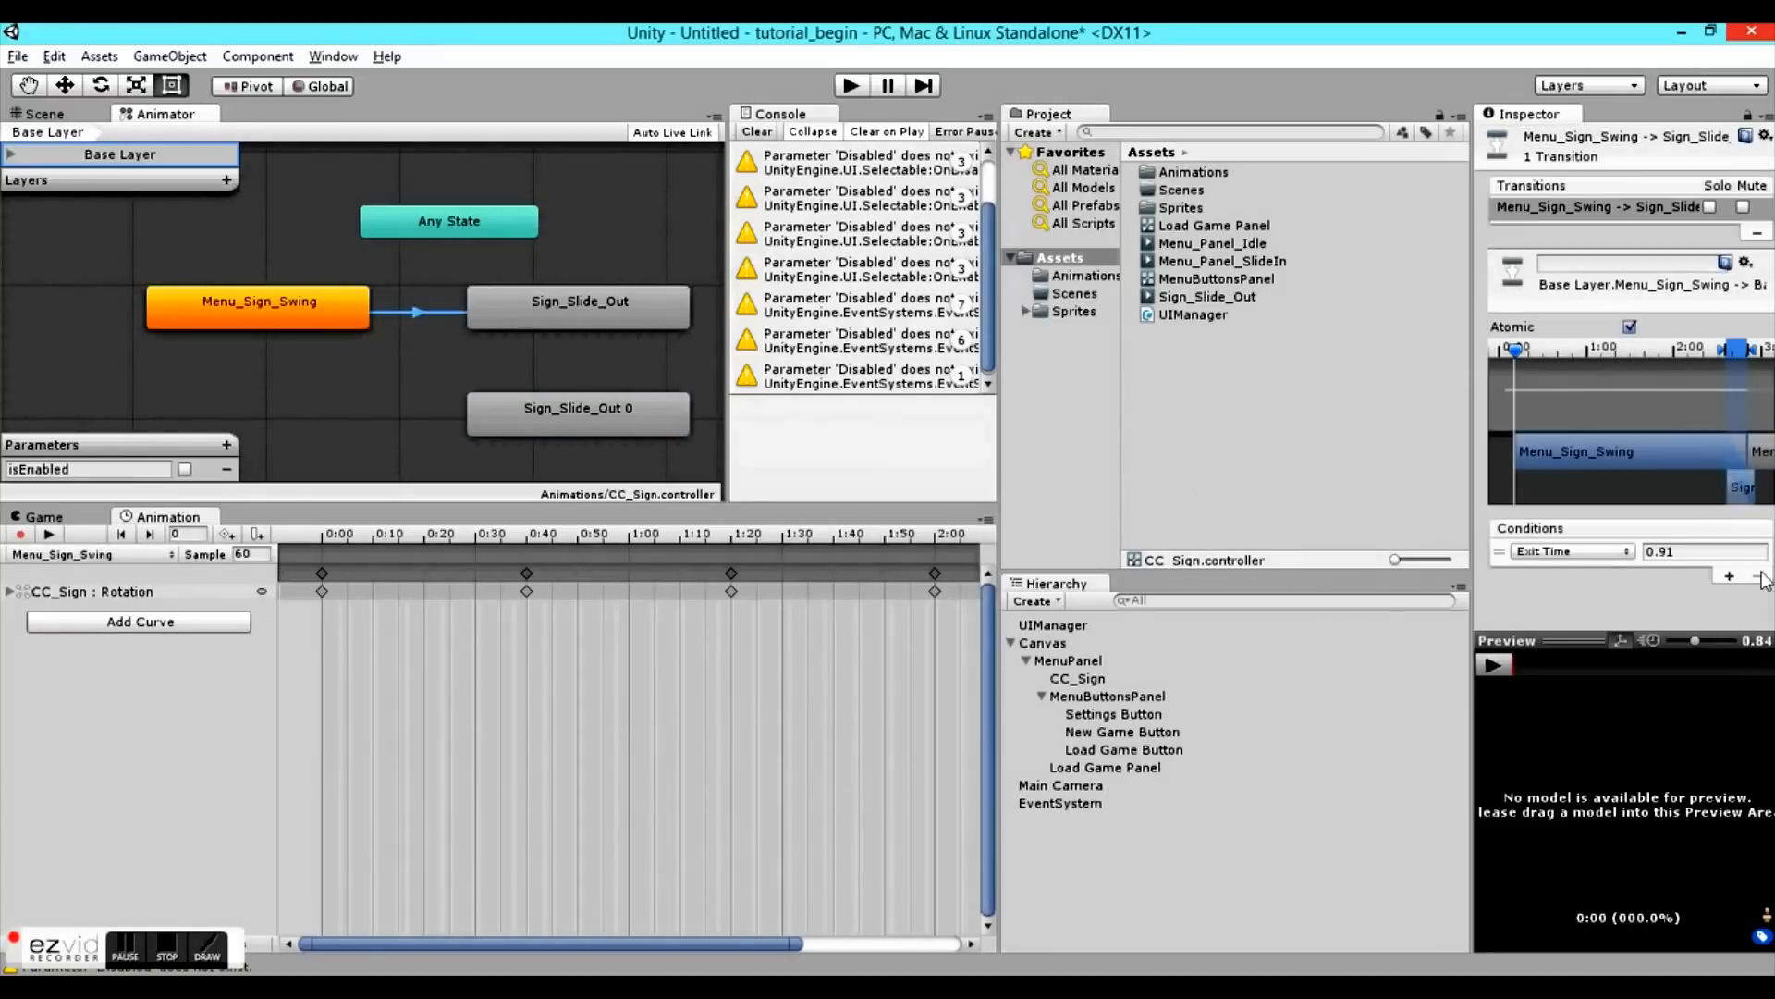
pyautogui.click(1542, 552)
pyautogui.click(1595, 575)
pyautogui.click(1702, 551)
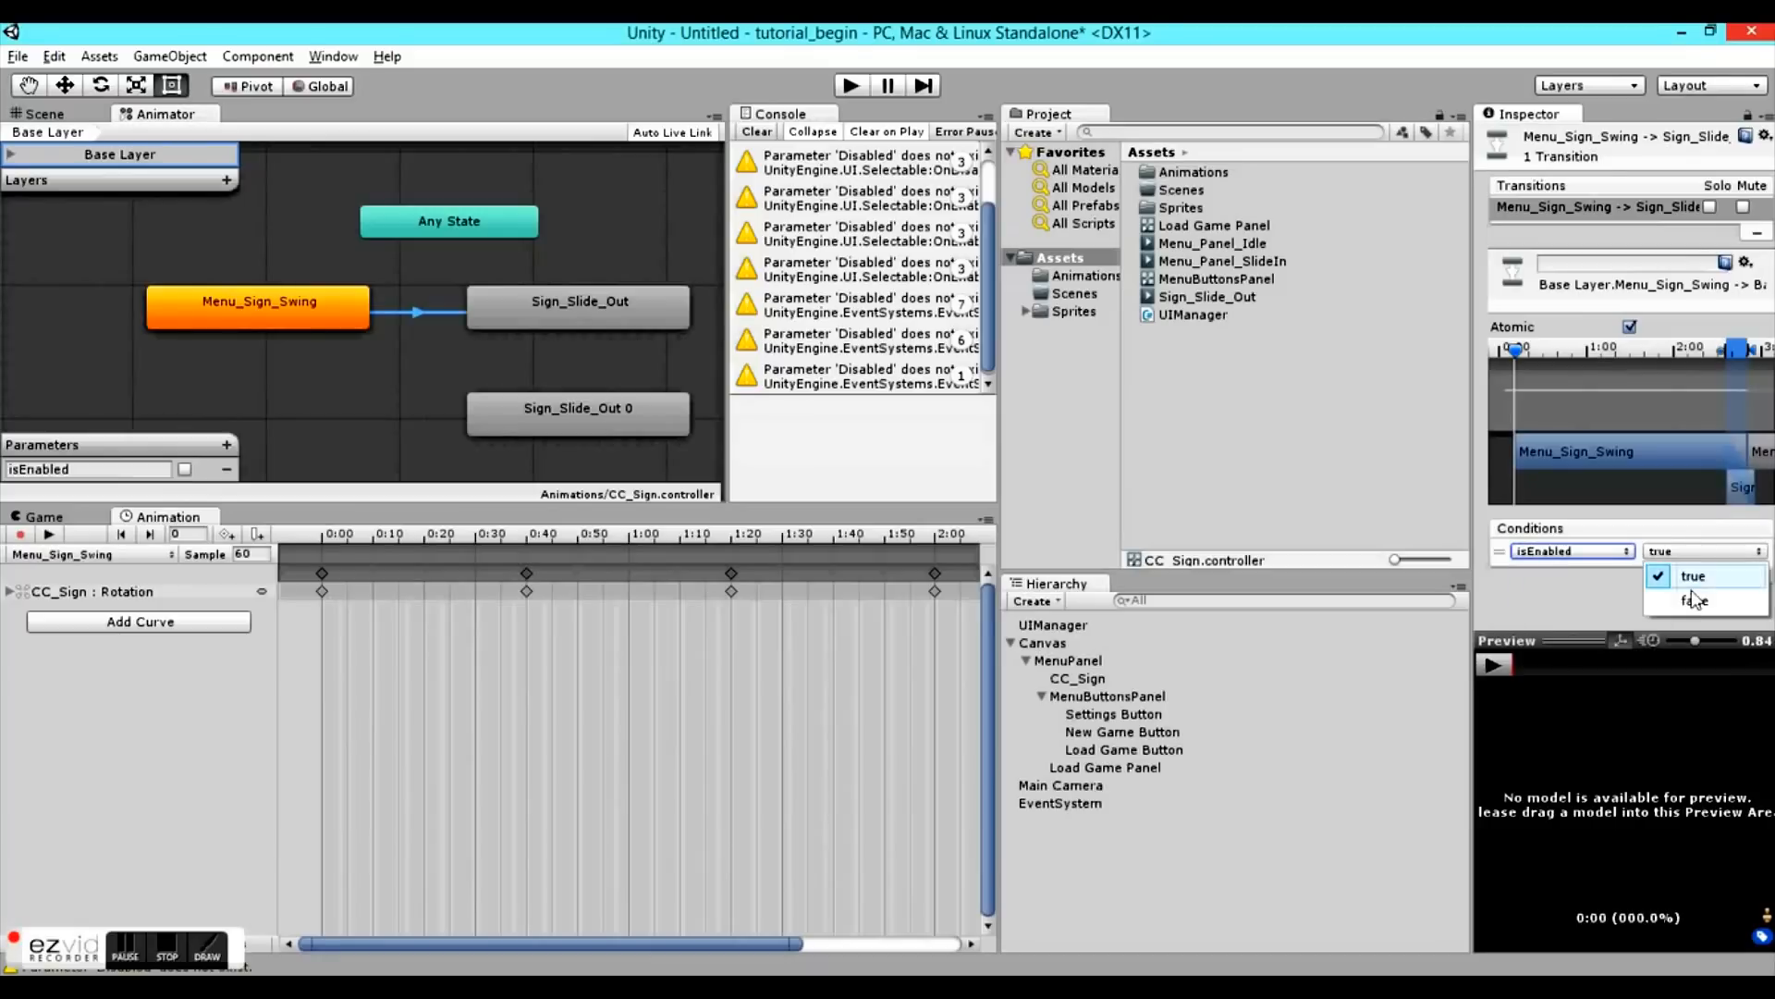
pyautogui.click(1697, 597)
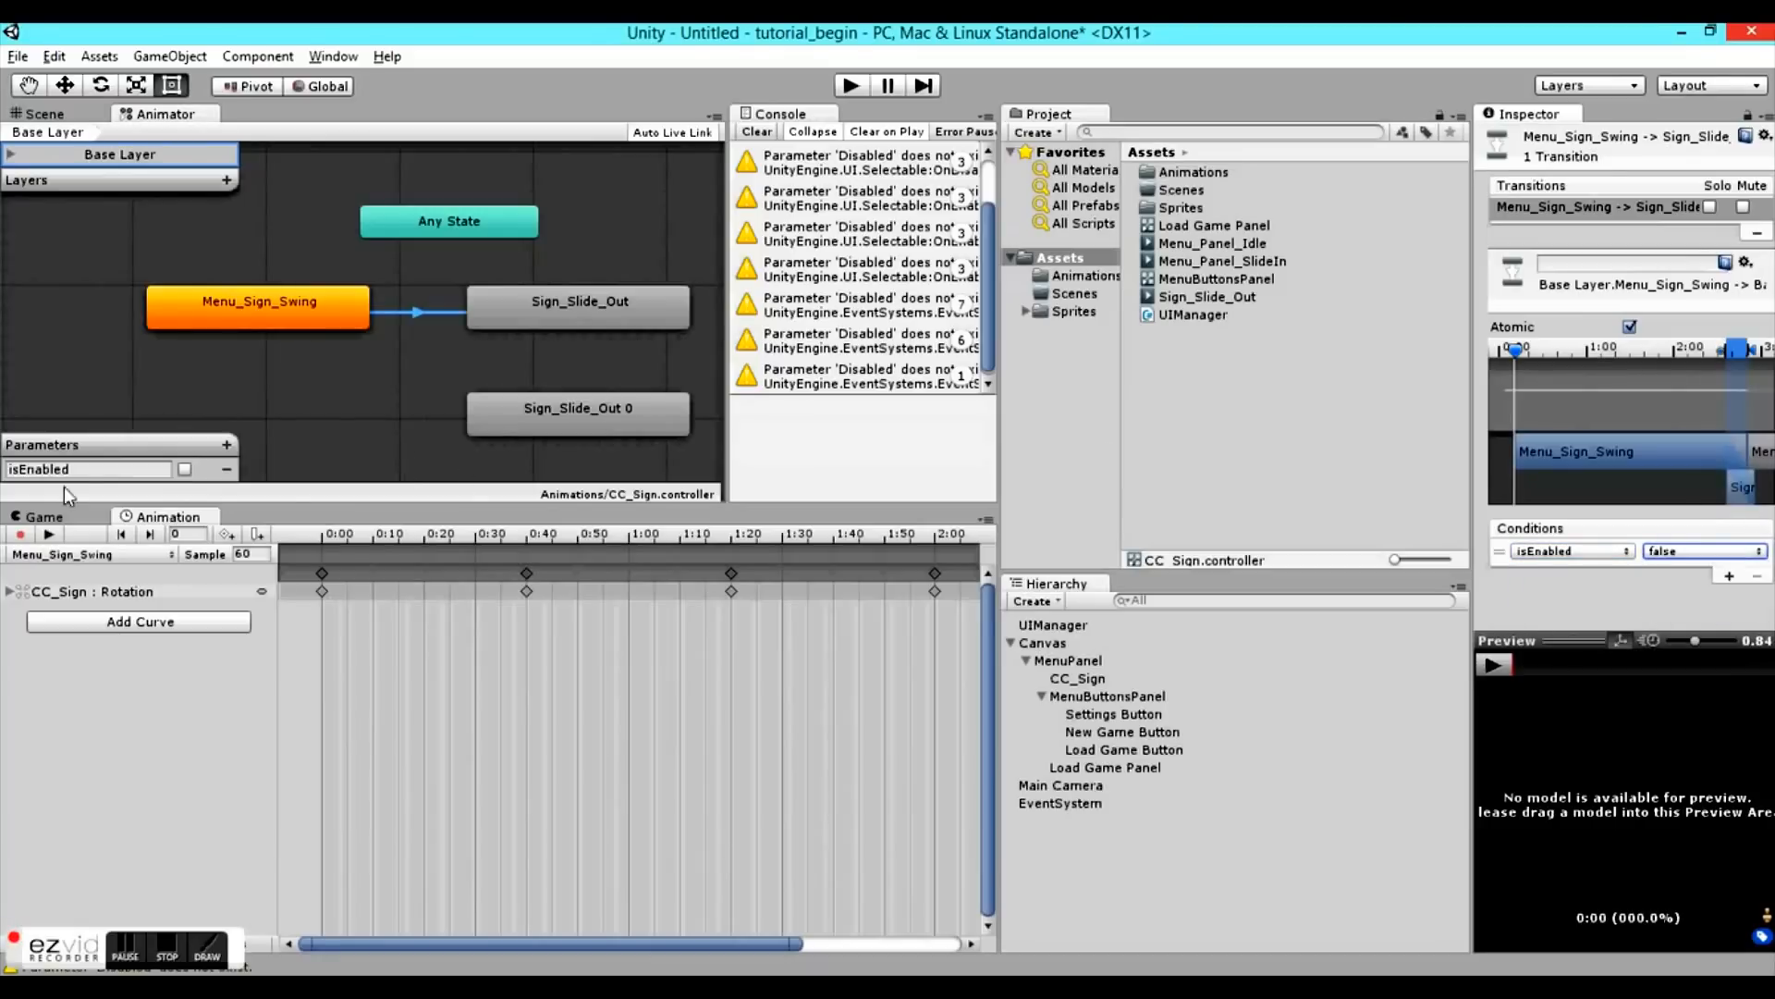
pyautogui.click(185, 469)
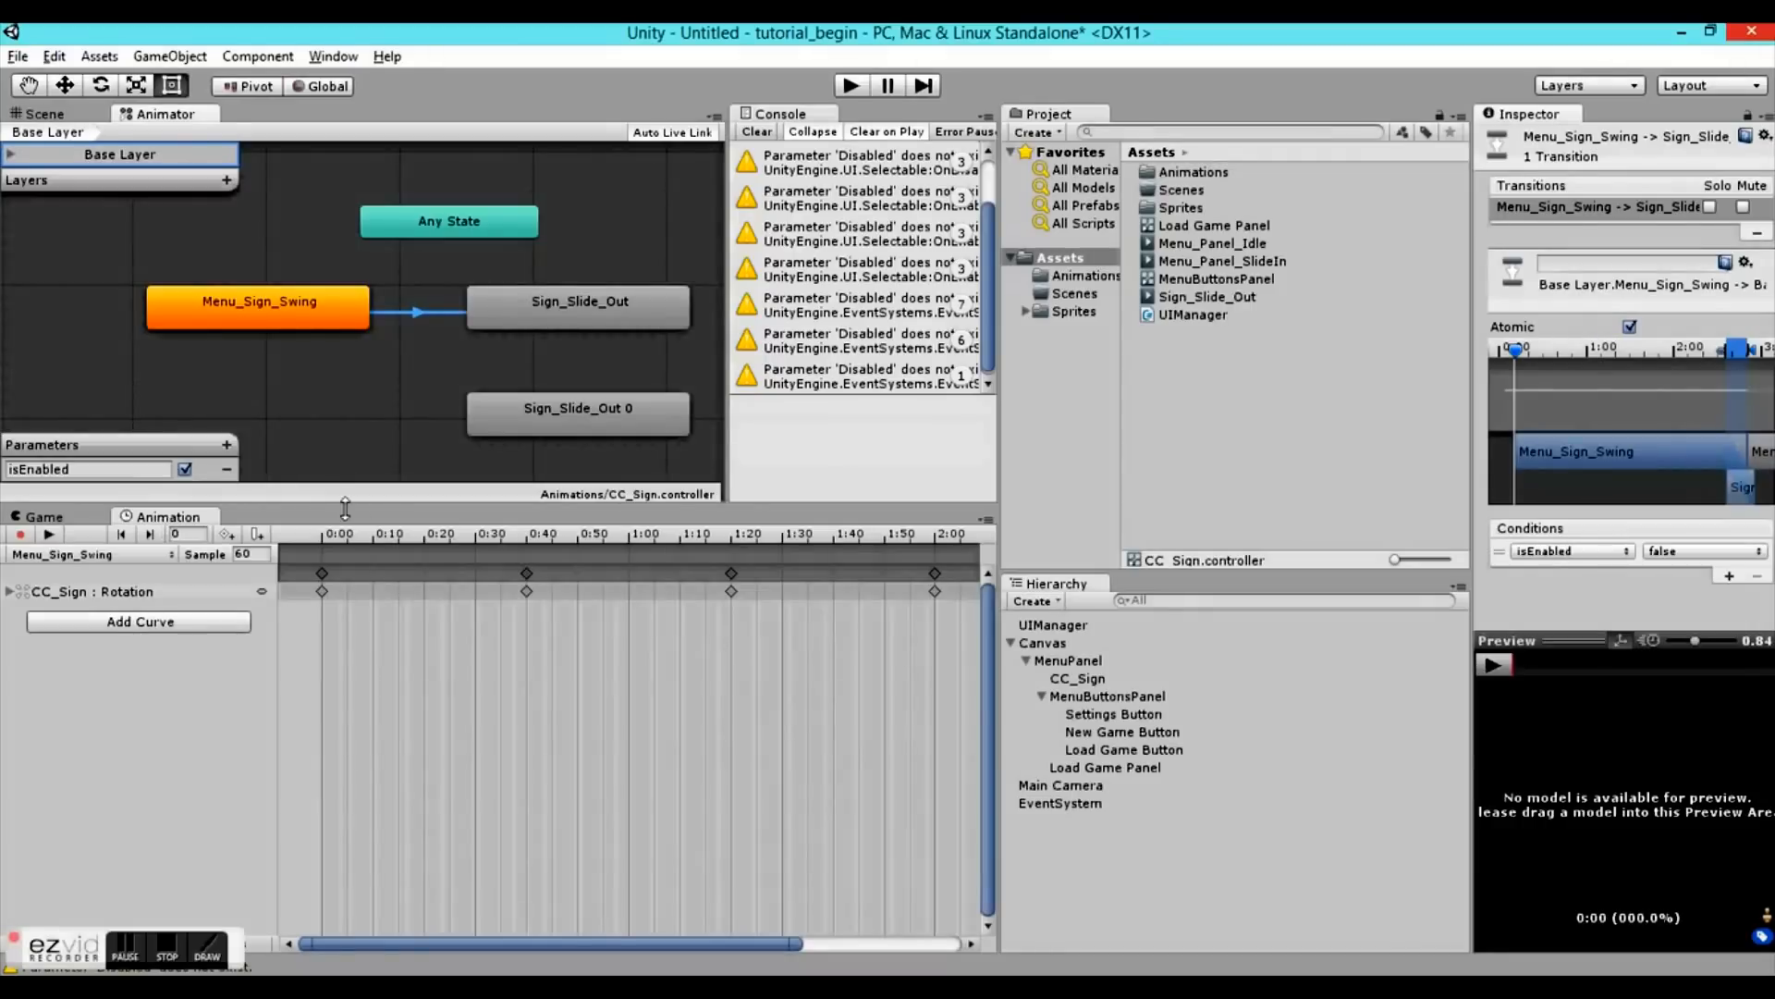
# - Create a transition from Sign_Slide_Out to Sign_Slide_Out 0 with the condition isEnabled true
pyautogui.rightClick(607, 303)
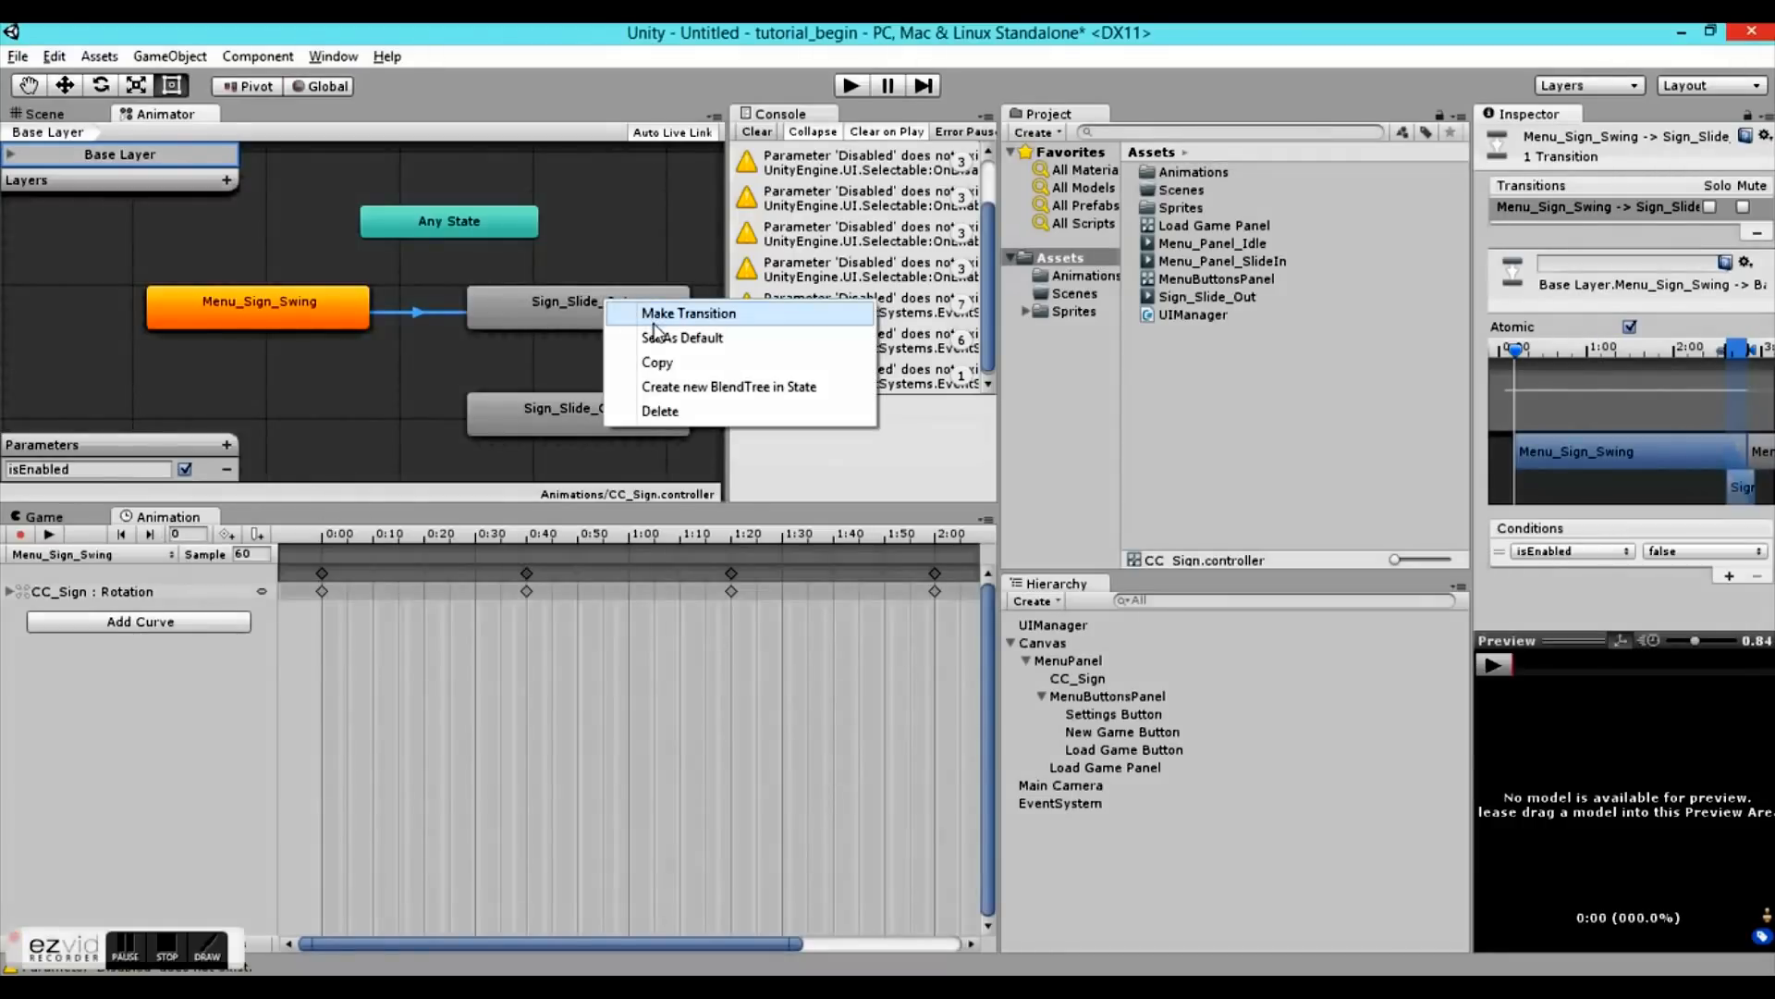
pyautogui.click(689, 313)
pyautogui.click(569, 407)
pyautogui.click(1543, 553)
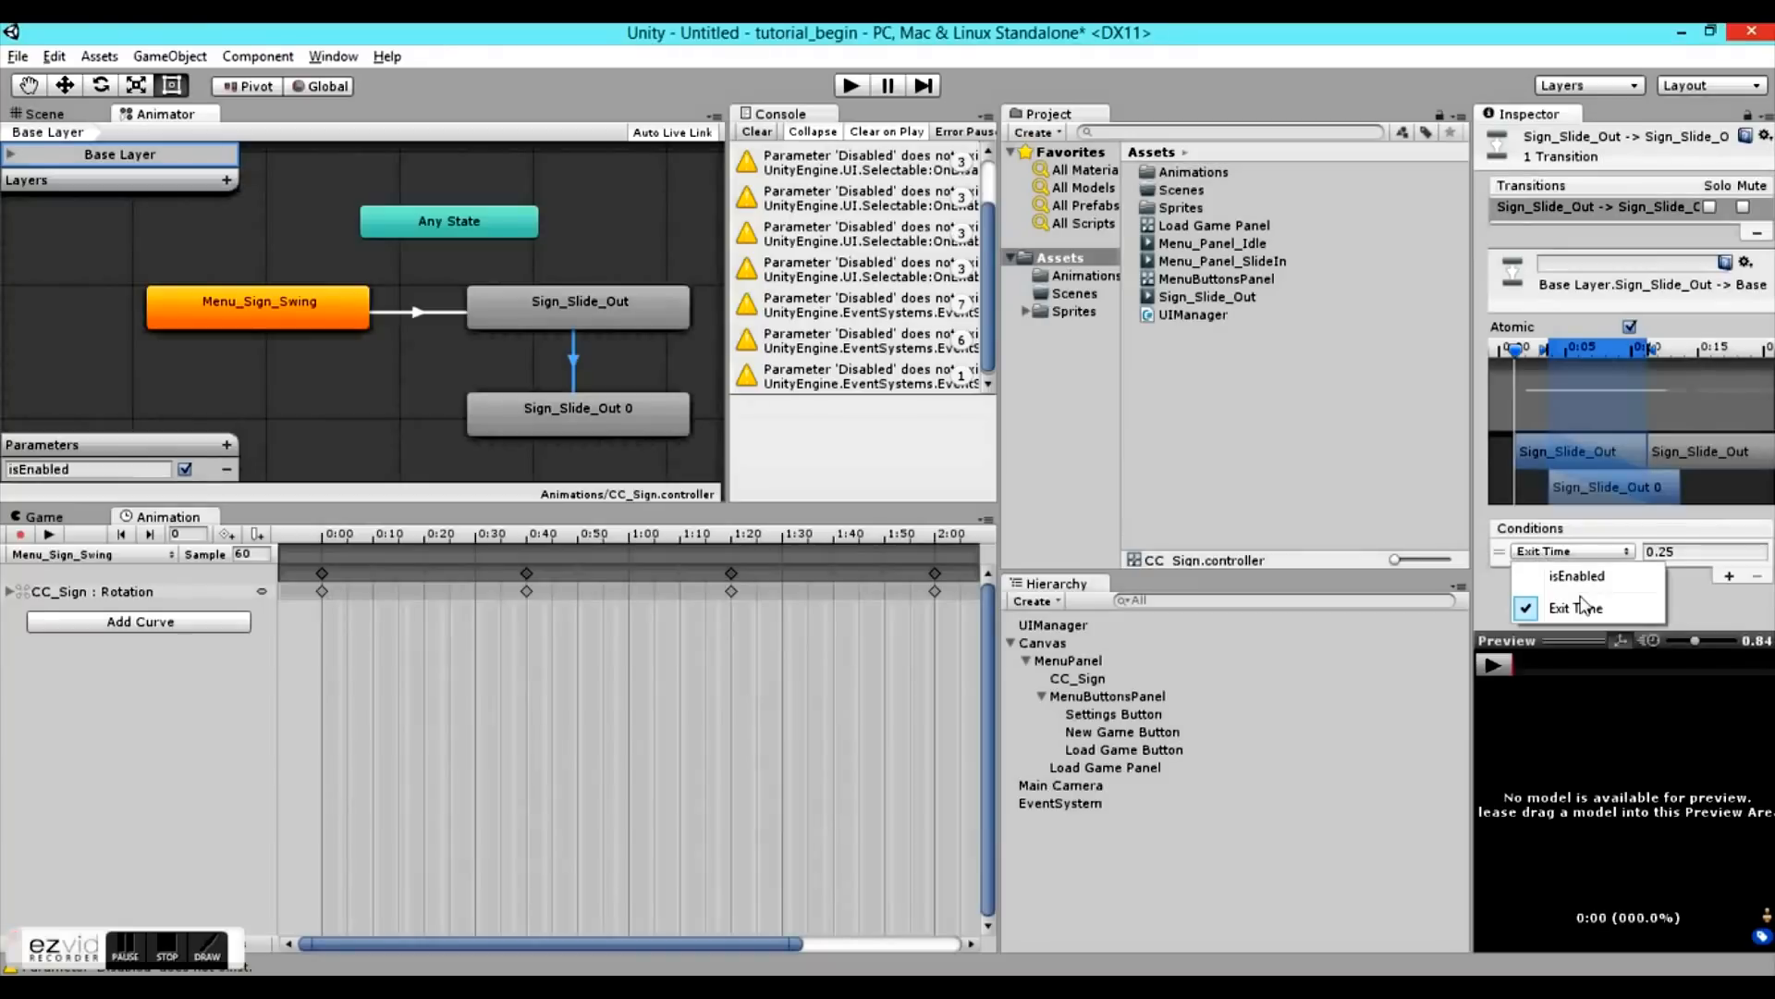
pyautogui.click(1578, 576)
pyautogui.click(1704, 551)
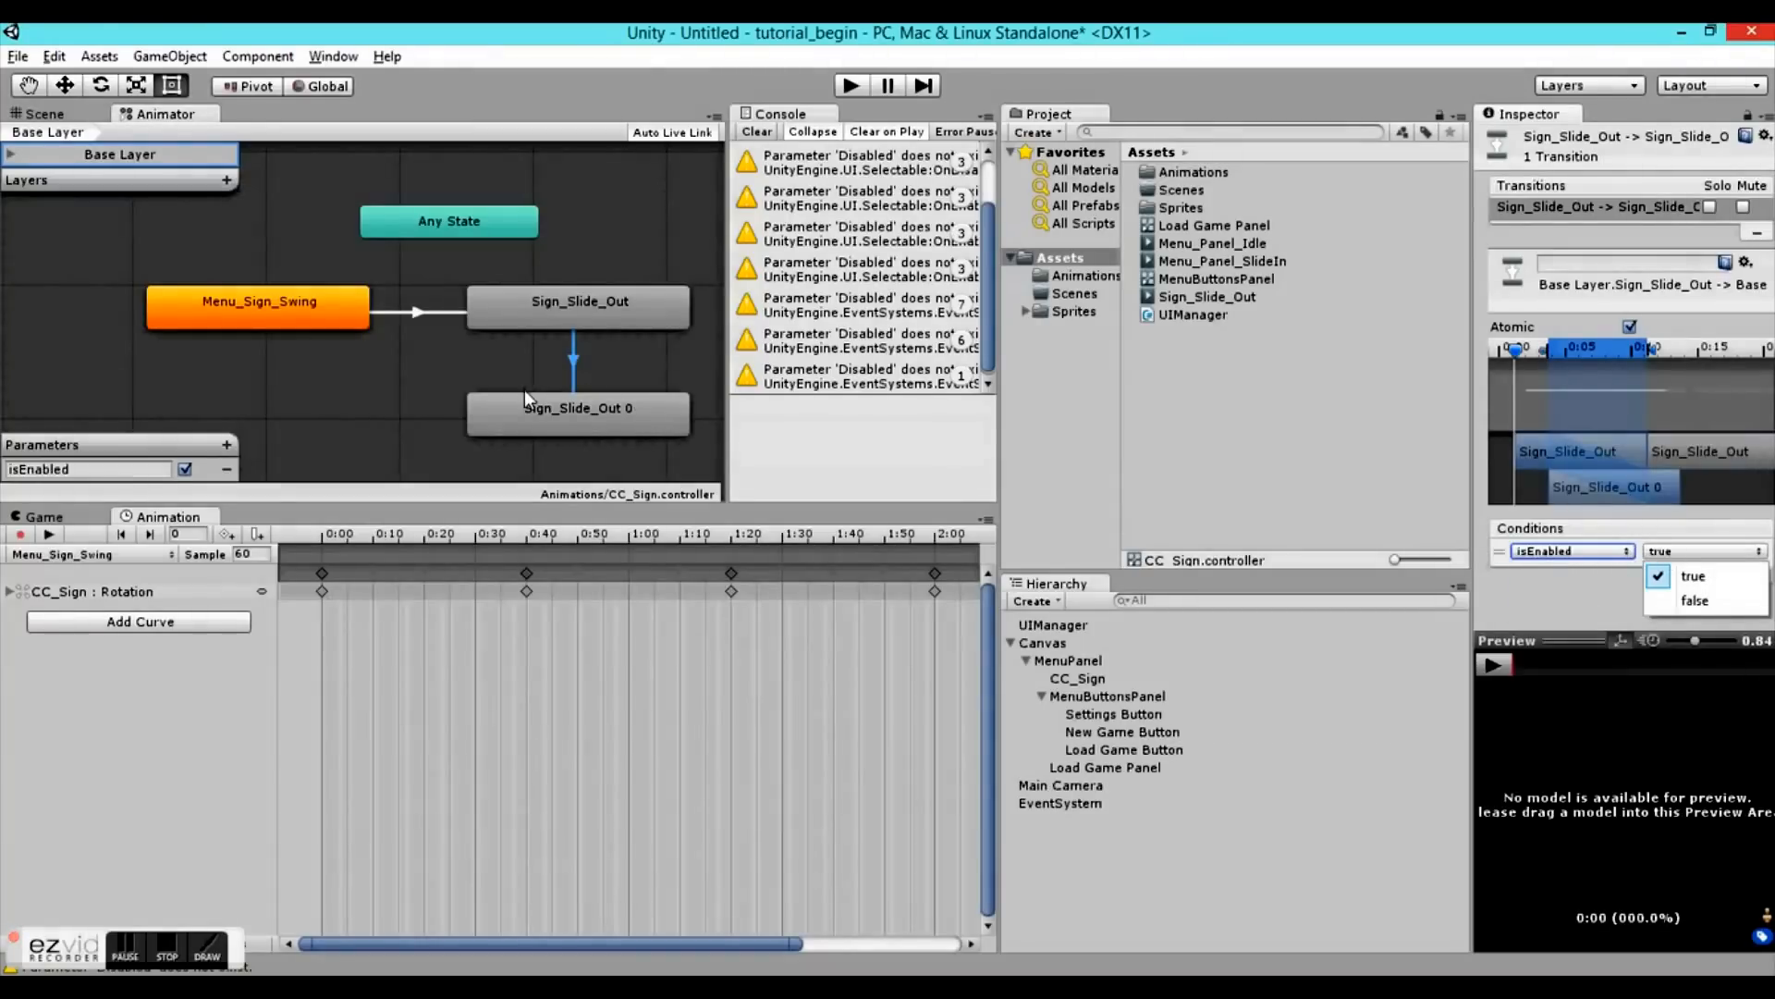
# - Create a transition from Sign_Slide_Out 0 back to Menu_Sign_Swing with the condition isEnabled true
pyautogui.rightClick(612, 414)
pyautogui.click(650, 426)
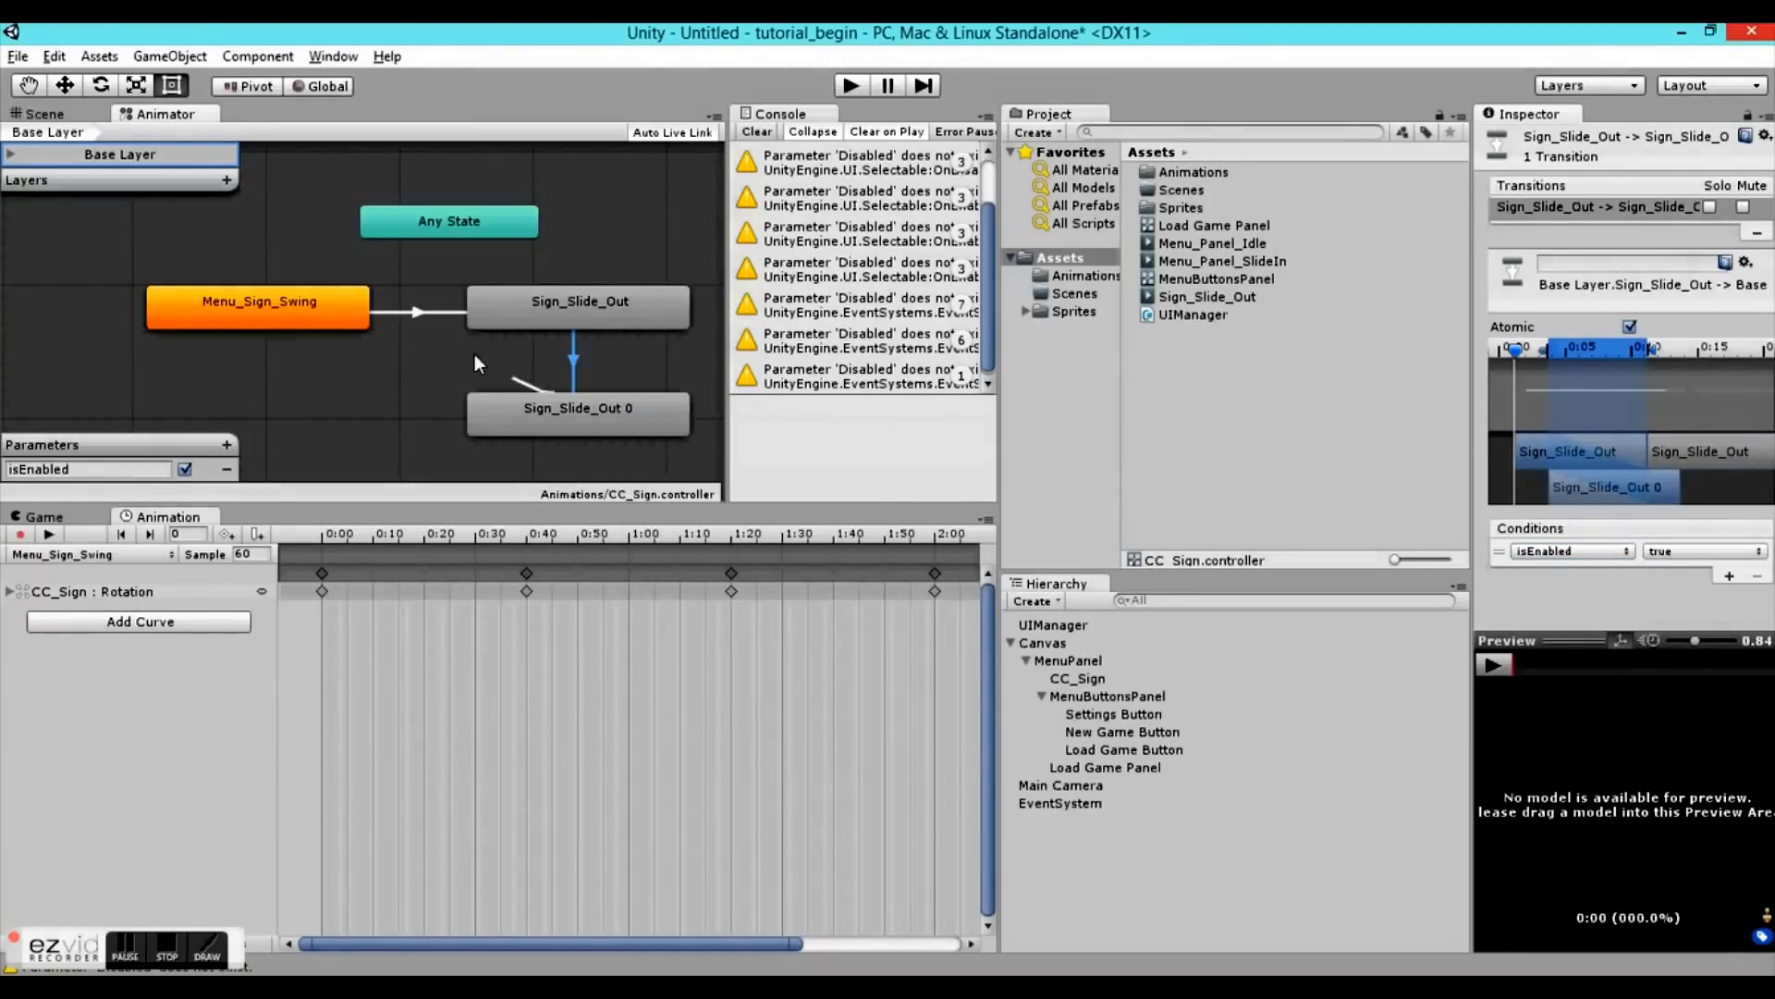
pyautogui.click(275, 305)
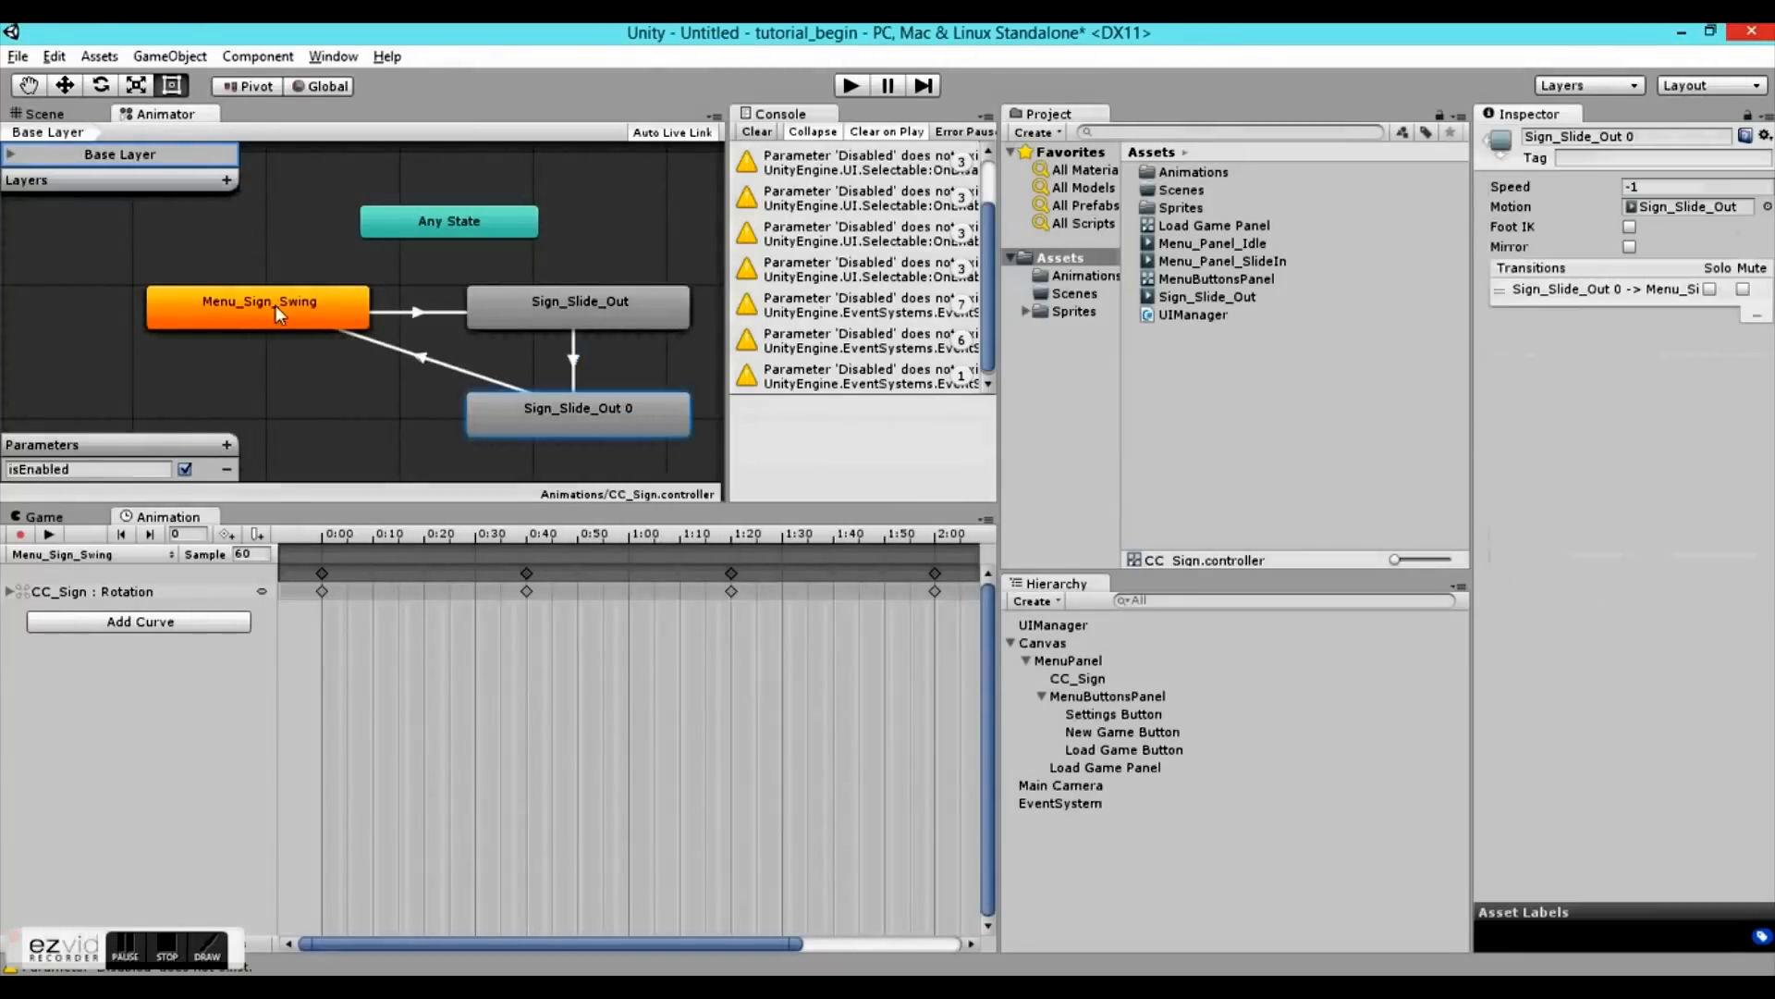
pyautogui.click(389, 352)
pyautogui.click(1572, 552)
pyautogui.click(1585, 578)
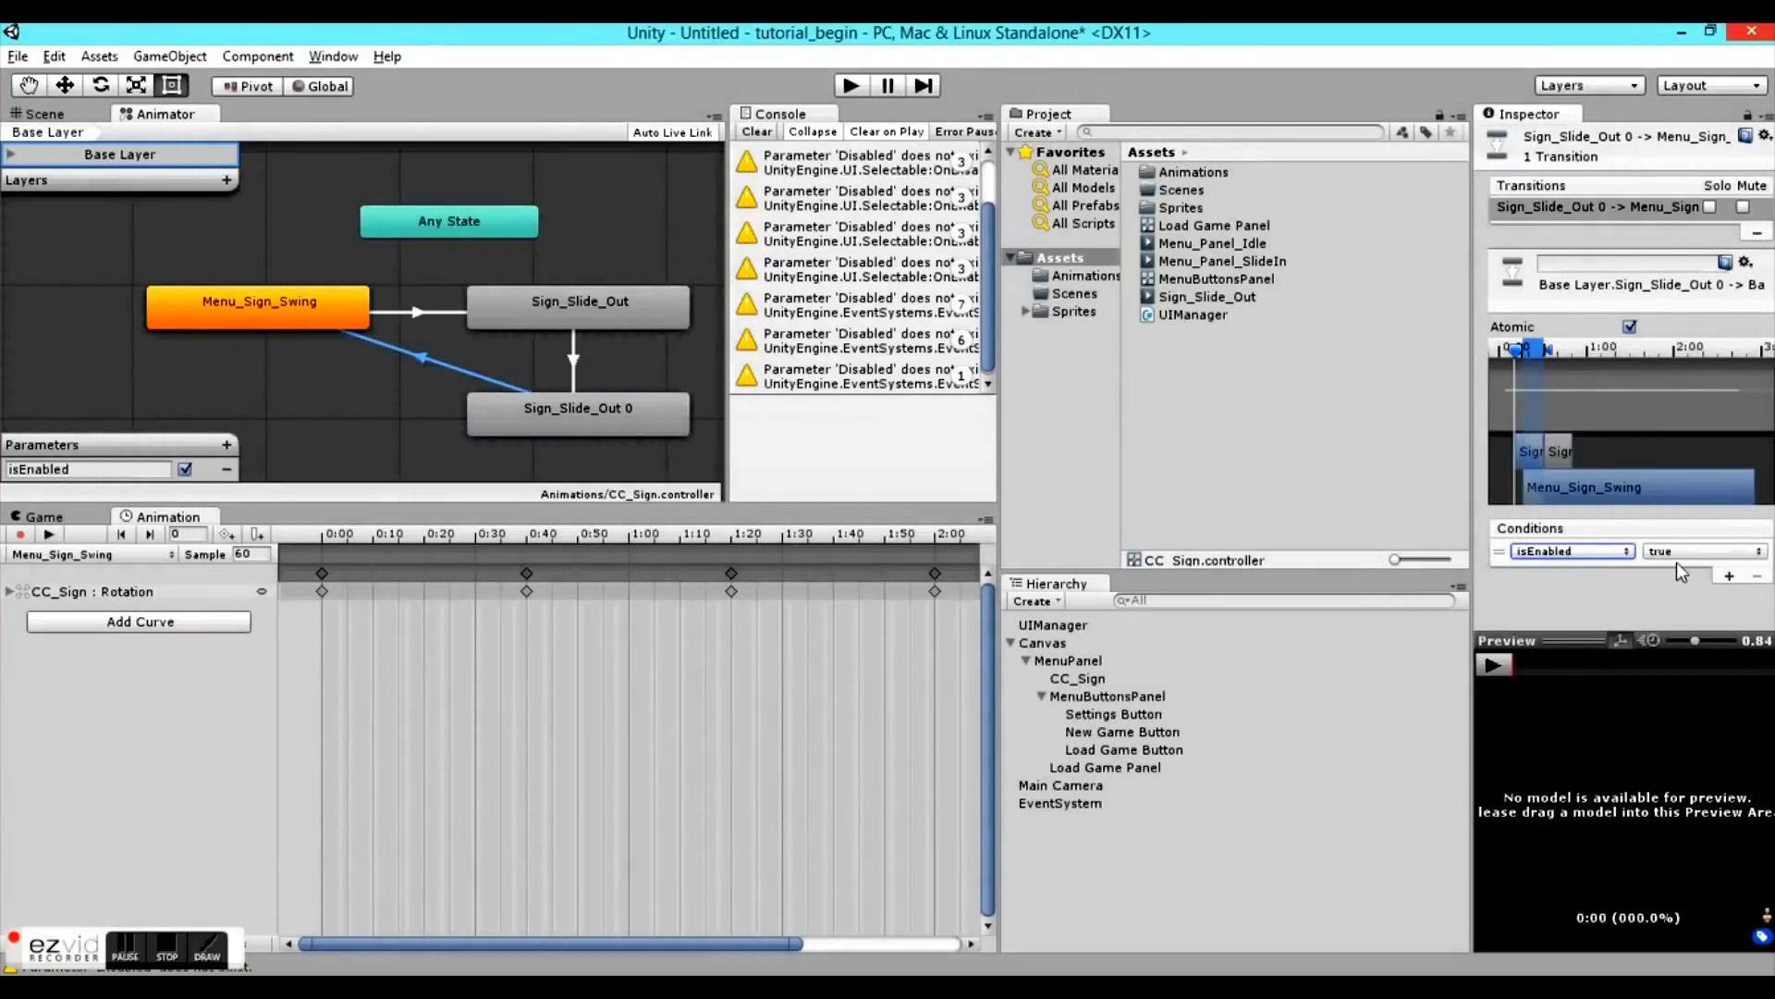
pyautogui.click(634, 302)
pyautogui.click(567, 412)
pyautogui.click(307, 318)
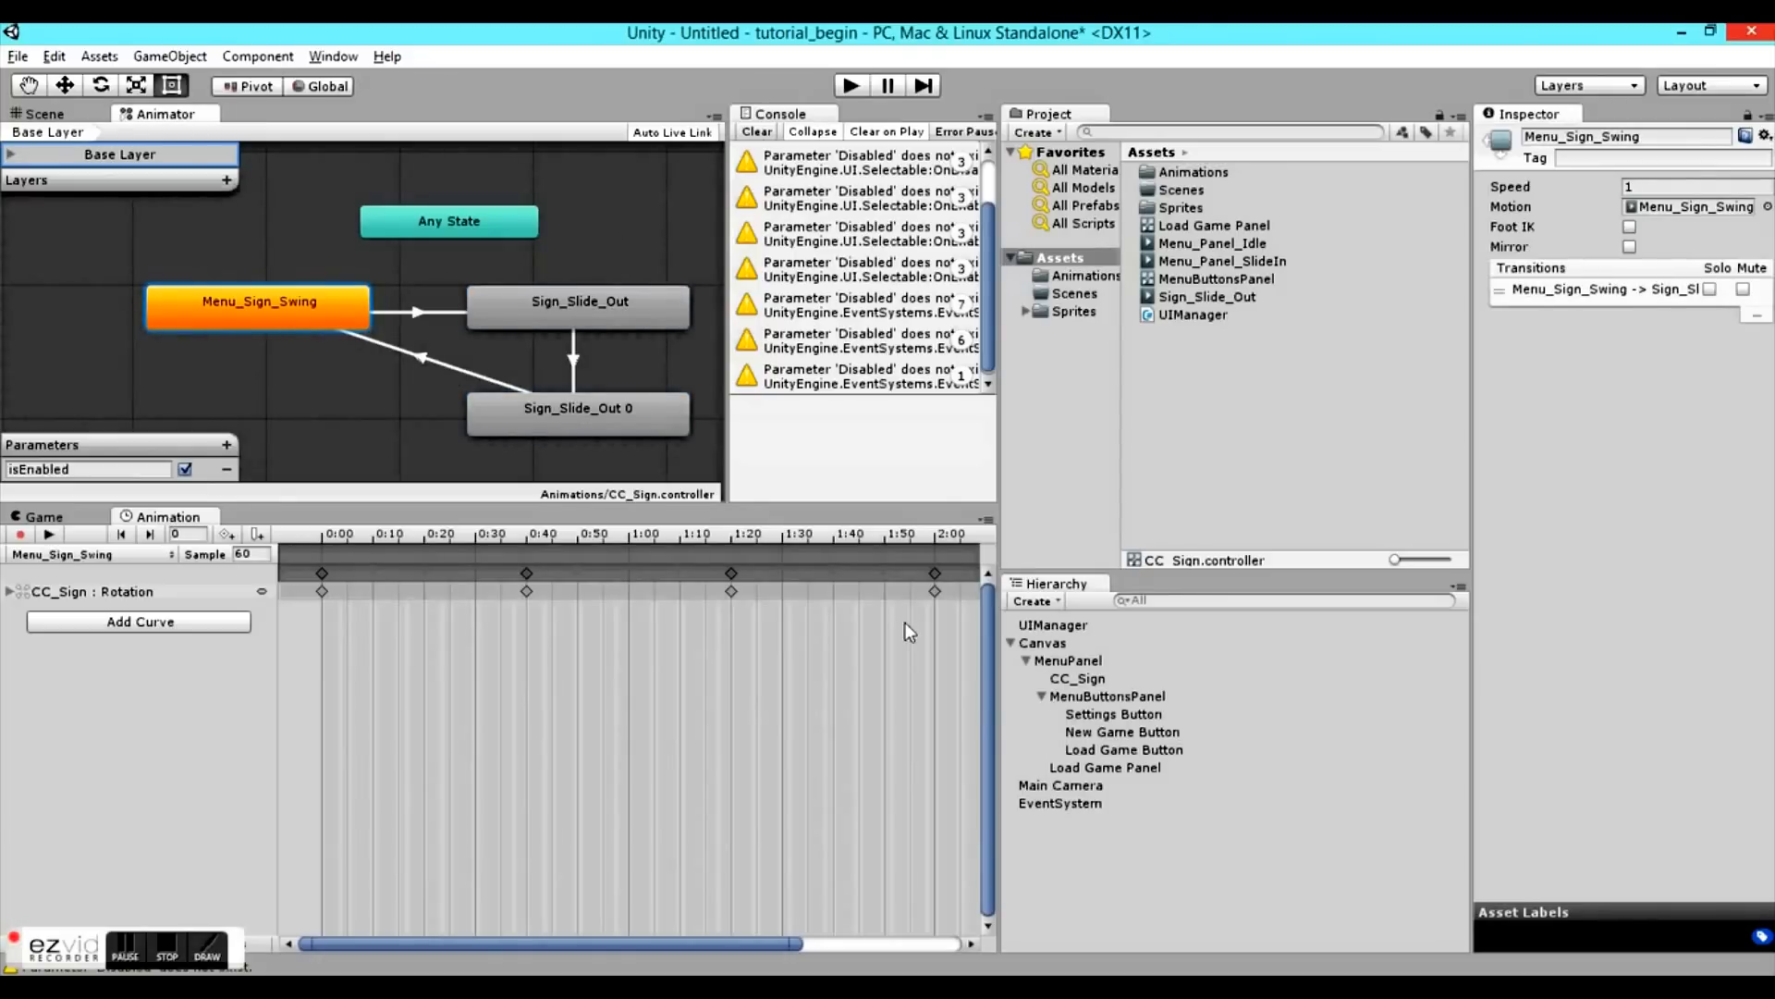
# - Add a second On Click event to the Load Game Button and assign the UIManager object to it
pyautogui.click(1102, 752)
pyautogui.scroll(-8, 1556, 376)
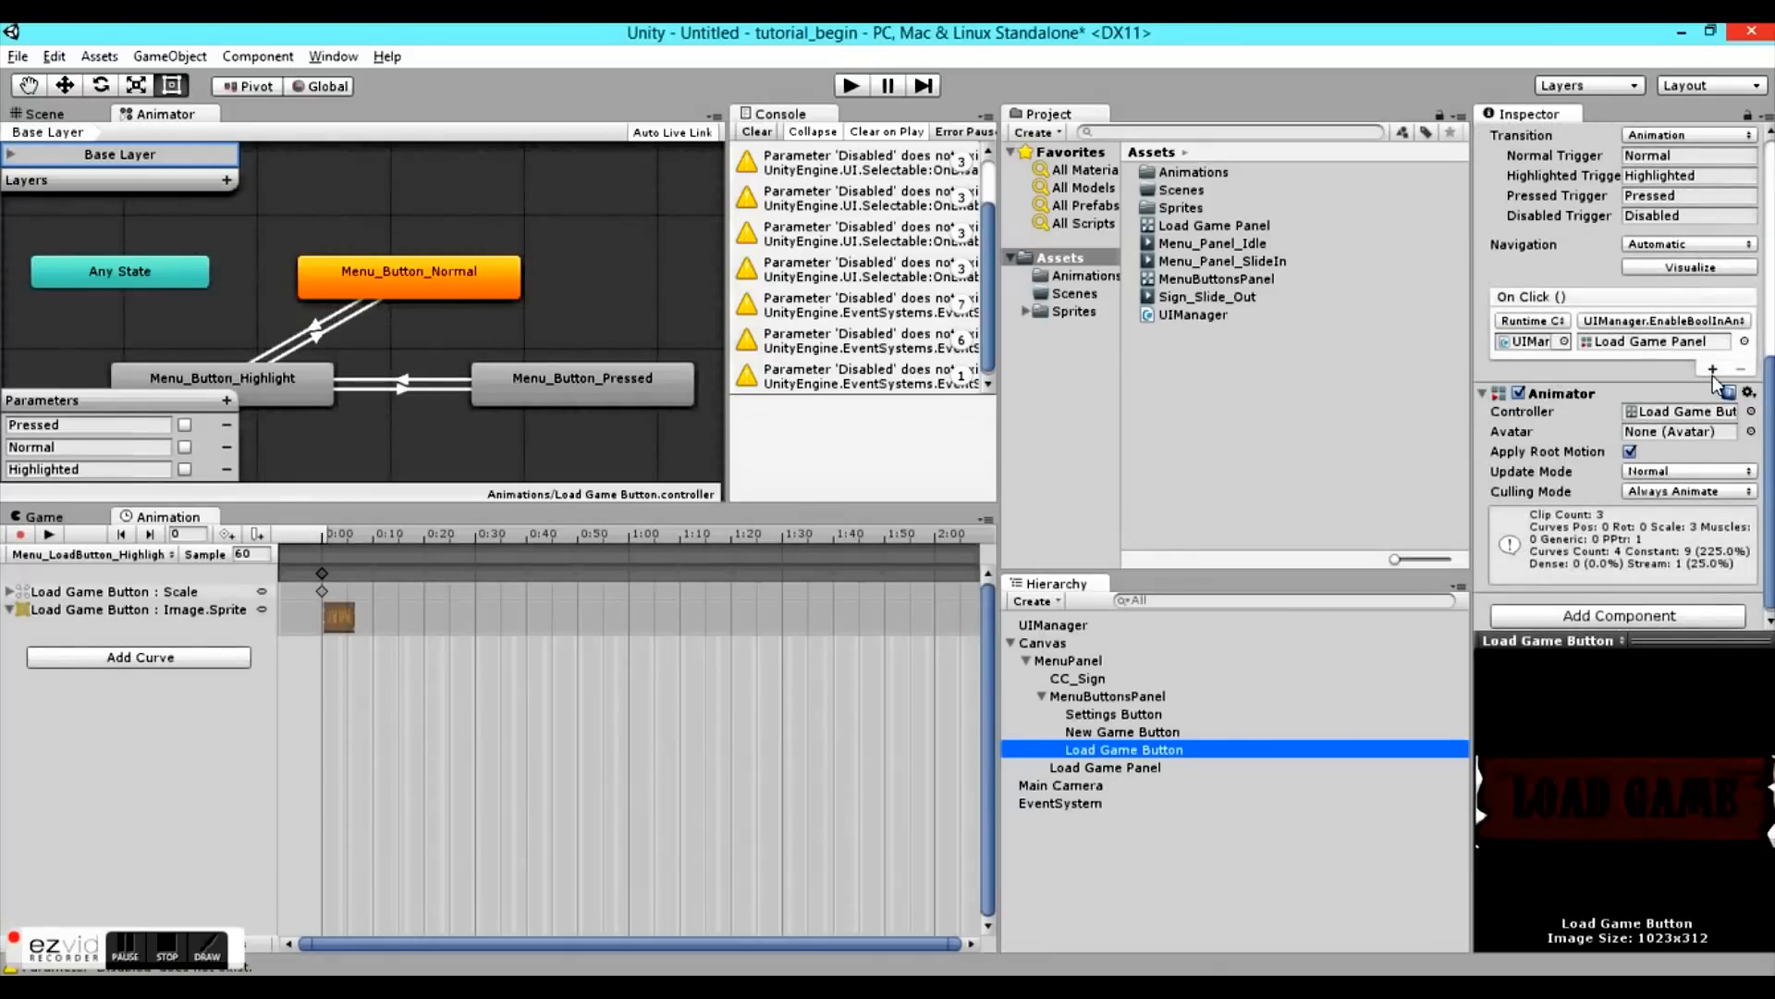
pyautogui.click(1712, 373)
pyautogui.click(1712, 370)
pyautogui.moveTo(1053, 626); pyautogui.dragTo(1527, 389)
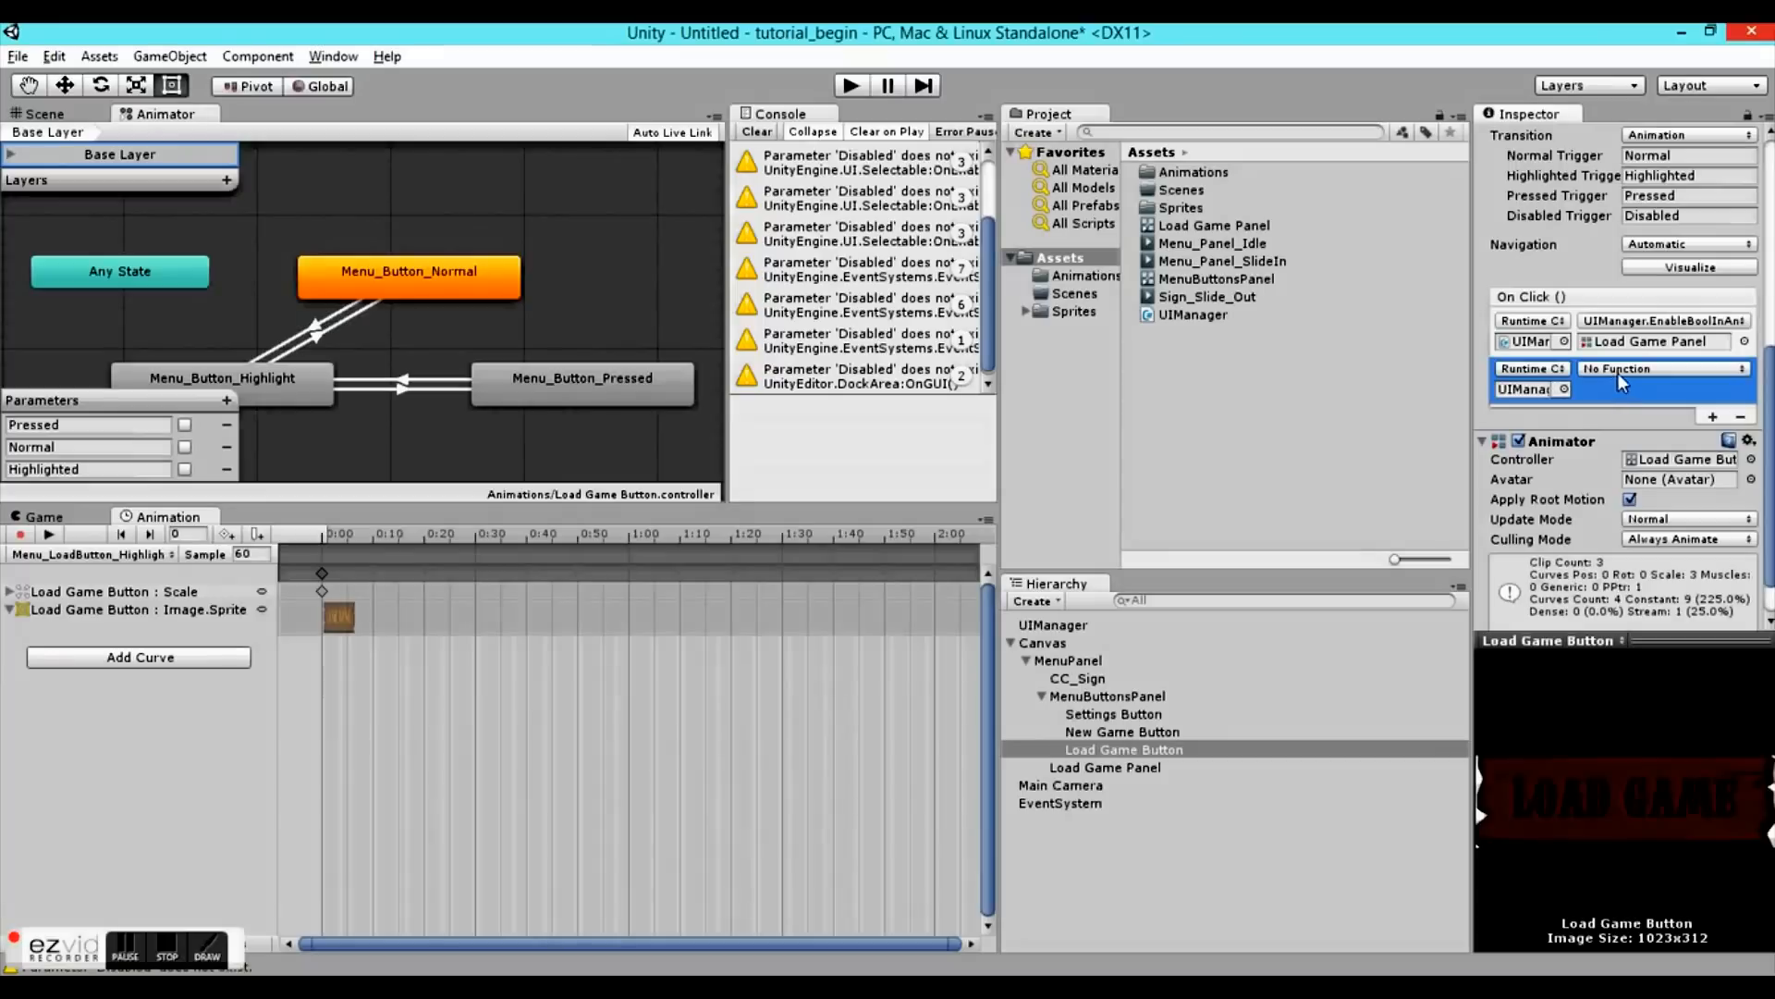
# - Set the new On Click event's function to UIManager.DisableBoolInAnimator with CC_Sign as its animator argument
pyautogui.click(1620, 374)
pyautogui.moveTo(1628, 477)
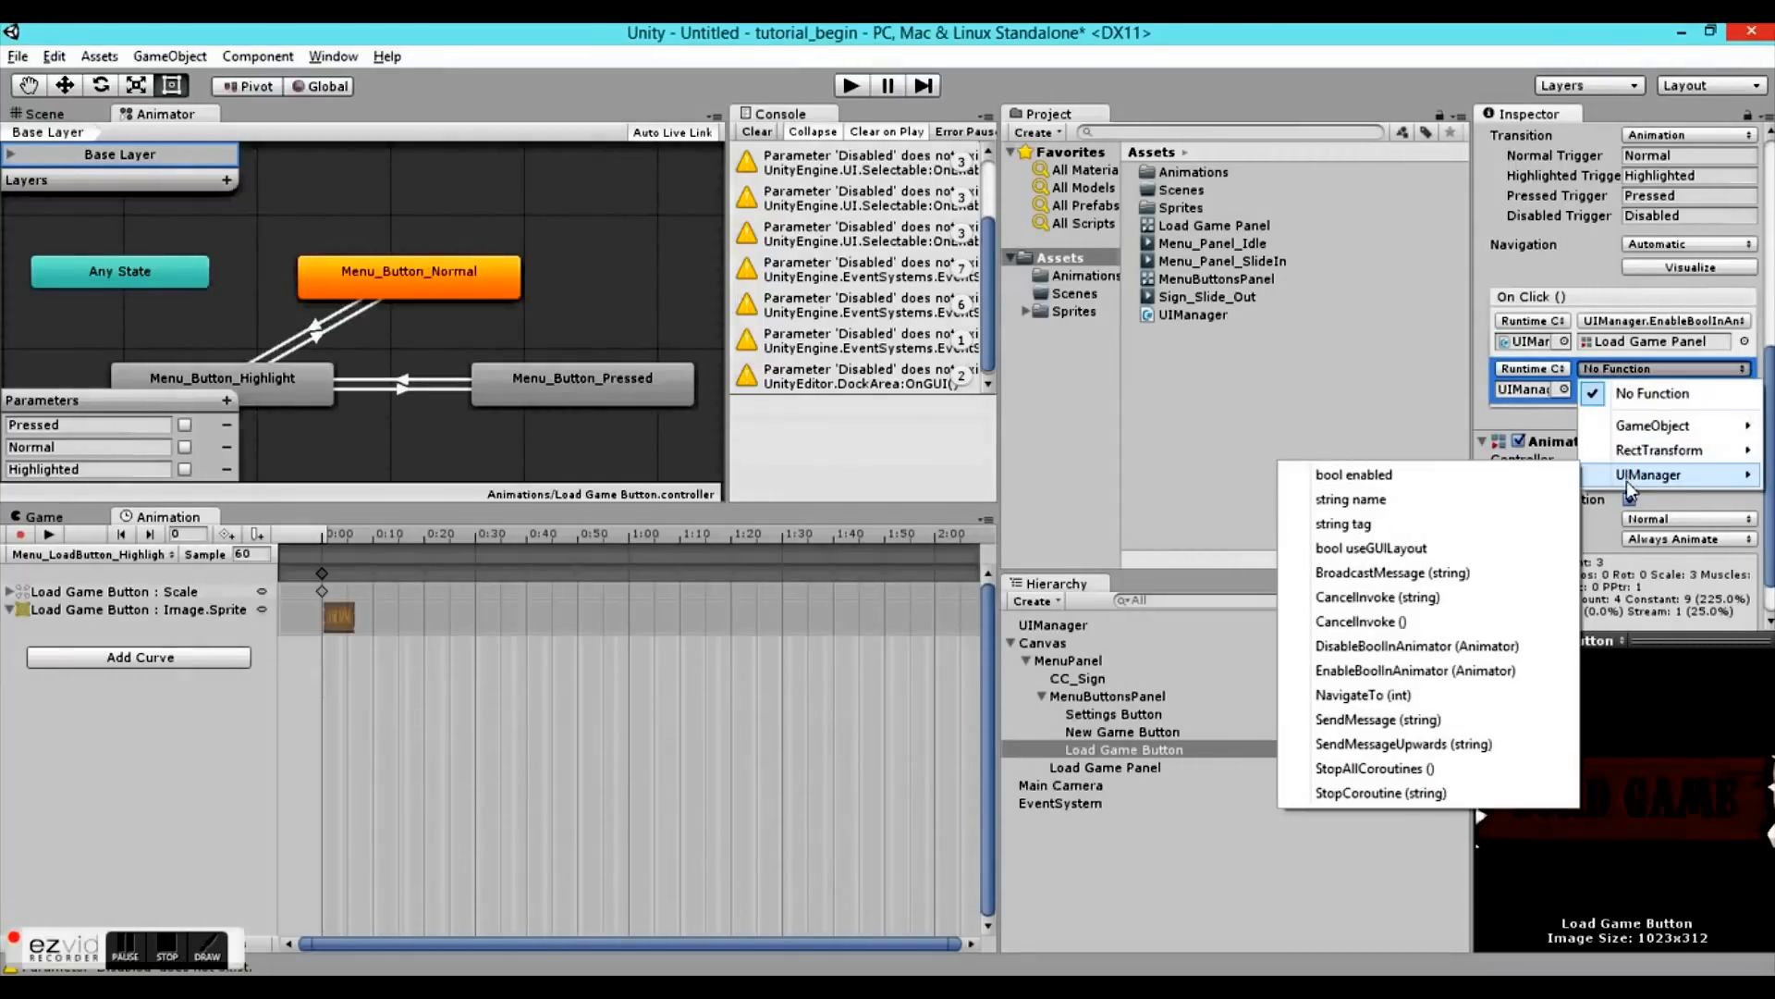
pyautogui.click(1383, 647)
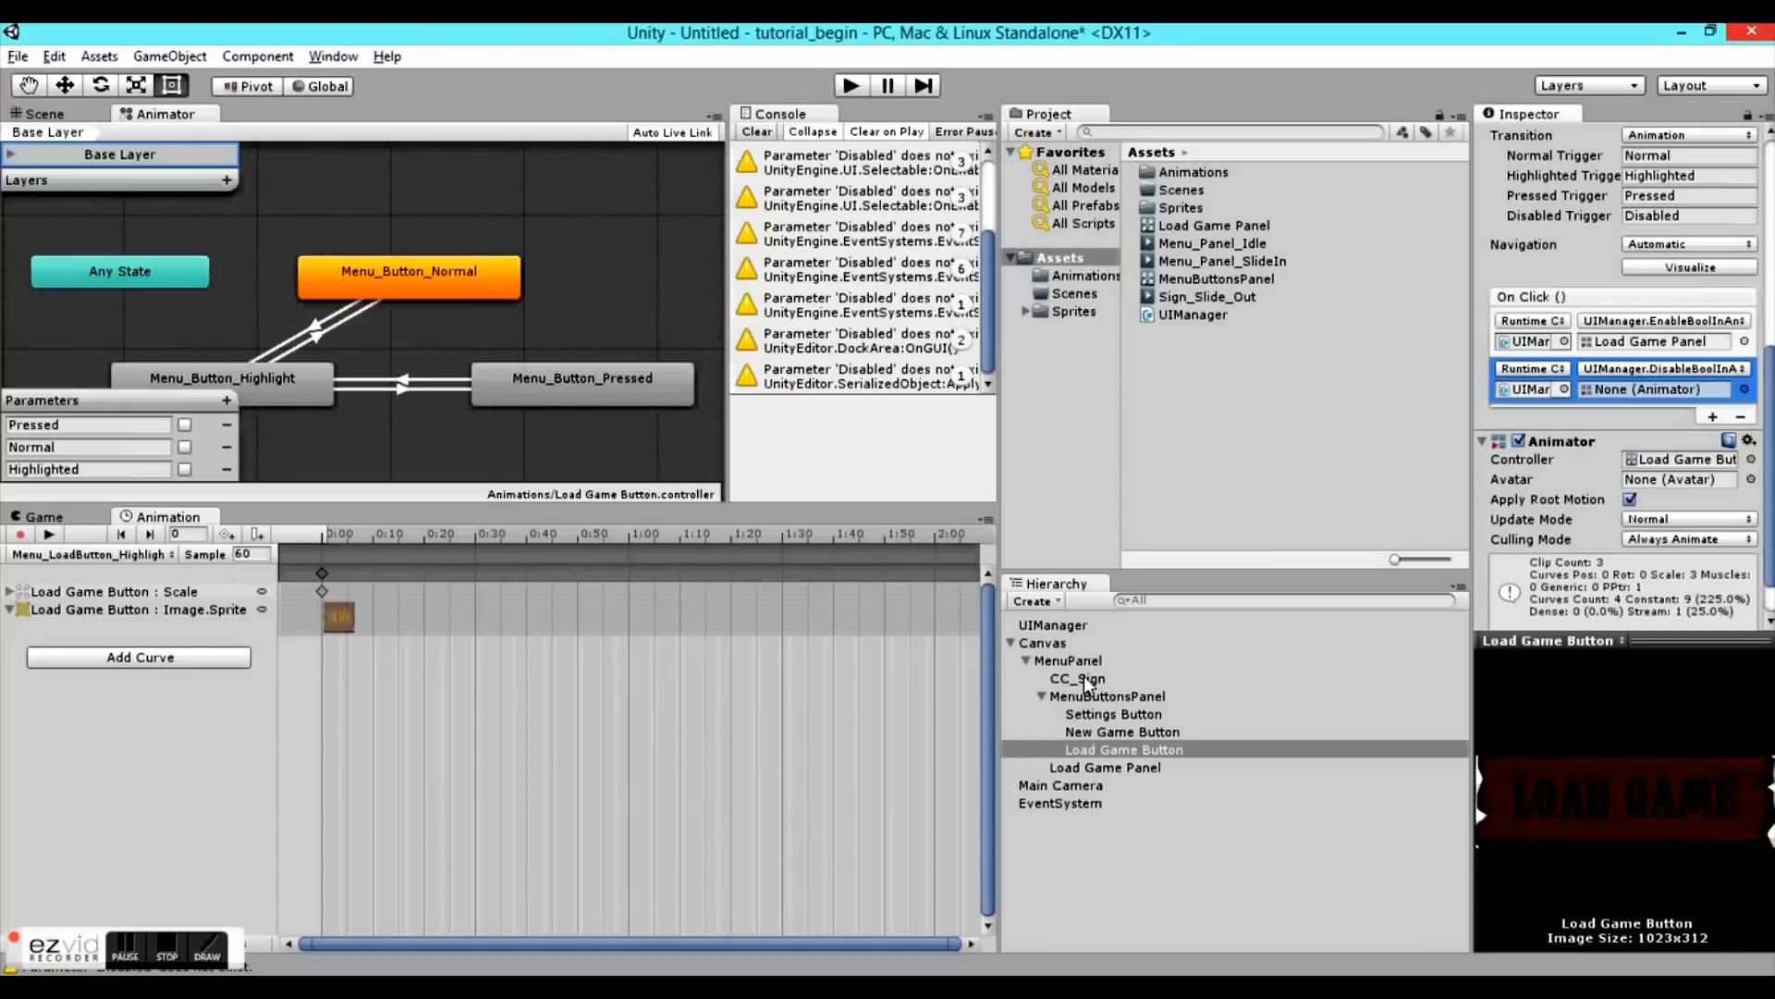
pyautogui.moveTo(1087, 684); pyautogui.dragTo(1651, 407)
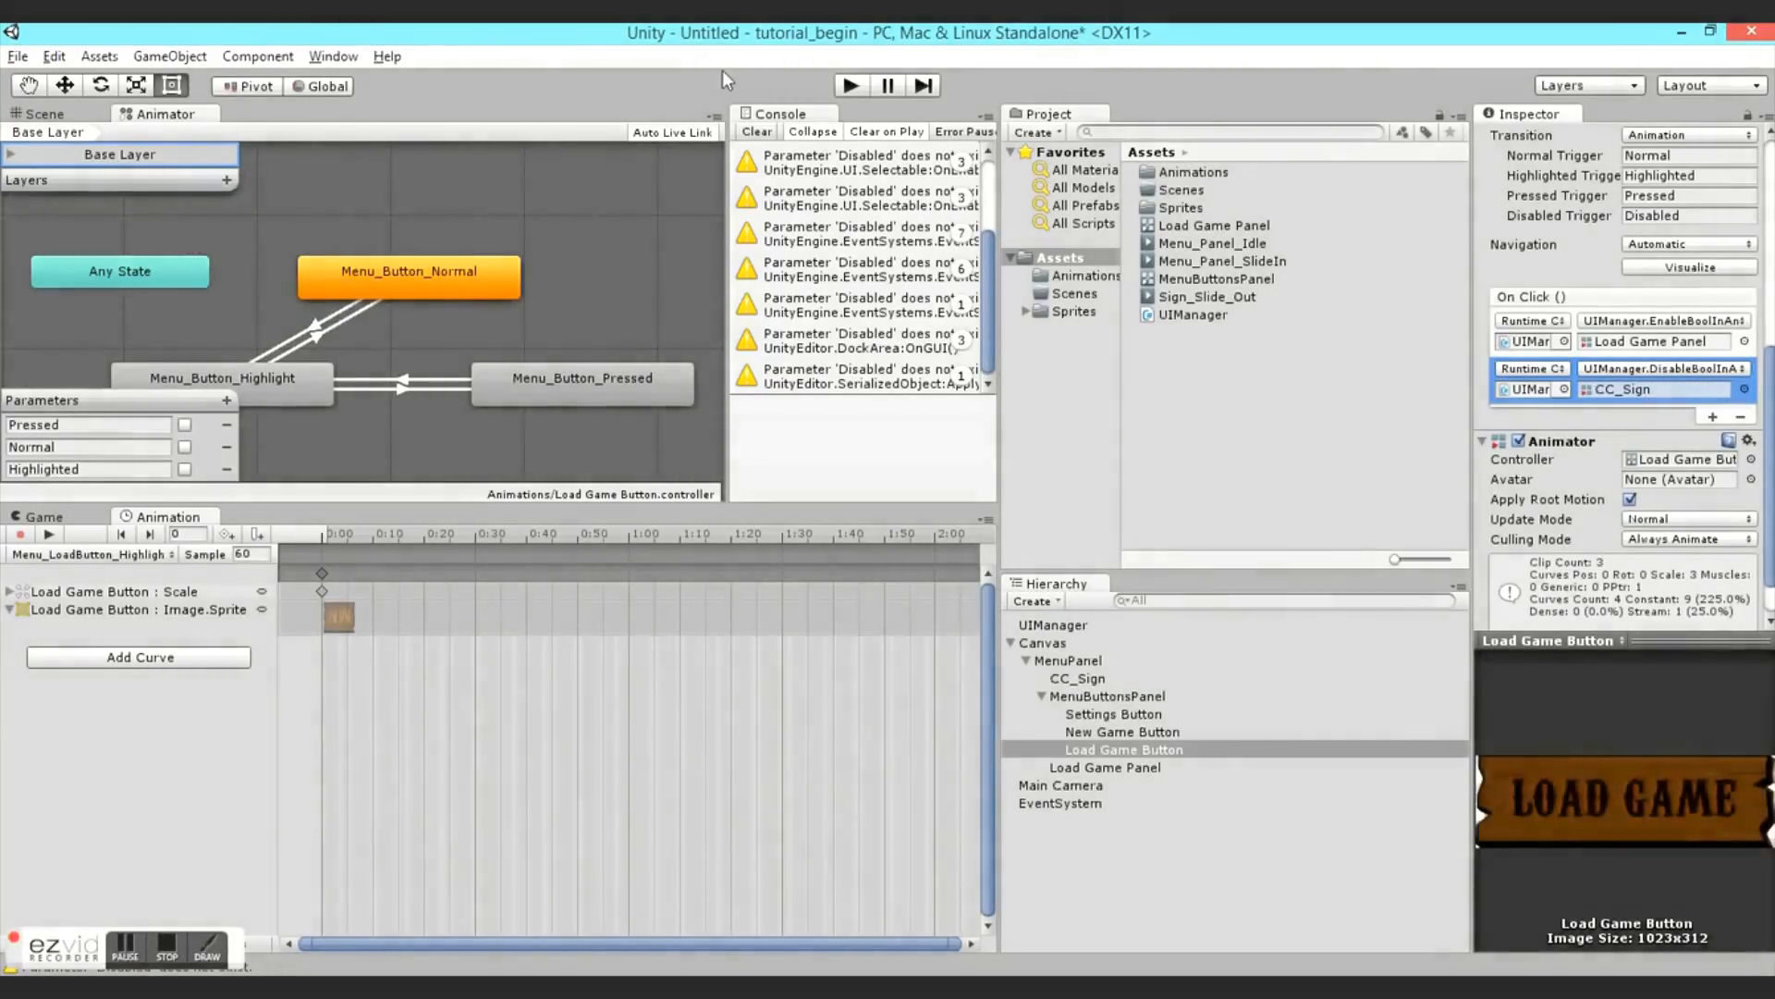
# - Play the scene, test the Load Game button's effect on the sign, and stop playback
pyautogui.click(851, 85)
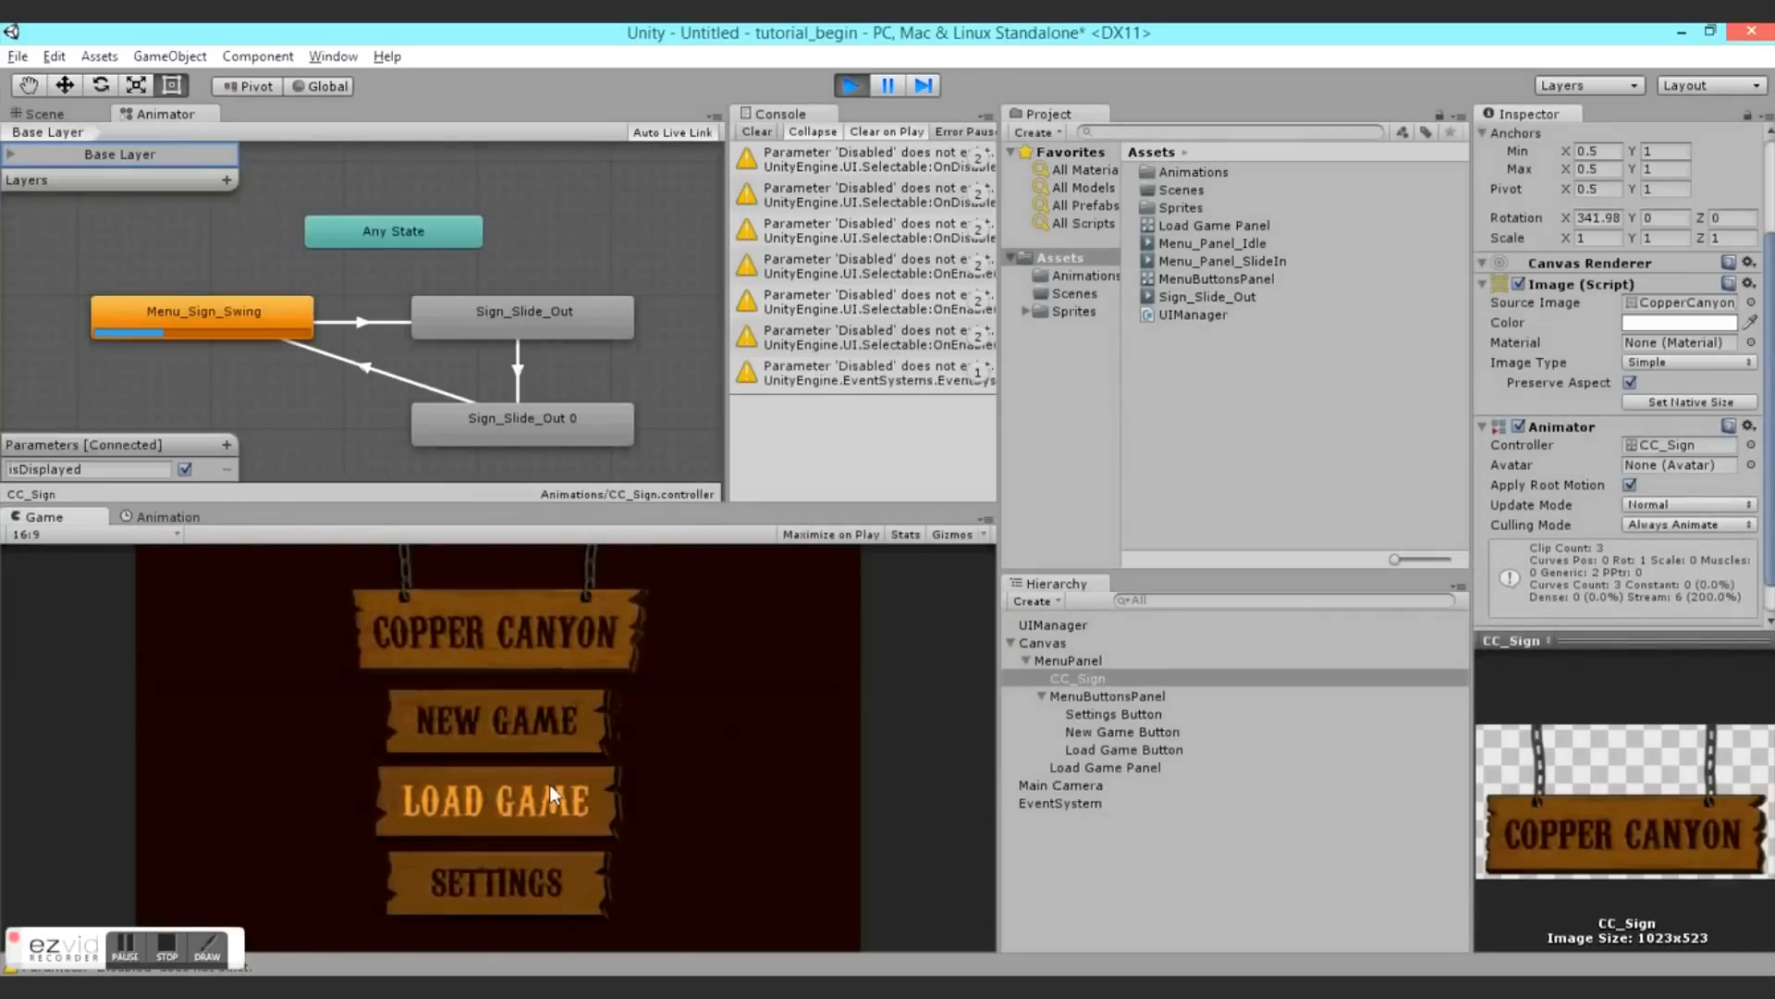
pyautogui.click(549, 784)
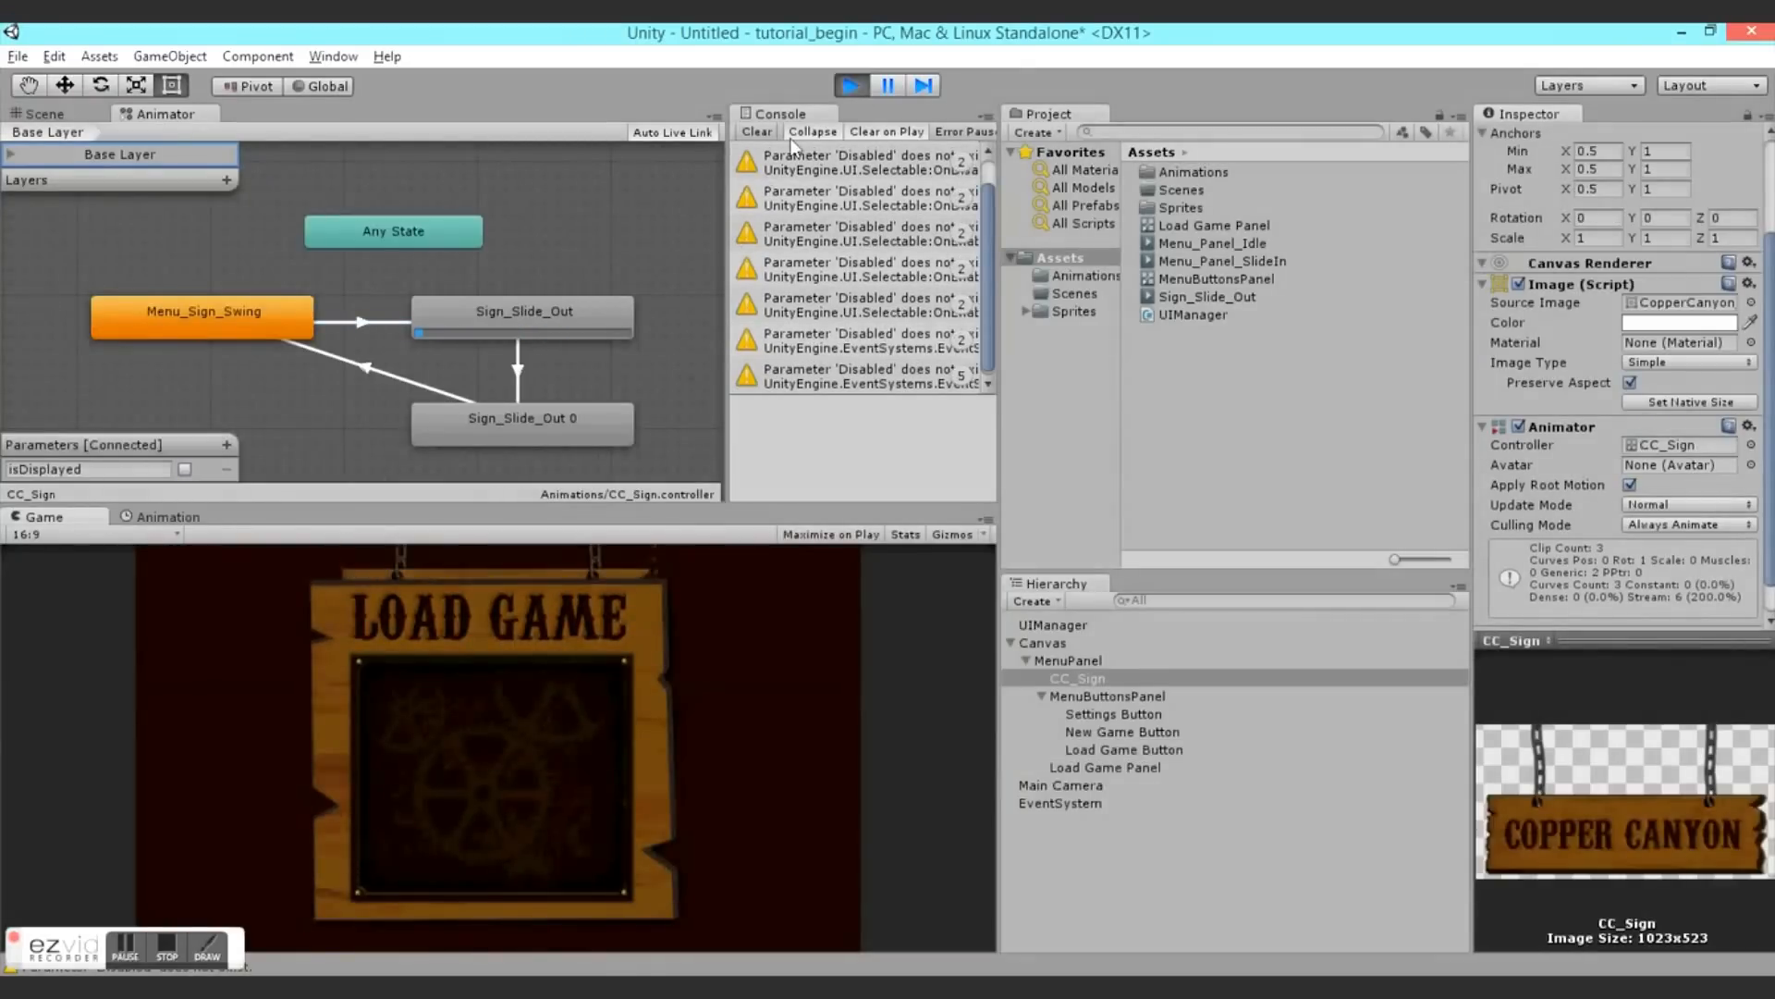
pyautogui.click(851, 85)
# - Turn off Loop Time for the Sign_Slide_Out clip and test the Load Game button again in play mode
pyautogui.click(529, 310)
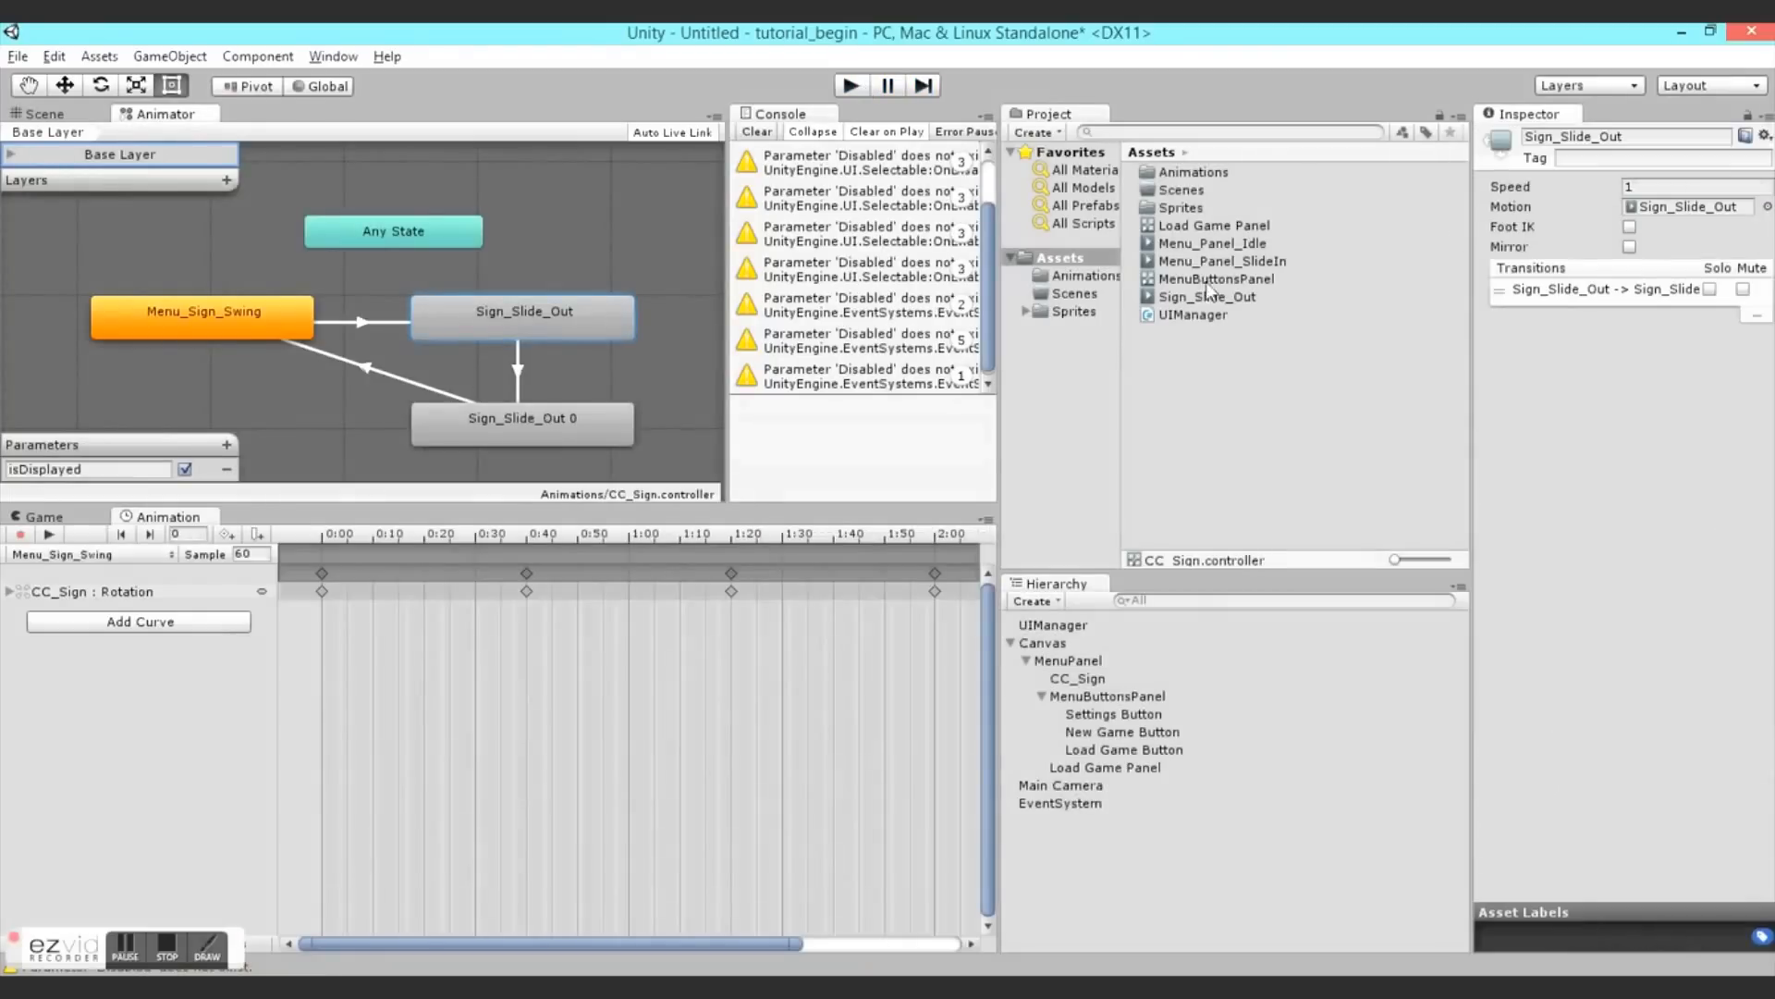
pyautogui.doubleClick(1671, 212)
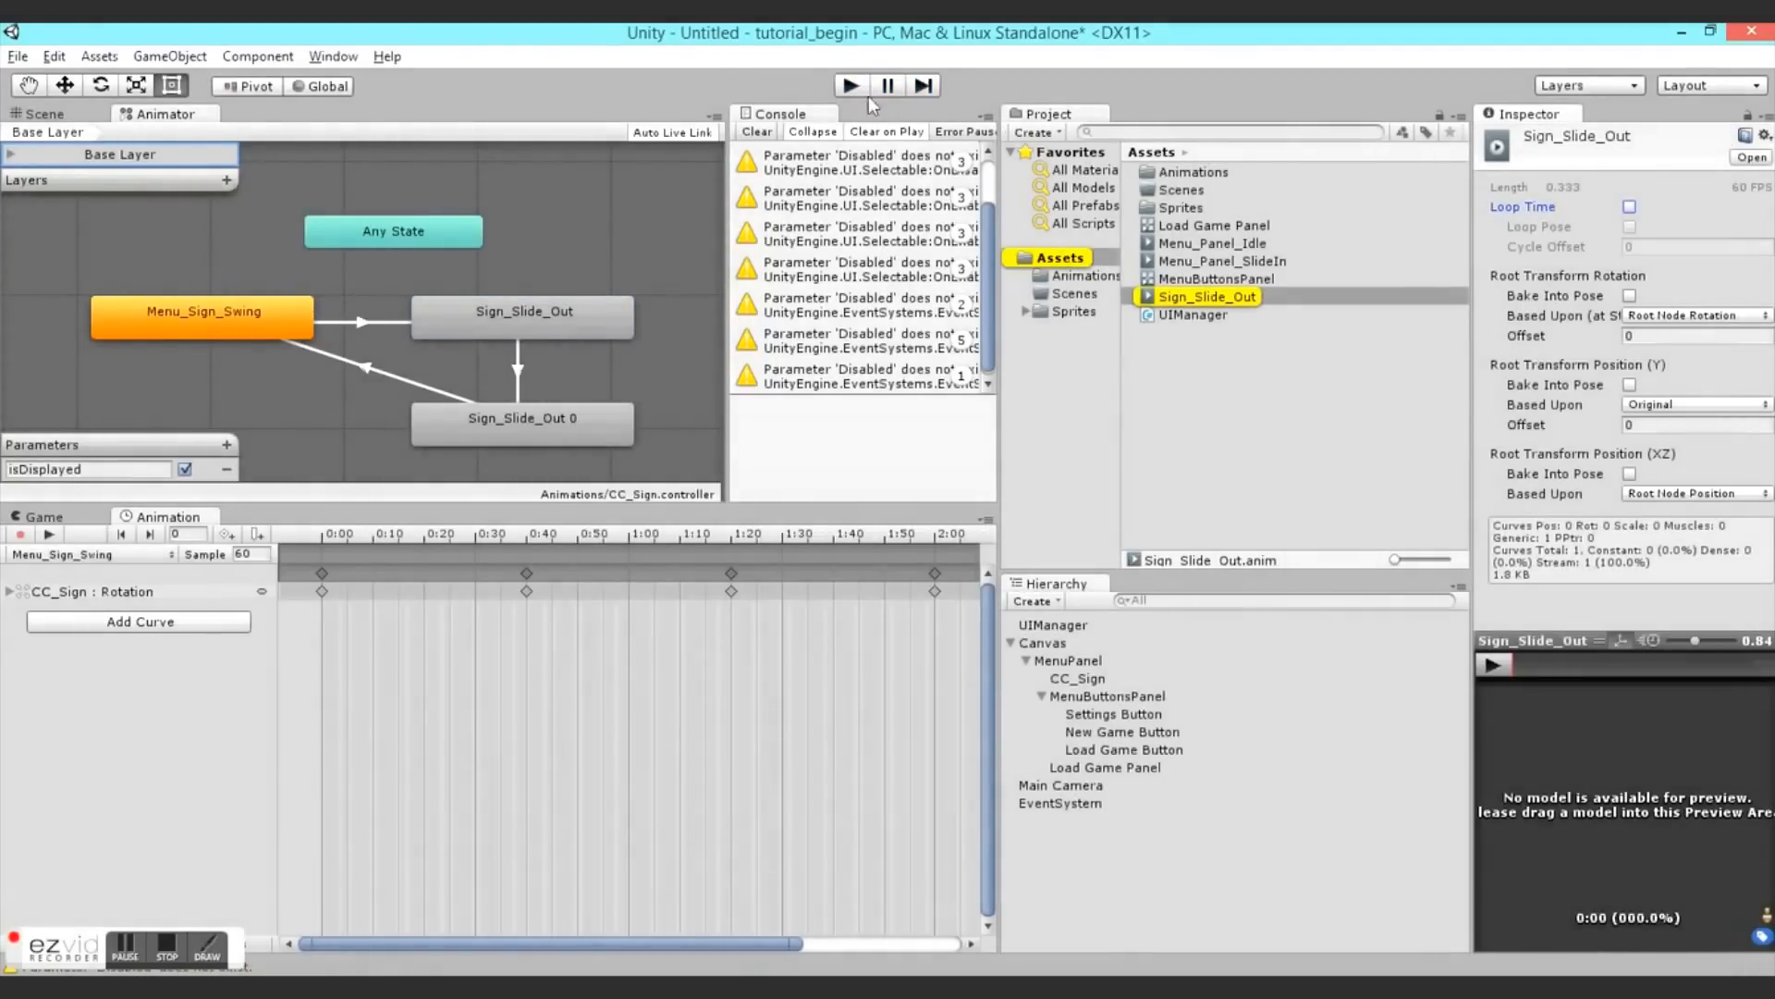
pyautogui.click(843, 88)
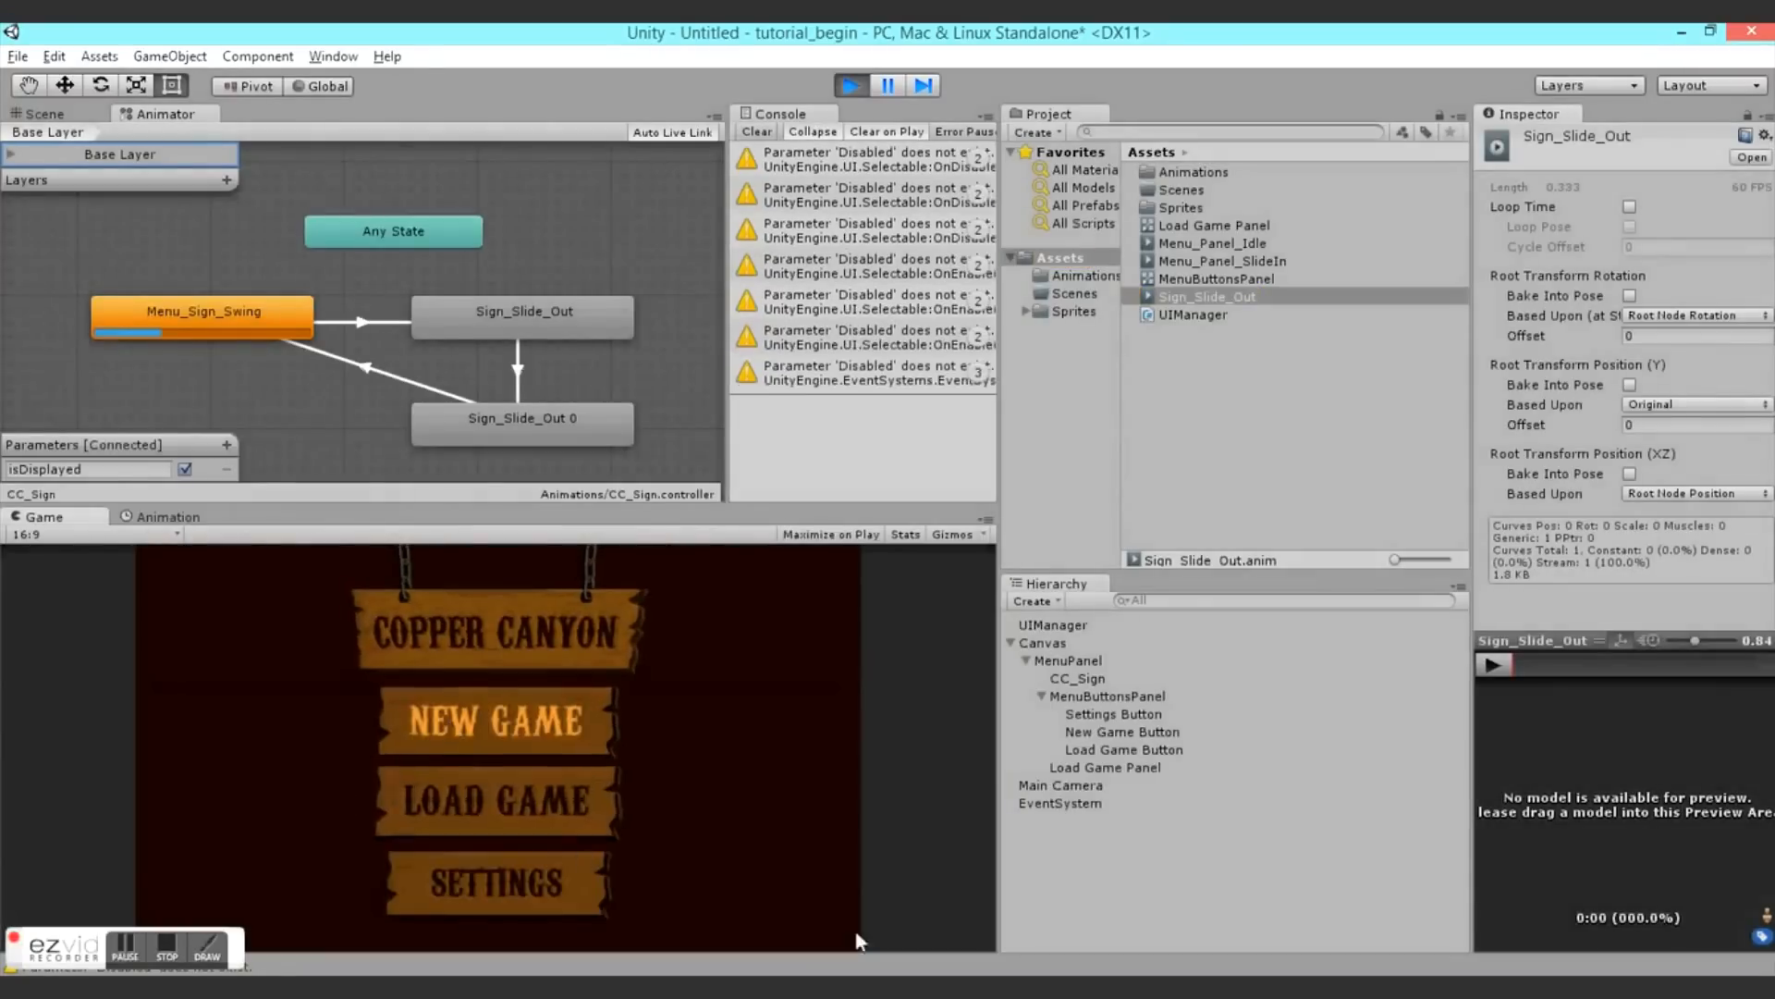
pyautogui.click(457, 807)
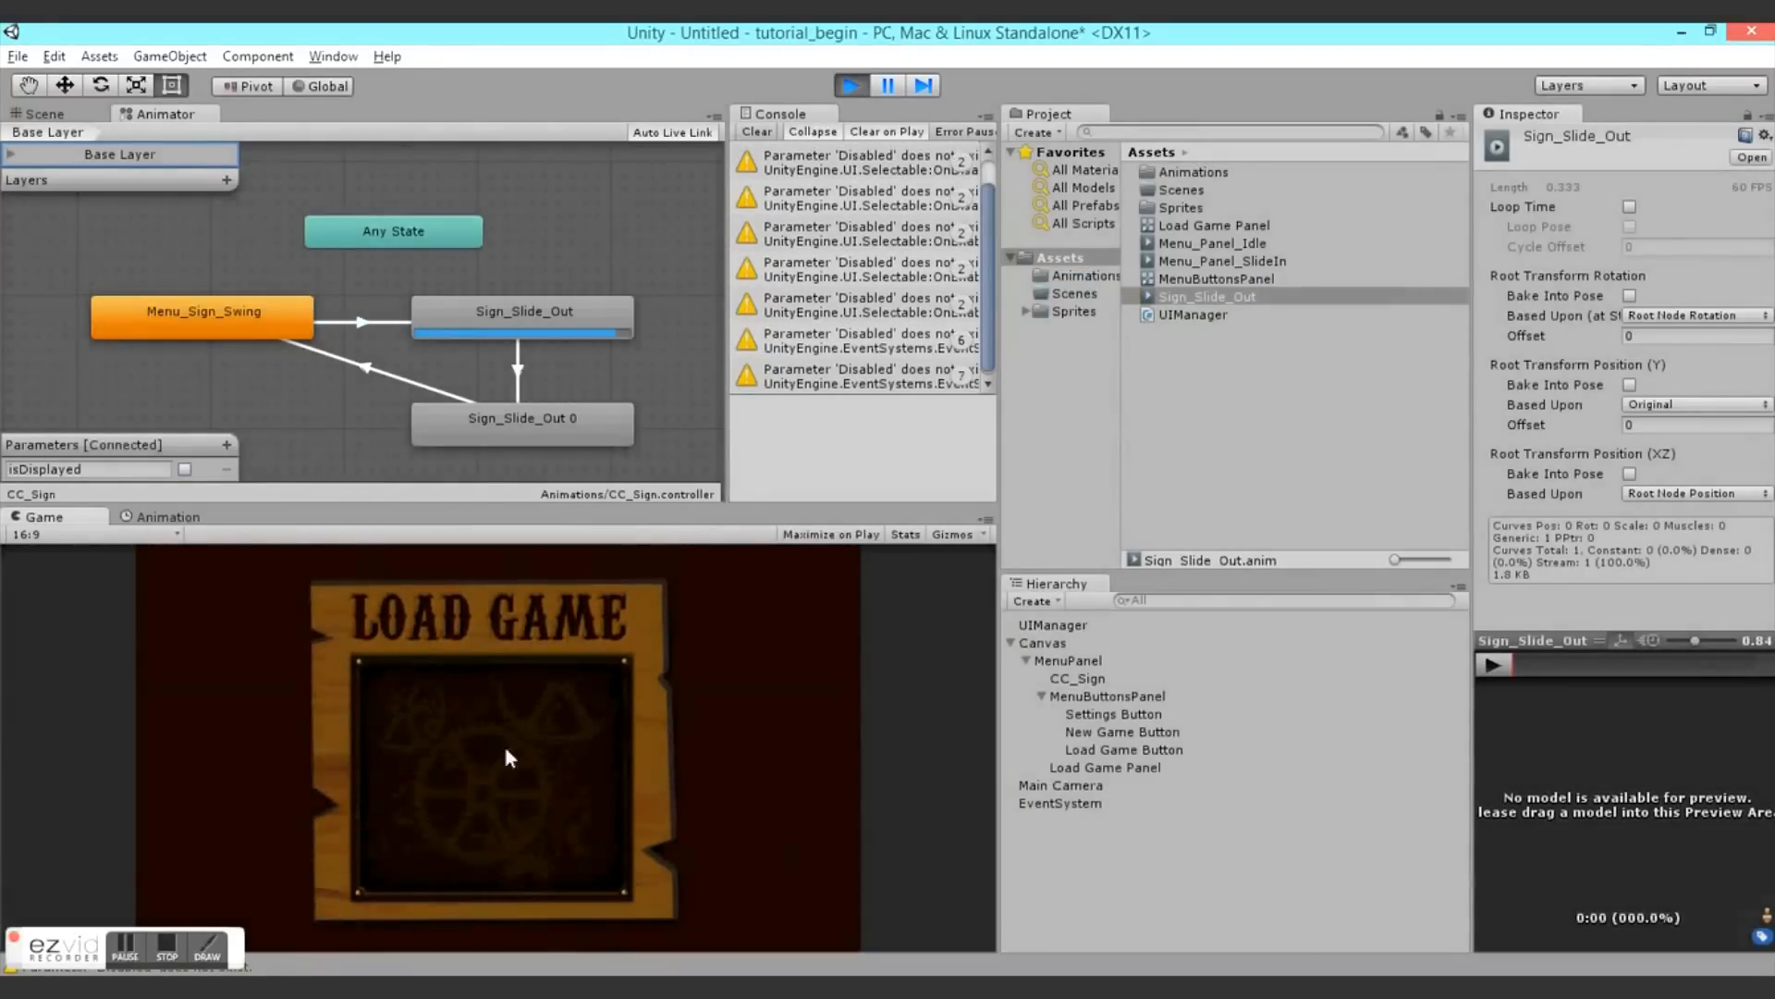
pyautogui.click(853, 86)
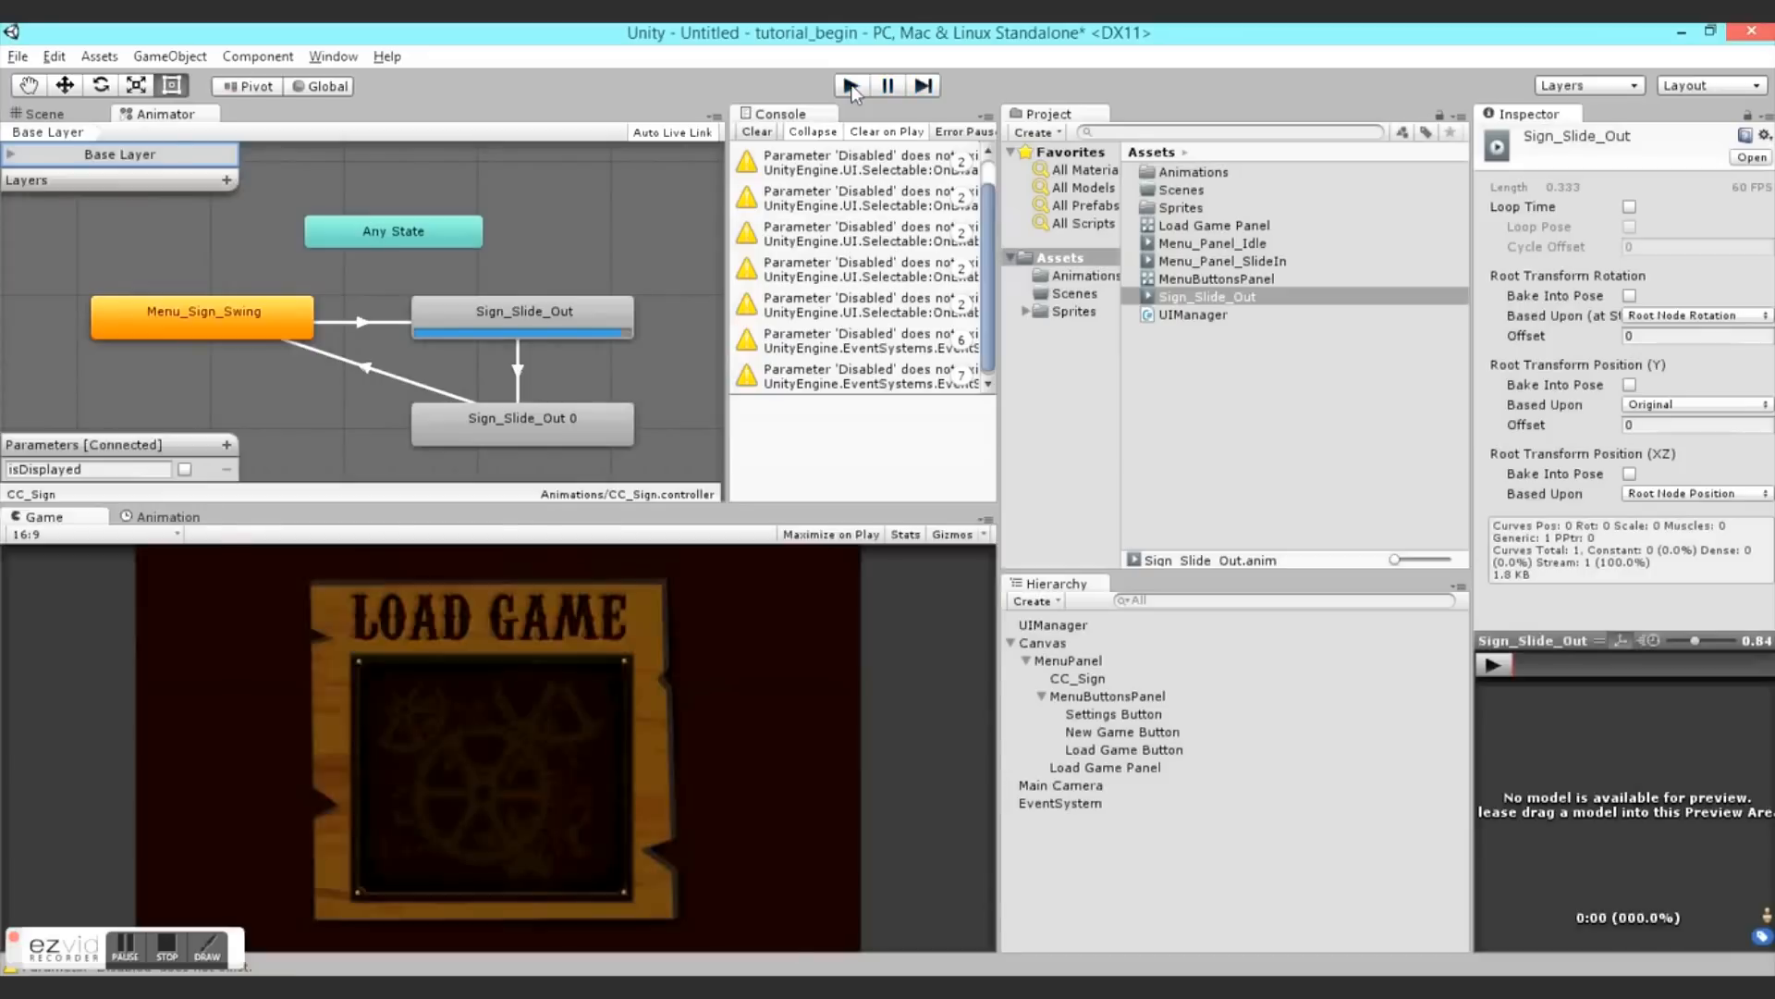
# - Add a UI Panel as a child of Load Game Panel and remove its Image component
pyautogui.click(1059, 766)
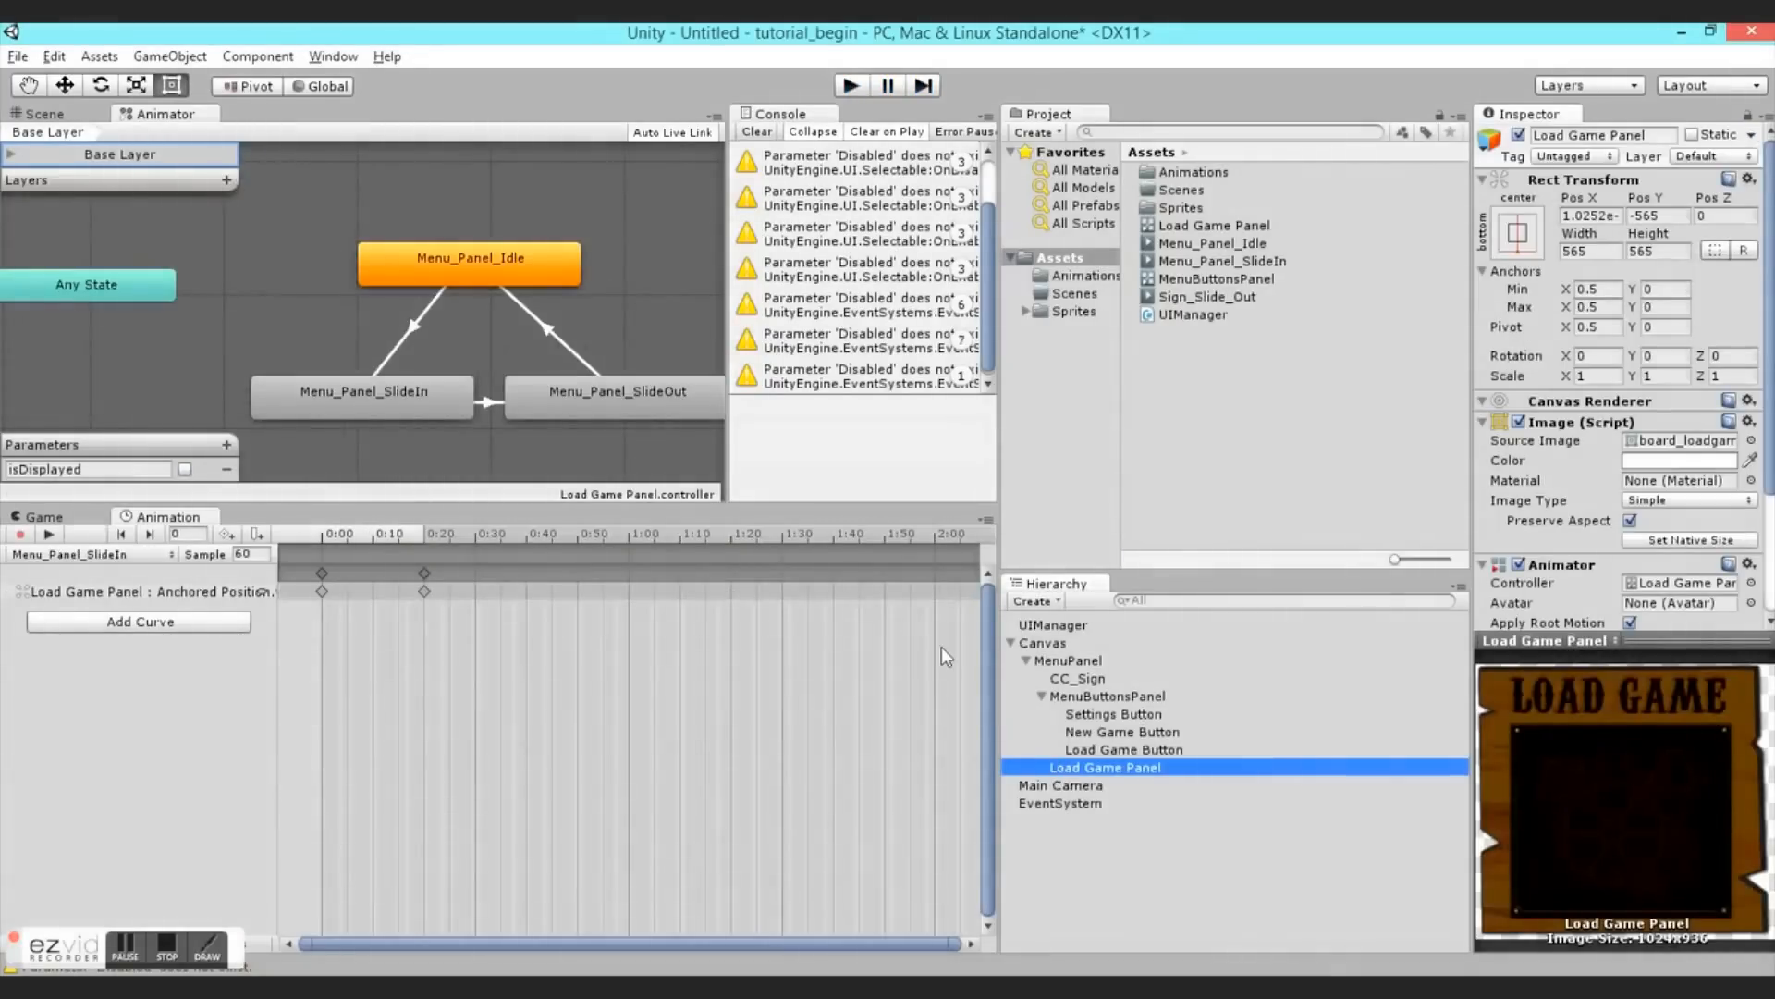
pyautogui.click(51, 114)
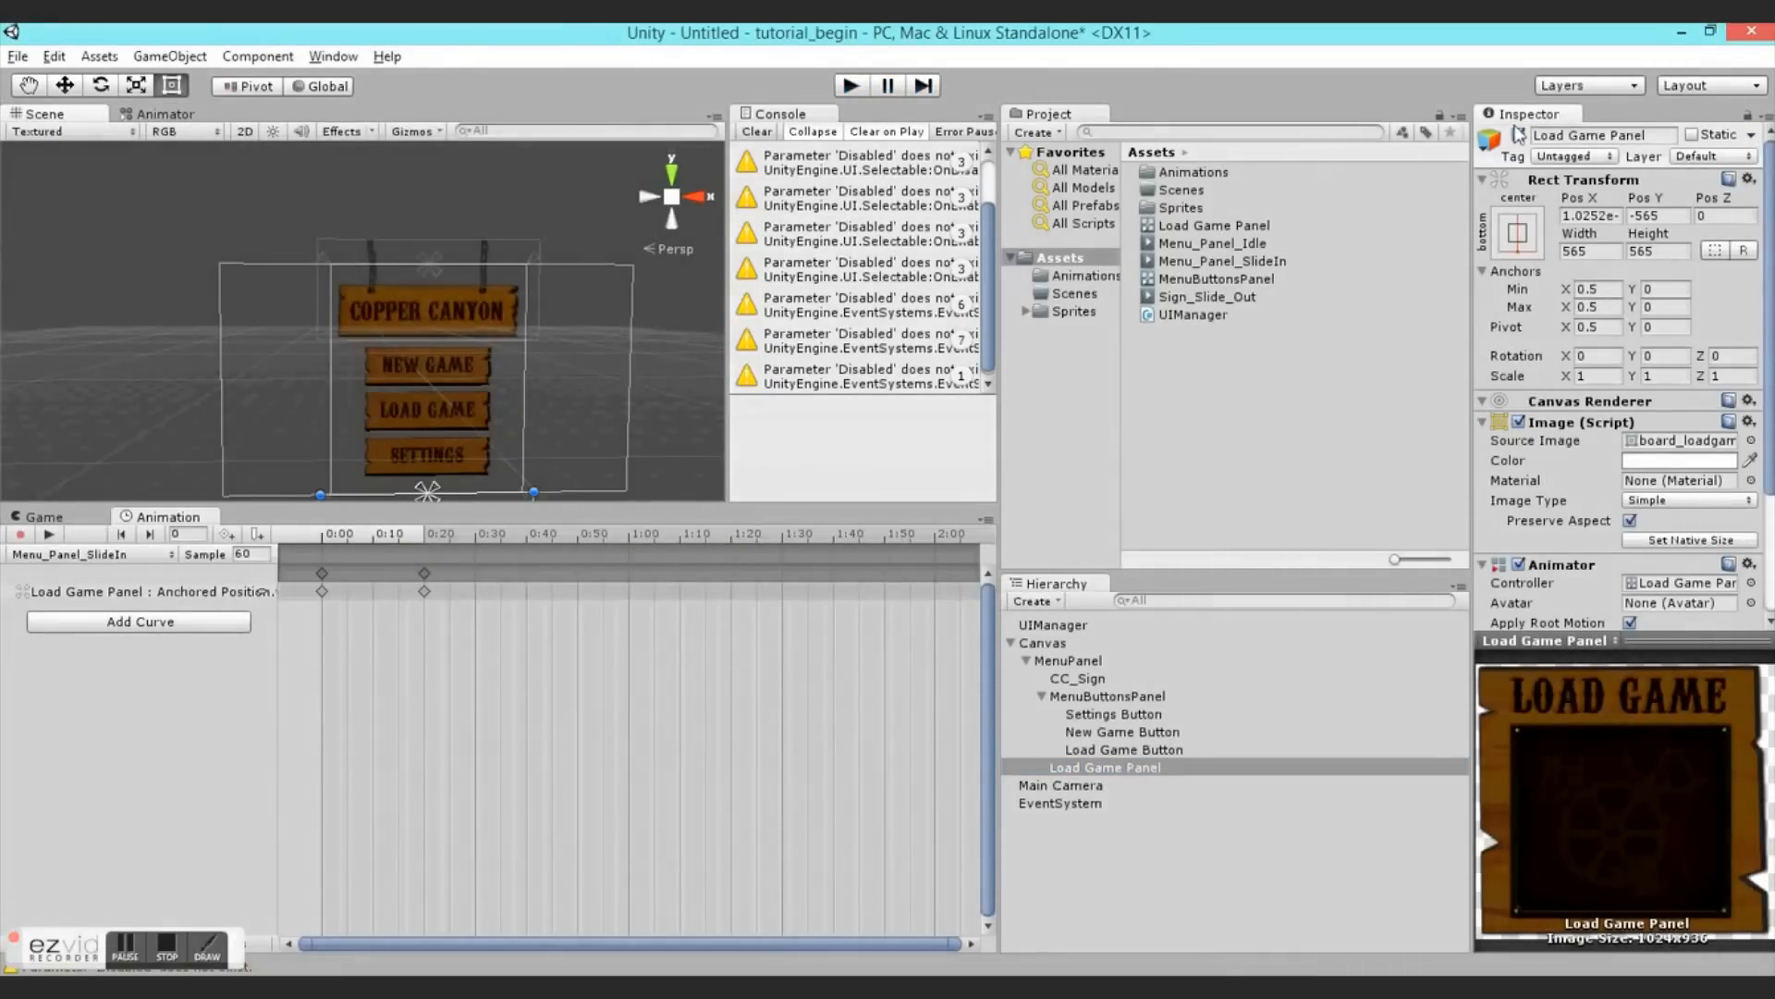
pyautogui.press('f')
pyautogui.rightClick(1142, 770)
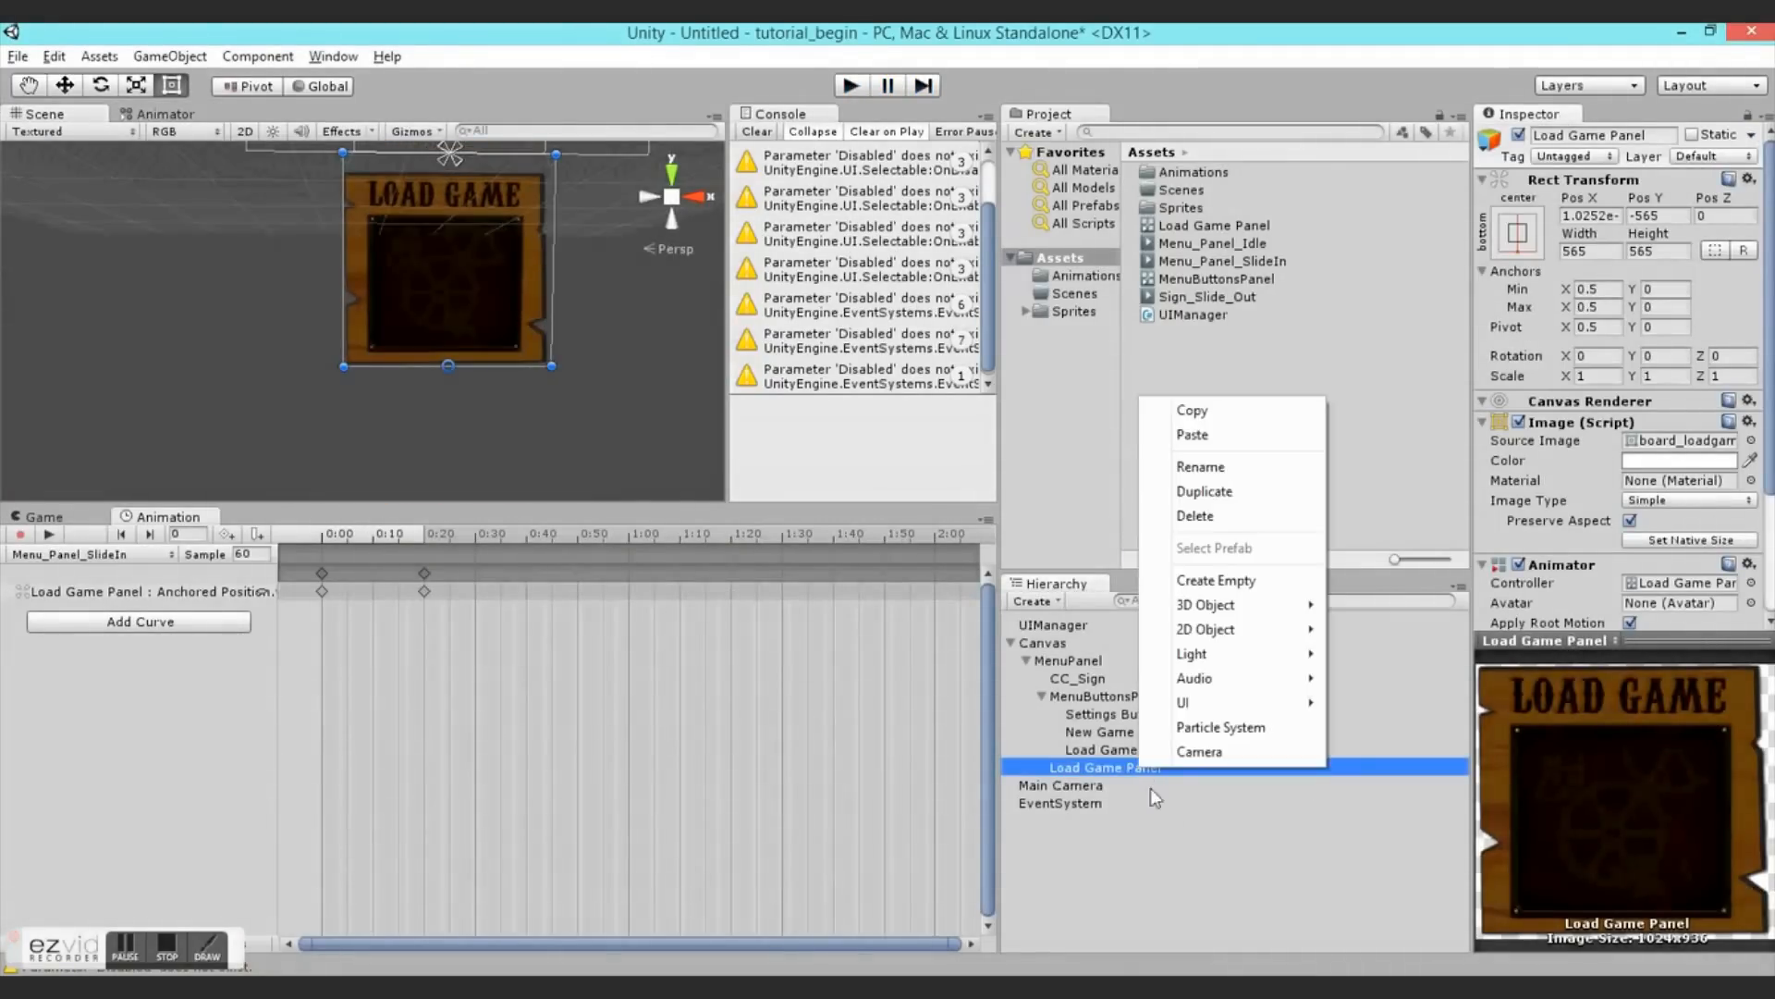
pyautogui.moveTo(1192, 705)
pyautogui.click(1066, 711)
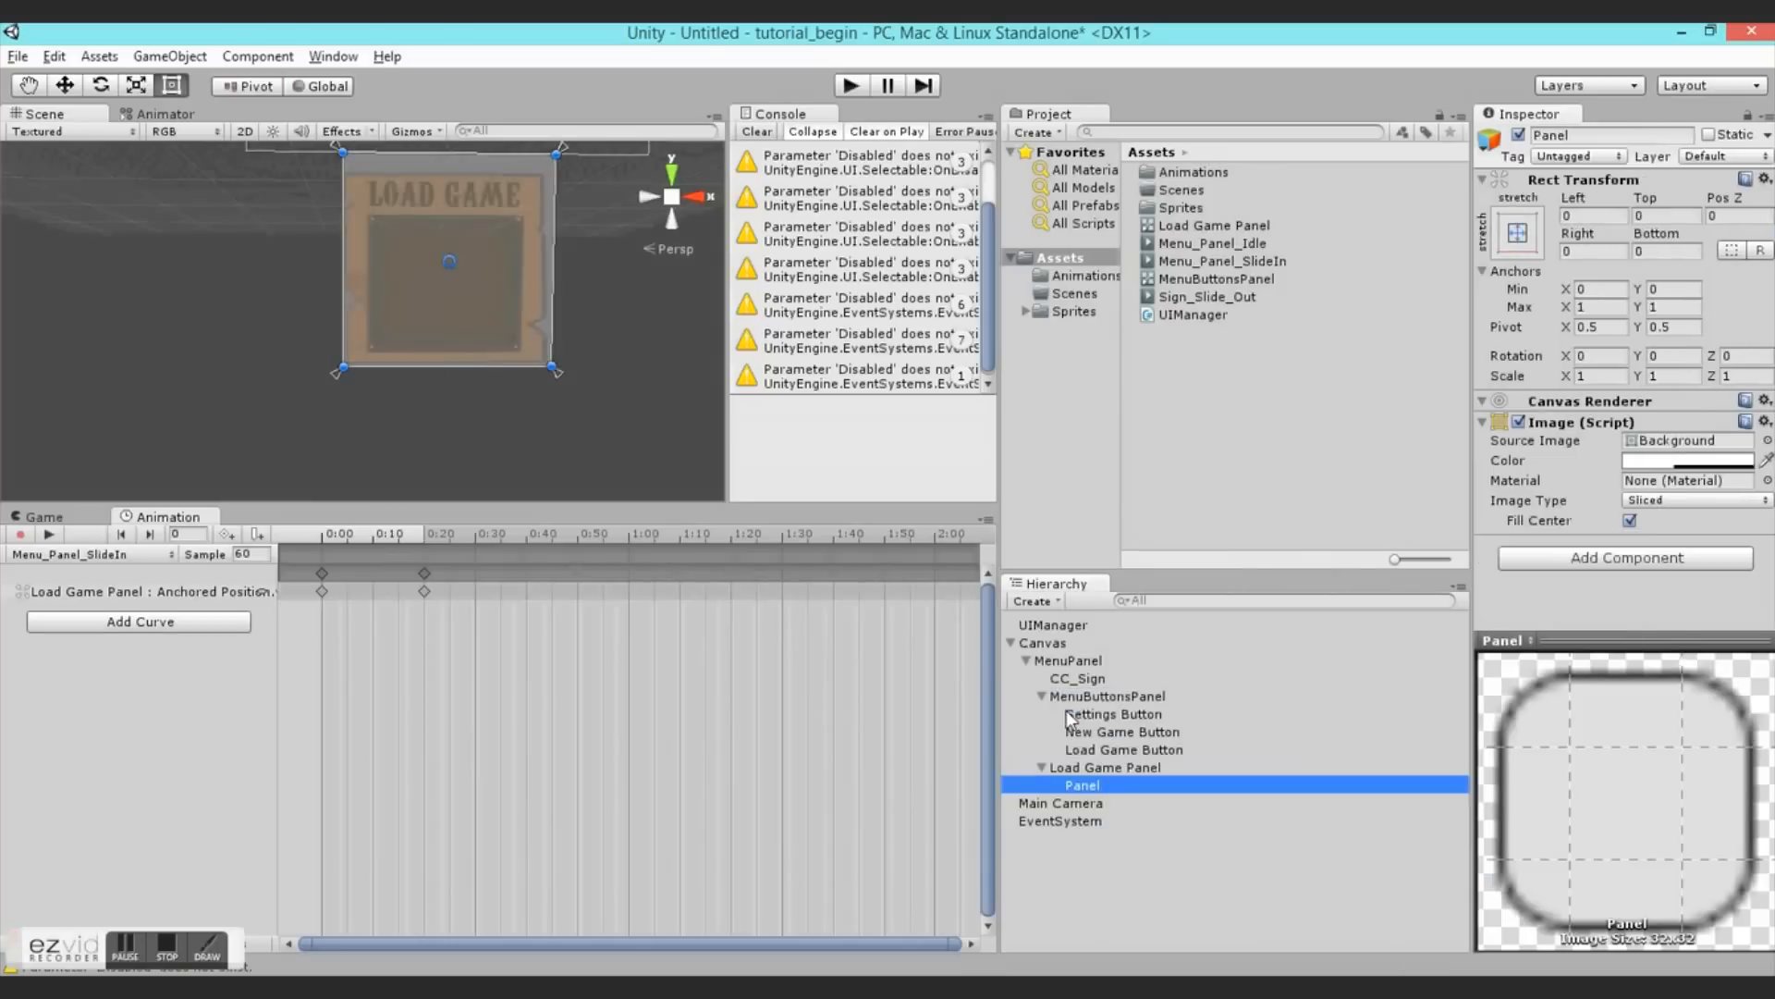
pyautogui.click(1764, 423)
pyautogui.click(1625, 477)
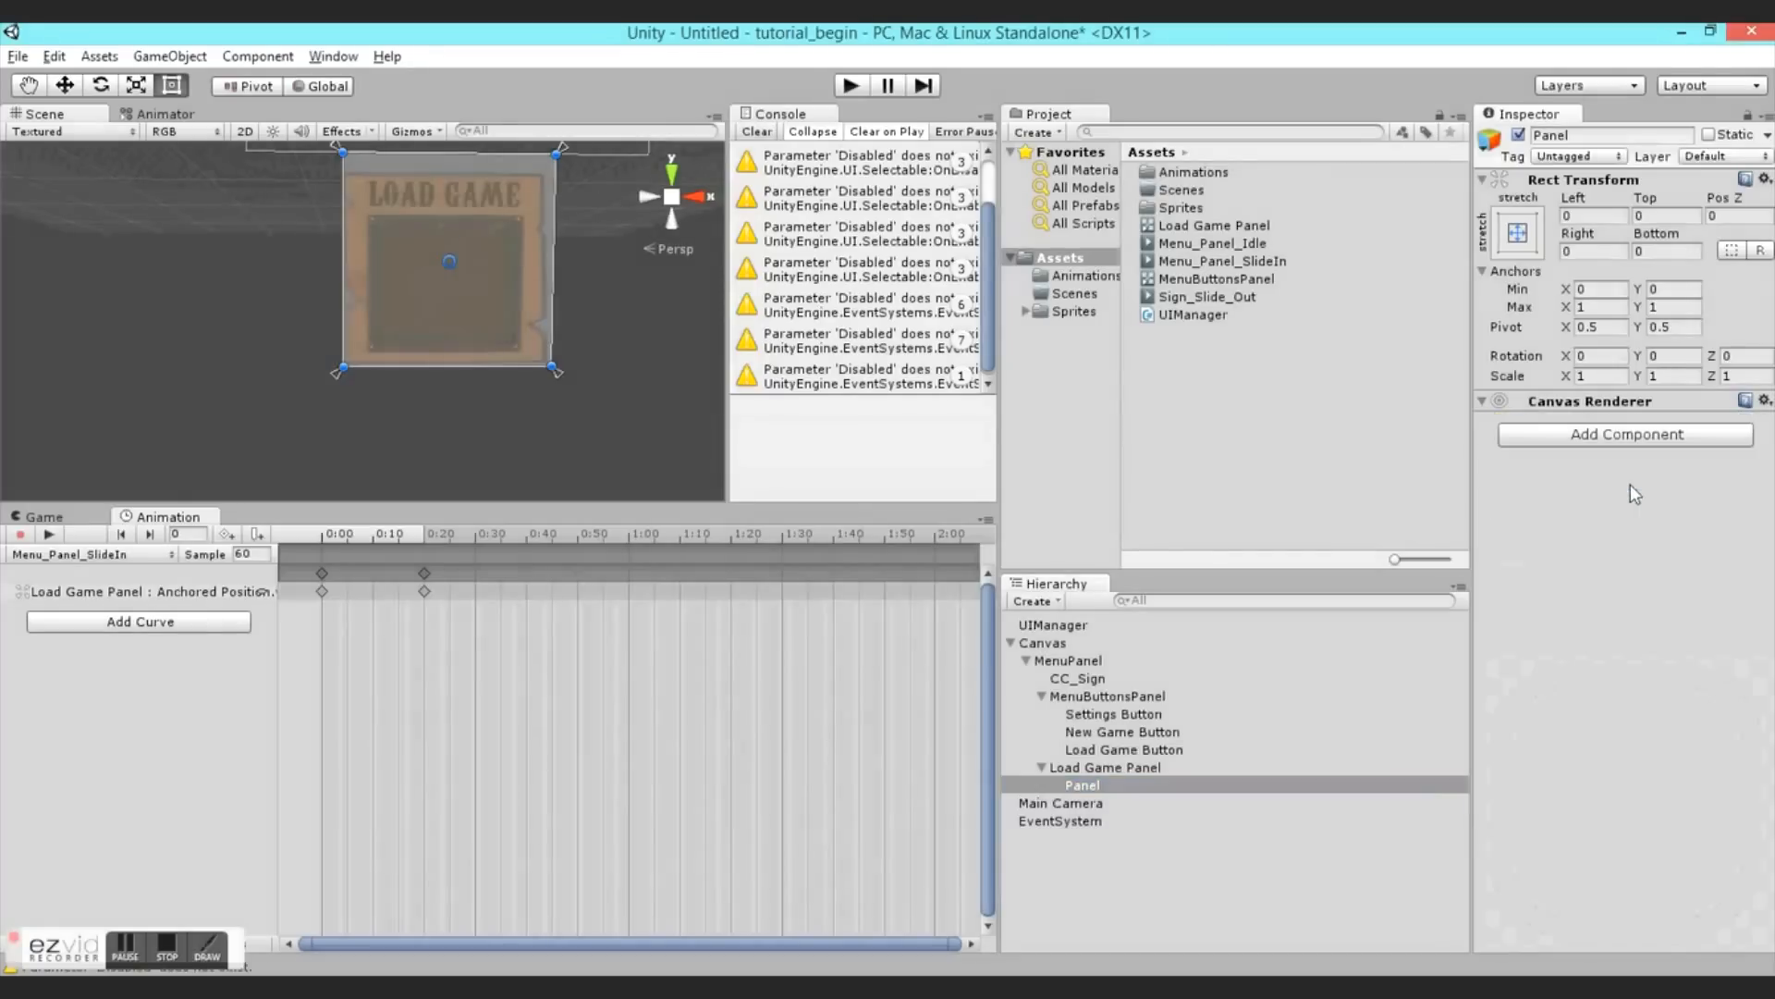
# - Resize the new panel to the board's dark inner area, with offsets of about left 78, top 170, right 94 and bottom 56
pyautogui.scroll(4, 519, 318)
pyautogui.moveTo(479, 187); pyautogui.dragTo(483, 266)
pyautogui.moveTo(580, 325); pyautogui.dragTo(532, 326)
pyautogui.moveTo(422, 469); pyautogui.dragTo(431, 438)
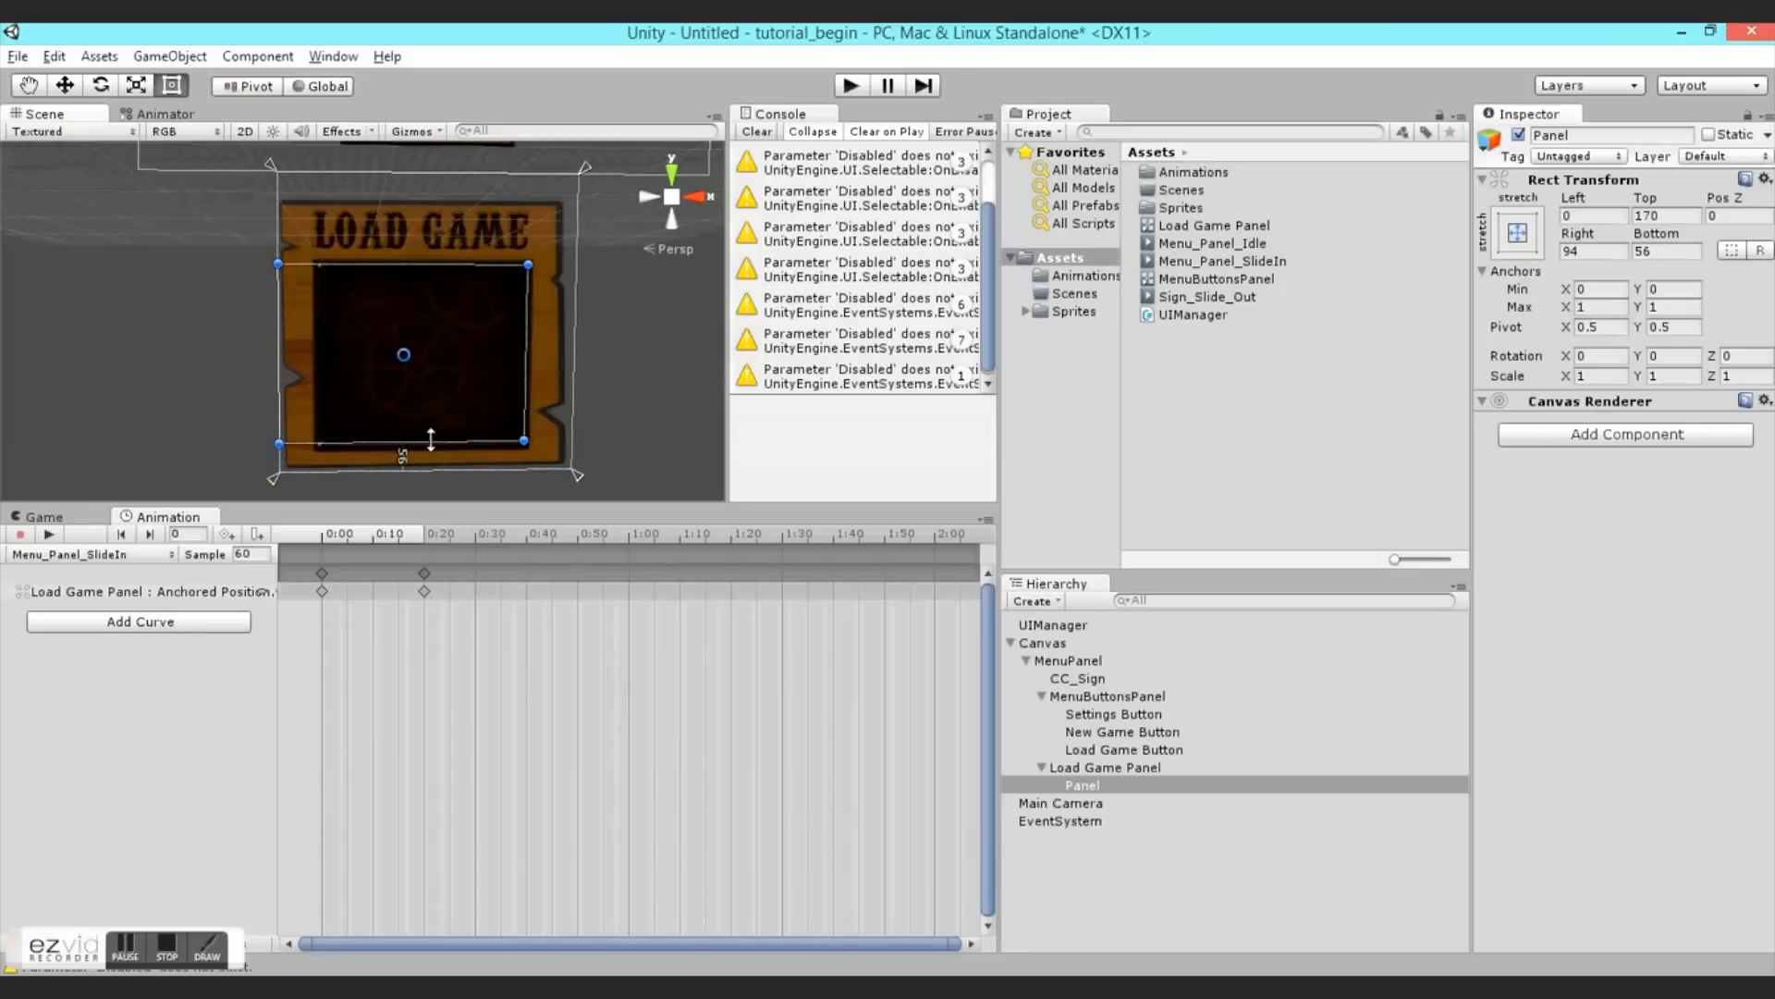
pyautogui.moveTo(280, 397); pyautogui.dragTo(325, 386)
pyautogui.scroll(5, 330, 387)
pyautogui.moveTo(397, 362); pyautogui.dragTo(382, 312, button='middle')
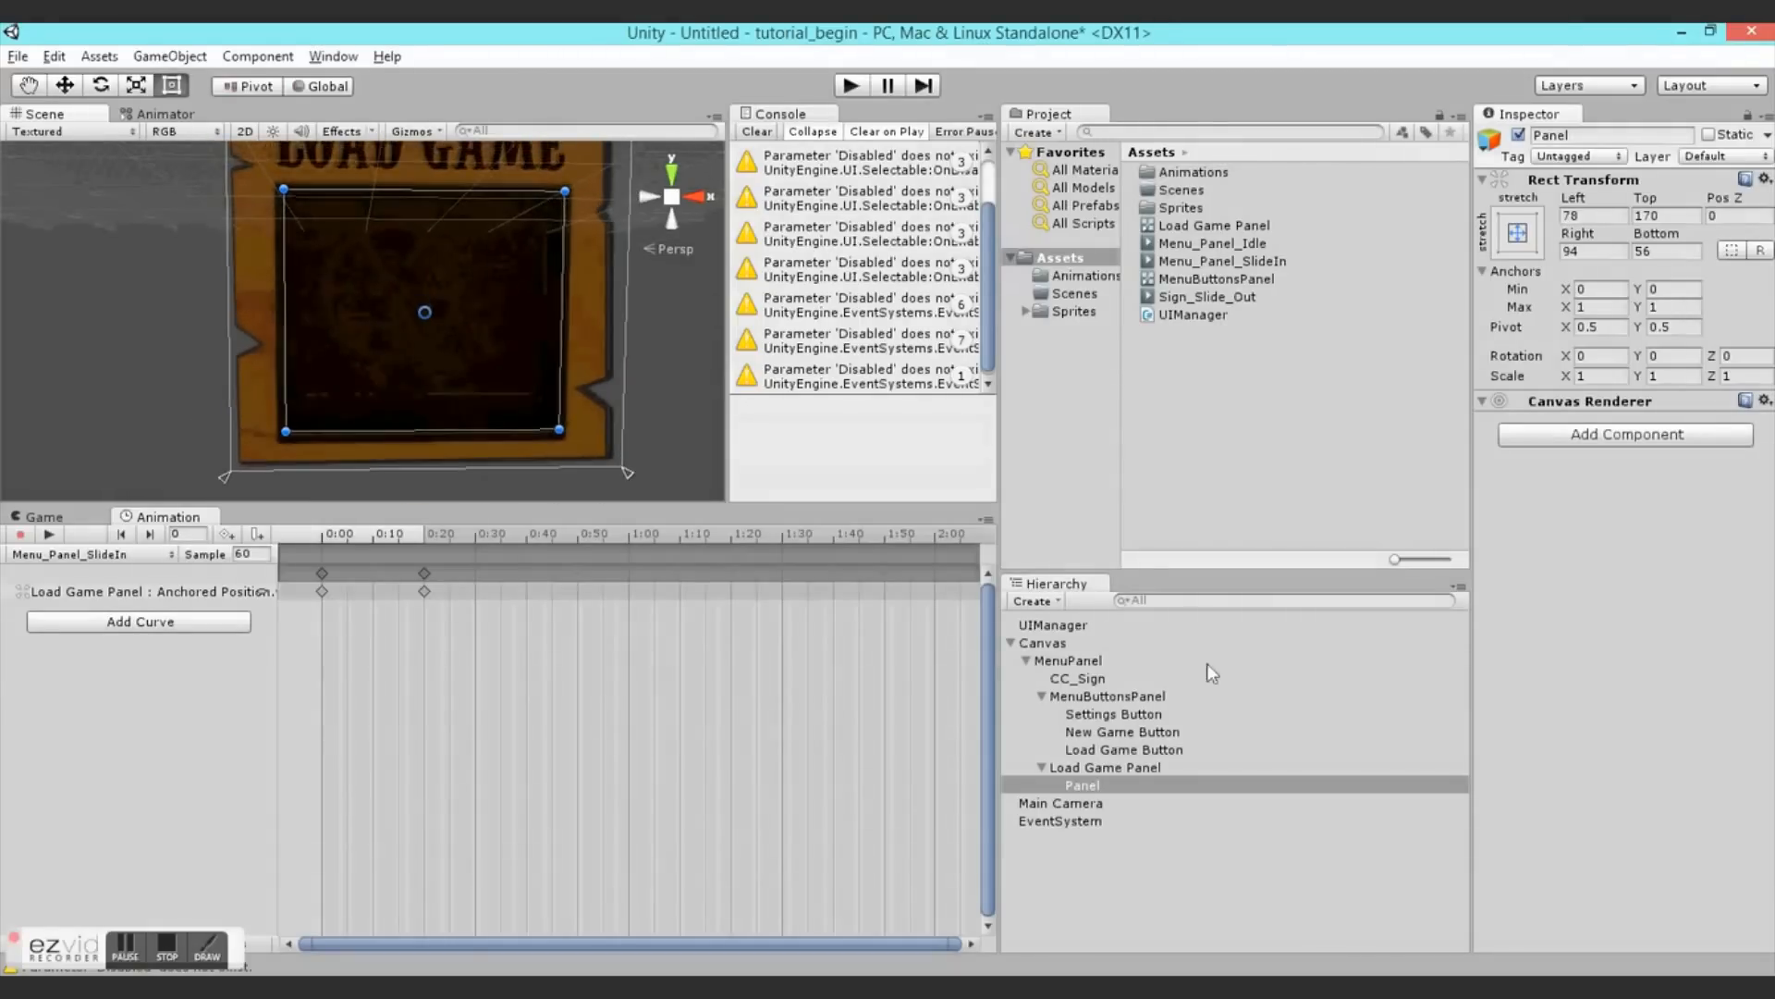
# - Add a UI Button inside the inner panel, sized about 160 by 42 and centred near the panel's lower edge at Y -130
pyautogui.rightClick(1106, 787)
pyautogui.moveTo(1193, 719)
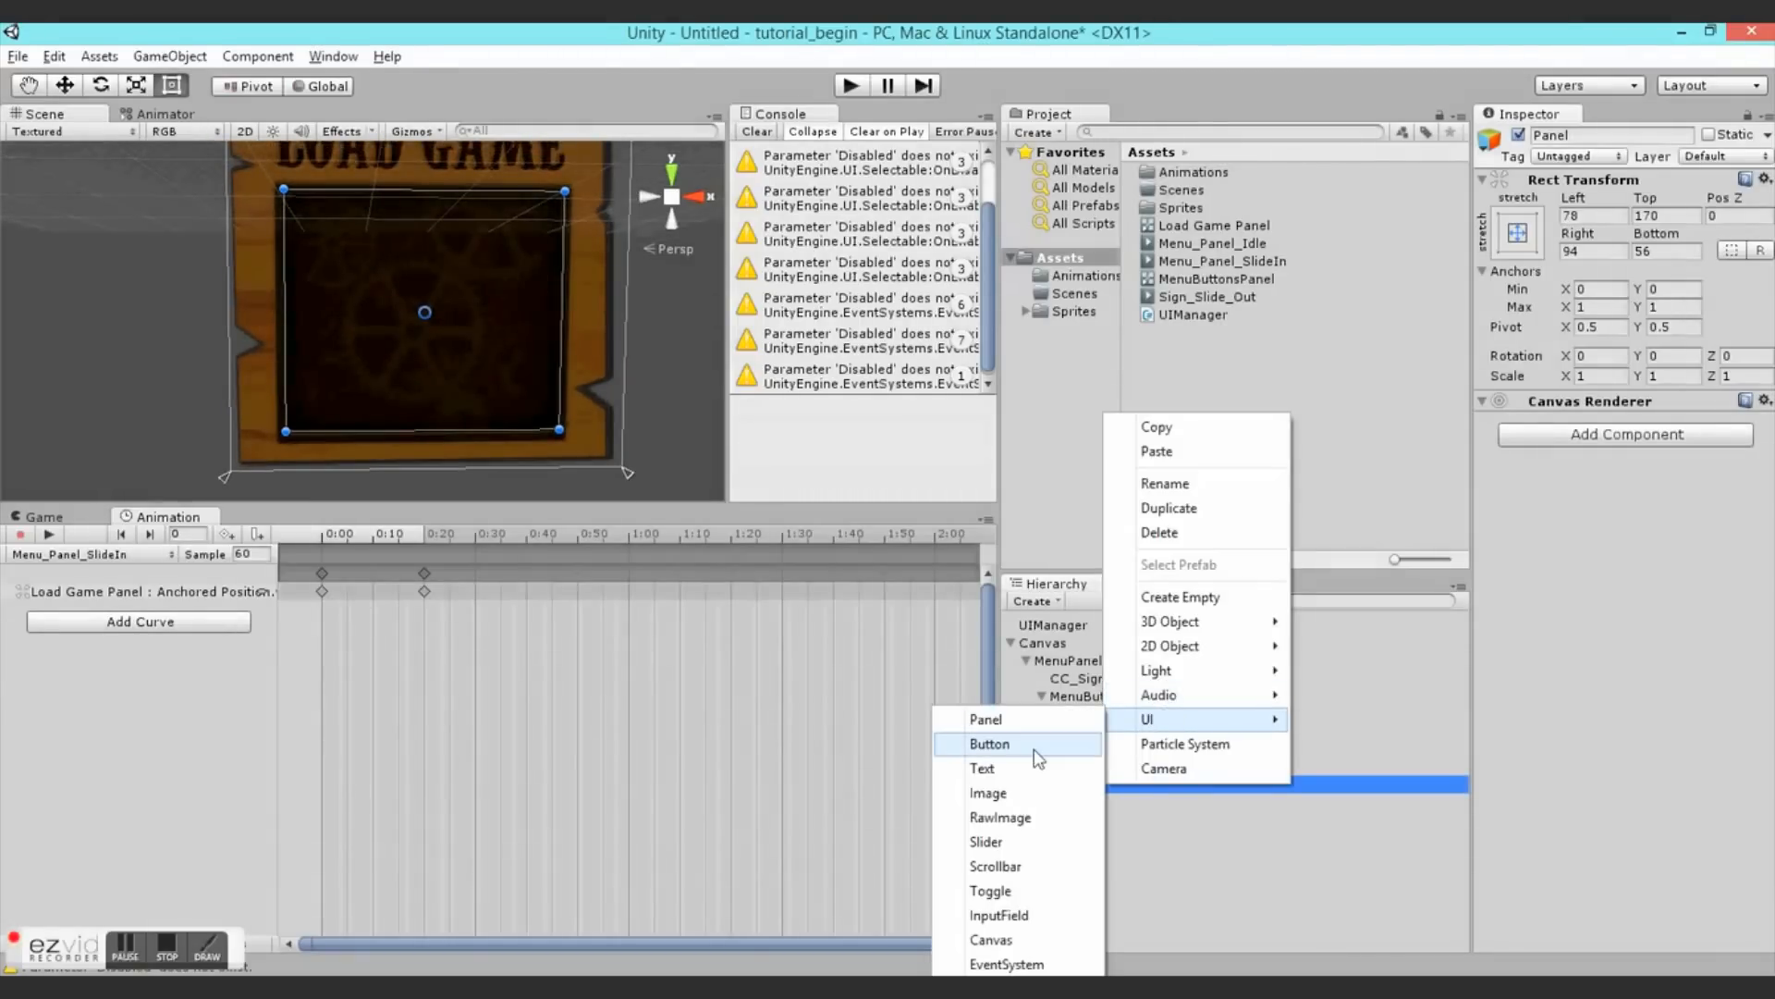
pyautogui.click(990, 745)
pyautogui.scroll(3, 396, 331)
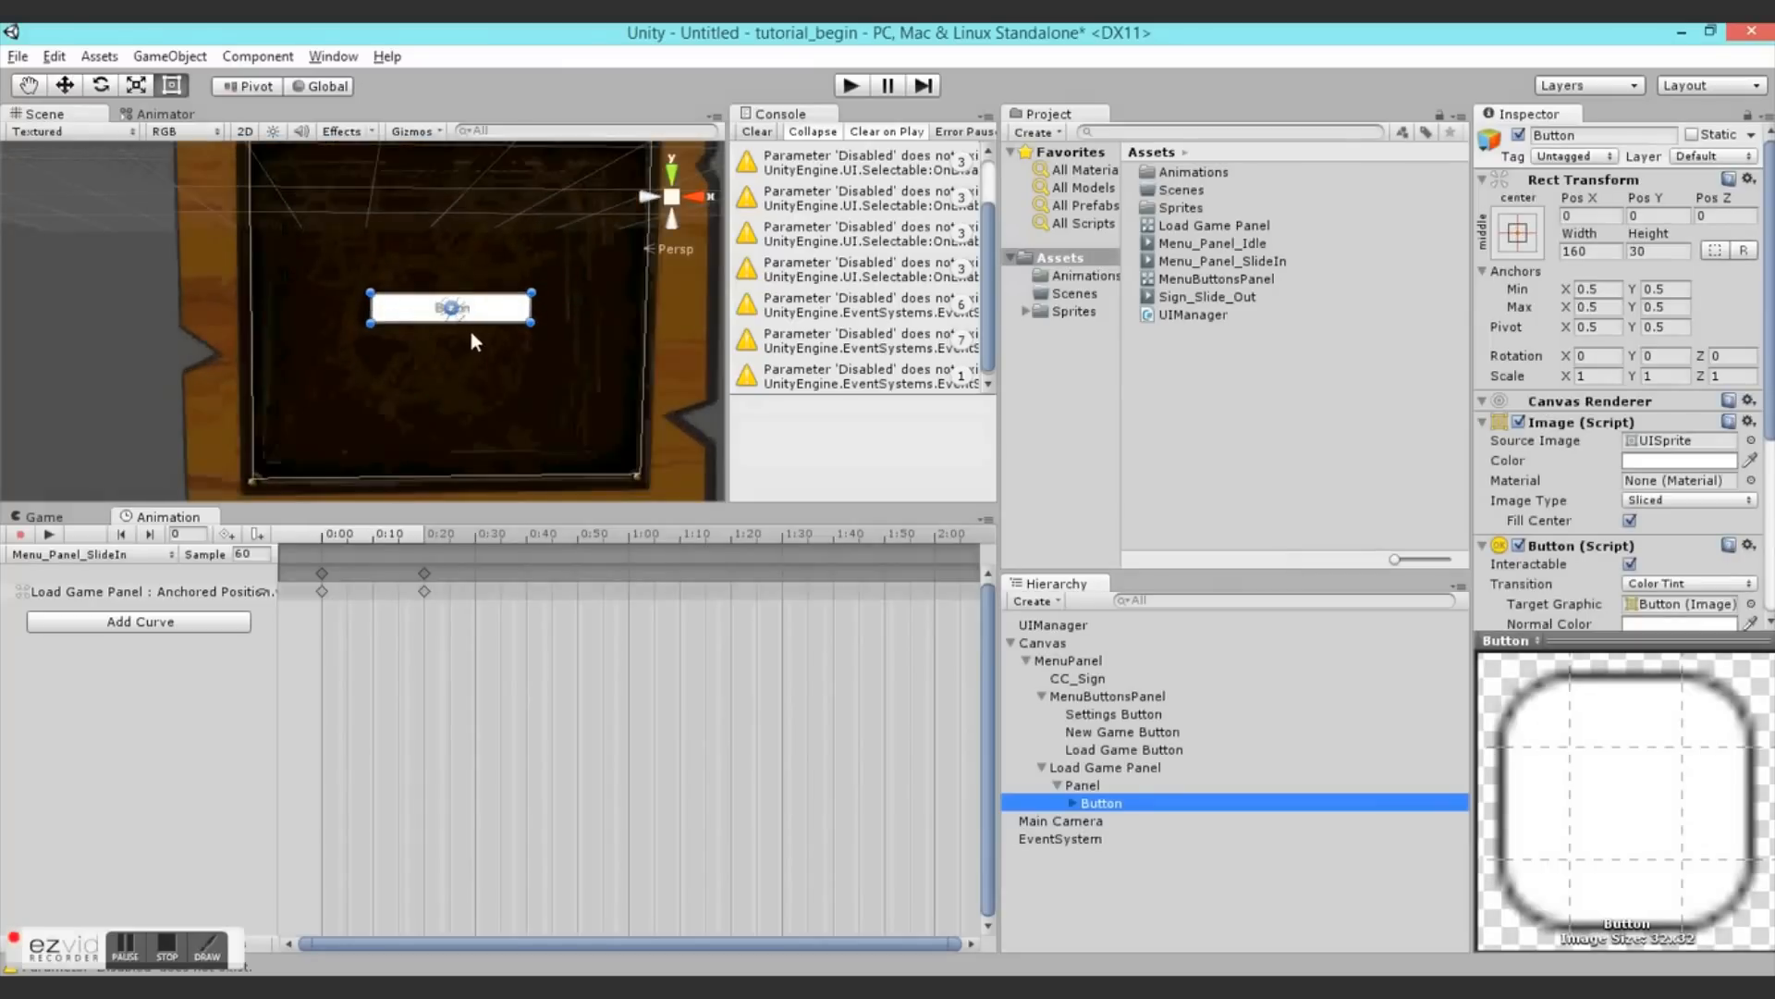
pyautogui.moveTo(478, 326); pyautogui.dragTo(494, 448)
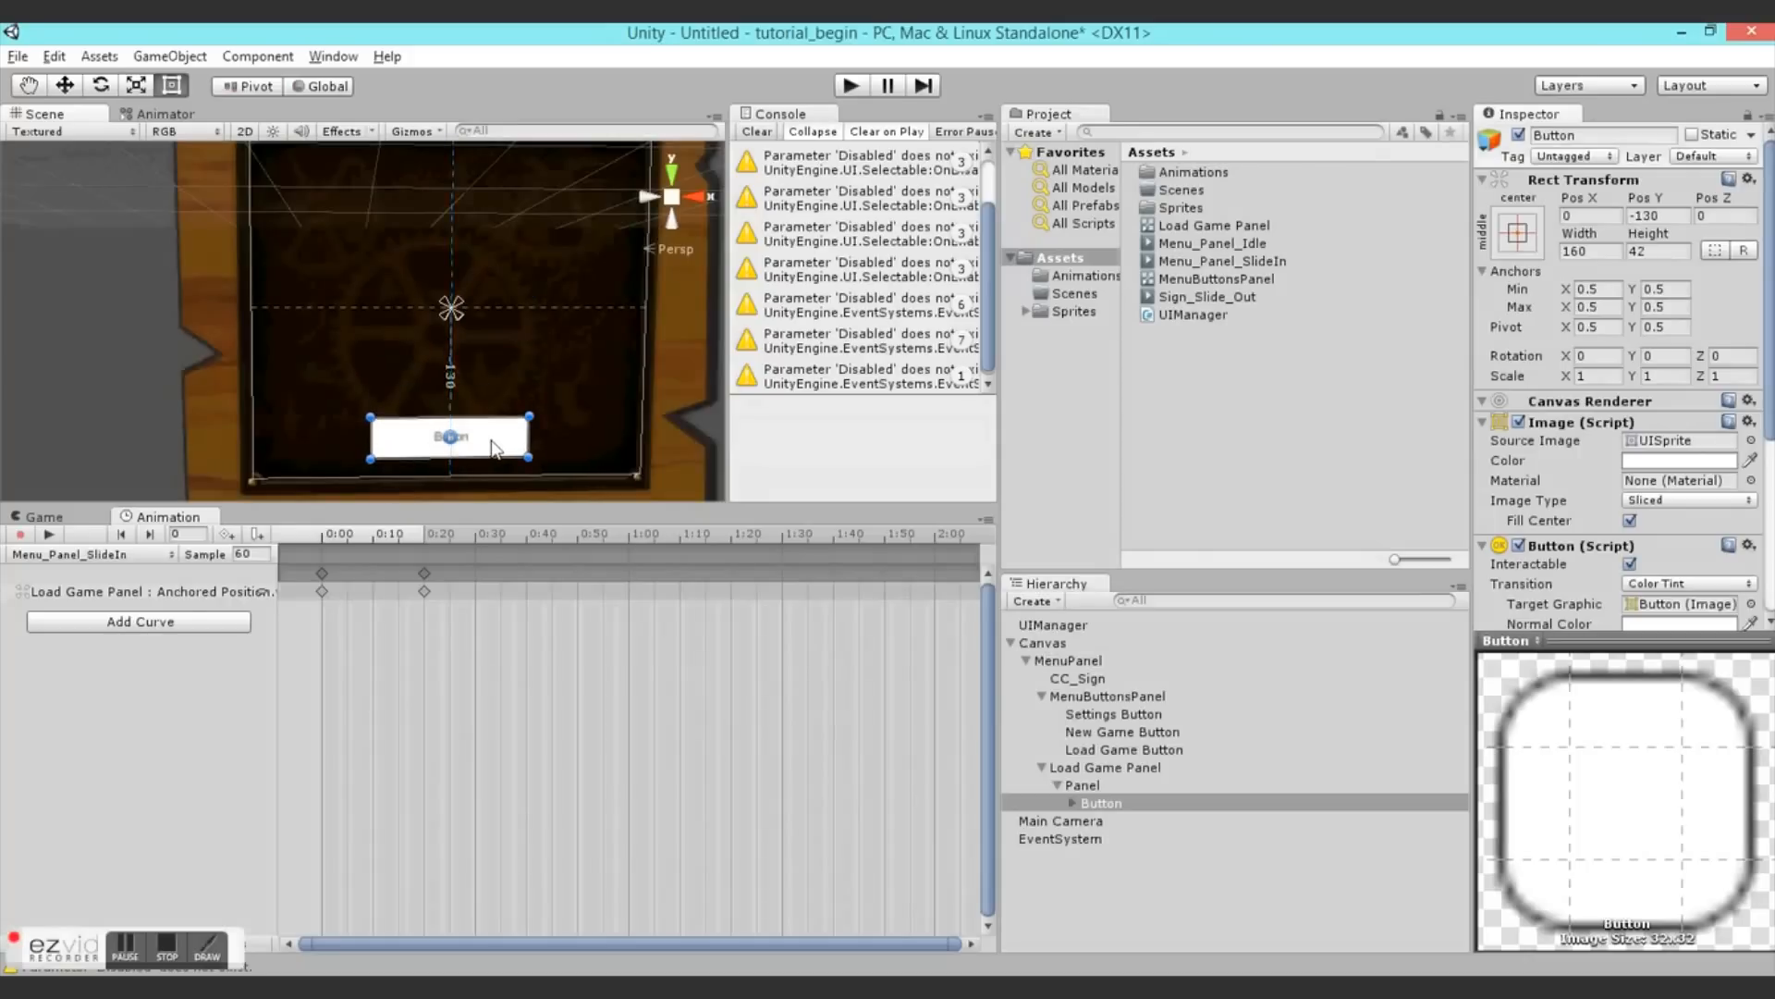
# - Change the new button's label to BACK, using the VOLTAIRE-REG font at size 32
pyautogui.click(1071, 803)
pyautogui.click(1111, 821)
pyautogui.click(1559, 467)
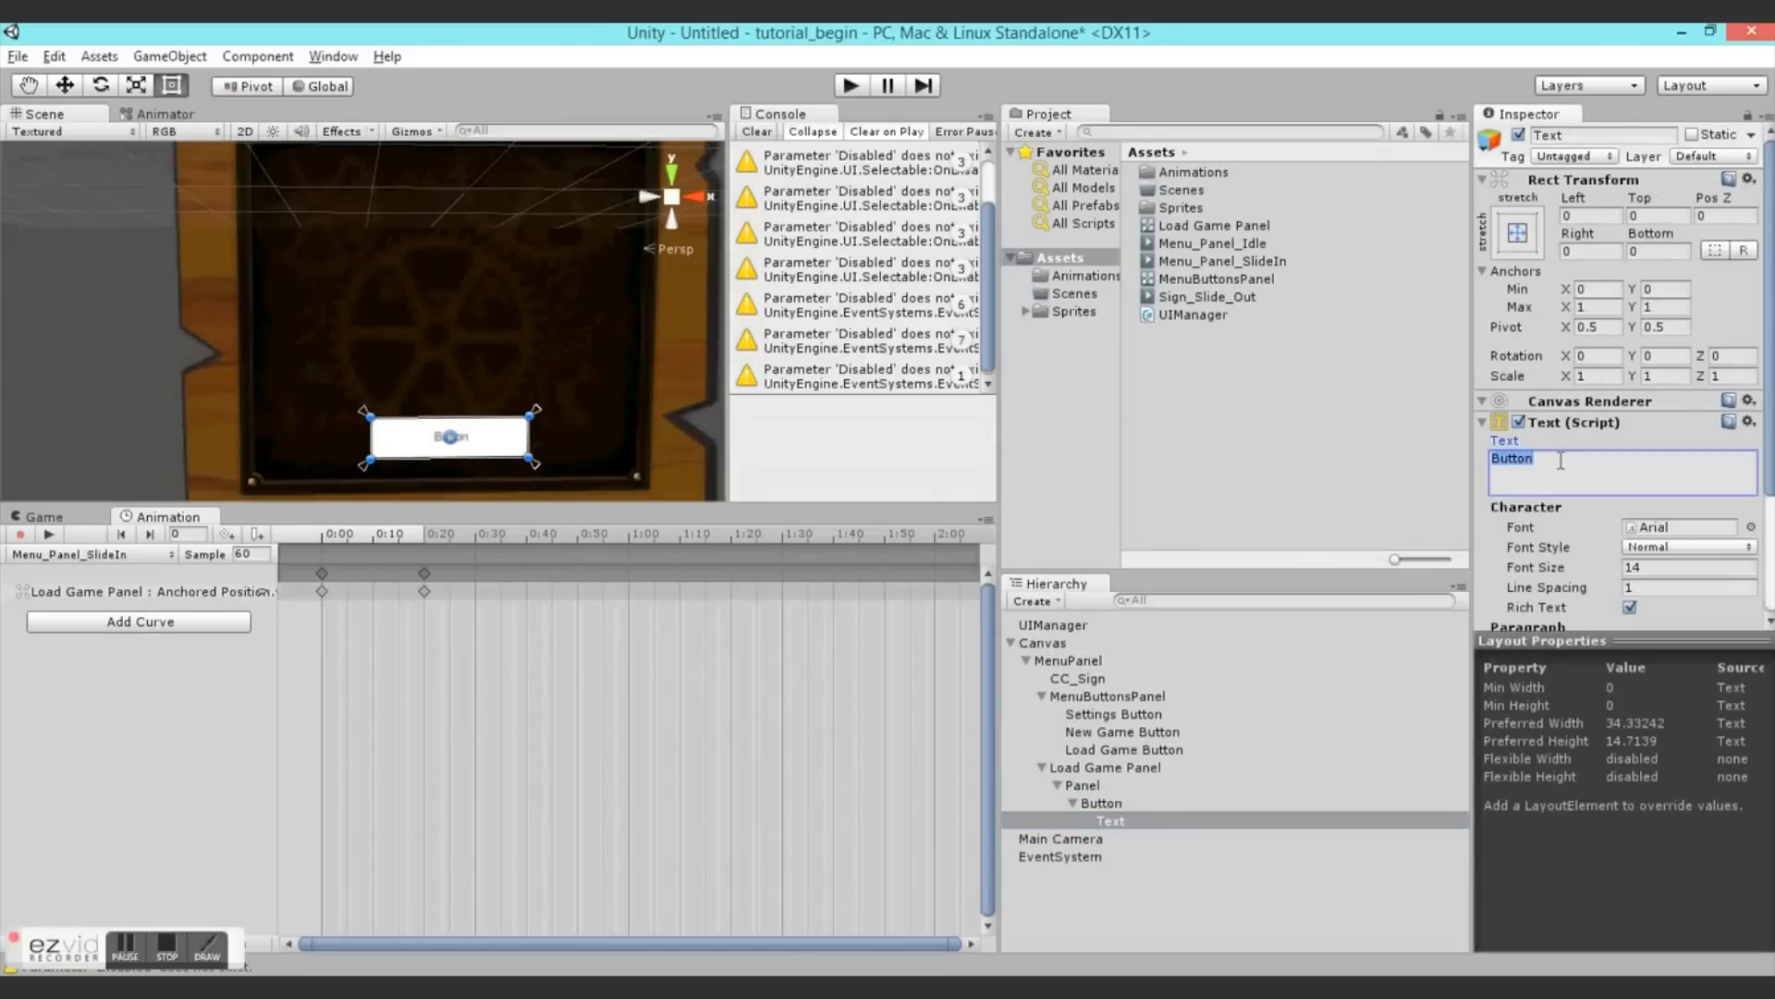
pyautogui.write('BACK')
pyautogui.moveTo(1543, 571); pyautogui.dragTo(1565, 569)
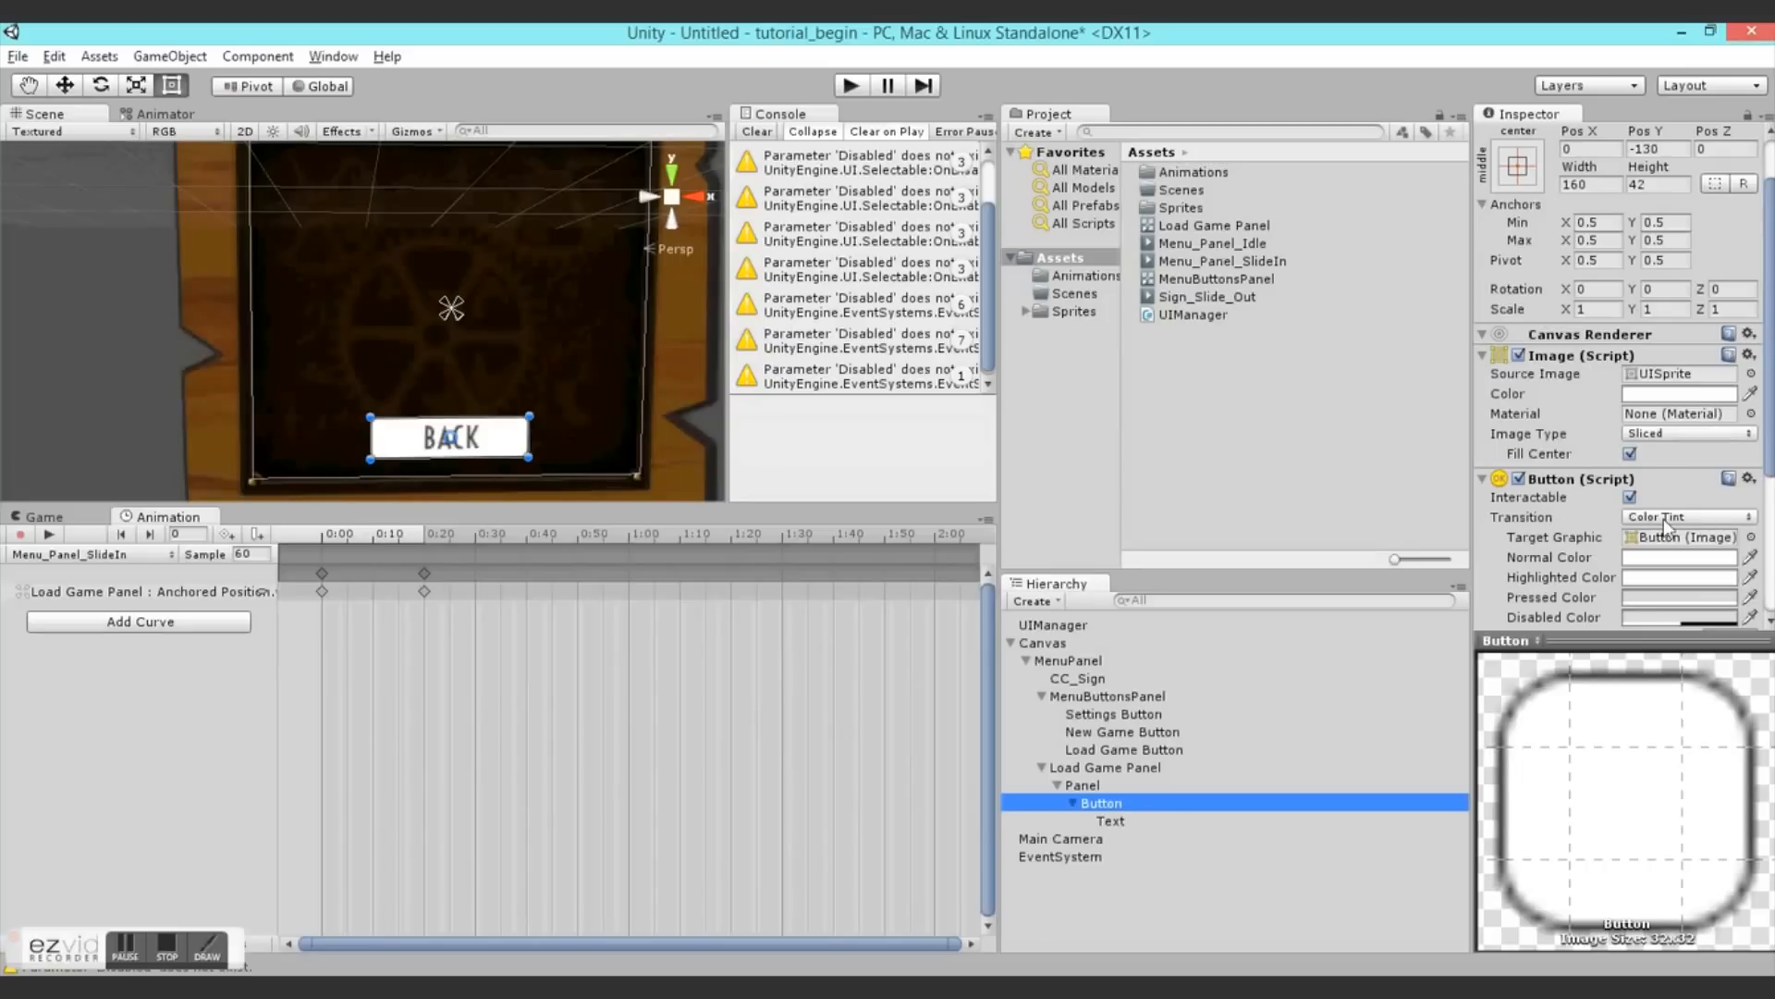
# - Set the BACK button's transition to Sprite Swap and its source image to gamemenu_button_normal
pyautogui.click(1661, 518)
pyautogui.click(1678, 586)
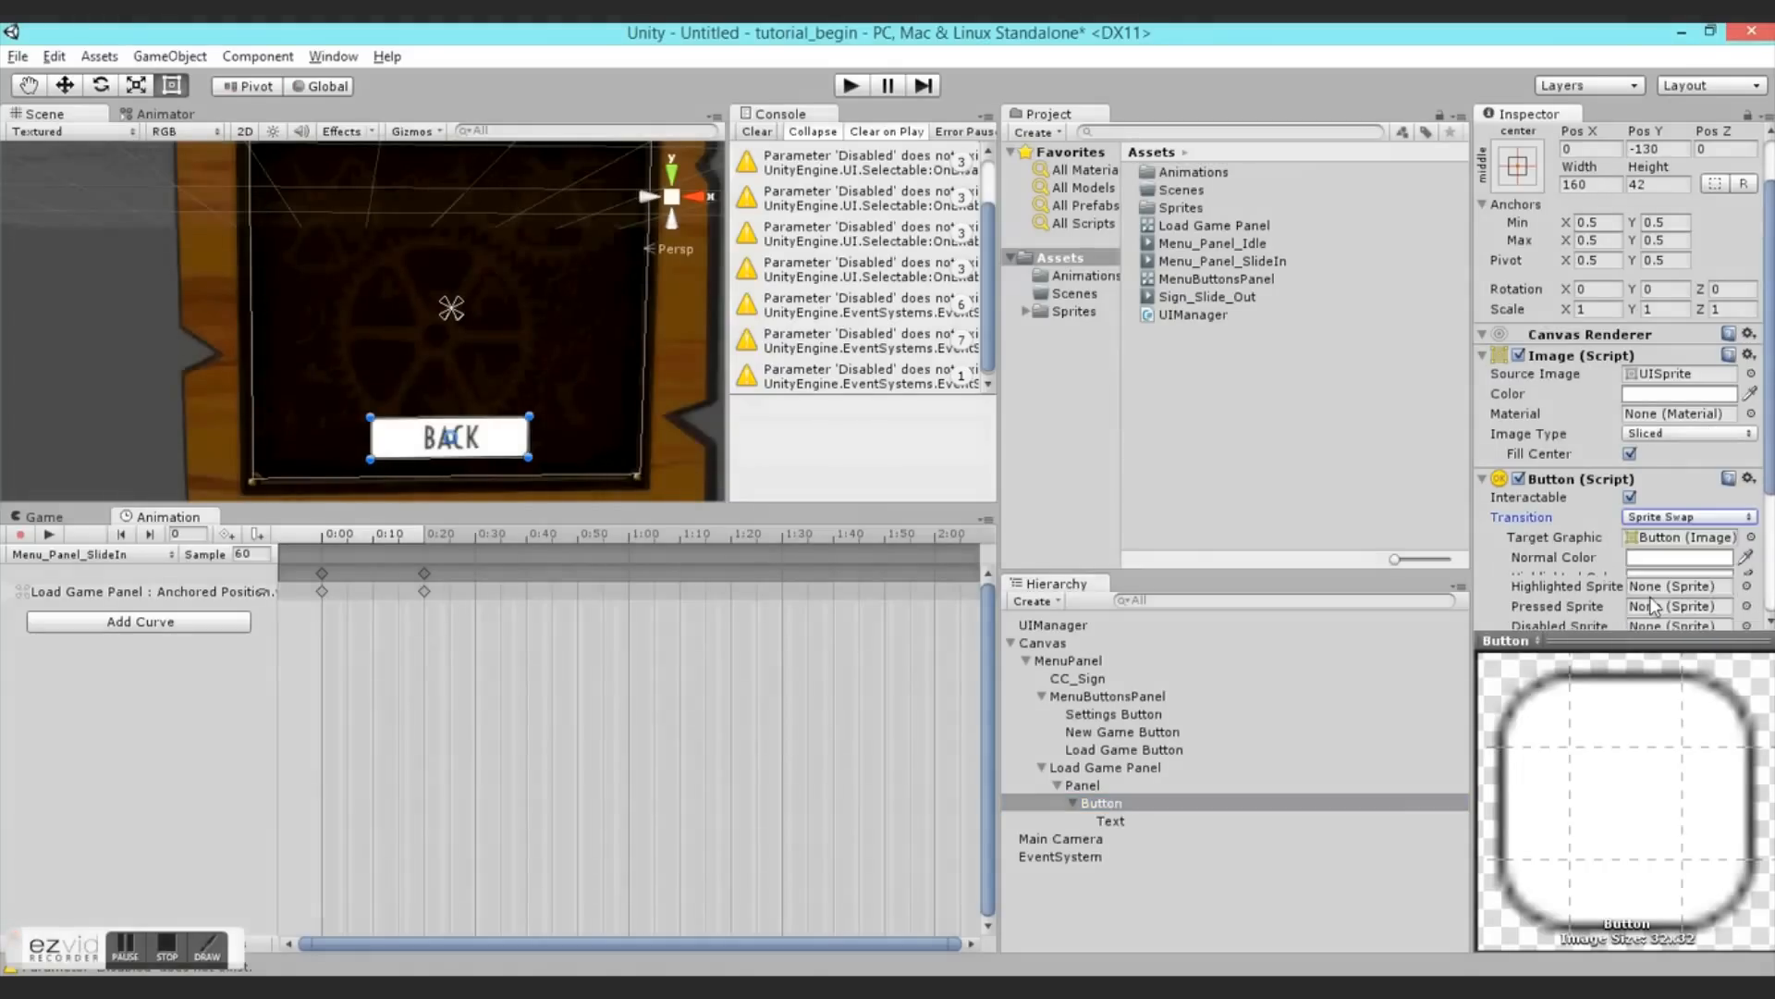
pyautogui.scroll(-2, 1678, 555)
pyautogui.click(1750, 307)
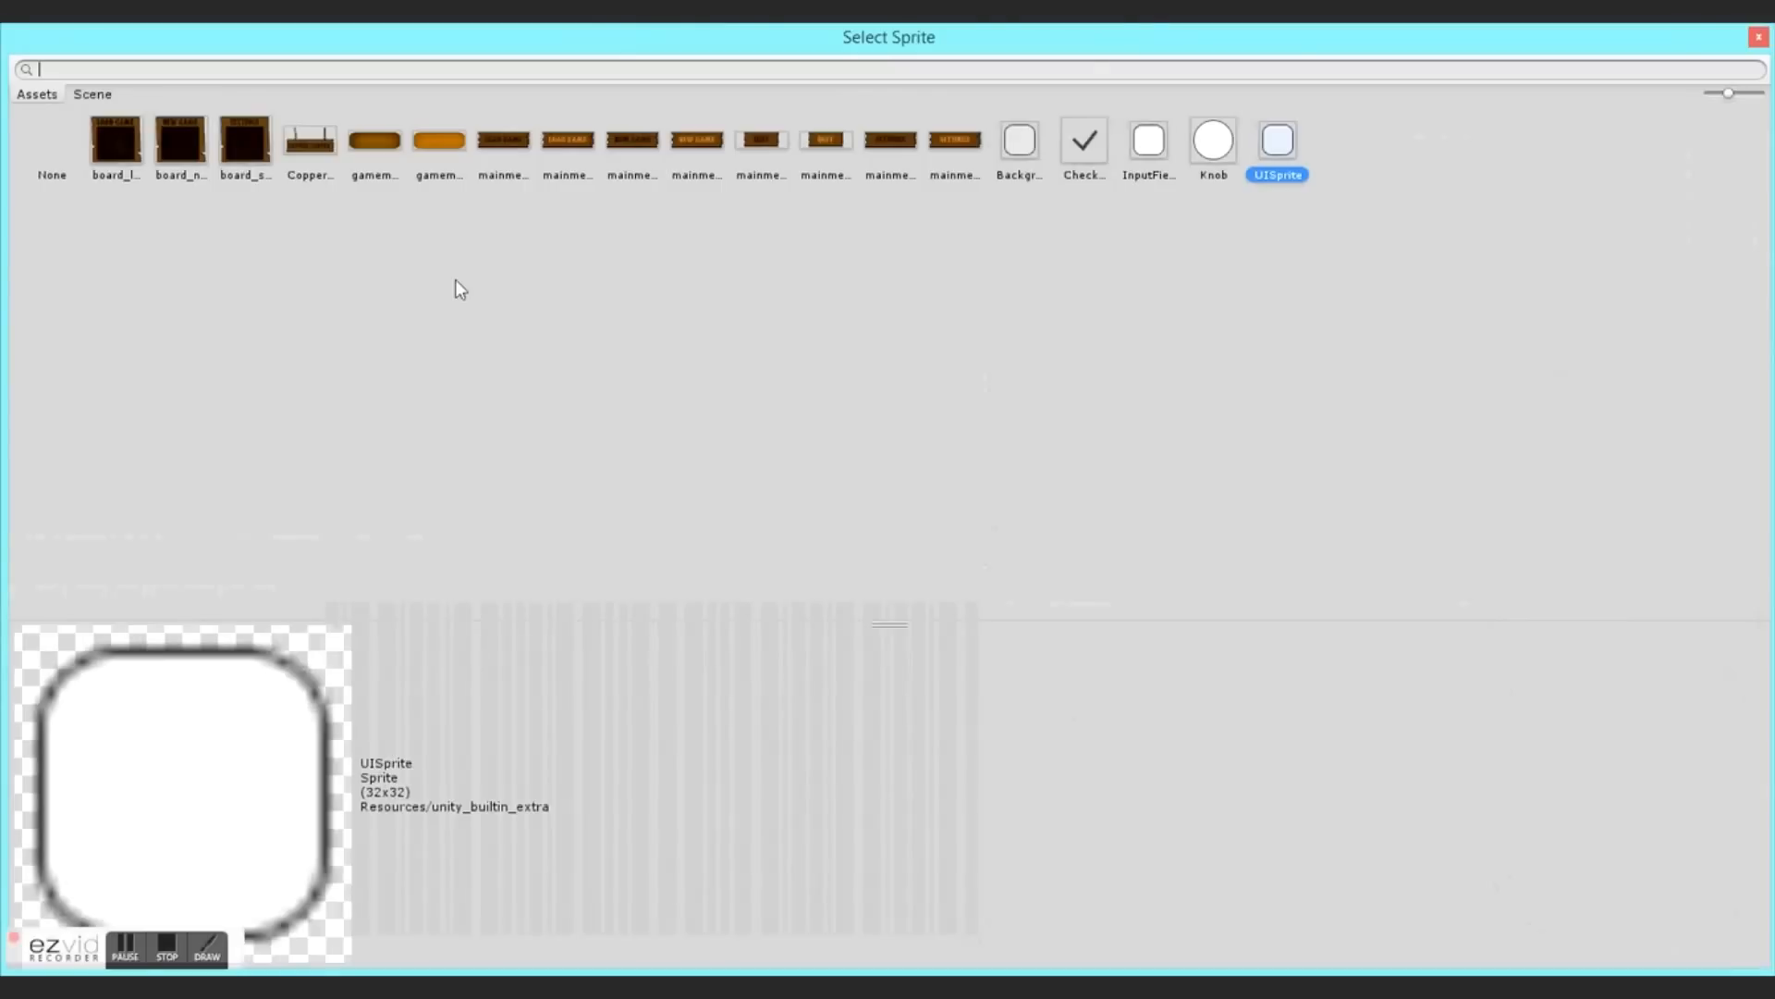
pyautogui.click(442, 138)
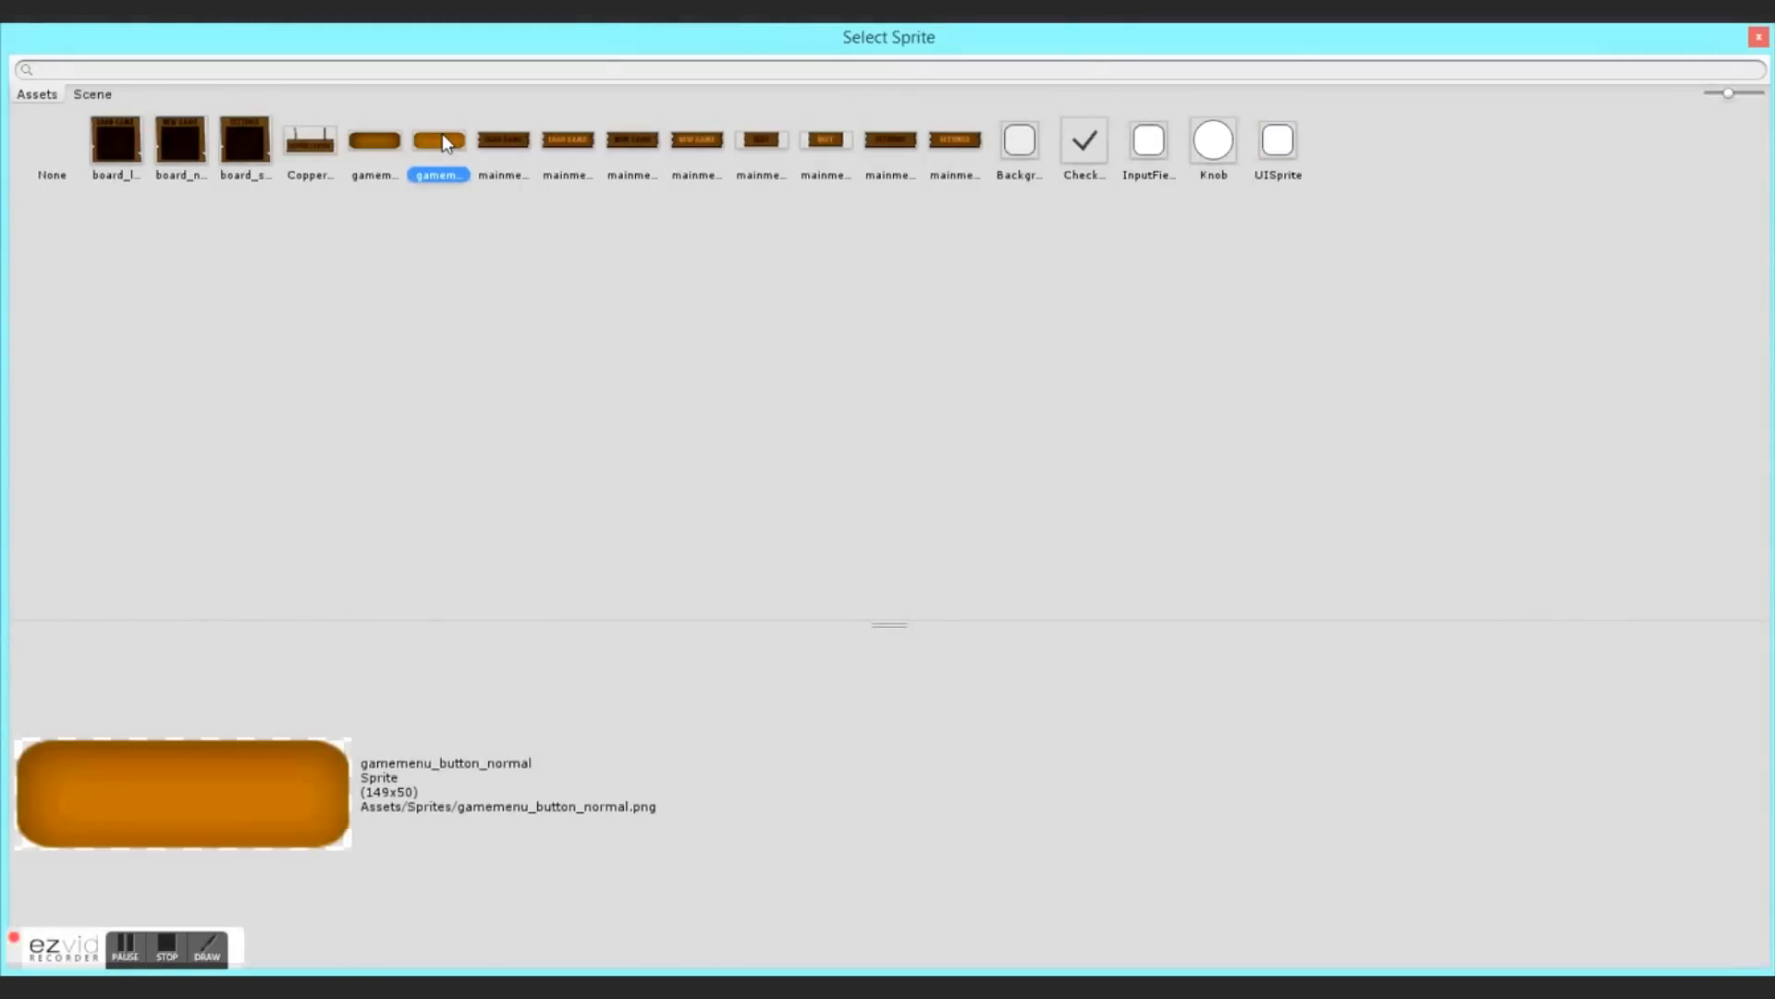
pyautogui.doubleClick(442, 139)
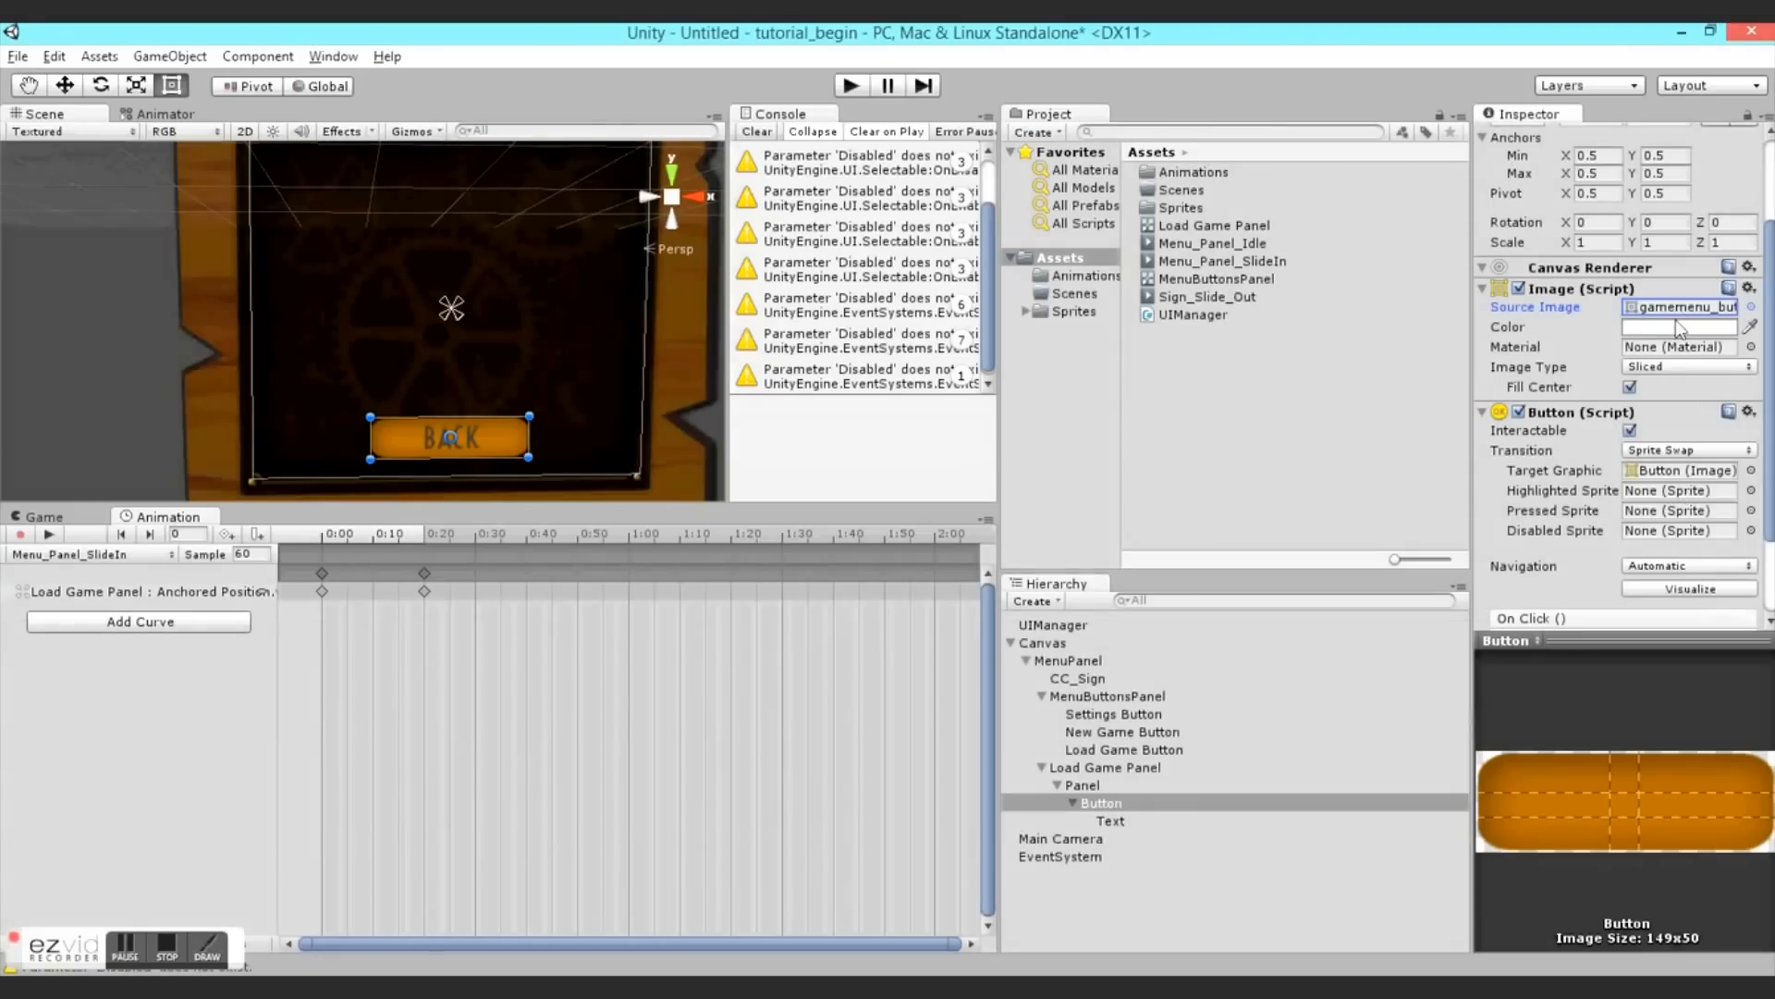
# - Assign the darker game menu button sprite as the BACK button's highlighted sprite and gamemenu_button_normal as its pressed sprite
pyautogui.click(1752, 491)
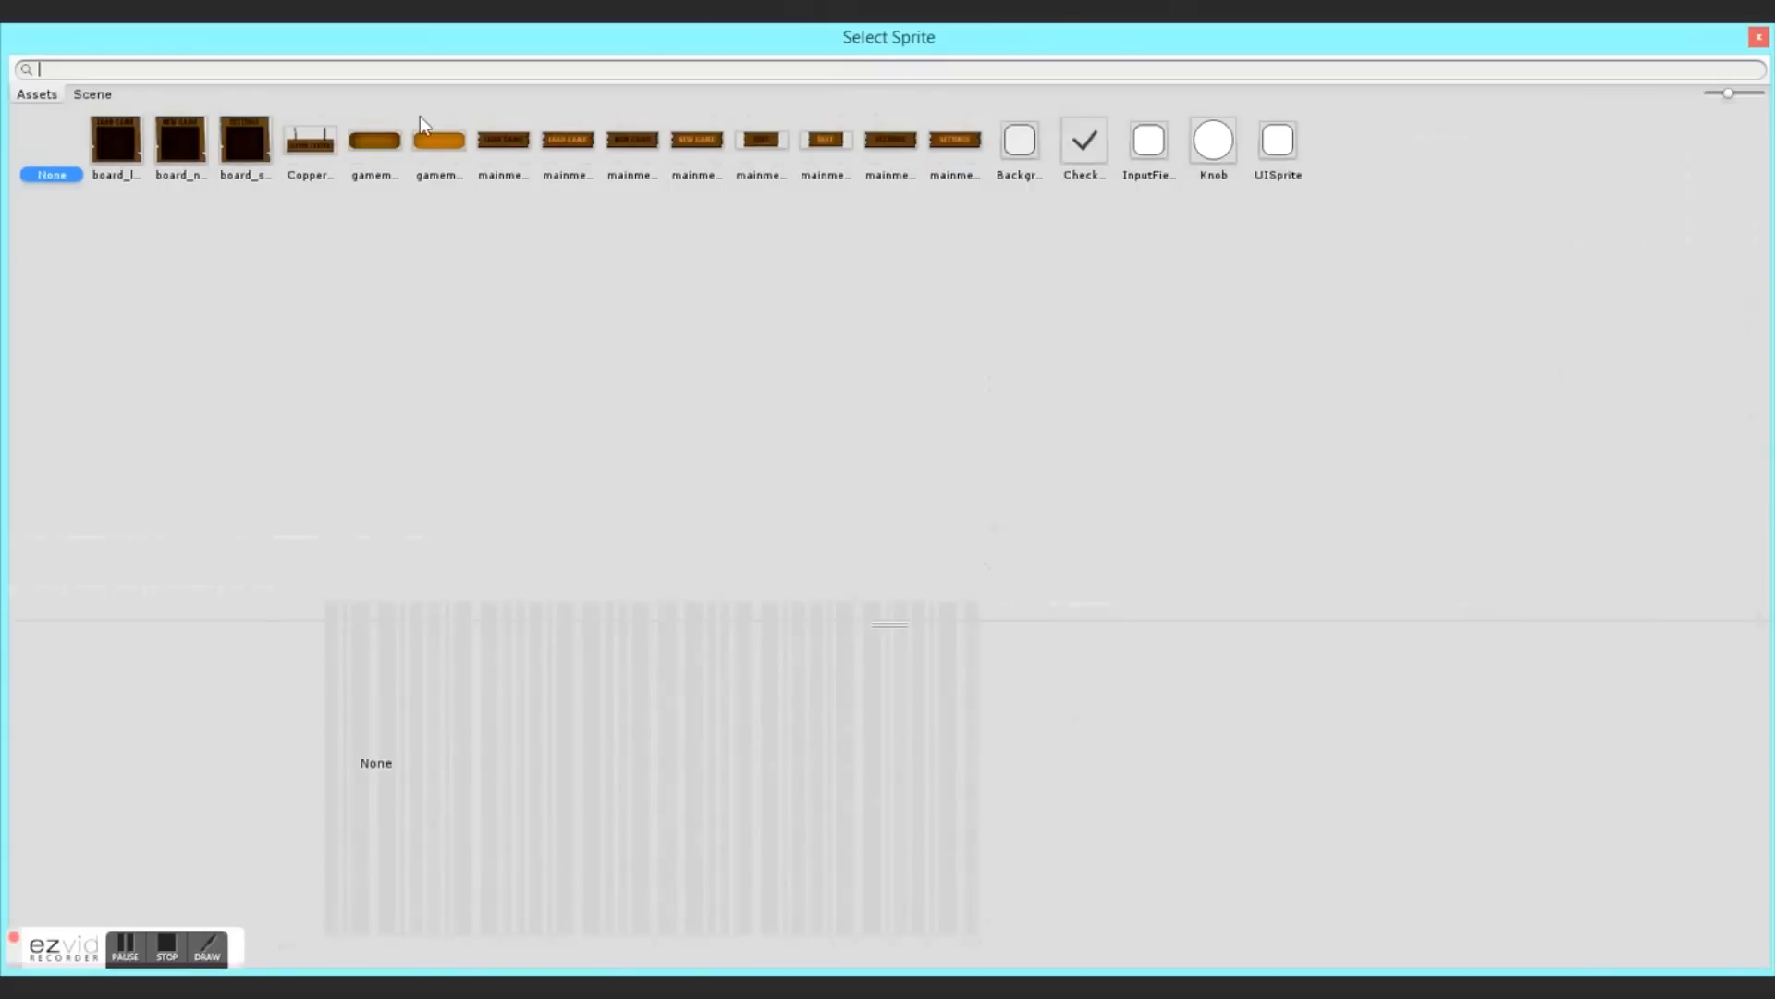
pyautogui.doubleClick(379, 141)
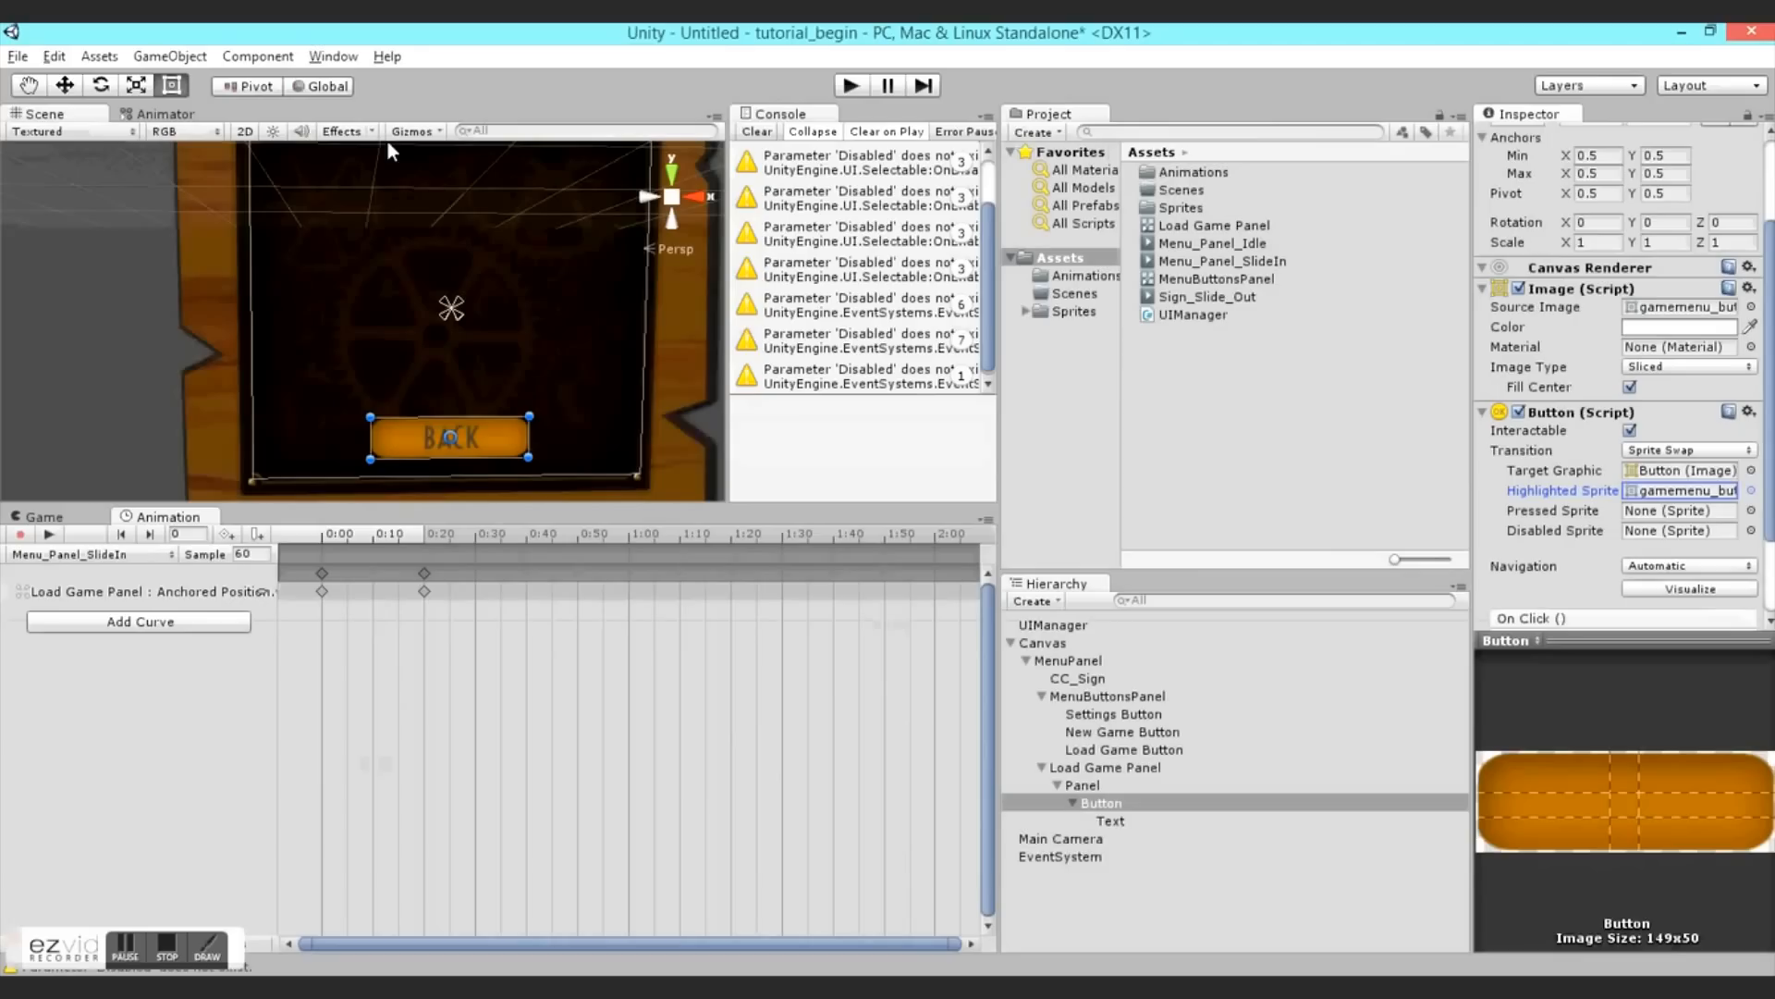
pyautogui.click(1751, 511)
pyautogui.doubleClick(440, 140)
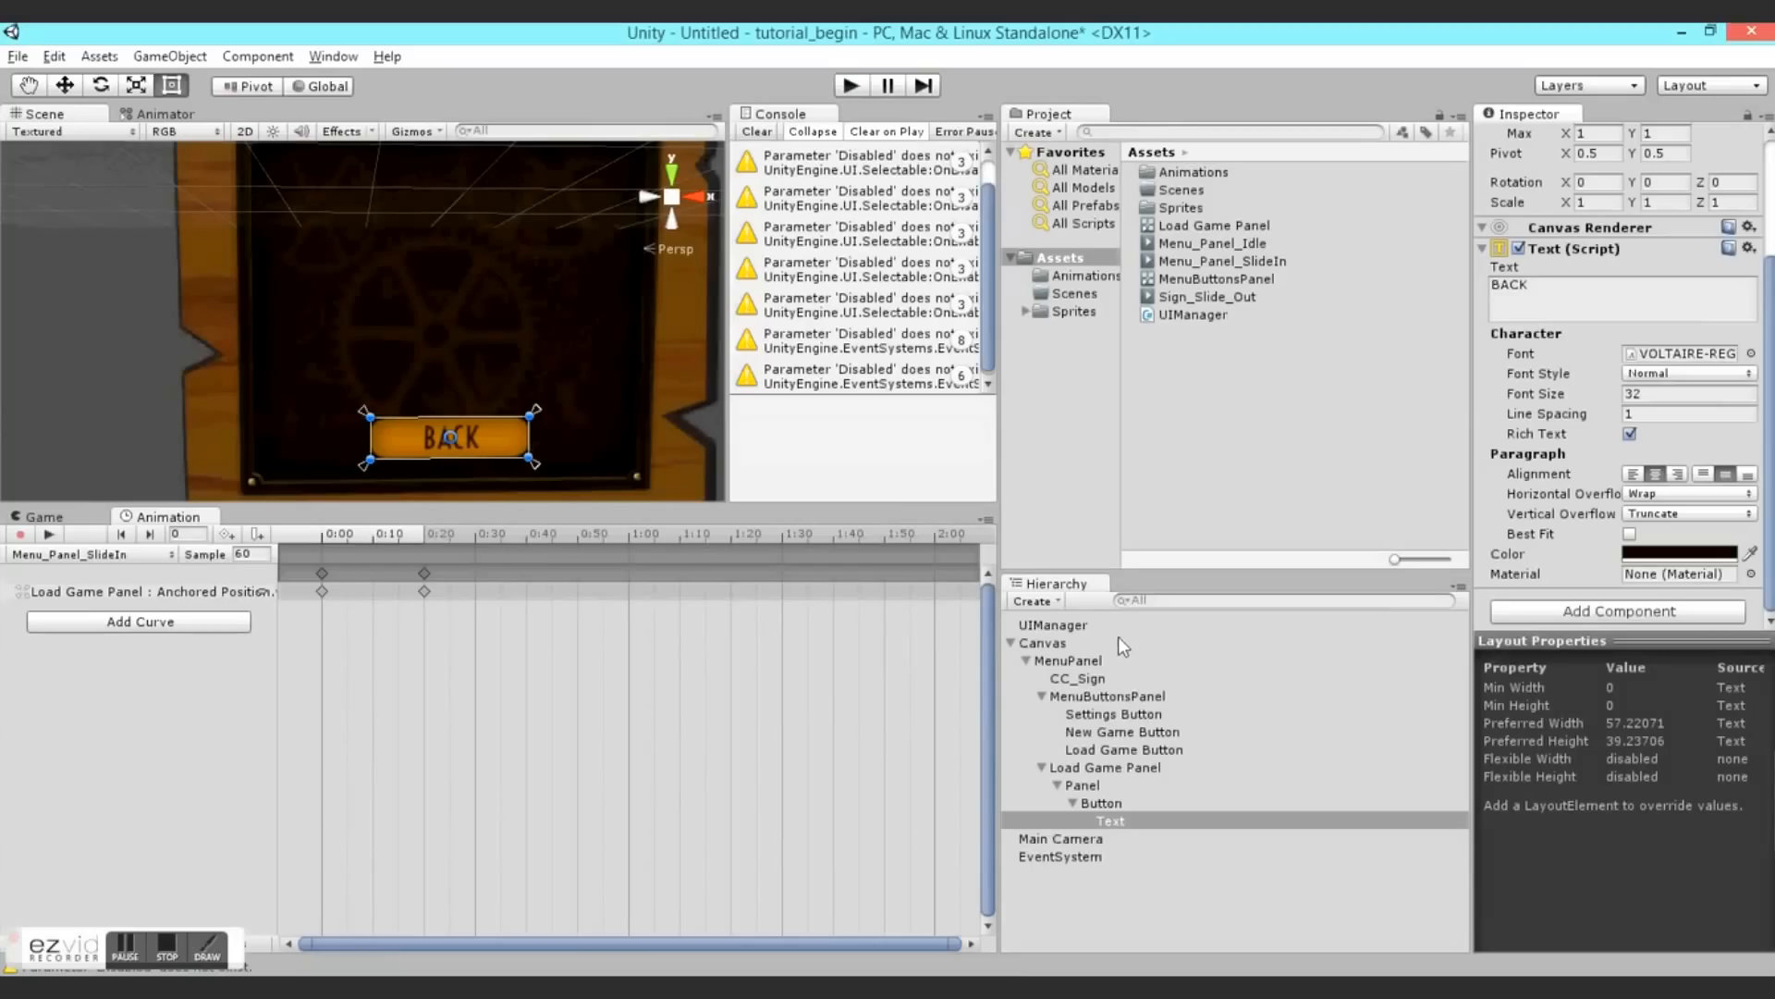
# - Add an On Click event to the BACK button that calls UIManager's DisableBoolInAnimator with Load Game Button as its animator
pyautogui.click(1101, 802)
pyautogui.scroll(-2, 1711, 444)
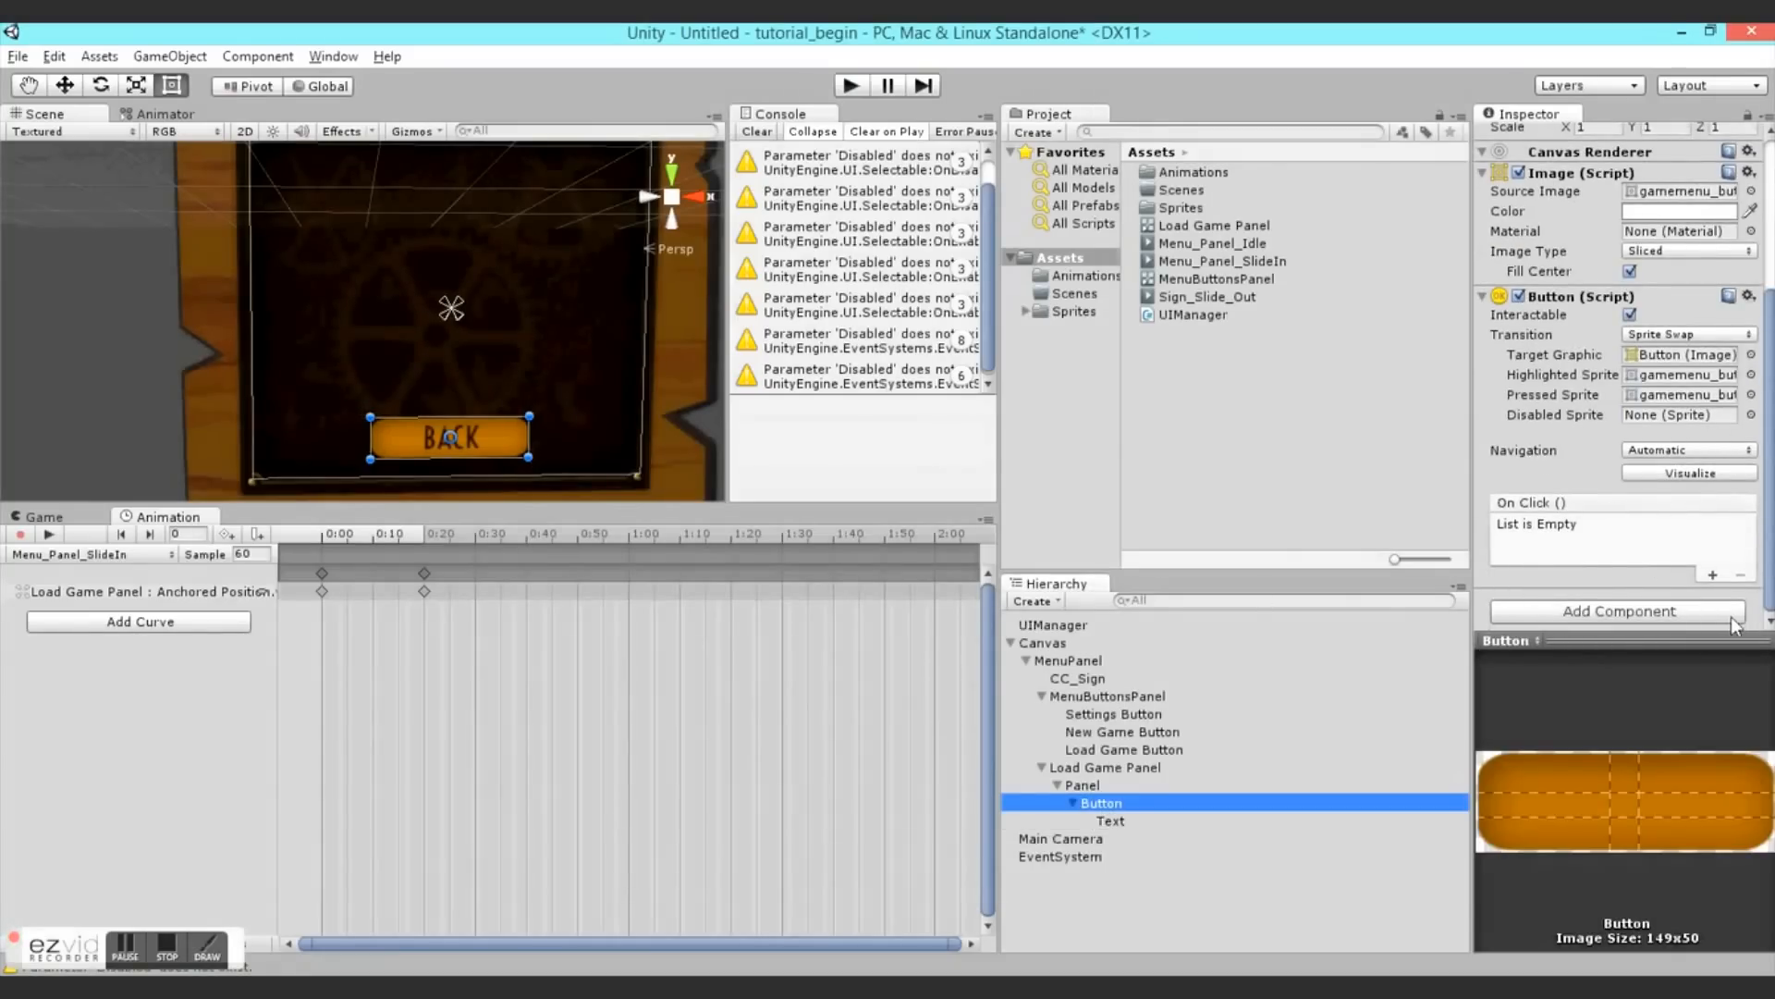
pyautogui.click(1714, 576)
pyautogui.moveTo(1093, 629); pyautogui.dragTo(1535, 550)
pyautogui.click(1618, 527)
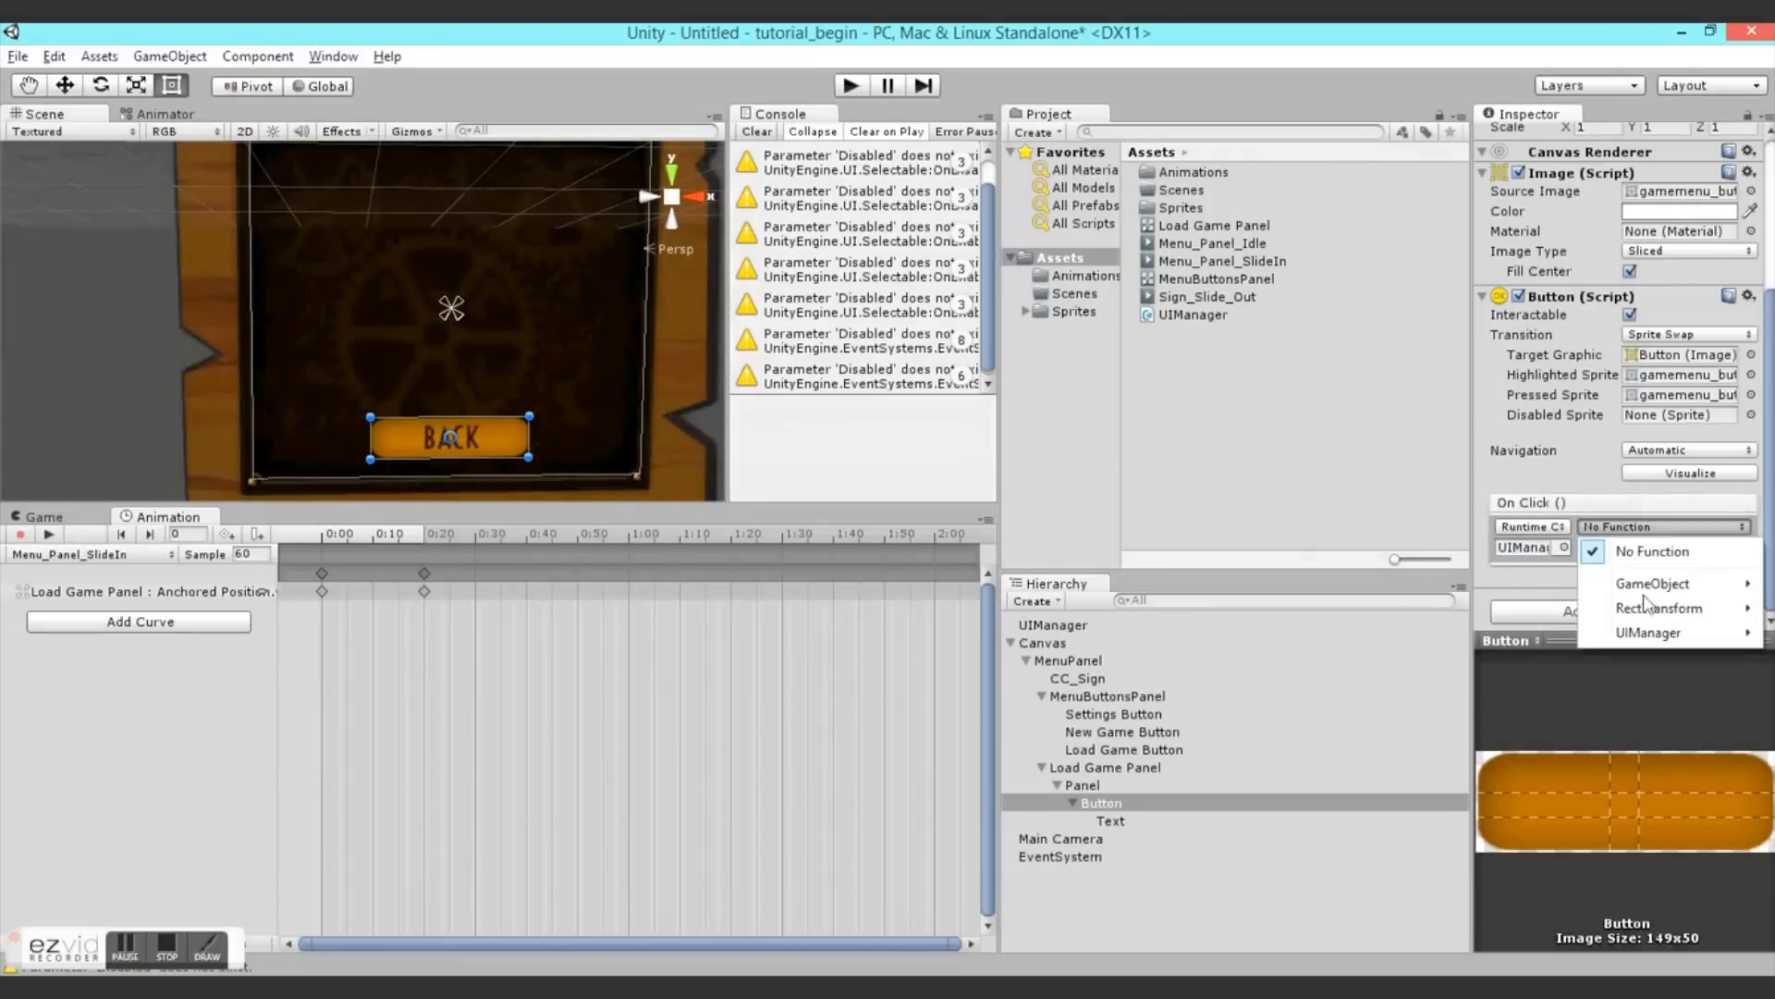
pyautogui.moveTo(1648, 633)
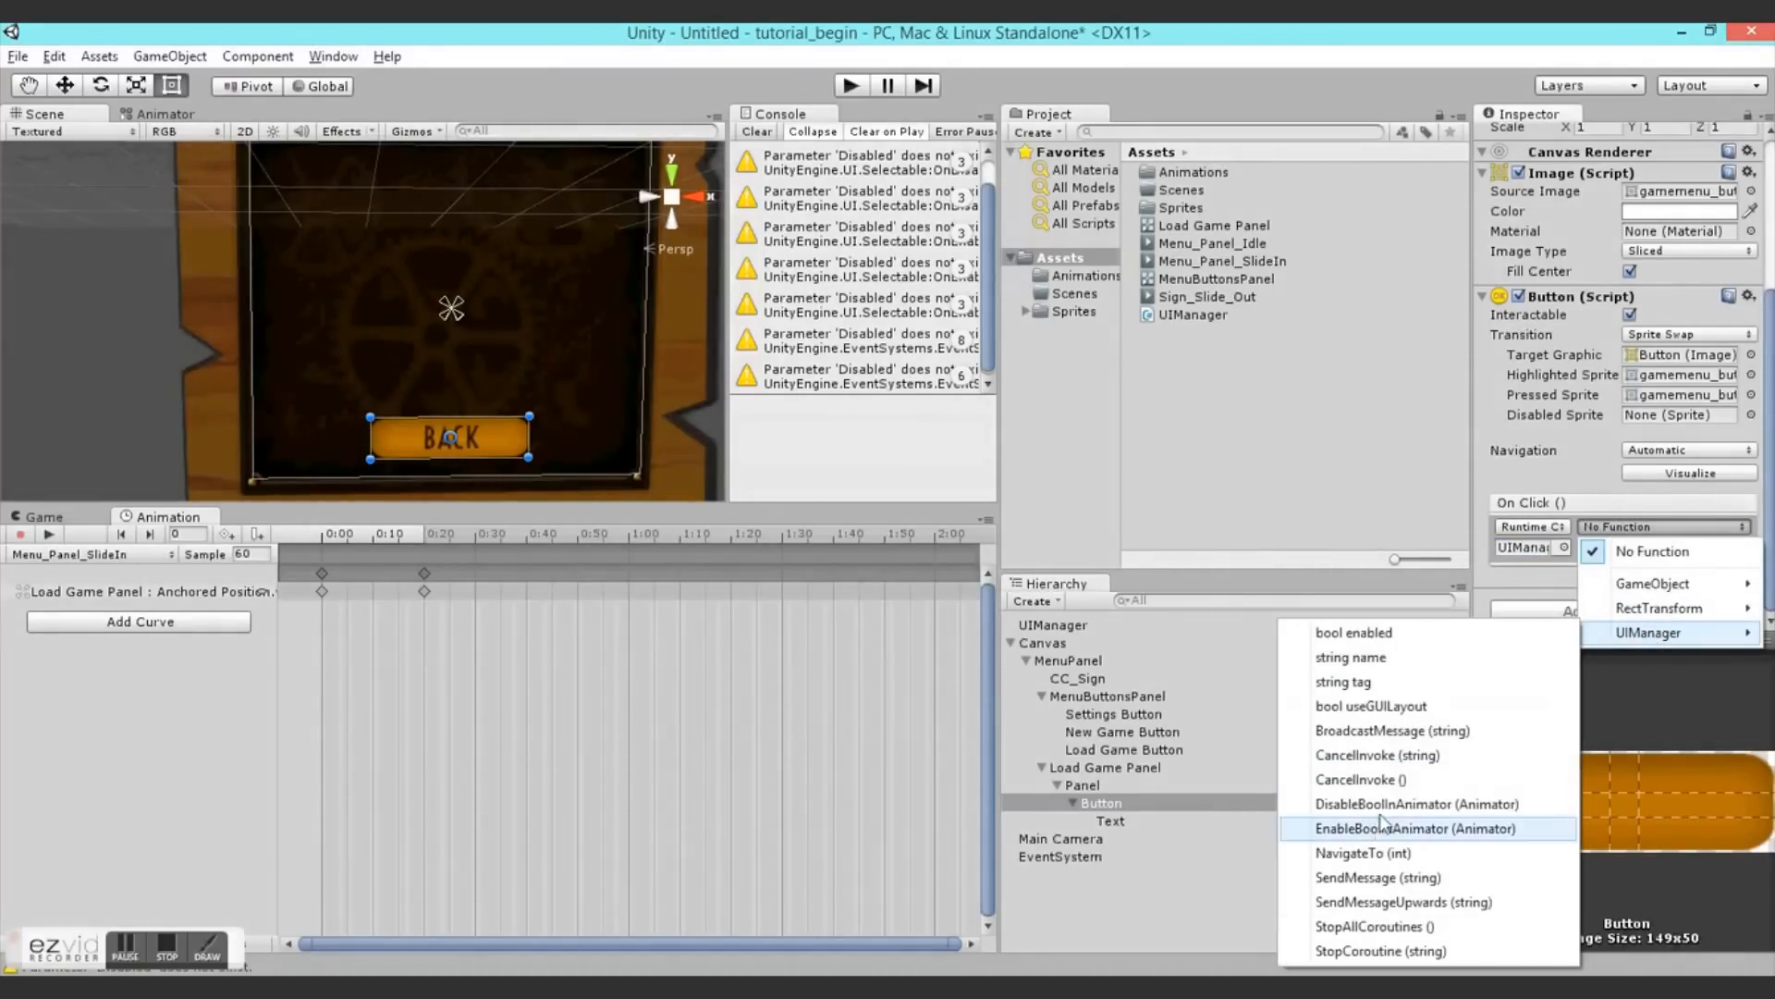
pyautogui.click(1378, 804)
pyautogui.moveTo(1093, 751); pyautogui.dragTo(1653, 547)
# - Add a second On Click event calling UIManager's EnableBoolInAnimator with CC_Sign, and set the first event's animator to Load Game Panel
pyautogui.click(1713, 574)
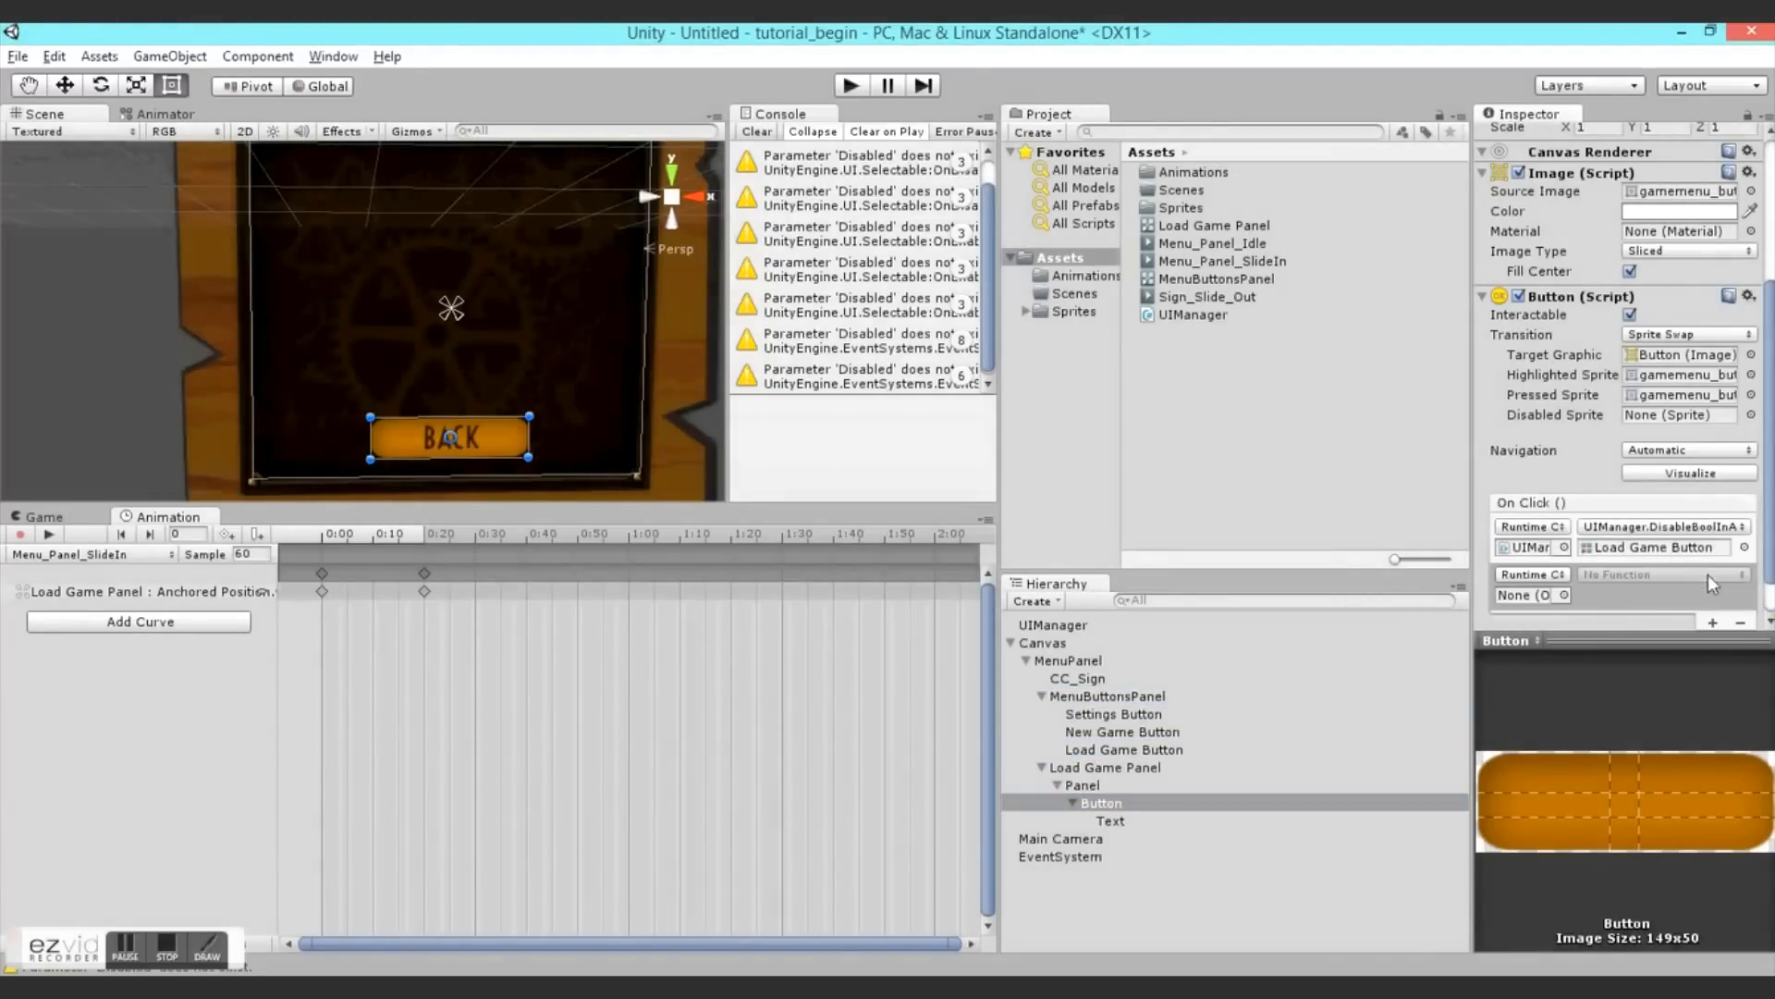
pyautogui.moveTo(1057, 634); pyautogui.dragTo(1532, 594)
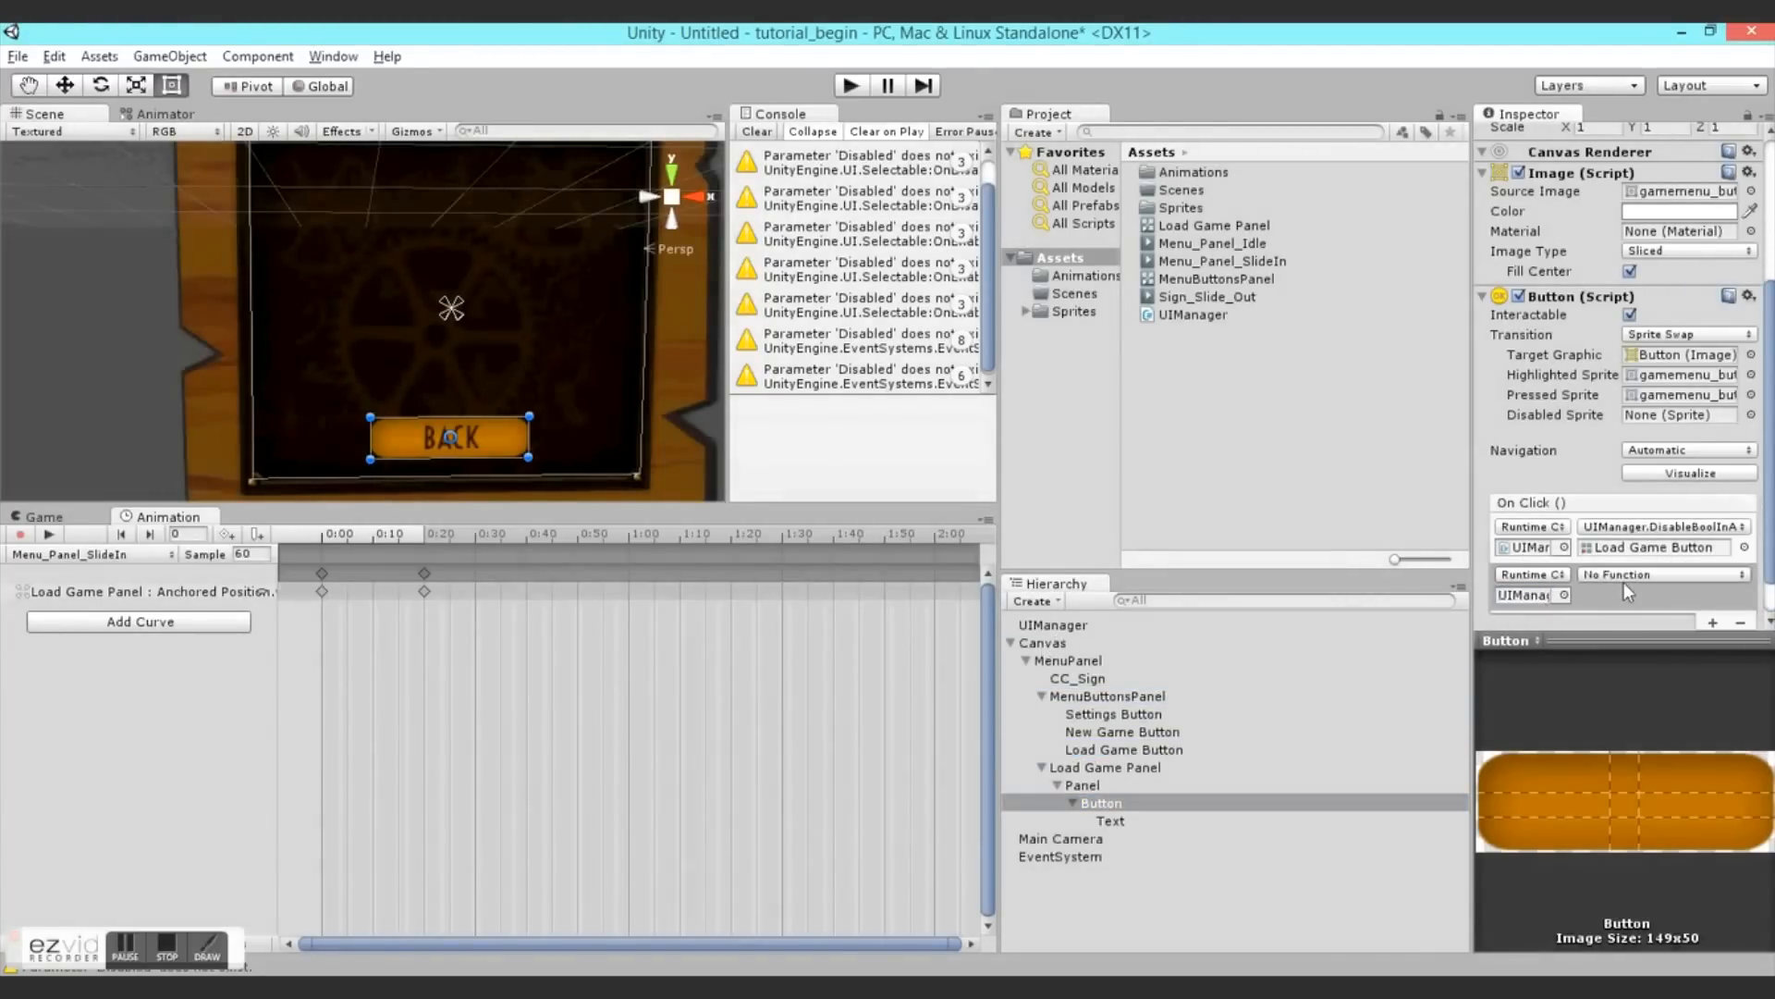
pyautogui.click(1661, 574)
pyautogui.moveTo(1658, 685)
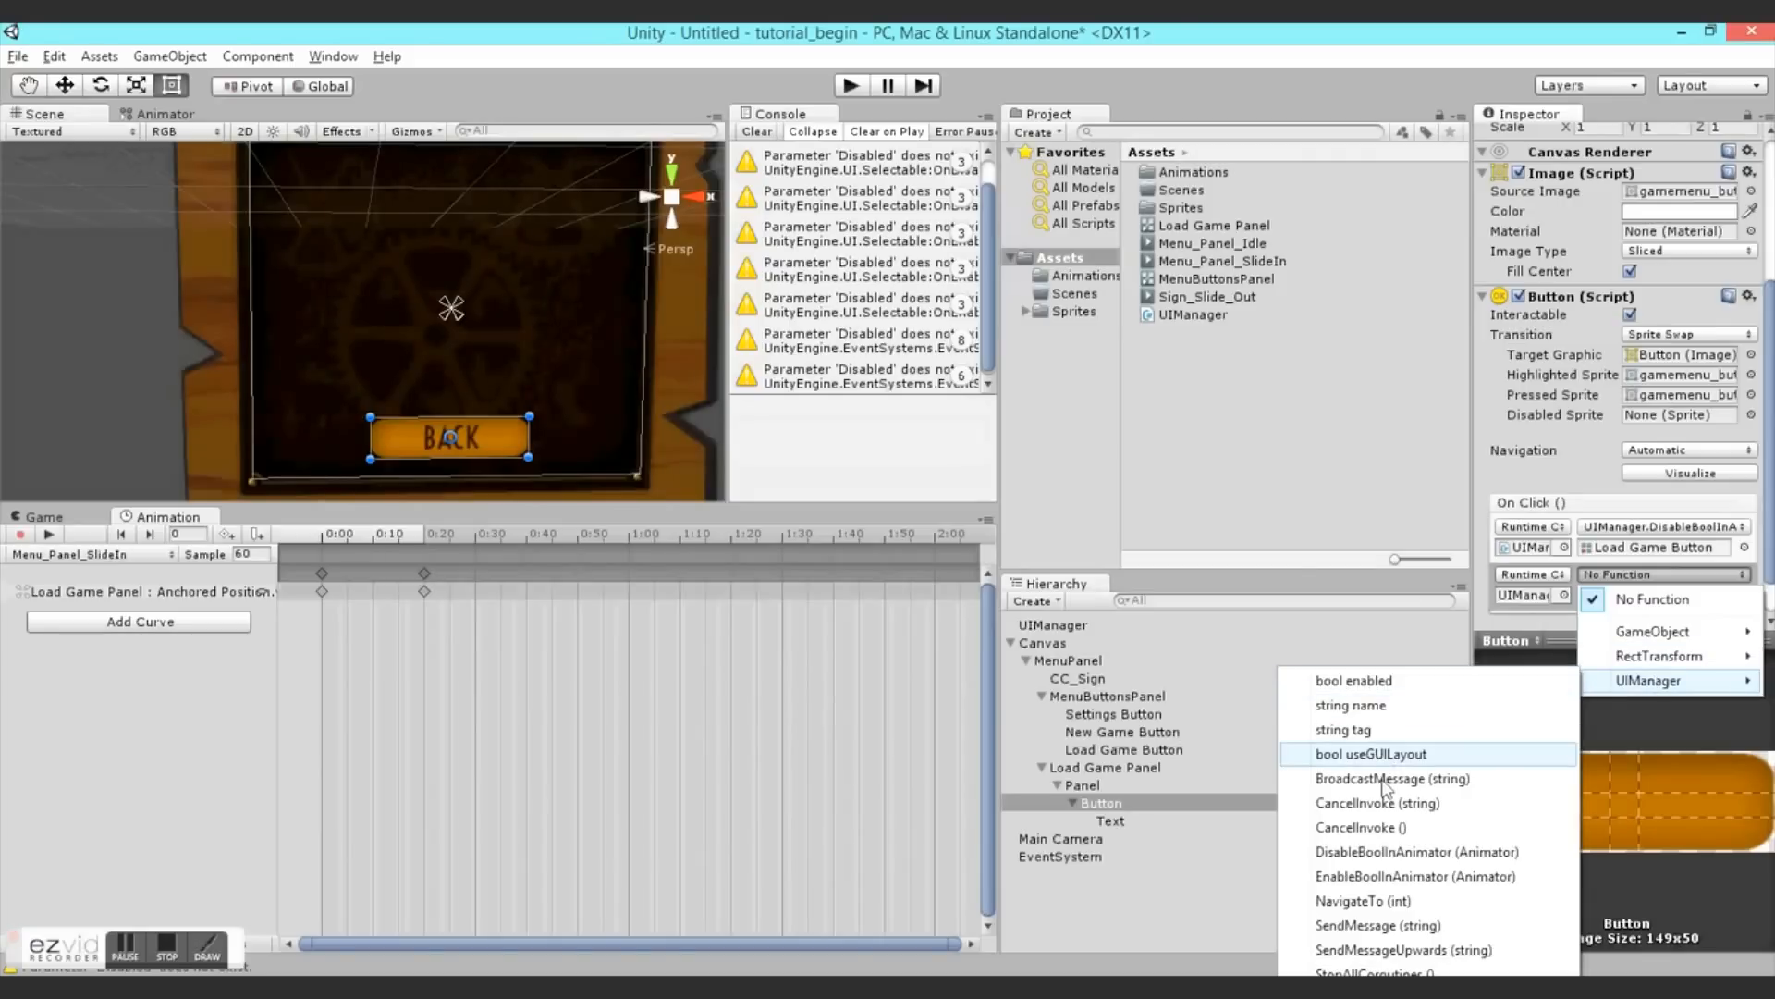
pyautogui.click(1381, 877)
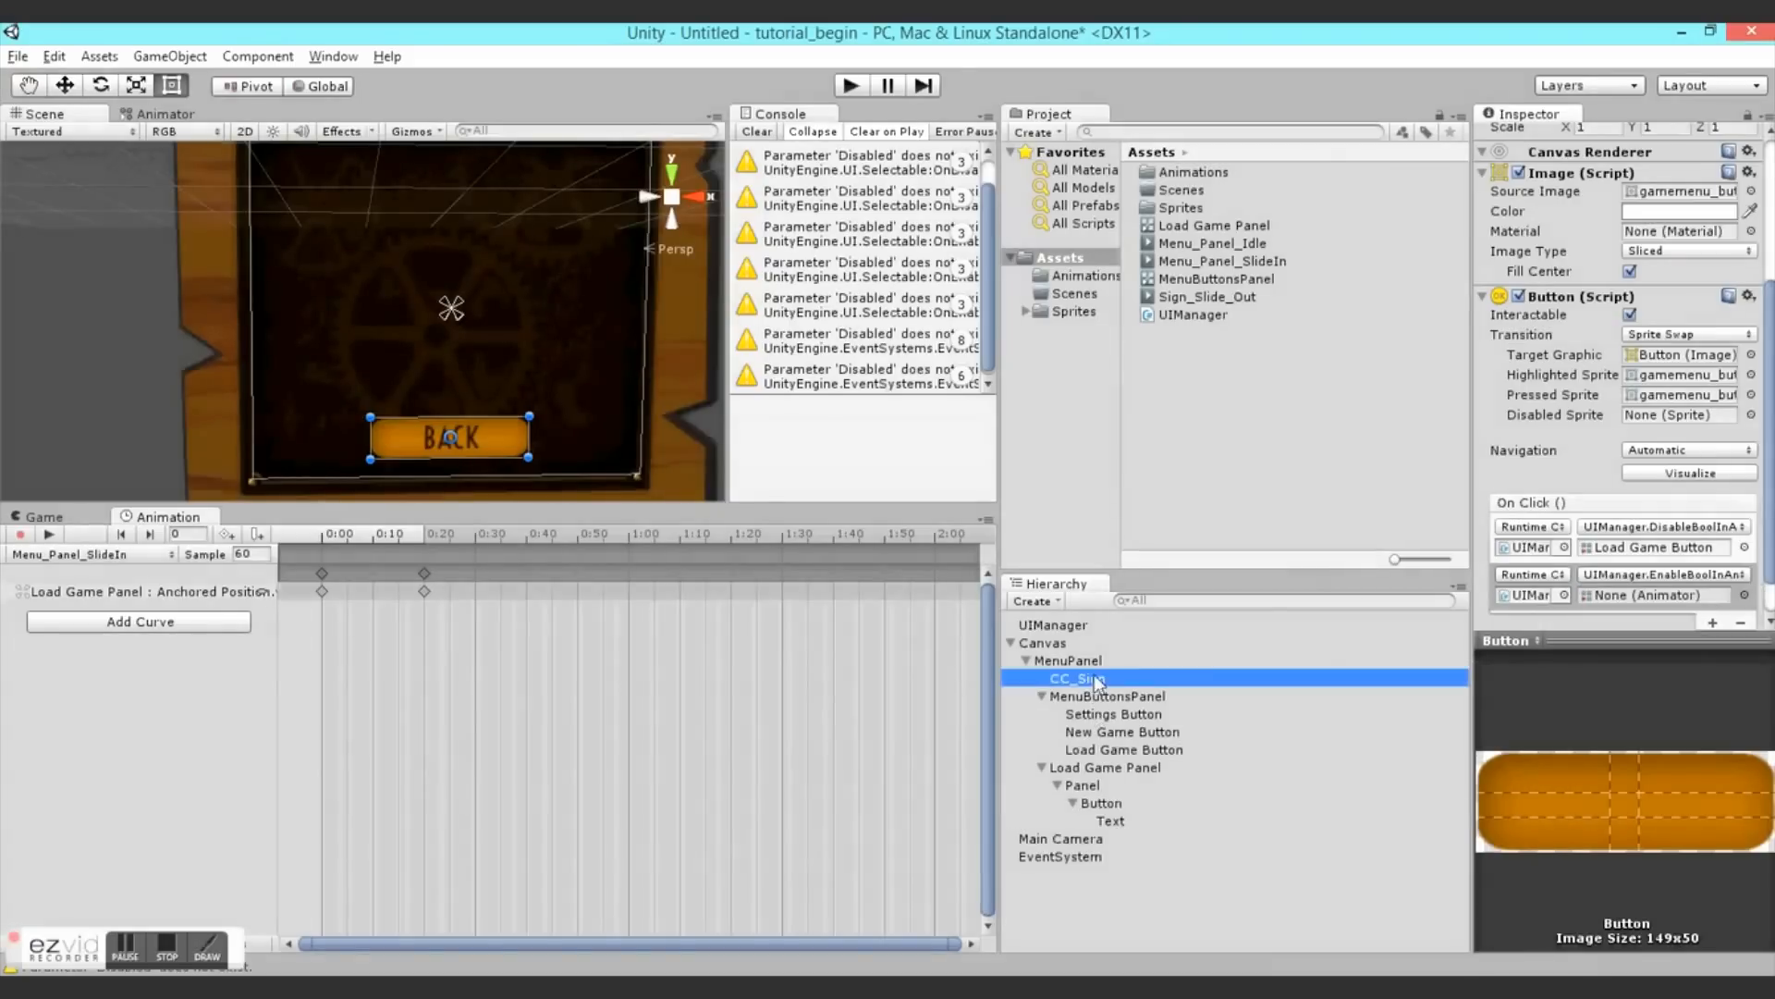
pyautogui.scroll(-2, 1655, 591)
pyautogui.moveTo(1669, 608); pyautogui.dragTo(1655, 548)
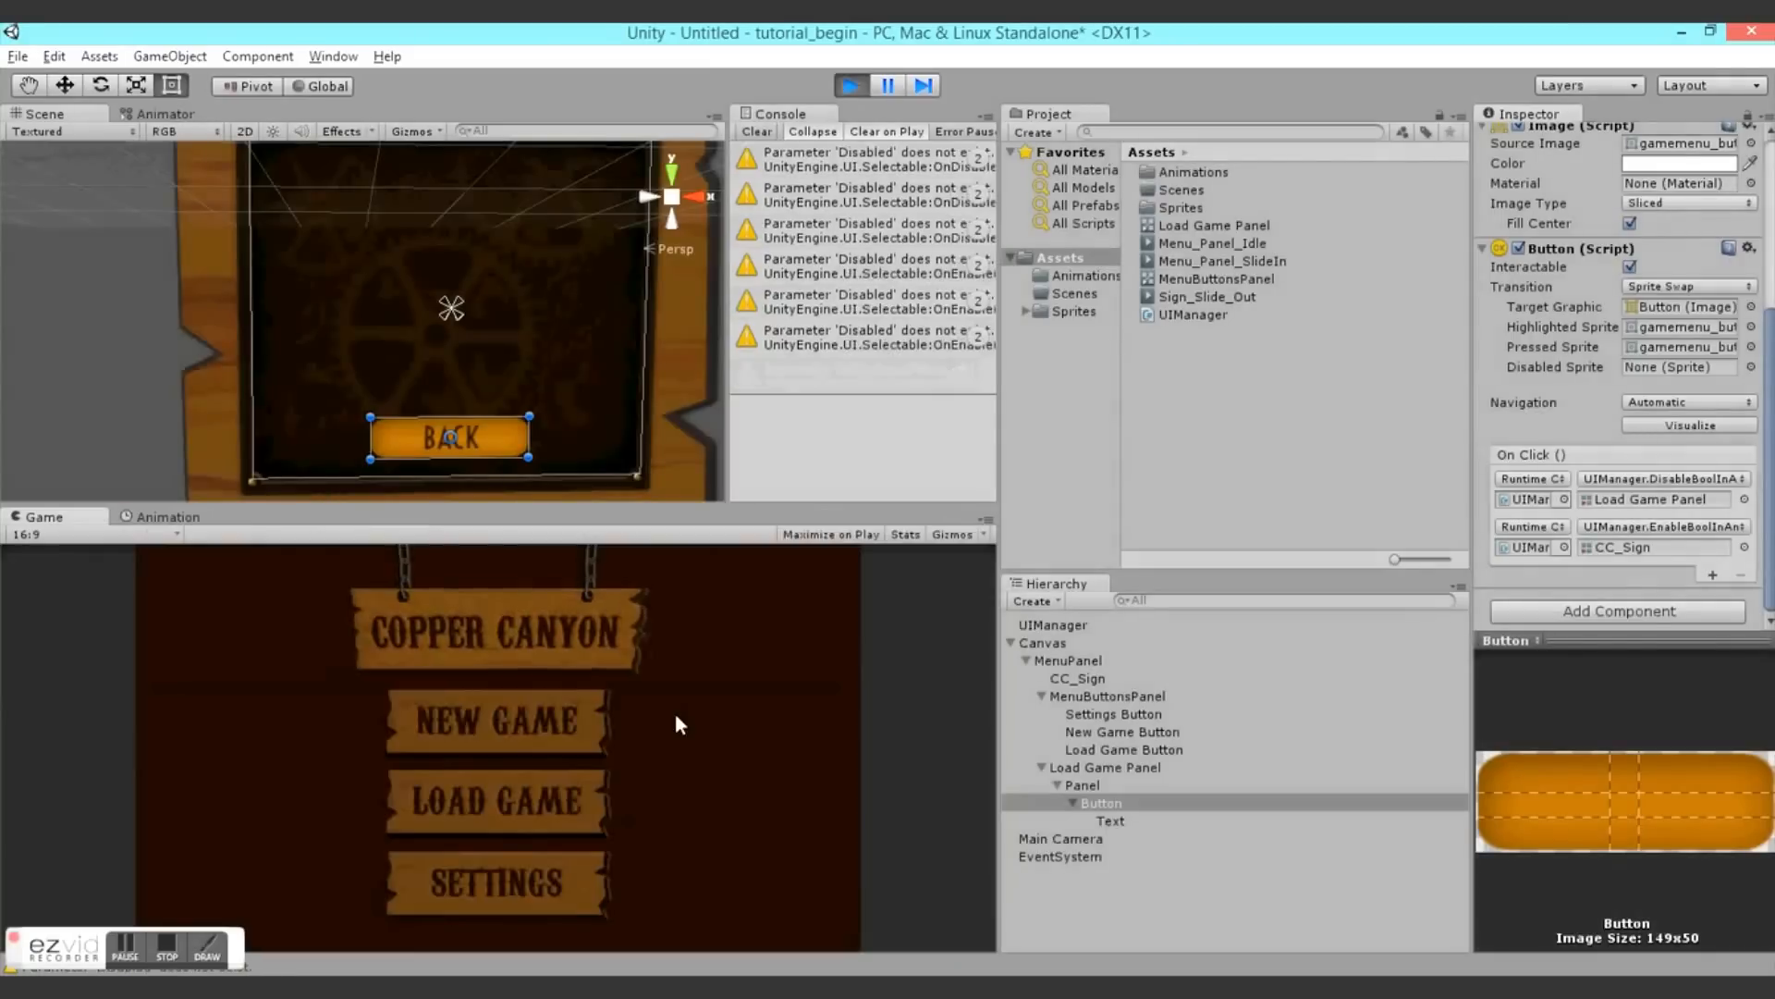
# - Test the menu in play mode by opening the Load Game panel and returning with BACK, and stop playback
pyautogui.click(516, 795)
pyautogui.click(507, 862)
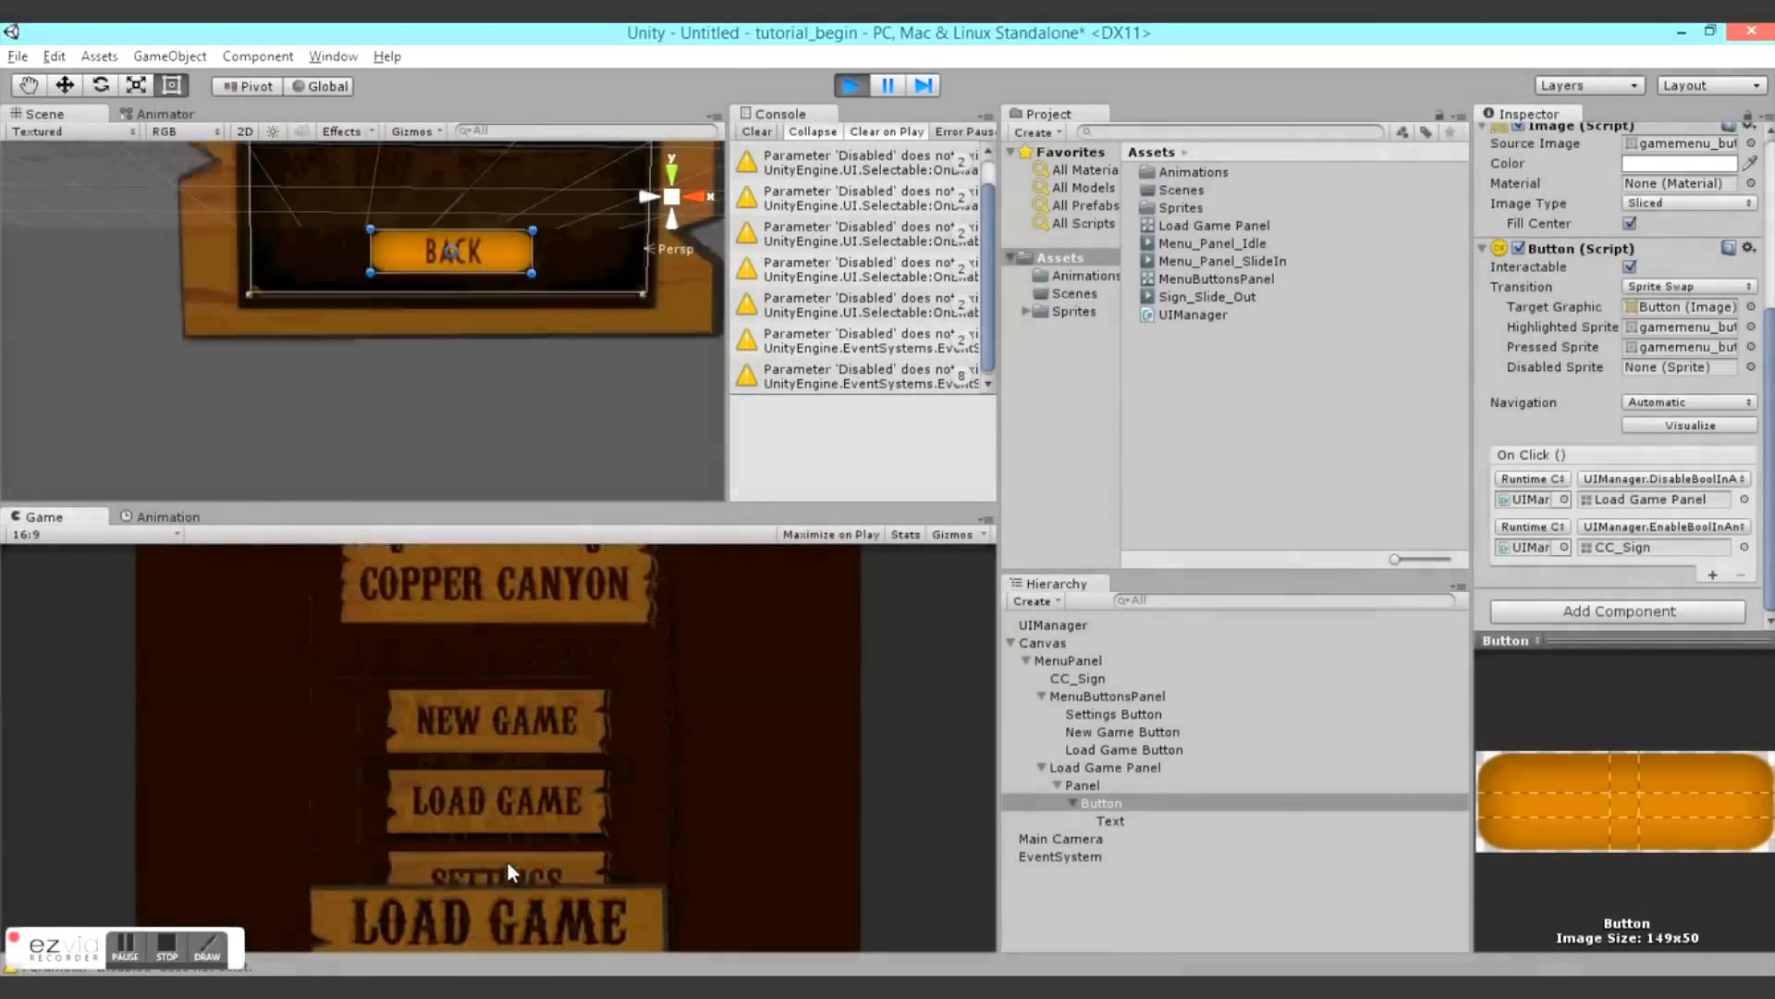
pyautogui.click(515, 814)
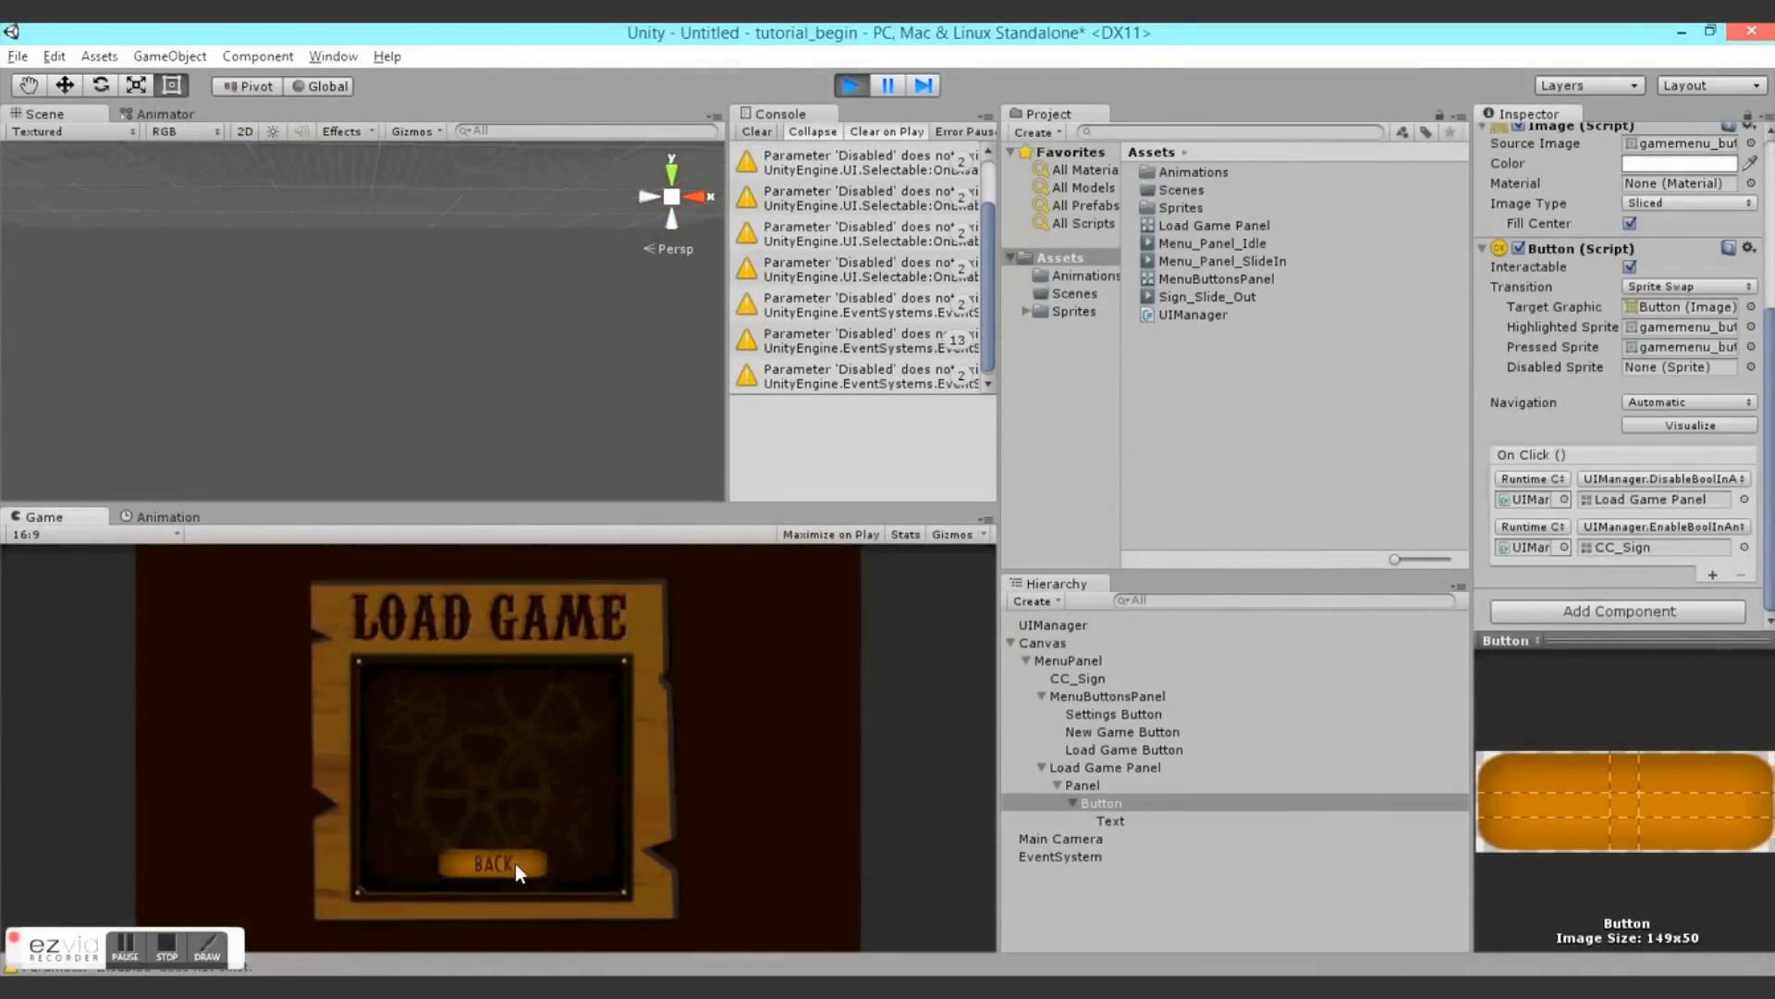
pyautogui.click(514, 863)
pyautogui.click(850, 86)
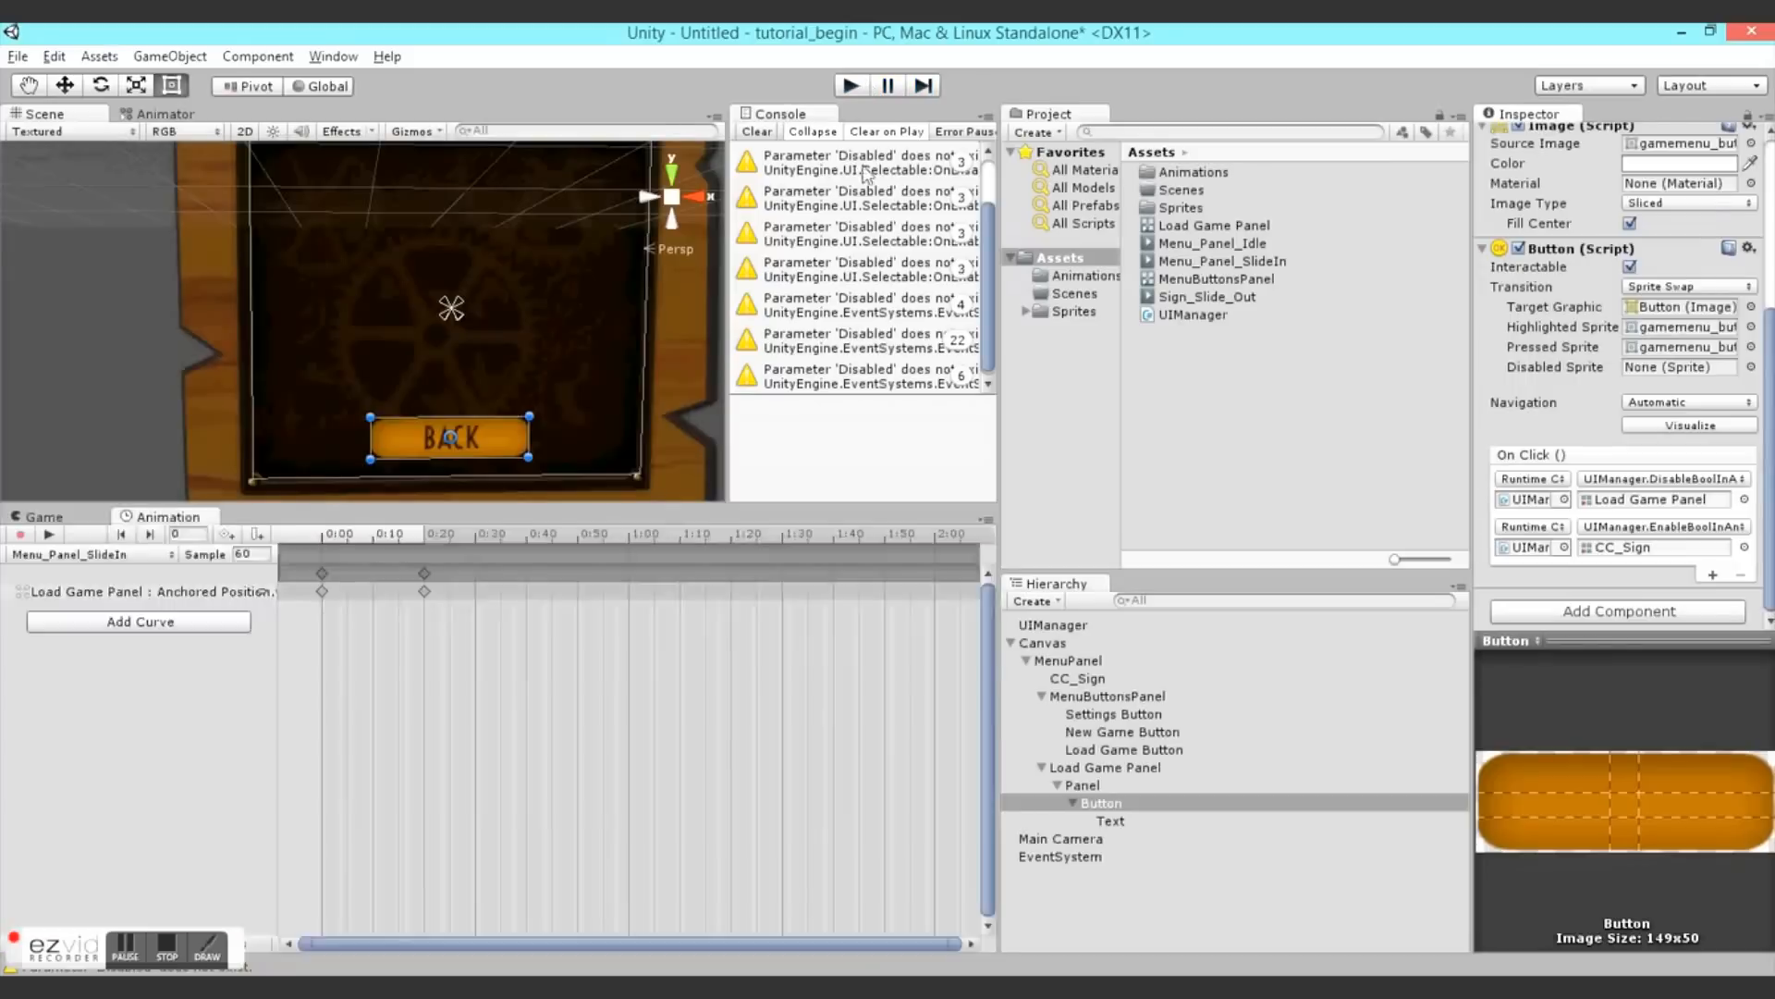
# - Duplicate the Load Game Panel twice
pyautogui.click(1091, 767)
pyautogui.hotkey('ctrl', 'd')
pyautogui.hotkey('ctrl', 'd')
# - Rename the first panel copy to New Game Panel and set its source image to board_newgame
pyautogui.click(1079, 786)
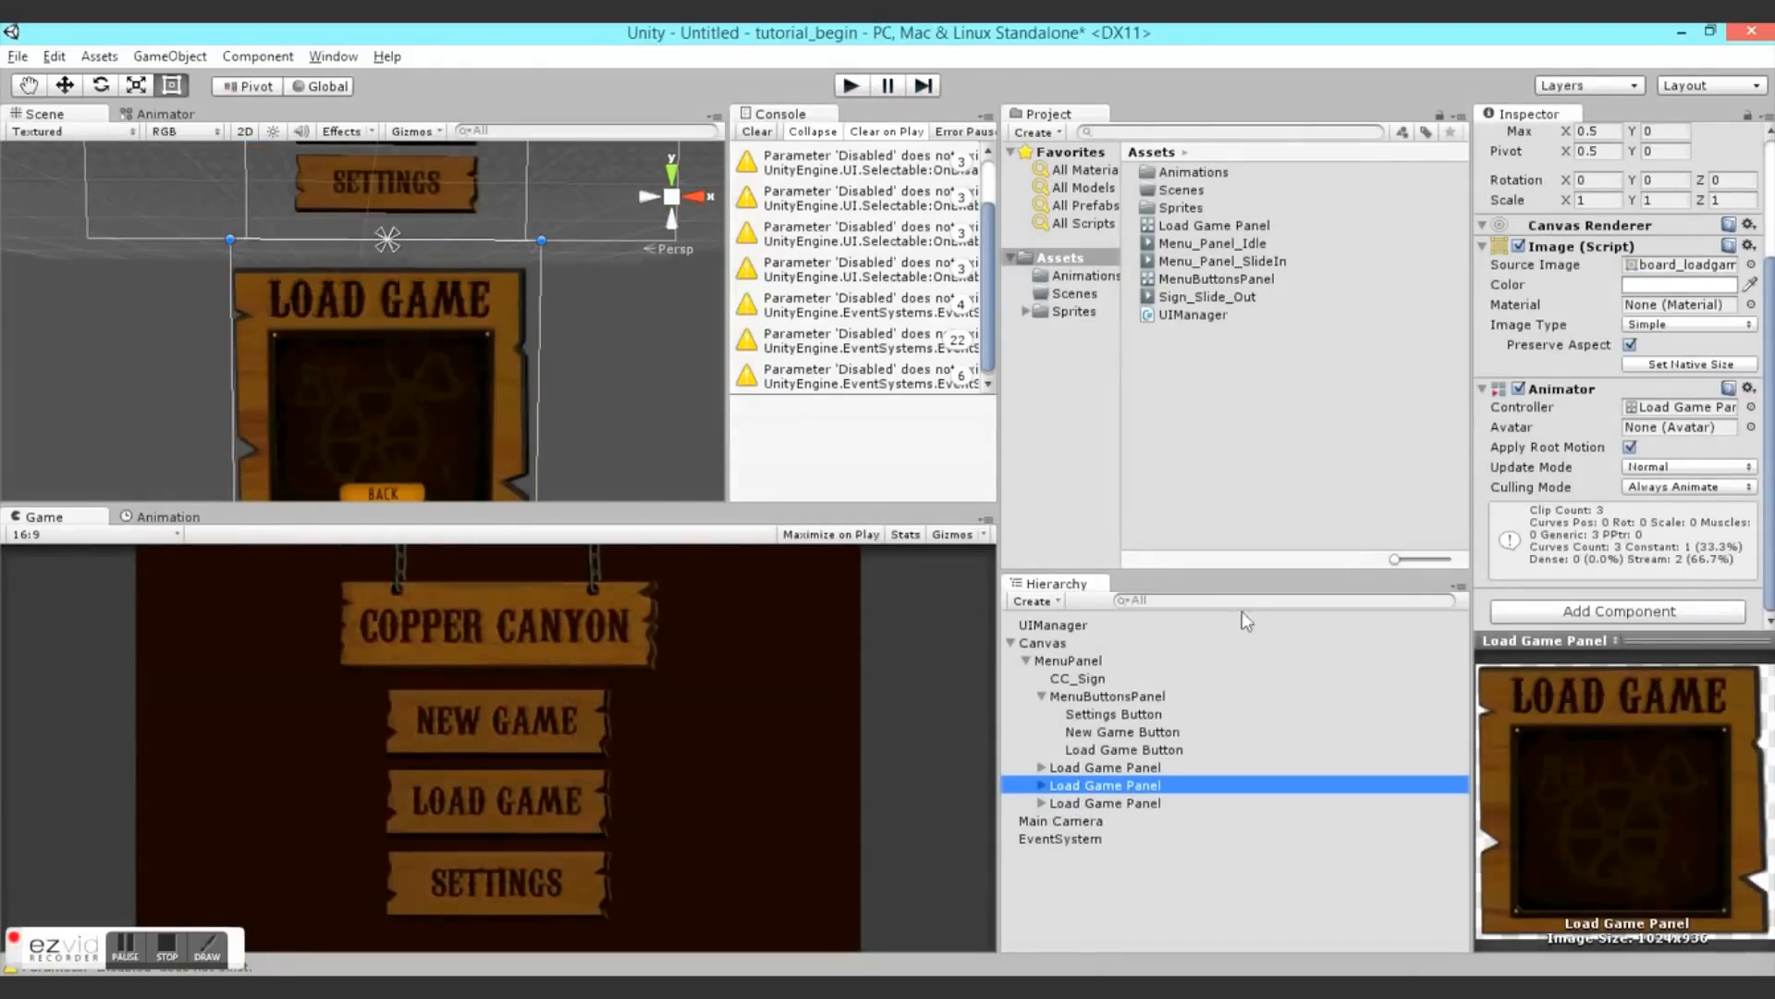
pyautogui.scroll(3, 1629, 222)
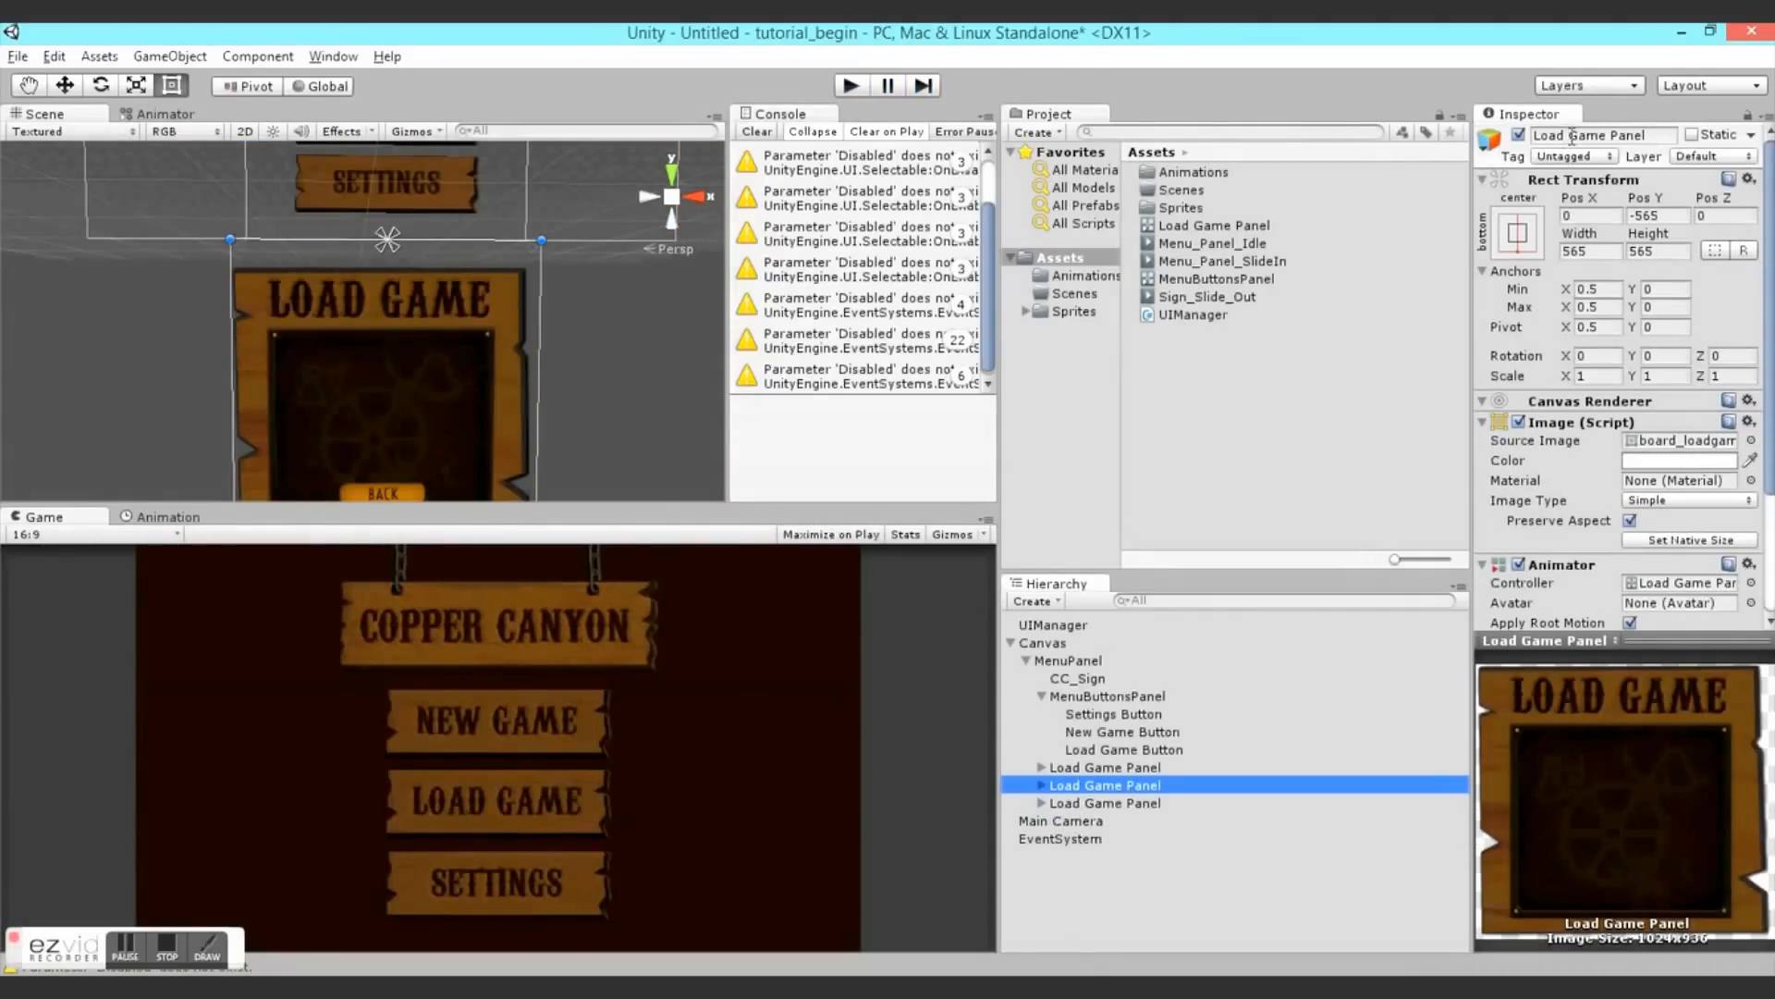
pyautogui.click(1572, 138)
pyautogui.write('New Game Panel')
pyautogui.press('Return')
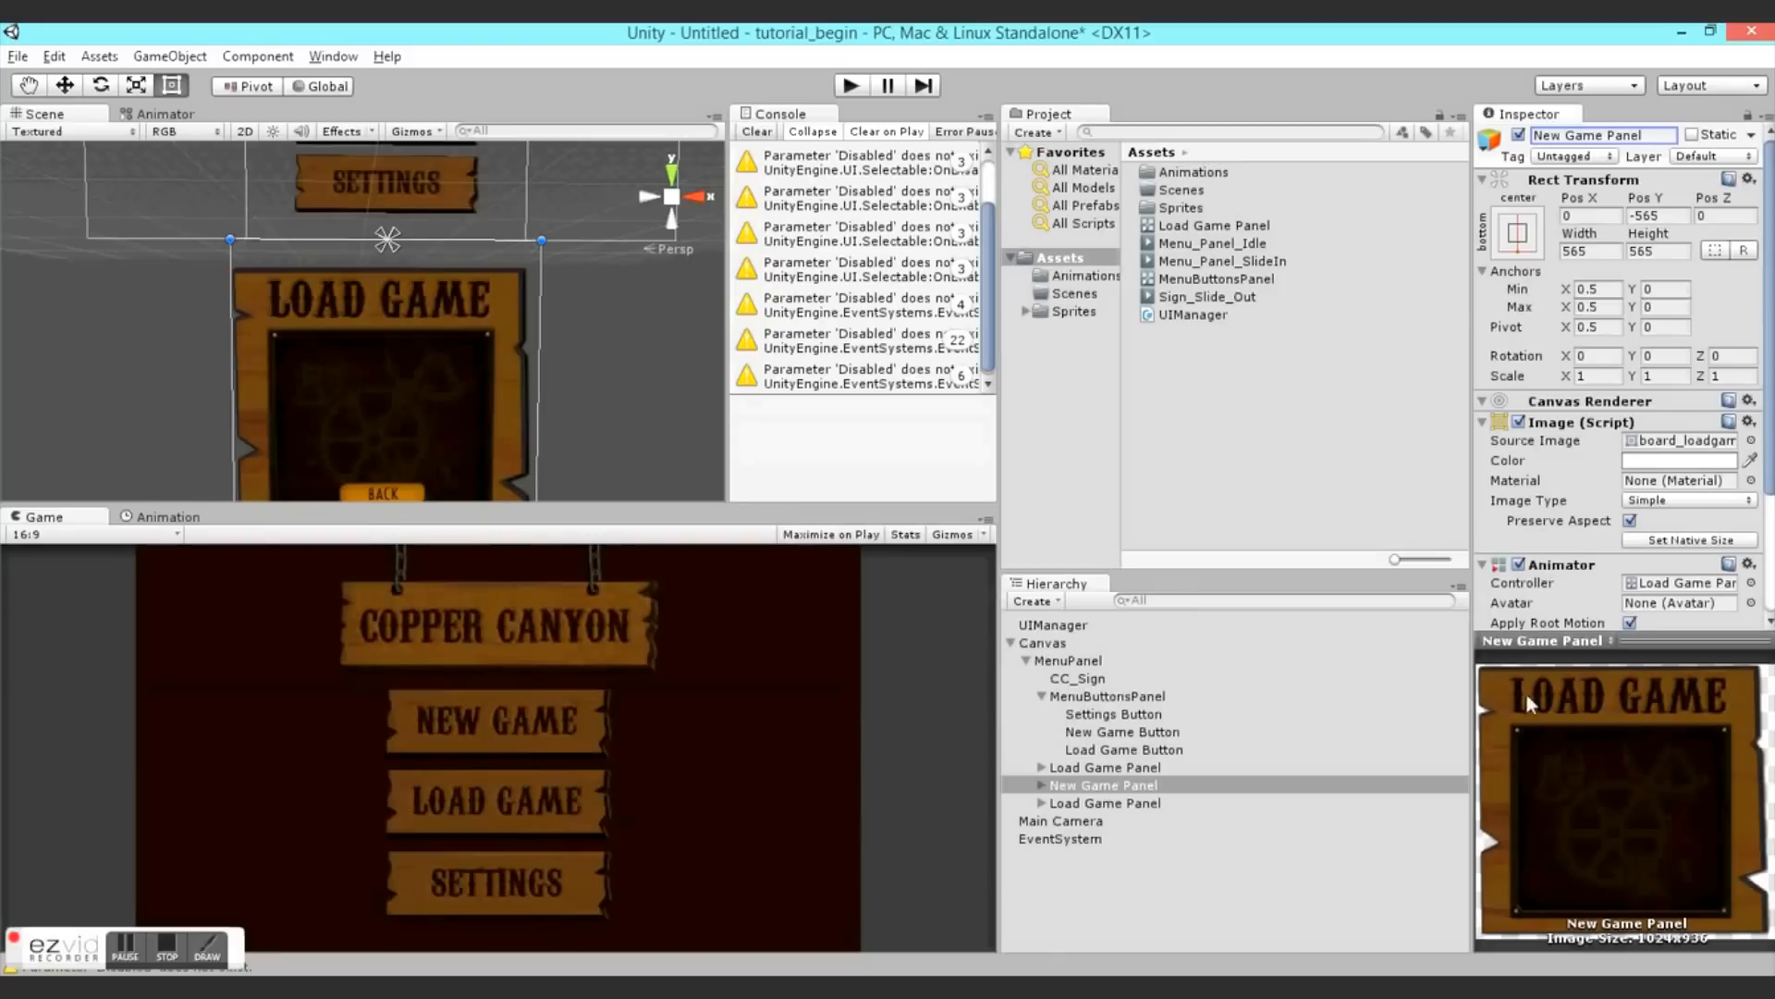
pyautogui.click(1751, 441)
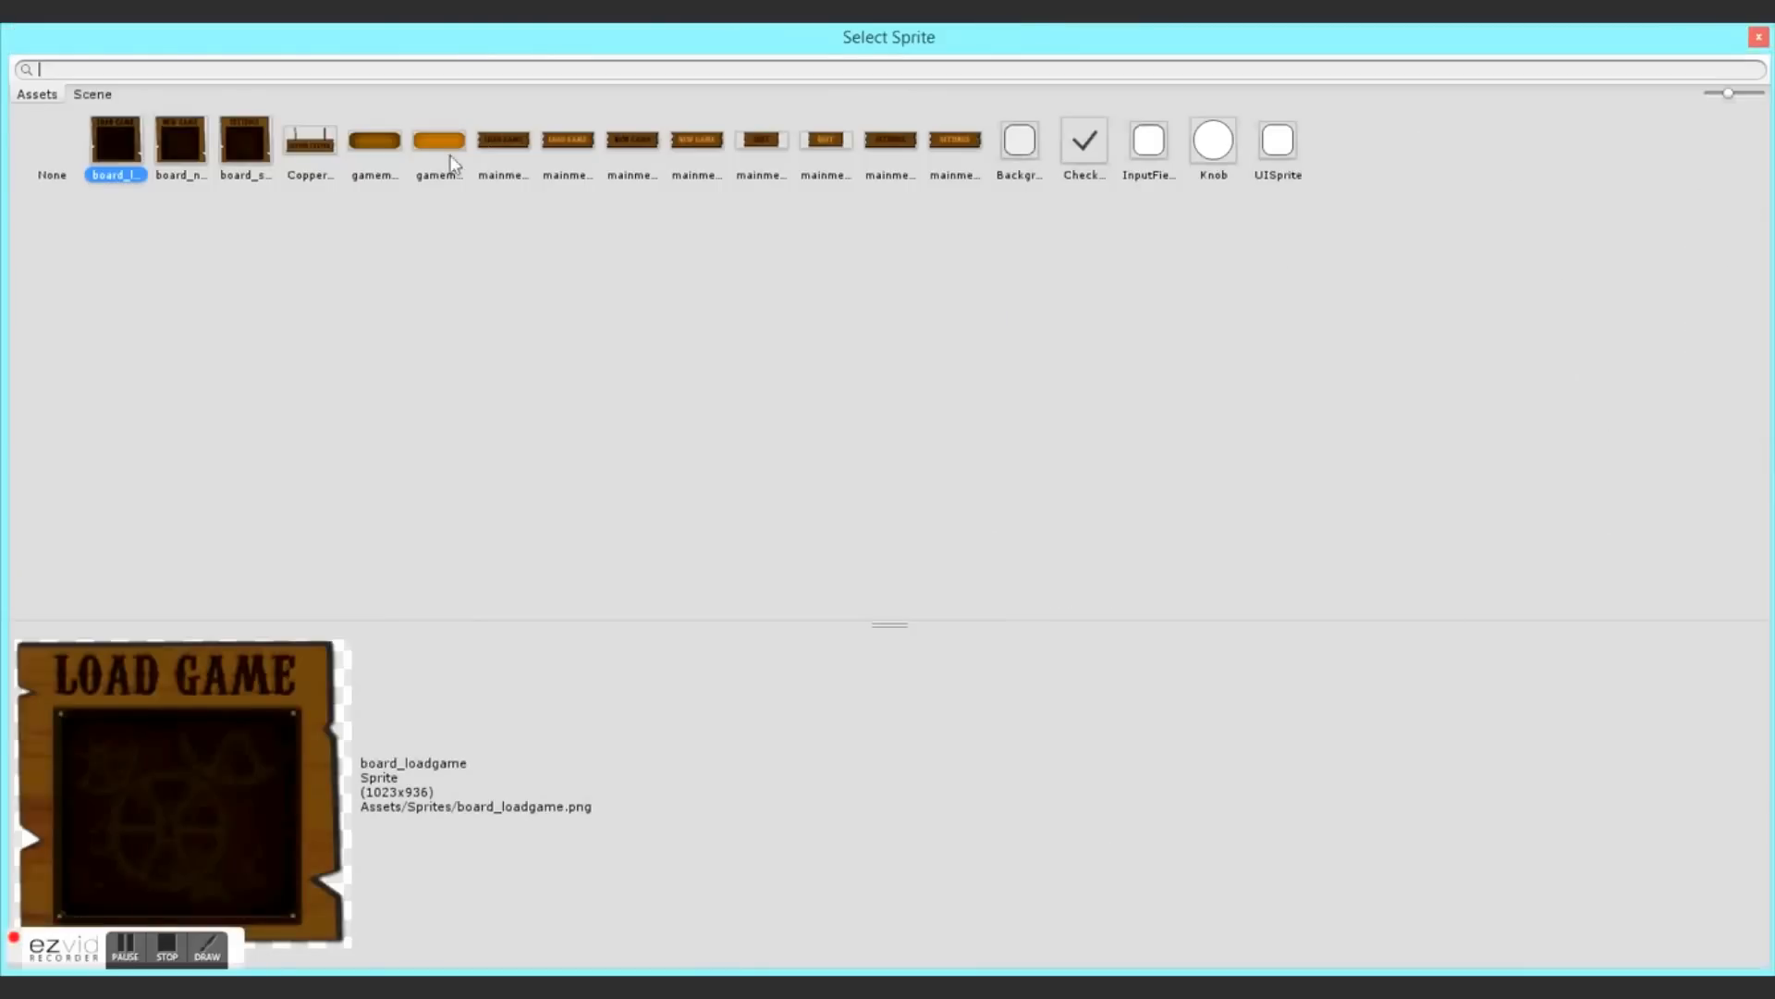
pyautogui.doubleClick(181, 143)
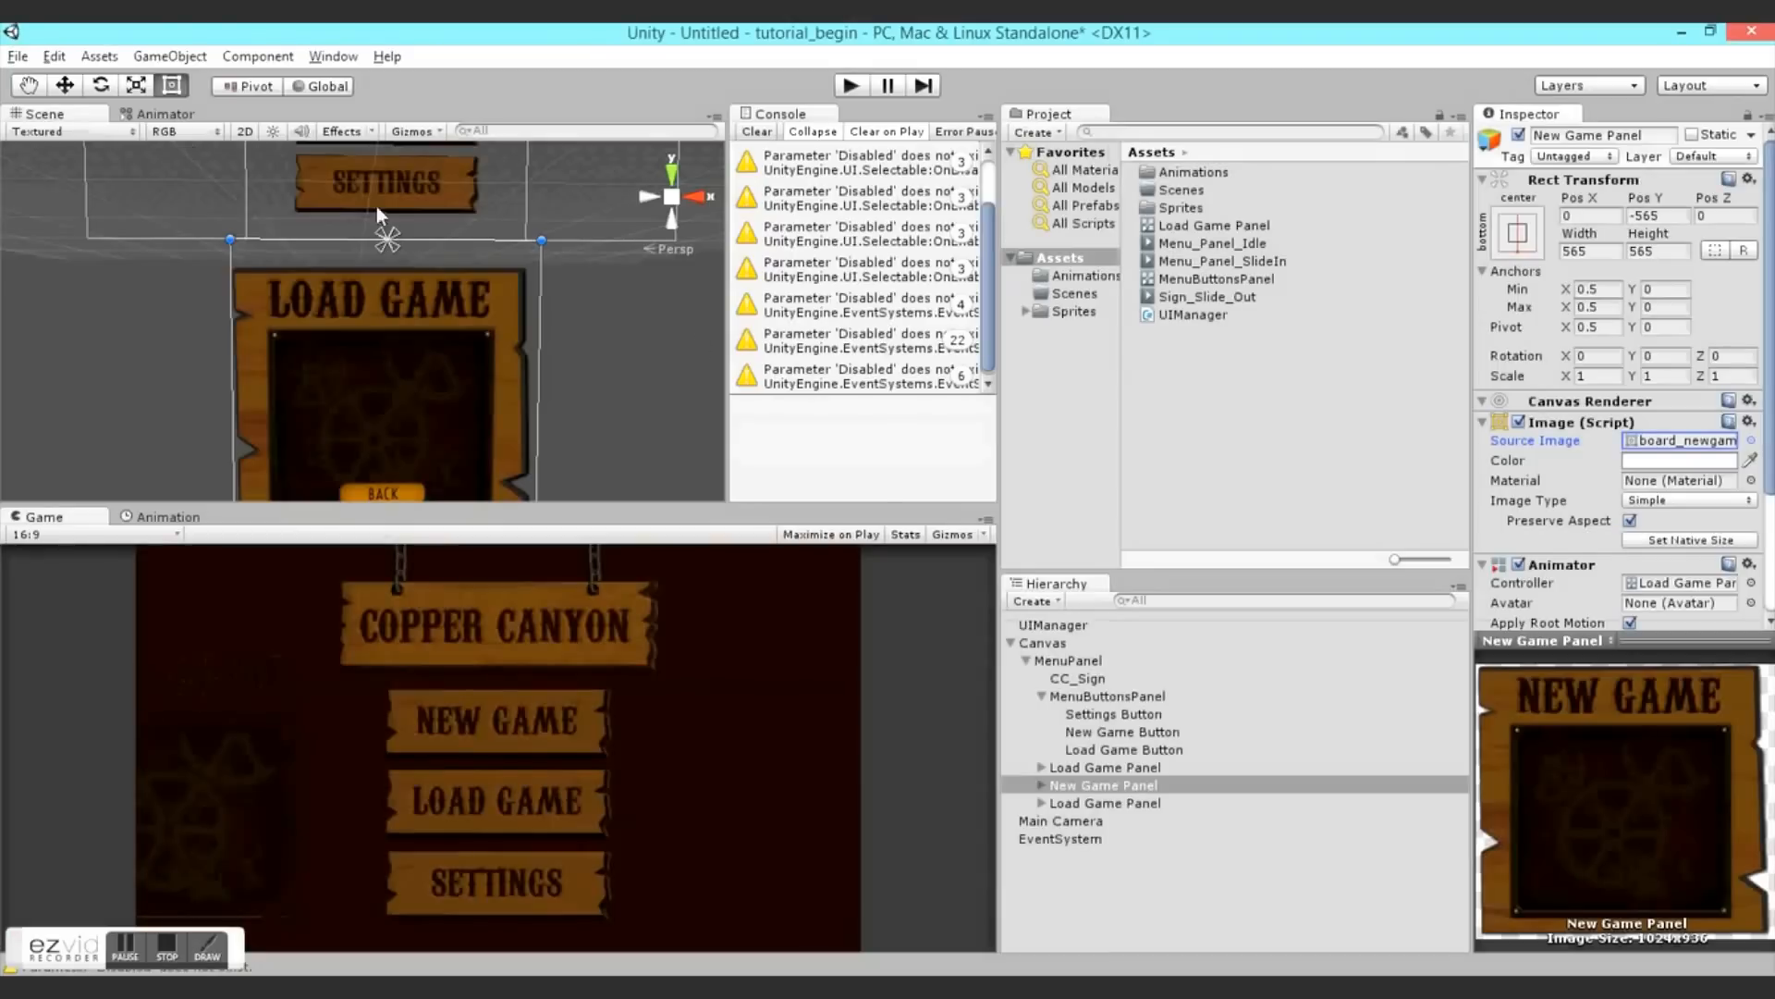
pyautogui.moveTo(1084, 786)
pyautogui.mouseDown()
pyautogui.moveTo(1086, 759)
pyautogui.moveTo(1082, 793)
pyautogui.mouseUp()
# - Rename the second panel copy to Setting Panel and set its source image to board_settings
pyautogui.click(1071, 803)
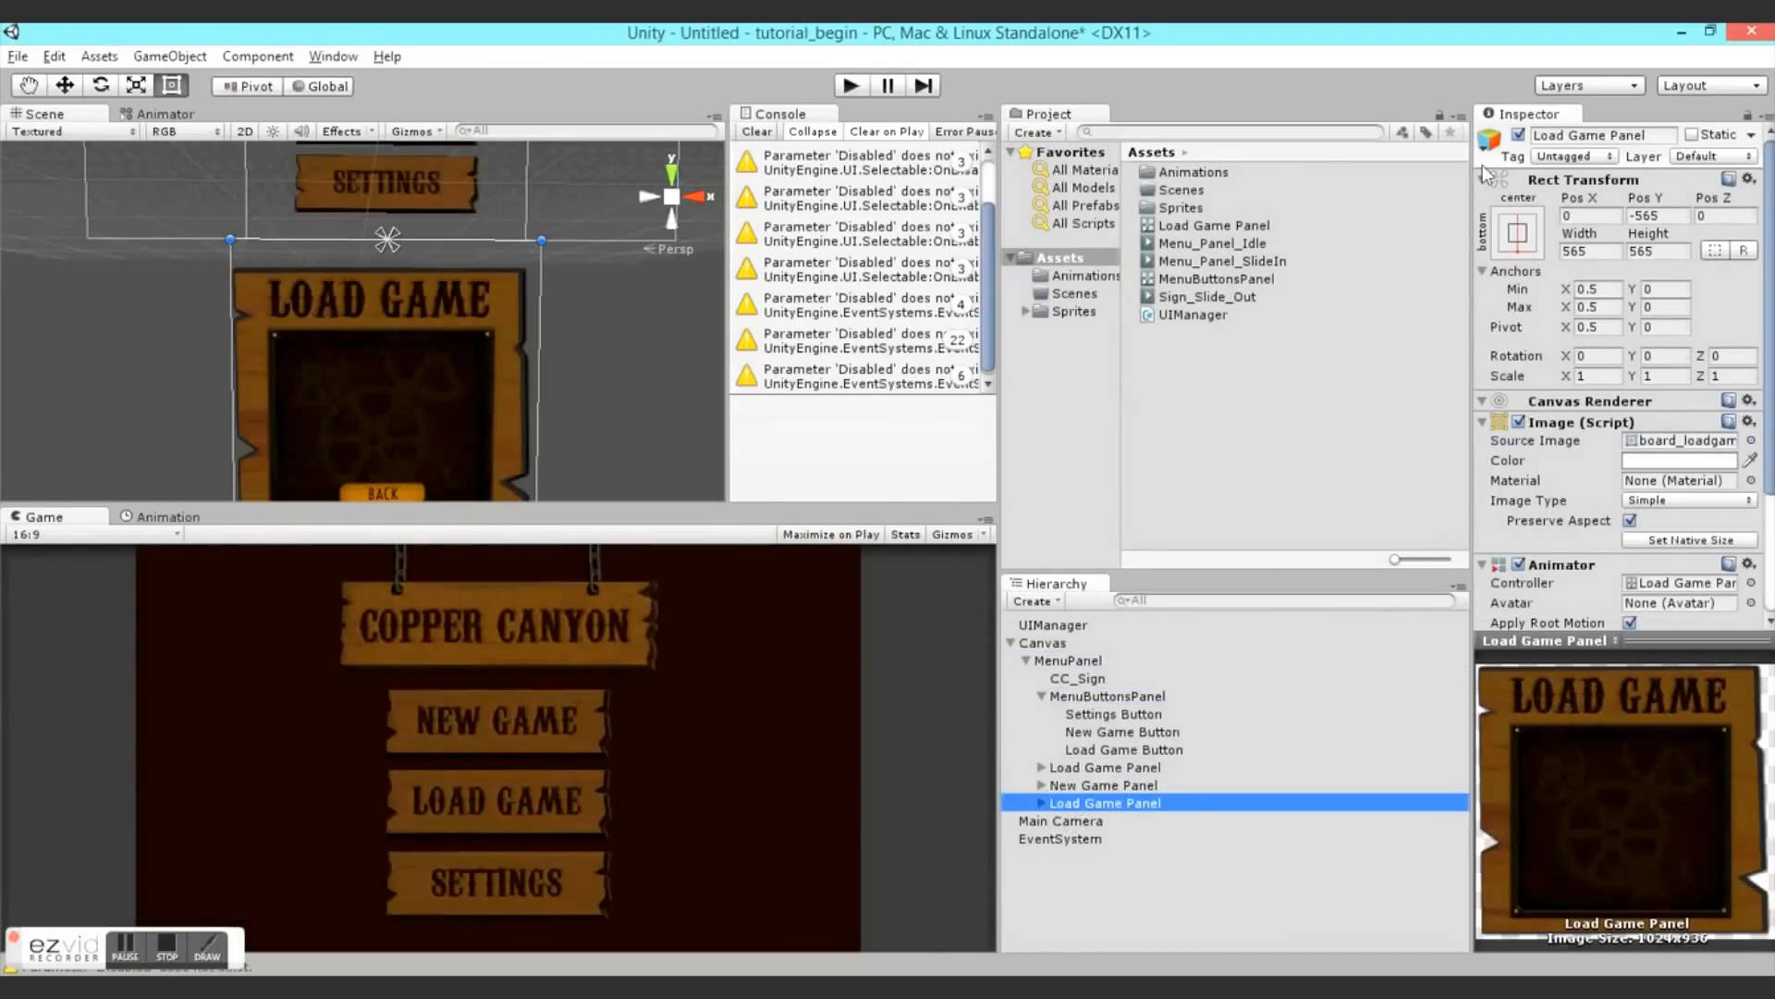
pyautogui.moveTo(1607, 132); pyautogui.dragTo(1442, 105)
pyautogui.write('Set')
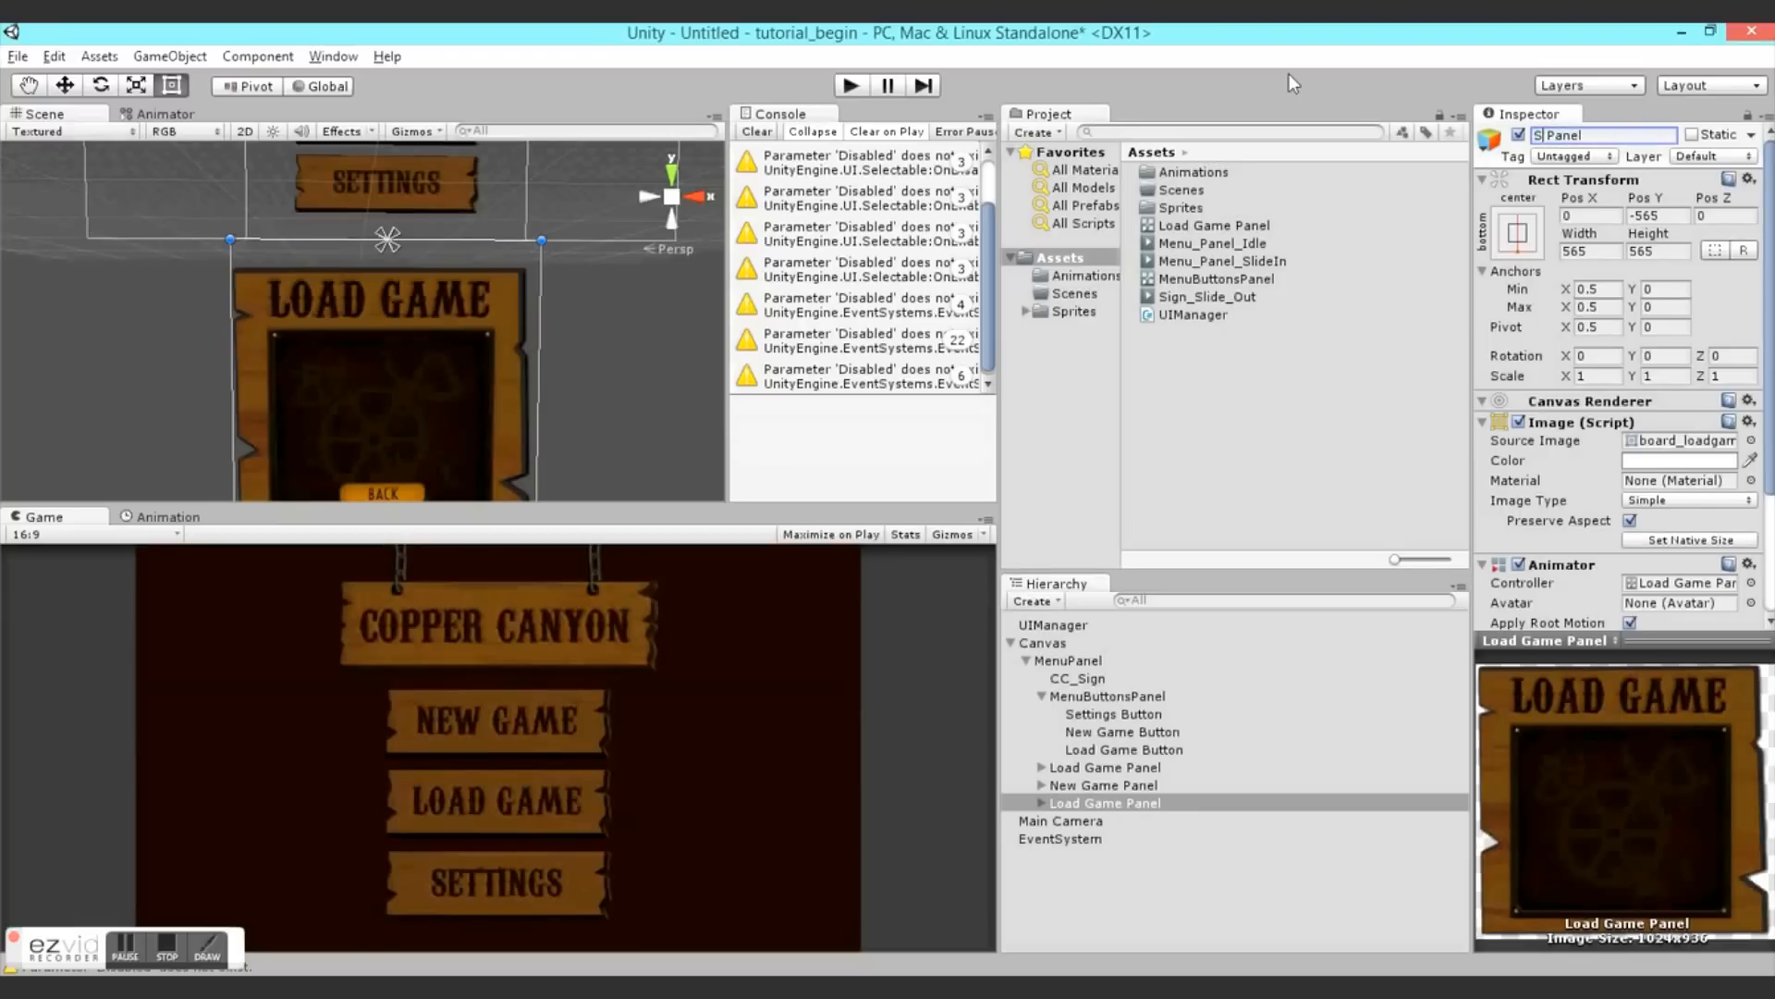
pyautogui.write('ting')
pyautogui.press('Return')
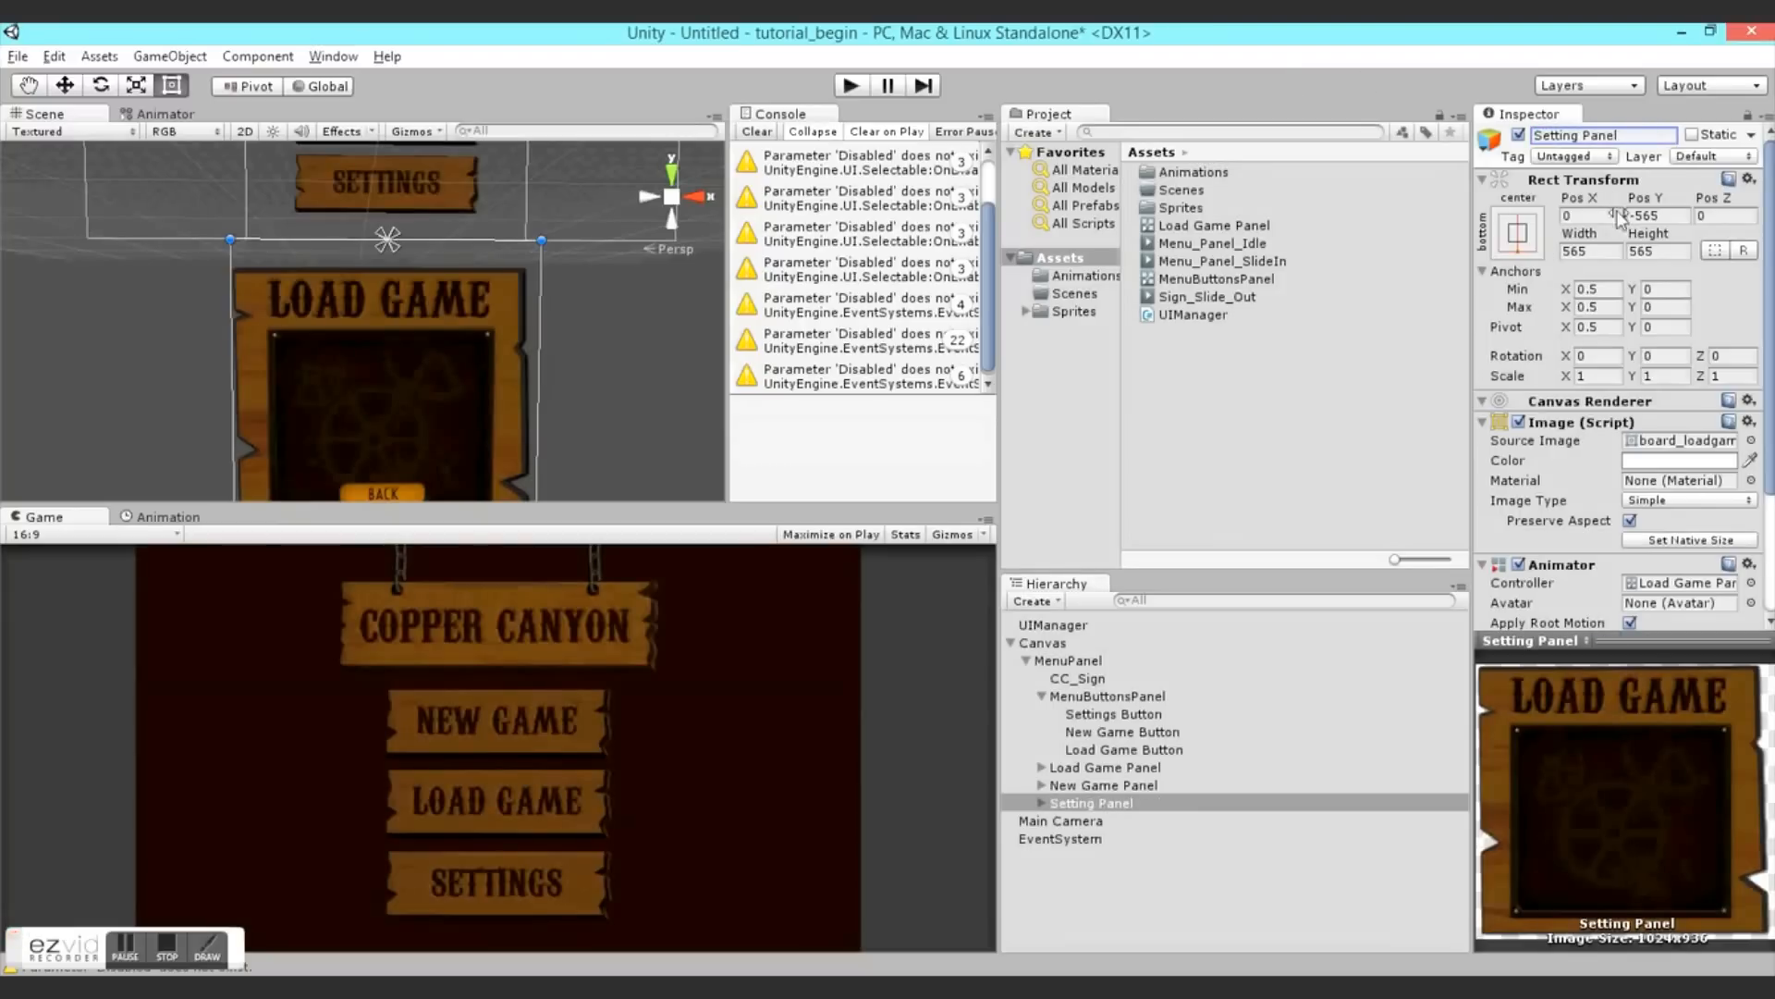
pyautogui.scroll(-3, 1681, 480)
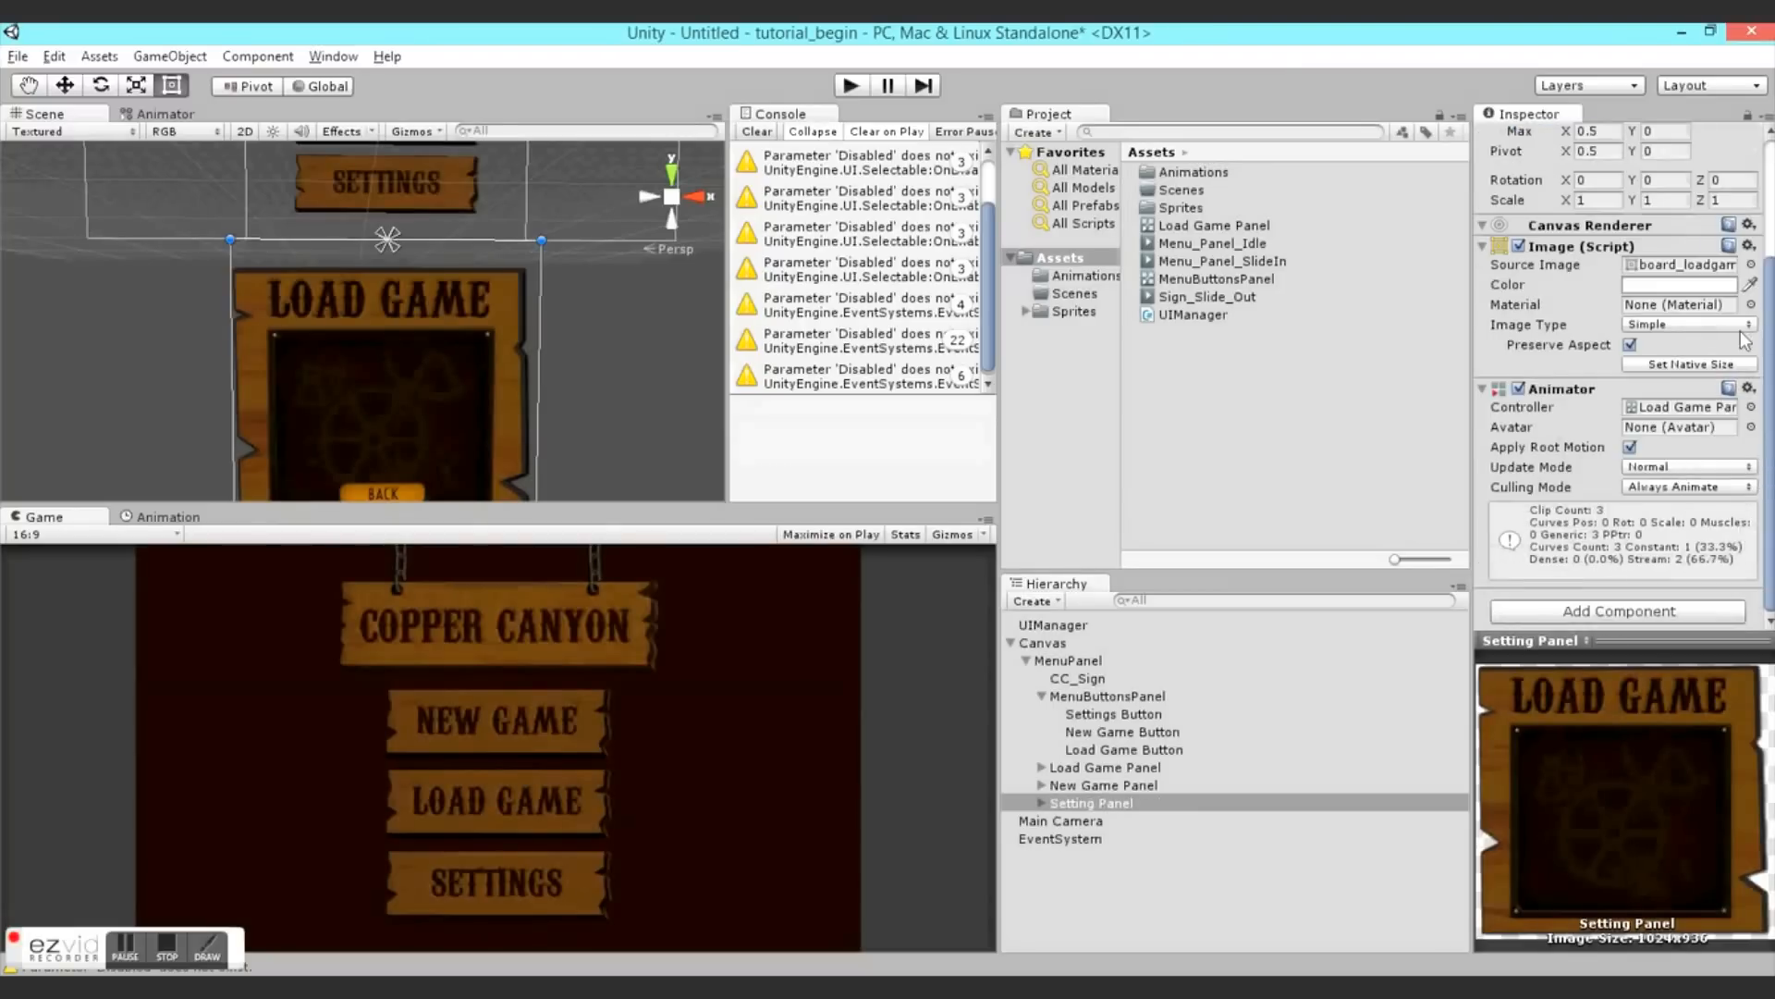
pyautogui.click(1751, 267)
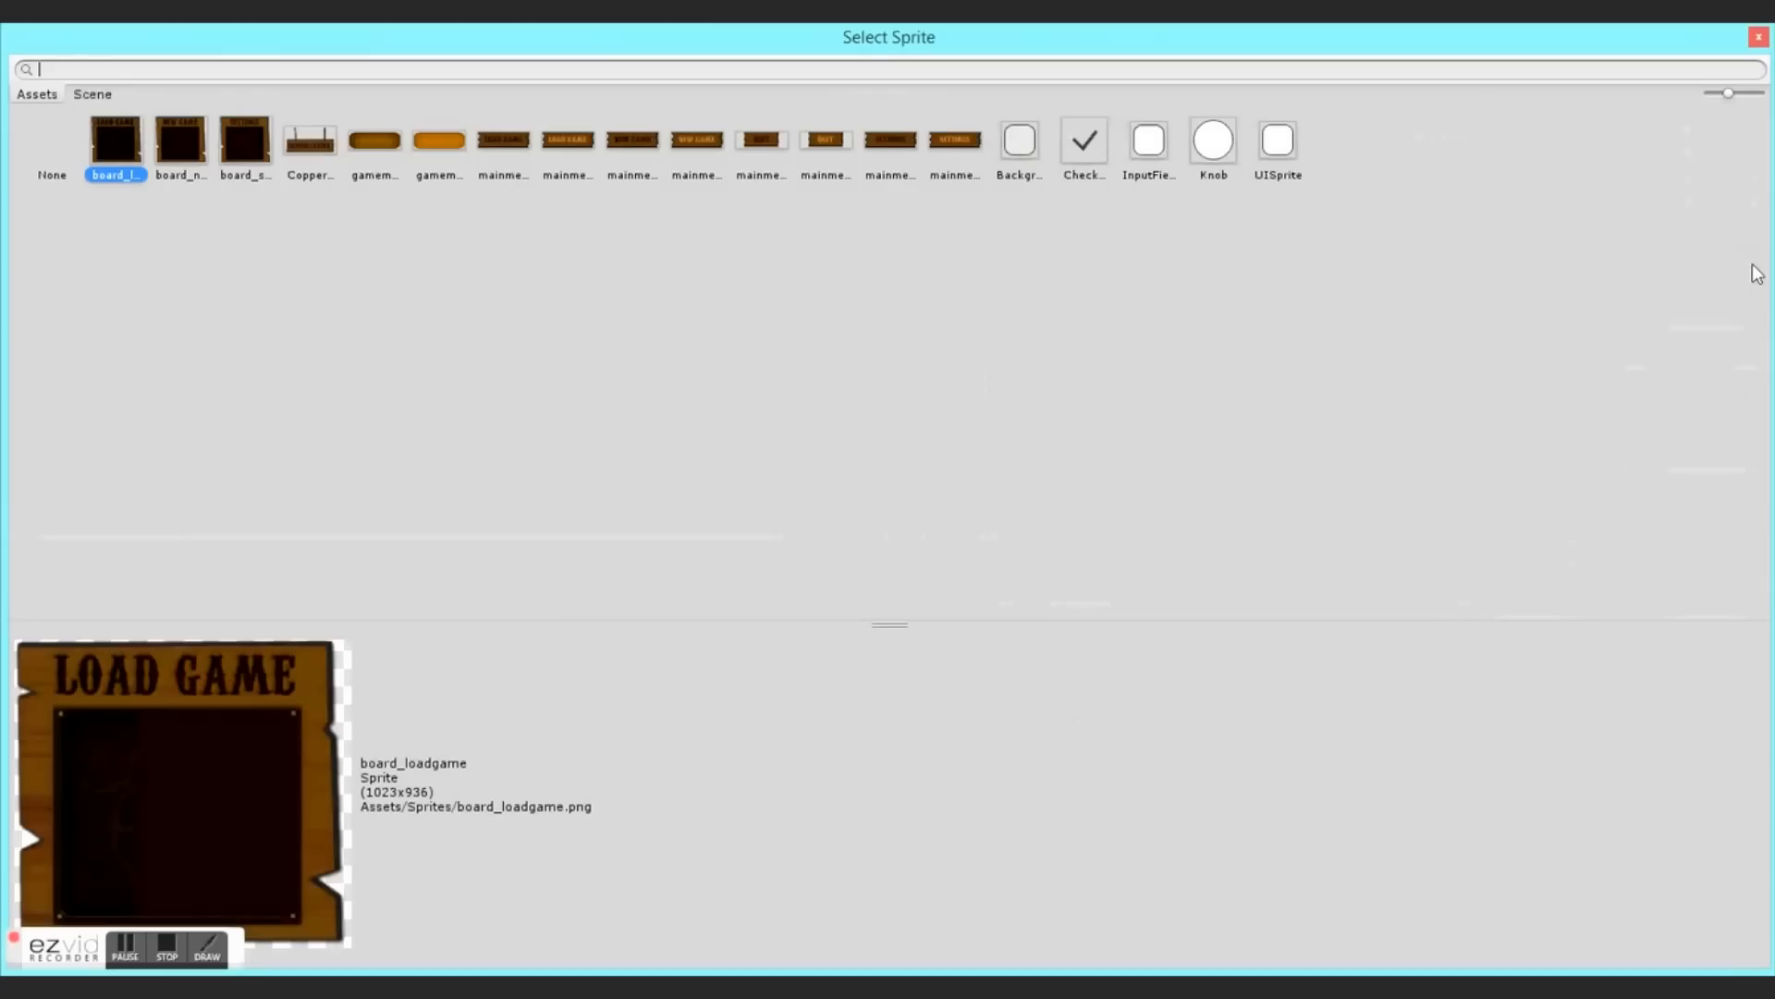
pyautogui.doubleClick(242, 138)
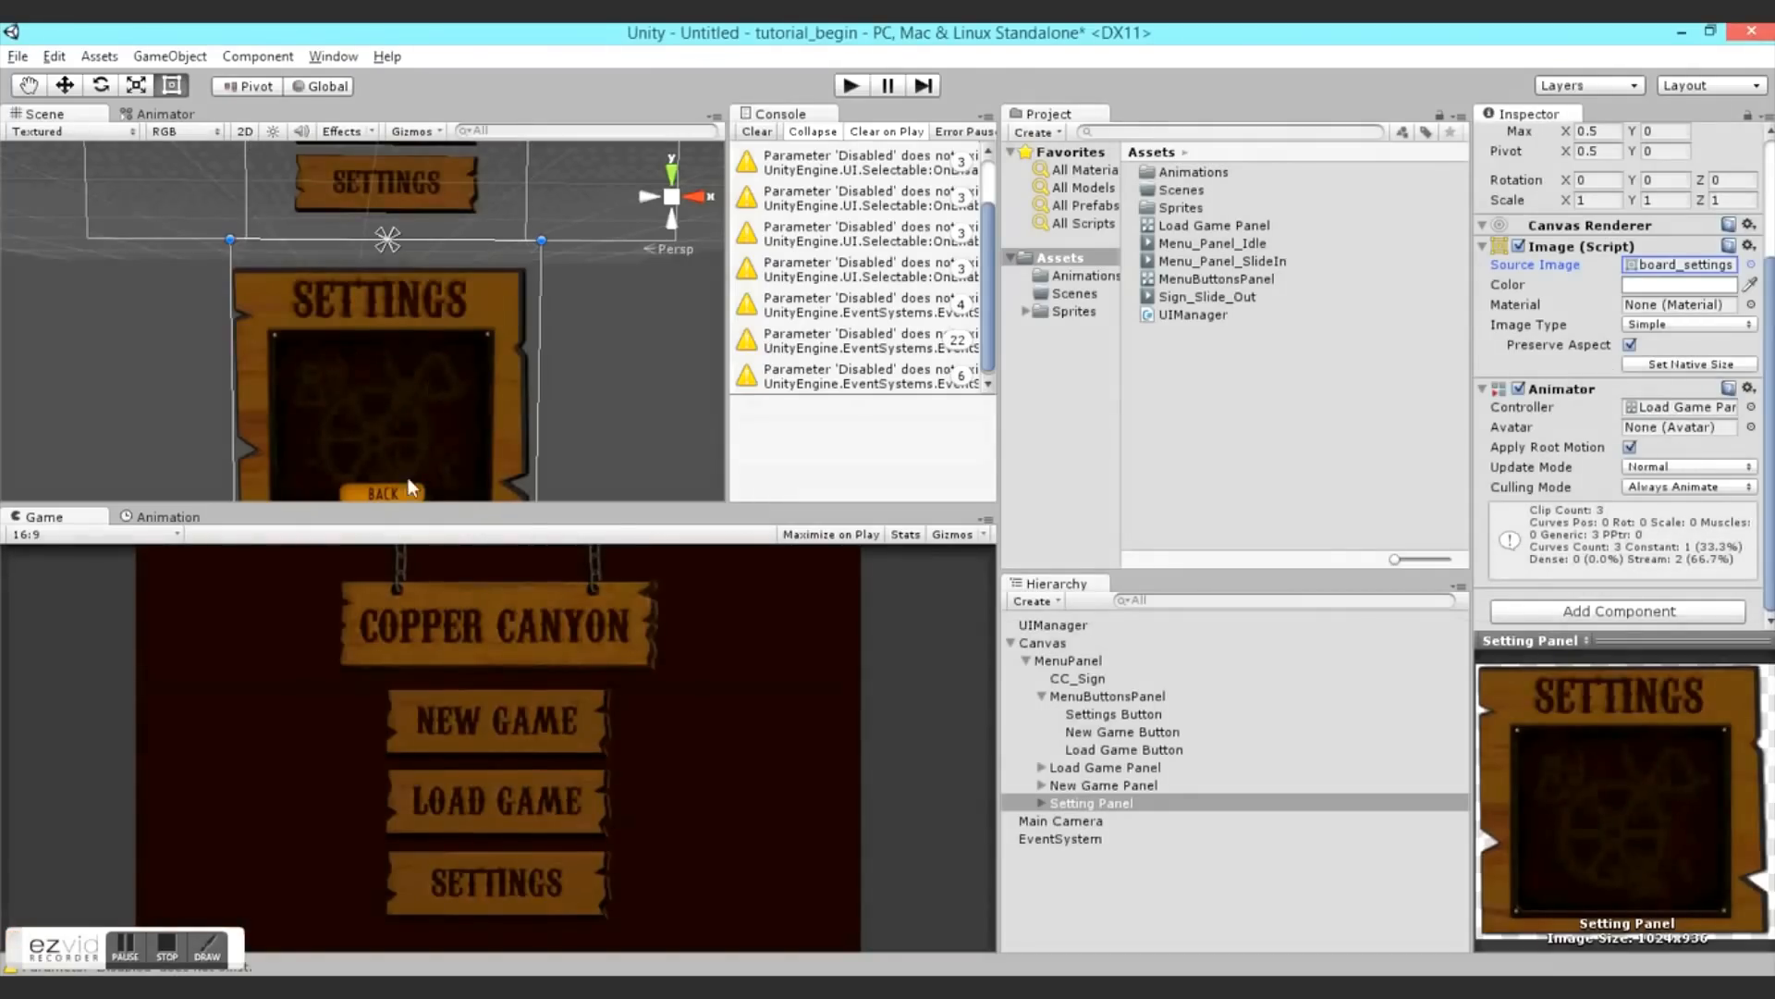
pyautogui.scroll(-5, 416, 453)
pyautogui.scroll(3, 1516, 335)
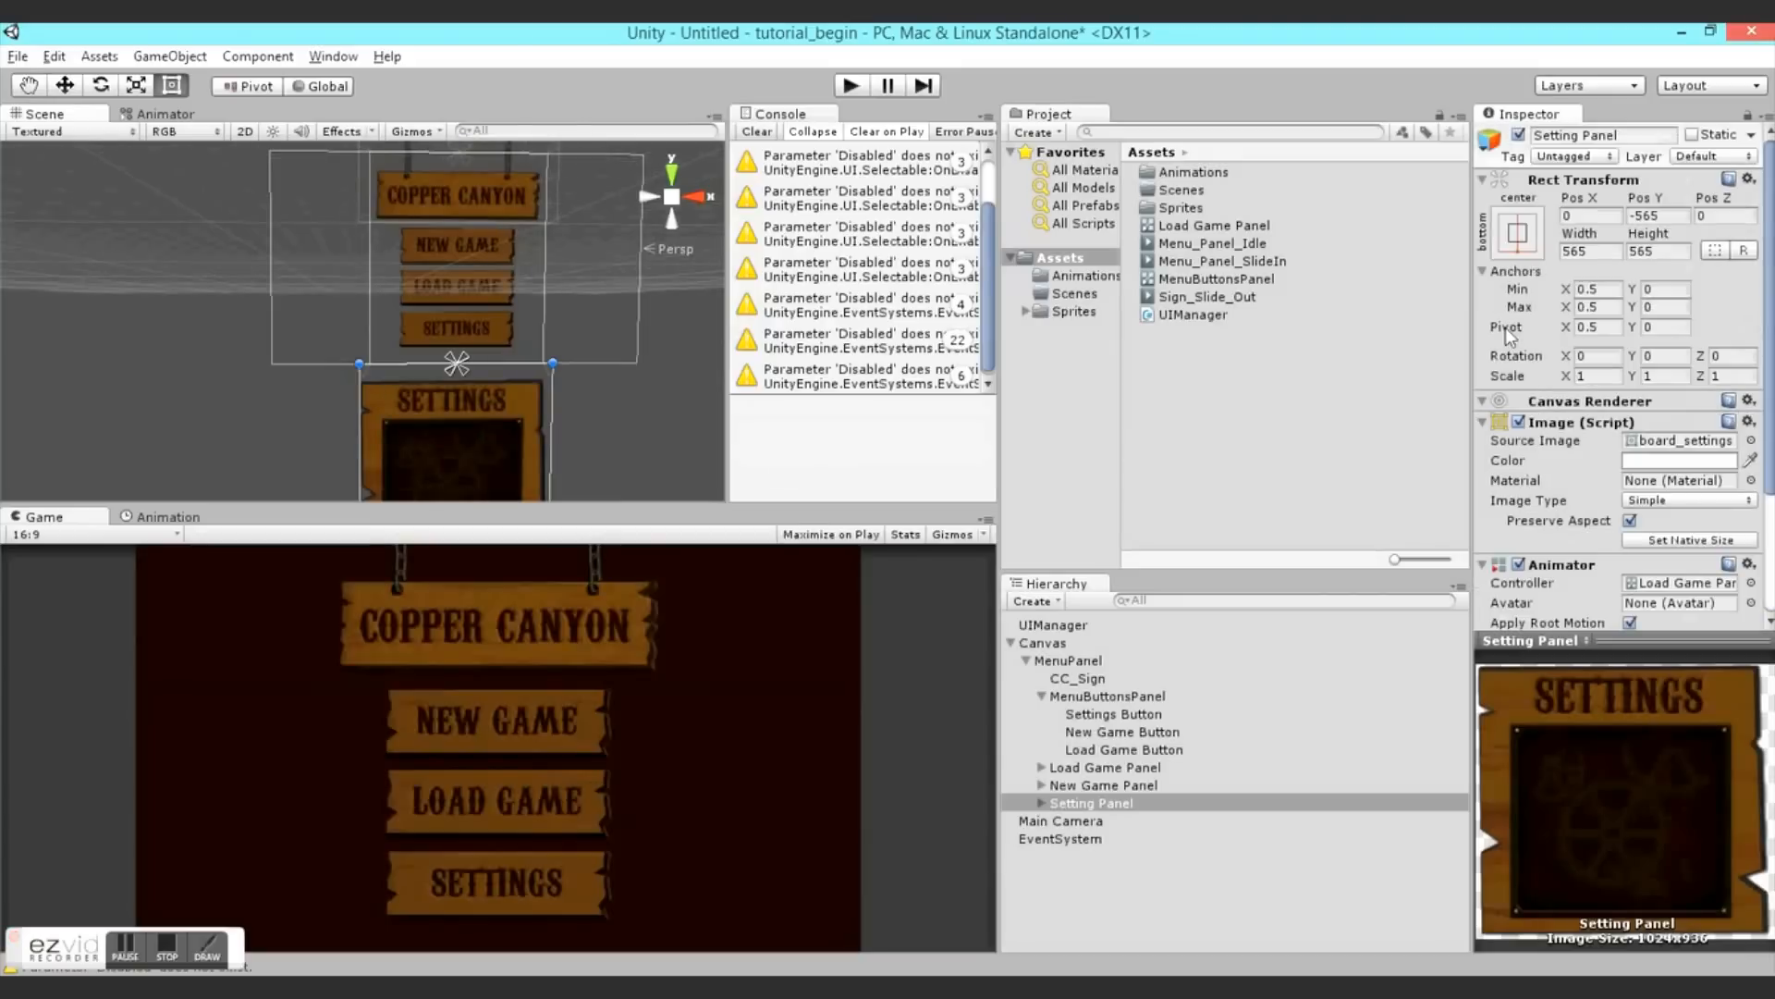
pyautogui.moveTo(1653, 199); pyautogui.dragTo(1486, 417)
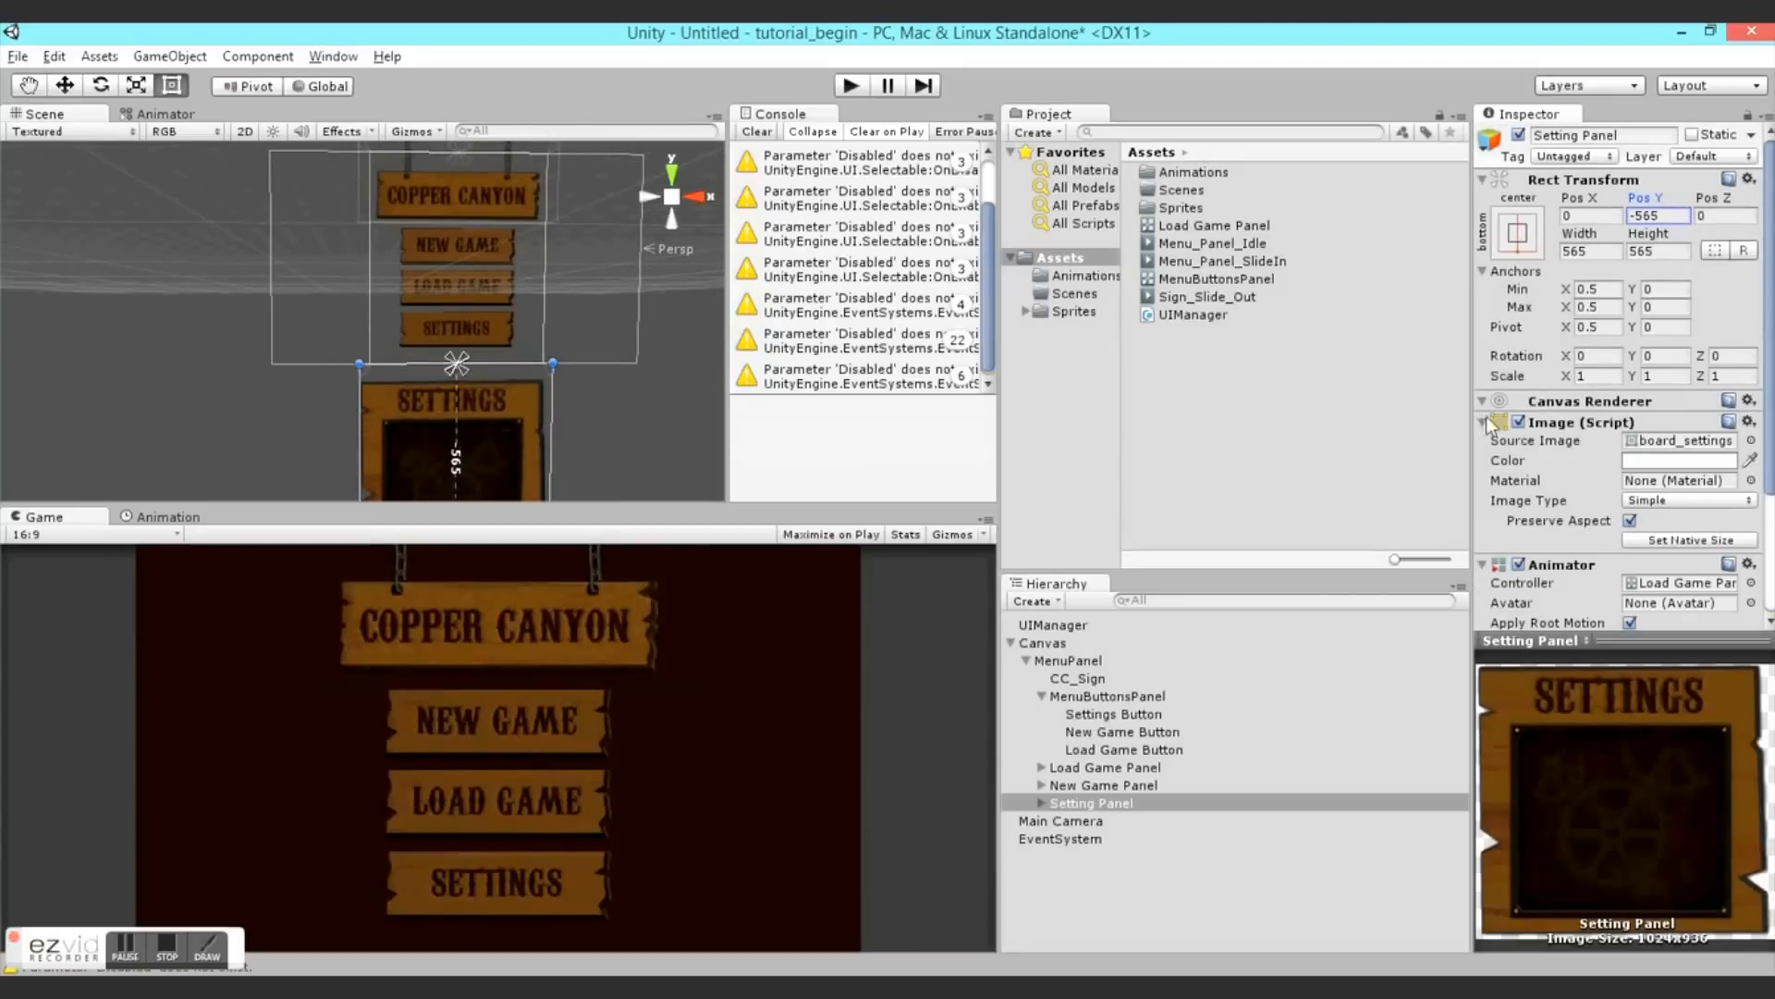
pyautogui.scroll(-4, 1592, 346)
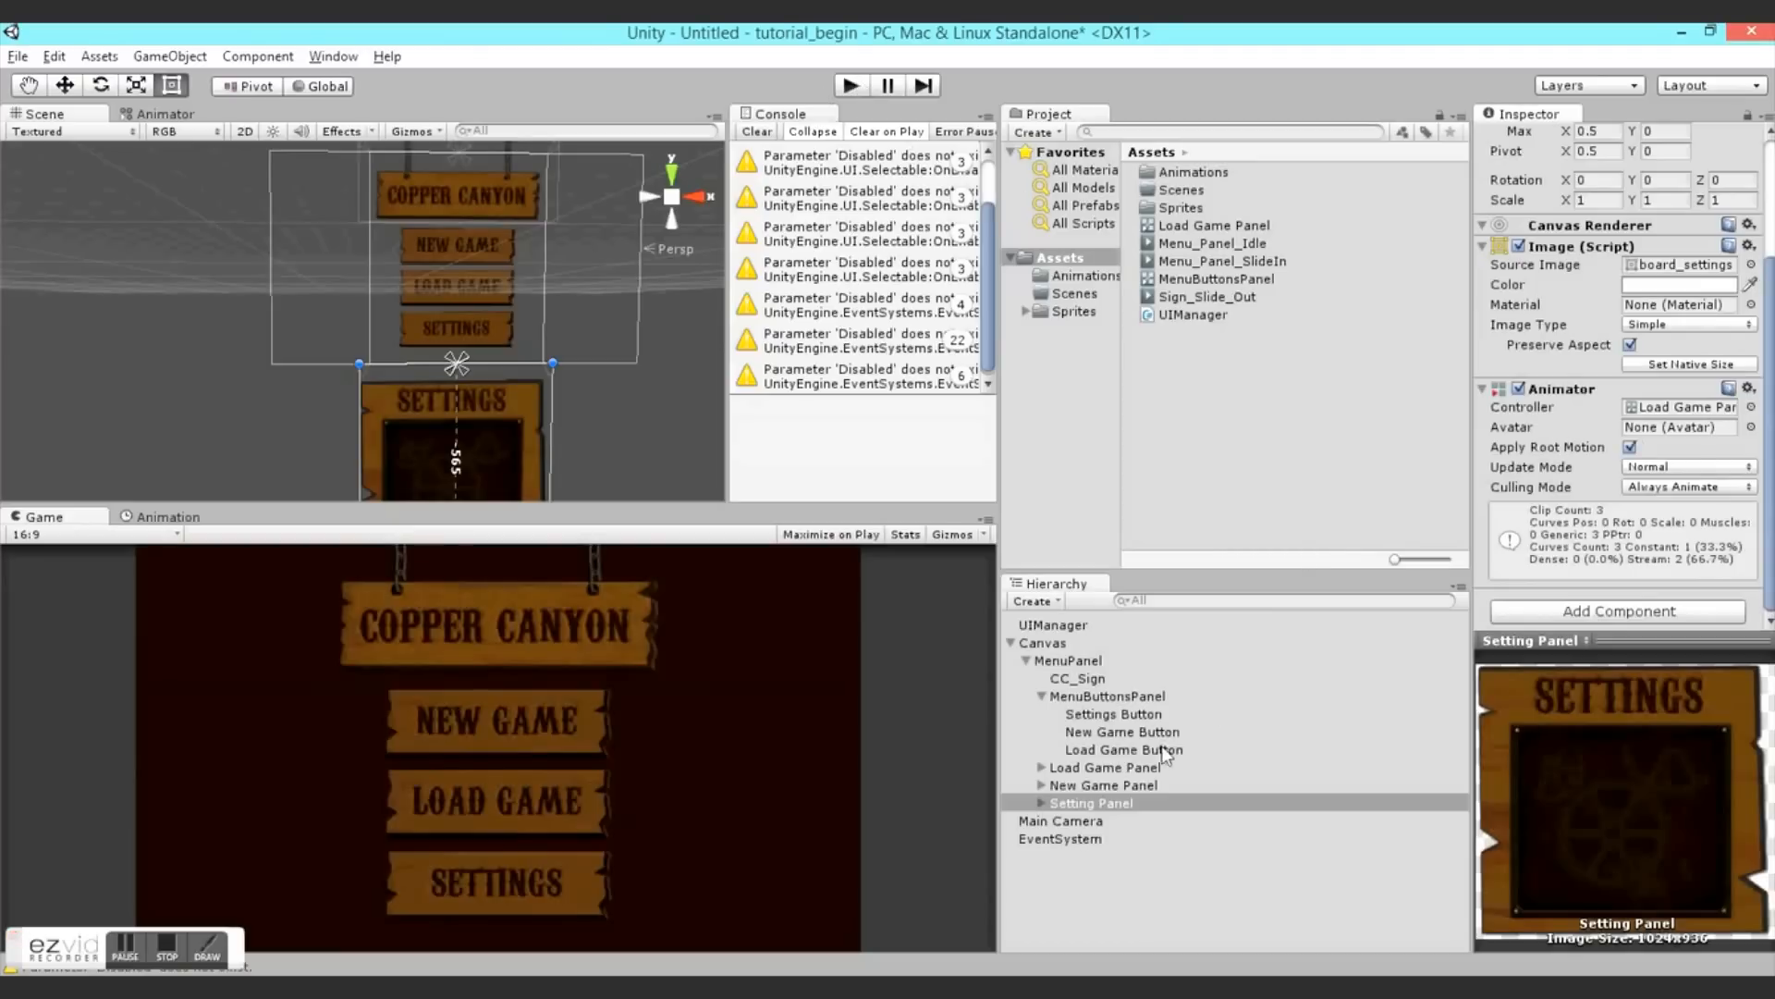
# - Copy the Button component of the Load Game Button with its On Click events
pyautogui.click(1073, 715)
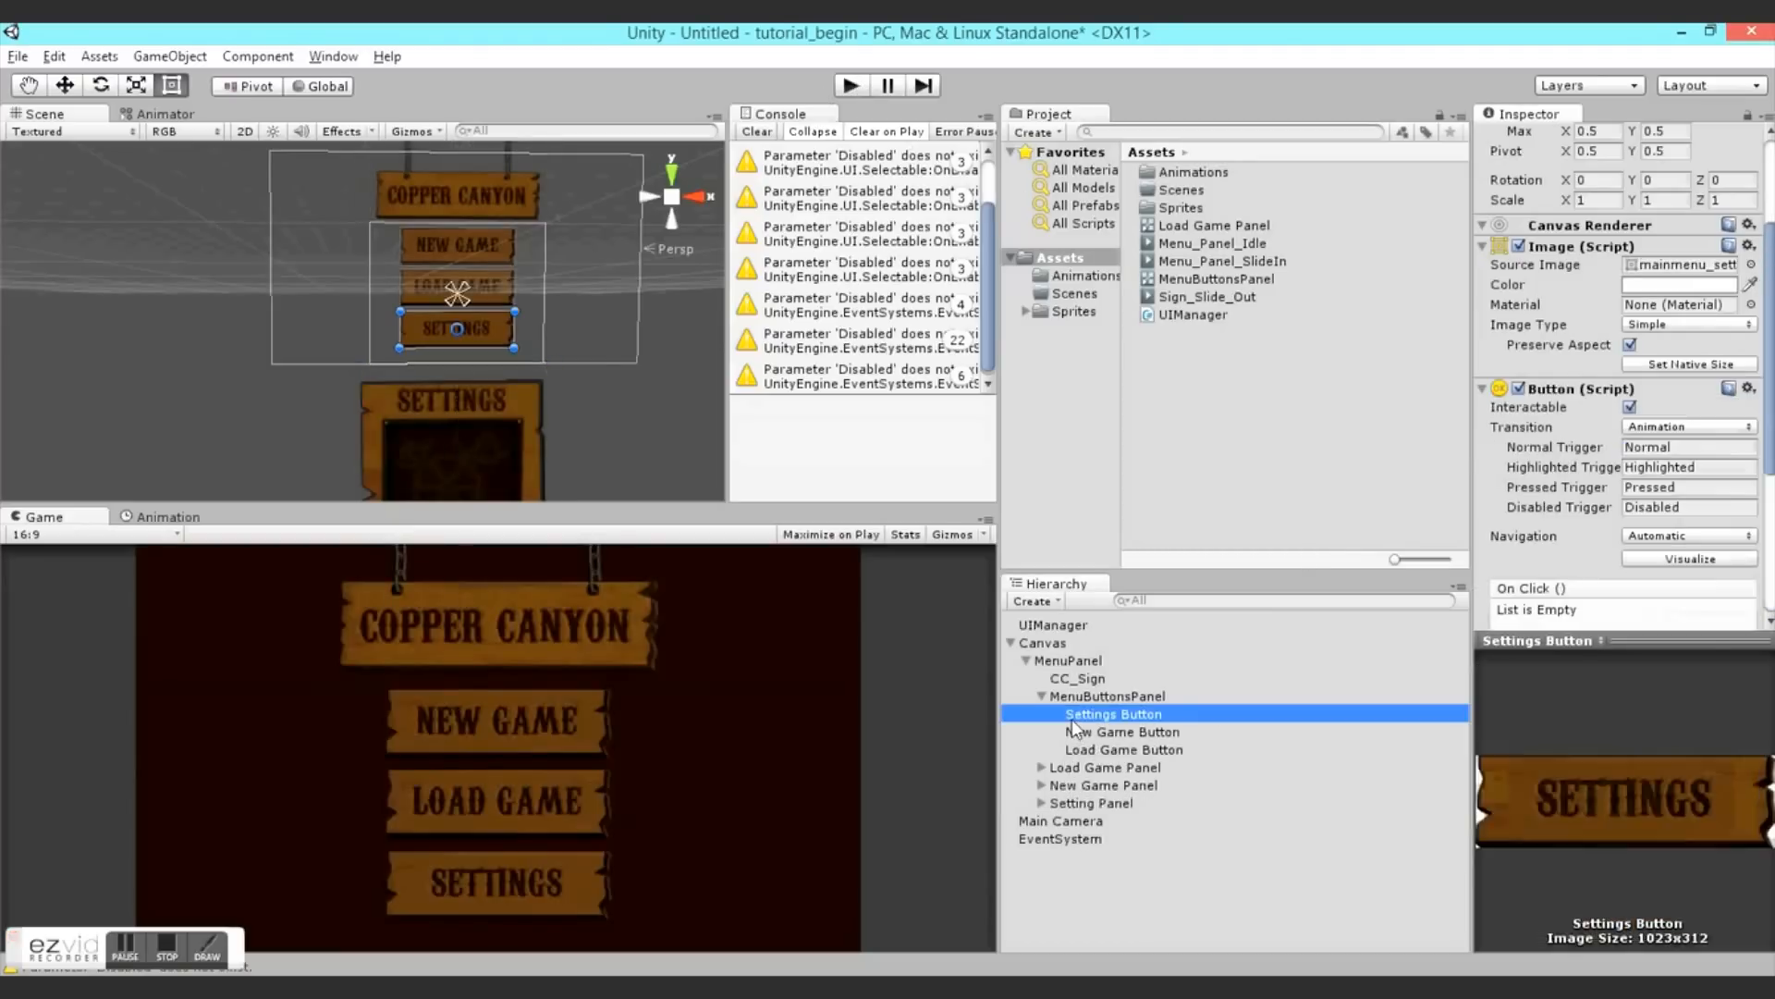
pyautogui.scroll(-5, 1599, 479)
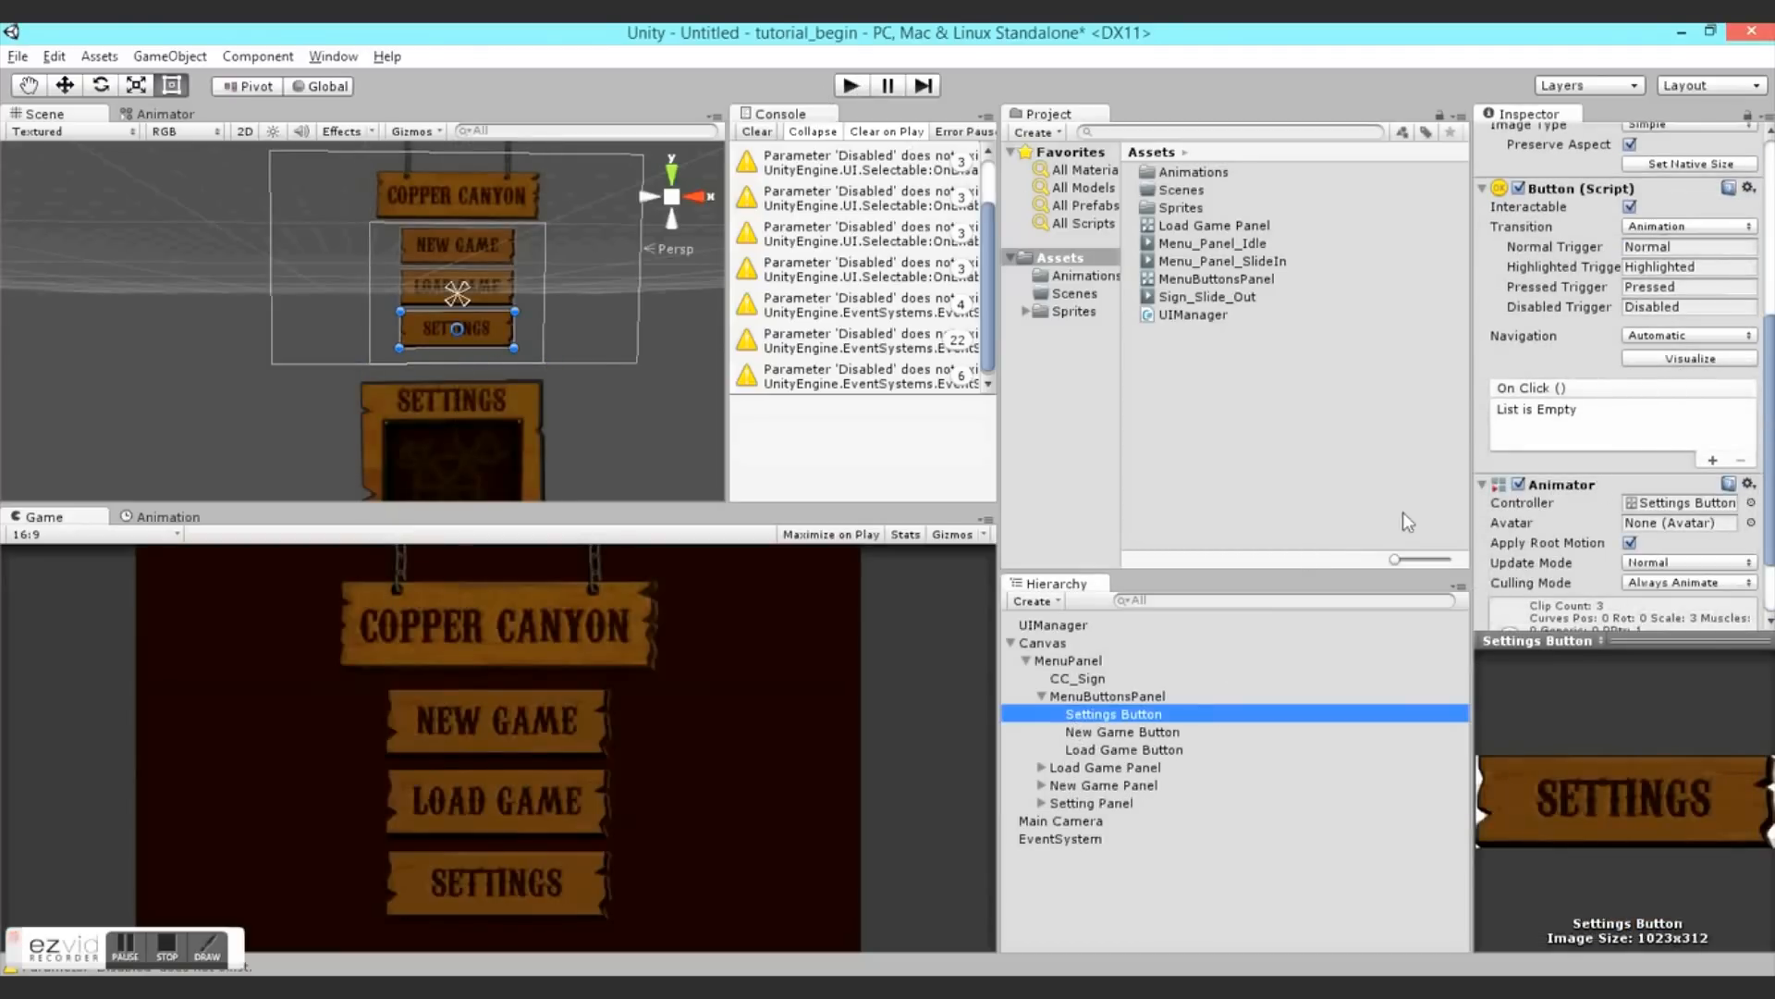
pyautogui.click(1089, 747)
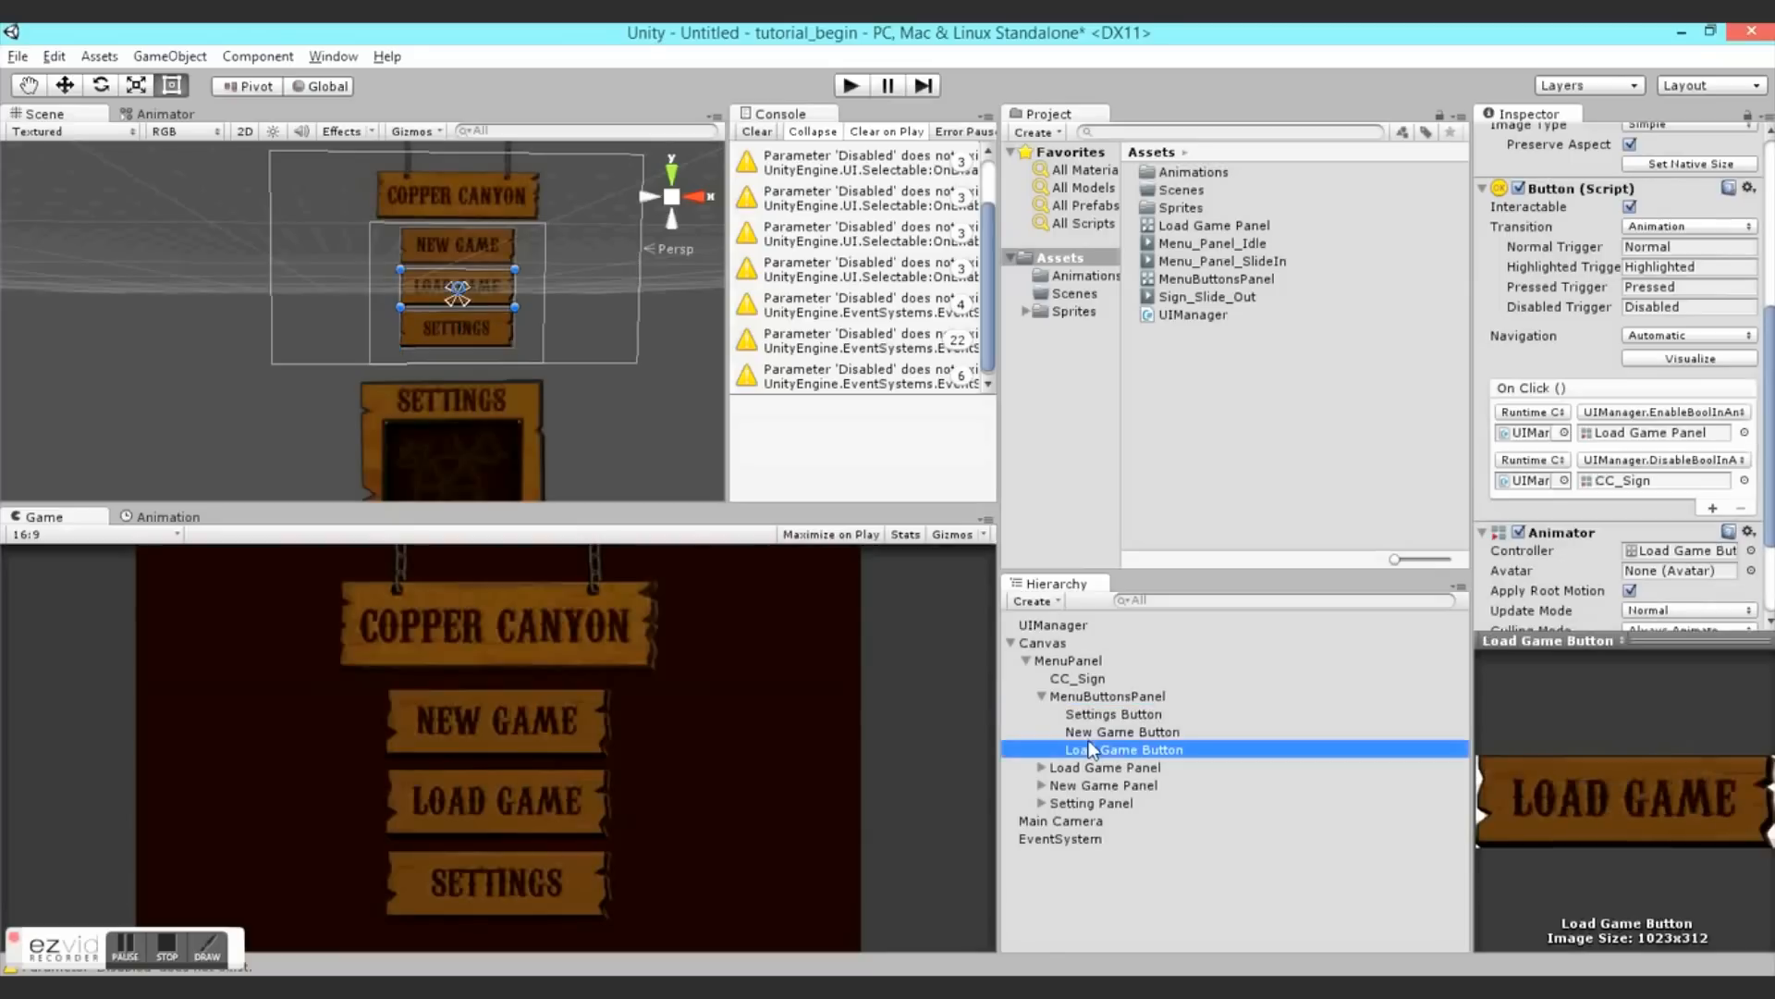
pyautogui.scroll(3, 1567, 495)
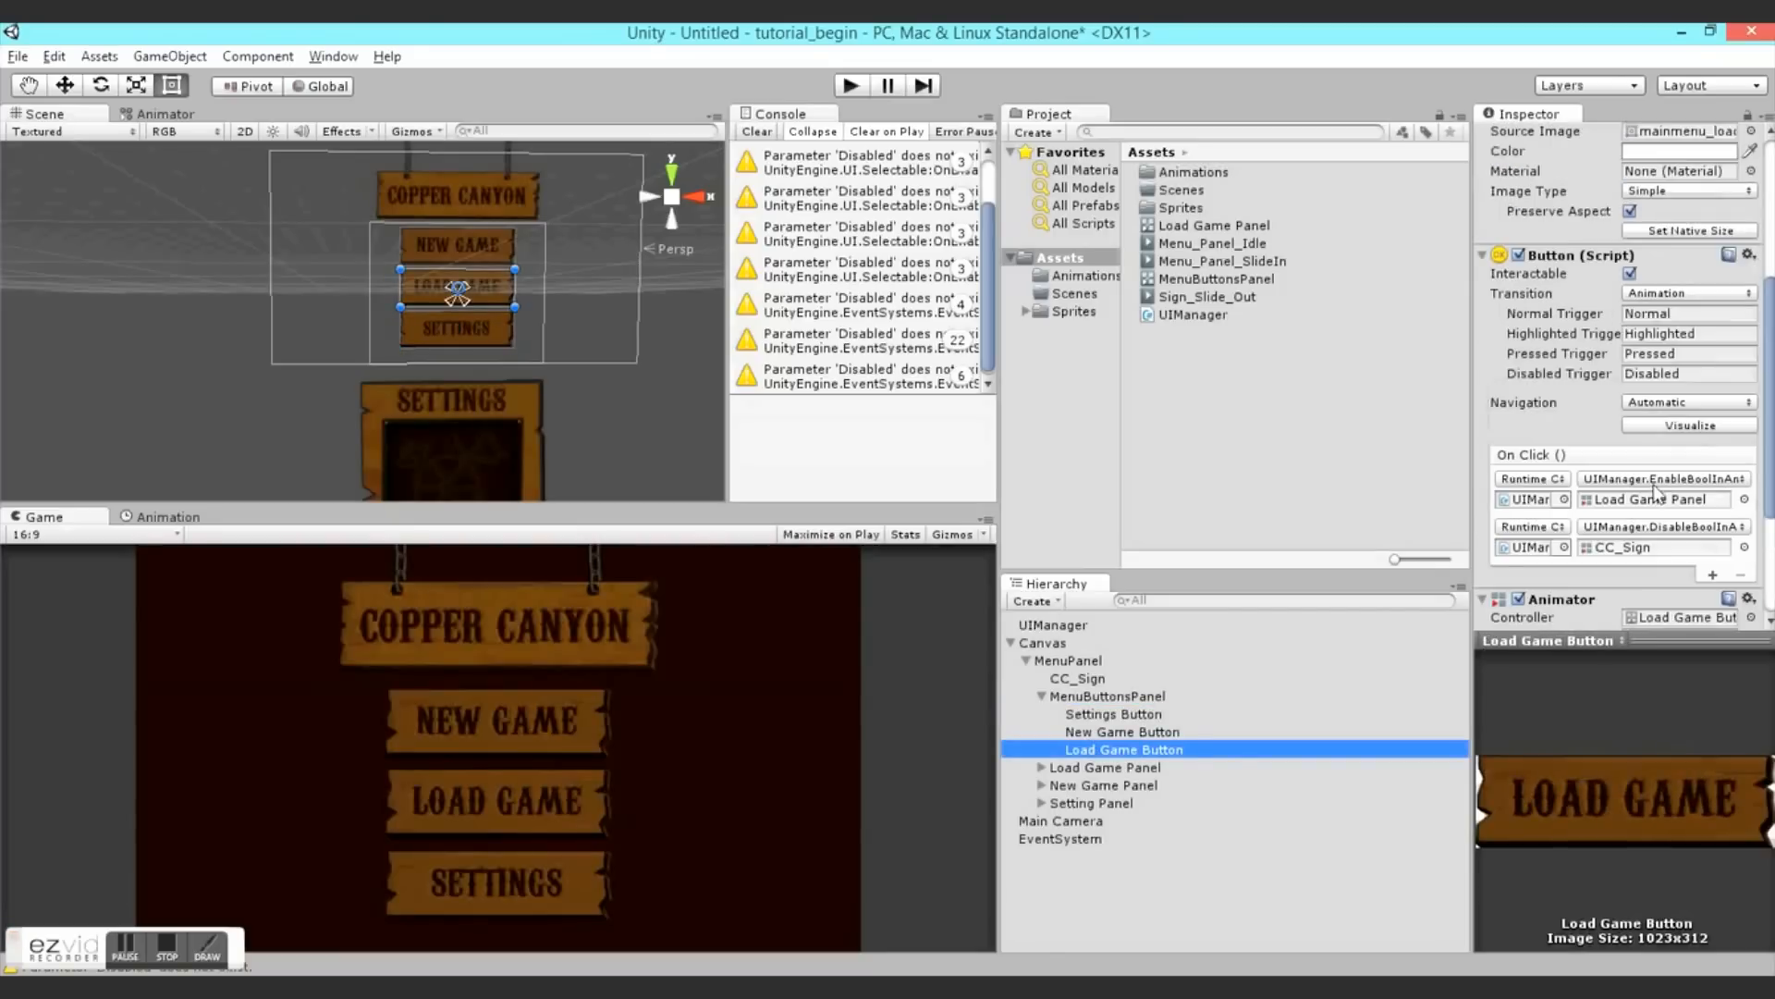
pyautogui.click(1750, 255)
pyautogui.click(1635, 385)
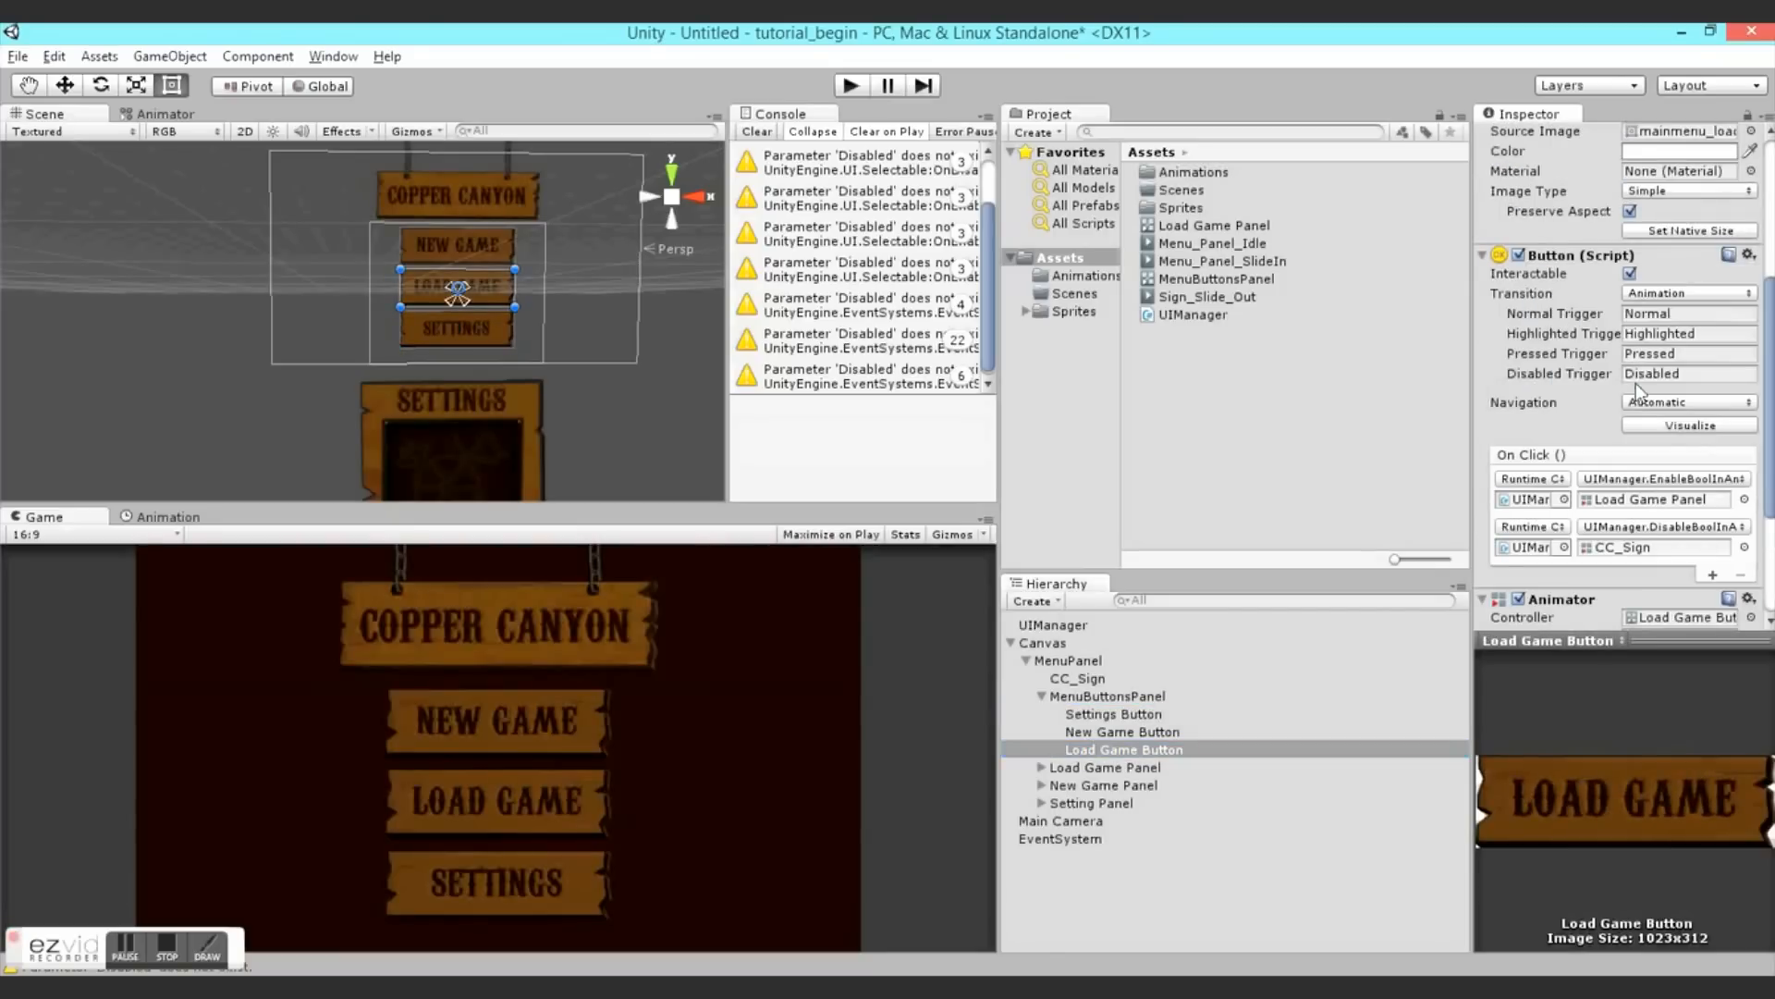
# - Paste the copied Button values onto the New Game Button and change its first On Click event's animator to New Game Panel
pyautogui.click(1092, 737)
pyautogui.click(1749, 255)
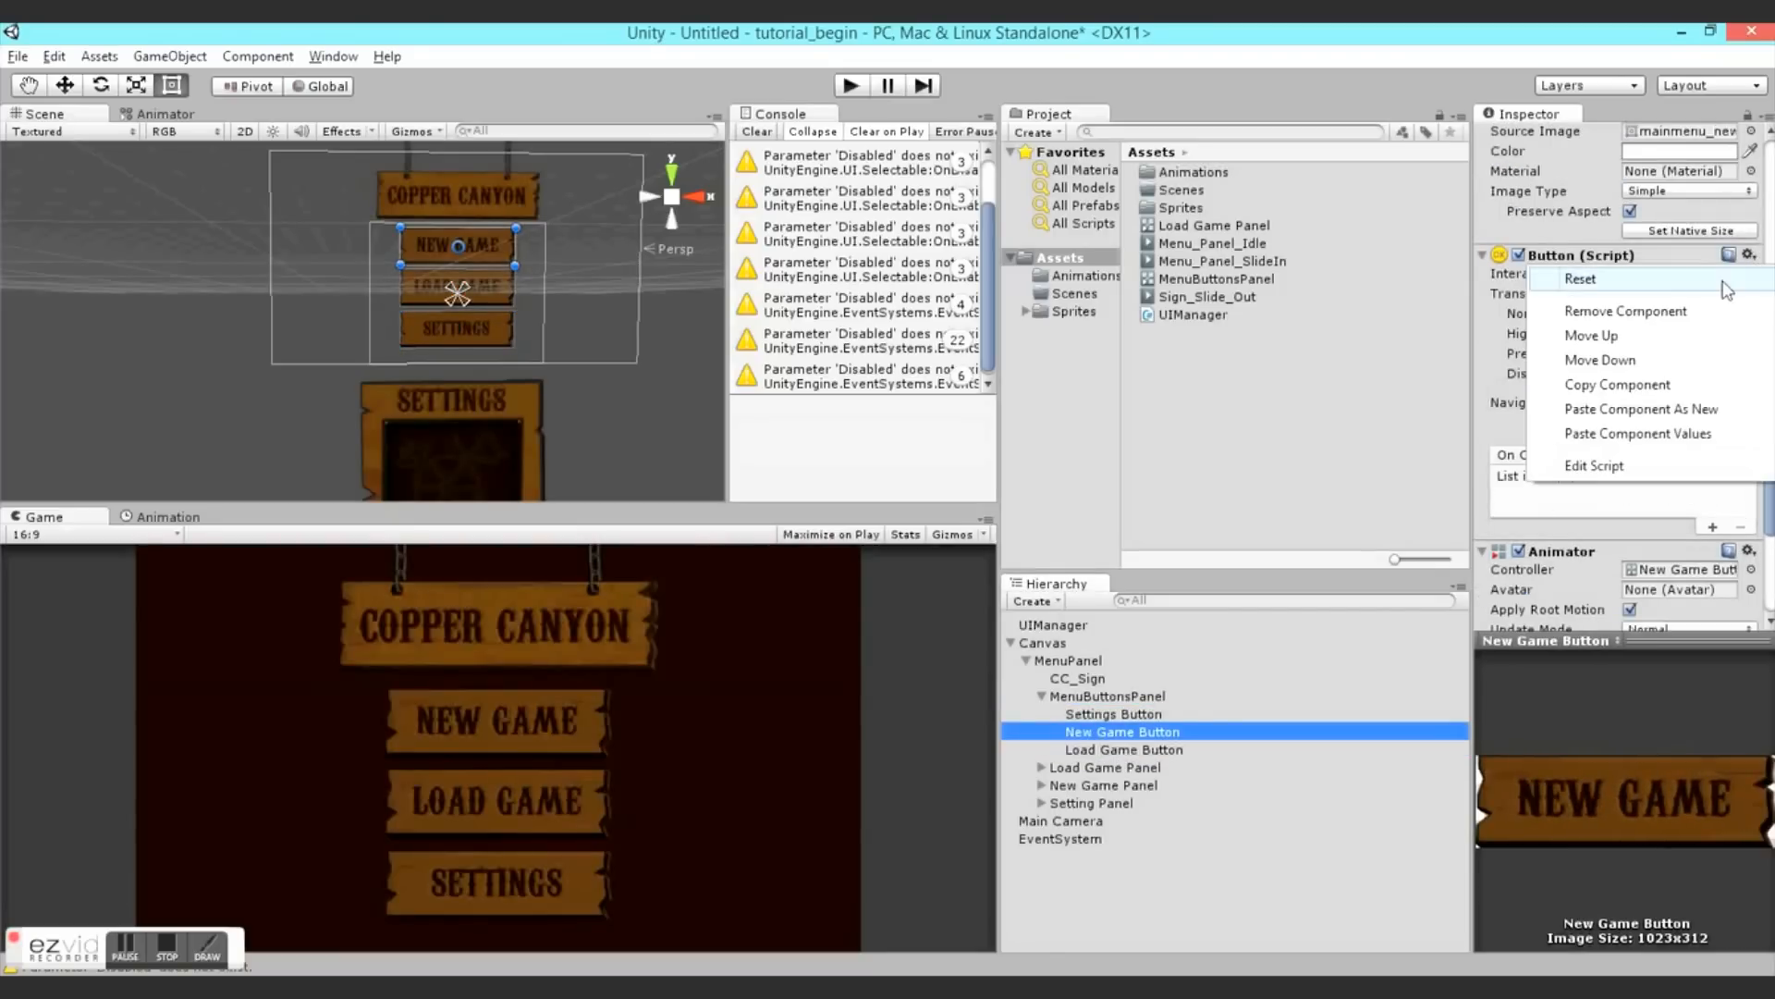
pyautogui.click(1602, 434)
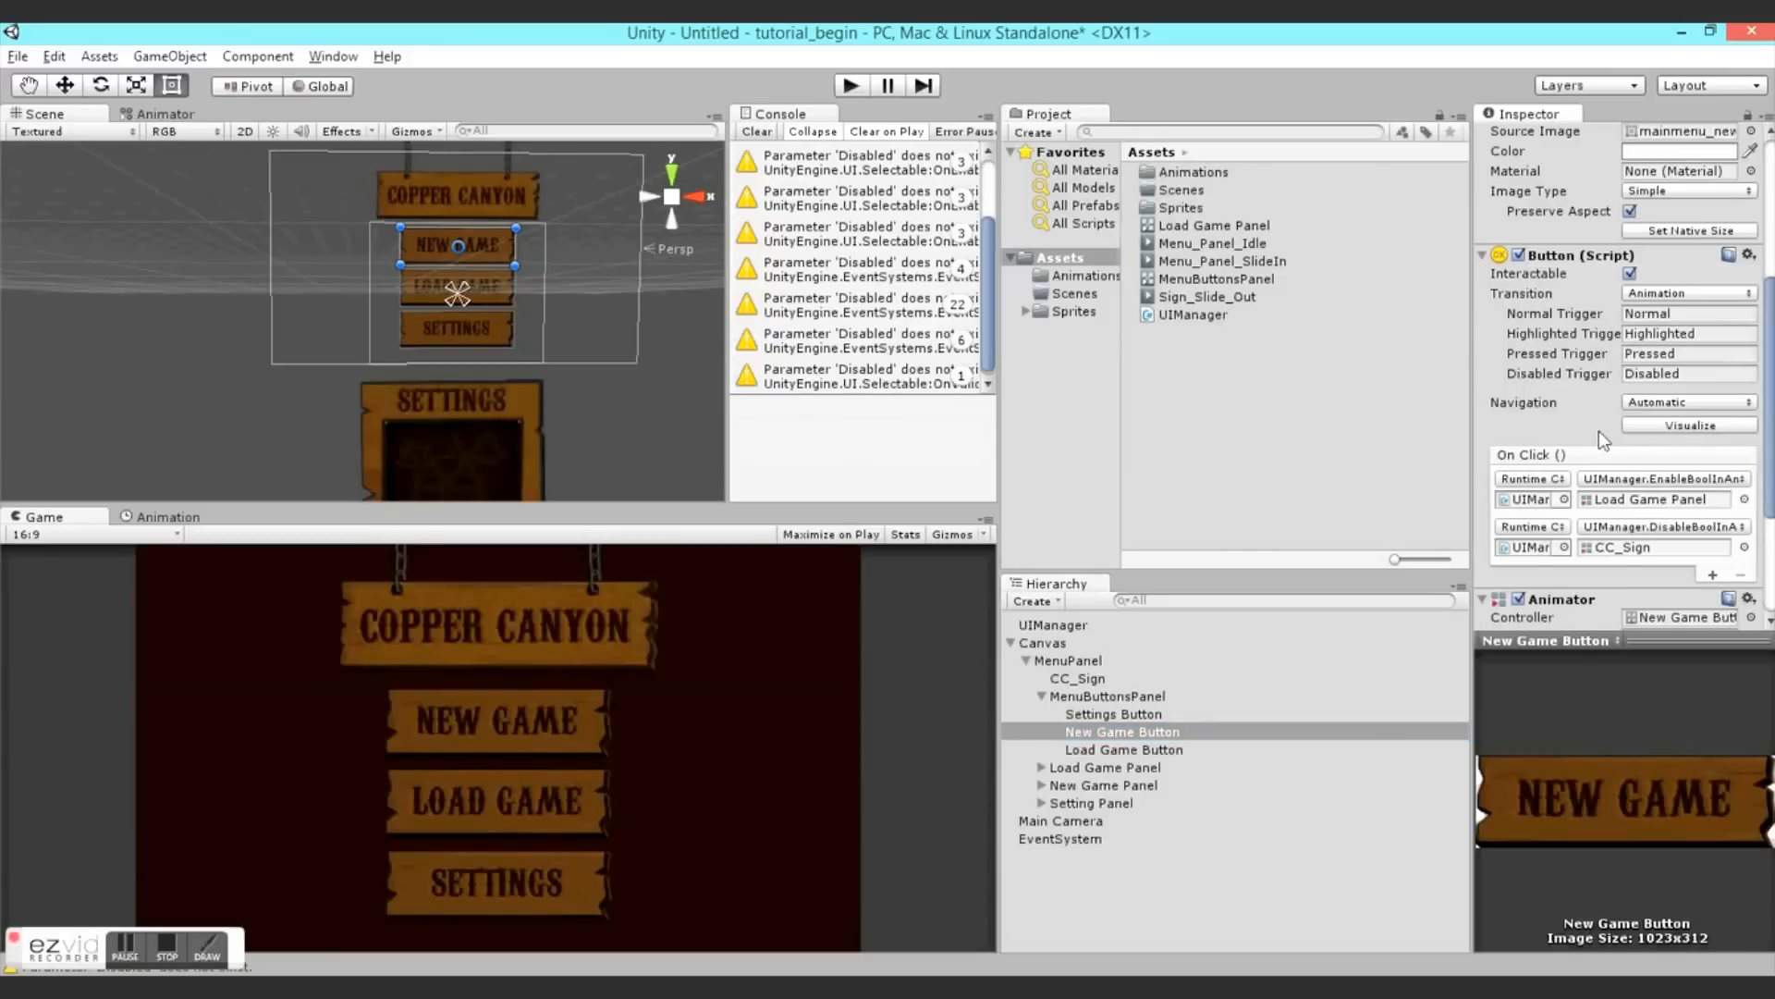
pyautogui.click(1642, 499)
pyautogui.moveTo(1085, 790); pyautogui.dragTo(1635, 496)
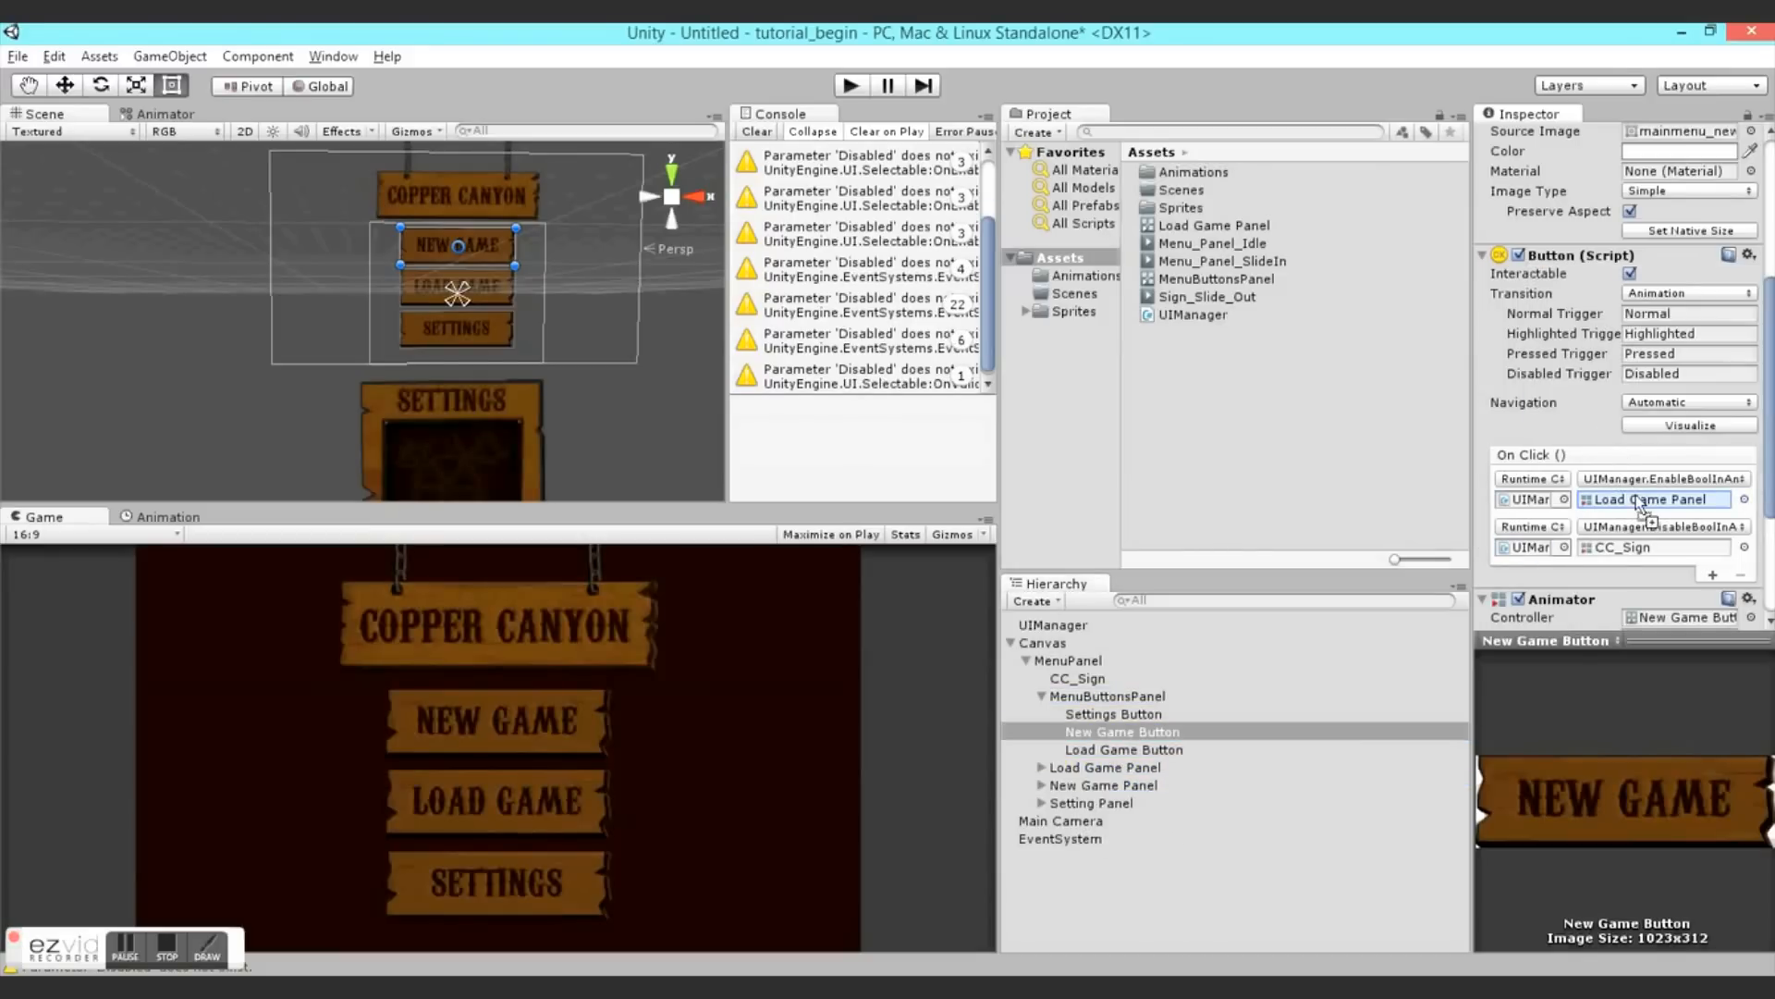
# - Paste the copied Button values onto the Settings Button and change its first On Click event's animator to Setting Panel
pyautogui.click(1115, 715)
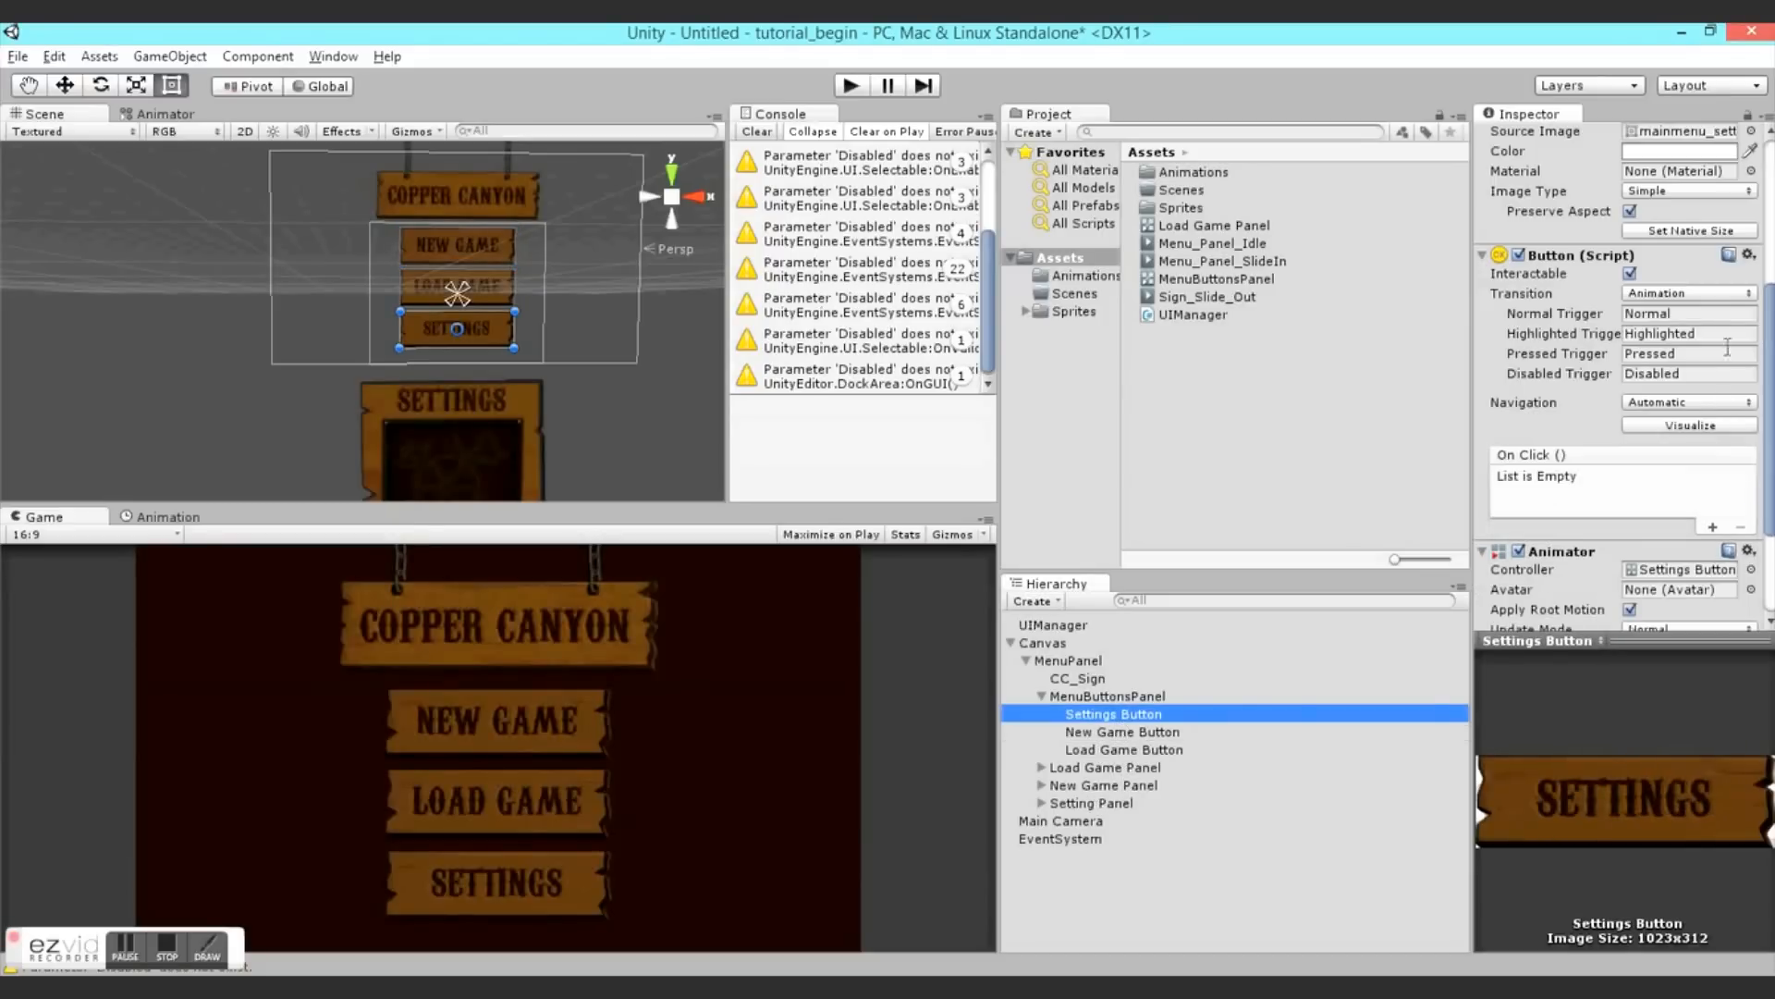
pyautogui.click(1748, 255)
pyautogui.click(1627, 444)
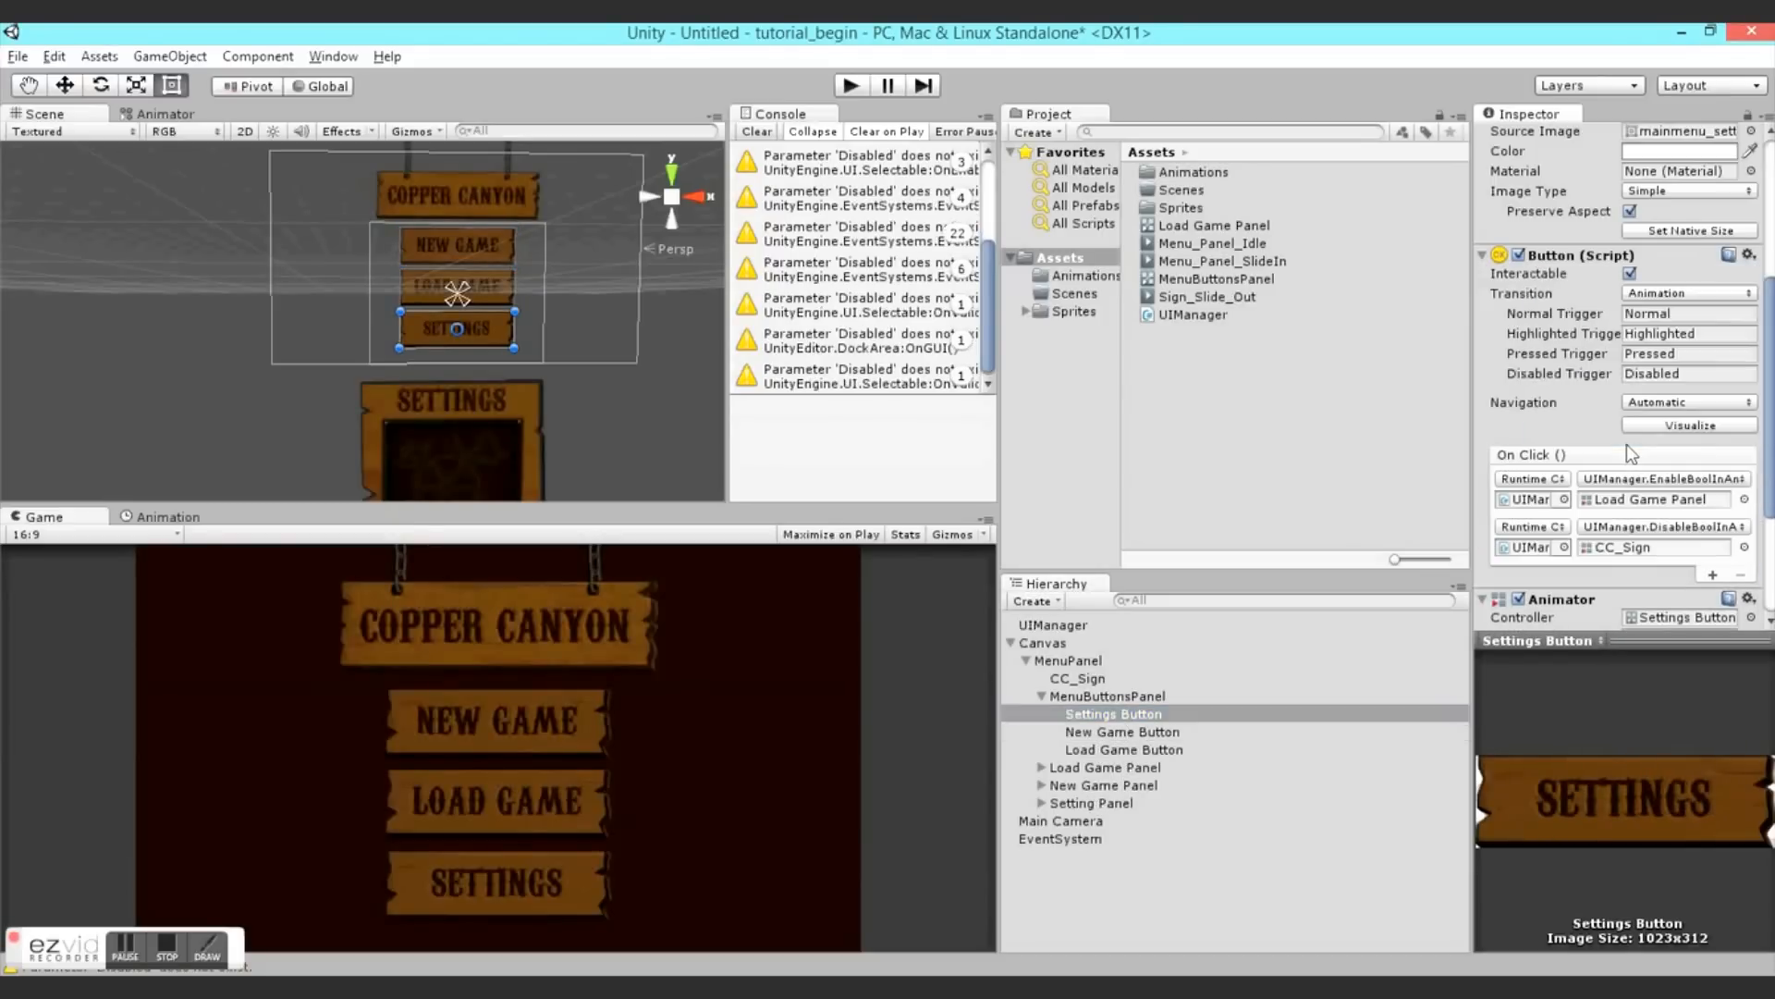
pyautogui.moveTo(1073, 802); pyautogui.dragTo(1637, 516)
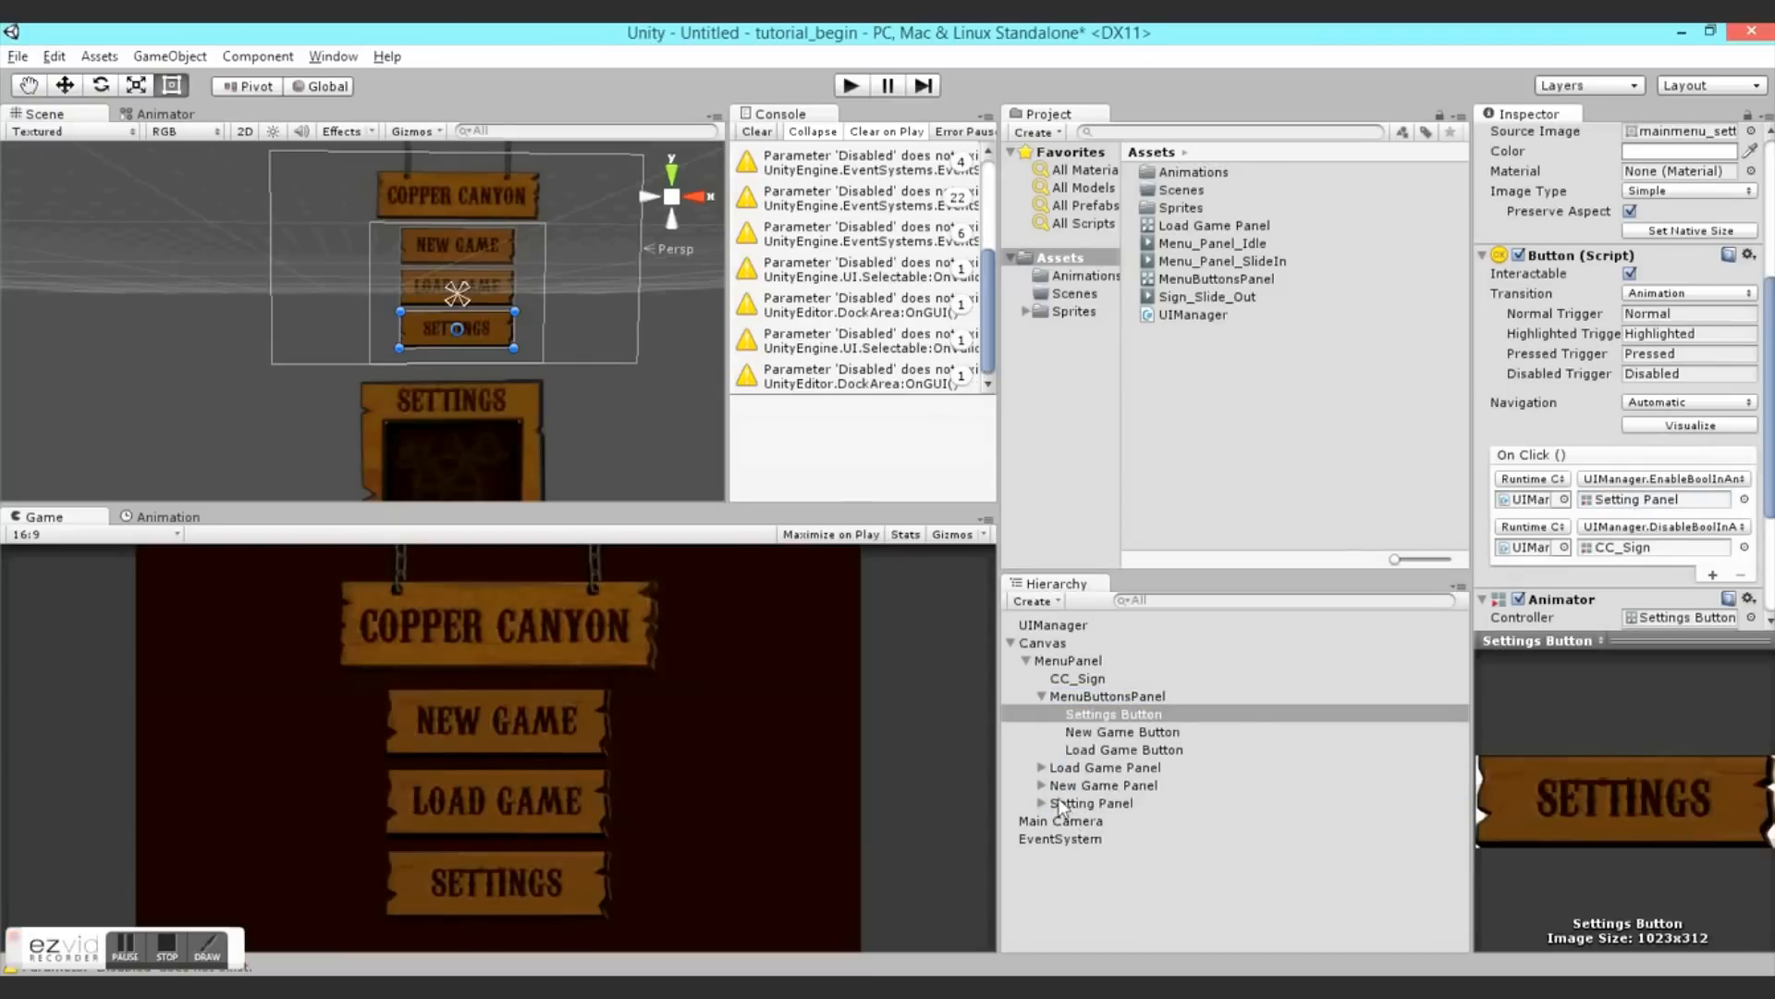
# - Check the On Click events of the back buttons inside the New Game, Load Game and Setting panels
pyautogui.keyDown('alt'); pyautogui.click(1042, 768); pyautogui.keyUp('alt')
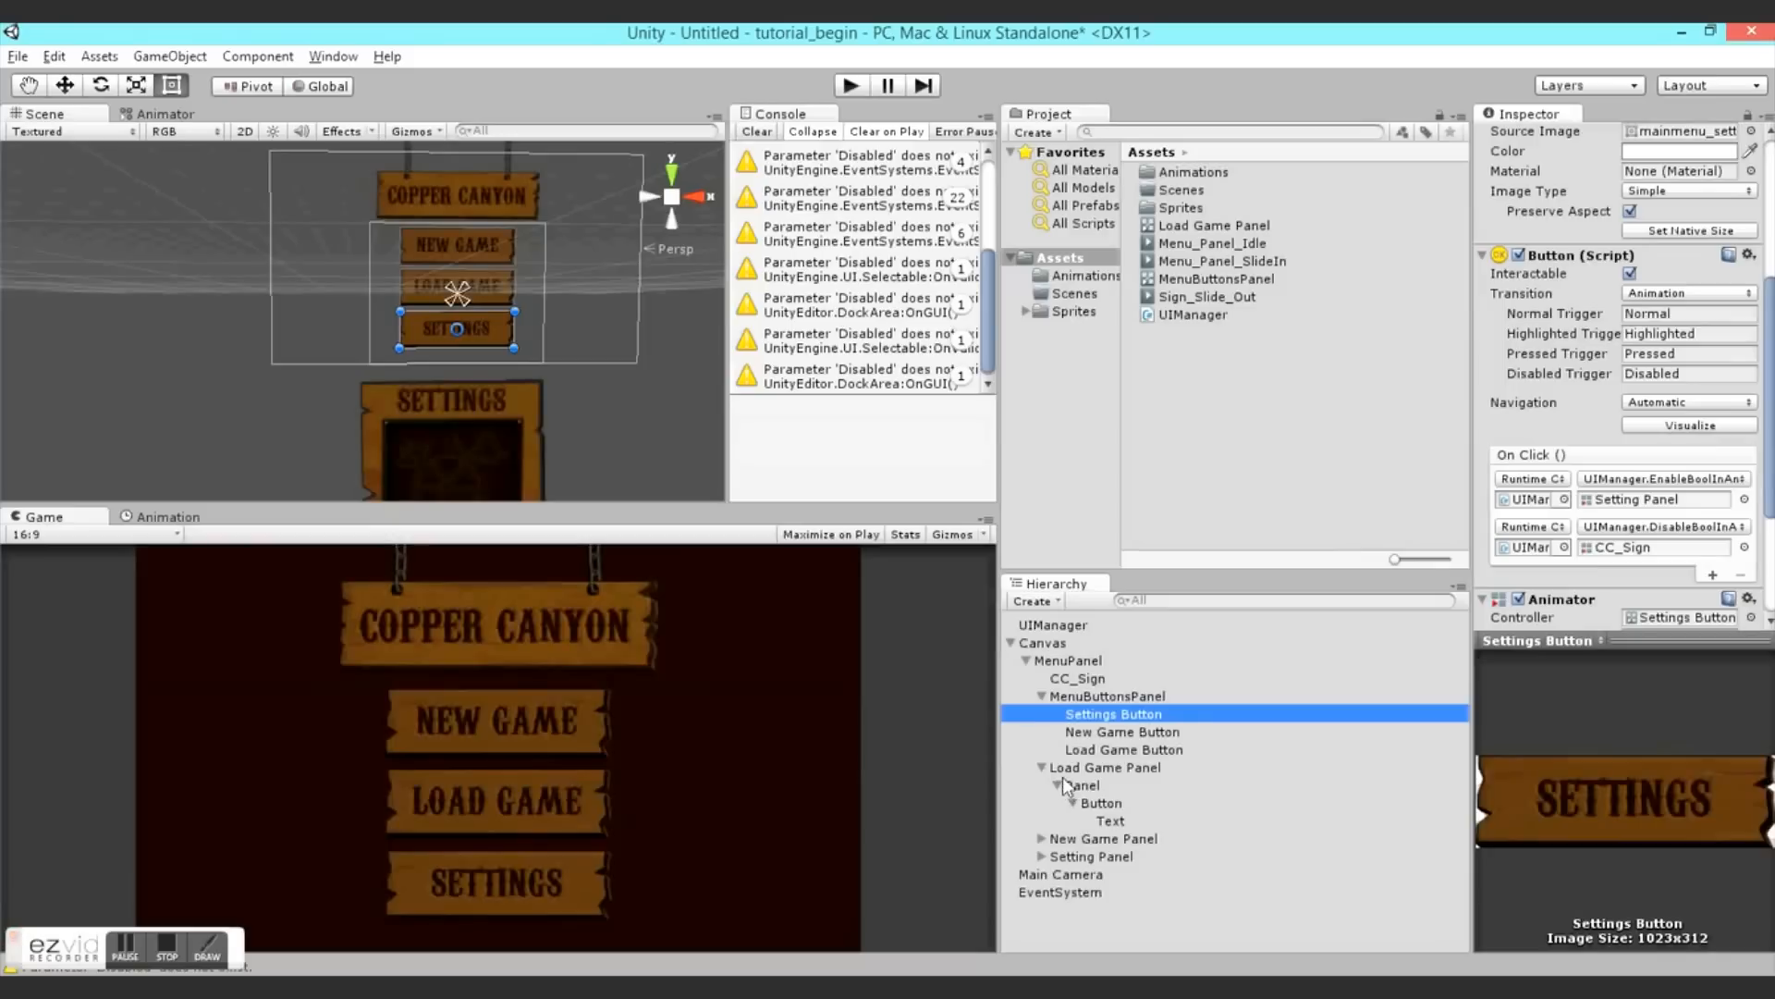
pyautogui.click(1041, 837)
pyautogui.click(1055, 857)
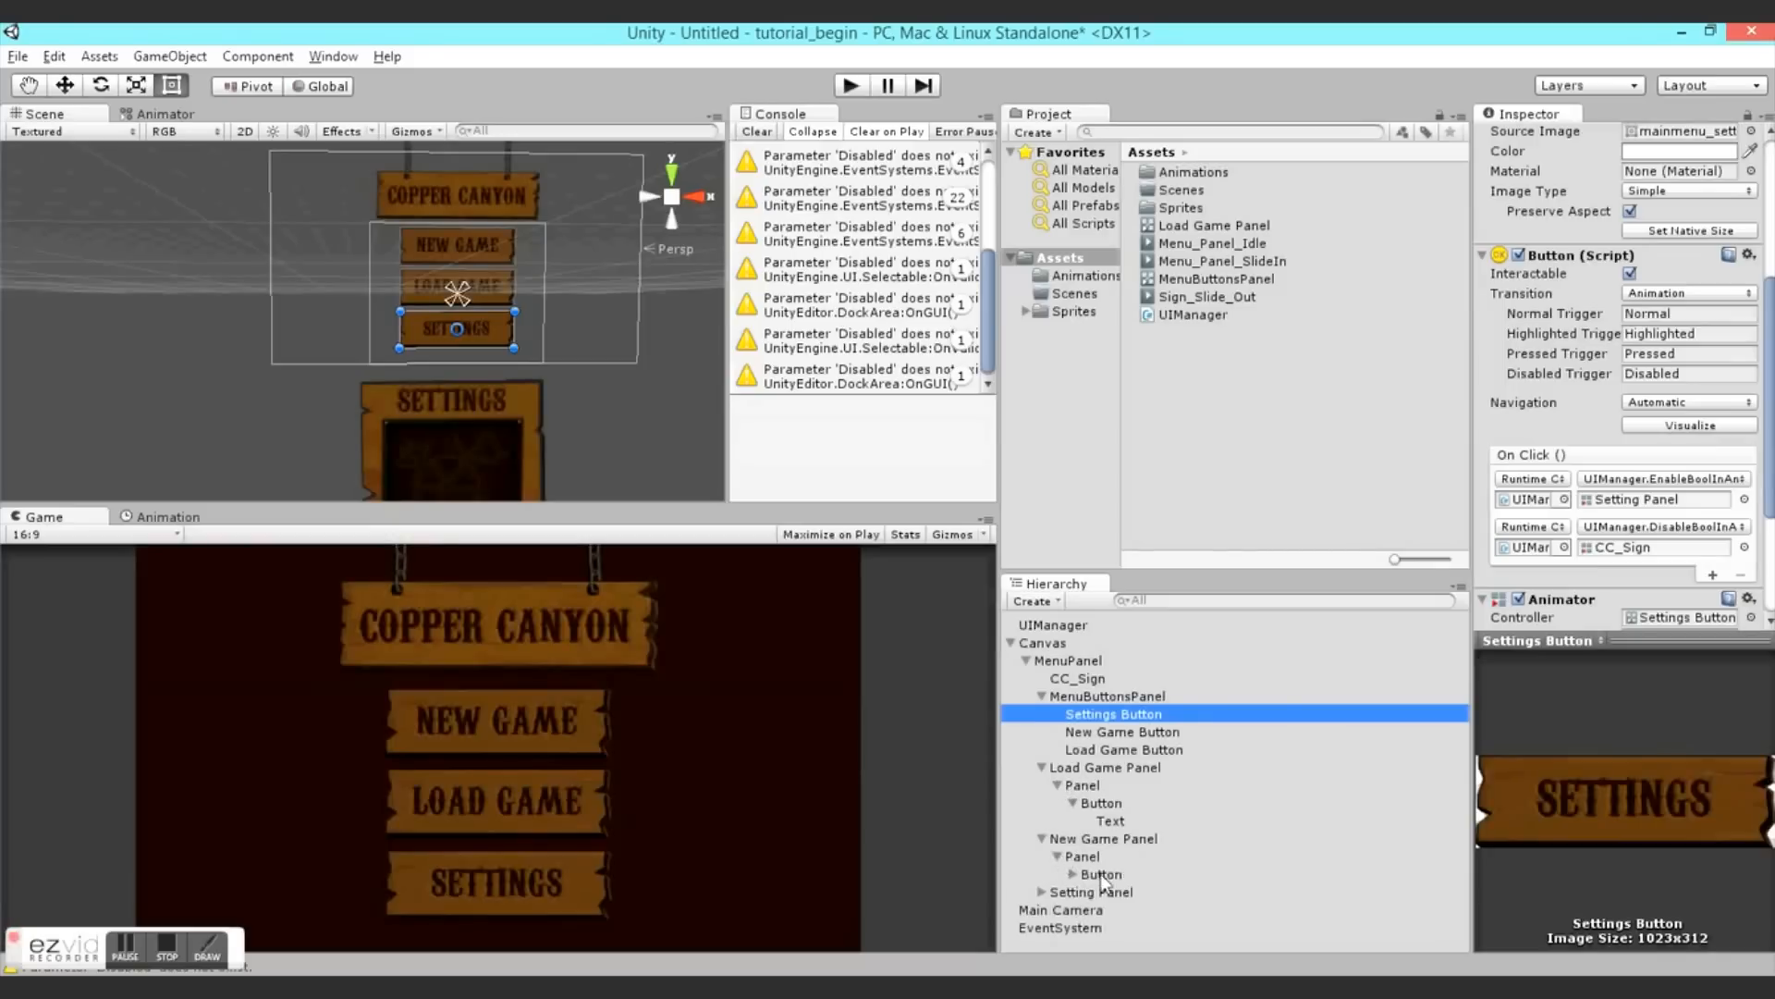
pyautogui.click(1100, 875)
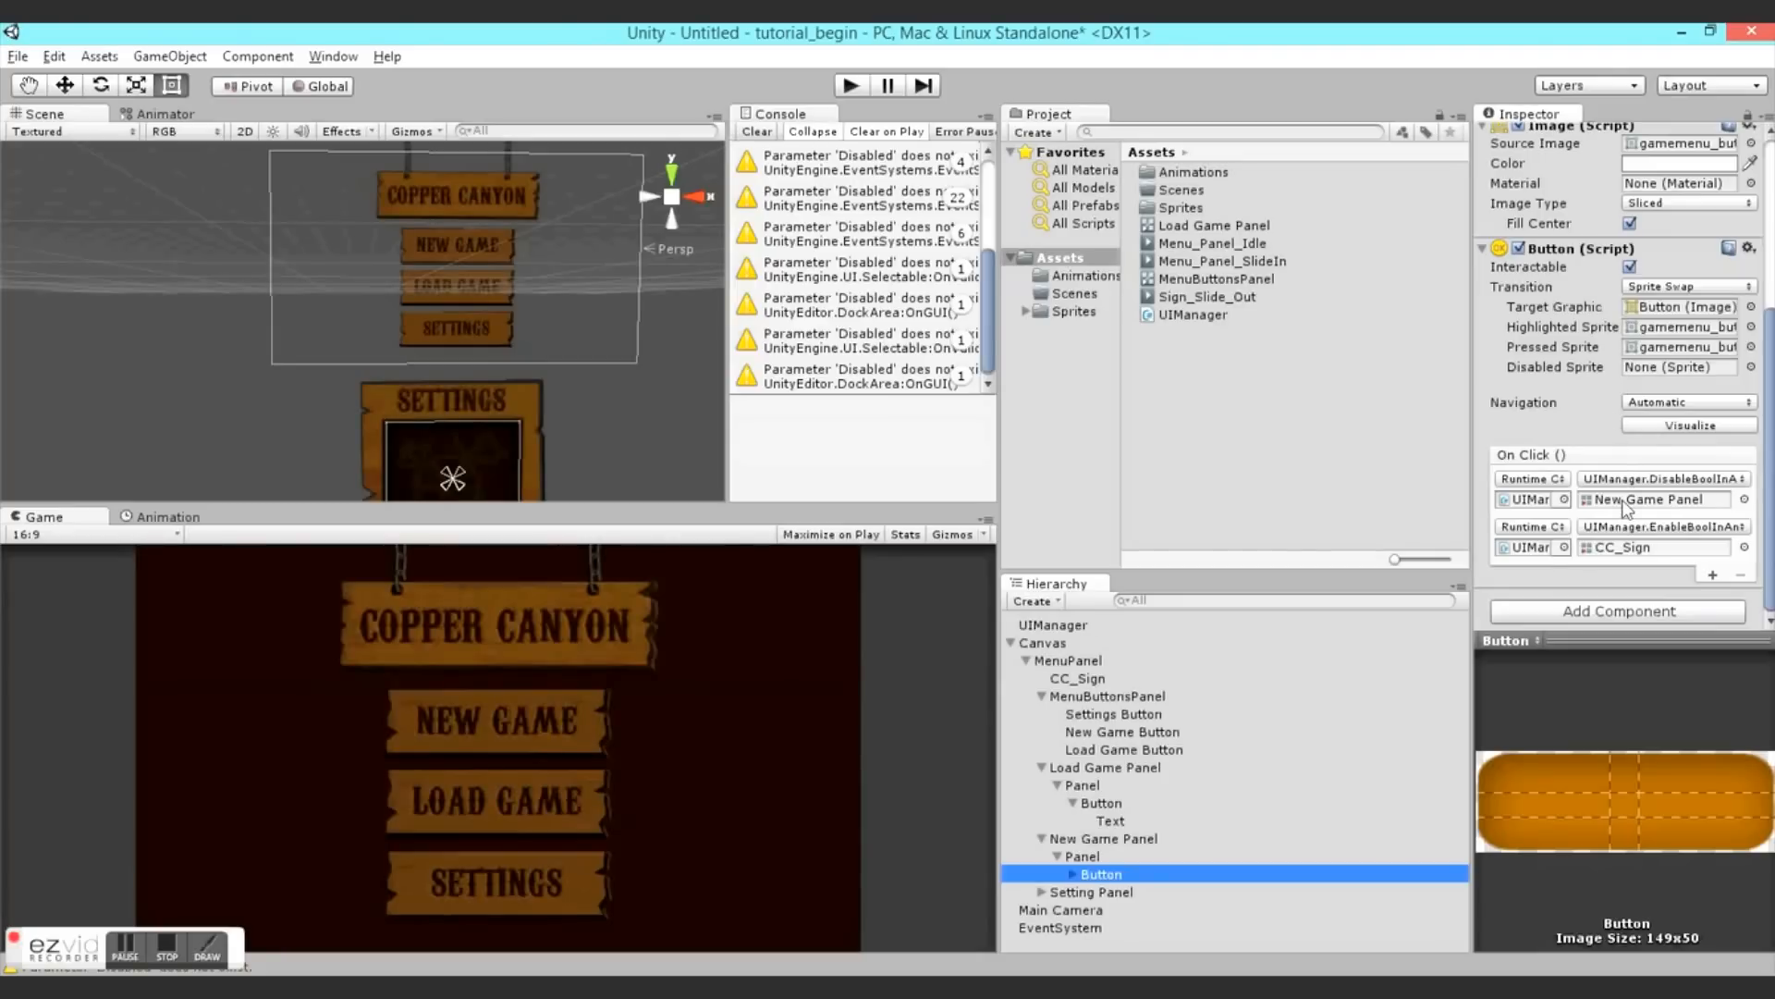
pyautogui.click(1084, 838)
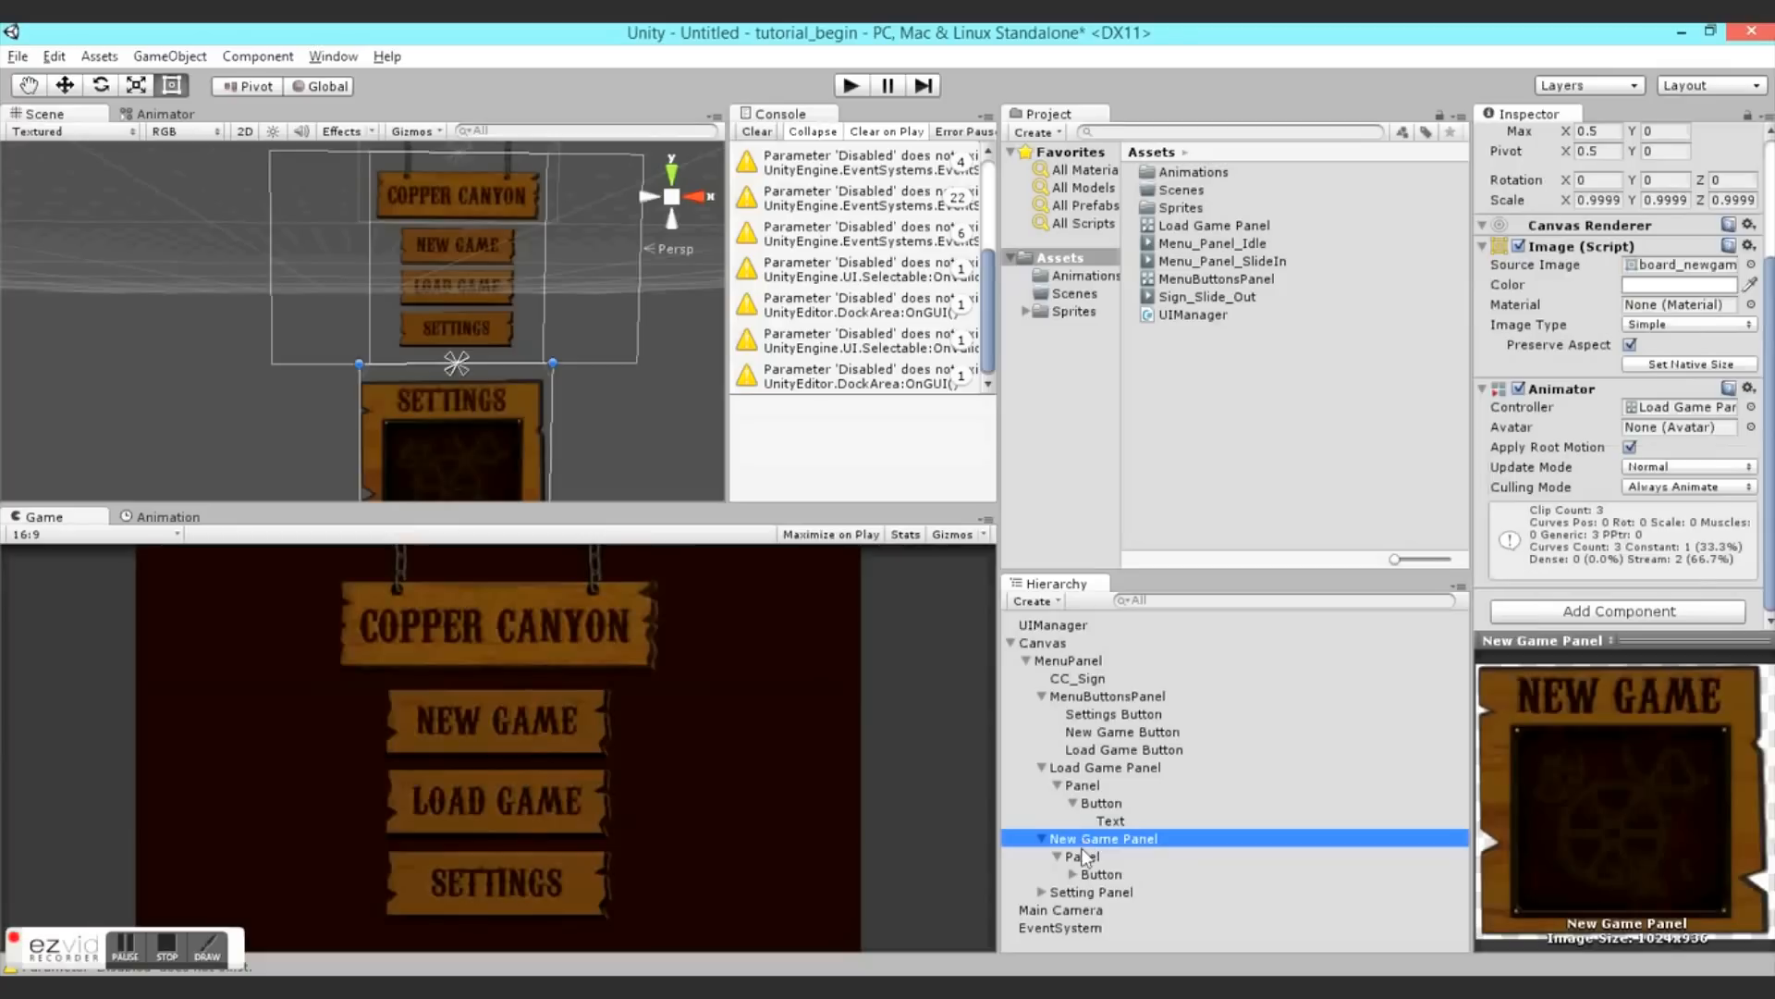
pyautogui.click(1101, 801)
pyautogui.scroll(-3, 1610, 523)
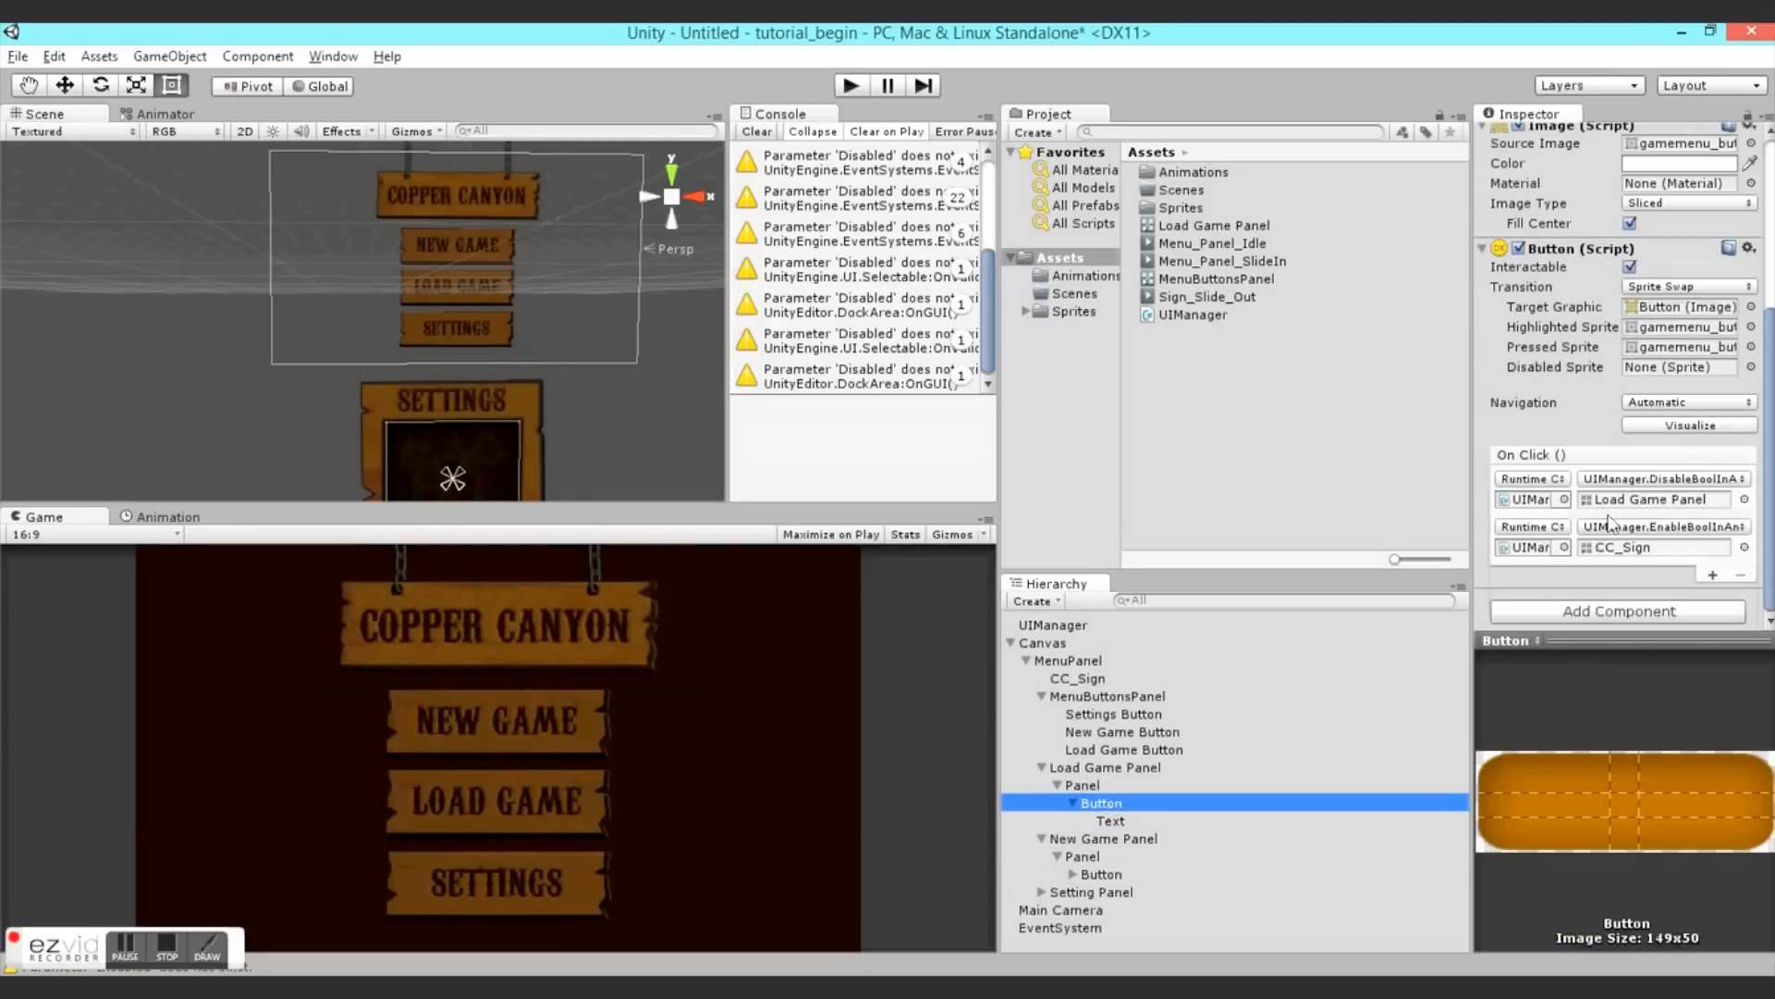
pyautogui.click(1071, 891)
pyautogui.click(1042, 891)
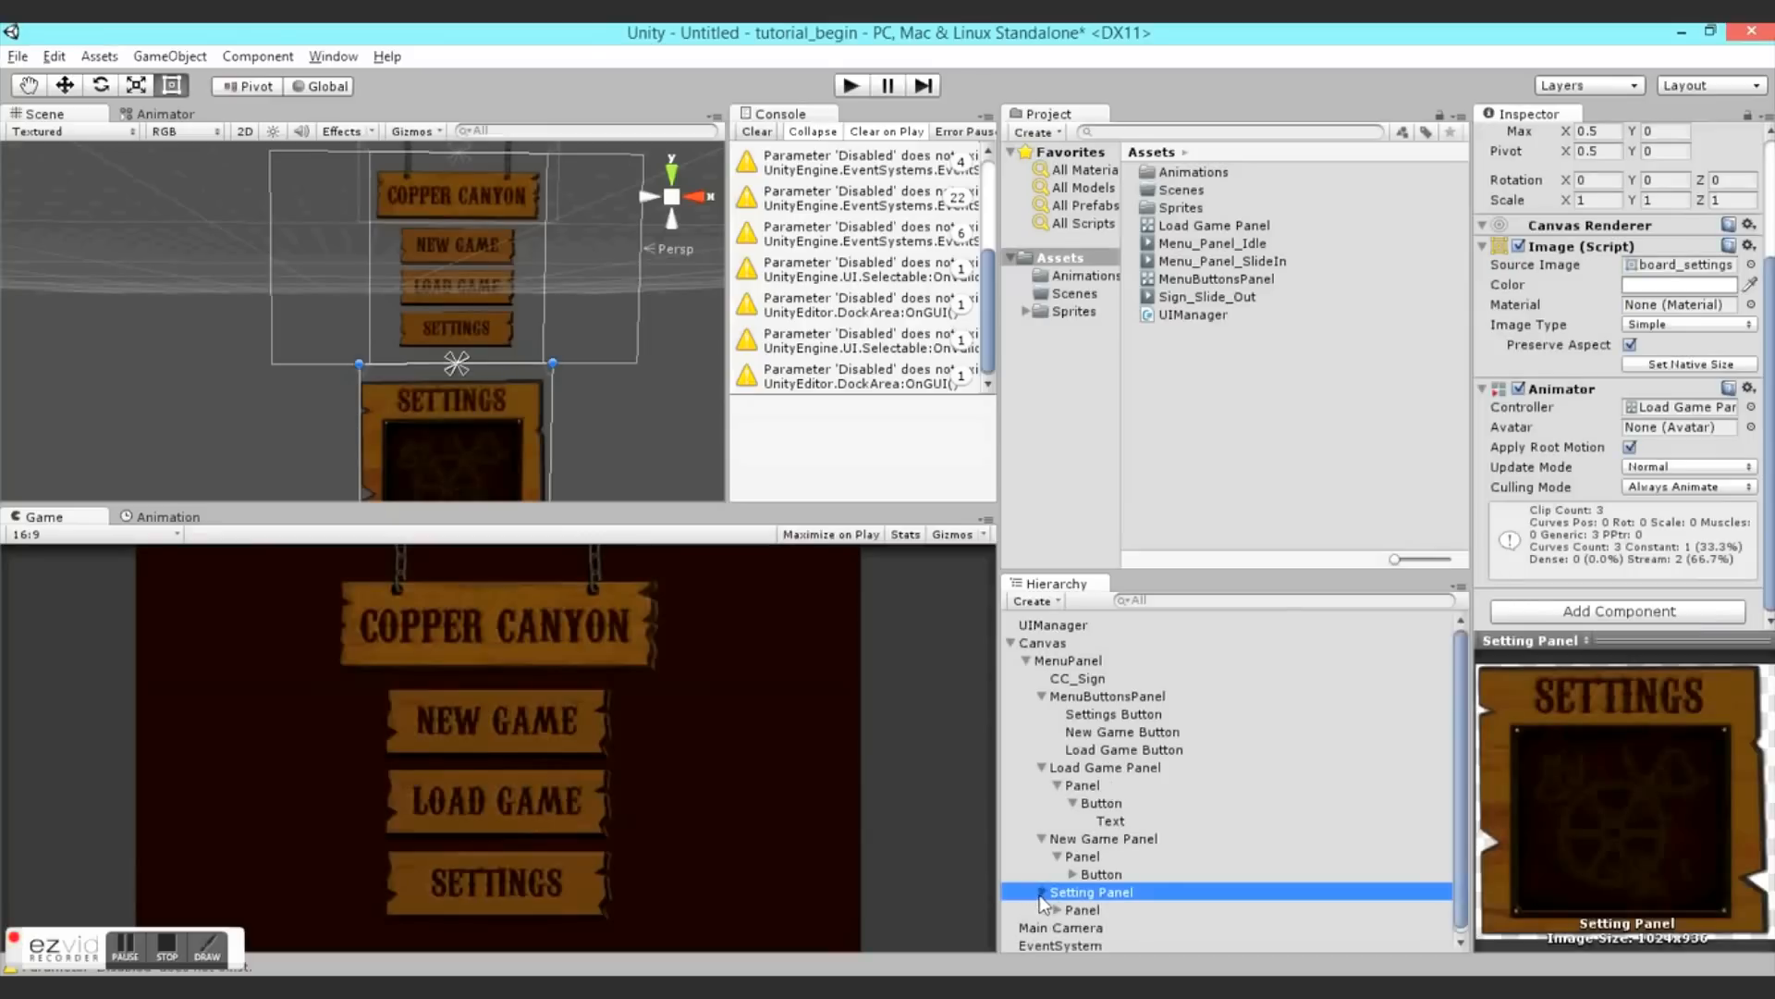
pyautogui.click(1095, 922)
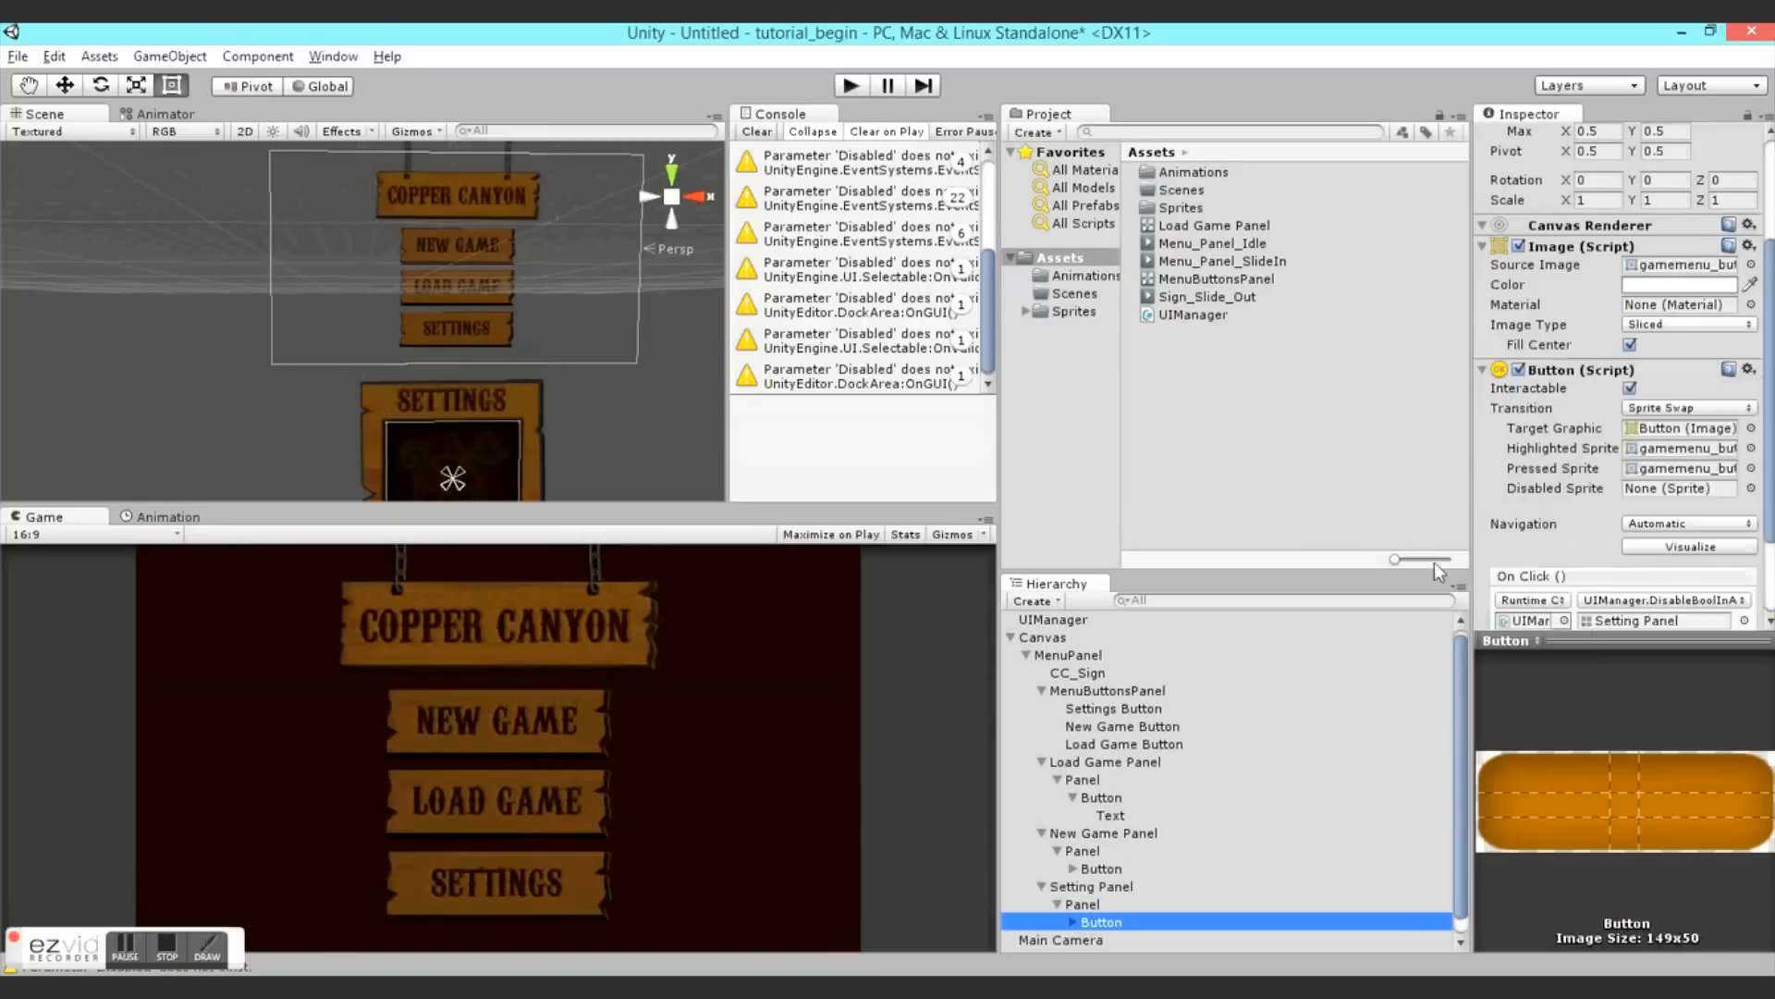
pyautogui.scroll(-3, 1561, 409)
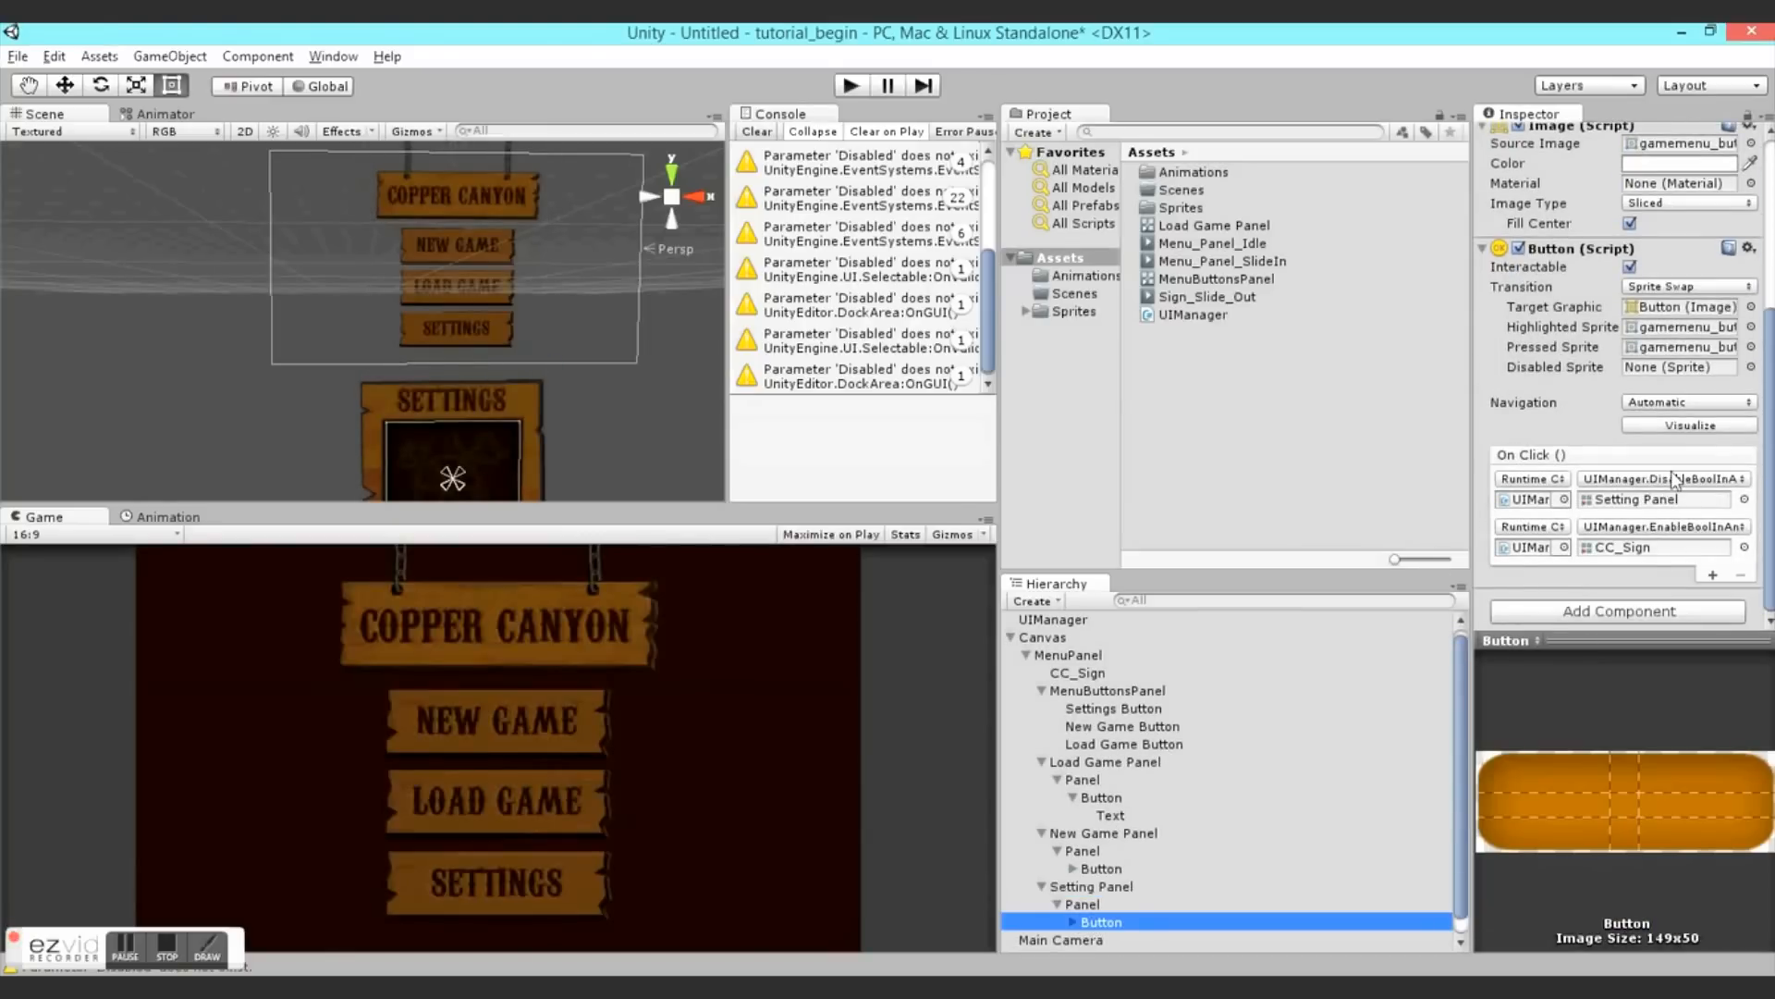
# - Play the scene and test opening and closing the New Game, Load Game and Settings panels, then stop playing
pyautogui.click(851, 85)
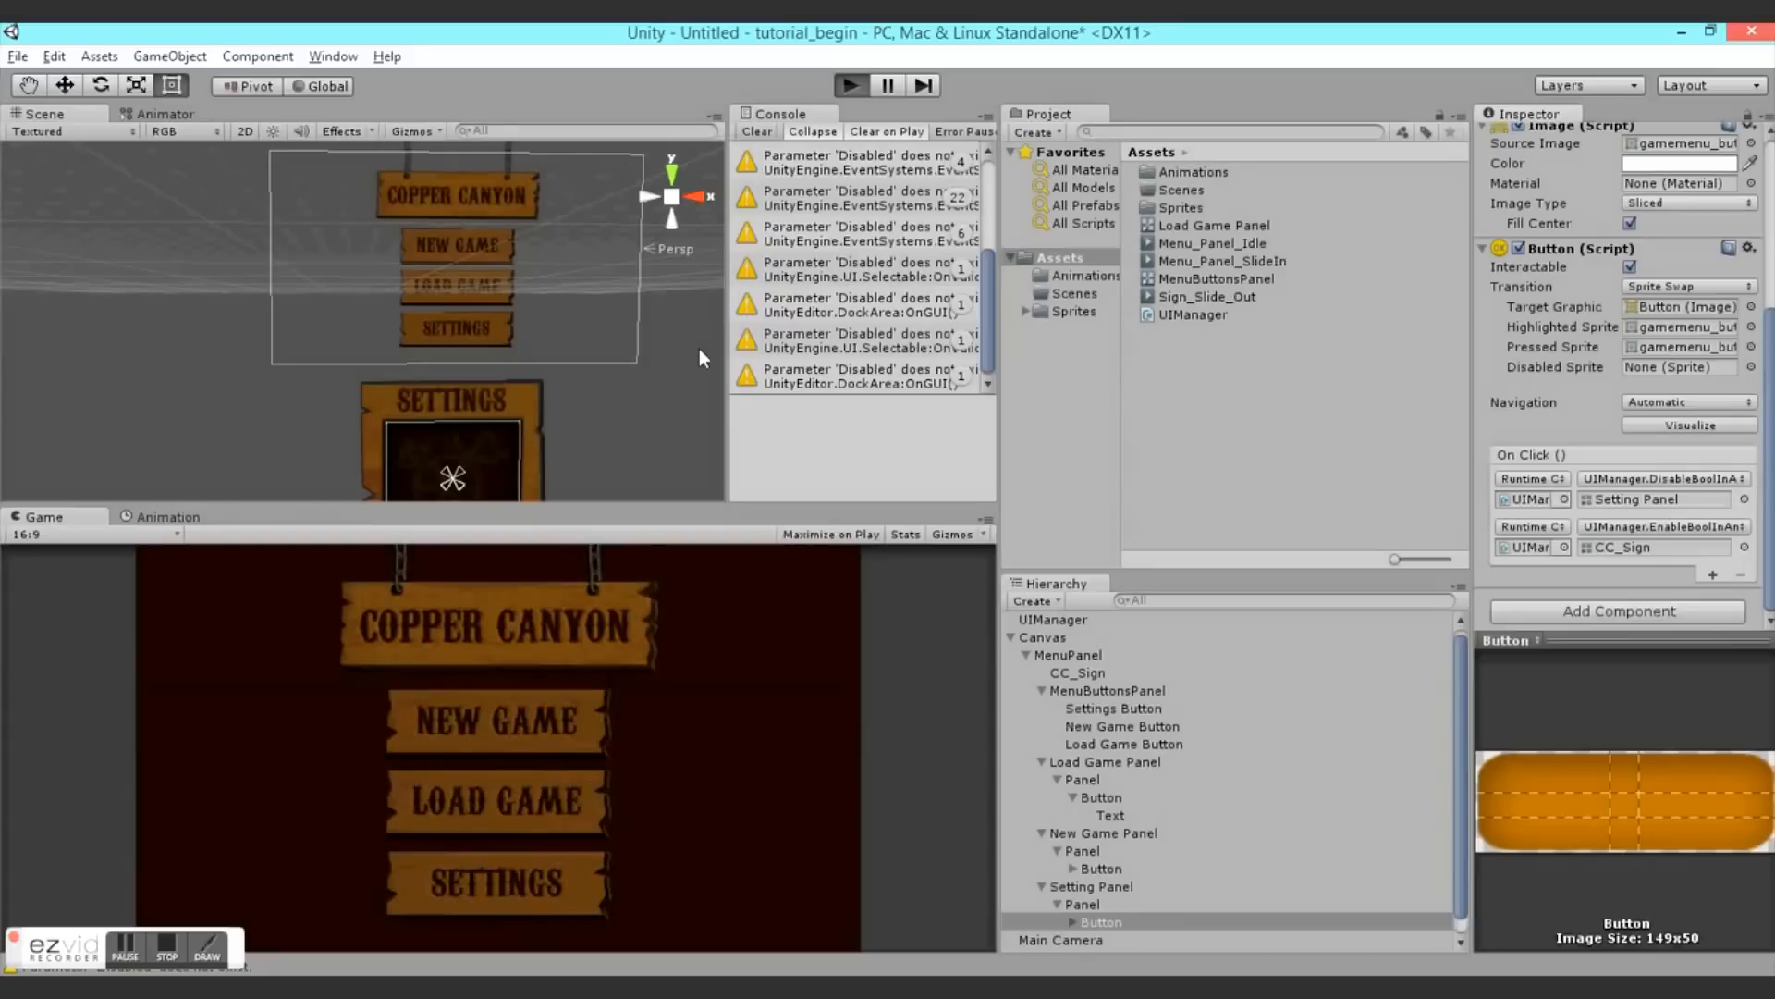
pyautogui.click(514, 721)
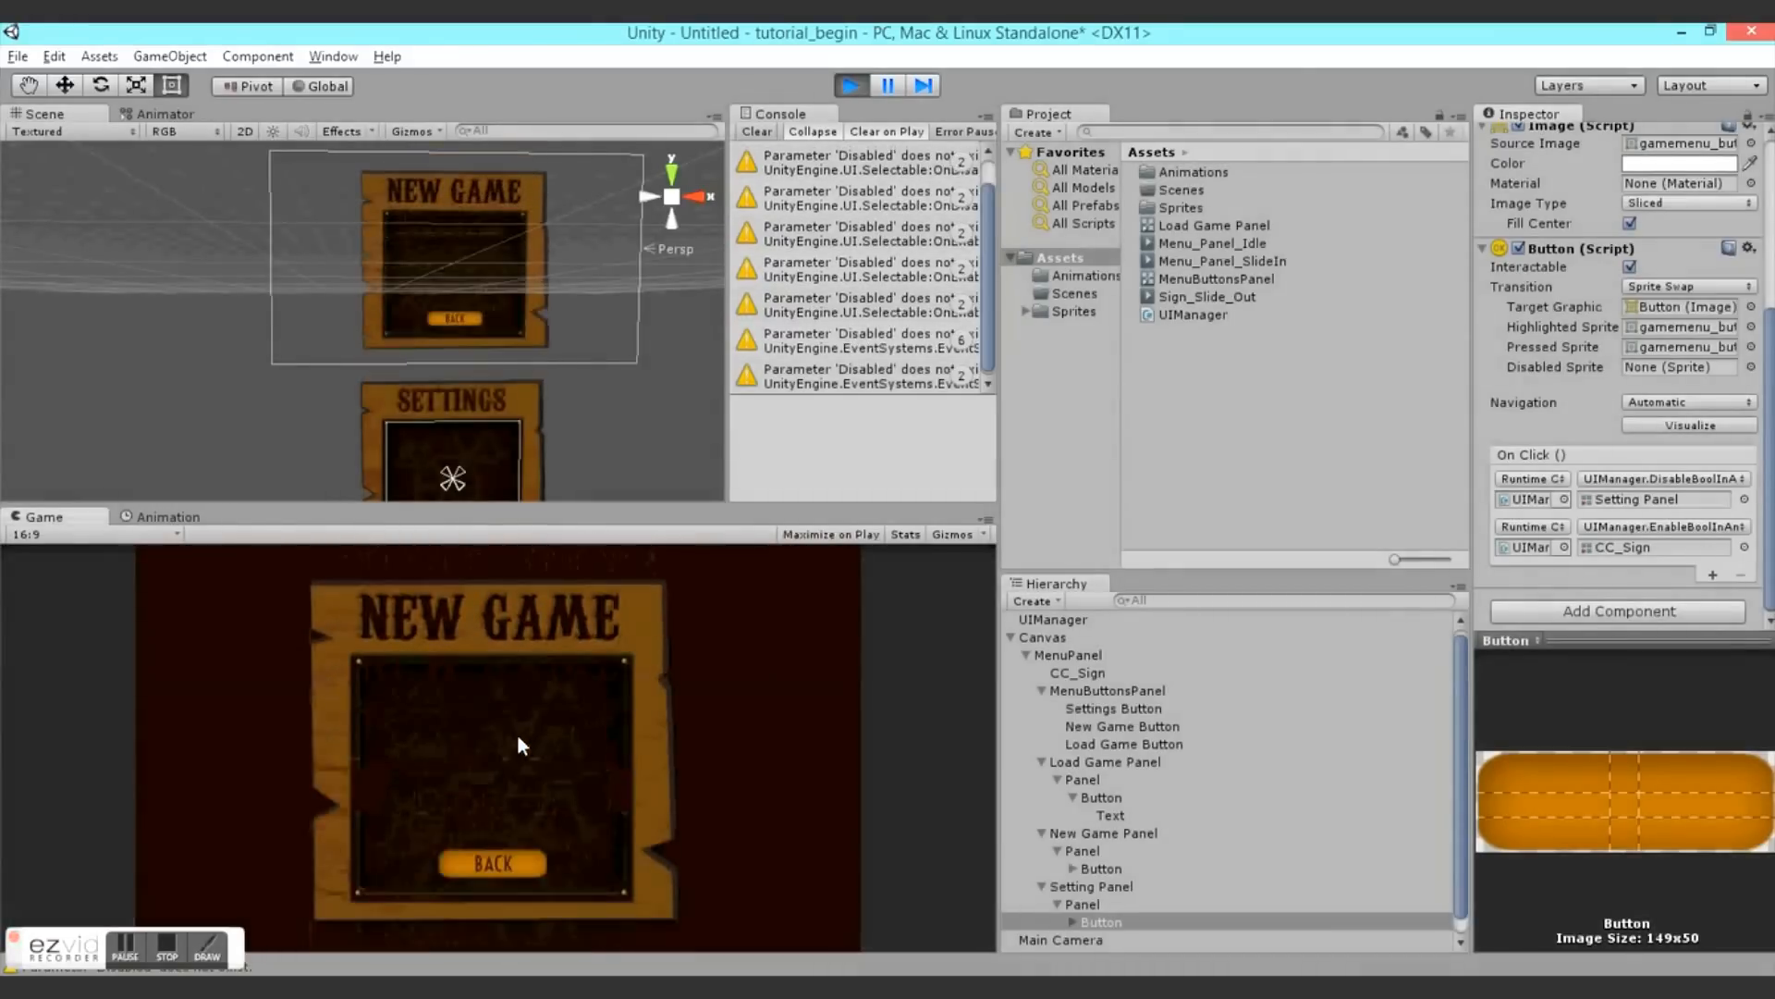
pyautogui.click(512, 860)
pyautogui.click(524, 795)
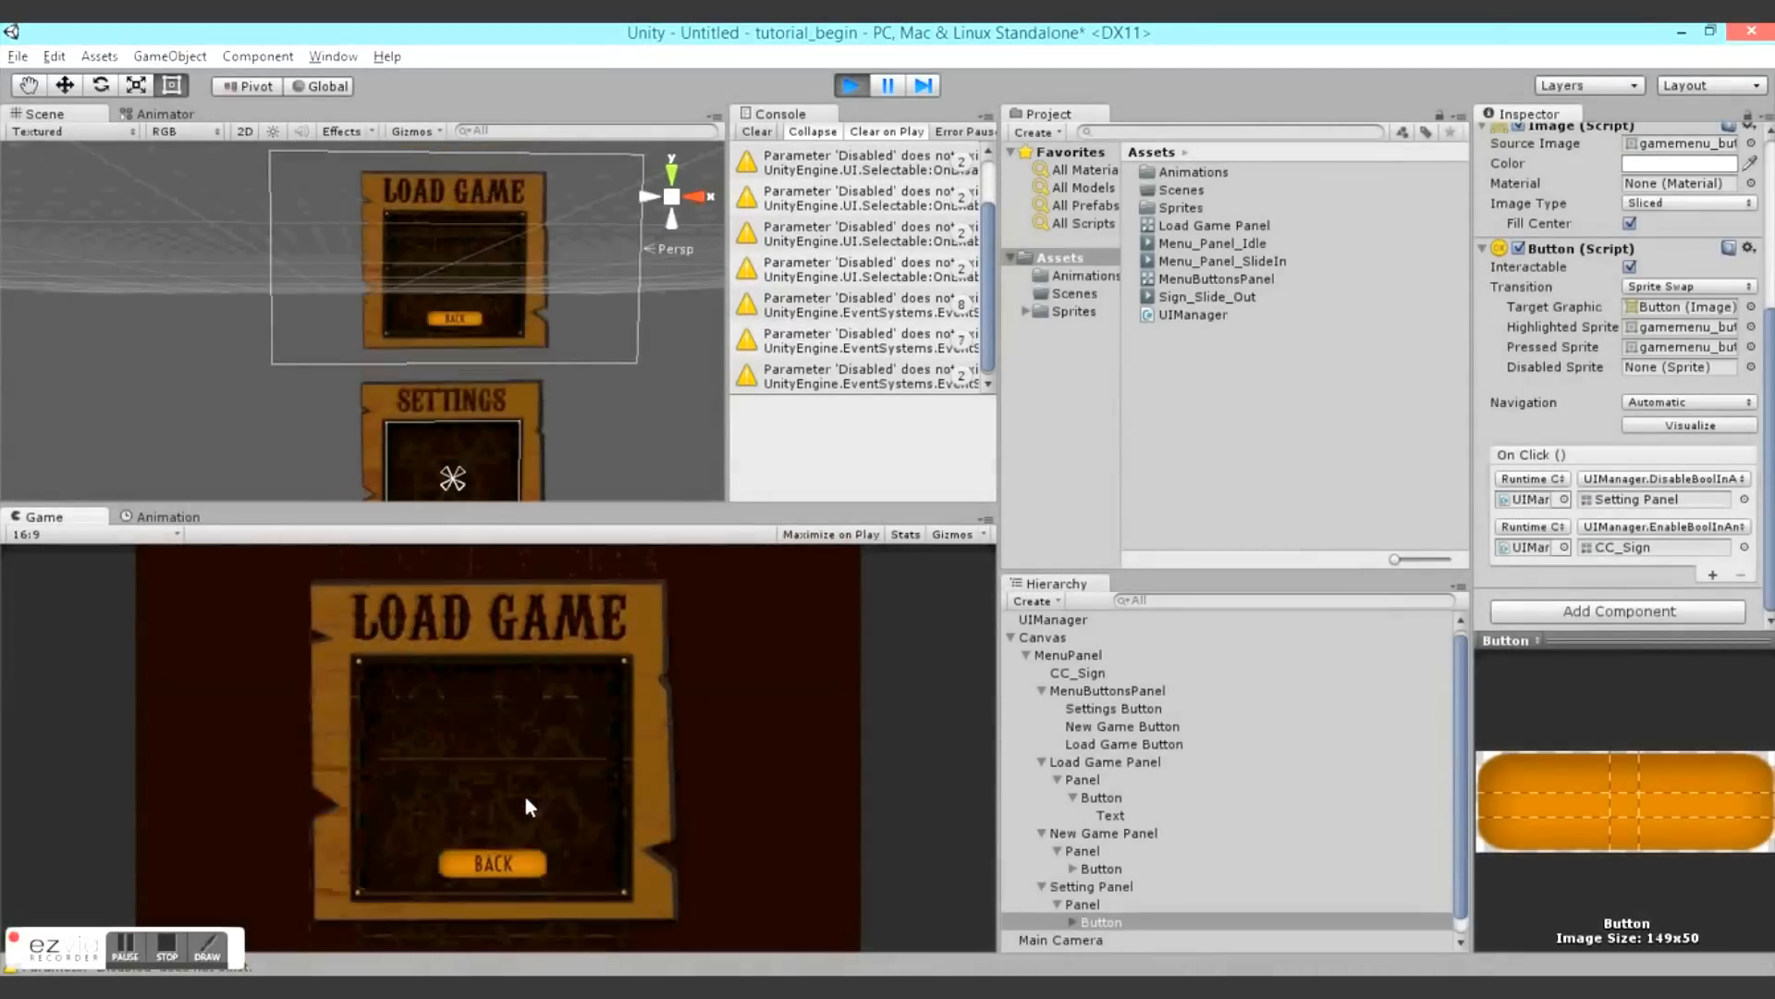
pyautogui.click(507, 864)
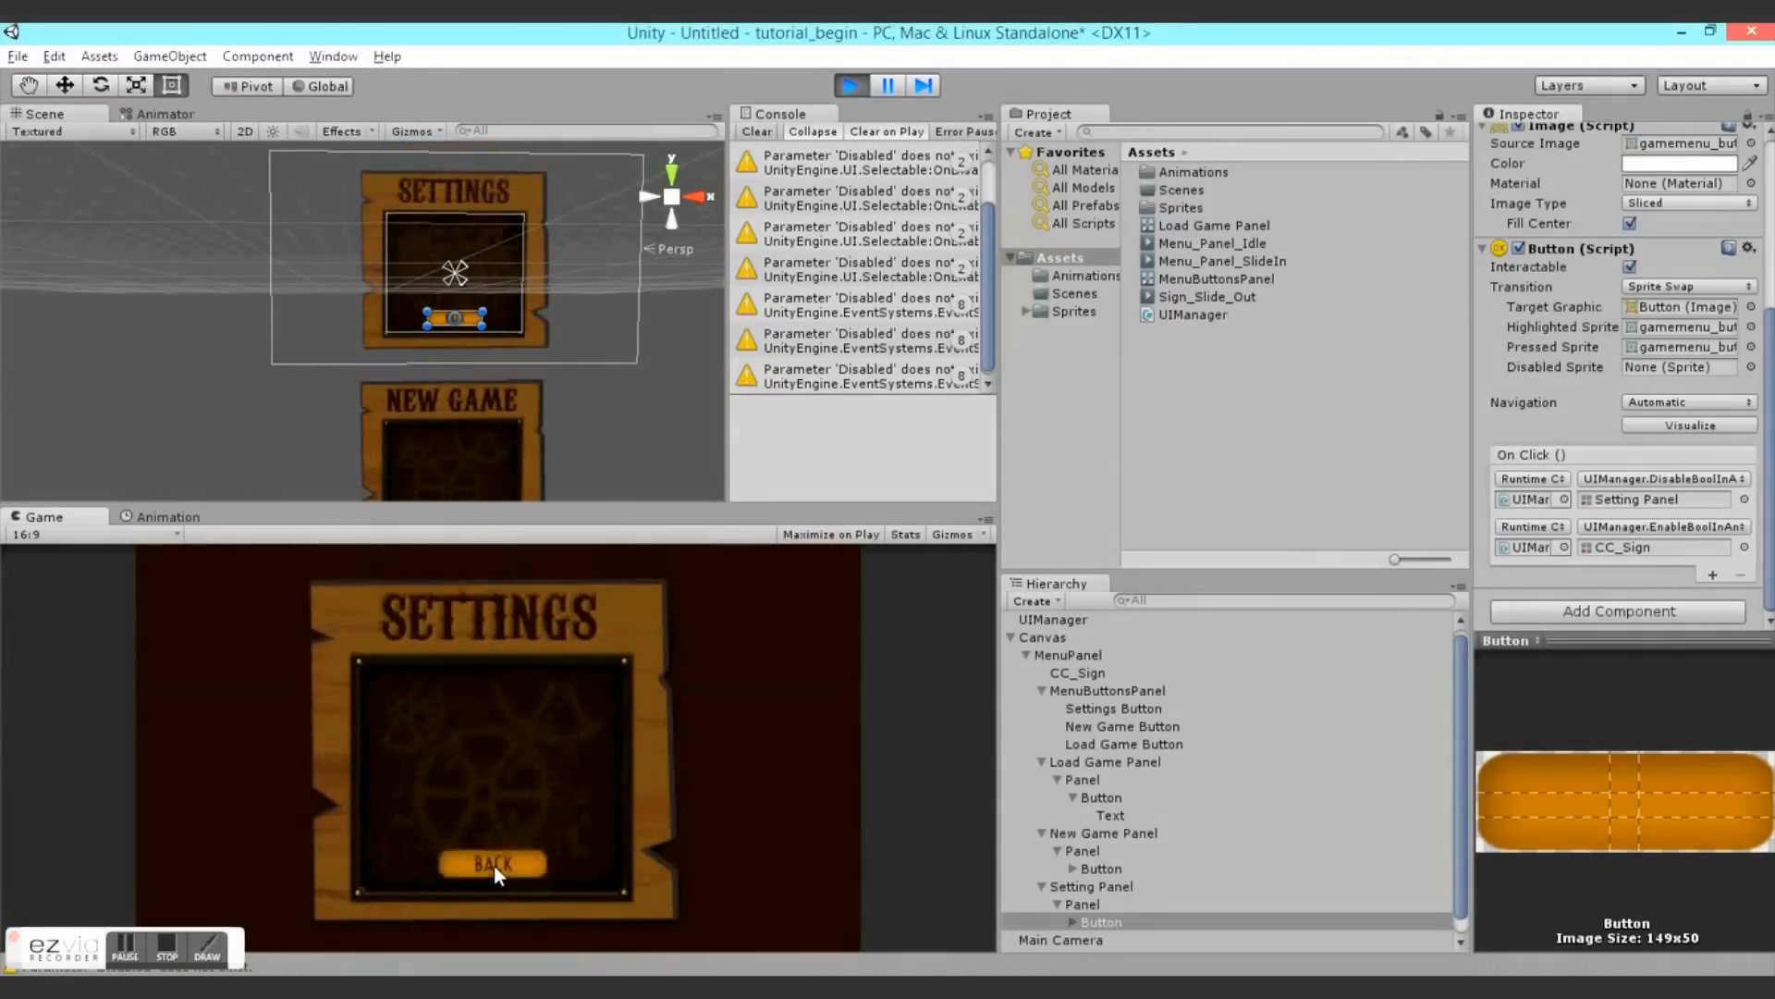
pyautogui.click(494, 865)
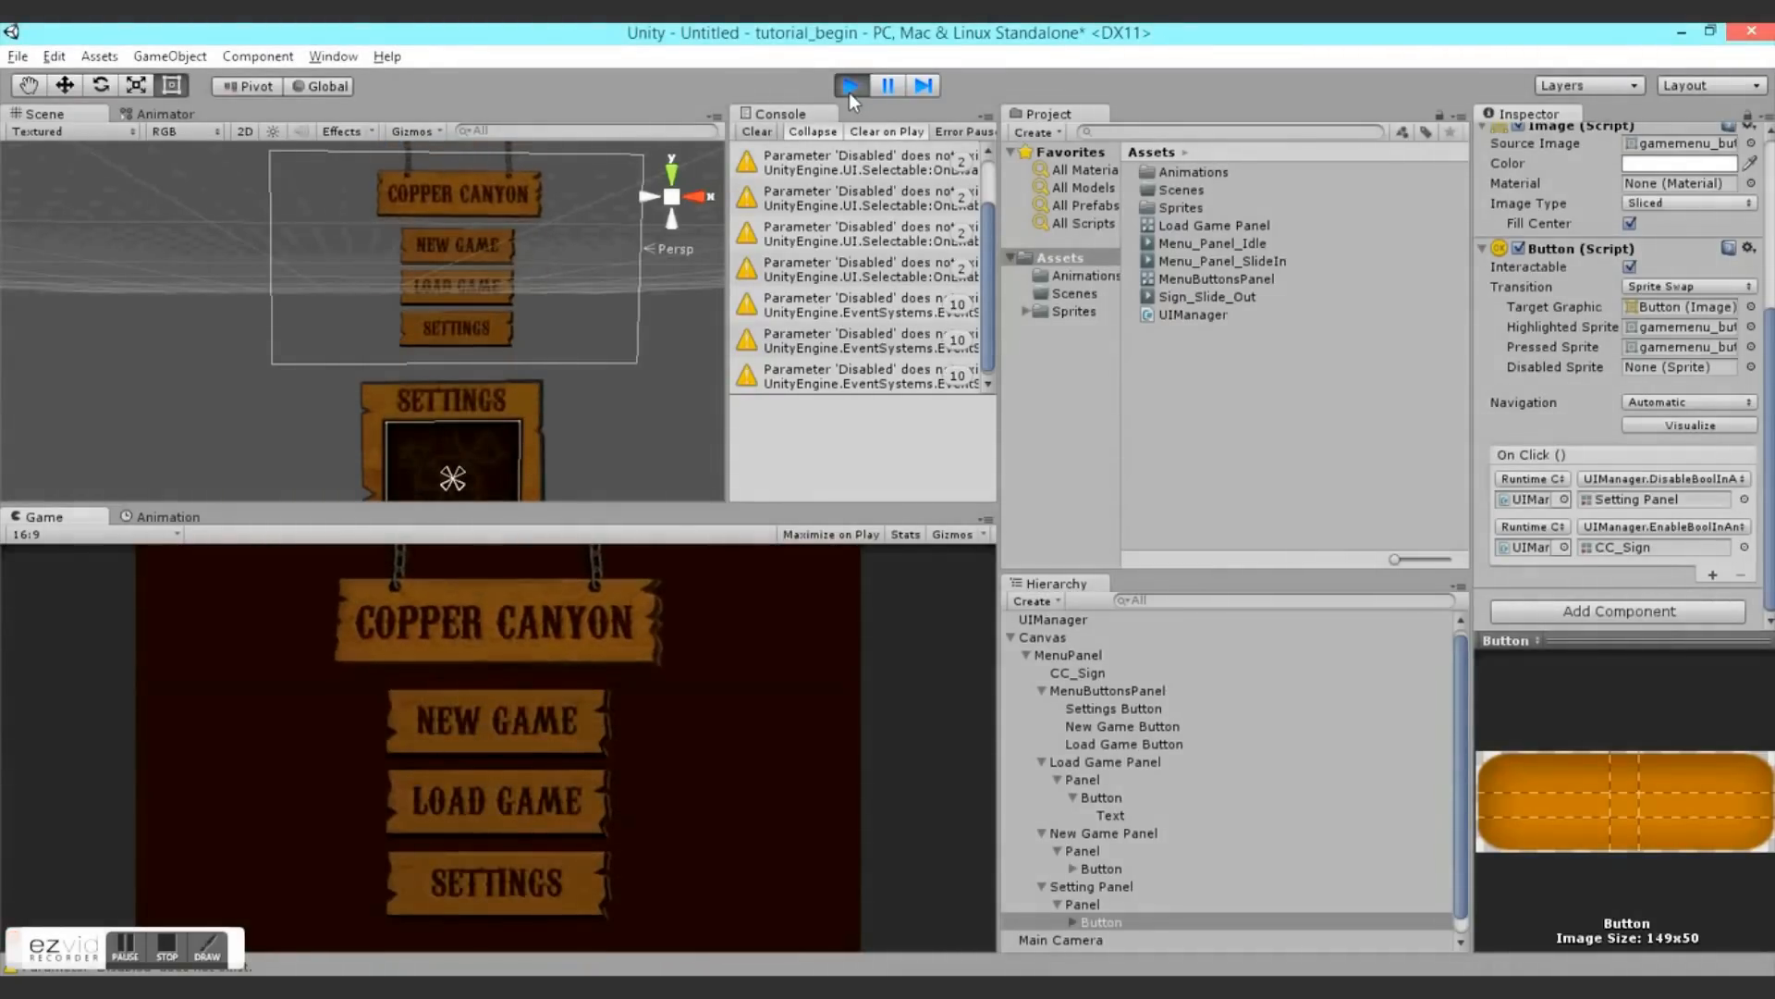
pyautogui.click(849, 92)
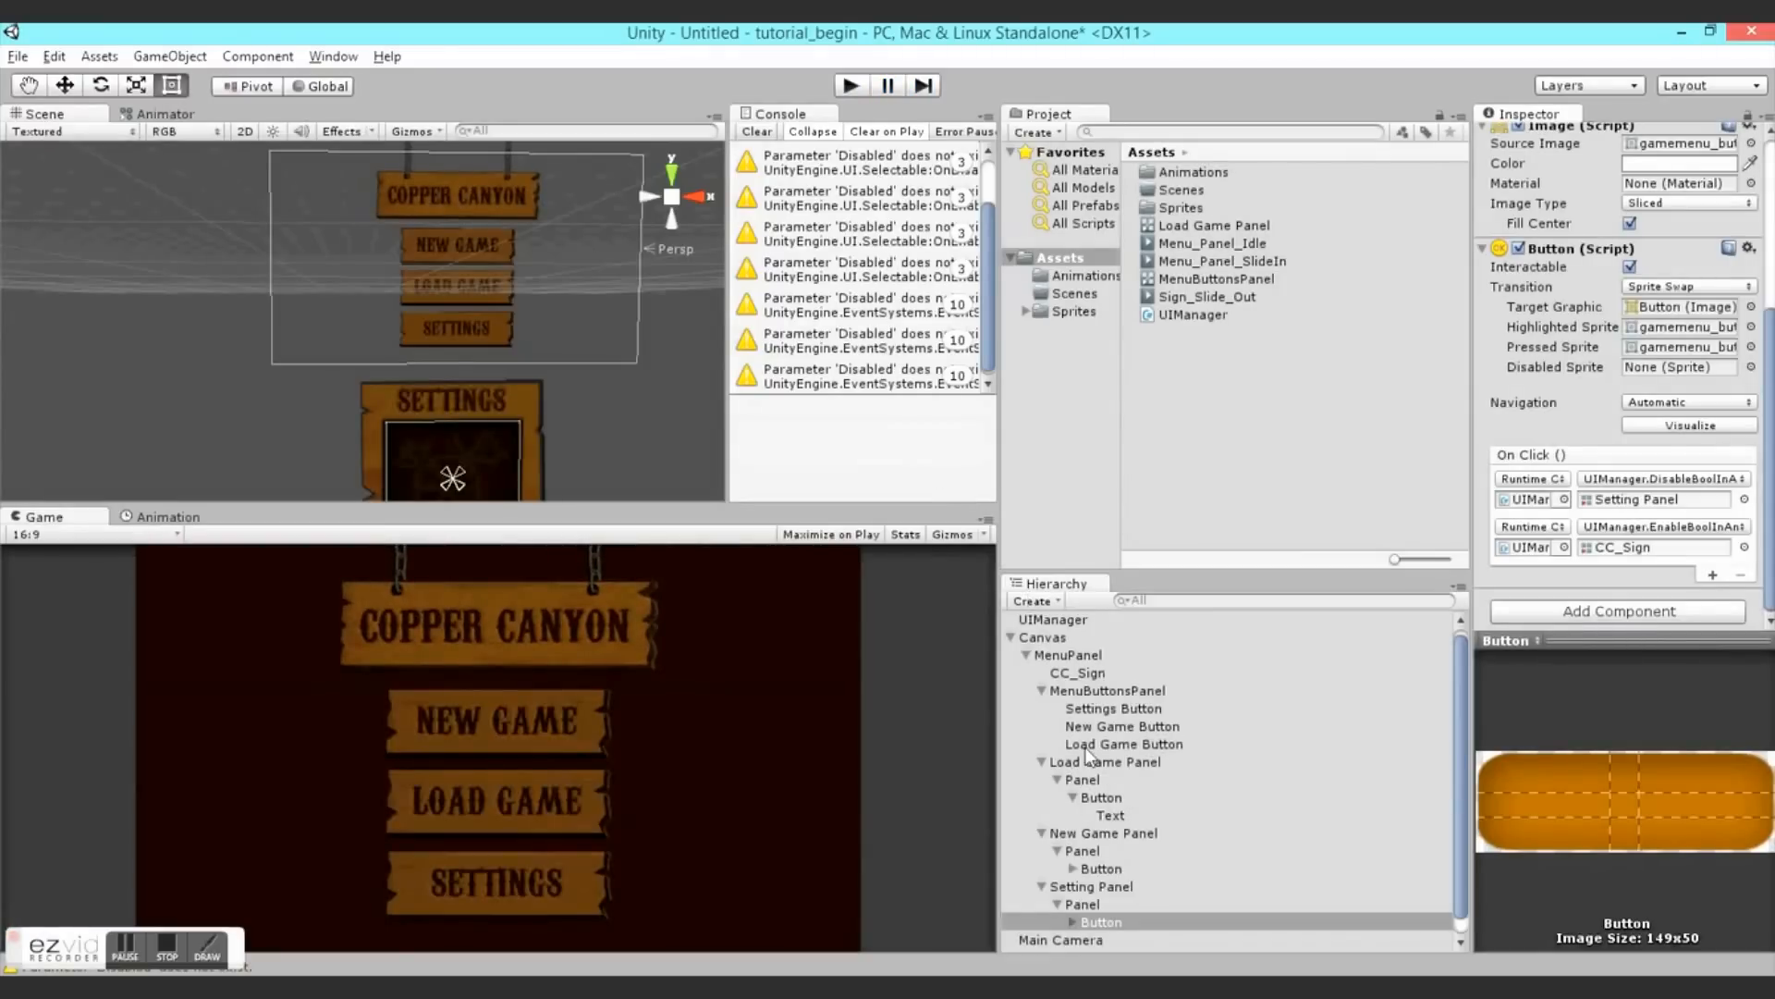
# - Duplicate the New Game Panel's back button and move the copy directly above the original
pyautogui.click(1094, 838)
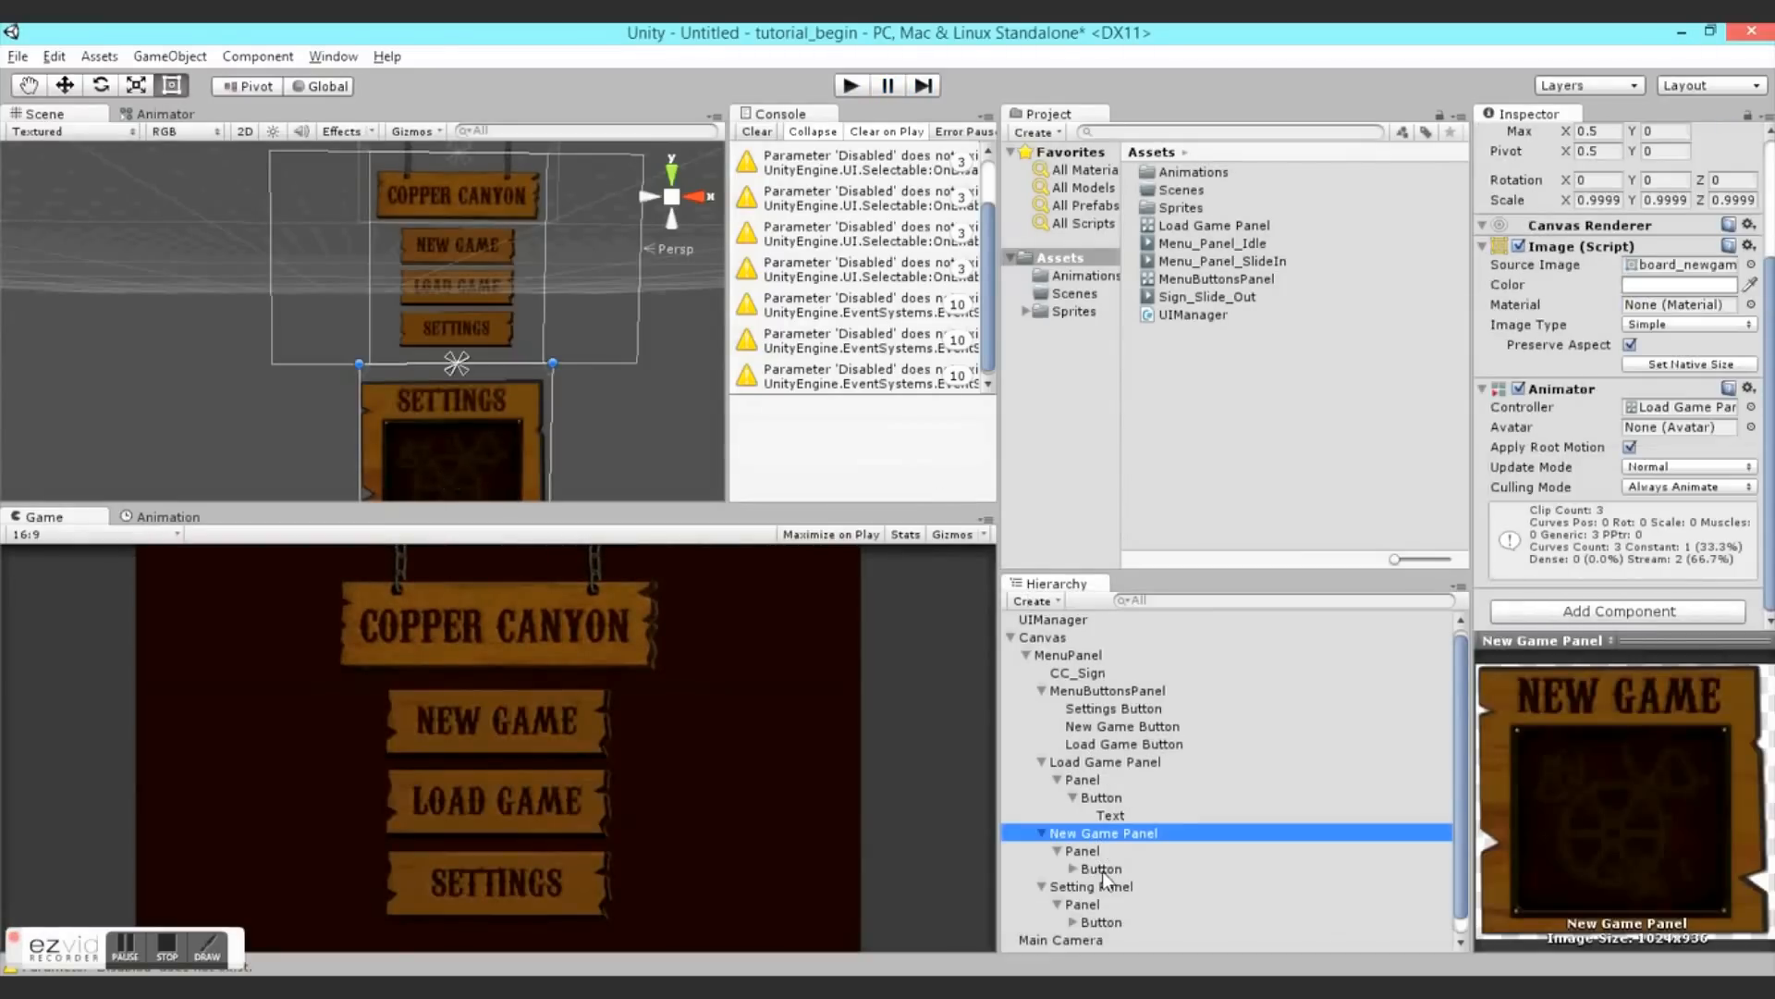
pyautogui.click(1101, 869)
pyautogui.moveTo(549, 418); pyautogui.dragTo(563, 266, button='middle')
pyautogui.scroll(3, 469, 354)
pyautogui.moveTo(479, 355); pyautogui.dragTo(378, 337, button='middle')
pyautogui.hotkey('ctrl', 'd')
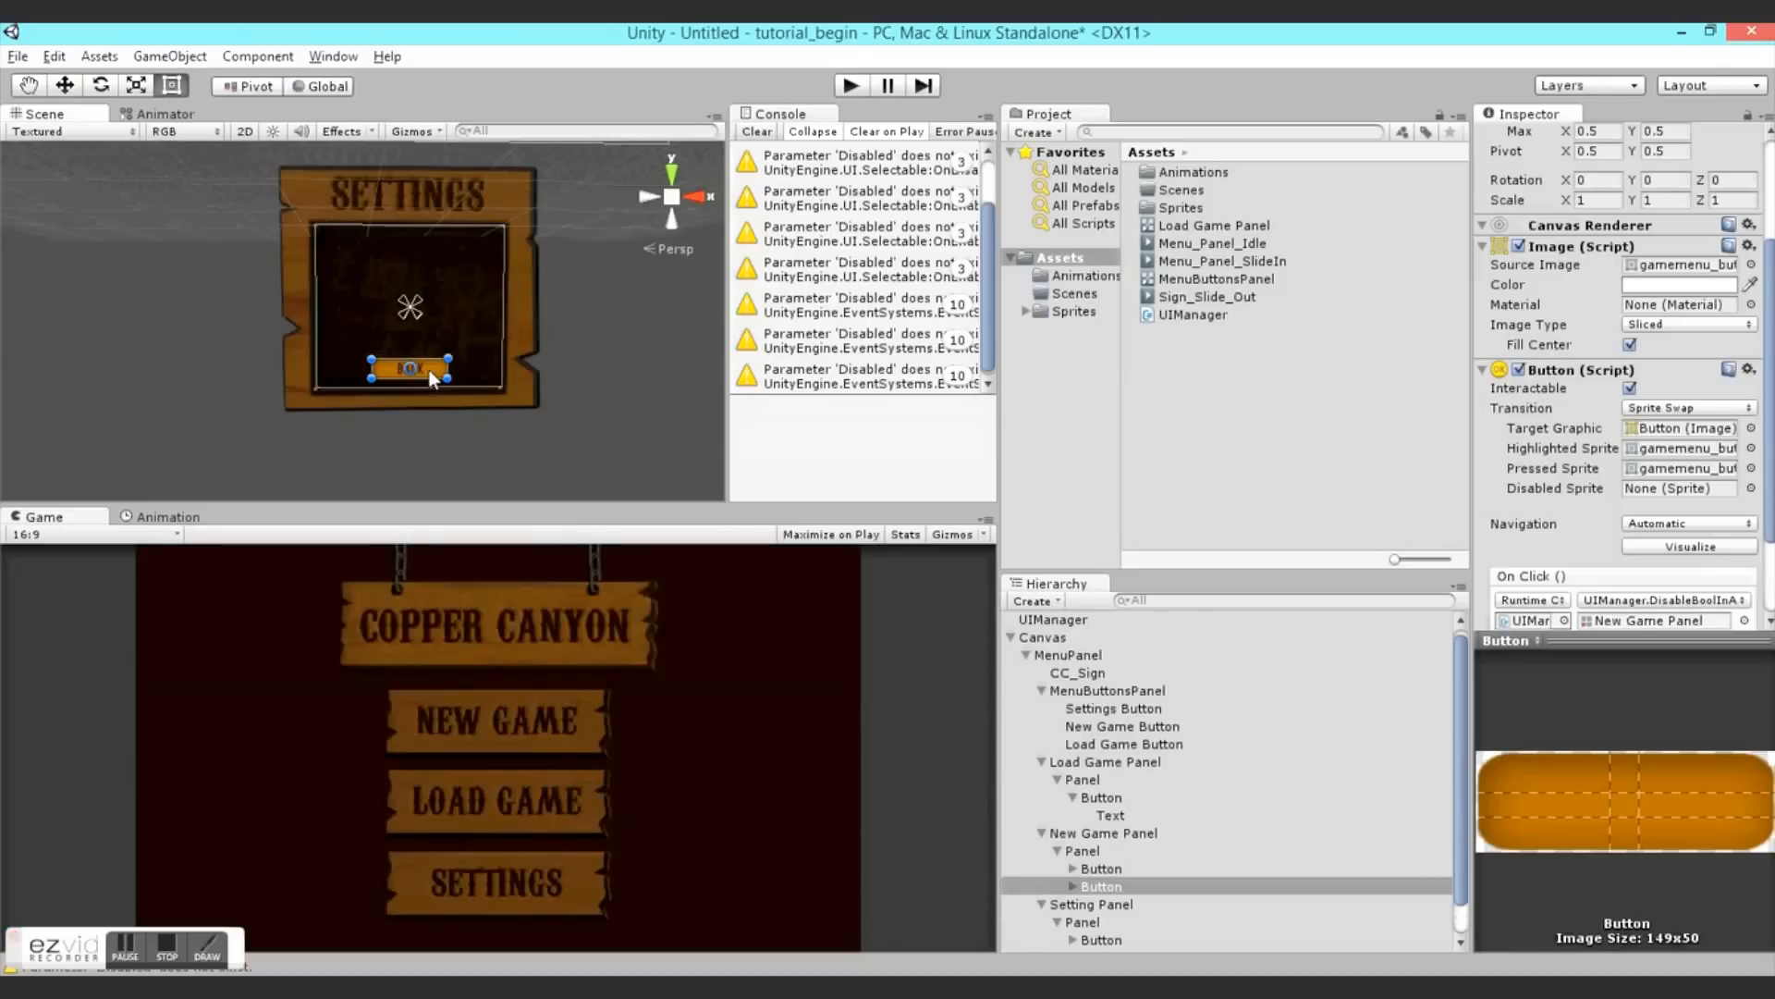
pyautogui.moveTo(435, 372); pyautogui.dragTo(436, 352)
# - Change the duplicated button's text to START
pyautogui.scroll(-1, 1117, 803)
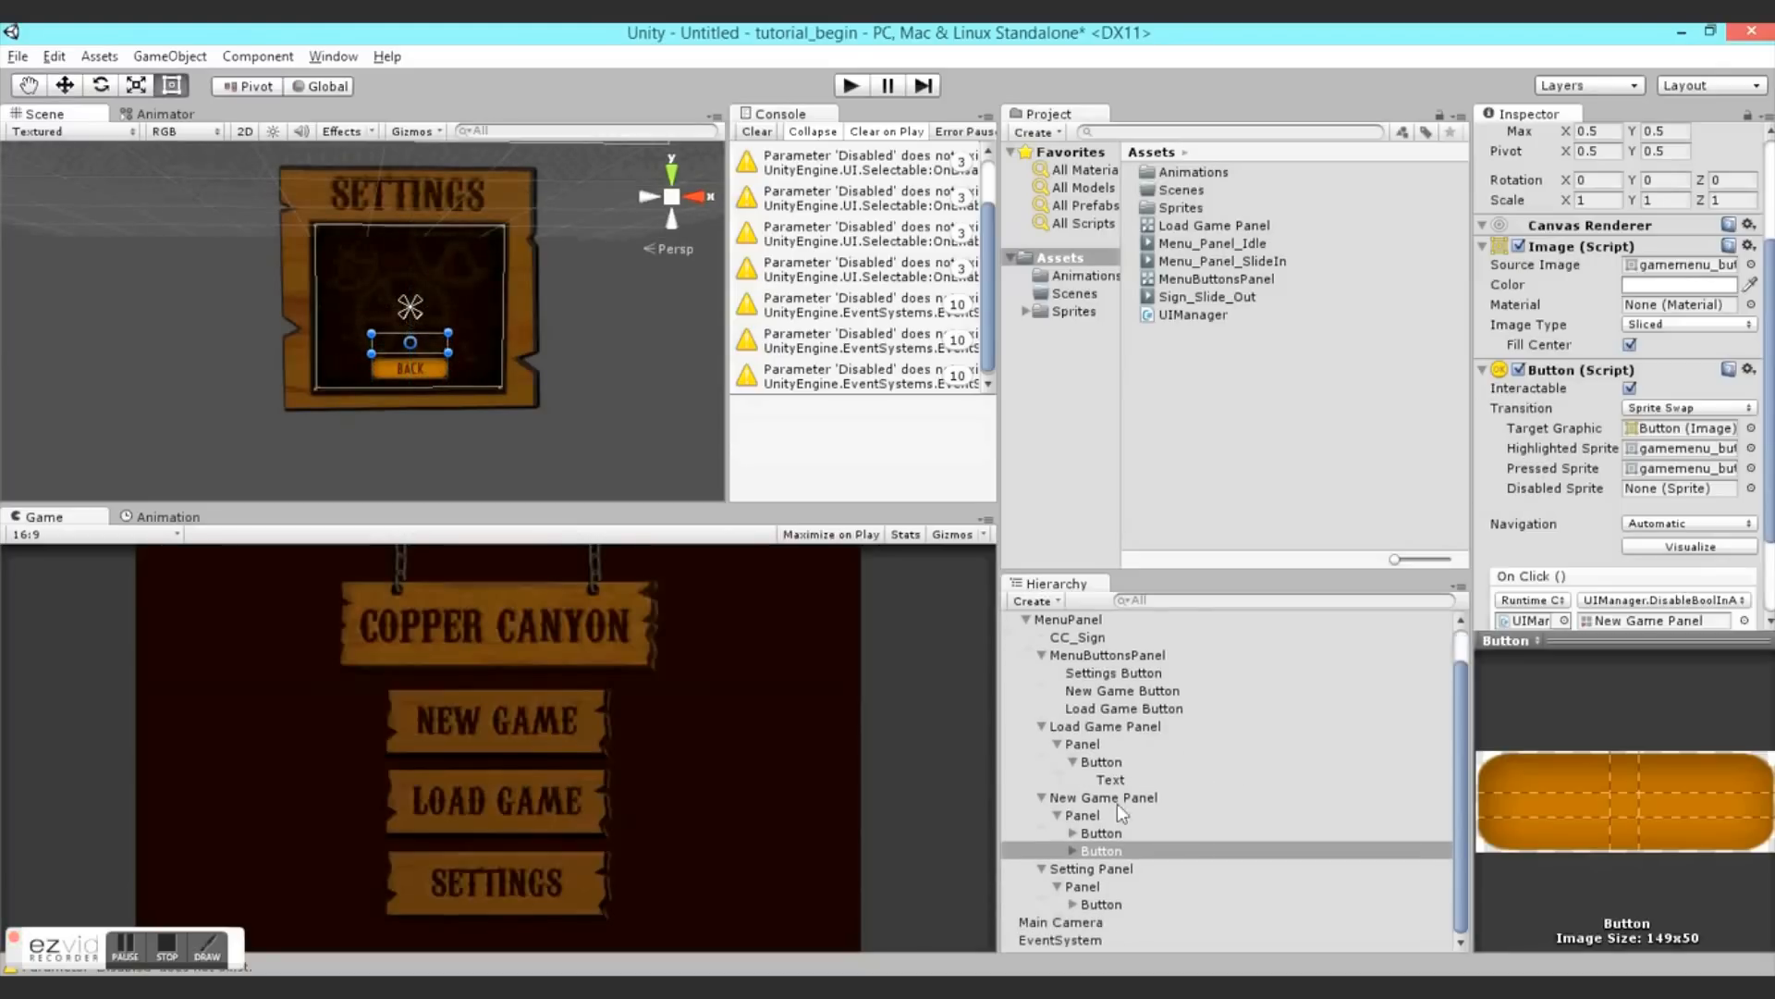
pyautogui.click(1073, 851)
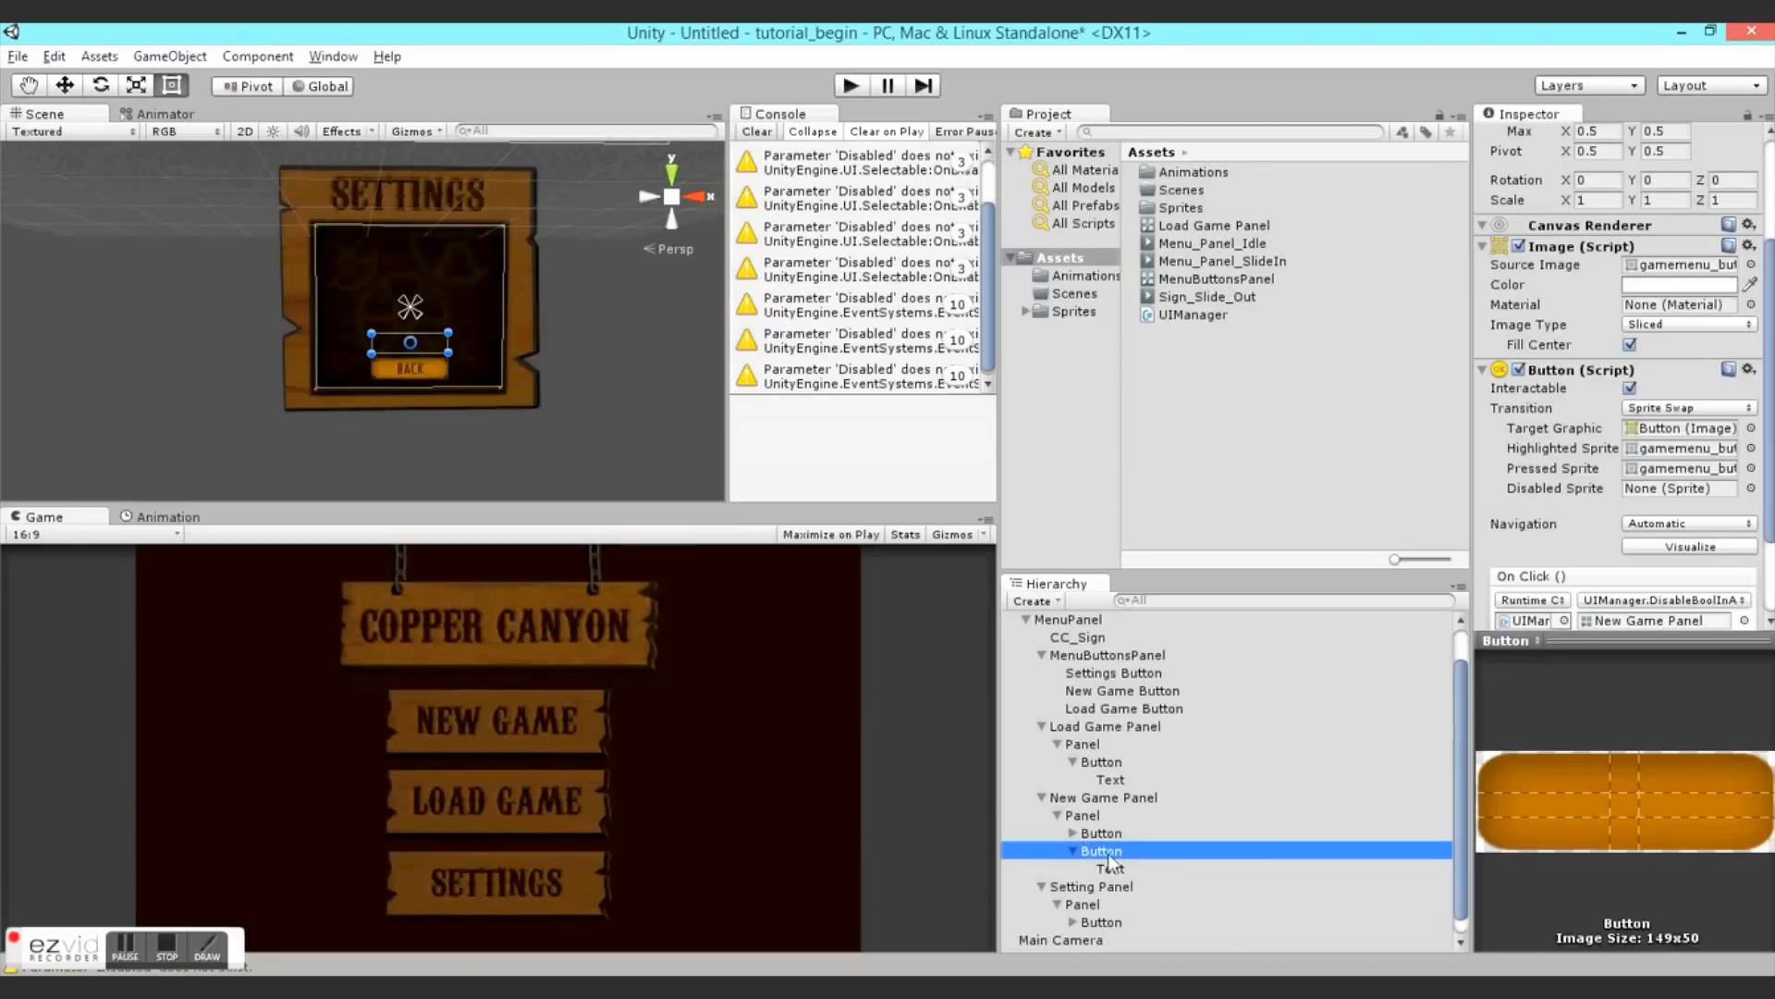
pyautogui.click(1112, 869)
pyautogui.scroll(-1, 1133, 730)
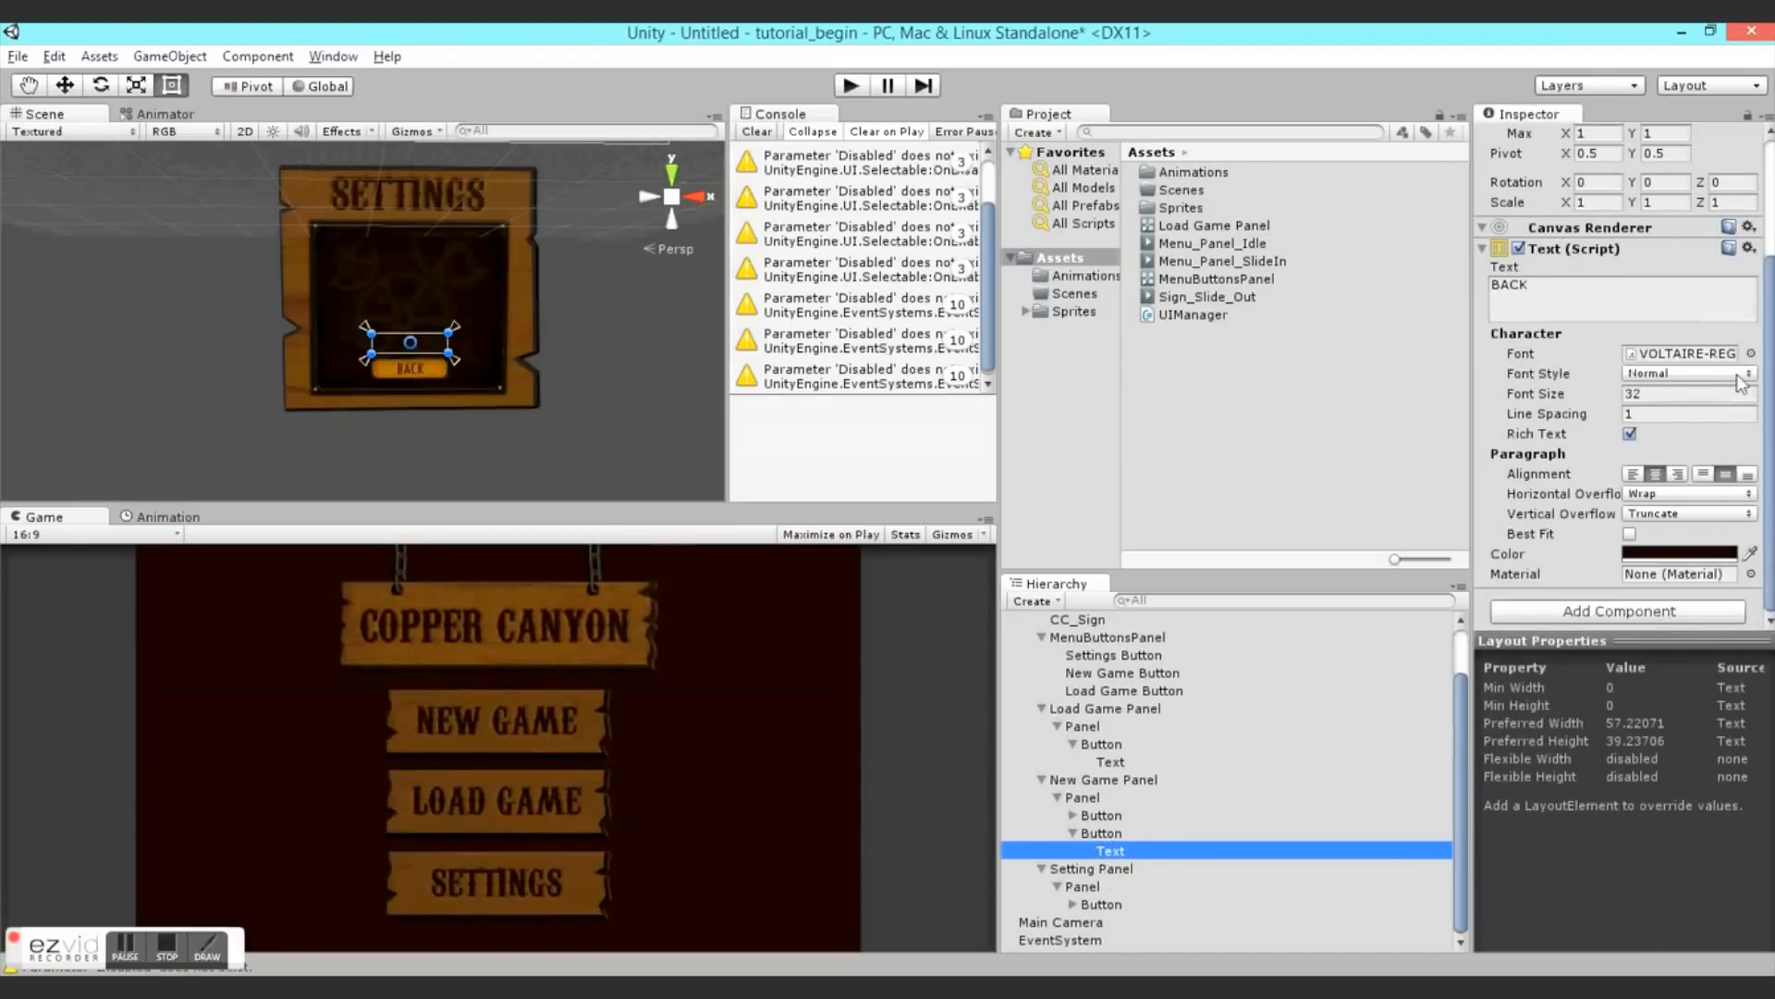
pyautogui.click(1553, 298)
pyautogui.write('START')
pyautogui.press('Return')
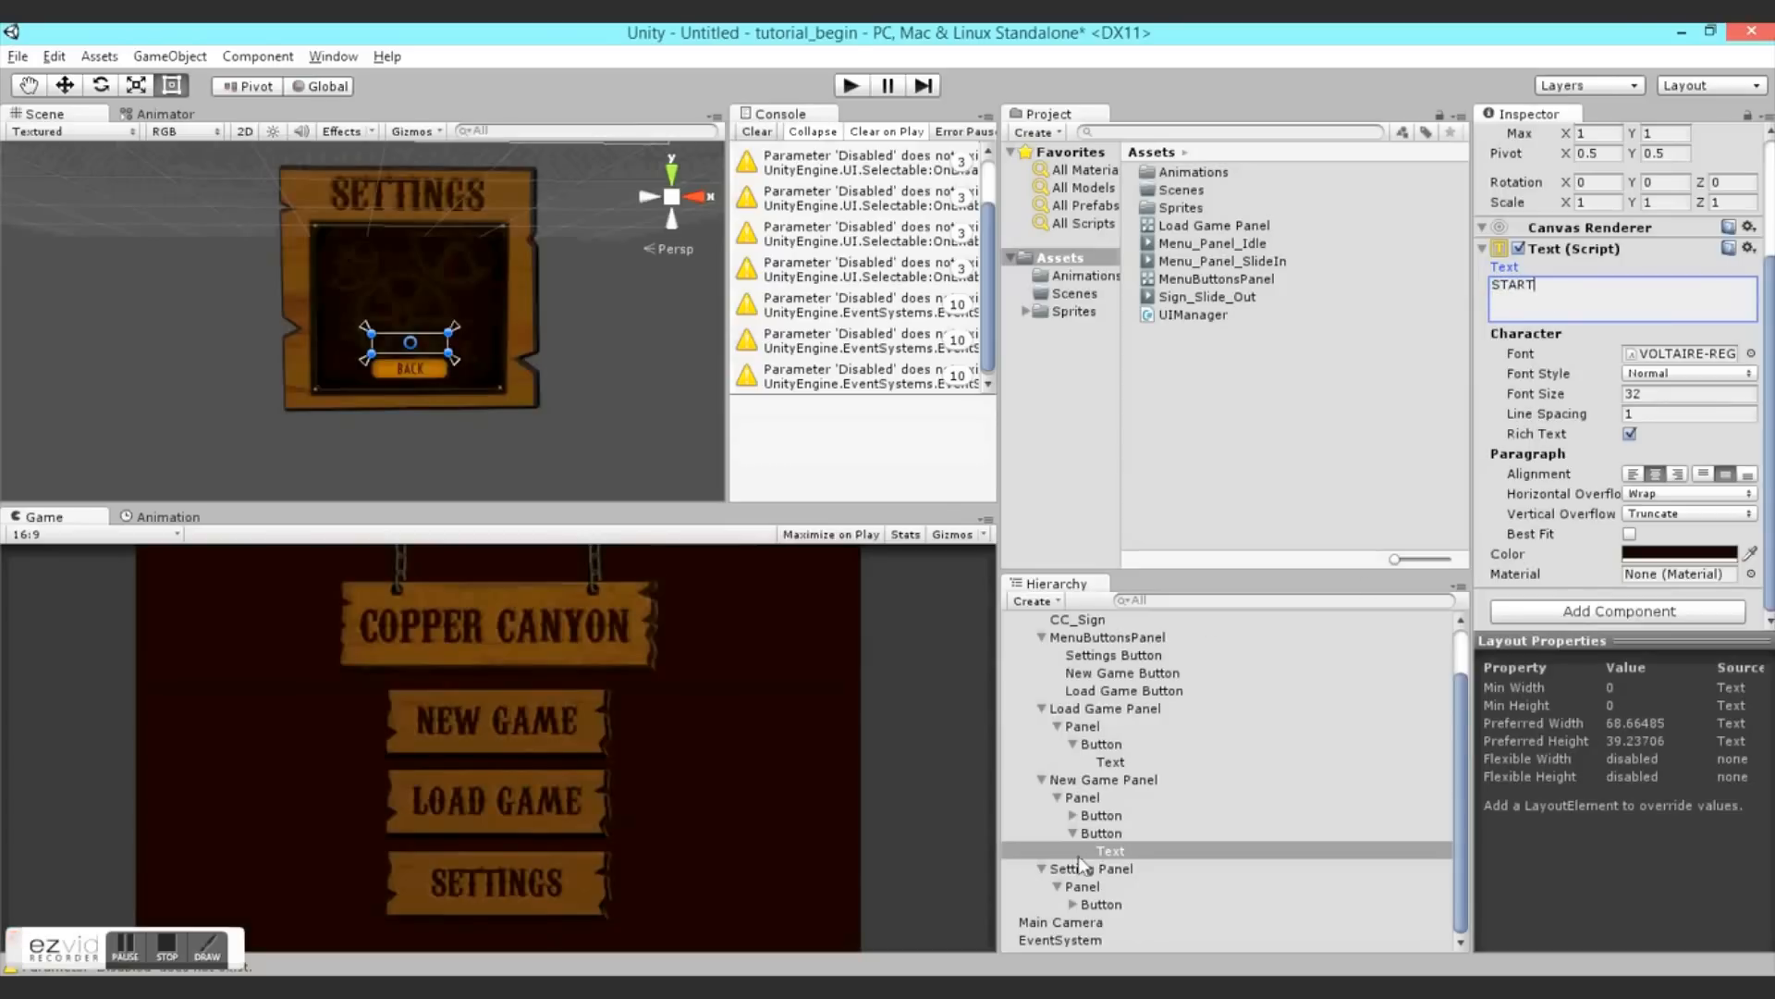
# - Remove both inherited On Click events from the duplicated button in the New Game Panel
pyautogui.click(1114, 837)
pyautogui.click(1121, 869)
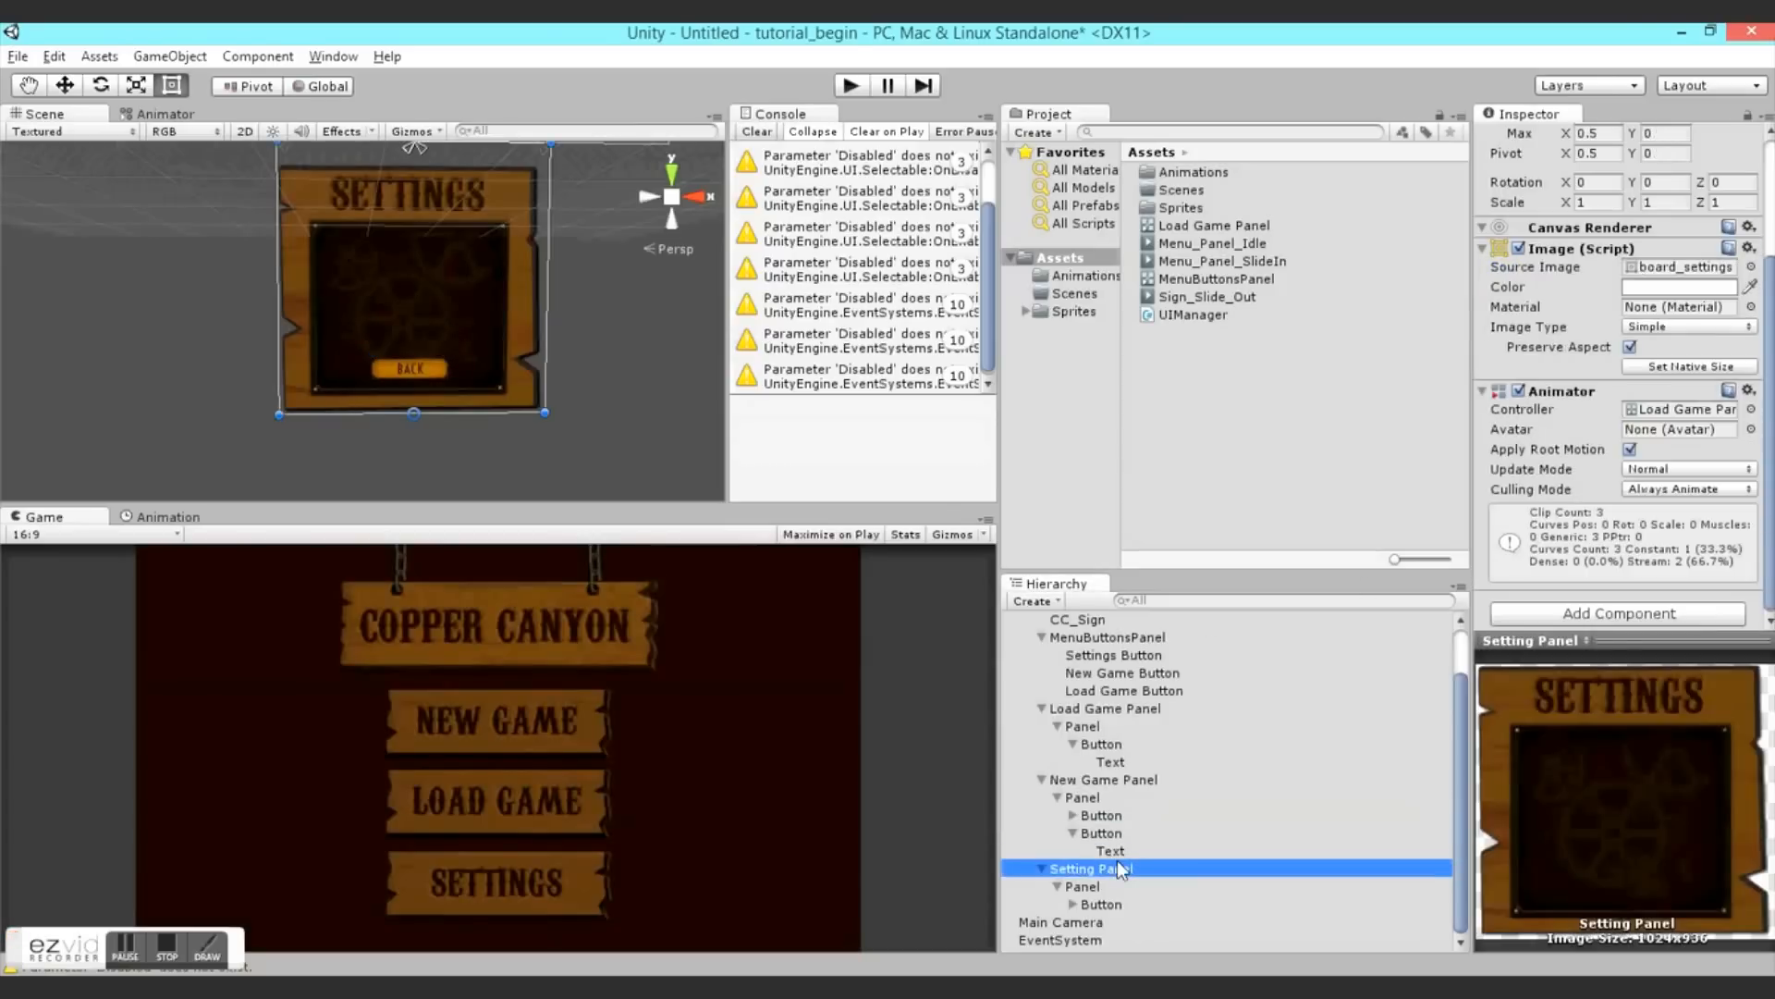
pyautogui.click(1105, 835)
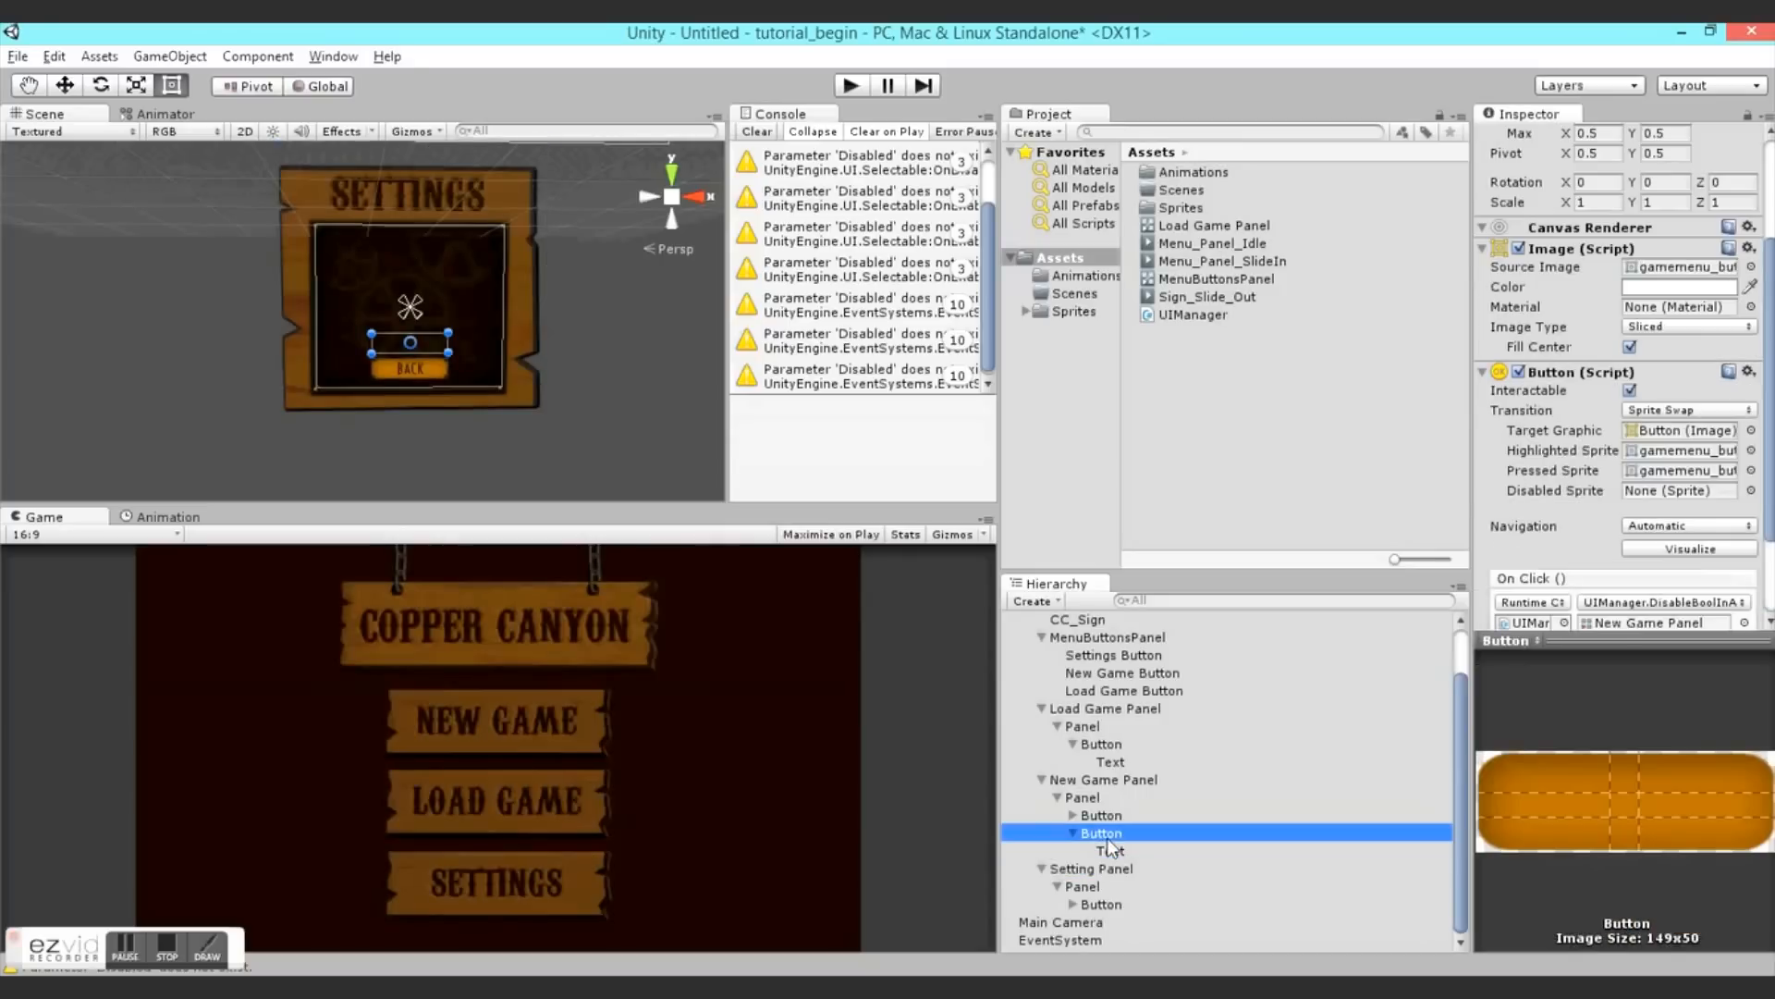
pyautogui.scroll(-3, 1556, 471)
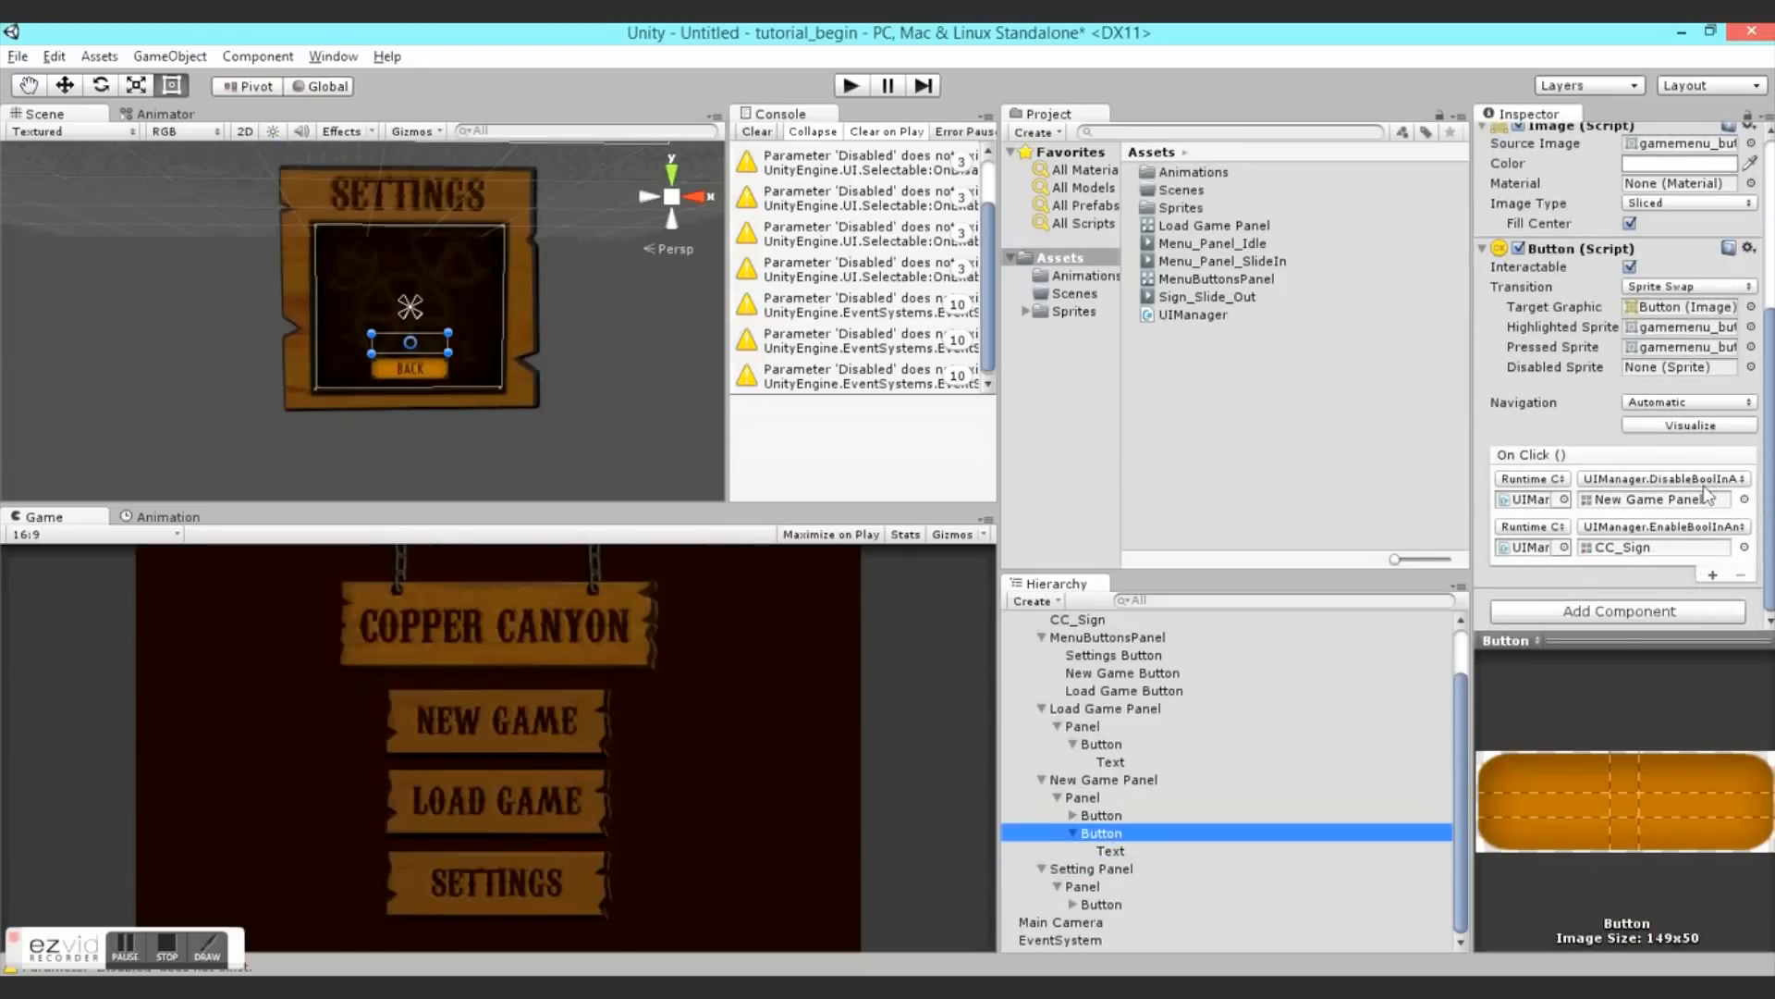
pyautogui.click(1743, 514)
pyautogui.click(1741, 575)
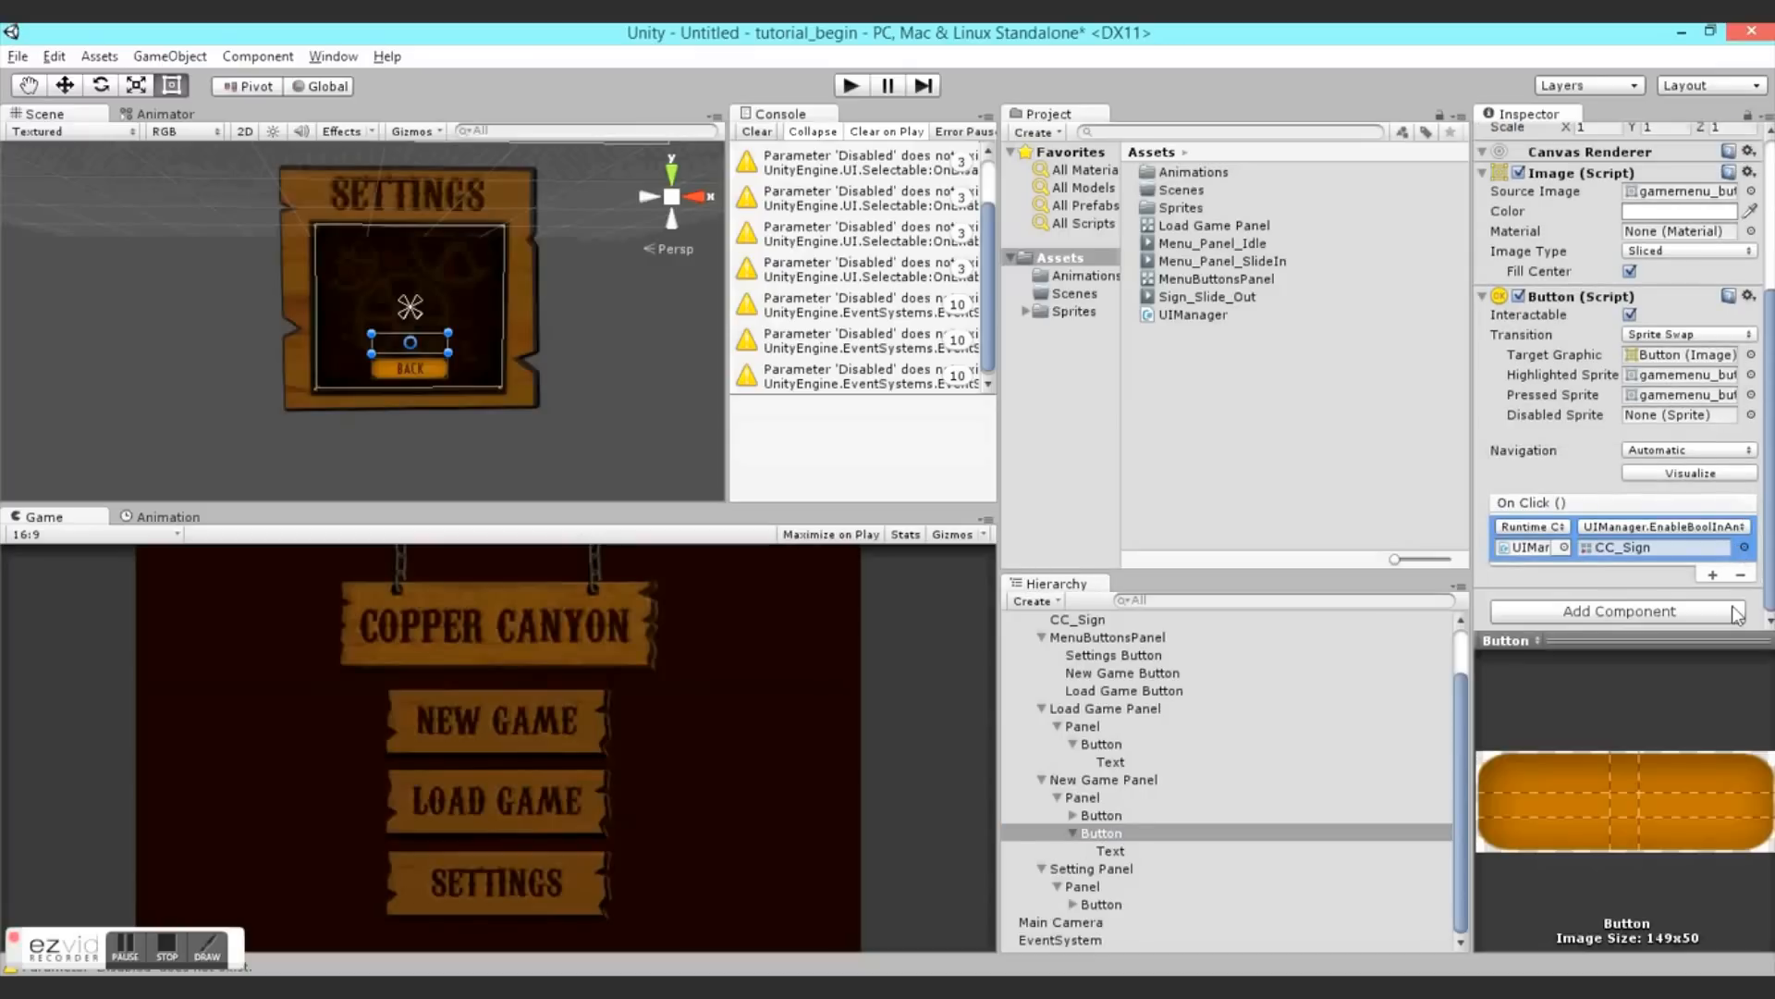
pyautogui.click(1740, 575)
# - Add an On Click event to the duplicated button that calls NavigateTo (int) on the UIManager object
pyautogui.click(1712, 574)
pyautogui.scroll(2, 1142, 632)
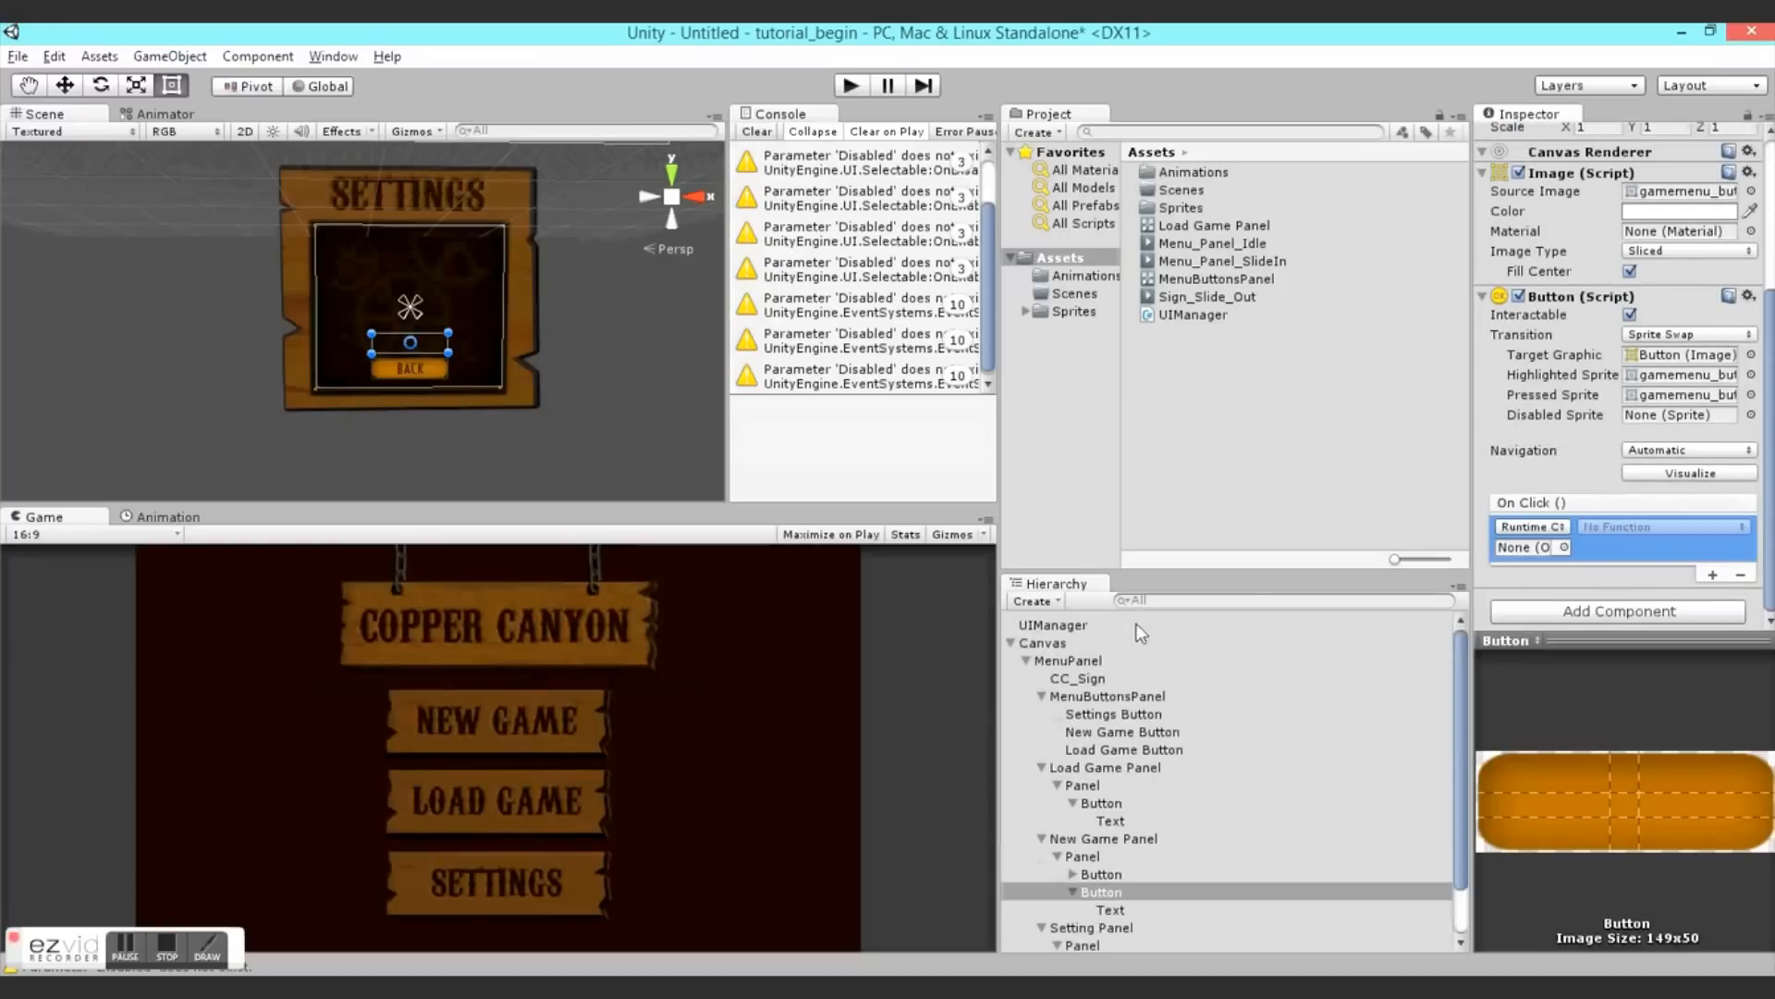
pyautogui.moveTo(1449, 564); pyautogui.dragTo(1524, 548)
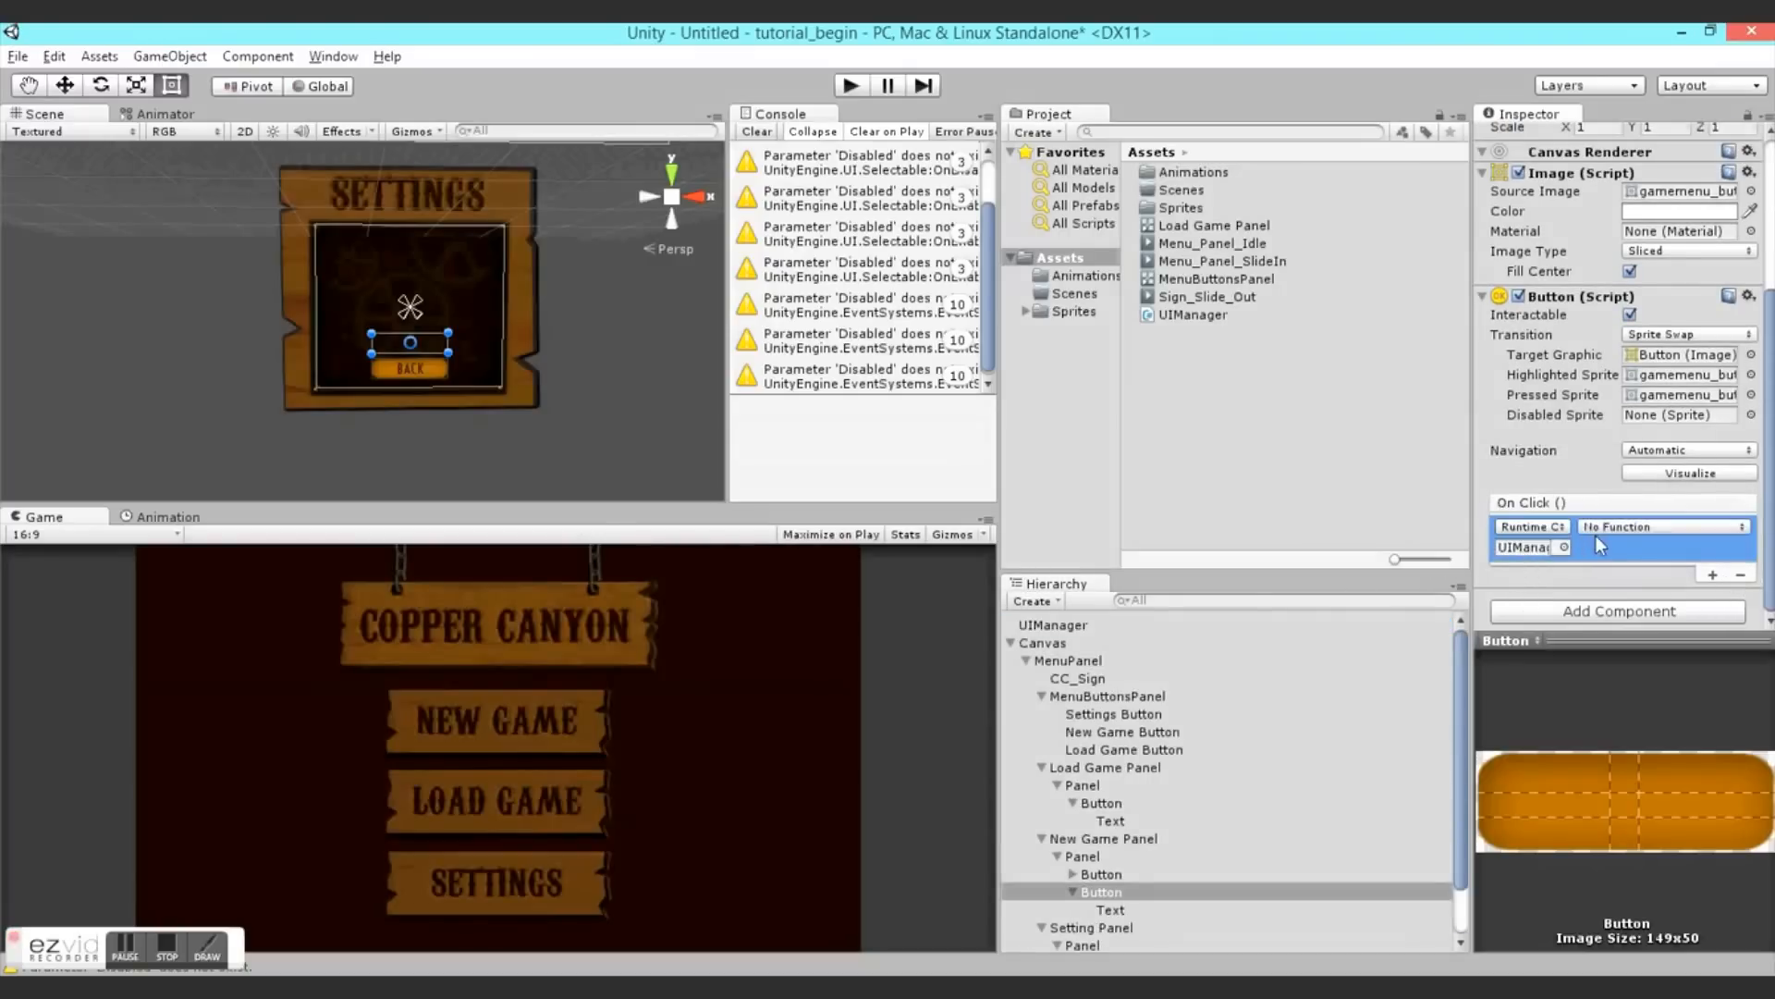
pyautogui.click(1655, 526)
pyautogui.moveTo(1623, 632)
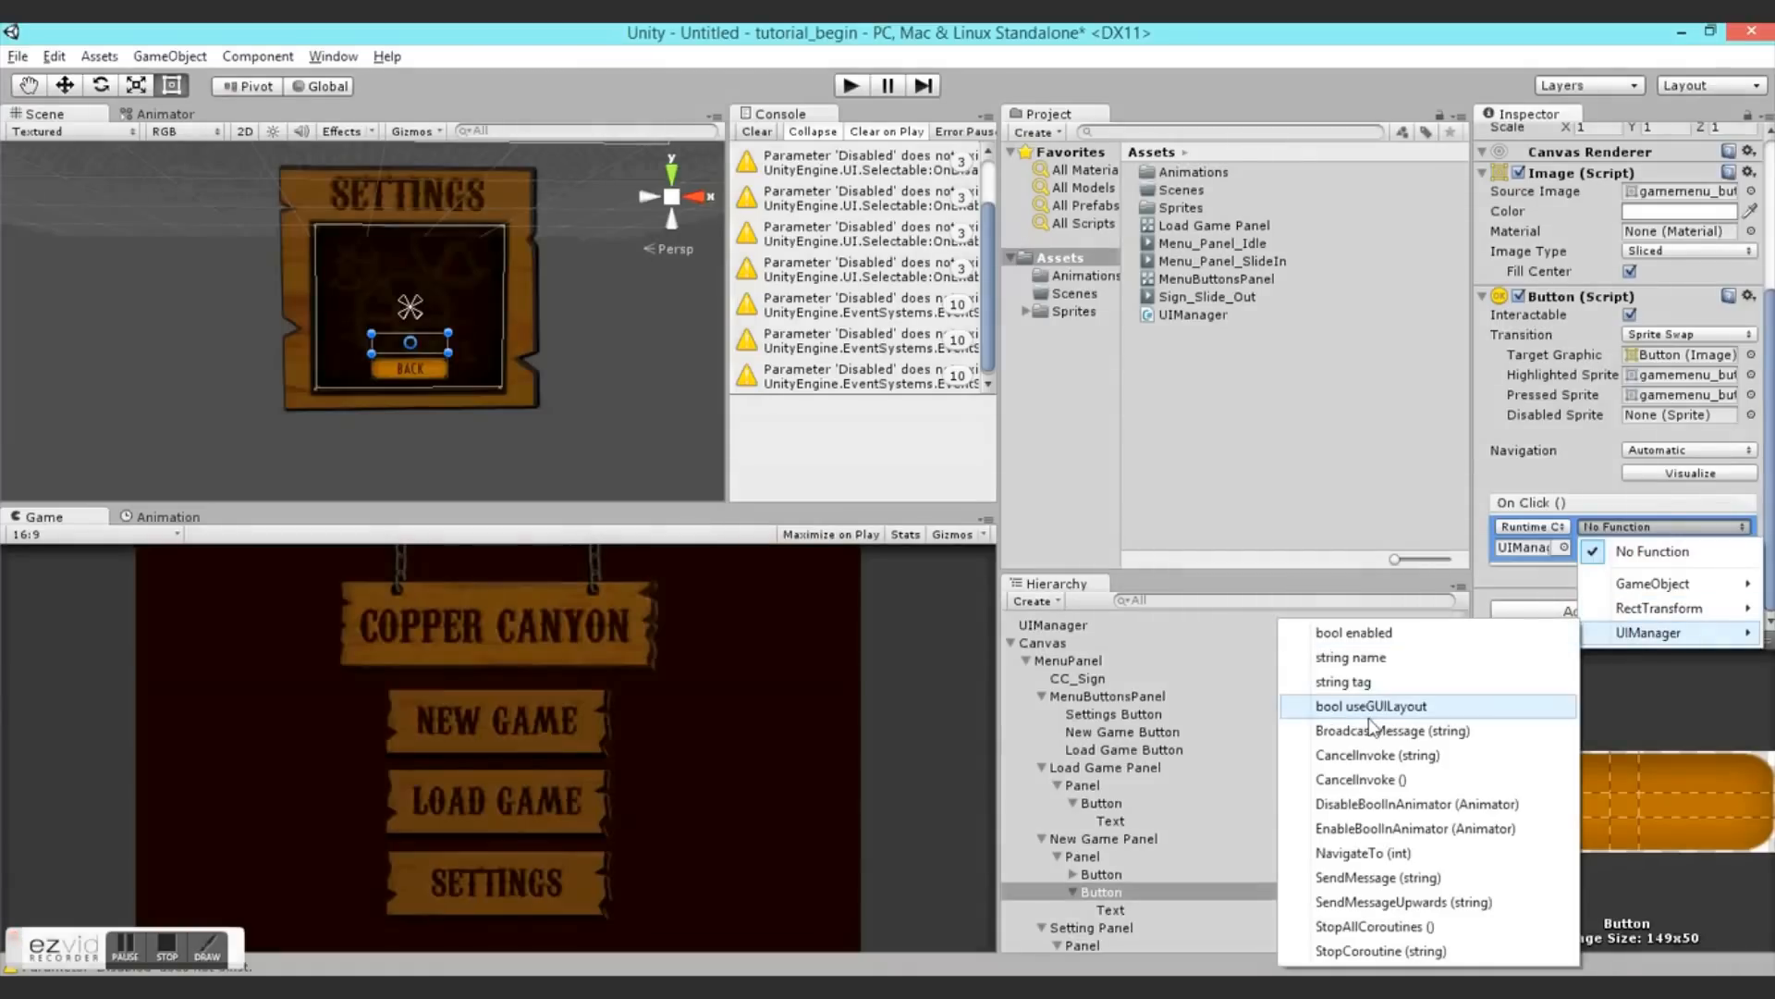
pyautogui.click(1364, 853)
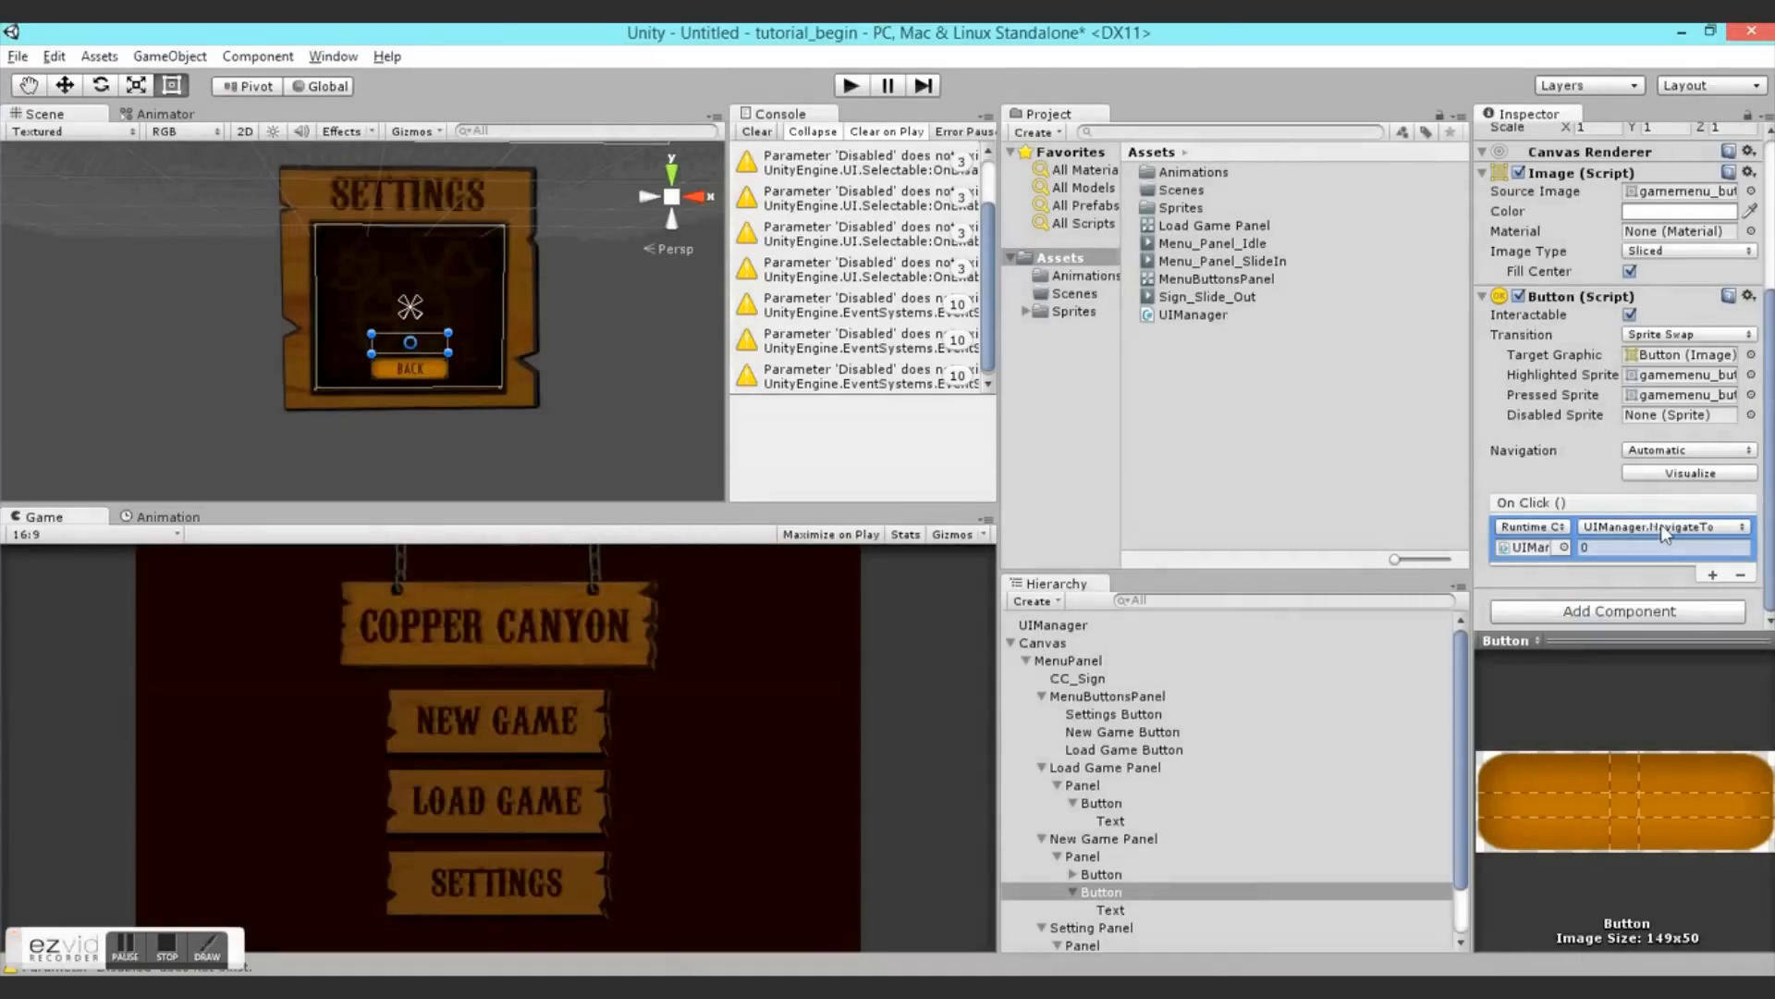
# - Add the current scene to the build's scene list, saving it as Menu in the Assets folder
pyautogui.click(18, 56)
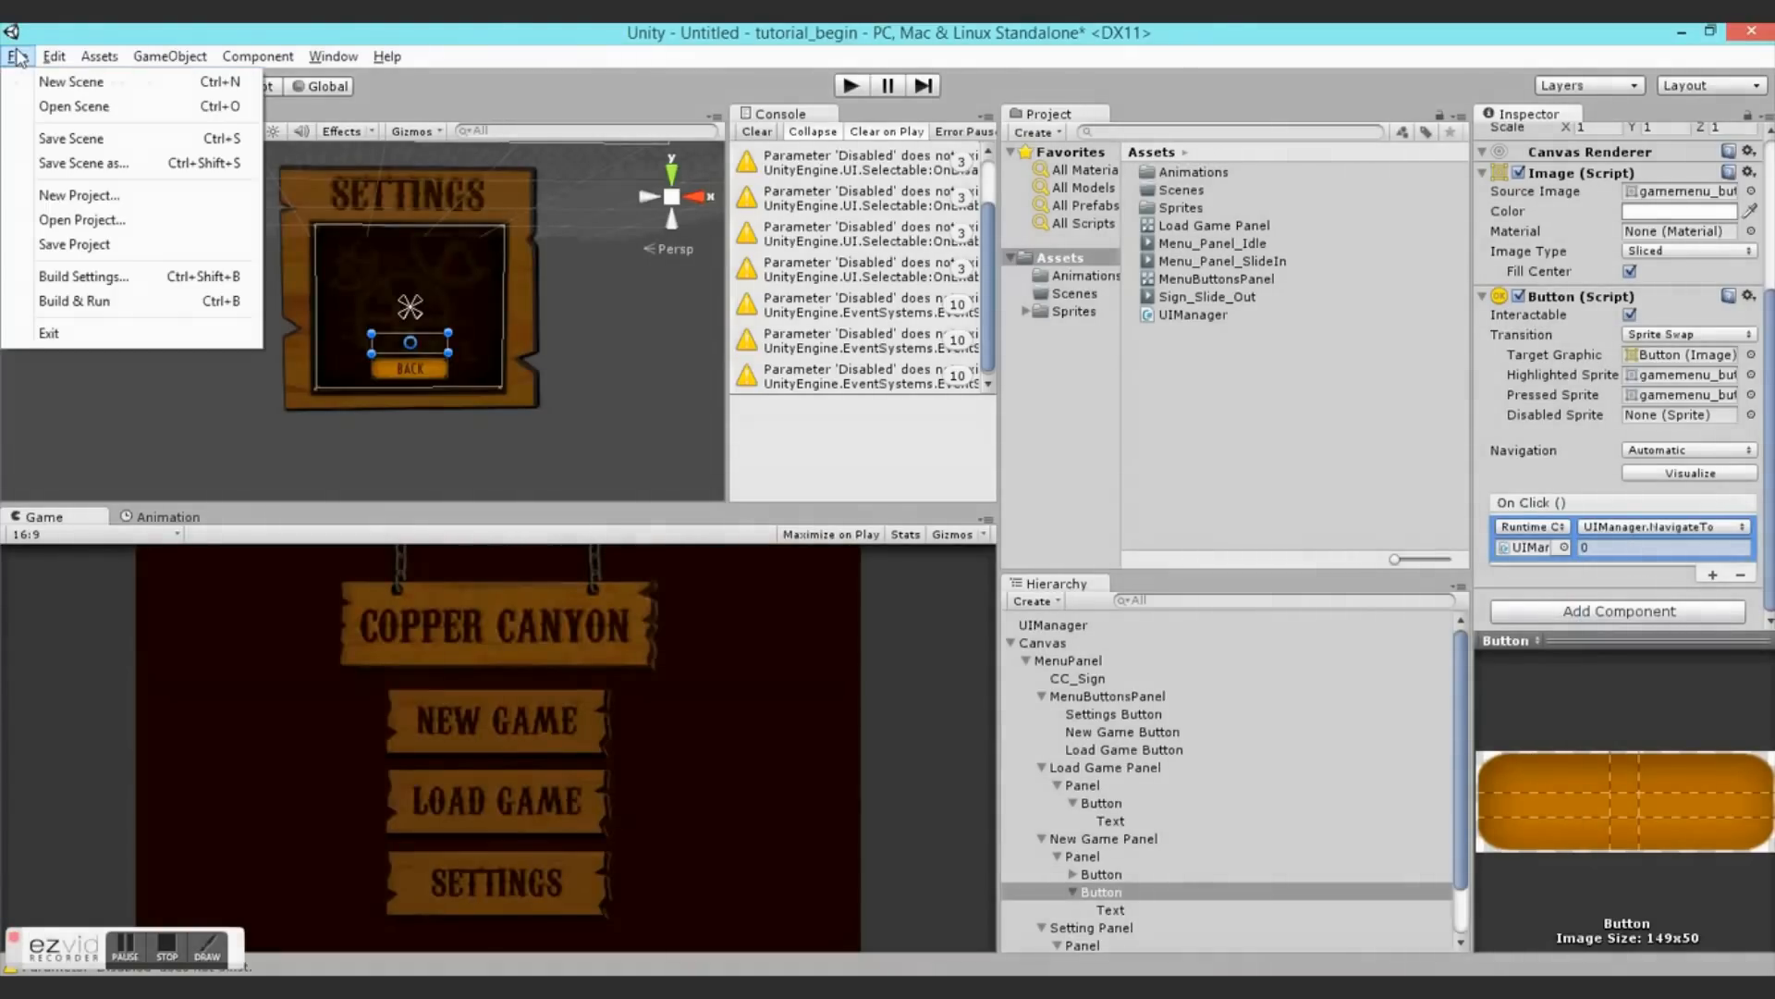
pyautogui.click(56, 277)
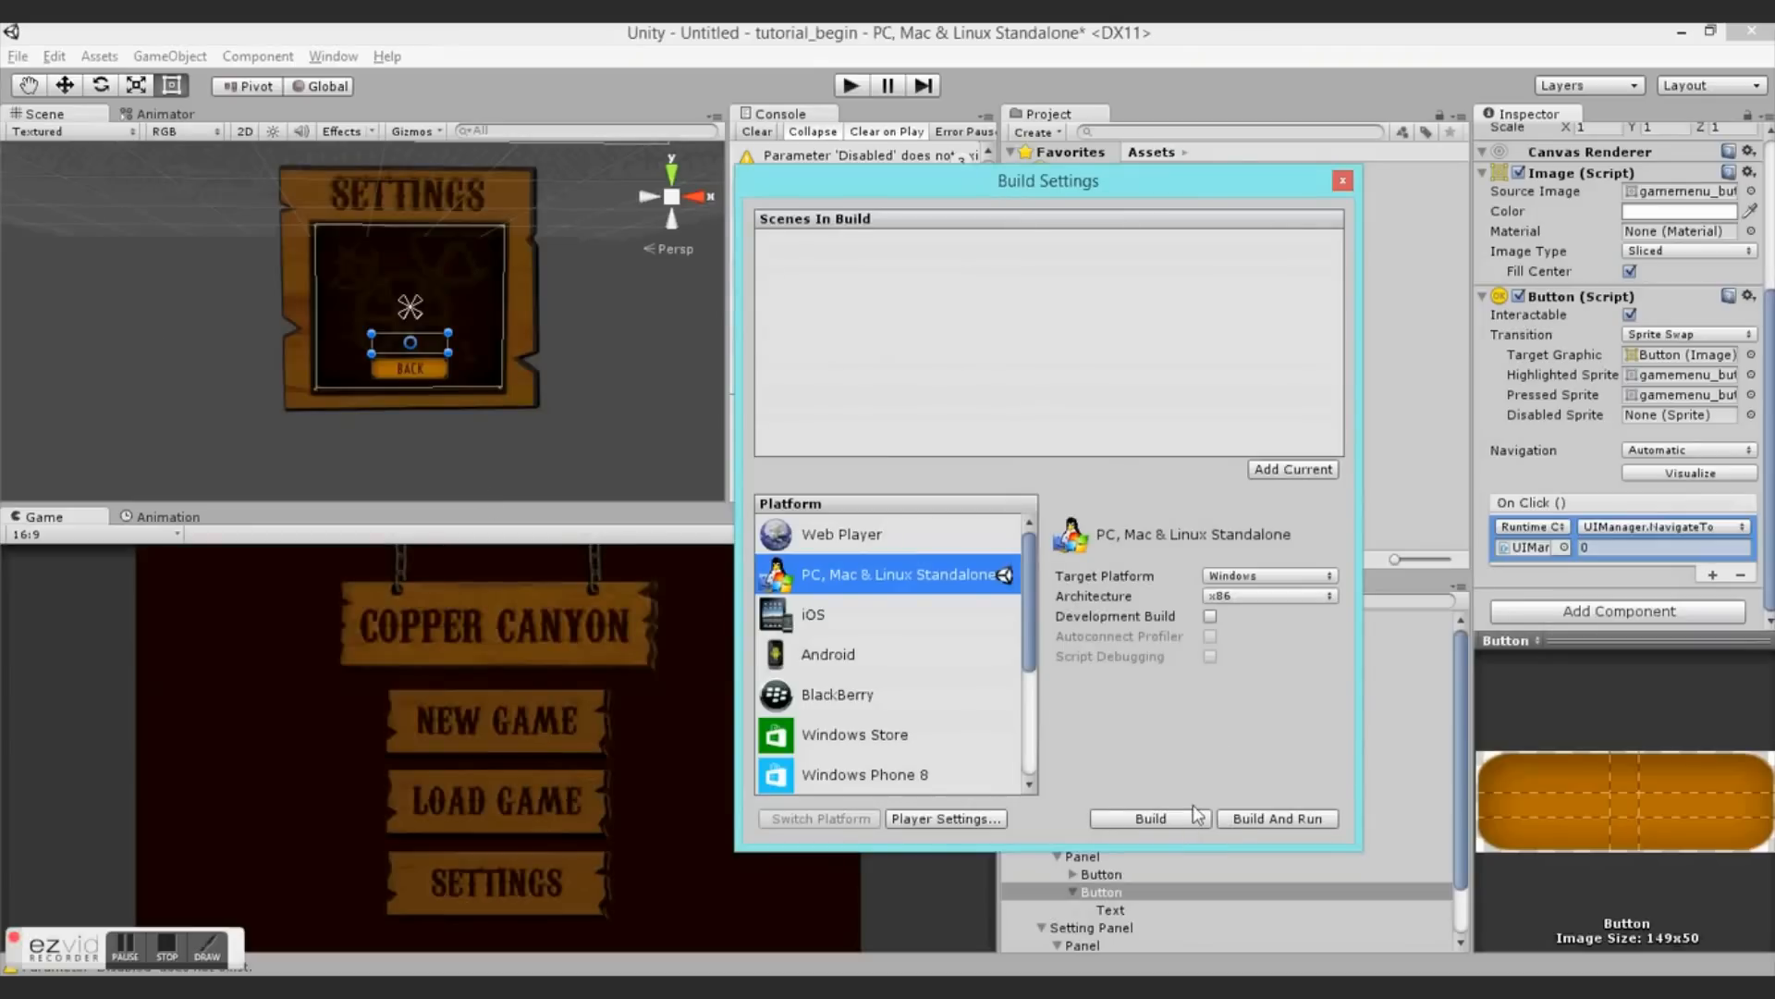
pyautogui.click(1293, 470)
pyautogui.click(849, 556)
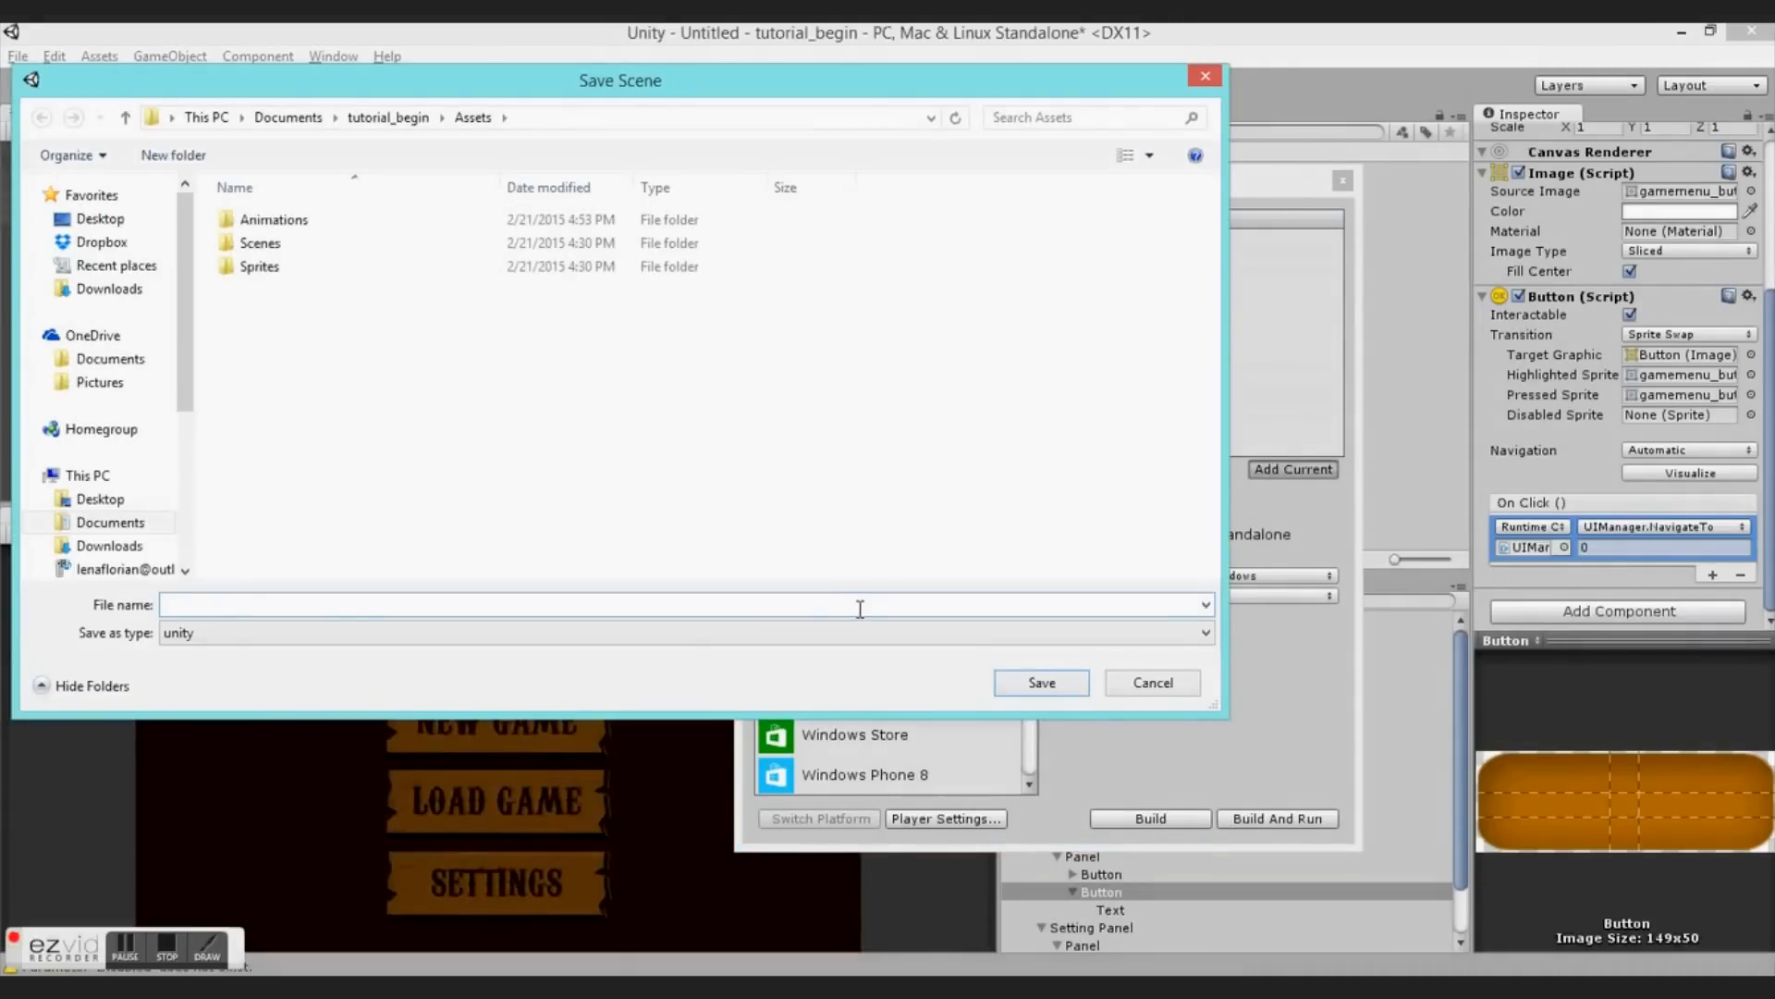
pyautogui.write('Menu')
pyautogui.press('Return')
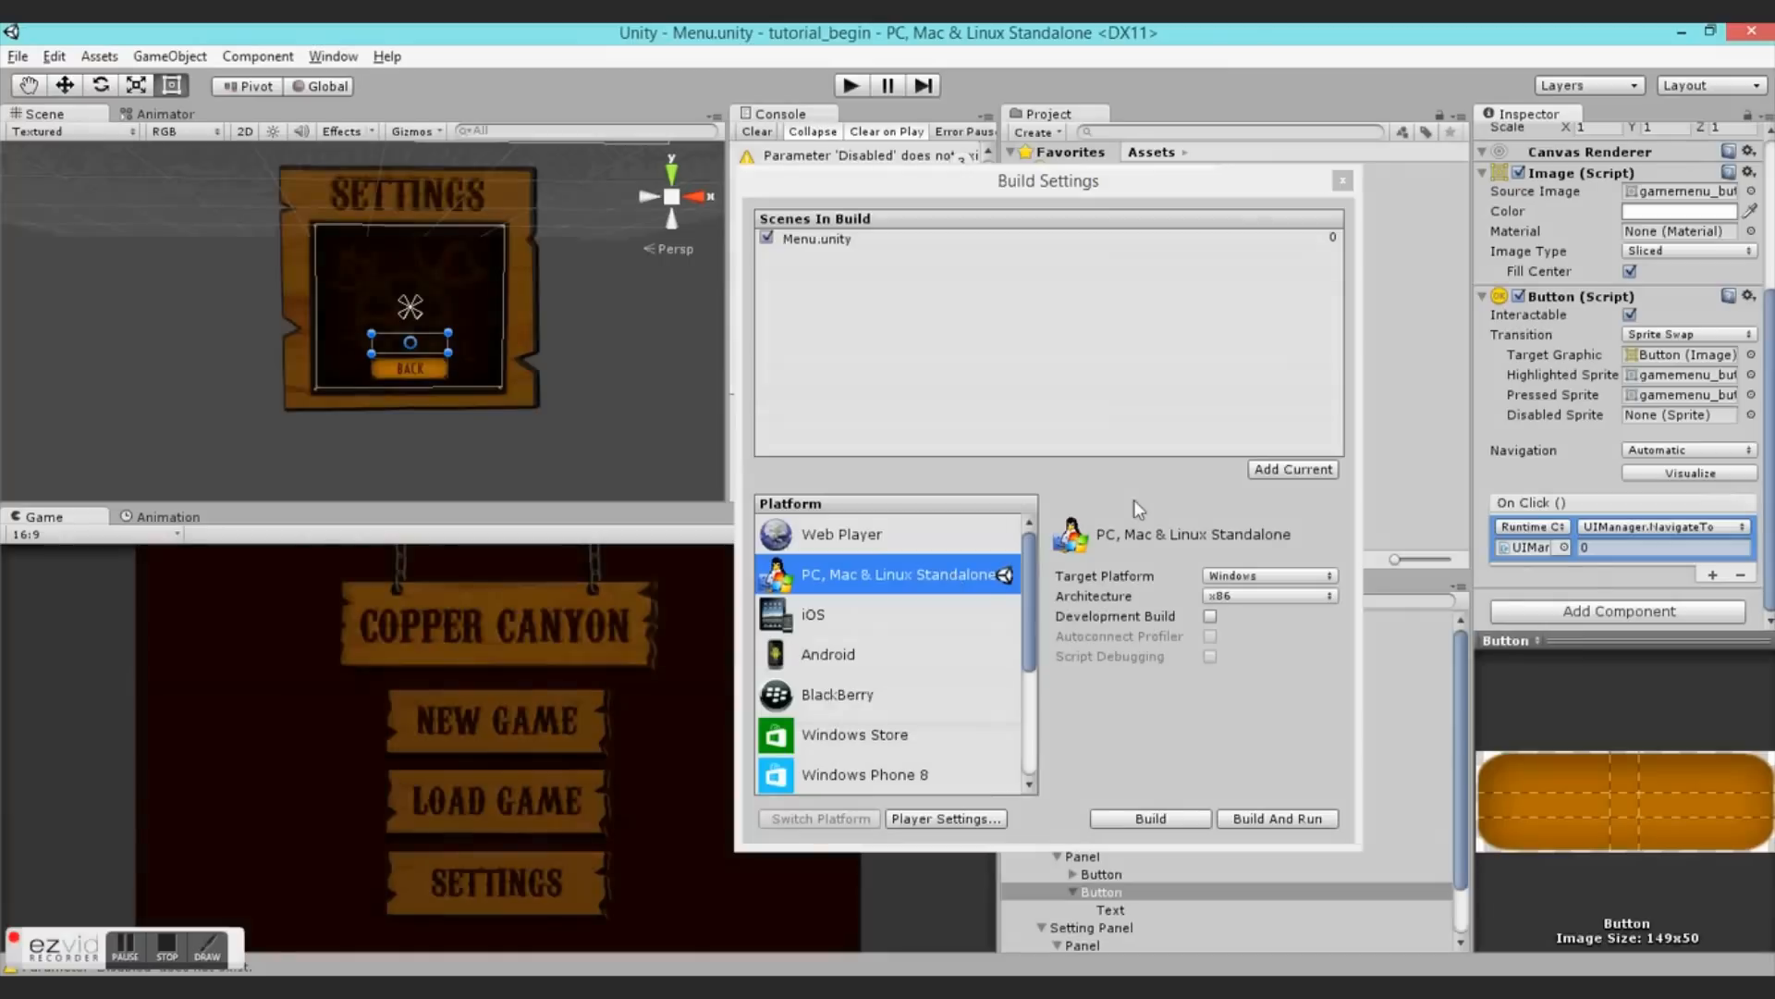
# - Create a new scene and save it as Game in the Assets folder
pyautogui.click(1342, 180)
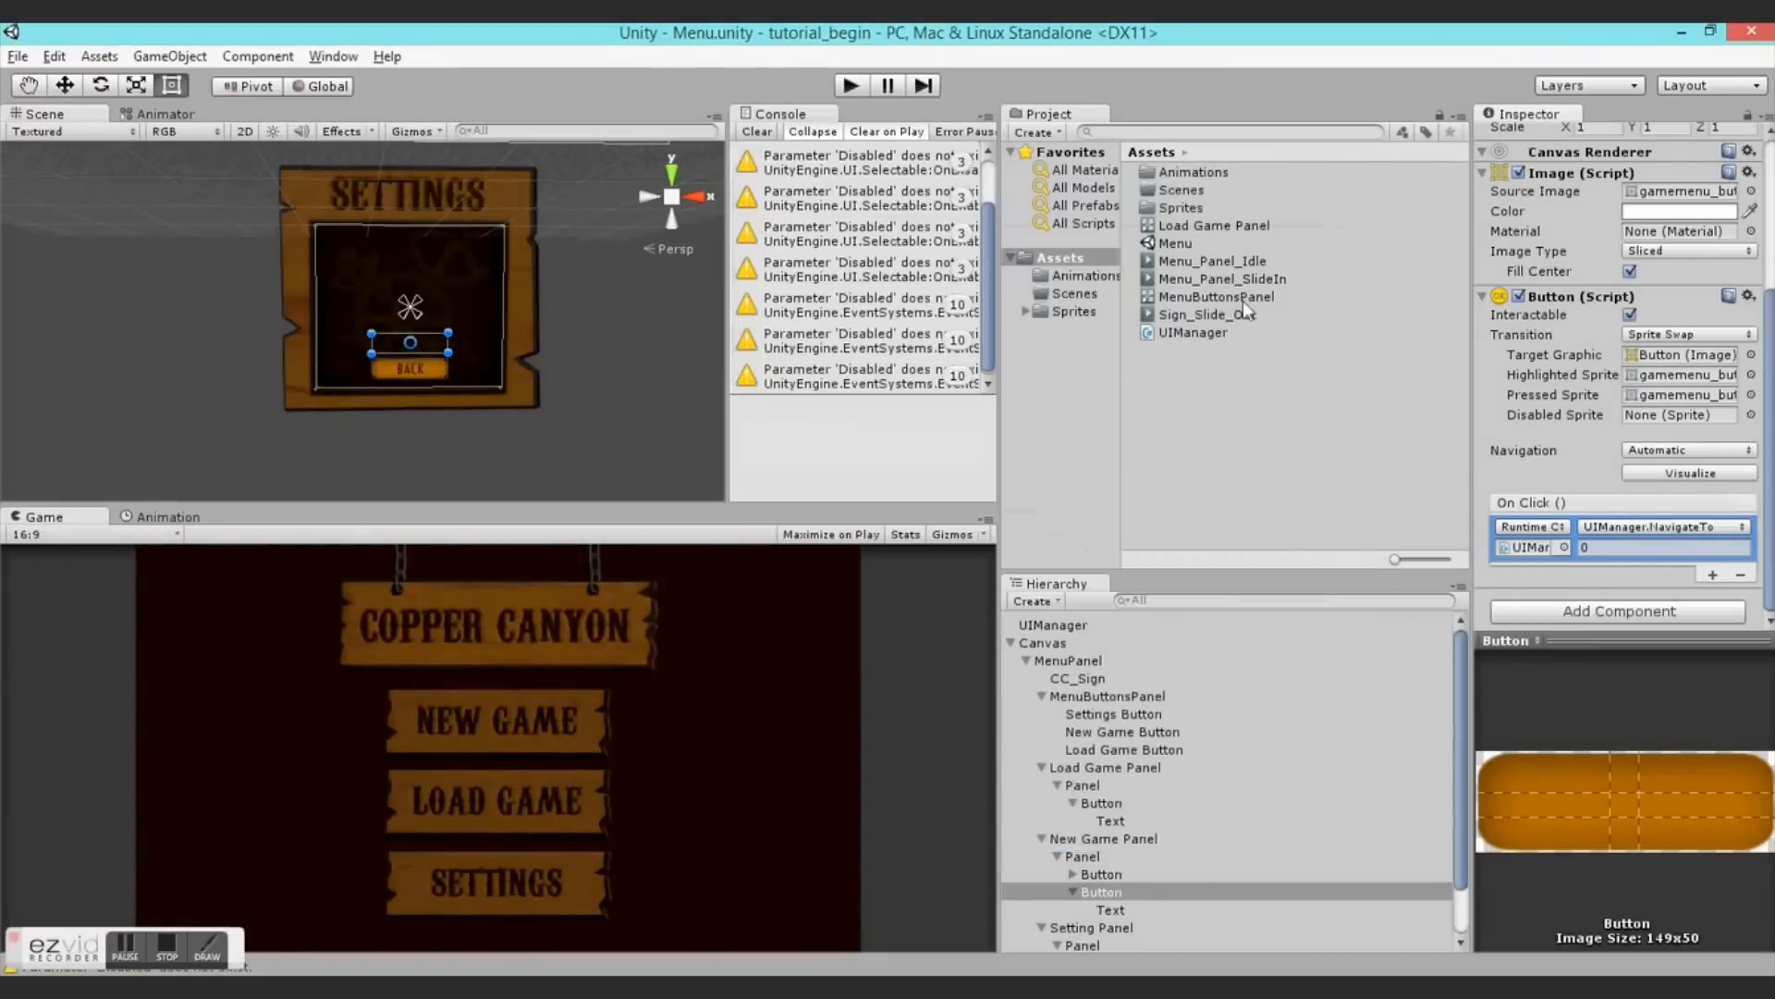
pyautogui.click(17, 56)
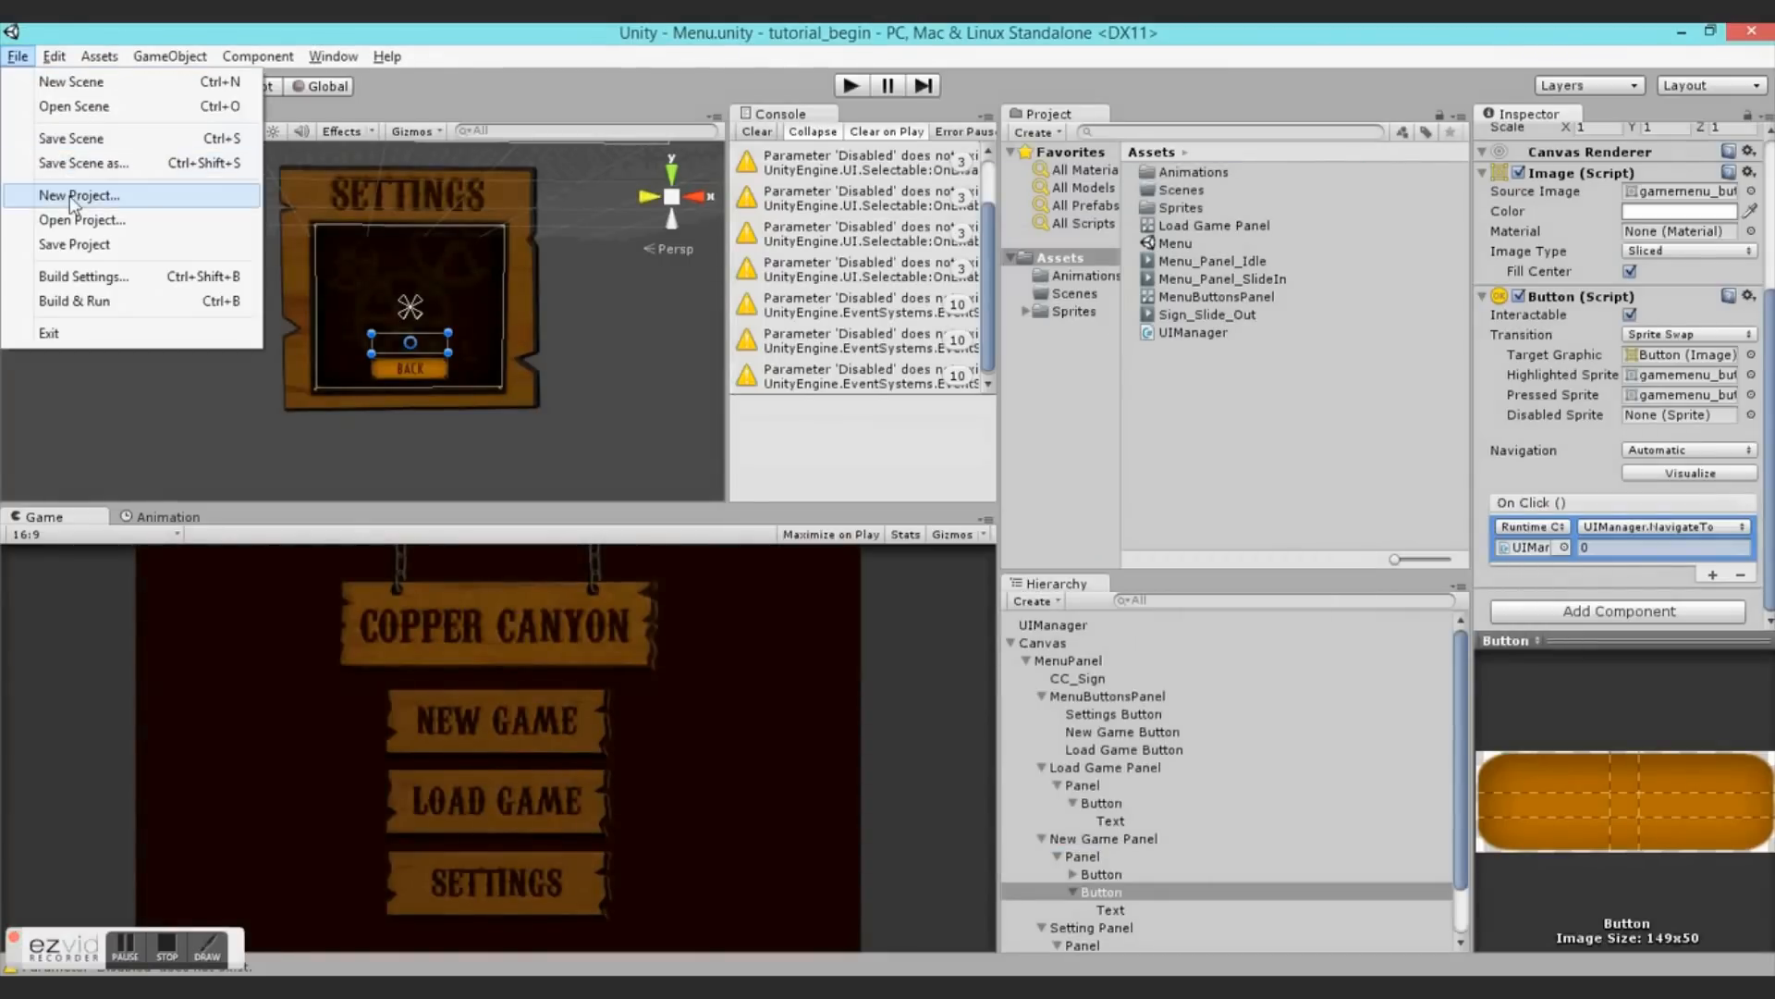
pyautogui.click(76, 83)
pyautogui.click(17, 56)
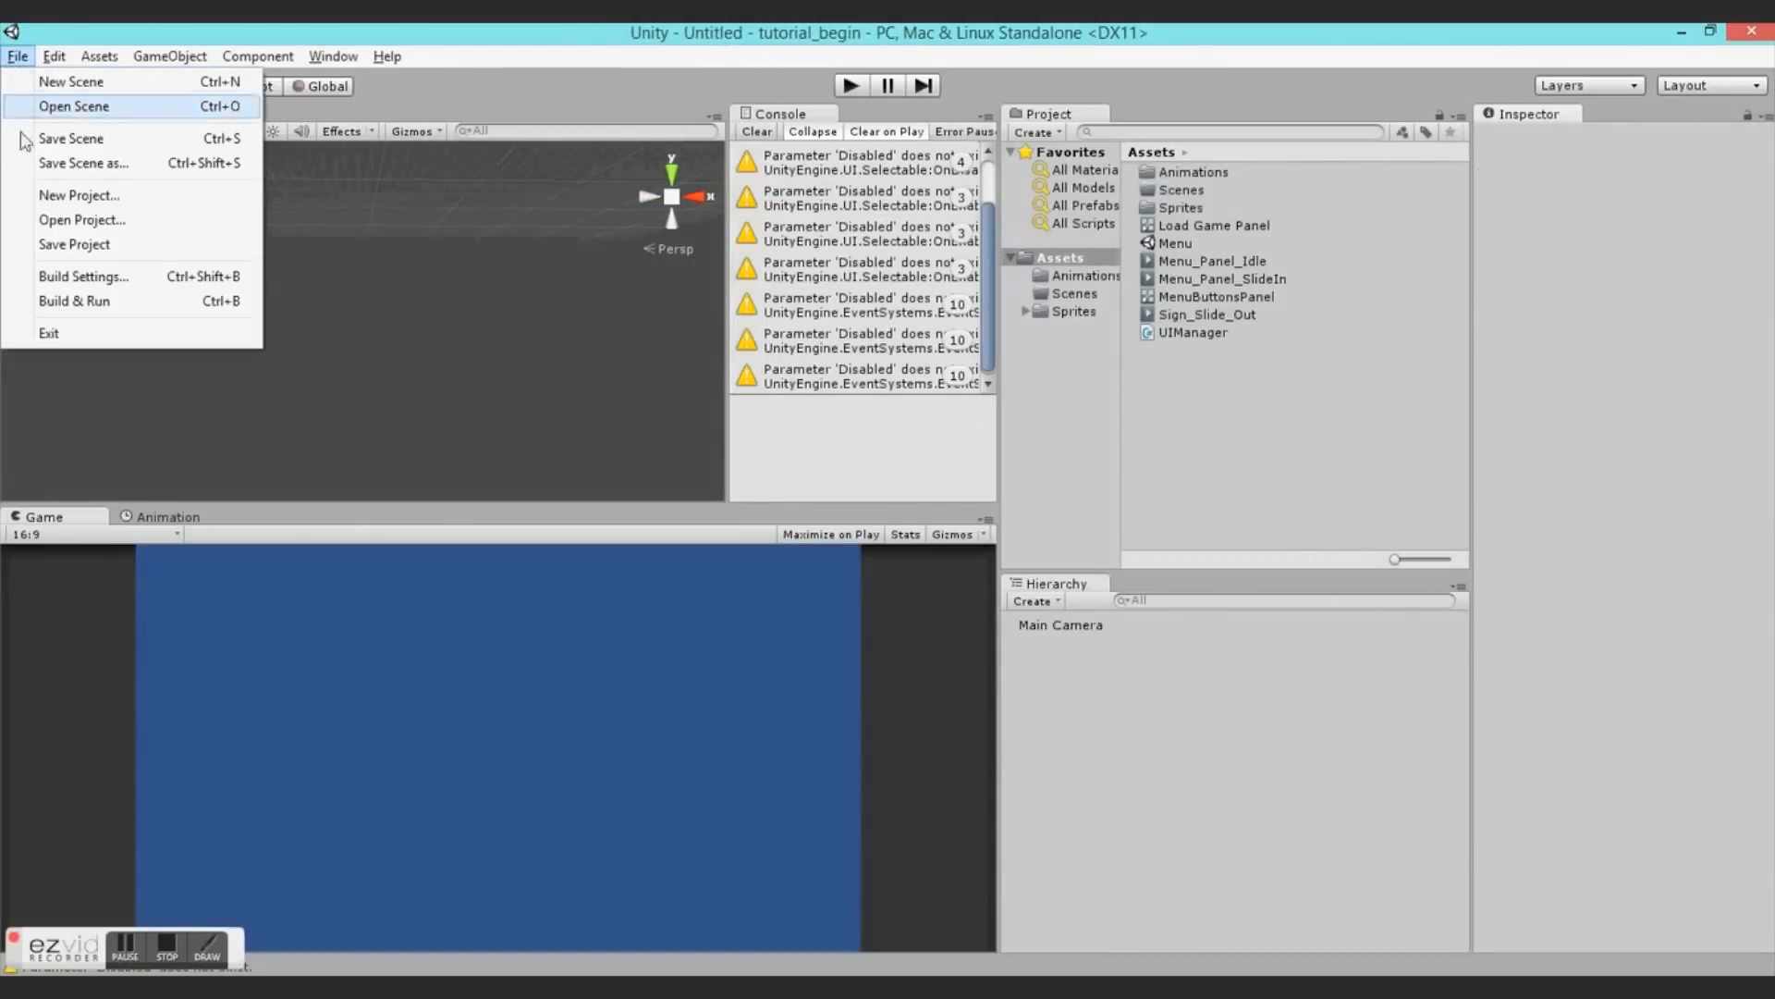
pyautogui.click(44, 167)
pyautogui.write('Game')
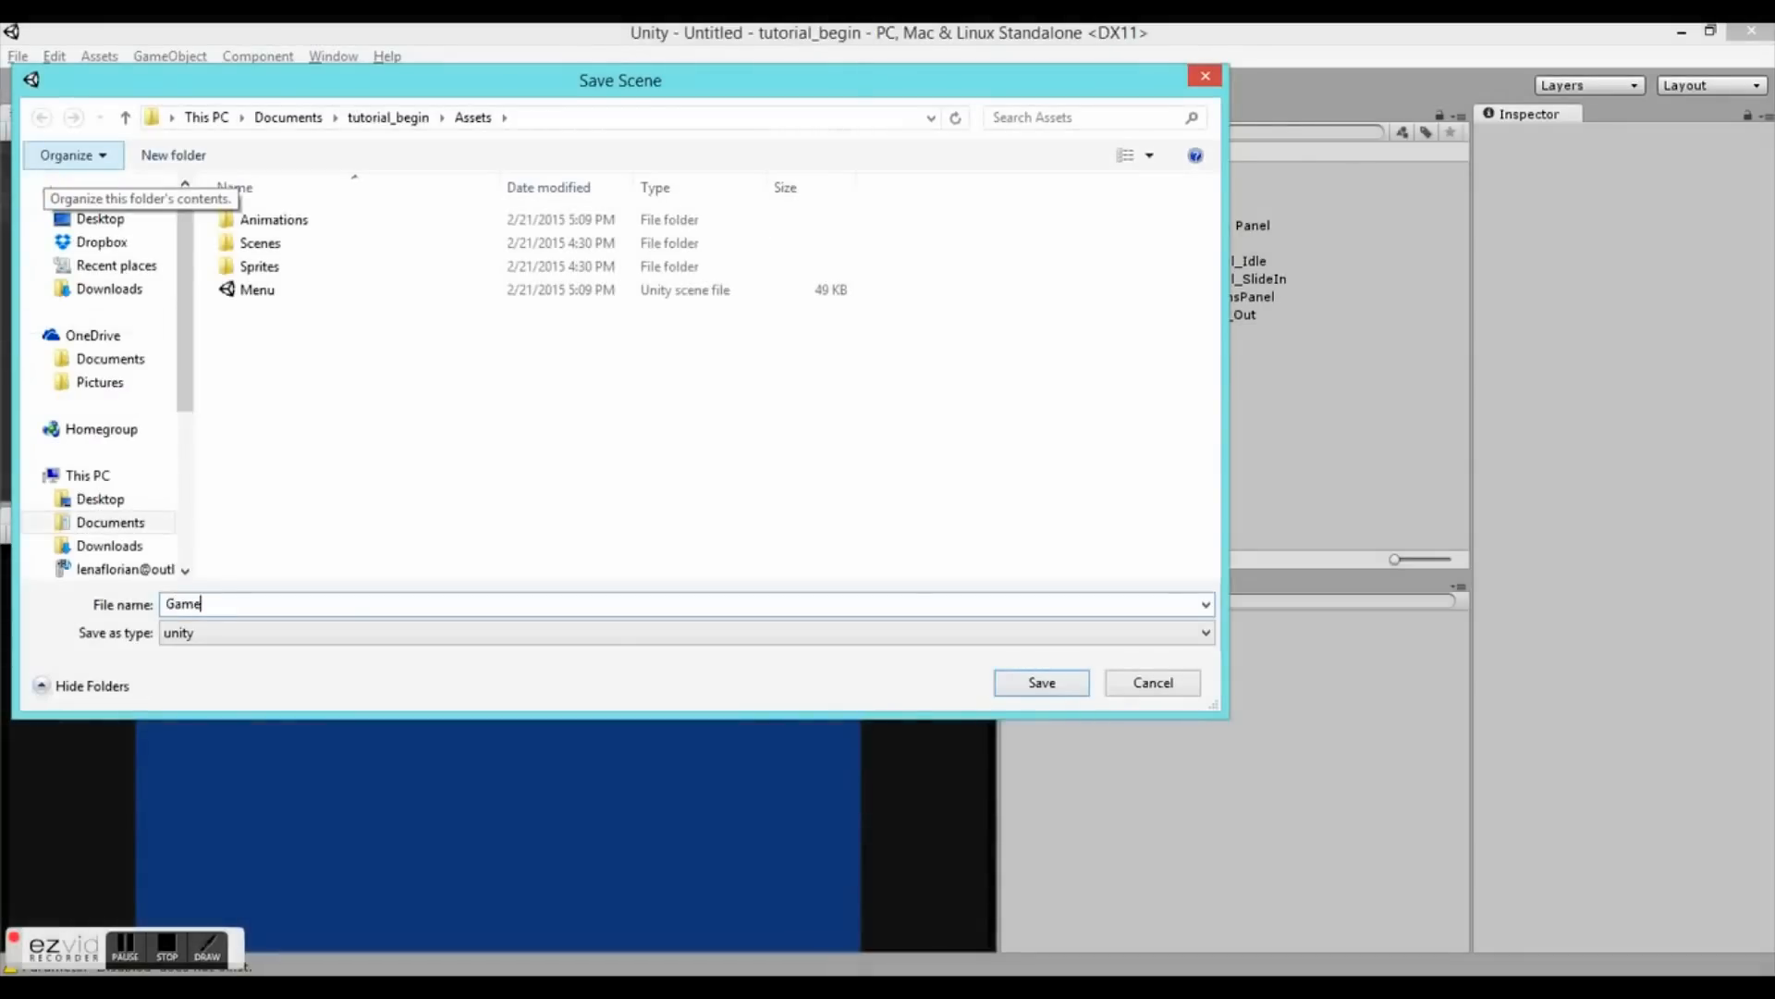
pyautogui.press('Return')
# - Add the open Game scene to the build's scene list
pyautogui.click(17, 56)
pyautogui.click(74, 274)
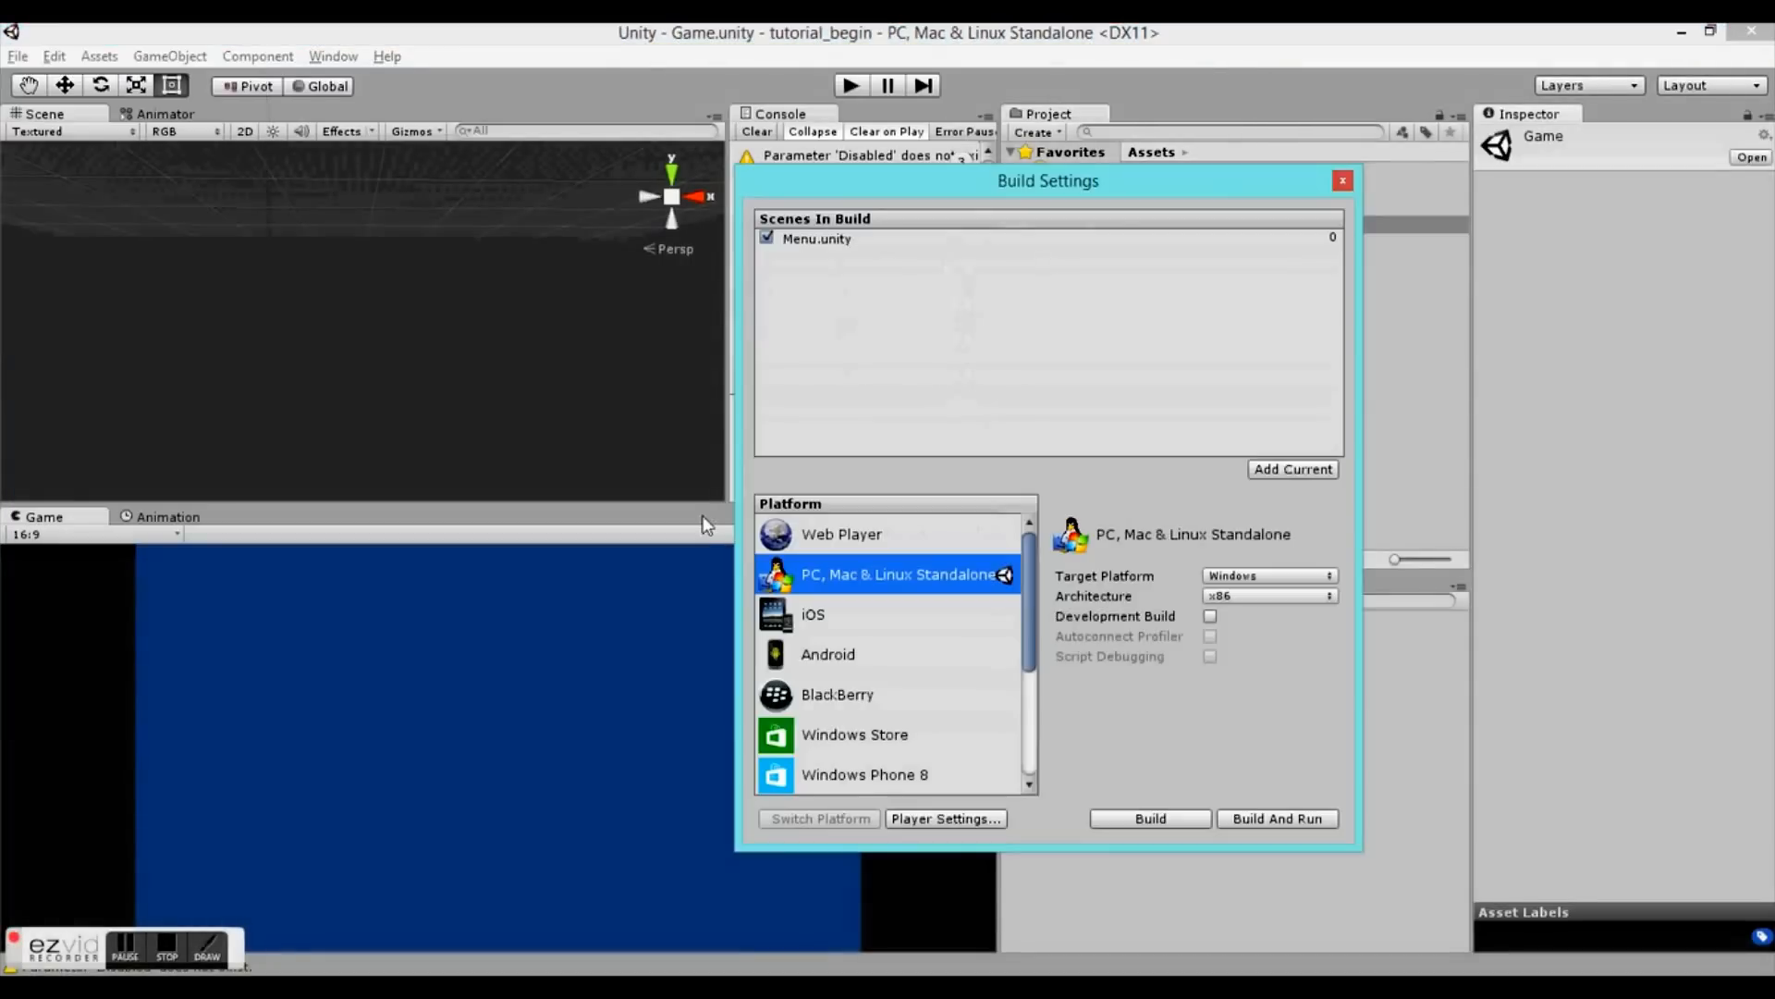
pyautogui.click(1287, 470)
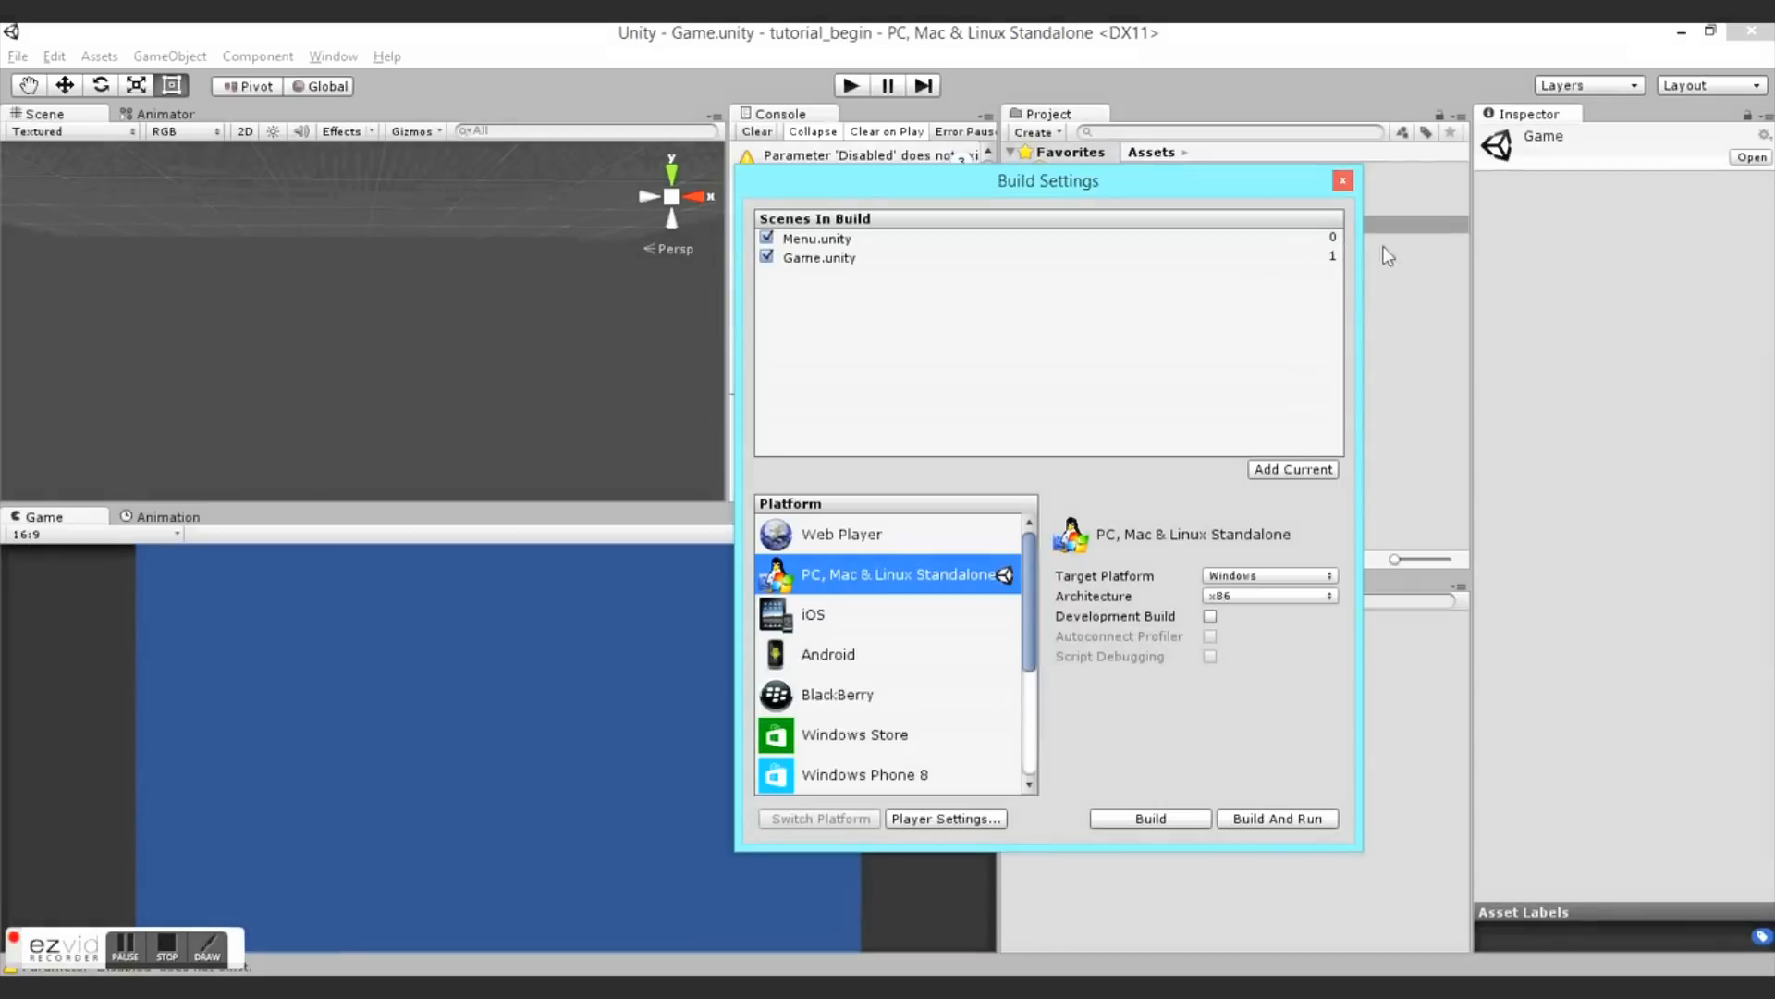
pyautogui.click(1342, 180)
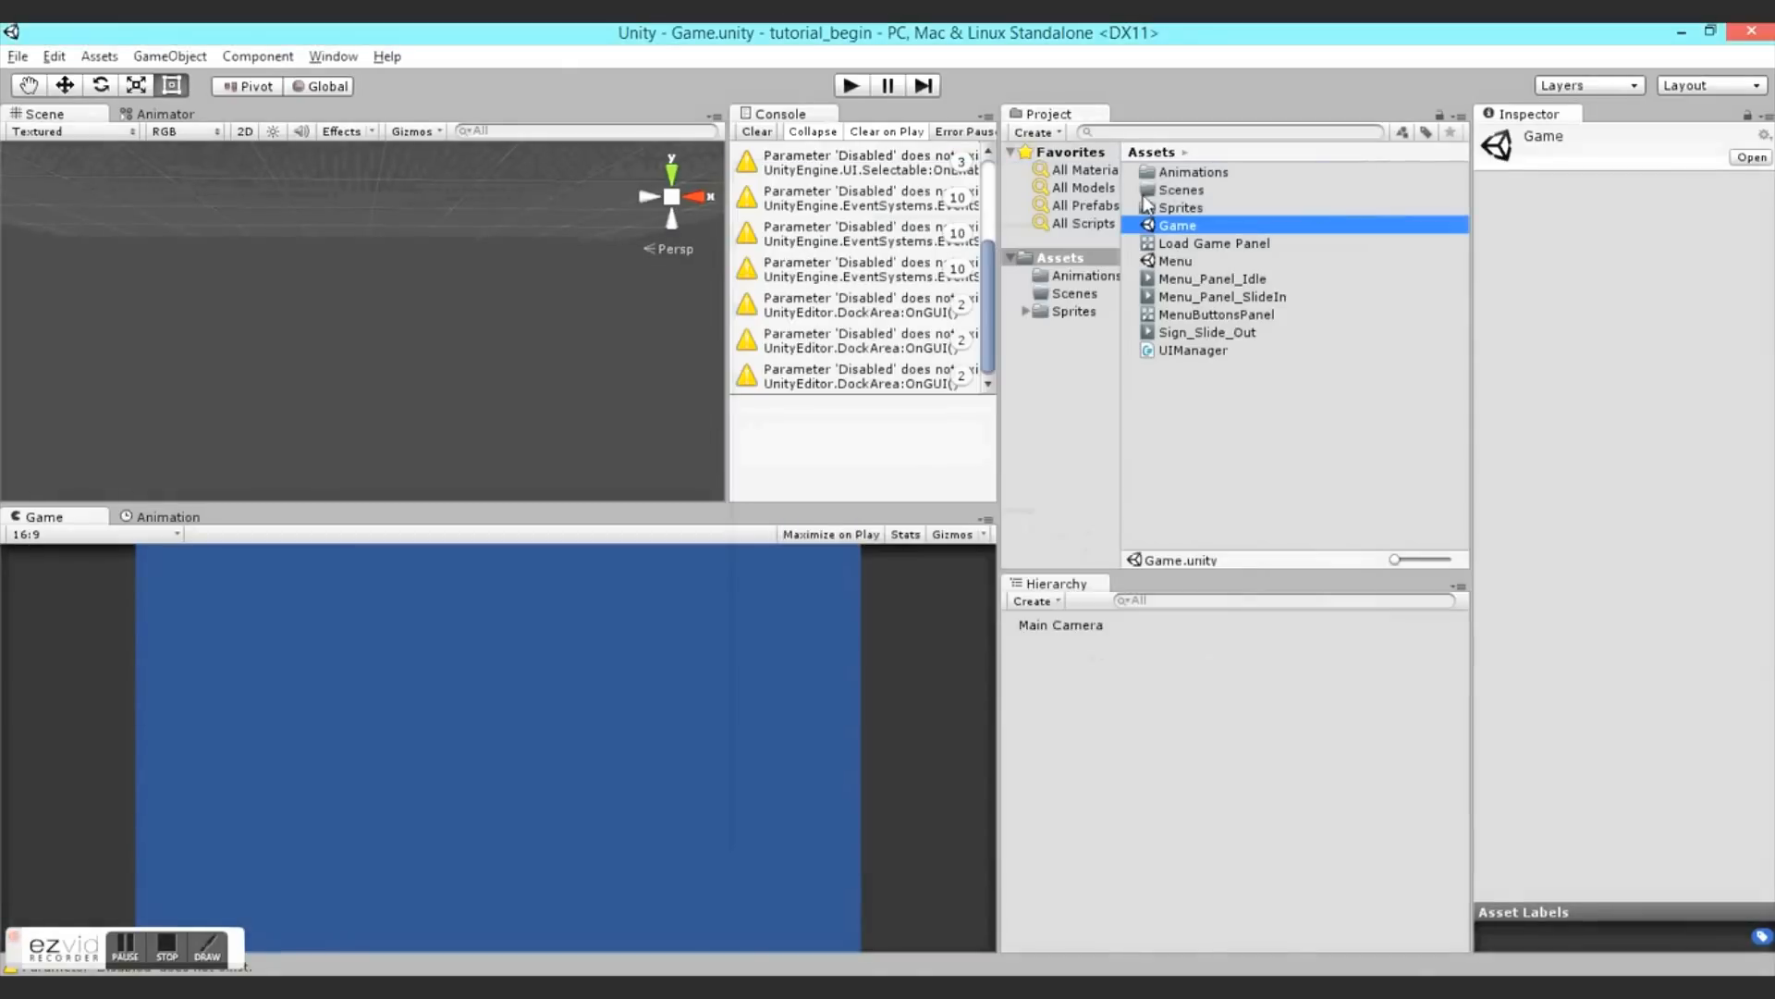
# - Reopen the Menu scene and set the NavigateTo argument of the New Game Panel's START button to 1
pyautogui.doubleClick(1197, 260)
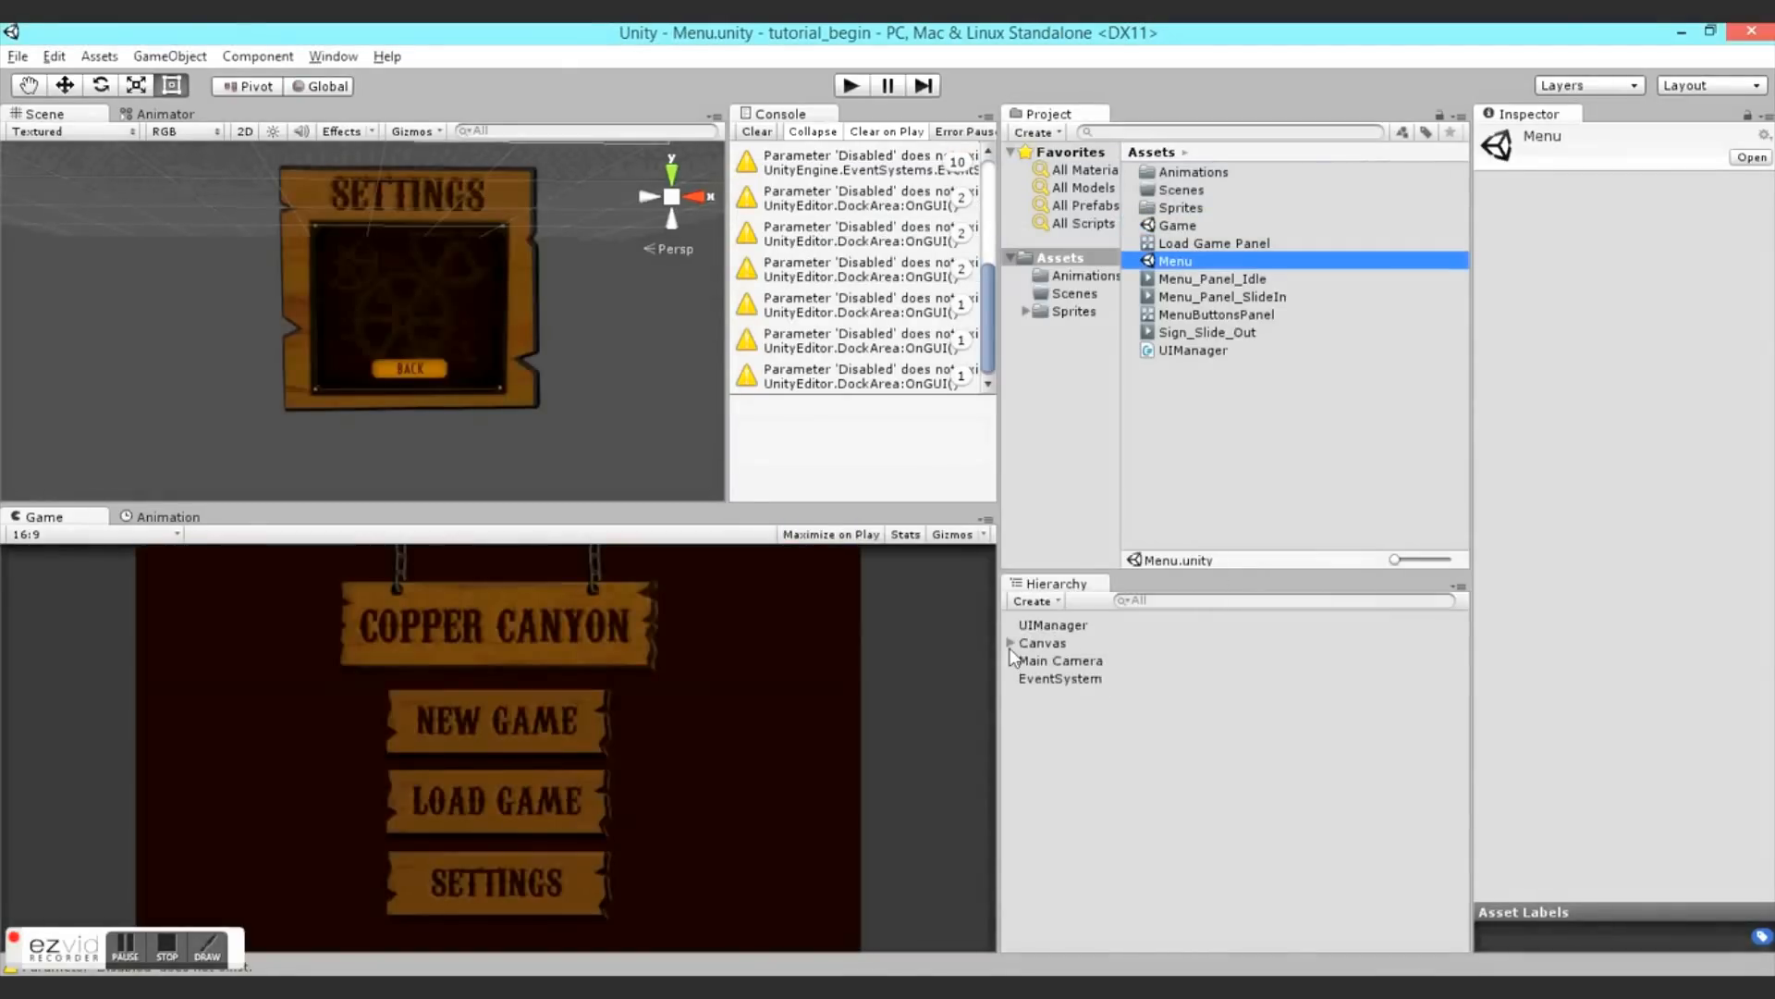
pyautogui.click(1012, 644)
pyautogui.click(1026, 661)
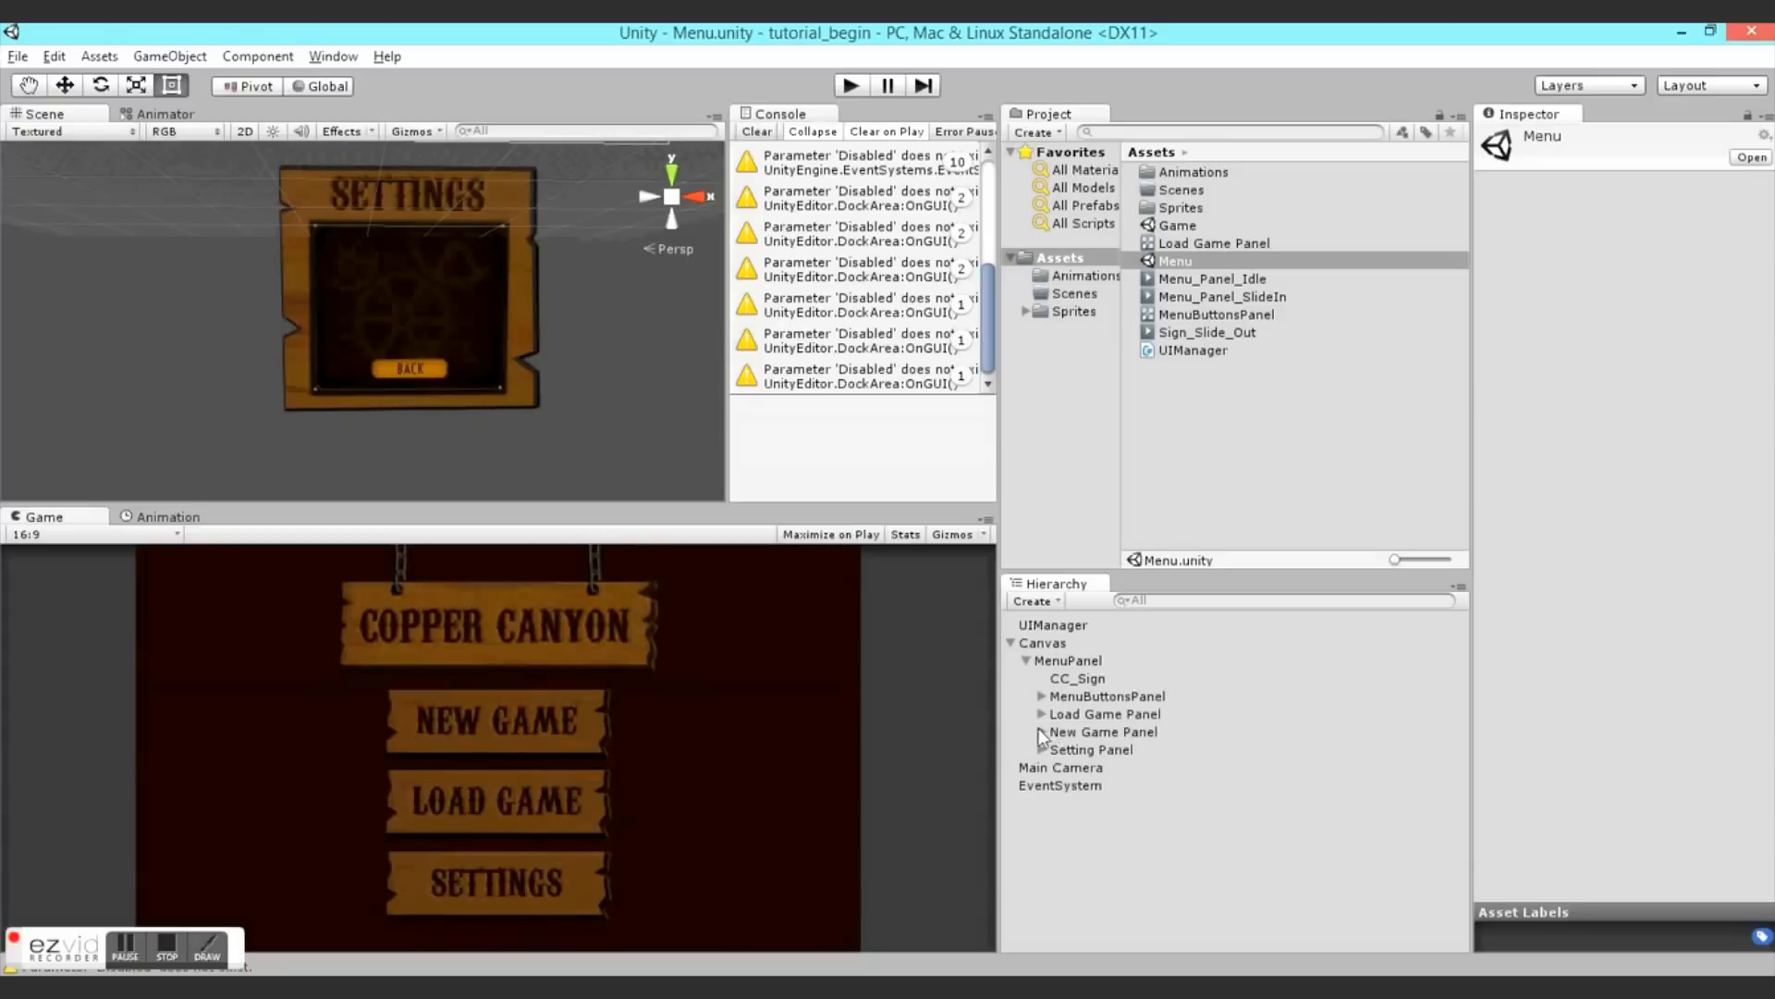
pyautogui.click(1041, 733)
pyautogui.click(1057, 753)
pyautogui.click(1080, 785)
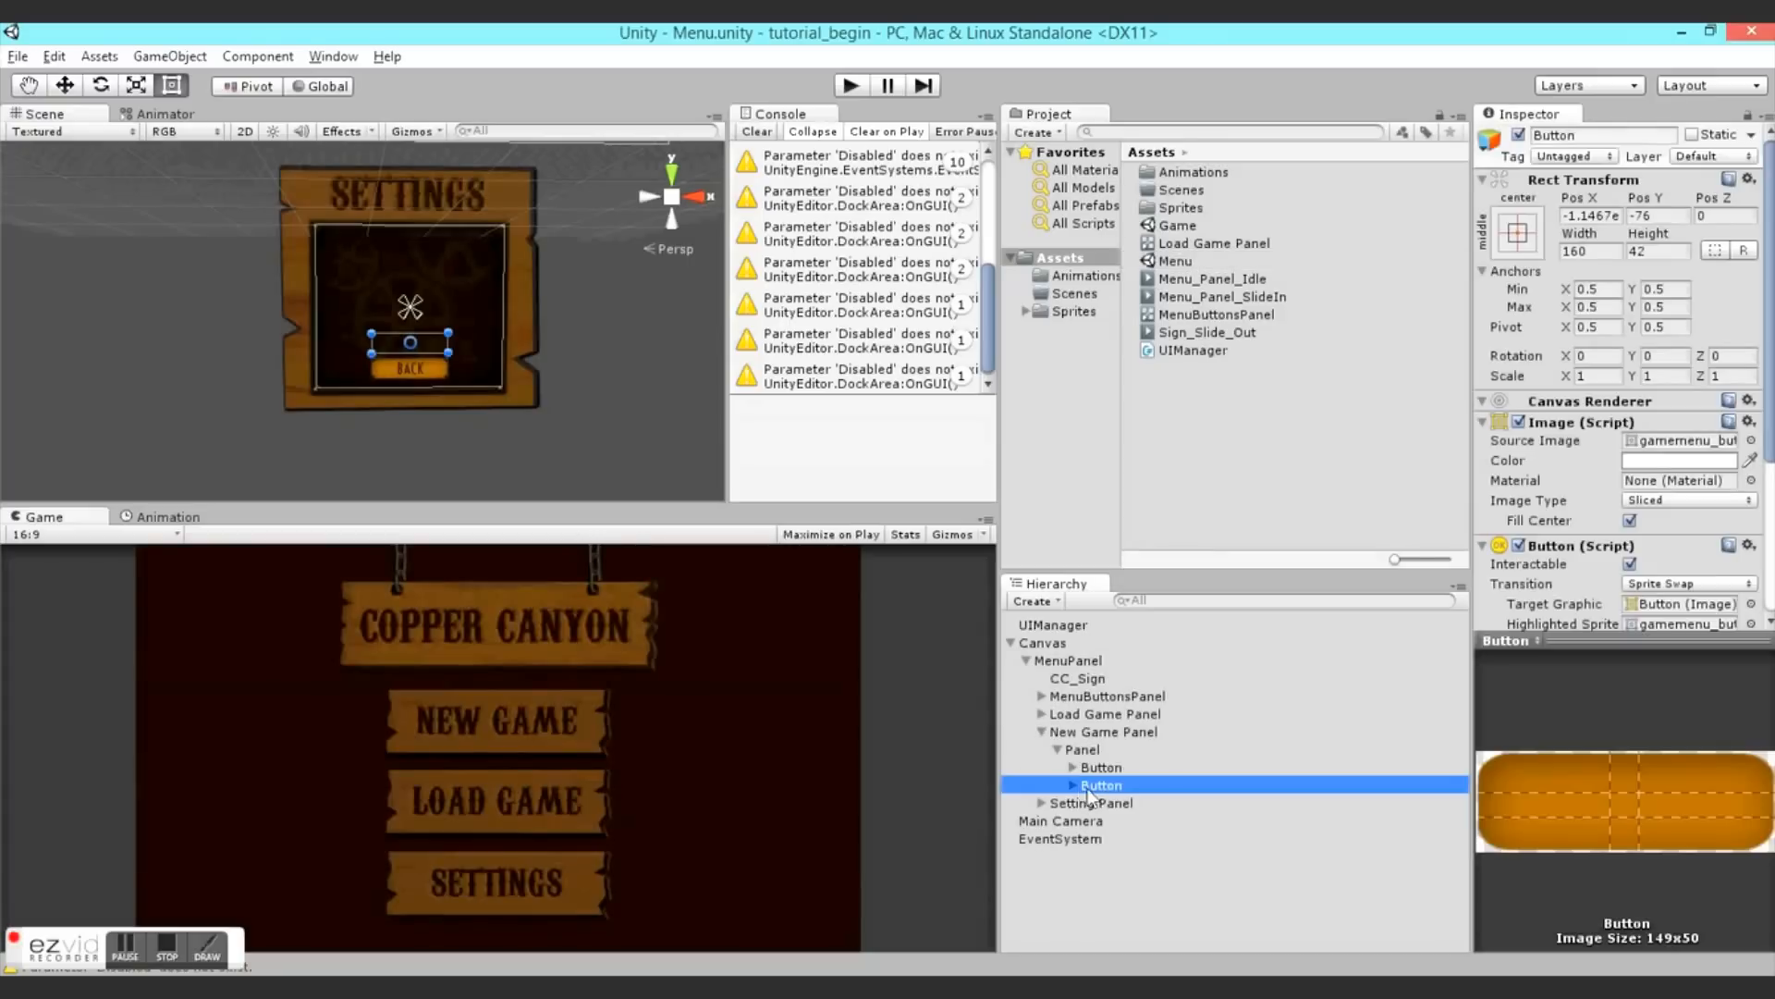
pyautogui.click(1073, 785)
pyautogui.scroll(-2, 1585, 406)
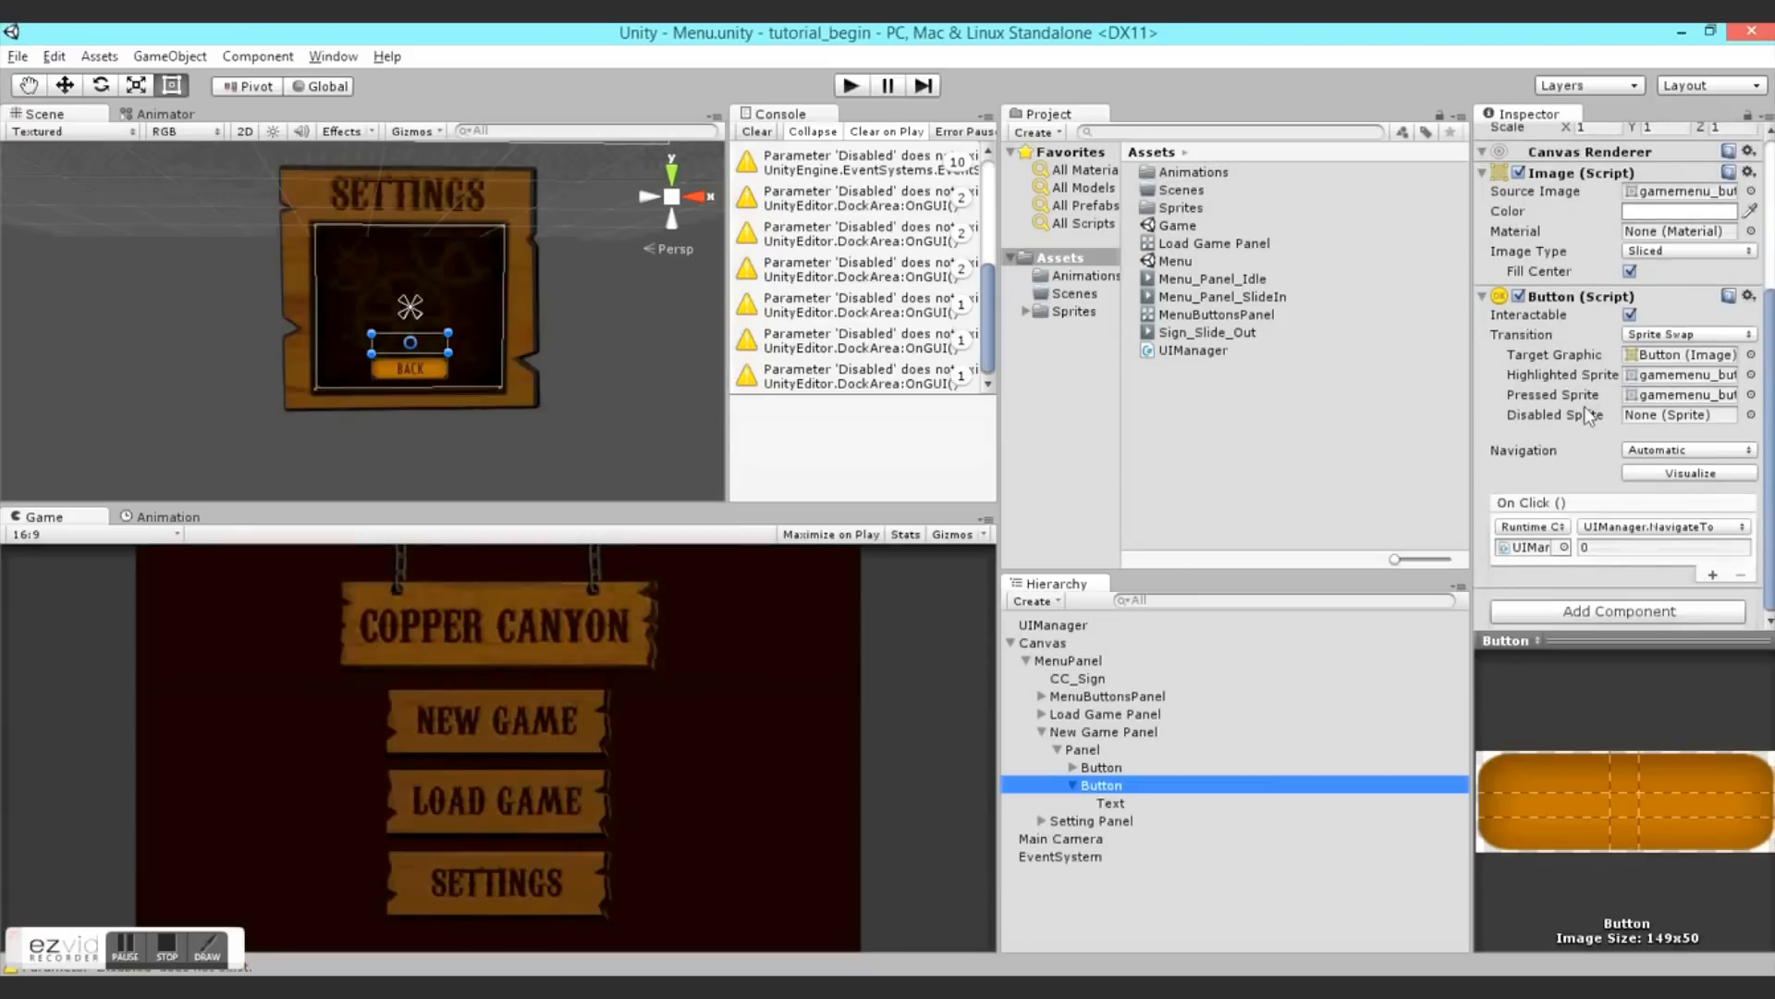
pyautogui.click(1603, 531)
pyautogui.click(1602, 532)
pyautogui.click(1597, 548)
pyautogui.write('1')
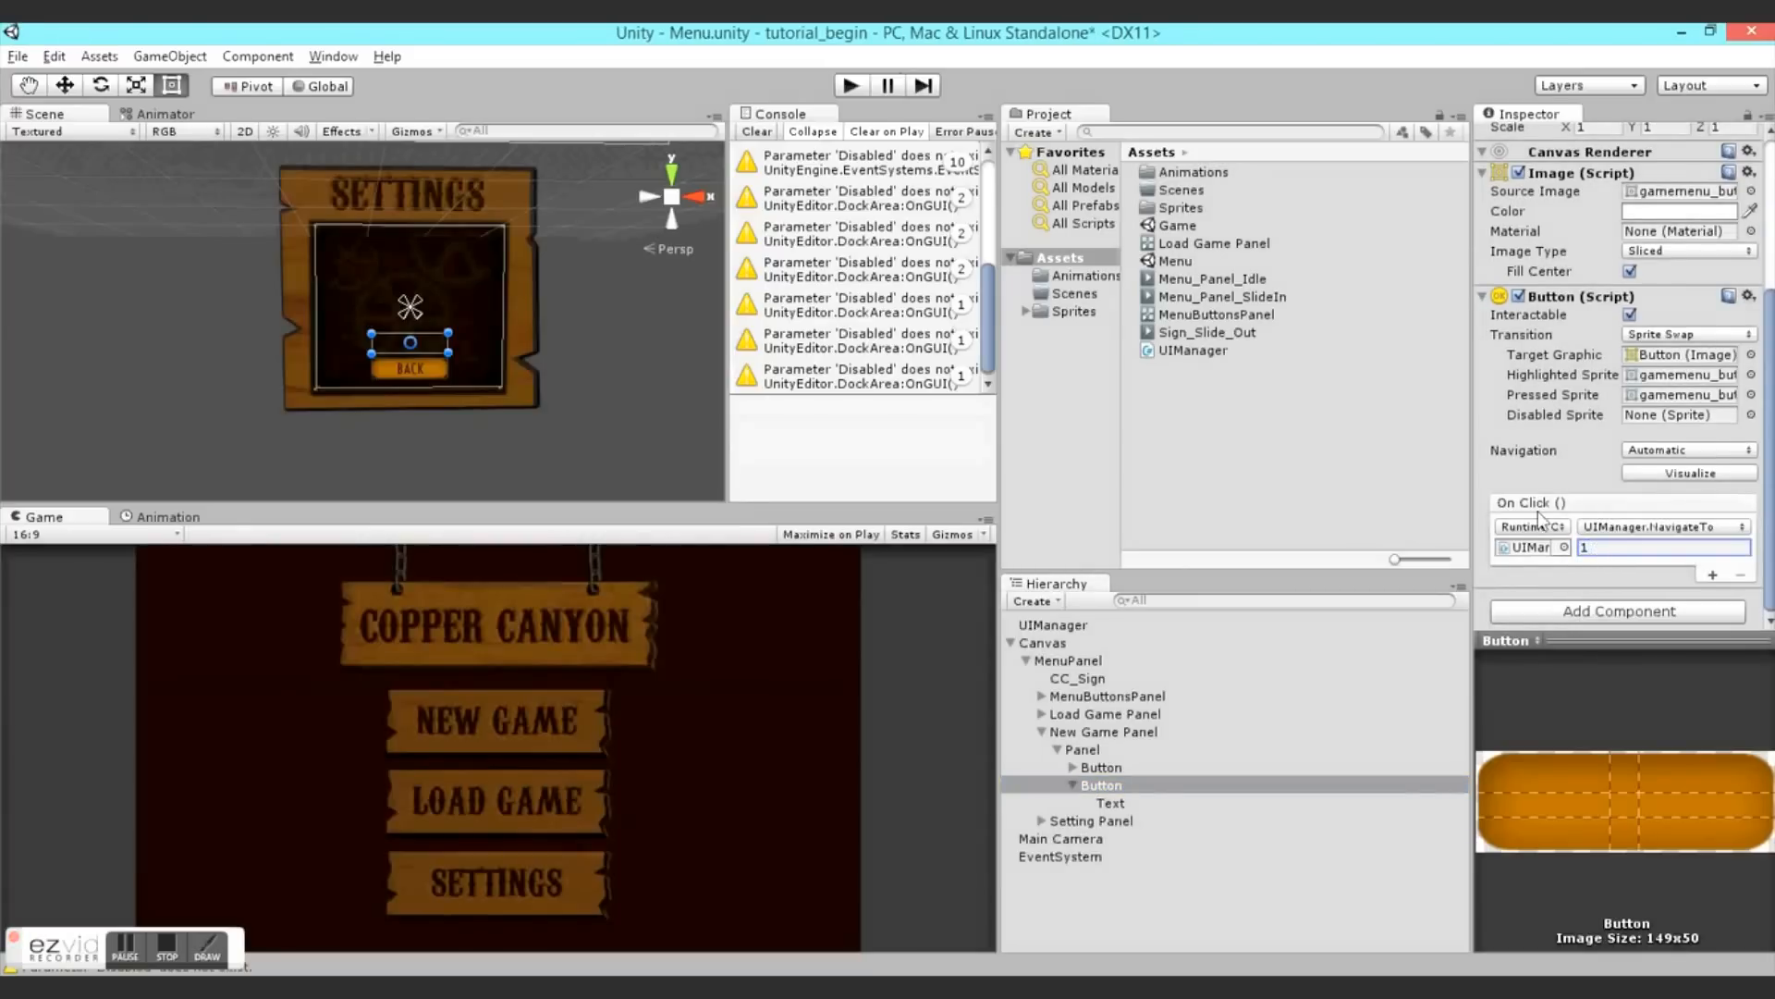
# - Play-test the scene change by opening the New Game panel and using START, and stop the game
pyautogui.click(851, 85)
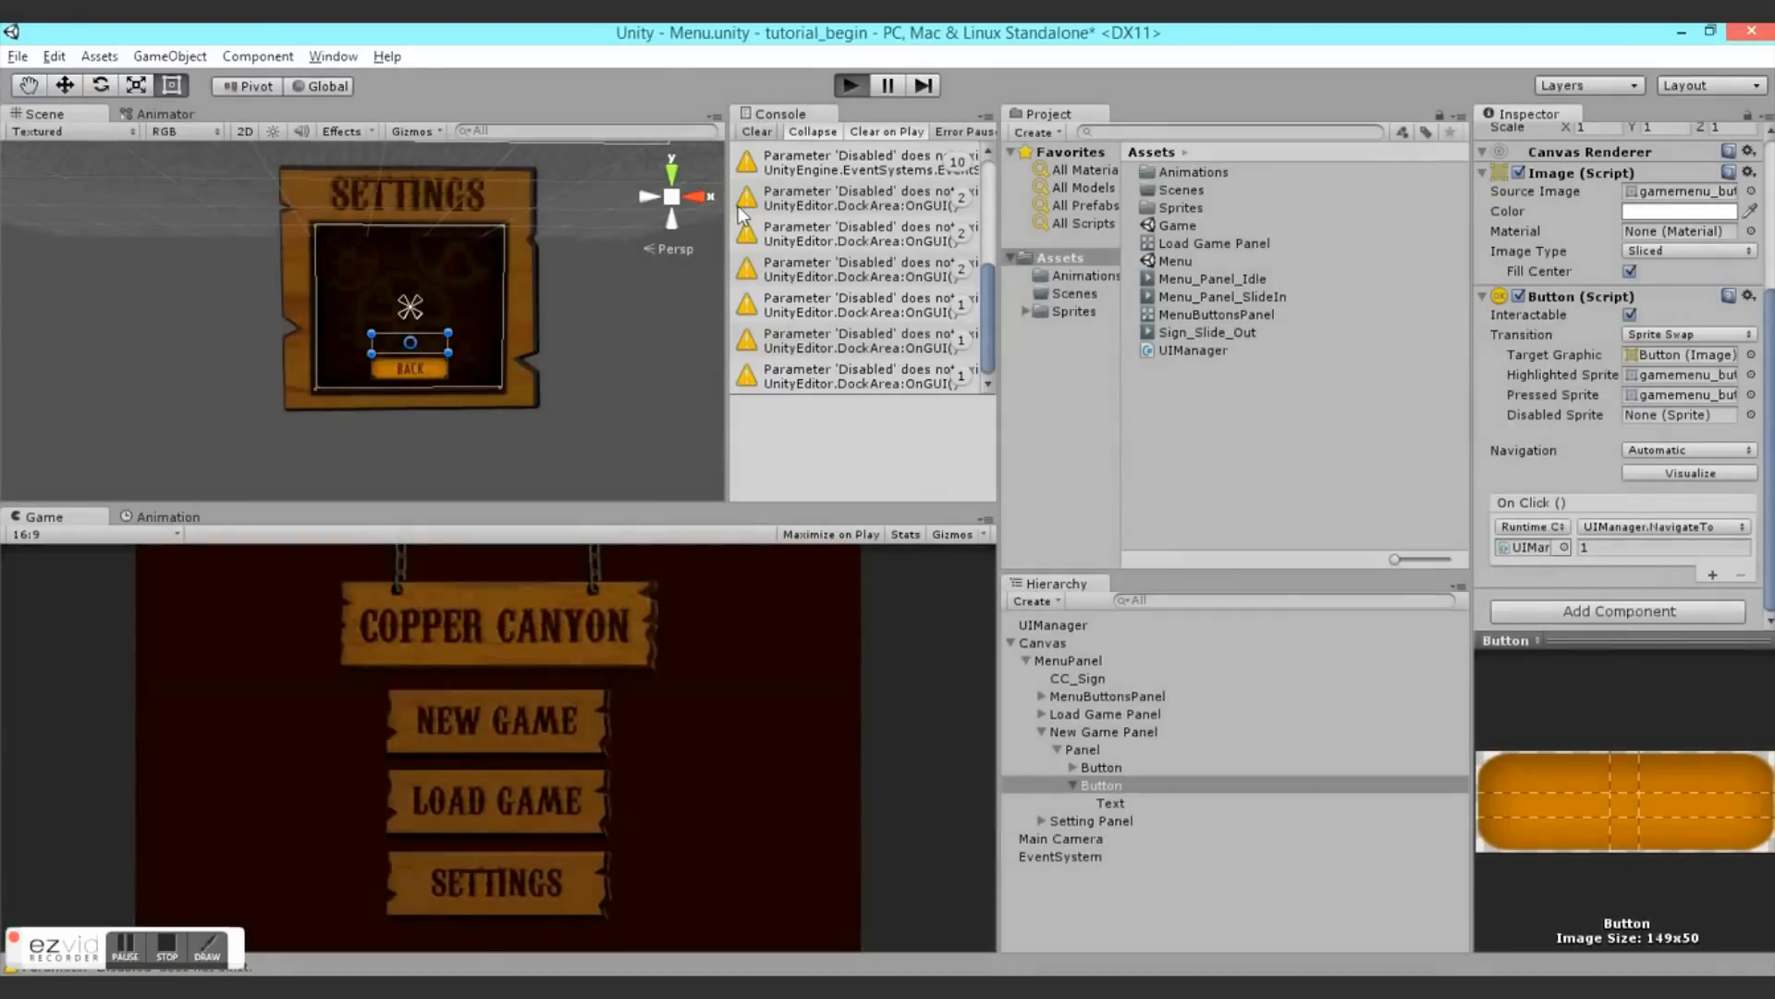
pyautogui.click(469, 718)
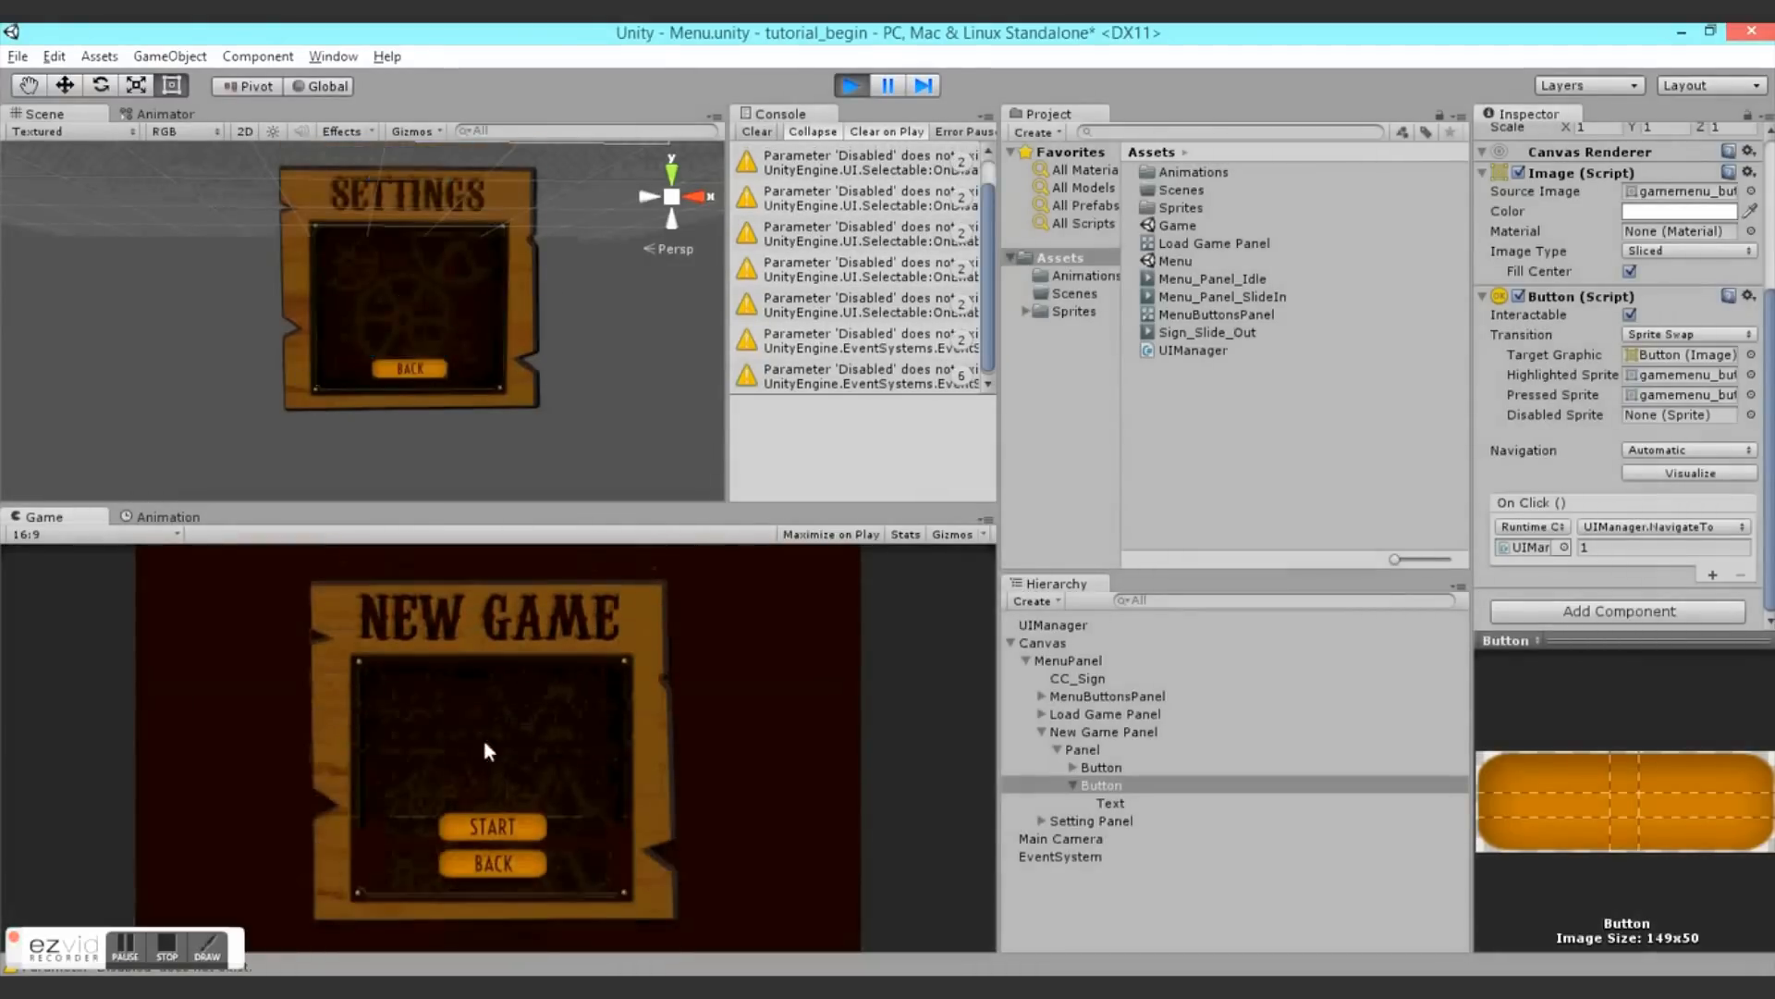
pyautogui.click(497, 834)
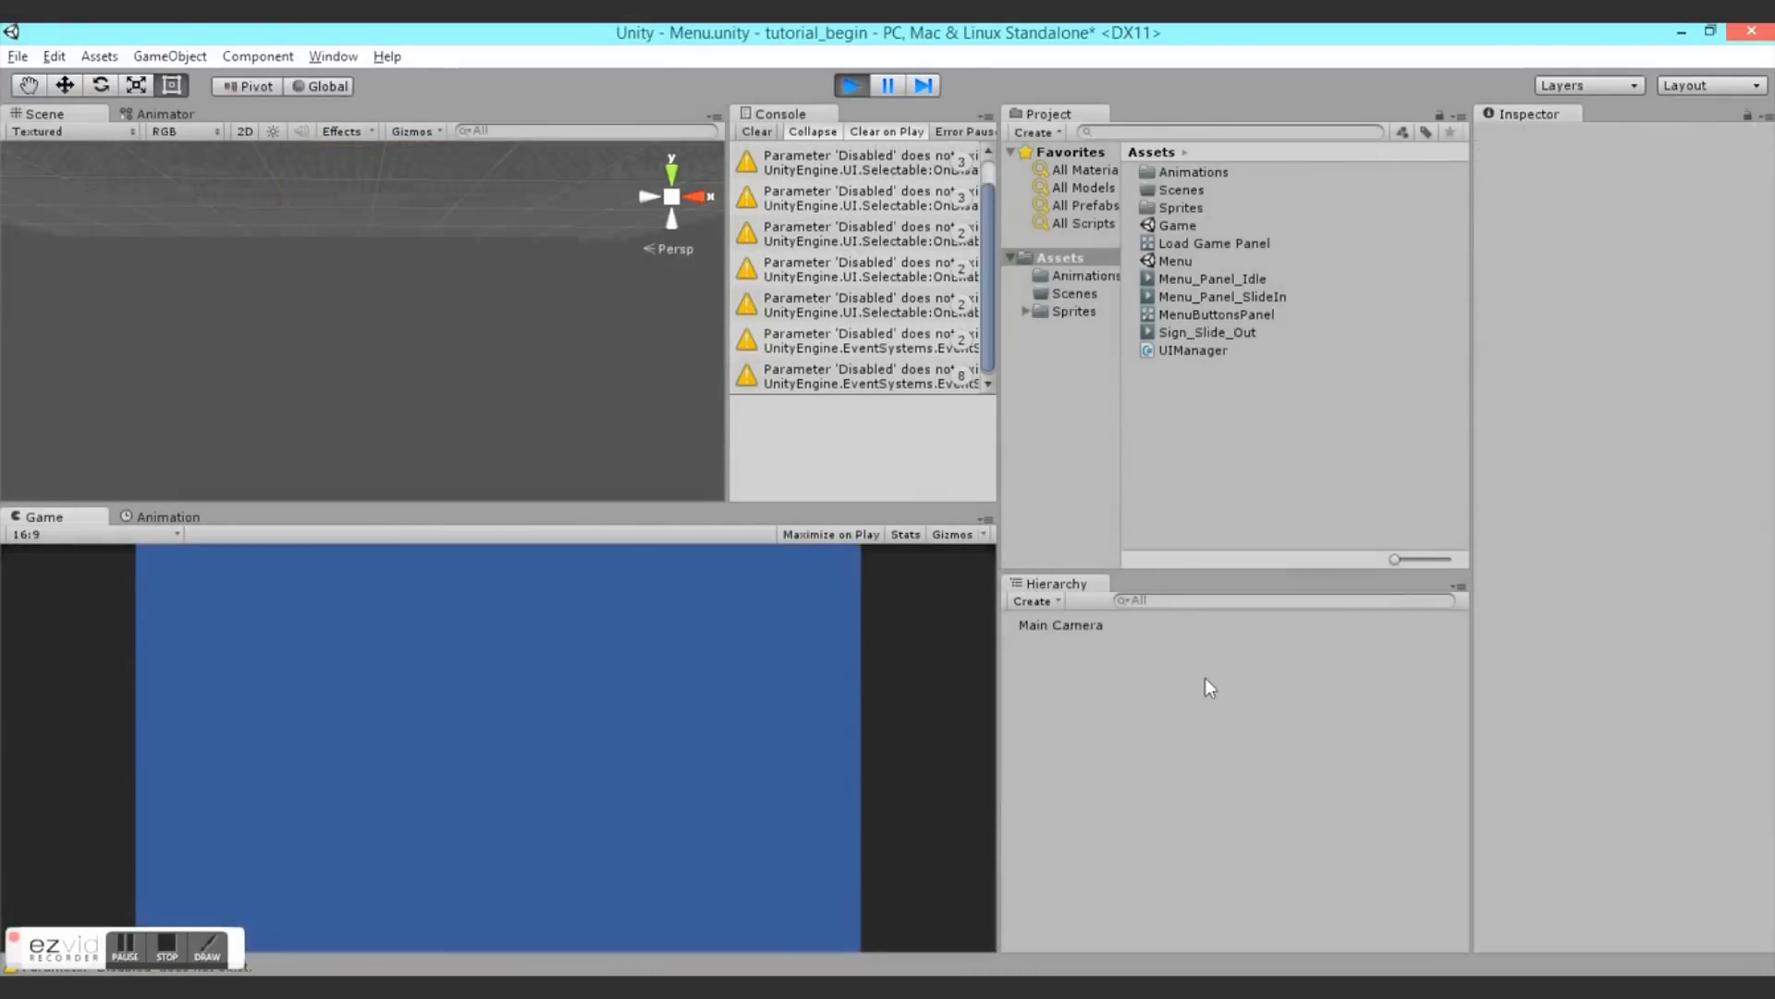
pyautogui.click(851, 86)
# - Run the game again and test opening the New Game, Load Game and Settings panels and returning from each to the main menu
pyautogui.click(850, 86)
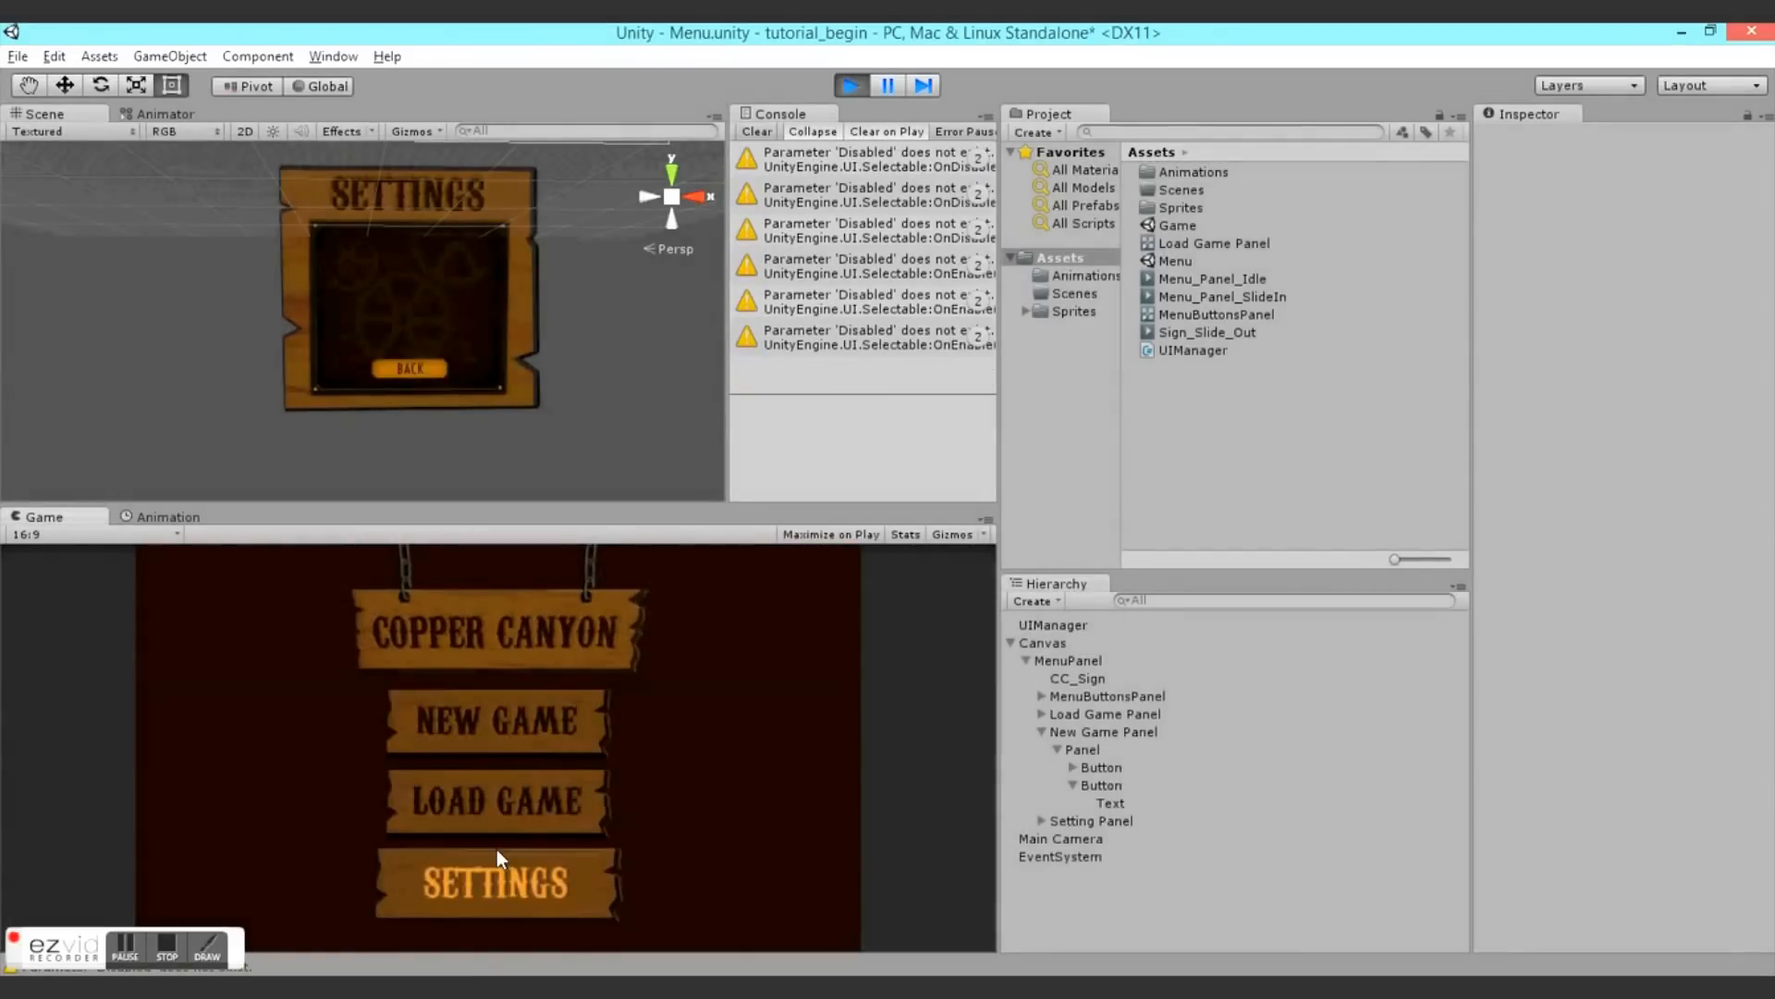
pyautogui.click(502, 717)
pyautogui.click(508, 865)
pyautogui.click(497, 800)
pyautogui.click(493, 863)
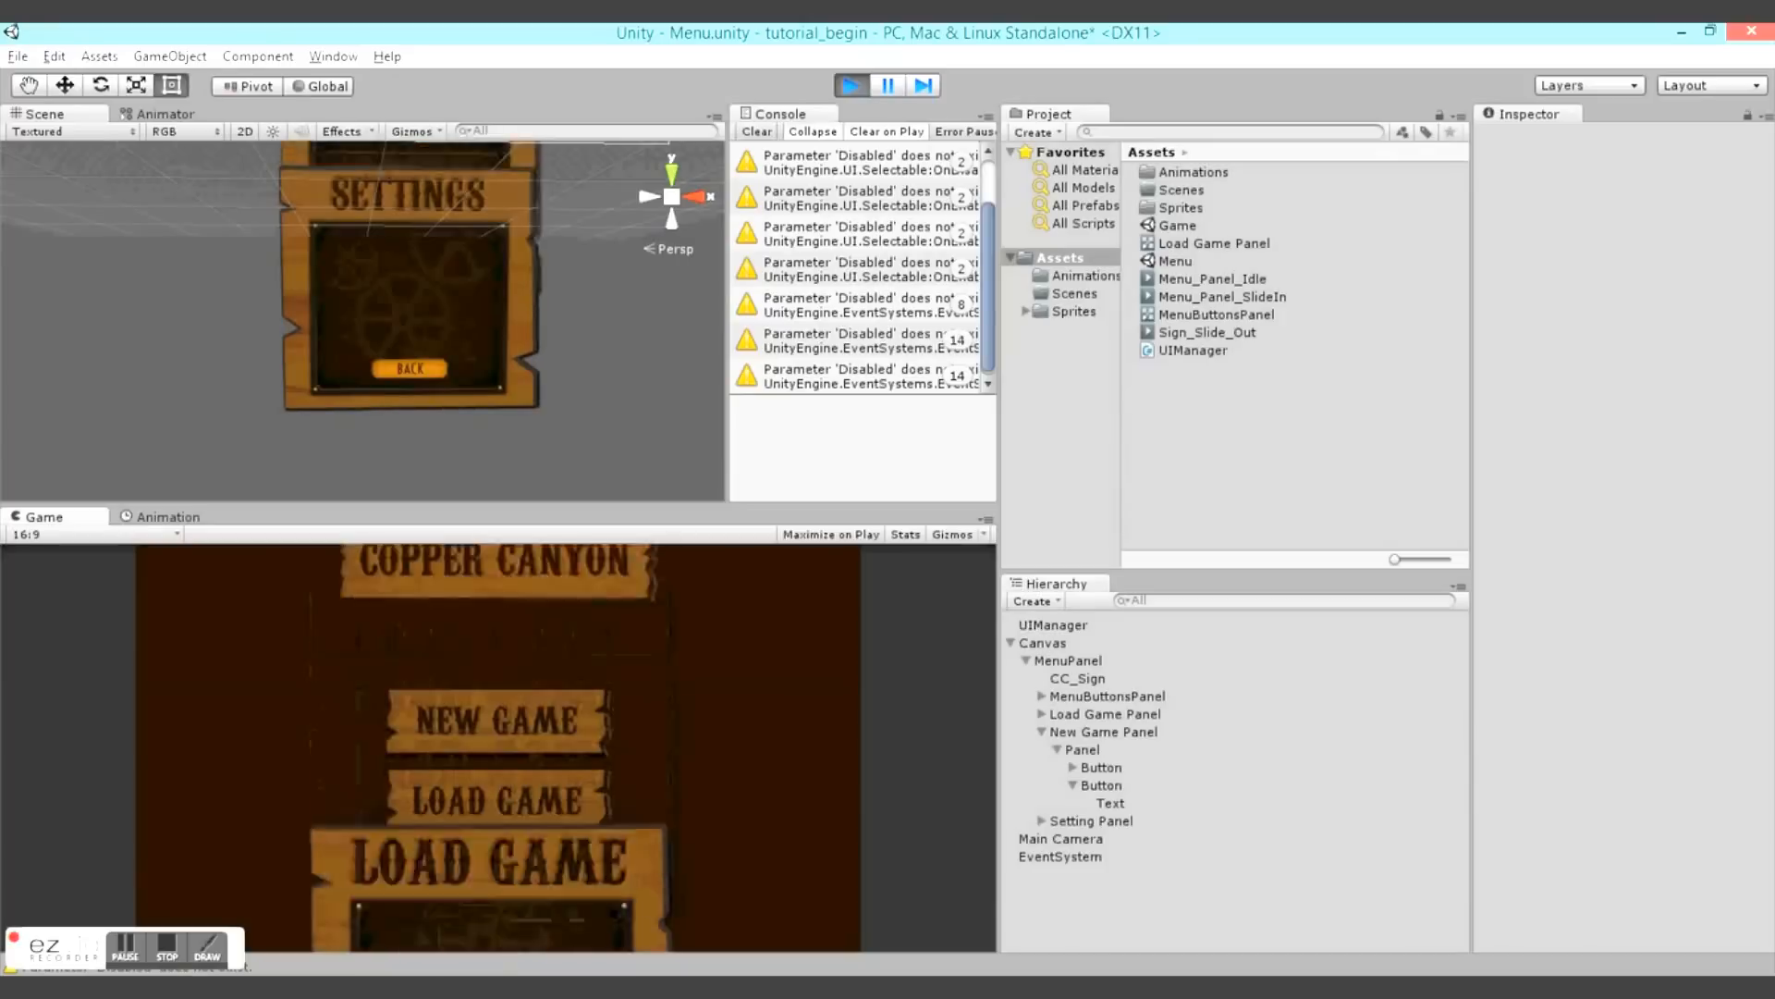
pyautogui.click(498, 880)
pyautogui.click(493, 919)
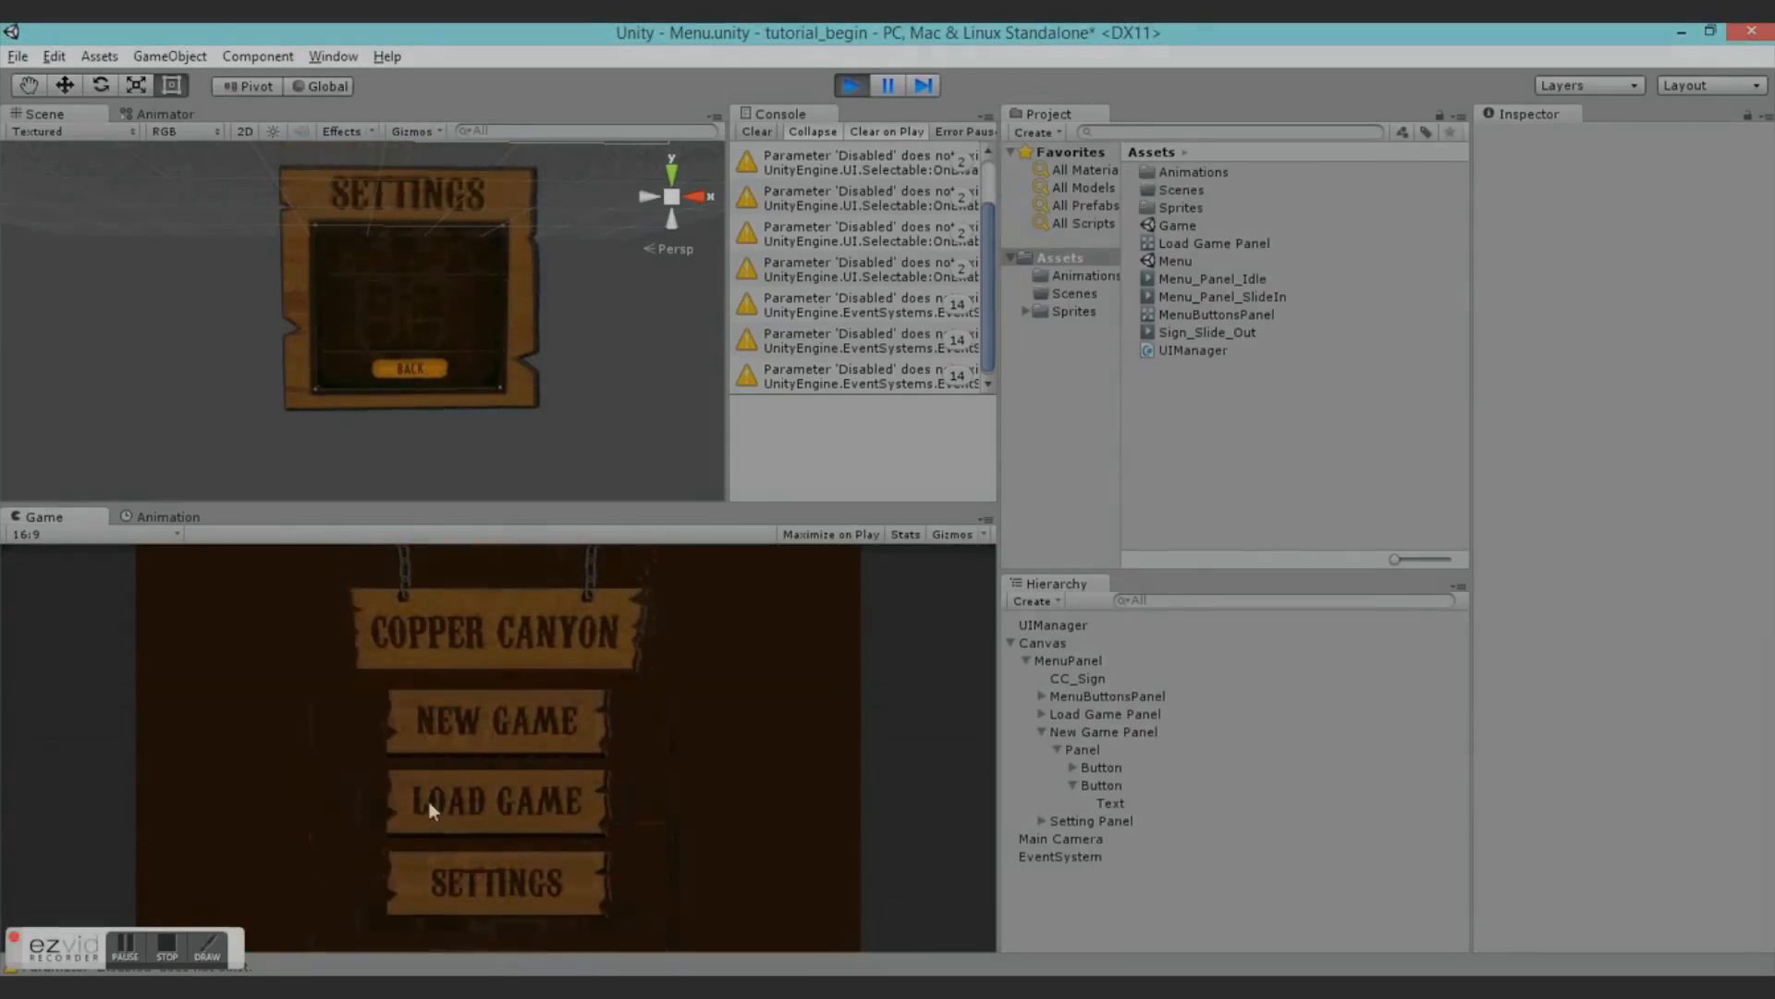